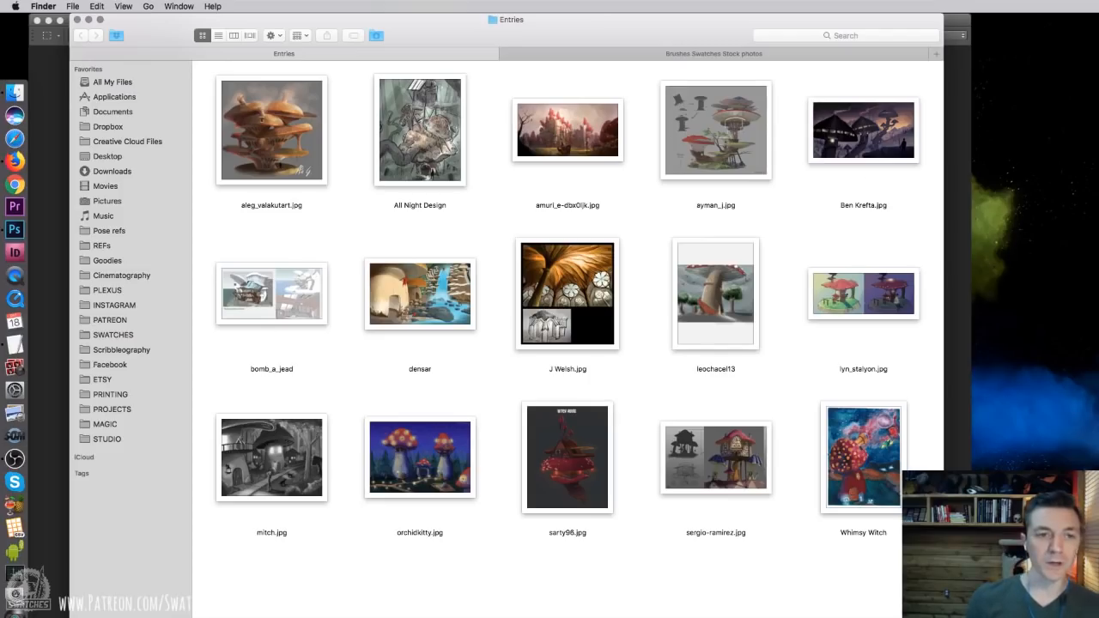
Open the contest entry showing the orange tiered mushroom house, enlarge its window to review it, and close it
click(289, 156)
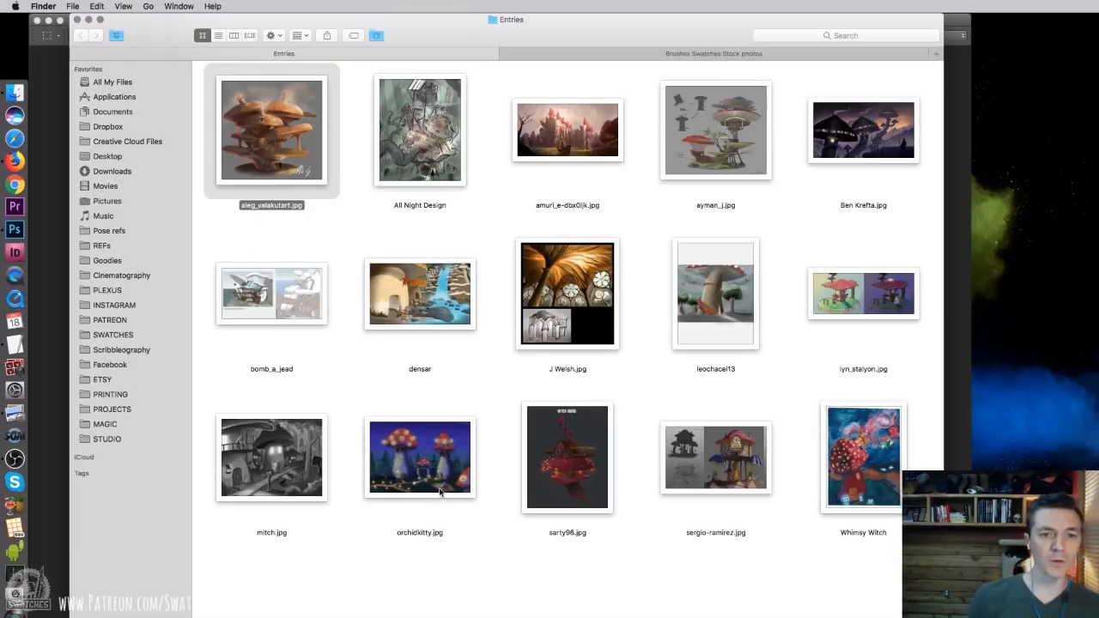
key(super+o)
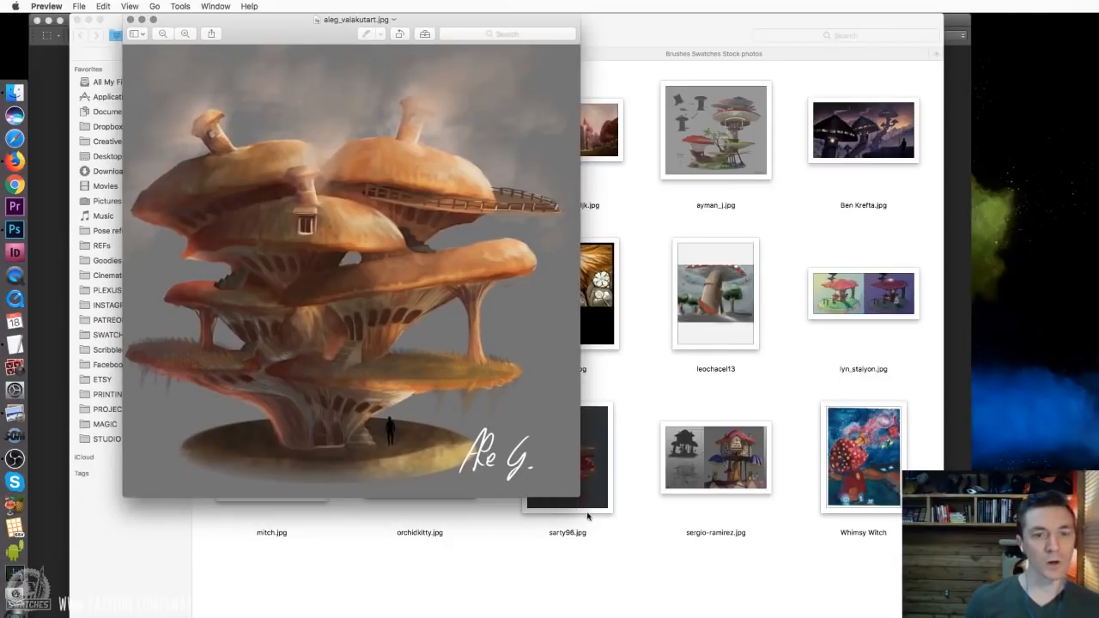
drag(580, 496, 862, 616)
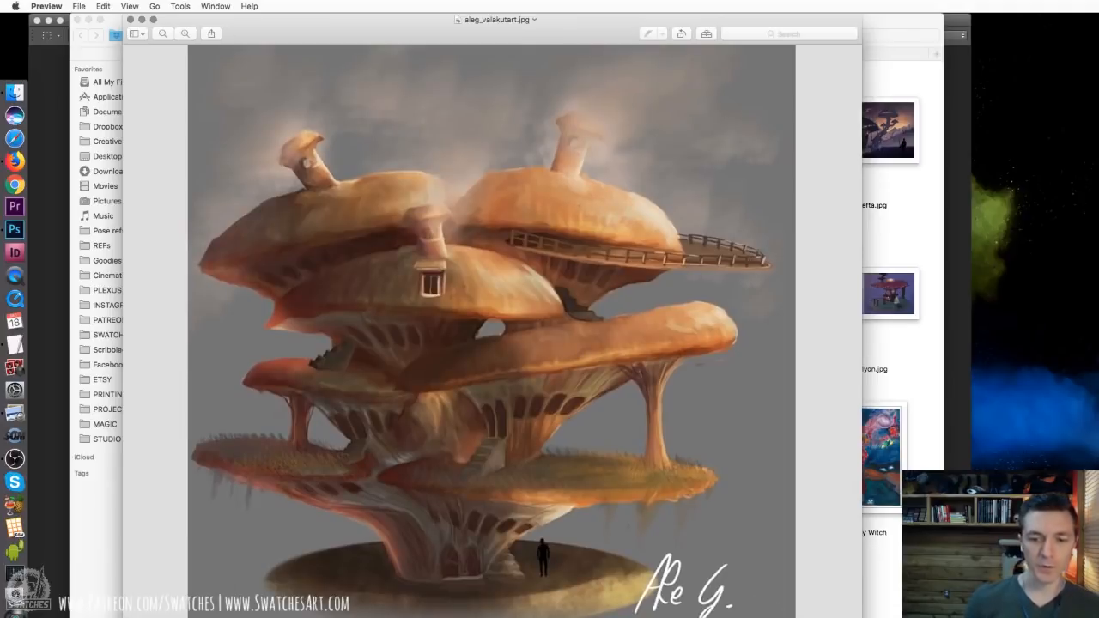
drag(862, 617, 812, 590)
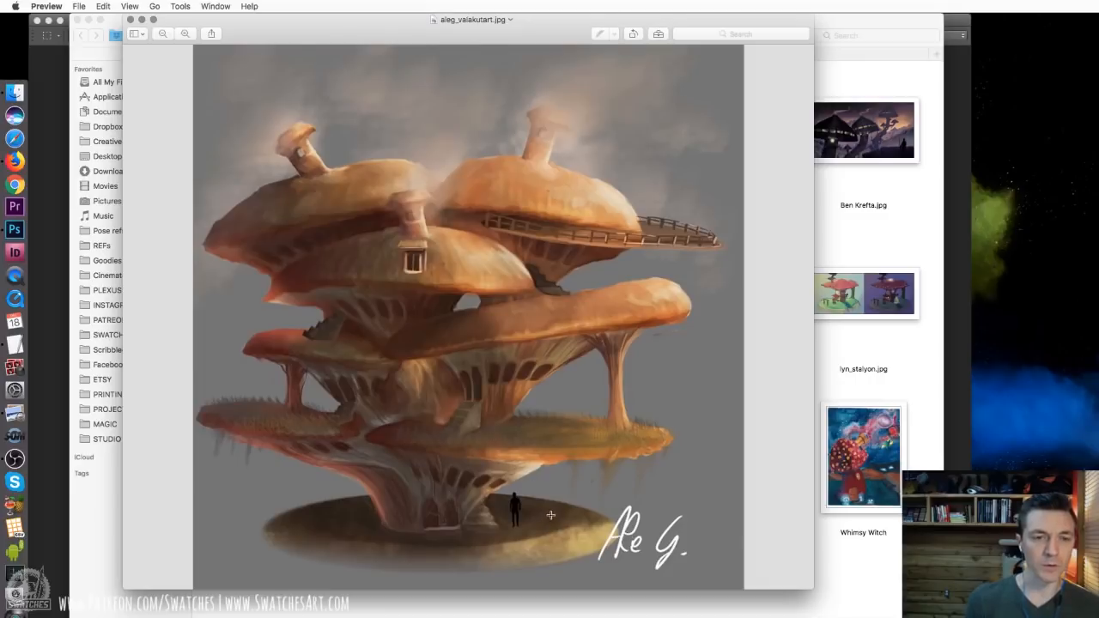
key(super+w)
Open the All Night Design entry, reposition and enlarge its window for review, and return to the Entries folder
double_click(431, 141)
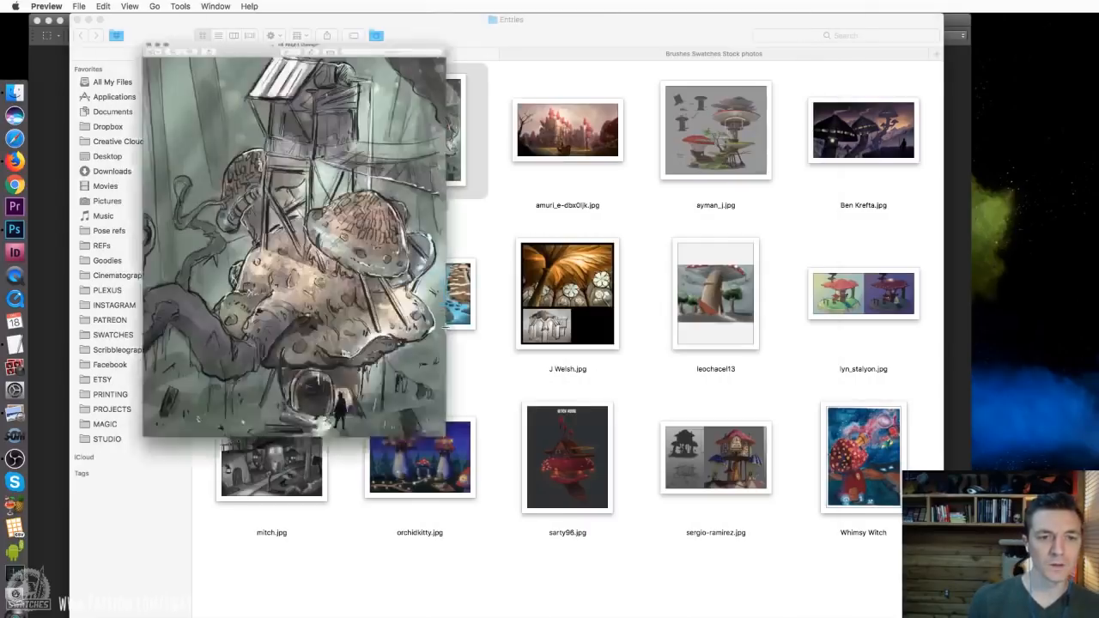
drag(279, 22, 472, 19)
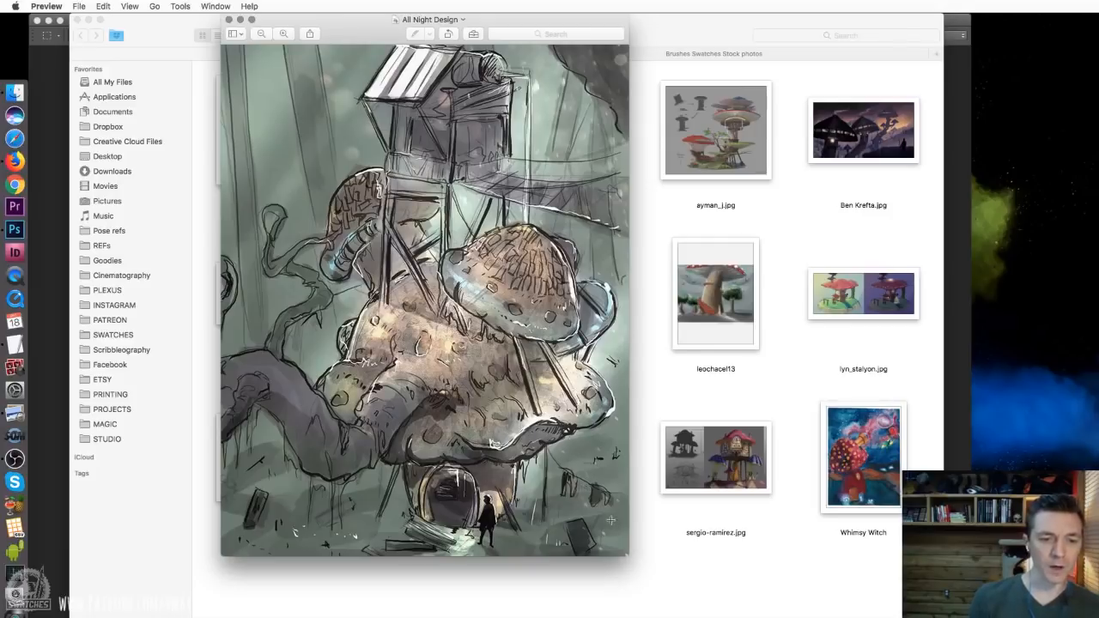
drag(630, 557, 678, 617)
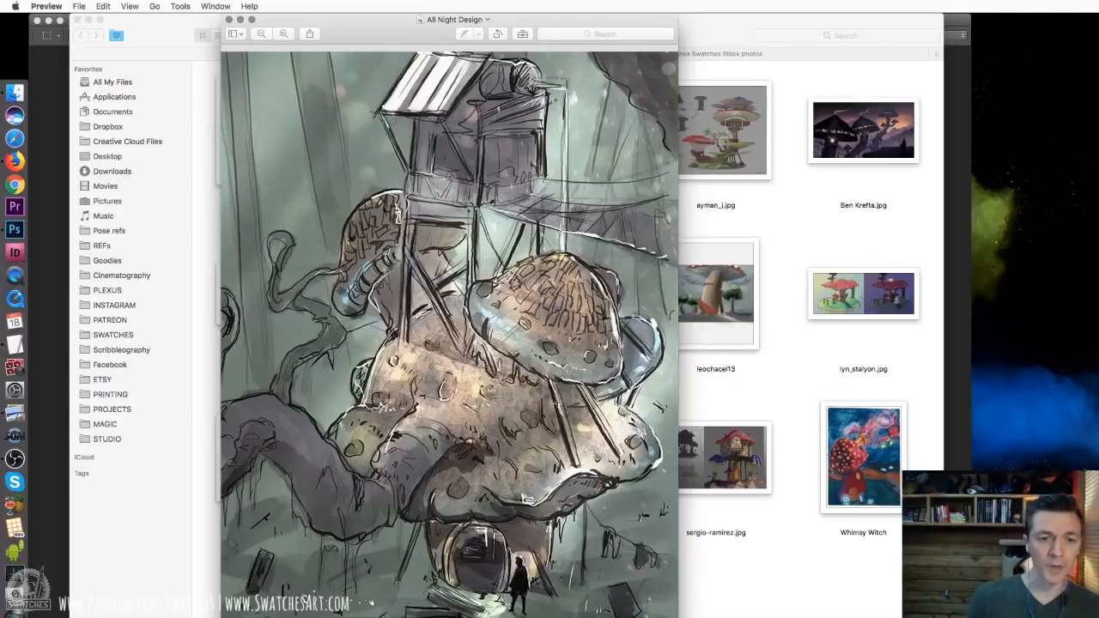
key(super+w)
click(514, 247)
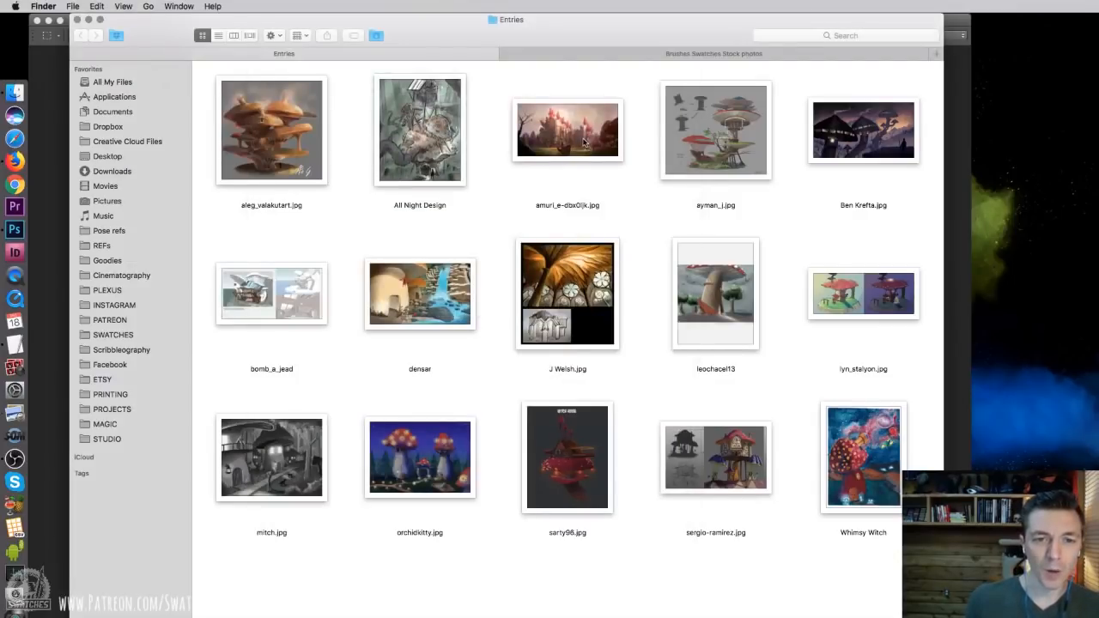
Review the entry with the red mushroom castle and horse carriage in a larger window, and close it
double_click(586, 140)
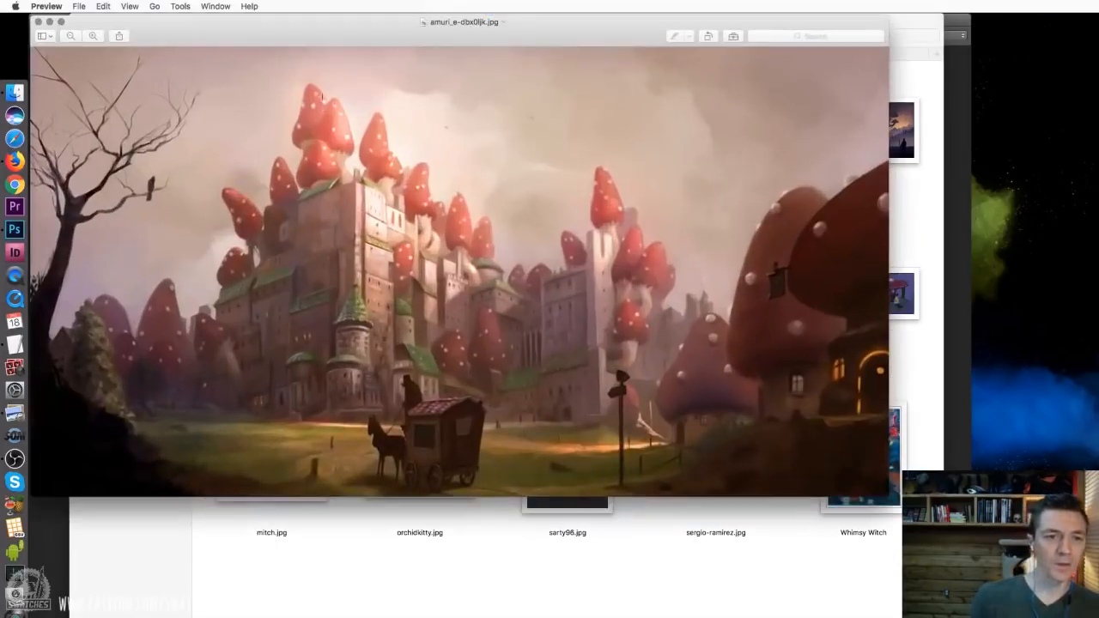
drag(438, 45, 473, 44)
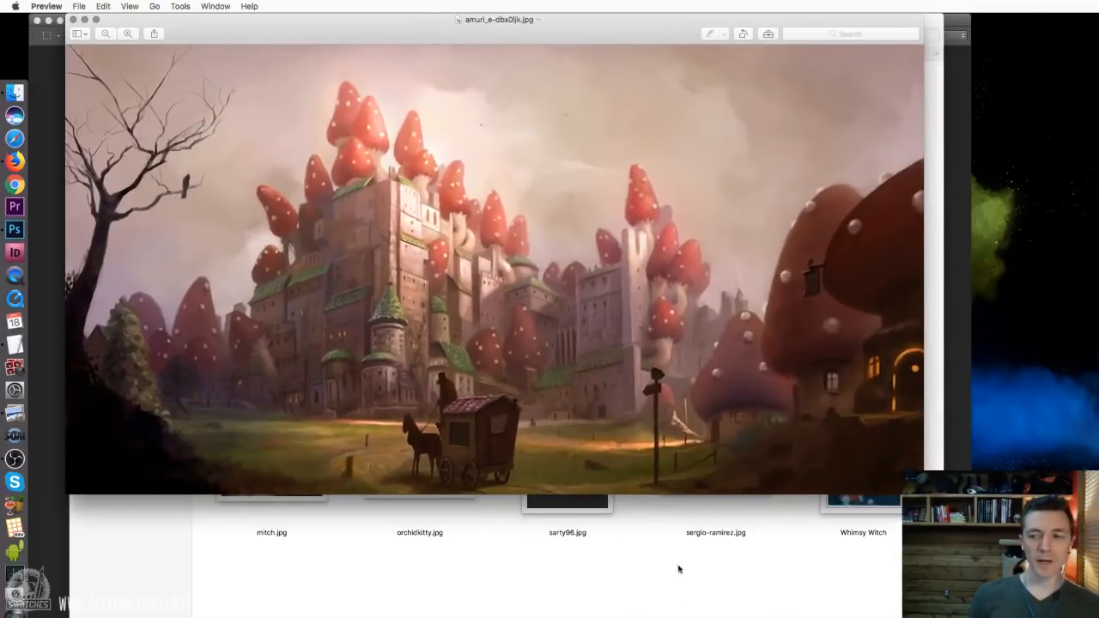
double_click(739, 29)
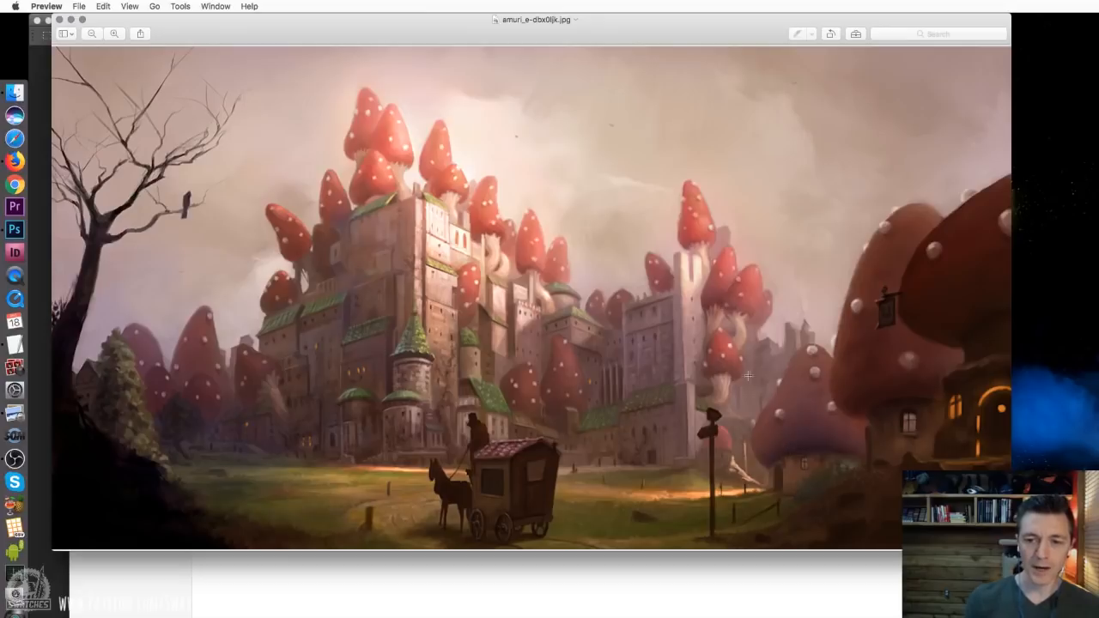
drag(744, 33, 741, 4)
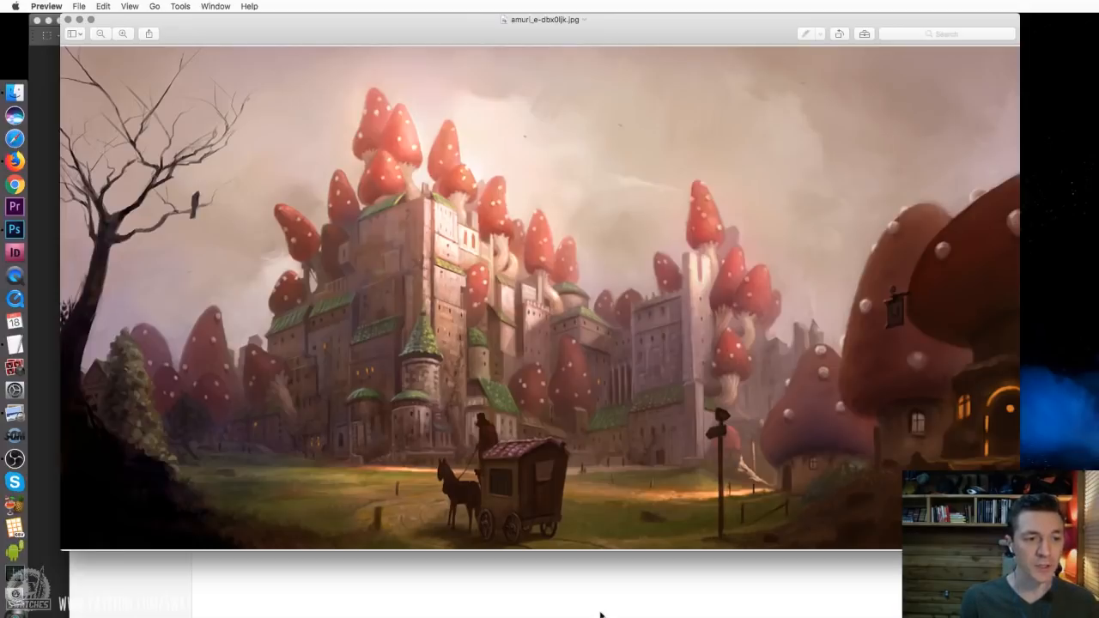
key(super+w)
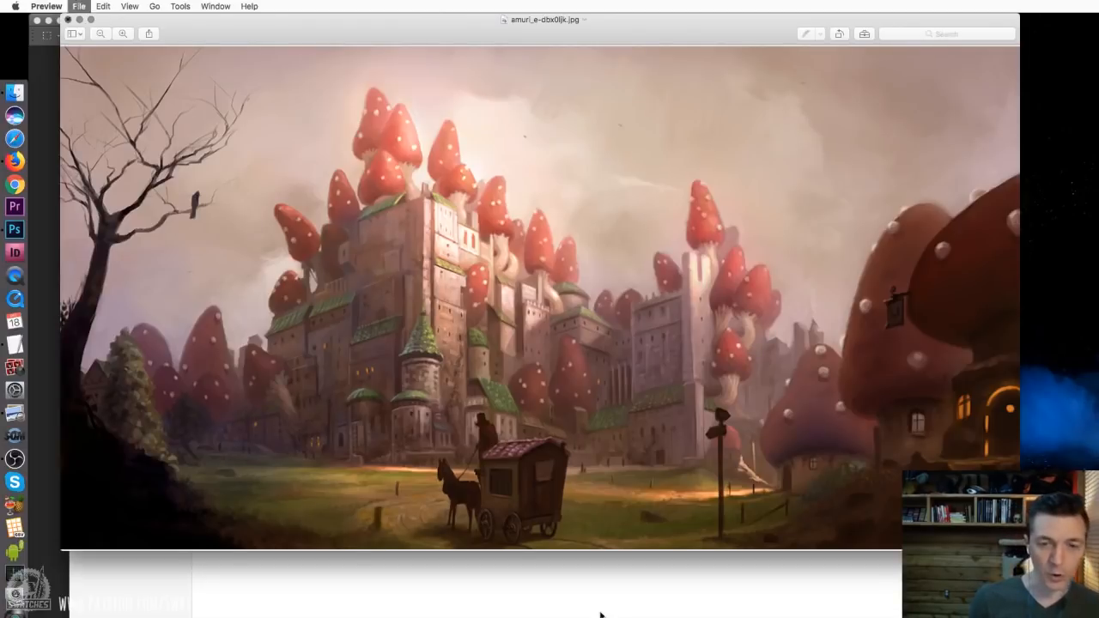
click(648, 213)
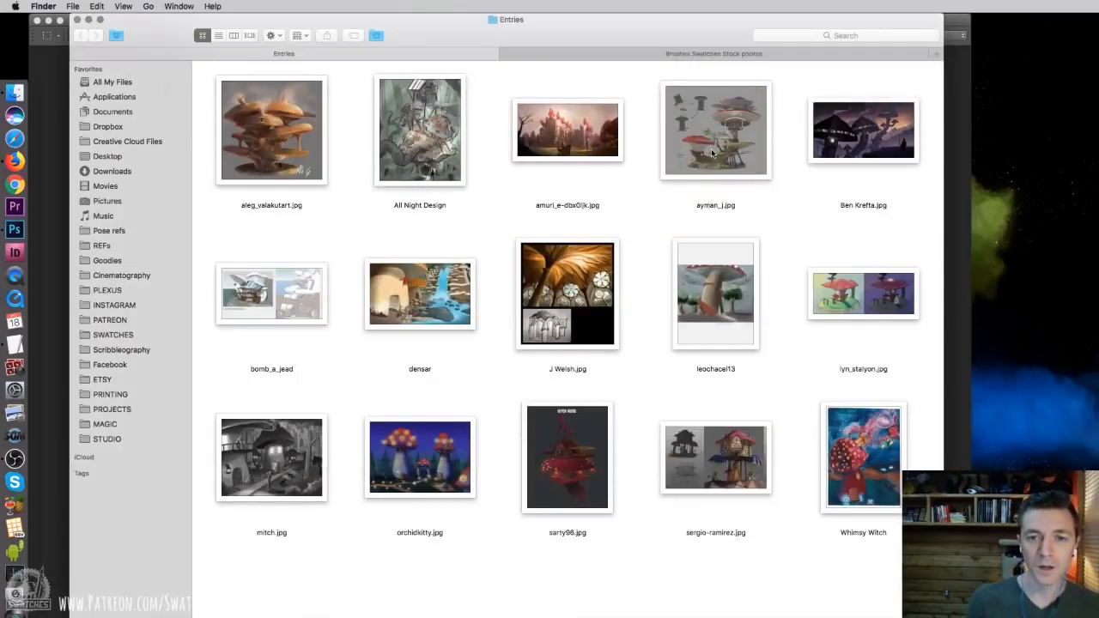
Review the mushroom tower entry with the tree-stump silhouettes in an enlarged window, and return to the Entries folder
double_click(712, 153)
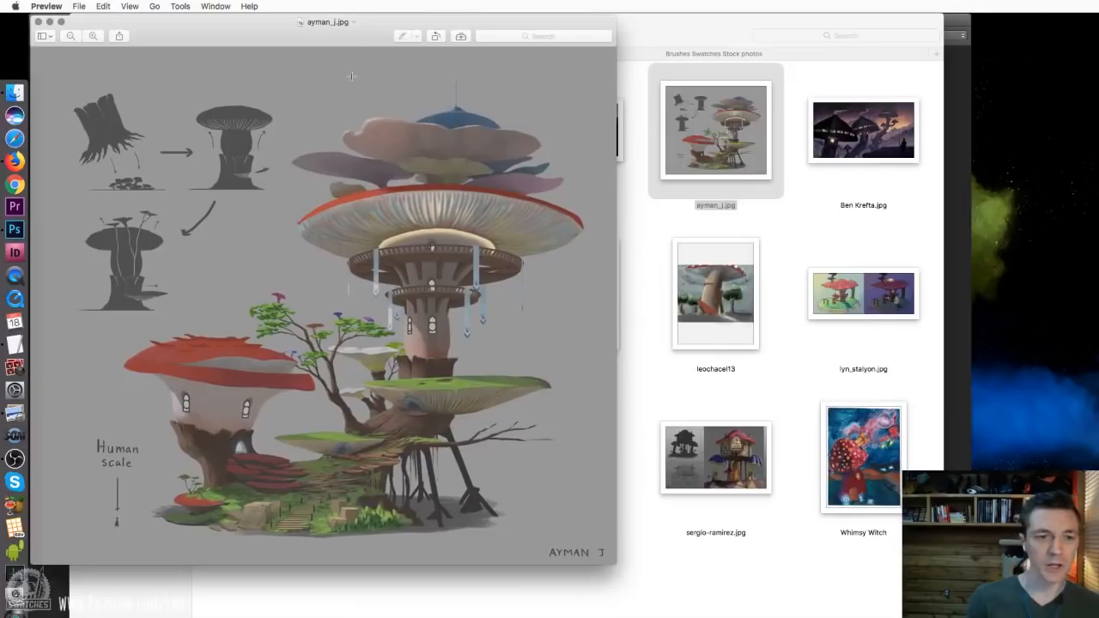
drag(333, 43, 369, 12)
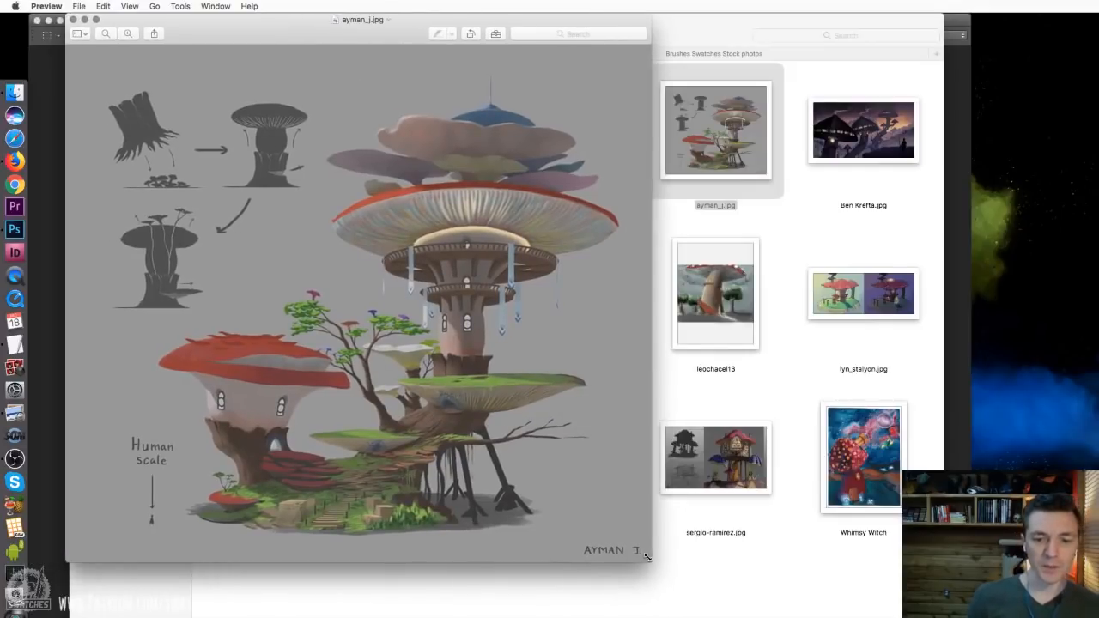
drag(650, 560, 883, 613)
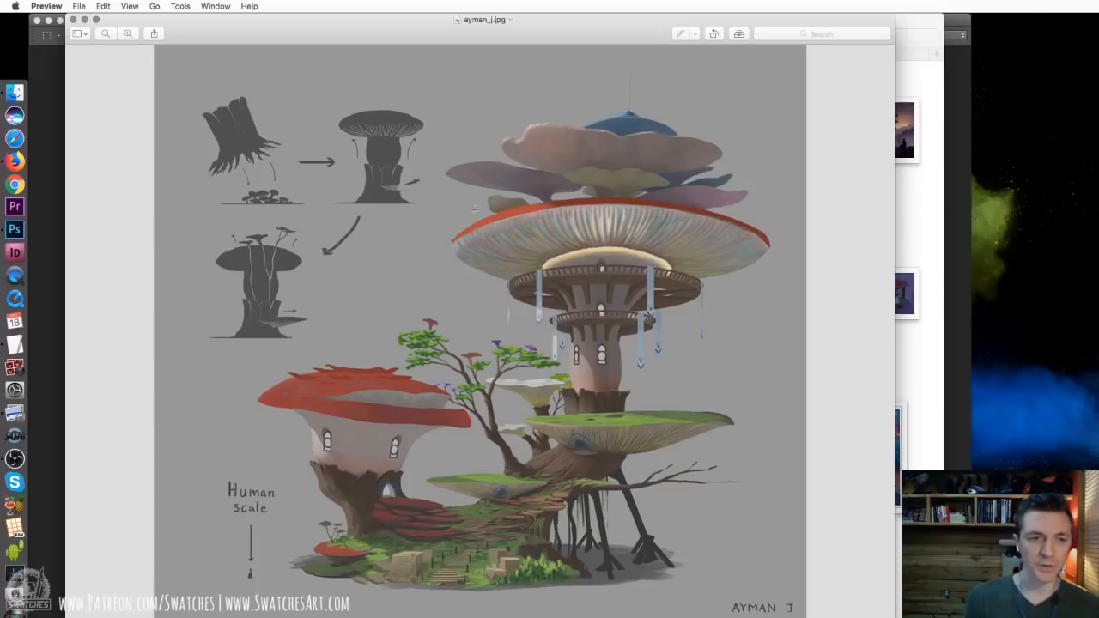
key(super+w)
click(650, 228)
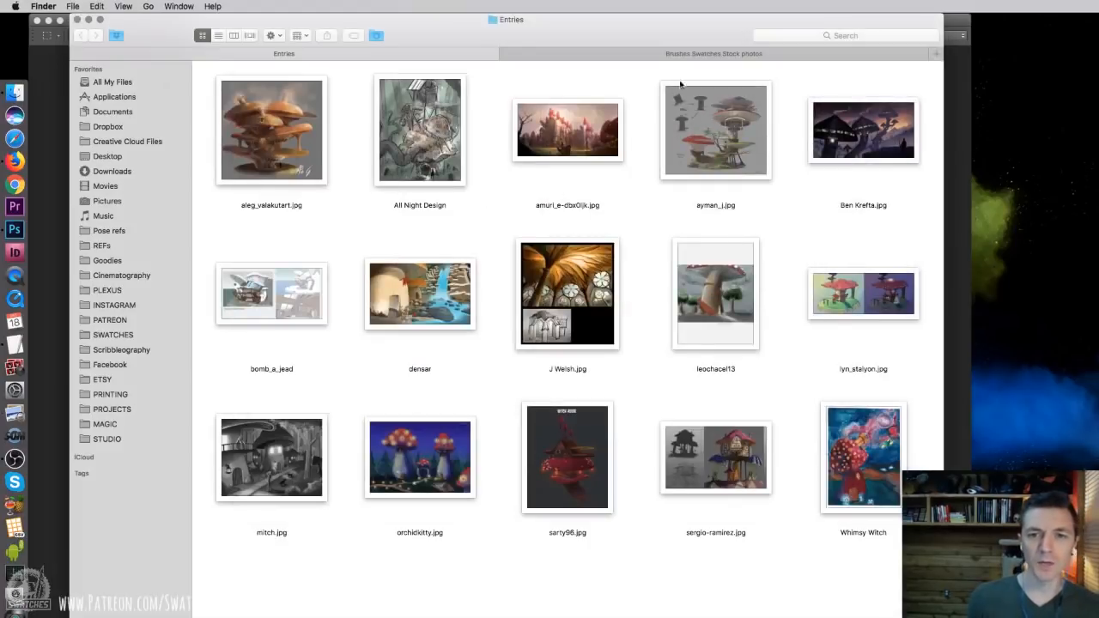
Review the dusk scene of dark mushroom houses and the Mushroom Beach House sheet, closing each image when finished
double_click(849, 129)
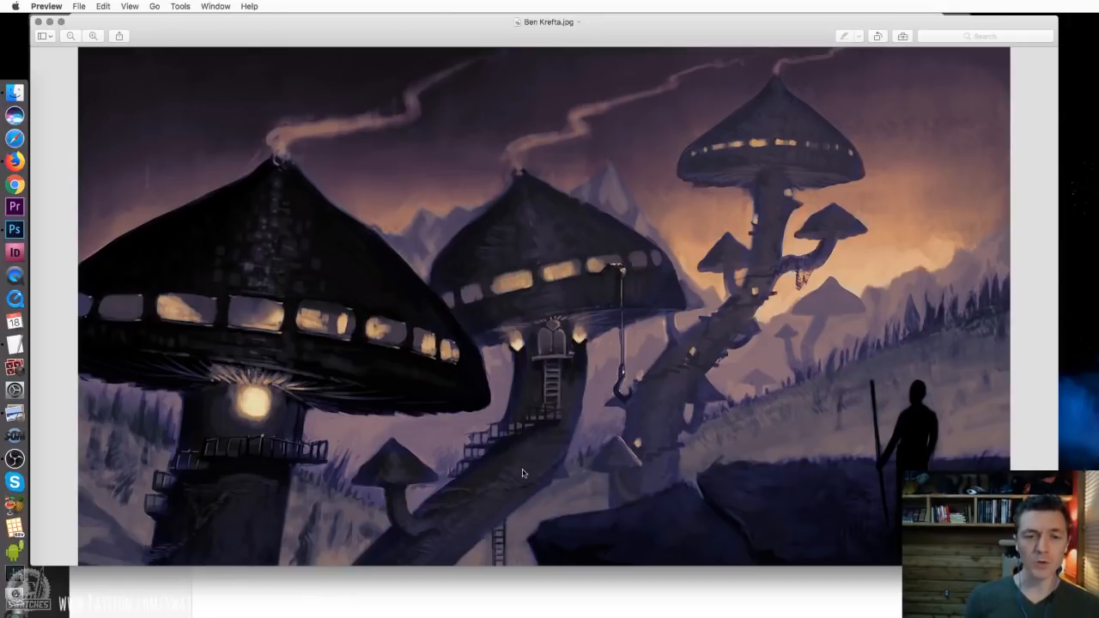
key(super+q)
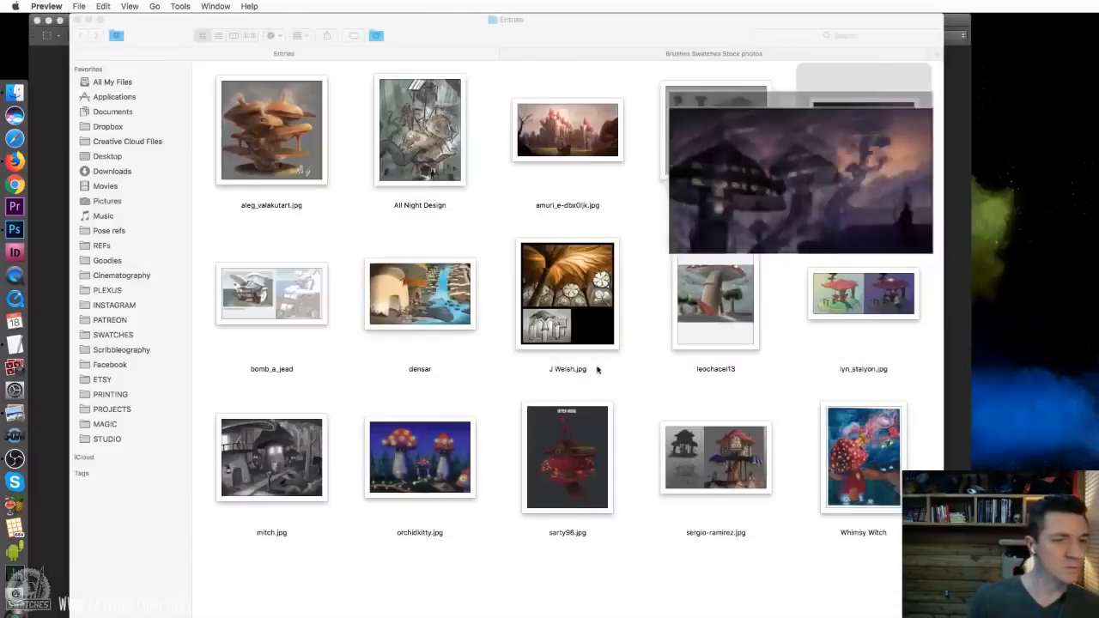
double_click(282, 313)
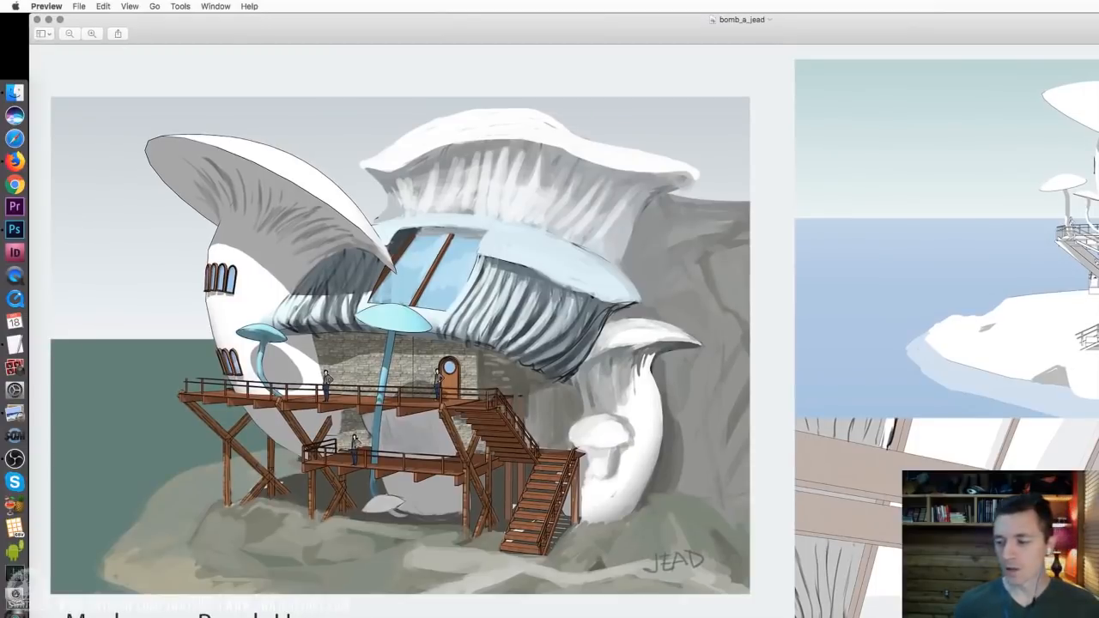
key(super+minus)
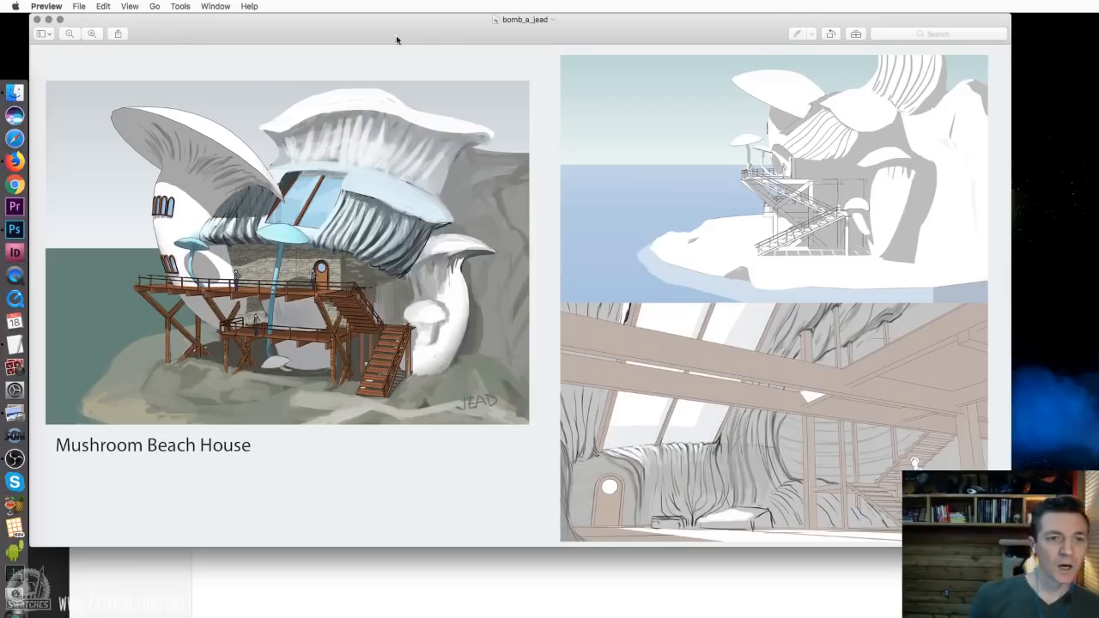
drag(416, 23, 421, 23)
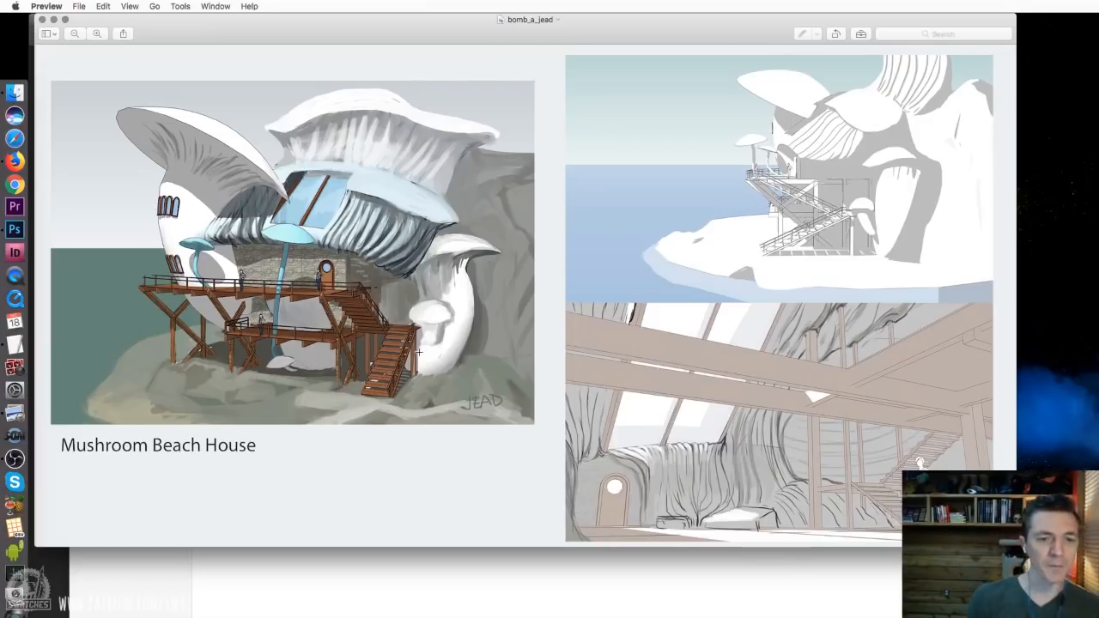
key(super+w)
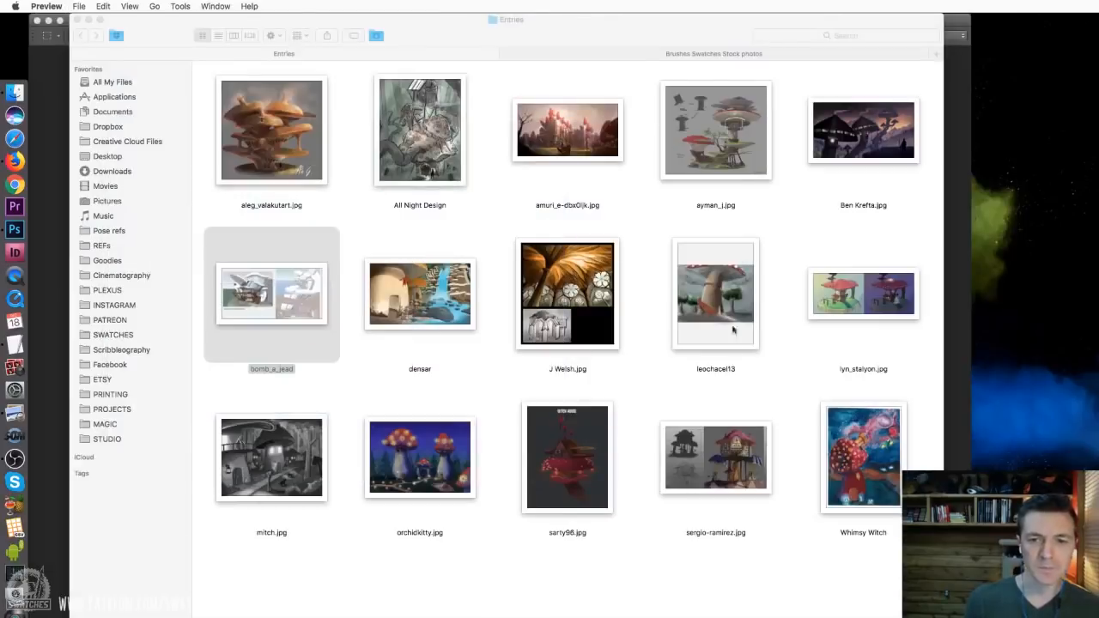
Open the entry with the mushroom house beside a waterfall, enlarge its window to review it, and close it
click(446, 318)
double_click(445, 317)
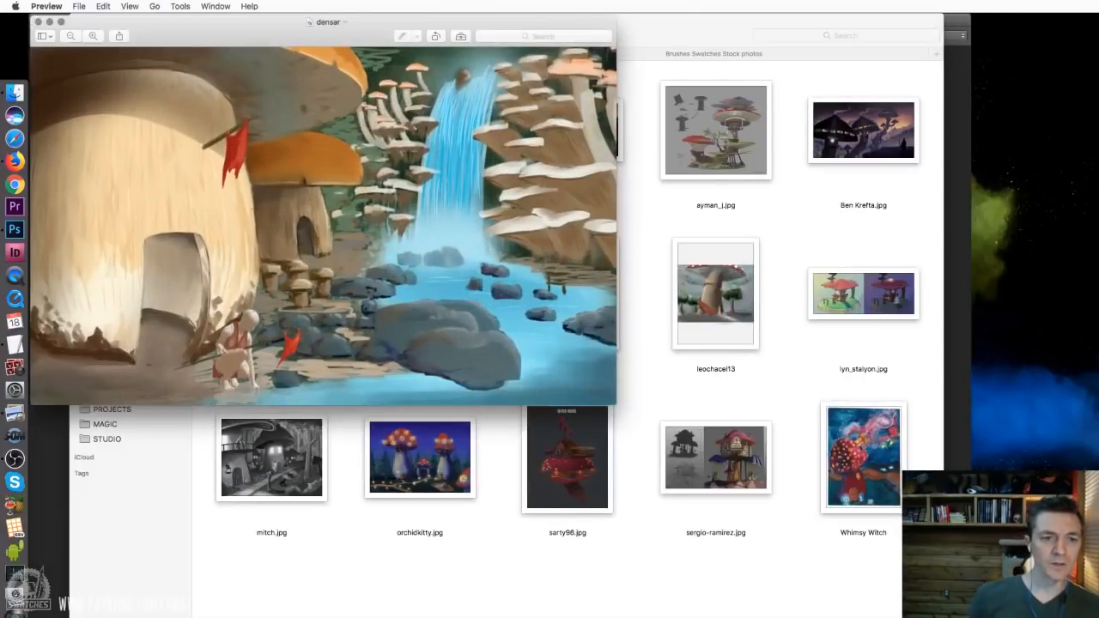
drag(615, 403, 746, 453)
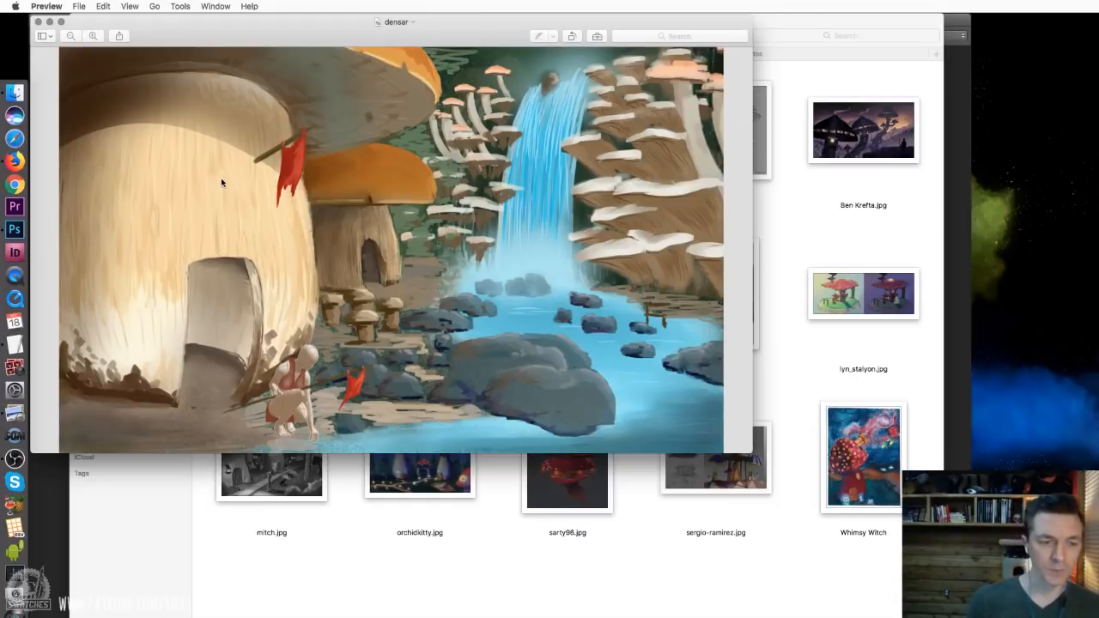
key(cmd+w)
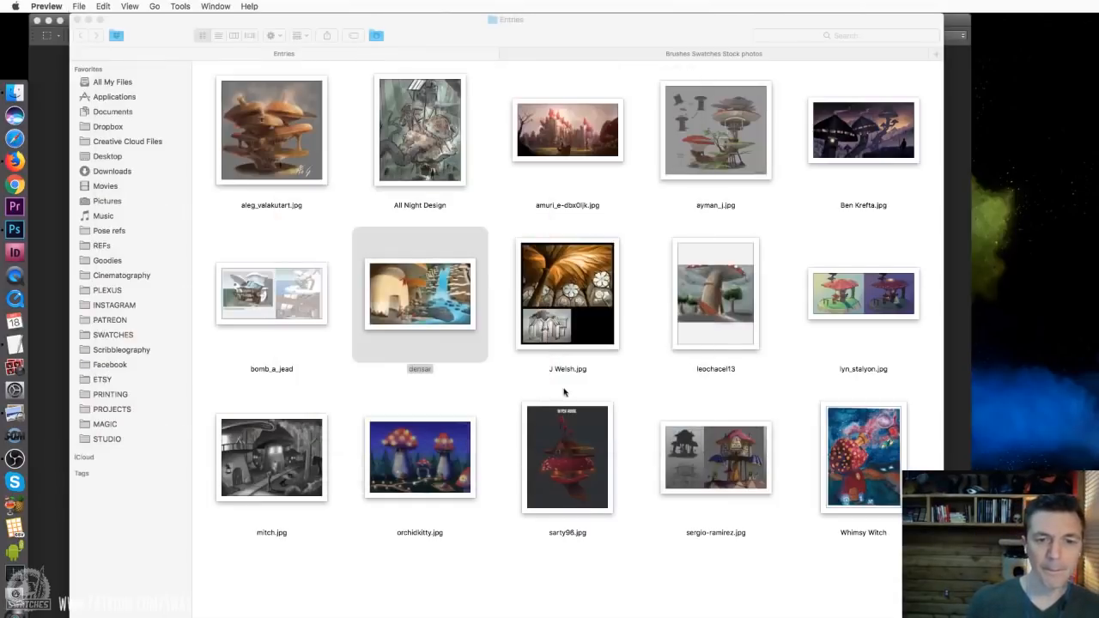
Review the mushroom-ceiling interior entry with the pencil sketch in an enlarged, repositioned window, and close it
double_click(568, 313)
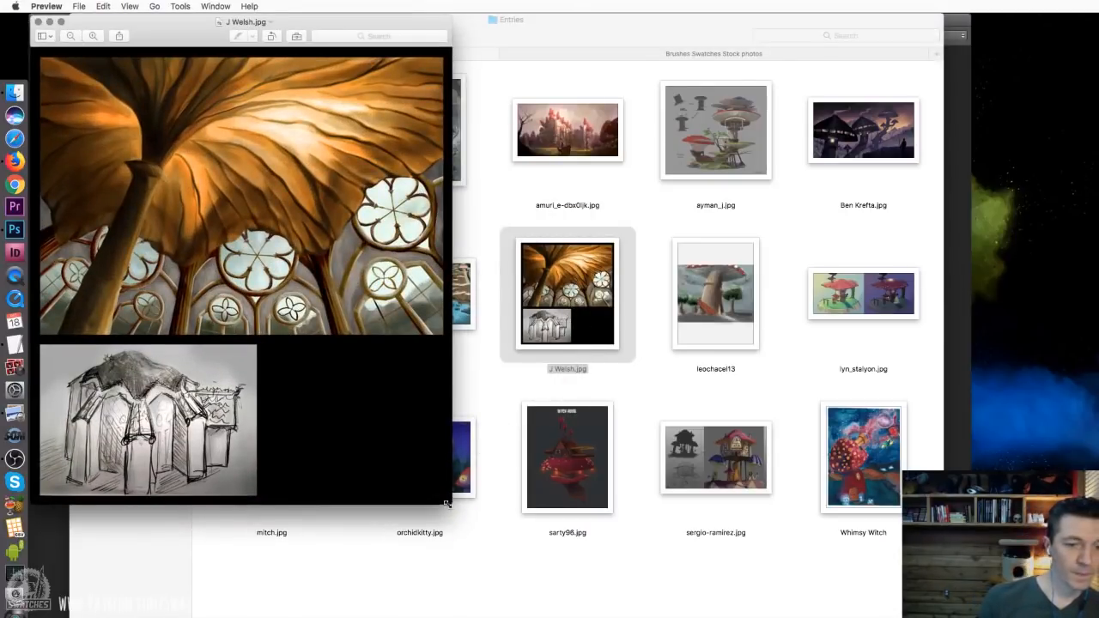
drag(450, 502, 703, 577)
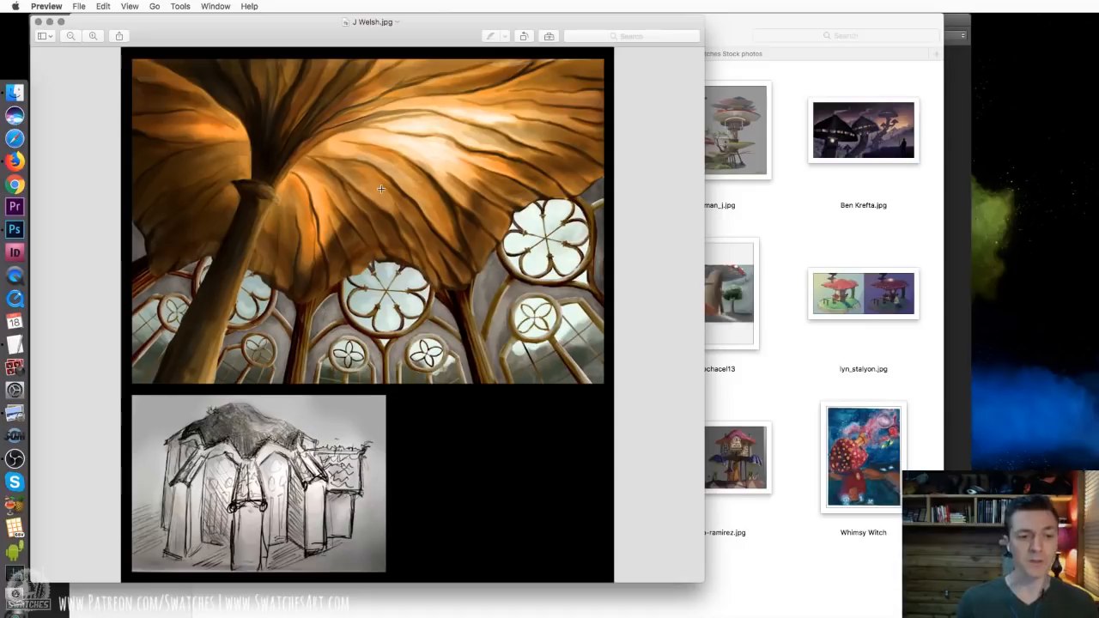
drag(426, 36, 589, 4)
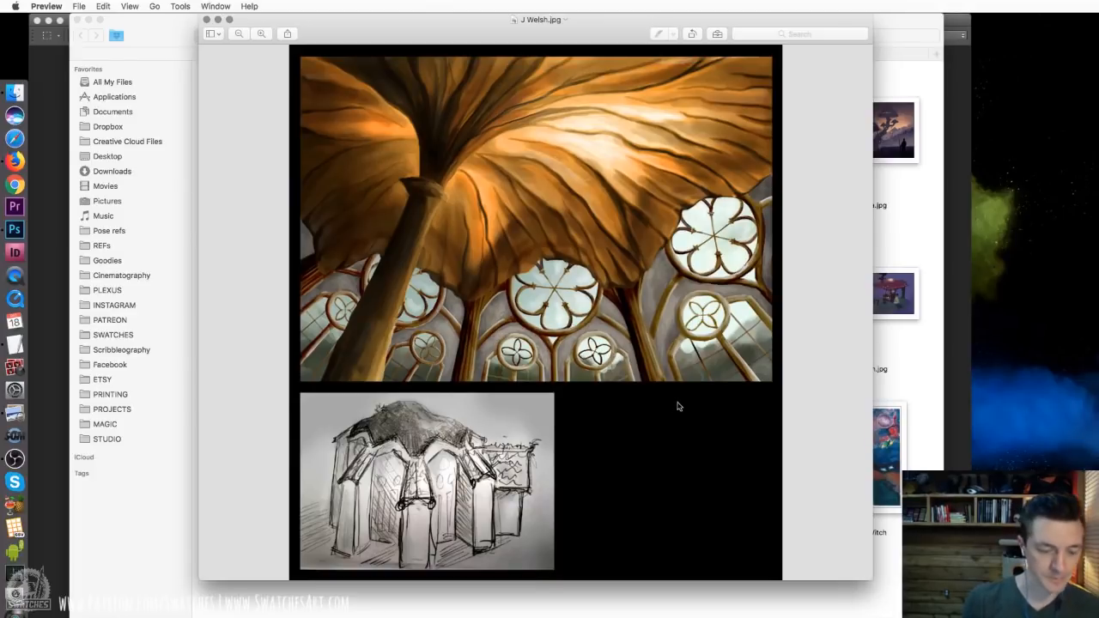
key(super+w)
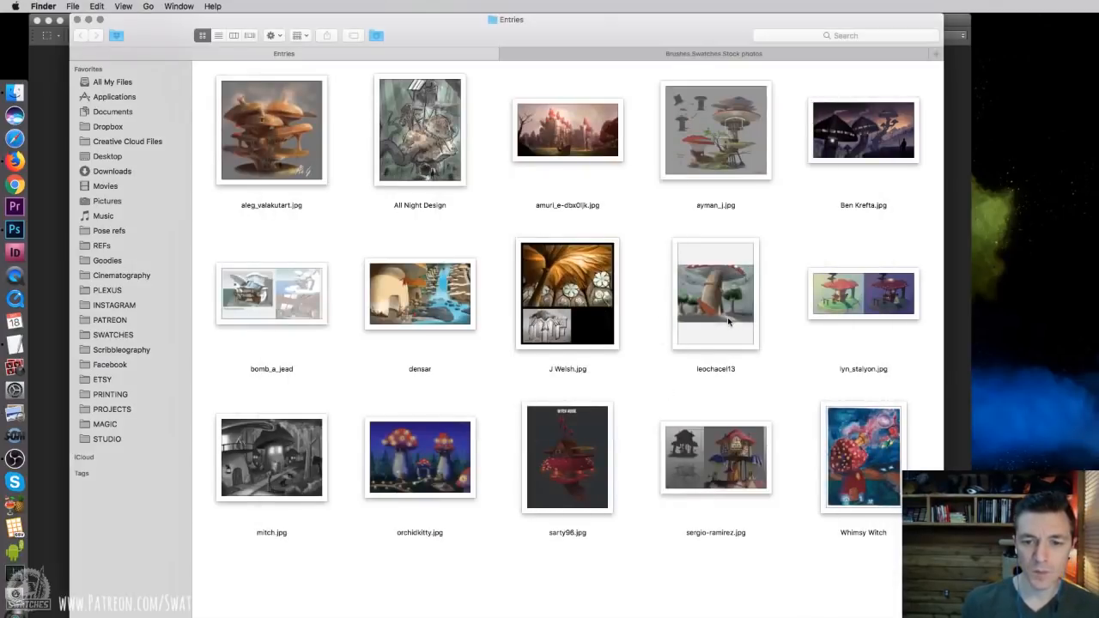
Open the entry with the giant red-capped mushroom tower among trees, widen its window to review it, and close it
click(726, 309)
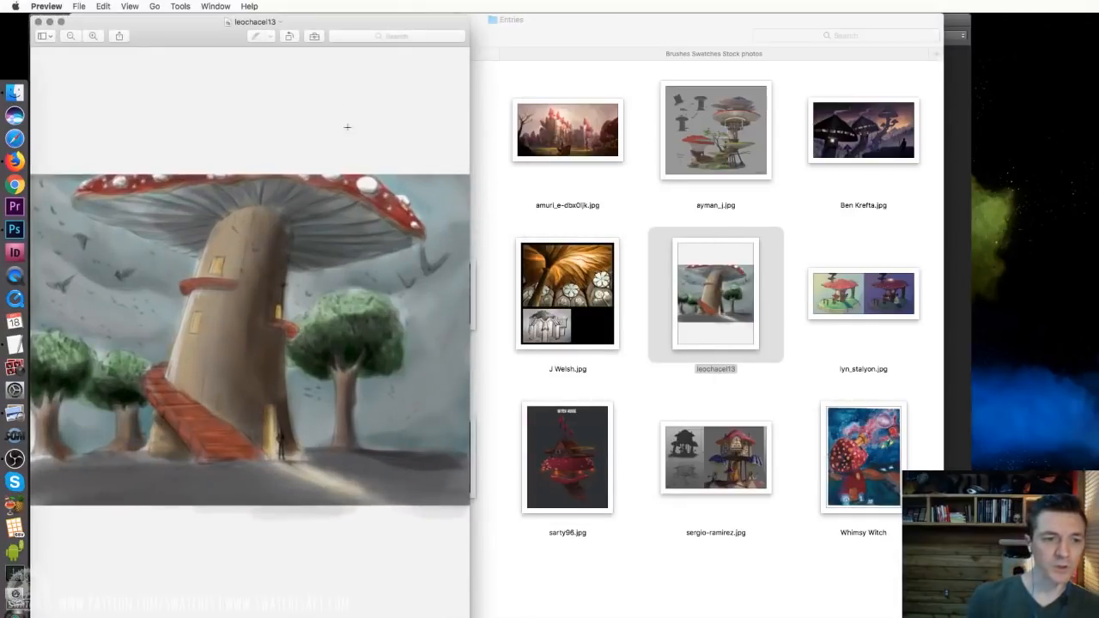
drag(470, 613, 920, 553)
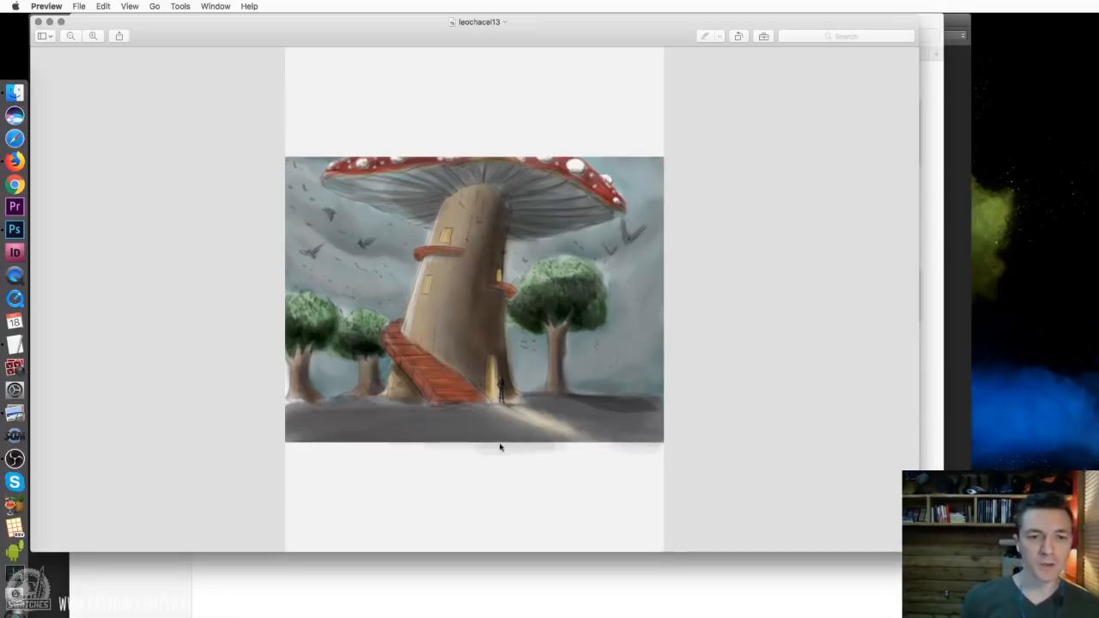
key(super+w)
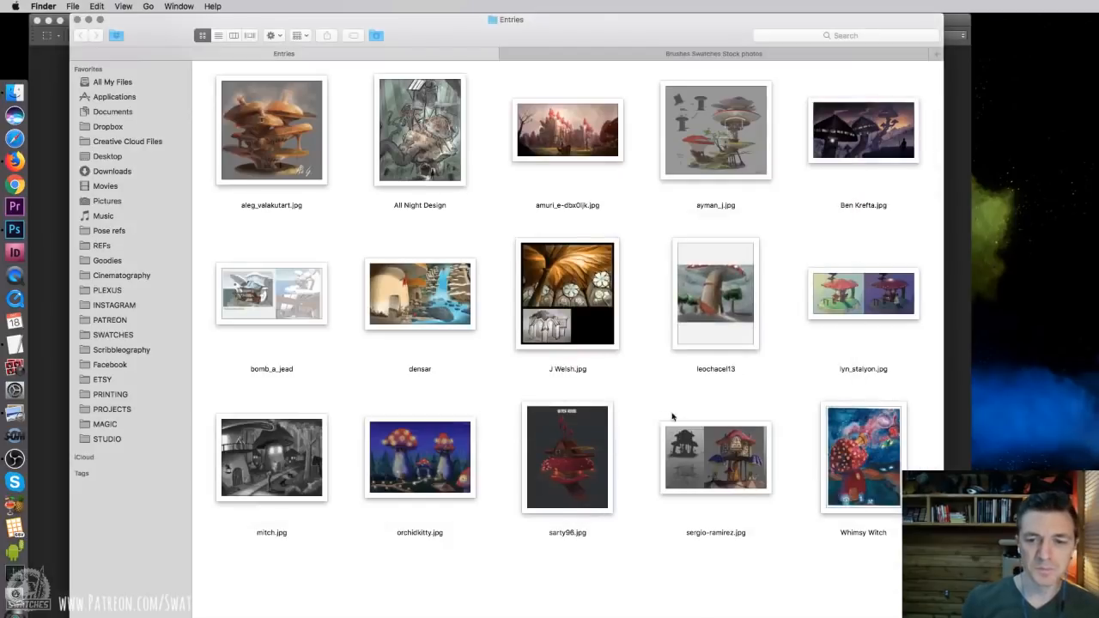
Open the entry showing the same mushroom house by day and night, reposition and enlarge its window to review it, and close it
double_click(863, 305)
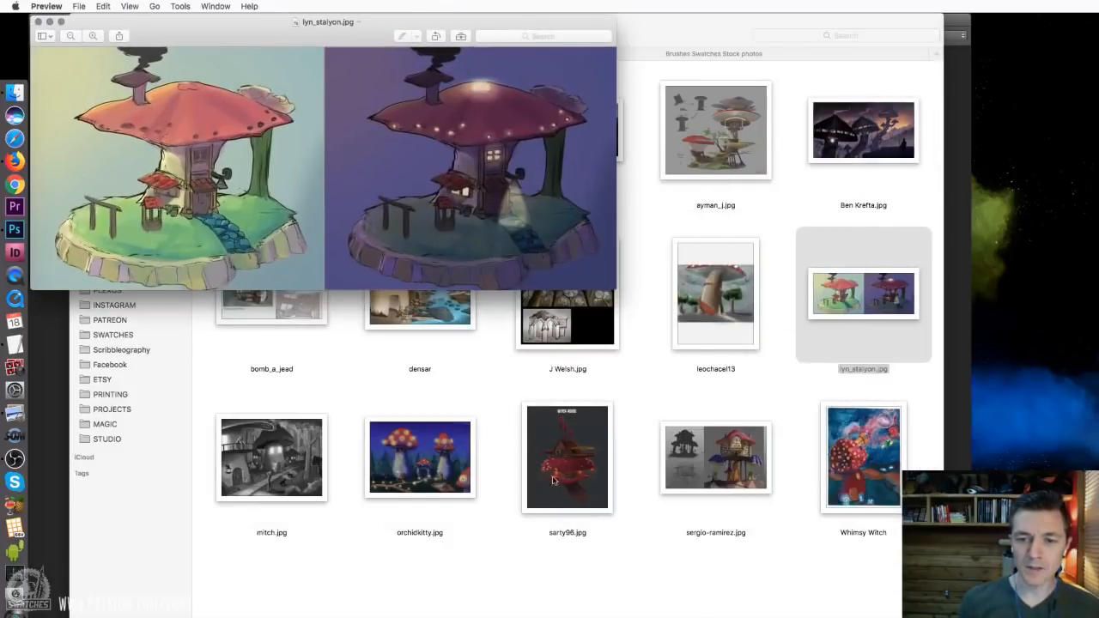
drag(265, 22, 297, 18)
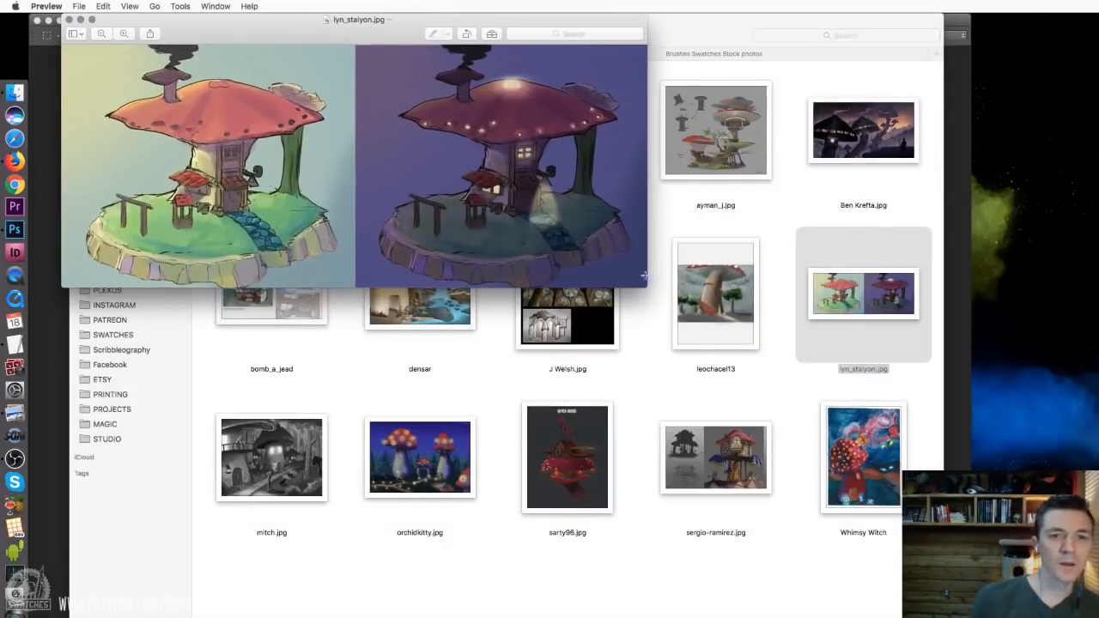
drag(644, 276, 1061, 539)
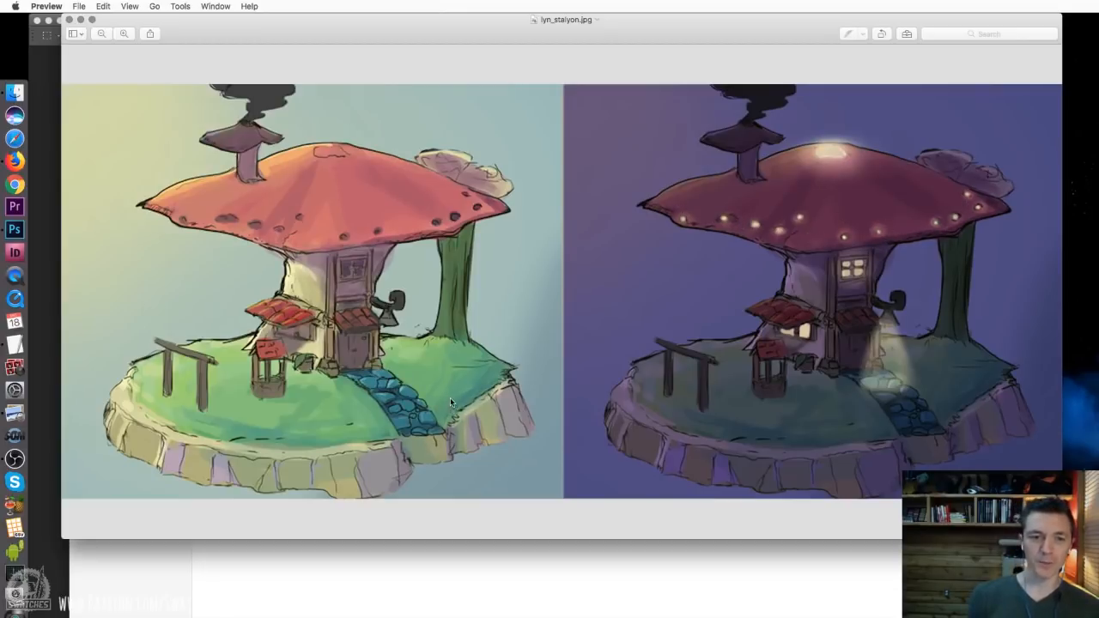
key(super+w)
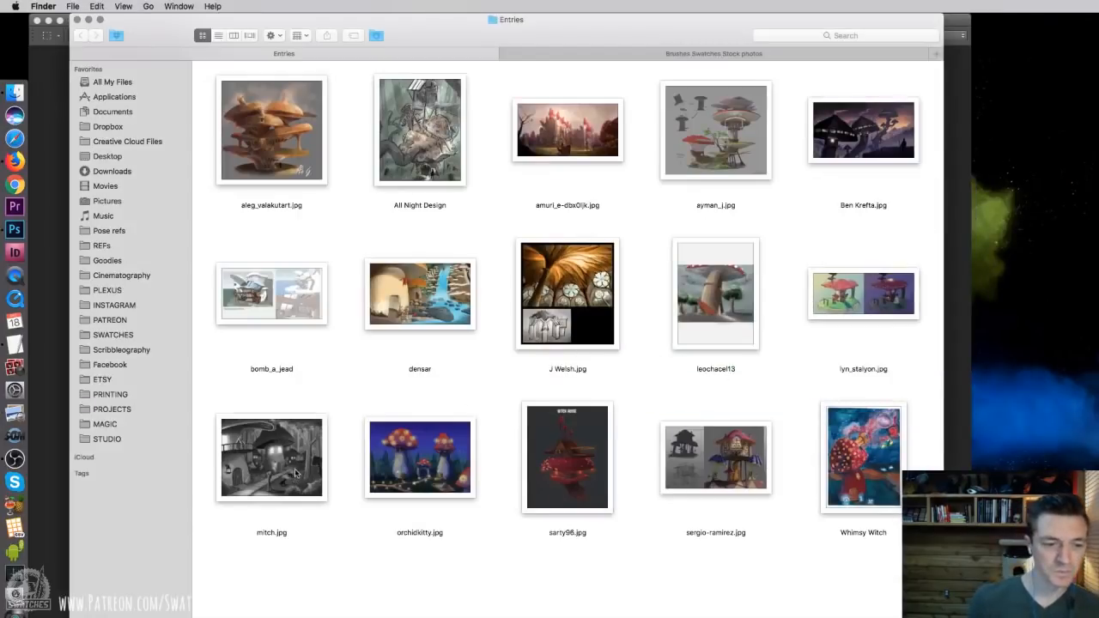
Open the black-and-white mushroom village entry, shrink and reposition its window so the whole image fits, review it, and close it
double_click(298, 472)
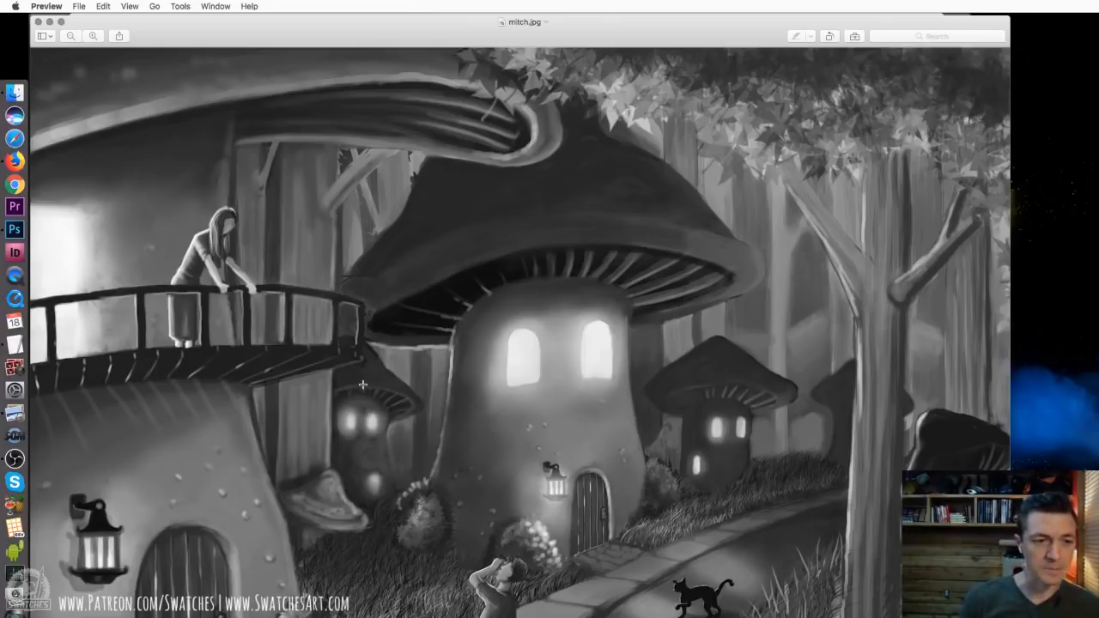
drag(1010, 606, 859, 606)
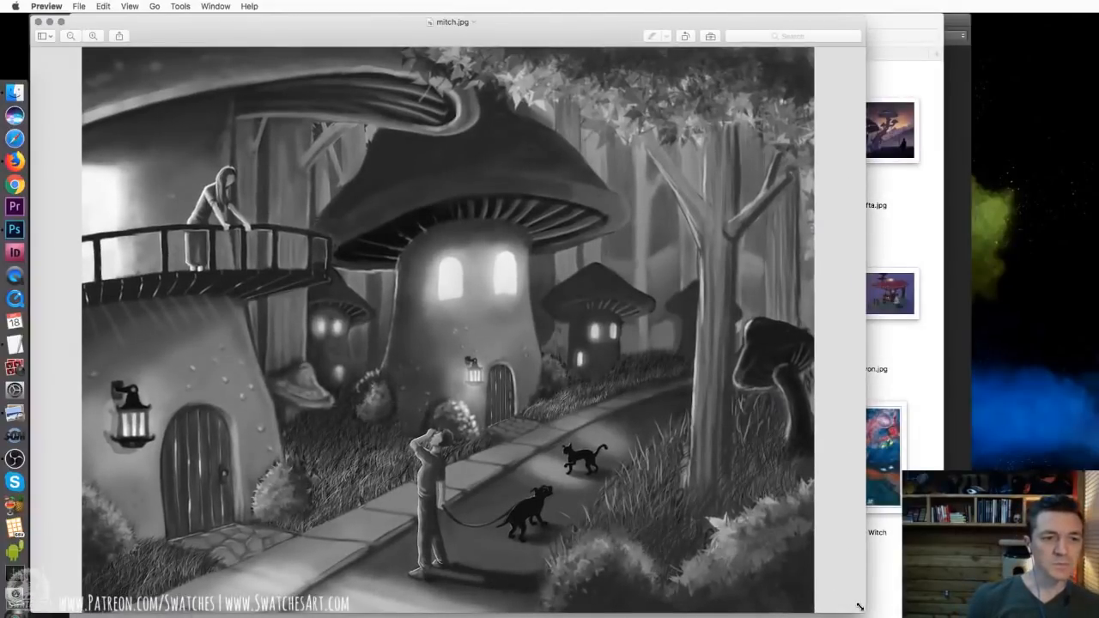
drag(373, 28, 444, 3)
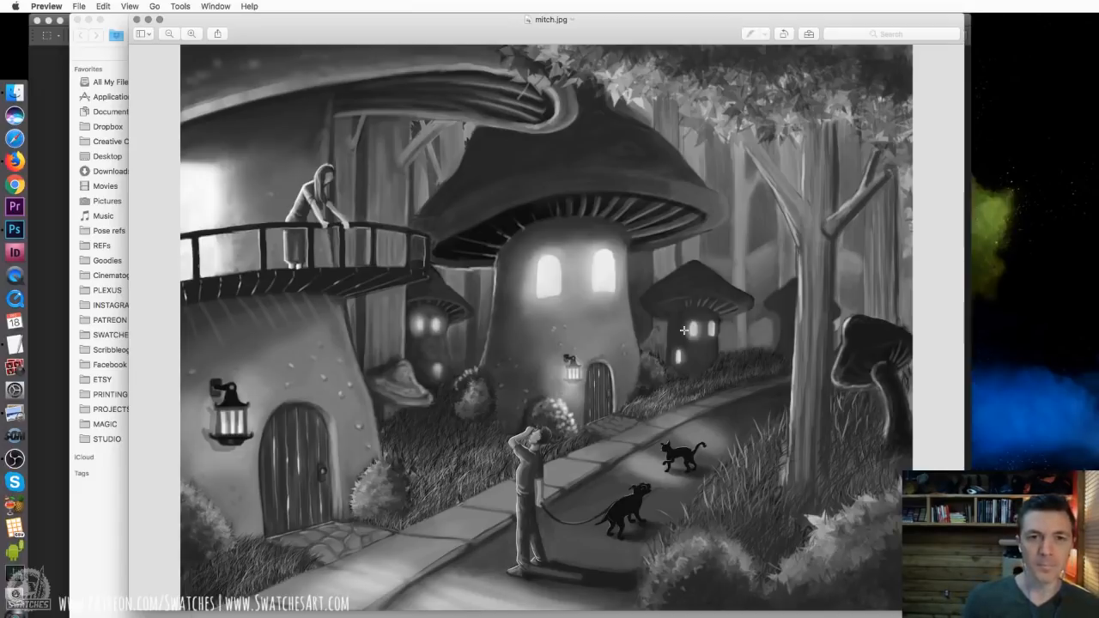
key(super+w)
click(500, 609)
Open the night scene with glowing red-capped mushroom towers, reposition and enlarge its window to review it, and close it
click(419, 487)
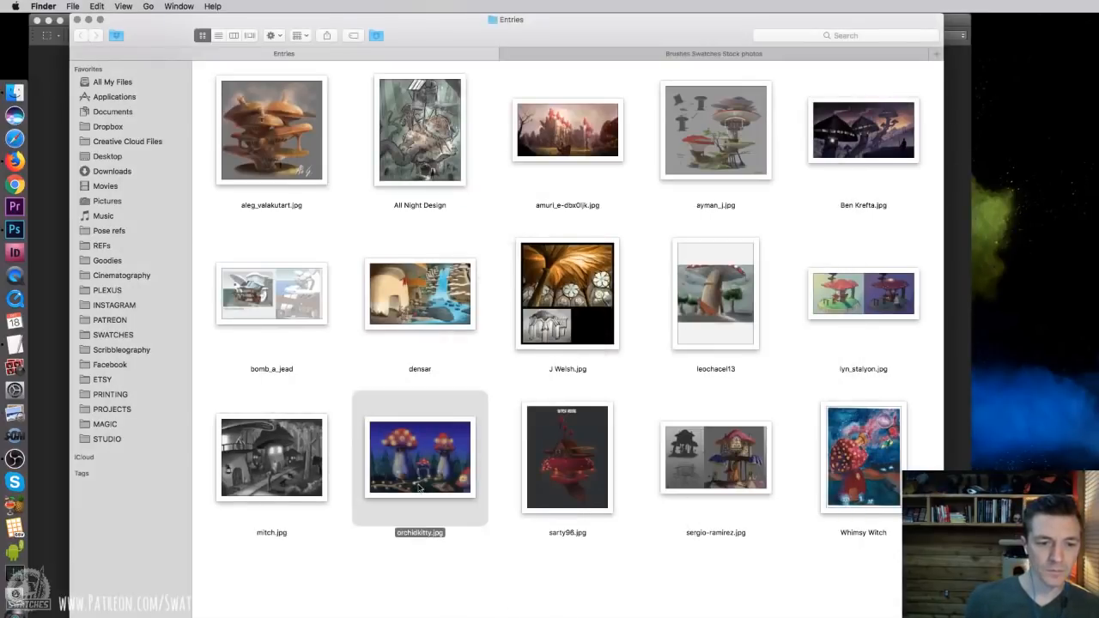
double_click(418, 488)
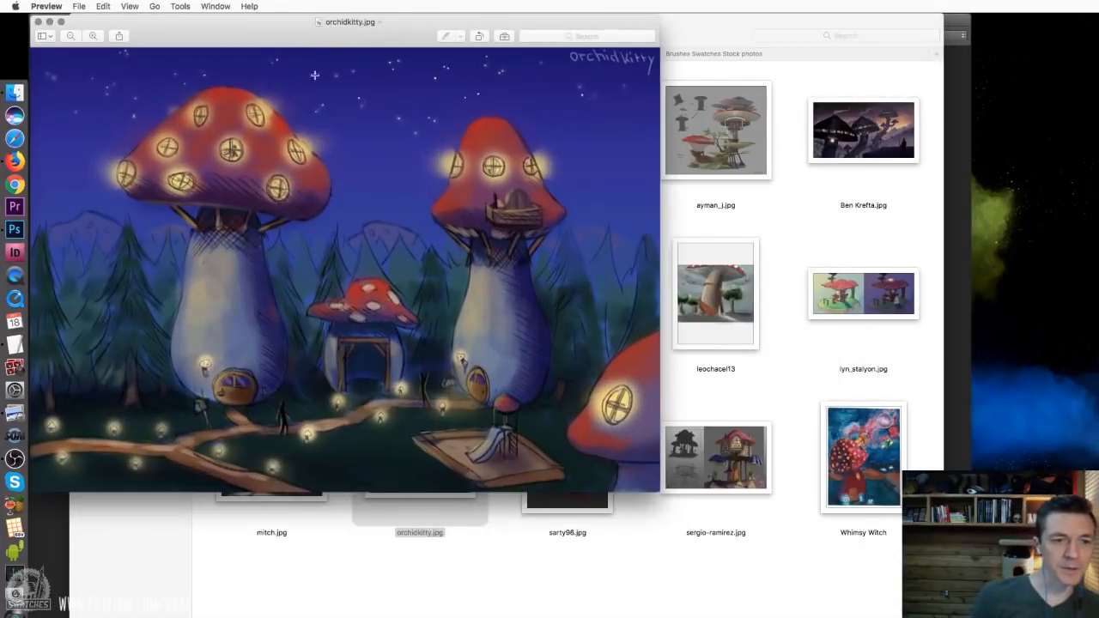
drag(281, 34, 333, 33)
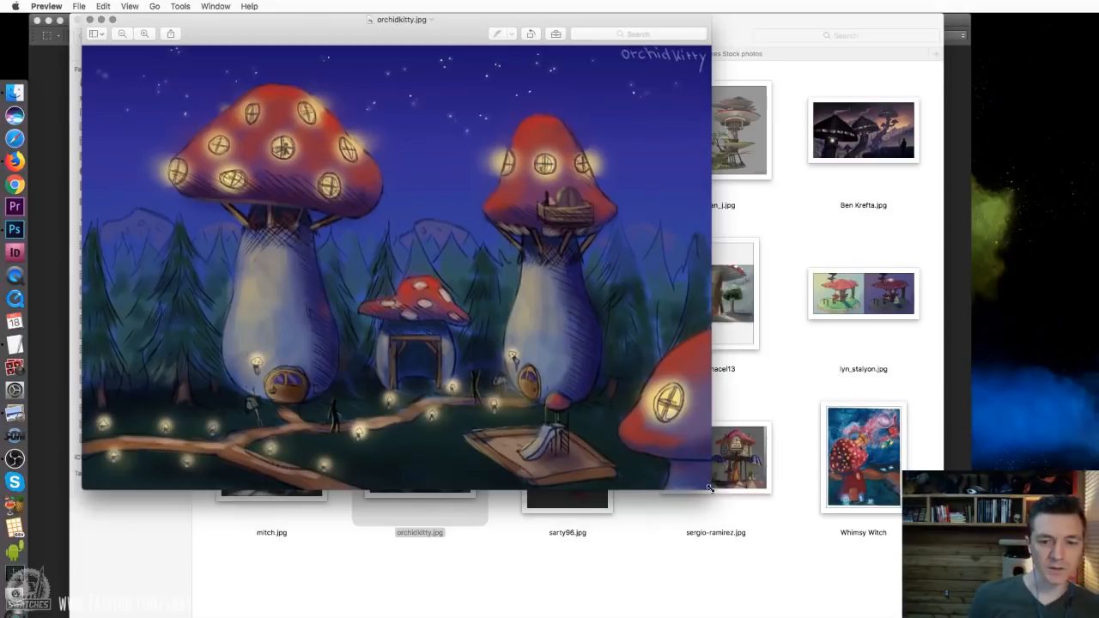
drag(710, 487, 924, 564)
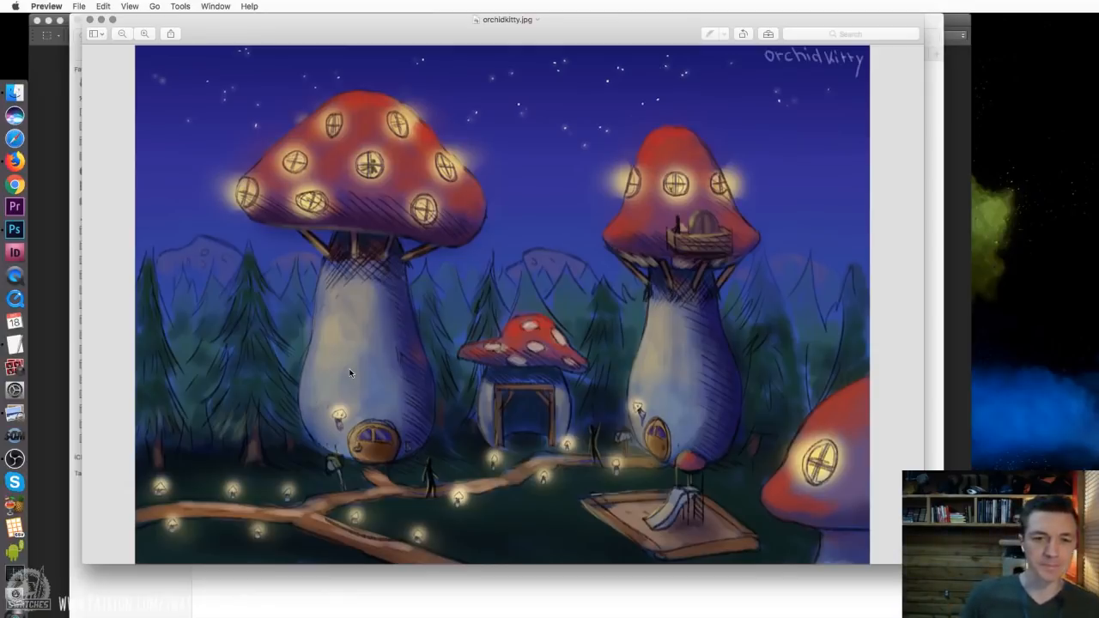
key(super+w)
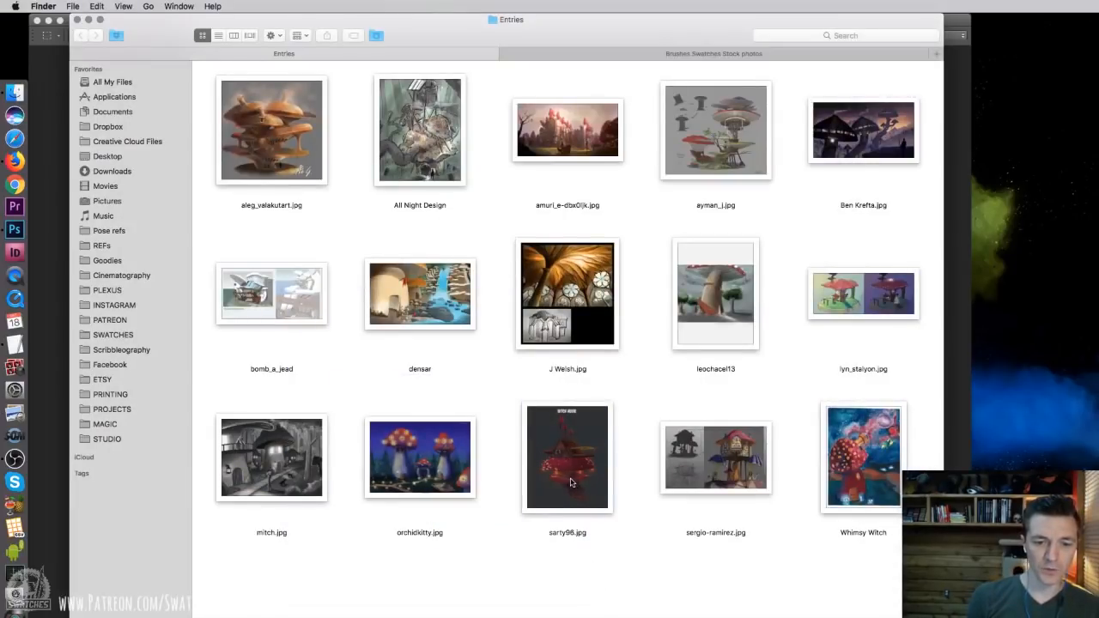
Open the Witch House entry, move its window and resize it until the full design fits for review, and close it
double_click(571, 483)
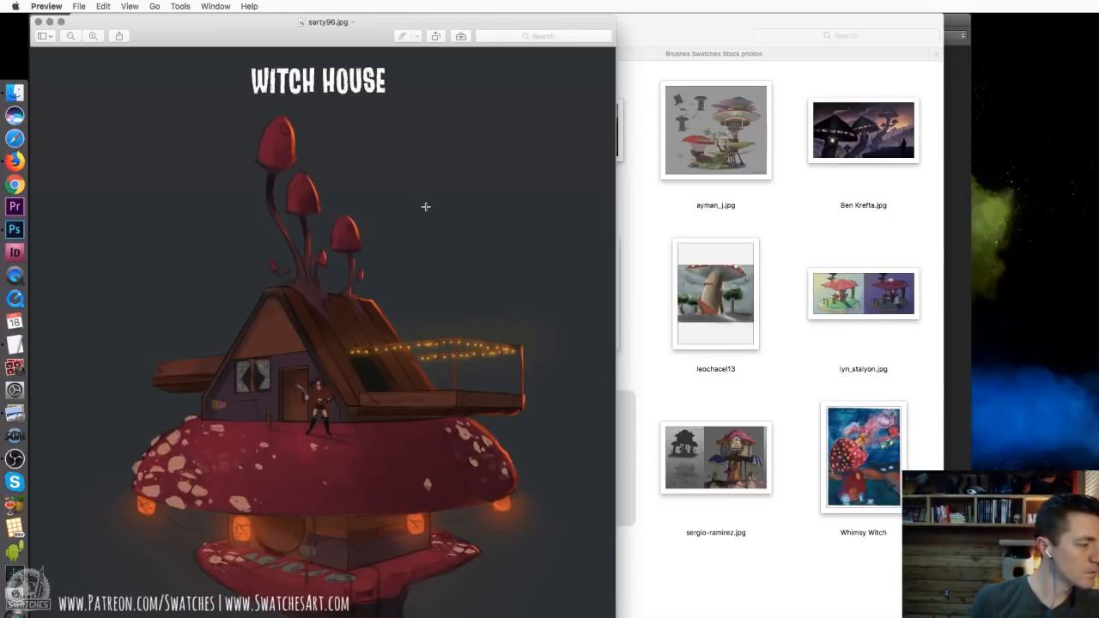
drag(200, 31, 387, 28)
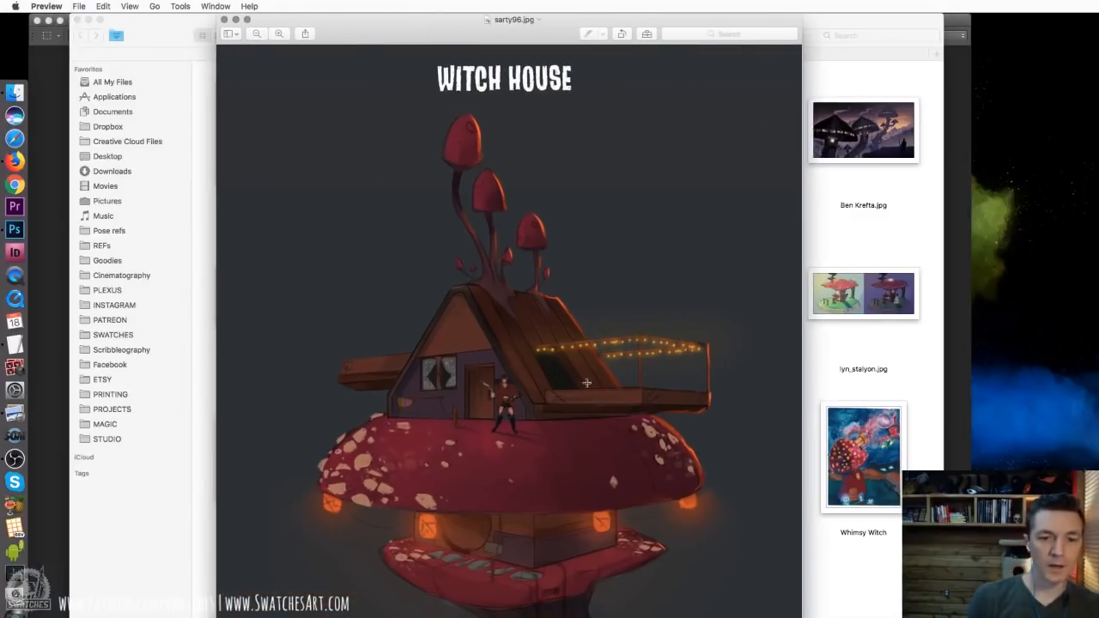
drag(780, 617, 729, 616)
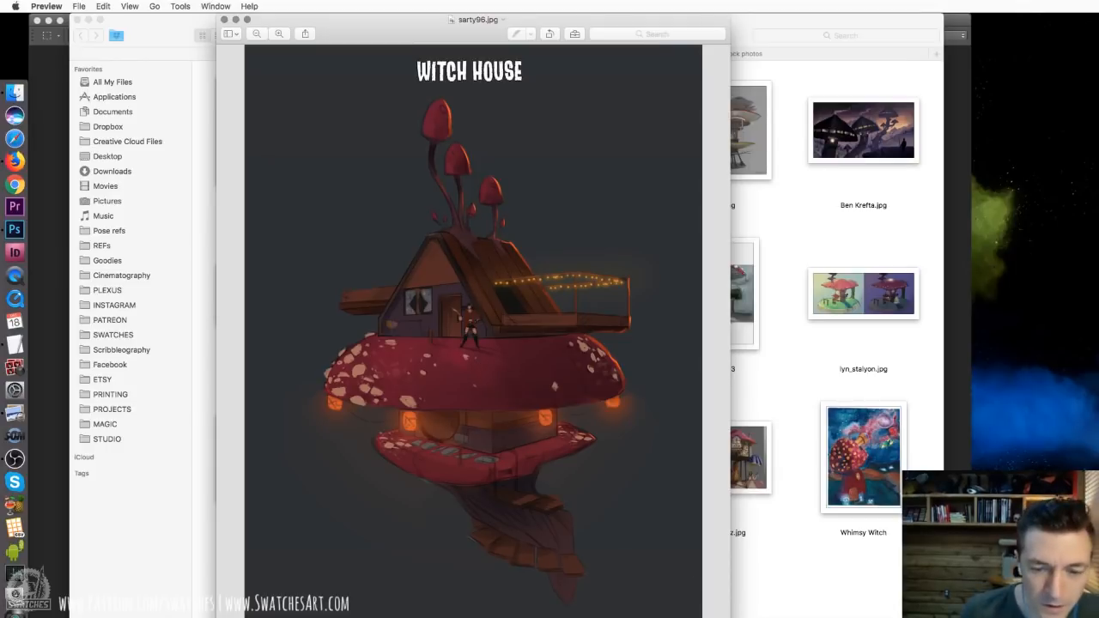
drag(730, 617, 934, 617)
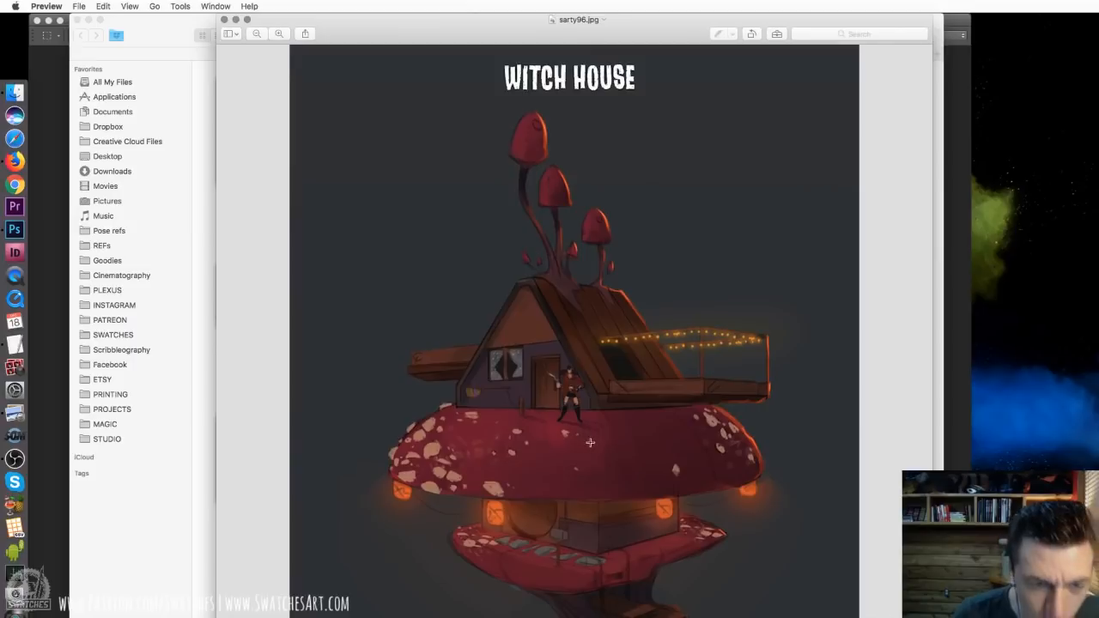
drag(932, 617, 788, 617)
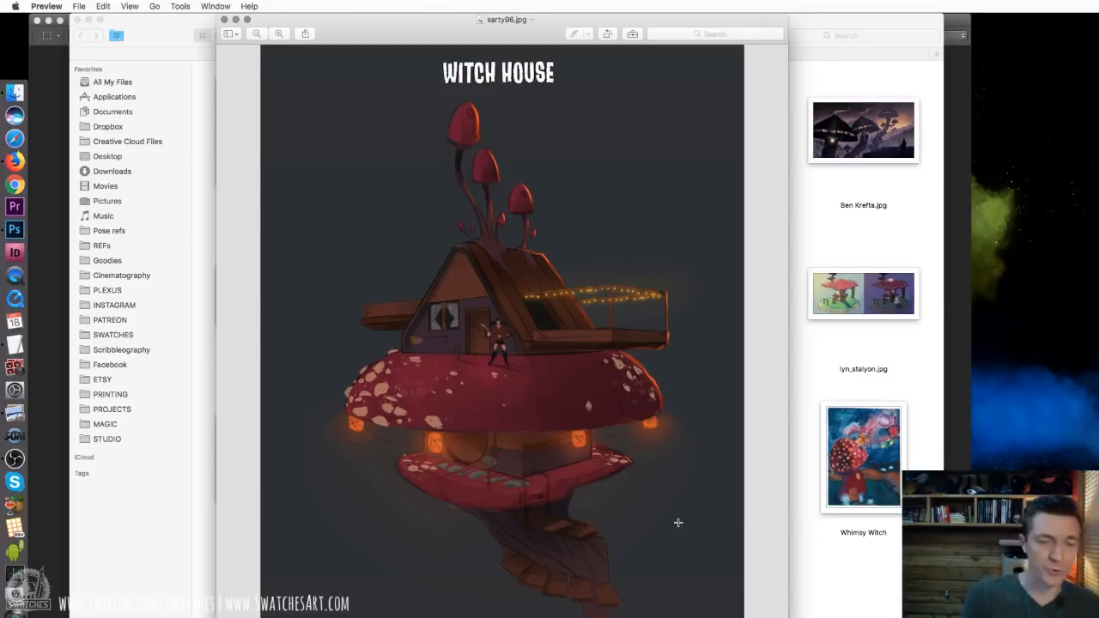
key(super+w)
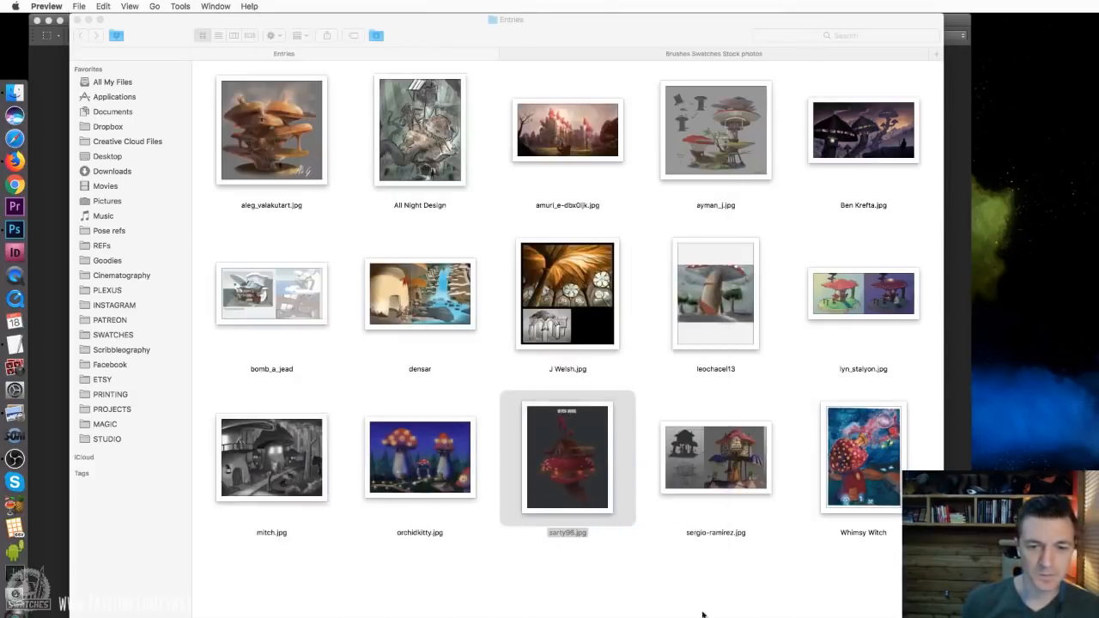
click(712, 606)
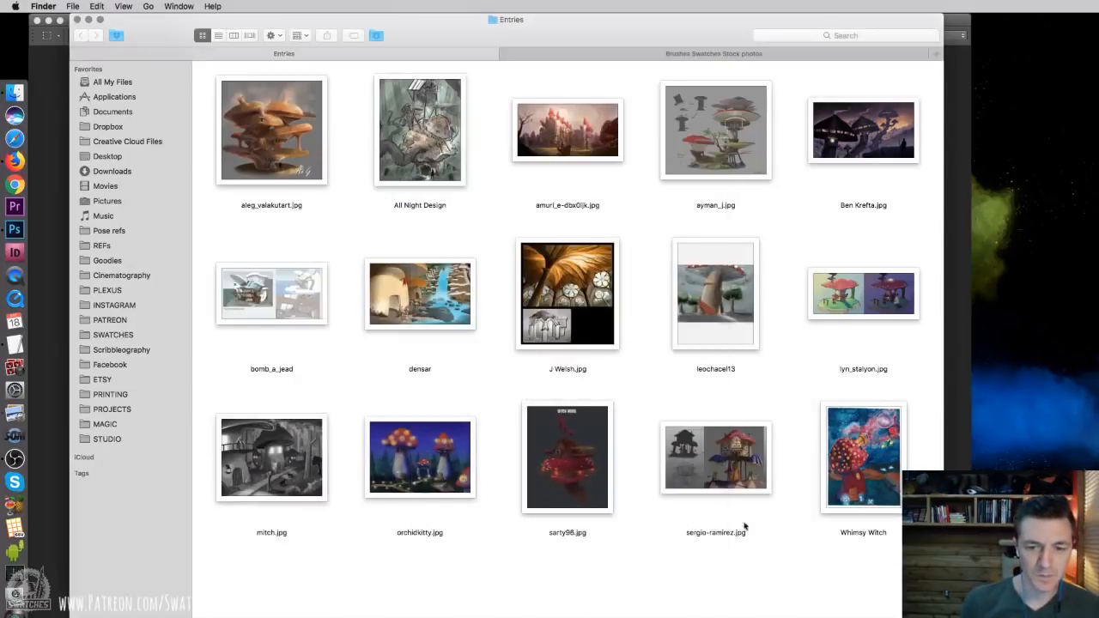
Review the stilted mushroom house entry with silhouette and line sketch at a larger size, and close it
double_click(714, 457)
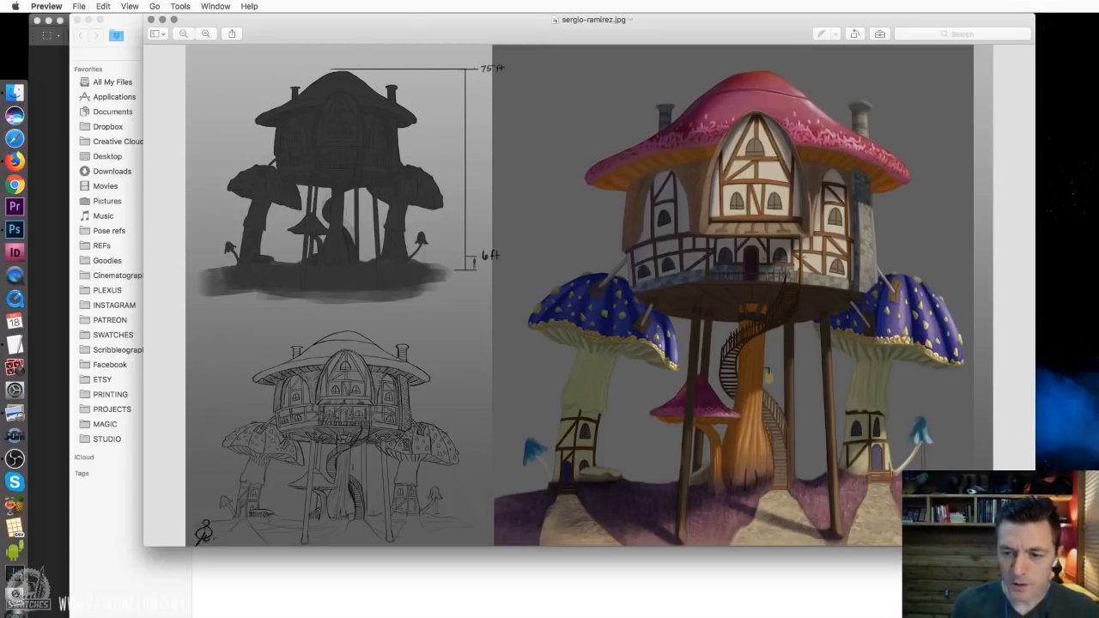
key(super+plus)
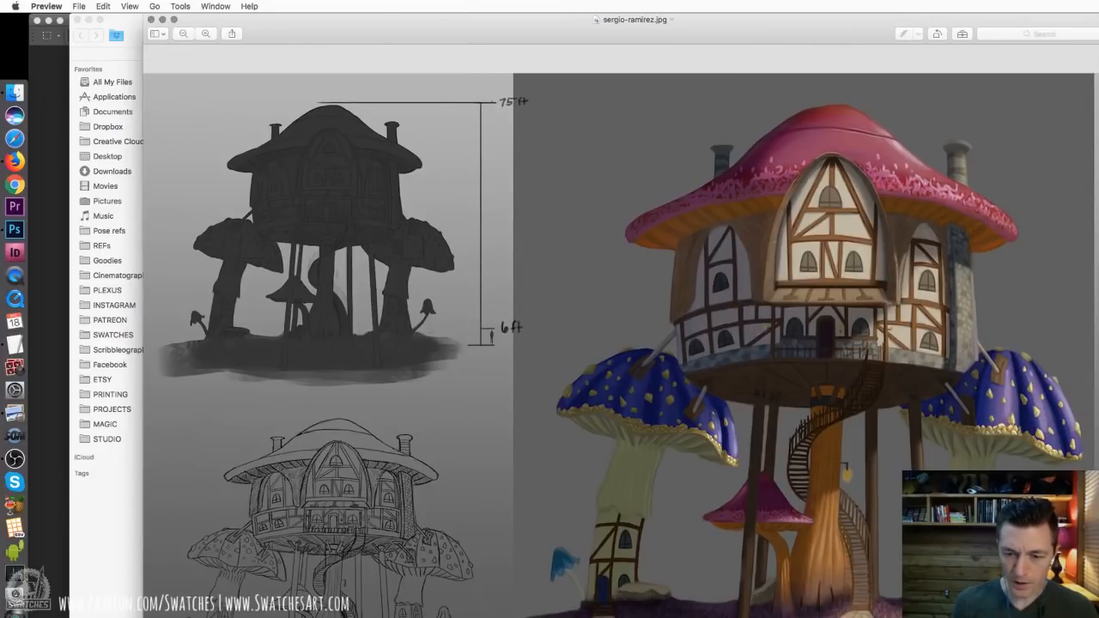
drag(842, 617, 833, 604)
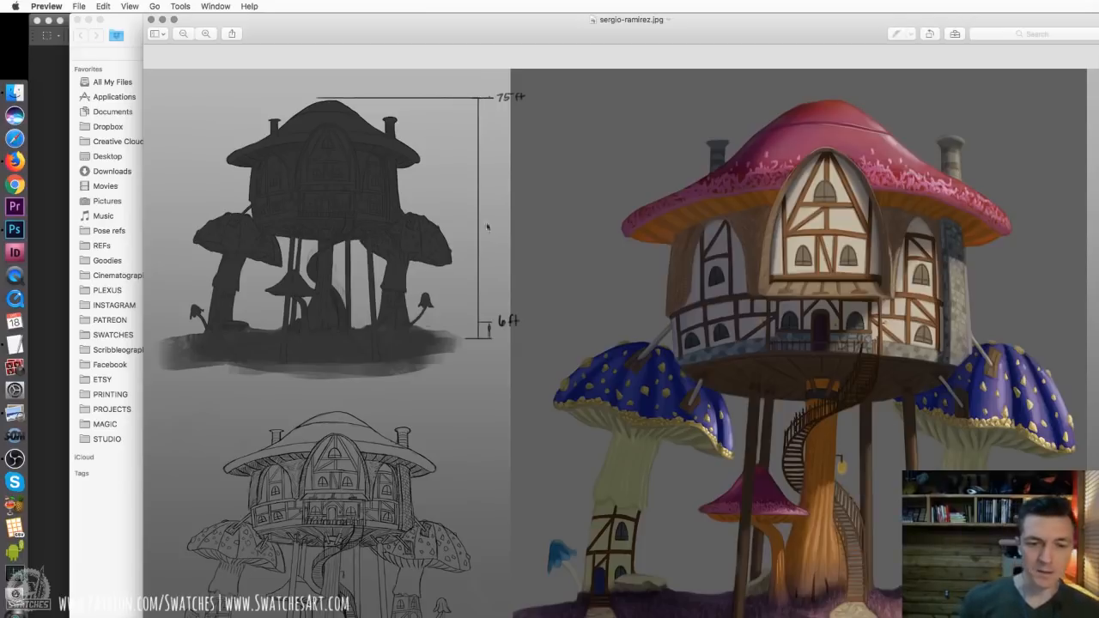
click(151, 19)
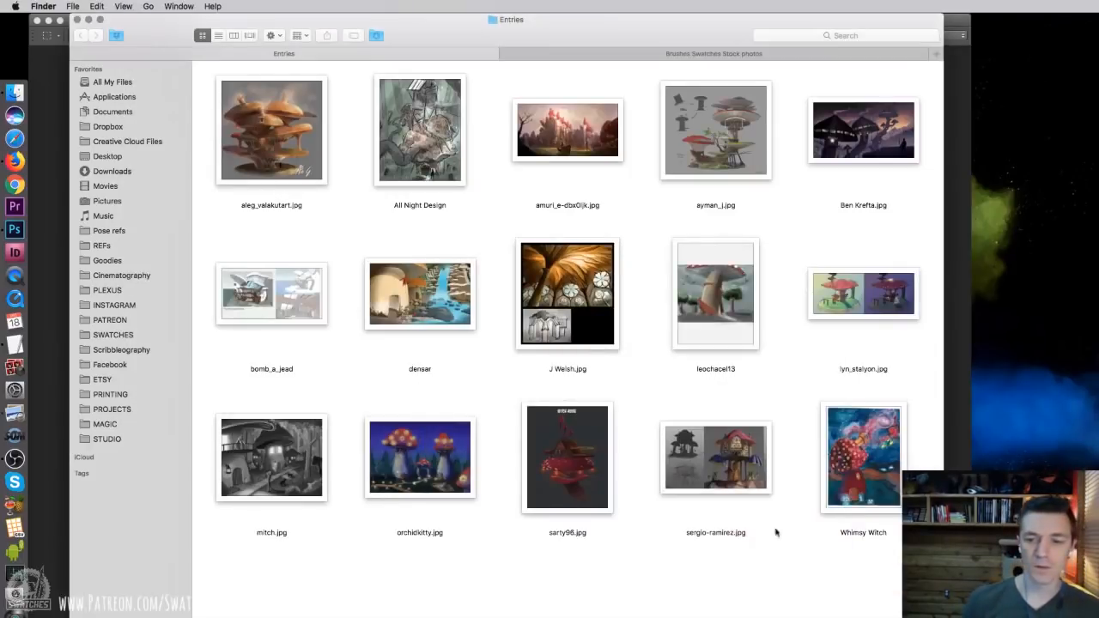
Open the Whimsy Witch painting, reposition and resize its window to review the whole image, and close it
double_click(869, 476)
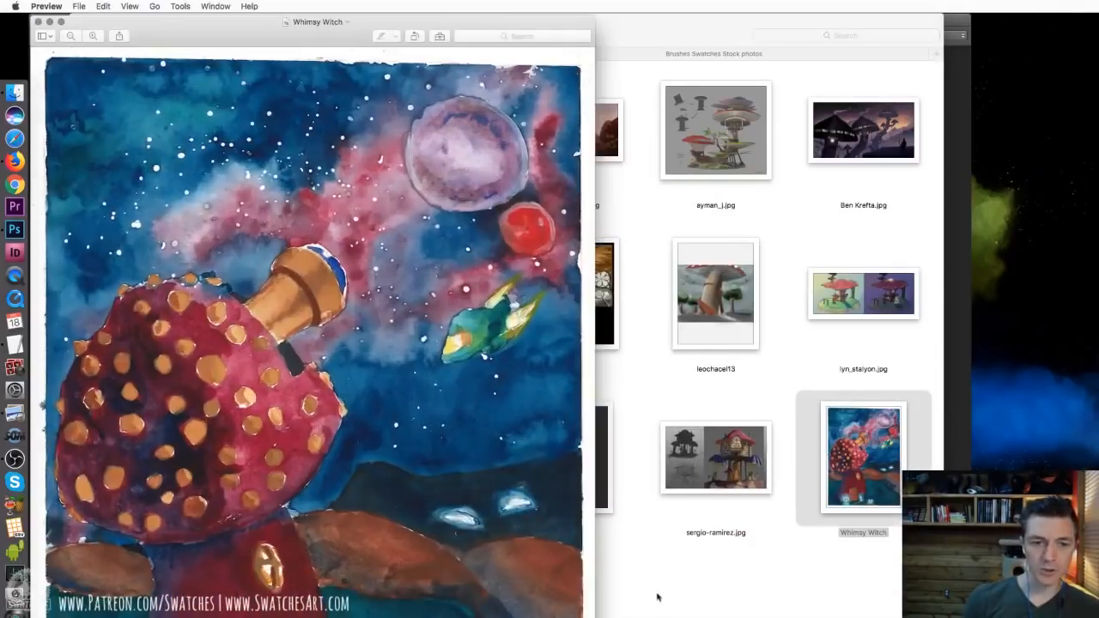
drag(594, 617, 609, 617)
drag(330, 30, 496, 4)
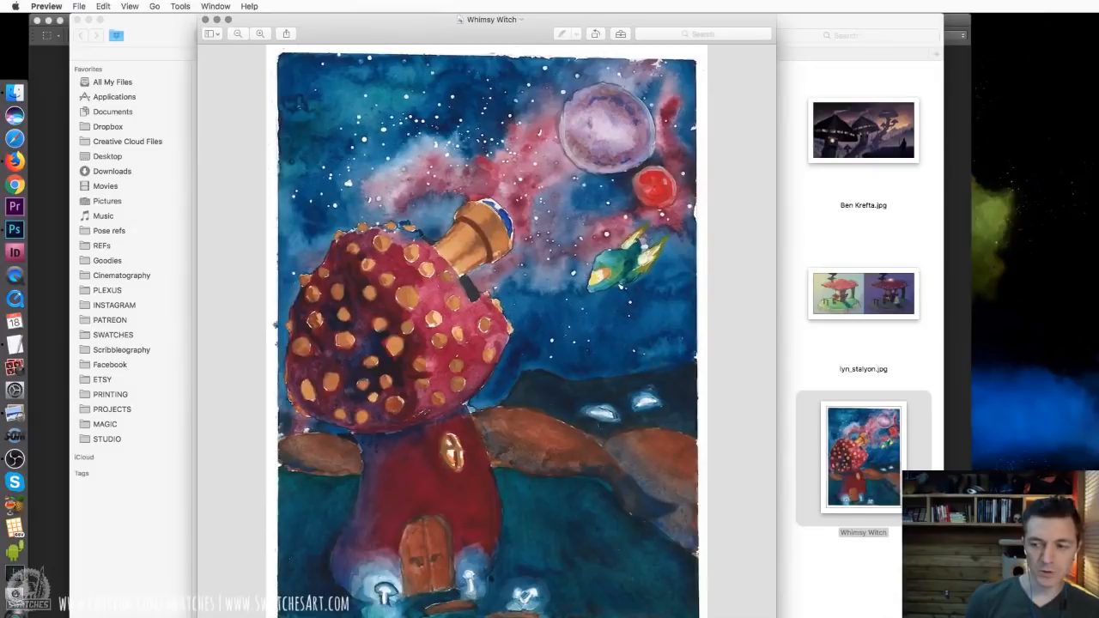
drag(775, 584, 812, 583)
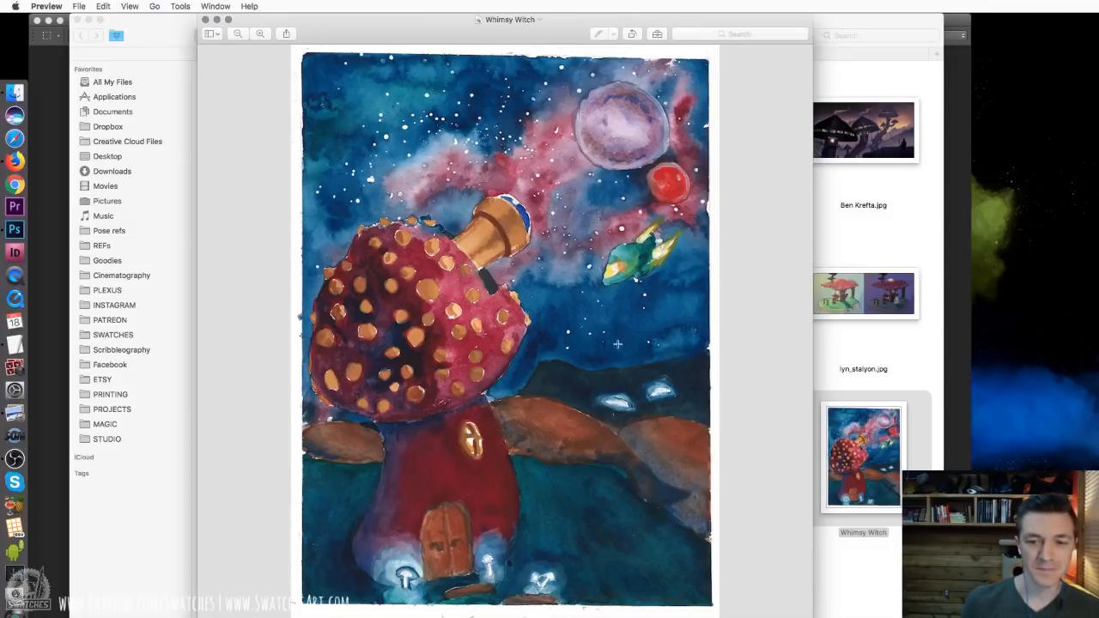
key(super+w)
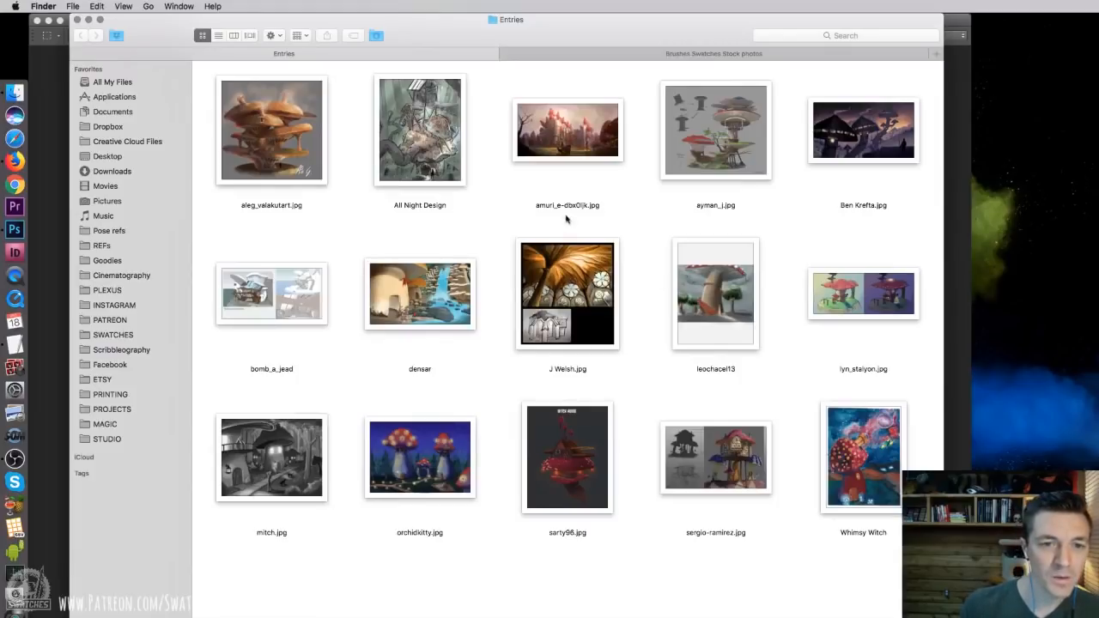
Reopen the red mushroom castle entry, shrink its window, park it beside the Entries folder, and return to the folder
double_click(579, 134)
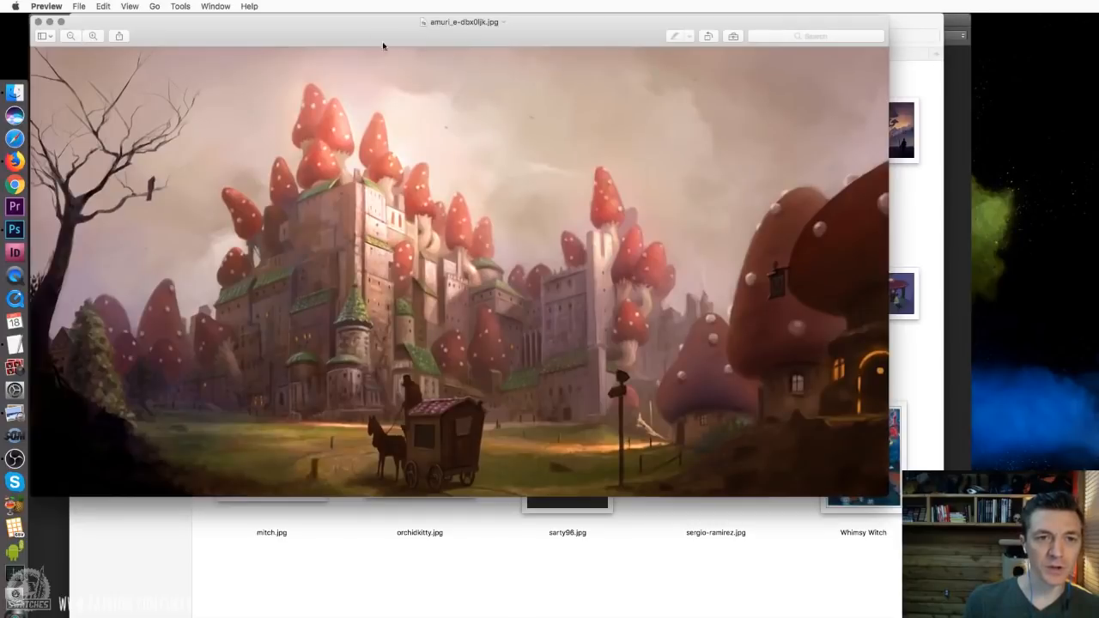
drag(884, 495, 505, 268)
drag(170, 39, 888, 37)
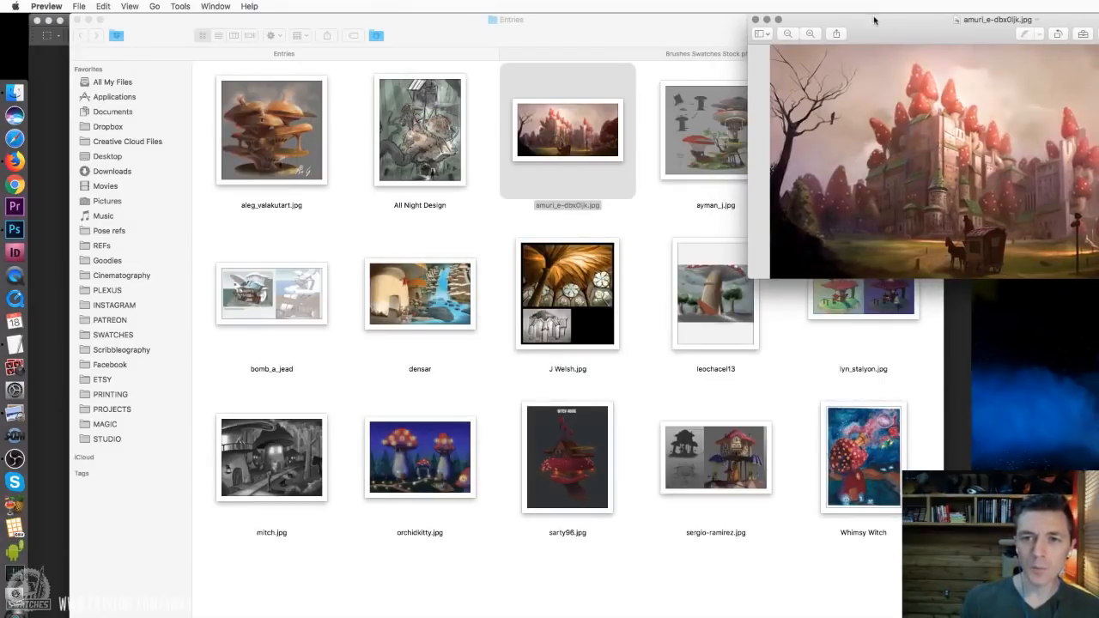
drag(855, 32, 873, 32)
click(654, 247)
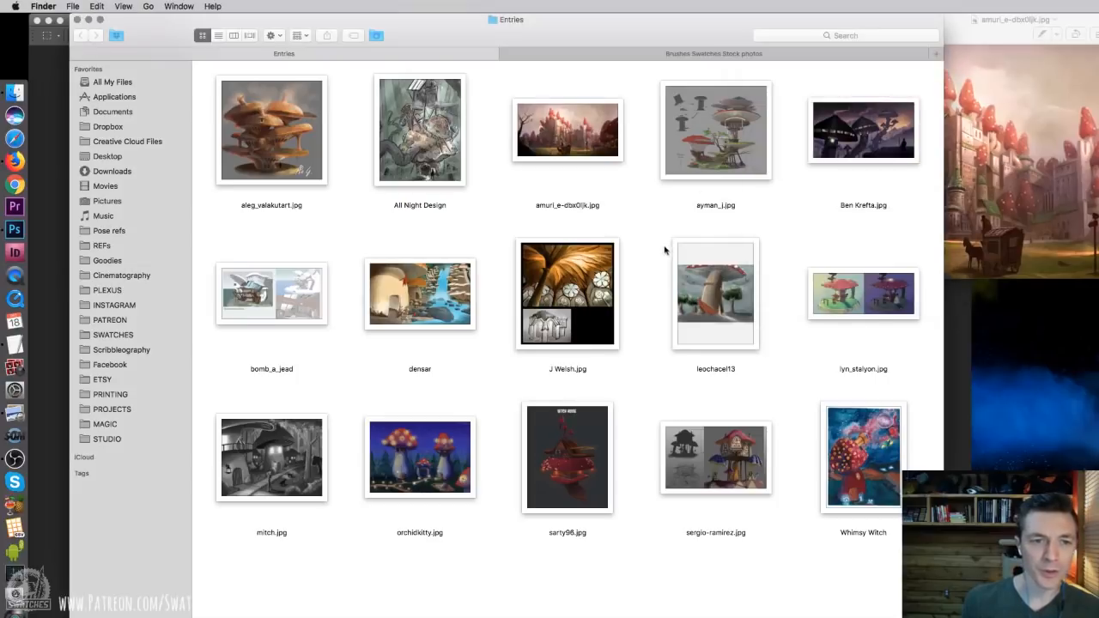
Reopen the layered mushroom tower entry with the human scale sketches, shrink its window, and park it beside the folder near the castle image
double_click(728, 146)
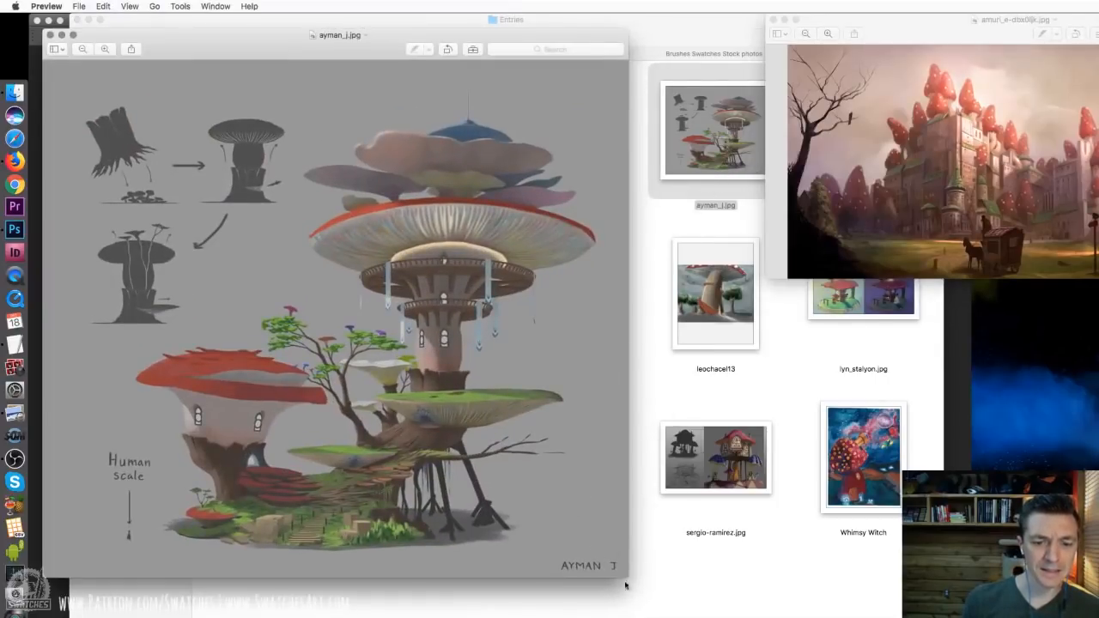
drag(625, 585, 468, 359)
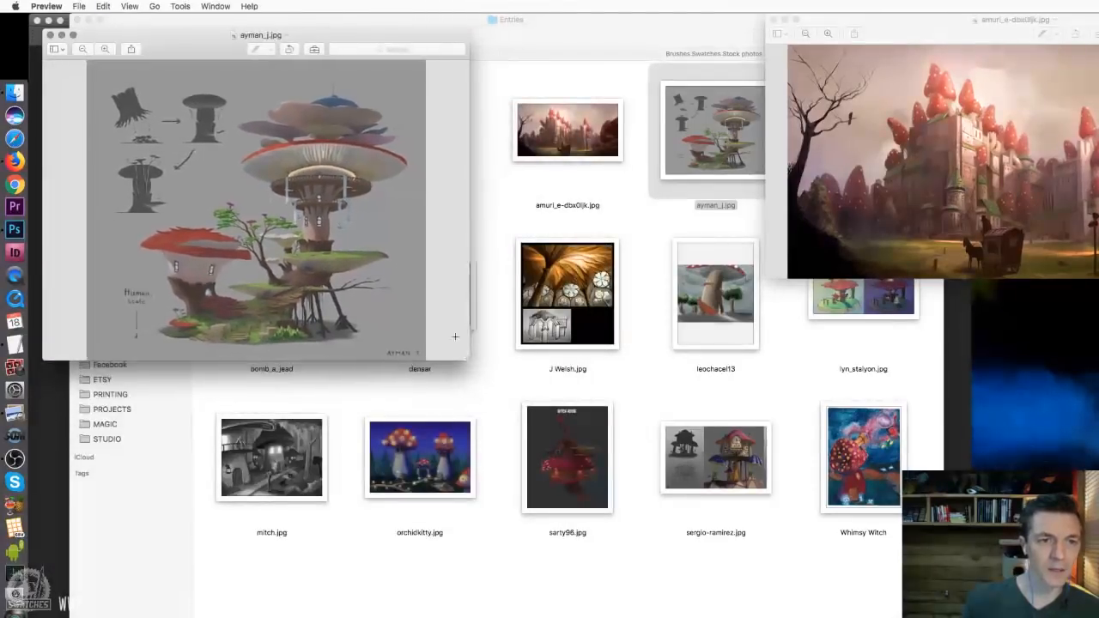
drag(183, 36, 1017, 138)
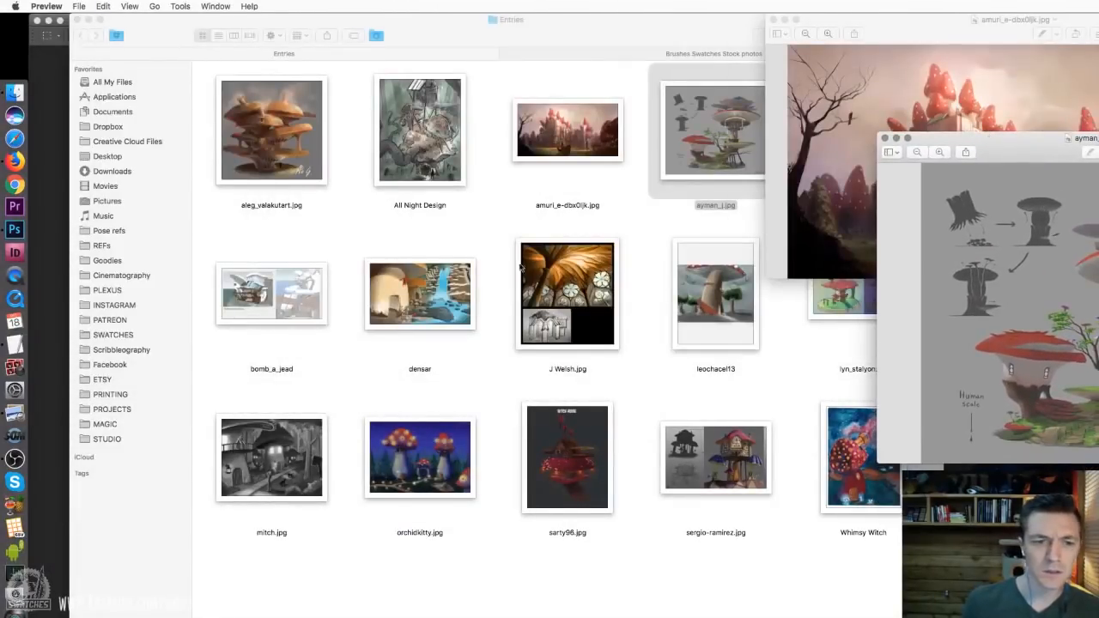
click(520, 267)
Reopen the orange multi-tiered mushroom house entry, compare it with the layered mushroom tower, close it, and park the tower image beside the folder
click(291, 162)
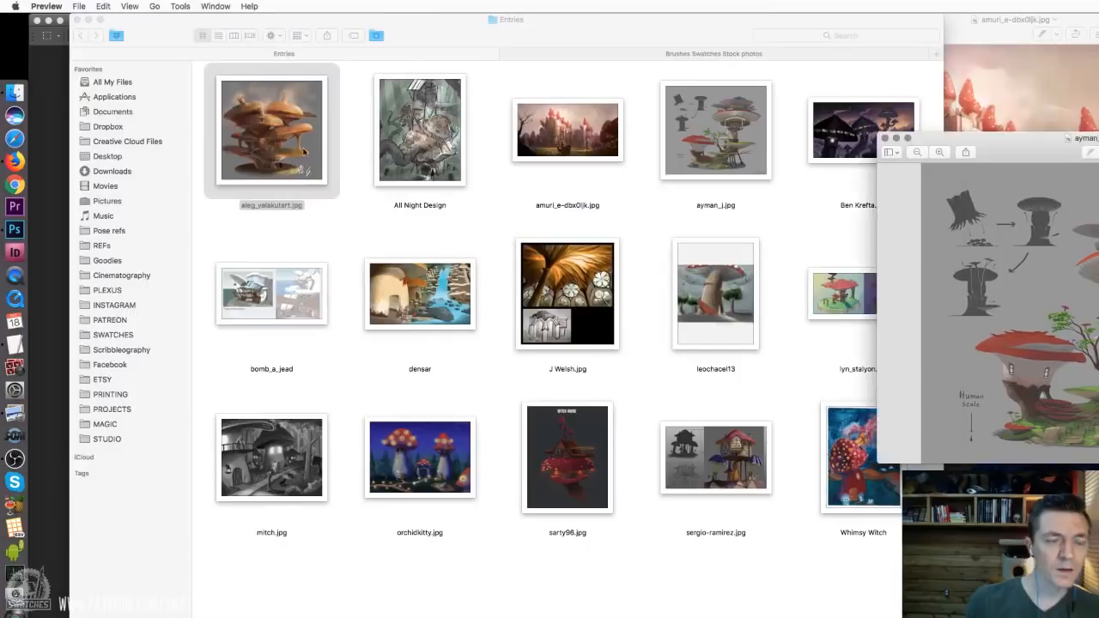
double_click(303, 152)
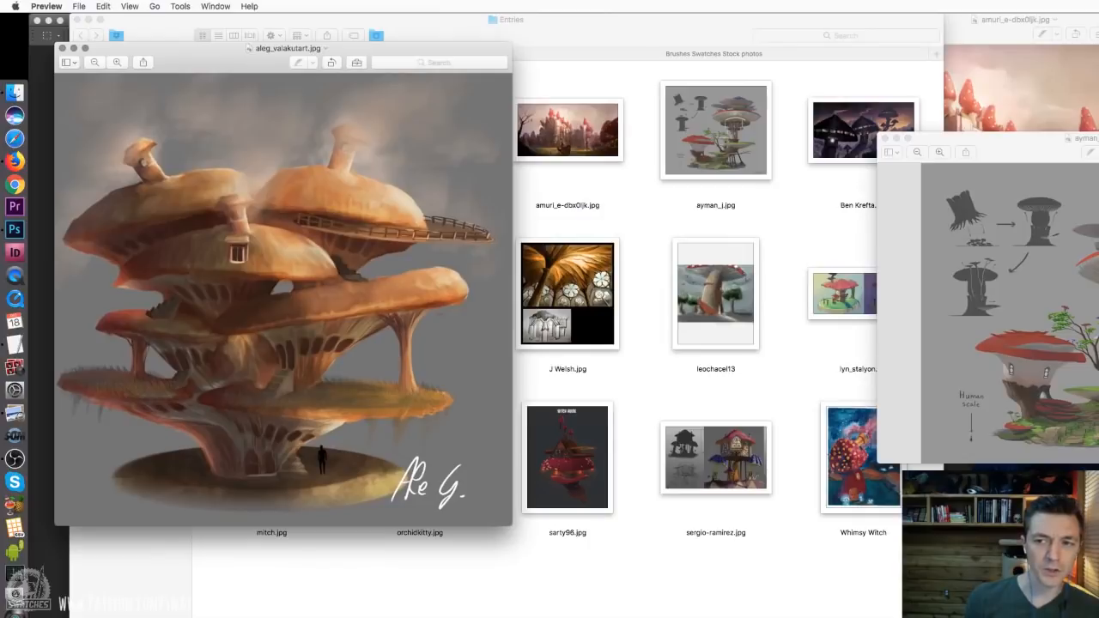
drag(1073, 151, 825, 119)
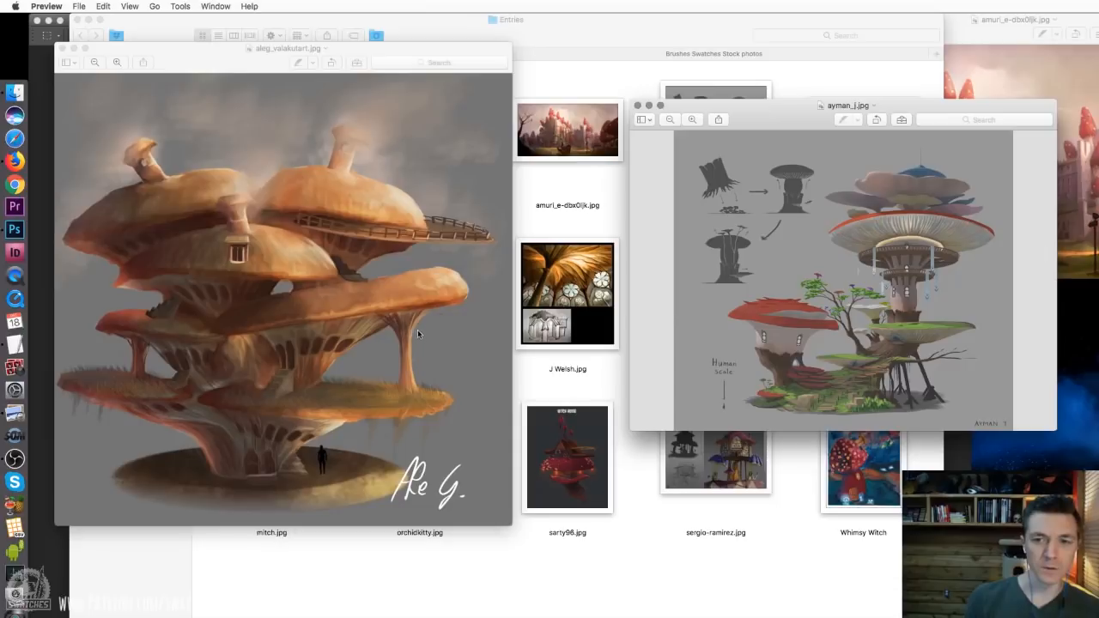
click(62, 48)
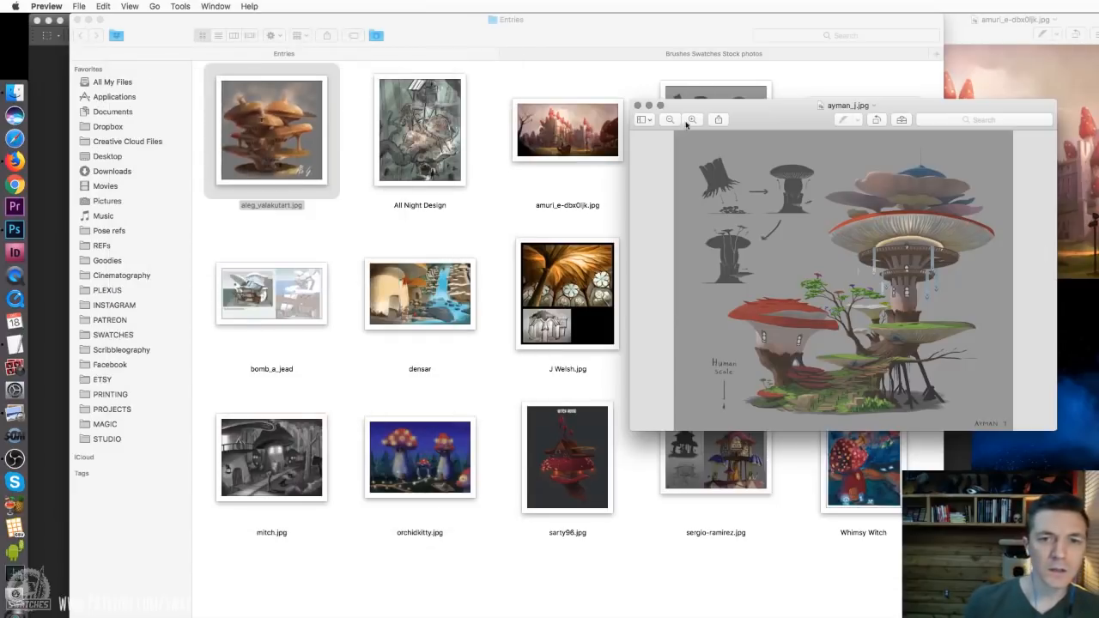
drag(709, 106, 924, 204)
click(780, 224)
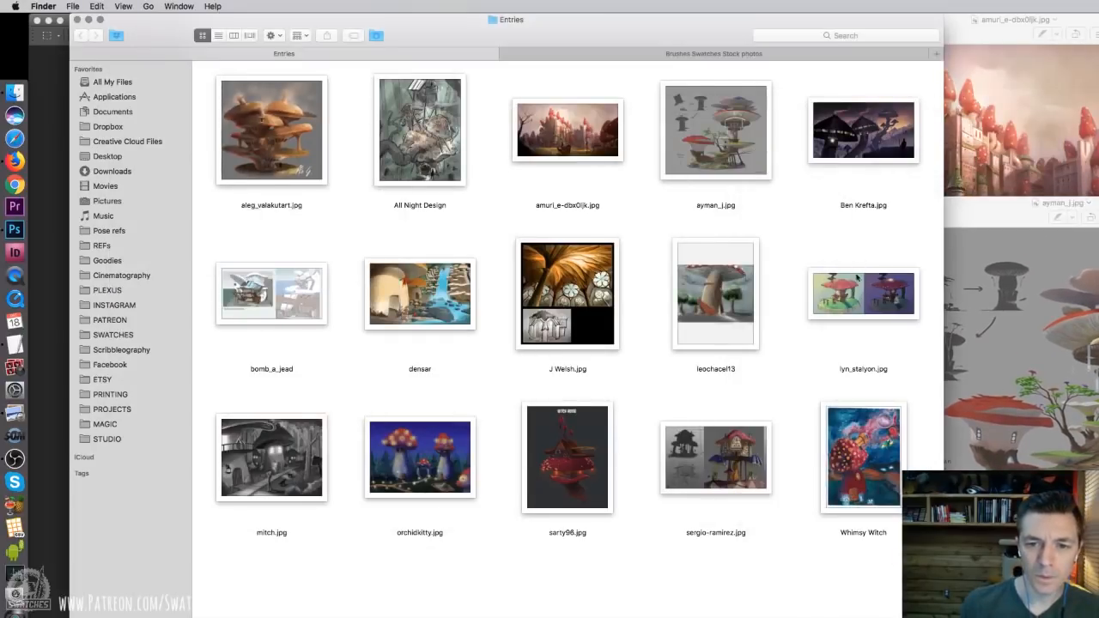
Reopen the golden mushroom interior entry with the building sketch, review it in a smaller, repositioned window, and close it
double_click(555, 297)
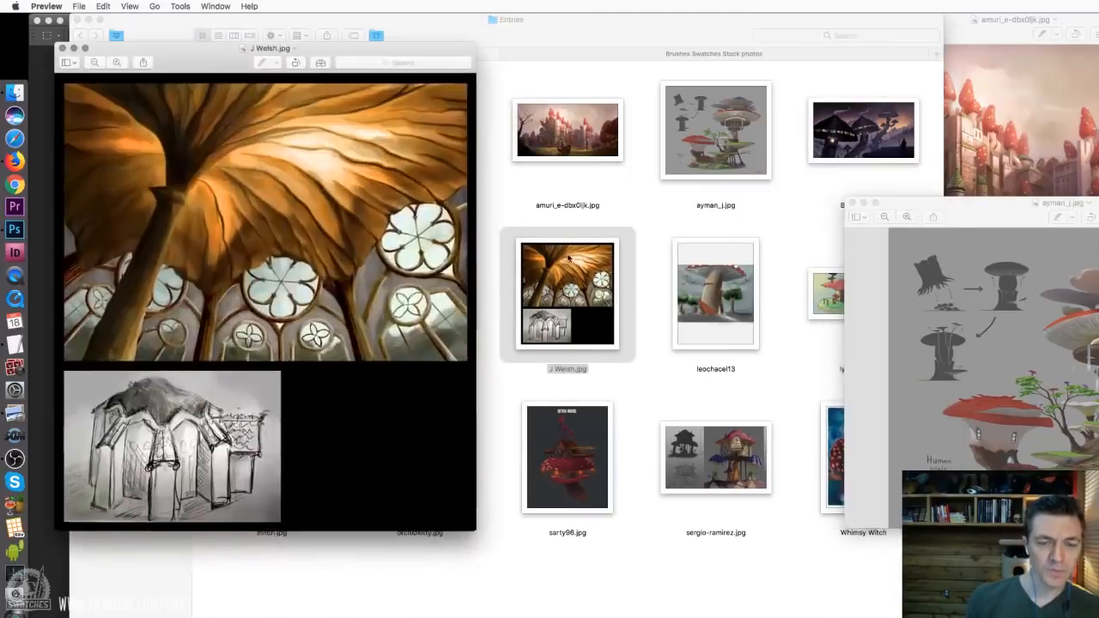
click(565, 263)
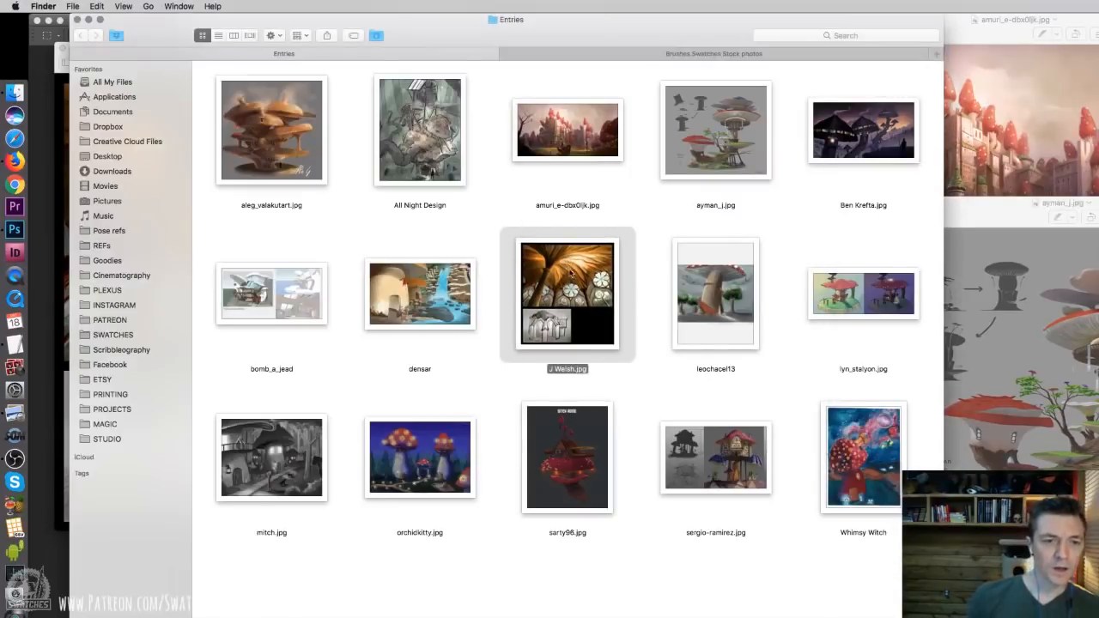
click(65, 291)
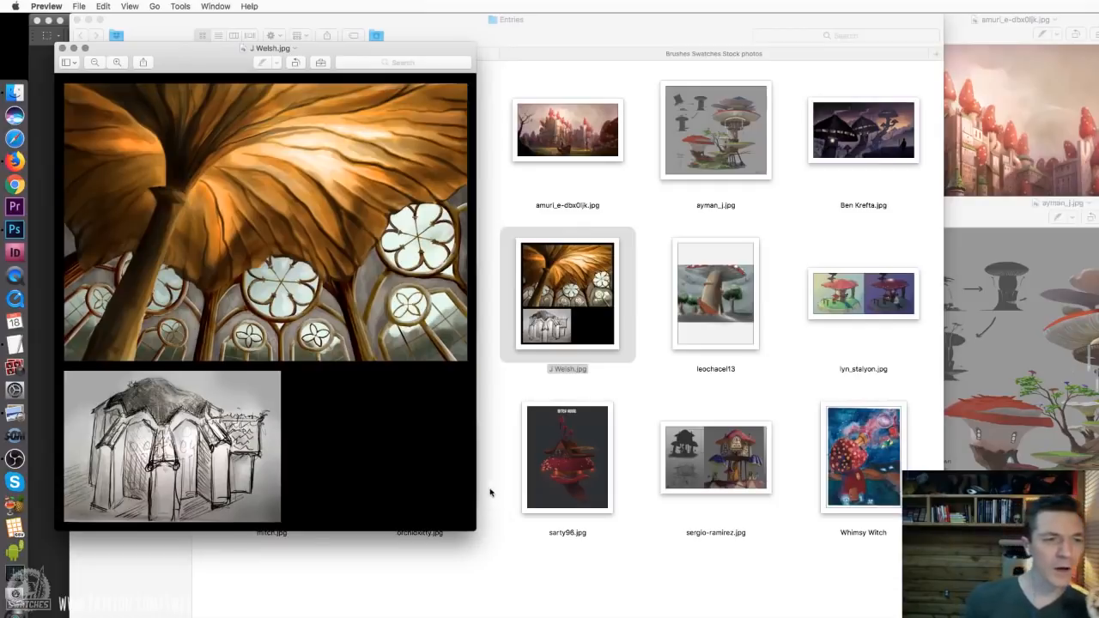
drag(469, 514, 455, 483)
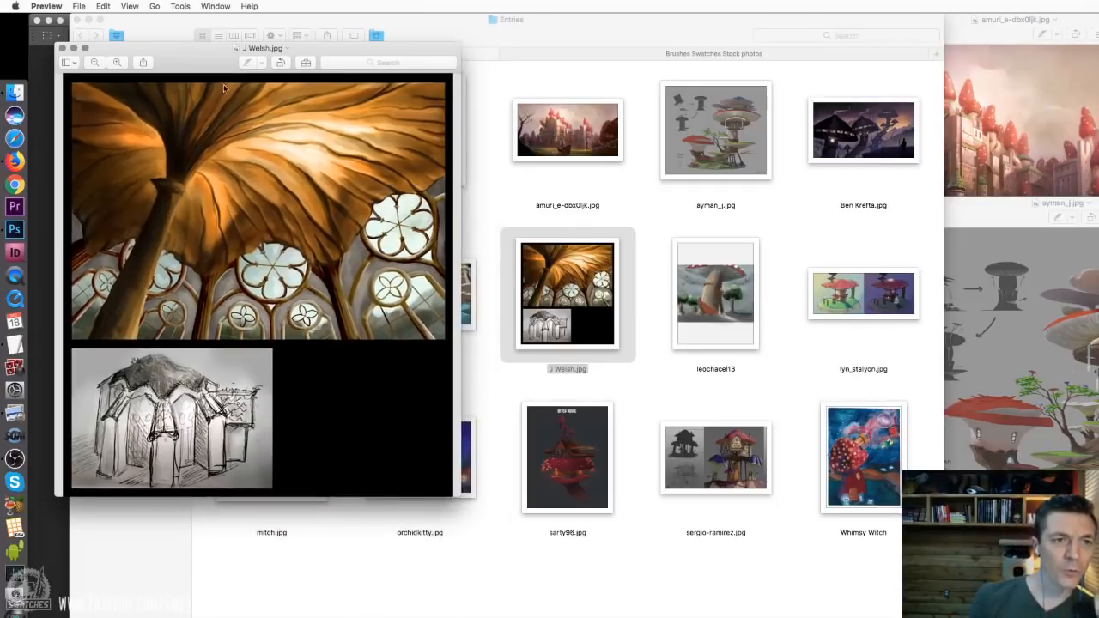
drag(214, 67, 481, 38)
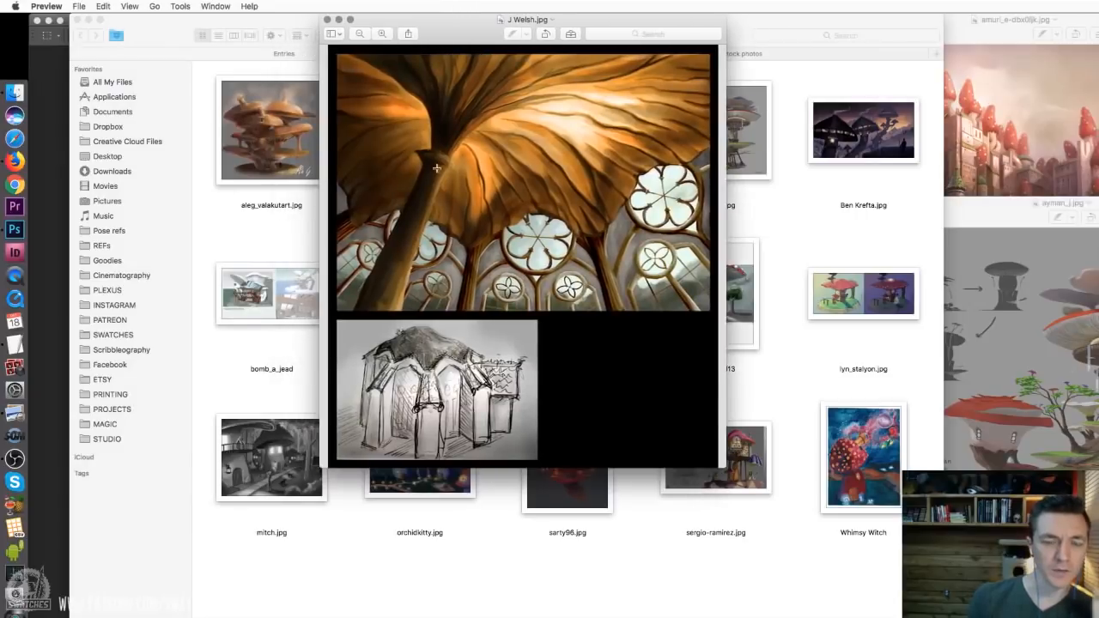
click(327, 18)
click(510, 395)
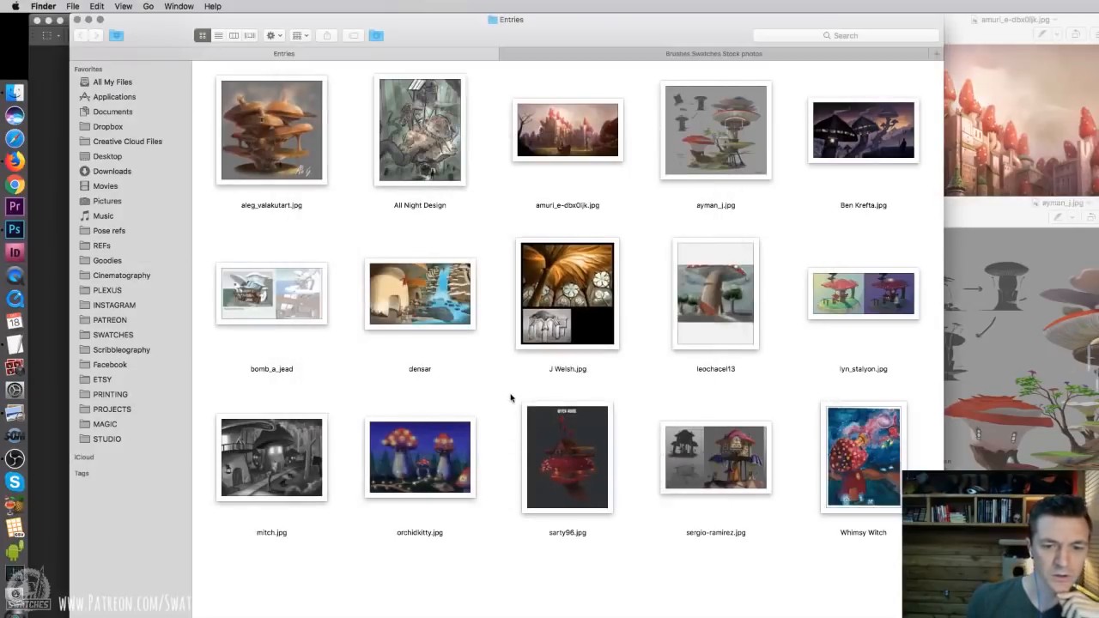
Reopen the Witch House entry, resize its window until the whole image shows, and close it to return to the folder
click(569, 489)
double_click(569, 489)
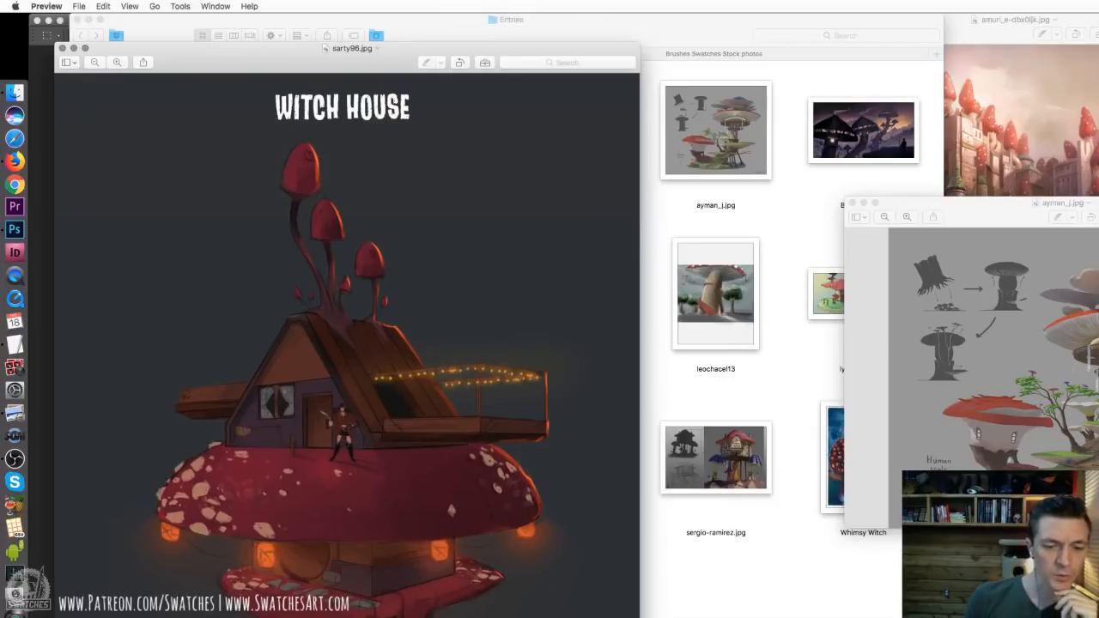
key(super+Tab)
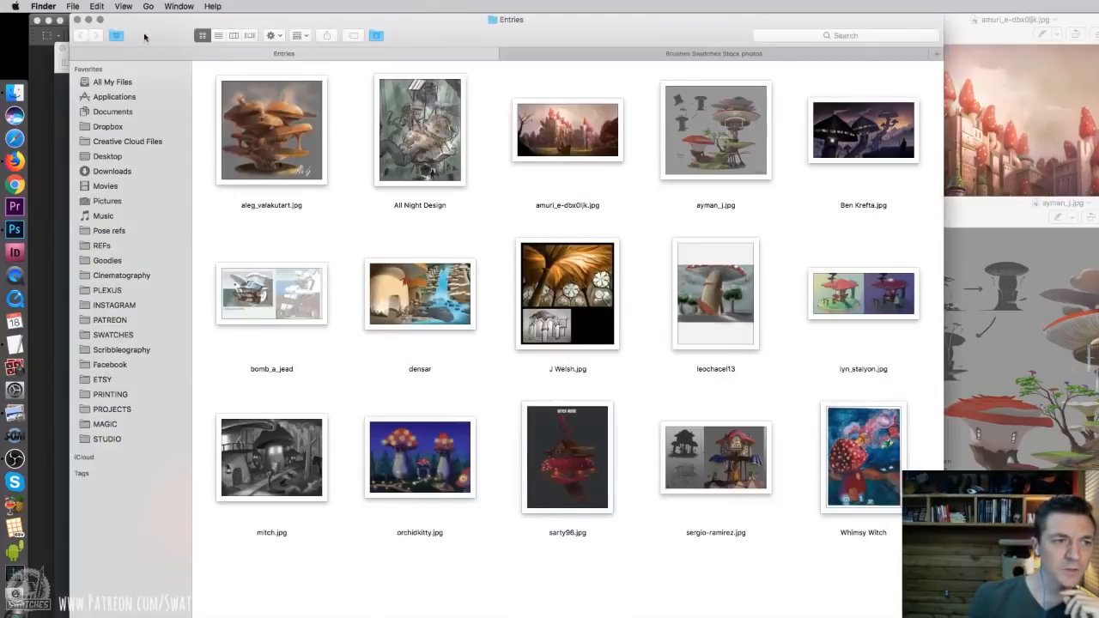
drag(143, 35, 199, 34)
click(77, 186)
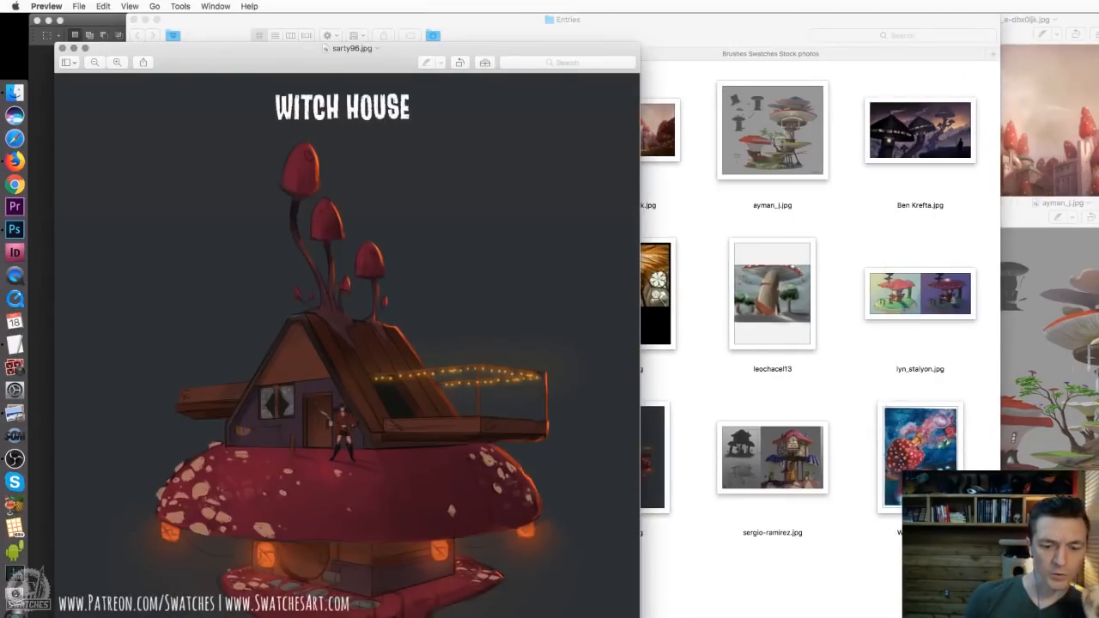
drag(639, 617, 629, 592)
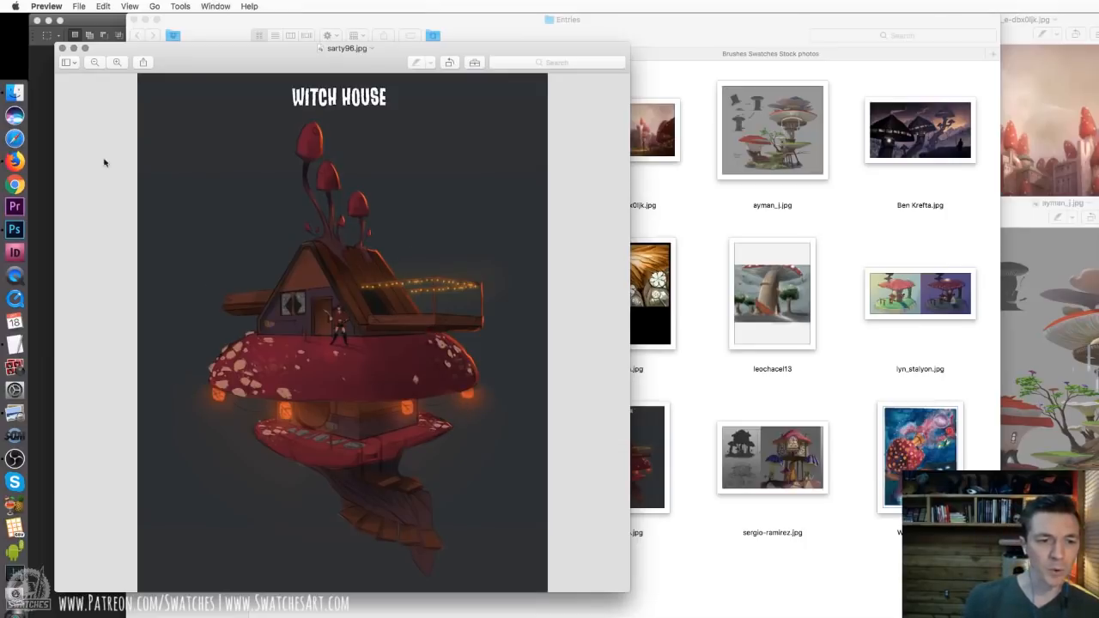
click(62, 48)
click(687, 598)
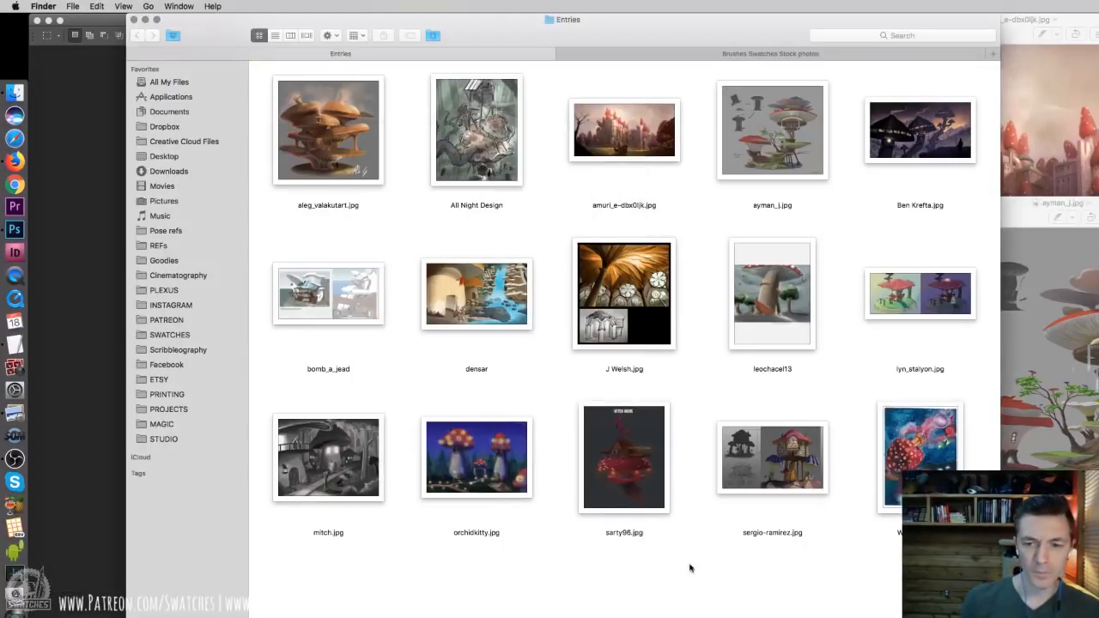
Narrow the Entries folder window to a four-column thumbnail layout and reposition it to leave room for the open images
drag(709, 31, 601, 32)
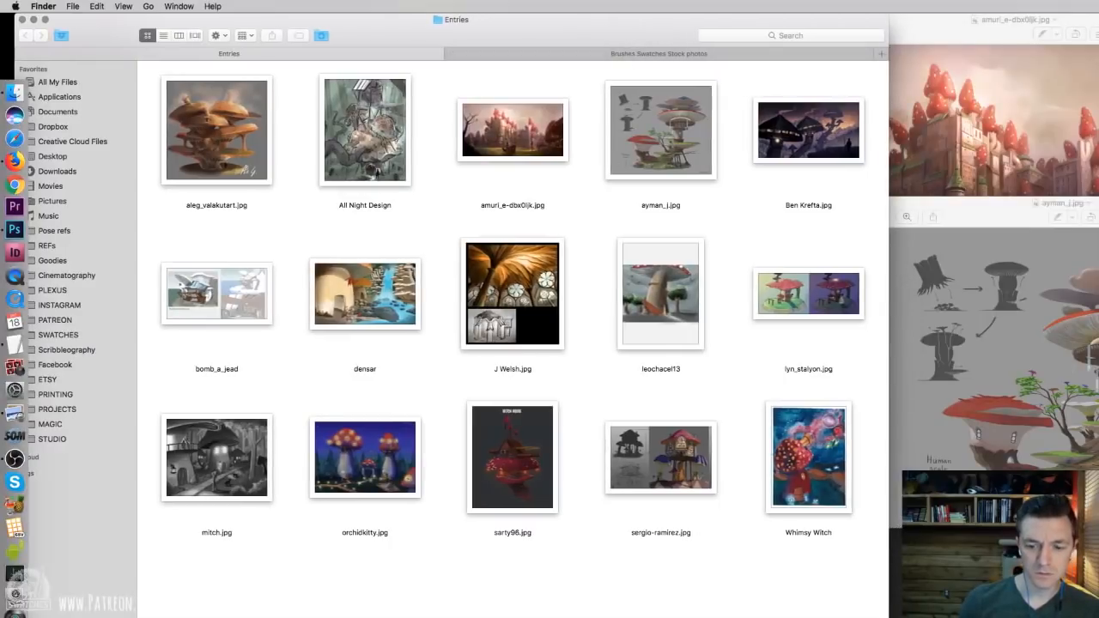
double_click(510, 33)
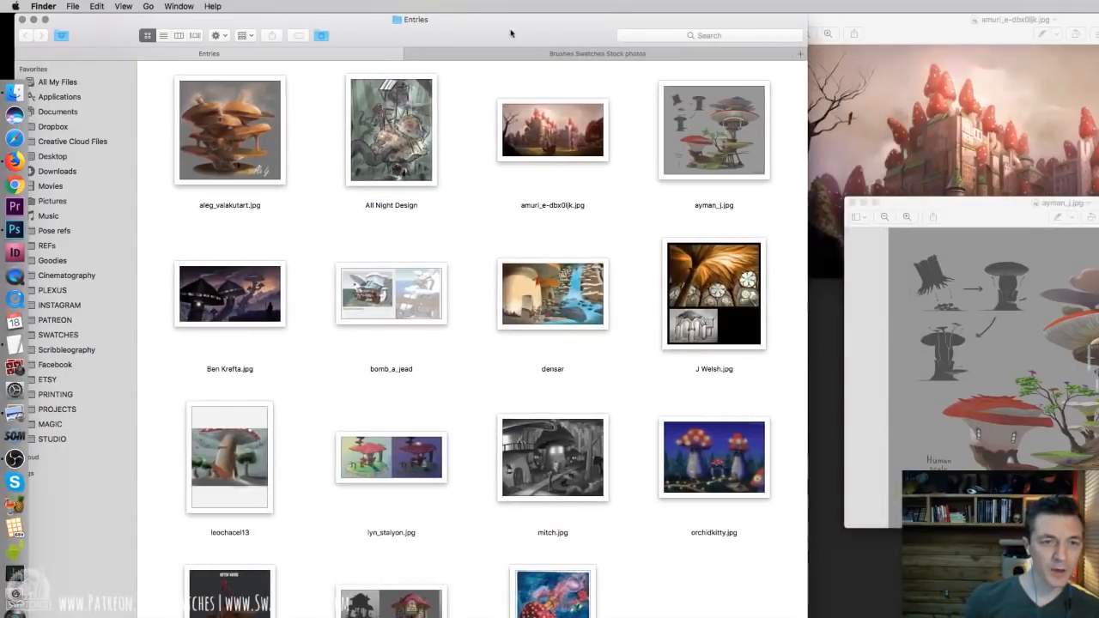
drag(511, 32, 542, 21)
Move the layered mushroom tower image over the folder, place an enlarged red mushroom castle window next to it, and return to the tower image
drag(1026, 222, 445, 28)
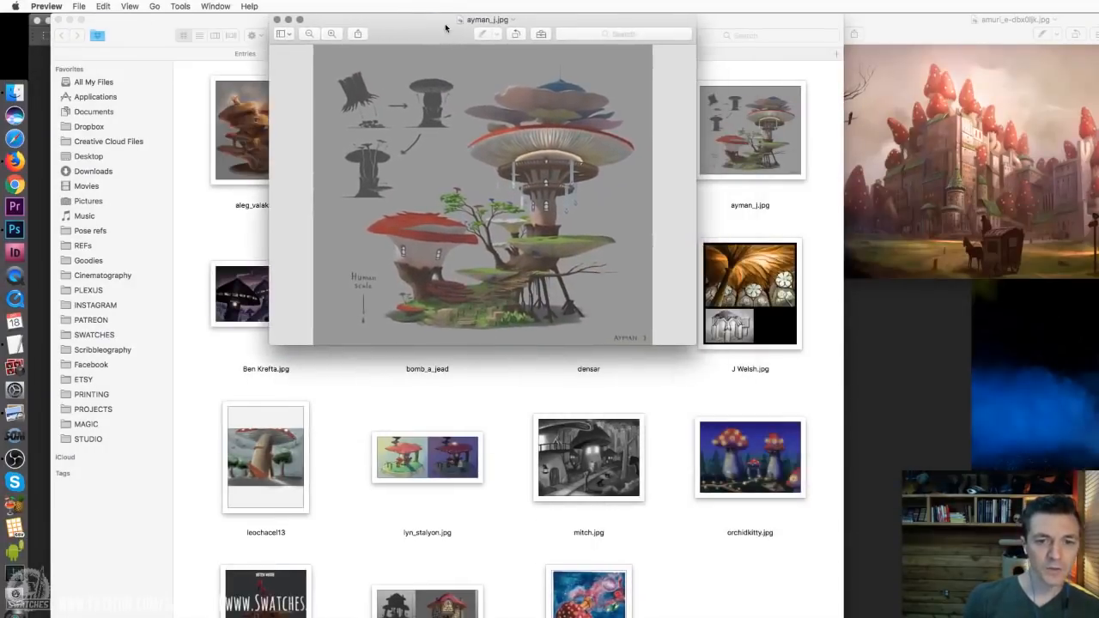
drag(965, 47, 876, 35)
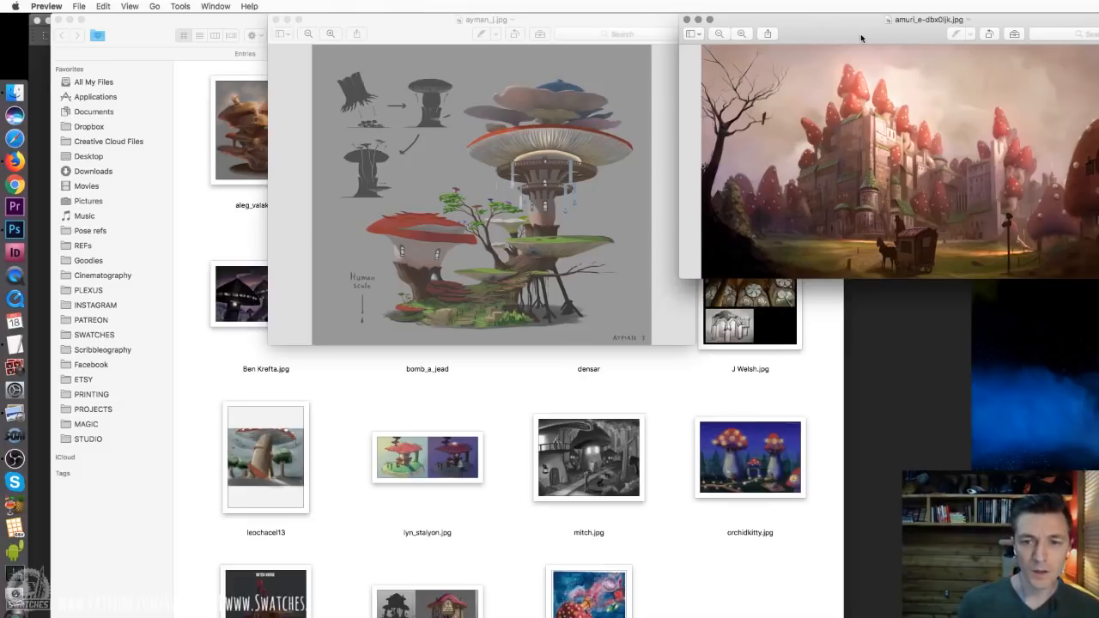
double_click(907, 37)
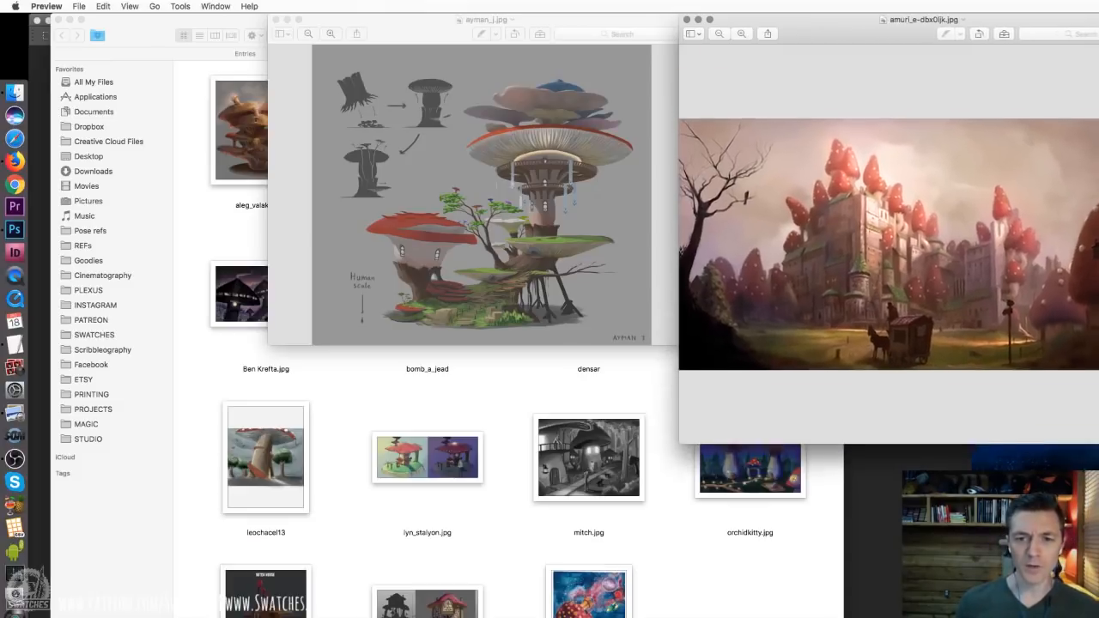
drag(908, 36, 753, 19)
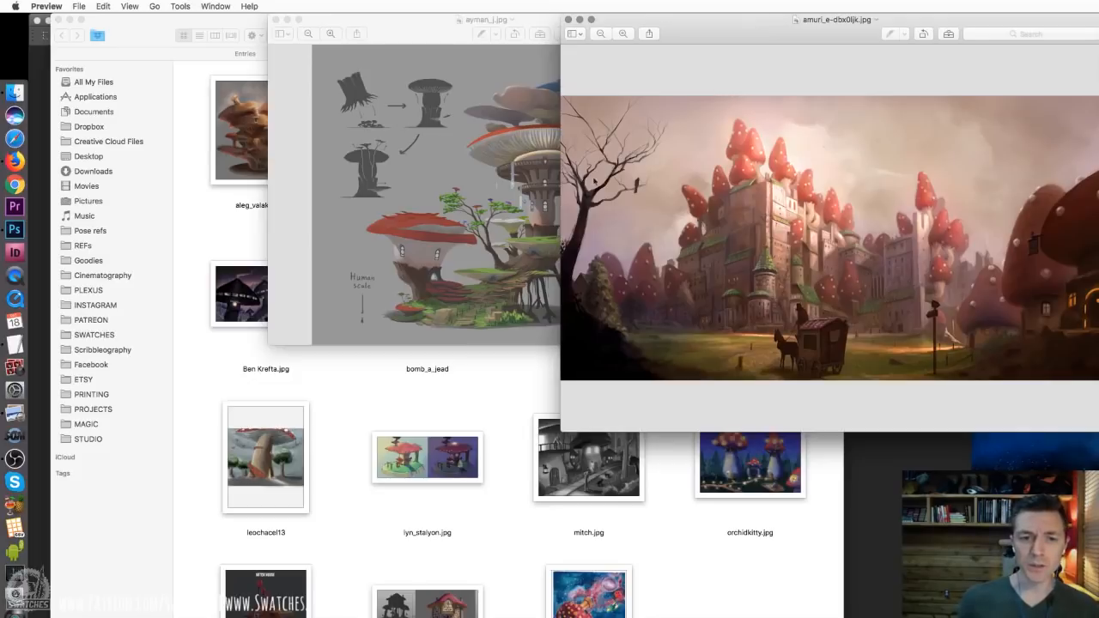
click(436, 184)
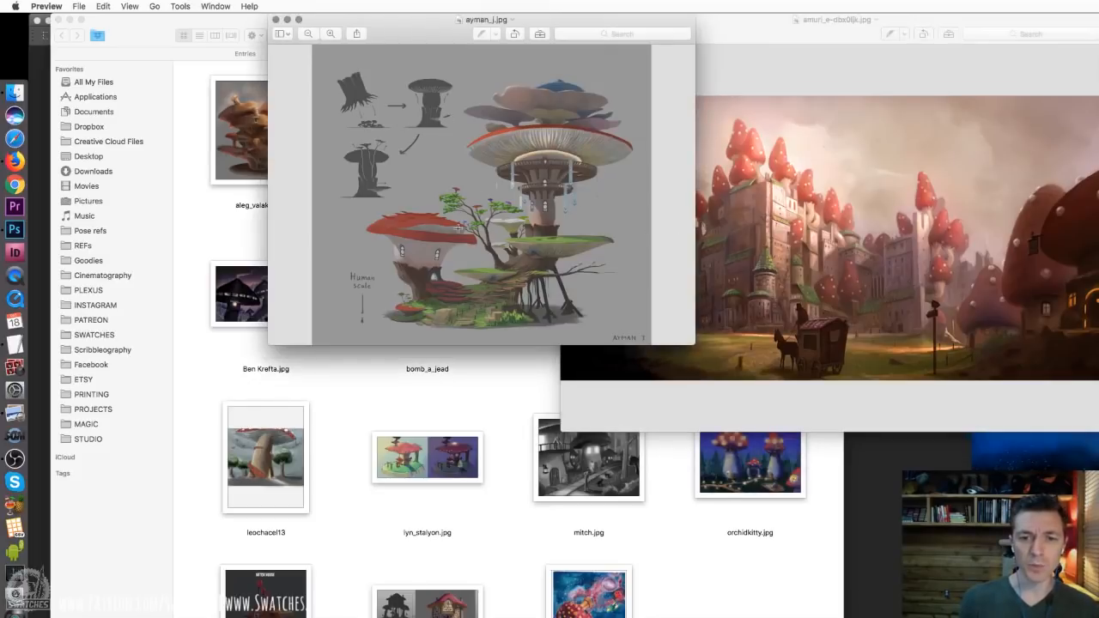
Enlarge the red mushroom castle painting, clear the OBS window away from it, and examine the carriage and the lit ground beside it
click(789, 91)
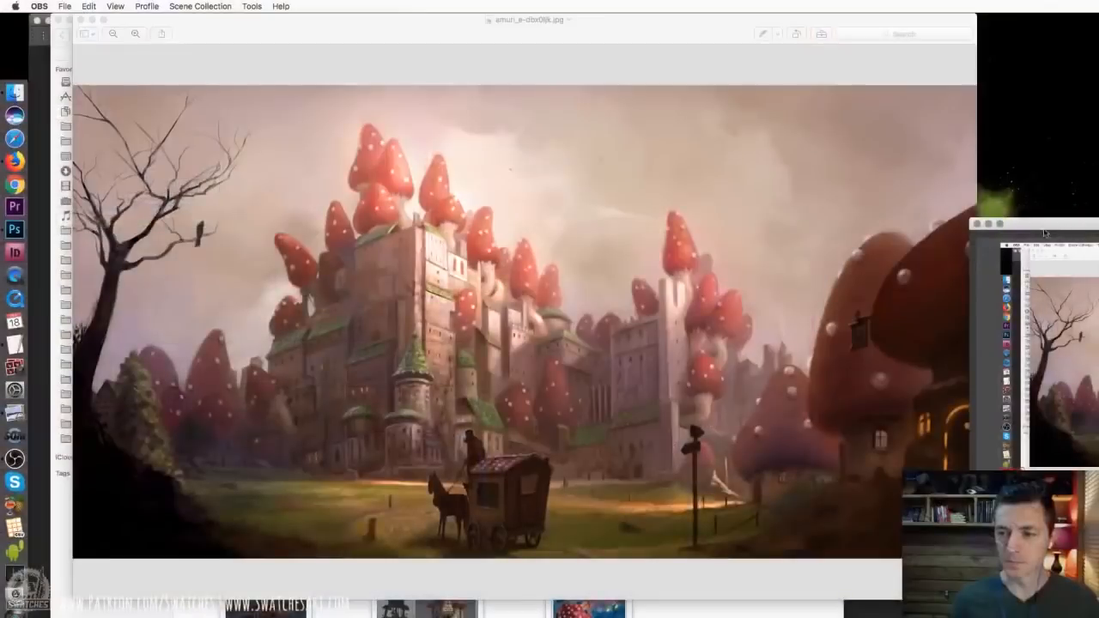
drag(1044, 228, 1098, 236)
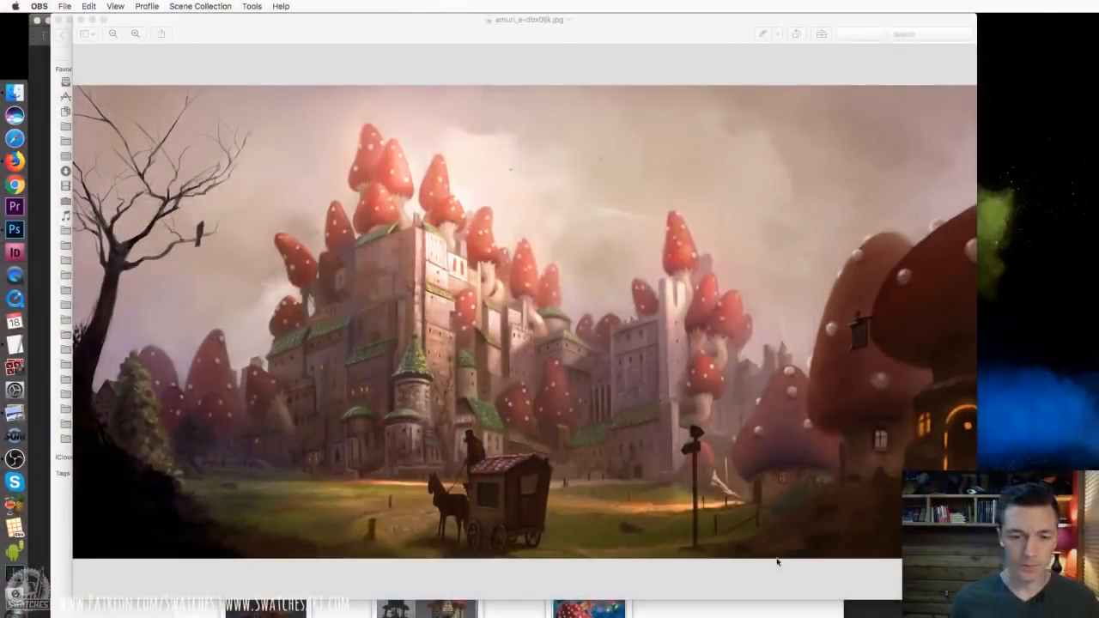
click(498, 462)
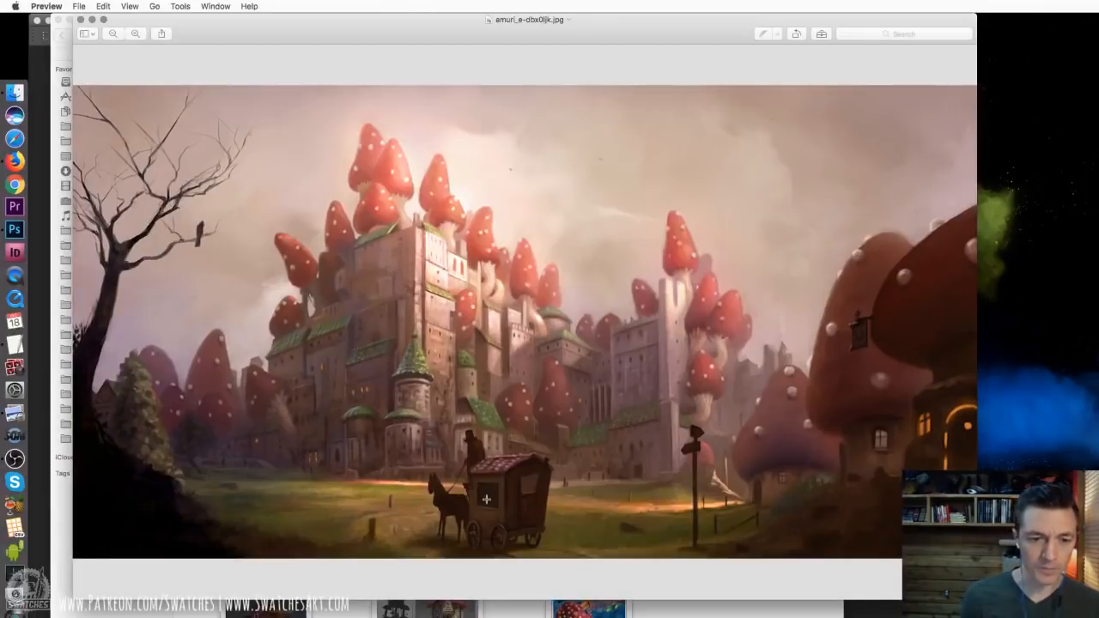
drag(977, 600, 1026, 574)
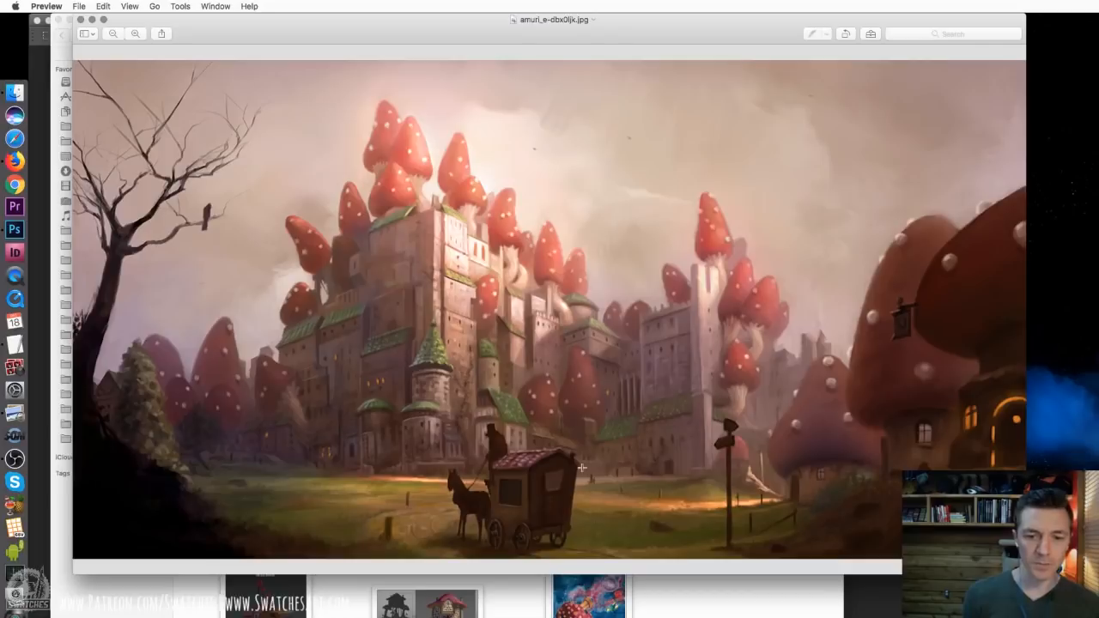
drag(572, 492, 616, 498)
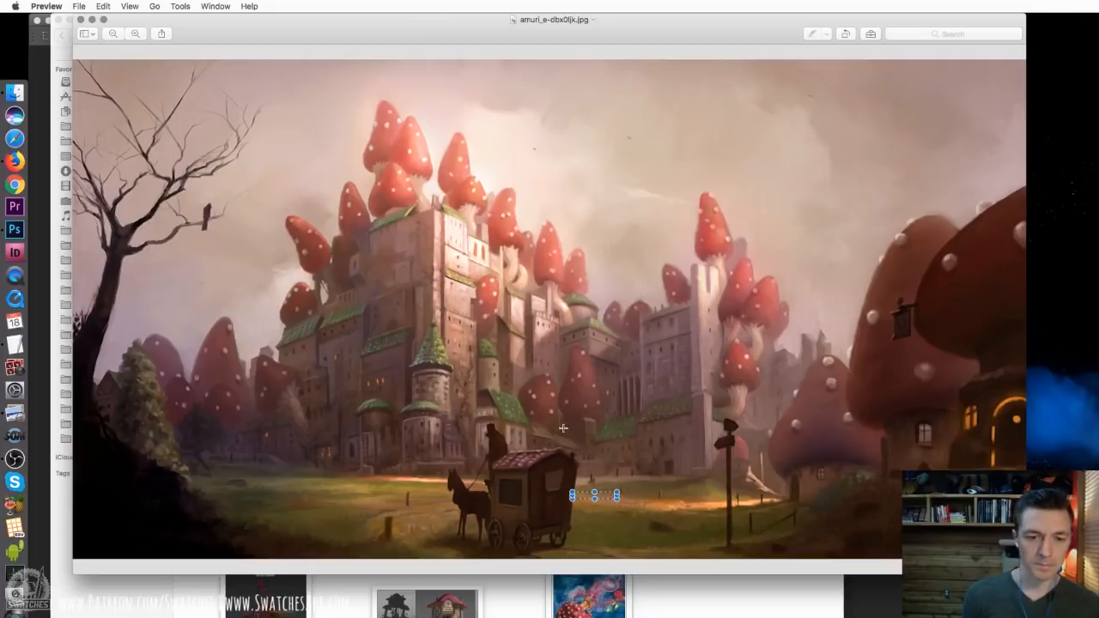
click(565, 425)
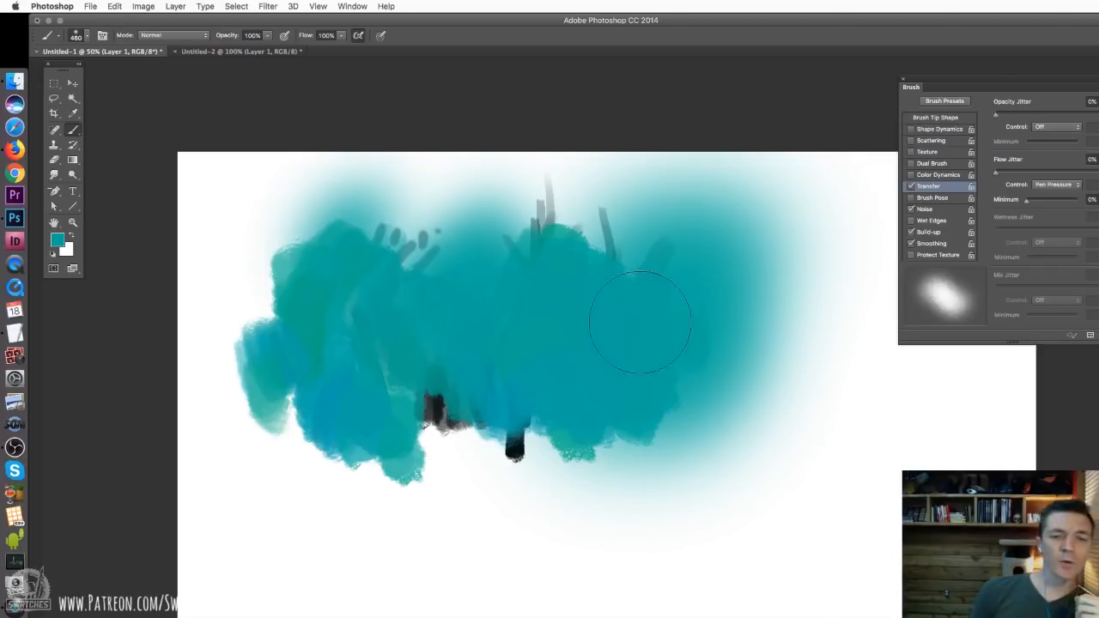
In Photoshop, paint a small fan of thin strokes over the teal area with a 15 px tapered brush in the sampled near-black colour
right_click(563, 357)
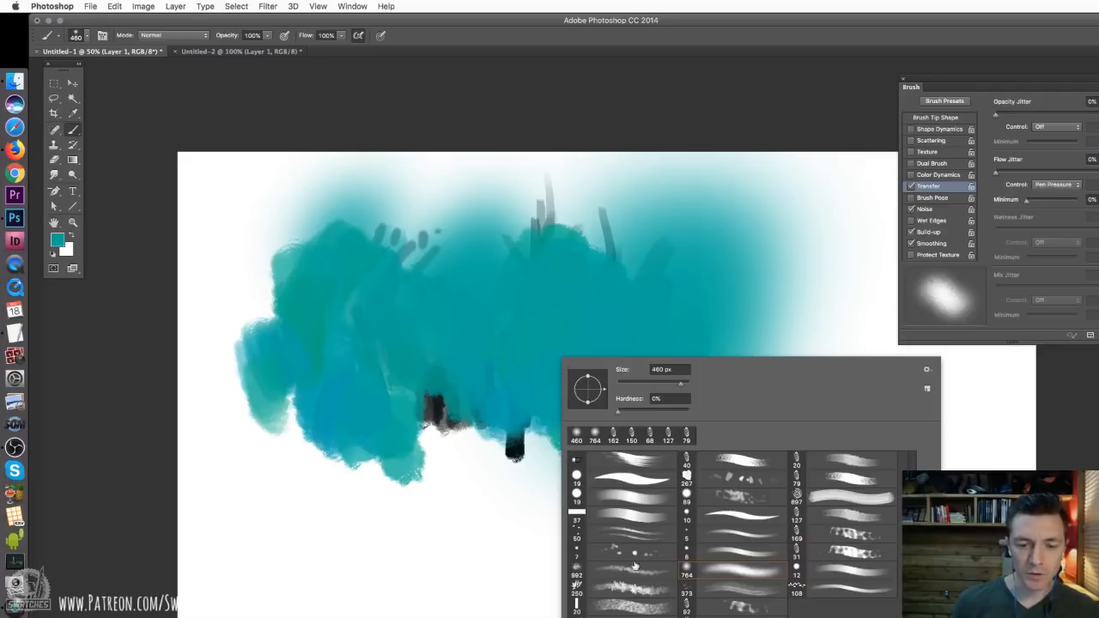
click(632, 533)
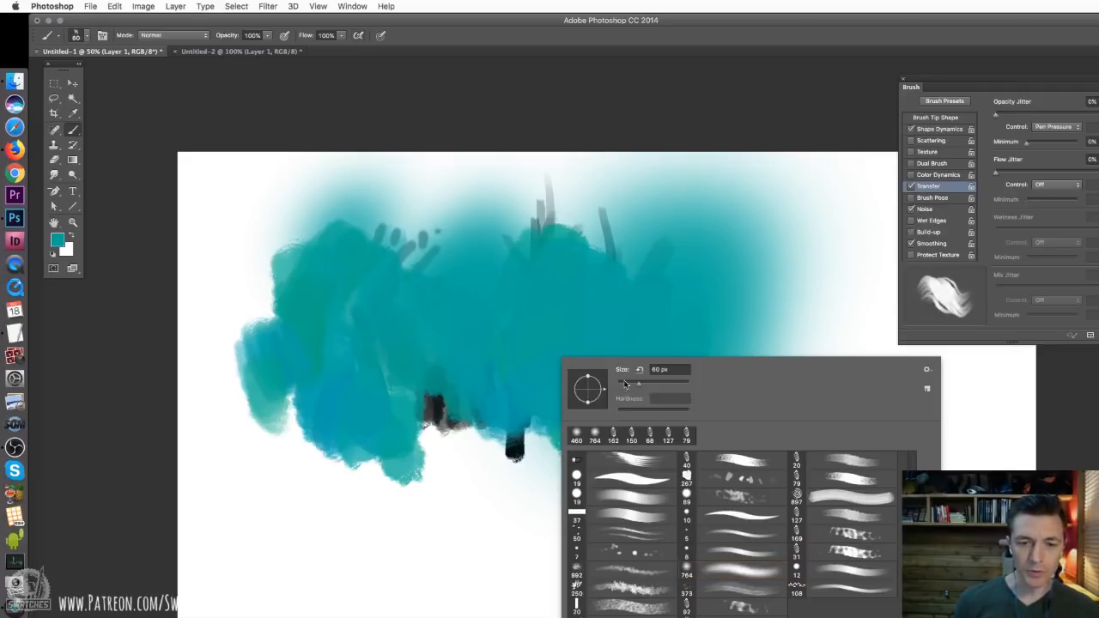
click(624, 384)
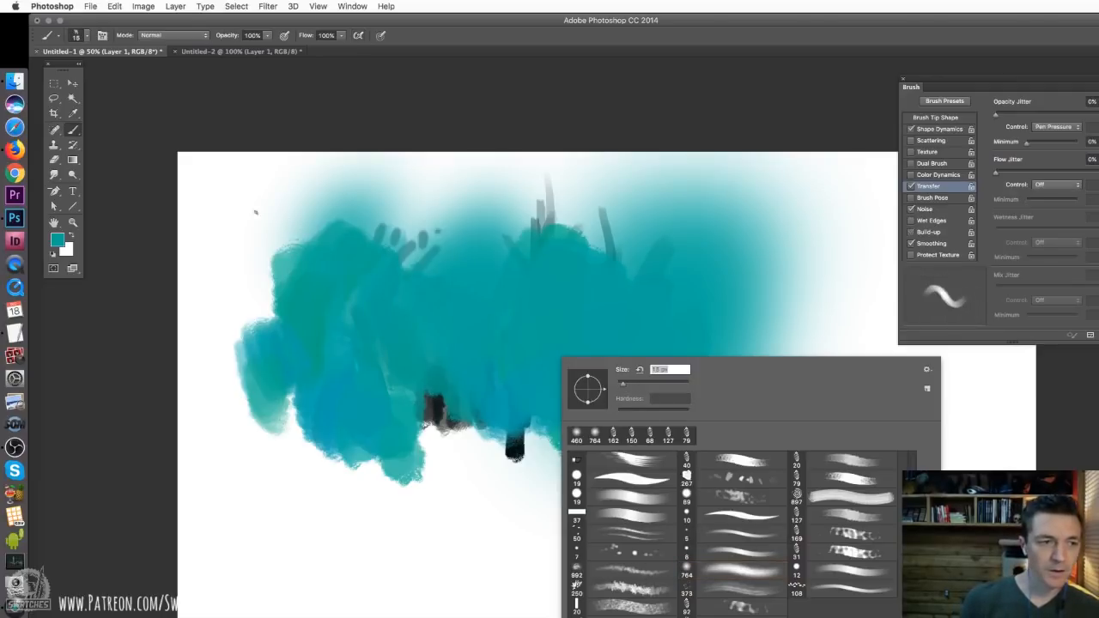
key(Return)
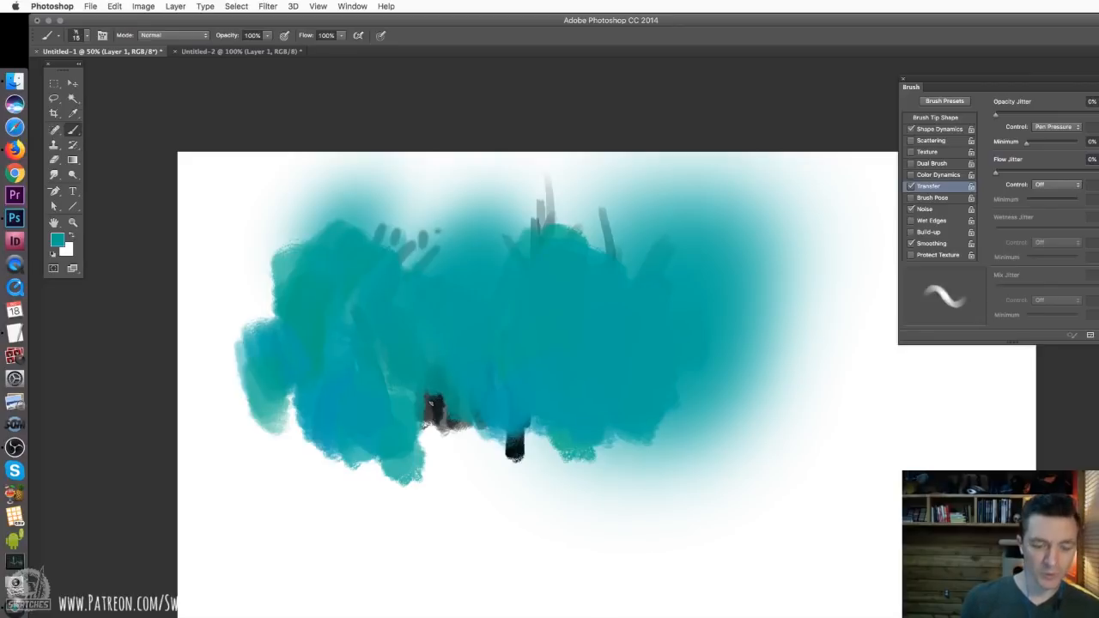
alt+click(438, 400)
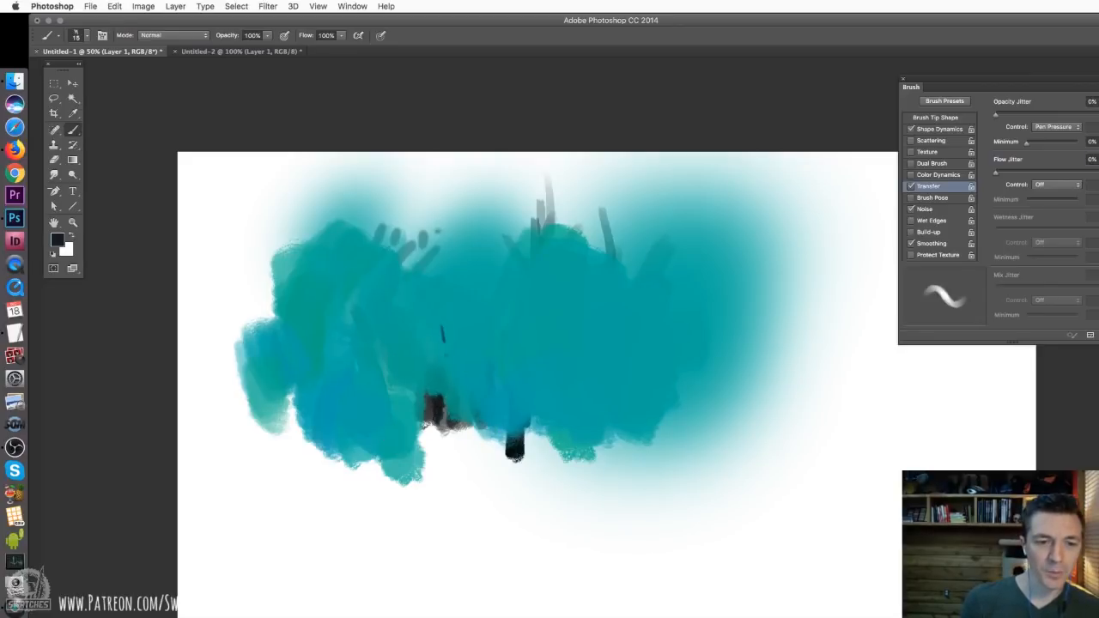
mouse_move(450, 371)
mouse_down()
mouse_move(464, 318)
mouse_move(472, 327)
mouse_move(428, 321)
mouse_move(470, 322)
mouse_move(453, 385)
mouse_up()
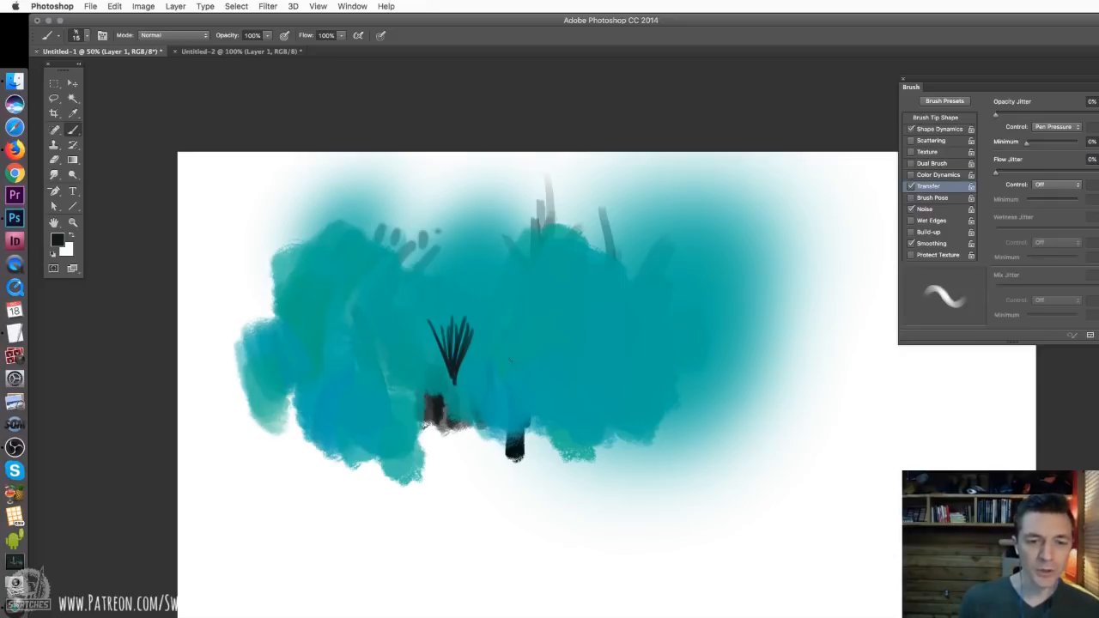
Switch to the 87 px textured bristle brush and sample the teal from the painted area
right_click(540, 359)
drag(606, 382, 615, 382)
click(345, 321)
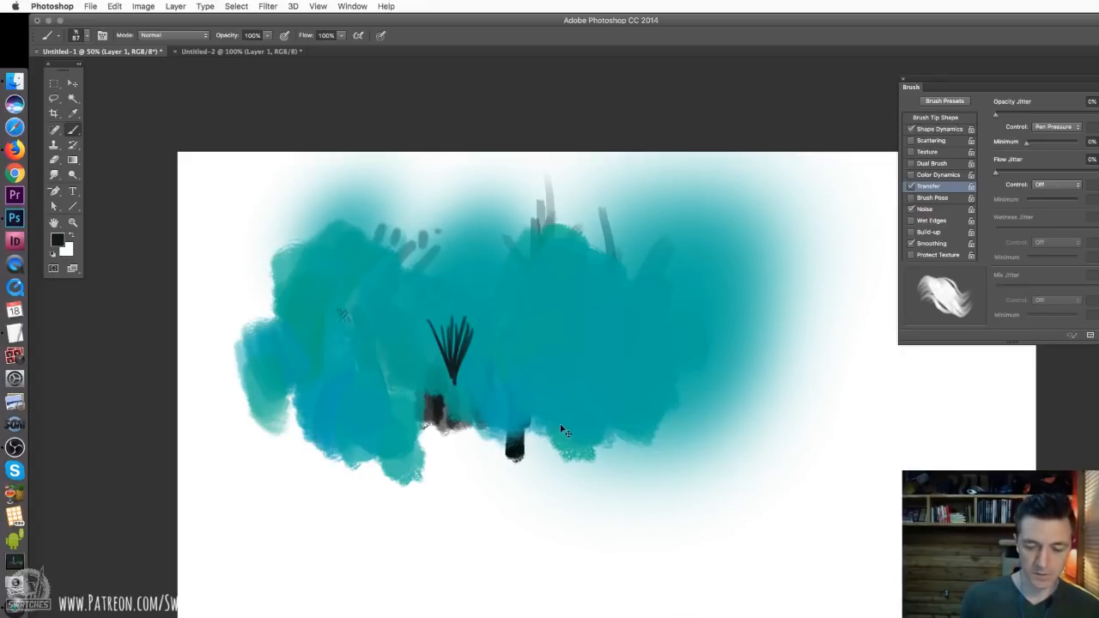
alt+click(393, 400)
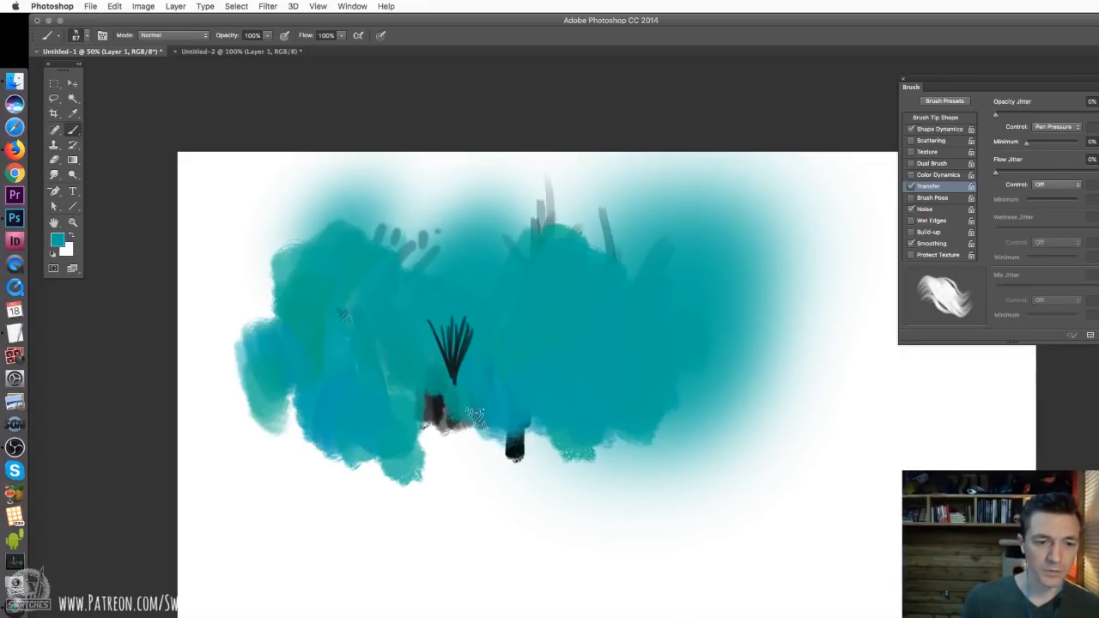
Shift the teal painting to a muted green using Hue/Saturation with hue about -34 and saturation -44
key(super+u)
mouse_move(697, 255)
mouse_down()
mouse_move(673, 257)
mouse_move(674, 291)
mouse_up()
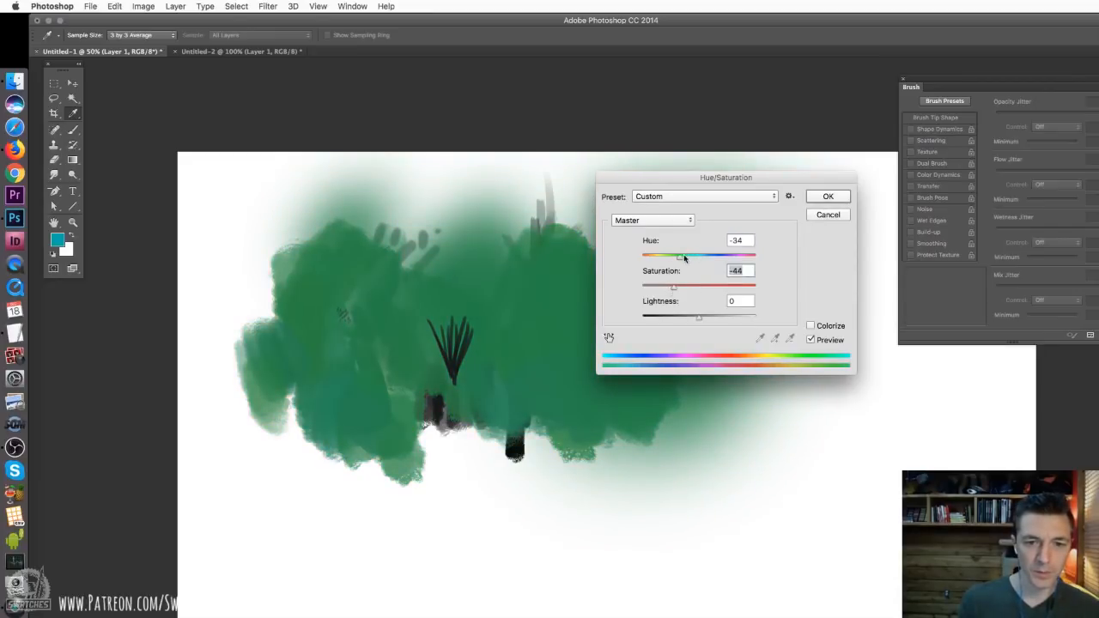
click(684, 257)
click(828, 197)
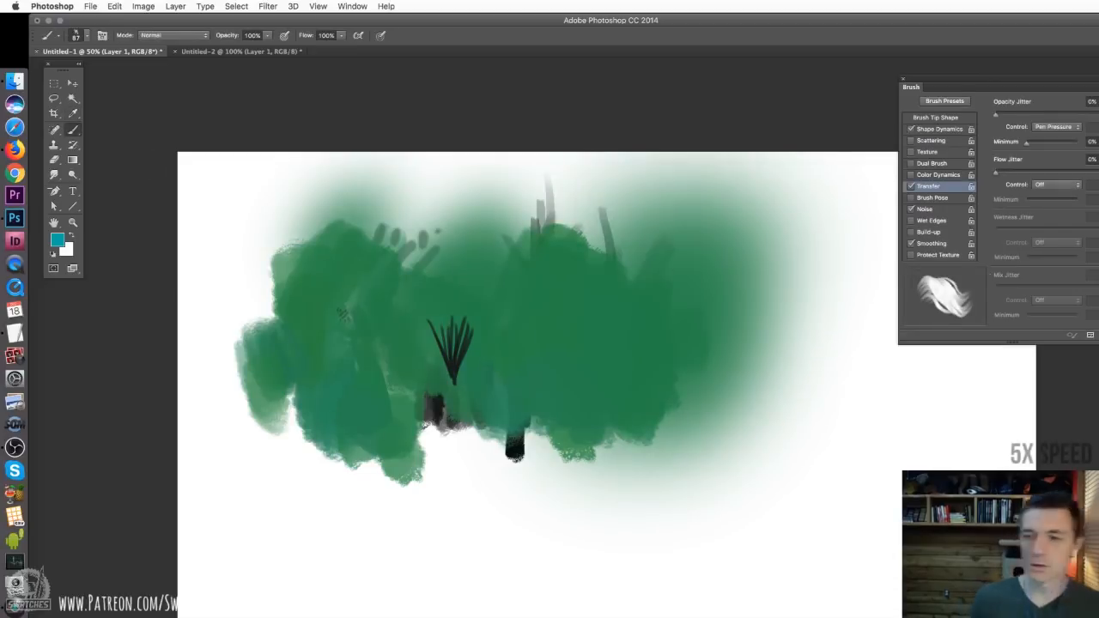
Outline the area above a rolling hill line with the Lasso and fill it with a greyish sky blue
mouse_move(357, 243)
mouse_down()
mouse_move(515, 247)
mouse_move(378, 232)
mouse_move(179, 253)
mouse_up()
key(l)
mouse_move(178, 275)
mouse_down()
mouse_move(547, 306)
mouse_move(162, 101)
mouse_up()
key(alt+BackSpace)
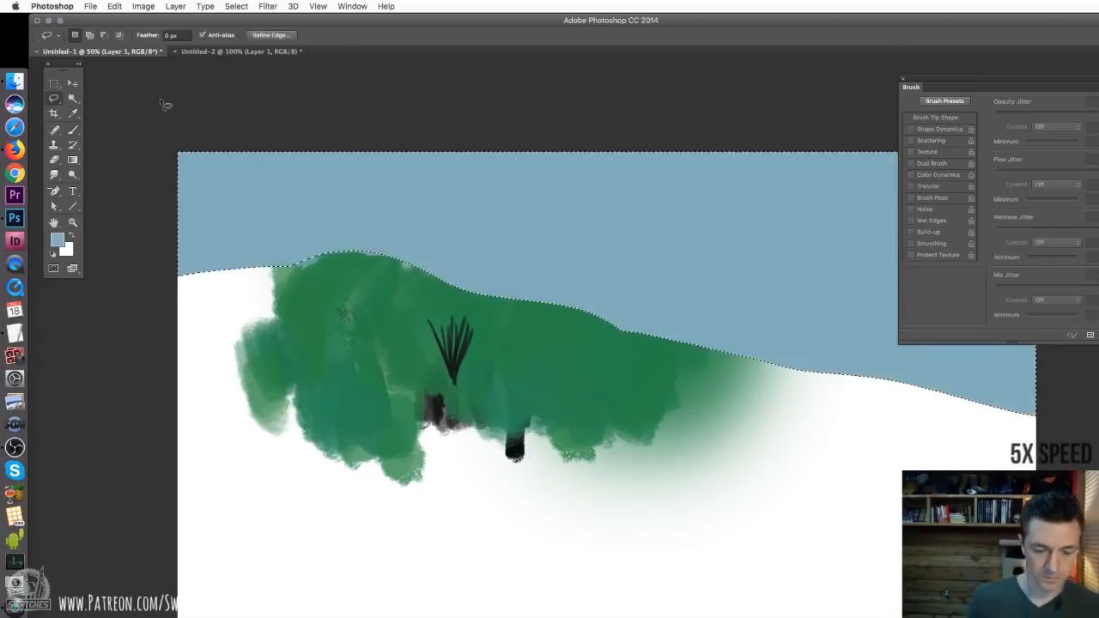
Deselect, sample the hill's green, and paint the first strokes over the white at the hill's far left
key(super+d)
key(b)
alt+click(508, 355)
drag(441, 354, 462, 336)
drag(273, 330, 190, 378)
With the 127 px colour-varying textured brush enlarged to about 140 px, cover the whole hillside in overlapping greens
right_click(306, 370)
click(595, 524)
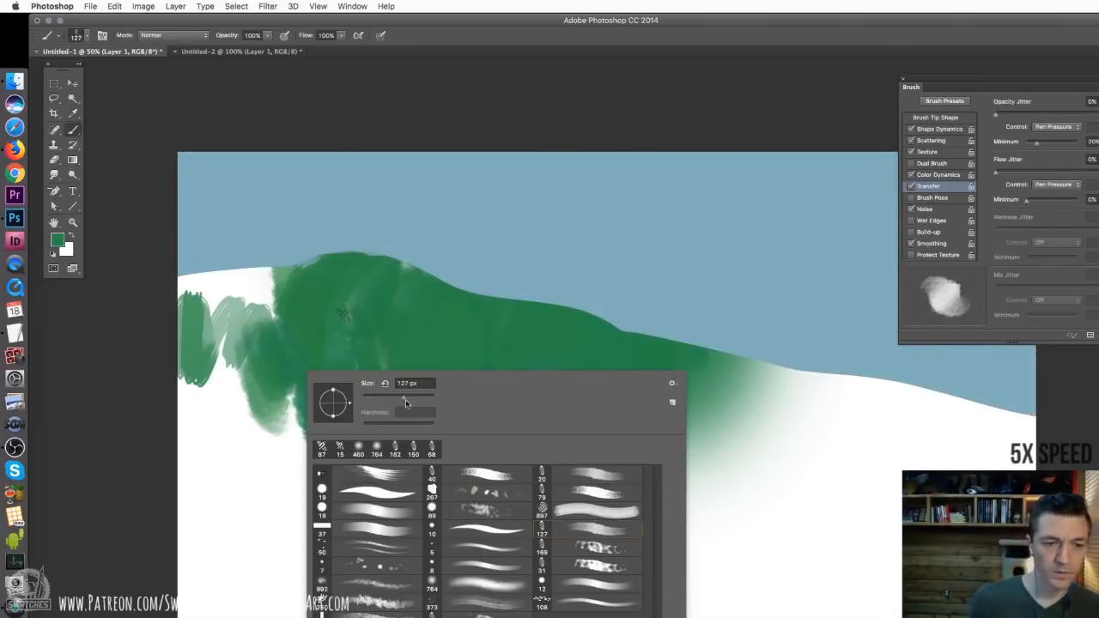
drag(405, 398, 409, 397)
drag(513, 429, 515, 455)
drag(201, 292, 257, 429)
drag(403, 403, 368, 400)
drag(532, 437, 464, 524)
drag(214, 377, 245, 285)
mouse_move(562, 481)
mouse_down()
mouse_move(652, 433)
mouse_move(685, 480)
mouse_move(700, 540)
mouse_move(545, 466)
mouse_move(378, 416)
mouse_move(579, 527)
mouse_move(773, 424)
mouse_move(759, 355)
mouse_move(717, 366)
mouse_move(729, 428)
mouse_move(877, 402)
mouse_move(867, 420)
mouse_move(852, 385)
mouse_move(770, 399)
mouse_move(756, 351)
mouse_move(730, 422)
mouse_move(864, 411)
mouse_move(893, 458)
mouse_move(917, 467)
mouse_move(829, 489)
mouse_move(730, 561)
mouse_move(696, 459)
mouse_move(587, 560)
mouse_move(512, 500)
mouse_move(446, 467)
mouse_move(351, 538)
mouse_move(291, 461)
mouse_move(241, 466)
mouse_move(194, 511)
mouse_move(180, 423)
mouse_move(287, 492)
mouse_move(301, 530)
mouse_move(549, 497)
mouse_move(590, 575)
mouse_move(705, 572)
mouse_move(897, 508)
mouse_move(878, 501)
mouse_move(890, 423)
mouse_move(746, 431)
mouse_up()
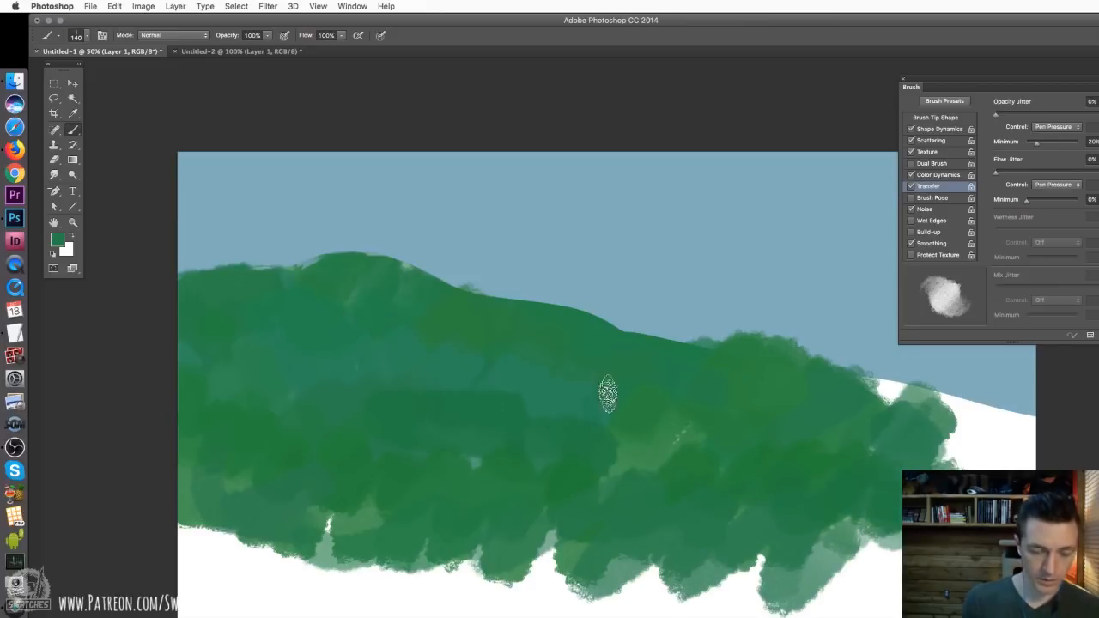
Paint a few muted olive strokes on the right-centre of the green hill and sample the blended colour
right_click(650, 369)
key(Escape)
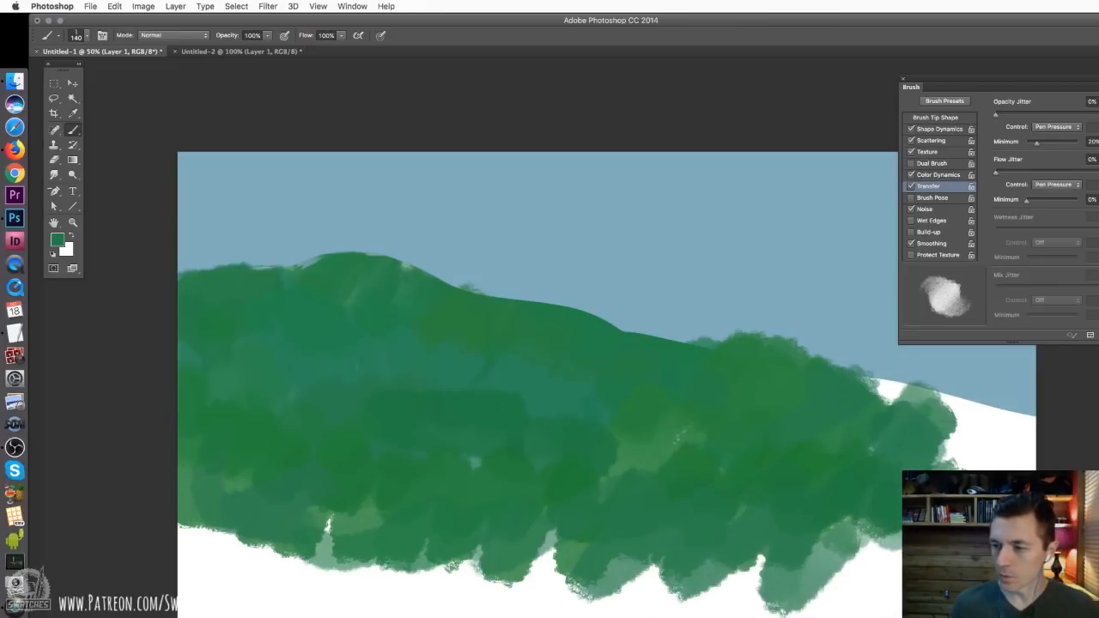
mouse_move(629, 387)
mouse_down()
mouse_move(655, 406)
mouse_move(706, 393)
mouse_move(712, 378)
mouse_move(739, 392)
mouse_up()
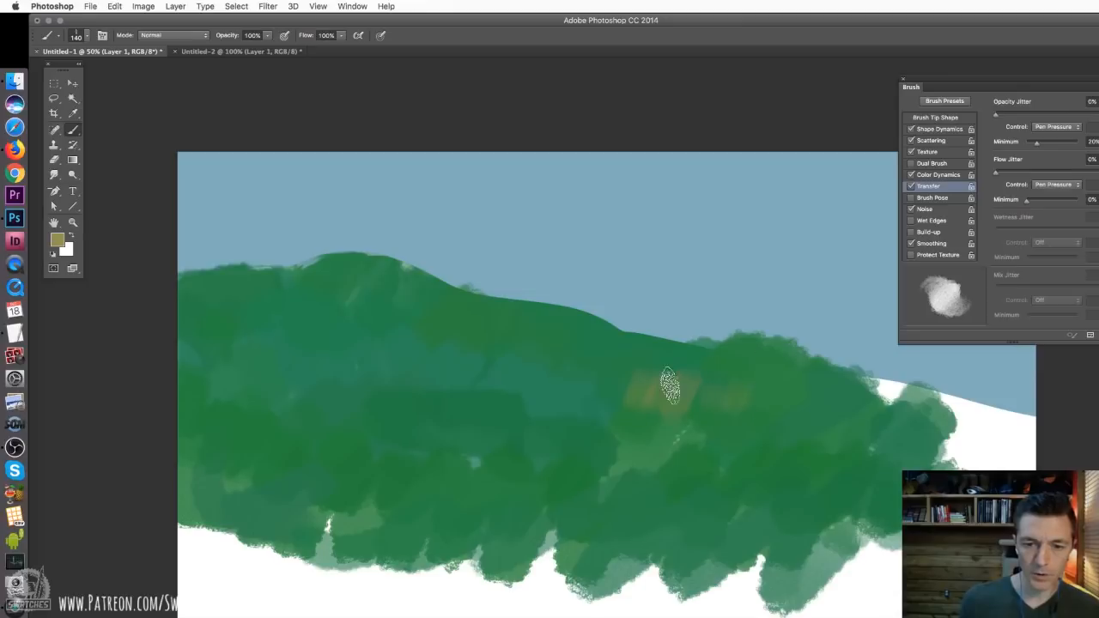
alt+click(644, 388)
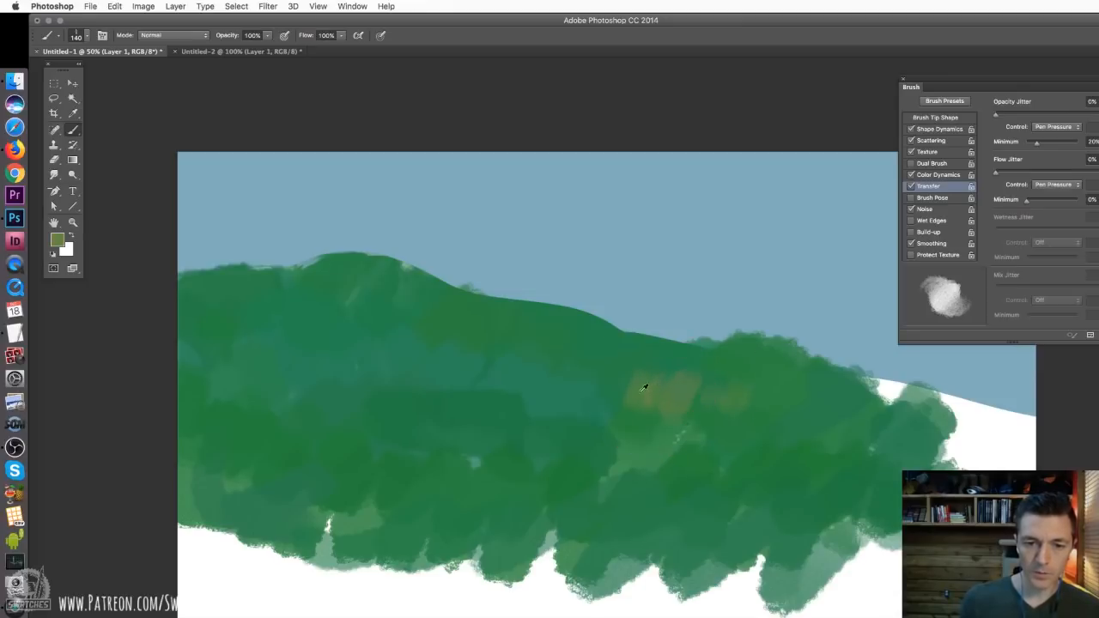
Paint olive light patches along the ridge and down the hill's middle and left, with the brush at 86 px and 114 px
right_click(651, 379)
drag(737, 404, 729, 405)
key(Return)
alt+click(643, 358)
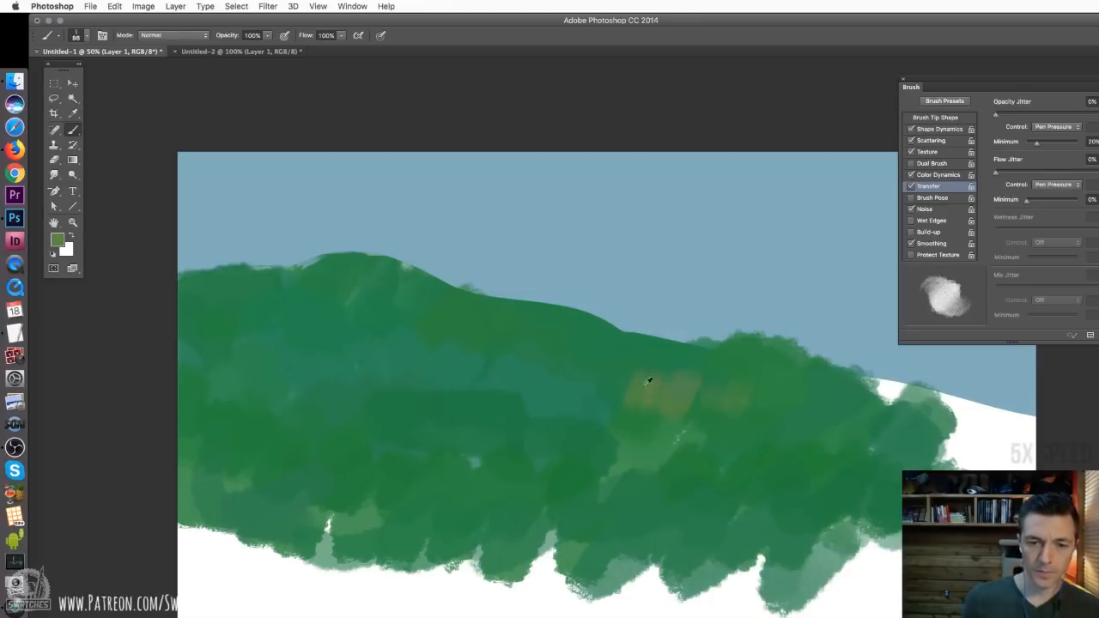
mouse_move(649, 380)
mouse_down()
mouse_move(587, 367)
mouse_move(562, 422)
mouse_up()
right_click(561, 422)
drag(644, 448, 651, 447)
key(Return)
drag(326, 335, 176, 285)
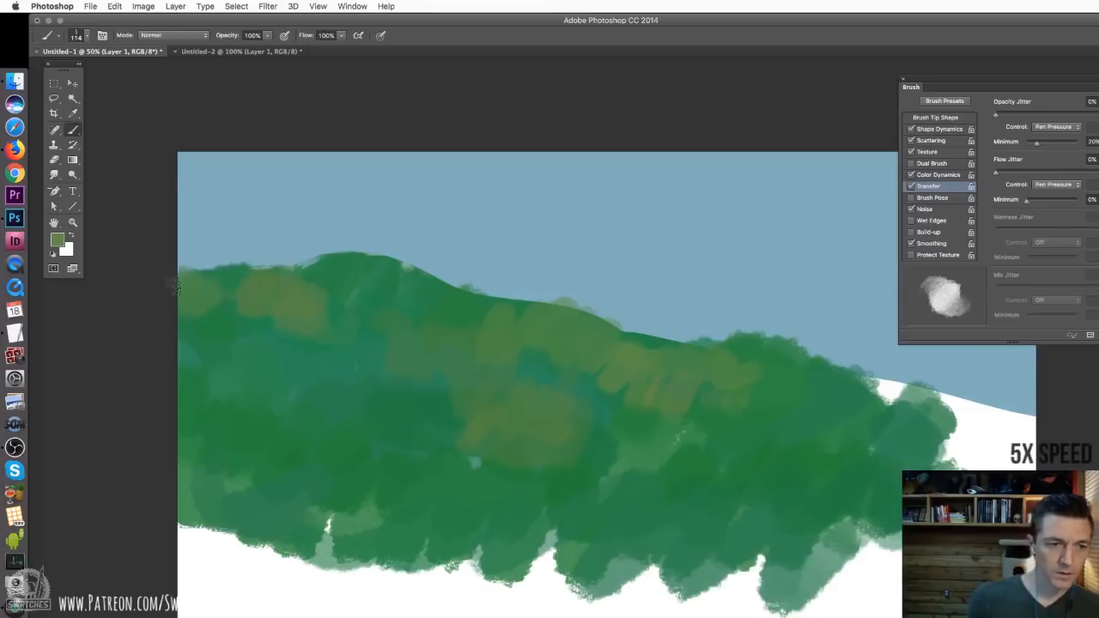
drag(316, 292, 388, 279)
drag(278, 426, 357, 446)
Apply a Photo Filter adjustment with Warming Filter (81) to the painting, comparing it with the preview off and on
click(143, 6)
click(322, 122)
click(694, 142)
click(677, 225)
click(677, 143)
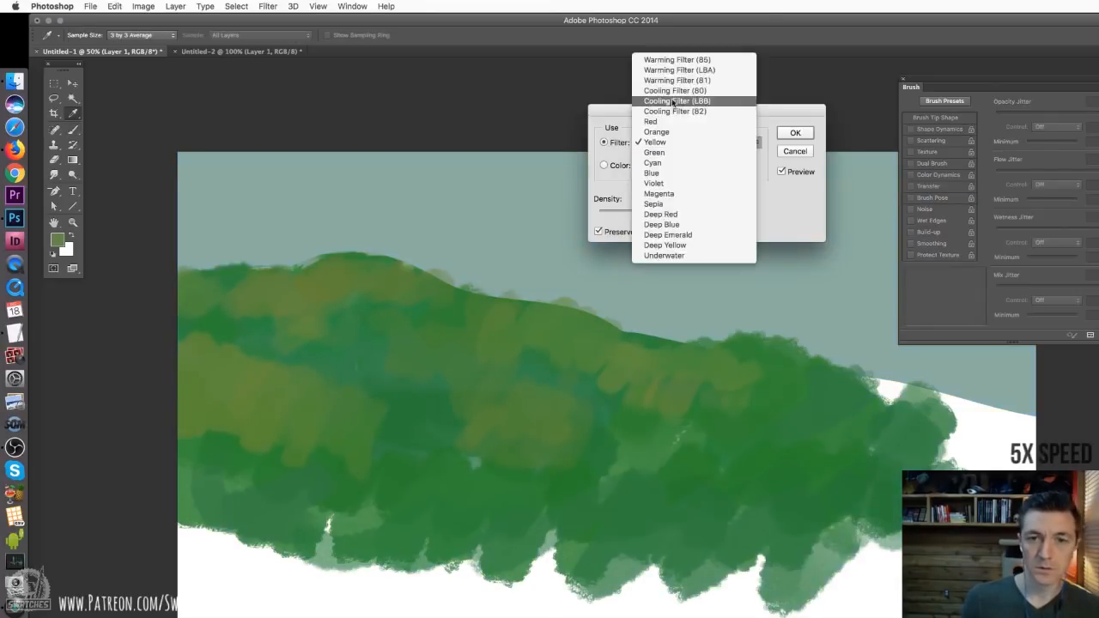
click(677, 81)
click(782, 173)
click(782, 173)
click(795, 133)
Select the sky with the Magic Wand and paint broad cream clouds above the hill's right slope
key(w)
click(640, 271)
key(b)
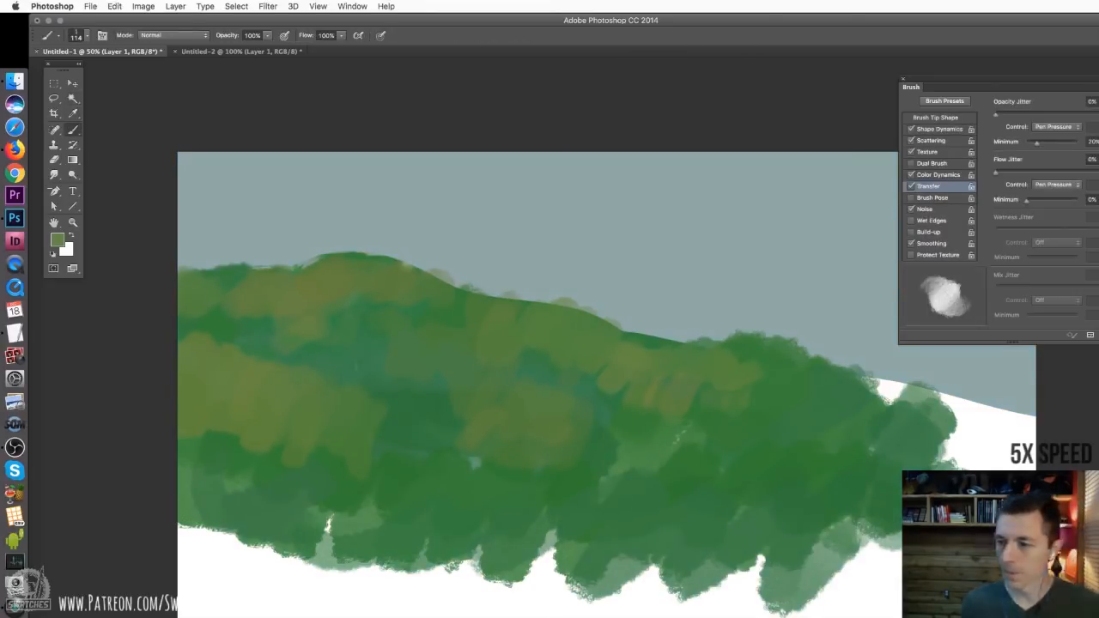
drag(601, 311, 802, 326)
mouse_move(498, 288)
mouse_down()
mouse_move(747, 300)
mouse_move(1021, 365)
mouse_up()
drag(644, 287, 893, 279)
drag(893, 241, 467, 273)
drag(421, 262, 696, 230)
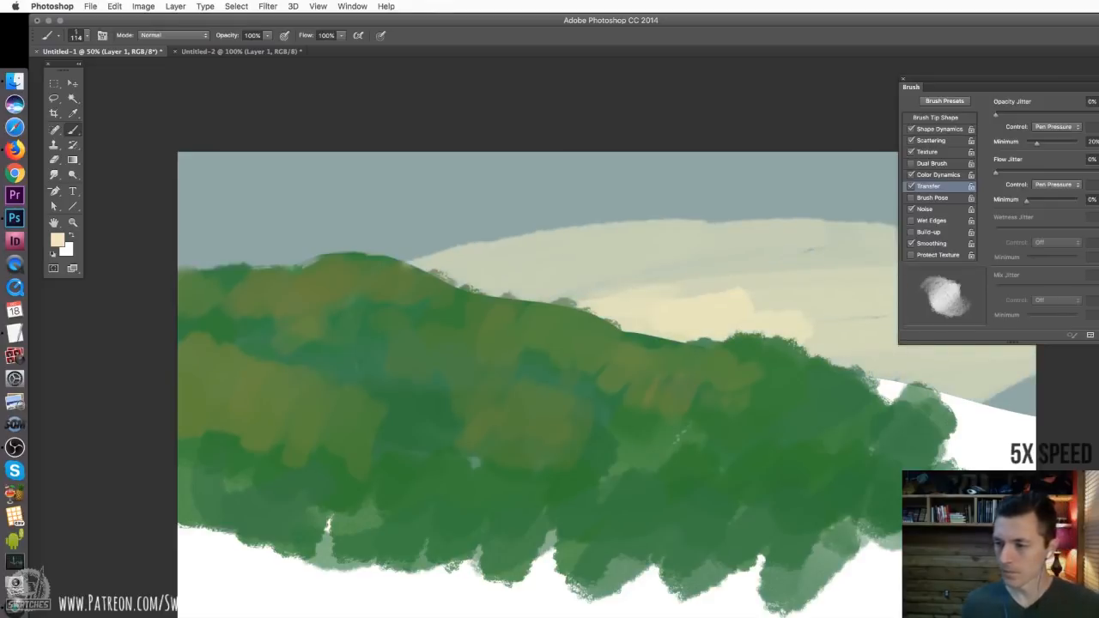
Undo the last stroke and paint warm beige-grey and pinkish cloud cover over the upper and left sky
key(ctrl+z)
mouse_move(560, 235)
mouse_down()
mouse_move(618, 234)
mouse_move(753, 185)
mouse_up()
alt+click(560, 237)
drag(584, 219, 447, 233)
alt+click(620, 215)
mouse_move(657, 199)
mouse_down()
mouse_move(584, 221)
mouse_move(447, 231)
mouse_move(258, 185)
mouse_up()
alt+click(439, 209)
mouse_move(193, 249)
mouse_down()
mouse_move(386, 187)
mouse_move(592, 172)
mouse_up()
drag(533, 218, 743, 206)
drag(618, 172, 777, 163)
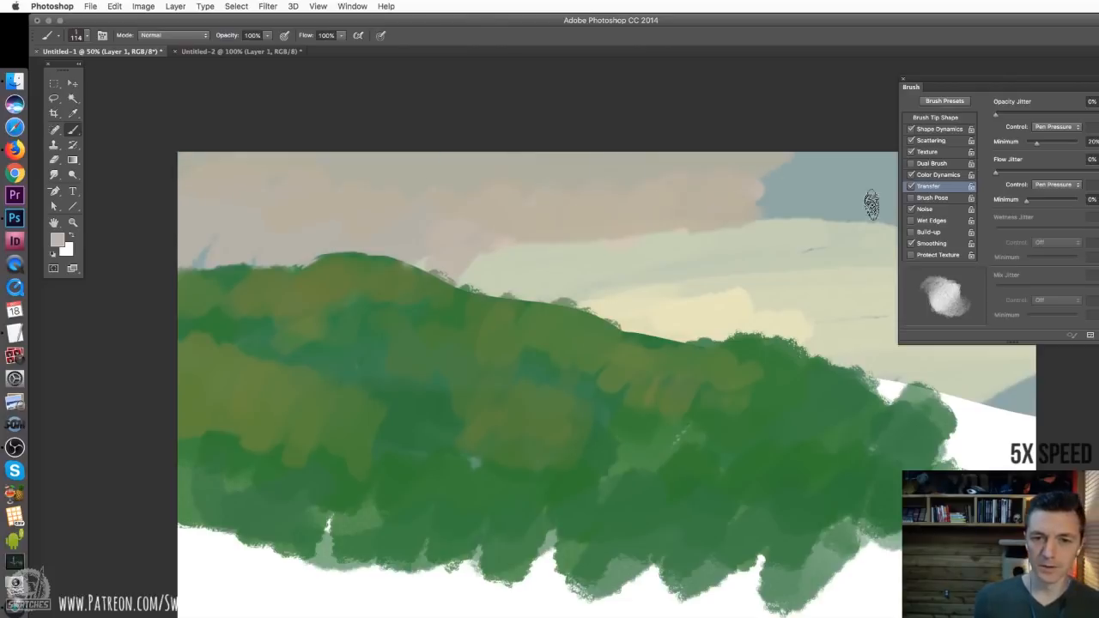
Cover the remaining blue patches along the right side of the sky with the beige-grey cloud colour
drag(871, 205, 772, 184)
drag(849, 230, 622, 240)
drag(893, 288, 845, 305)
drag(794, 340, 1030, 397)
Paint thin pale cream cloud streaks near the horizon with a 43 px brush, soften them with sampled sky grey, and deselect
alt+click(647, 289)
drag(182, 251, 309, 258)
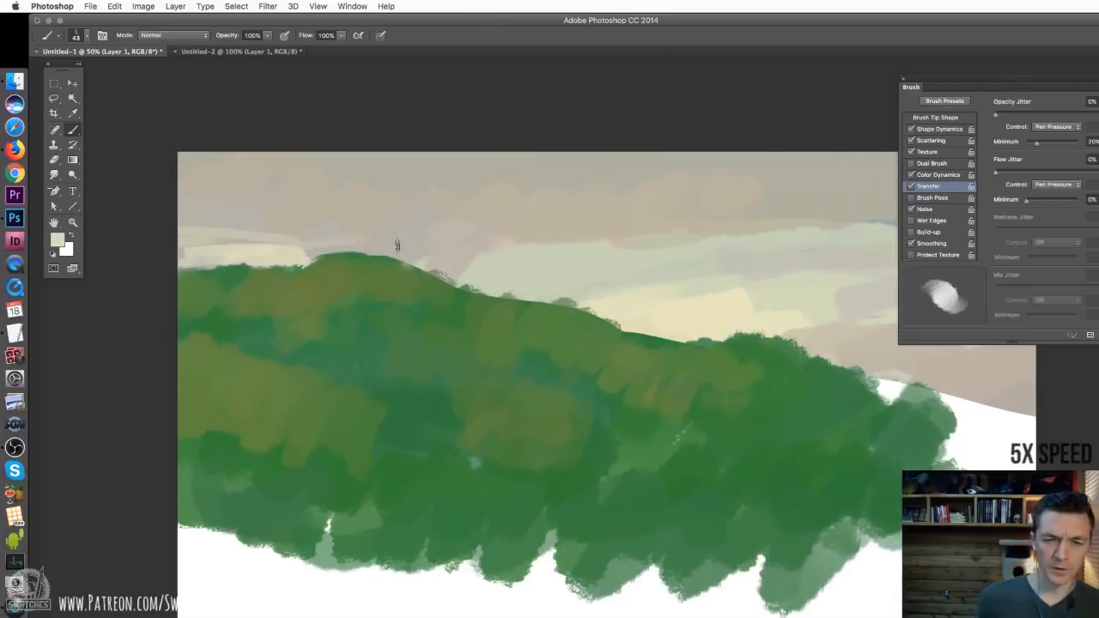
drag(249, 240, 415, 228)
drag(525, 297, 709, 278)
drag(755, 242, 876, 233)
alt+click(378, 211)
drag(413, 221, 250, 222)
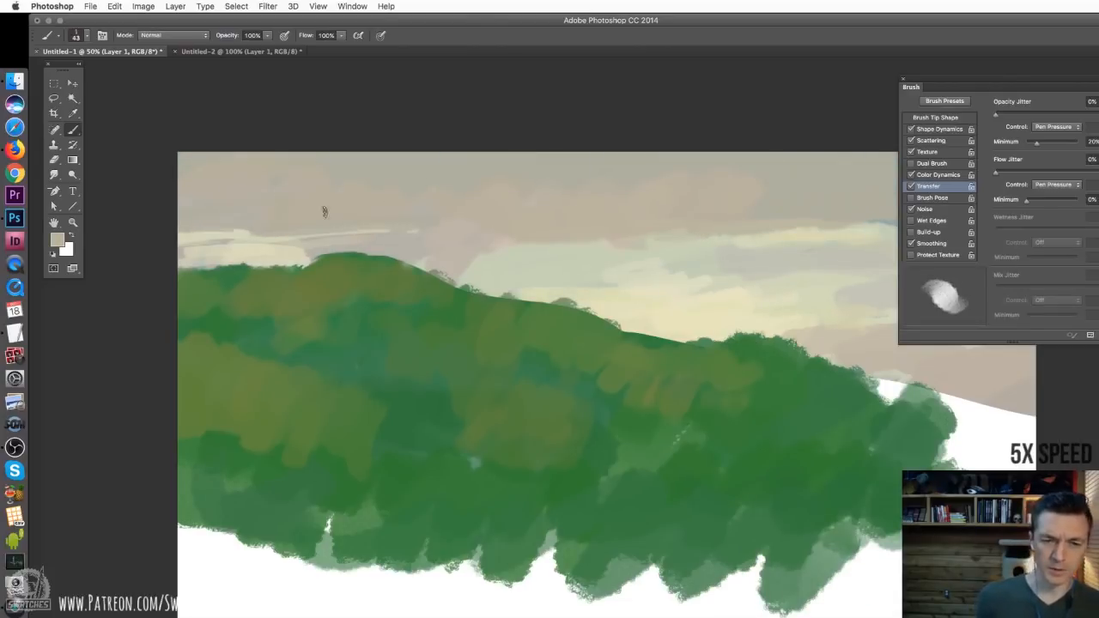
key(super+d)
right_click(565, 374)
click(477, 318)
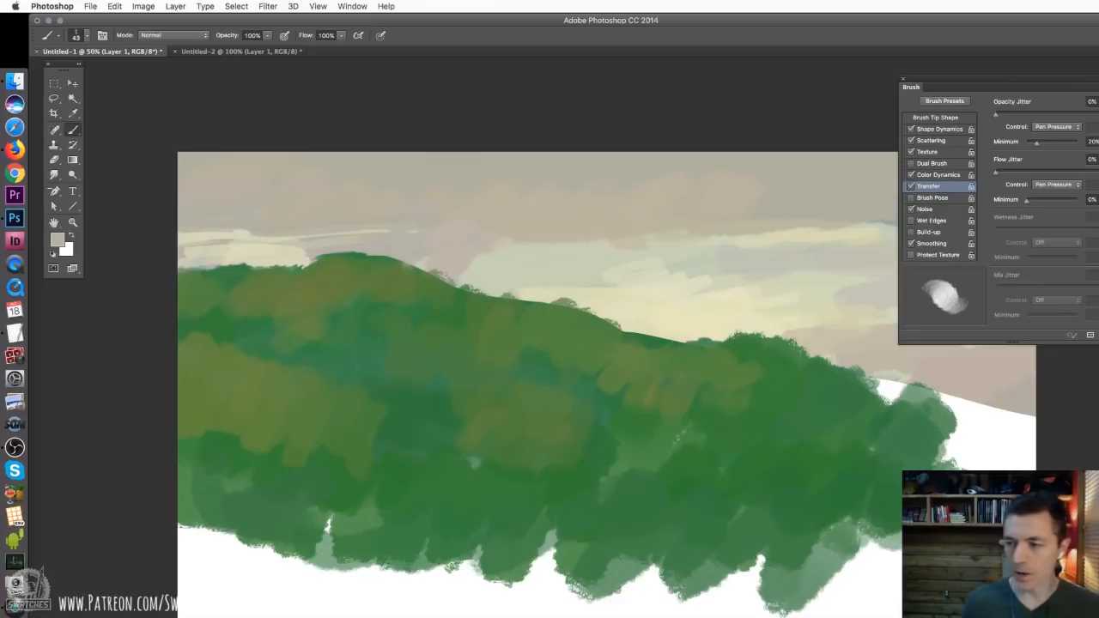
mouse_move(369, 271)
mouse_down()
mouse_move(332, 263)
mouse_move(371, 263)
mouse_up()
key(super+z)
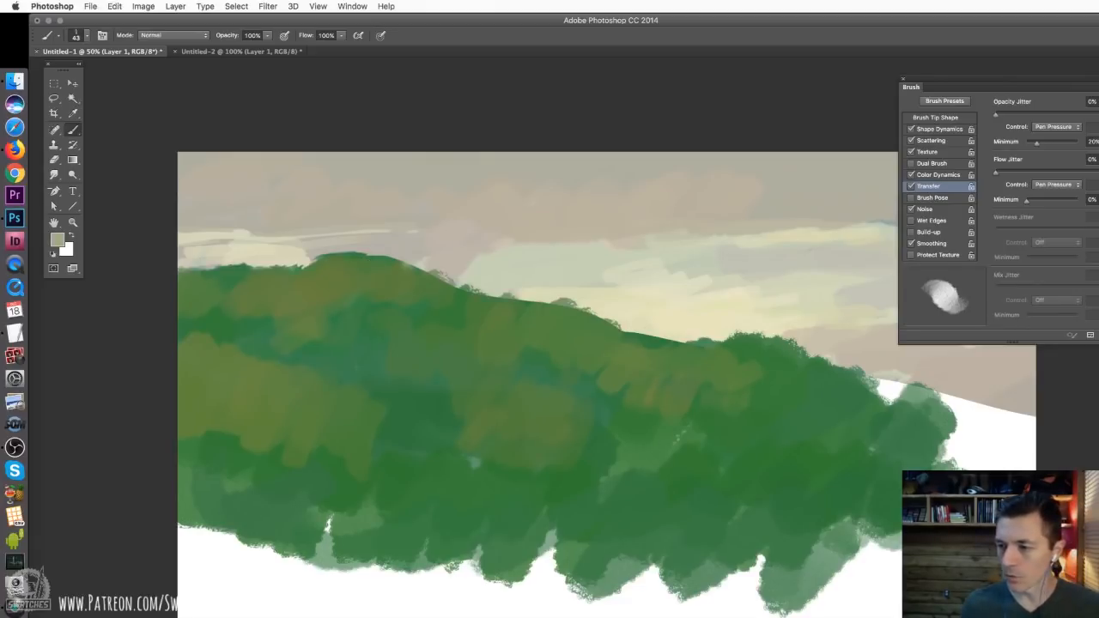
Sample olive from the hill and paint soft highlights on the crest, the middle ridge and the central patch with a 36 px brush
mouse_move(331, 260)
mouse_down()
mouse_move(379, 274)
mouse_move(380, 254)
mouse_move(406, 268)
mouse_up()
alt+click(345, 262)
key([)
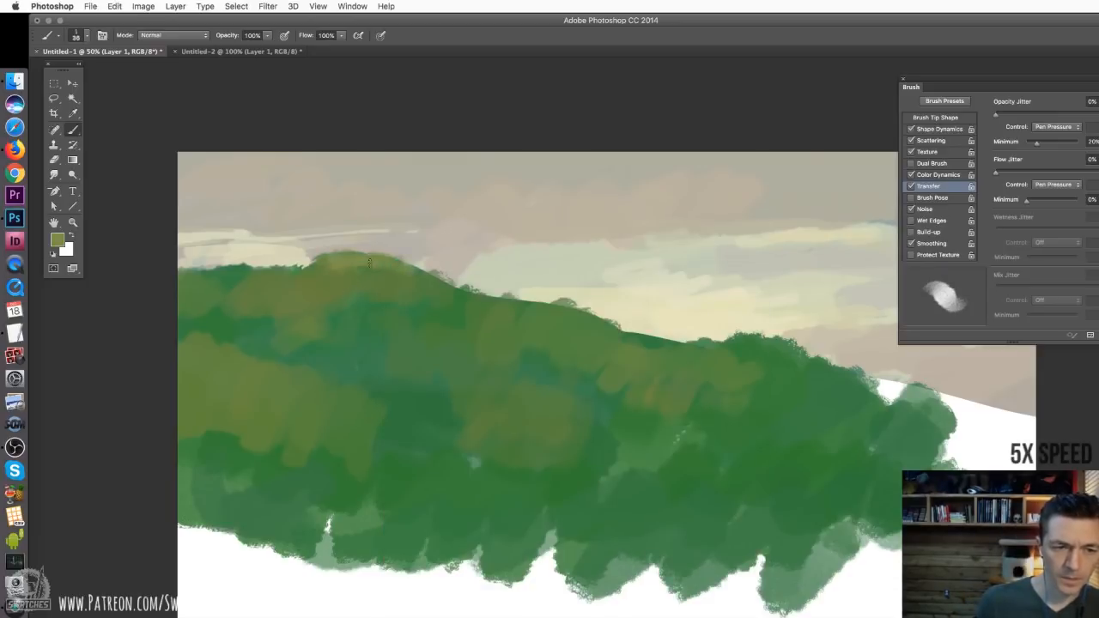
mouse_move(382, 311)
mouse_down()
mouse_move(427, 326)
mouse_move(414, 321)
mouse_move(512, 303)
mouse_move(534, 329)
mouse_move(436, 307)
mouse_up()
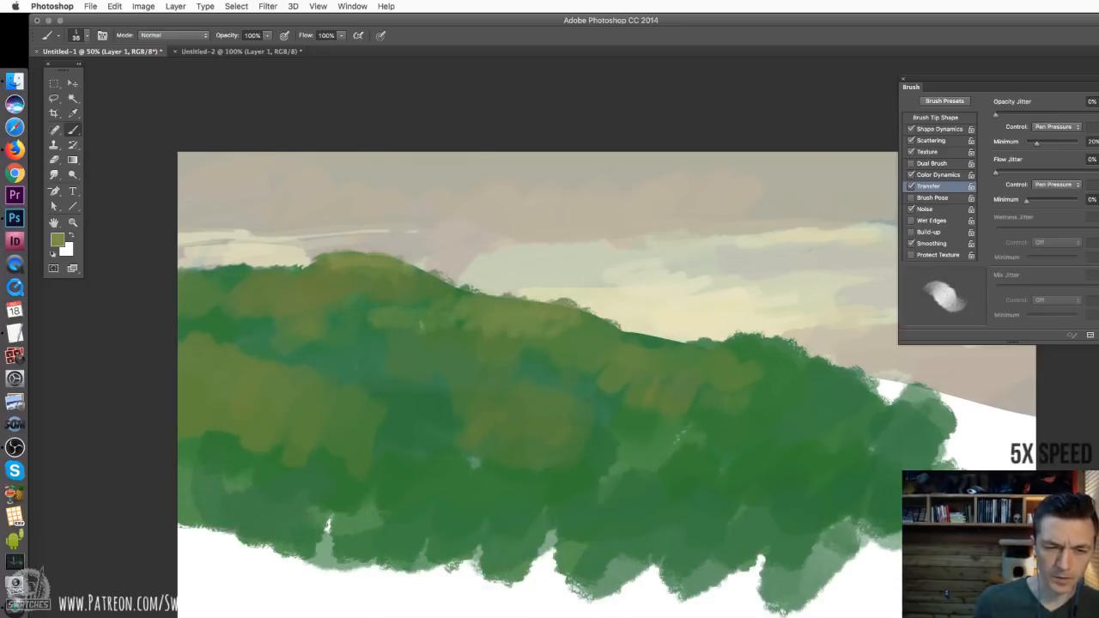
mouse_move(502, 388)
mouse_down()
mouse_move(535, 383)
mouse_move(591, 405)
mouse_up()
drag(493, 393, 442, 400)
Enlarge the brush to 46 px and brush olive highlights over the slope right of centre
right_click(610, 363)
drag(709, 387, 715, 387)
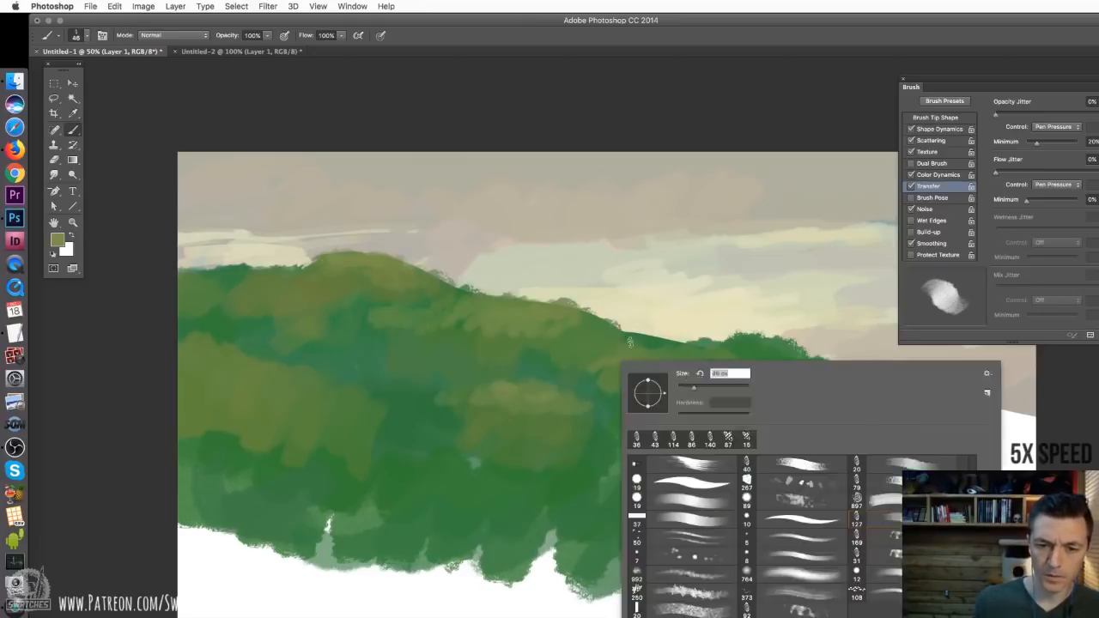
drag(607, 360, 728, 352)
drag(600, 379, 529, 370)
Sample a darker green and paint shadow strokes between the olive patches on the hill's left side
alt+click(333, 340)
drag(229, 338, 332, 378)
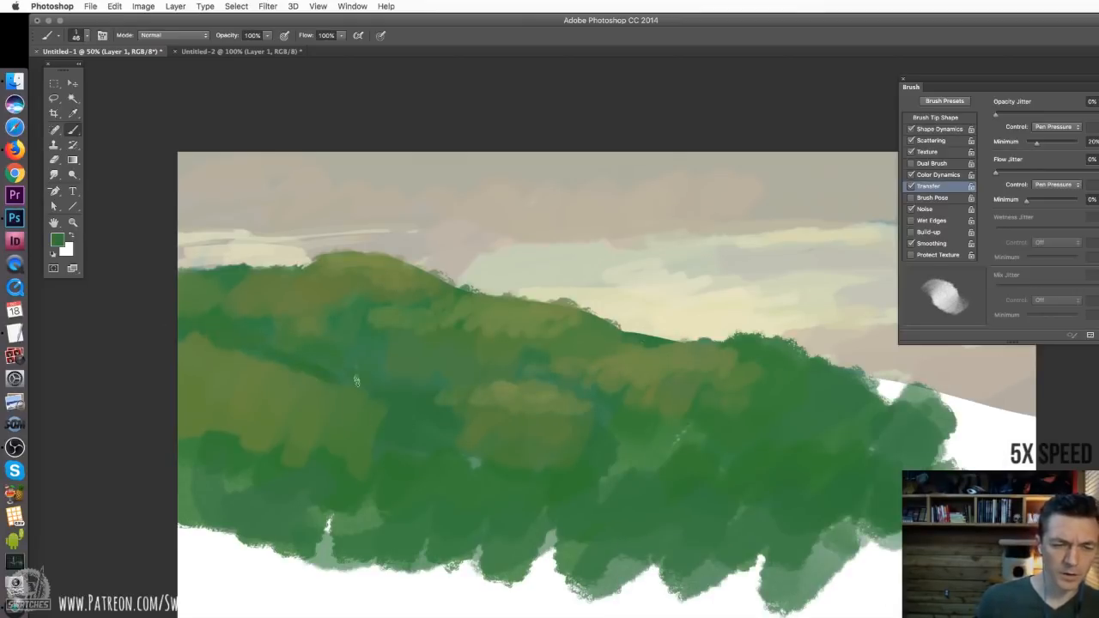
mouse_move(323, 313)
mouse_down()
mouse_move(270, 297)
mouse_move(351, 299)
mouse_up()
Sample lighter greens and paint pale green highlights along the ridge and across the middle slope with the 46 px brush
alt+click(687, 361)
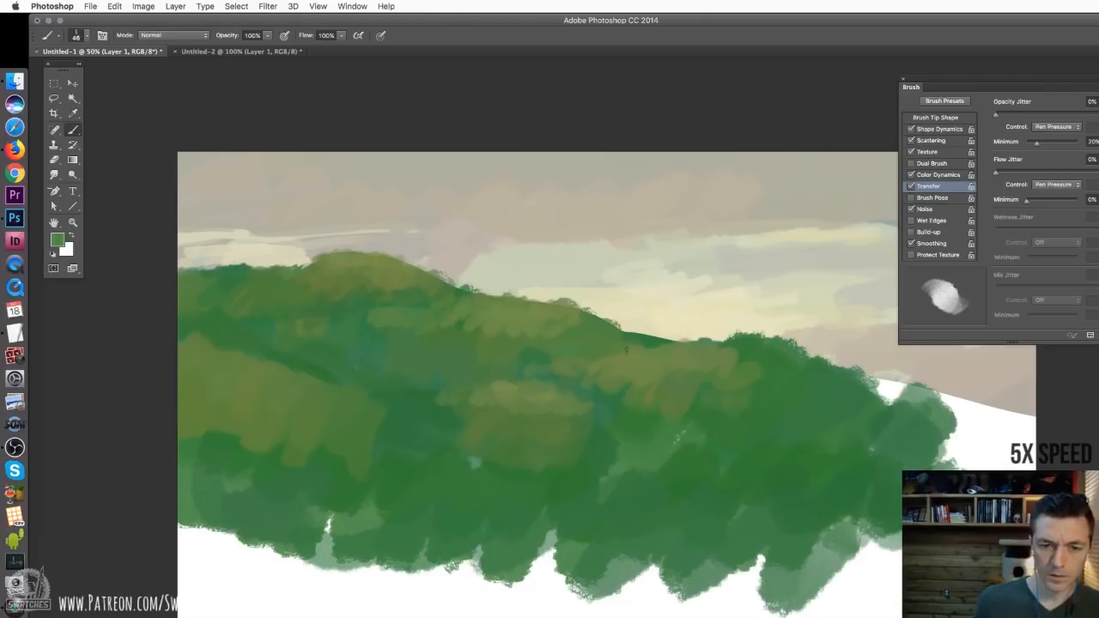
alt+click(512, 331)
alt+click(527, 314)
mouse_move(527, 351)
mouse_down()
mouse_move(594, 353)
mouse_move(567, 347)
mouse_move(613, 340)
mouse_up()
alt+click(597, 348)
key(super+z)
alt+click(567, 344)
alt+click(557, 353)
mouse_move(646, 341)
mouse_down()
mouse_move(588, 344)
mouse_move(474, 316)
mouse_up()
drag(407, 334, 446, 337)
Switch to a 191 px scattered texture brush and dab soft light green foliage over the upper left slope
right_click(407, 331)
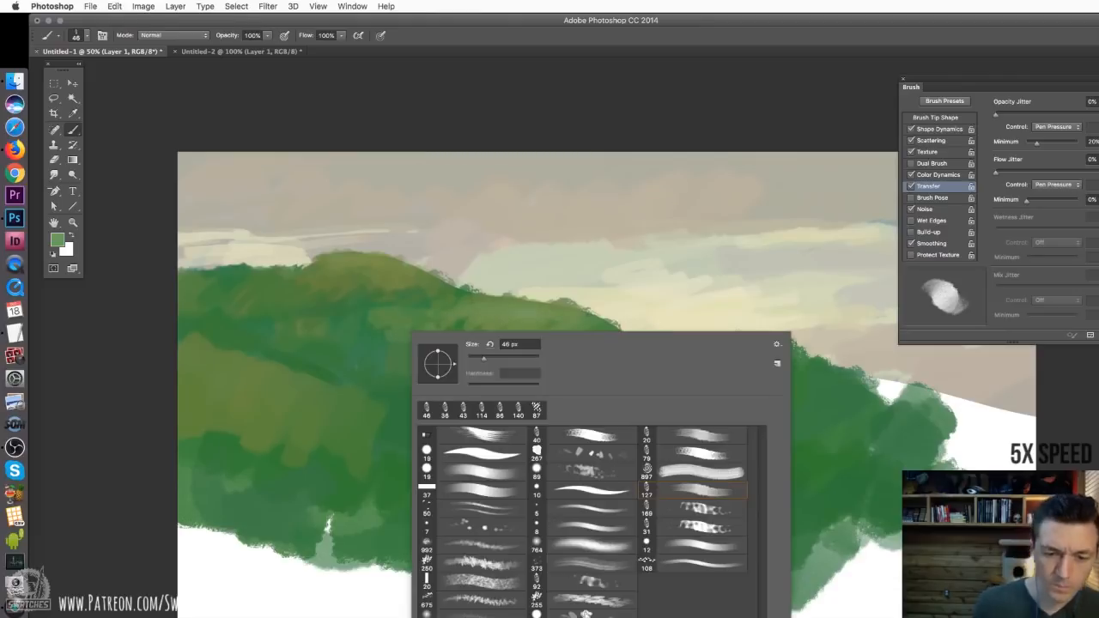
double_click(702, 444)
key(super+shift+h)
key(super+shift+h)
drag(358, 328, 311, 329)
drag(343, 316, 380, 333)
drag(328, 297, 249, 285)
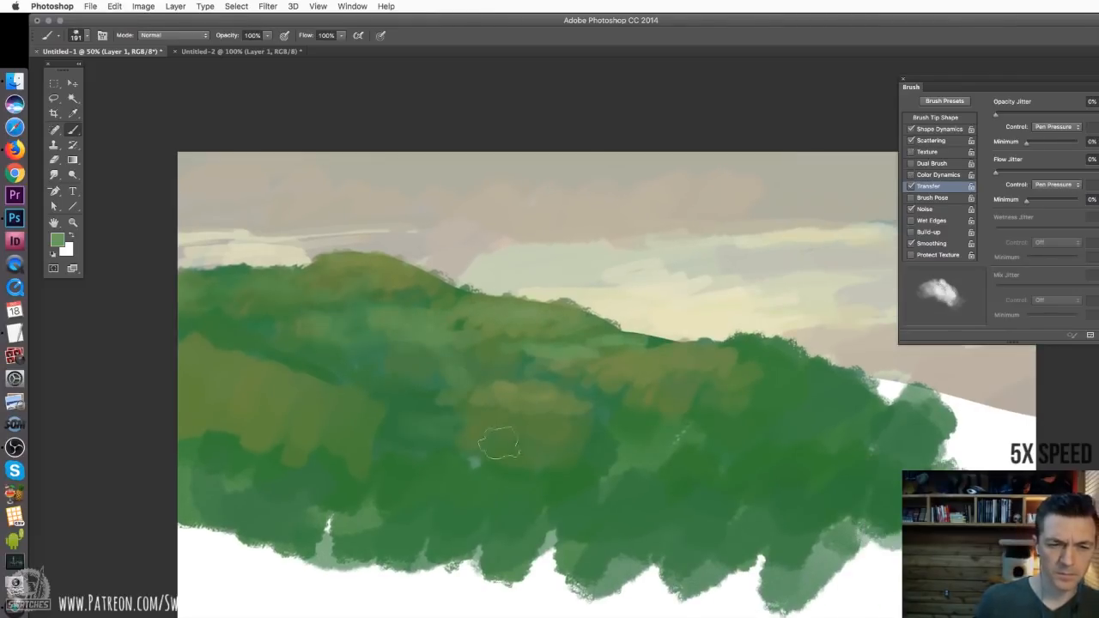
Choose the 250 px leafy branch brush and paint faint foliage texture on the left-centre slope
right_click(480, 407)
click(659, 612)
click(374, 436)
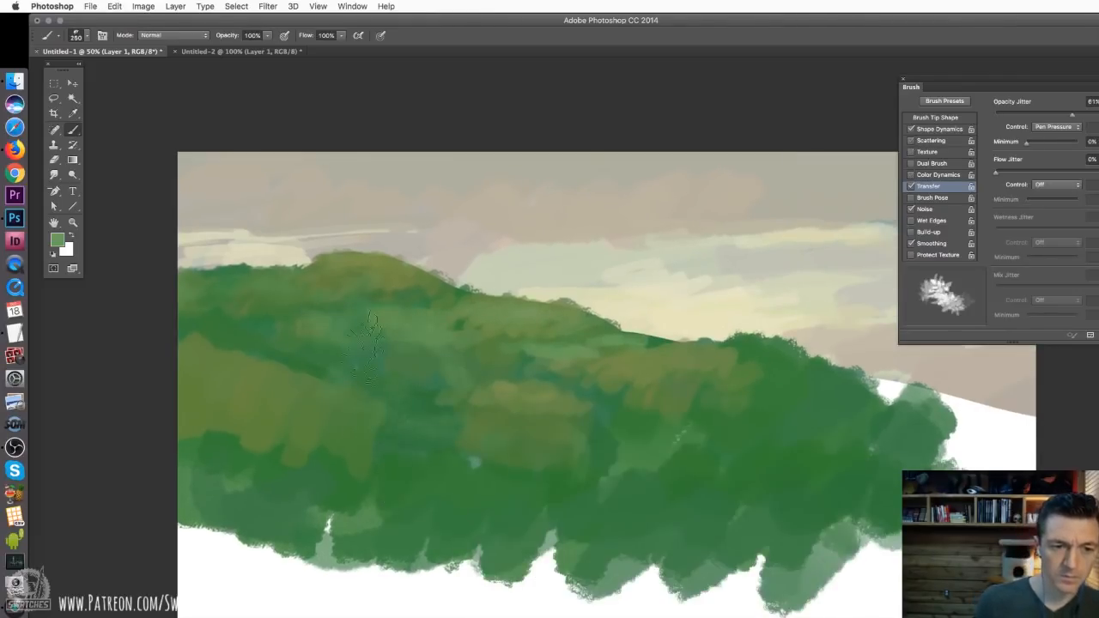
drag(319, 380, 351, 402)
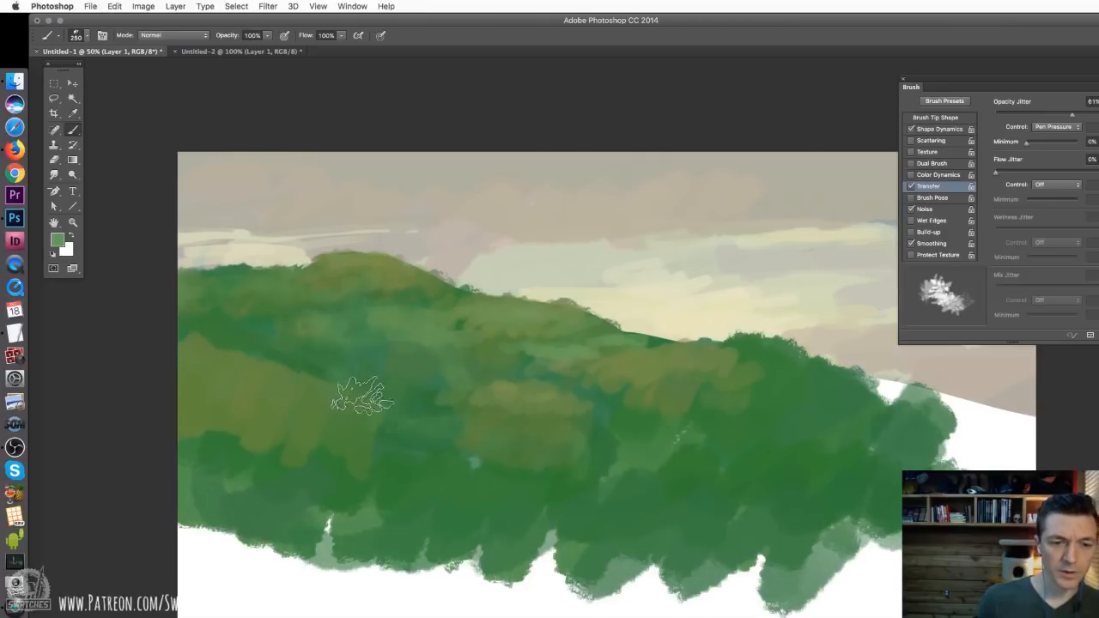
Soften the olive patches across the hillside with a 236 px cloudy texture brush, using colours sampled from the left and right slopes
right_click(431, 418)
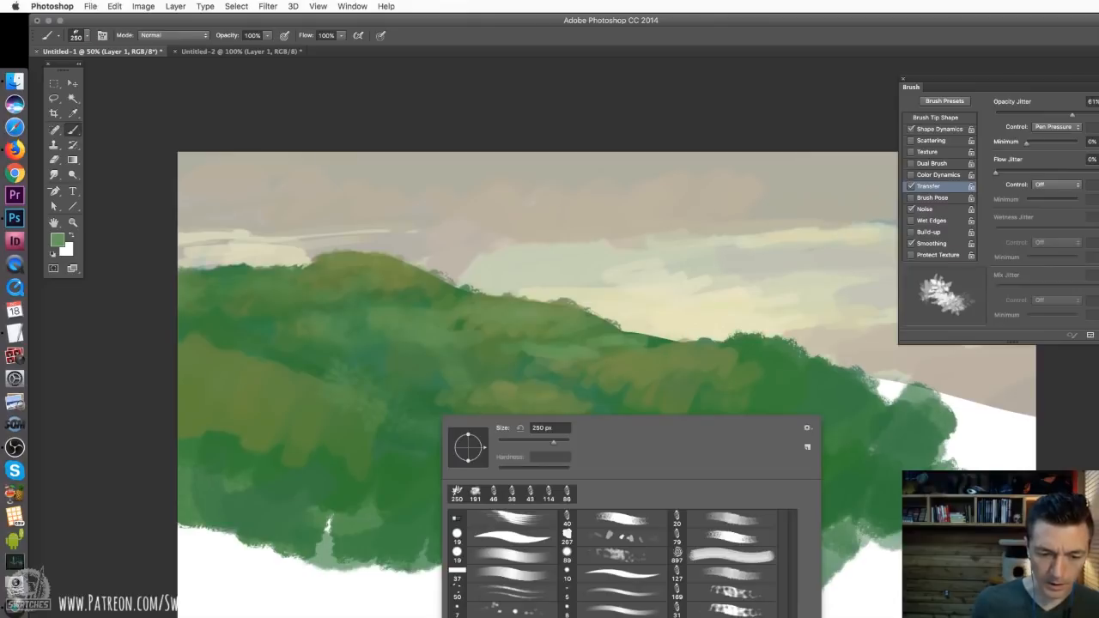
click(475, 494)
click(345, 409)
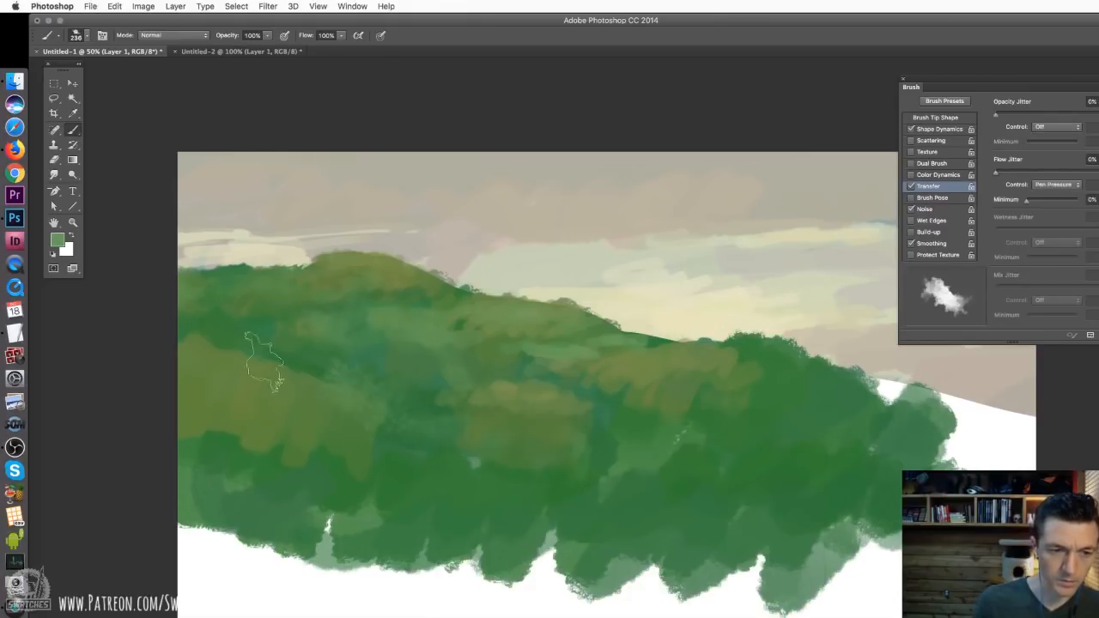
alt+click(257, 370)
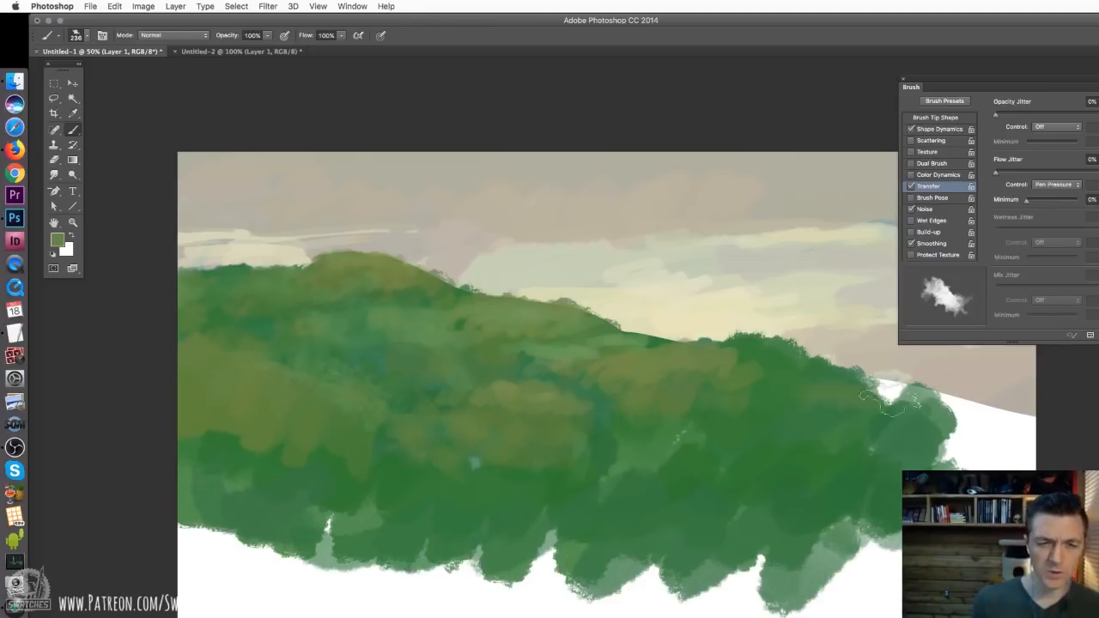
alt+click(769, 397)
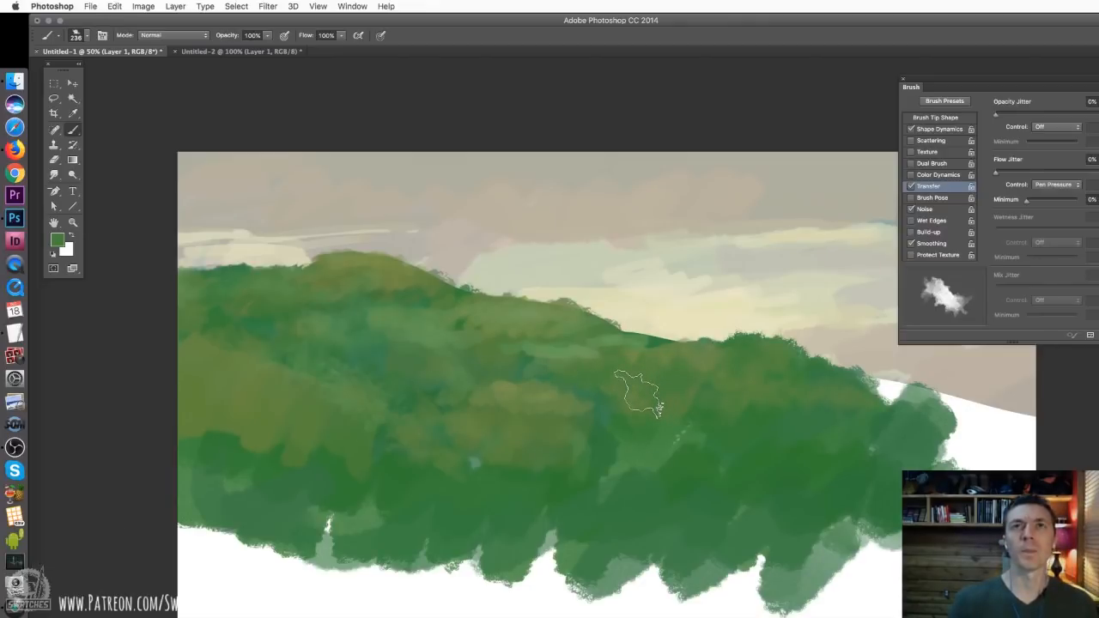
Switch to the 127 px textured scattering brush and reduce its size to 22 px
right_click(665, 414)
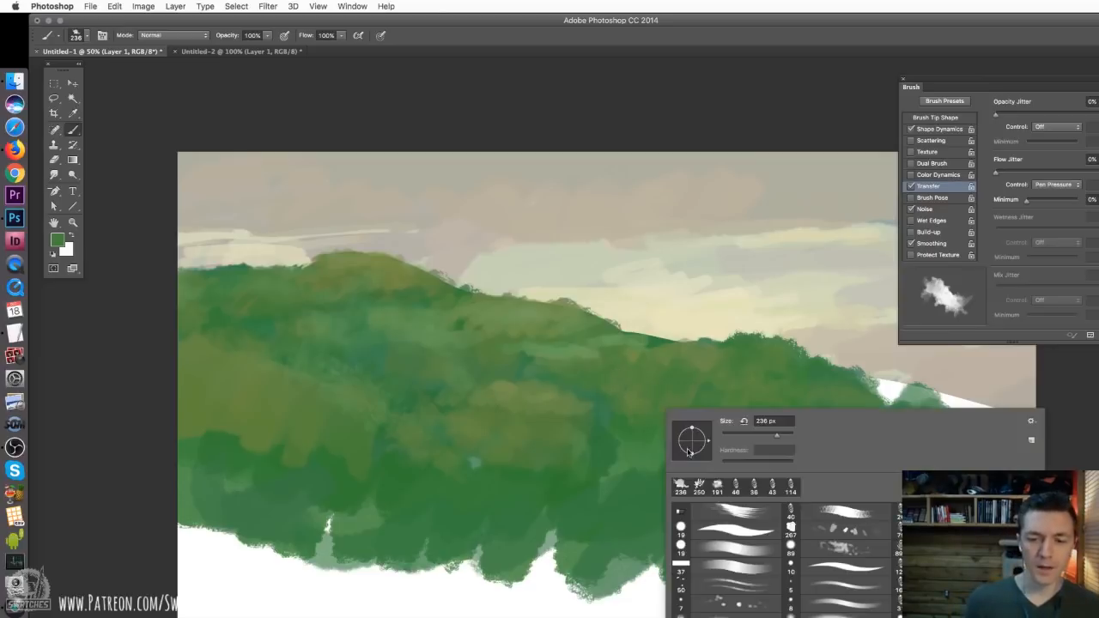
click(746, 550)
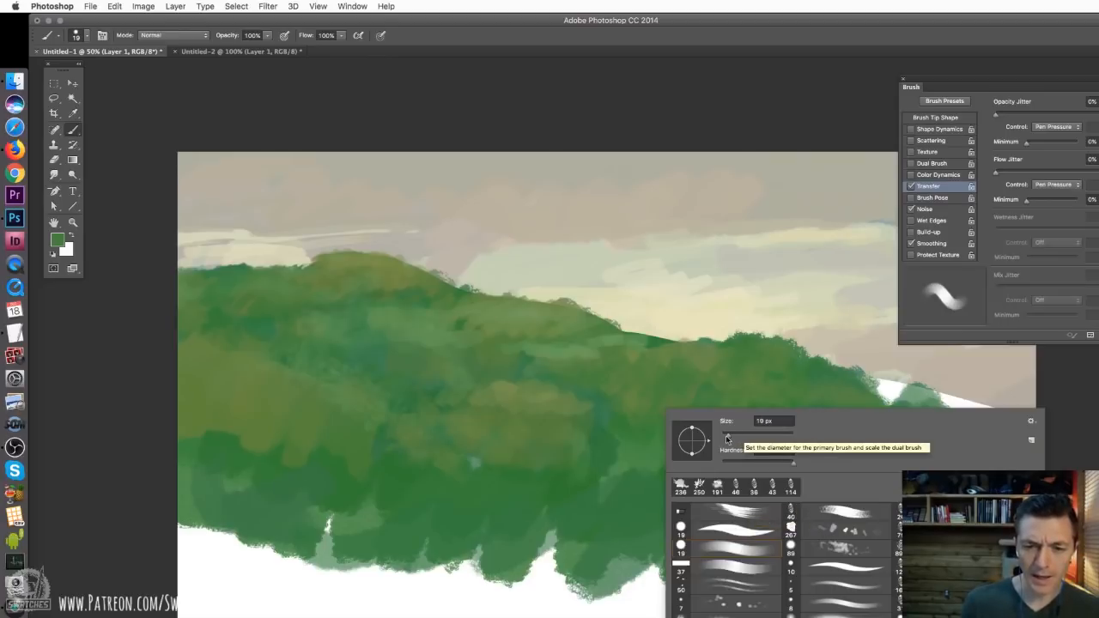
click(736, 486)
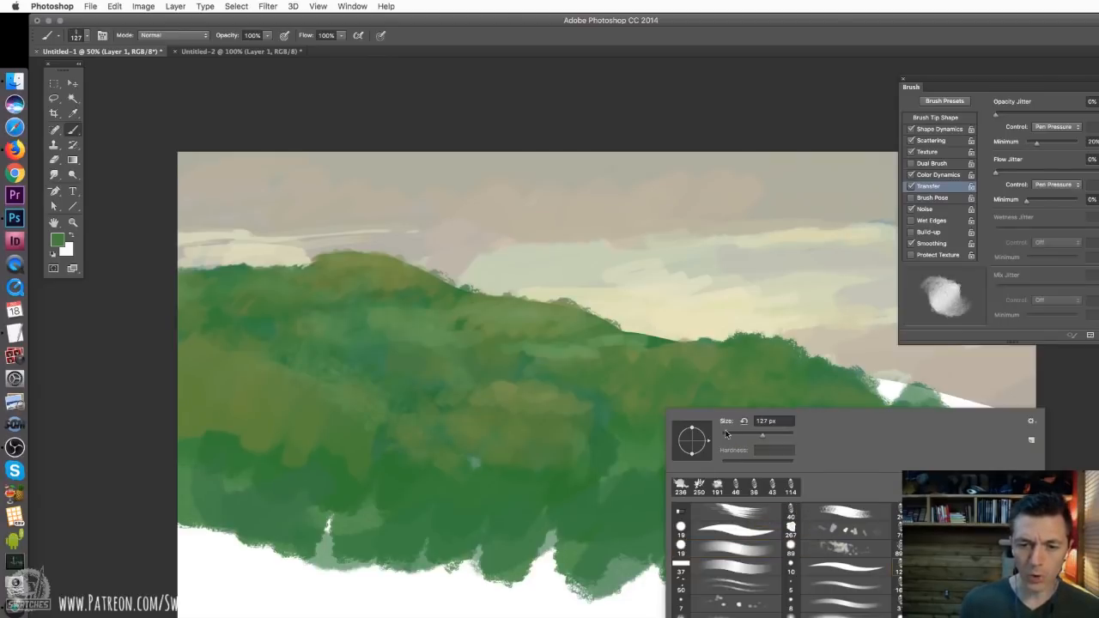
click(737, 436)
click(549, 403)
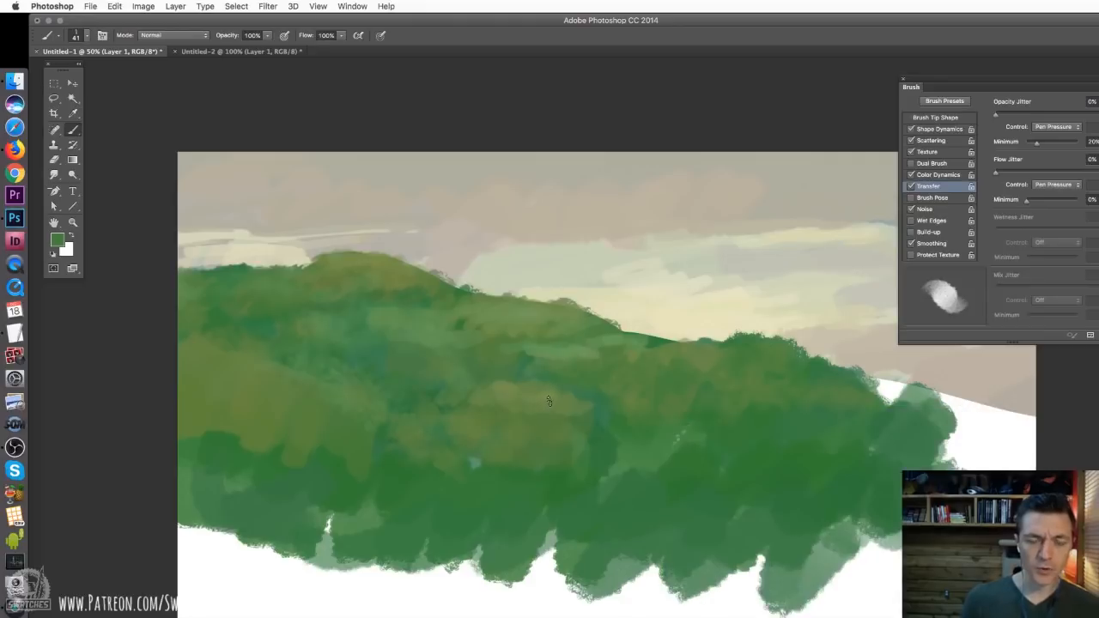
right_click(590, 368)
drag(660, 391, 654, 391)
click(642, 361)
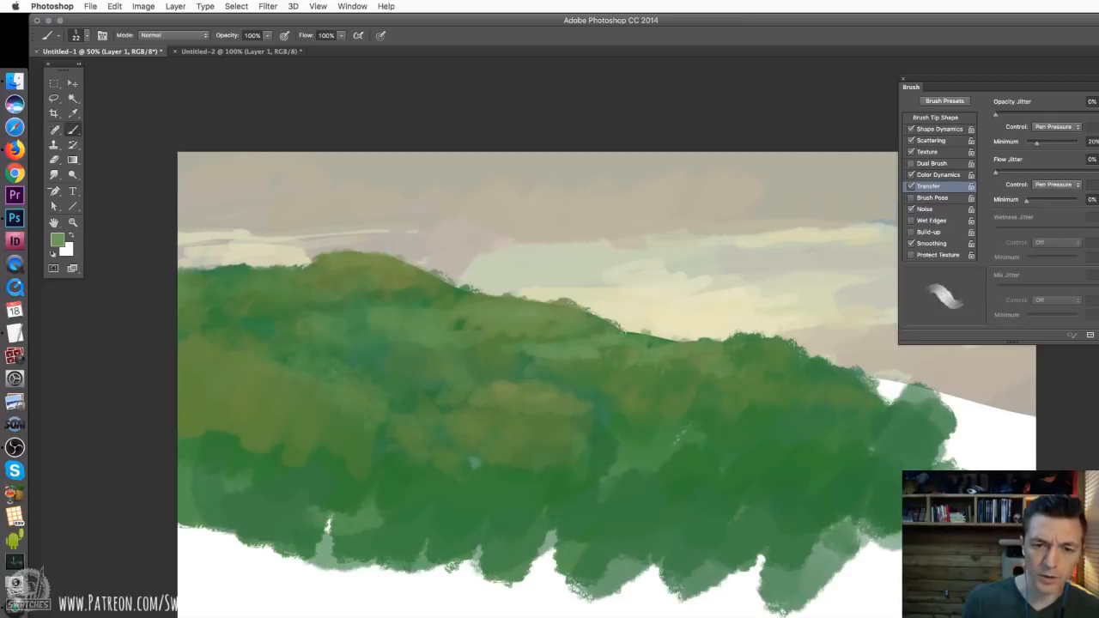
Paint light green highlights along the ridge dip, the central mound and the upper slopes with the 22 px brush
drag(611, 333, 675, 340)
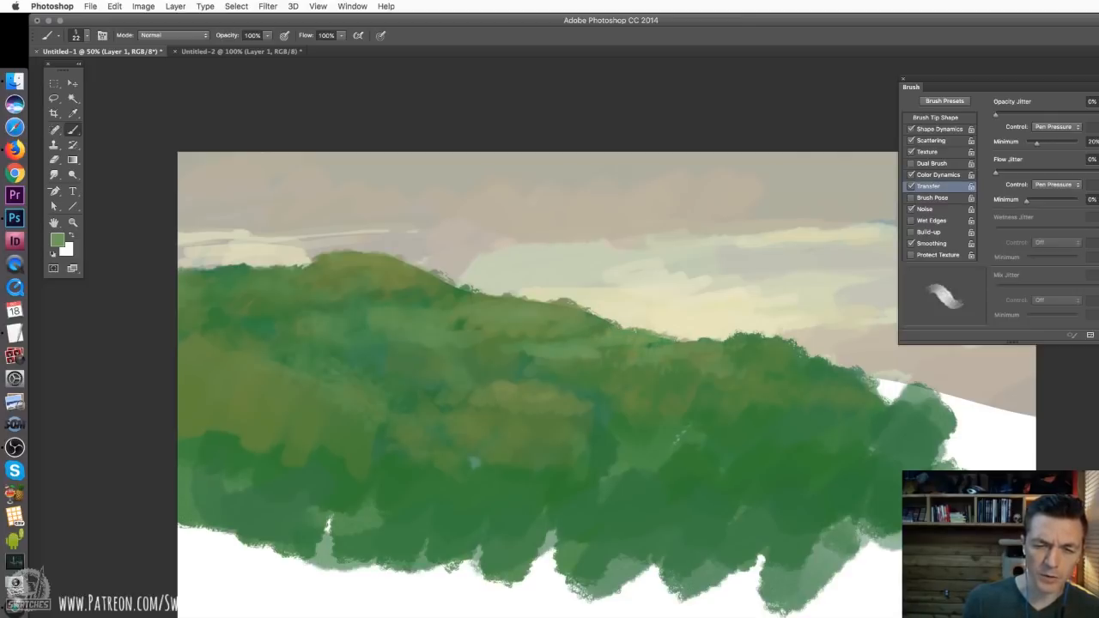
alt+click(507, 388)
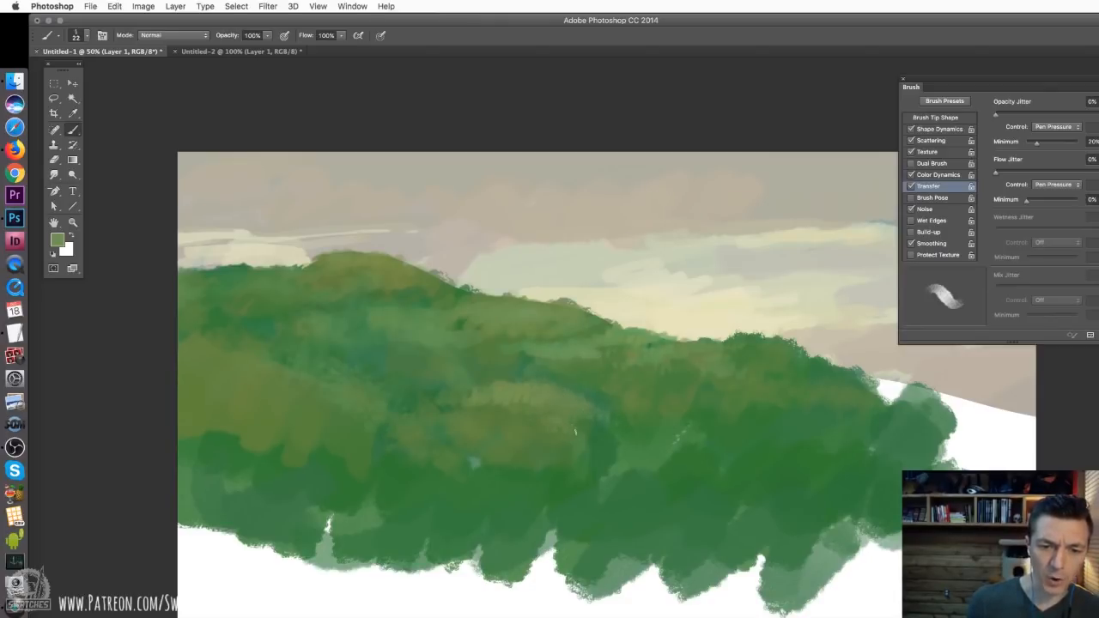
key(super+equal)
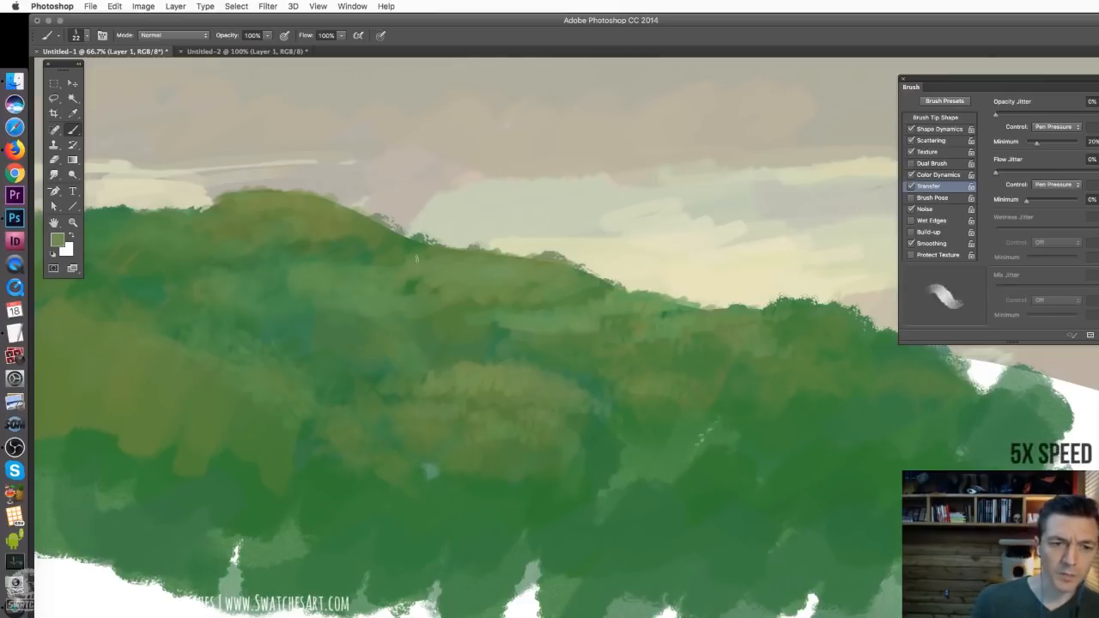
drag(429, 251, 518, 261)
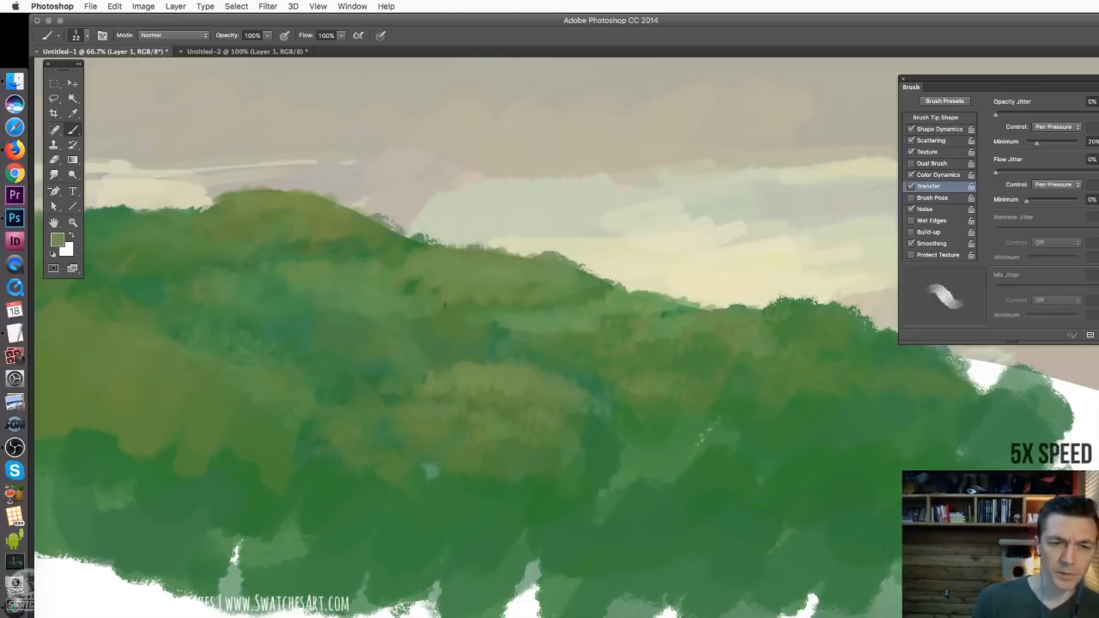
drag(434, 367, 395, 405)
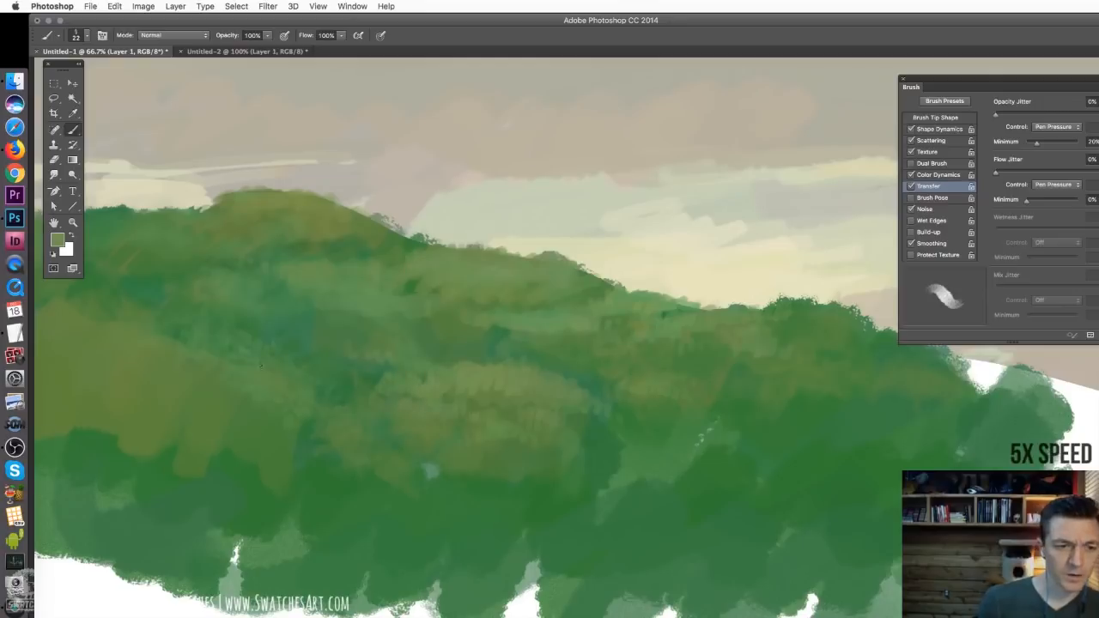
alt+click(250, 362)
Choose the streaky multi-bristle brush and set its size to 67 px for grass texture
right_click(313, 447)
click(387, 553)
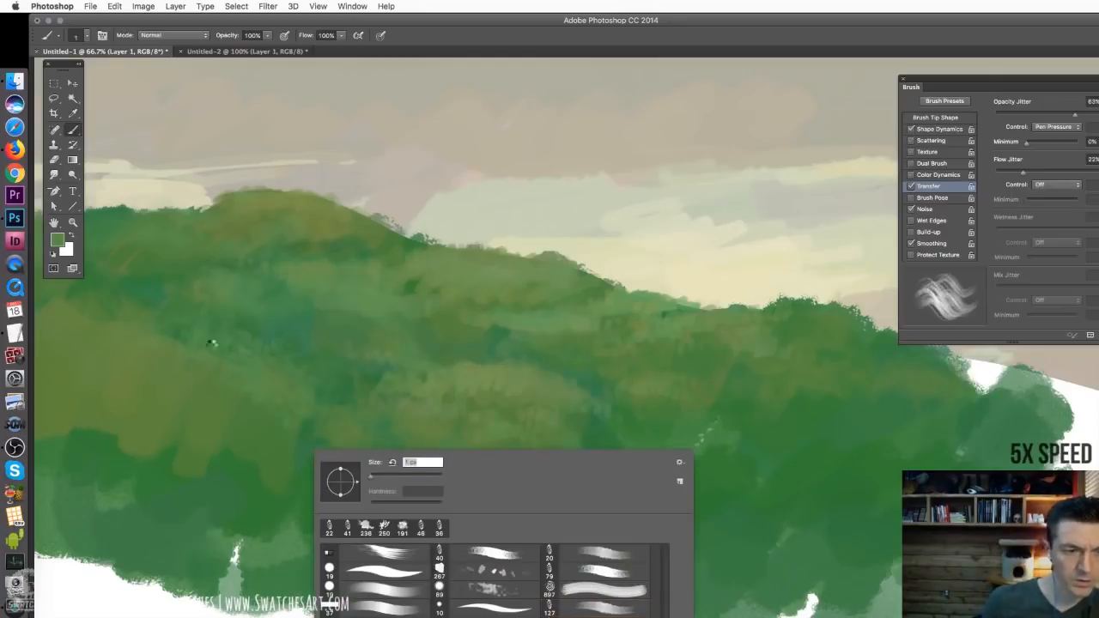
key(bracketright)
key(bracketright)
text(87)
key(Return)
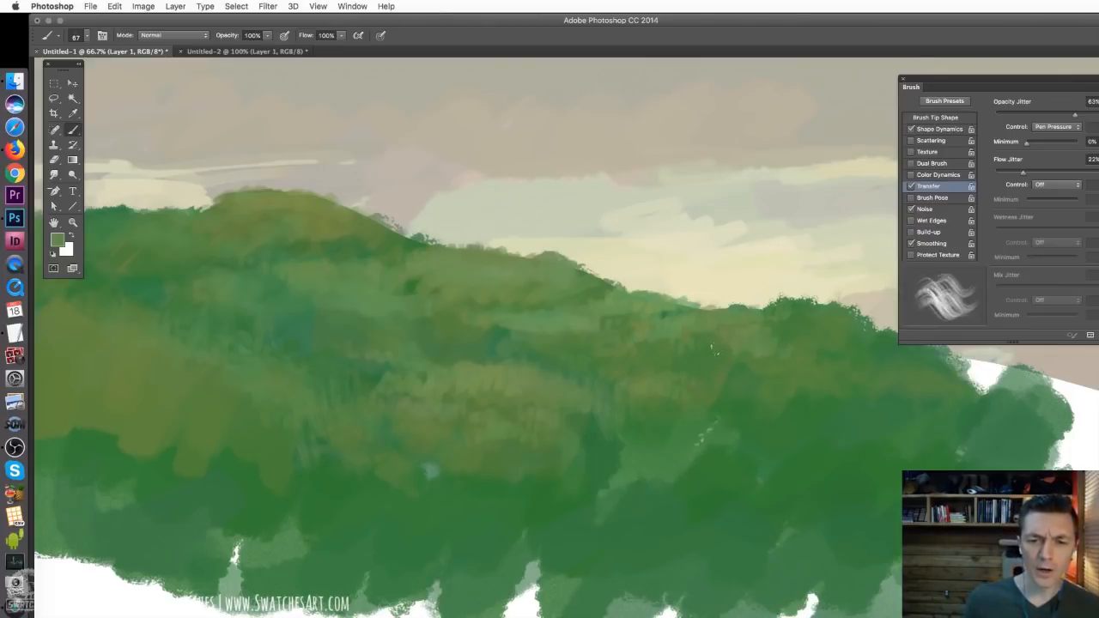
Flick green grass blades up from the right dip, the middle ridge and the top of the left hill
mouse_move(740, 304)
mouse_down()
mouse_move(745, 290)
mouse_move(761, 293)
mouse_move(655, 288)
mouse_up()
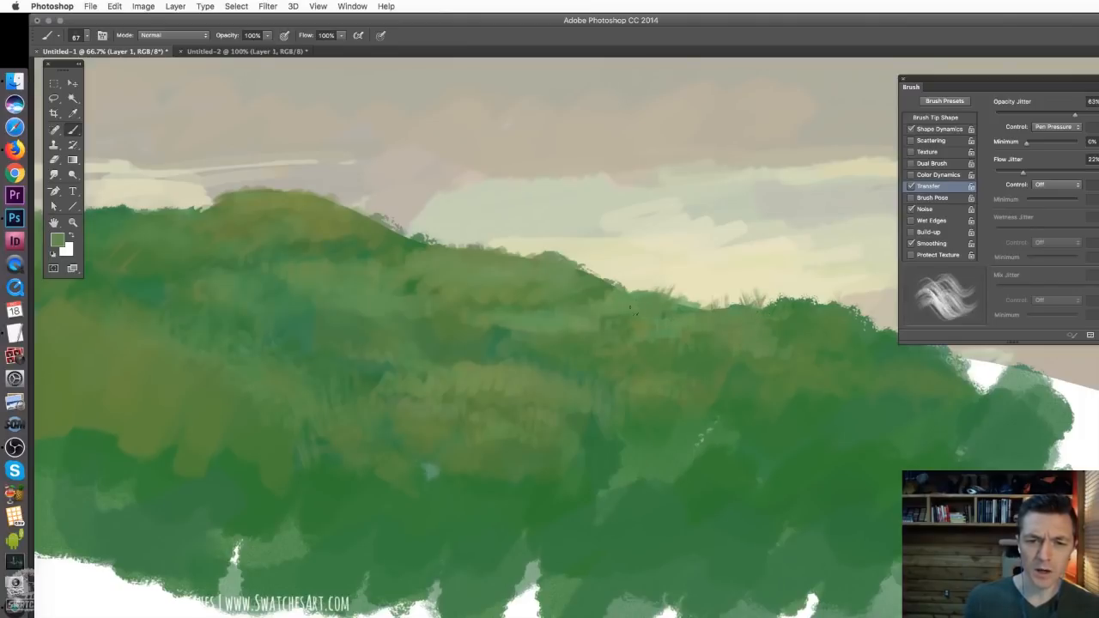
drag(572, 264, 576, 244)
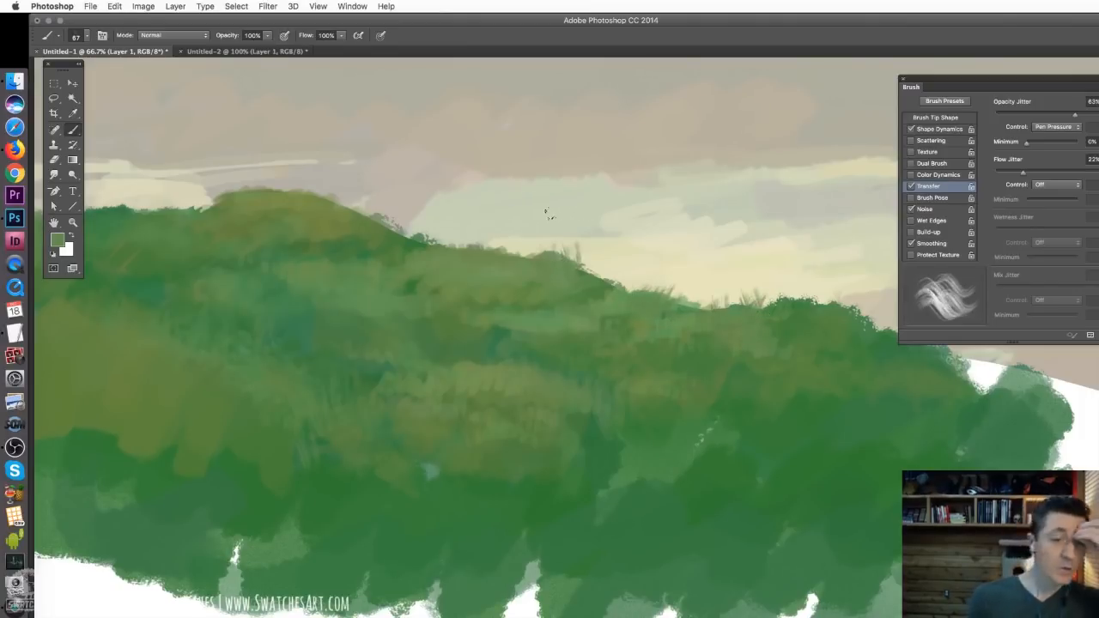
drag(303, 196, 305, 180)
Sample the greyish sky colours and cut grassy notches into the left hill's skyline with short strokes
drag(284, 230, 440, 240)
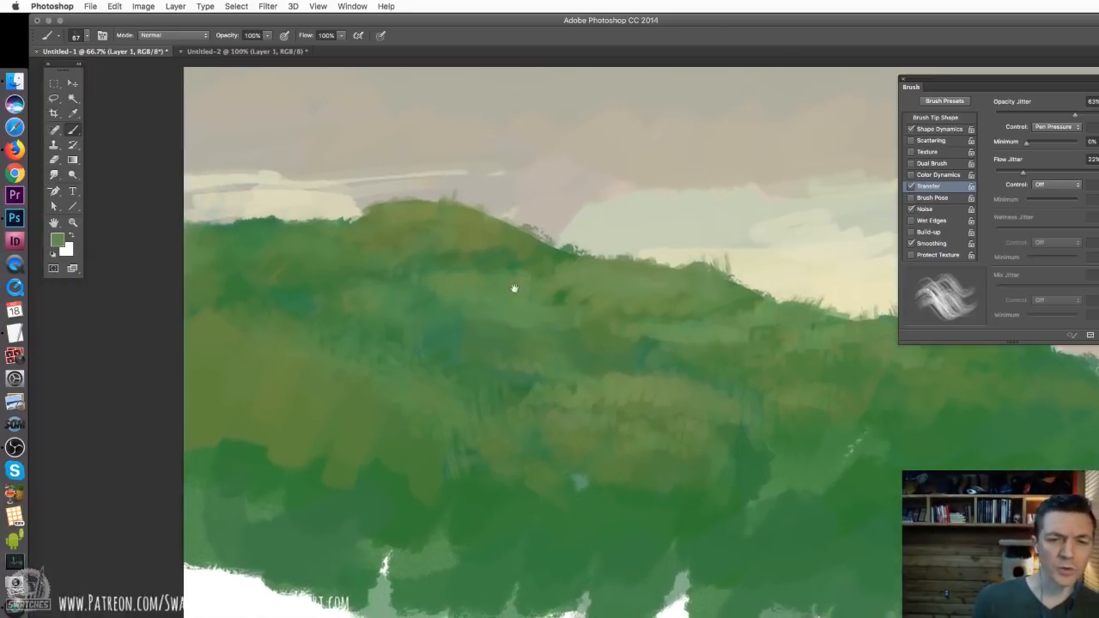
alt+click(430, 199)
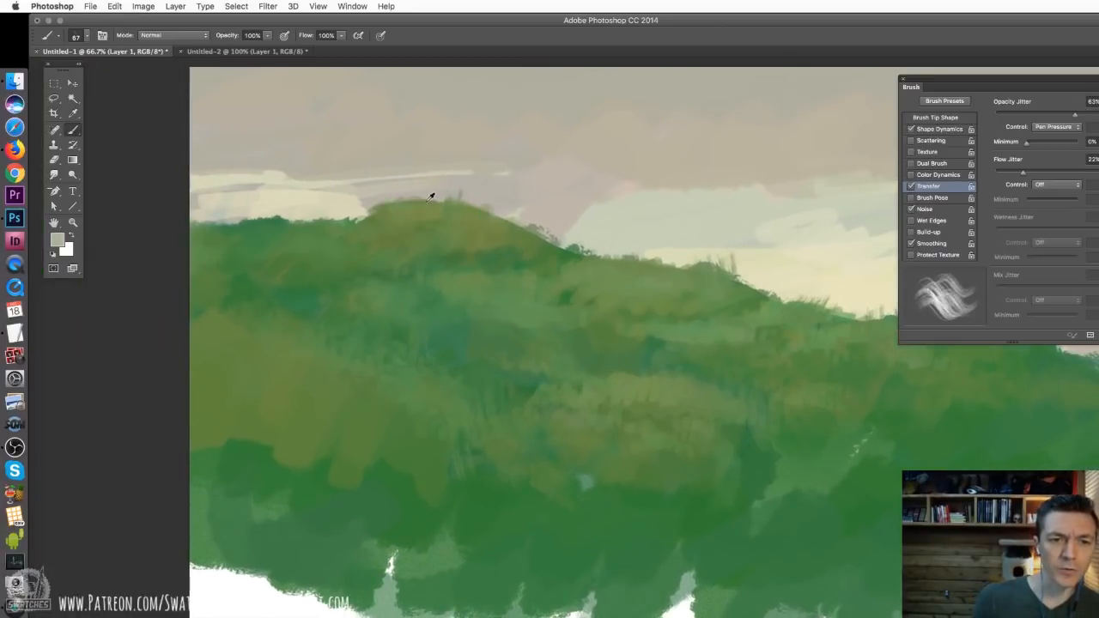
mouse_move(423, 199)
mouse_down()
mouse_move(384, 195)
mouse_move(383, 208)
mouse_move(372, 197)
mouse_move(366, 216)
mouse_move(357, 206)
mouse_move(399, 193)
mouse_move(358, 210)
mouse_move(339, 189)
mouse_move(310, 215)
mouse_move(287, 220)
mouse_move(287, 204)
mouse_move(350, 198)
mouse_move(230, 210)
mouse_up()
alt+click(309, 197)
alt+click(534, 214)
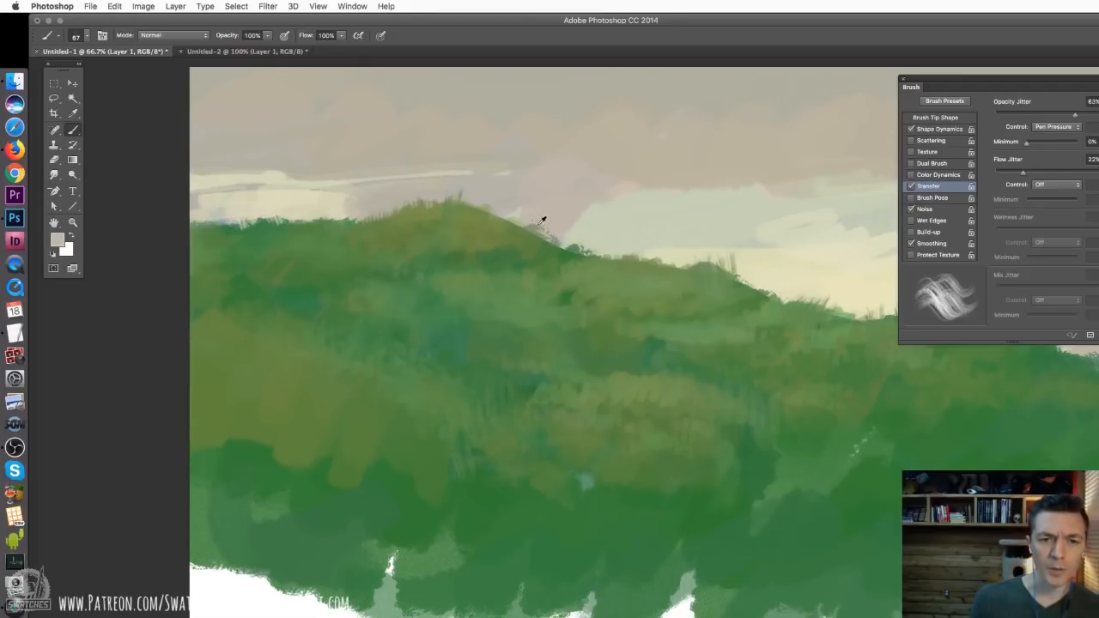
alt+click(538, 216)
mouse_move(526, 235)
mouse_down()
mouse_move(539, 210)
mouse_move(505, 221)
mouse_move(483, 204)
mouse_up()
alt+click(509, 171)
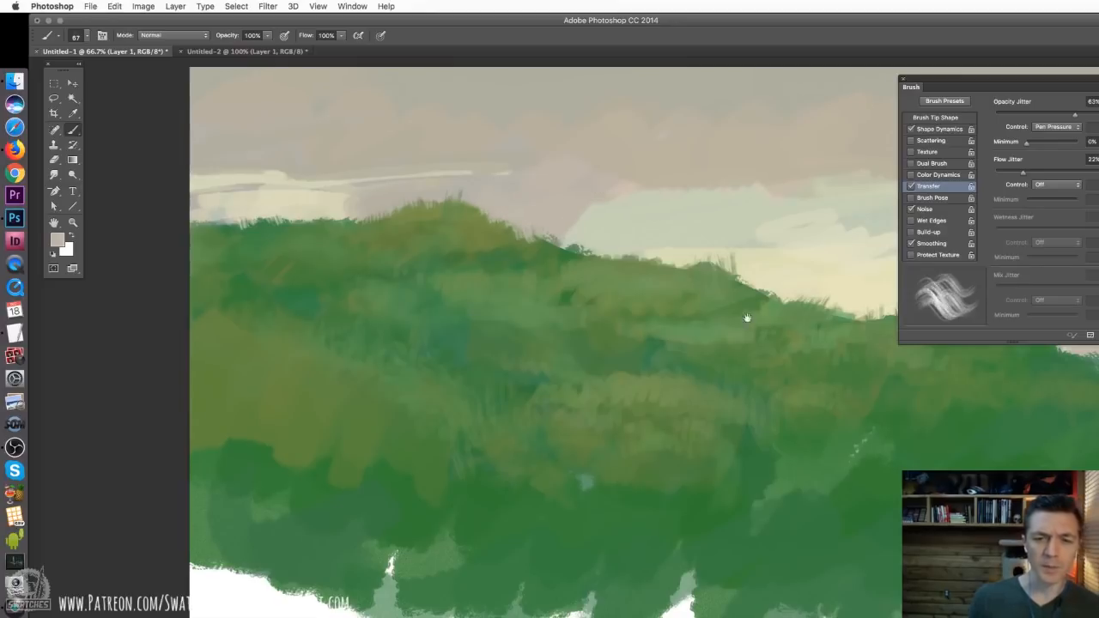
Sample the pale cream sky and trim the grass blades along the middle ridge's skyline with it
drag(748, 314, 479, 326)
alt+click(547, 237)
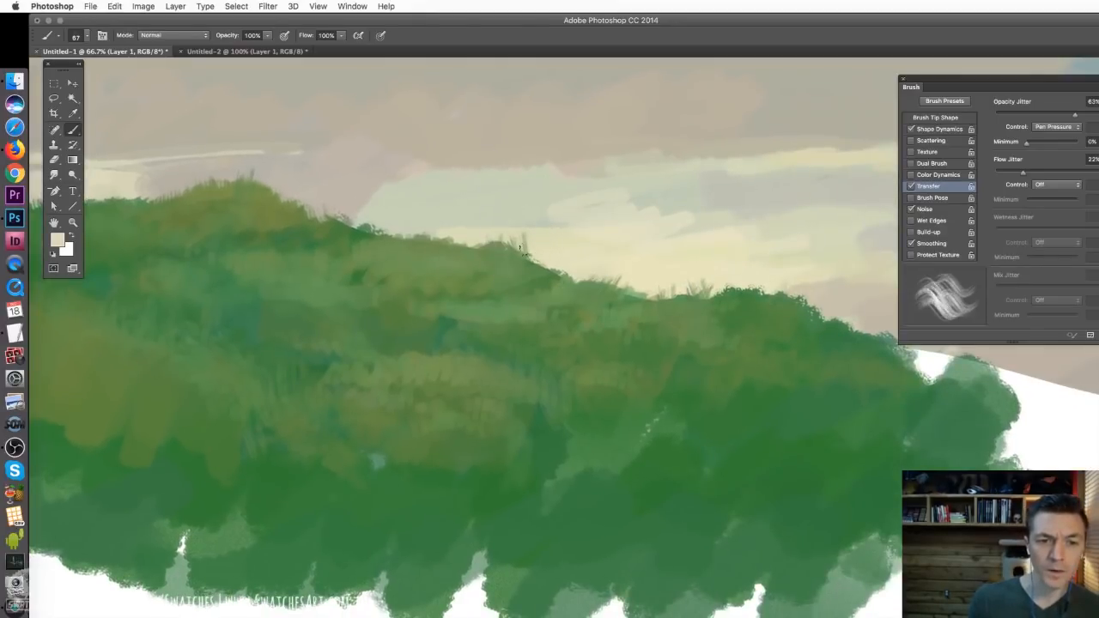
drag(525, 259, 523, 233)
drag(515, 263, 502, 235)
drag(498, 247, 479, 239)
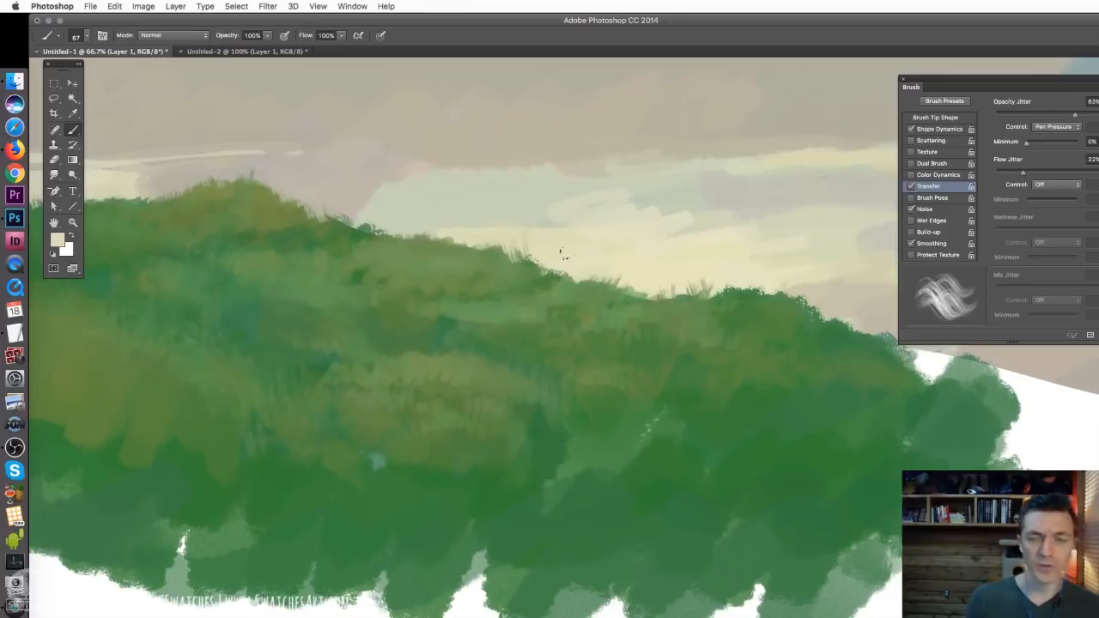
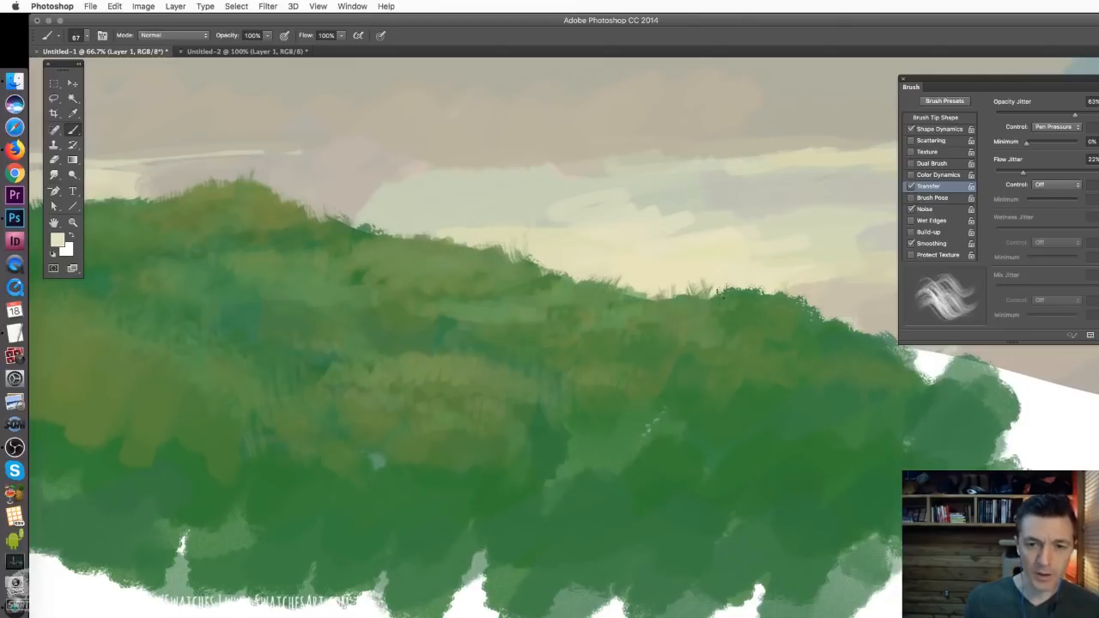
Choose the scattered foliage brush at 59 px and dab small olive leaf marks on the slope below the left hill
right_click(753, 290)
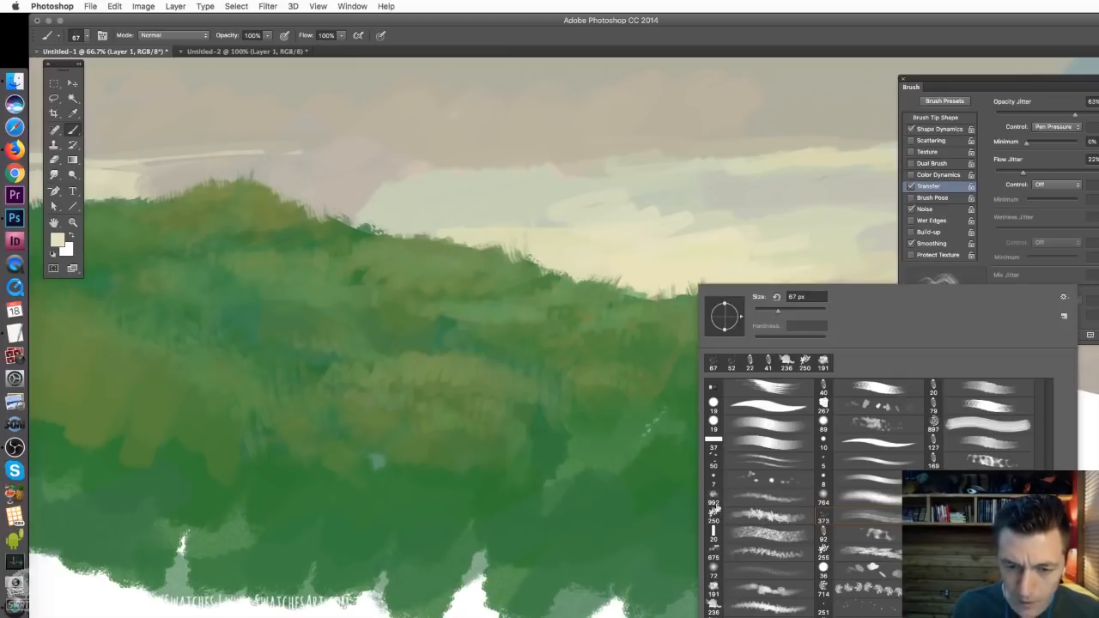
double_click(732, 456)
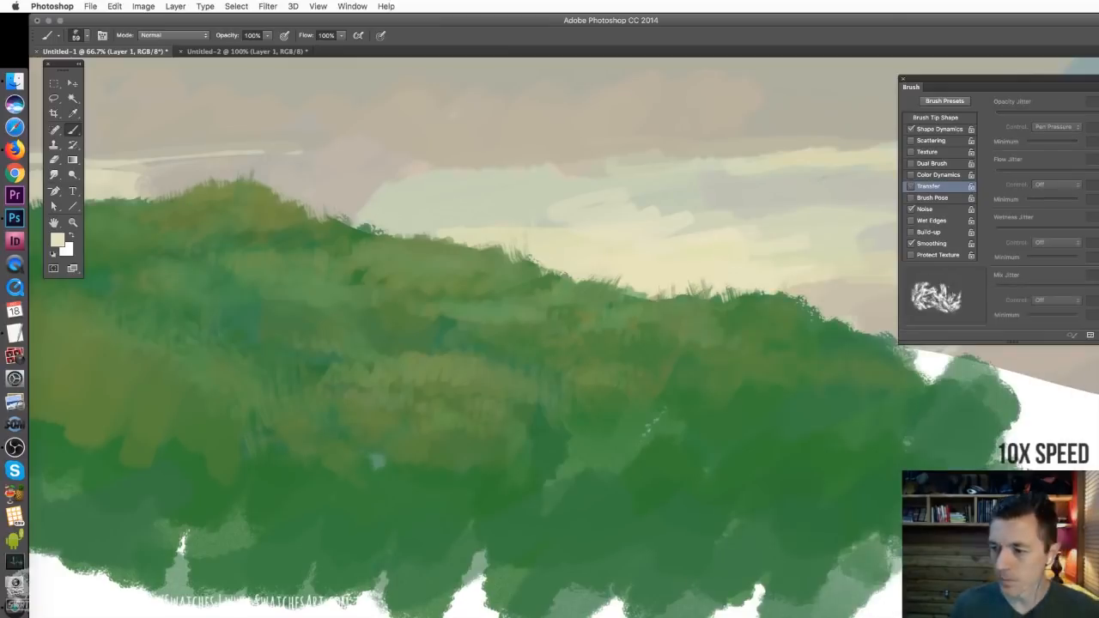
right_click(541, 362)
click(558, 515)
Dodge the hillside and sky beside the left hilltop with a 764 px soft brush in the Highlights range
key(super+minus)
key(o)
click(167, 35)
click(167, 45)
drag(387, 297, 476, 307)
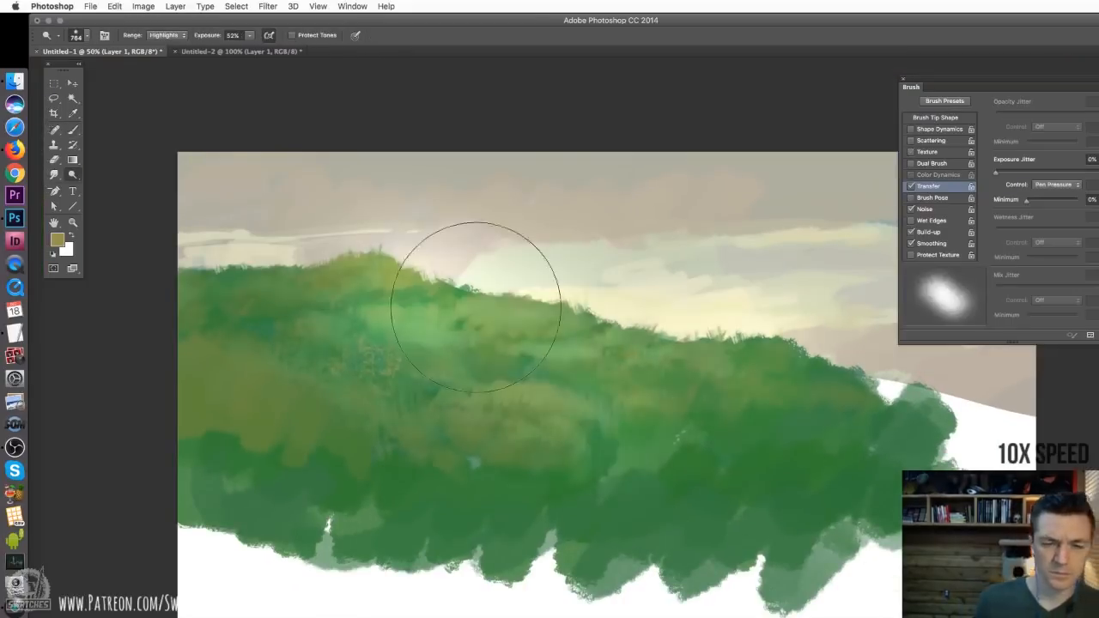
Return to the Brush tool and choose the textured bristle brush at 20 px
key(b)
right_click(541, 370)
double_click(831, 514)
alt+click(481, 370)
right_click(334, 350)
double_click(523, 506)
Sample the greyish sky colour and paint the first thin path strokes across the upper part of the left slope
alt+click(343, 206)
drag(256, 329, 343, 373)
alt+click(271, 334)
drag(187, 323, 223, 317)
drag(287, 302, 329, 300)
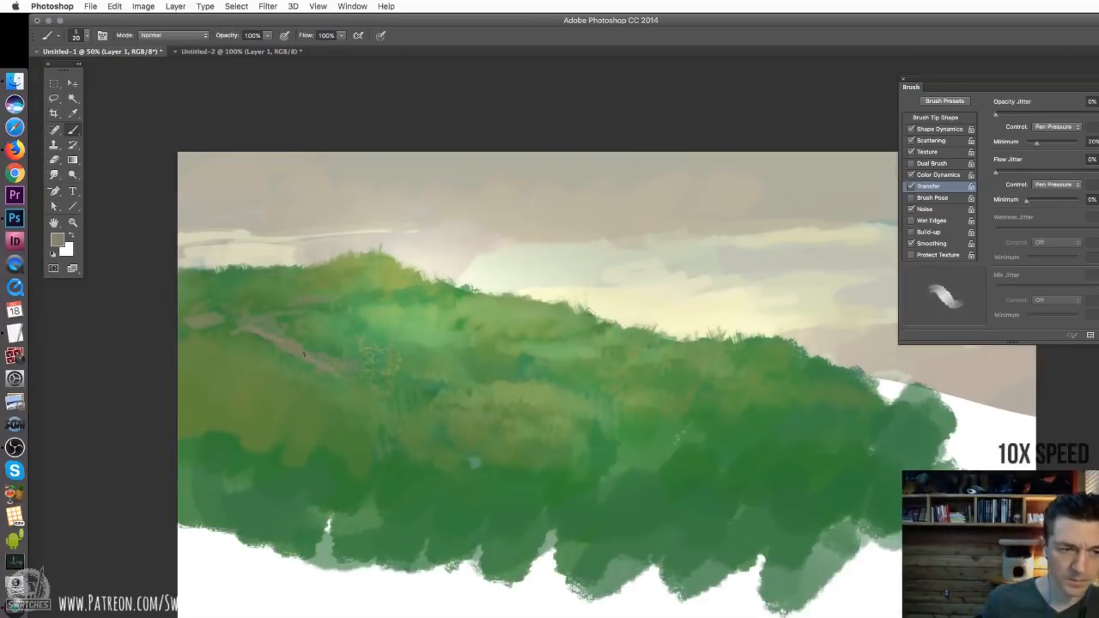
Enlarge the brush to 38 px and paint the brown path winding and widening down the slope to the foreground
key(bracketright)
key(bracketright)
mouse_move(345, 370)
mouse_down()
mouse_move(448, 404)
mouse_move(402, 439)
mouse_move(392, 471)
mouse_up()
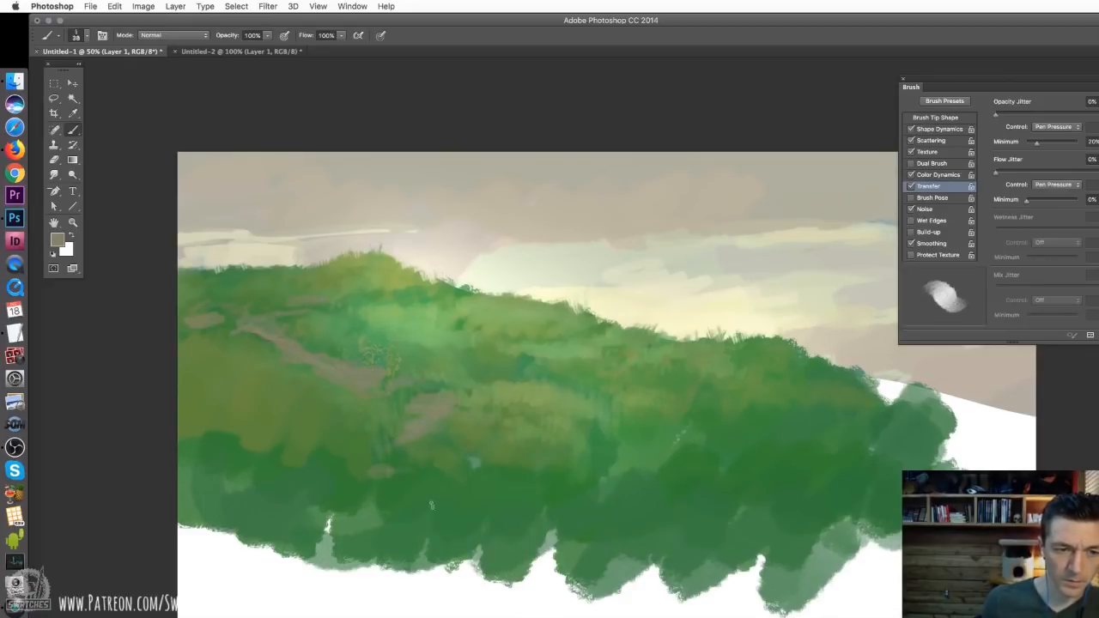
mouse_move(468, 533)
mouse_down()
mouse_move(380, 475)
mouse_move(393, 455)
mouse_move(385, 498)
mouse_move(443, 499)
mouse_move(471, 530)
mouse_move(530, 542)
mouse_up()
drag(450, 505, 496, 515)
drag(390, 482, 413, 497)
mouse_move(443, 525)
mouse_down()
mouse_move(622, 575)
mouse_move(470, 535)
mouse_move(452, 519)
mouse_move(466, 509)
mouse_move(386, 491)
mouse_move(400, 482)
mouse_move(377, 474)
mouse_move(382, 500)
mouse_move(517, 551)
mouse_move(465, 539)
mouse_move(386, 478)
mouse_up()
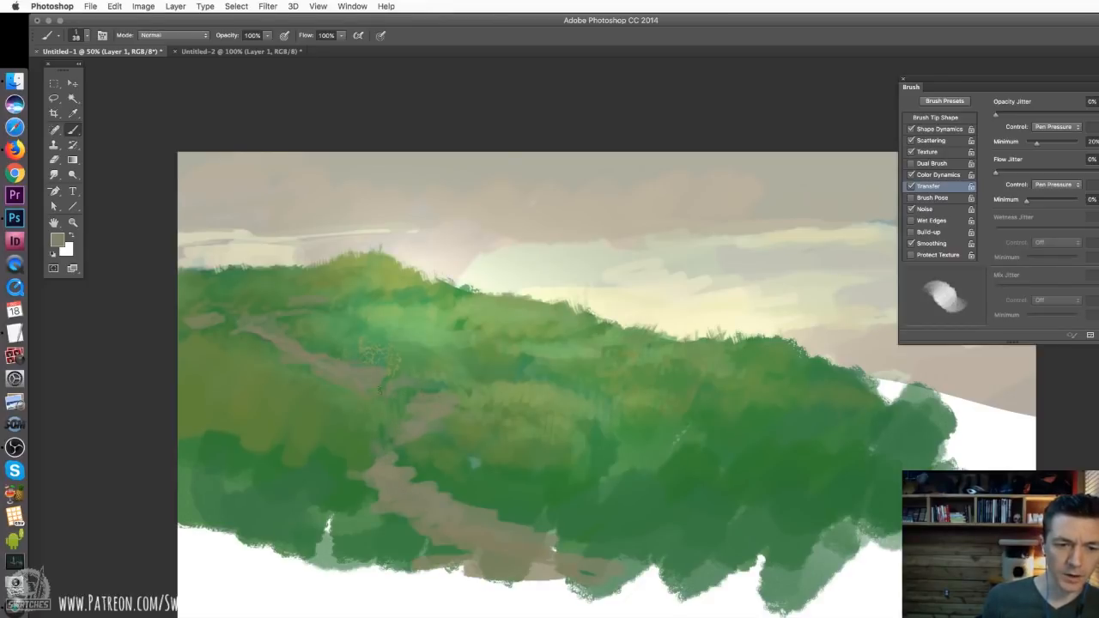
Set the brush to 12 px, sample the beige sky, and paint thin distant path strokes below the left hilltop
right_click(314, 352)
drag(393, 382, 383, 384)
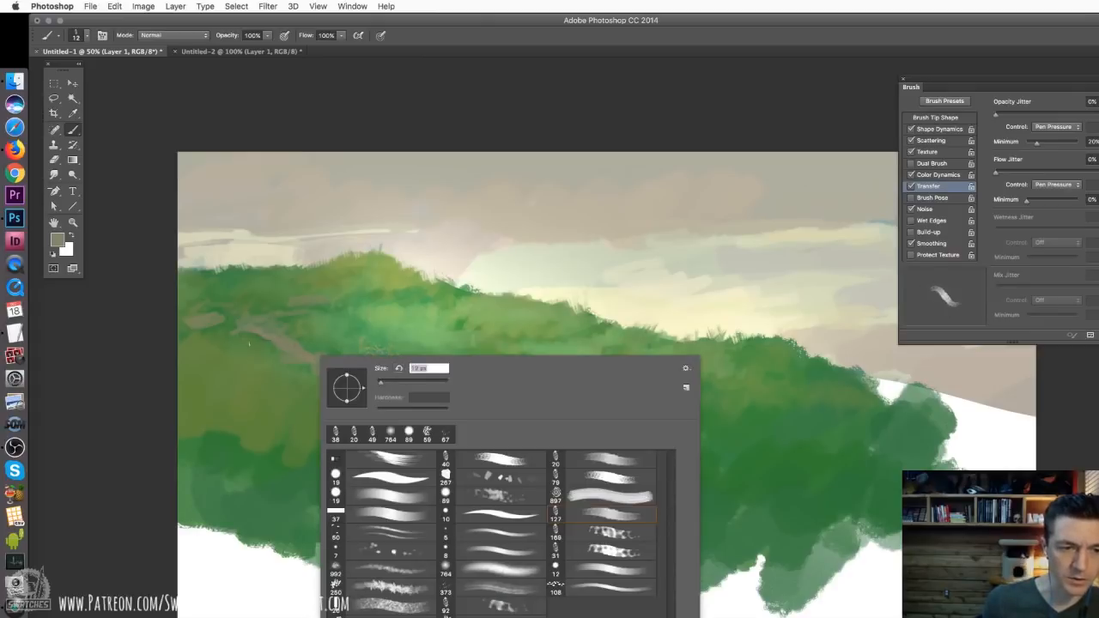
key(Return)
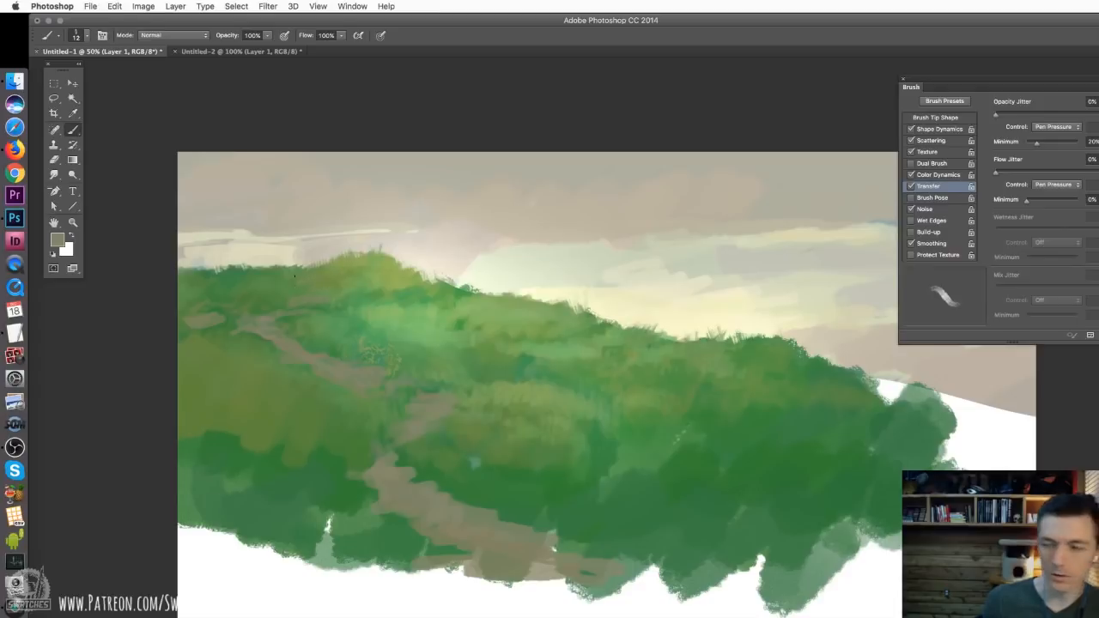
alt+click(343, 206)
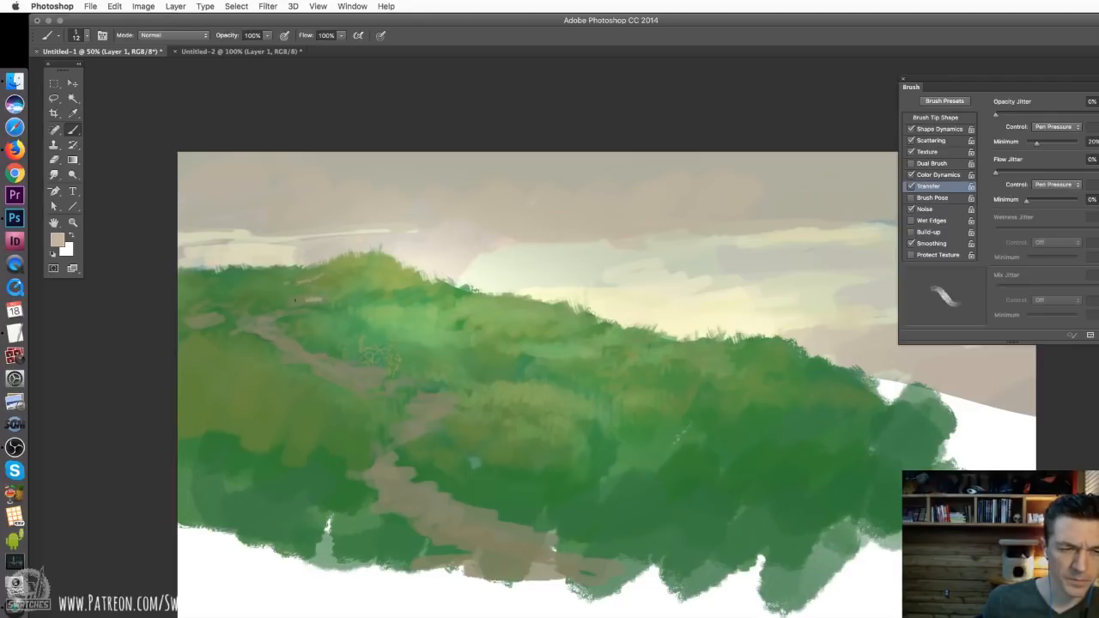
Set the brush to 17 px and thicken the light upper path segment leading towards the bend
right_click(314, 300)
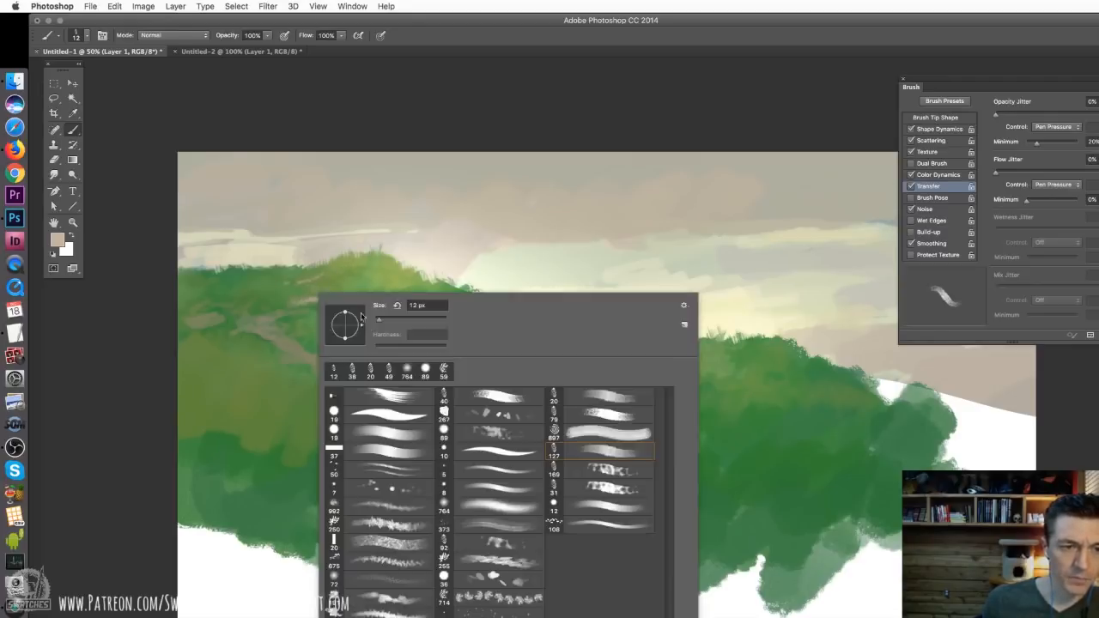
drag(373, 320, 381, 320)
drag(321, 298, 295, 304)
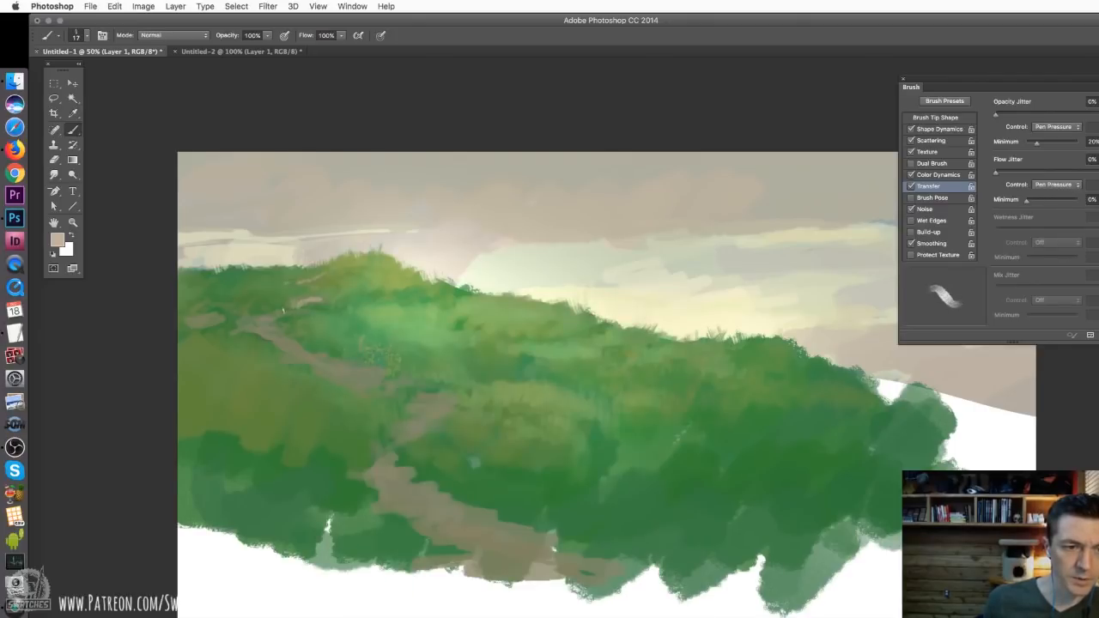
Sample a paler sky colour and paint highlights on the path's upper bend and the stretch below it
key(super+equal)
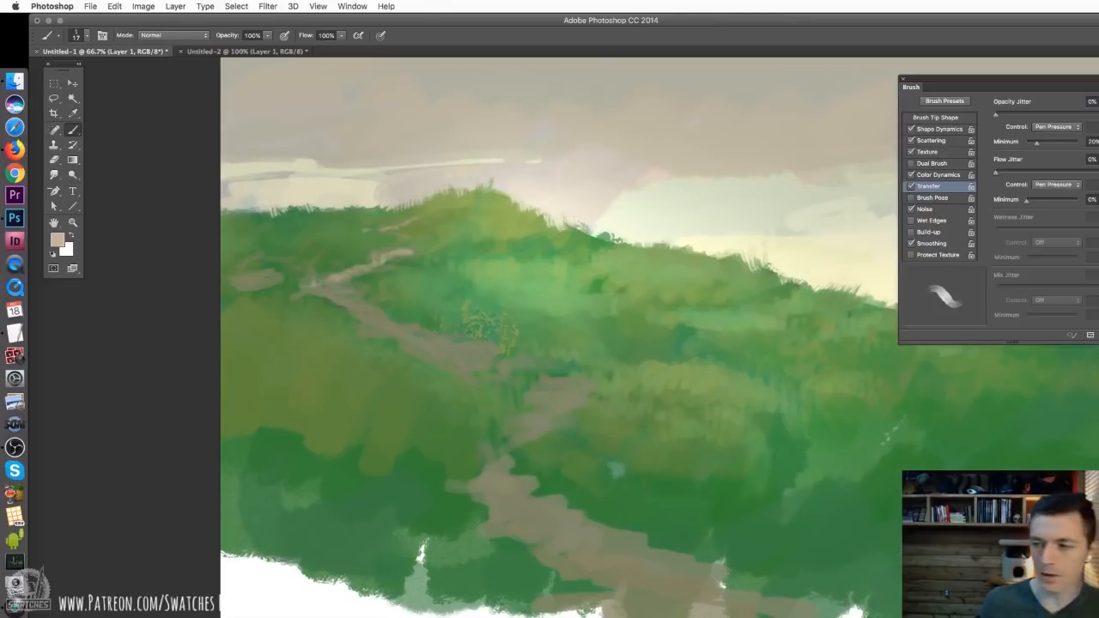
alt+click(344, 300)
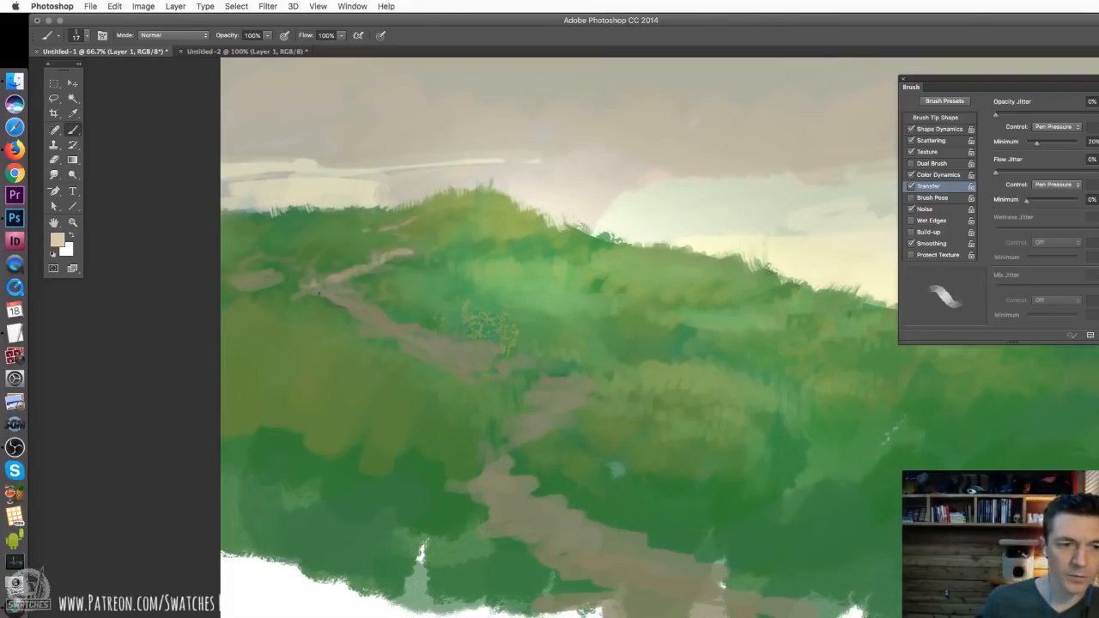
drag(304, 288, 323, 291)
alt+click(325, 287)
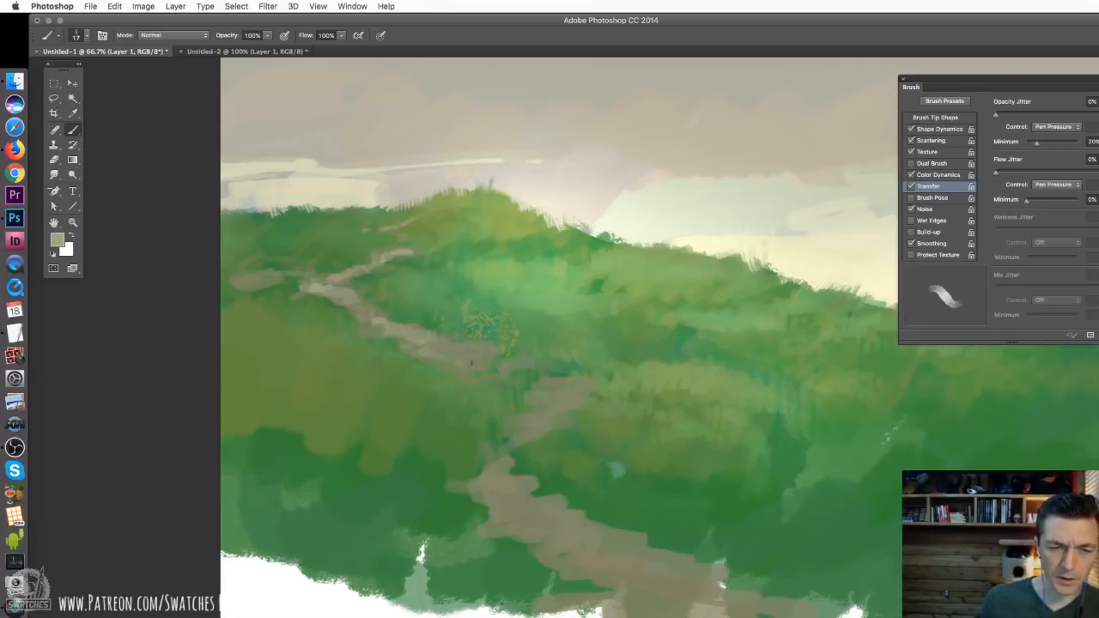
Lighten the middle stretch and second bend of the path with the brush at 36 px, then 35 px
right_click(498, 364)
text(36)
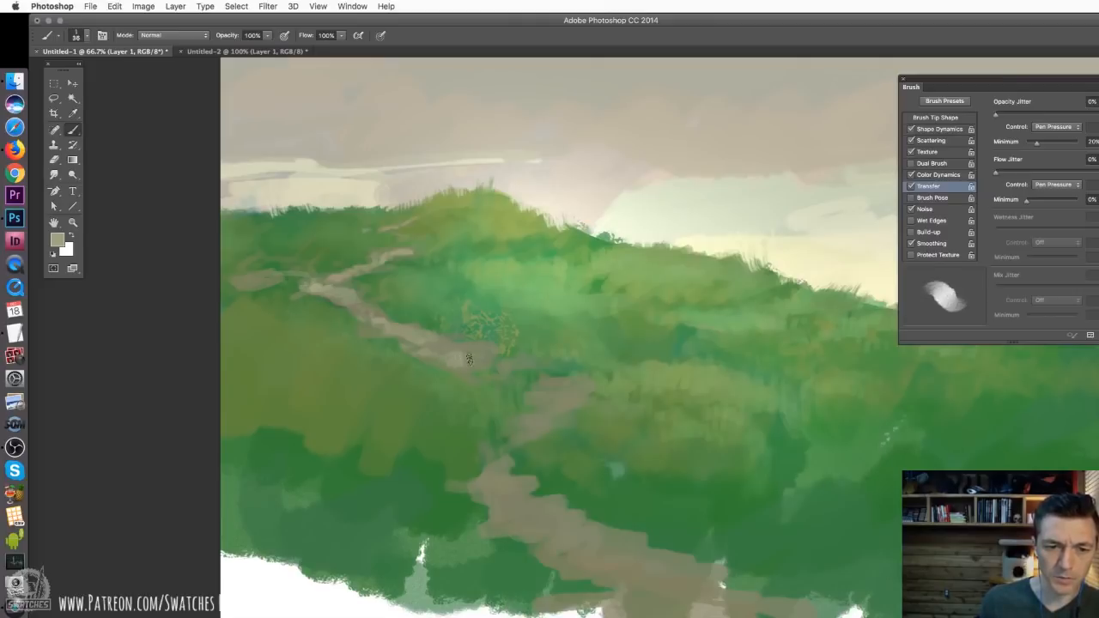
key(Return)
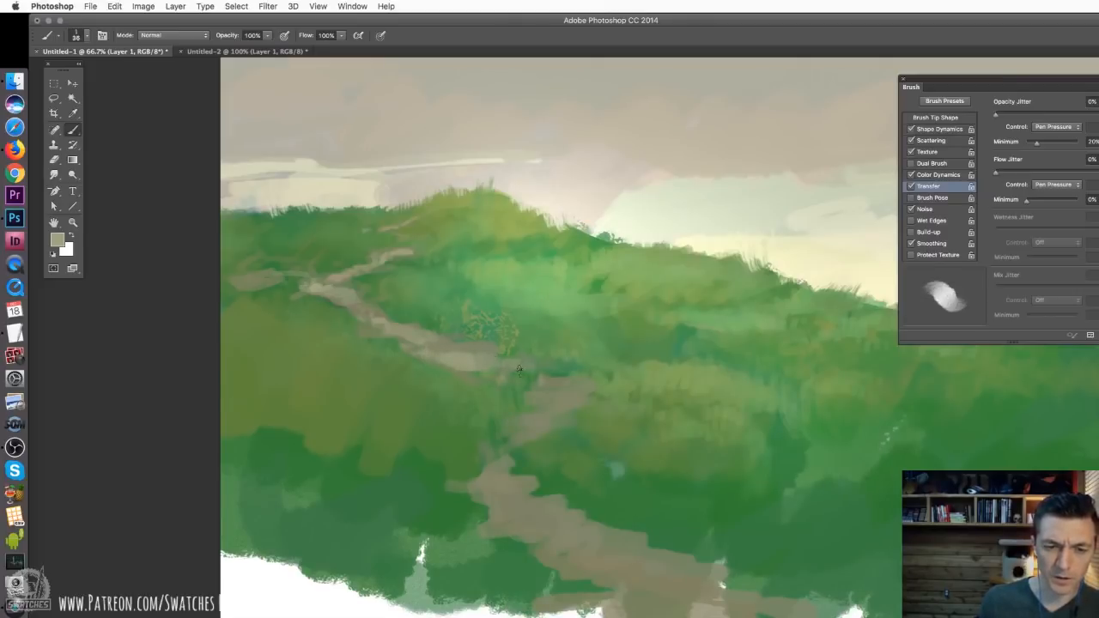
mouse_move(564, 381)
mouse_down()
mouse_move(584, 386)
mouse_move(535, 424)
mouse_up()
right_click(574, 417)
drag(638, 427, 636, 427)
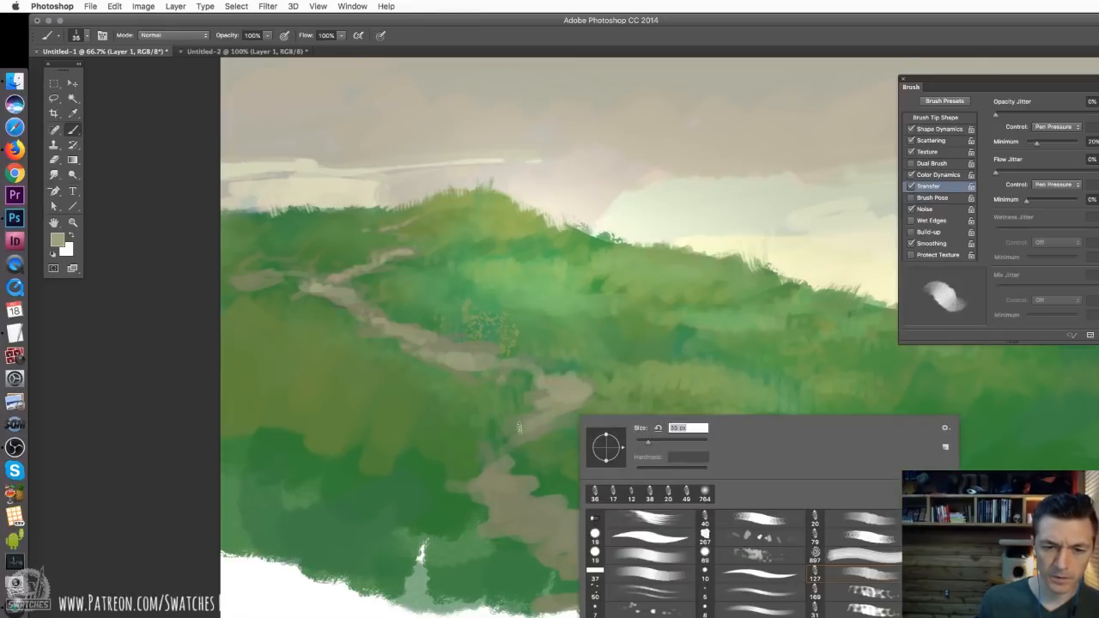
click(531, 425)
key(super+minus)
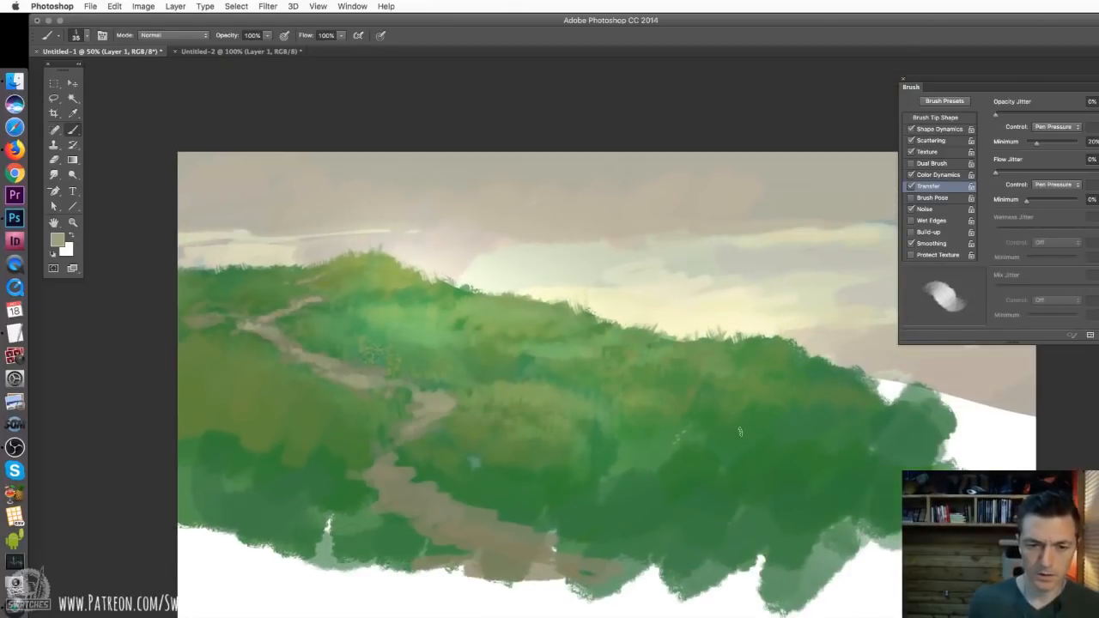
Switch to the Burn tool with a 764 px soft brush and merge Layer 1 down
key(o)
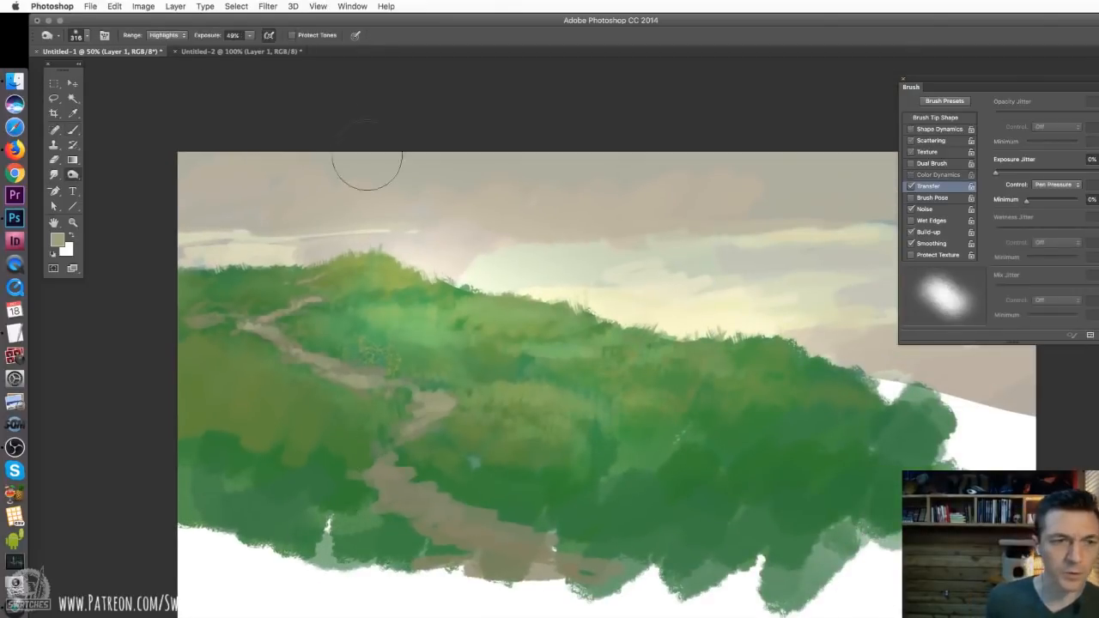
right_click(572, 505)
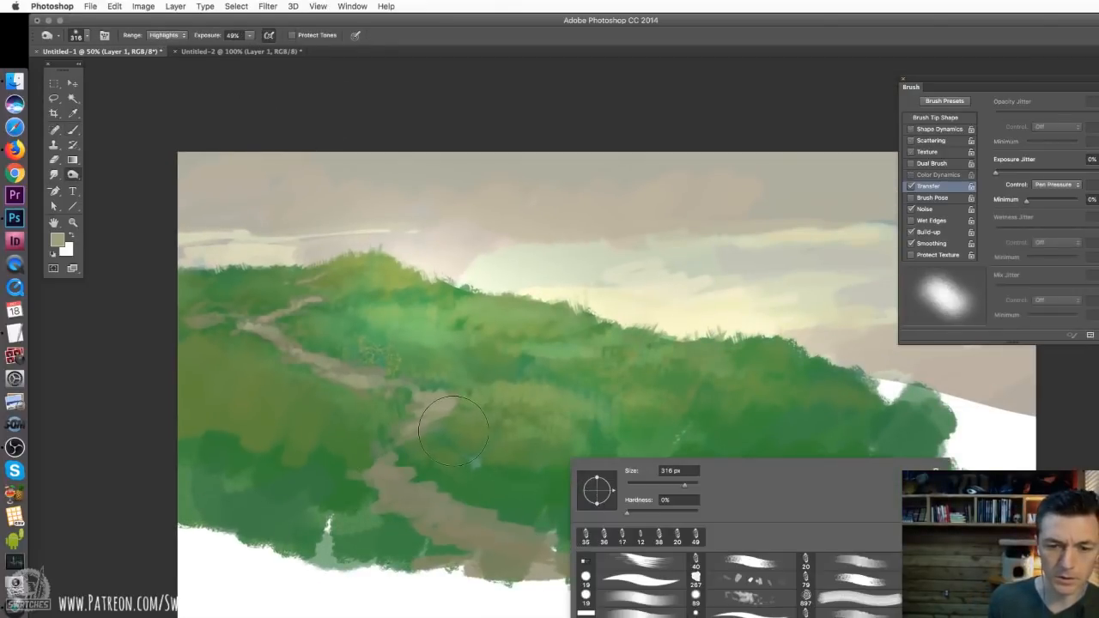
drag(649, 470, 691, 470)
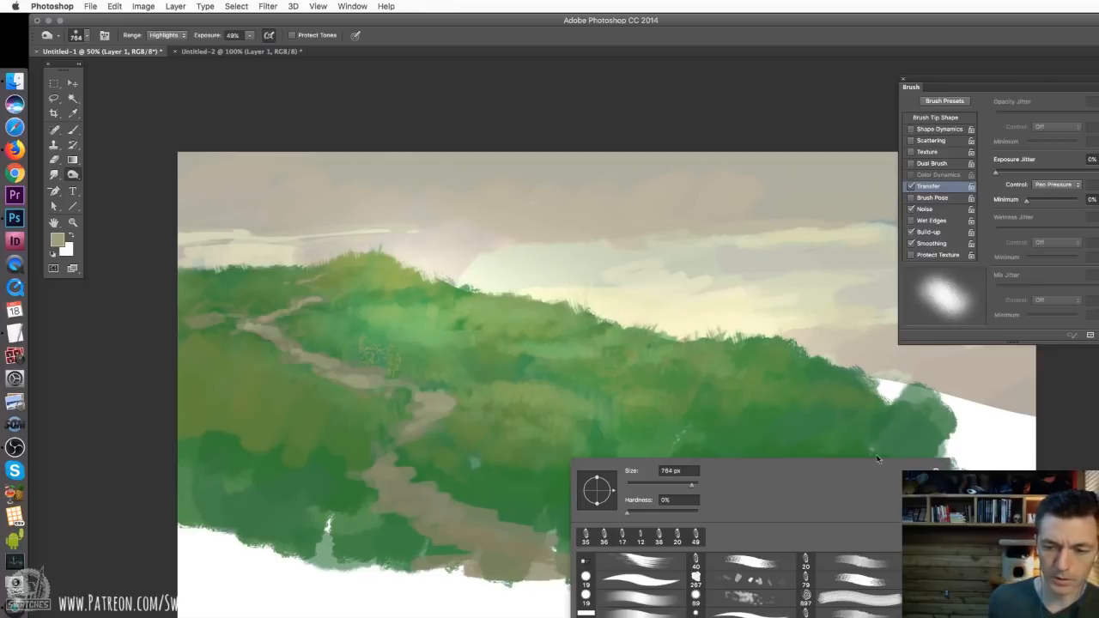
click(485, 124)
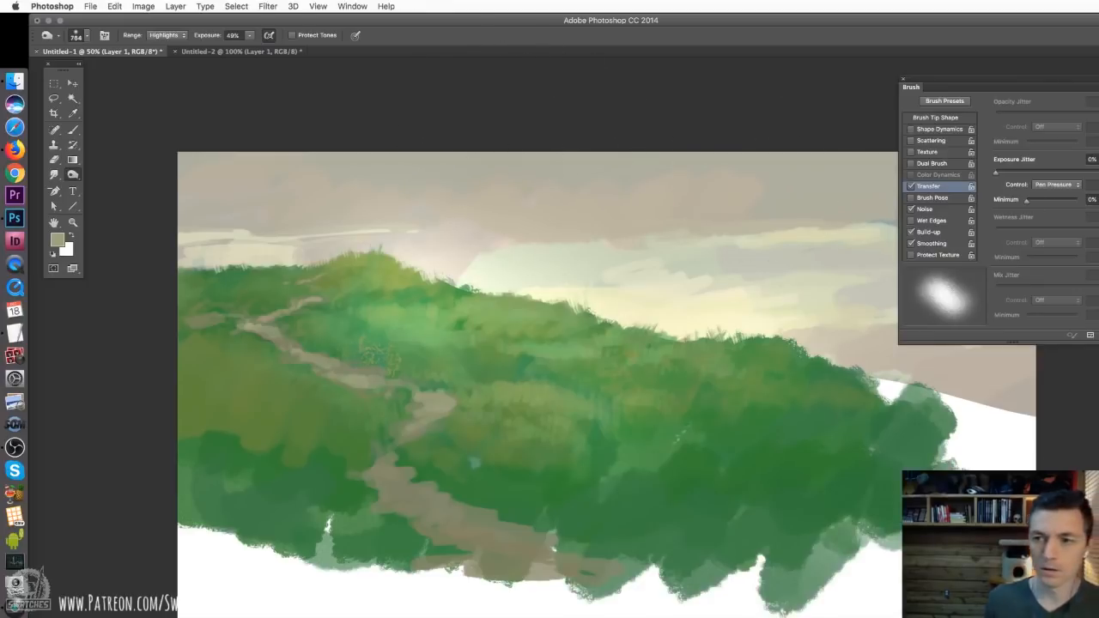
key(super+e)
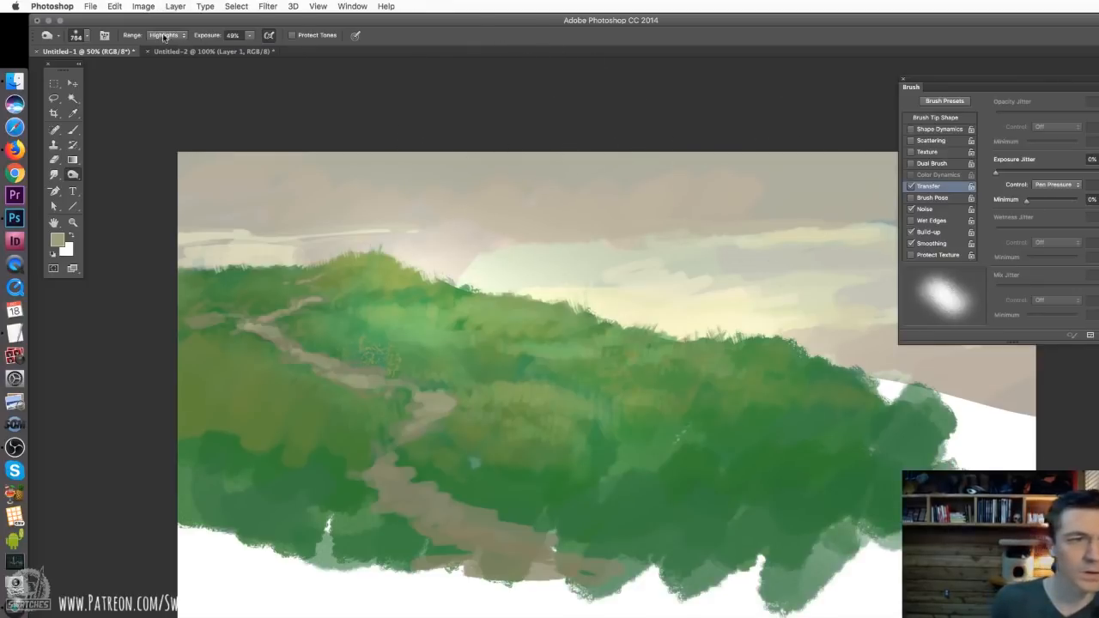
Set the burn range to Midtones and darken the lower foreground and right slope with broad strokes
click(166, 35)
click(165, 27)
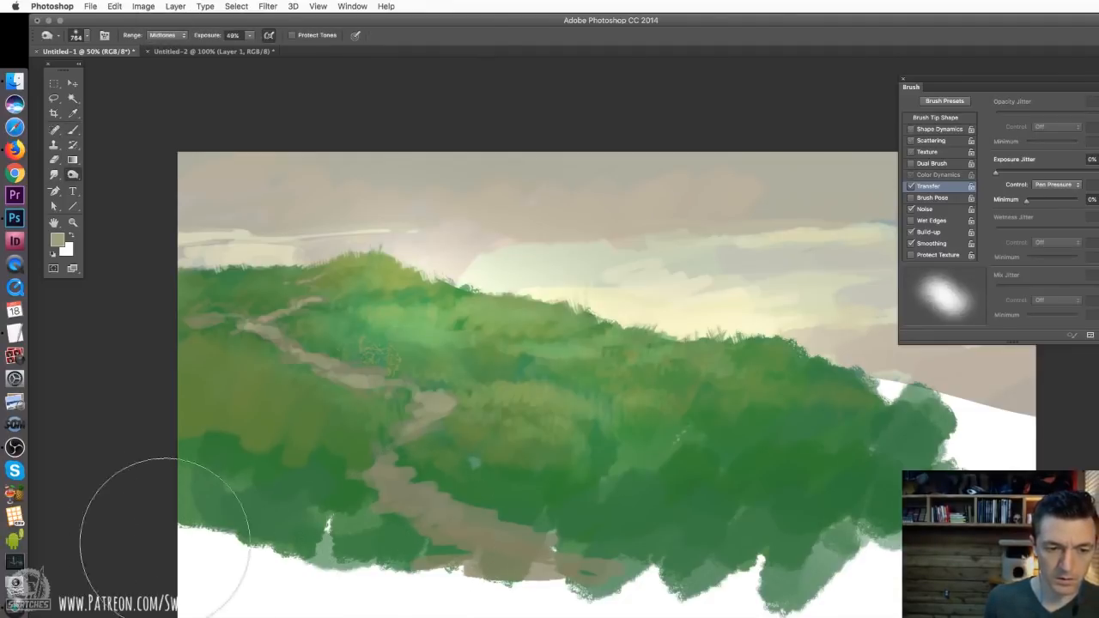
mouse_move(164, 543)
mouse_down()
mouse_move(532, 515)
mouse_move(552, 503)
mouse_move(810, 520)
mouse_move(736, 492)
mouse_move(94, 392)
mouse_move(726, 437)
mouse_up()
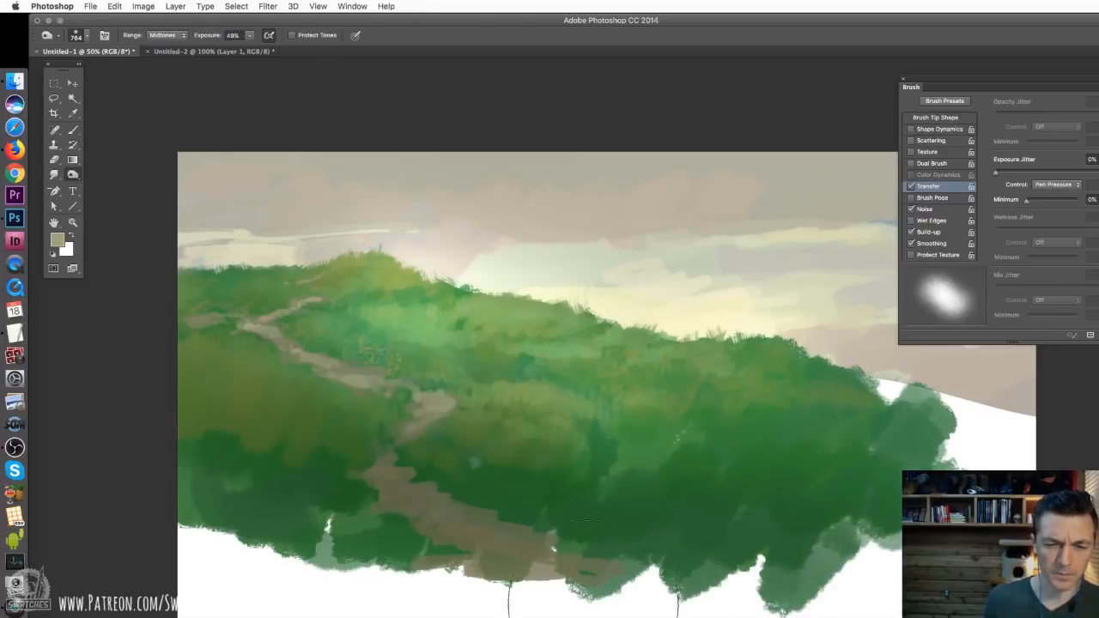
mouse_move(593, 605)
mouse_down()
mouse_move(724, 490)
mouse_move(314, 392)
mouse_move(318, 441)
mouse_move(741, 430)
mouse_move(954, 490)
mouse_move(498, 361)
mouse_up()
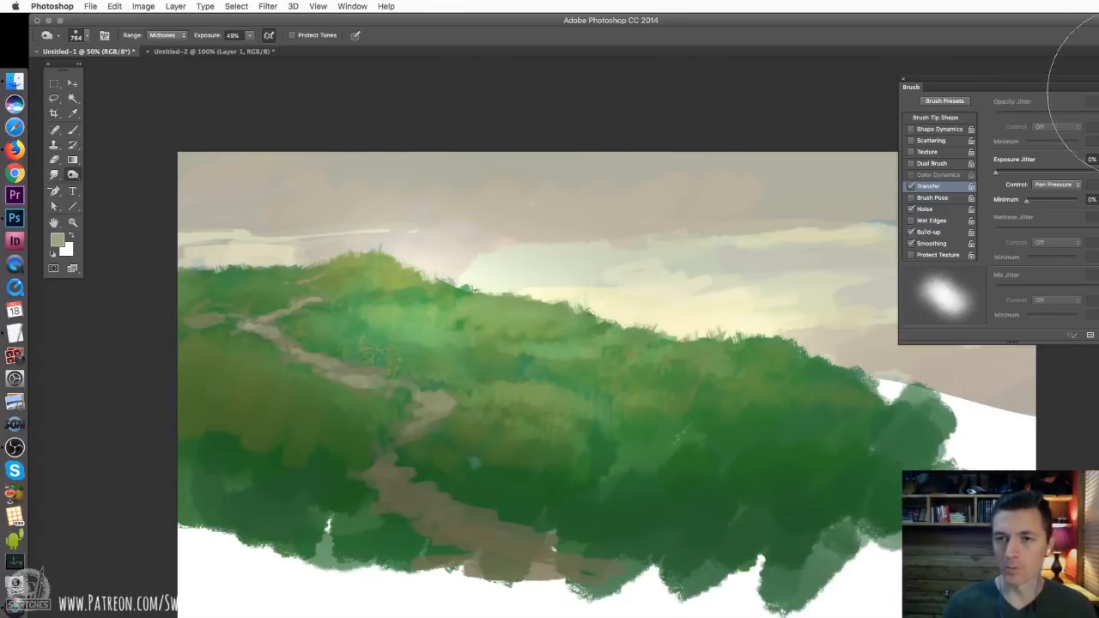
Collapse and close the brush settings to uncover the canvas, and reposition the painting
click(1096, 79)
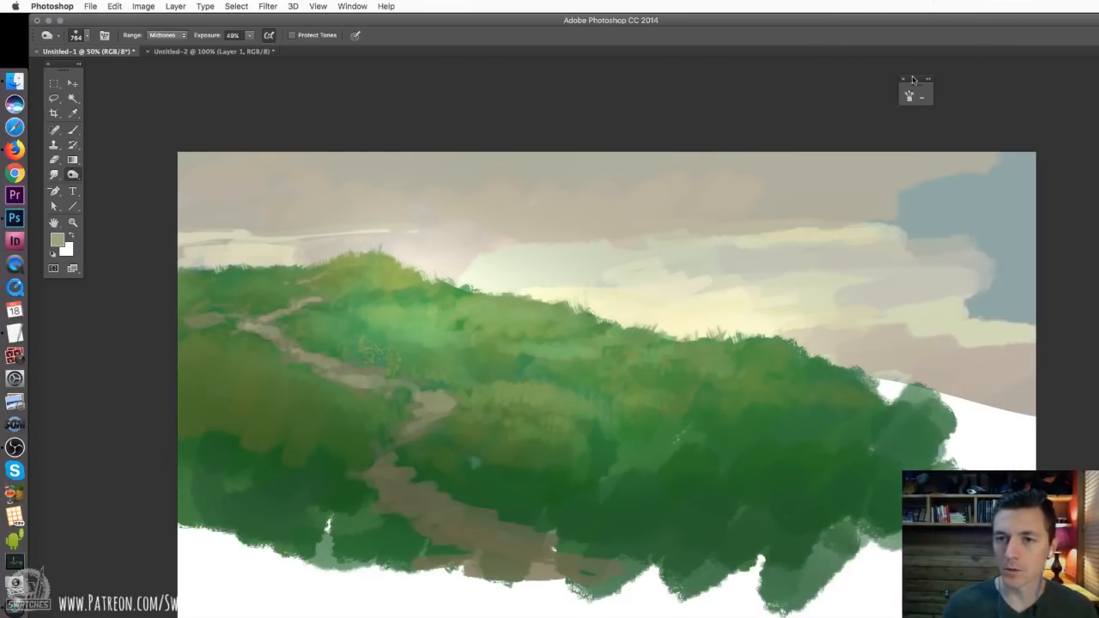
click(904, 78)
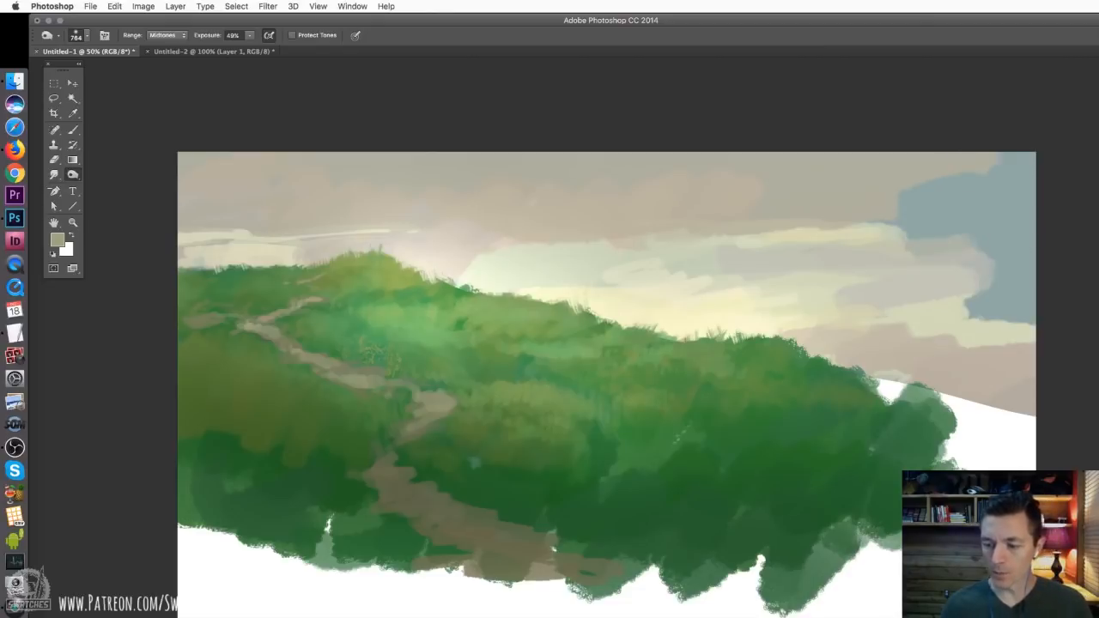
mouse_move(1098, 617)
mouse_down()
mouse_move(1088, 597)
mouse_move(1097, 617)
mouse_move(1098, 597)
mouse_move(1098, 617)
mouse_up()
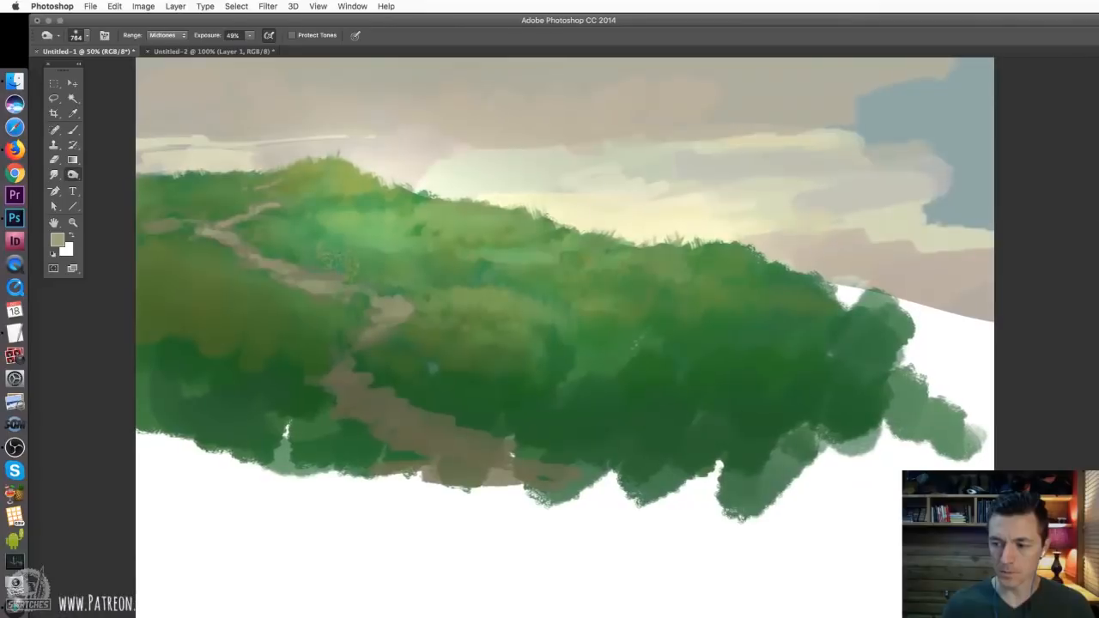
Choose the textured 127 px bristle brush for the Burn tool and reduce its size to 25 px
right_click(579, 369)
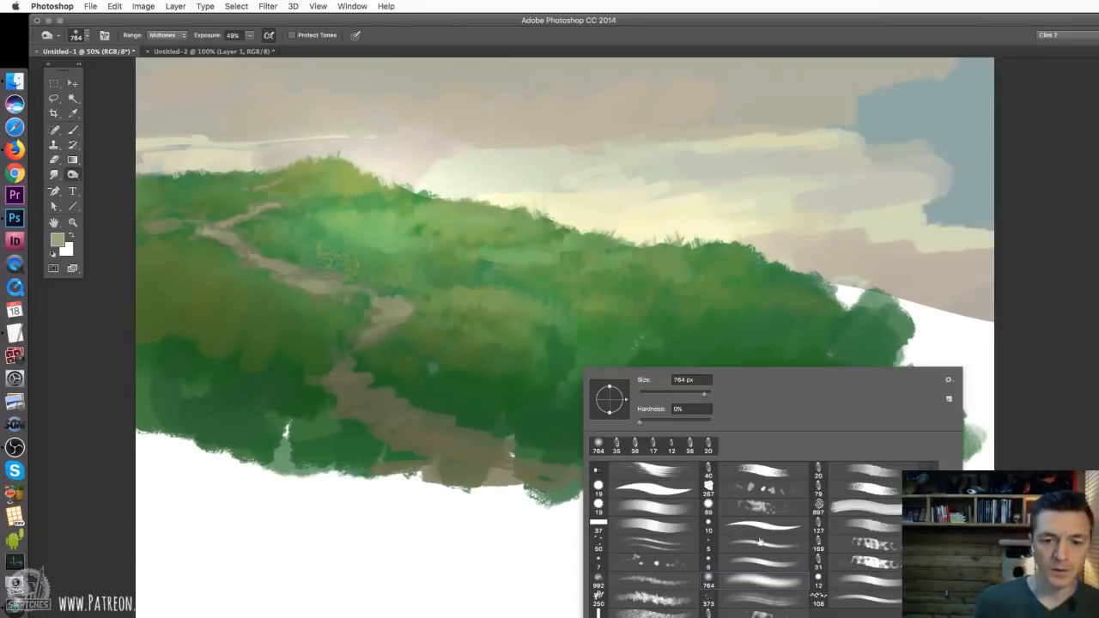
click(855, 527)
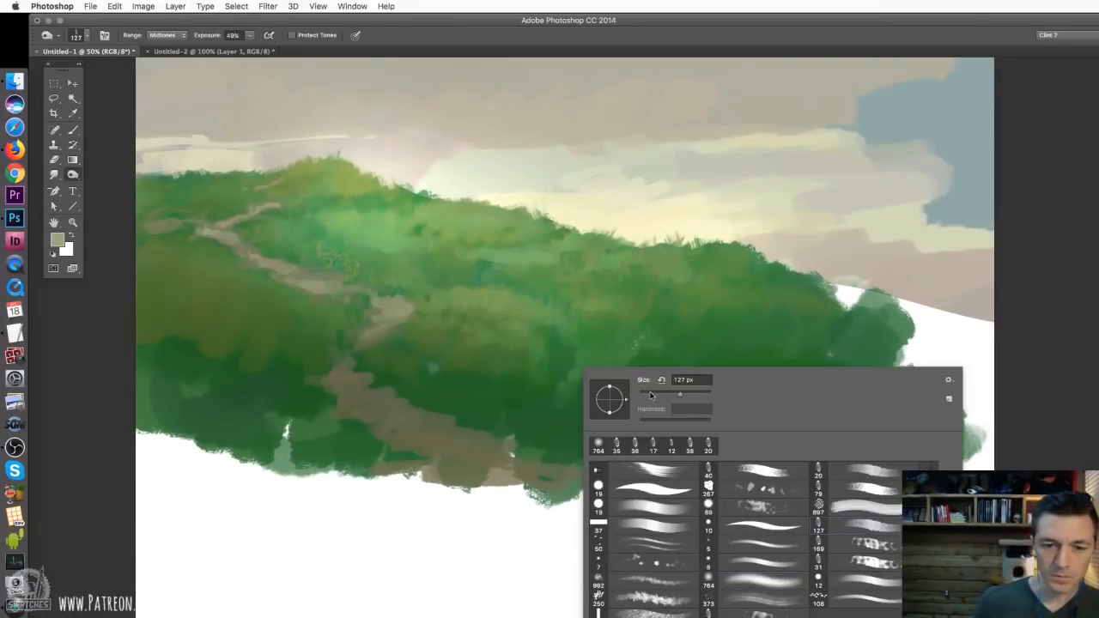
click(650, 394)
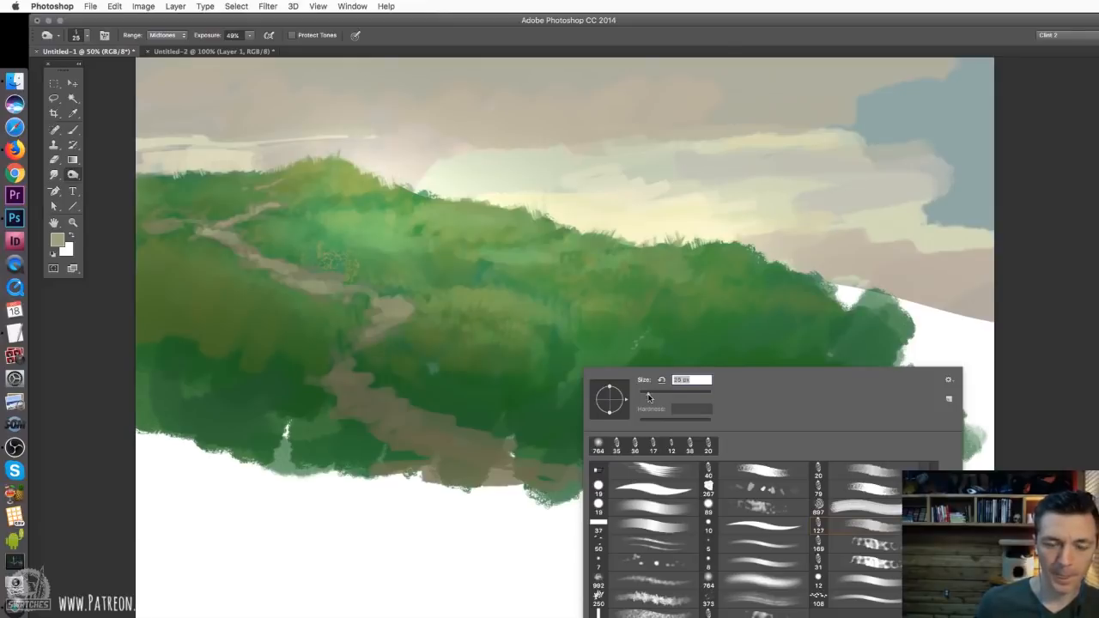
key(Return)
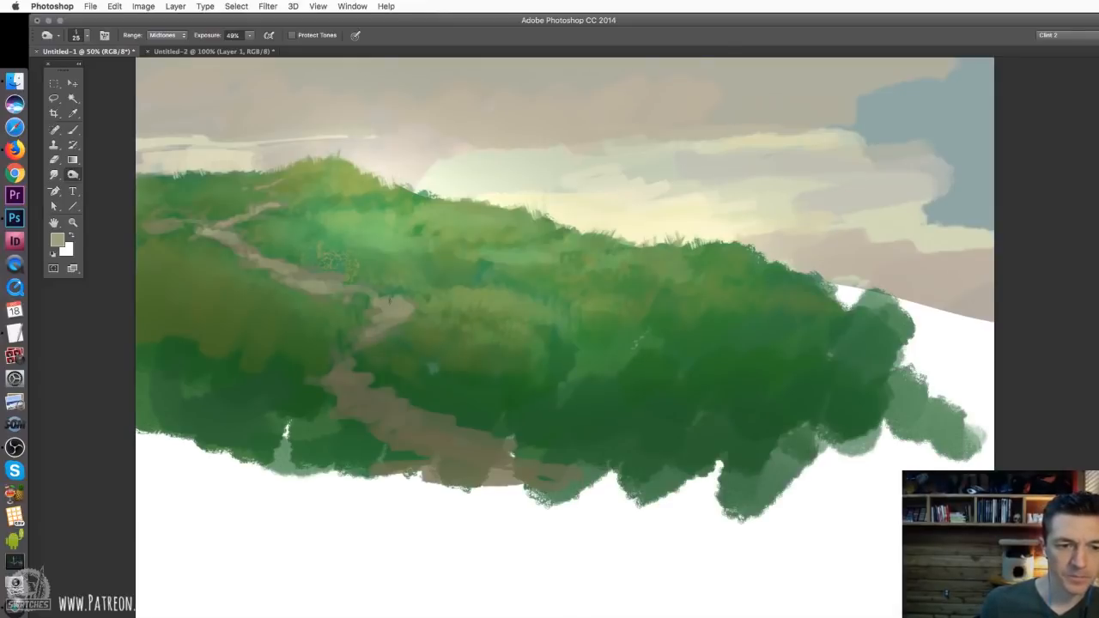
Switch to the Brush tool, reduce it to 25 px and paint blue-grey strokes along the lower path
click(72, 128)
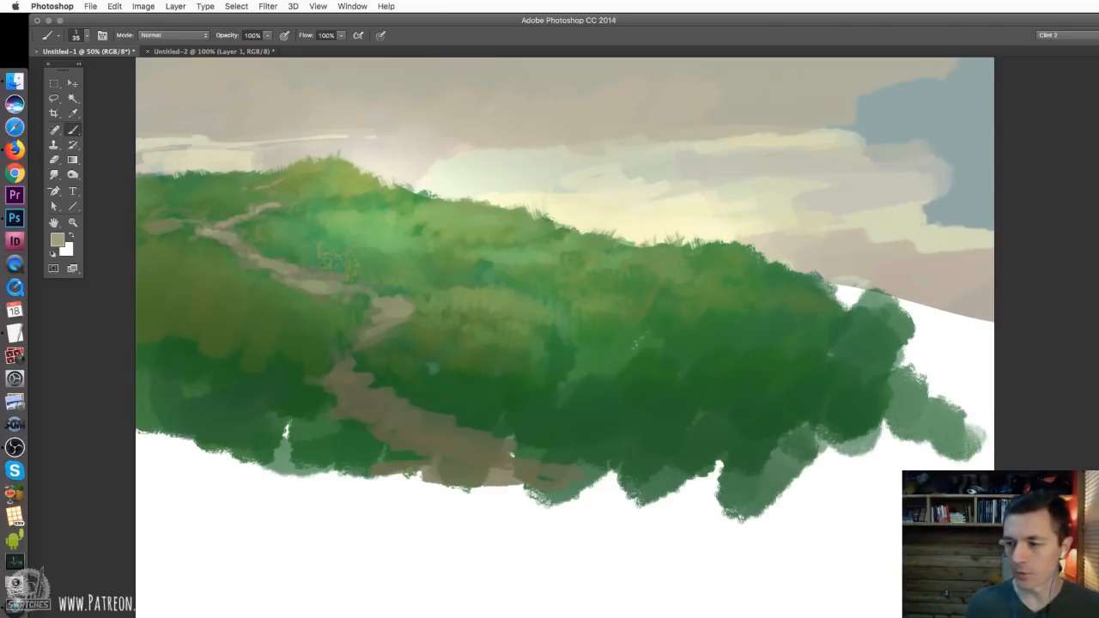
click(1098, 112)
mouse_move(425, 435)
mouse_down()
mouse_move(406, 441)
mouse_move(461, 442)
mouse_up()
right_click(442, 433)
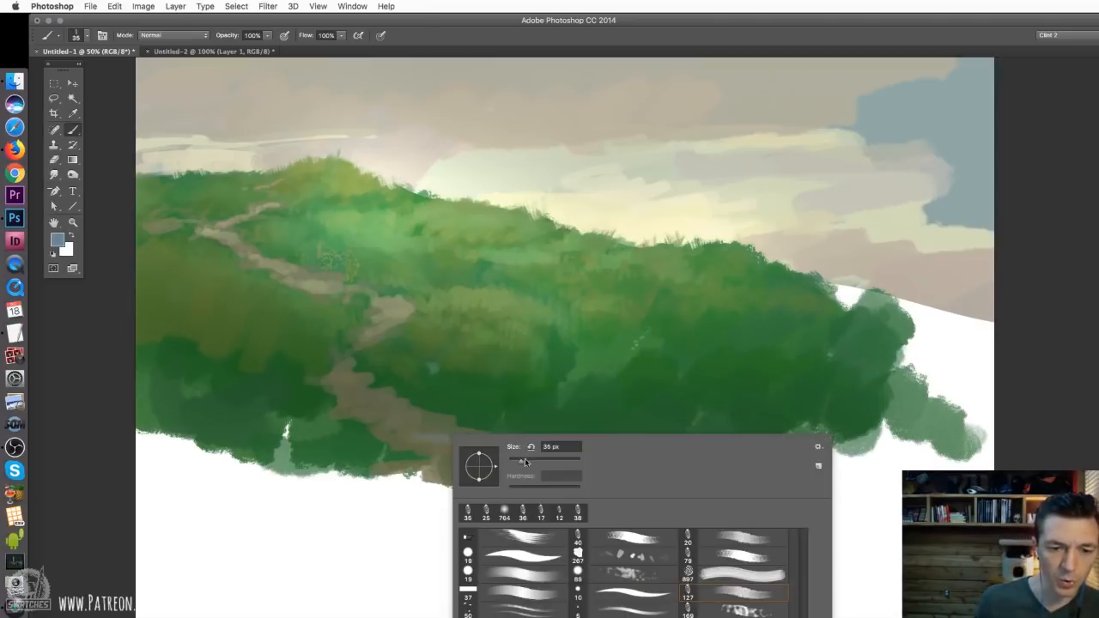
drag(528, 462, 513, 462)
click(390, 434)
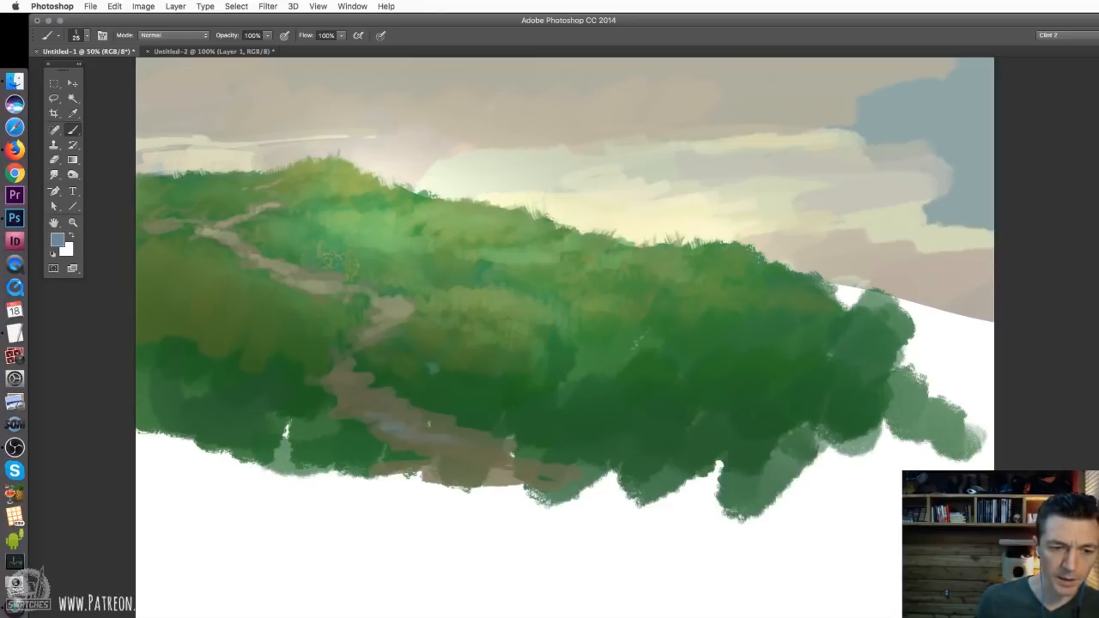
alt+click(392, 422)
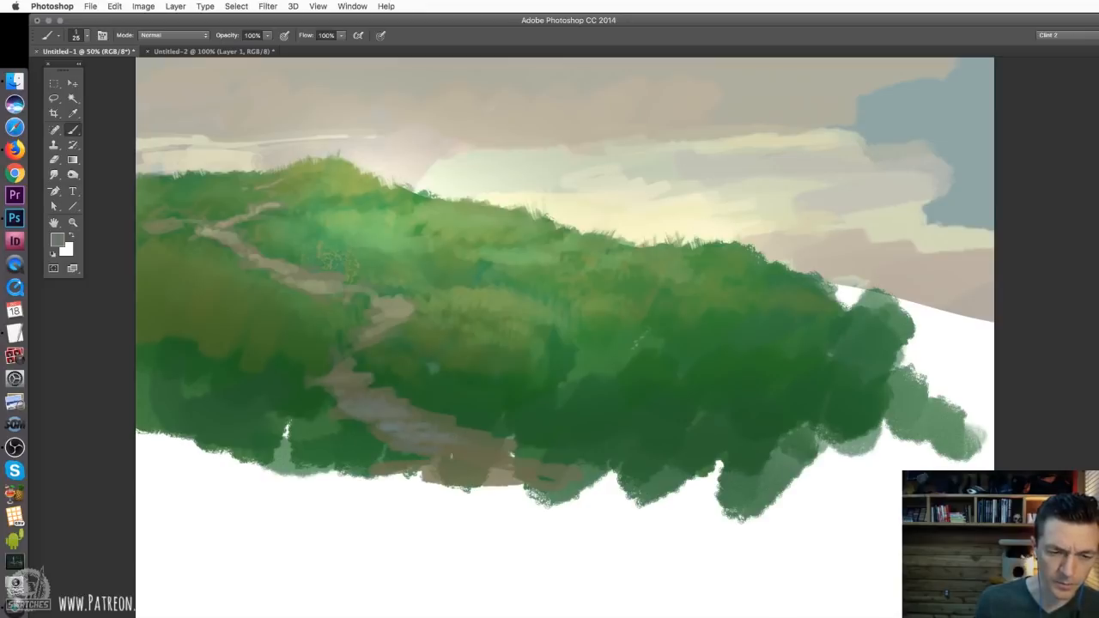
Cover the lower end of the path and its narrow bend with neutral grey strokes
mouse_move(497, 468)
mouse_down()
mouse_move(451, 449)
mouse_move(482, 435)
mouse_move(497, 452)
mouse_move(471, 473)
mouse_move(442, 484)
mouse_up()
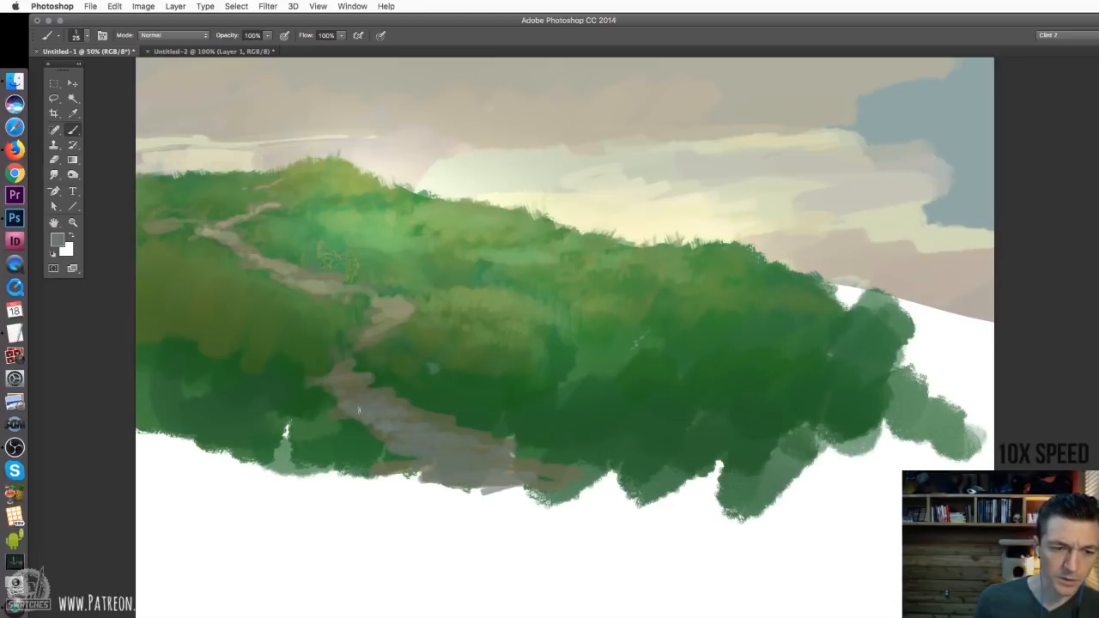
drag(338, 396, 308, 373)
drag(380, 434, 394, 444)
alt+click(341, 306)
Choose a dark blue-green colour and paint shadow strokes into the foreground grass on both sides of the path
click(58, 239)
click(958, 109)
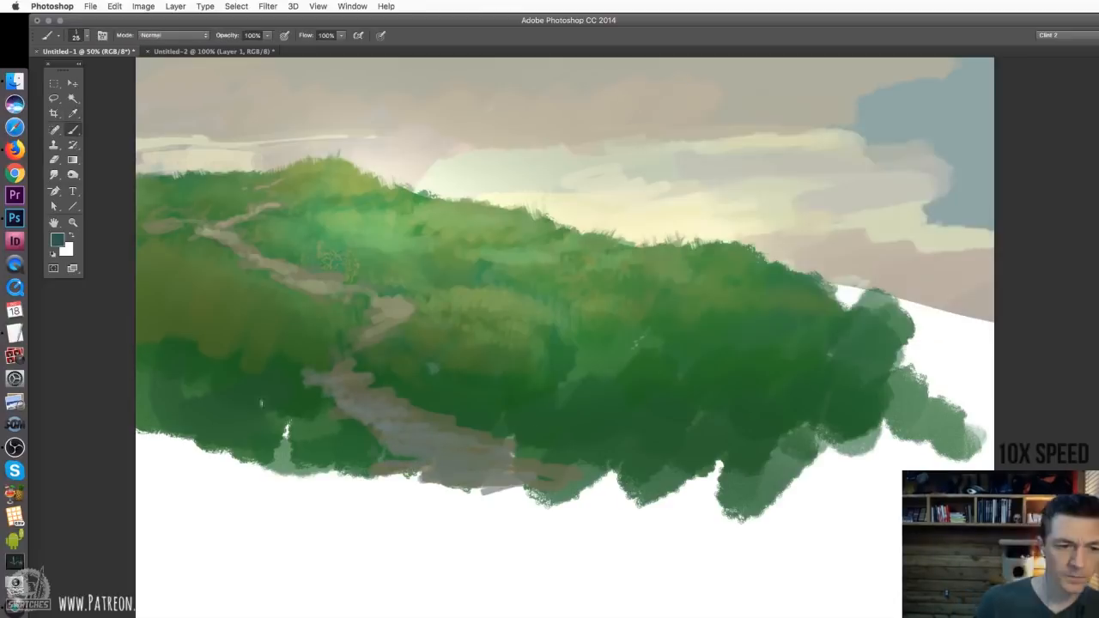
click(58, 239)
click(957, 109)
right_click(299, 364)
double_click(589, 506)
drag(289, 420, 339, 442)
drag(172, 412, 258, 434)
drag(673, 417, 642, 464)
drag(564, 366, 558, 381)
Set the bristle brush to 33 px and dab dark patches into the mid-hill grass
right_click(581, 340)
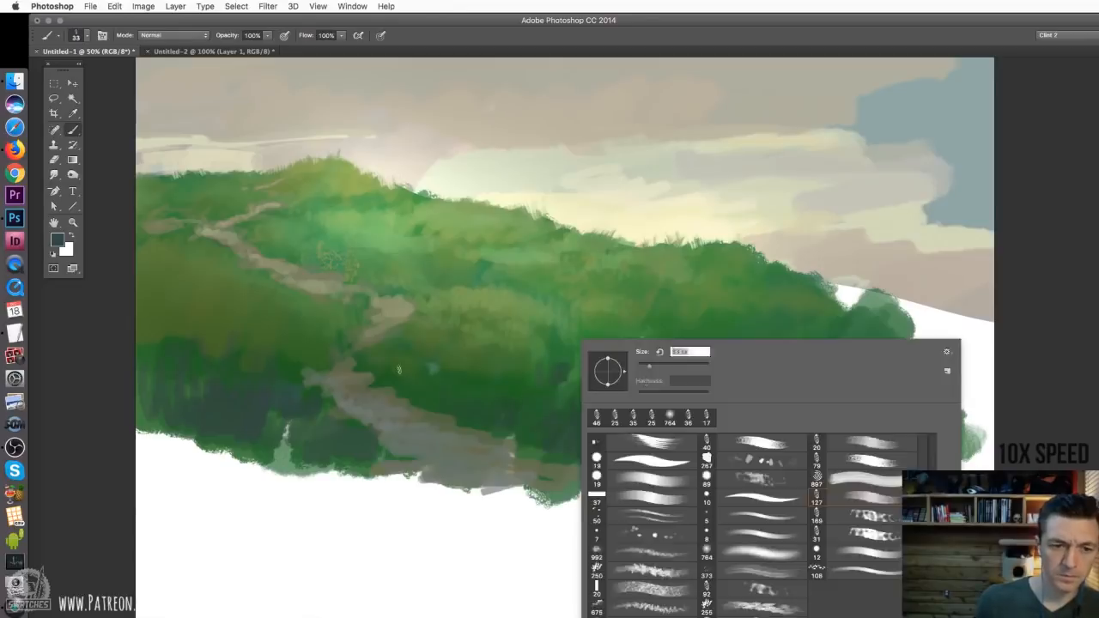
double_click(846, 476)
drag(444, 362, 433, 368)
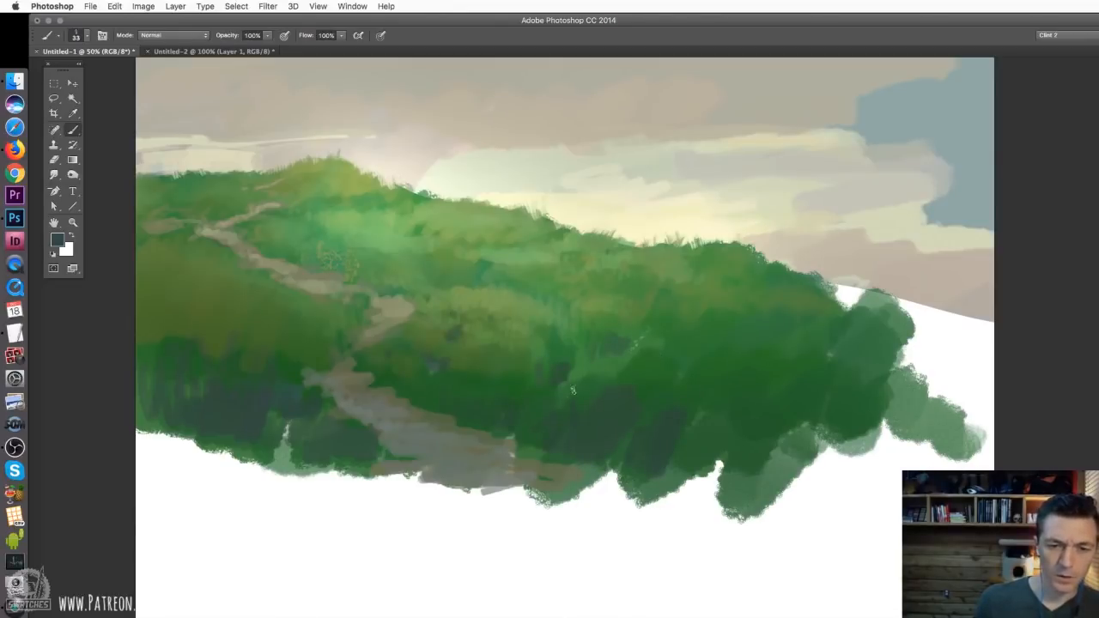
Sample greens from the slope and paint fine grass strokes beside the path, reducing the brush to 27 and 22 px
right_click(269, 322)
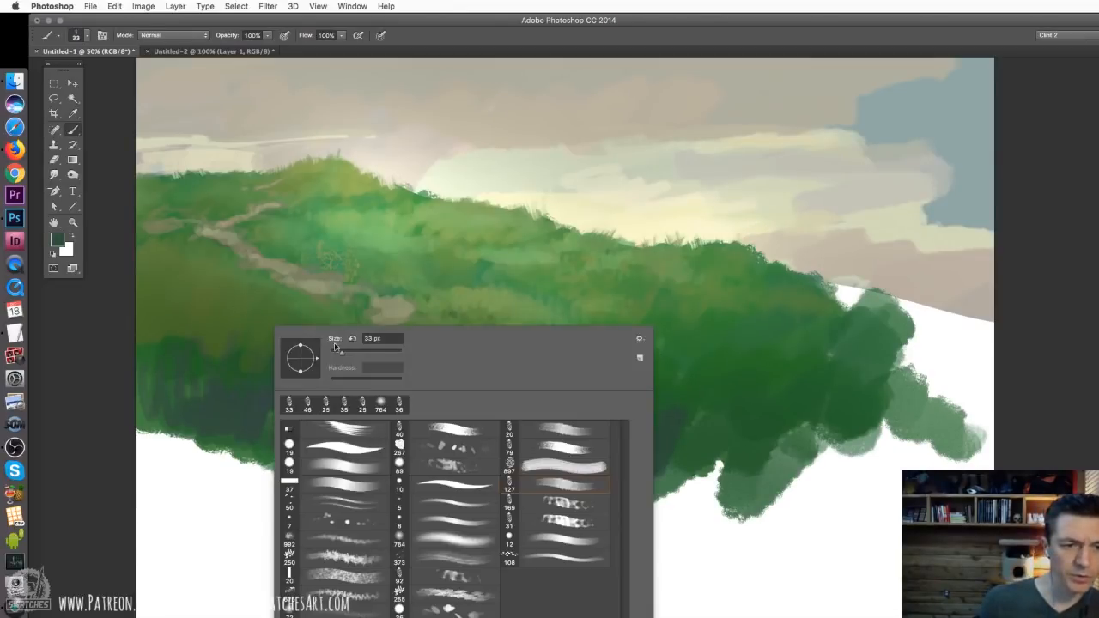
drag(341, 351, 338, 351)
alt+click(329, 318)
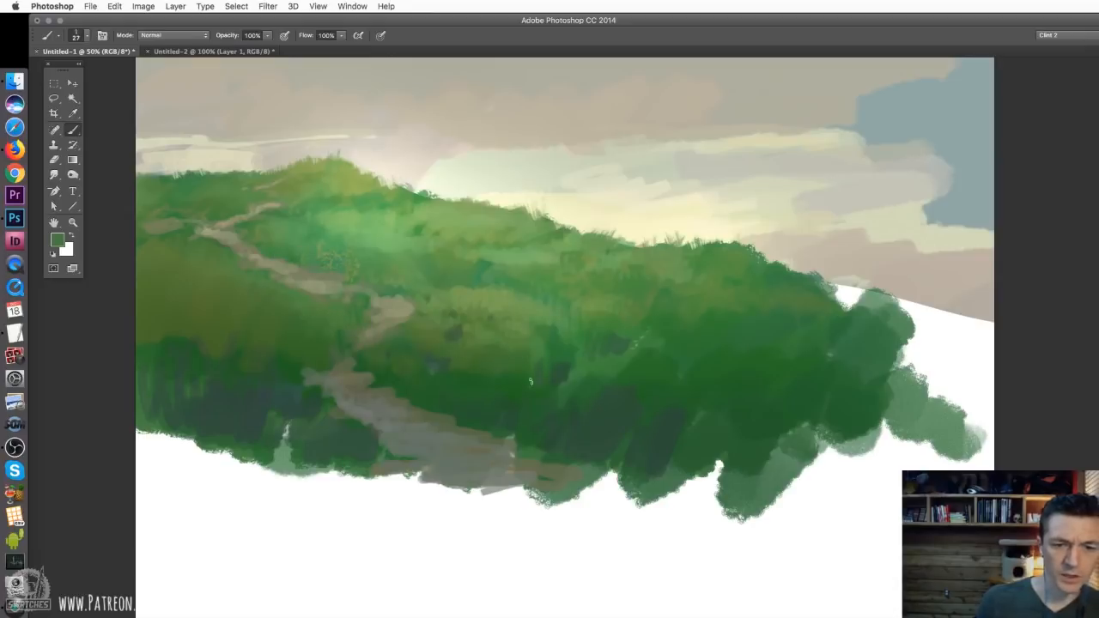
alt+click(562, 365)
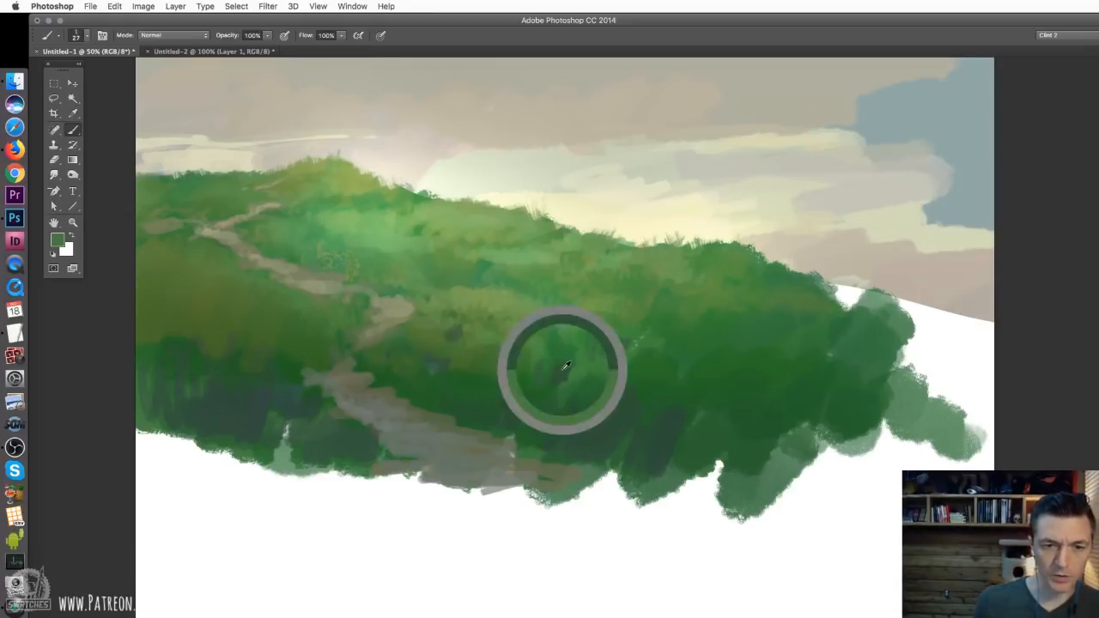
right_click(556, 333)
drag(630, 357, 628, 358)
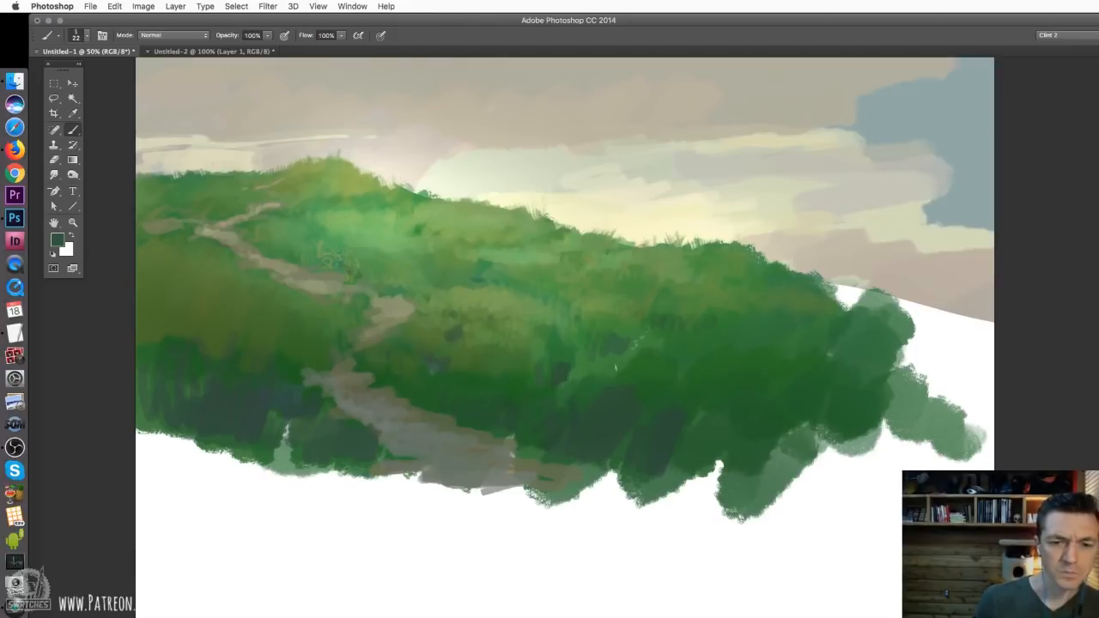
Choose the 72 px soft scatter brush and enlarge it to 220 px
right_click(579, 342)
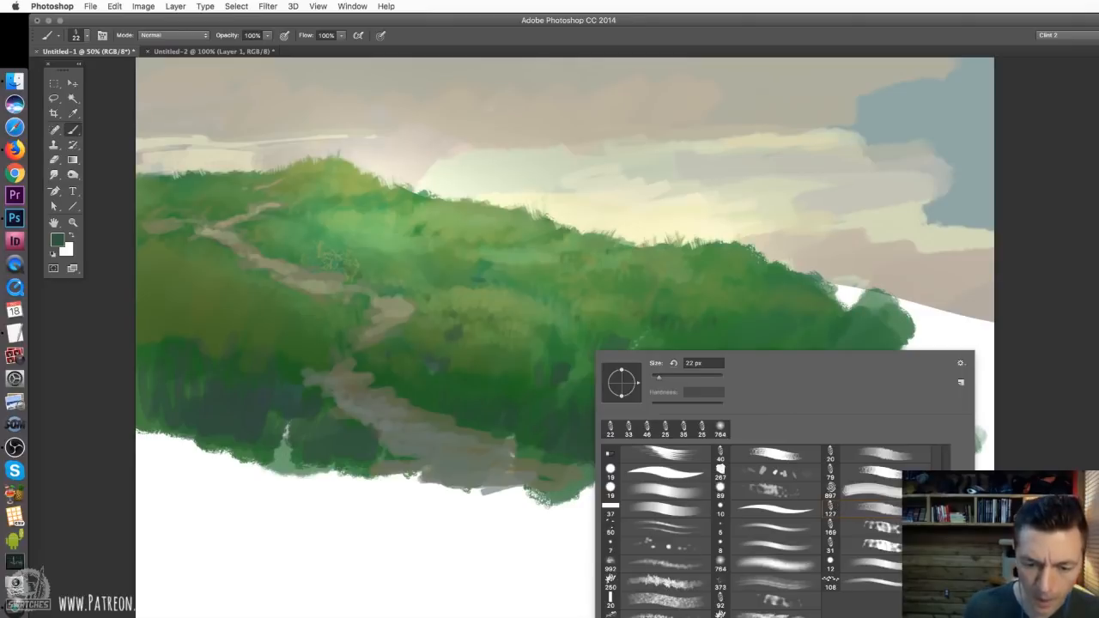
click(672, 546)
click(404, 276)
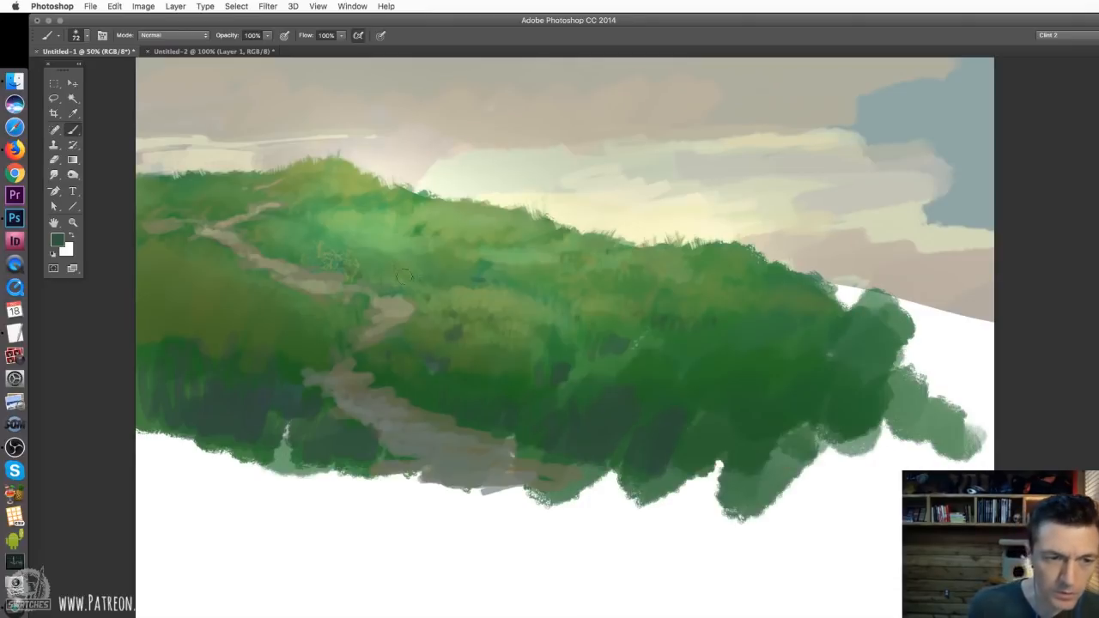
right_click(464, 273)
text(220)
key(Return)
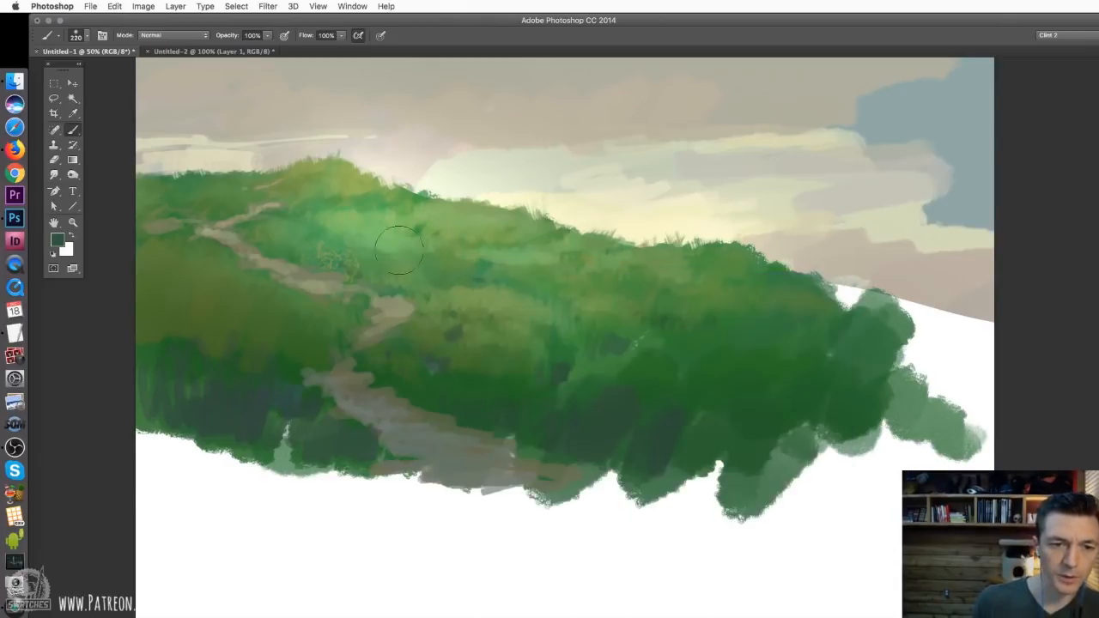
Sample light and yellowish greens from the hill and scatter foliage speckles over the slope and the shadows beside the path
alt+click(323, 221)
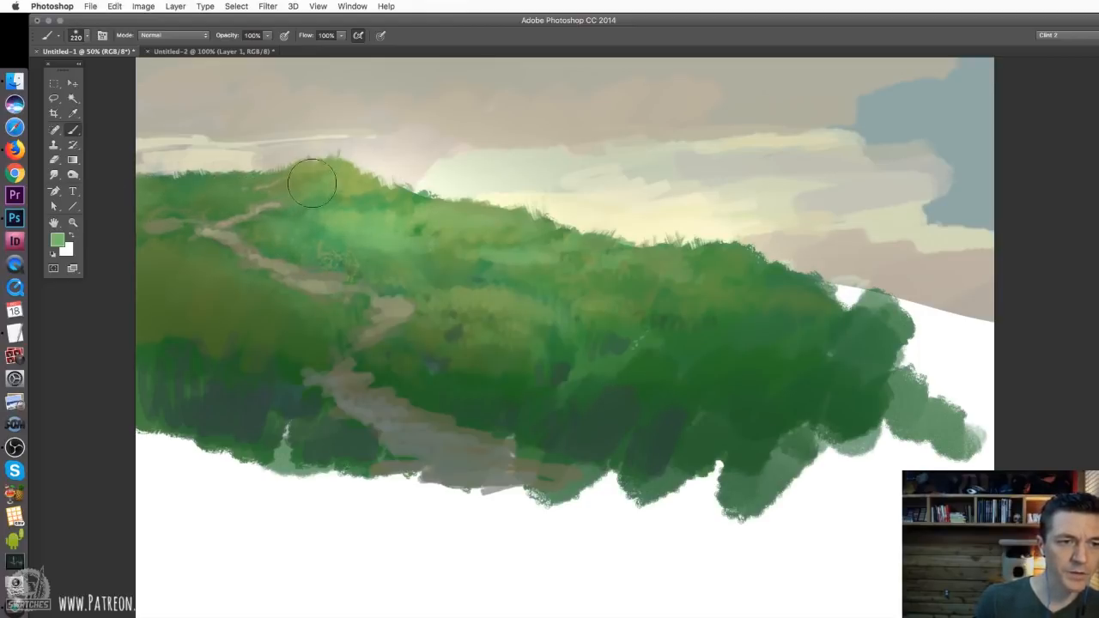
alt+click(349, 182)
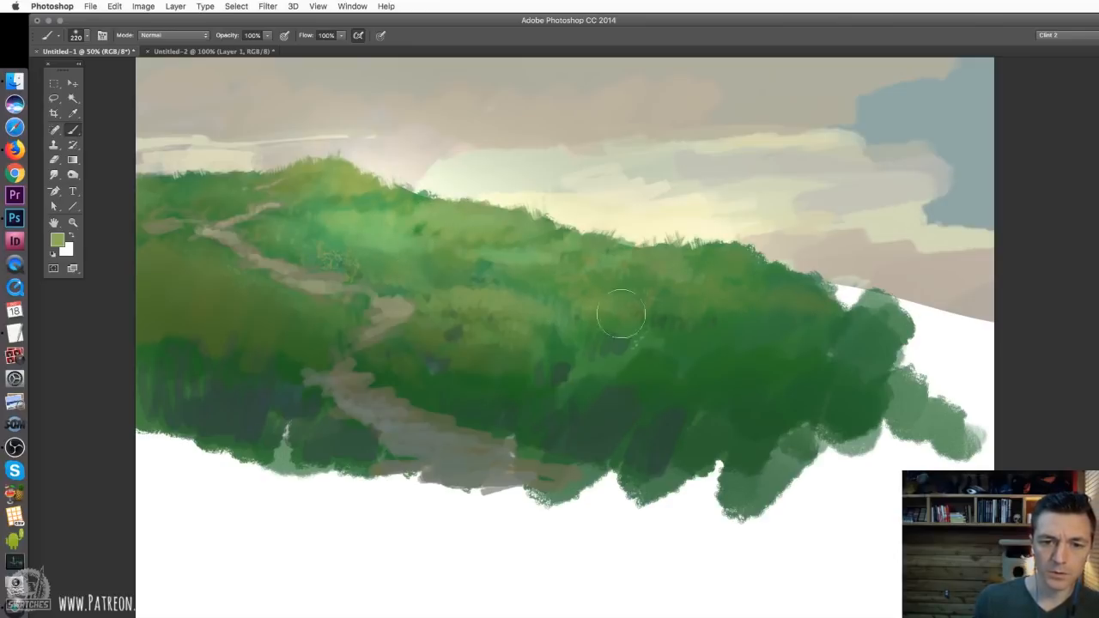
alt+click(340, 309)
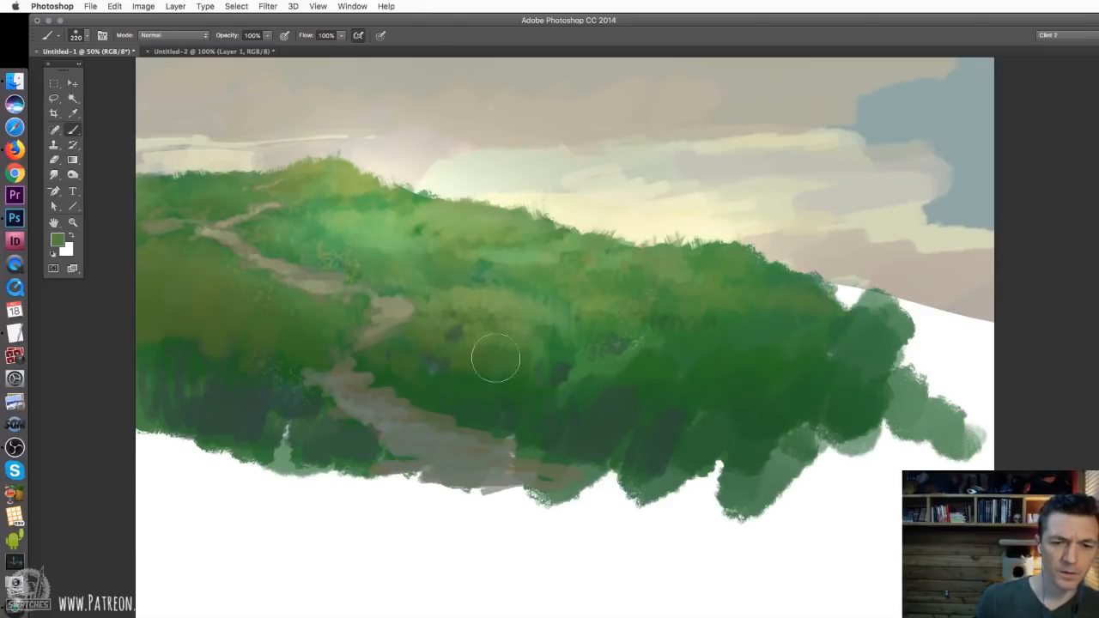
Choose the 373 px textured brush, reduce it to 172 px and set its blending mode to Color
right_click(639, 408)
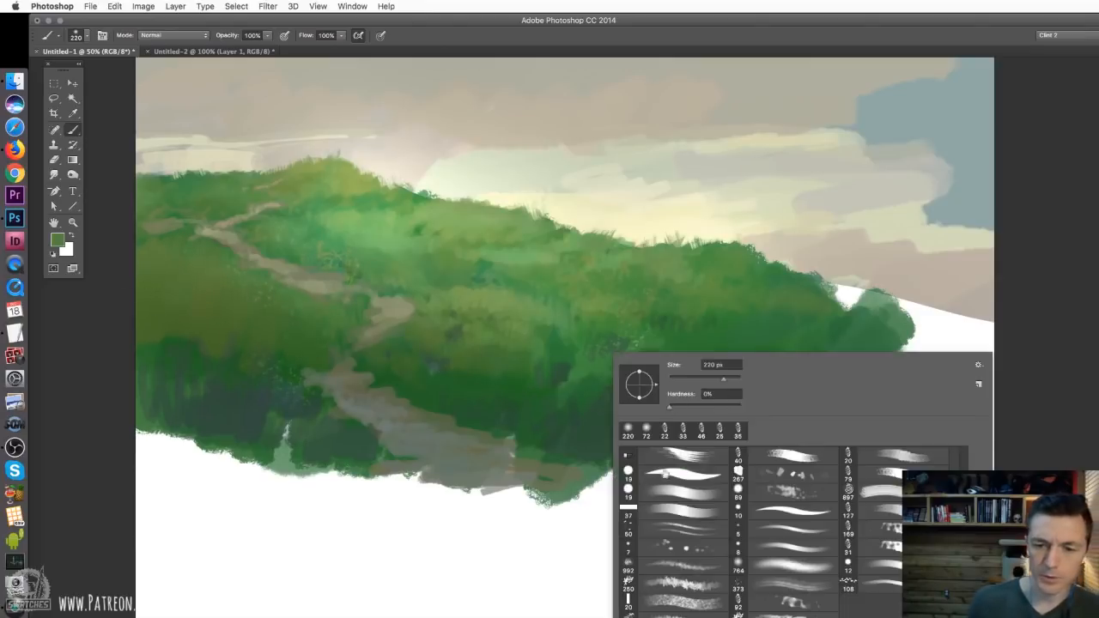
click(787, 585)
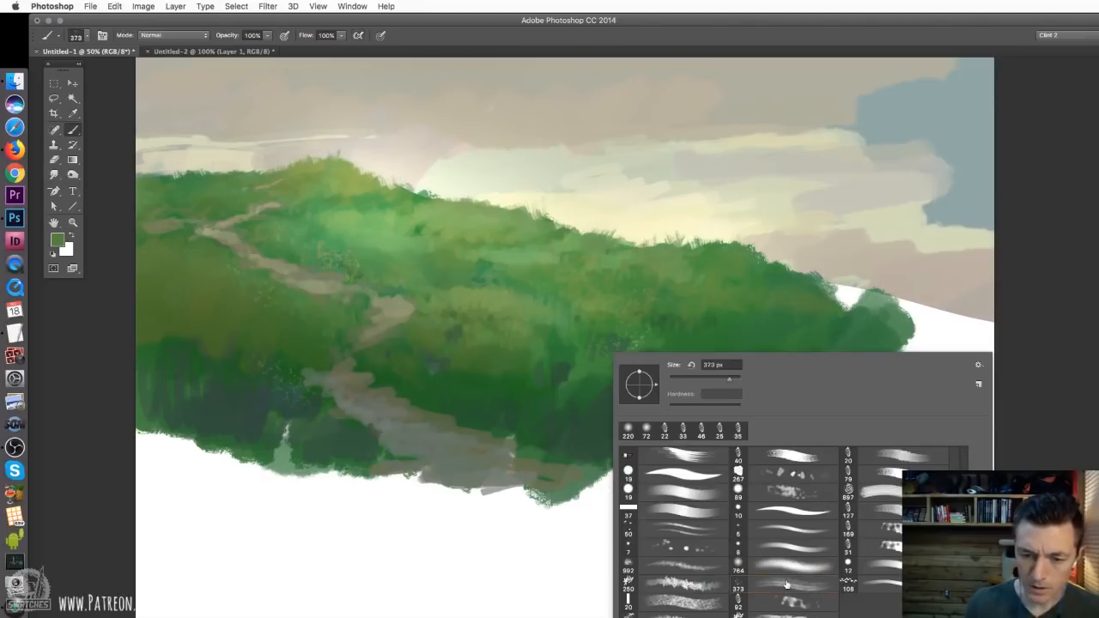
click(718, 378)
drag(718, 381, 714, 380)
click(169, 35)
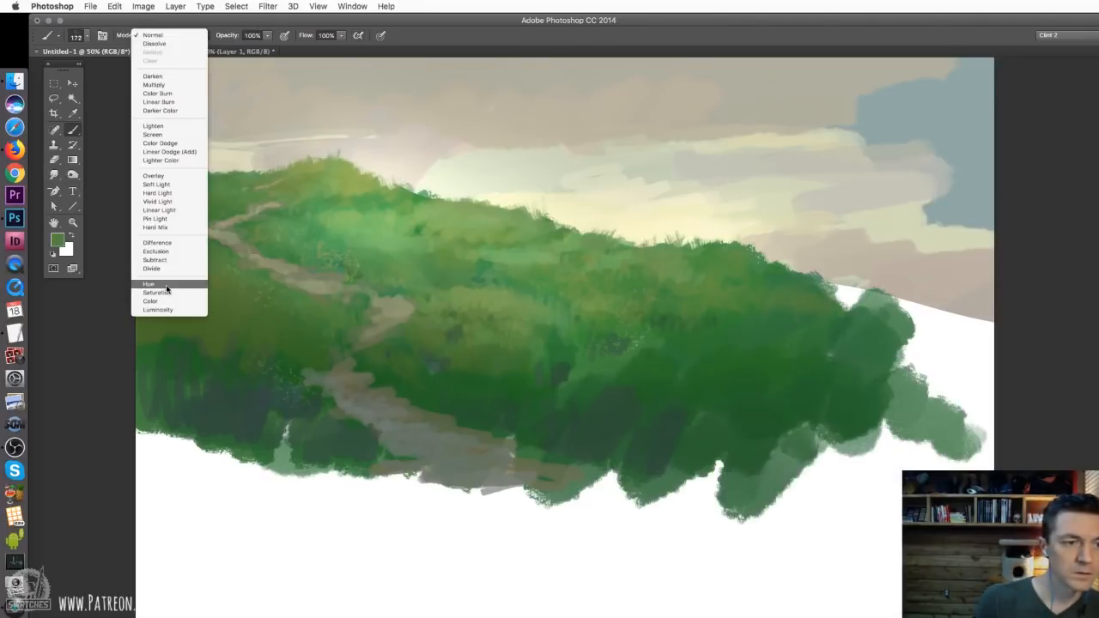
click(167, 303)
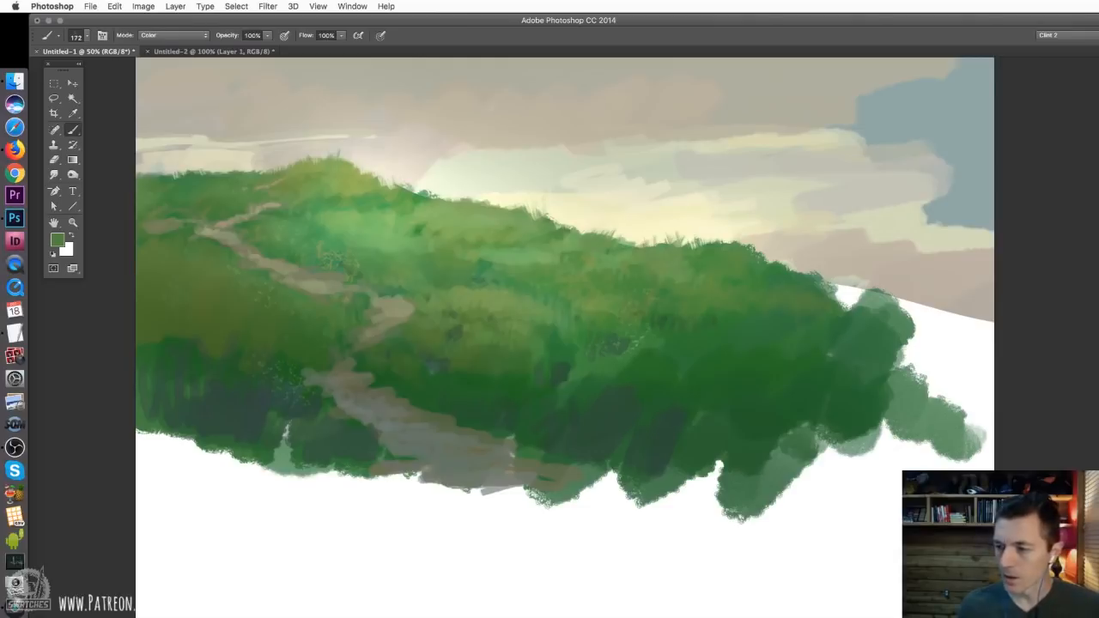
Sample the brown of the path's edge and tint a patch of the dark slope beside it
alt+click(562, 472)
drag(626, 388, 607, 431)
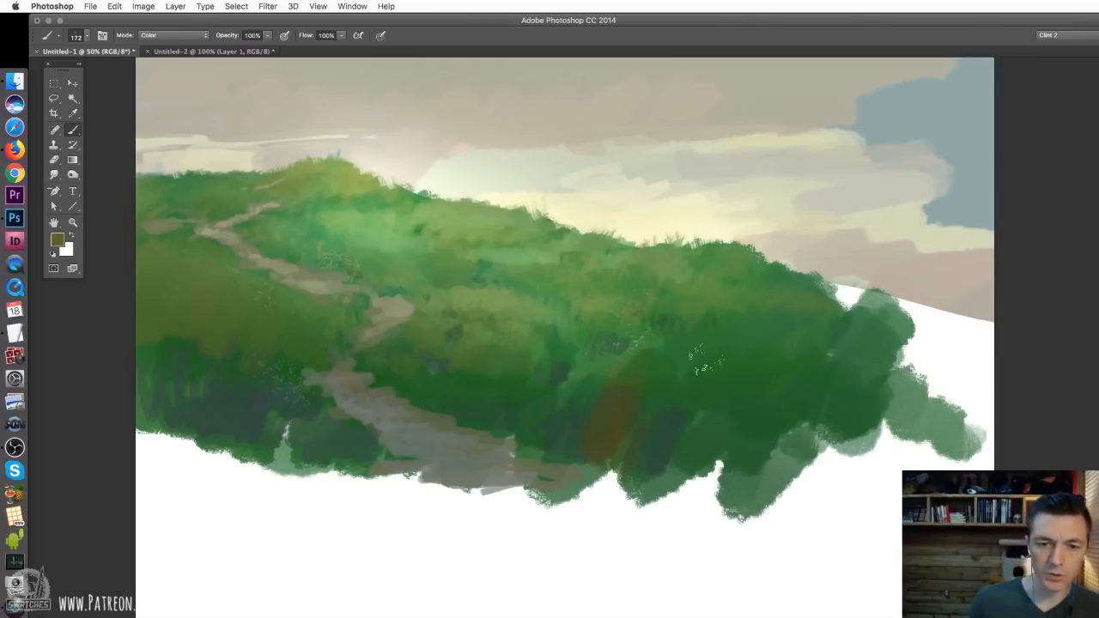
right_click(488, 257)
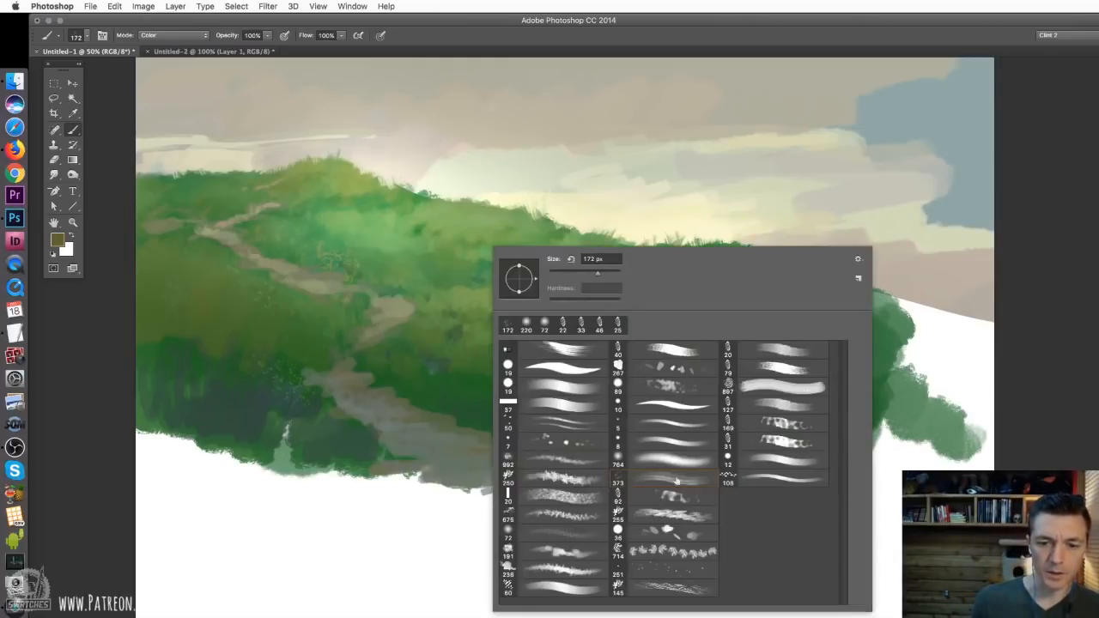
key(Escape)
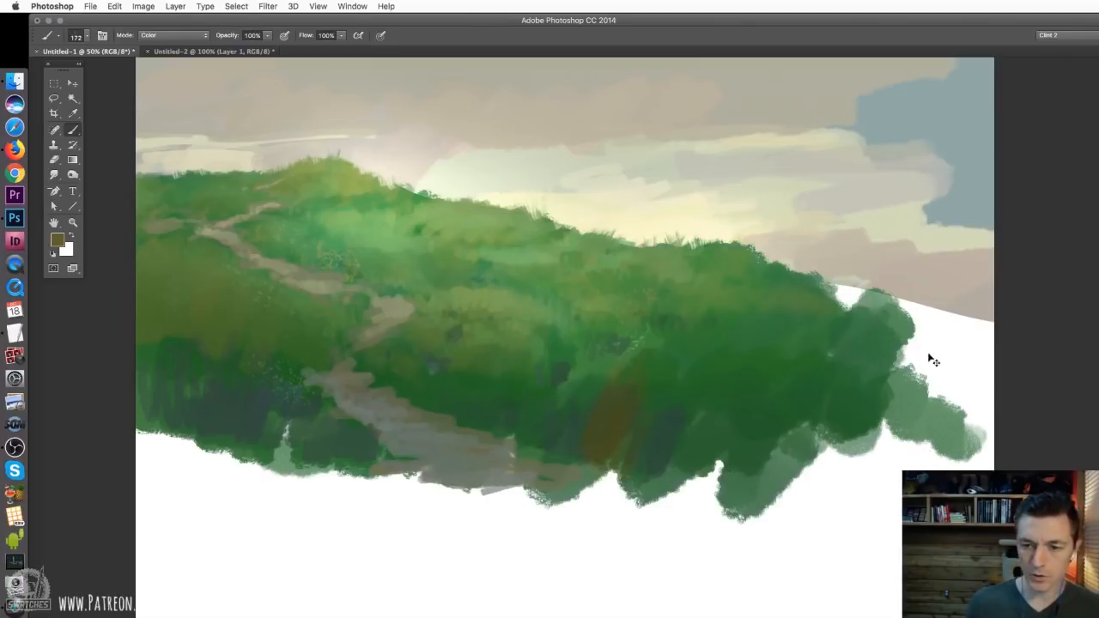
Try a bright orange vertical stroke in Color mode through the middle of the hill and undo it
click(142, 36)
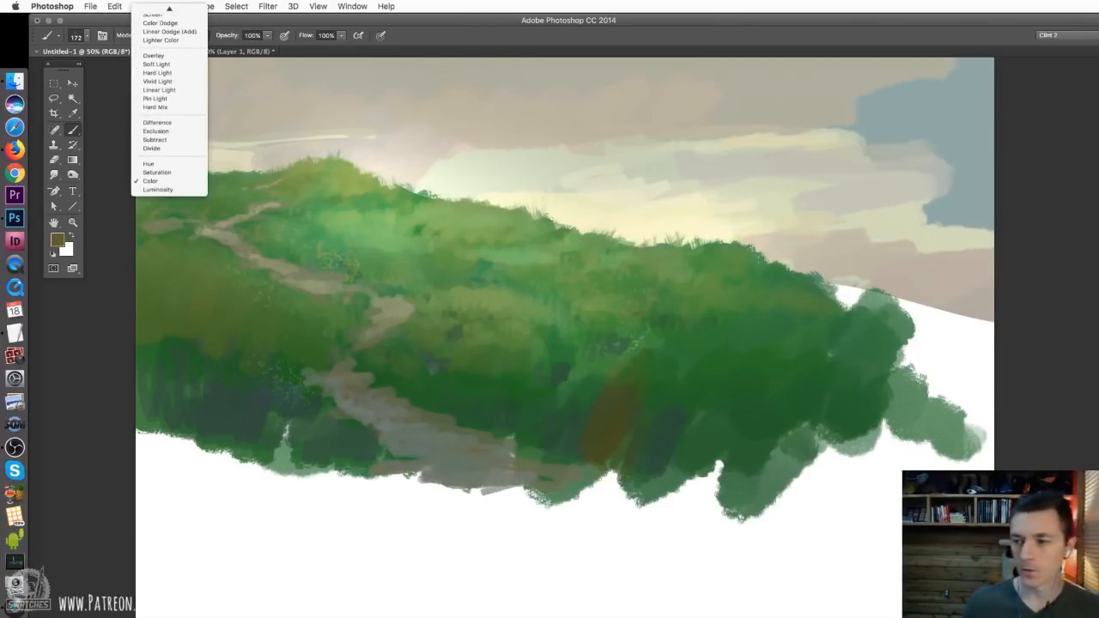
key(Escape)
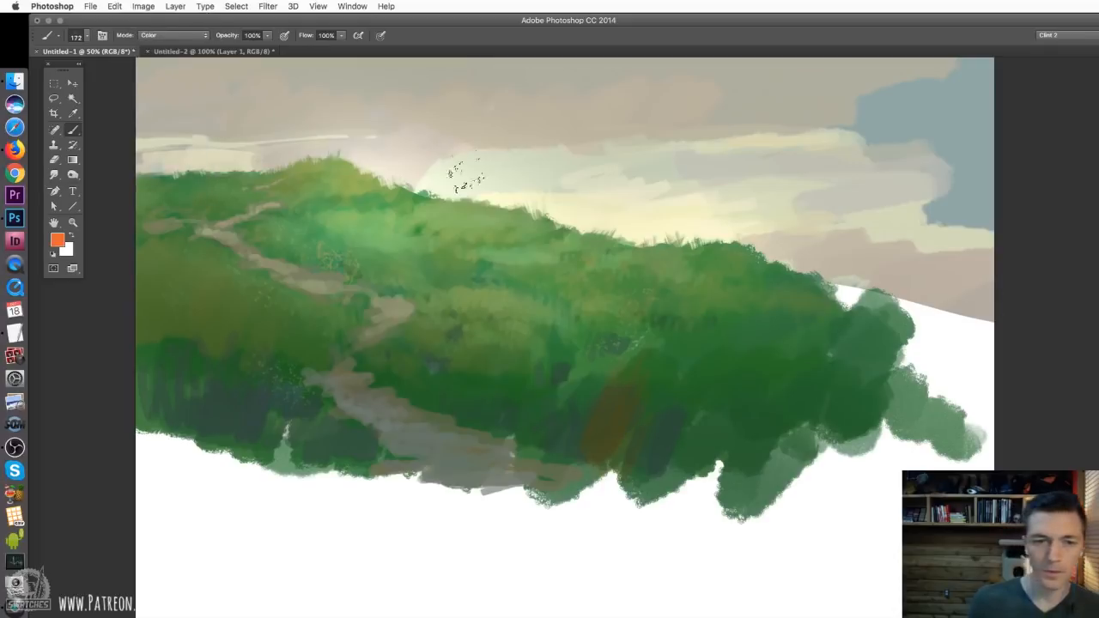
drag(450, 205, 448, 459)
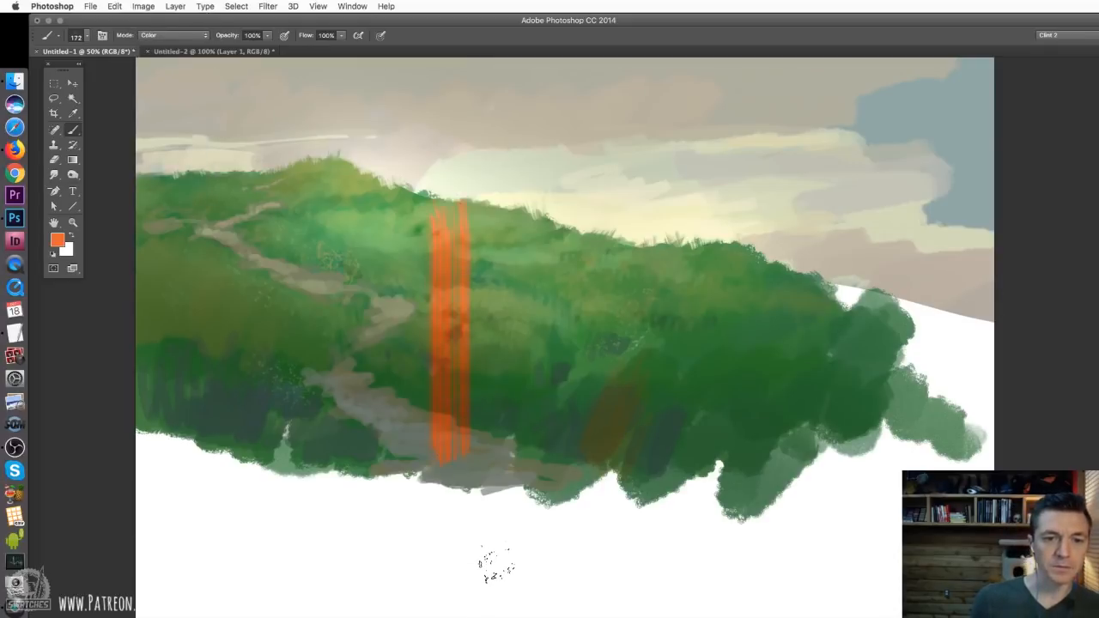
key(super+z)
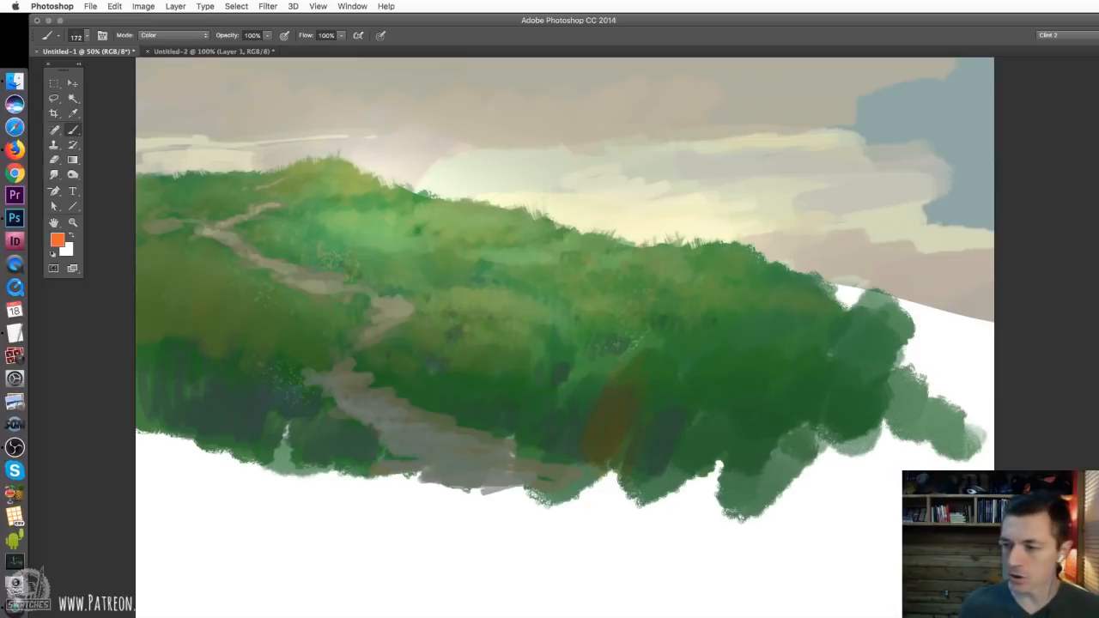
Tint the dark foreground grass on both sides of the path with muted olive-brown strokes
mouse_move(591, 400)
mouse_down()
mouse_move(562, 473)
mouse_move(592, 402)
mouse_up()
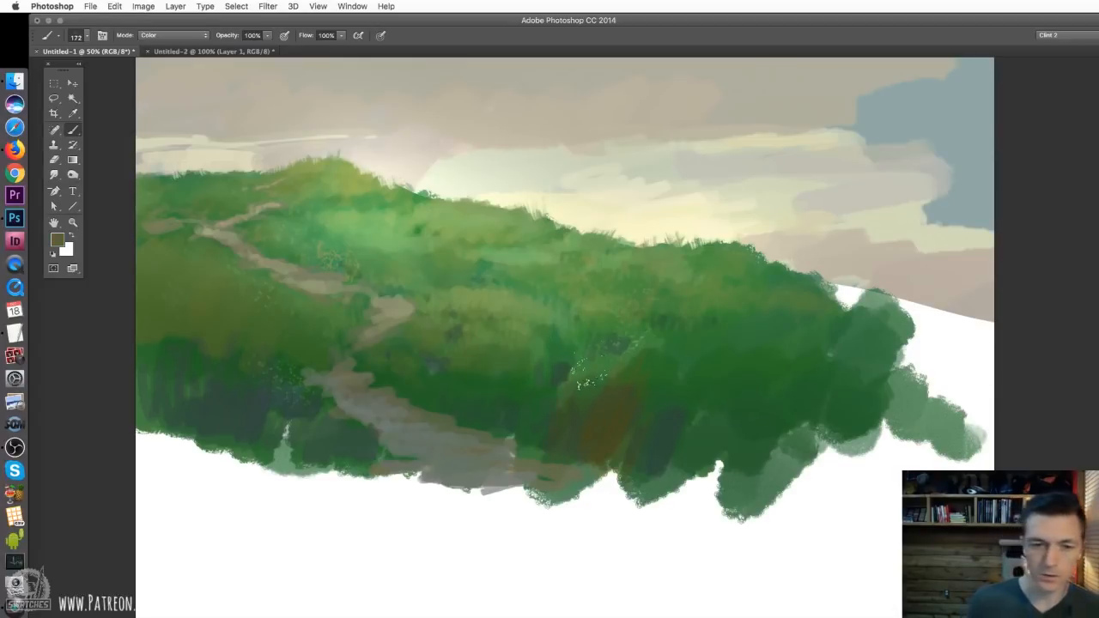
drag(601, 421, 749, 493)
drag(361, 438, 236, 420)
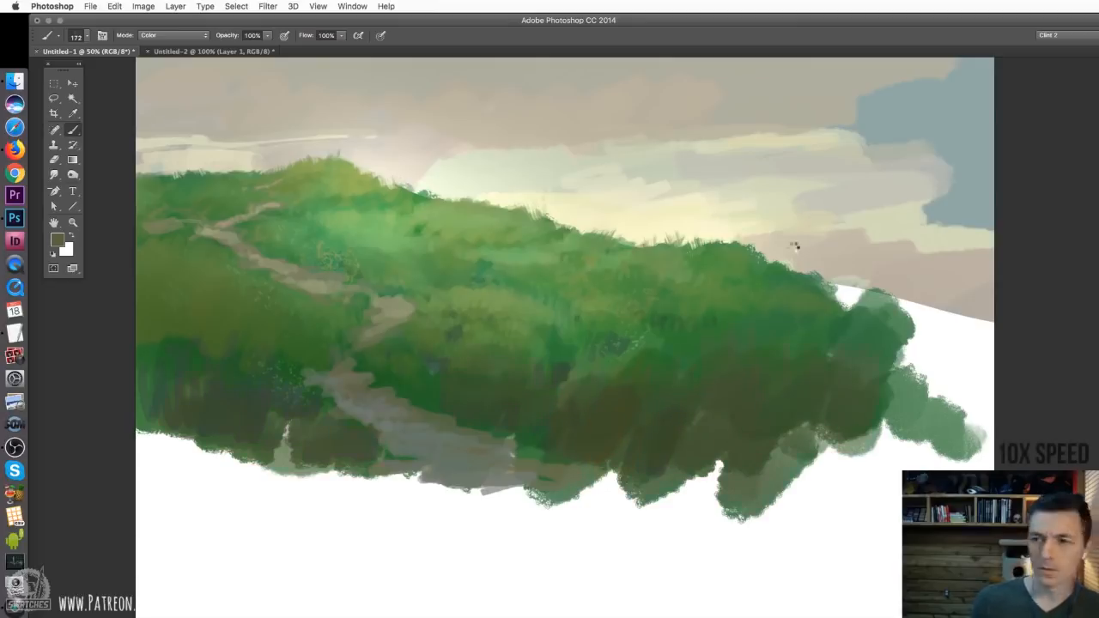
Return the brush blending mode to Normal and choose a leaf-shaped foliage brush
click(163, 36)
click(162, 32)
right_click(548, 309)
click(677, 547)
key(Return)
Pick a light olive background colour, swap it to the foreground and set the foliage brush to 127 px
click(67, 250)
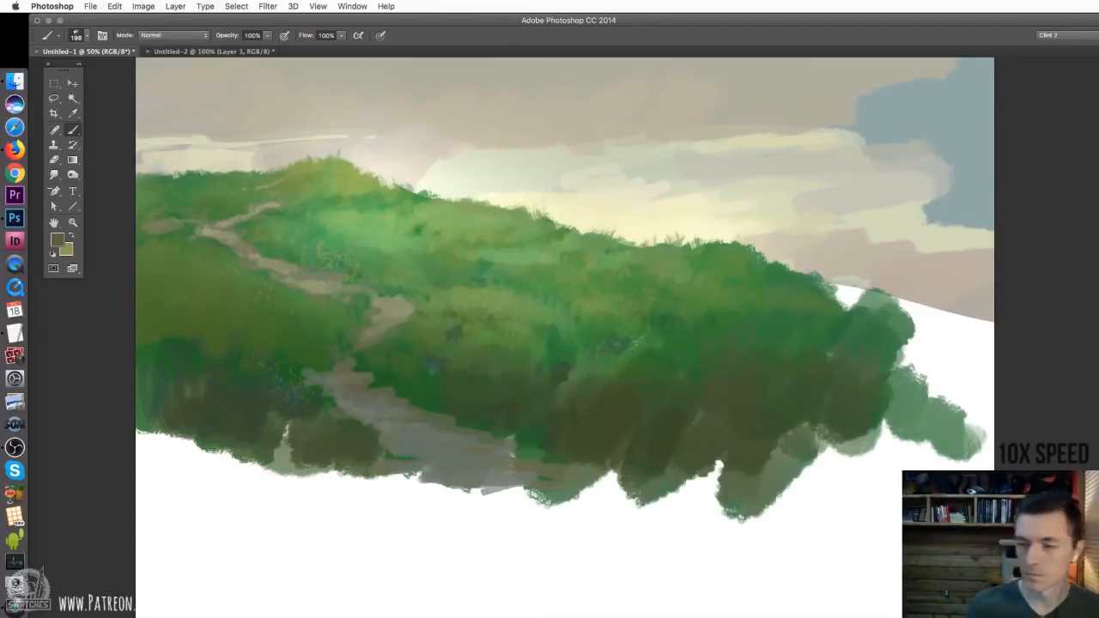
key(x)
right_click(533, 299)
key(Return)
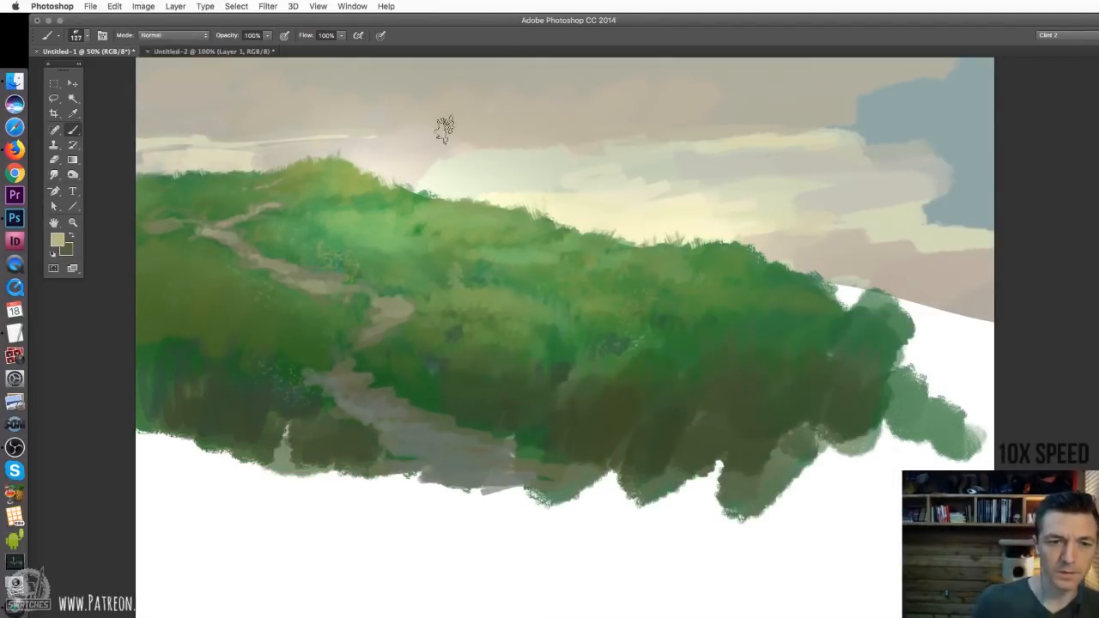
Set the brush opacity to 41% and dab faint olive foliage marks on the mid-hill grass
key(4)
key(1)
click(456, 273)
Switch from the foliage brush to the small streaky texture brush and reduce its size to 30 px
right_click(390, 252)
key(Return)
right_click(484, 306)
key(Return)
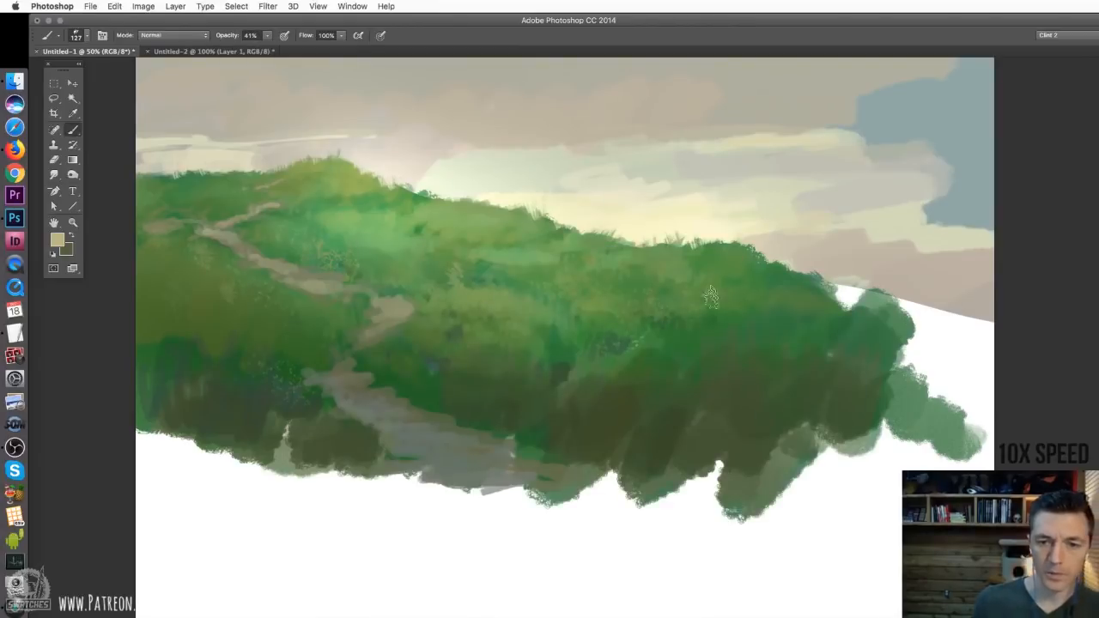
right_click(633, 305)
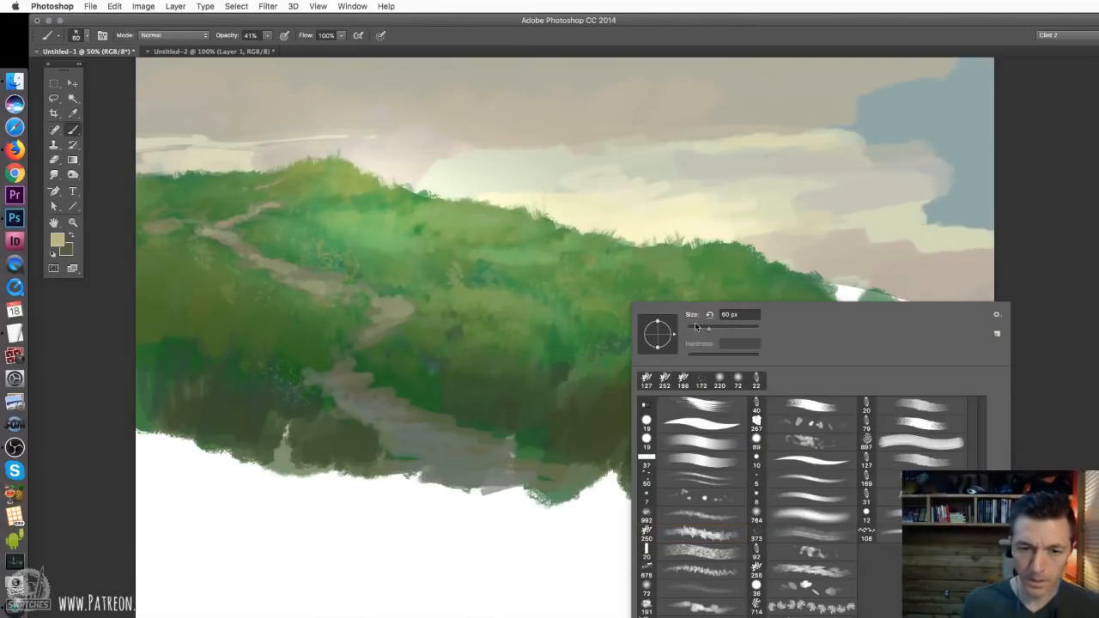
click(699, 328)
key(Return)
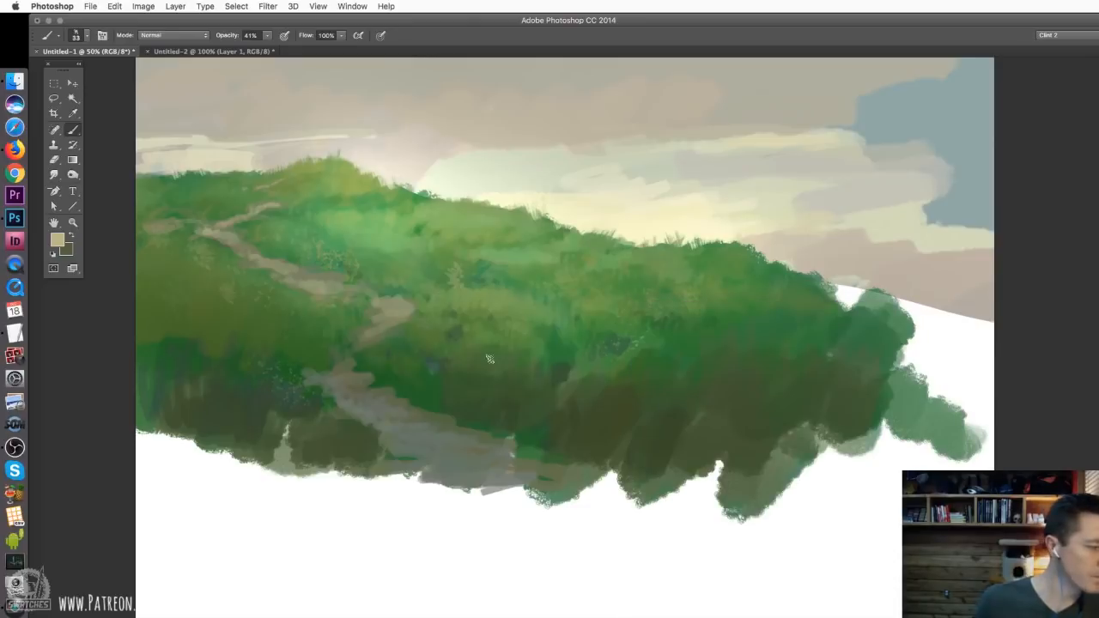
right_click(505, 347)
click(572, 371)
key(Return)
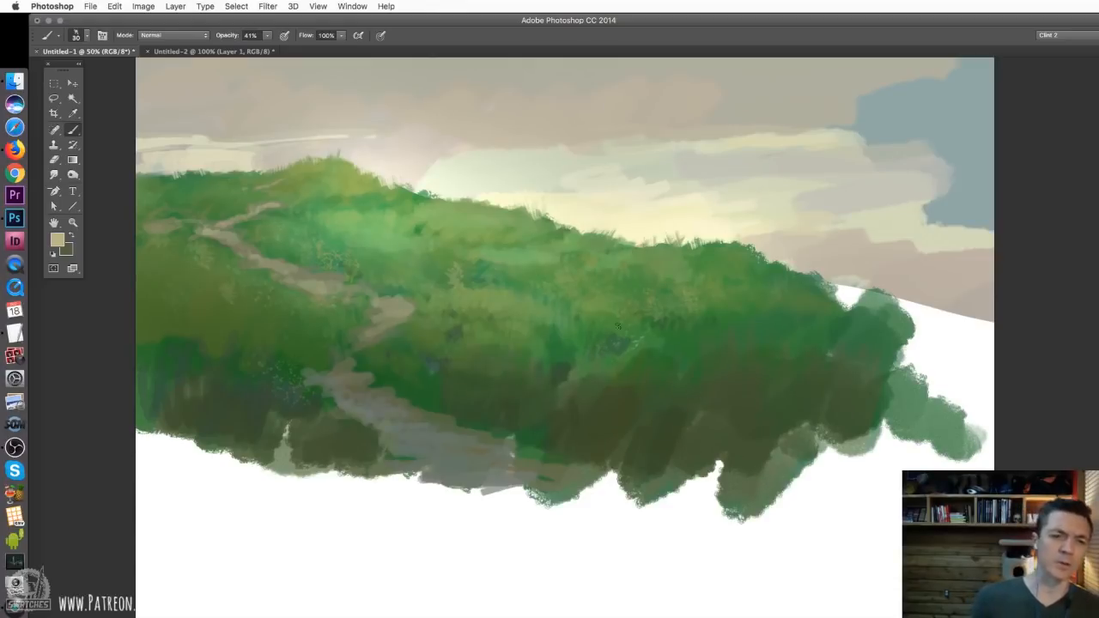
Create a new layer and set the brush to 23 px, 100% opacity and a dark foreground colour
key(super+shift+alt+n)
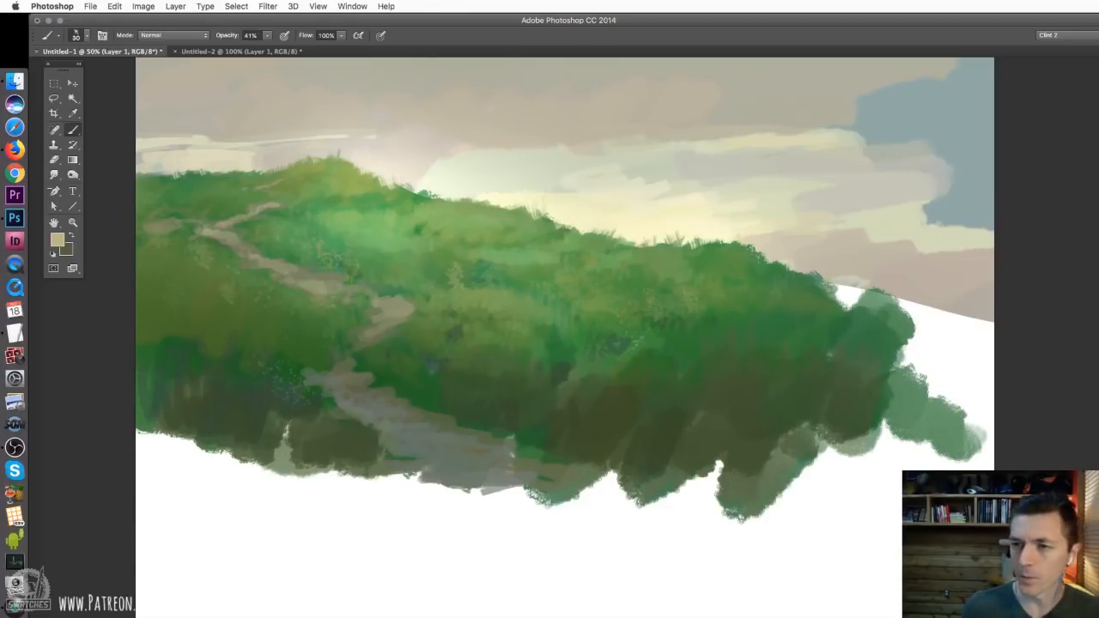
right_click(536, 380)
drag(541, 383, 537, 379)
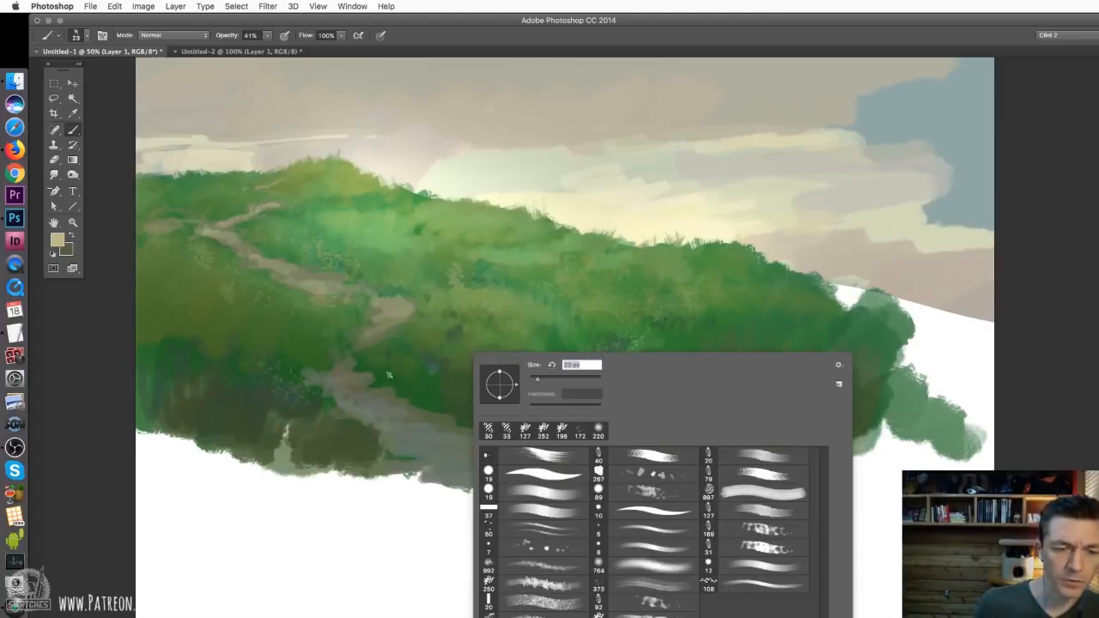
key(Return)
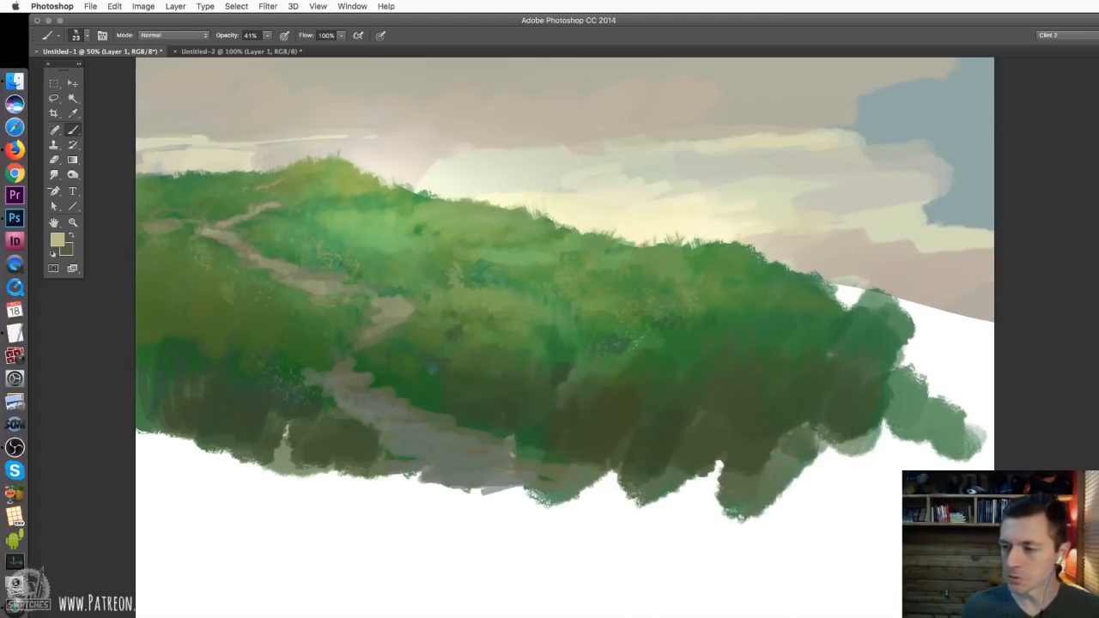
key(x)
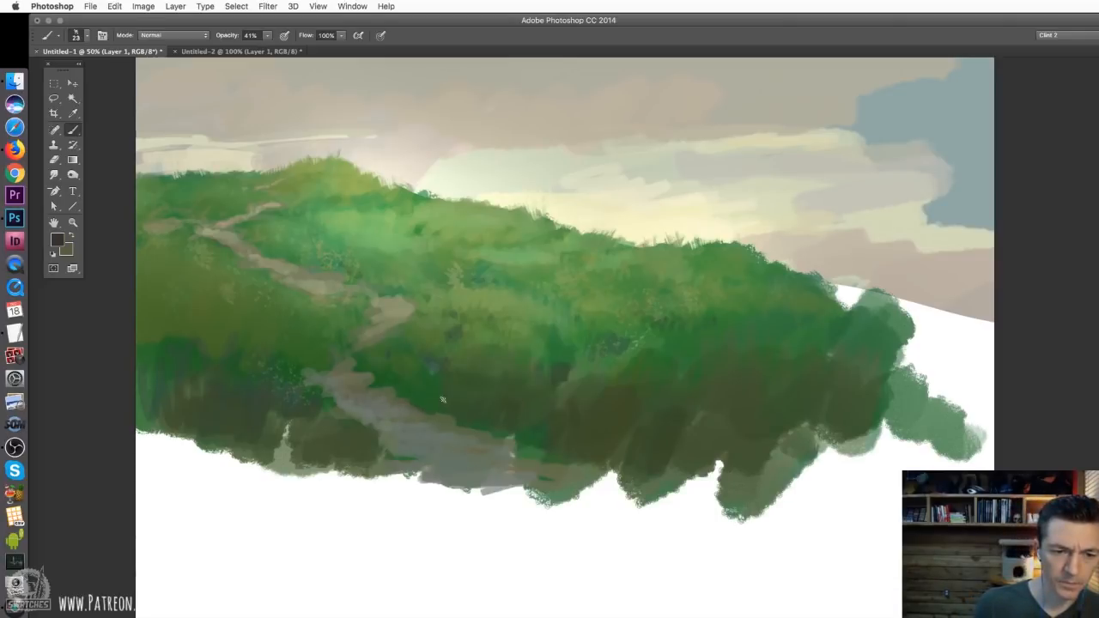
click(267, 35)
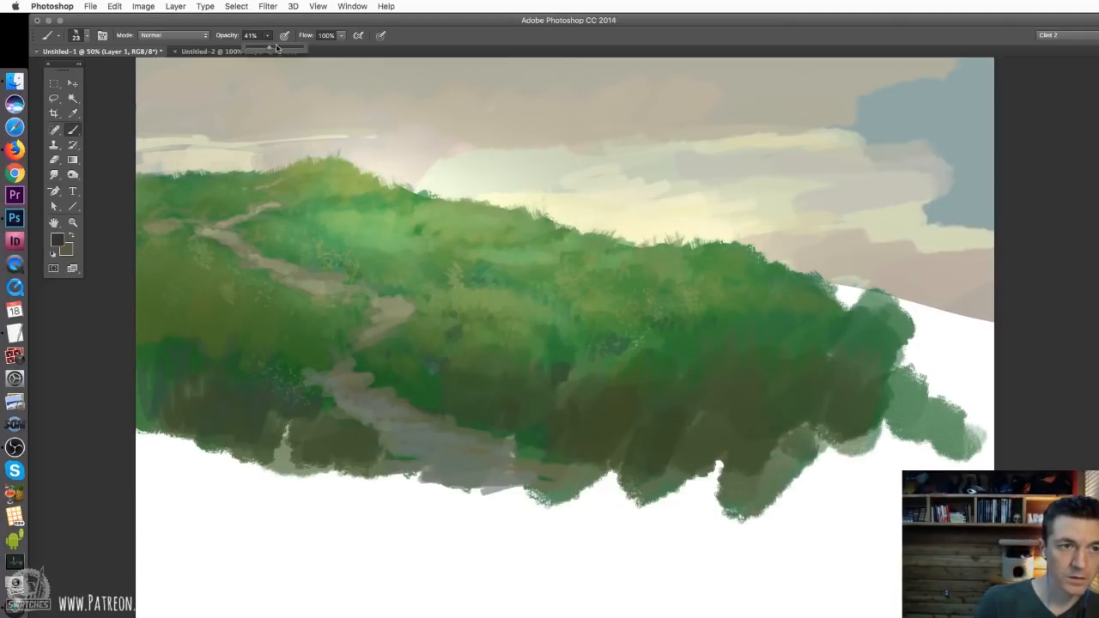
drag(271, 48, 302, 48)
Paint dark earthy edges and grass tufts along the lower path's right bank and beside its left bend
click(439, 427)
mouse_move(448, 417)
mouse_down()
mouse_move(481, 433)
mouse_move(448, 414)
mouse_move(473, 435)
mouse_move(517, 438)
mouse_move(501, 434)
mouse_move(553, 476)
mouse_up()
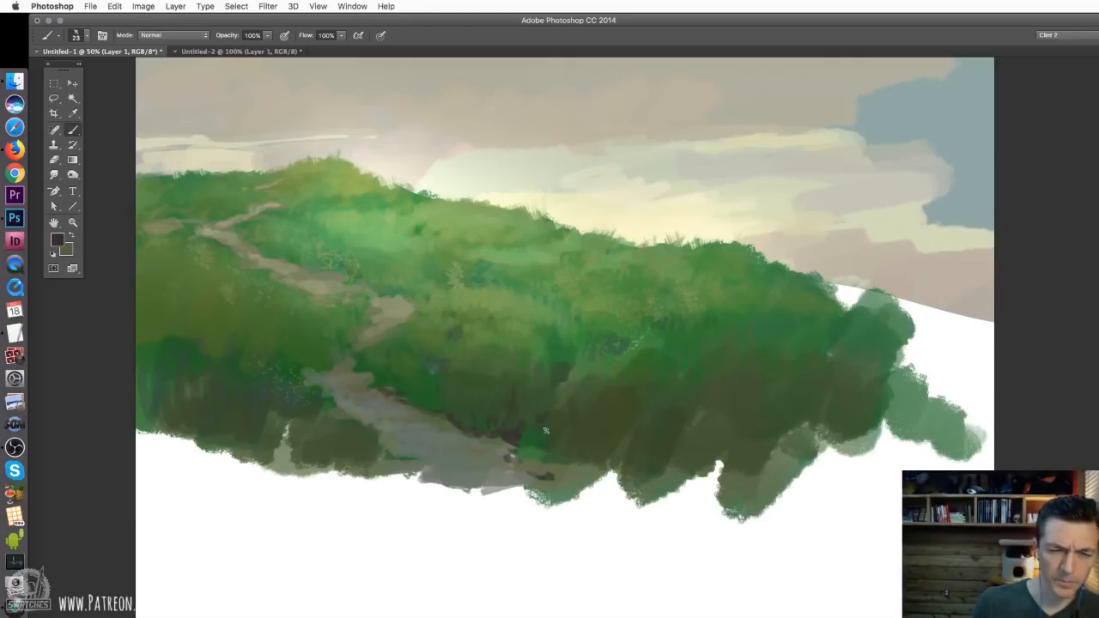
mouse_move(518, 436)
mouse_down()
mouse_move(530, 476)
mouse_move(577, 474)
mouse_up()
drag(590, 464, 588, 478)
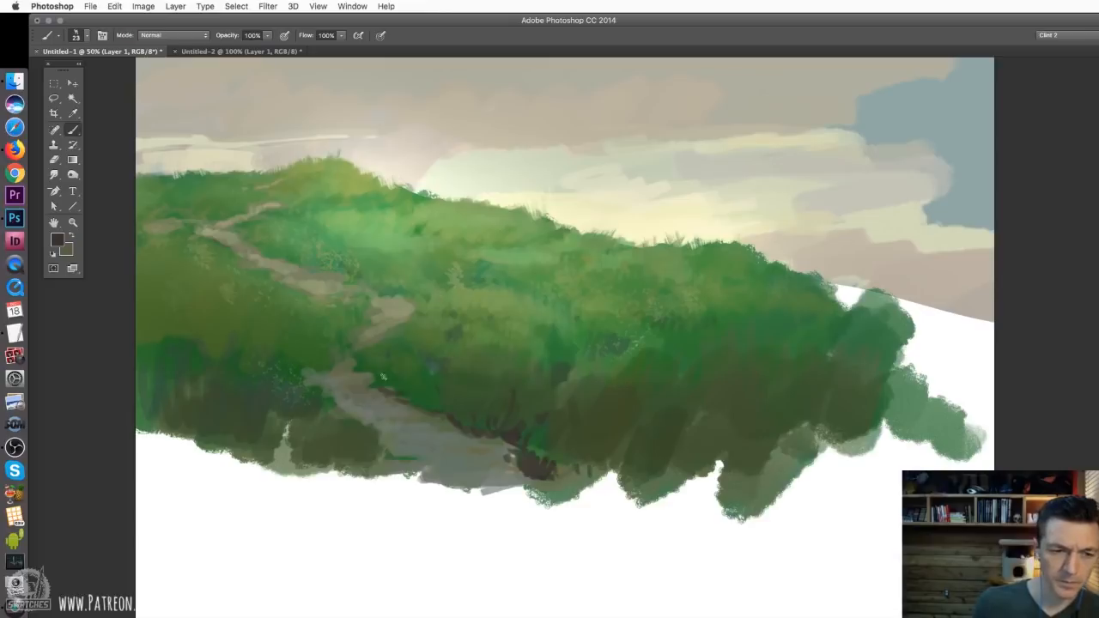
mouse_move(321, 373)
mouse_down()
mouse_move(307, 373)
mouse_move(333, 365)
mouse_up()
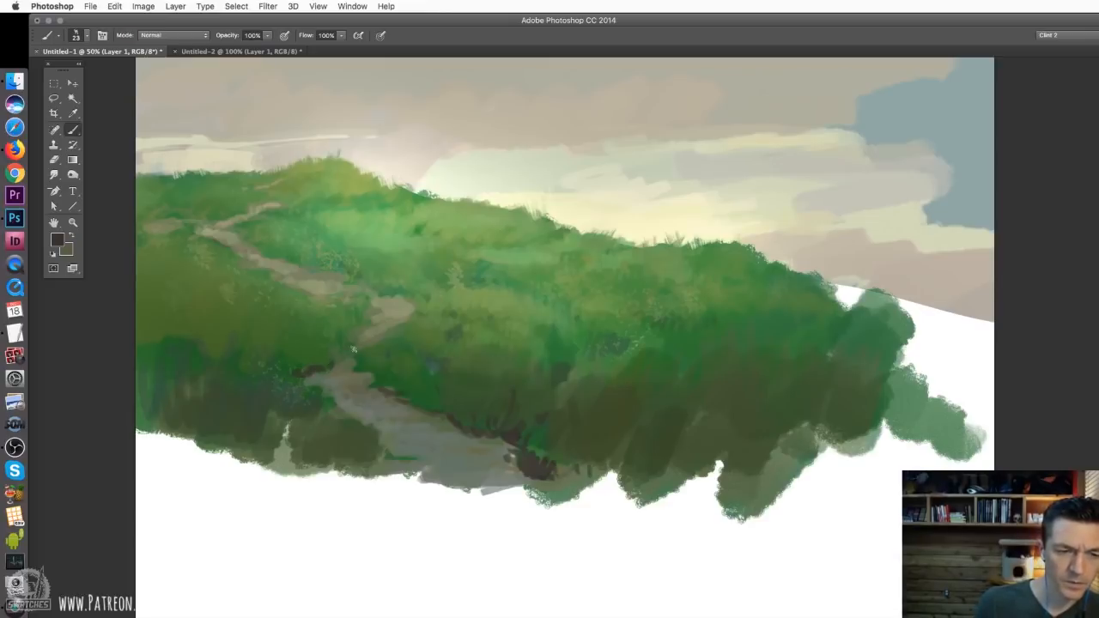
Sample a dark green from the hillside and paint grass along the mid-hill path edge, reducing the brush to 15 px
alt+click(472, 374)
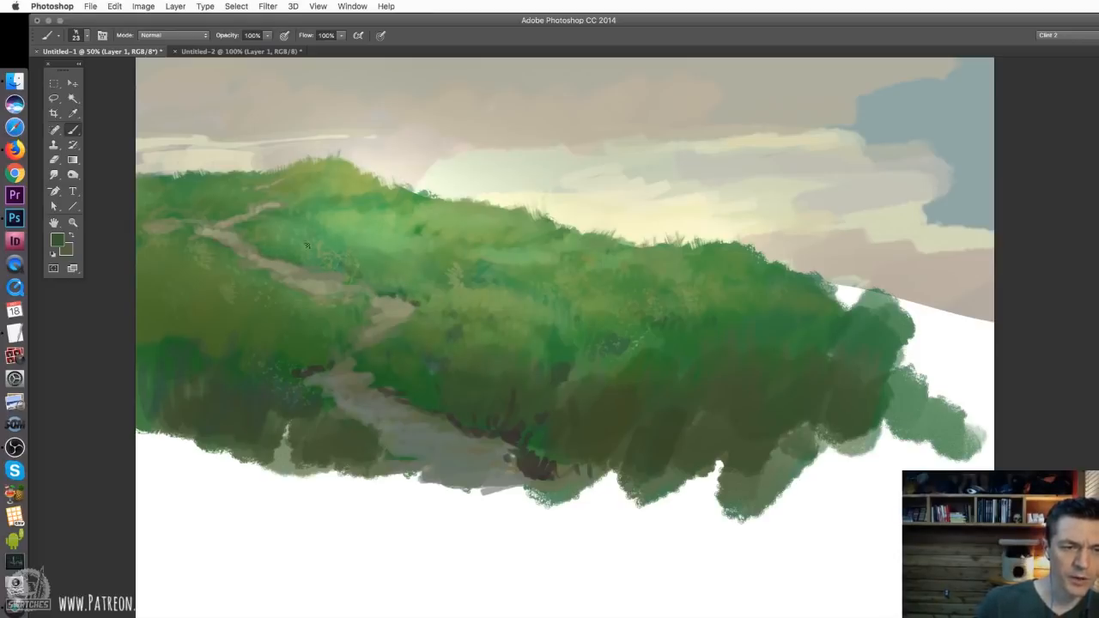
right_click(306, 246)
drag(371, 268, 363, 269)
key(Return)
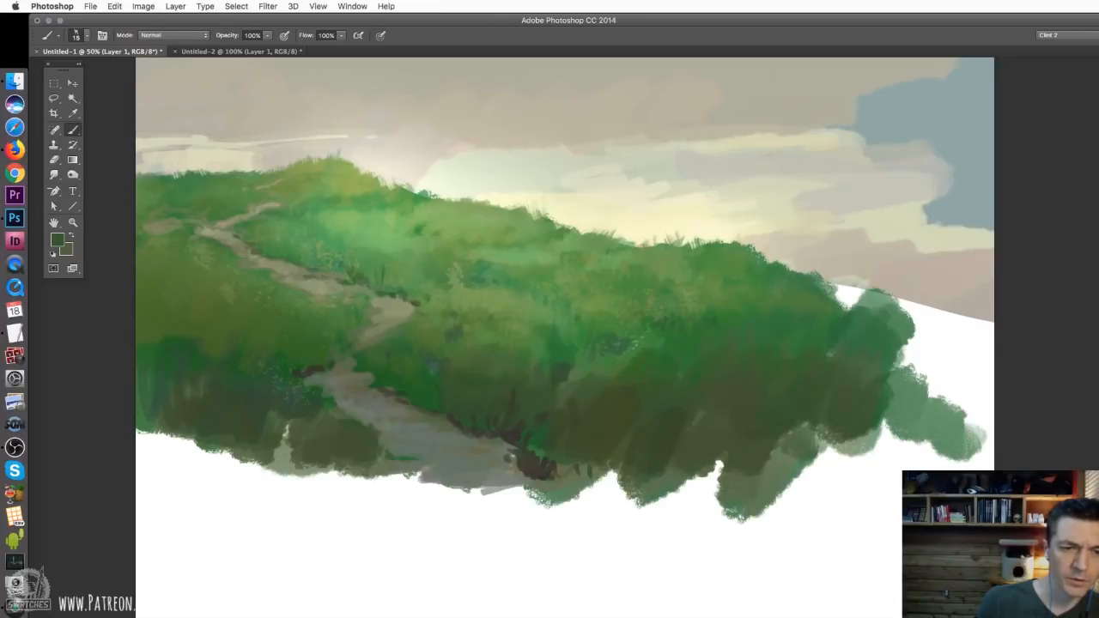
Set the brush to 23 px and add dark green grass at the outer bend of the path
key(super+plus)
drag(464, 310, 565, 362)
right_click(463, 346)
click(529, 377)
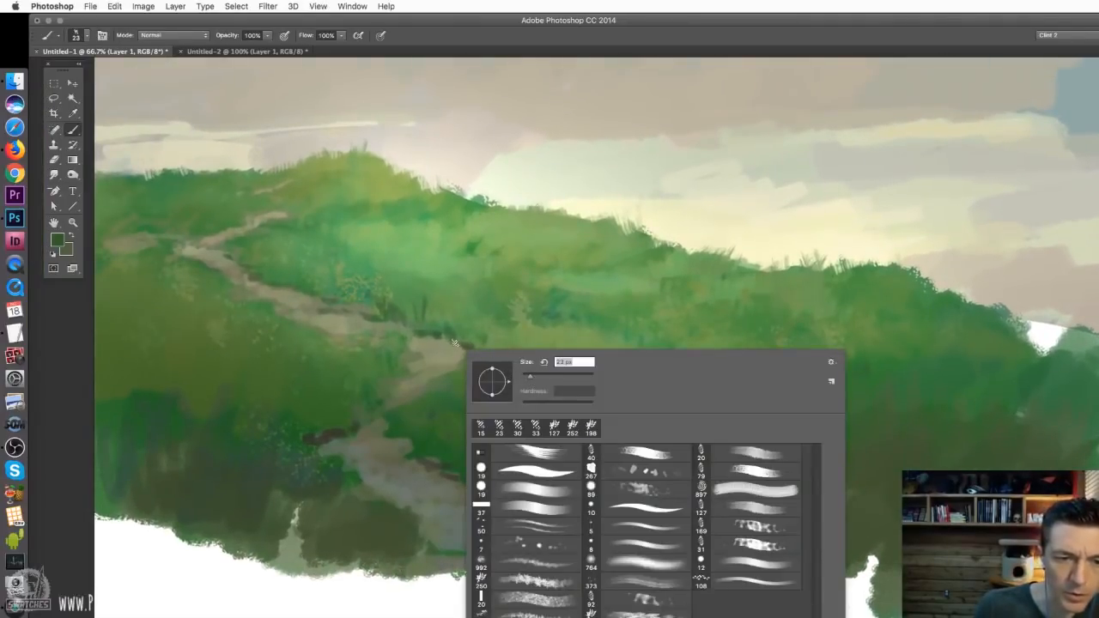
click(458, 344)
Reduce the brush to 12 px and refine the dark grassy edges along the upper and lower path
right_click(240, 252)
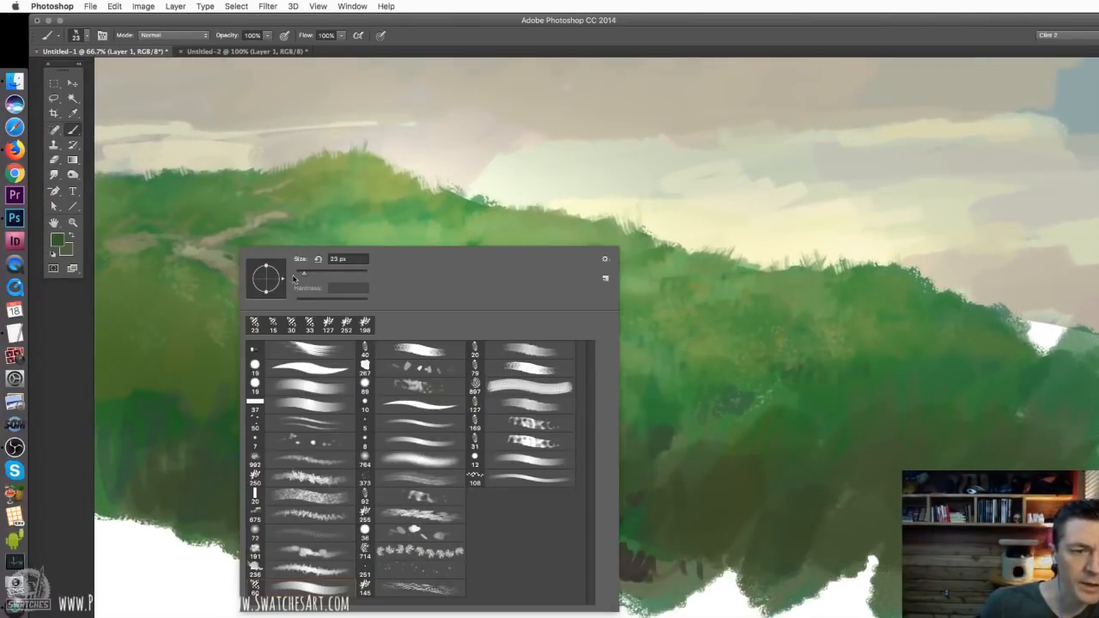
click(301, 272)
click(196, 239)
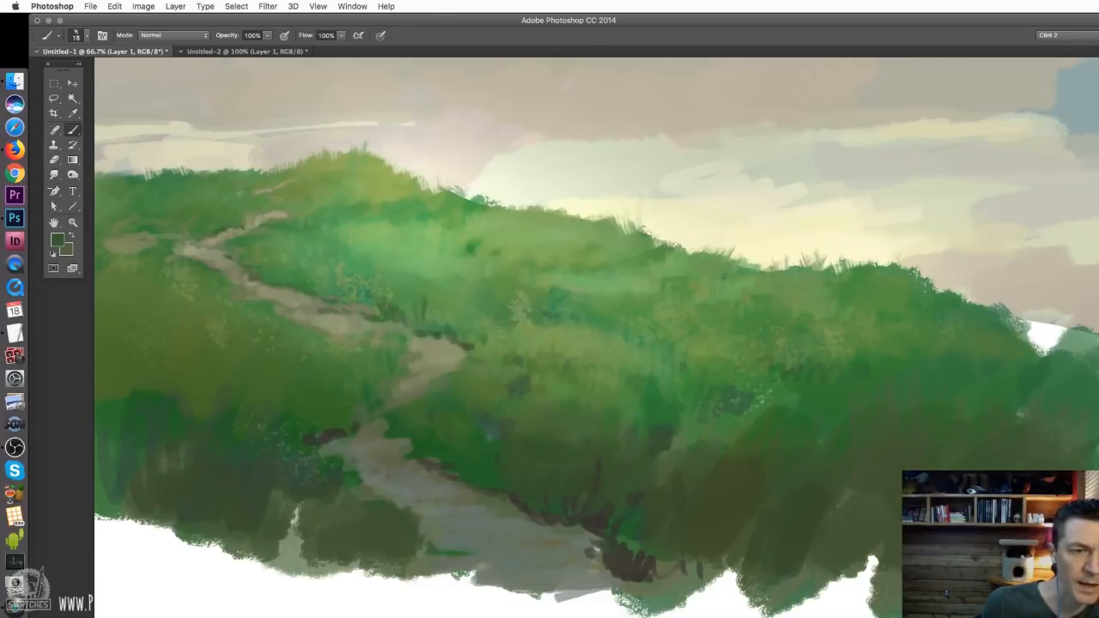
right_click(328, 301)
click(384, 325)
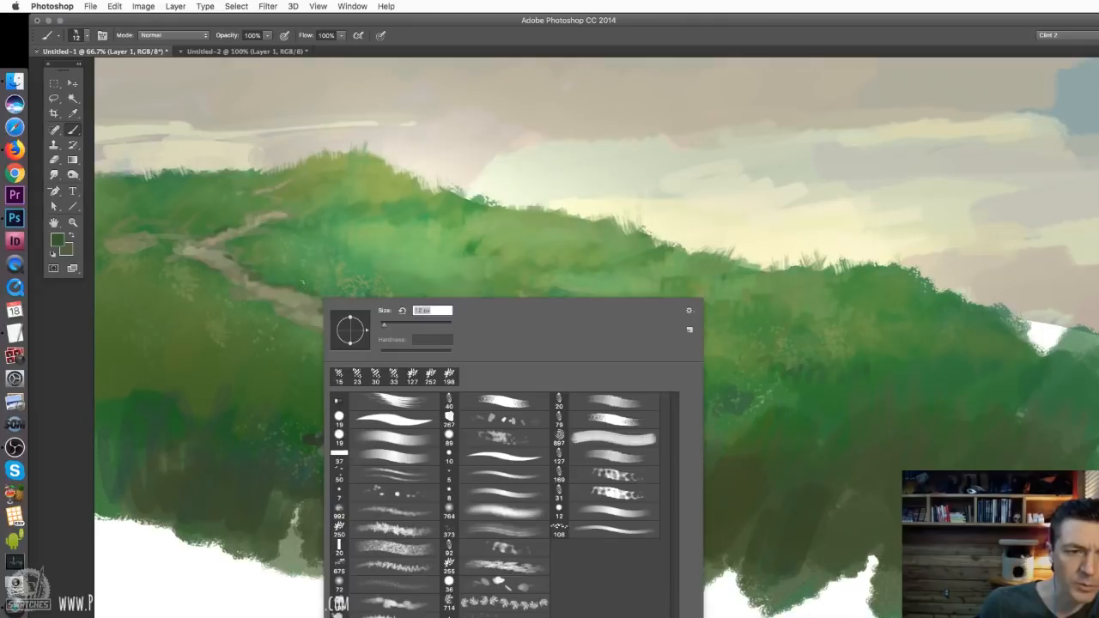
click(302, 282)
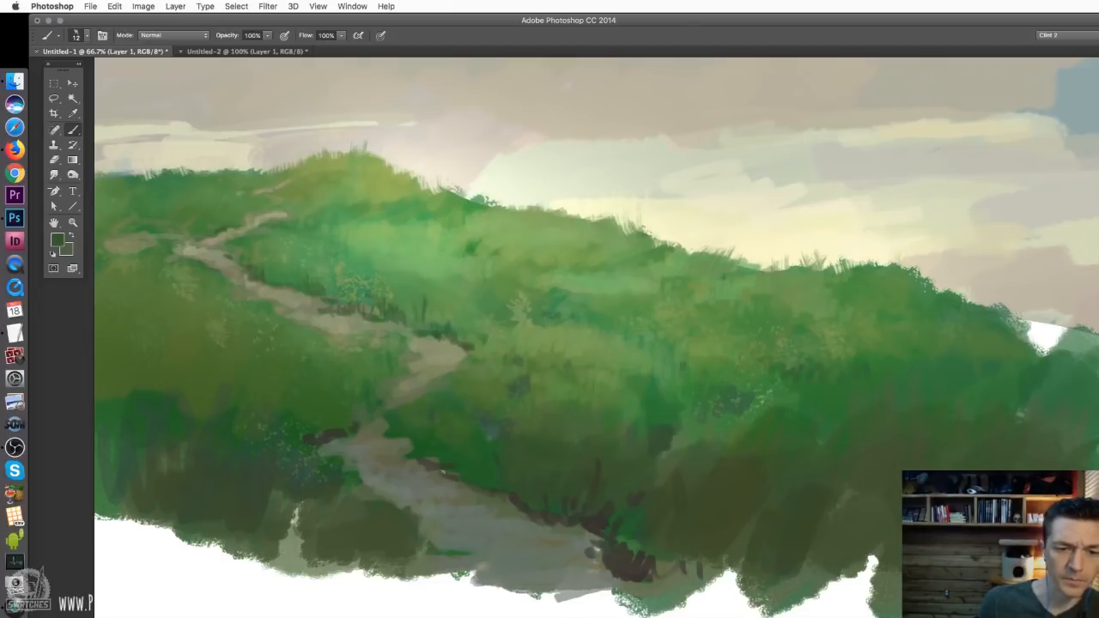
alt+click(524, 505)
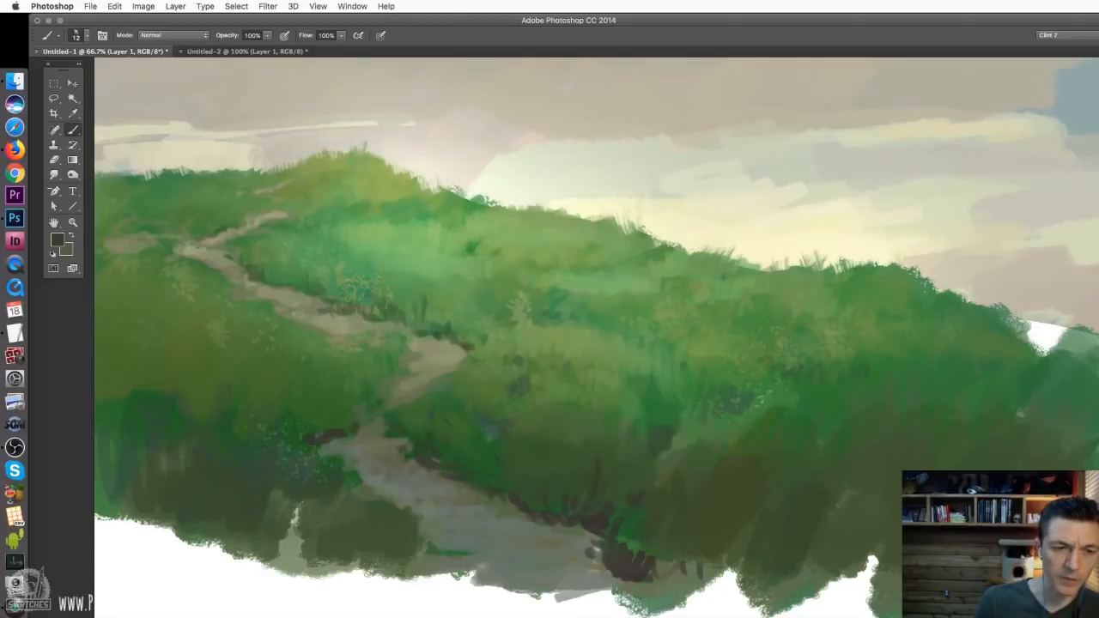
Sample a pale yellow from the sky and paint light highlights along the upper path and its bend
alt+click(717, 228)
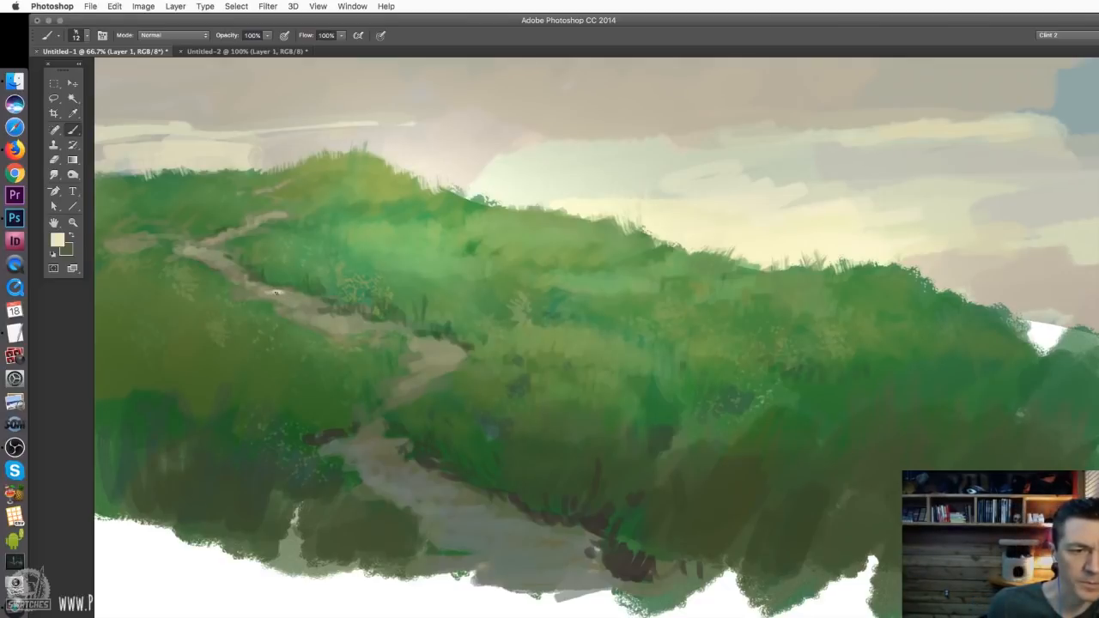
alt+click(275, 291)
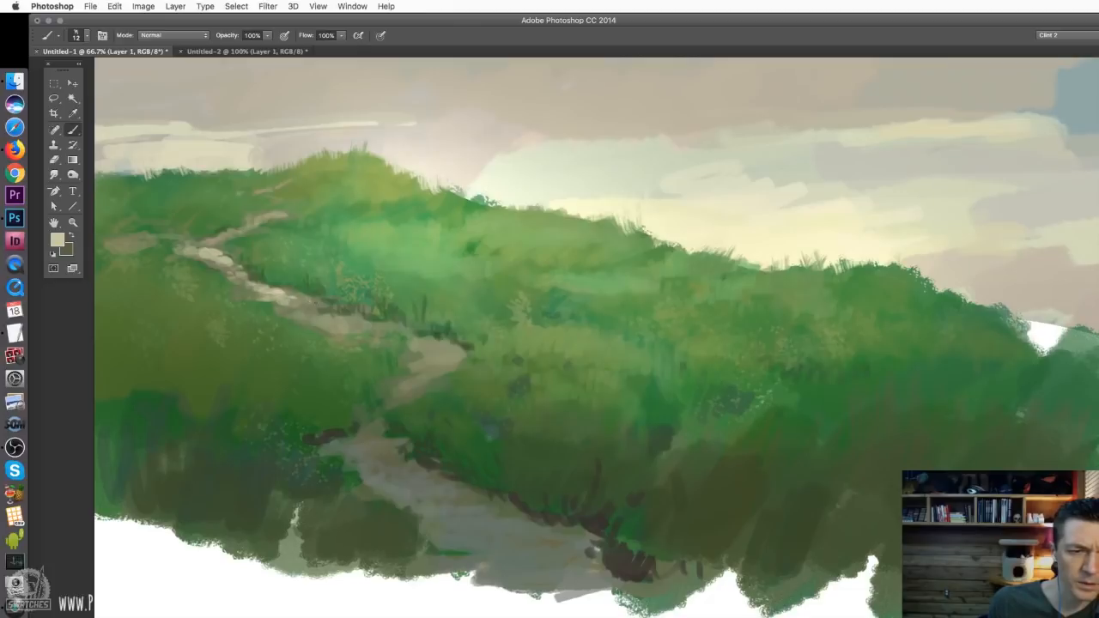
drag(296, 316, 306, 318)
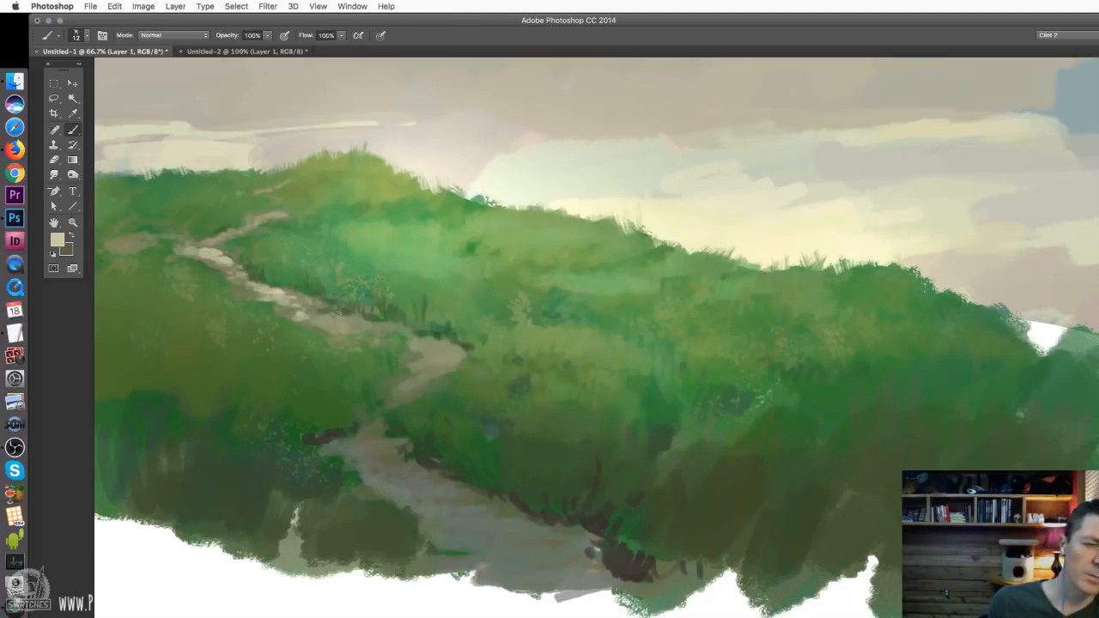
drag(317, 317, 359, 325)
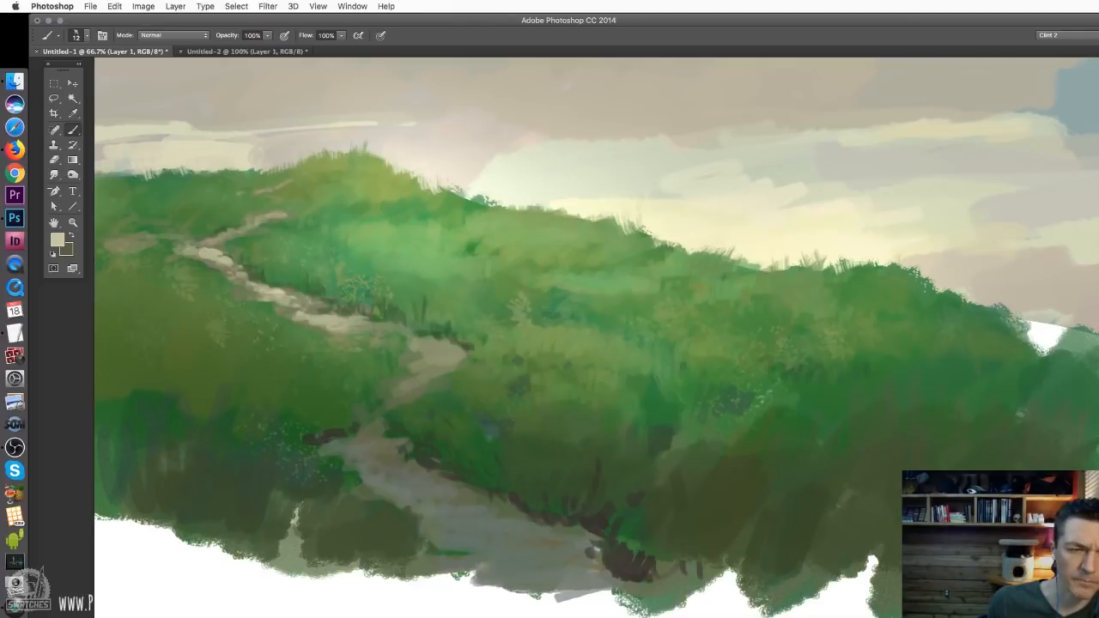
drag(273, 215, 289, 215)
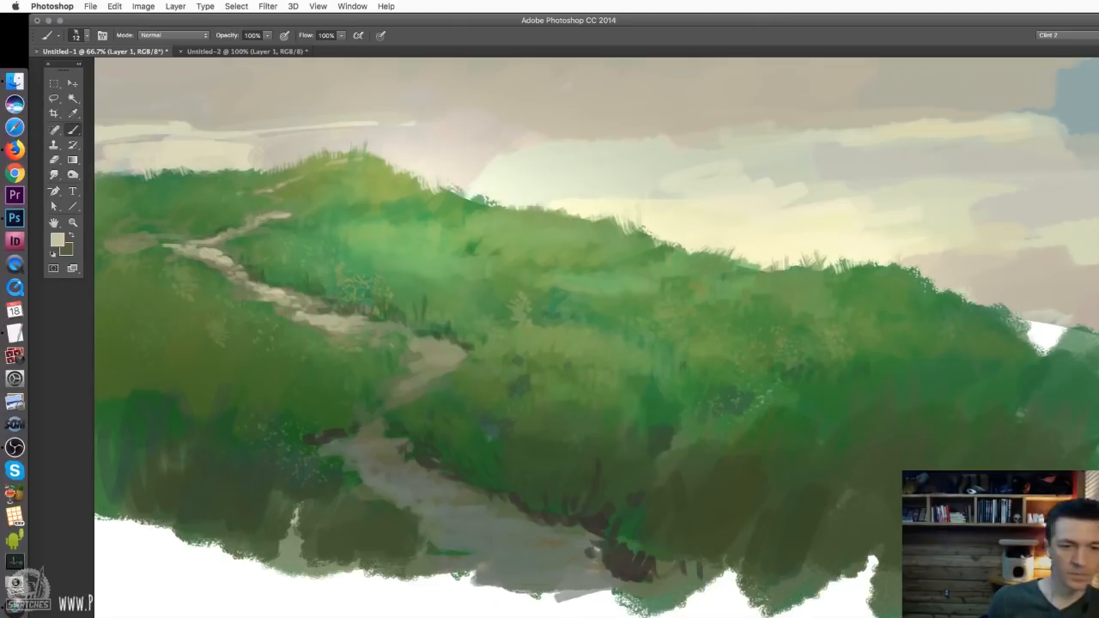
drag(415, 339, 460, 347)
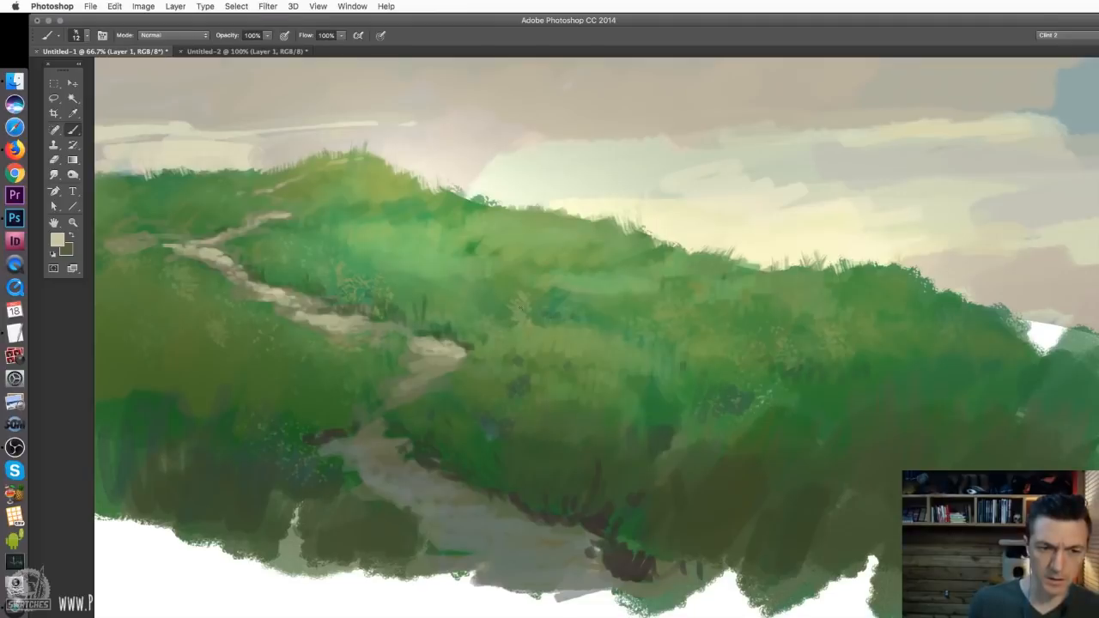
Keep the brush at 12 px, pick a peach foreground colour and lower the brush opacity to 43%
right_click(578, 296)
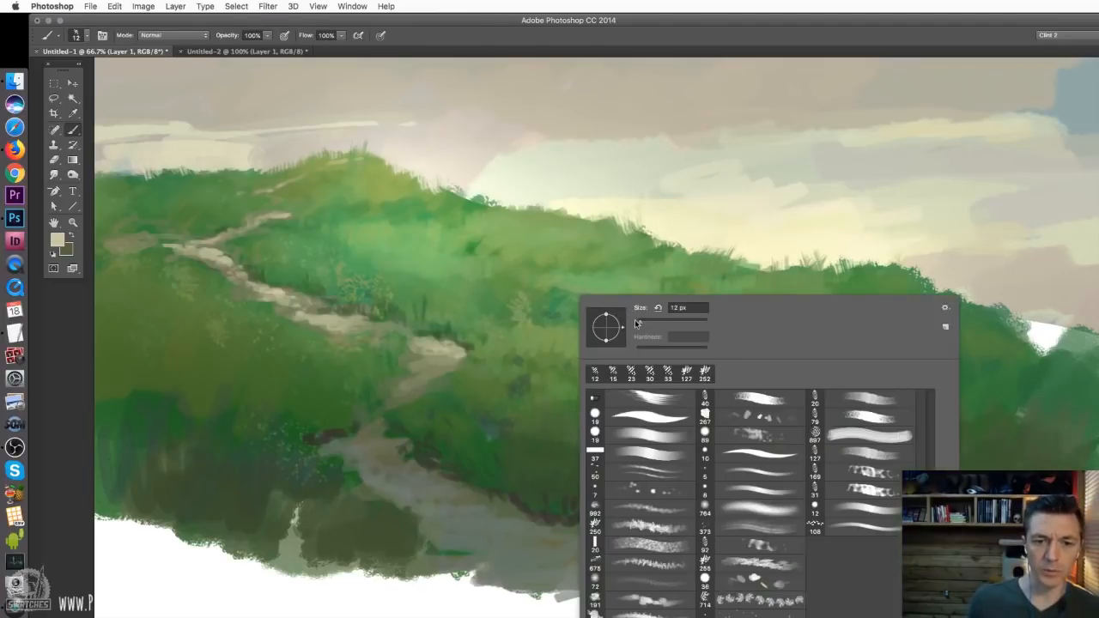
click(640, 322)
click(669, 237)
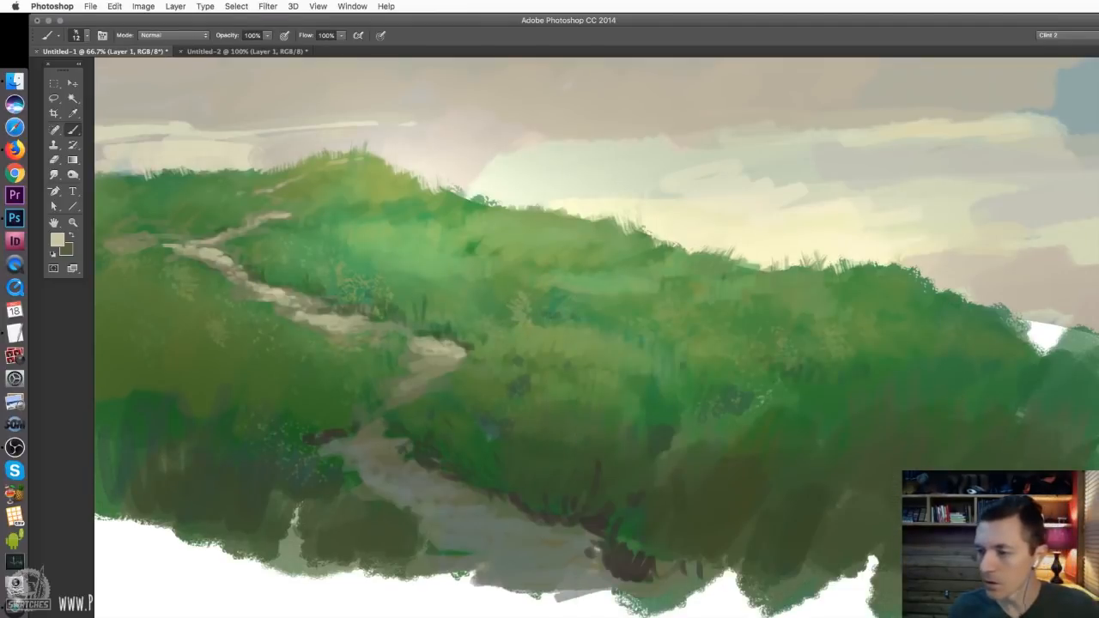
alt+click(438, 349)
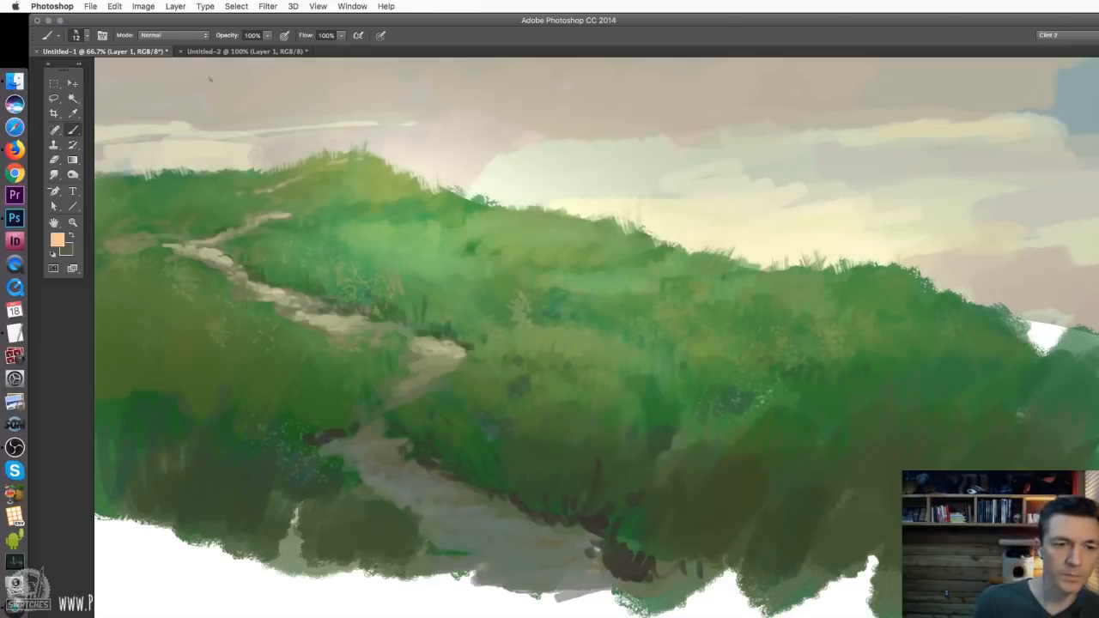
click(267, 35)
click(236, 49)
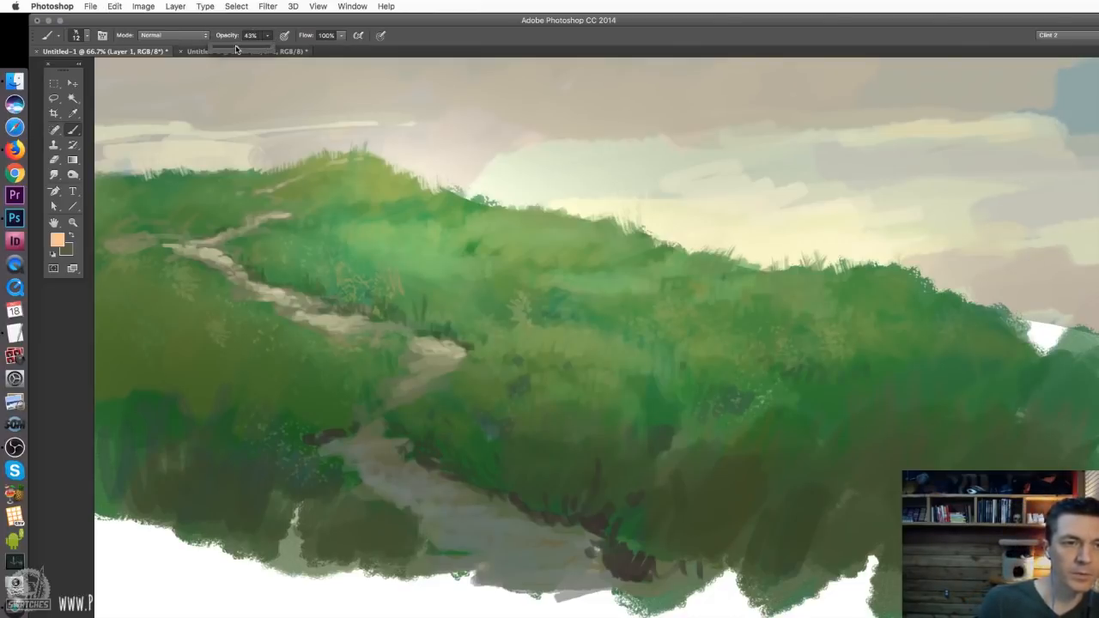
Try dabbing peach specks on the hillside with the scattered round brush at 47 px
right_click(548, 325)
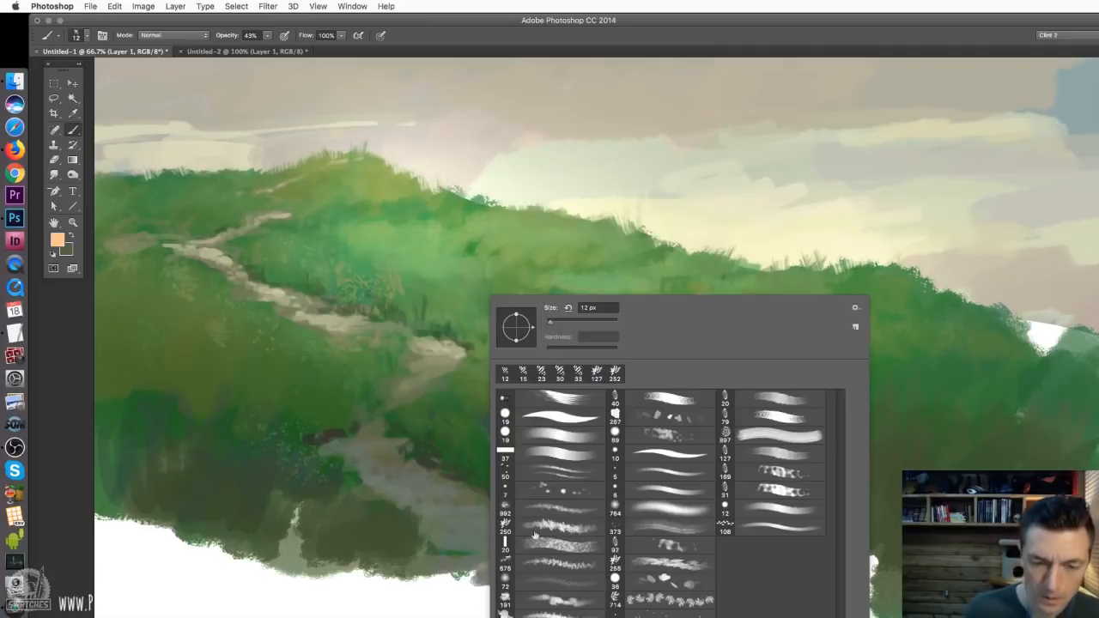
click(679, 420)
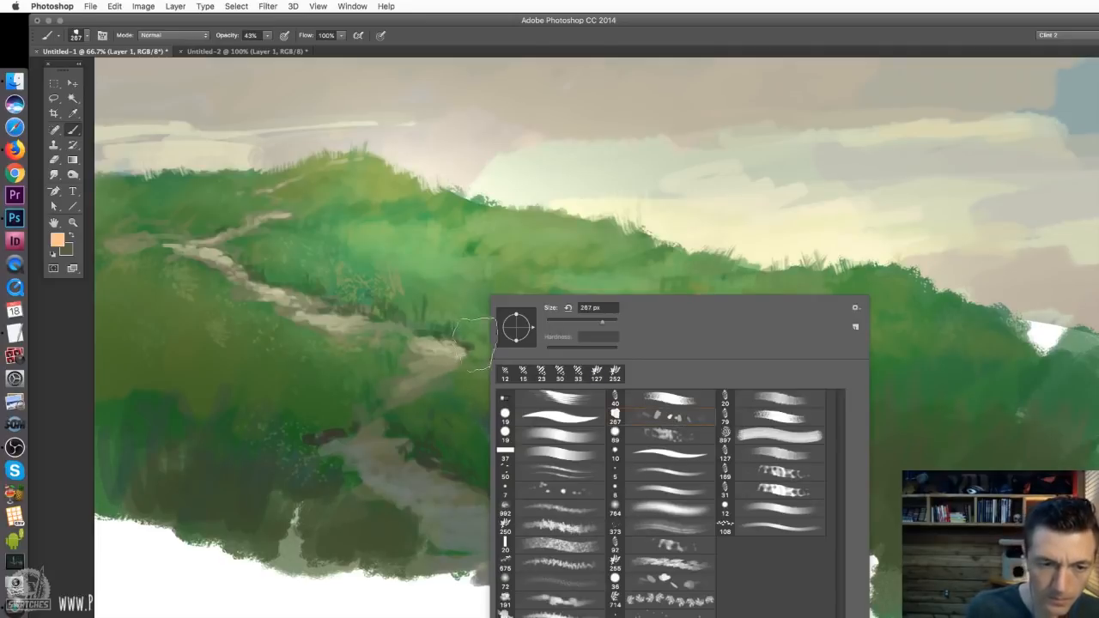
click(522, 449)
click(554, 321)
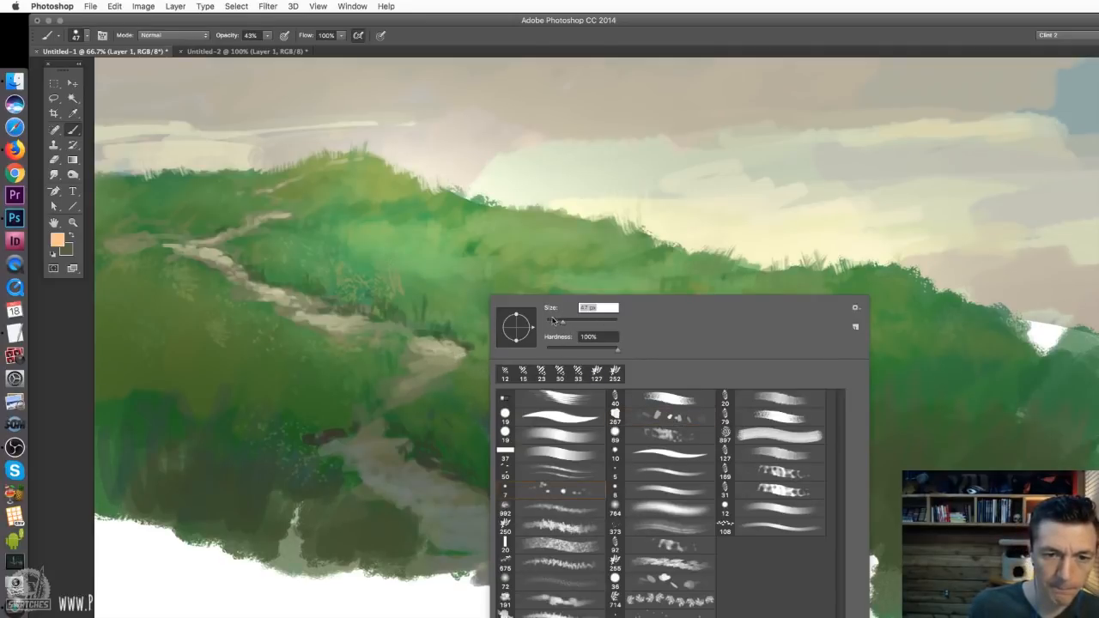
click(342, 262)
click(326, 249)
Choose the 267 px rough chip-shaped scatter brush and try a test stroke across the sky, undoing it
right_click(422, 278)
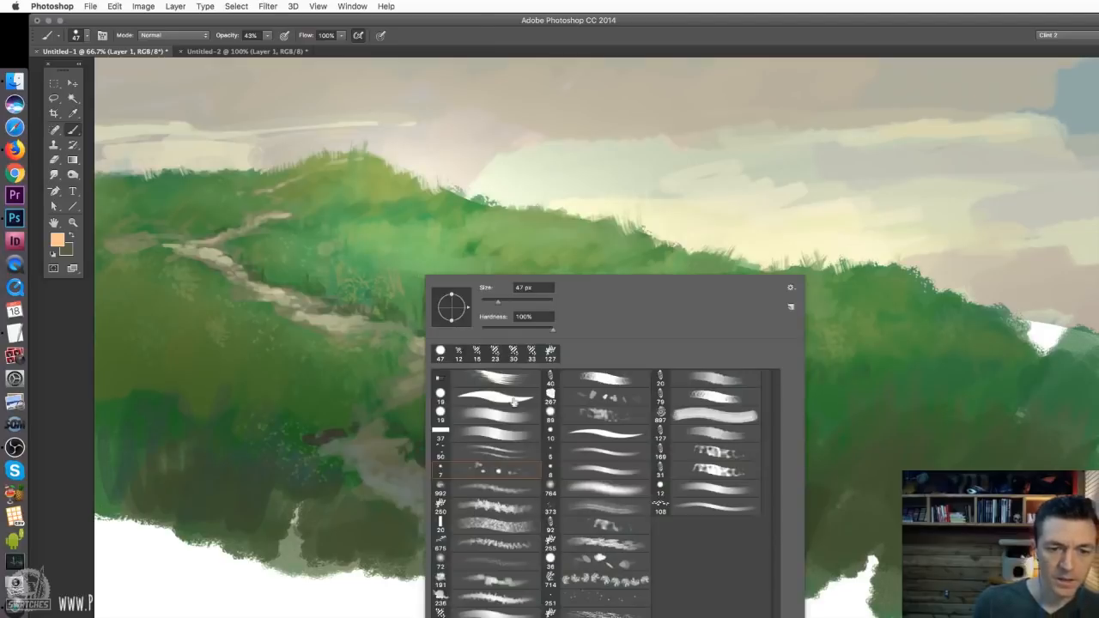
click(589, 397)
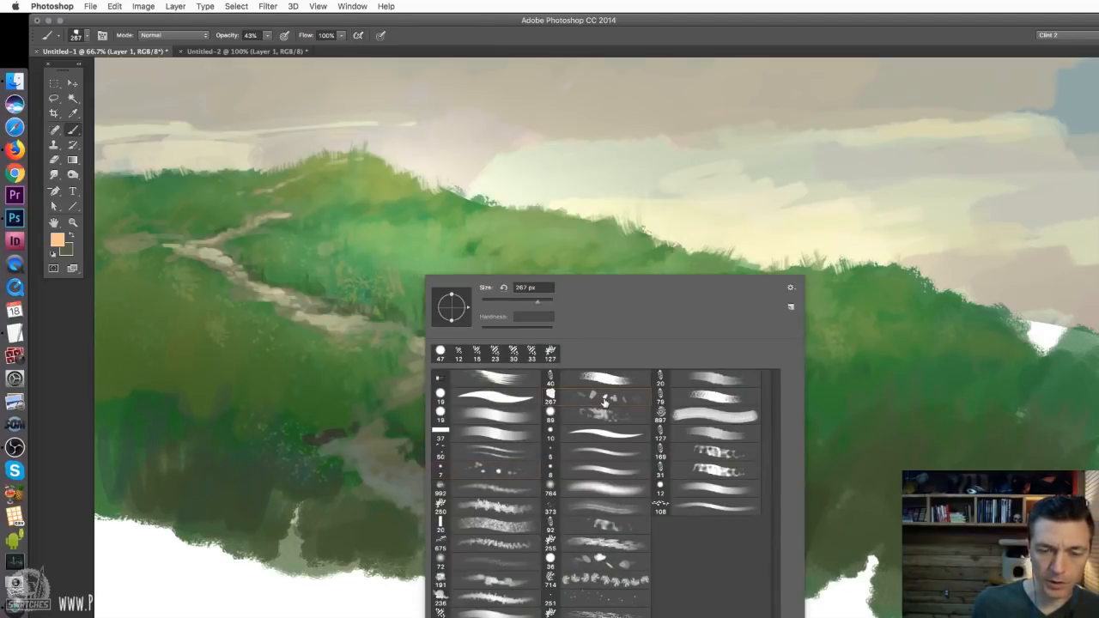
click(550, 167)
drag(796, 172, 633, 249)
key(ctrl+alt+z)
key(ctrl+alt+z)
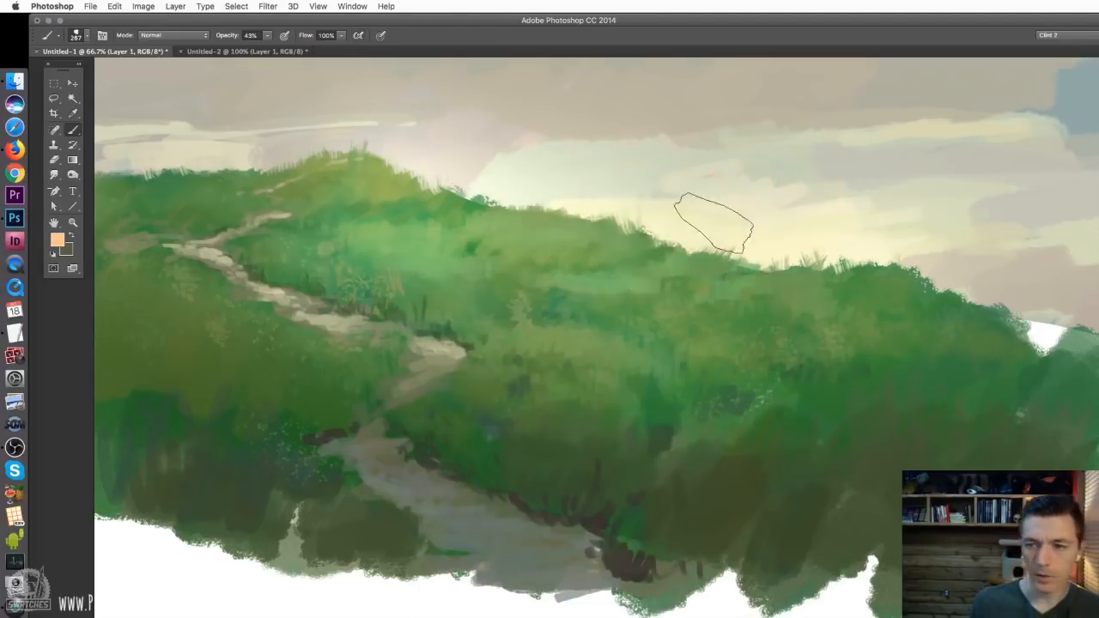
Raise the brush opacity to 100% and try large peach dabs across the hillside and sky
click(267, 35)
drag(269, 48, 344, 57)
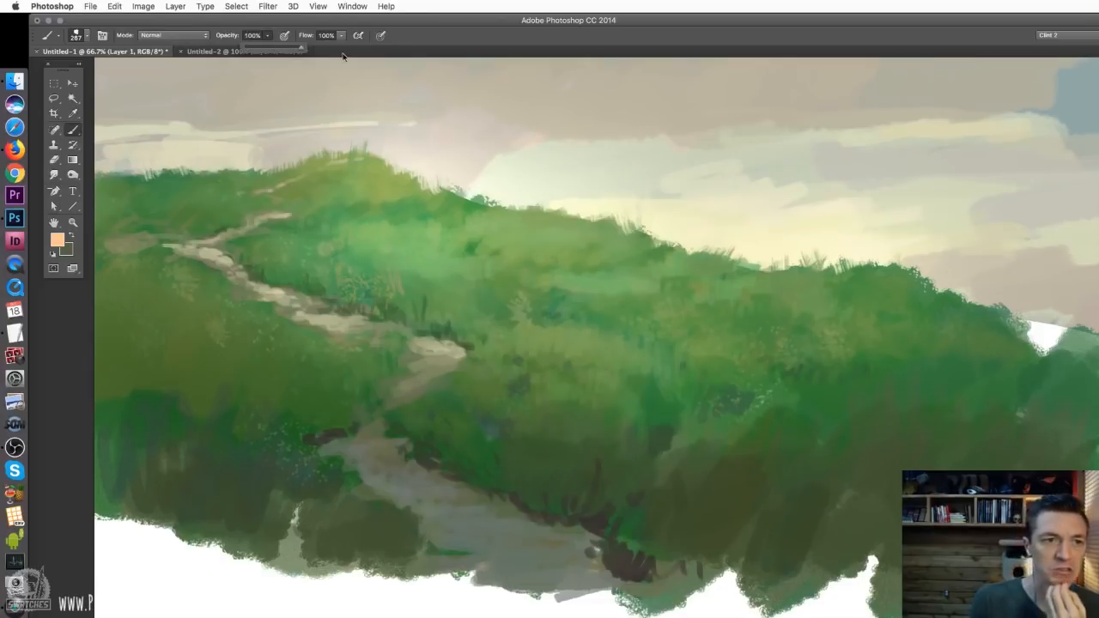
click(465, 143)
mouse_move(530, 272)
mouse_down()
mouse_move(610, 438)
mouse_move(723, 179)
mouse_move(401, 204)
mouse_move(365, 339)
mouse_move(573, 420)
mouse_move(758, 261)
mouse_move(915, 195)
mouse_up()
key(super+z)
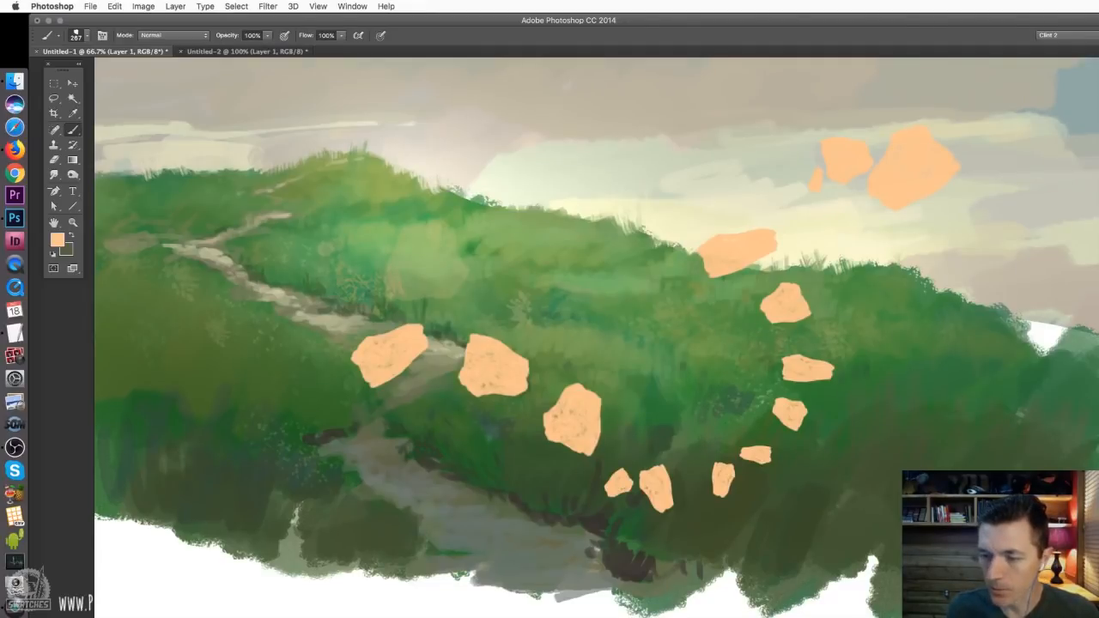
Set the brush's Minimum Diameter to 15% and Scatter to 59%, and check its Transfer settings
key(F5)
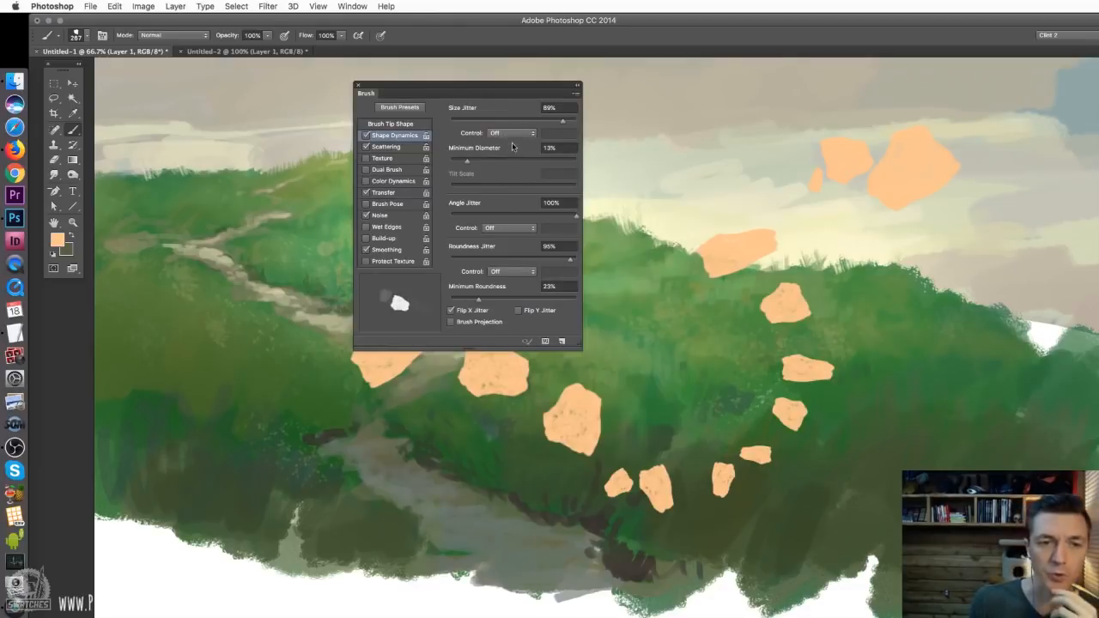
mouse_move(467, 161)
mouse_down()
mouse_move(575, 165)
mouse_move(471, 172)
mouse_up()
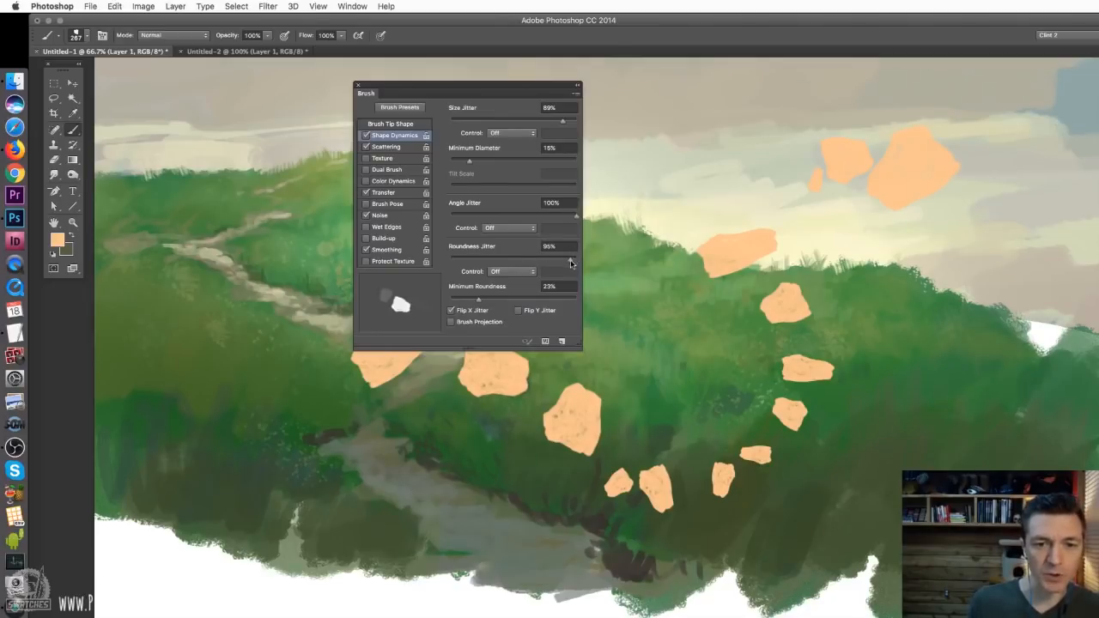
mouse_move(572, 260)
mouse_down()
mouse_move(583, 261)
mouse_move(473, 311)
mouse_move(574, 301)
mouse_move(562, 296)
mouse_up()
click(391, 146)
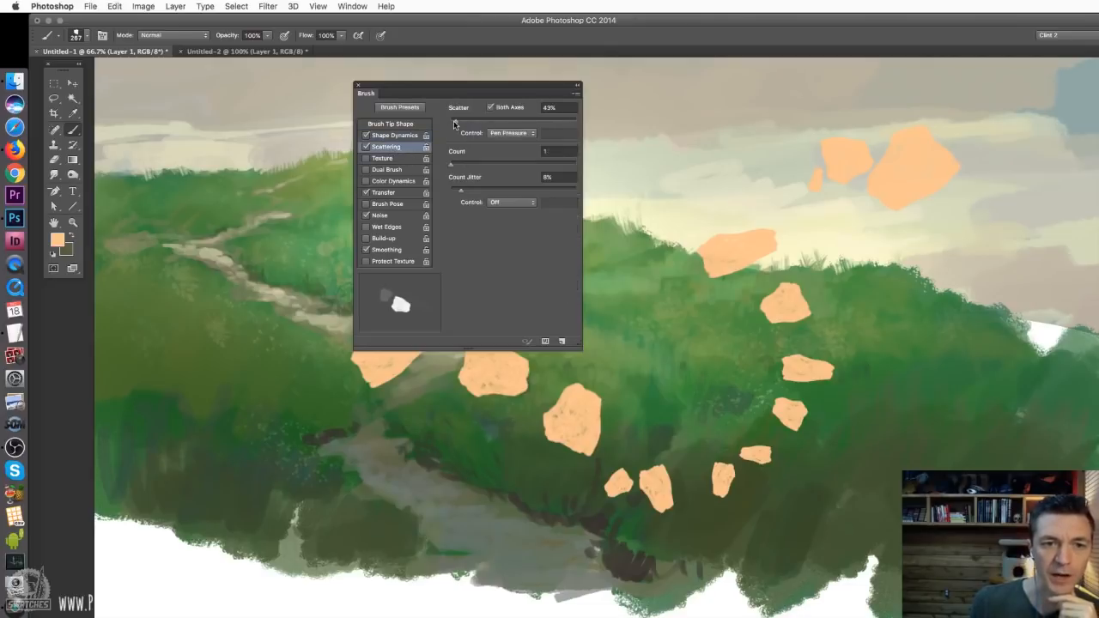
drag(457, 121, 457, 121)
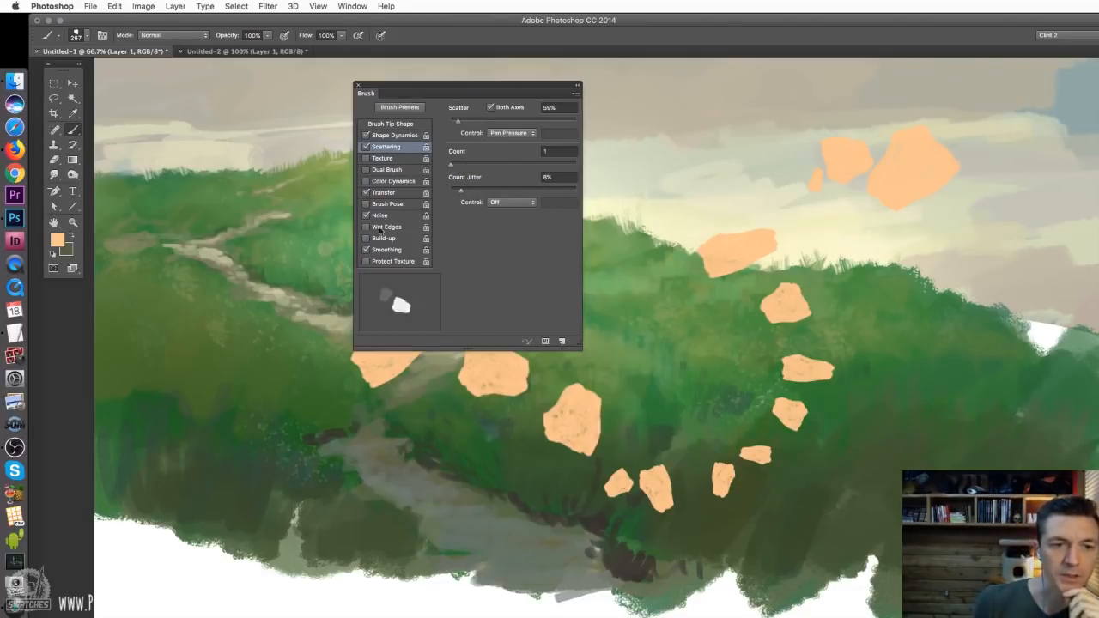
click(383, 193)
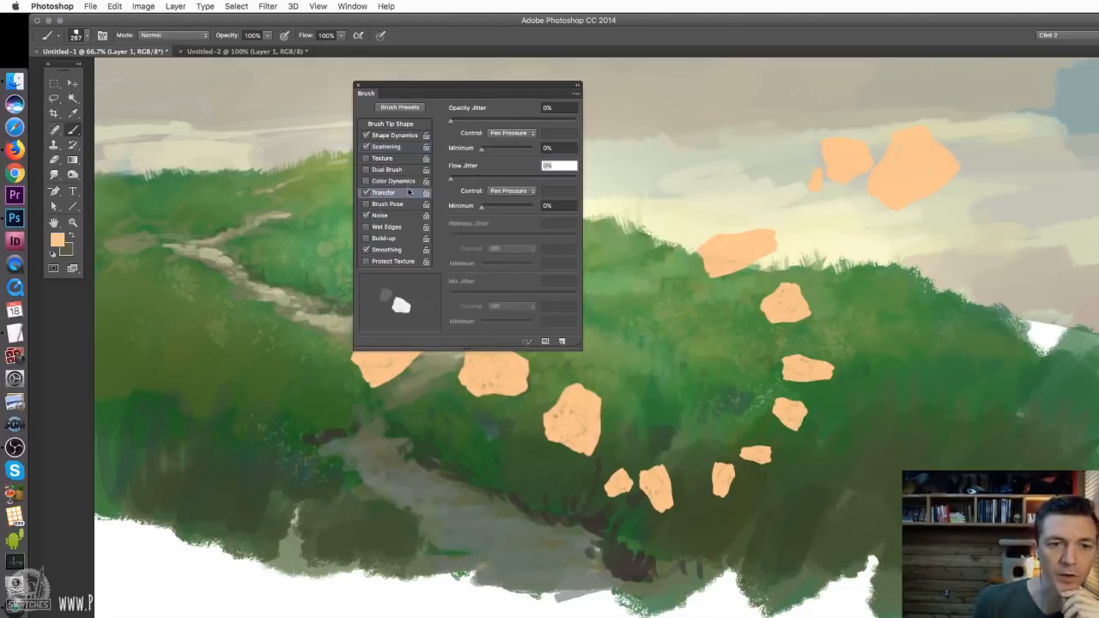
click(577, 86)
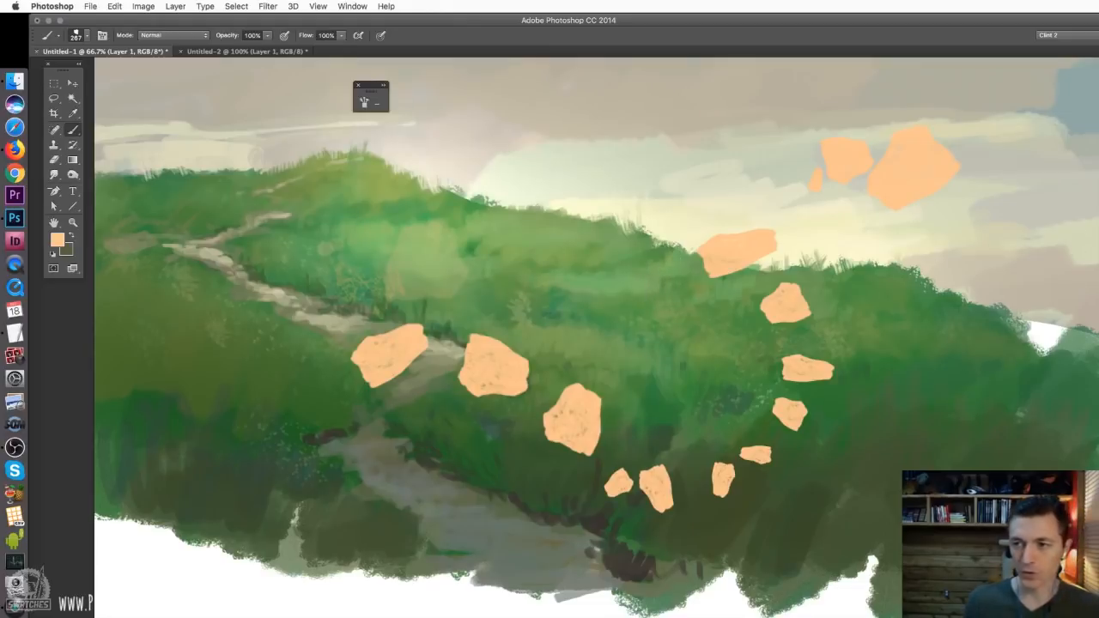
Undo the peach test dabs, clear the brush settings off the canvas and reduce the brush to 43 px
key(super+z)
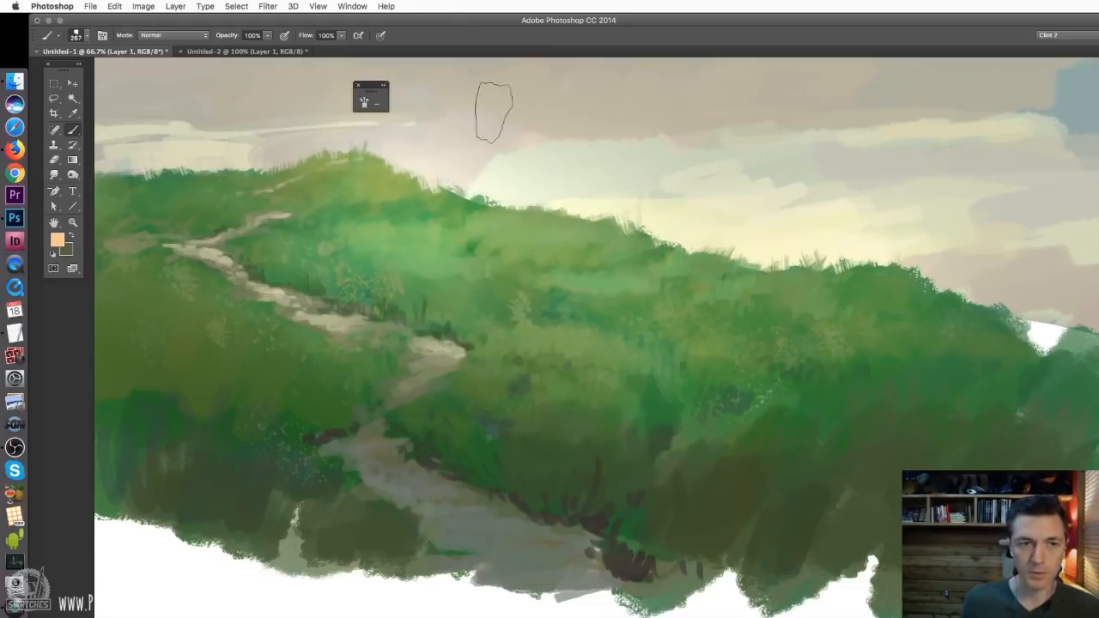
drag(369, 85, 754, 341)
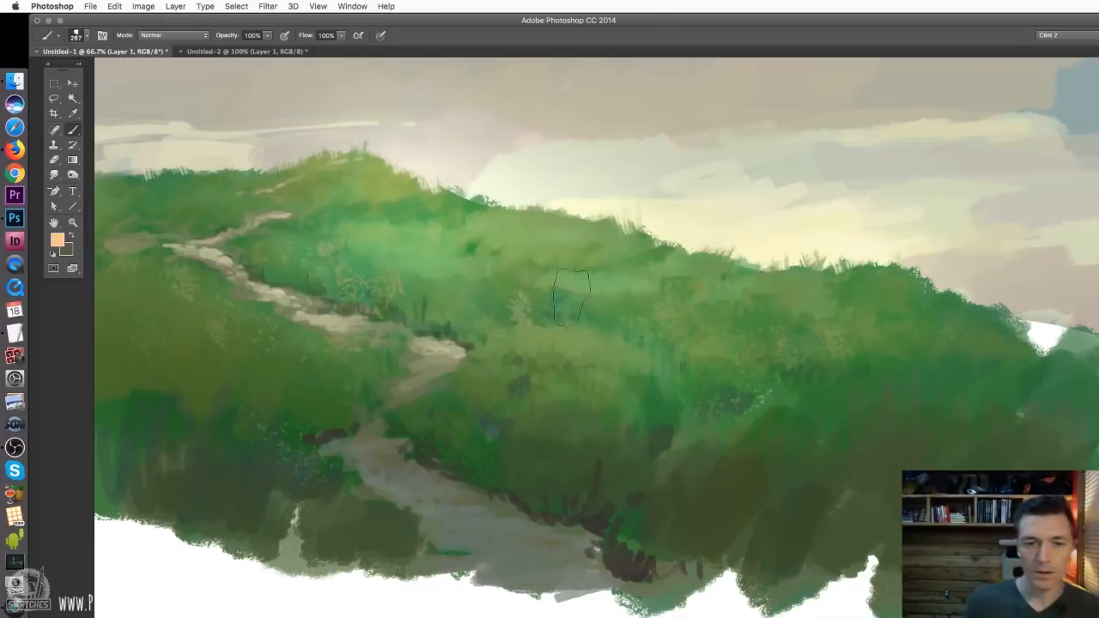
right_click(568, 289)
click(640, 314)
drag(640, 317, 637, 317)
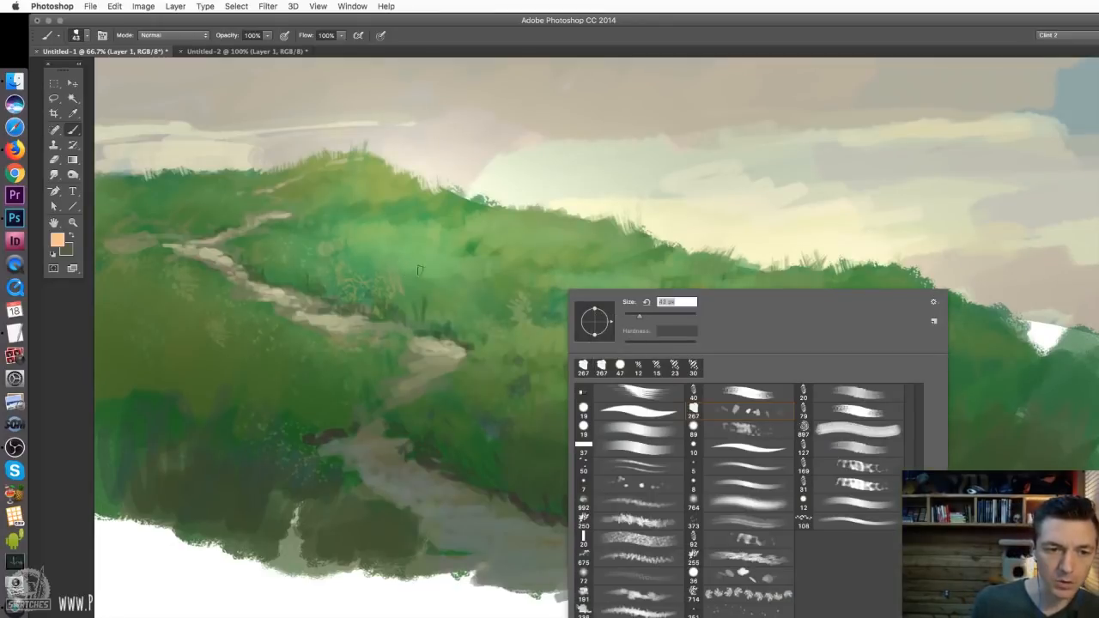
click(367, 233)
key(super+z)
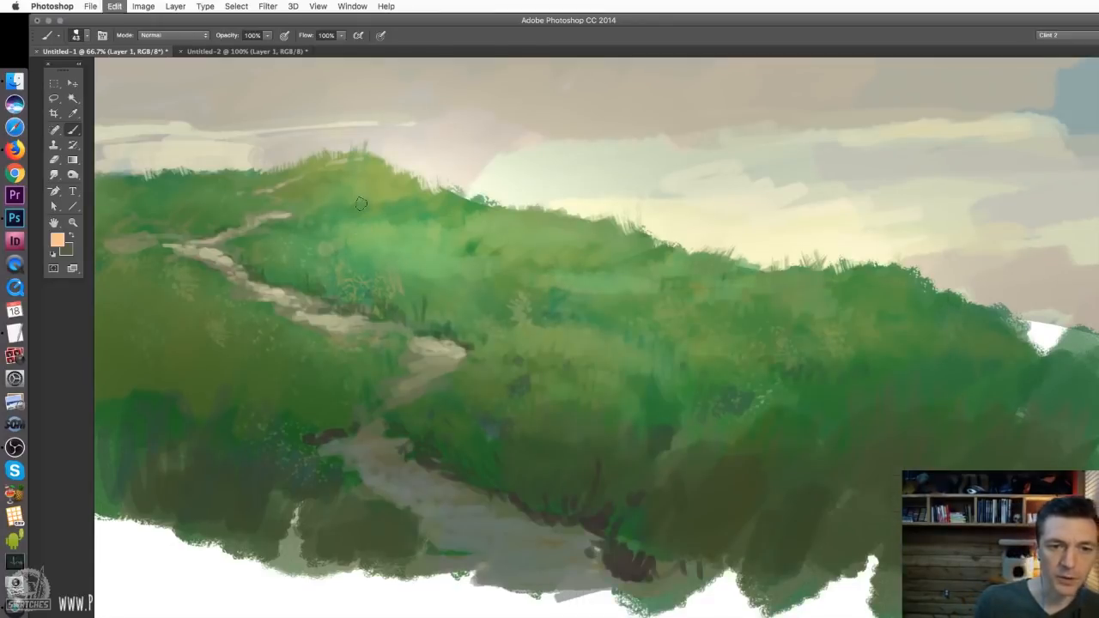
Reduce the brush to 33 px and dab orange and pale yellow flowers on the upper hillside beside the path
right_click(414, 246)
click(488, 275)
click(304, 243)
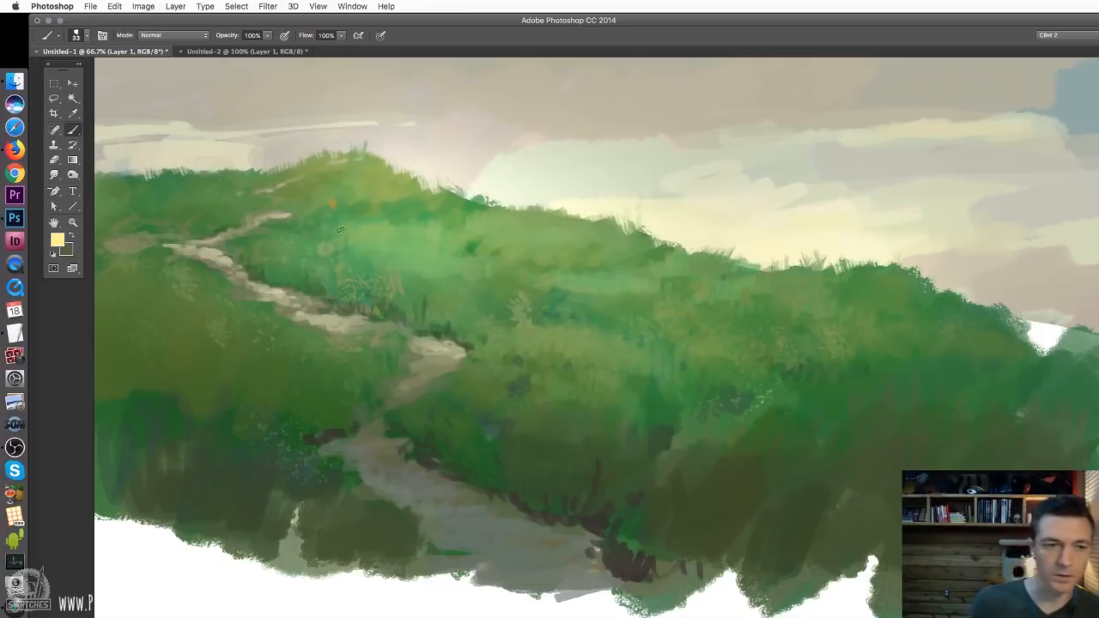
click(346, 237)
click(315, 236)
click(295, 233)
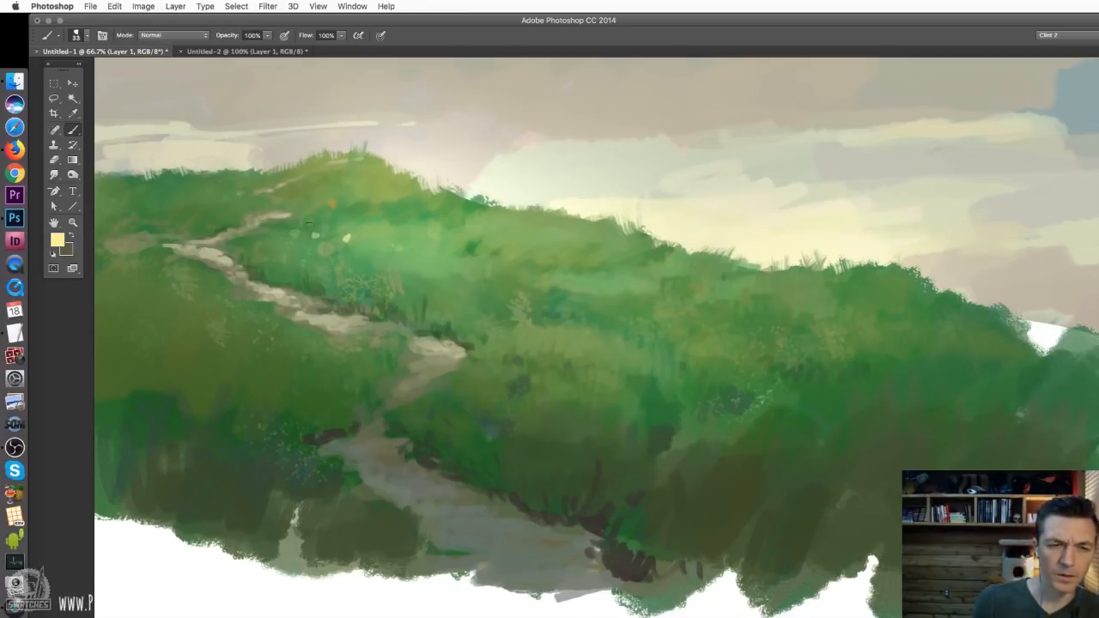
click(502, 232)
Reduce the brush to 23 px and dab smaller pale yellow flowers below the hilltop and along the slope
right_click(513, 237)
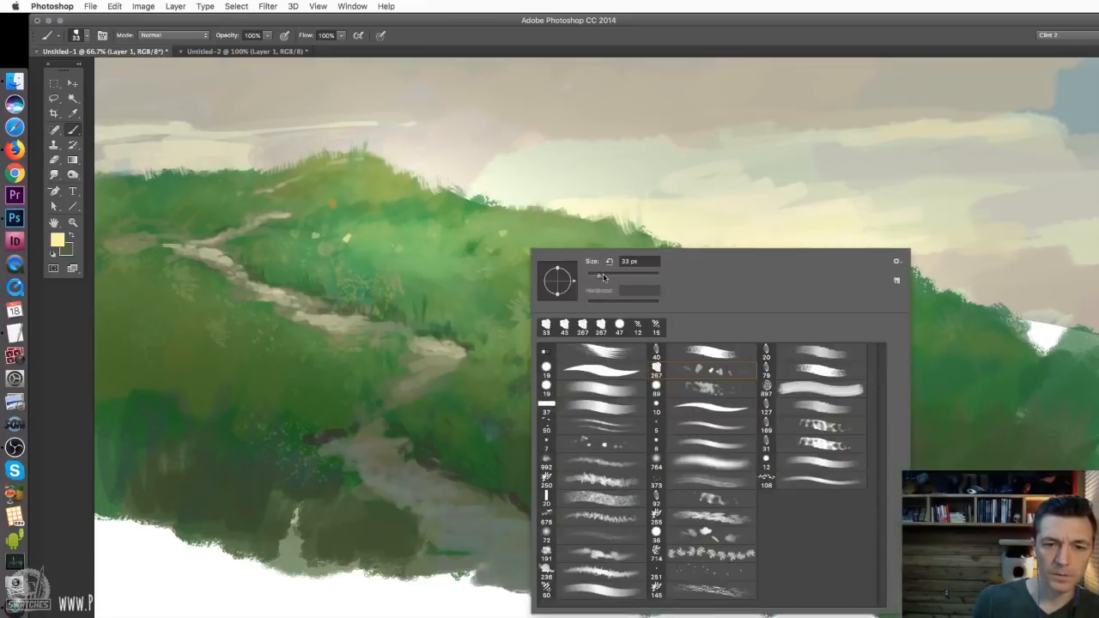
drag(603, 279, 595, 280)
click(340, 204)
click(372, 204)
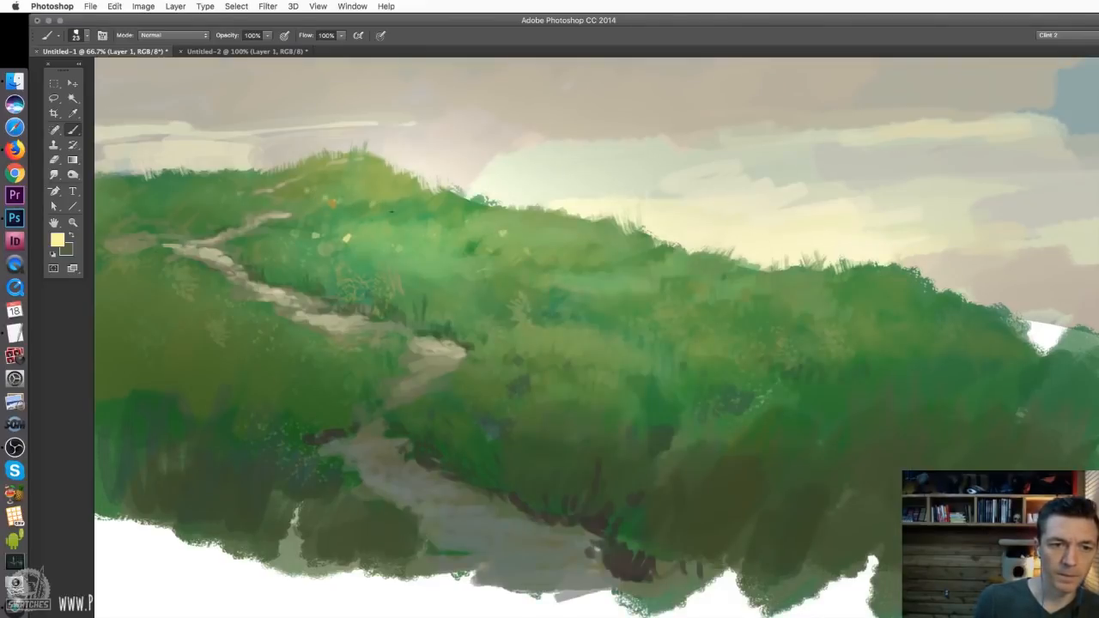
click(391, 212)
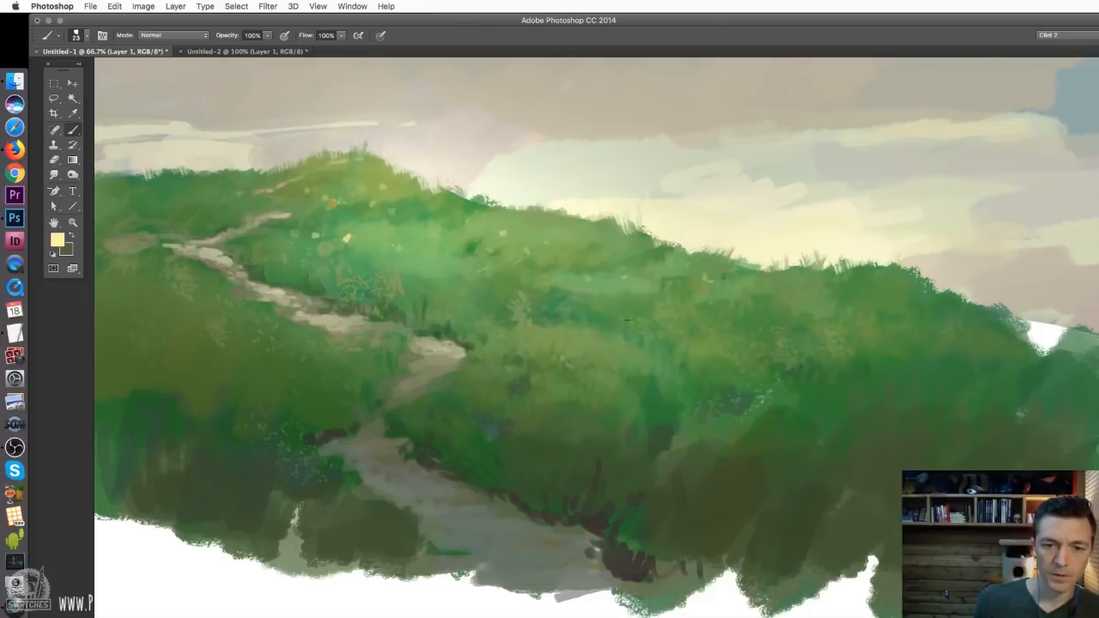
click(472, 249)
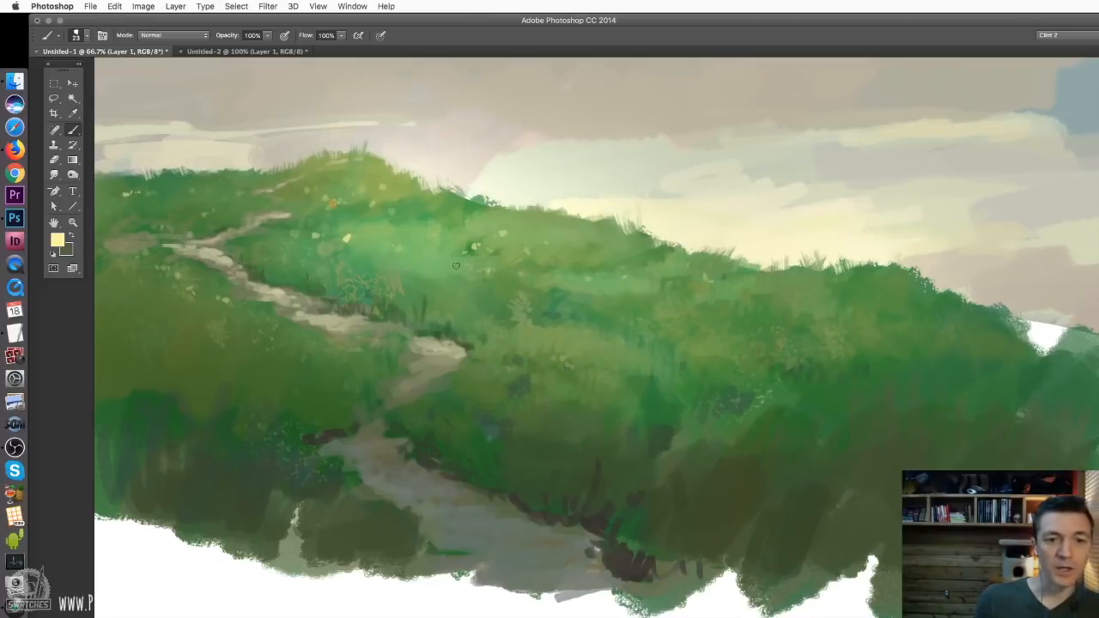
Switch to the 60 px textured brush preset and set its size to 23 px
key(super+plus)
key(super+minus)
key(super+plus)
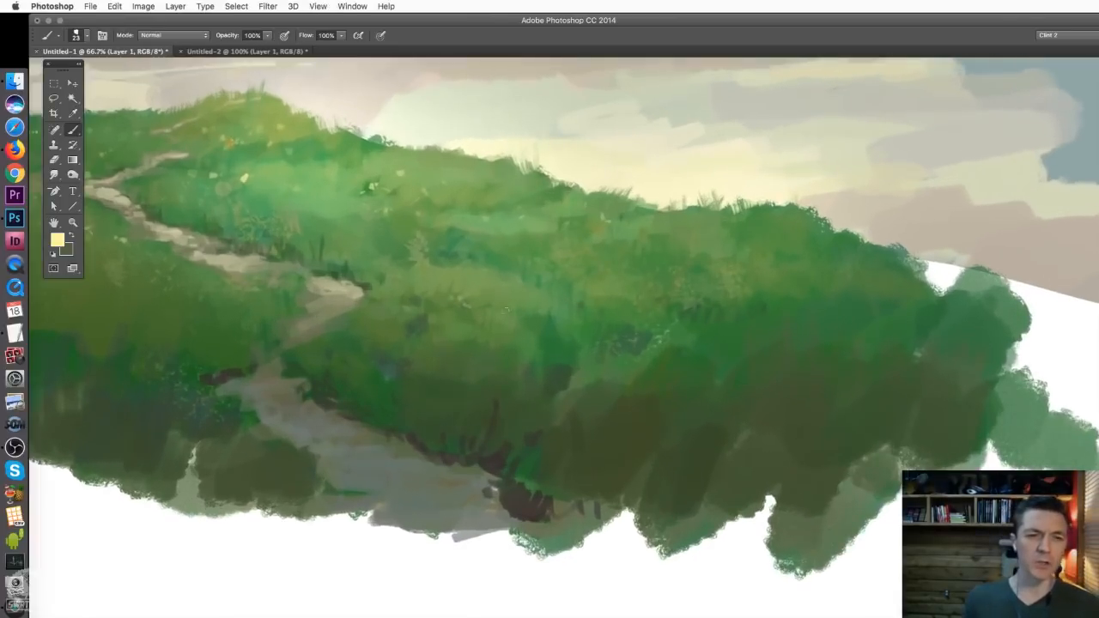
mouse_move(400, 246)
mouse_down()
mouse_move(556, 351)
mouse_move(564, 301)
mouse_move(554, 304)
mouse_up()
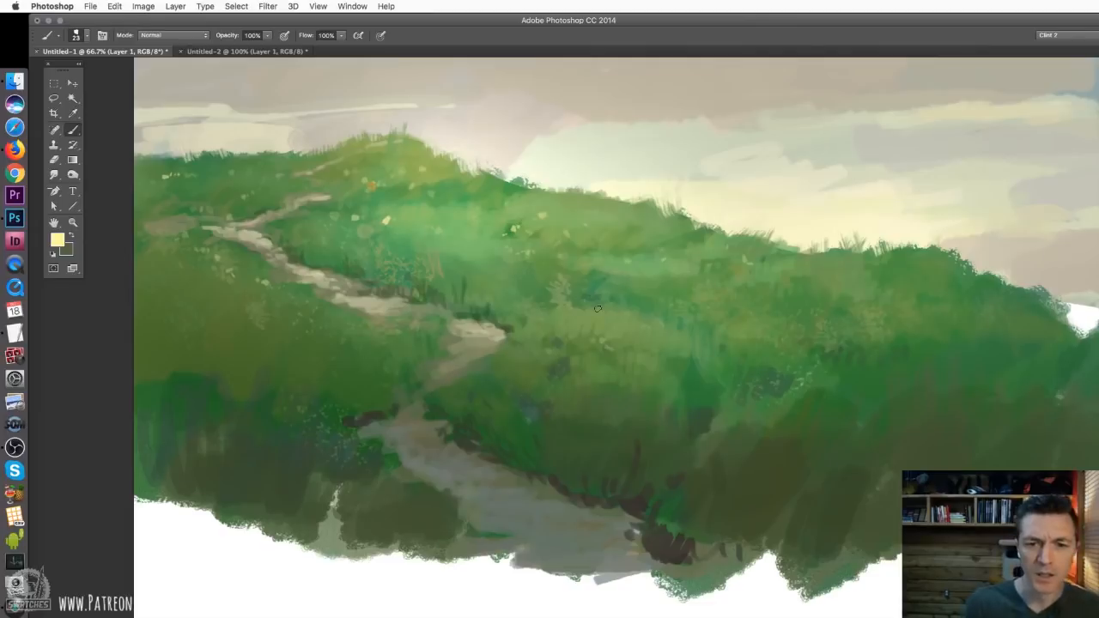
right_click(633, 305)
click(703, 445)
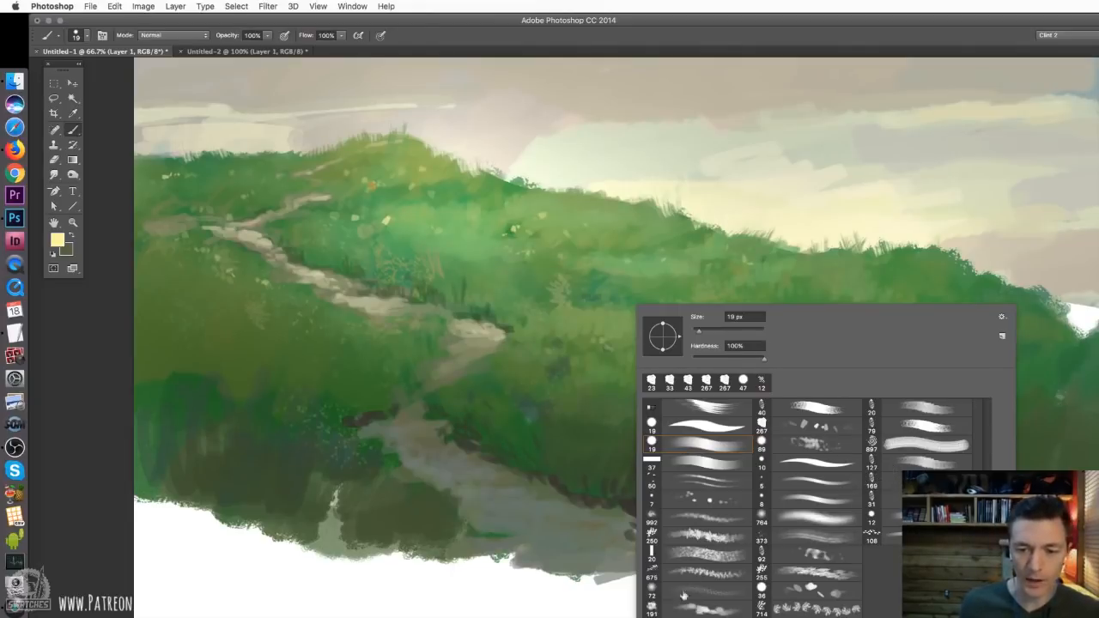
click(680, 615)
drag(713, 329, 701, 329)
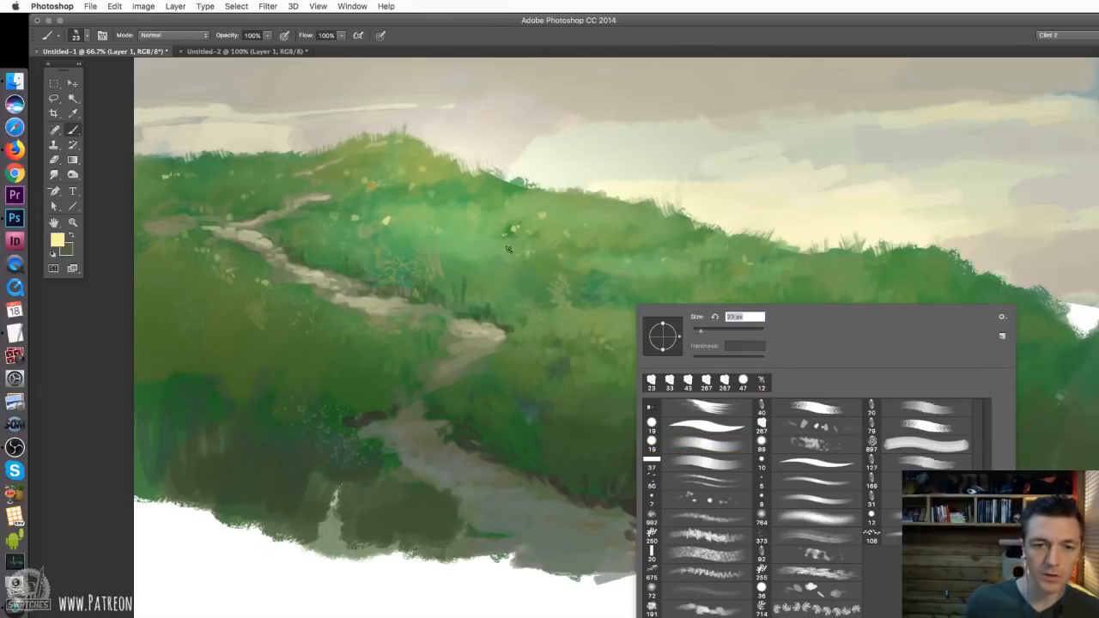
key(Return)
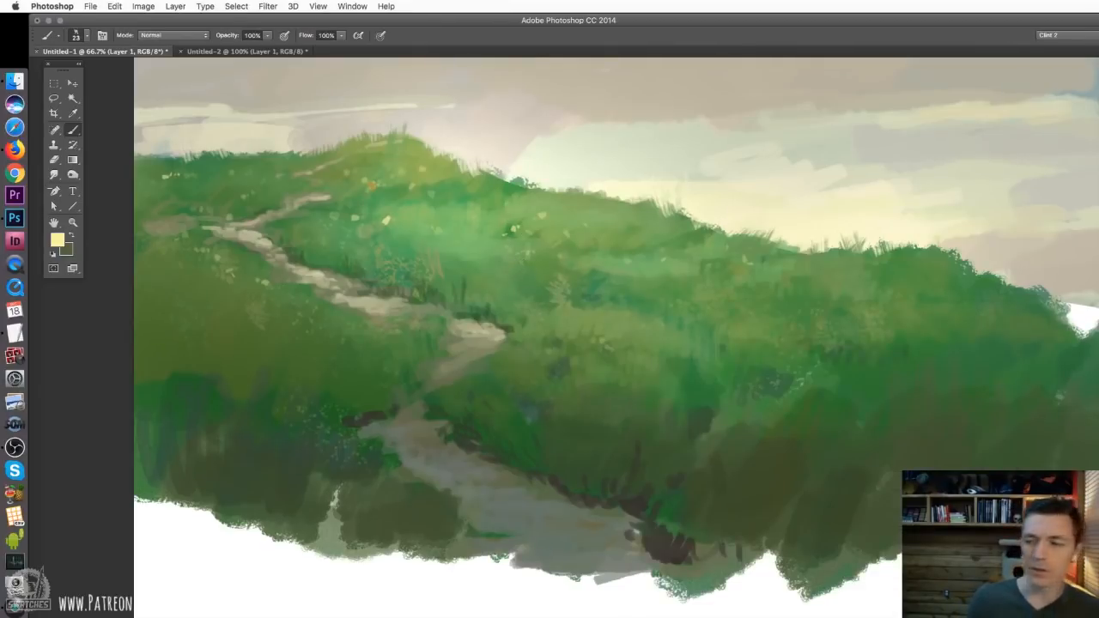
Reduce the brush to 17 px and dab scattered brighter yellow flowers across the middle of the hillside
right_click(541, 216)
click(621, 247)
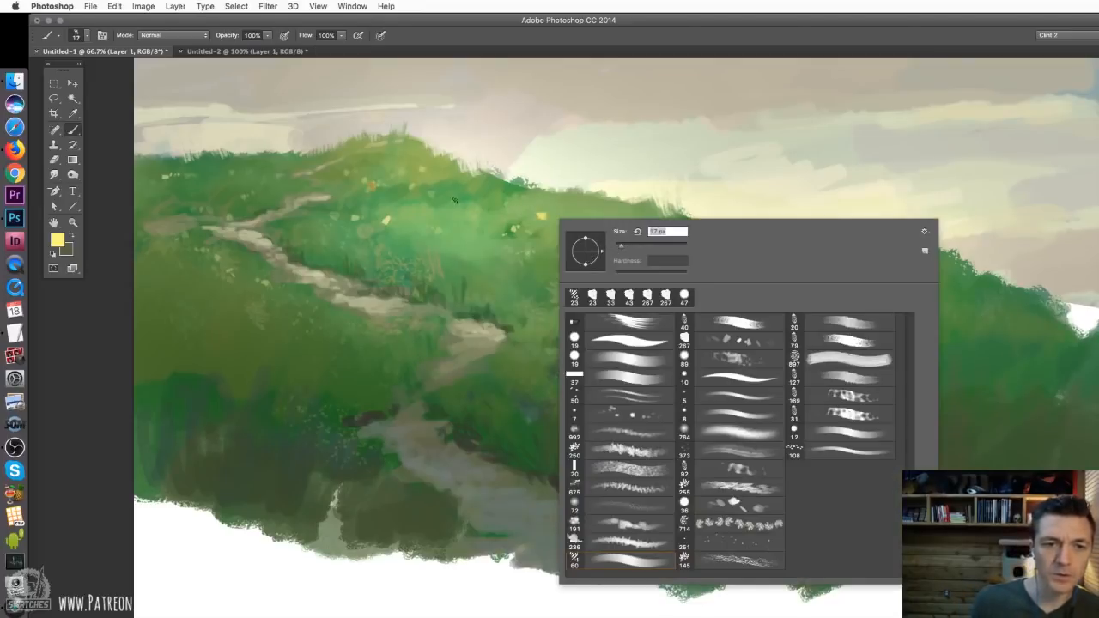
key(Return)
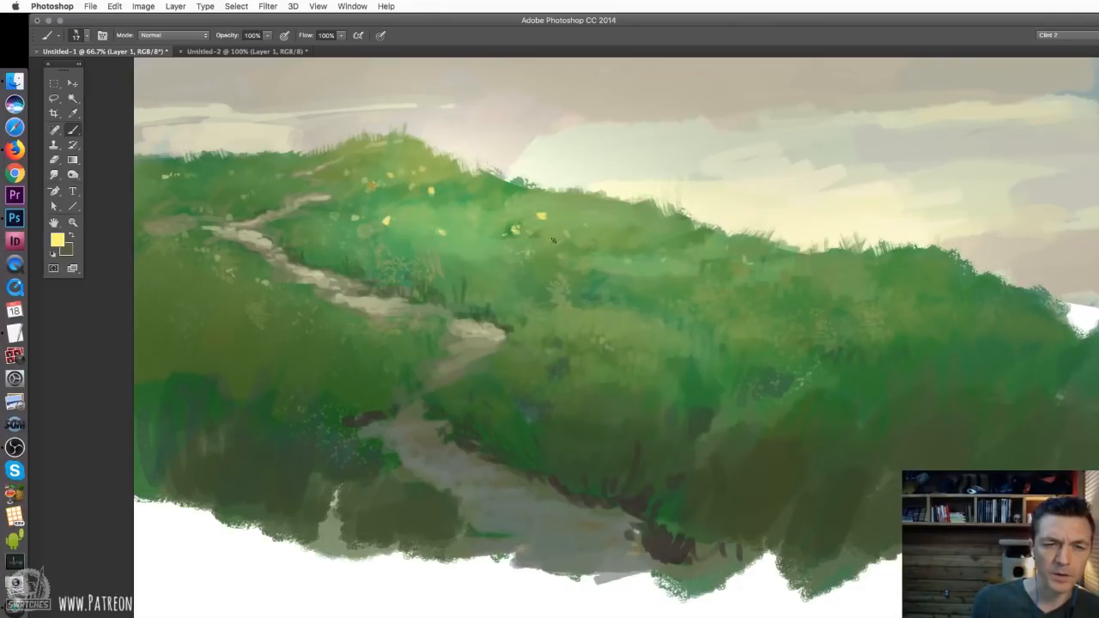
click(627, 258)
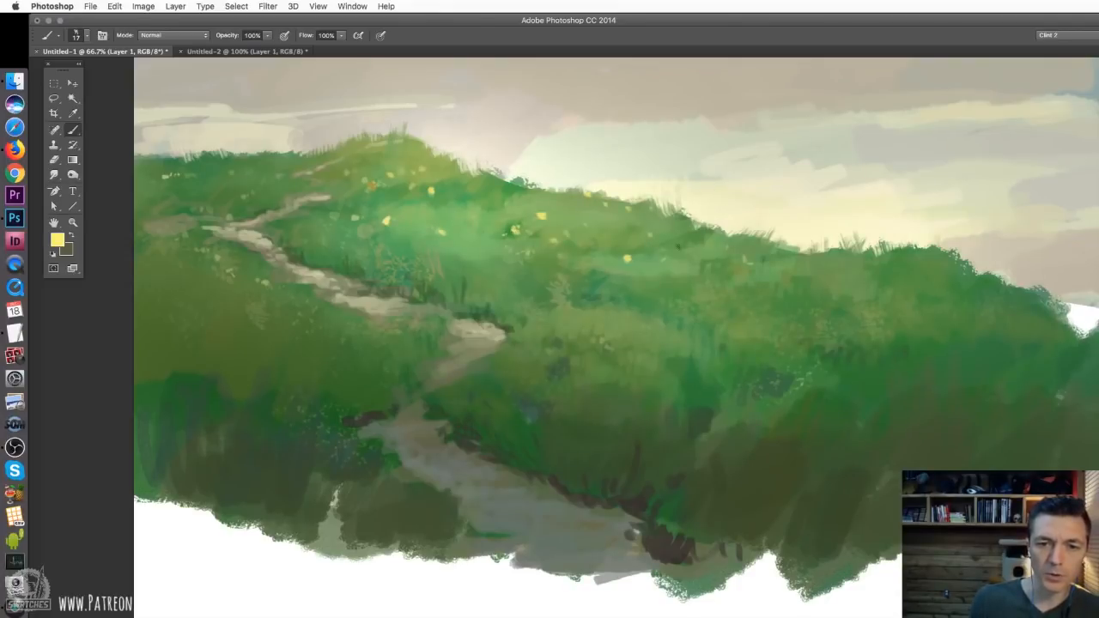
Dab clusters of small yellow flowers on the ridge right of the path and just below the hilltop
click(525, 219)
click(530, 205)
click(545, 196)
click(528, 215)
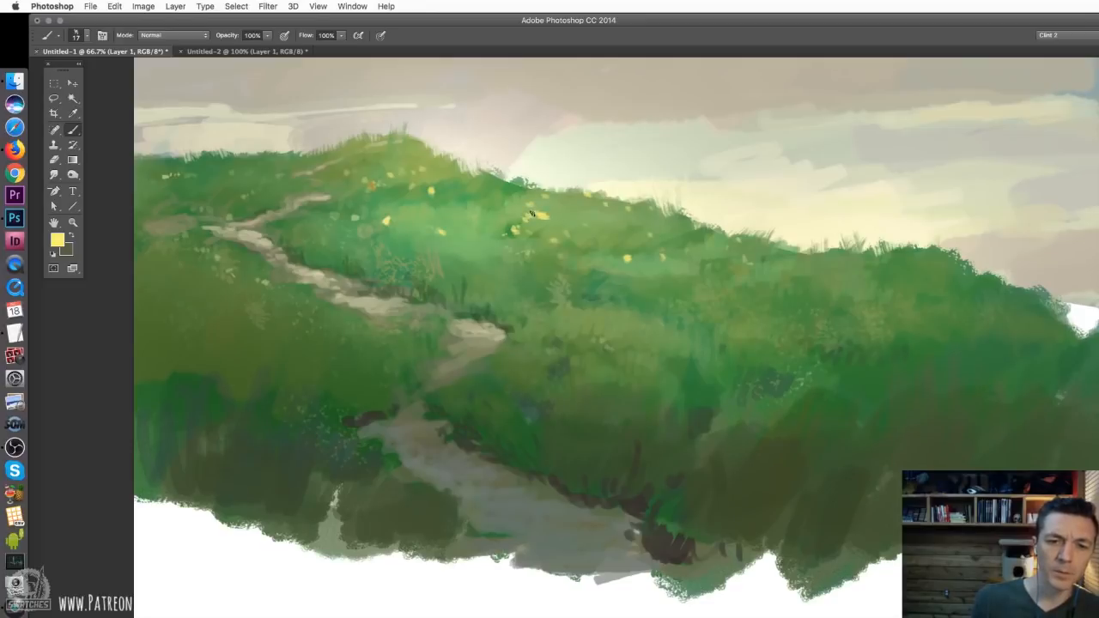
click(534, 213)
click(522, 212)
click(428, 177)
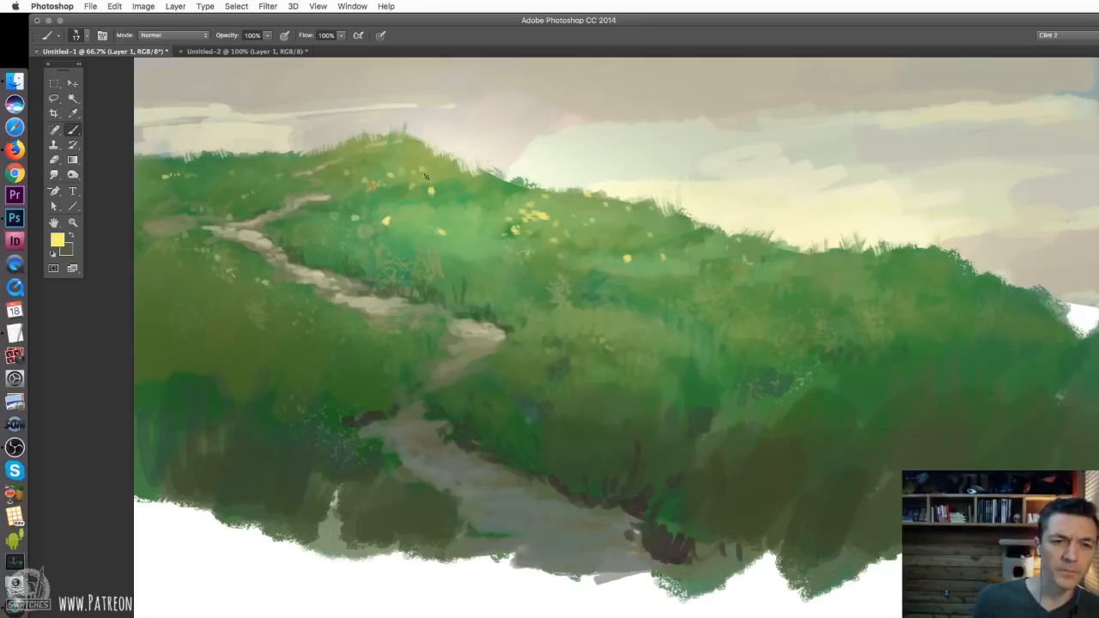
click(437, 174)
click(418, 173)
click(421, 170)
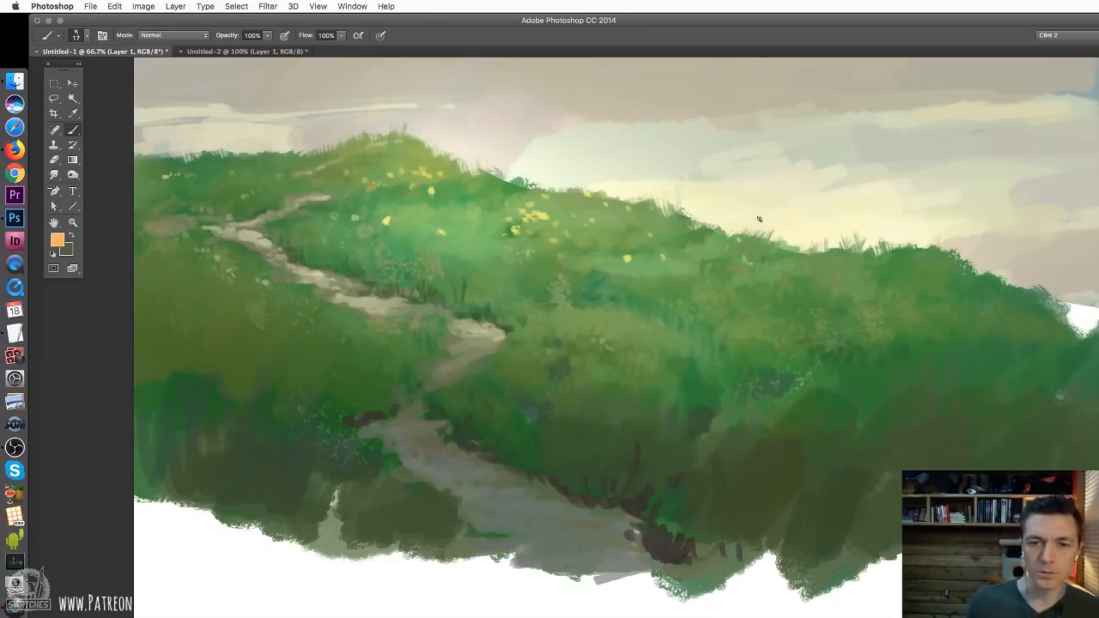
Dab salmon and pink flowers across the middle and right of the hillside, enlarging the brush to 19 px
click(571, 241)
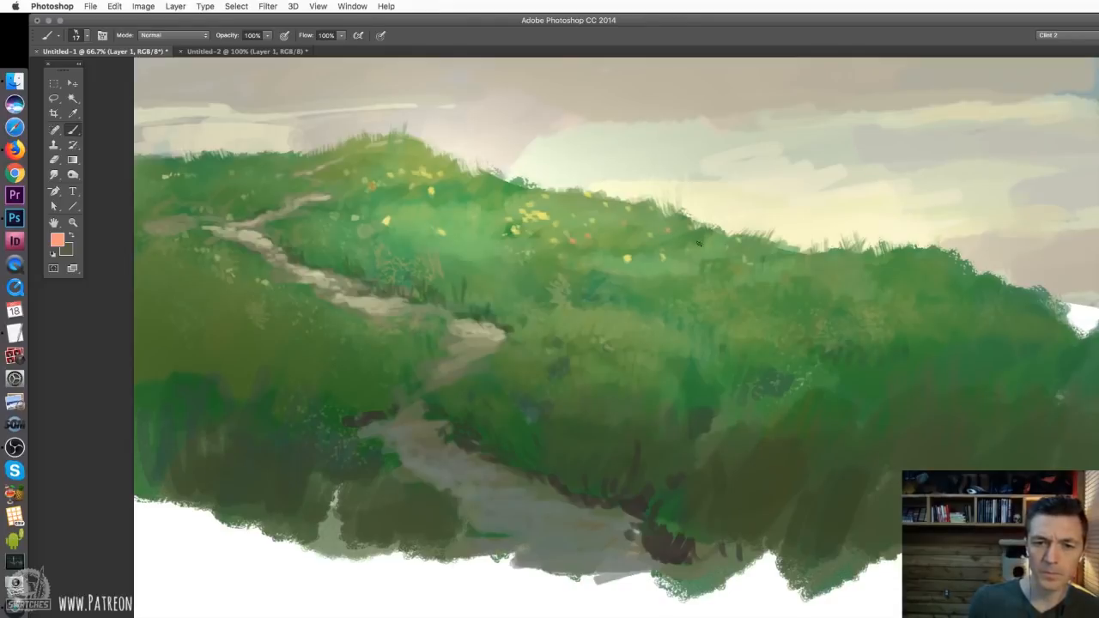
right_click(701, 241)
drag(766, 270, 768, 271)
key(Return)
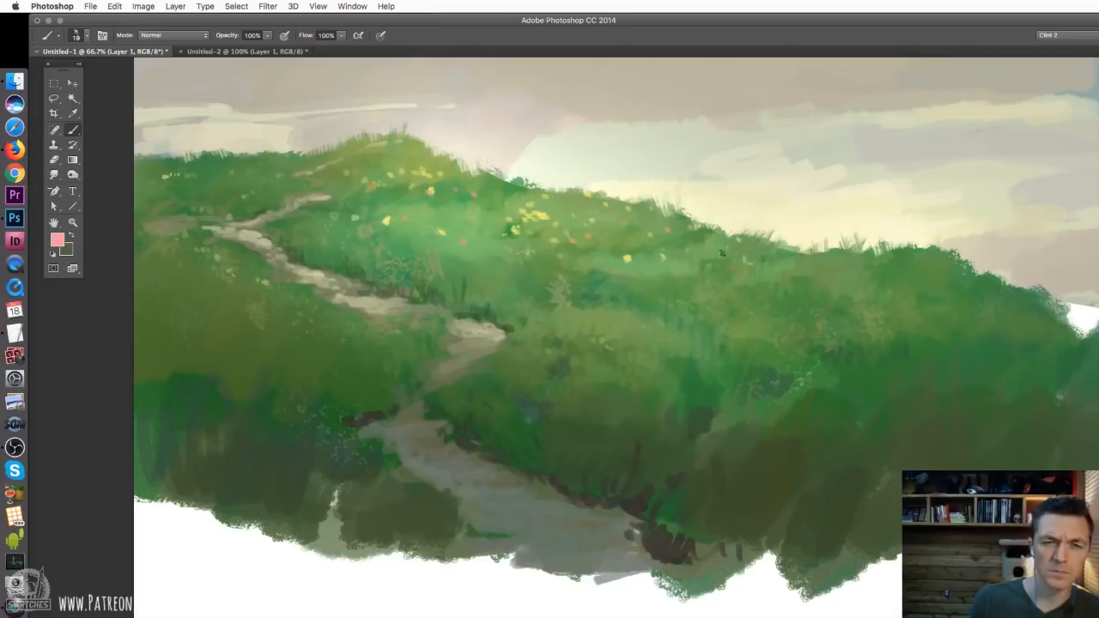
click(775, 273)
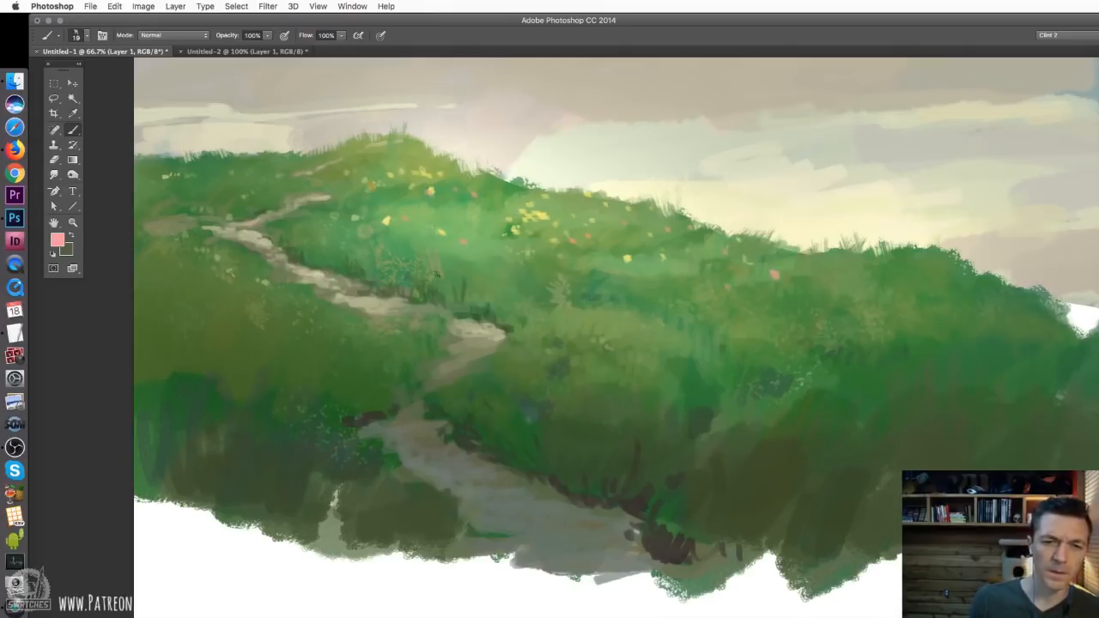
Dab scattered pink flowers along the left side of the path, below the hilltop and on the far-left slope
click(300, 286)
click(206, 276)
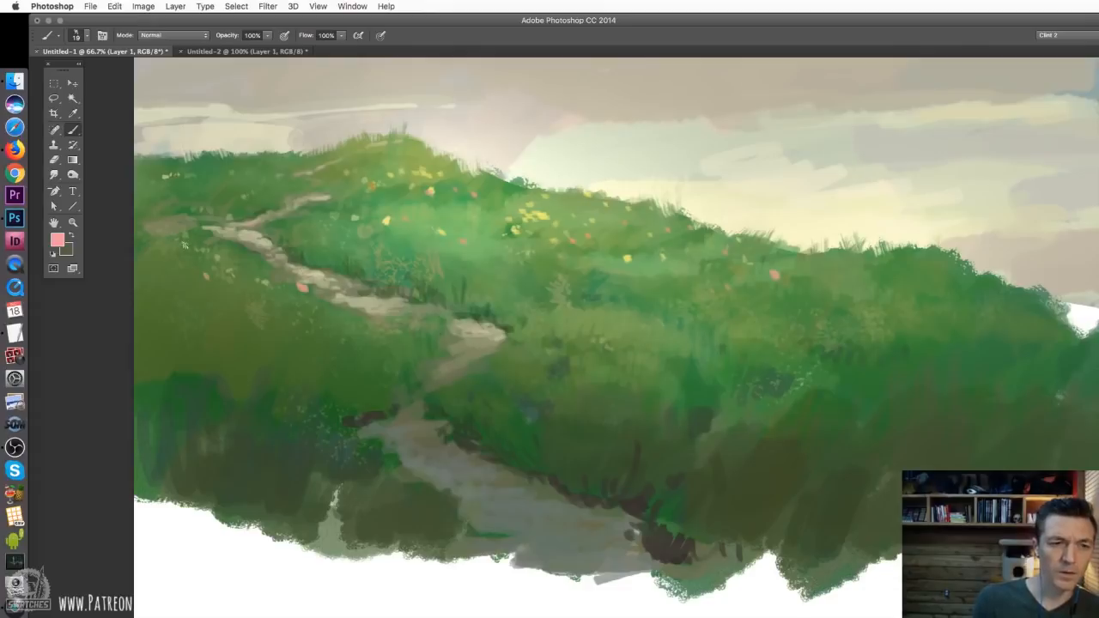
click(194, 230)
click(182, 233)
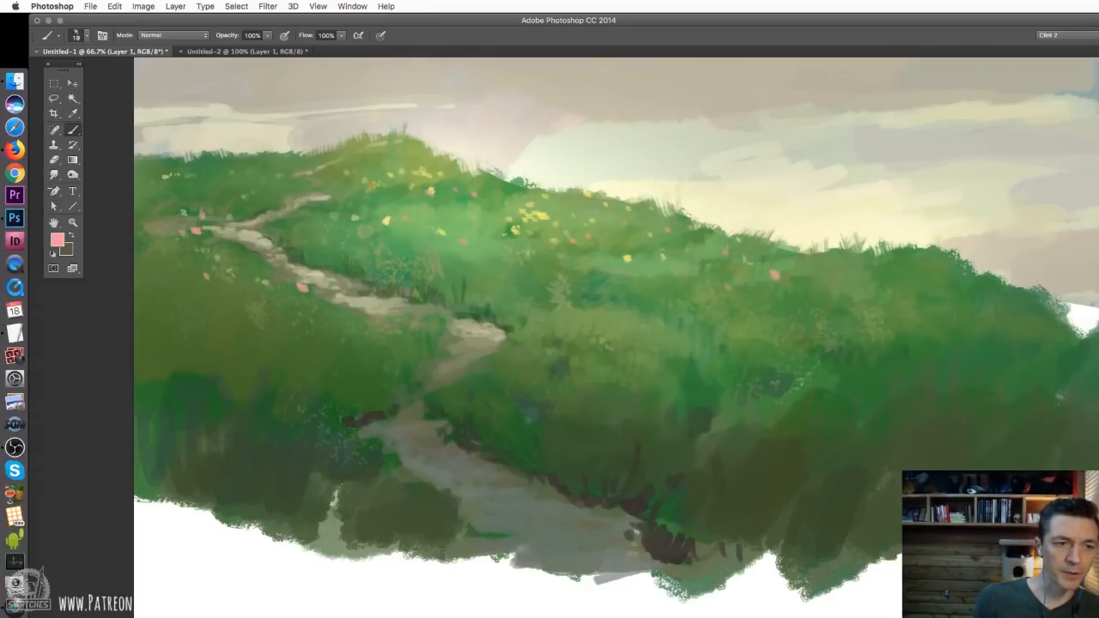
click(176, 206)
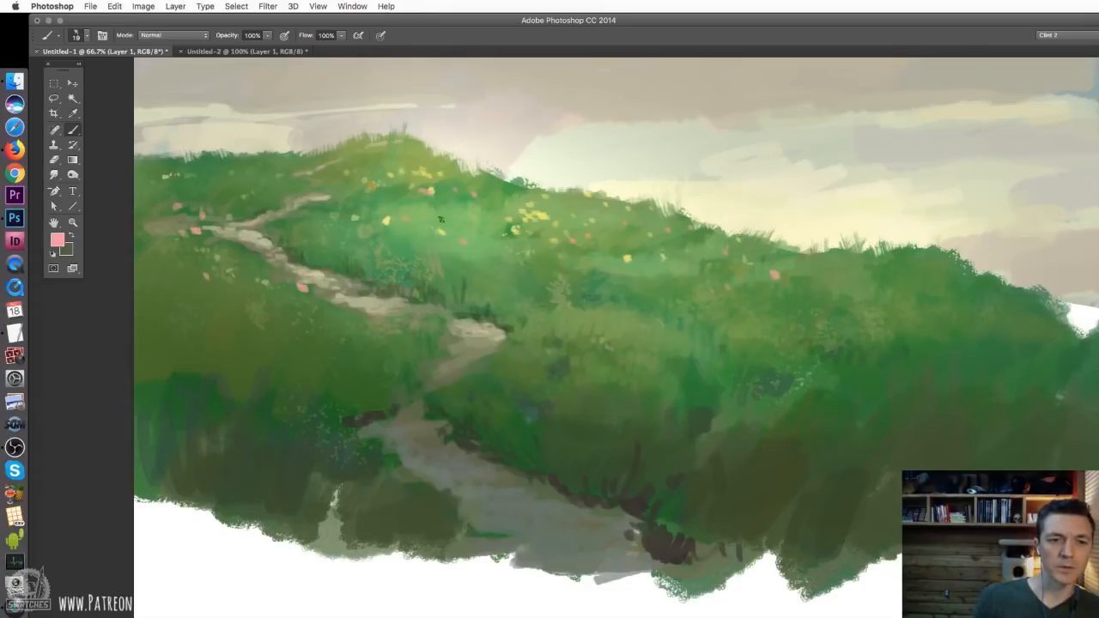
click(414, 197)
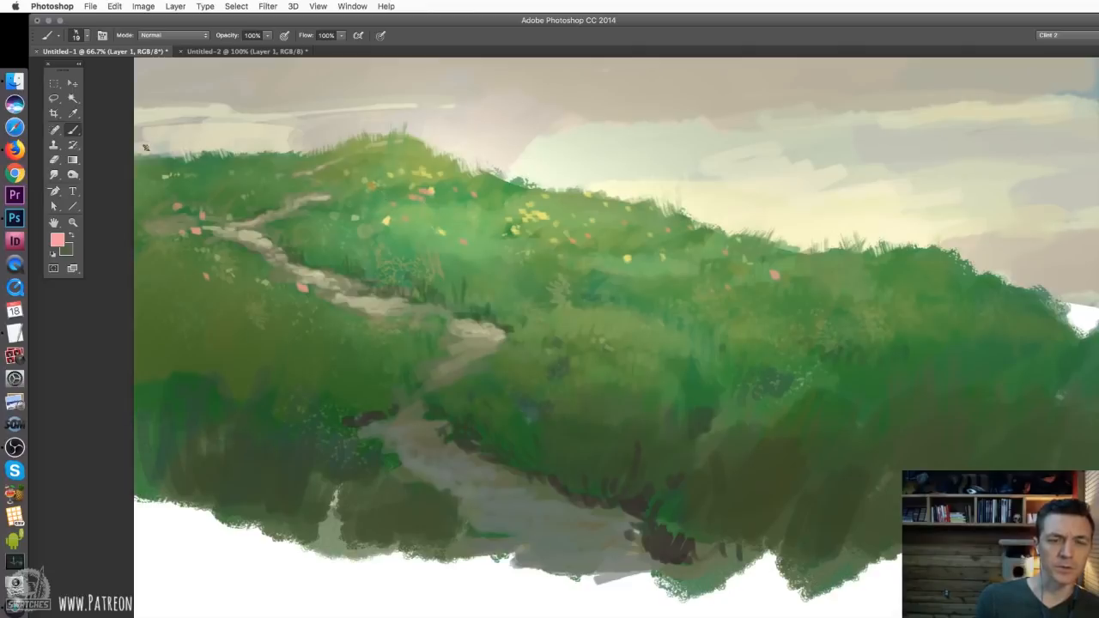
click(268, 169)
click(280, 175)
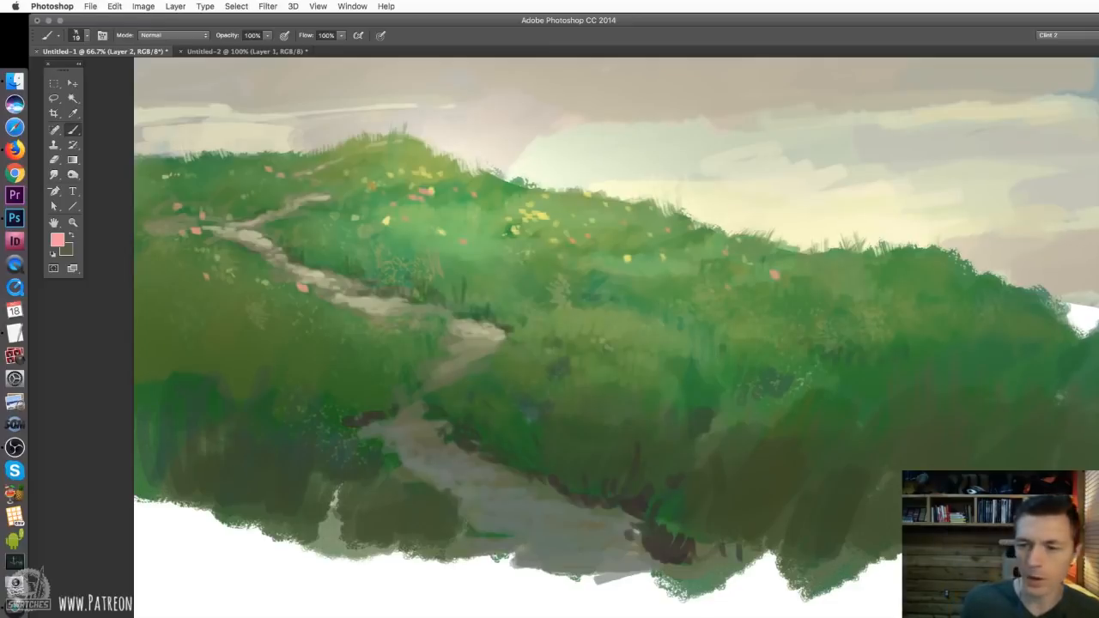
Set the textured brush to 17 px and choose a brighter yellow-green foreground colour based on a green sampled from the ridge
alt+click(552, 195)
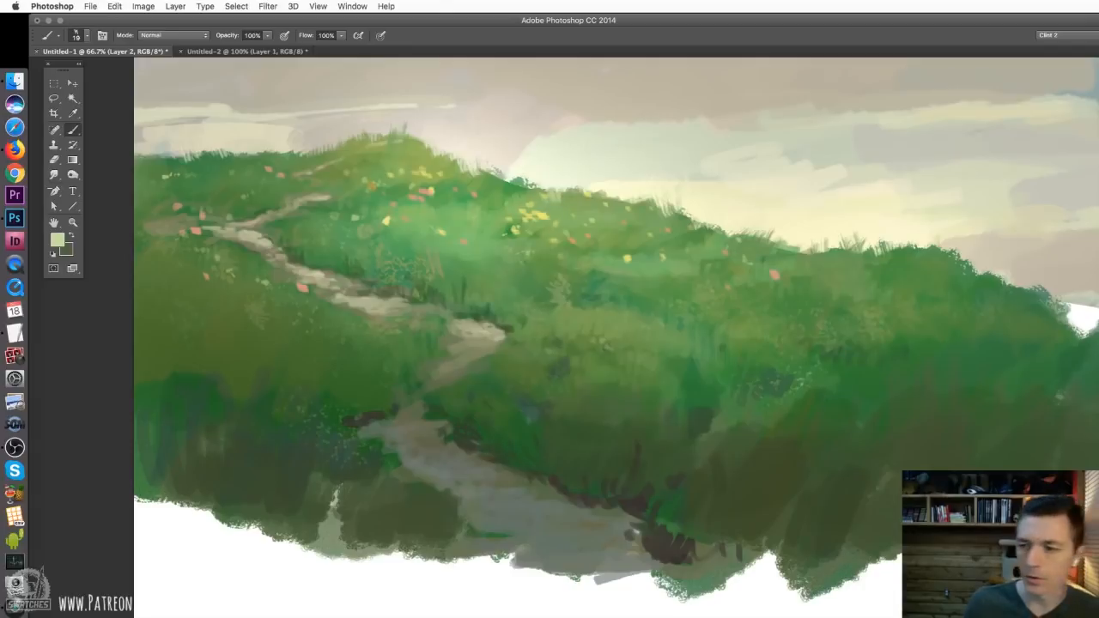
click(1098, 292)
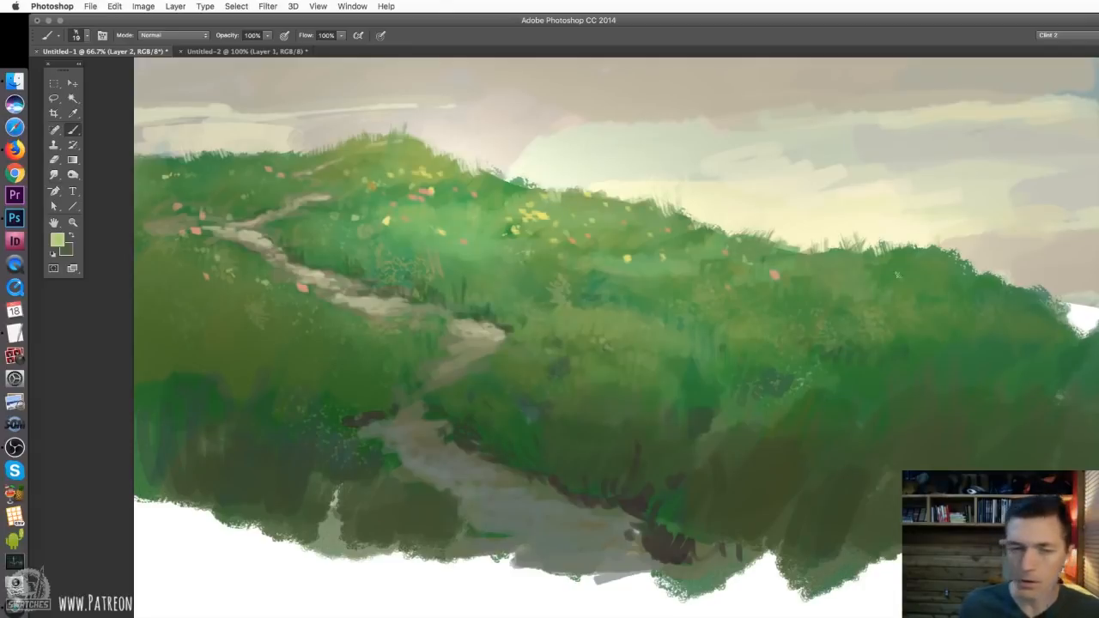
right_click(574, 206)
click(633, 234)
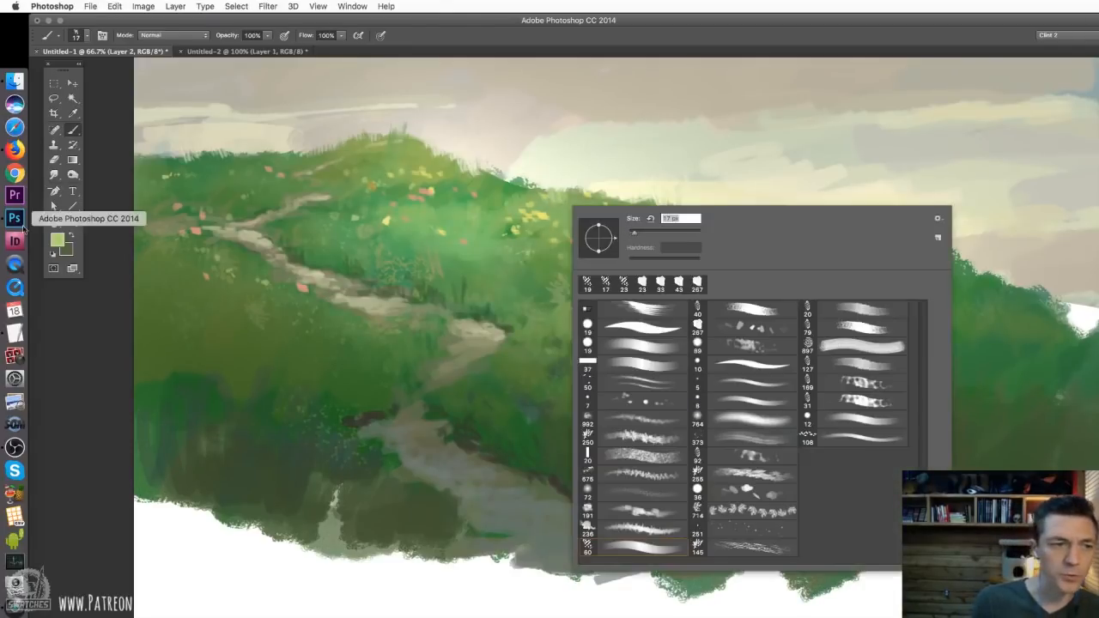
click(59, 244)
click(59, 244)
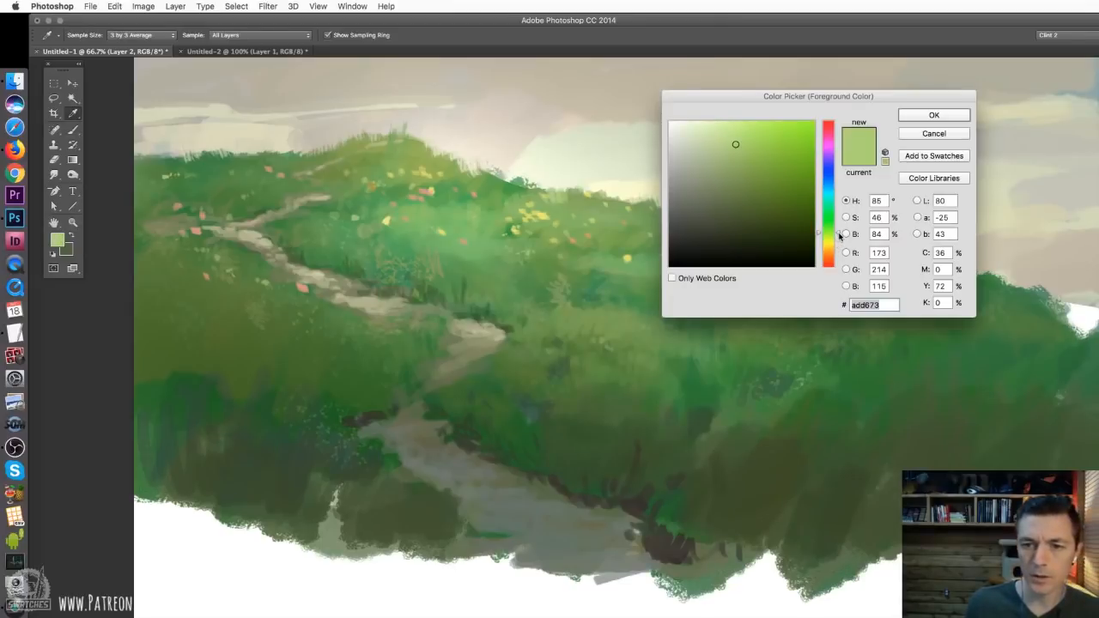
drag(736, 133, 744, 130)
click(933, 115)
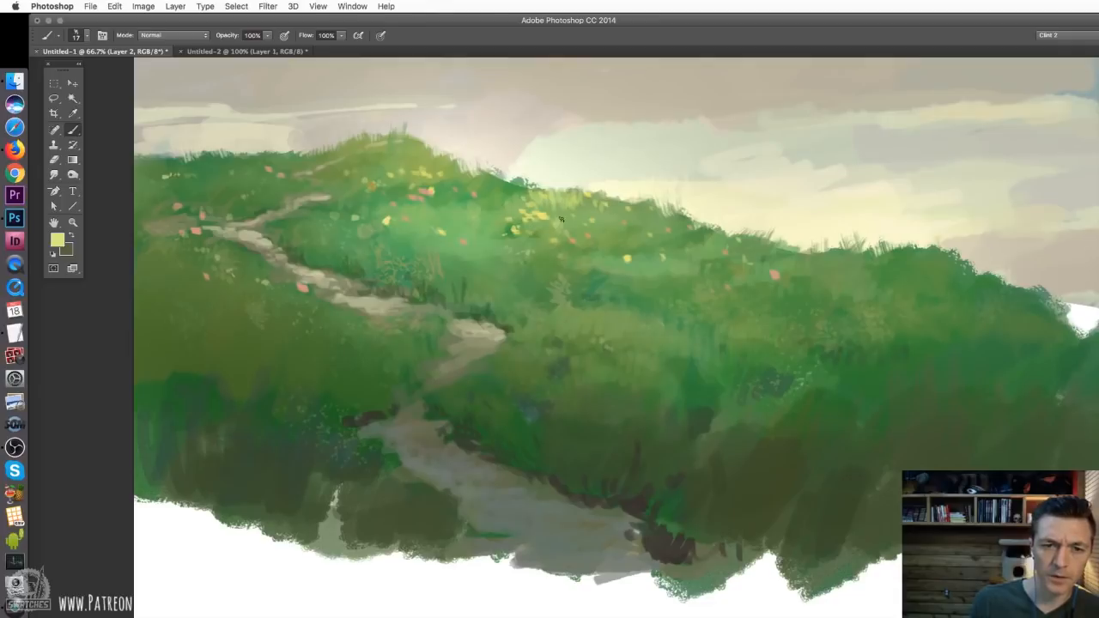
Switch to the 8 px round brush and sample a light green from the ridge beside the yellow flowers
right_click(588, 227)
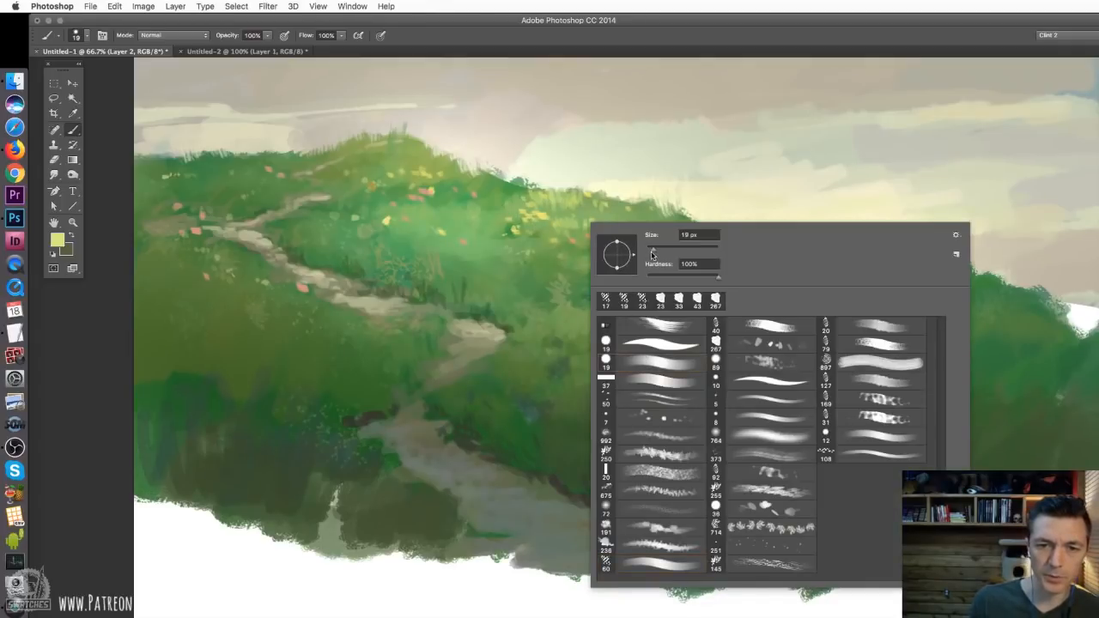
drag(652, 249, 649, 249)
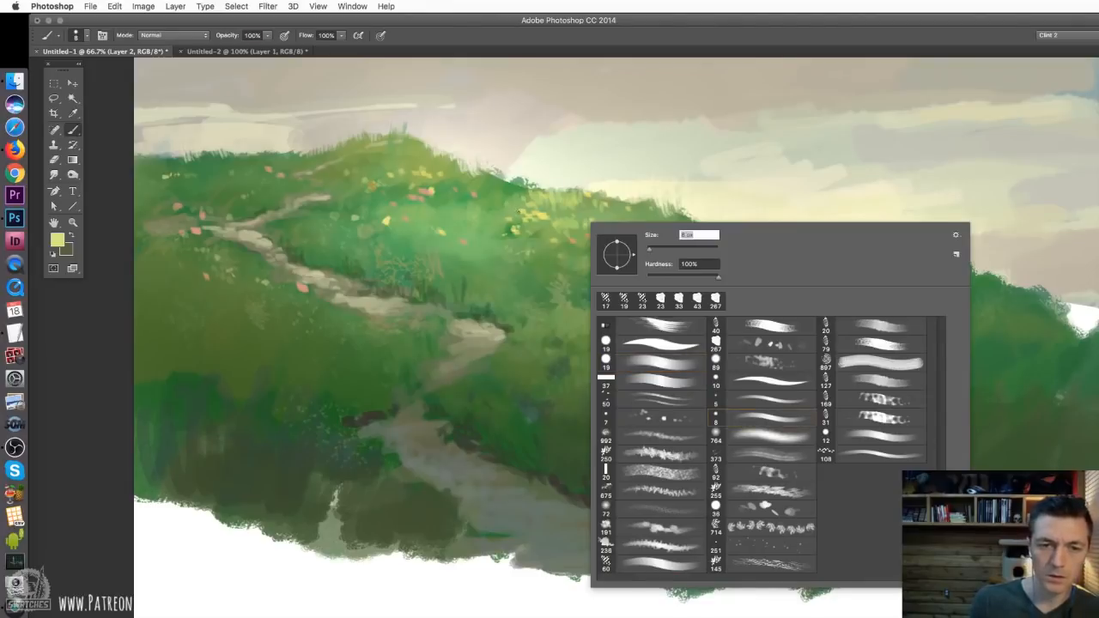
click(516, 205)
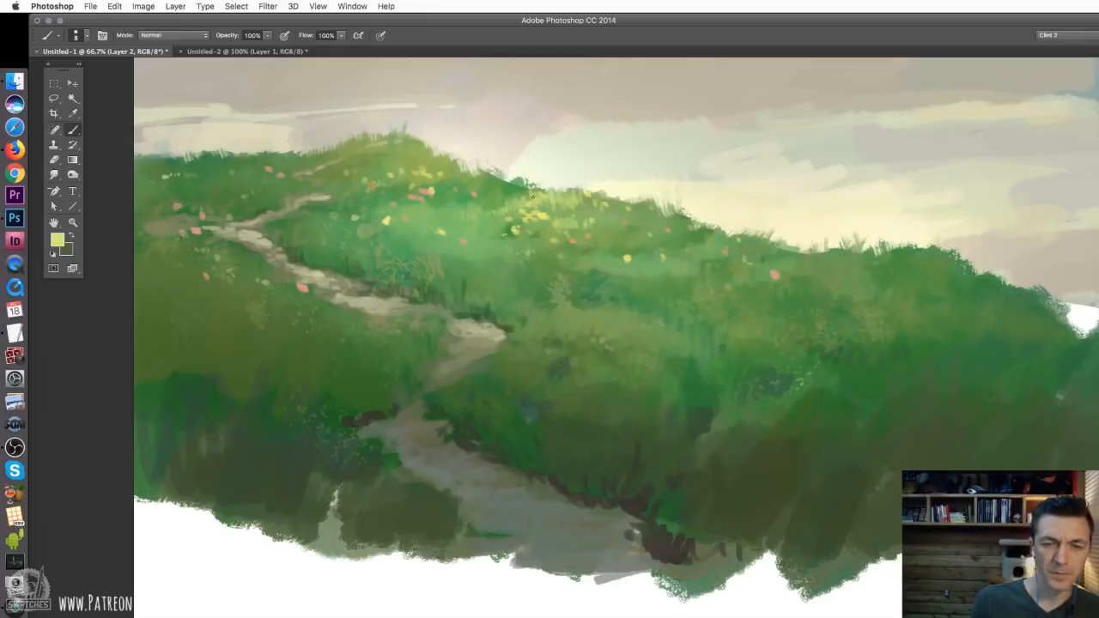
alt+click(510, 201)
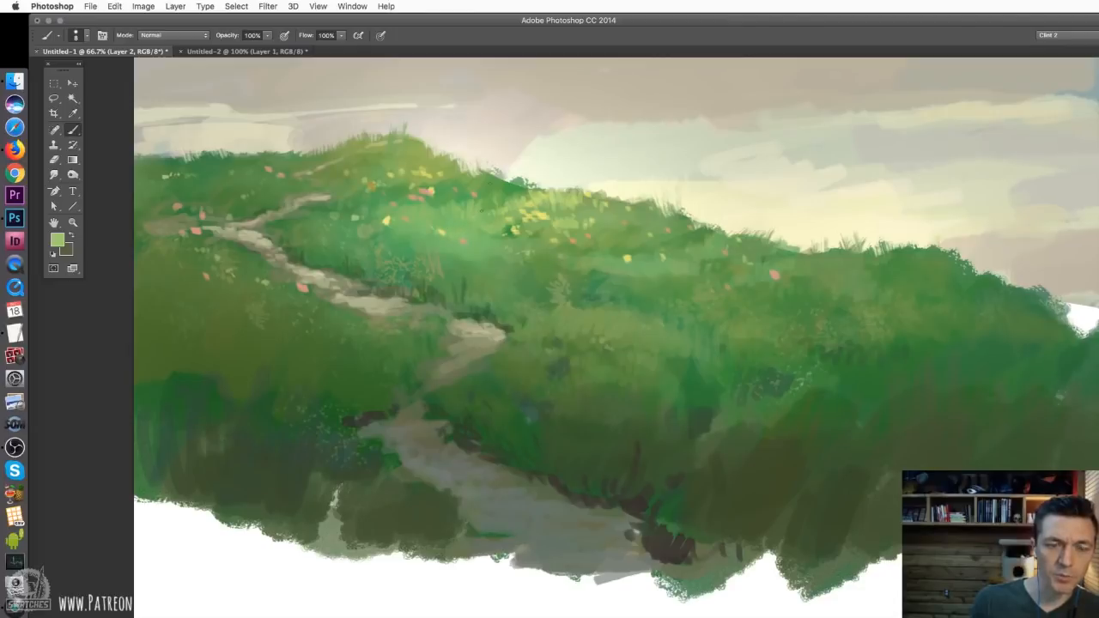
Try painting a fan of tall light-green grass blades rising from the ridge into the sky
drag(570, 189, 552, 133)
mouse_move(582, 189)
mouse_down()
mouse_move(565, 136)
mouse_move(601, 127)
mouse_up()
mouse_move(615, 198)
mouse_down()
mouse_move(630, 138)
mouse_move(649, 143)
mouse_up()
drag(635, 201, 667, 150)
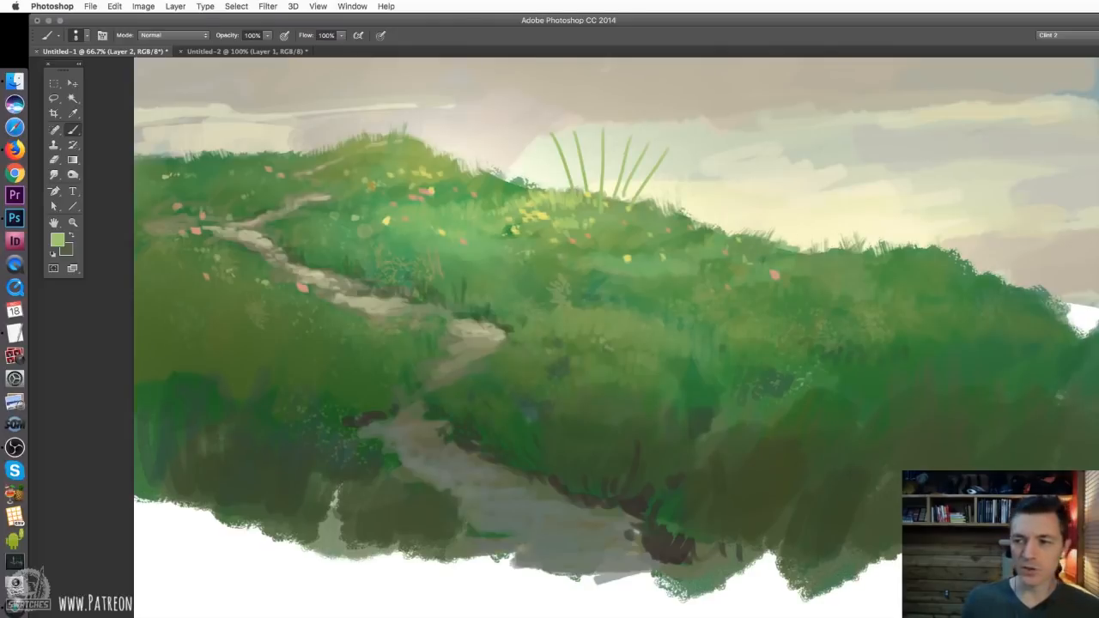
key(super+alt+z)
key(super+alt+z)
key(super+alt+z)
key(super+alt+z)
key(super+alt+z)
key(super+alt+z)
key(super+alt+z)
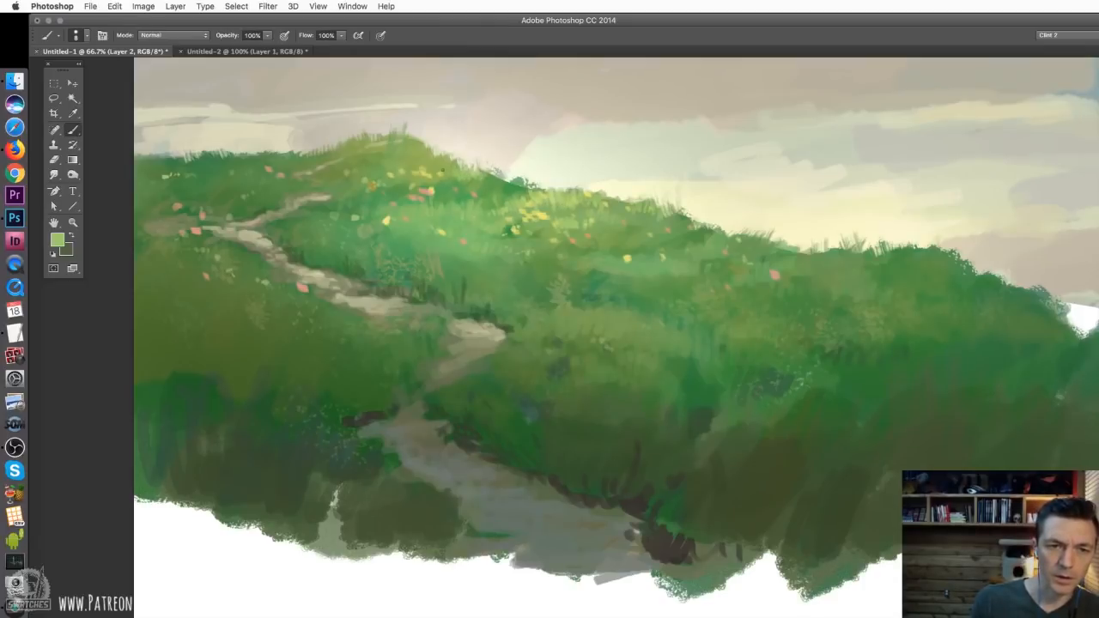
Sample mid greens from the slope below the hilltop and resize the round brush to 23 px, and to 12 px
alt+click(461, 183)
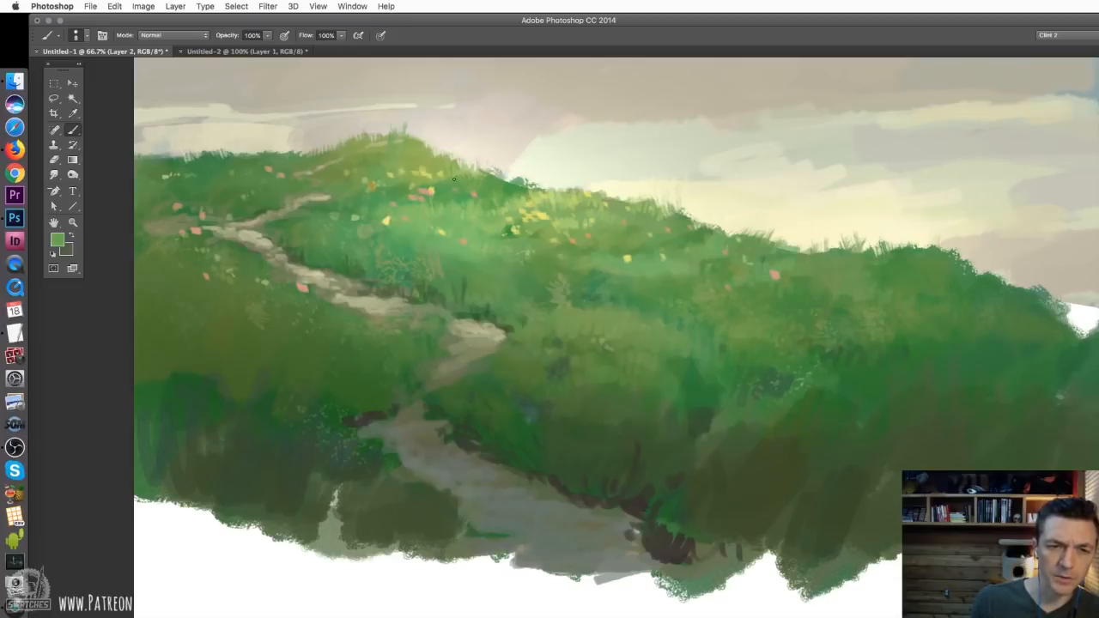
right_click(461, 183)
text(23)
key(Return)
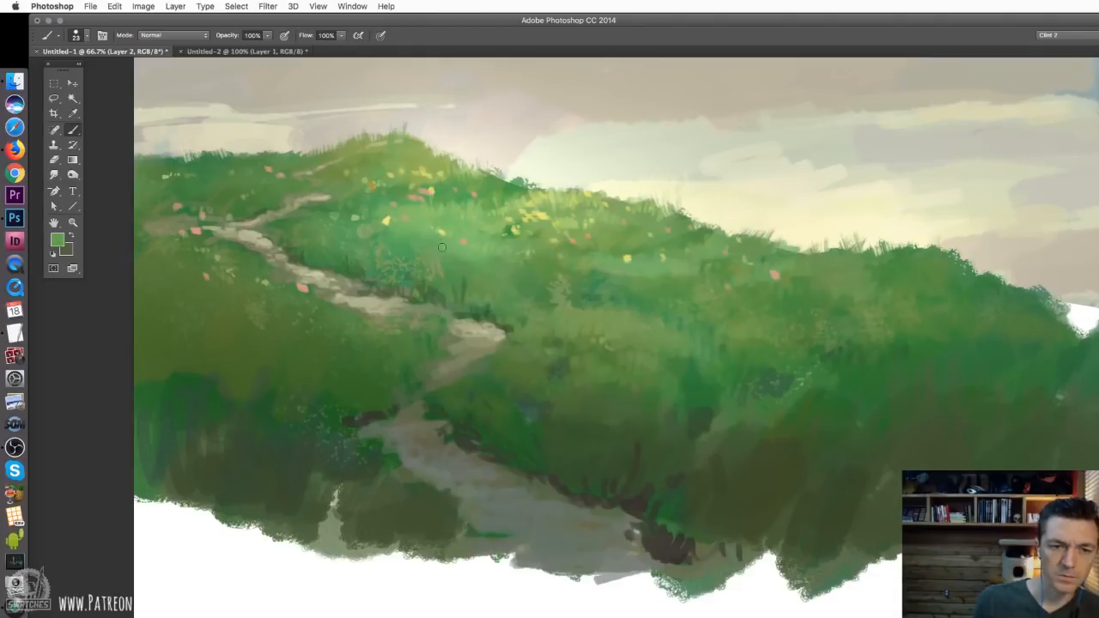
right_click(515, 266)
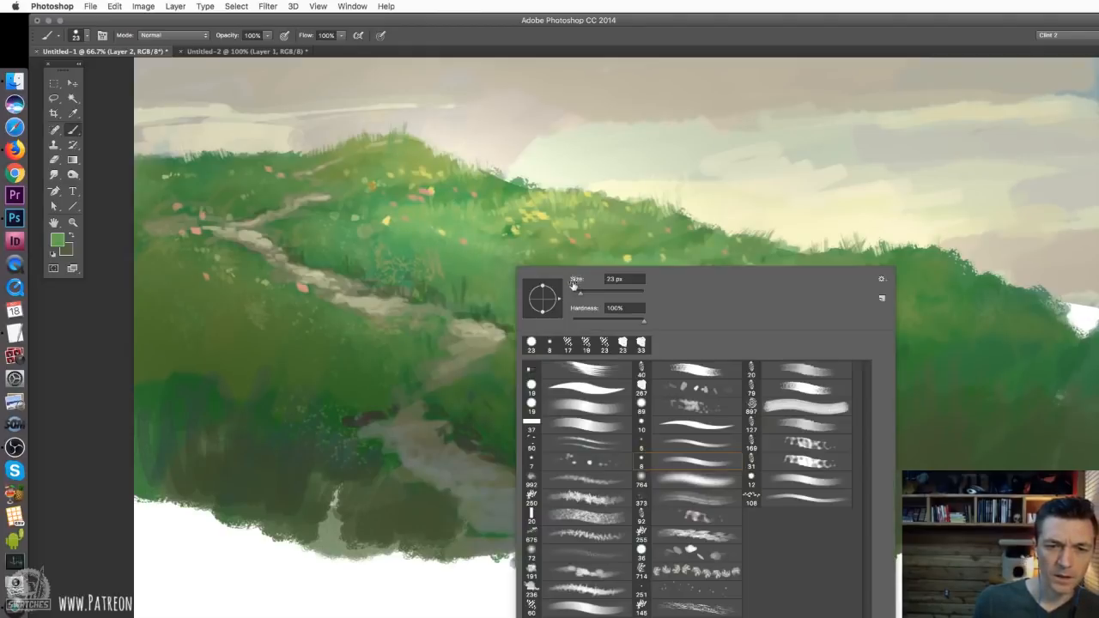
drag(580, 294, 576, 294)
click(512, 231)
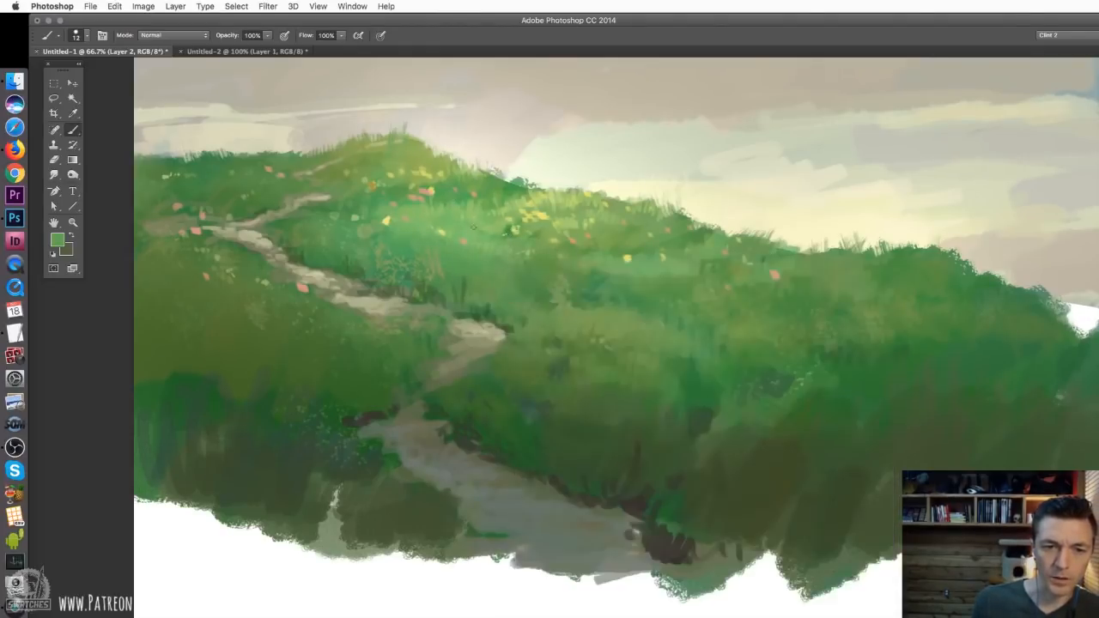
Return to the 8 px round brush preset and sample an olive green near the yellow flowers on the ridge
right_click(574, 249)
drag(626, 273, 615, 273)
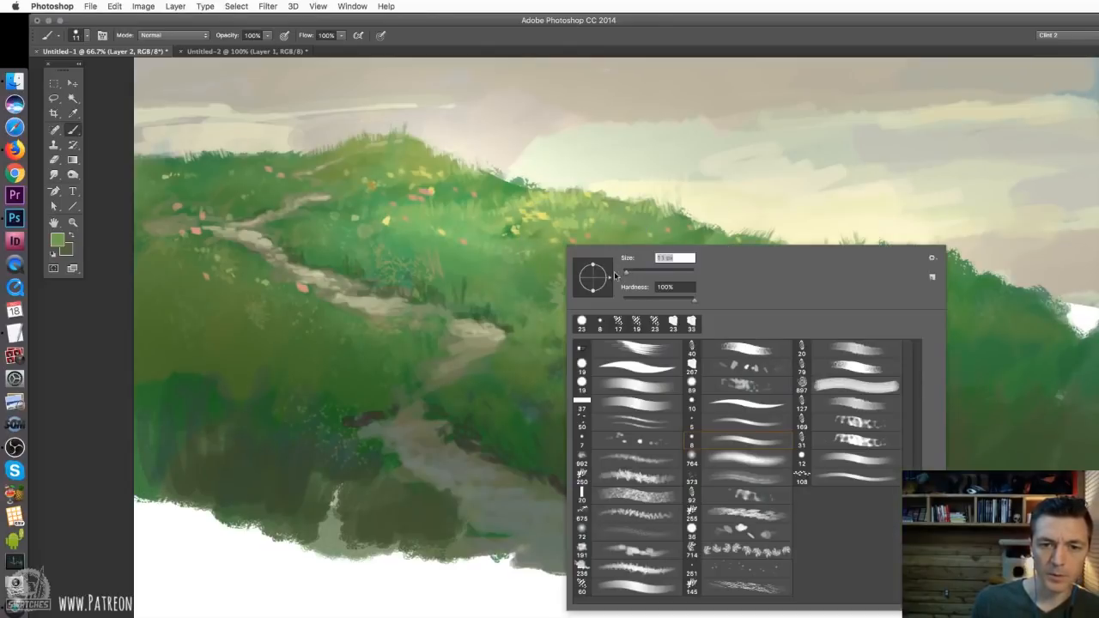
click(755, 439)
click(569, 217)
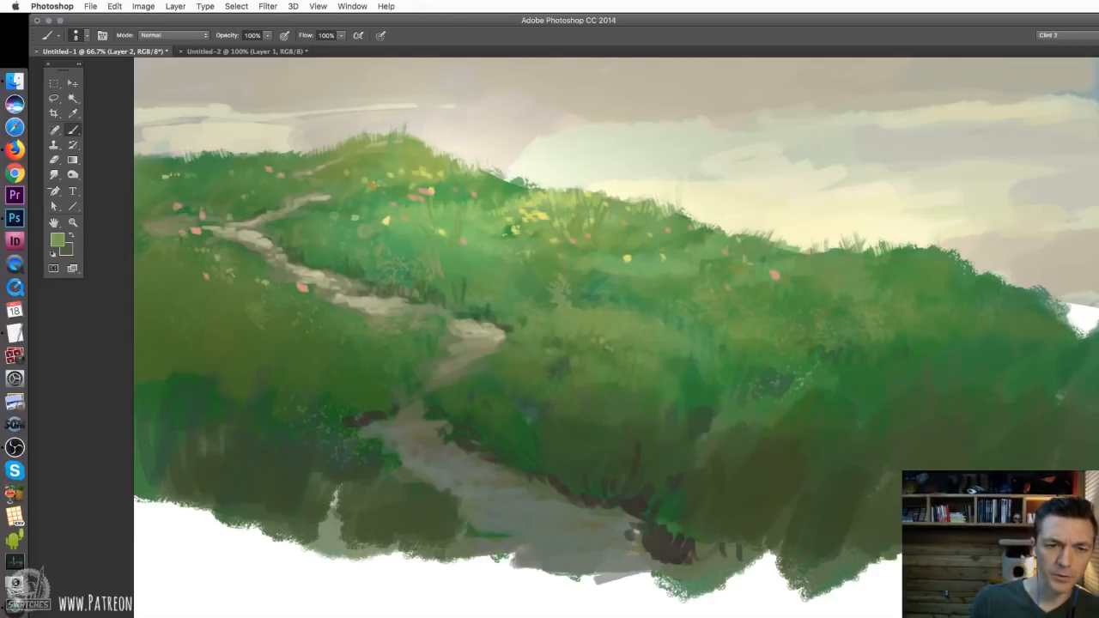
Switch to the 5 px round brush and paint thin, tall grass blades at intervals along the hill's skyline
right_click(503, 251)
key(Escape)
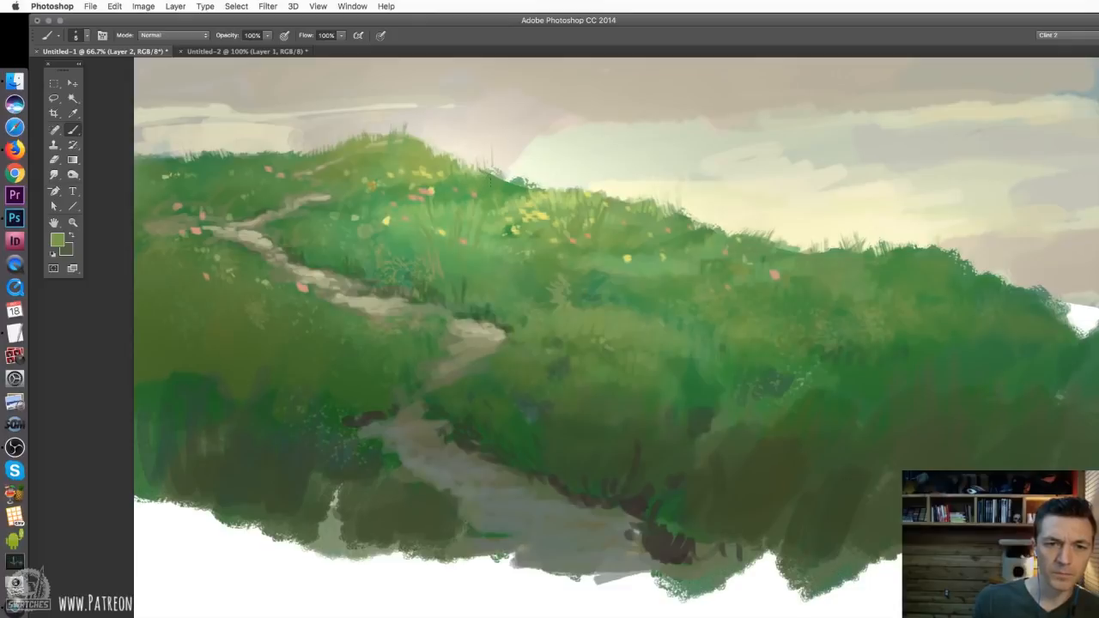
drag(492, 177, 498, 150)
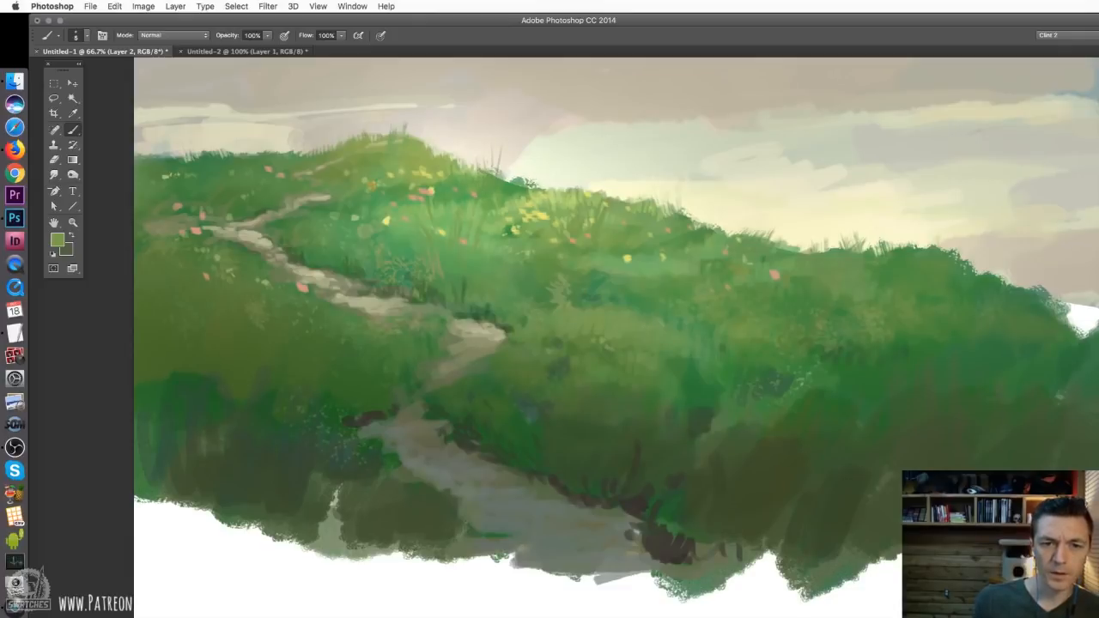
drag(528, 184, 518, 153)
drag(727, 234, 724, 218)
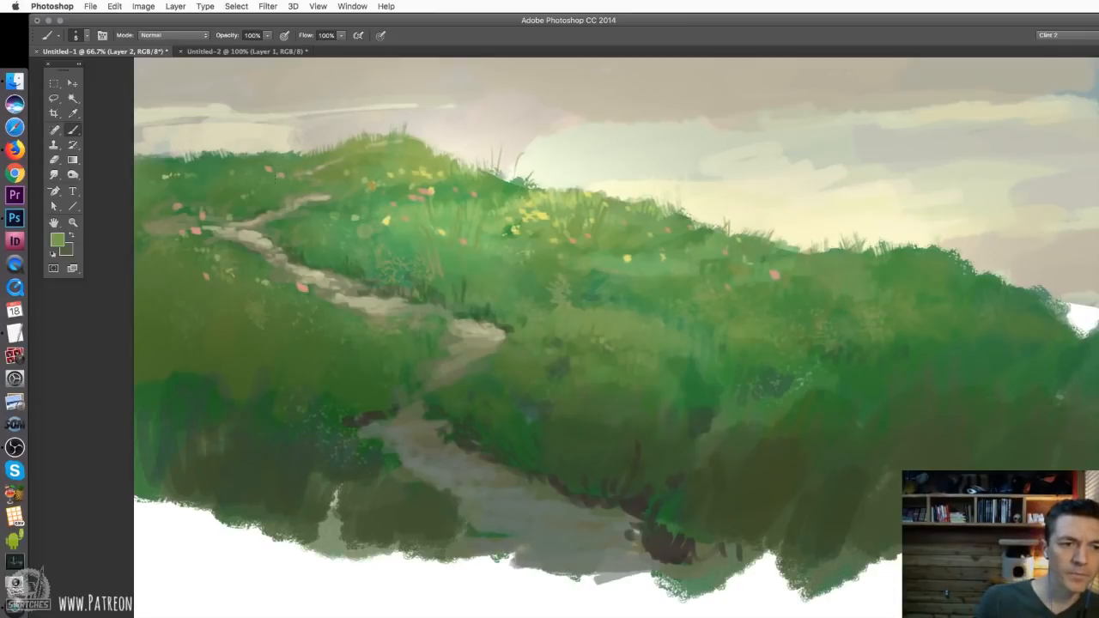
drag(249, 157, 253, 135)
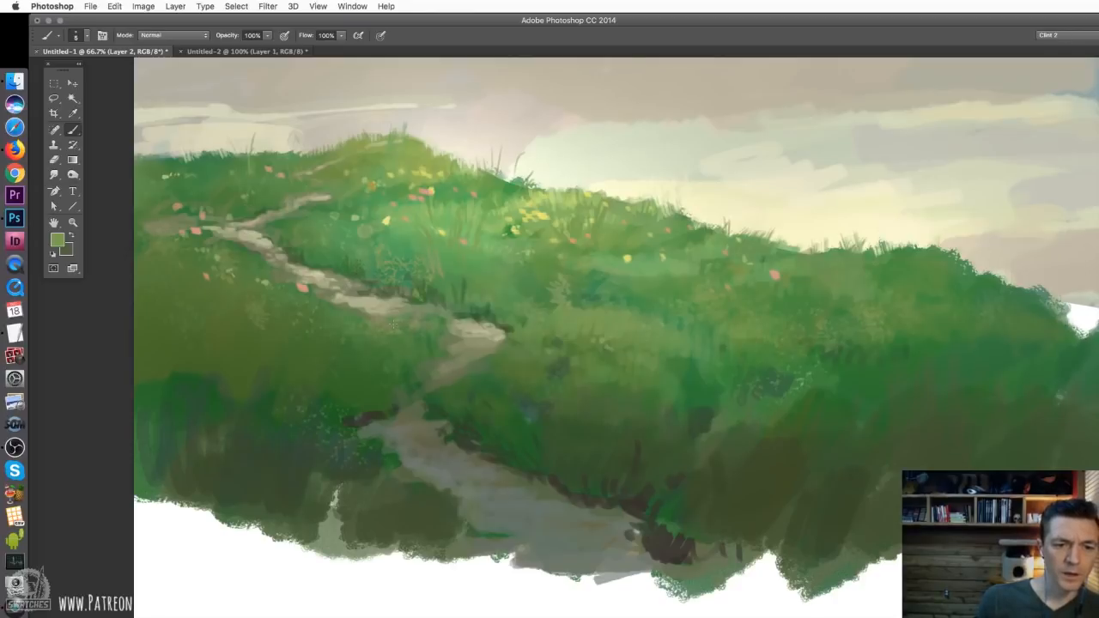
Switch to the 8 px round brush, sample a green and paint grass over the near edge of the middle path
right_click(347, 318)
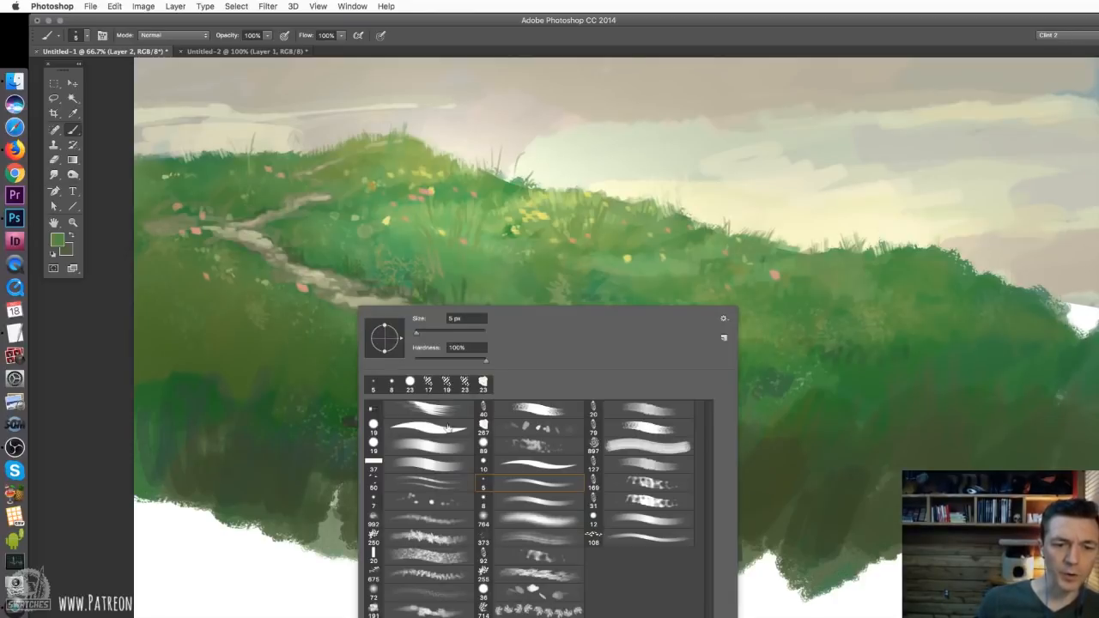
click(489, 502)
click(338, 278)
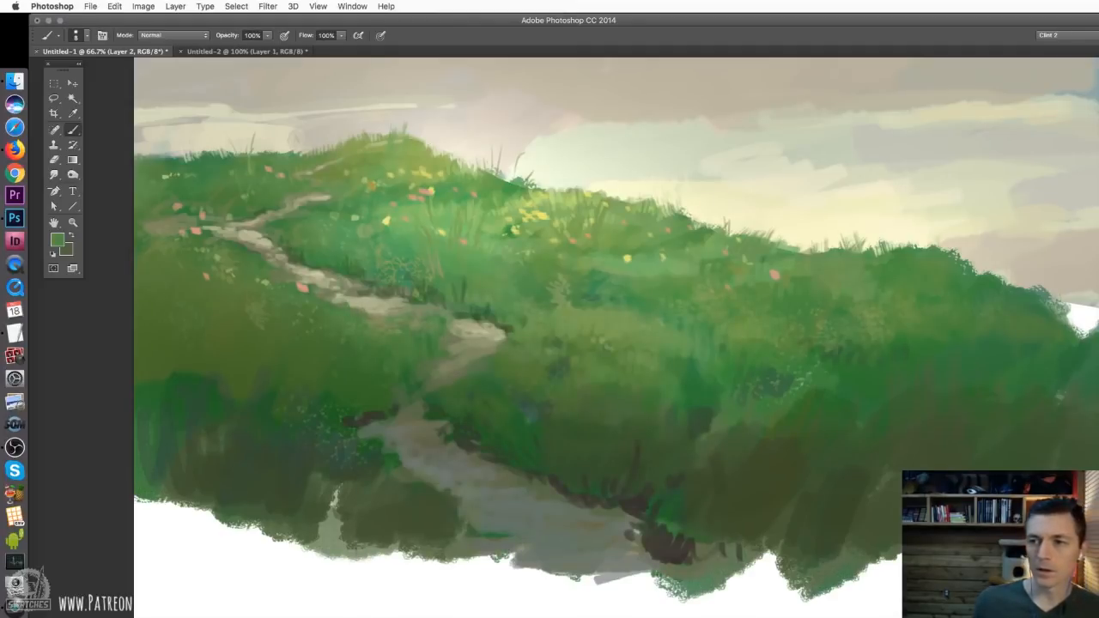
click(345, 299)
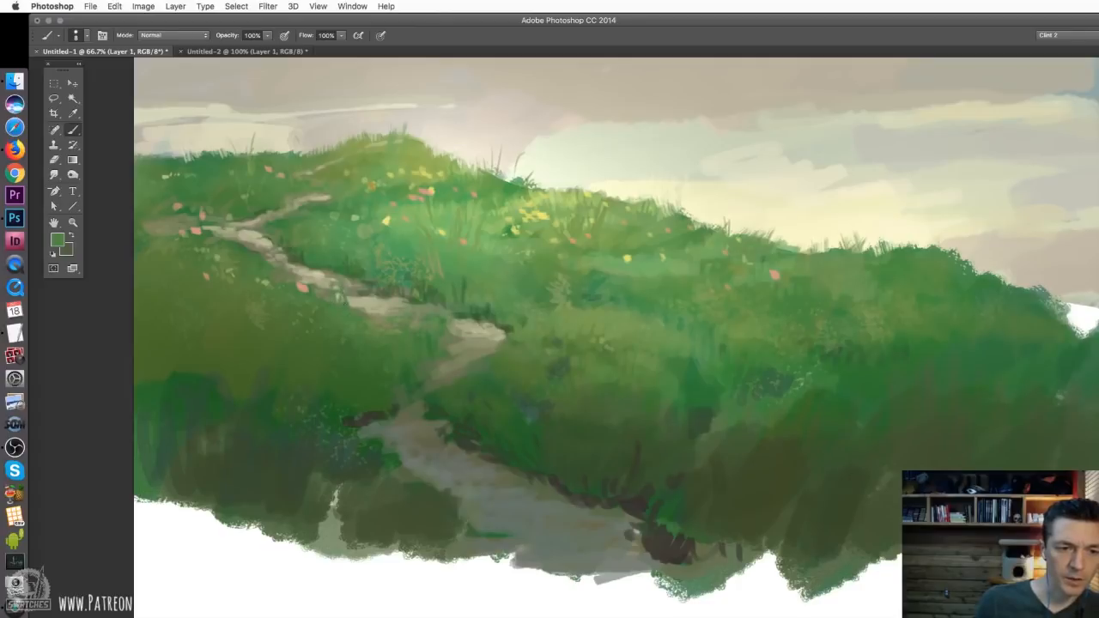
drag(350, 297, 355, 306)
Switch to the textured brush at 30 px and paint grass overlapping the near edge of the upper path
right_click(369, 320)
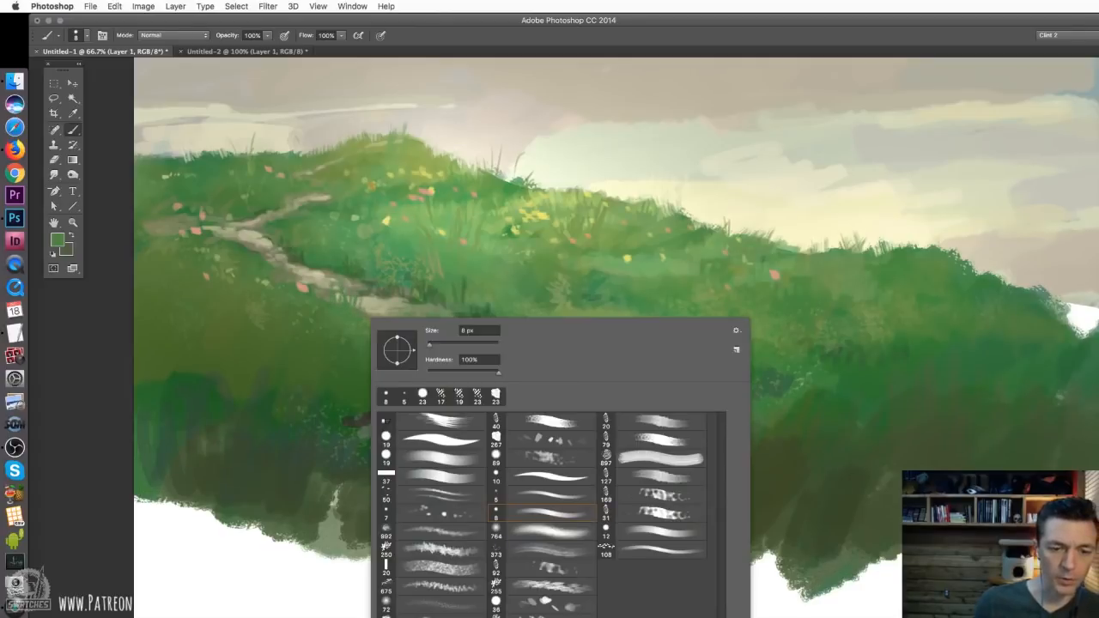
drag(448, 344, 439, 345)
click(352, 326)
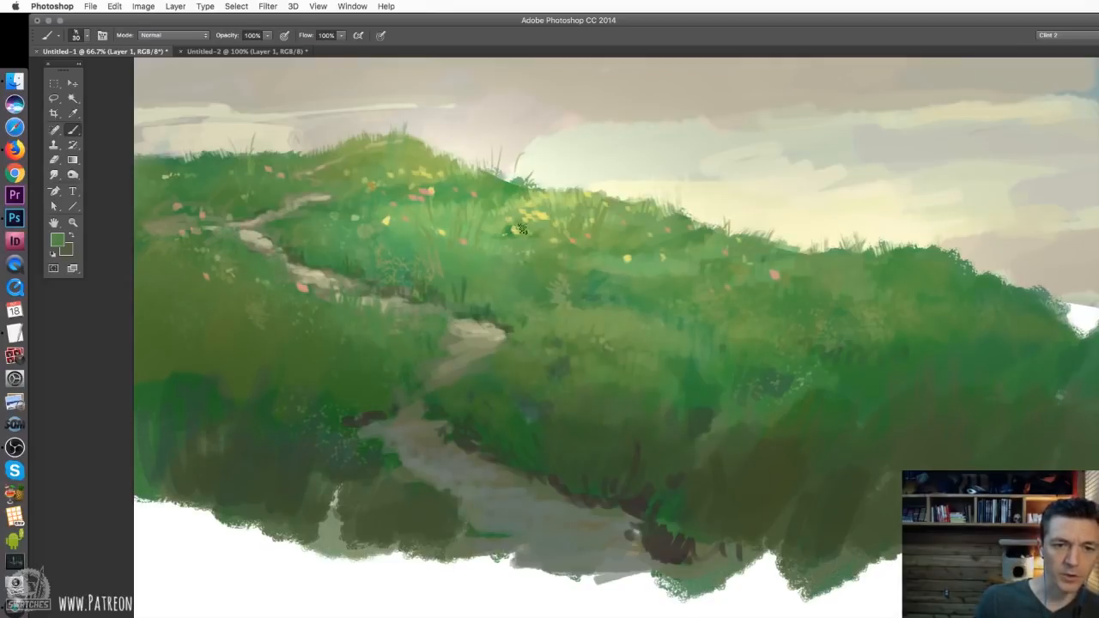
Sample lighter greens, set the textured brush to 15 px and paint grass tufts on both sides of the path's middle bend
alt+click(502, 226)
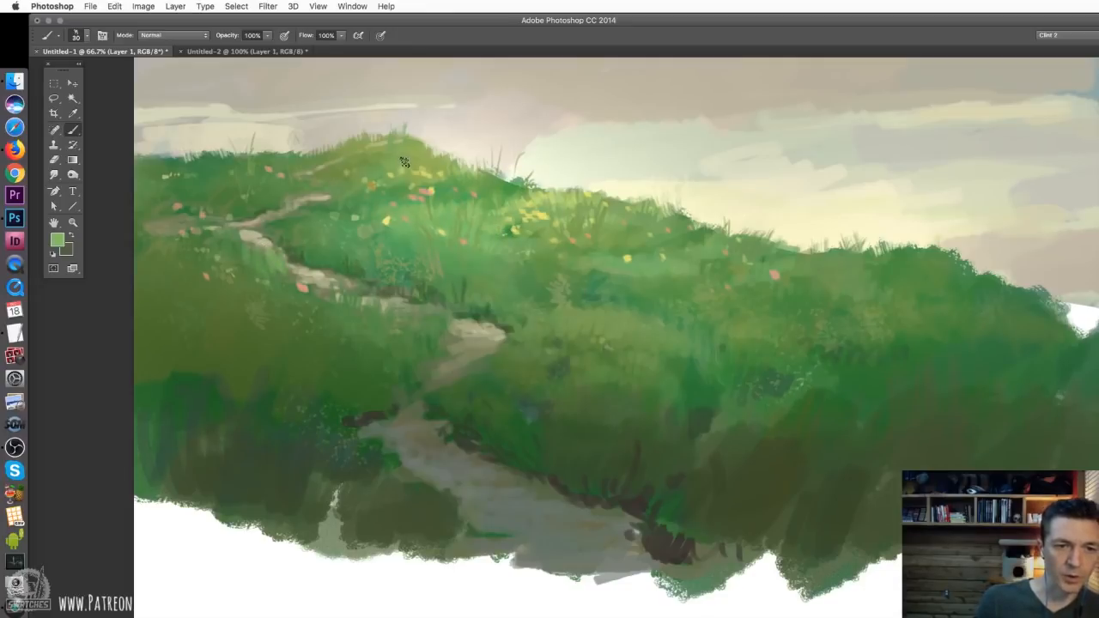
right_click(255, 249)
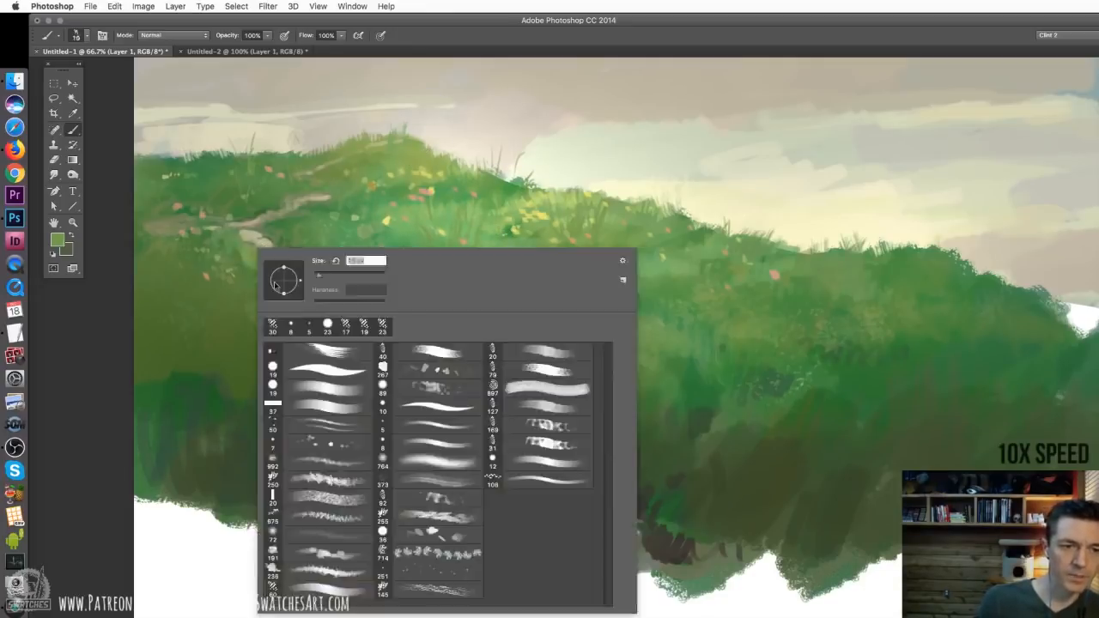
double_click(283, 281)
drag(283, 281, 394, 360)
drag(428, 346, 438, 323)
mouse_move(500, 363)
mouse_down()
mouse_move(513, 340)
mouse_move(534, 354)
mouse_up()
drag(477, 391, 484, 364)
drag(441, 395, 443, 380)
Set the brush to 9 px, sample an olive tone and paint thin grass blades above the lower path's far end
right_click(729, 364)
drag(788, 391, 786, 391)
alt+click(377, 371)
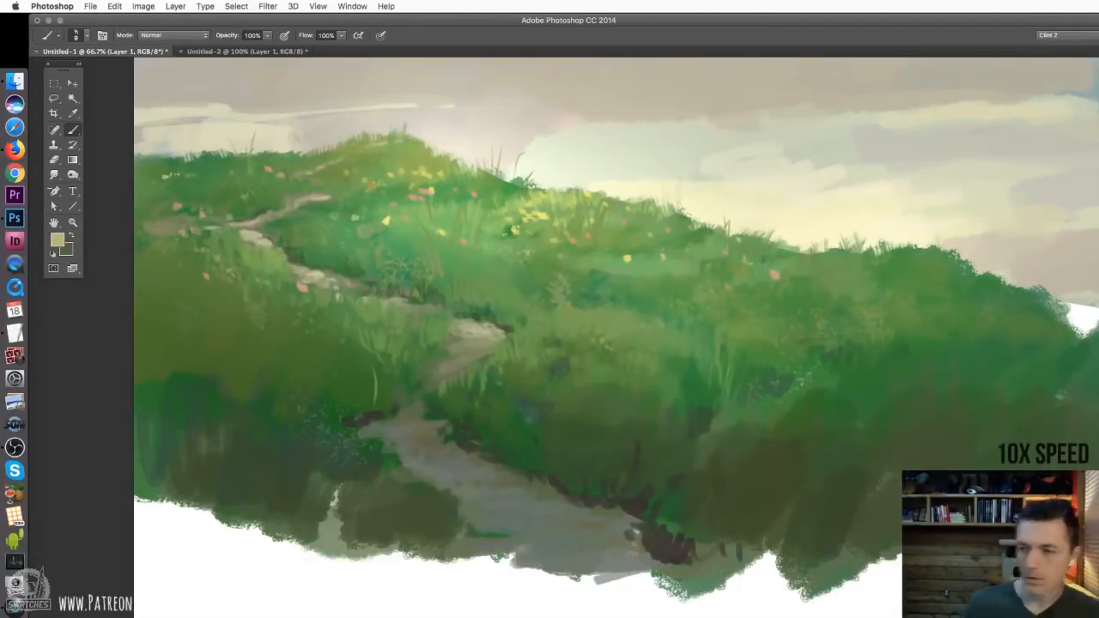
drag(375, 402, 375, 369)
drag(369, 412, 380, 383)
alt+click(374, 393)
Enlarge the textured brush and paint ochre grass blades along both sides of the lower path
right_click(388, 377)
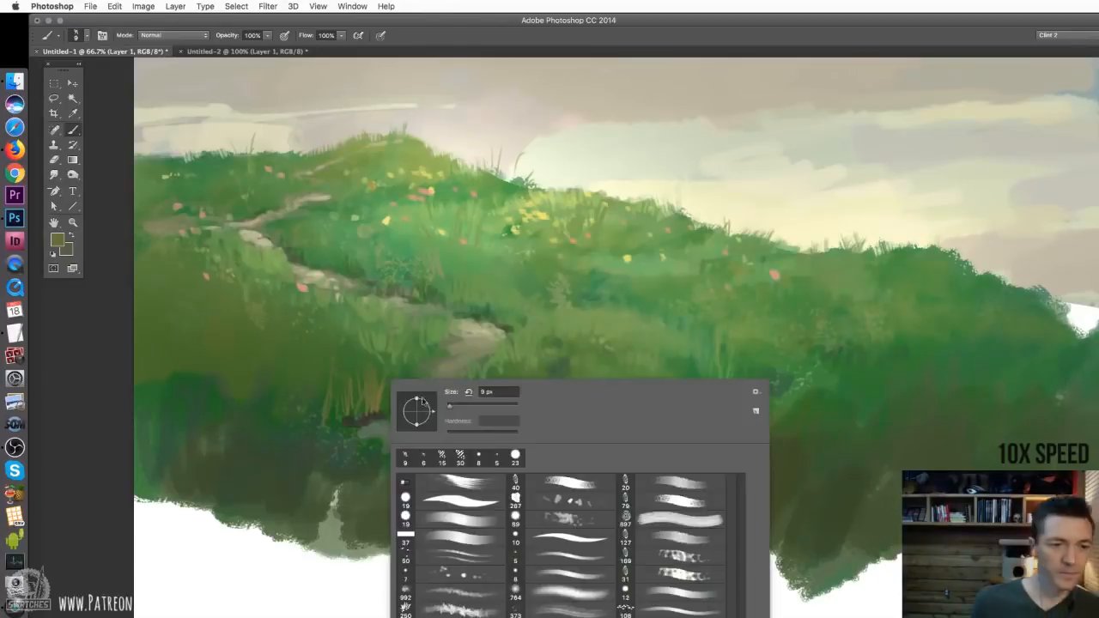
drag(446, 404, 452, 404)
drag(325, 407, 329, 364)
drag(352, 407, 355, 364)
drag(559, 453, 570, 420)
drag(522, 443, 511, 410)
drag(505, 441, 491, 414)
drag(579, 460, 589, 412)
Sample a light green, reduce the textured brush to 12 px and paint a strip of grass highlights below the yellow flowers
key(Return)
drag(471, 247, 491, 243)
mouse_move(510, 248)
mouse_down()
mouse_move(605, 227)
mouse_move(592, 250)
mouse_up()
right_click(549, 227)
key(Return)
key(super+equal)
key(super+equal)
drag(600, 255, 639, 248)
drag(666, 255, 684, 251)
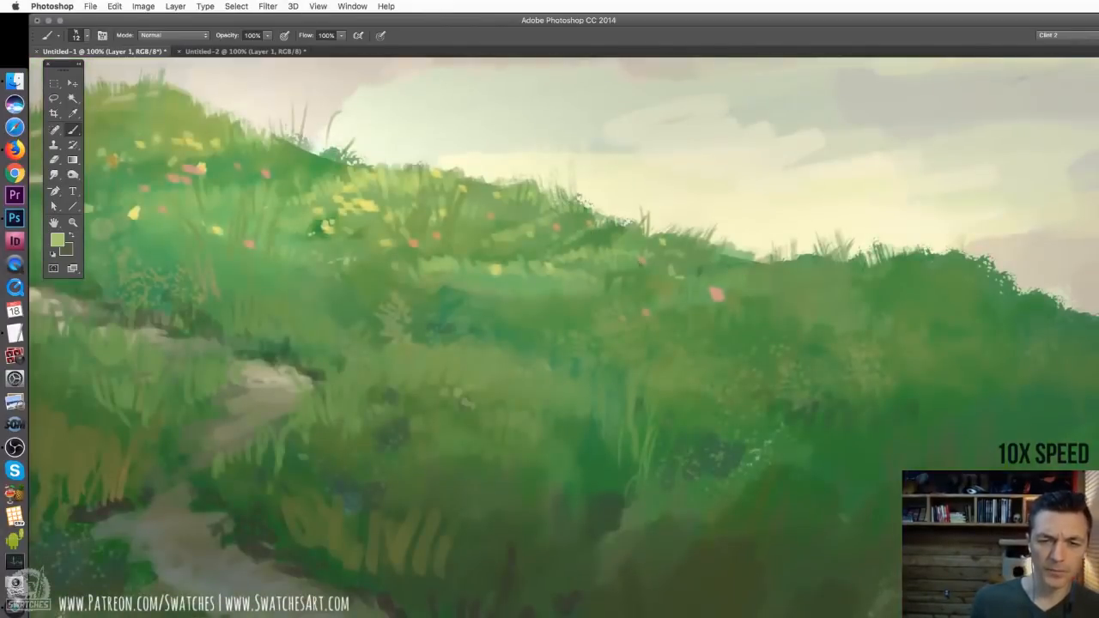
Paint light green grass accents on the slope around the hilltop flowers and cover the tip of the upper path with sampled green
drag(453, 276, 466, 271)
drag(321, 263, 641, 373)
drag(512, 302, 535, 298)
drag(503, 241, 535, 228)
drag(427, 241, 518, 221)
drag(405, 246, 421, 250)
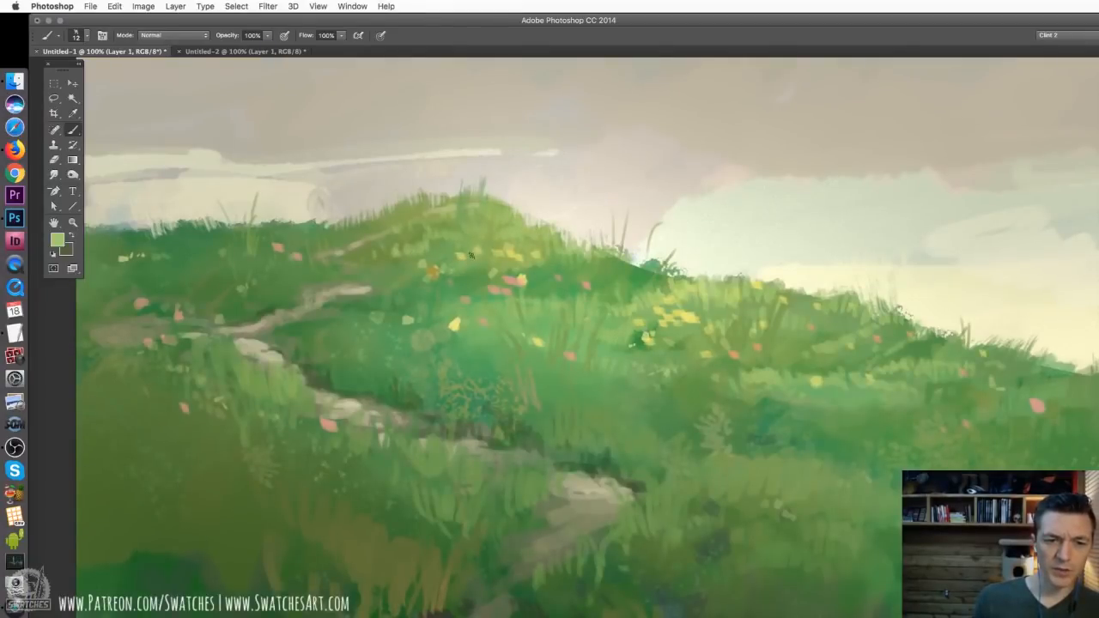
scroll(438, 251, down, 3)
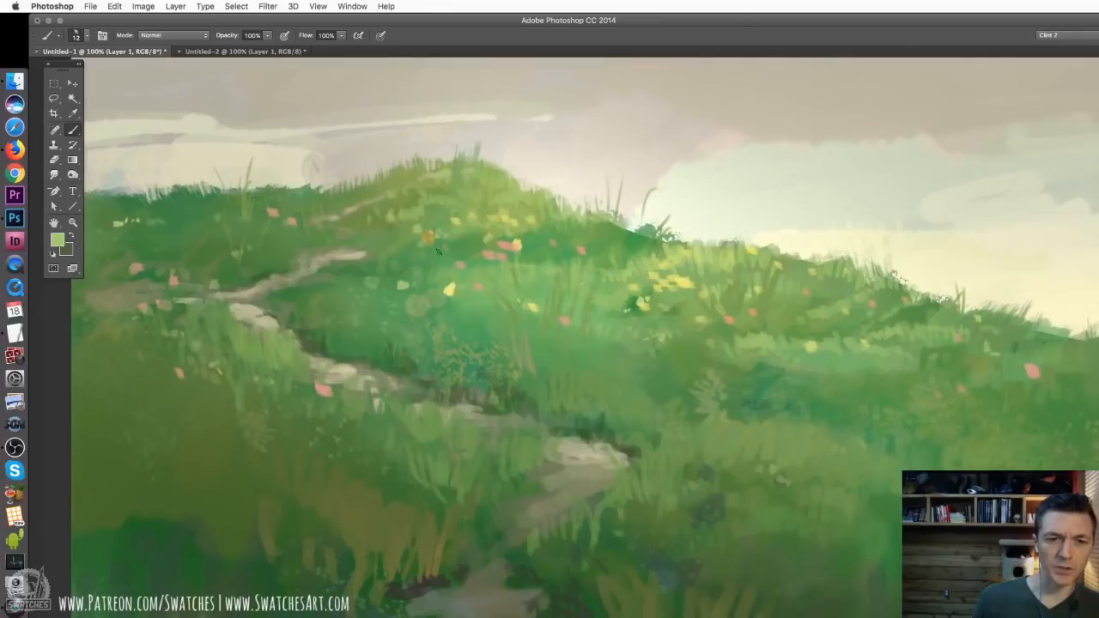
alt+click(352, 253)
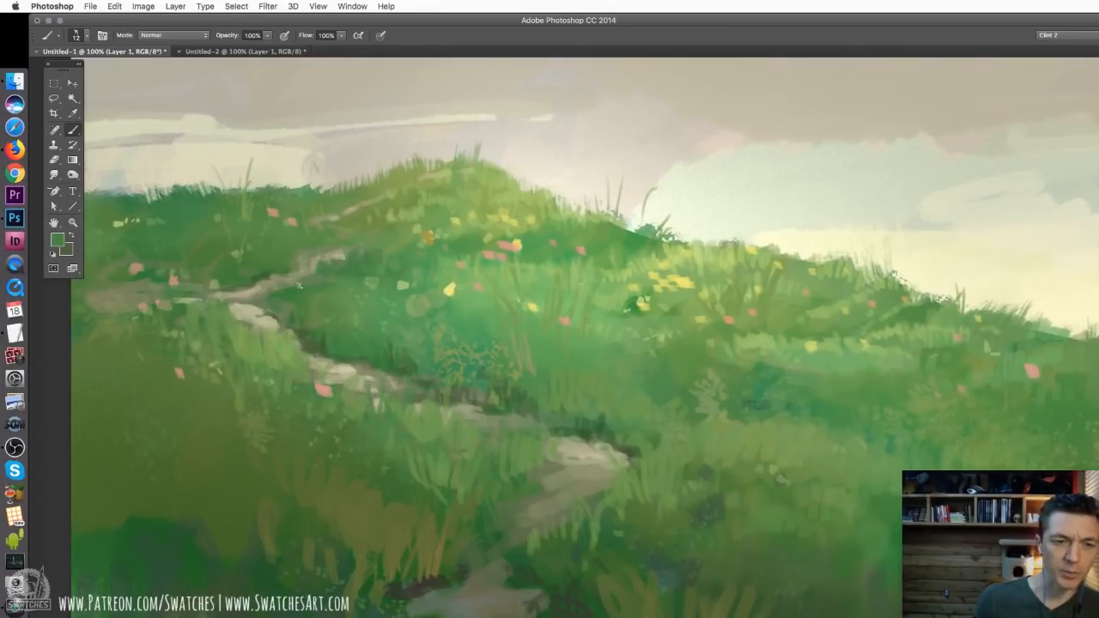
mouse_move(682, 191)
mouse_down()
mouse_move(730, 193)
mouse_move(751, 185)
mouse_move(718, 163)
mouse_move(744, 176)
mouse_move(676, 185)
mouse_move(769, 203)
mouse_up()
key(super+z)
click(732, 174)
click(752, 176)
click(734, 179)
click(673, 183)
key(super+alt+z)
key(super+alt+z)
key(super+alt+z)
key(super+alt+z)
key(super+alt+z)
key(super+alt+z)
key(super+alt+z)
key(super+alt+z)
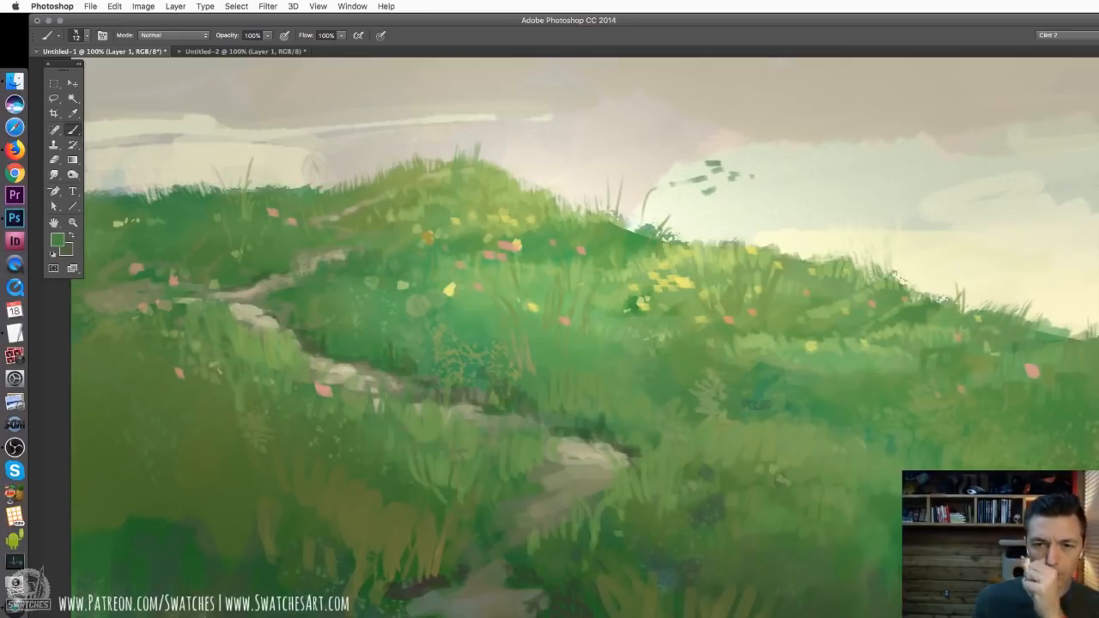
key(super+alt+z)
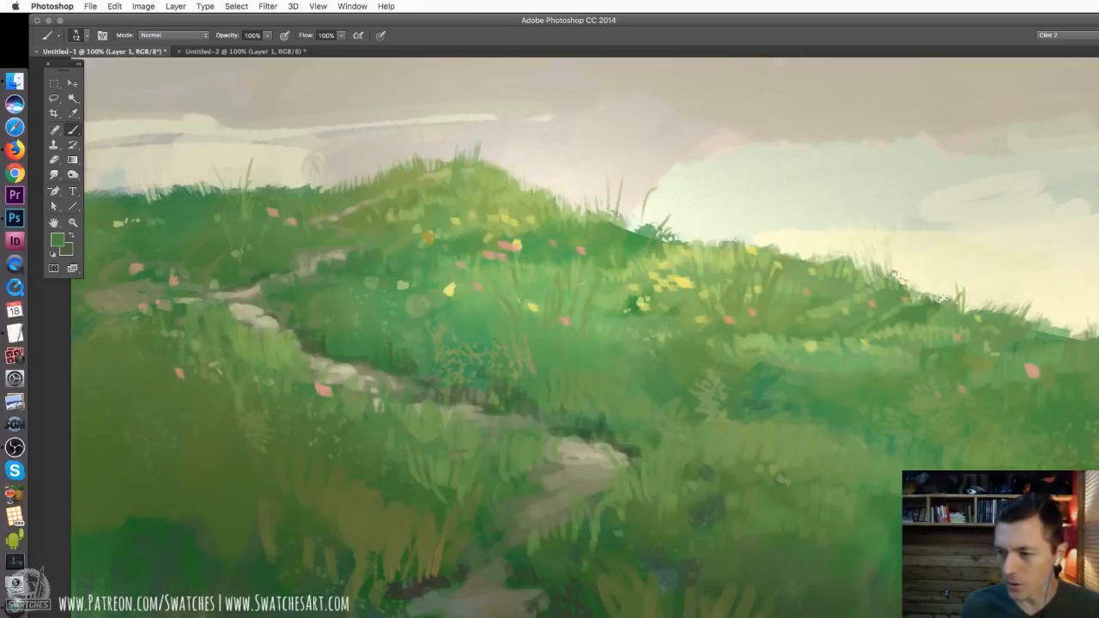
Sample a pale yellow-green, reduce the brush to 7 px and paint thin grass stems beside the upper path's bend
alt+click(402, 284)
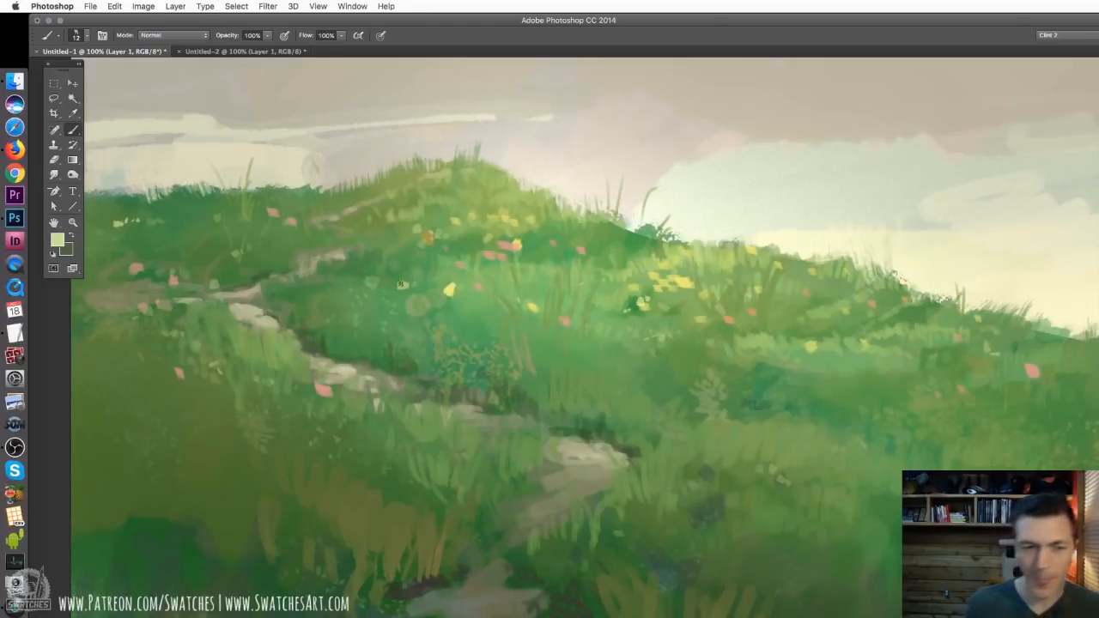
right_click(321, 285)
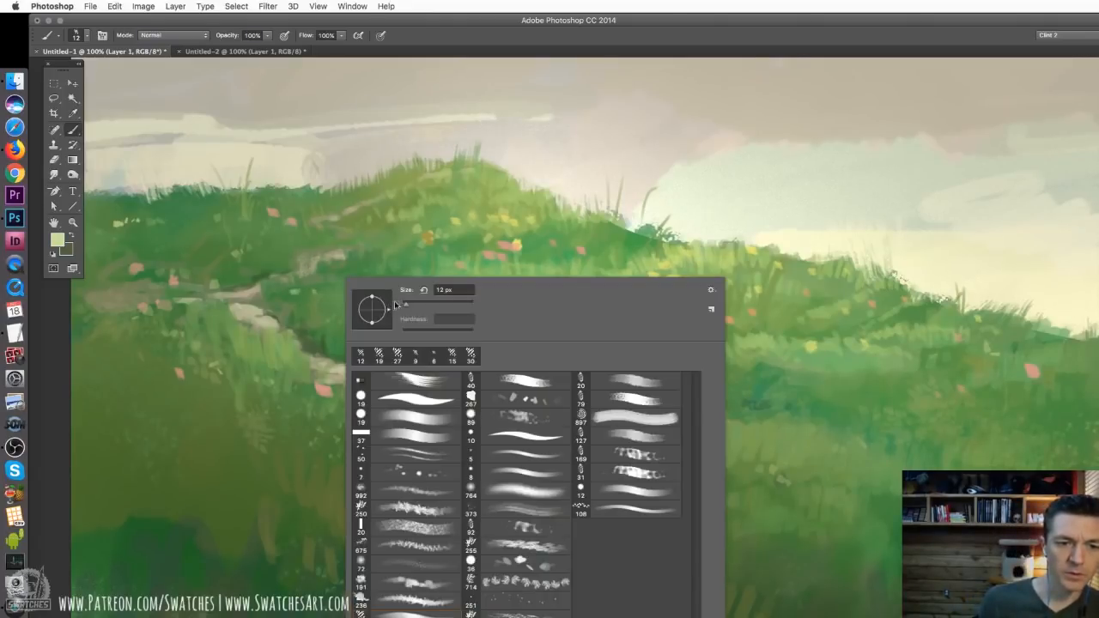
key(Return)
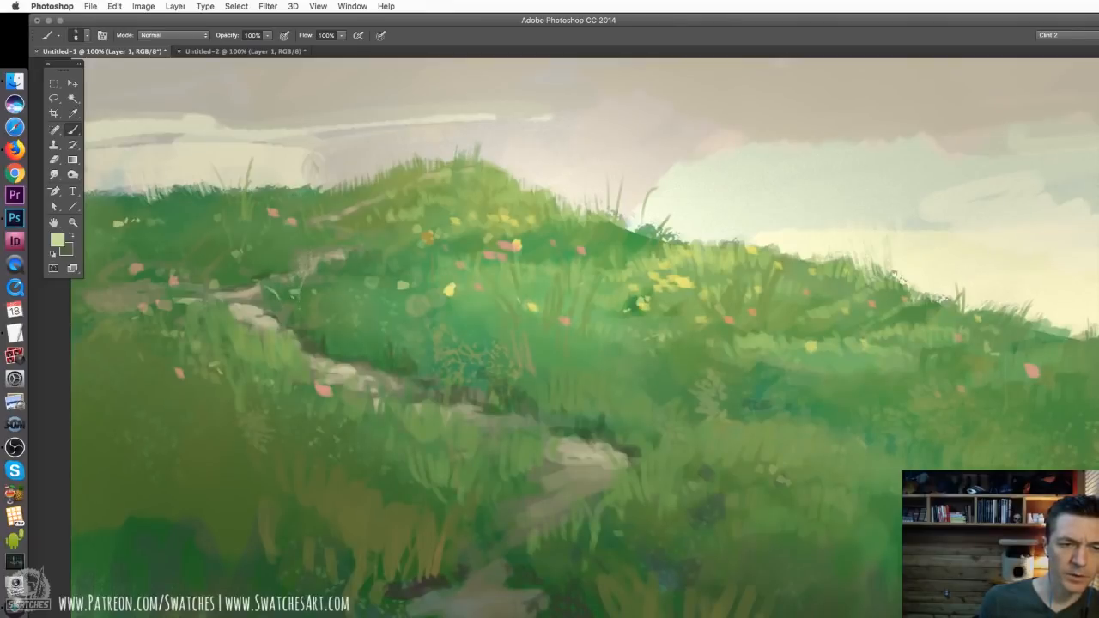
right_click(374, 286)
click(434, 314)
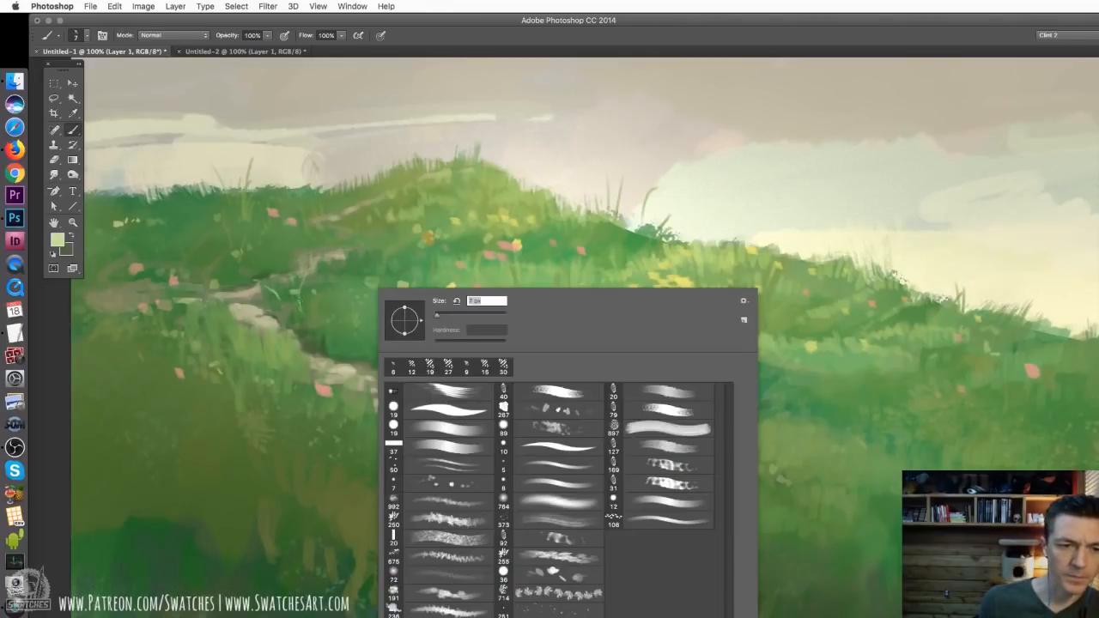
click(337, 304)
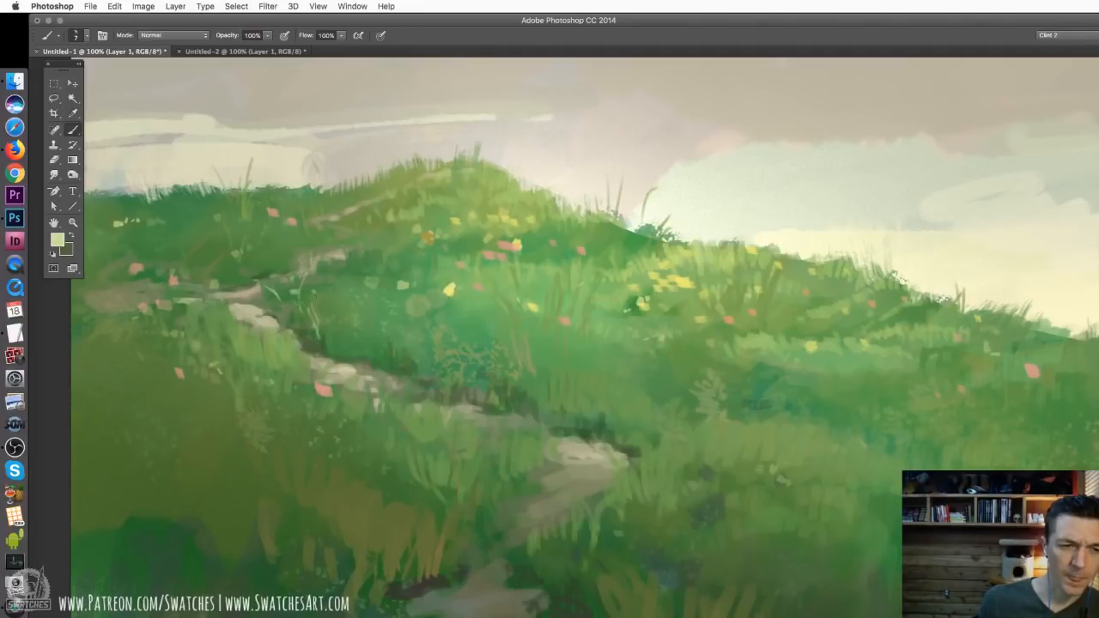
Set the textured brush to 14 px and build up the pale grass tuft beside the upper path's bend
right_click(314, 295)
drag(375, 315, 379, 315)
click(285, 289)
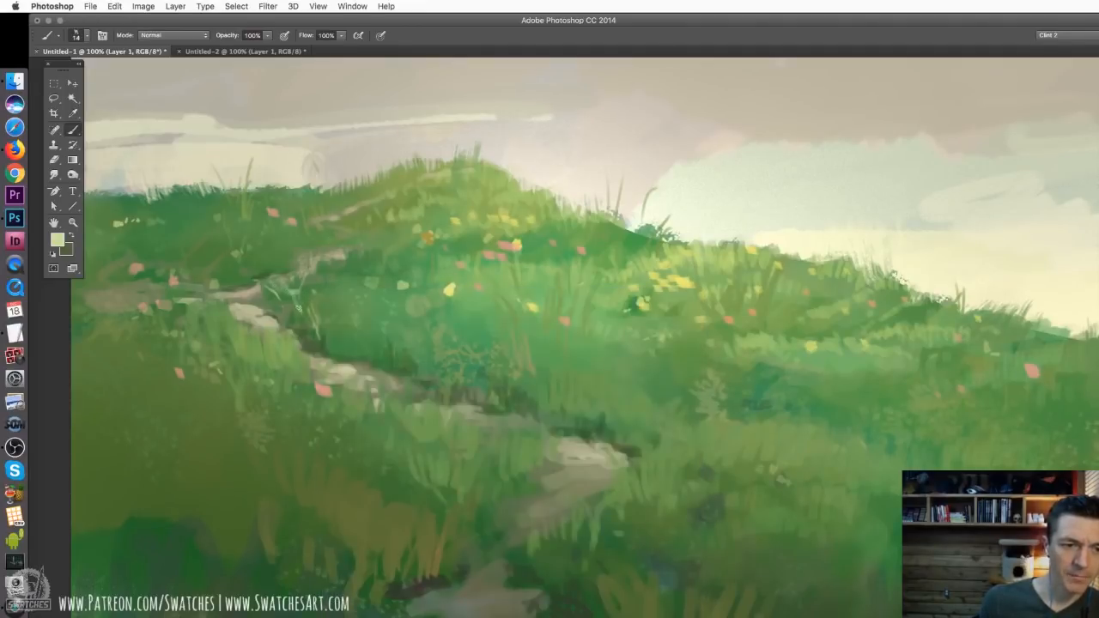
drag(299, 298, 304, 257)
drag(303, 282, 318, 339)
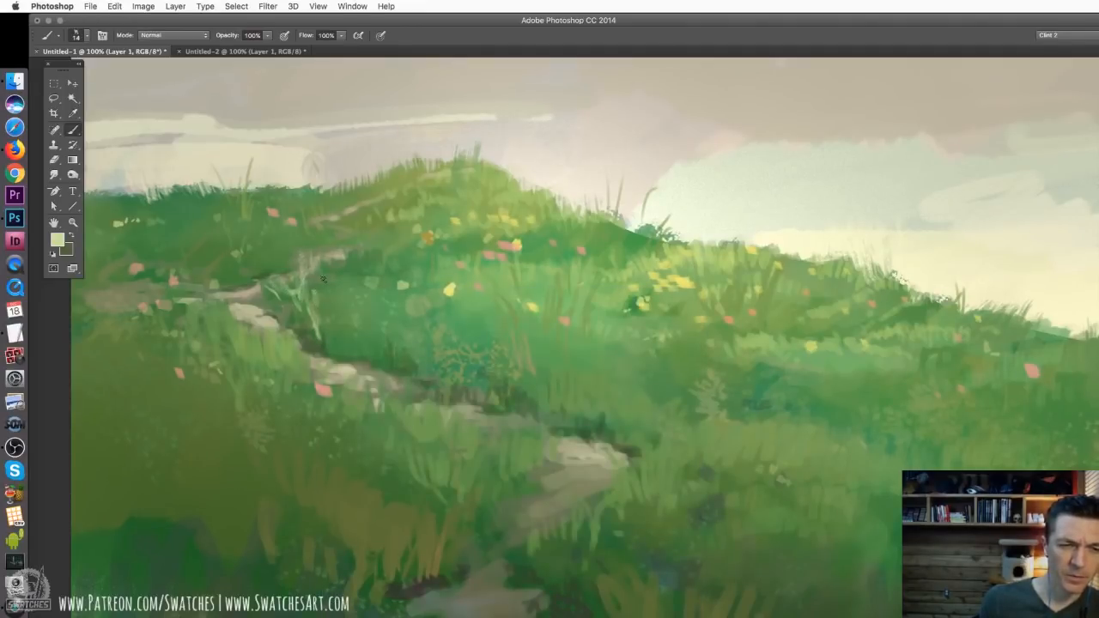
drag(324, 278, 319, 322)
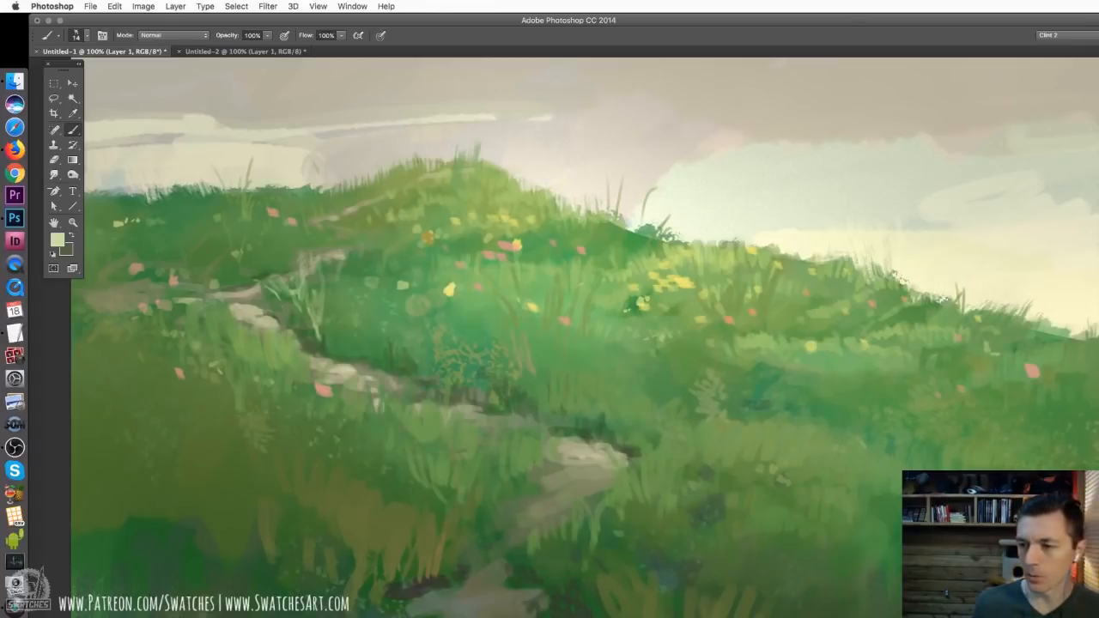
Sample a mid green, reduce the brush to 4 px and add fine blades within the pale grass tuft
alt+click(370, 285)
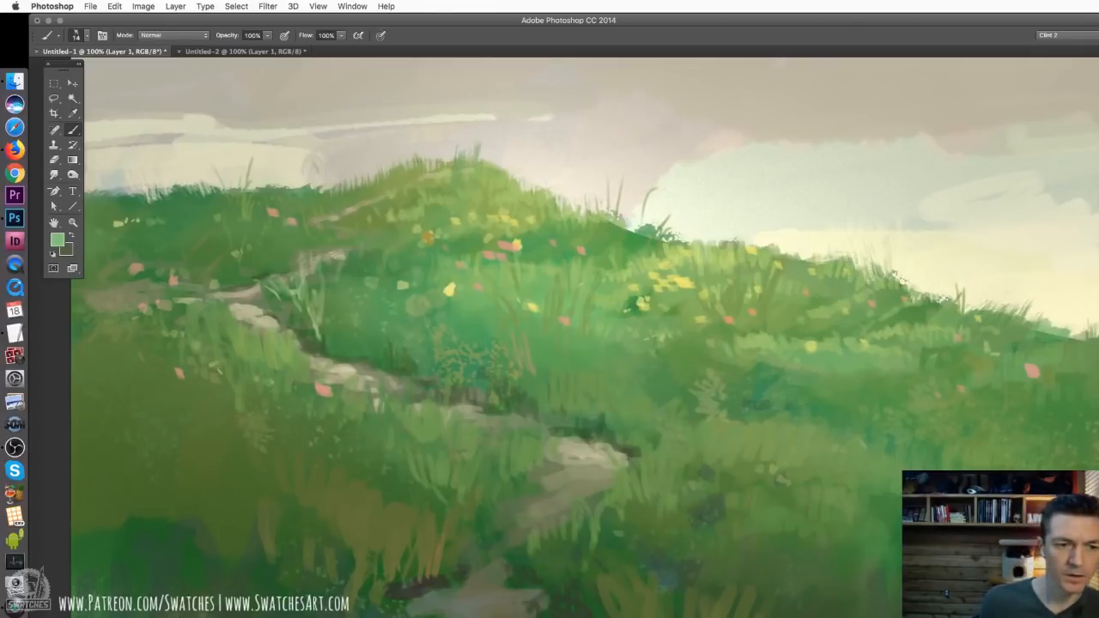
right_click(371, 288)
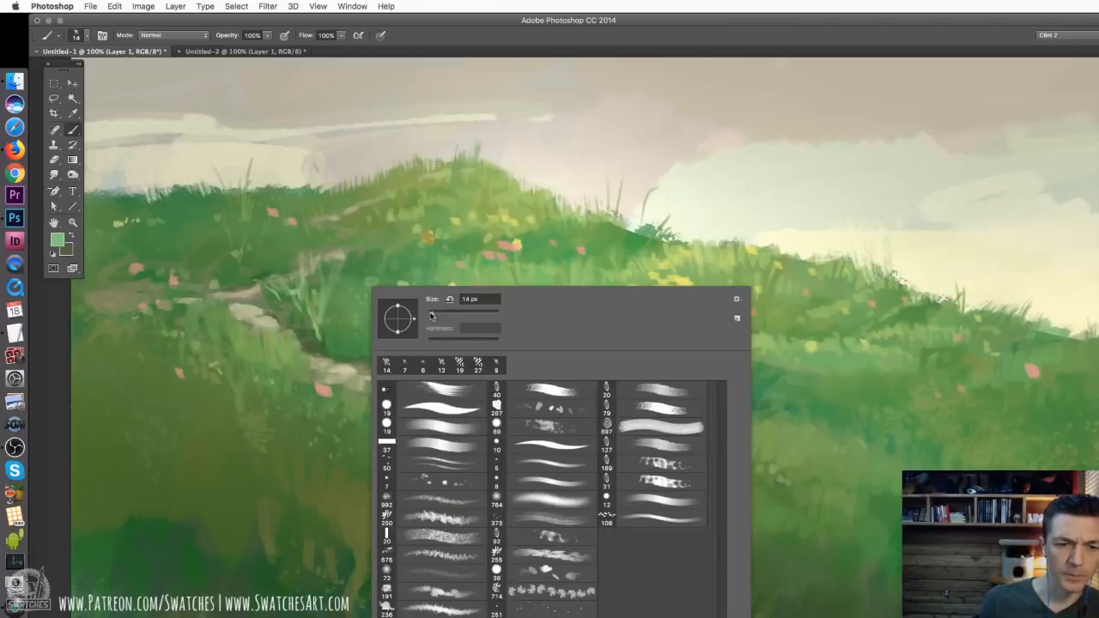
mouse_move(431, 314)
mouse_down()
mouse_move(391, 327)
mouse_move(417, 314)
mouse_up()
click(326, 285)
alt+click(326, 294)
Return the textured brush to 14 px and paint broader green blades through the tuft beside the path
right_click(337, 301)
click(407, 268)
right_click(354, 284)
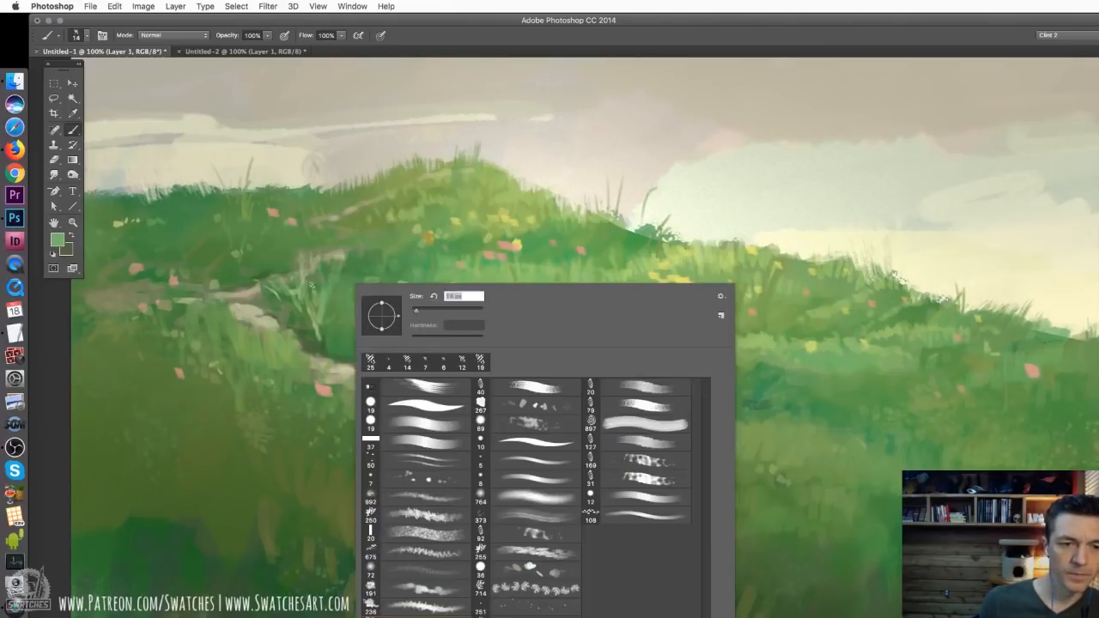
click(319, 285)
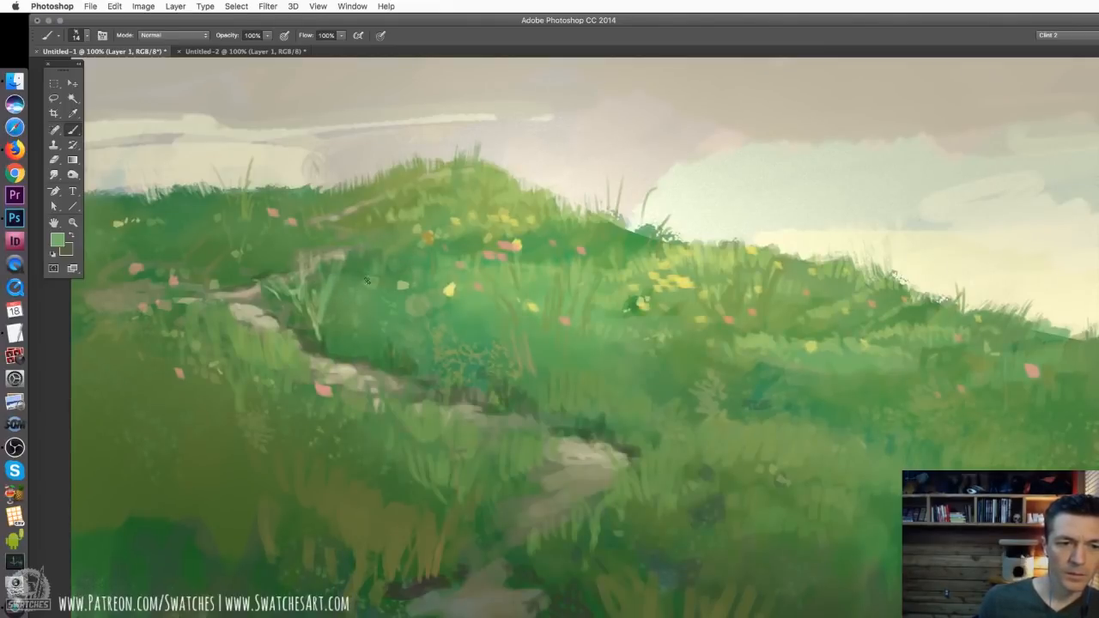
drag(340, 284, 323, 343)
mouse_move(312, 274)
mouse_down()
mouse_move(317, 316)
mouse_move(305, 316)
mouse_up()
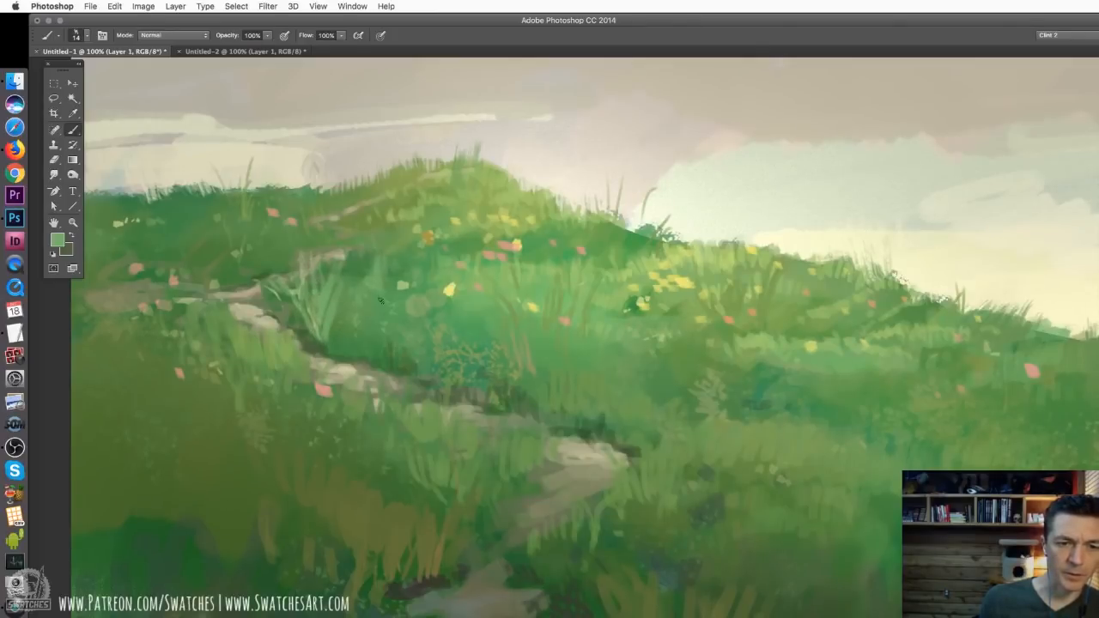
Reduce the textured brush to 11 px and paint more grass blades on the slope behind the tuft
right_click(407, 274)
drag(487, 298, 479, 300)
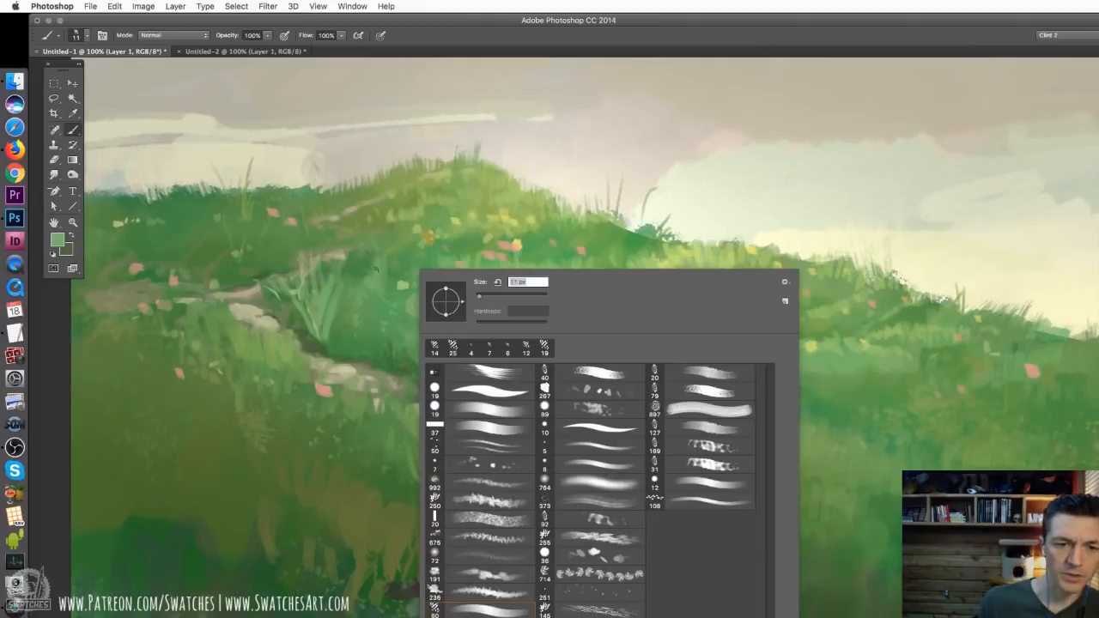
key(Return)
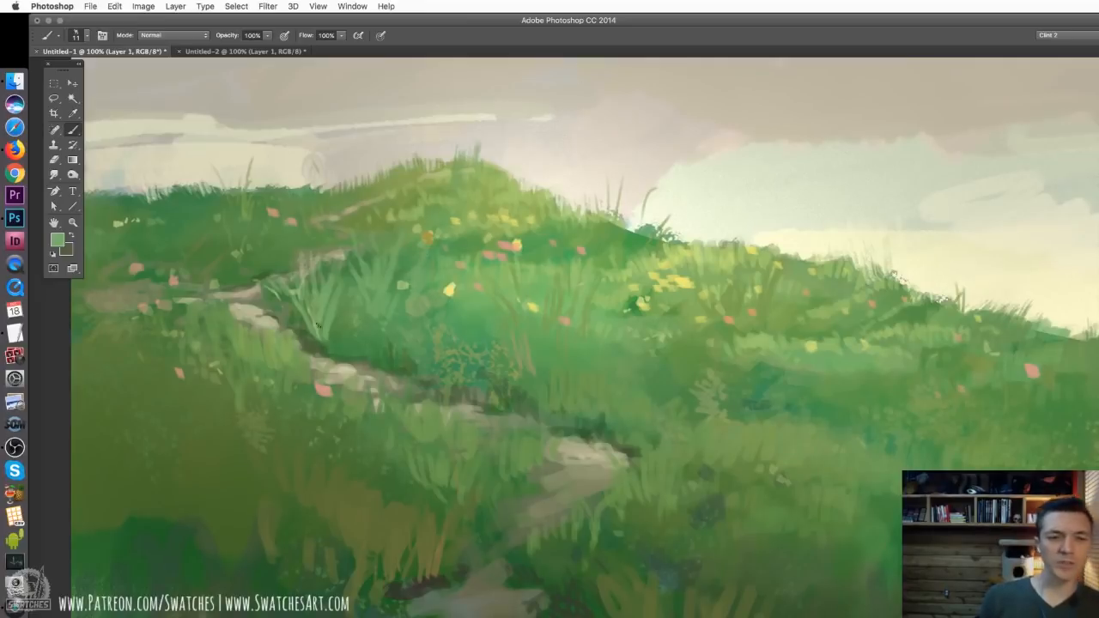
Sample a darker green, choose the 250 px leafy textured brush at 70 px and soften the base of the grass tufts
alt+click(339, 327)
right_click(362, 333)
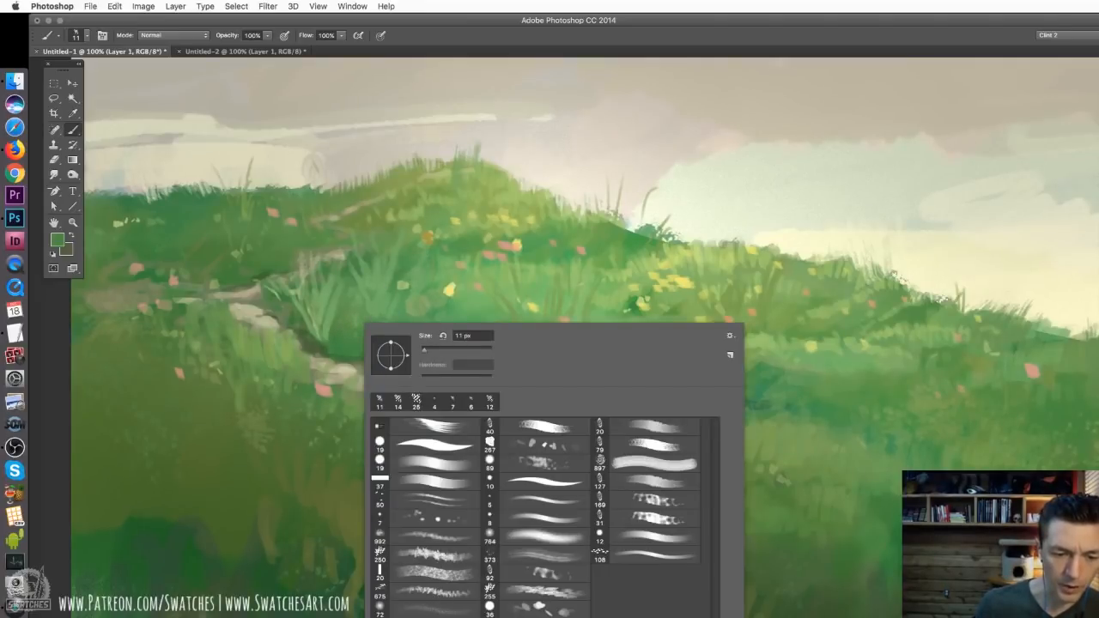
click(418, 558)
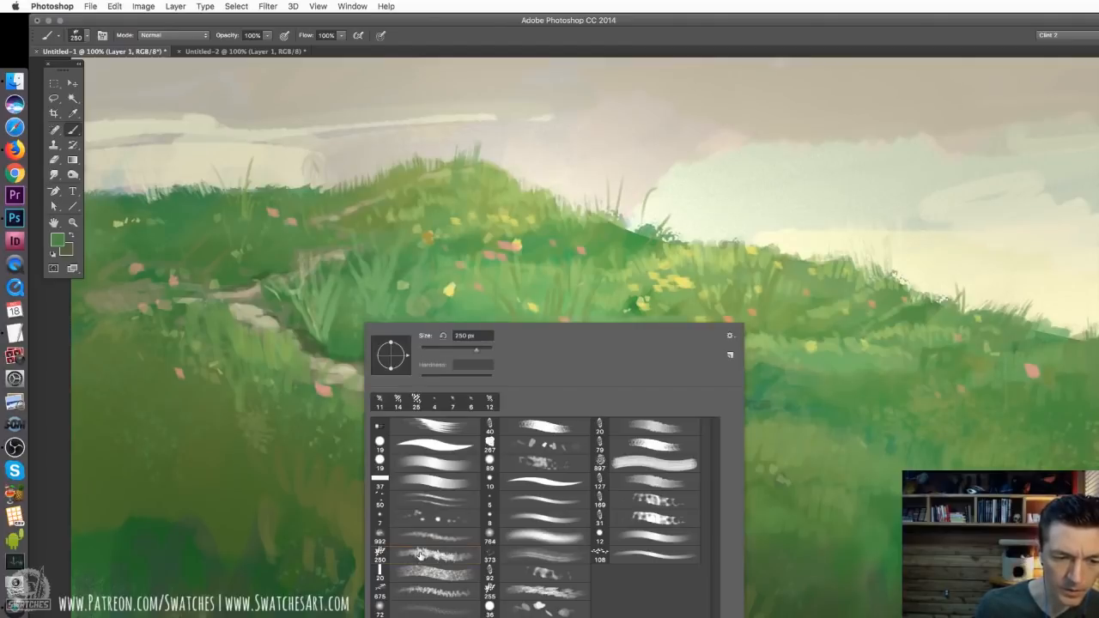
click(445, 351)
mouse_move(333, 330)
mouse_down()
mouse_move(370, 337)
mouse_move(313, 313)
mouse_move(357, 336)
mouse_move(369, 330)
mouse_move(333, 325)
mouse_up()
drag(403, 325, 413, 309)
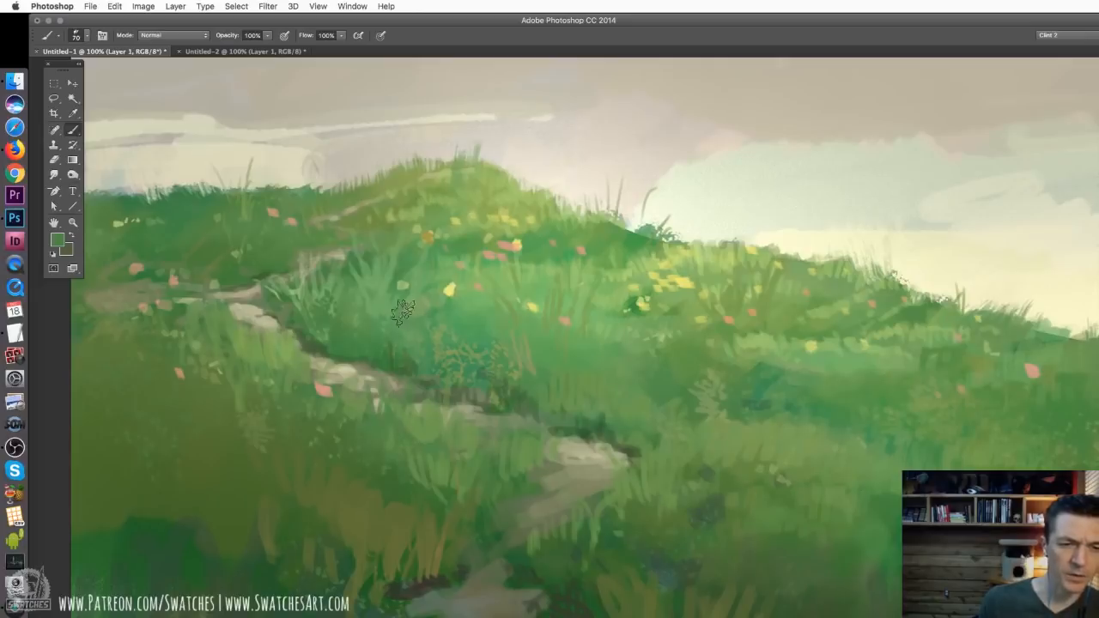
alt+click(391, 308)
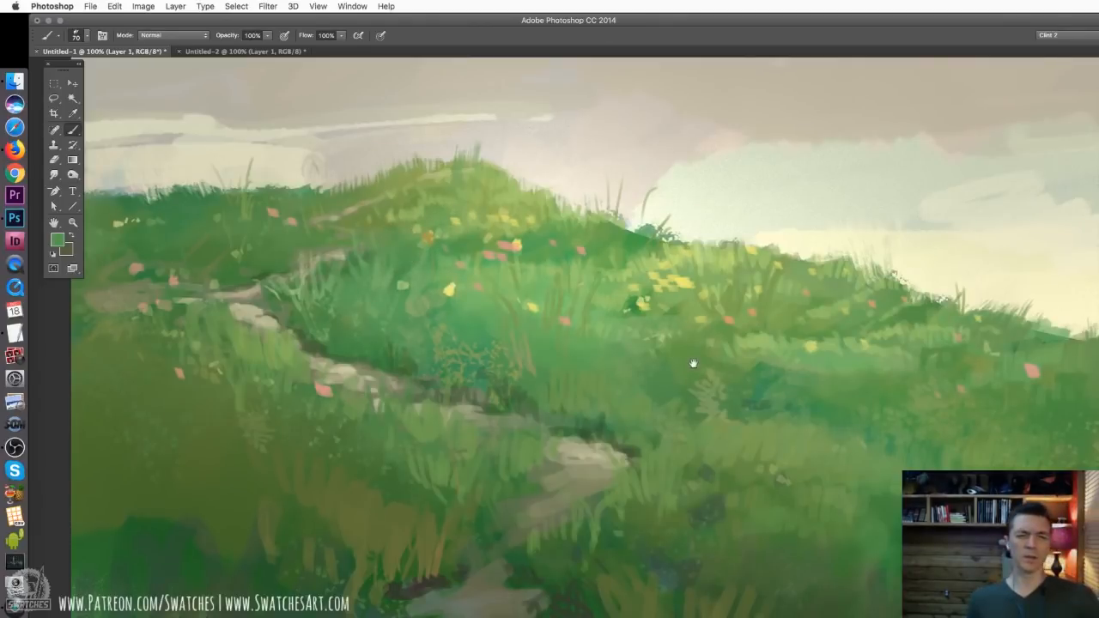
Erase the tall thin grass blades standing out along the skyline on Layer 2 with the 19 px eraser
mouse_move(693, 364)
mouse_down()
mouse_move(589, 277)
mouse_move(619, 324)
mouse_up()
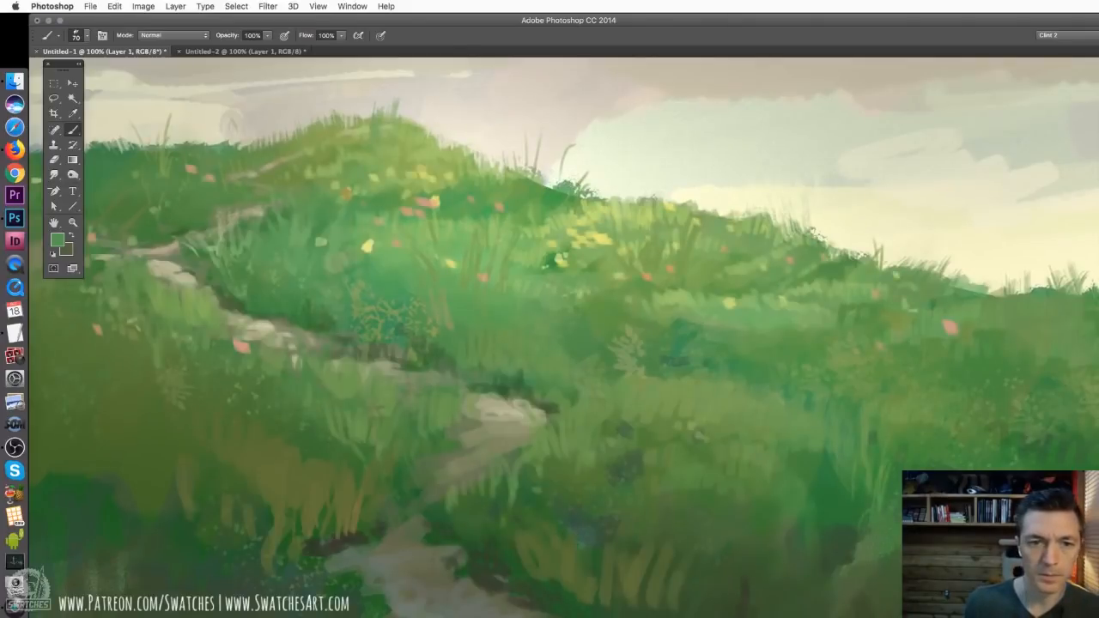
key(e)
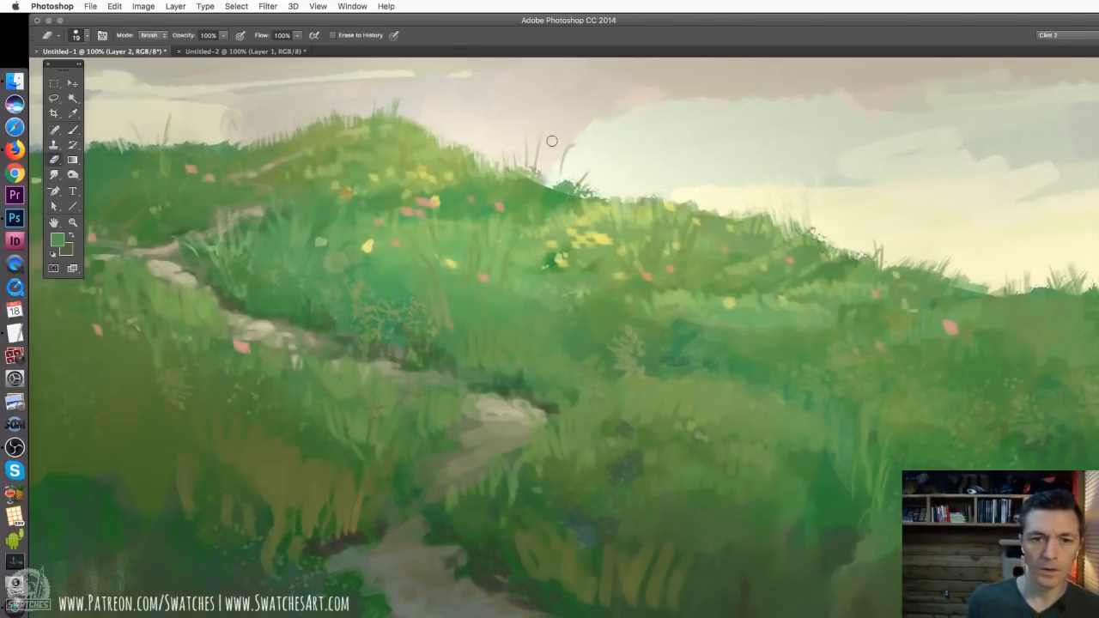
mouse_move(537, 145)
mouse_down()
mouse_move(565, 157)
mouse_move(584, 136)
mouse_move(525, 167)
mouse_up()
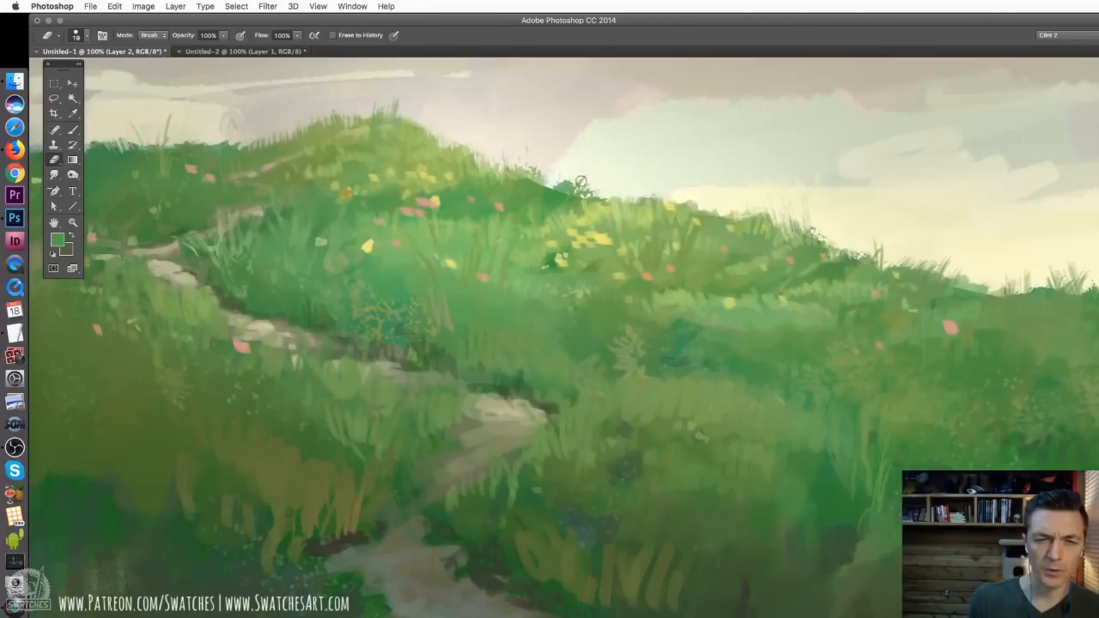
scroll(583, 188, up, 5)
scroll(584, 189, left, 8)
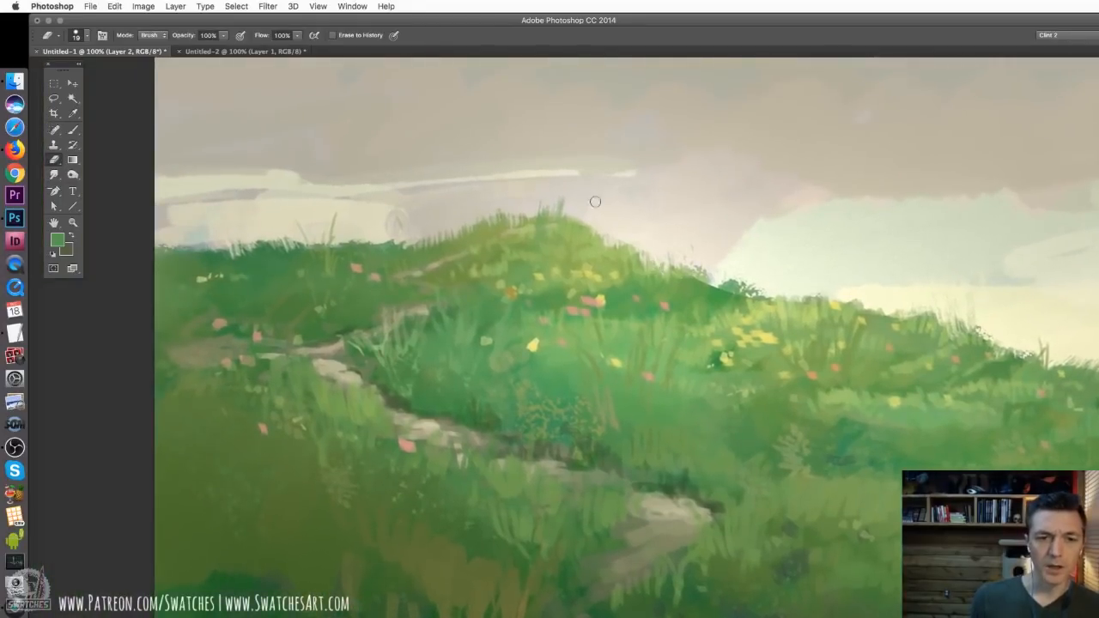
click(73, 130)
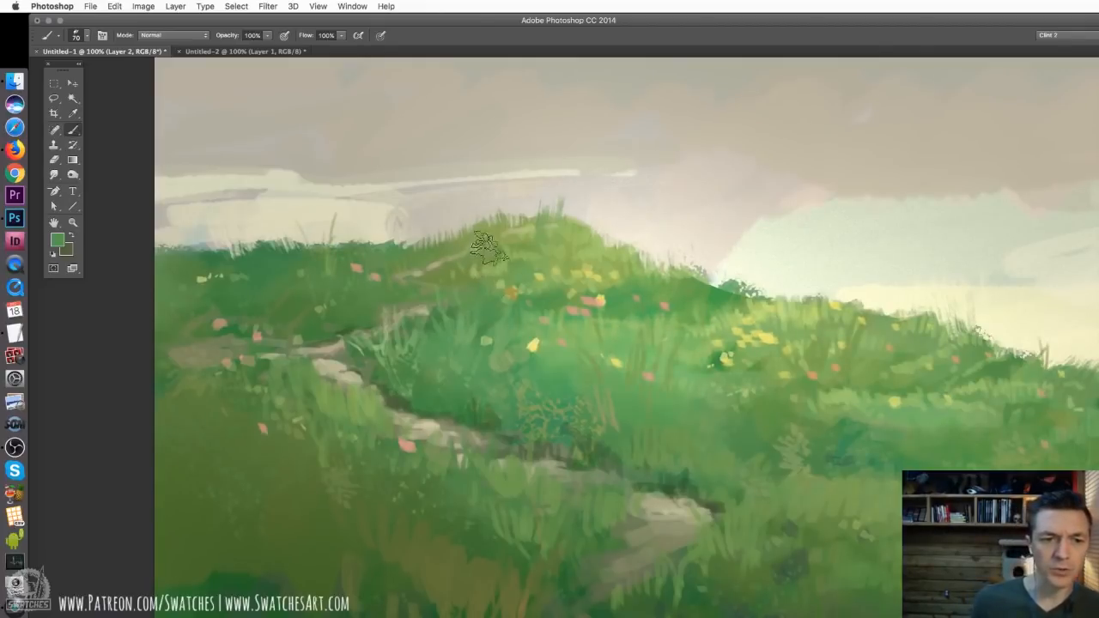
key(e)
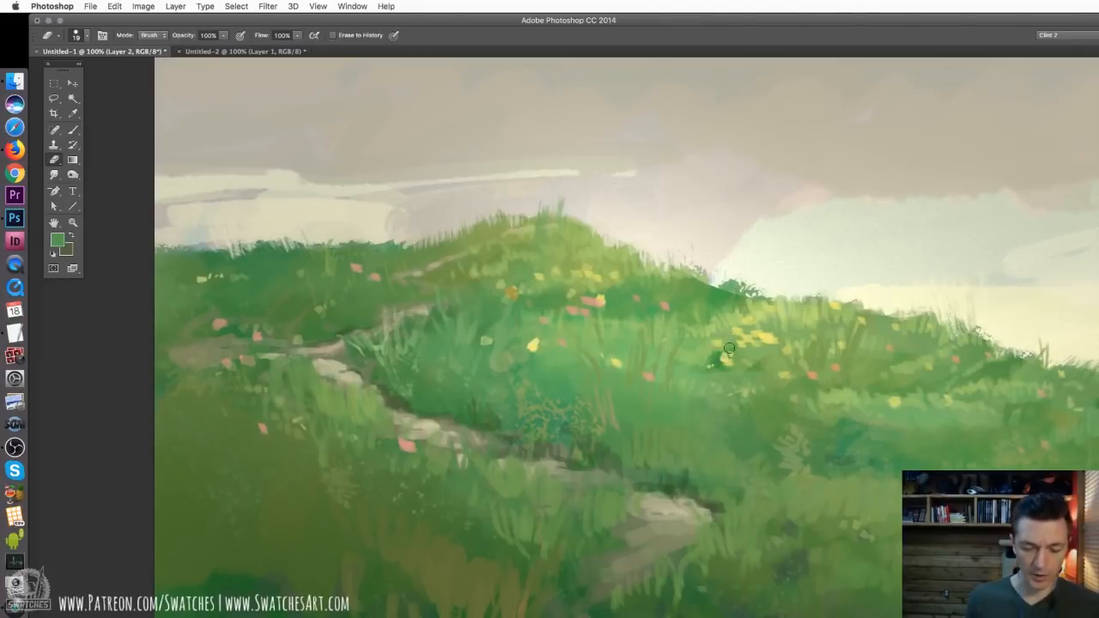
Choose the 60 px textured brush at 14 px on Layer 1 and sample the pale sky colour
key(b)
key(alt+bracketleft)
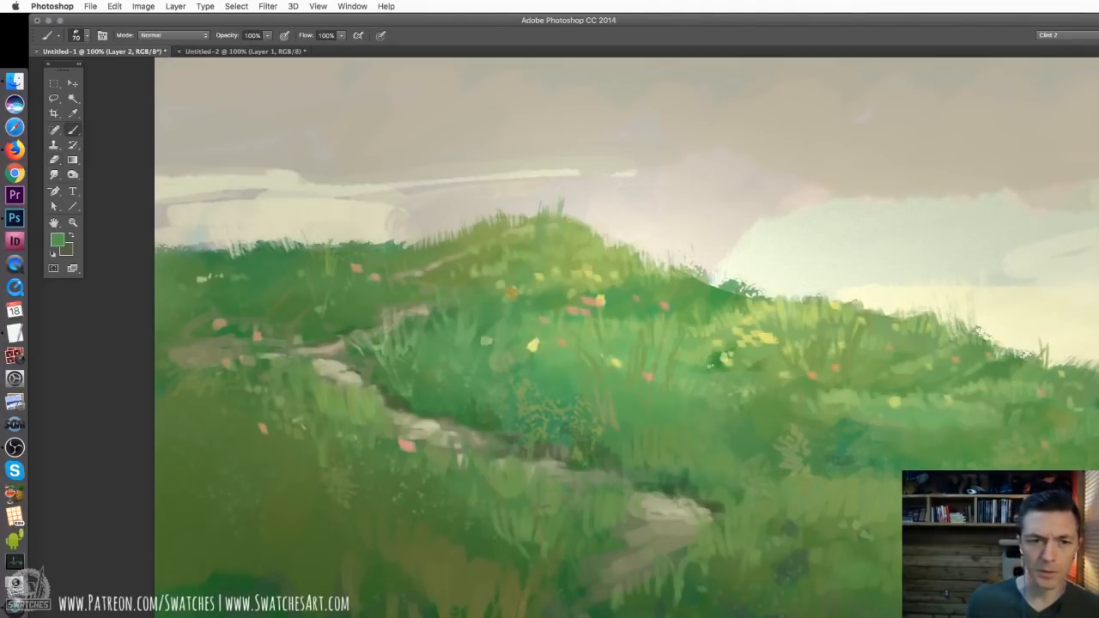
right_click(450, 227)
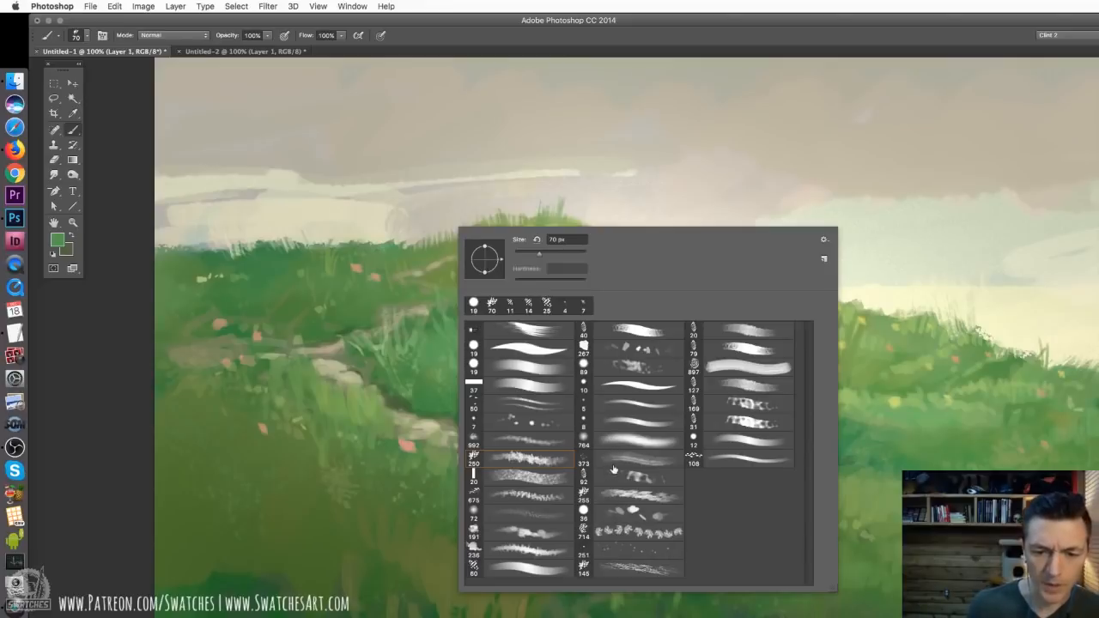
click(500, 569)
click(519, 252)
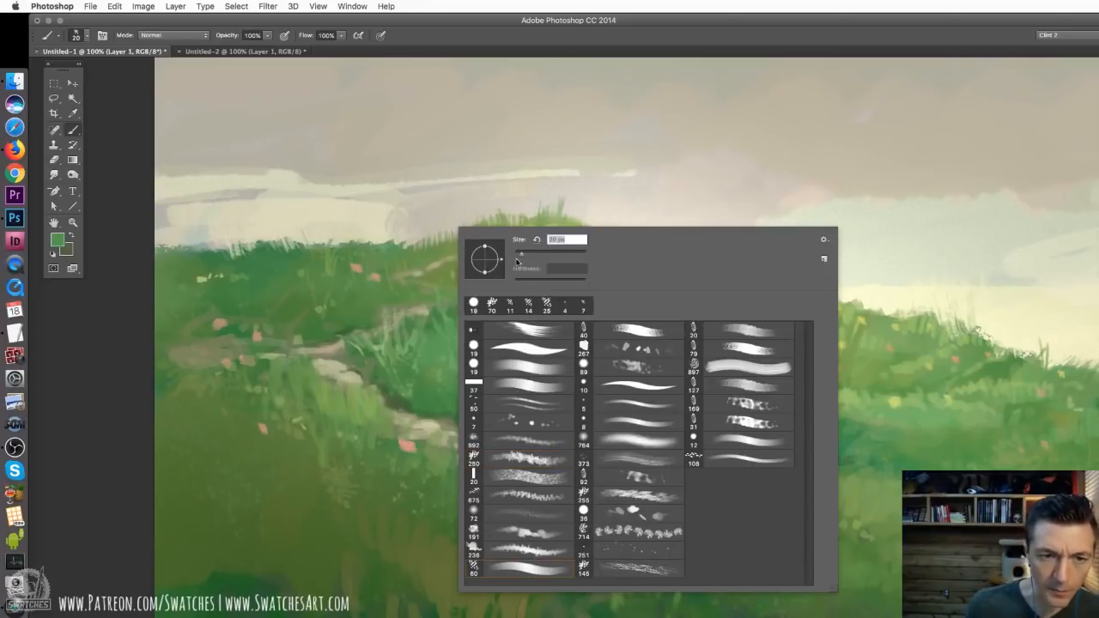
alt+click(469, 206)
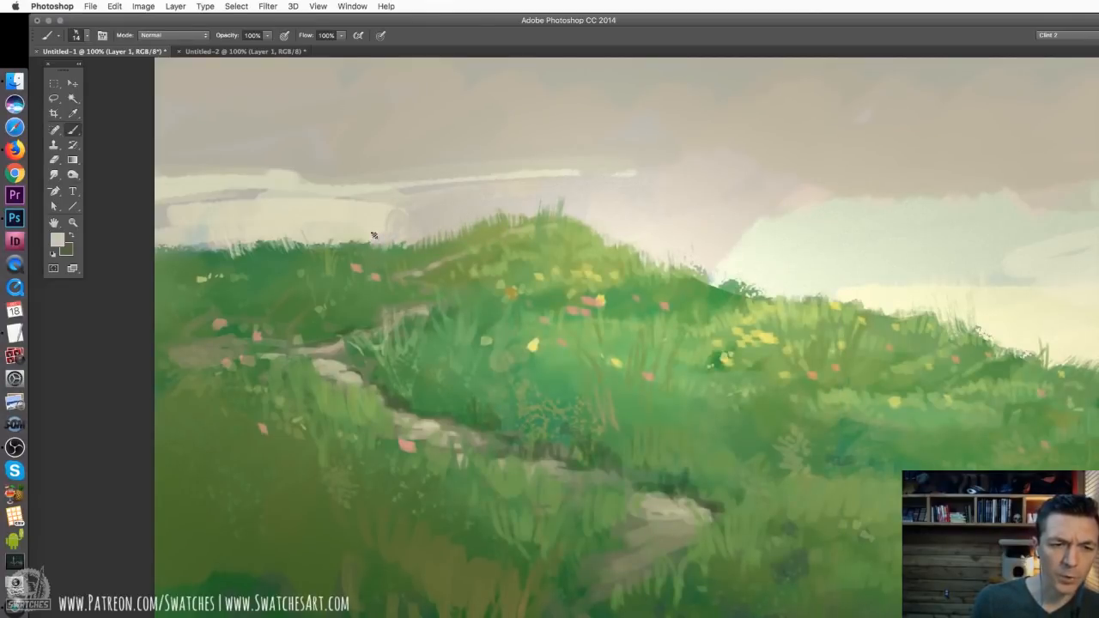
alt+click(330, 232)
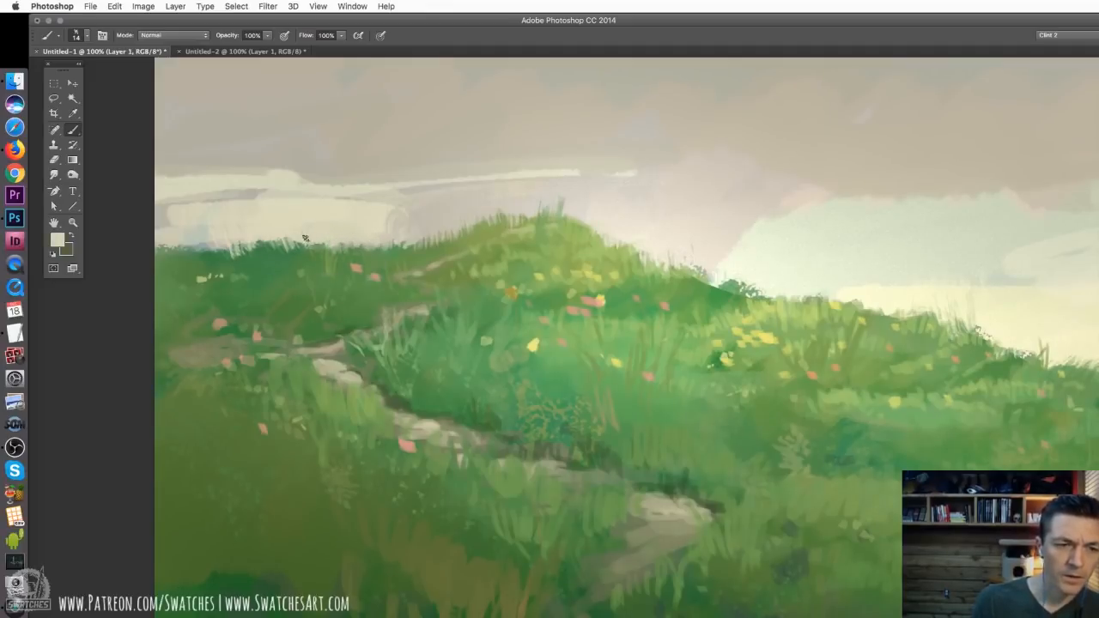
Try cutting pale sky-coloured blades down into the distant hill's skyline, and undo the strokes
mouse_move(281, 237)
mouse_down()
mouse_move(296, 267)
mouse_move(276, 272)
mouse_up()
mouse_move(321, 242)
mouse_down()
mouse_move(325, 269)
mouse_move(326, 261)
mouse_up()
key(alt+super+z)
key(alt+super+z)
key(alt+super+z)
key(alt+super+z)
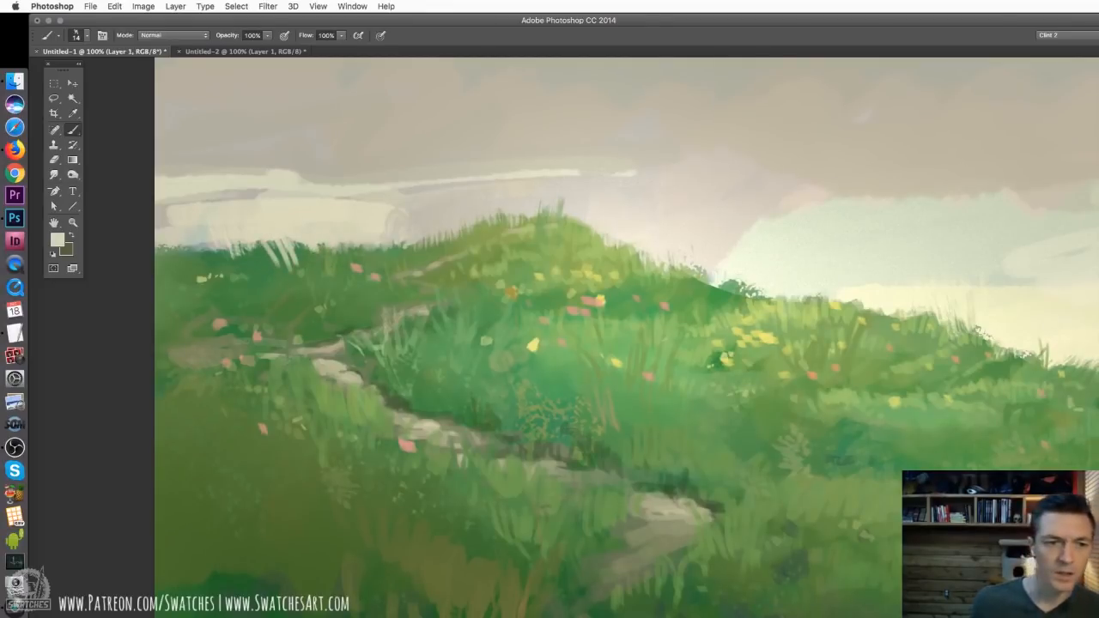
key(alt+super+z)
key(alt+super+z)
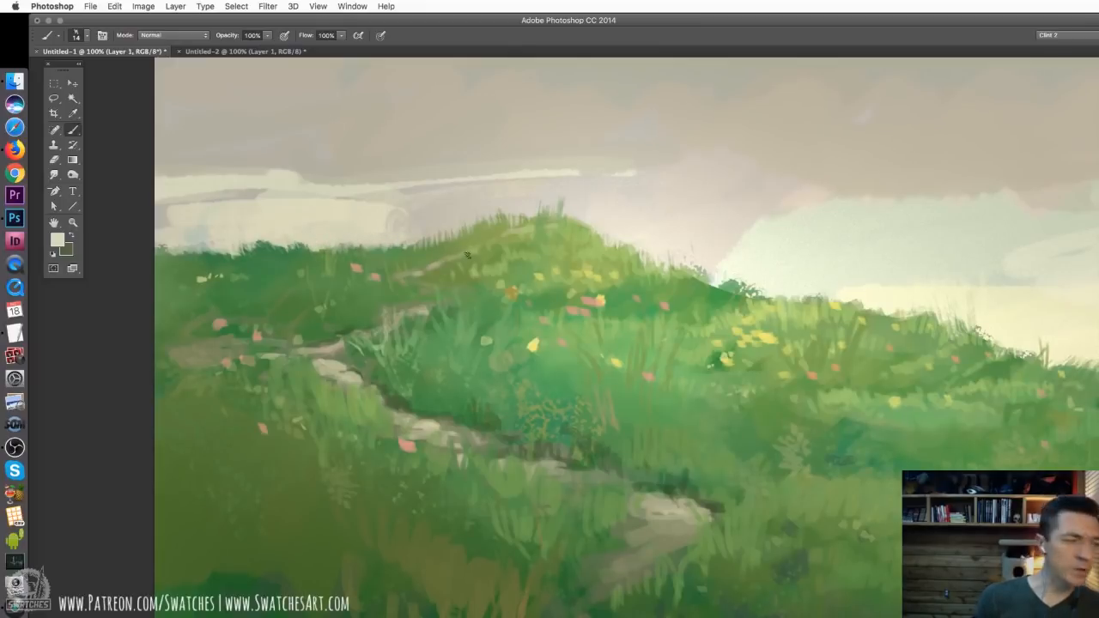
Choose the 145 px scratchy textured brush, test it in the sky and reduce its size to 91 px
right_click(427, 271)
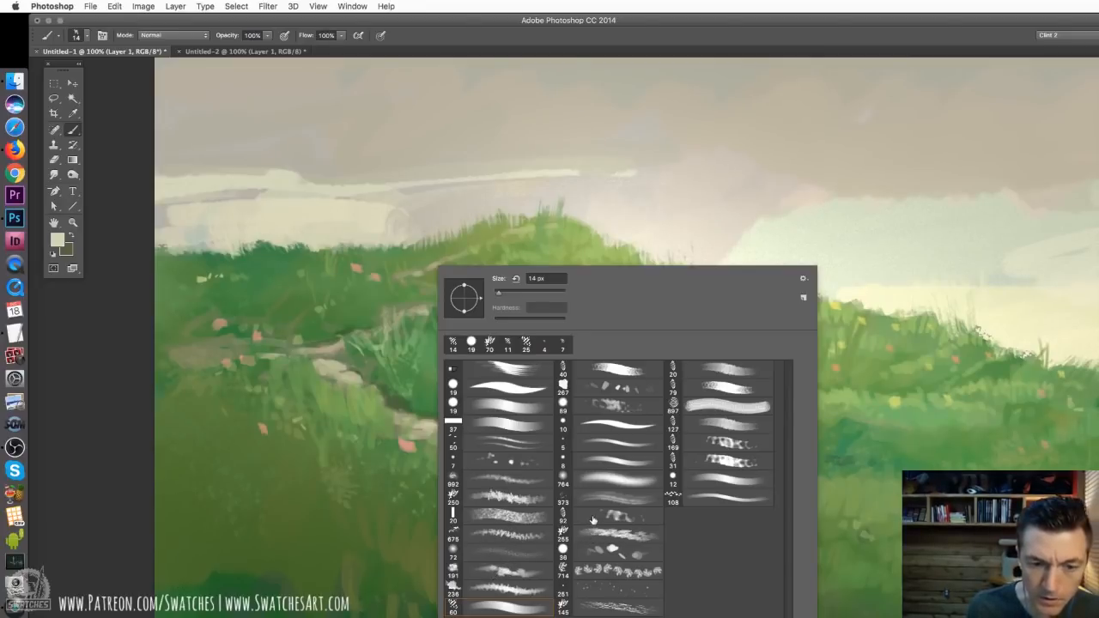
click(598, 610)
key(Return)
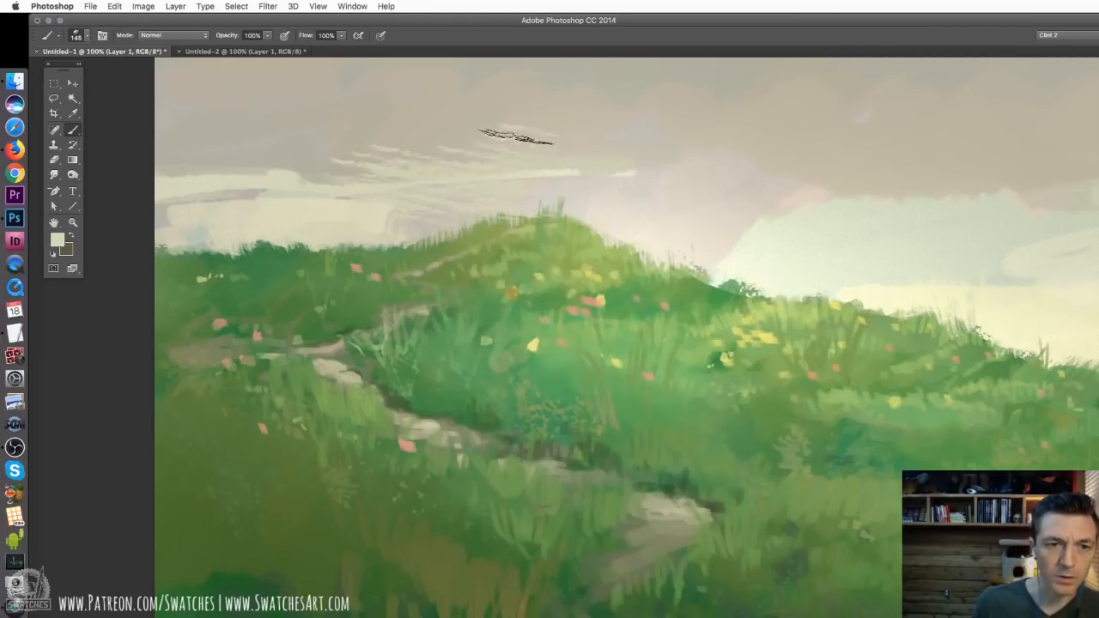
right_click(550, 147)
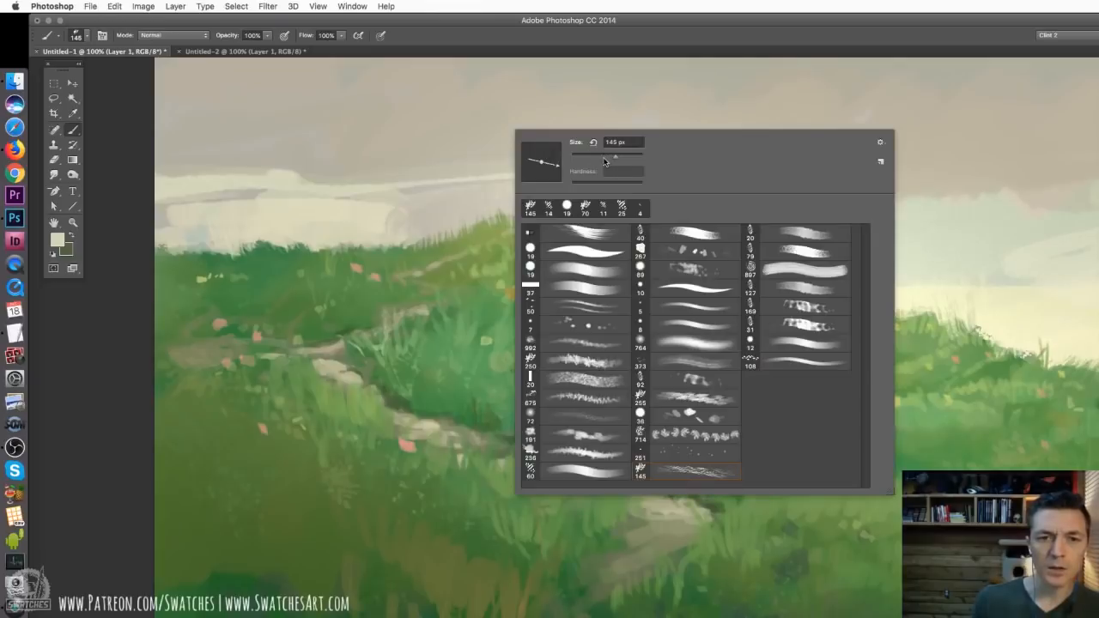
drag(604, 161, 598, 161)
key(Return)
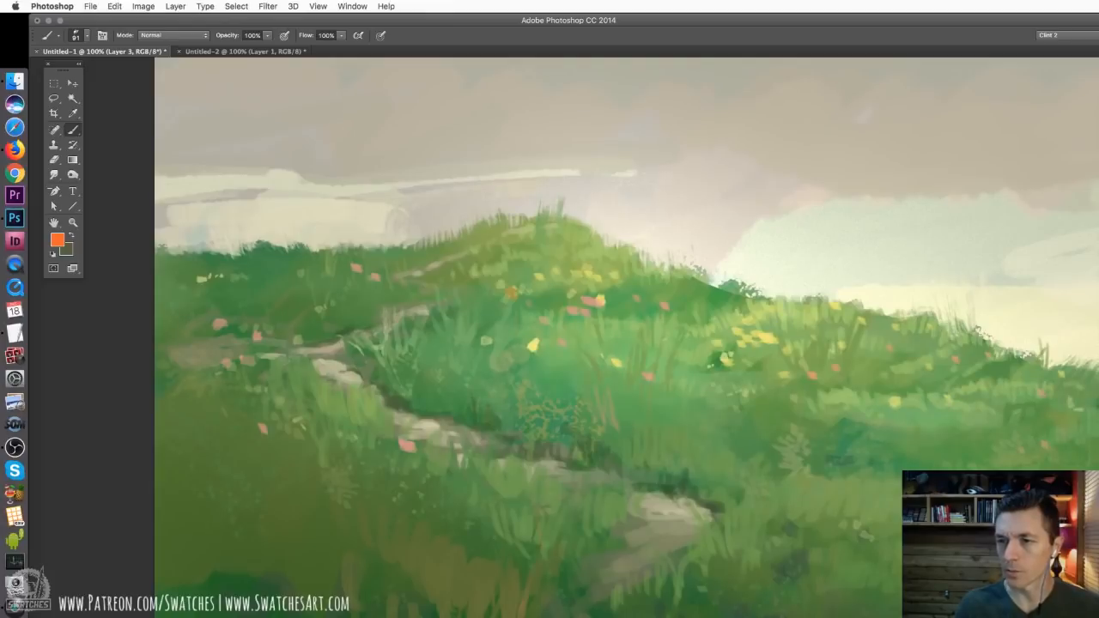
Test the scratchy brush in orange across the sky on Layer 3 at 91 px and 252 px, undoing the strokes
mouse_move(490, 152)
mouse_down()
mouse_move(627, 176)
mouse_move(570, 155)
mouse_up()
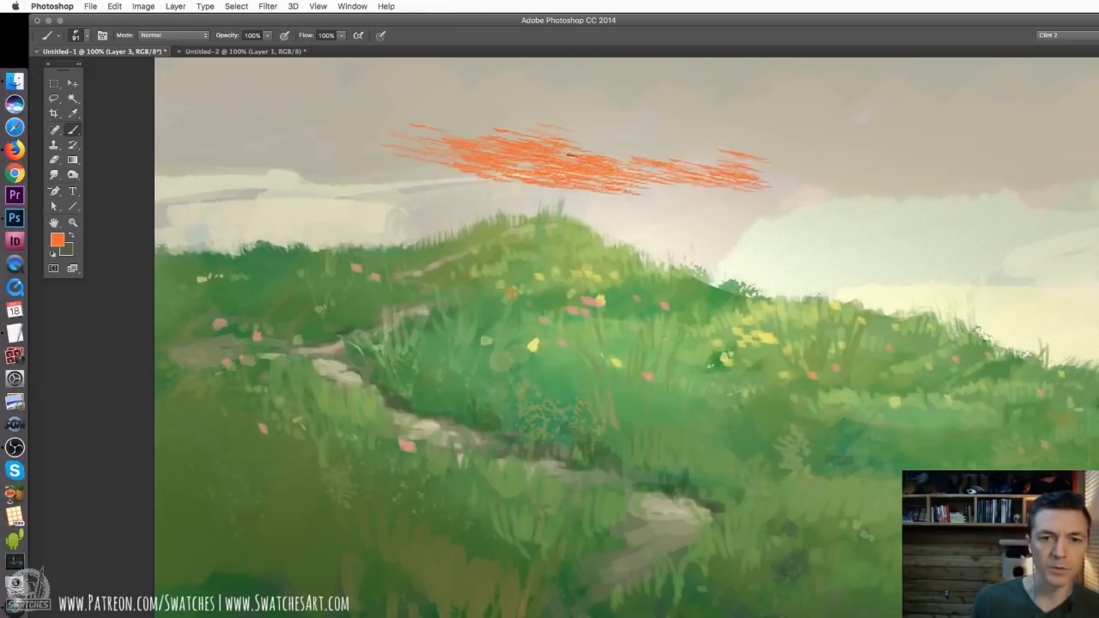
key(ctrl+z)
right_click(403, 164)
text(252)
key(Return)
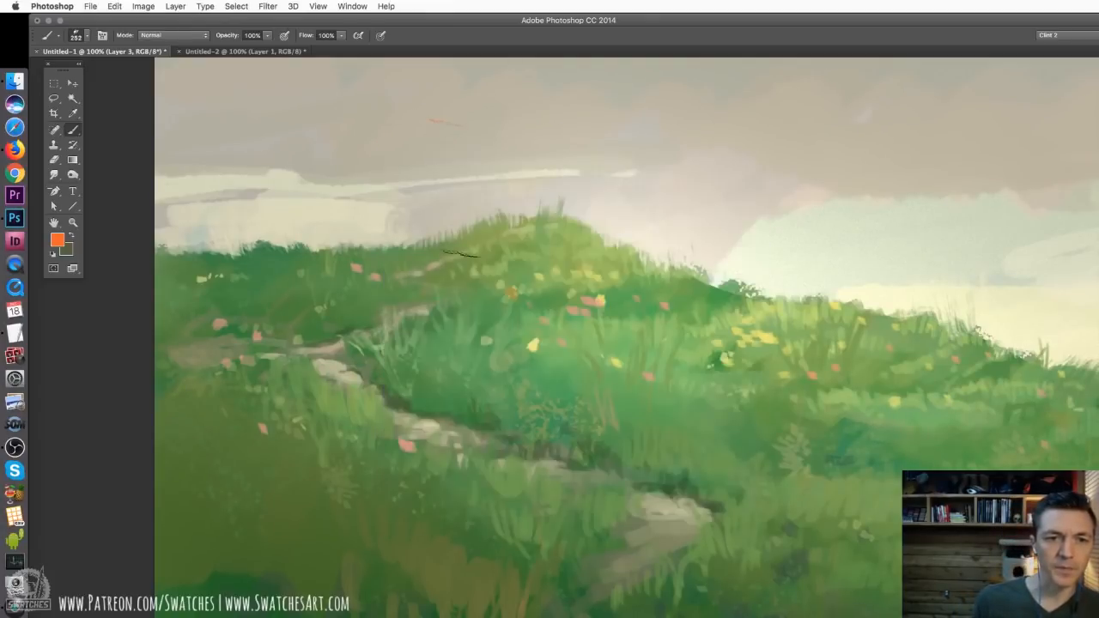
mouse_move(412, 146)
mouse_down()
mouse_move(650, 179)
mouse_move(846, 228)
mouse_move(875, 211)
mouse_up()
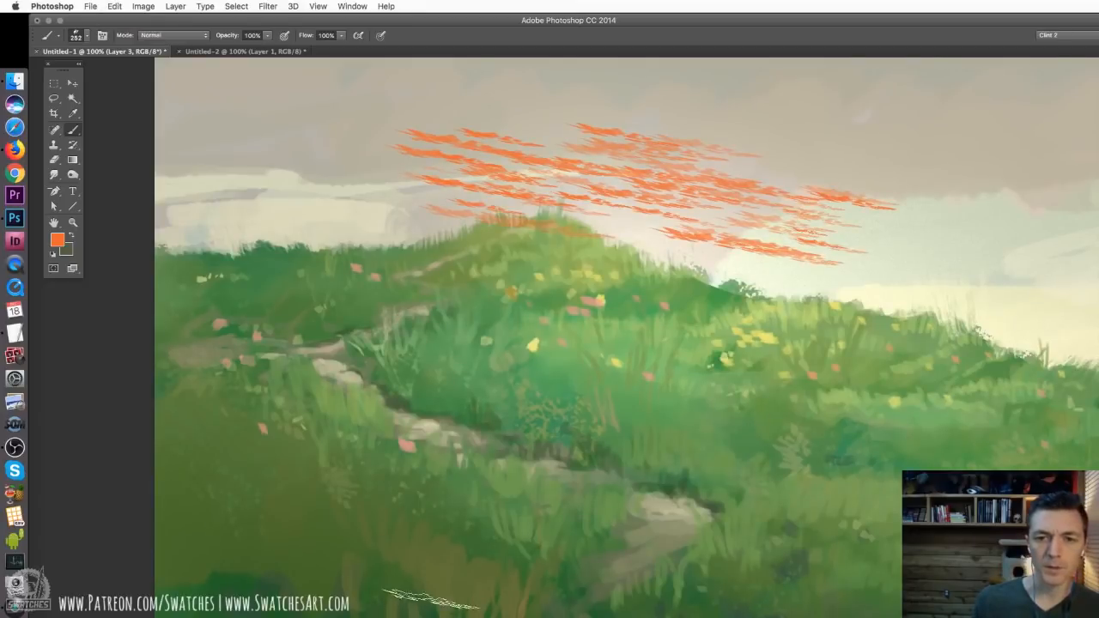
key(ctrl+z)
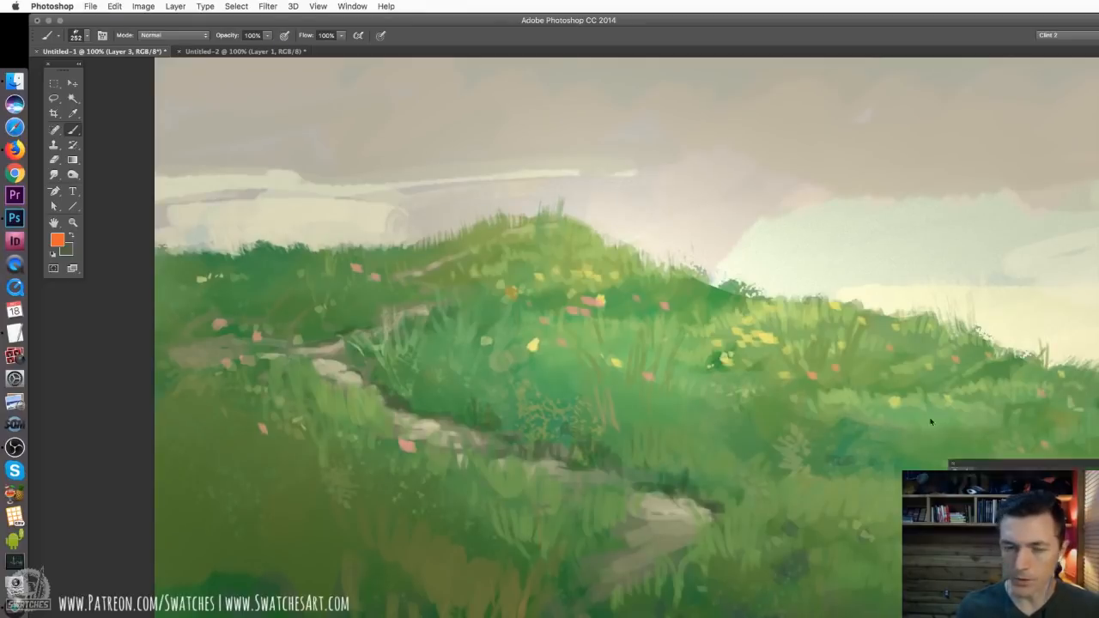
Set the brush's Angle Jitter control to Direction in Shape Dynamics and clear the settings away from the hill
key(F5)
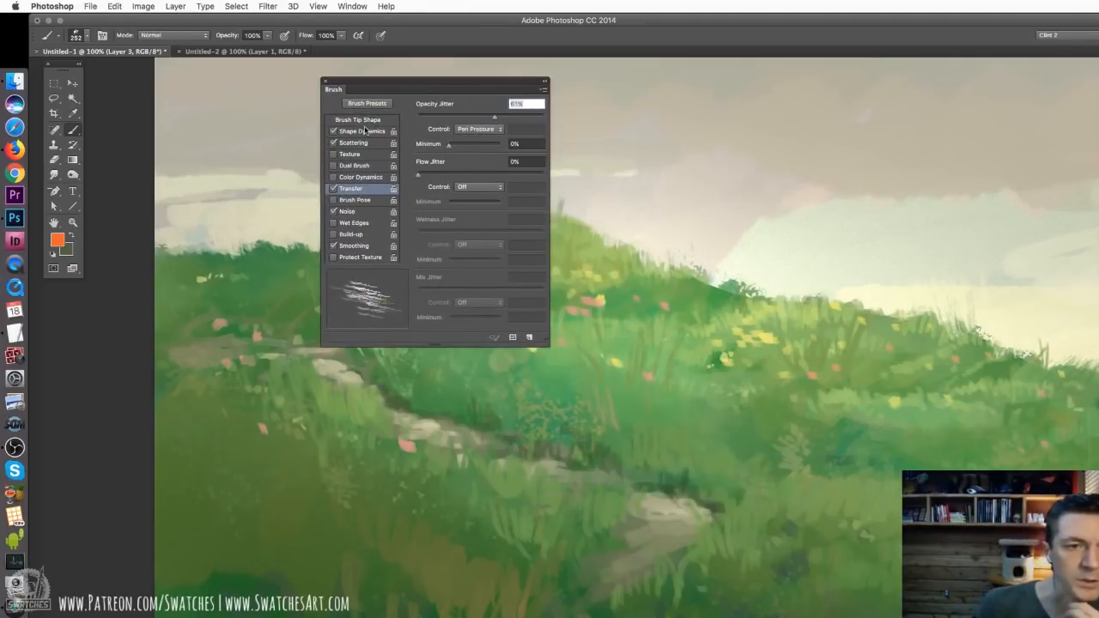
click(364, 131)
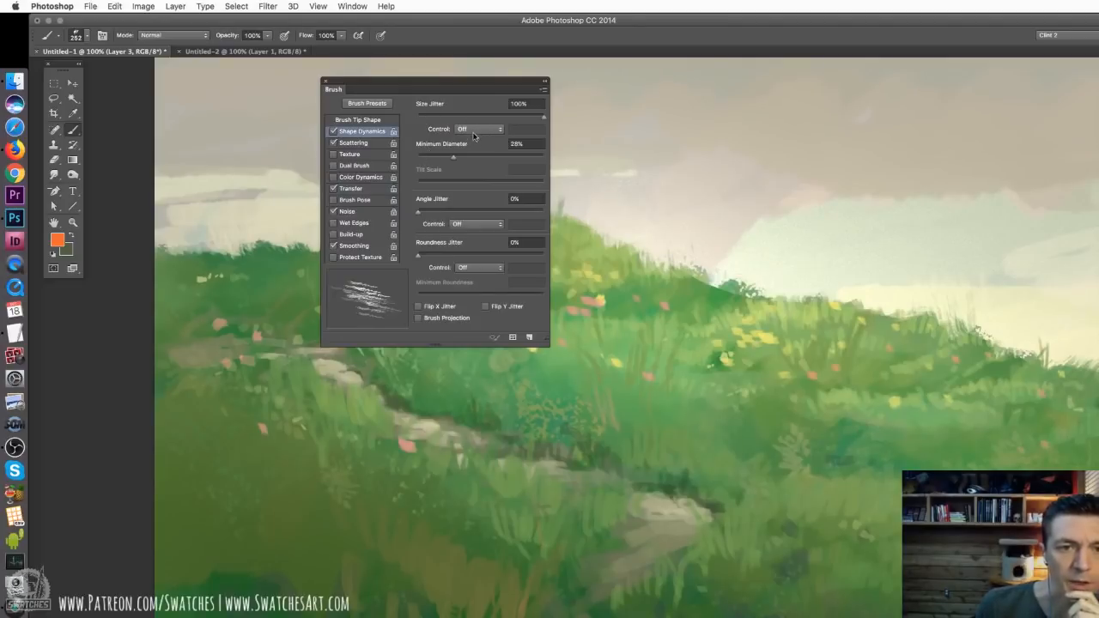
click(475, 223)
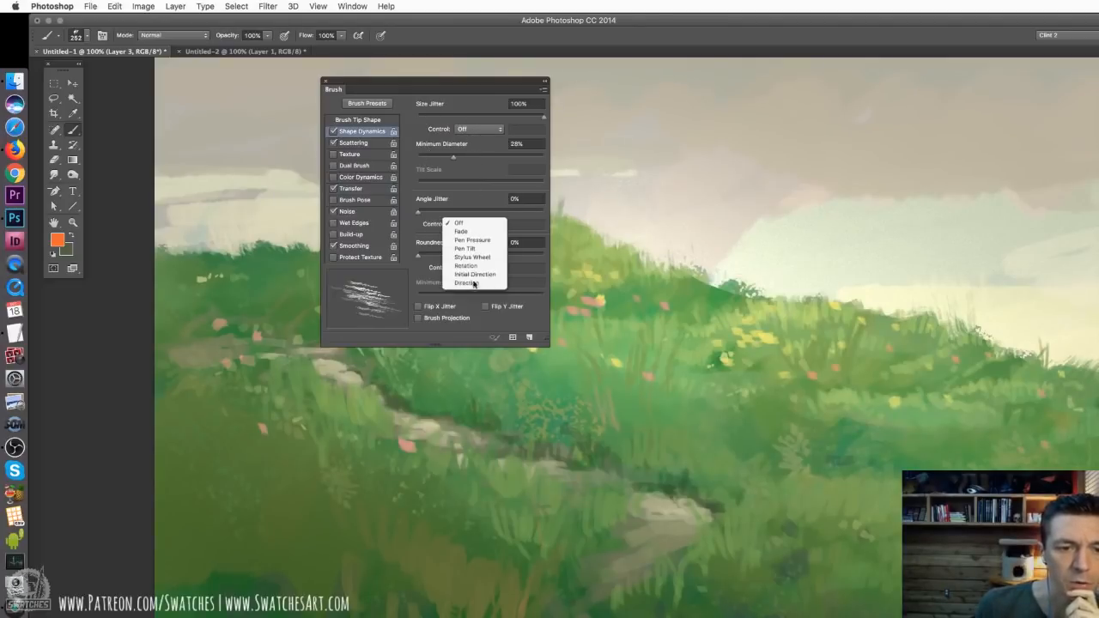
click(472, 282)
drag(482, 88, 869, 111)
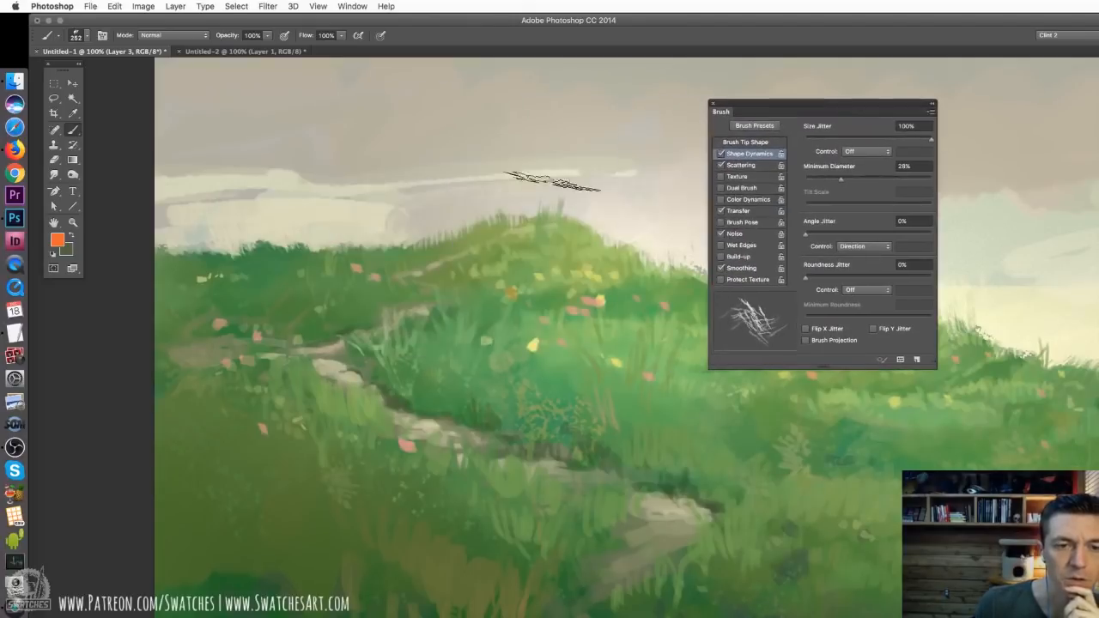
Test the direction-following brush with vertical and horizontal orange strokes over the distant hill, and undo them
drag(384, 283, 397, 167)
drag(419, 266, 444, 128)
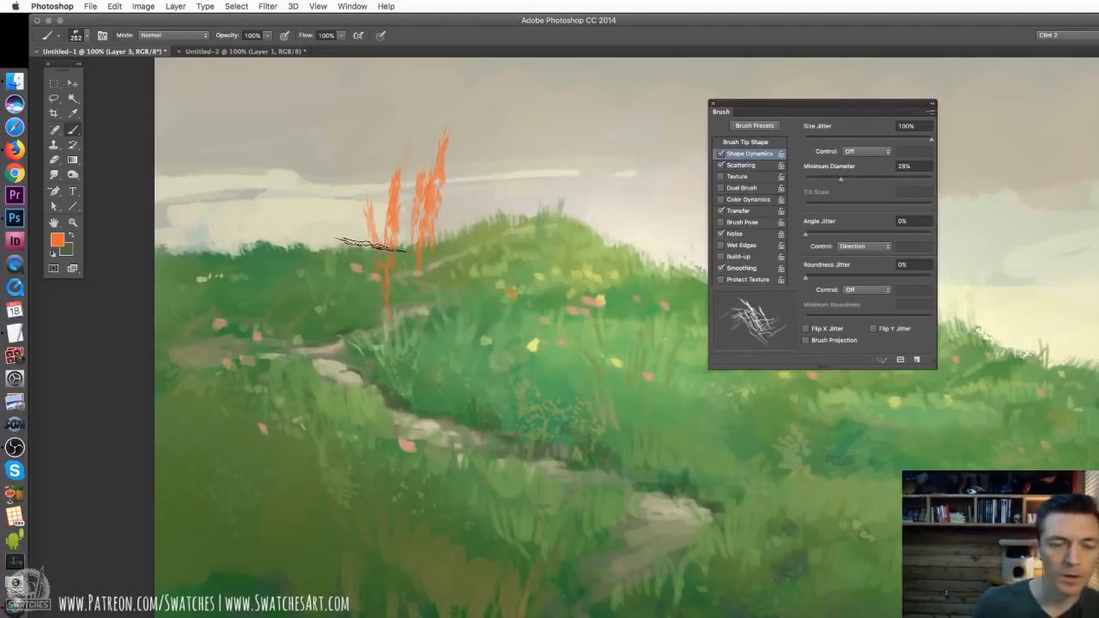
key(ctrl+alt+z)
key(ctrl+alt+z)
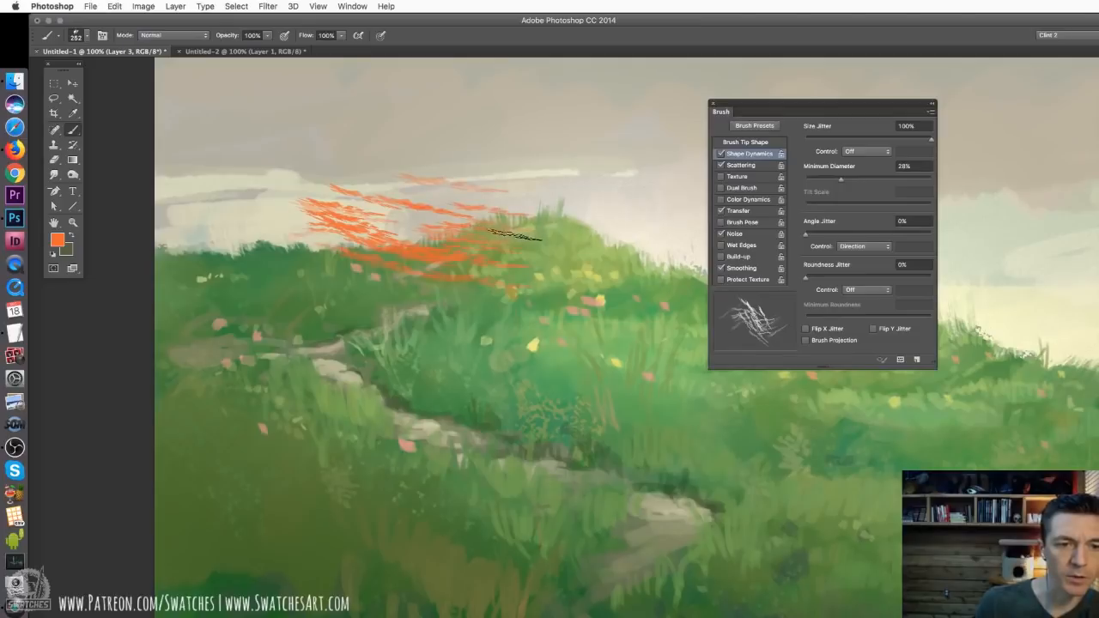
key(super+z)
Set the brush tip spacing to 46%, test a stroke across the sky and undo it
click(745, 143)
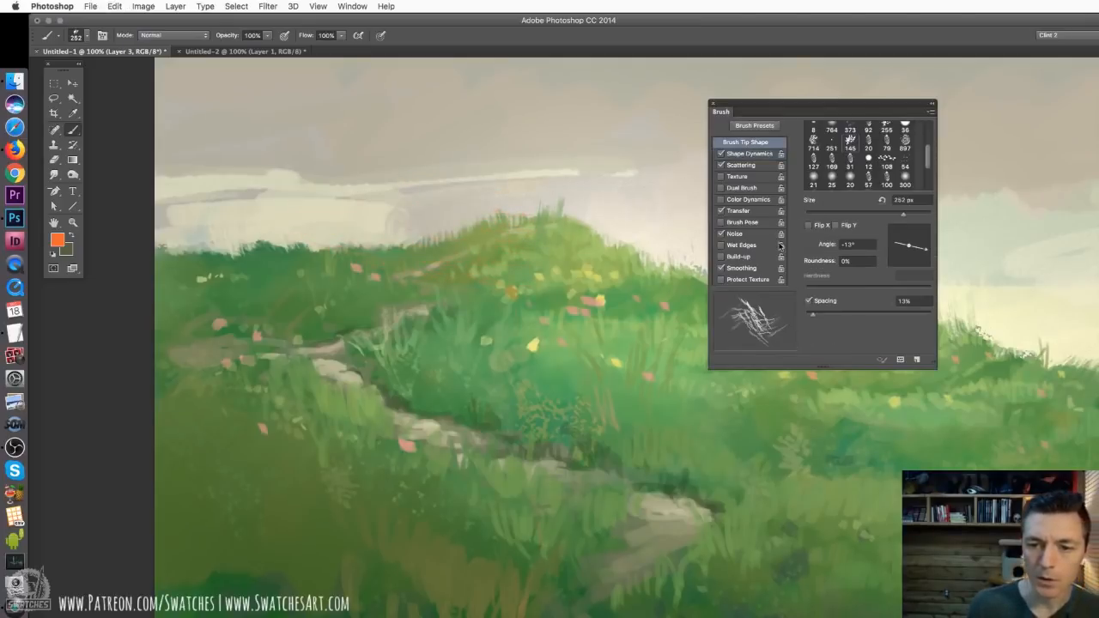
drag(814, 319, 833, 317)
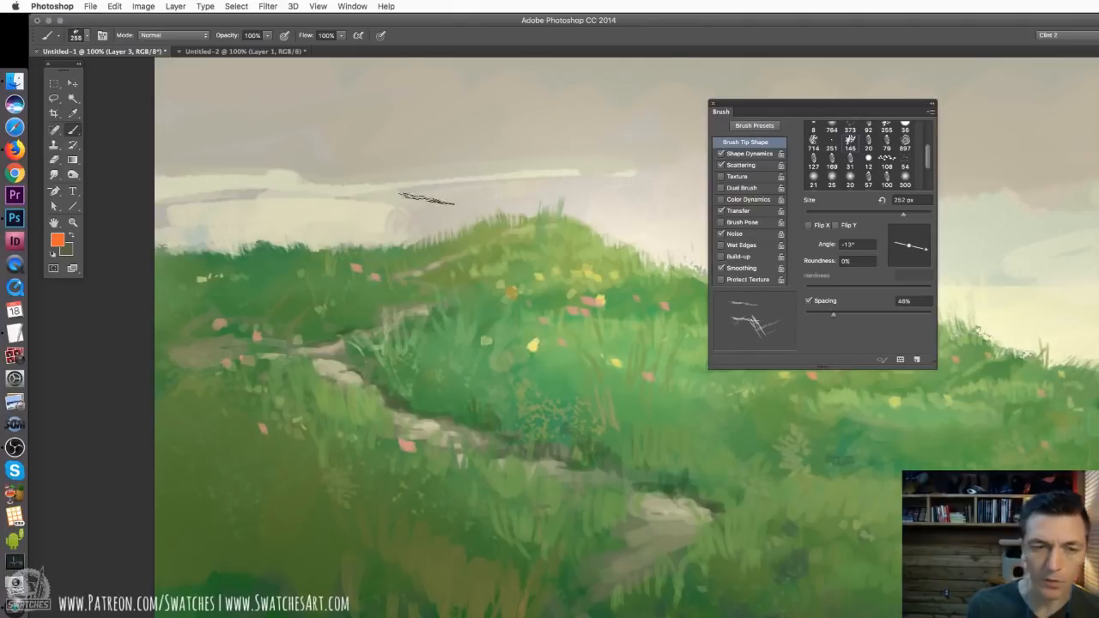
drag(330, 163, 518, 166)
key(super+z)
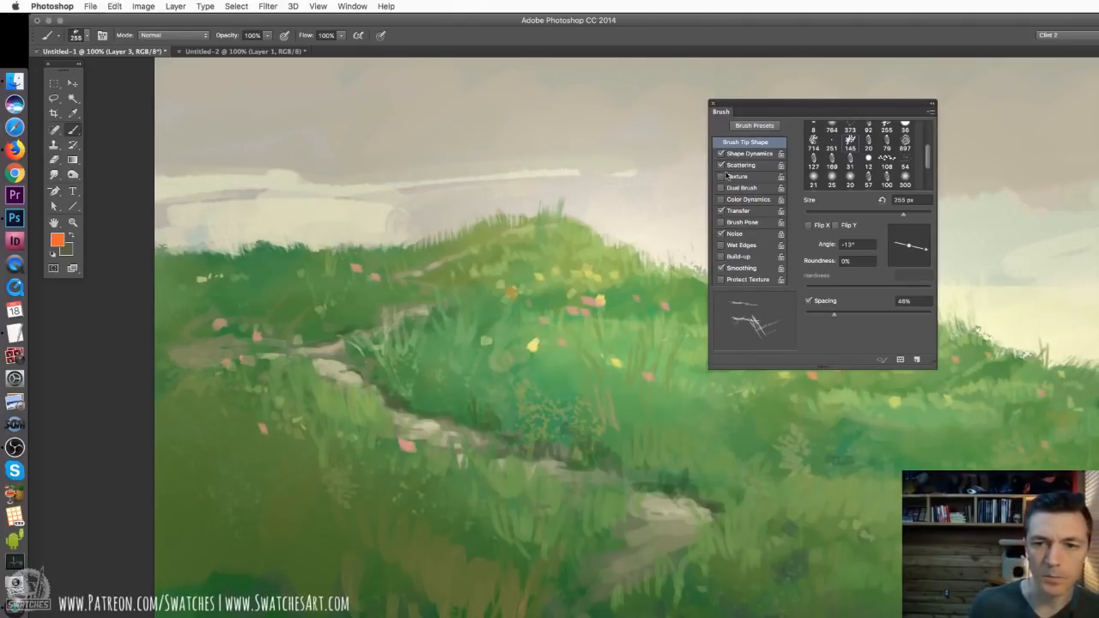
Reduce the brush's Scatter to 0%, test a stroke across the sky and undo it
click(740, 165)
drag(818, 139, 805, 139)
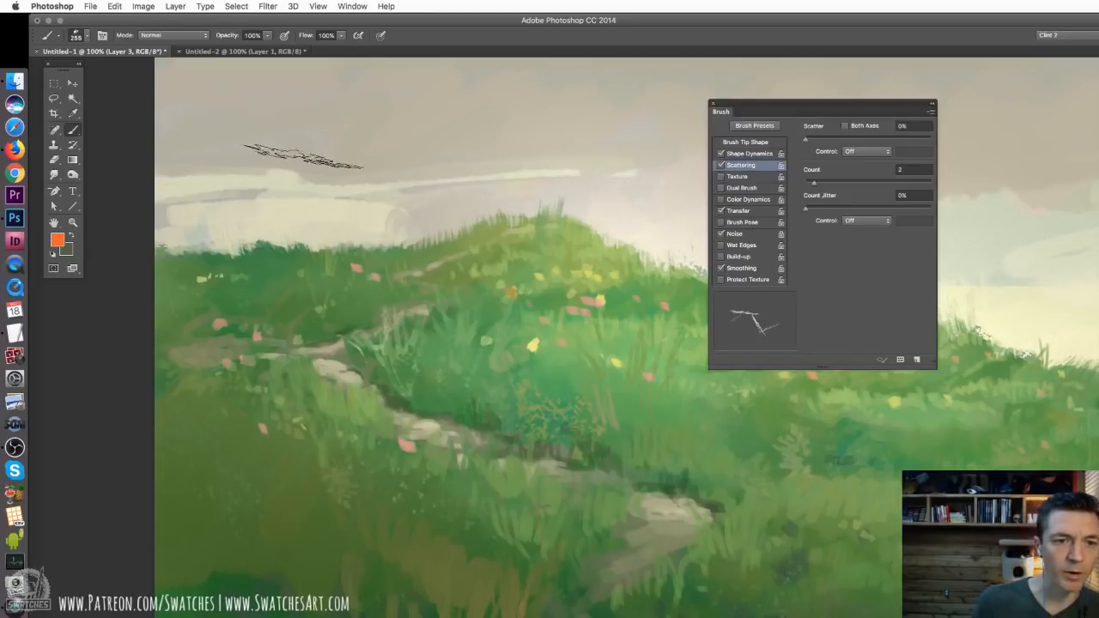
drag(391, 182, 549, 210)
key(super+z)
Reduce the brush to 134 px and paint orange test blades over the distant hill's skyline
right_click(445, 298)
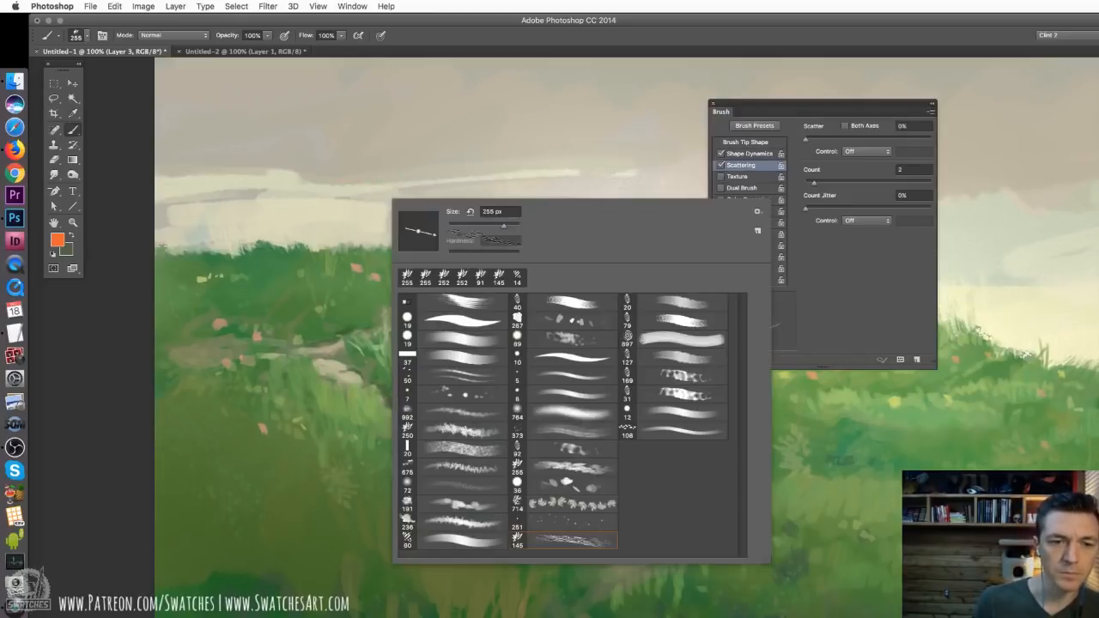
drag(488, 224, 485, 221)
mouse_move(305, 244)
mouse_down()
mouse_move(349, 255)
mouse_move(393, 240)
mouse_move(408, 259)
mouse_up()
drag(336, 226, 345, 258)
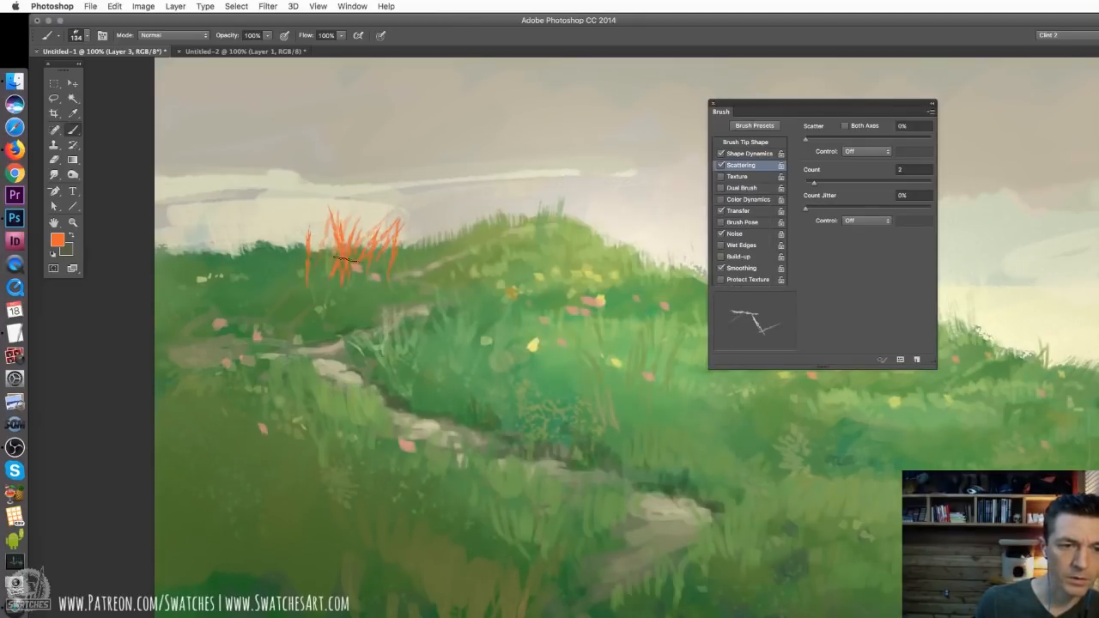
Set the brush tip spacing to 29% and collapse the brush settings
click(745, 154)
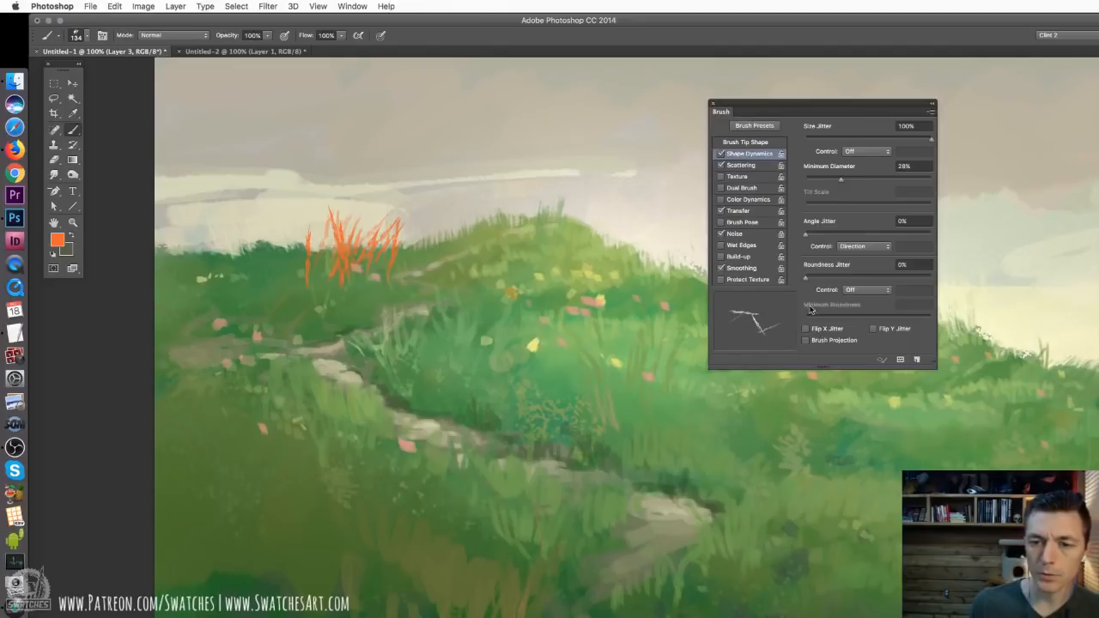
click(746, 143)
drag(833, 315, 822, 318)
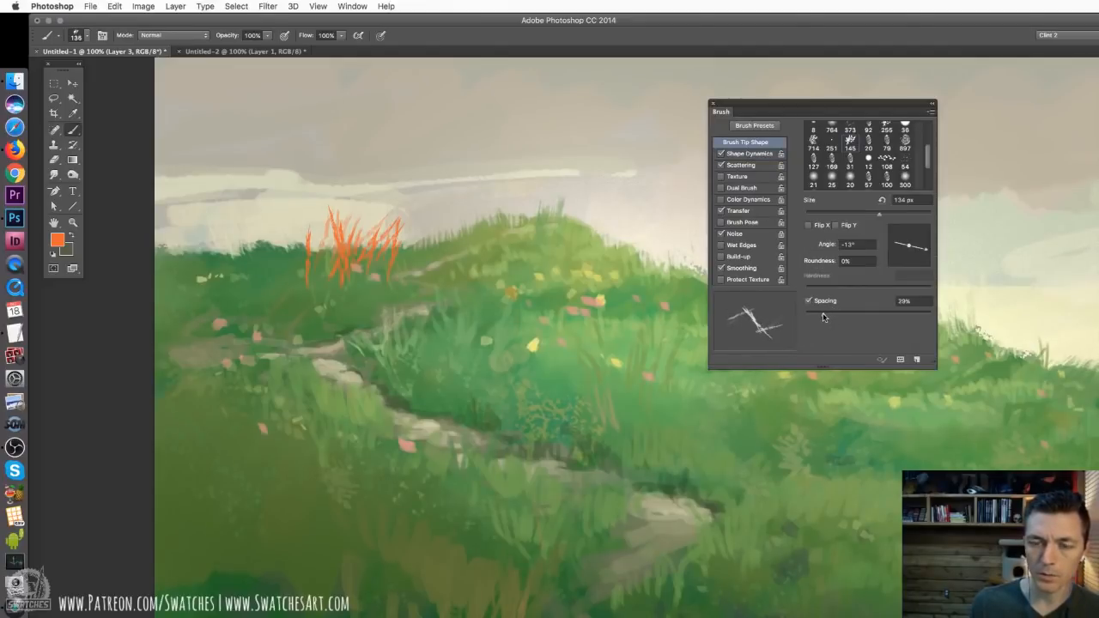
click(933, 104)
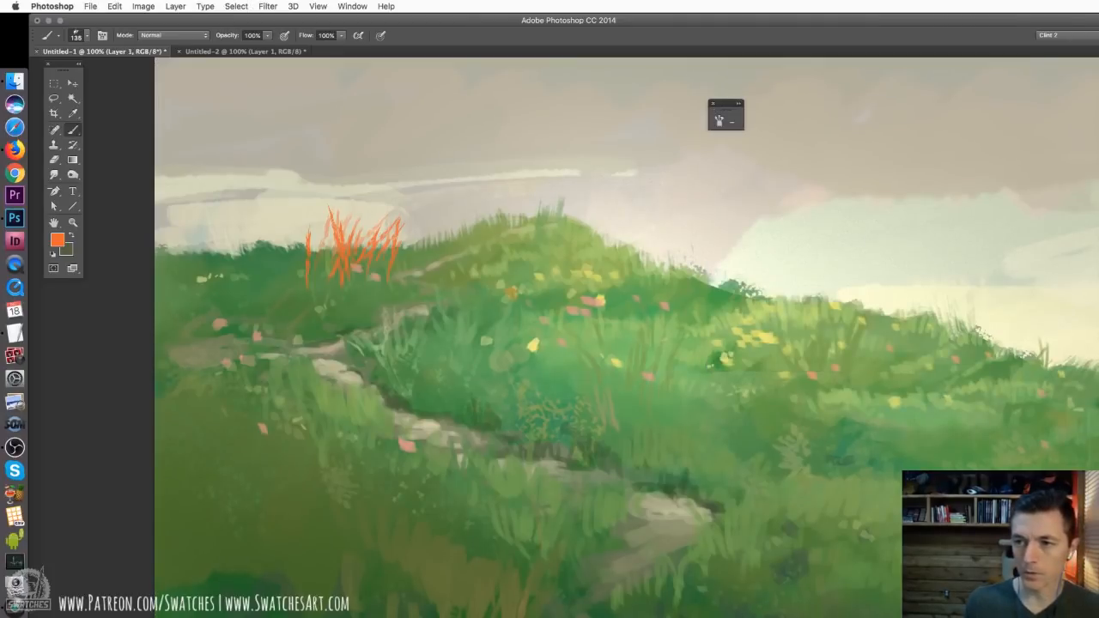
Undo the orange test blades painted over the distant hill on Layer 3
key(super+z)
key(super+z)
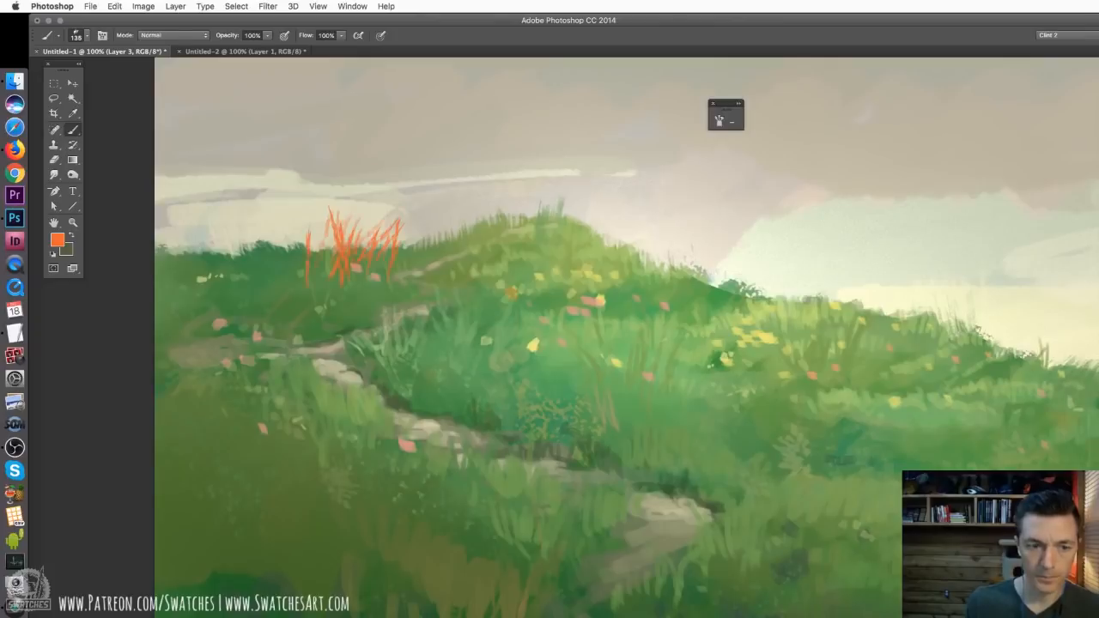
key(super+z)
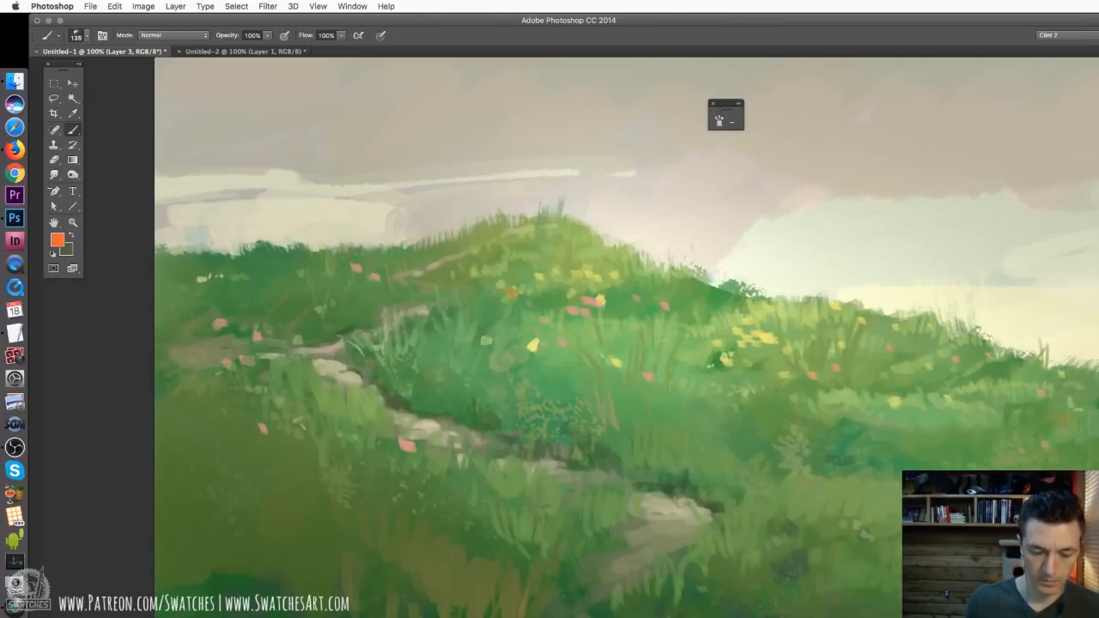
Set the brush to 100 px, sample the hill's green and paint grass blades along its skyline on Layer 1
right_click(420, 219)
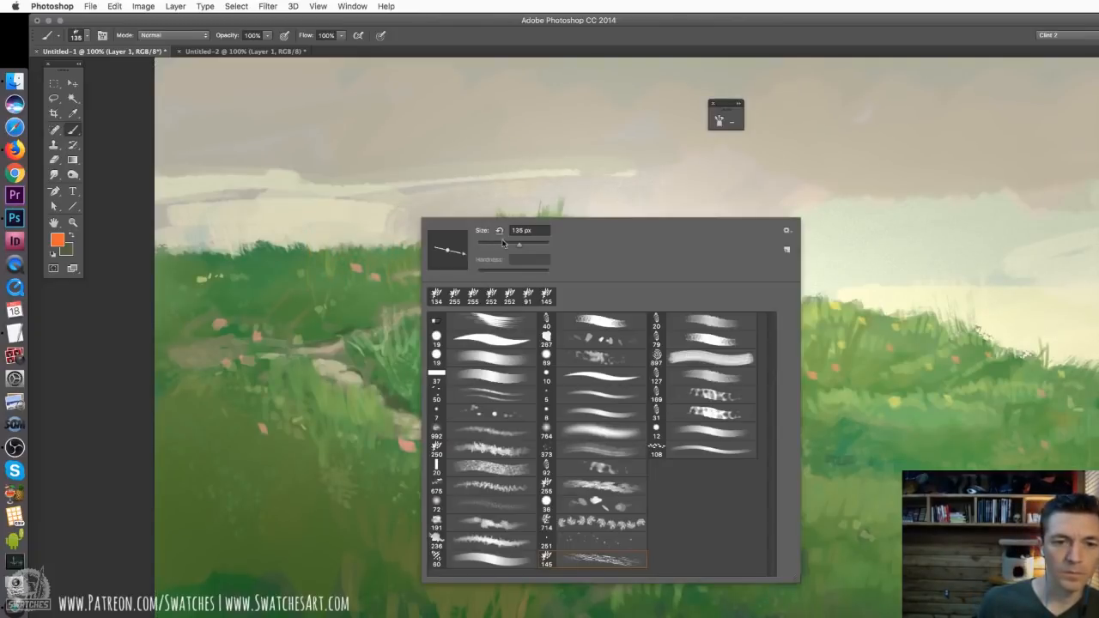
drag(505, 244, 513, 245)
alt+click(276, 250)
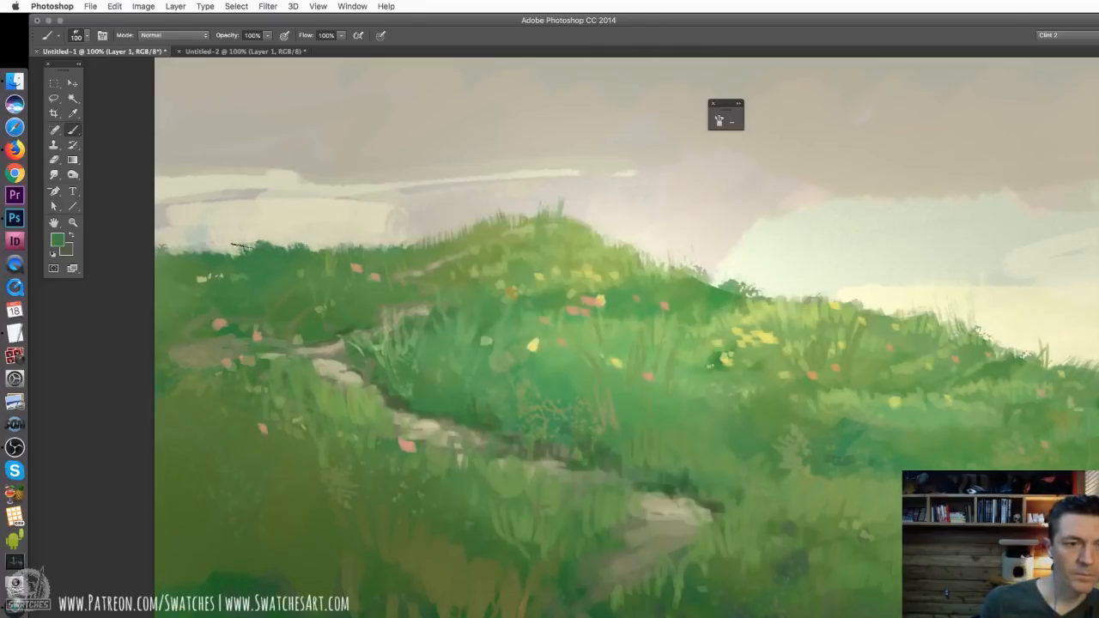
mouse_move(238, 251)
mouse_down()
mouse_move(234, 235)
mouse_move(246, 231)
mouse_move(183, 237)
mouse_move(201, 241)
mouse_up()
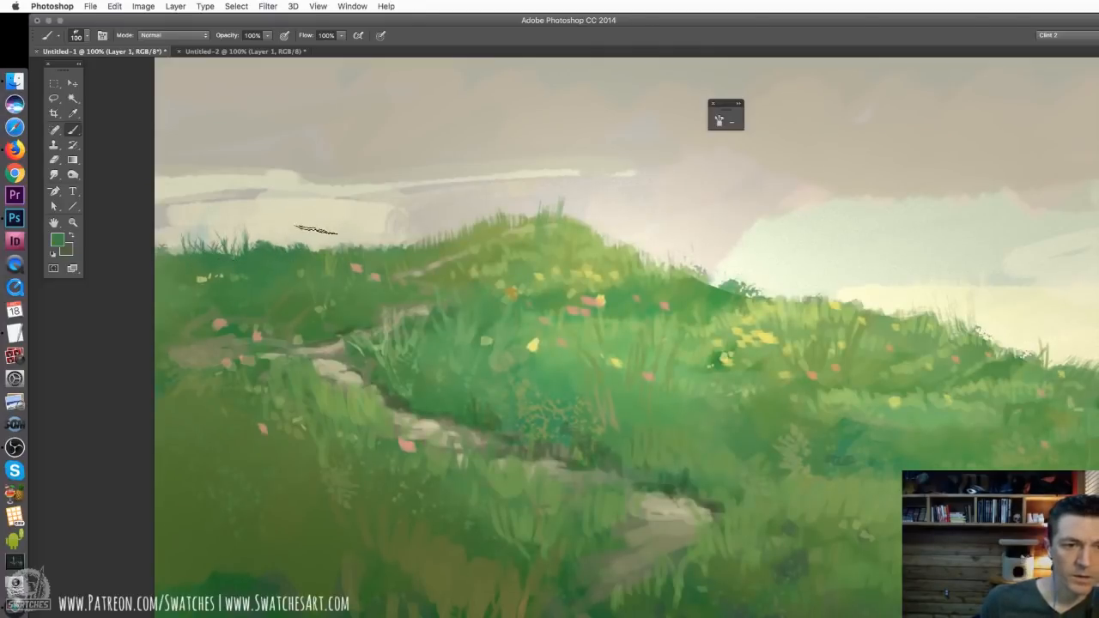
Sample the pale sky colour, reduce the brush to 67 px, paint sky into the far hill's skyline and resample the hill's green
alt+click(311, 229)
drag(239, 232, 362, 246)
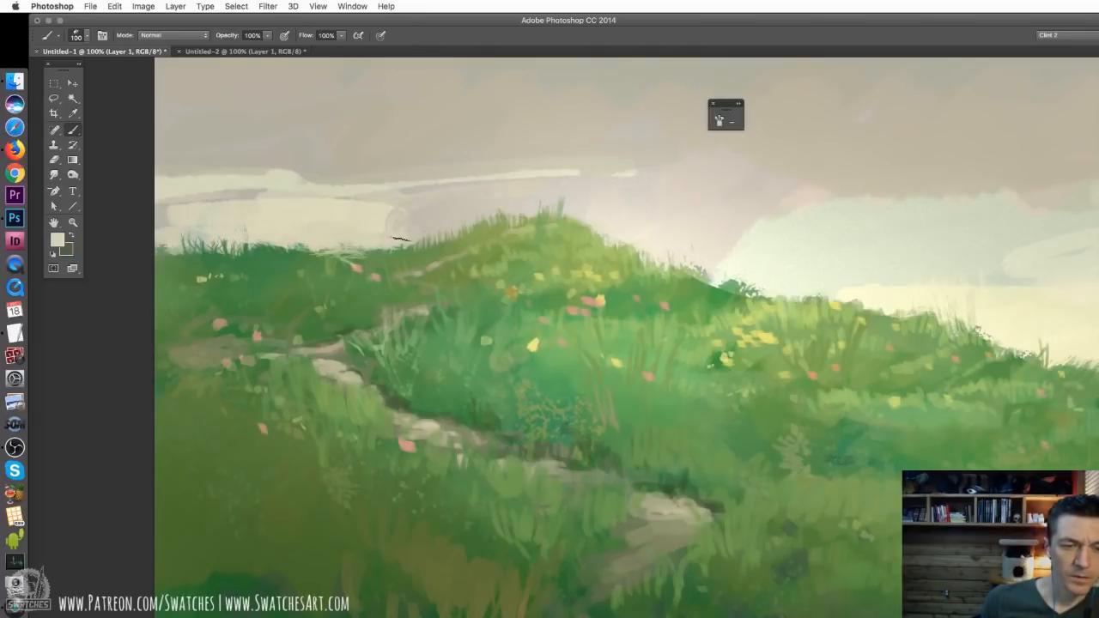
right_click(400, 239)
drag(481, 261, 476, 263)
drag(384, 251, 411, 245)
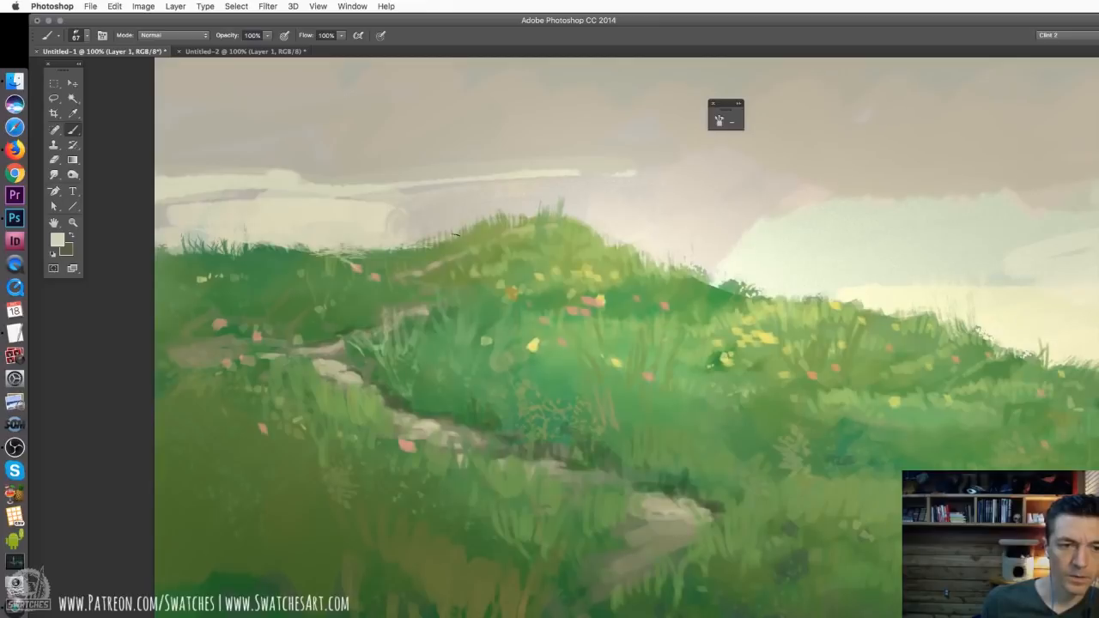
mouse_move(275, 243)
mouse_down()
mouse_move(157, 243)
mouse_move(183, 235)
mouse_move(387, 251)
mouse_move(343, 256)
mouse_move(382, 267)
mouse_move(393, 251)
mouse_move(395, 271)
mouse_move(359, 255)
mouse_move(341, 273)
mouse_move(328, 249)
mouse_up()
alt+click(354, 269)
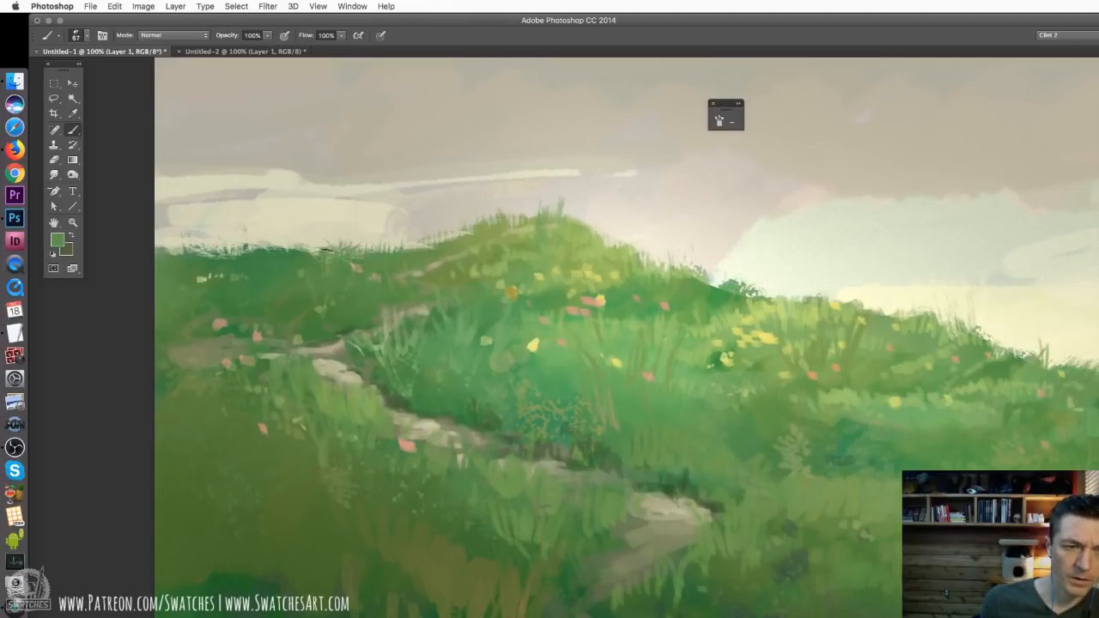
Try the Smudge tool on the far hill's skyline and switch to the 92 px textured brush preset
key(r)
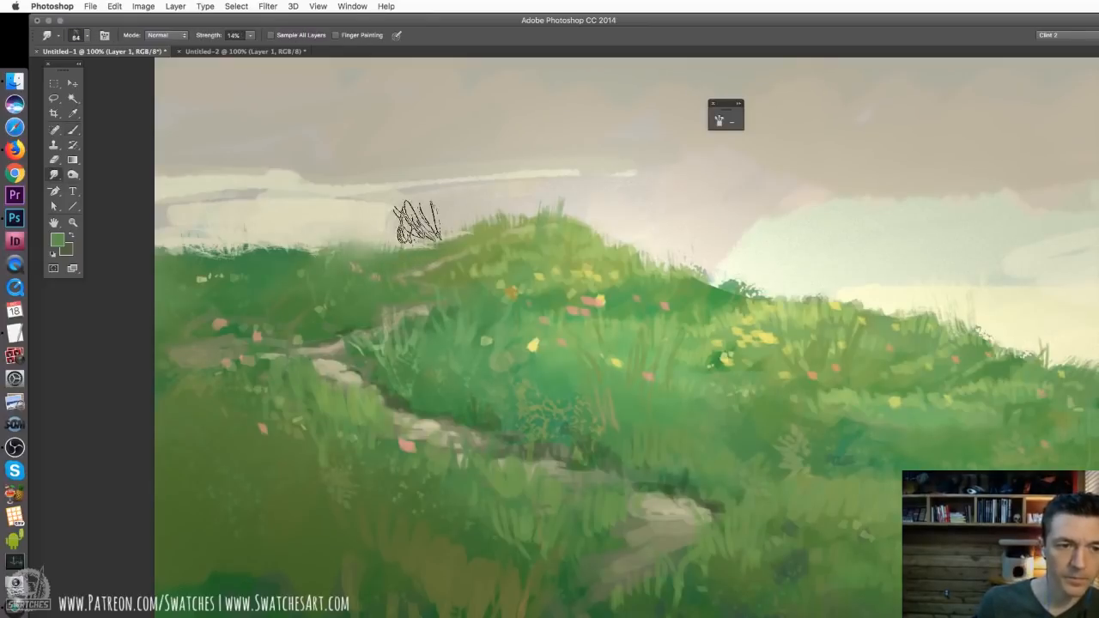
key(b)
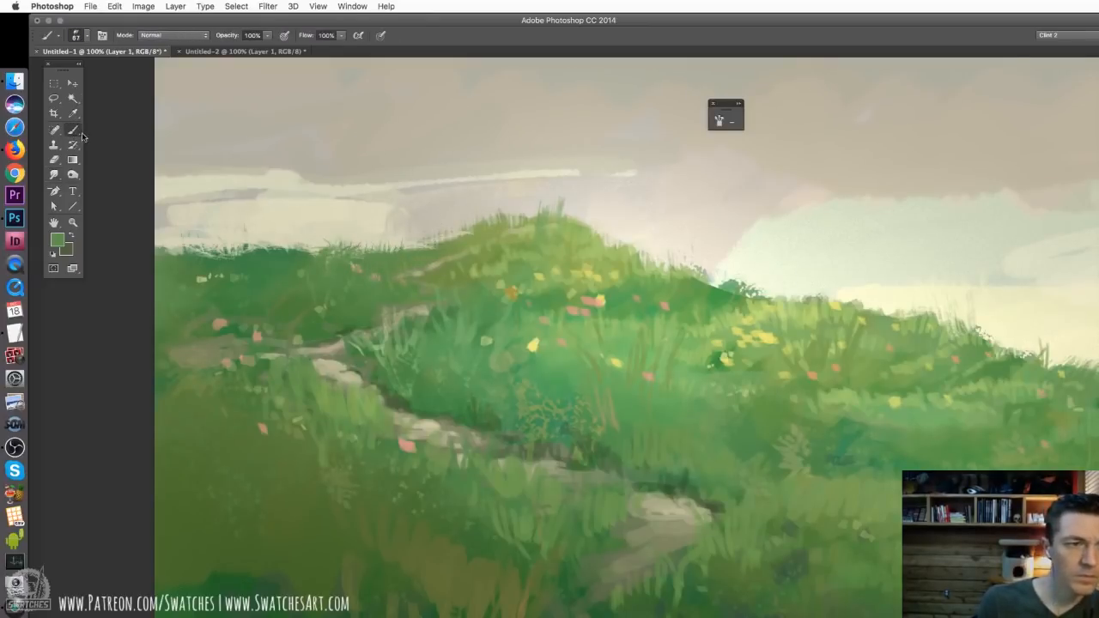
right_click(457, 329)
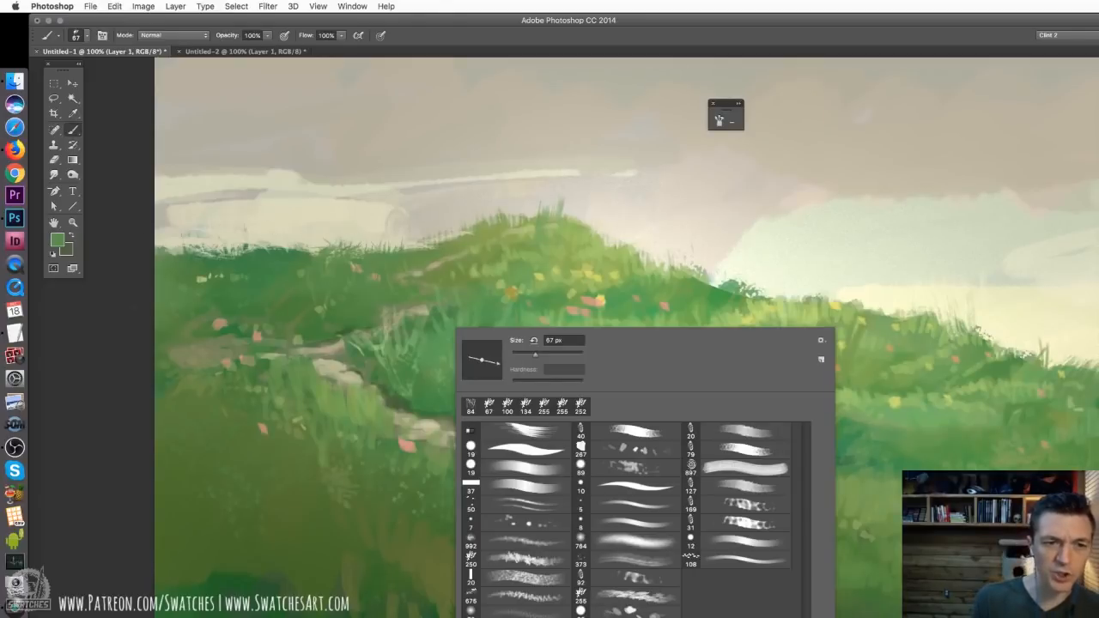
click(613, 581)
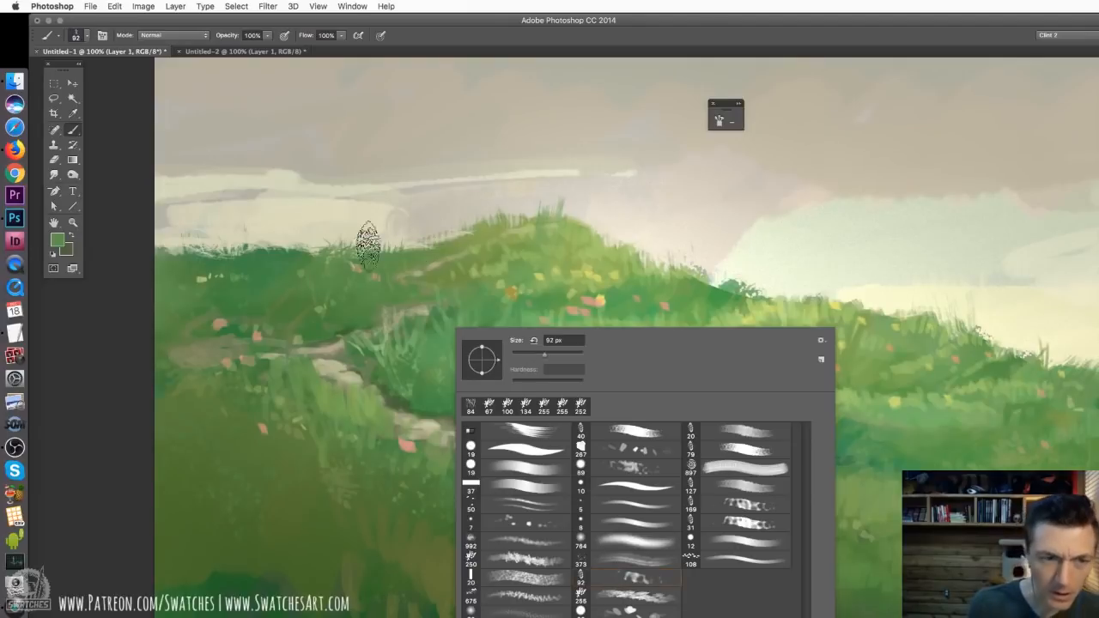
key(Return)
Choose the 72 px speckled brush preset and break up the far hill's skyline with green and sampled pale sky colour
right_click(347, 256)
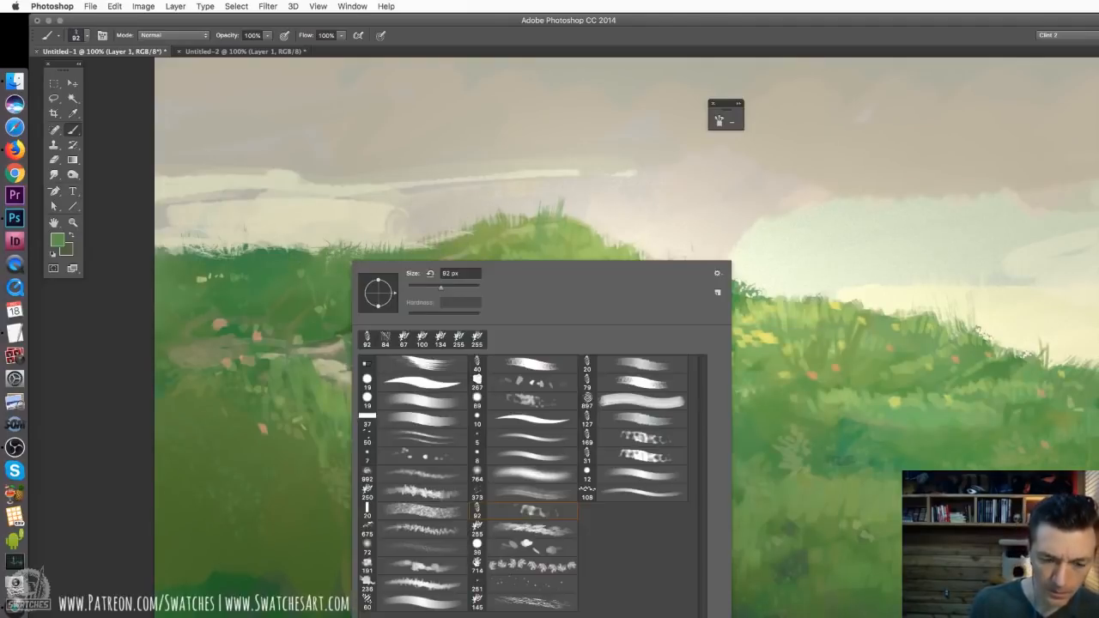
click(423, 553)
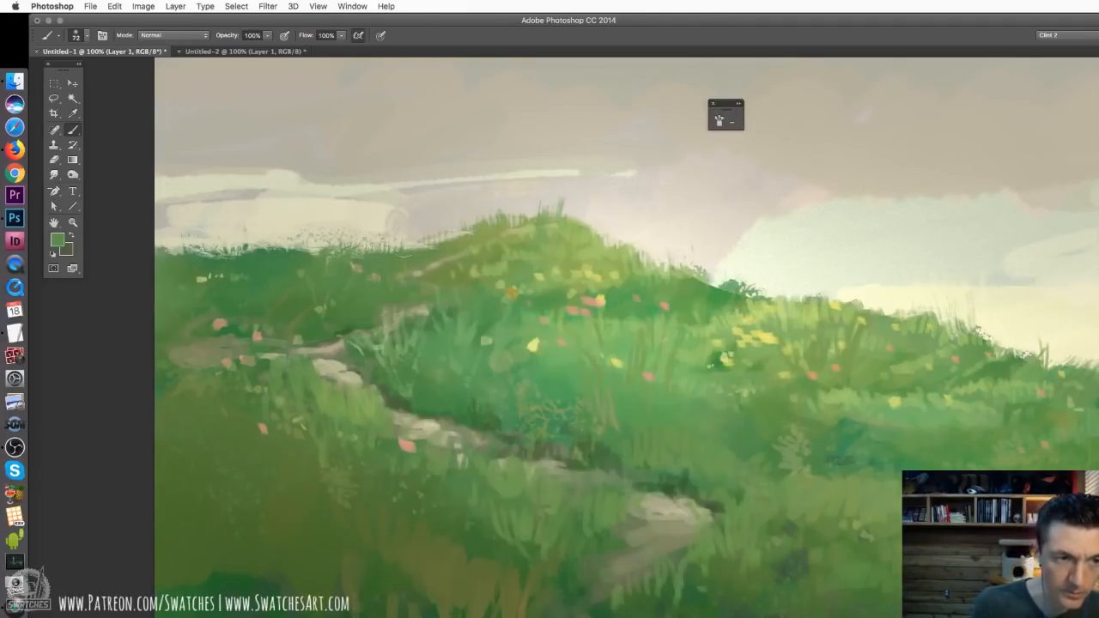
key(Return)
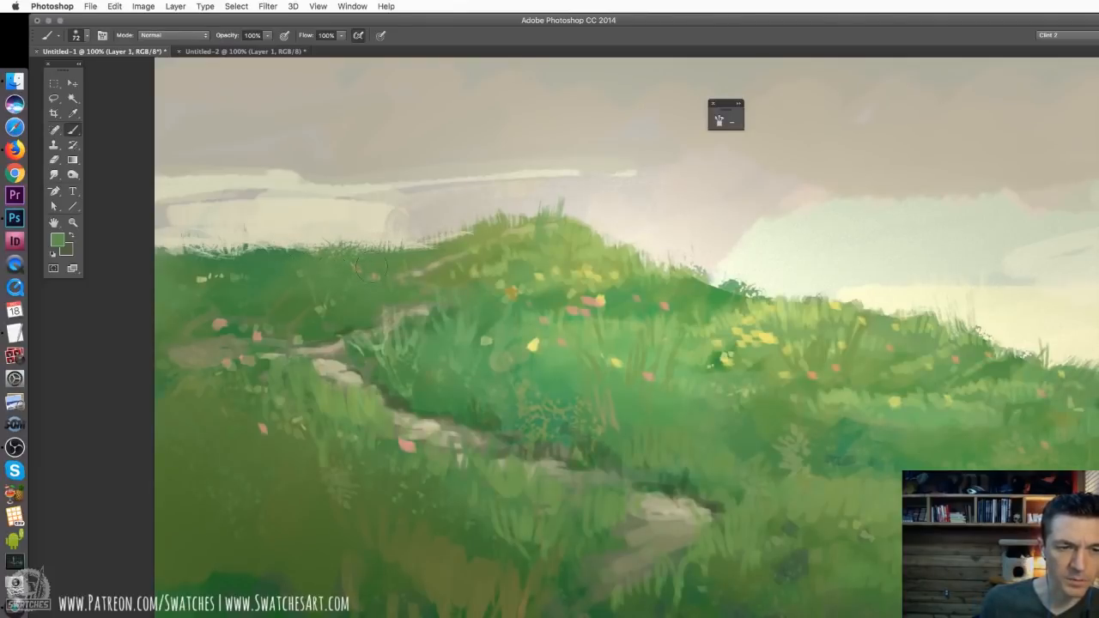
alt+click(258, 238)
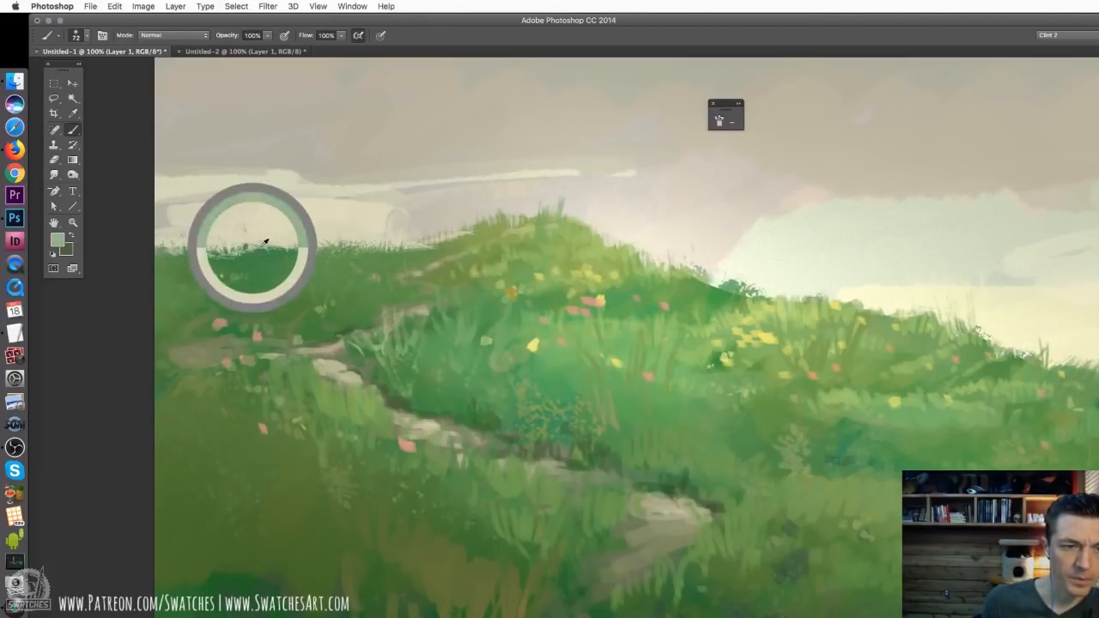
drag(259, 258, 312, 254)
Sample the sky beside the central hill, reduce the brush to 60 px and dab sky colour along its rising slope
scroll(171, 249, right, 4)
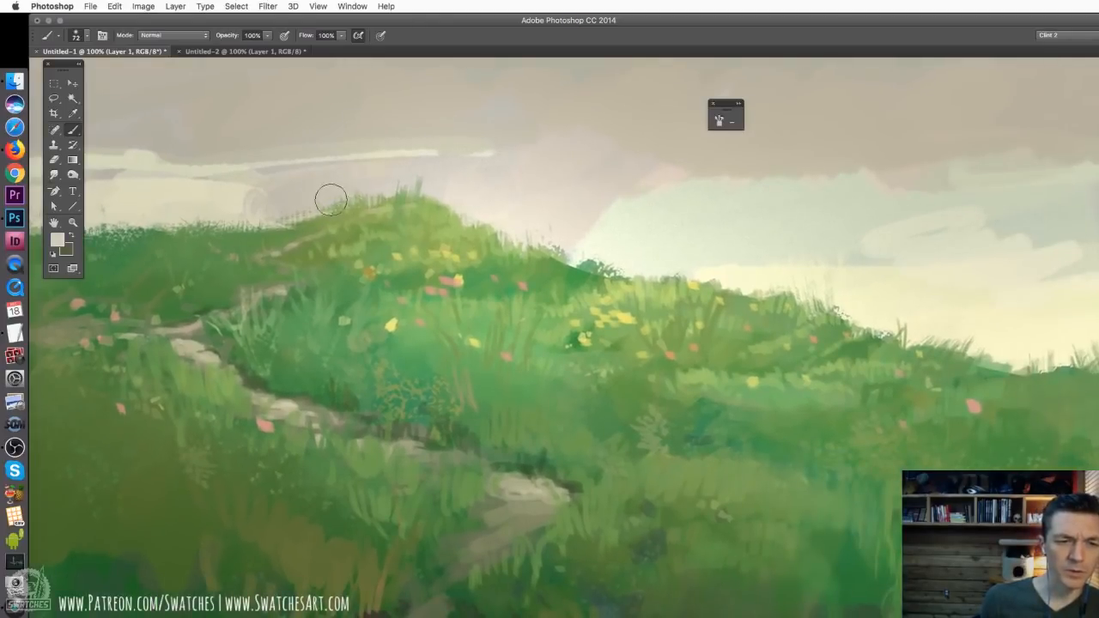
alt+click(358, 184)
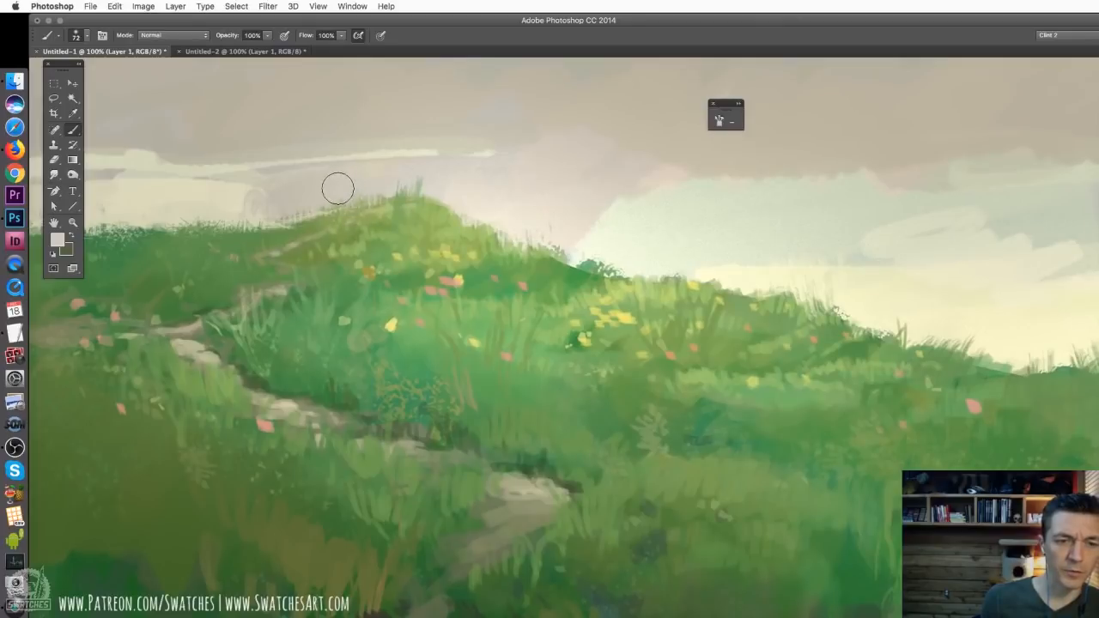
right_click(356, 198)
drag(433, 223, 429, 223)
click(329, 191)
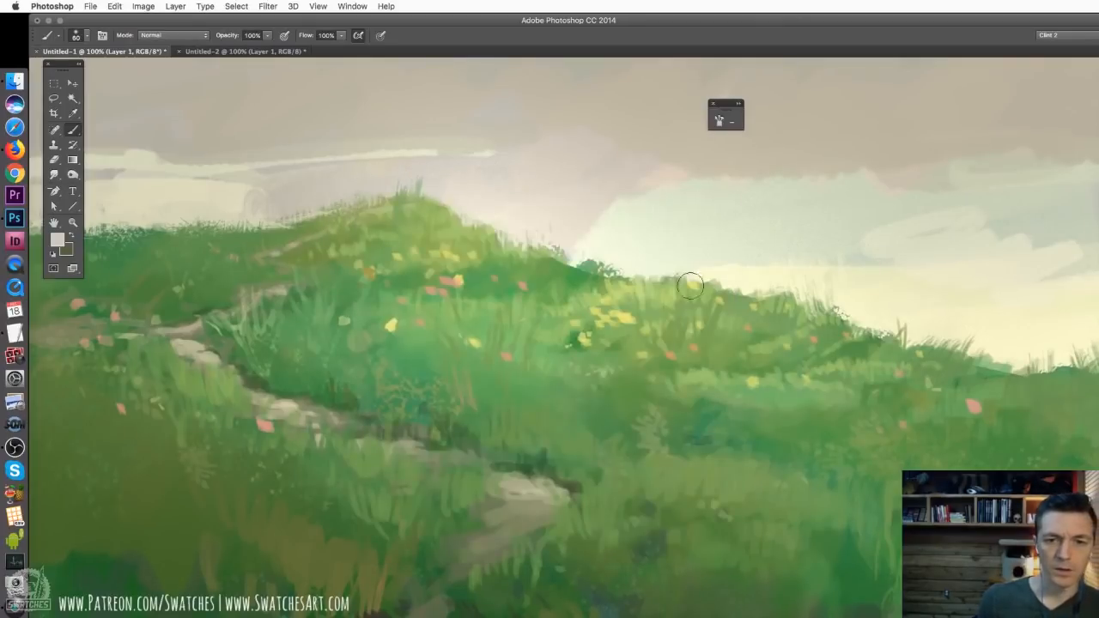
Sample the cream sky colour and stipple it along the descending skyline beyond the central hill to break up the grass edge
drag(721, 264, 474, 228)
alt+click(476, 240)
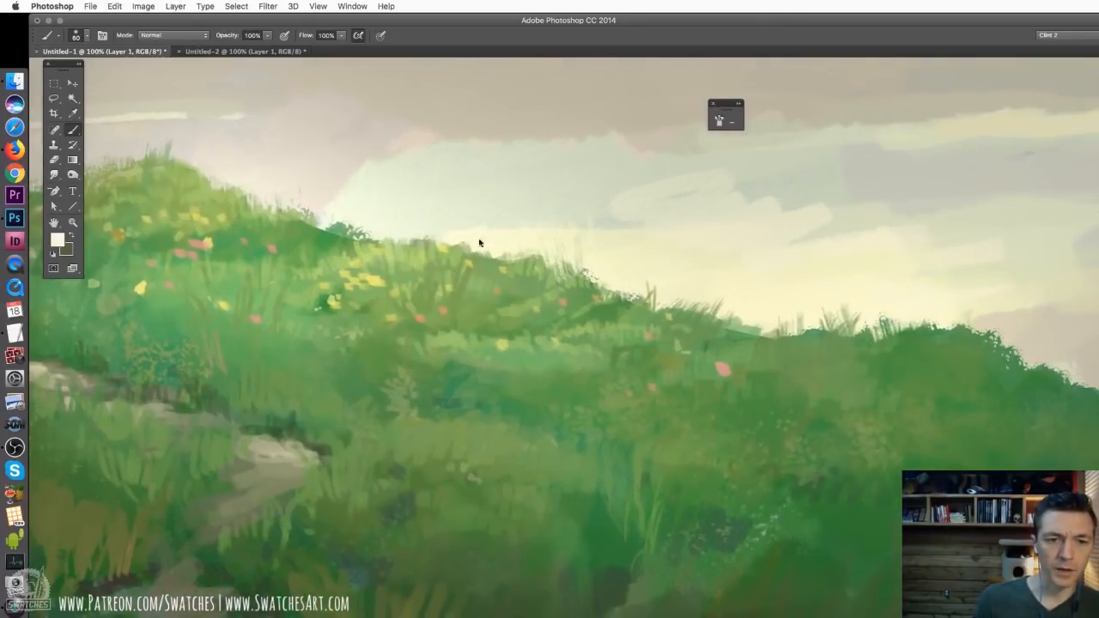
mouse_move(532, 300)
mouse_down()
mouse_move(528, 257)
mouse_move(542, 243)
mouse_move(580, 283)
mouse_move(586, 259)
mouse_move(580, 272)
mouse_move(624, 307)
mouse_move(603, 261)
mouse_move(624, 289)
mouse_move(696, 299)
mouse_move(665, 315)
mouse_move(713, 302)
mouse_move(679, 302)
mouse_move(708, 317)
mouse_move(793, 324)
mouse_up()
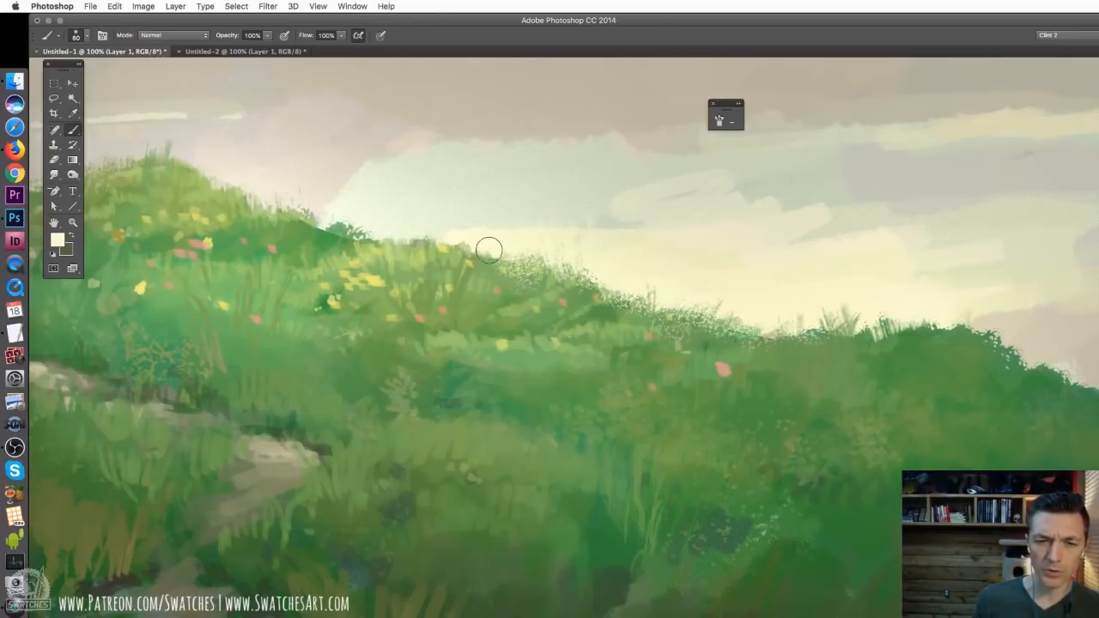
mouse_move(363, 234)
mouse_down()
mouse_move(500, 248)
mouse_move(567, 288)
mouse_up()
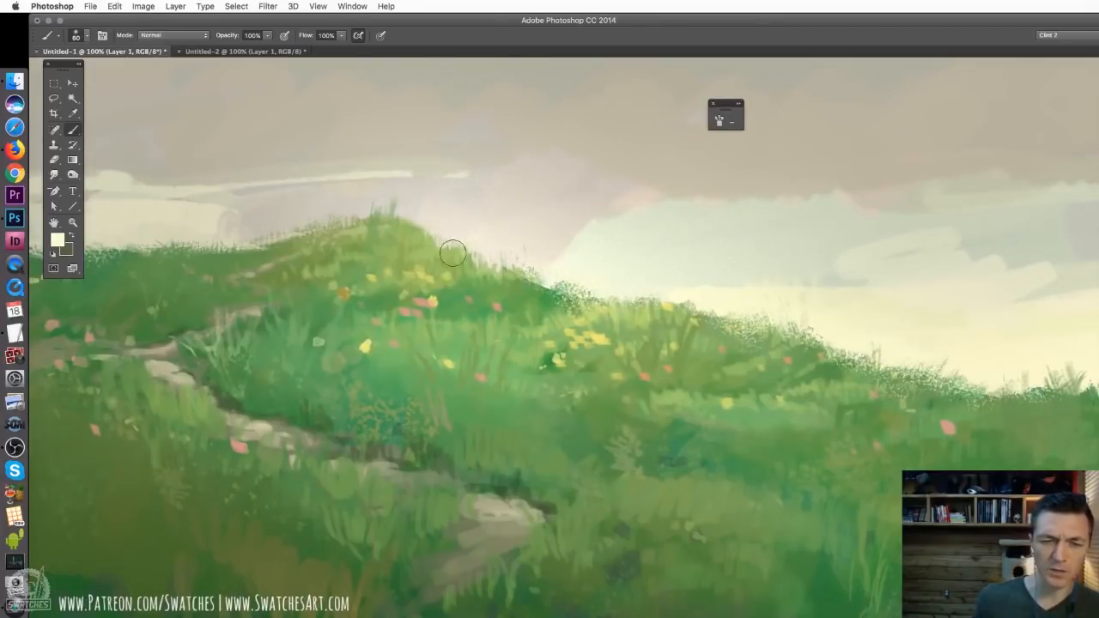
Sample the sky beside the central hilltop to touch up its edge, and sample the pale cloud above the far hill
drag(633, 232, 774, 294)
alt+click(772, 288)
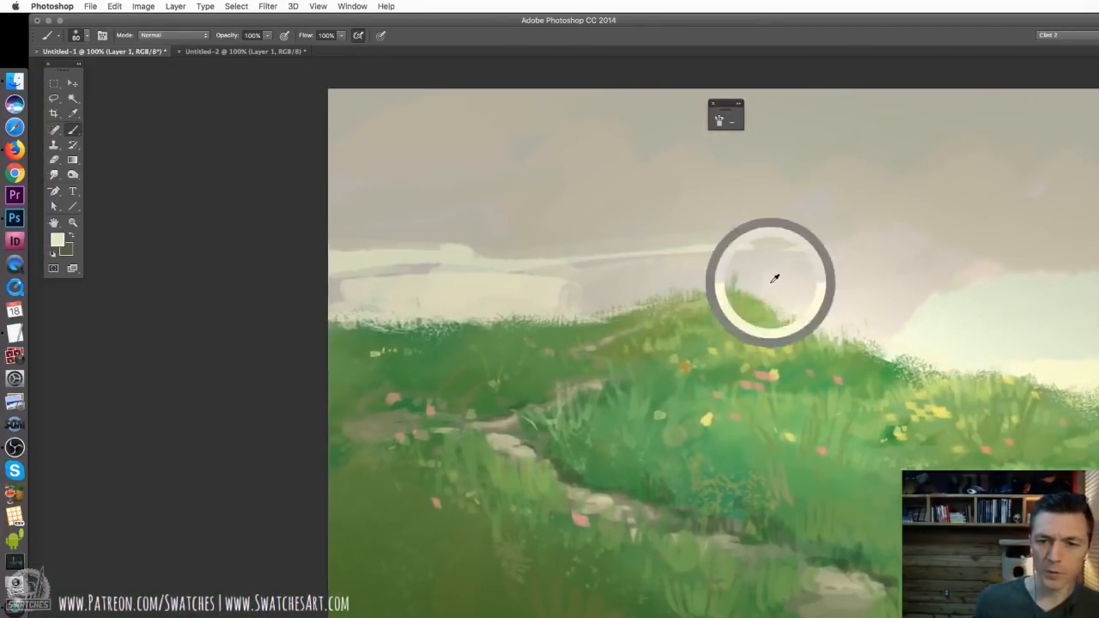
alt+click(505, 304)
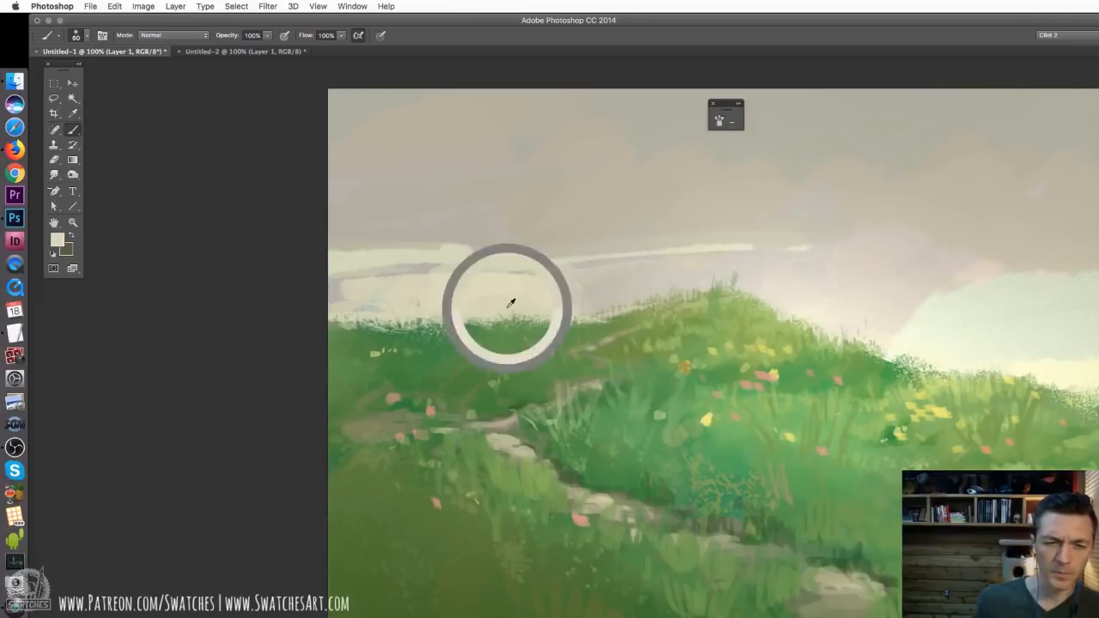
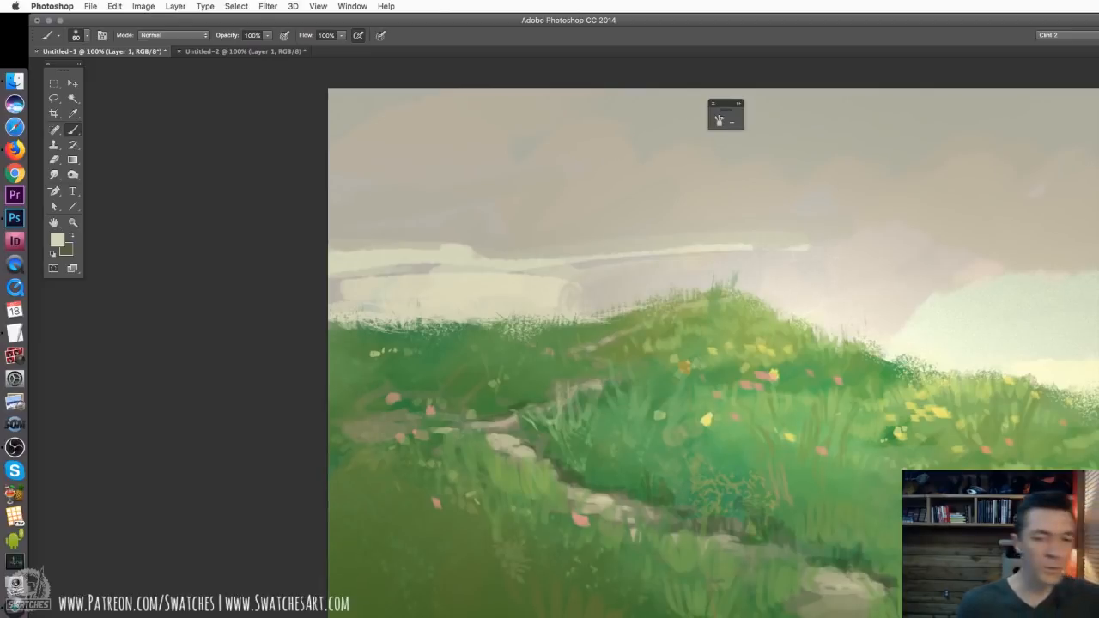
Try the three-spot 50 px brush preset at 97 px with pale vertical strokes over the far hill's skyline, and undo them
right_click(538, 371)
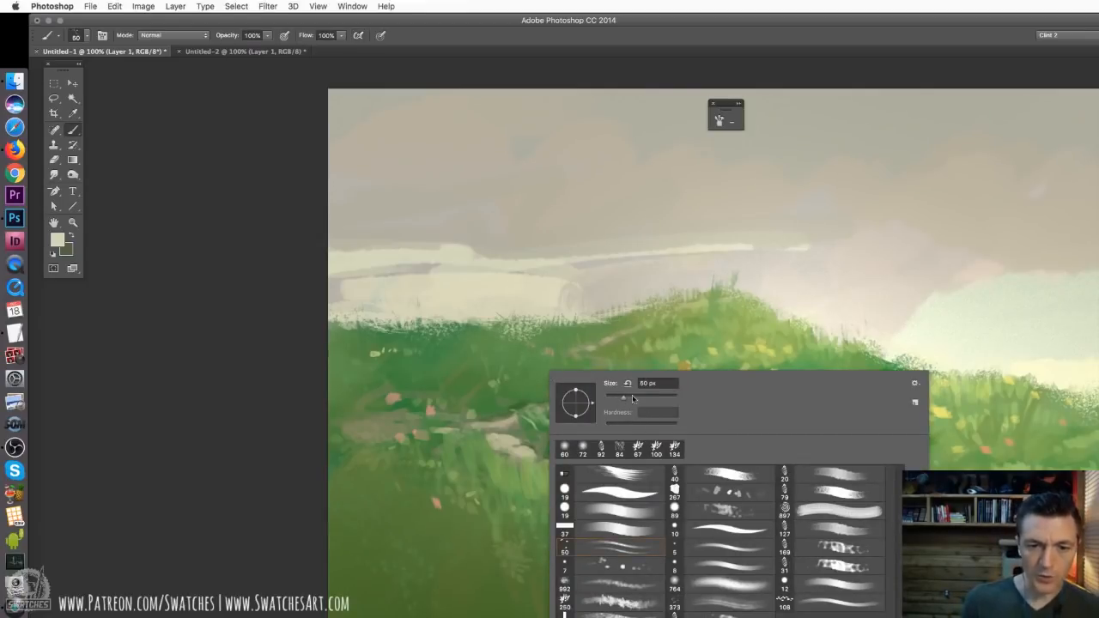
click(635, 397)
drag(526, 192, 533, 335)
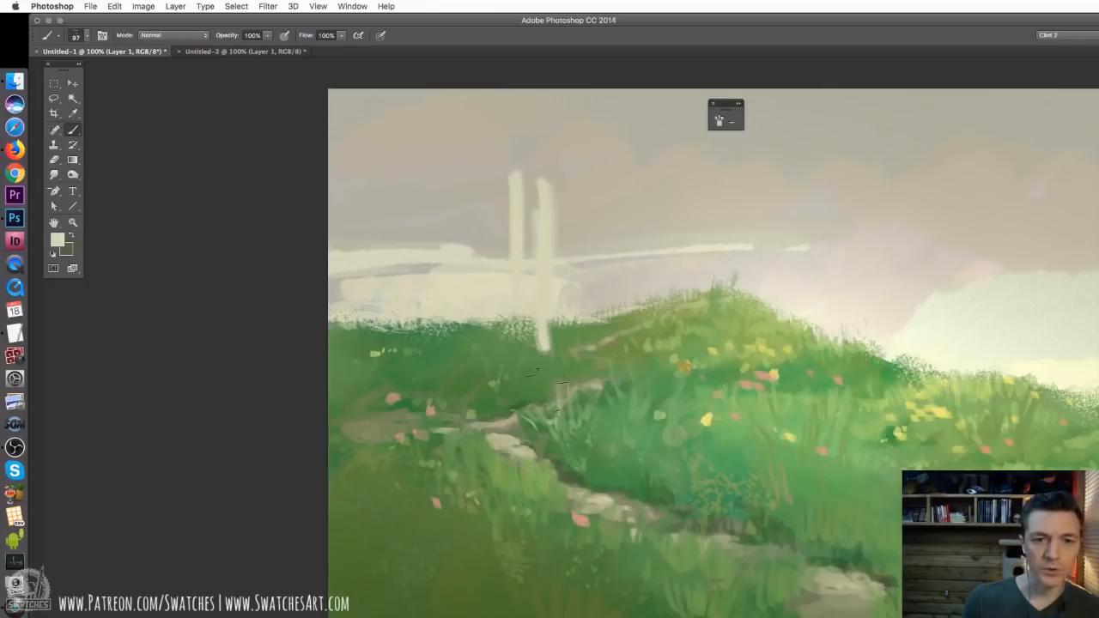
key(super+z)
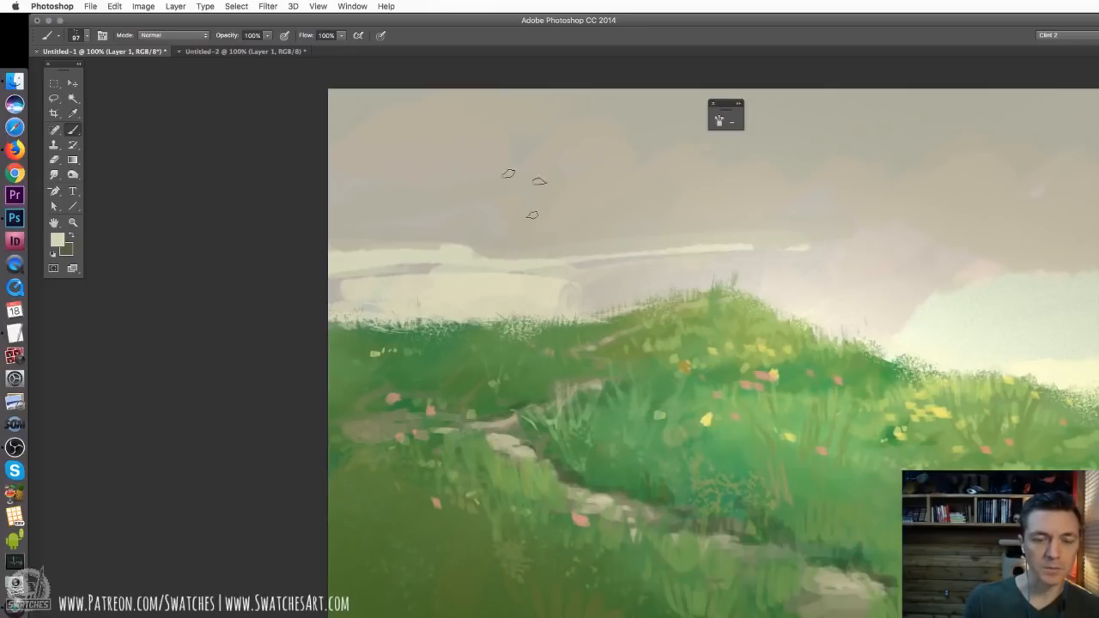
drag(565, 343, 555, 232)
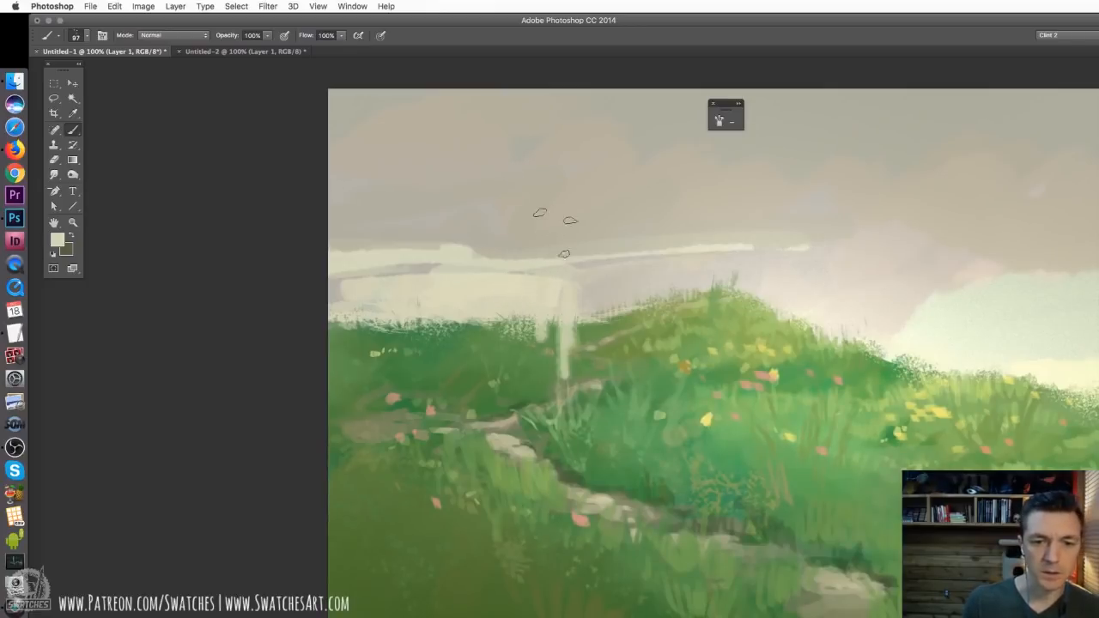
key(super+z)
Sample the green near the far hill's skyline and set the three-spot 50 px brush preset to 108 px
alt+click(555, 334)
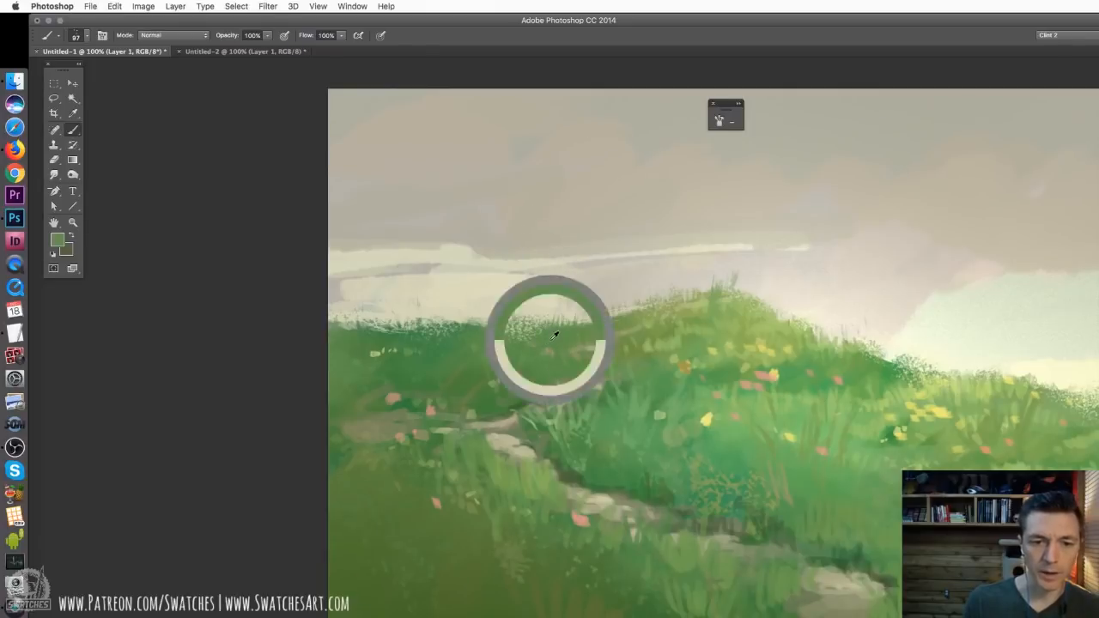
right_click(556, 334)
click(628, 358)
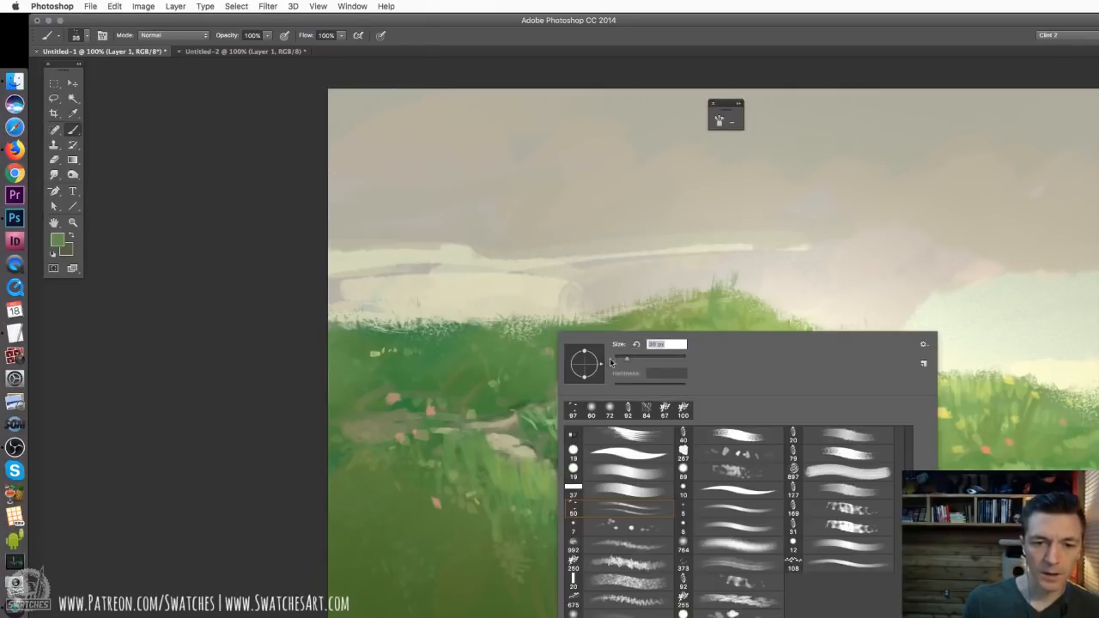
drag(626, 358, 633, 358)
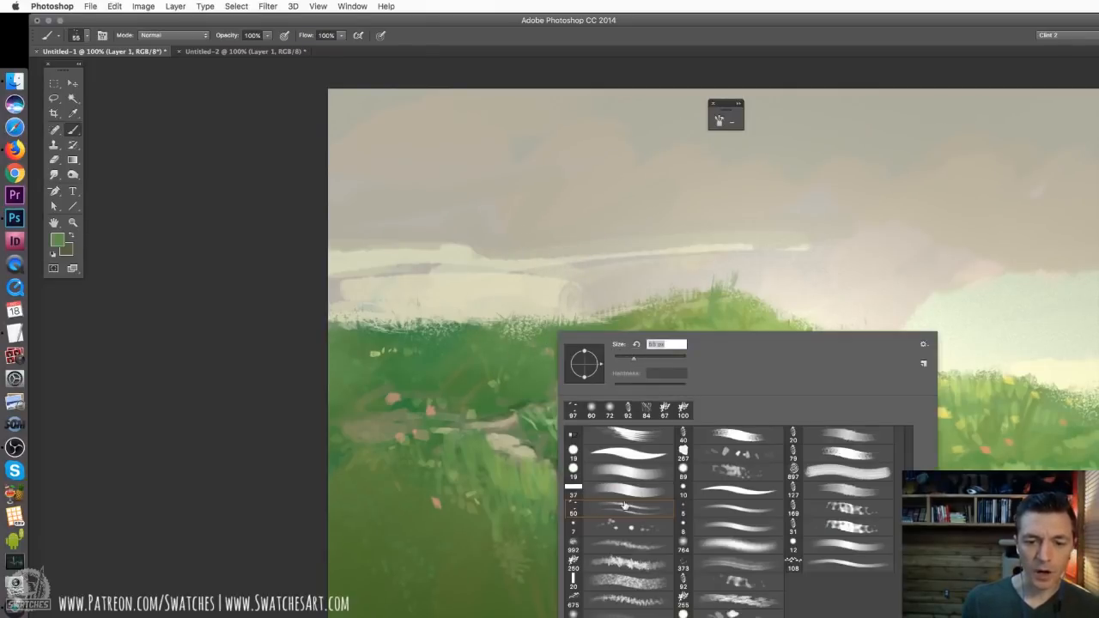
click(624, 507)
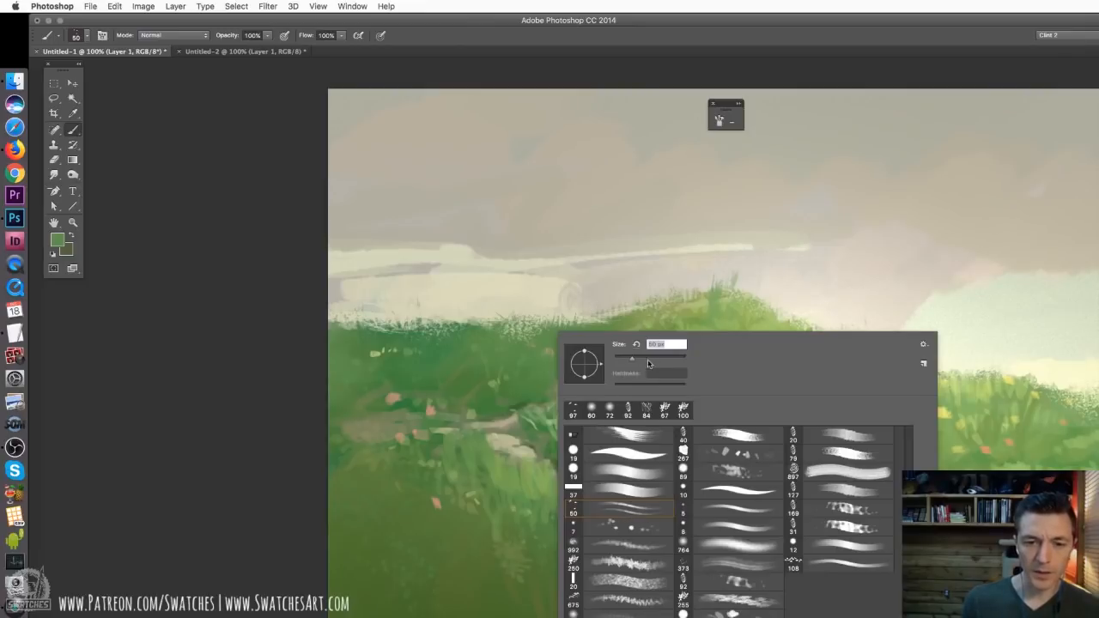
click(648, 360)
Try a fan of long green blade strokes in the sky above the far hill, and undo them all
drag(635, 211, 636, 318)
drag(549, 198, 578, 298)
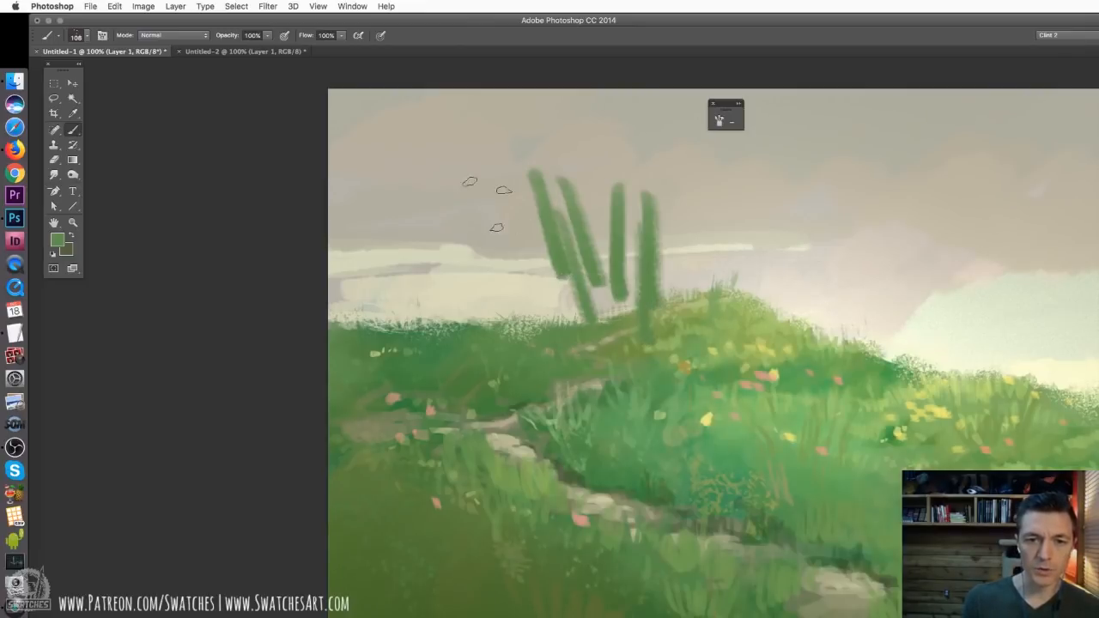
drag(492, 203, 552, 336)
drag(702, 186, 684, 287)
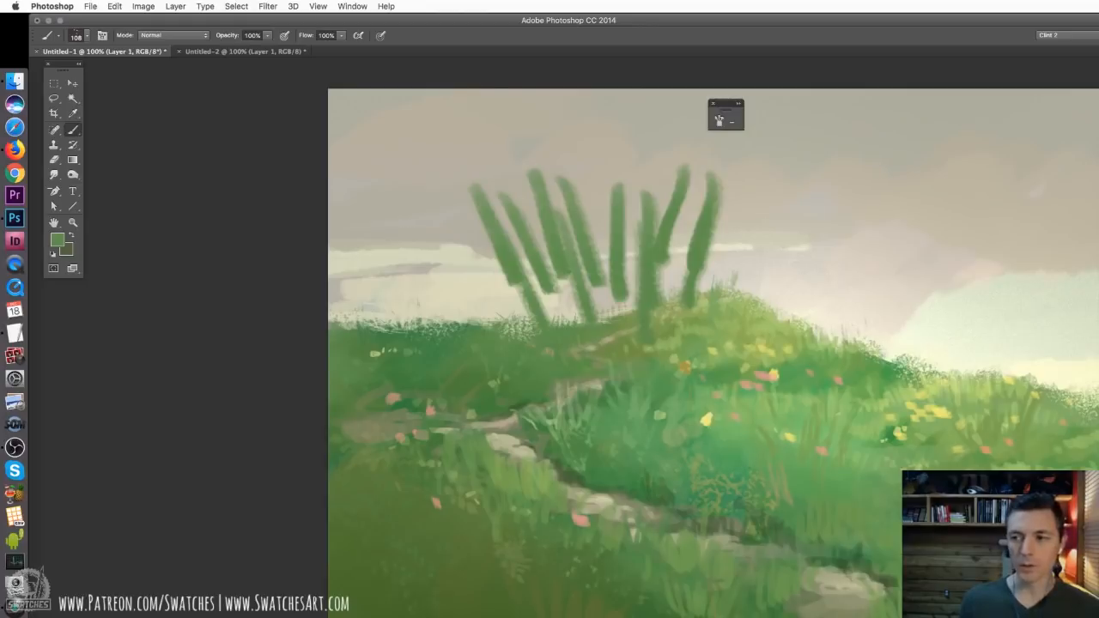
key(super+alt+z)
key(super+alt+z)
key(super+alt+z)
key(super+alt+z)
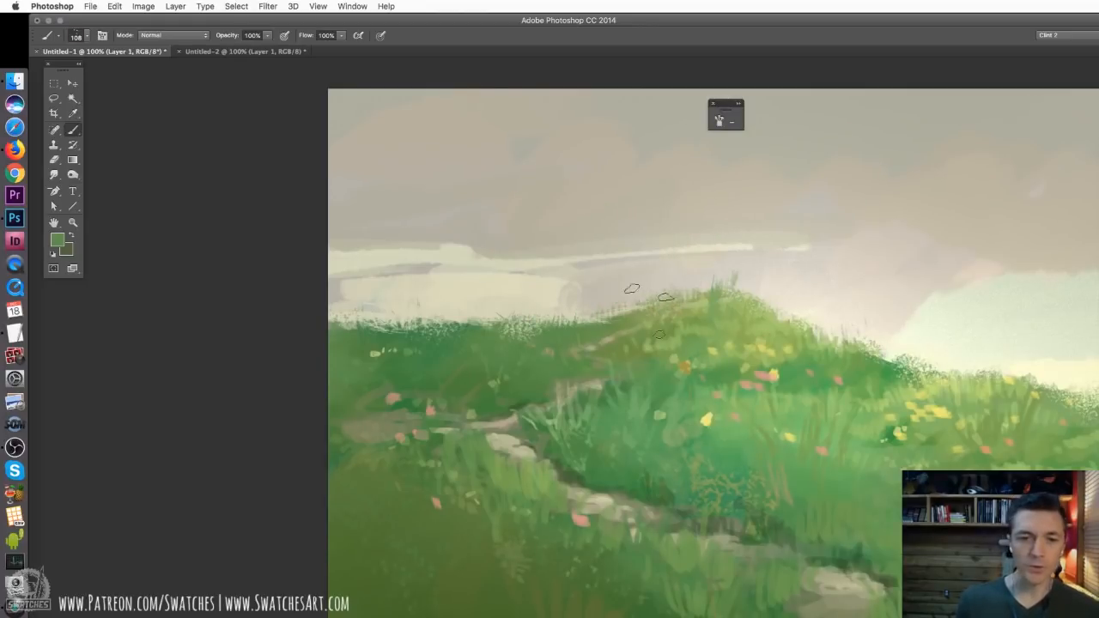
Reduce the three-spot brush to 17 px and dab green grass on the skyline where the far hill meets the central hill
scroll(628, 286, right, 5)
scroll(627, 287, down, 2)
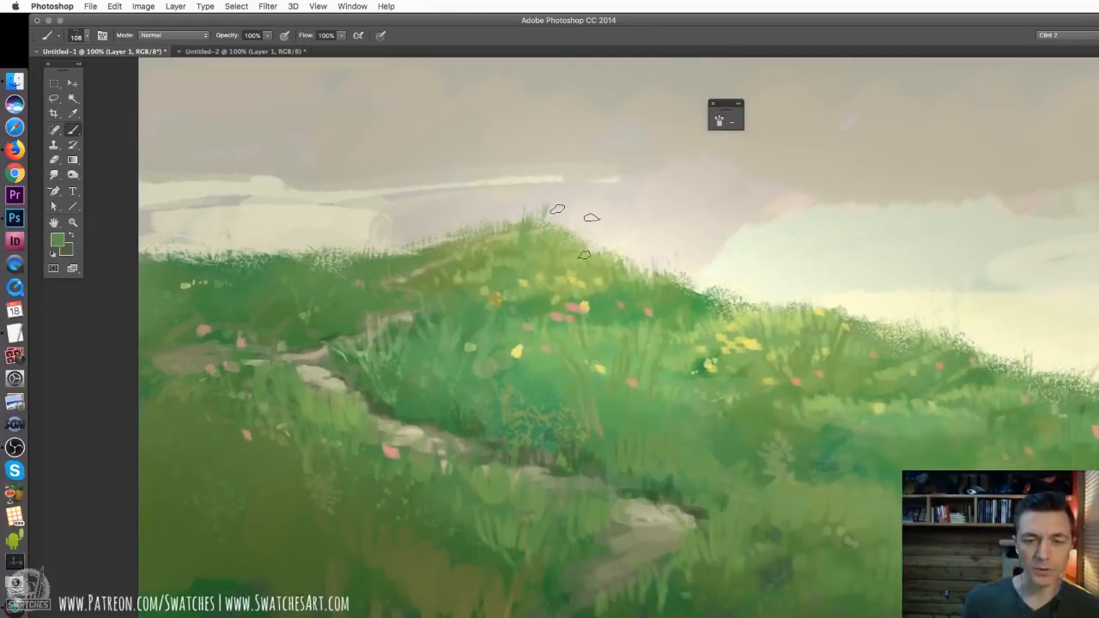
right_click(575, 239)
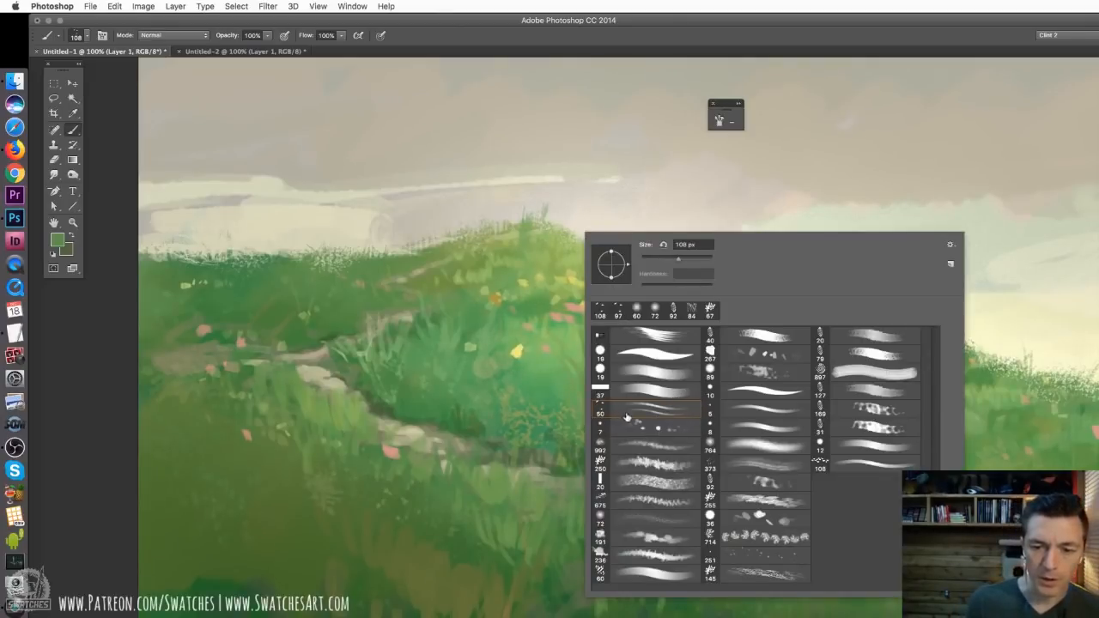
drag(642, 261, 652, 263)
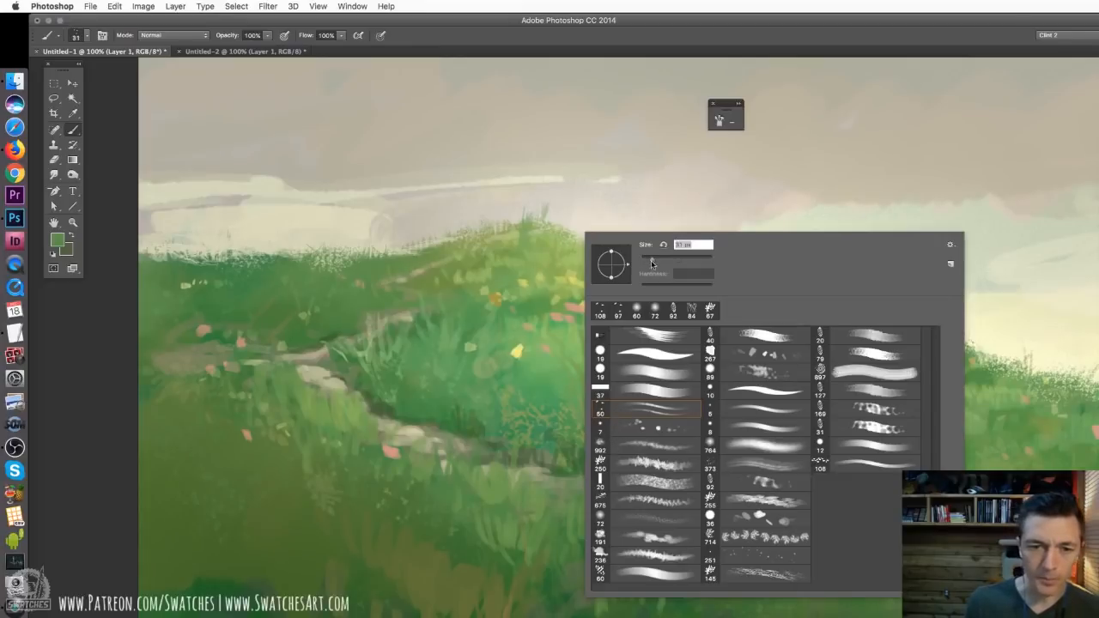
click(397, 255)
right_click(395, 249)
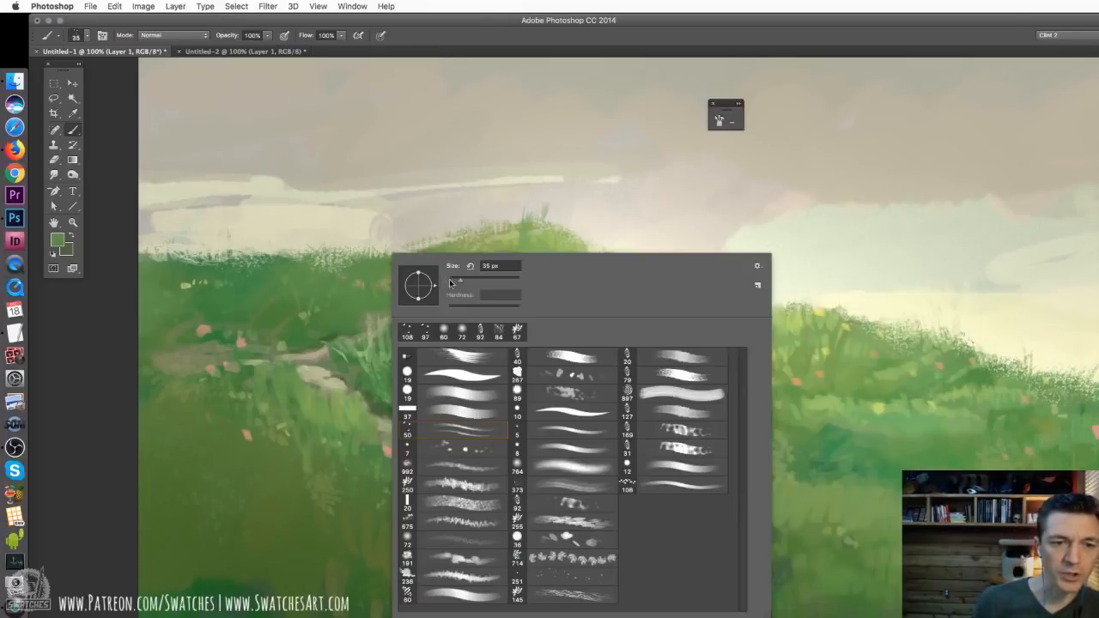
drag(459, 276, 451, 274)
click(364, 235)
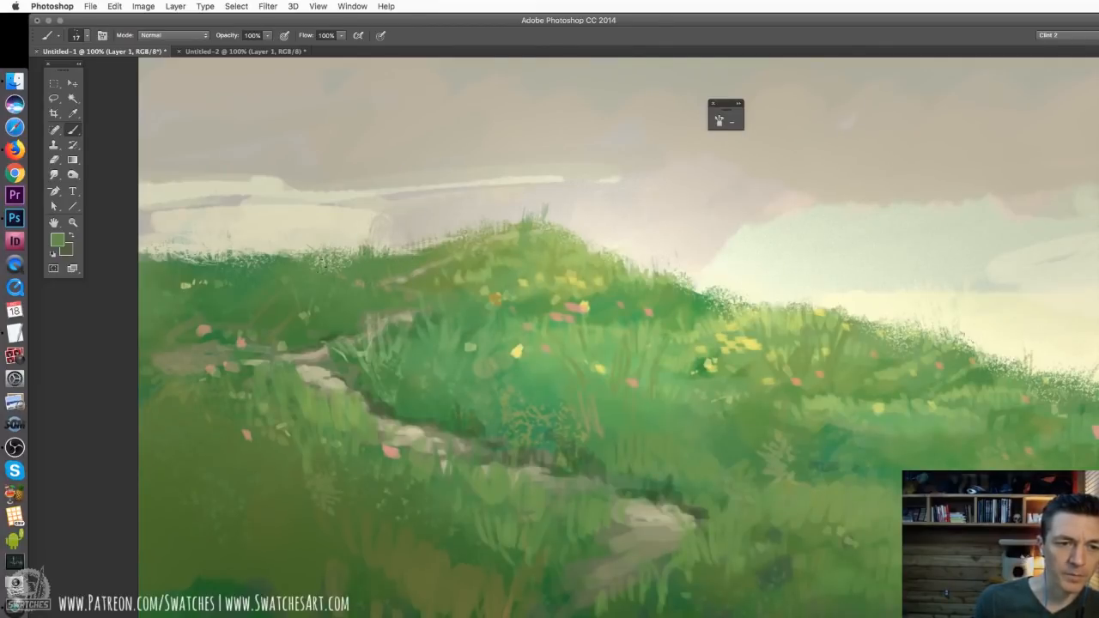
Choose the 373 px bristle brush preset, set it to 76 px and paint green grass blades along the far hill's skyline
right_click(359, 279)
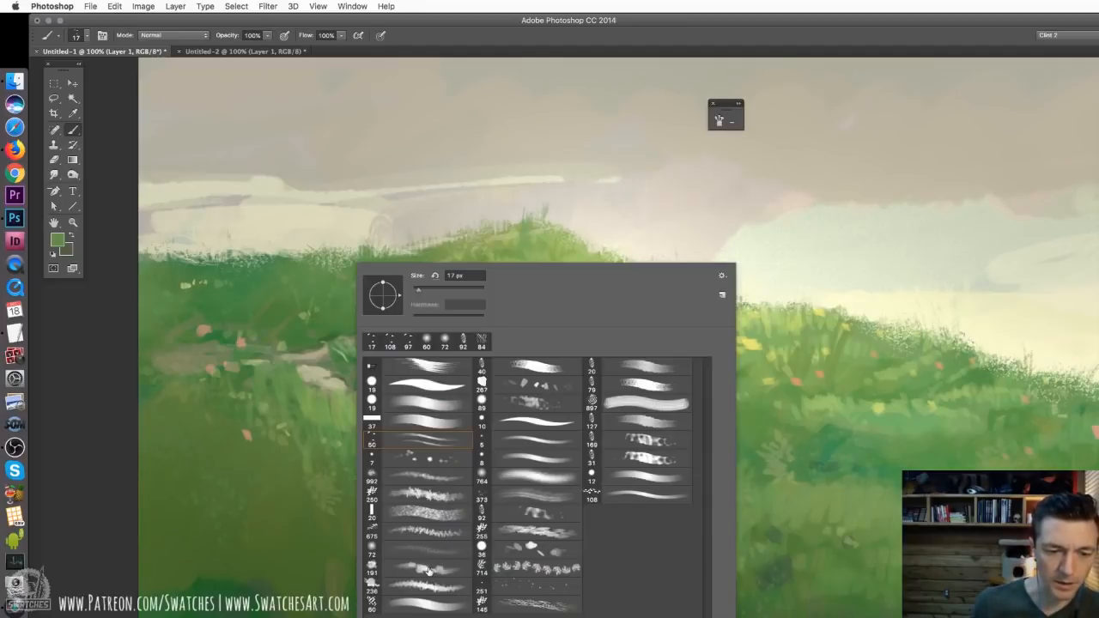
click(511, 503)
mouse_move(443, 293)
mouse_down()
mouse_move(415, 292)
mouse_move(451, 292)
mouse_move(439, 295)
mouse_up()
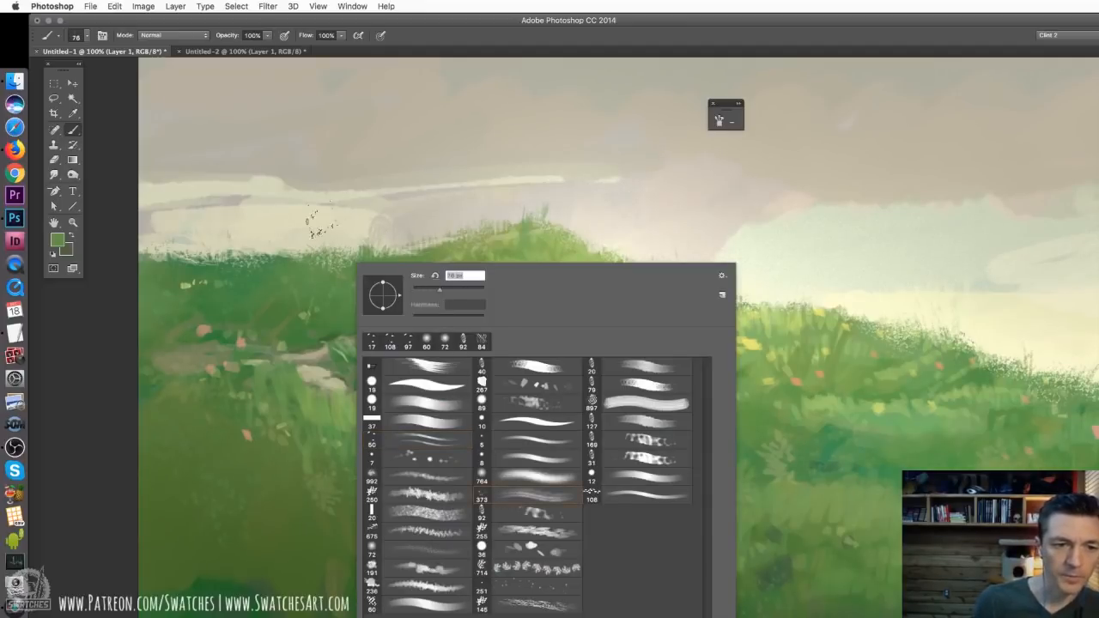
click(311, 248)
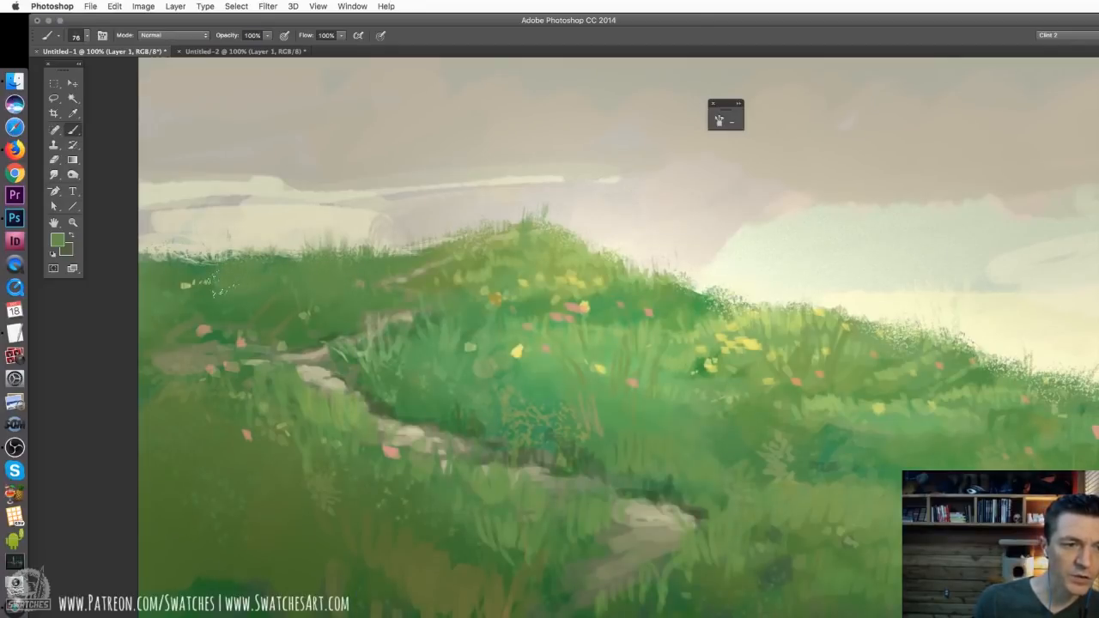
Try two long vertical green bristle strokes in the sky above the far hill, and undo them
click(263, 180)
drag(271, 179, 271, 244)
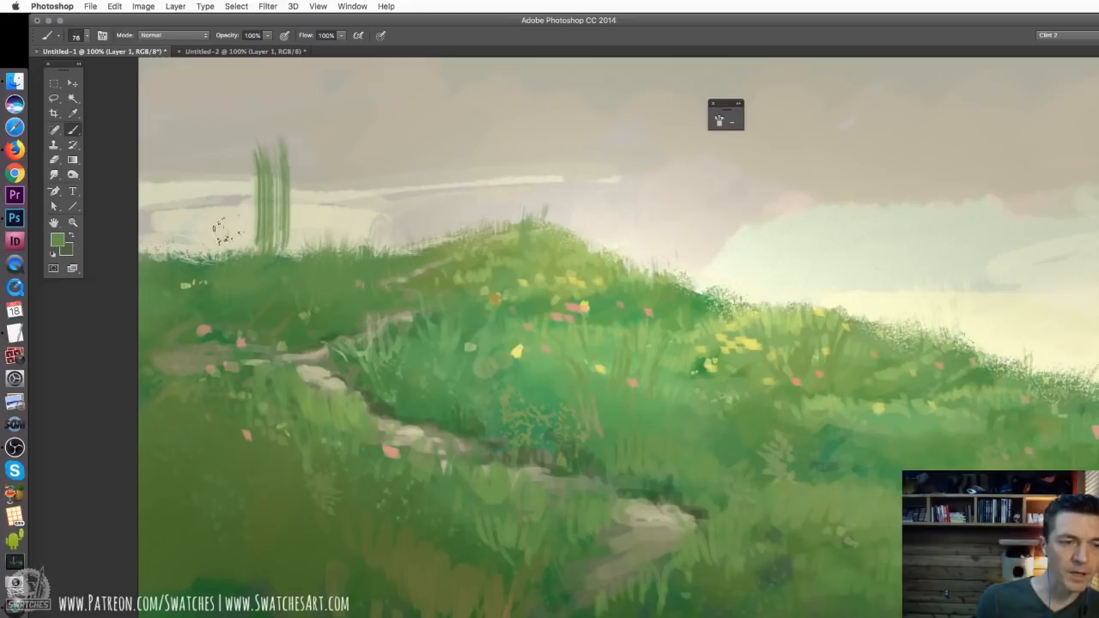
key(super+z)
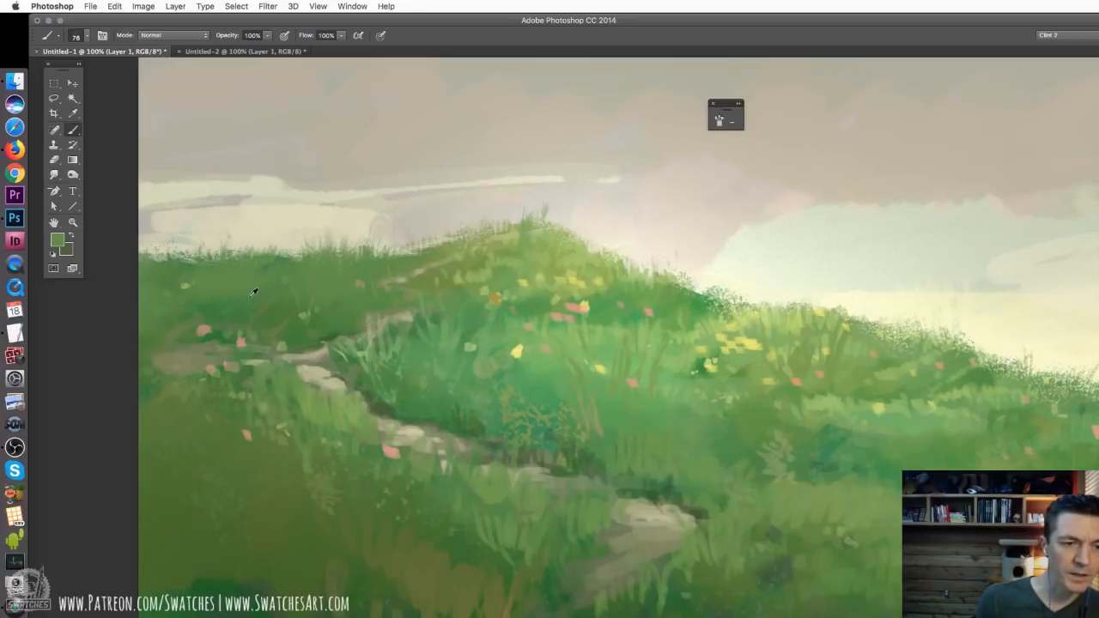
Reduce the bristle brush to 46 px and paint sampled green grass blades up the central hill's rising slope
alt+click(224, 291)
right_click(400, 288)
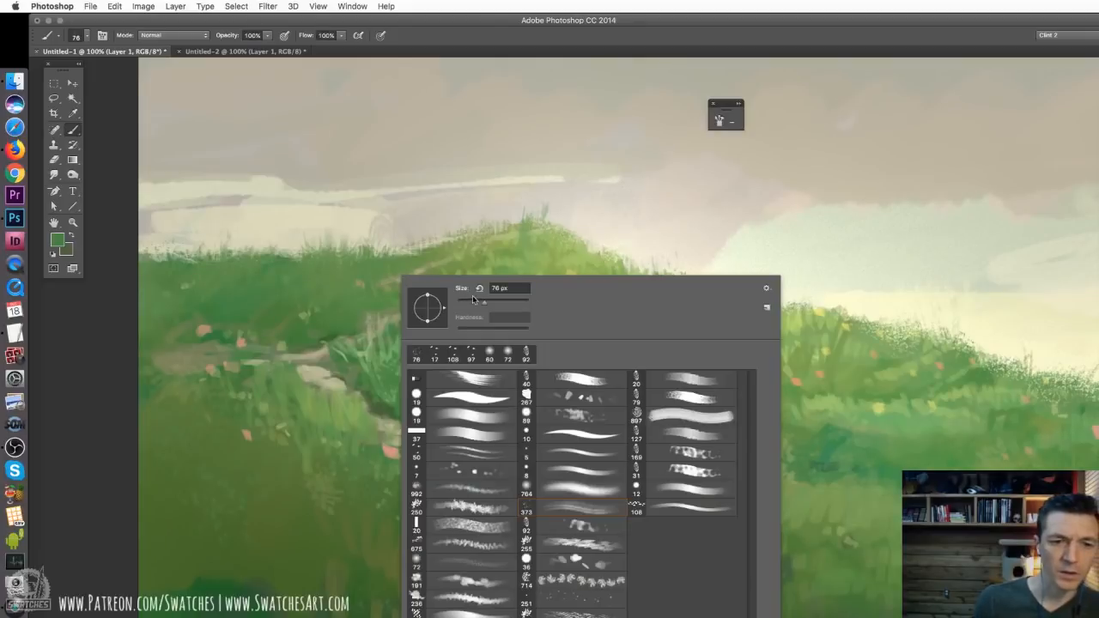
drag(479, 300, 469, 300)
drag(420, 254, 455, 233)
alt+click(460, 252)
drag(468, 245, 462, 230)
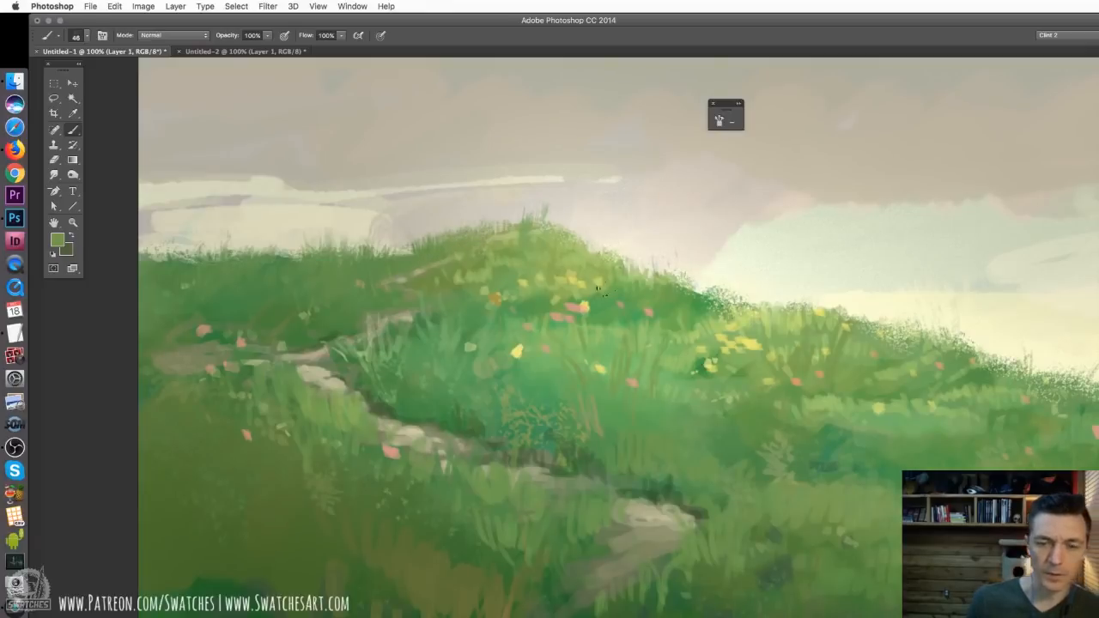
Choose the 5 px hard brush preset and paint thin light-green grass blades on the central hilltop
right_click(607, 279)
click(760, 461)
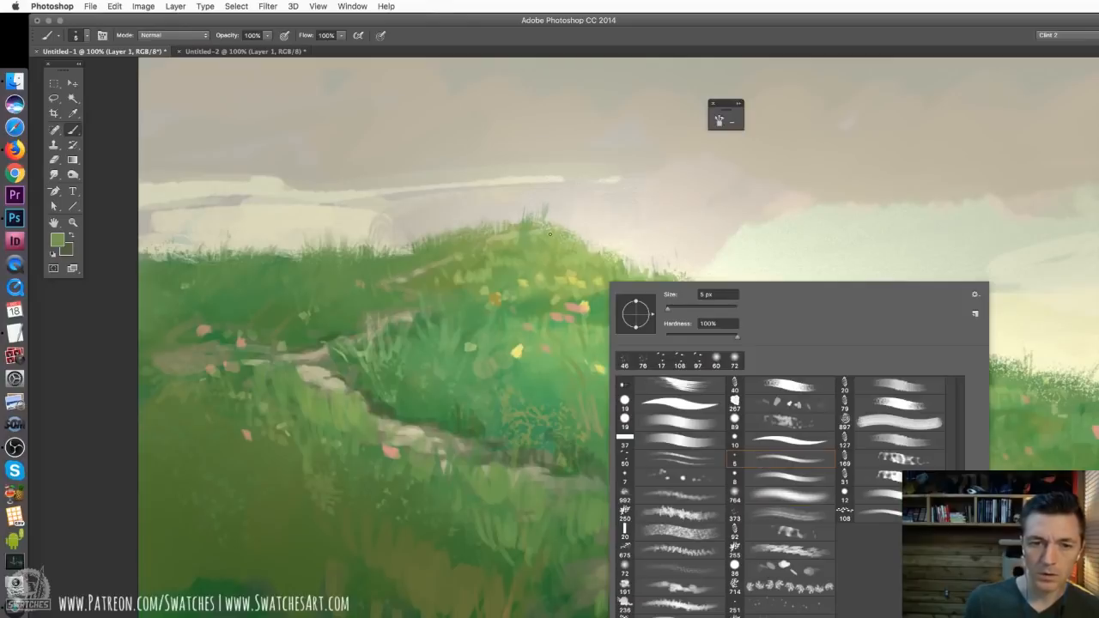
alt+click(556, 242)
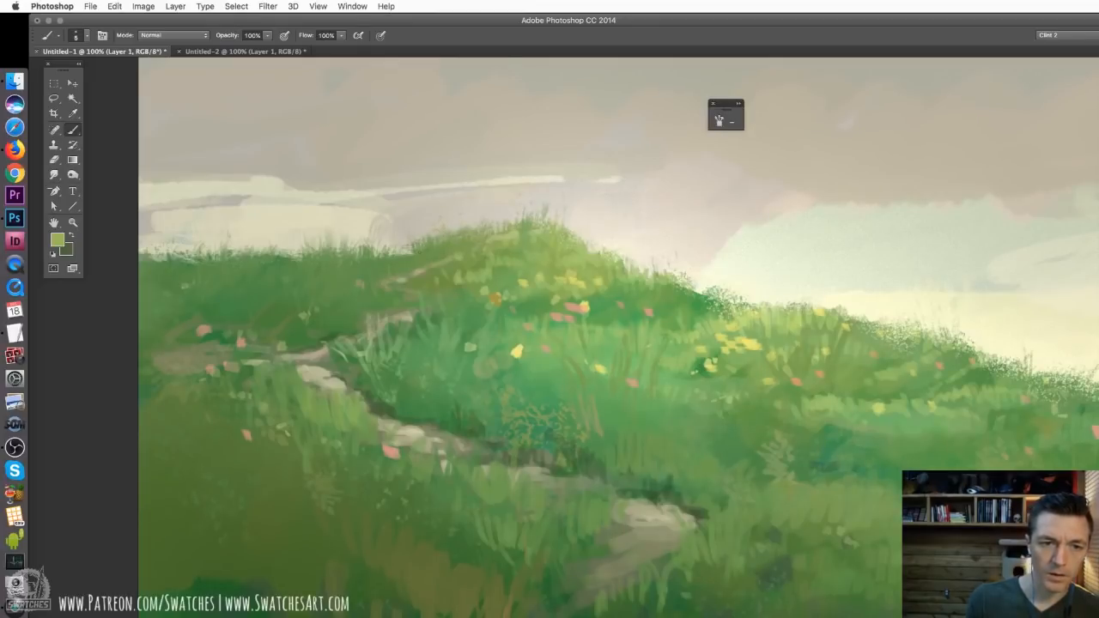
Sample greens from the far hill and paint fine individual grass blades on its skyline near the central hill
alt+click(364, 262)
alt+click(349, 233)
drag(370, 249, 370, 256)
alt+click(367, 260)
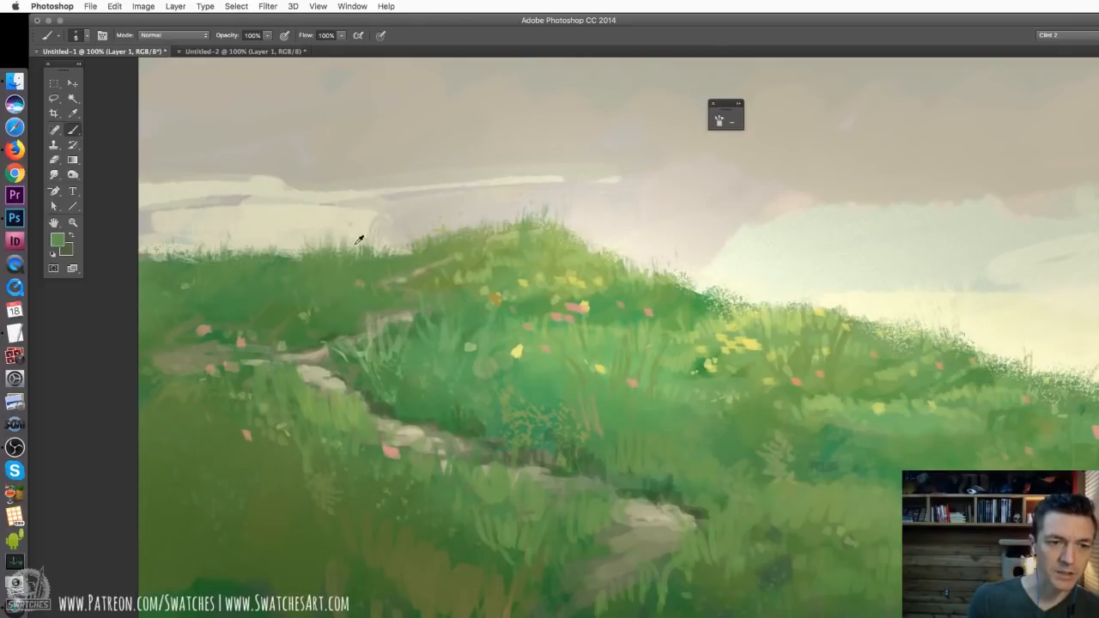
alt+click(366, 230)
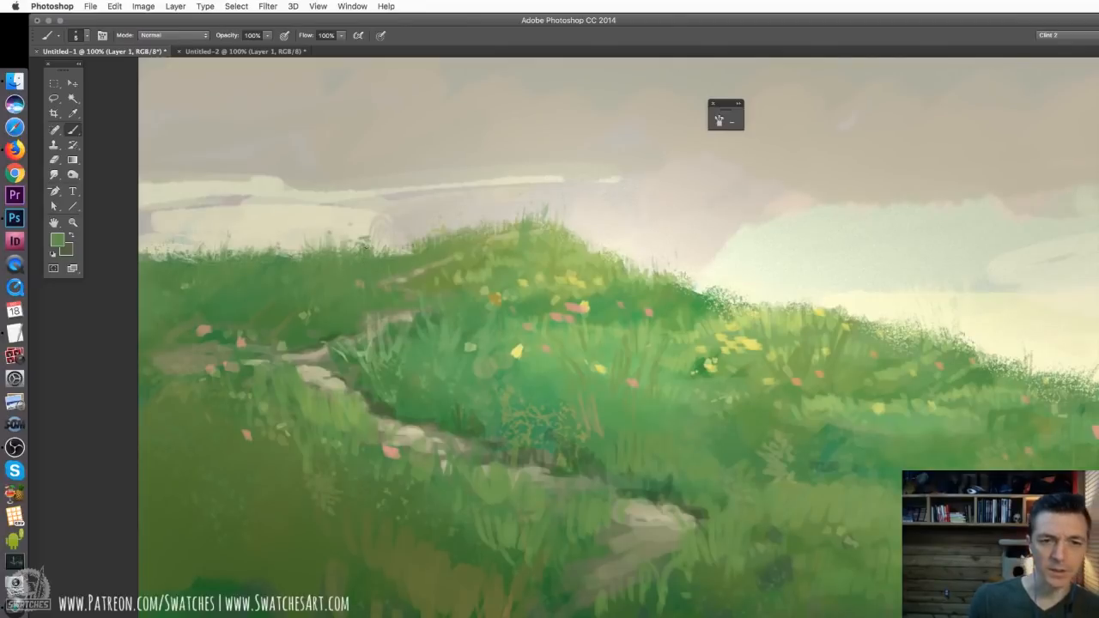
Paint small plant marks above the central hill's descending slope and trim them with the Eraser
drag(646, 272, 637, 257)
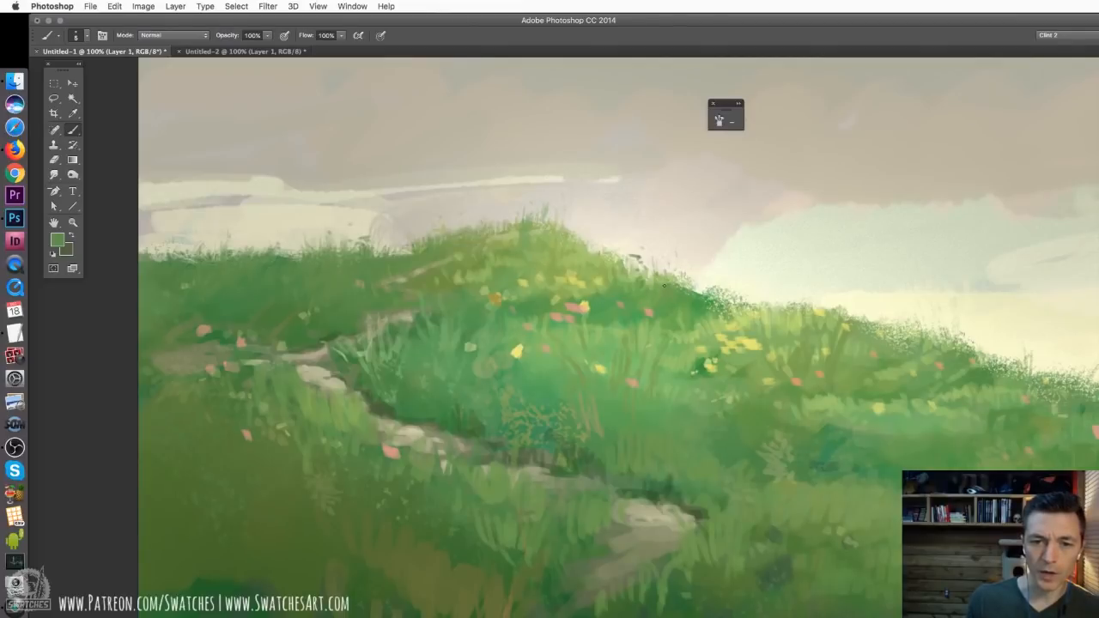
key(e)
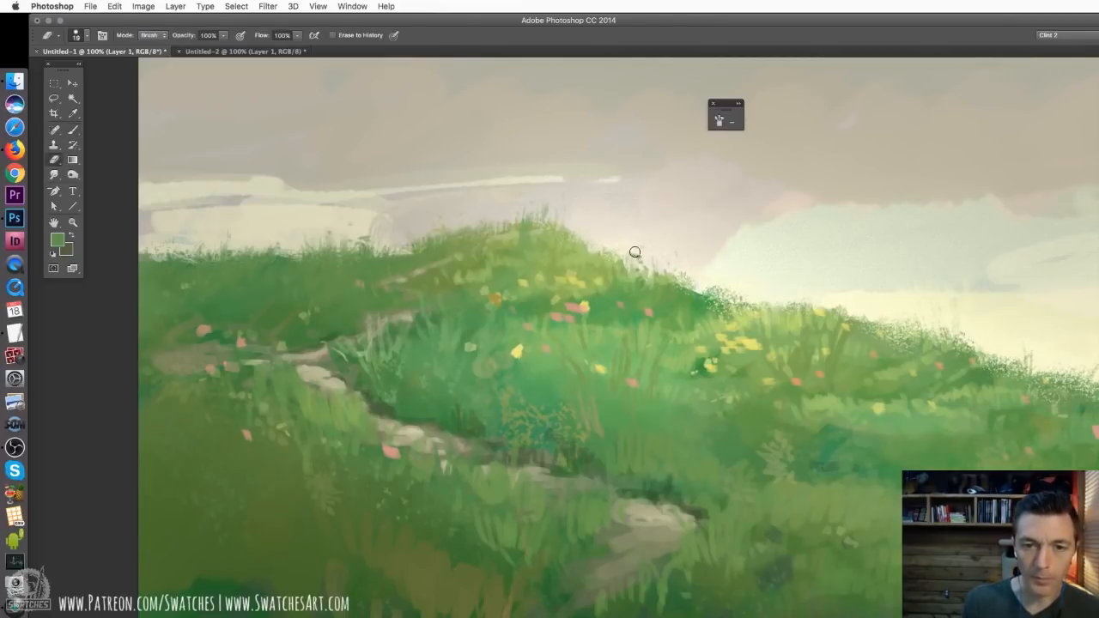
drag(635, 252, 631, 257)
key(b)
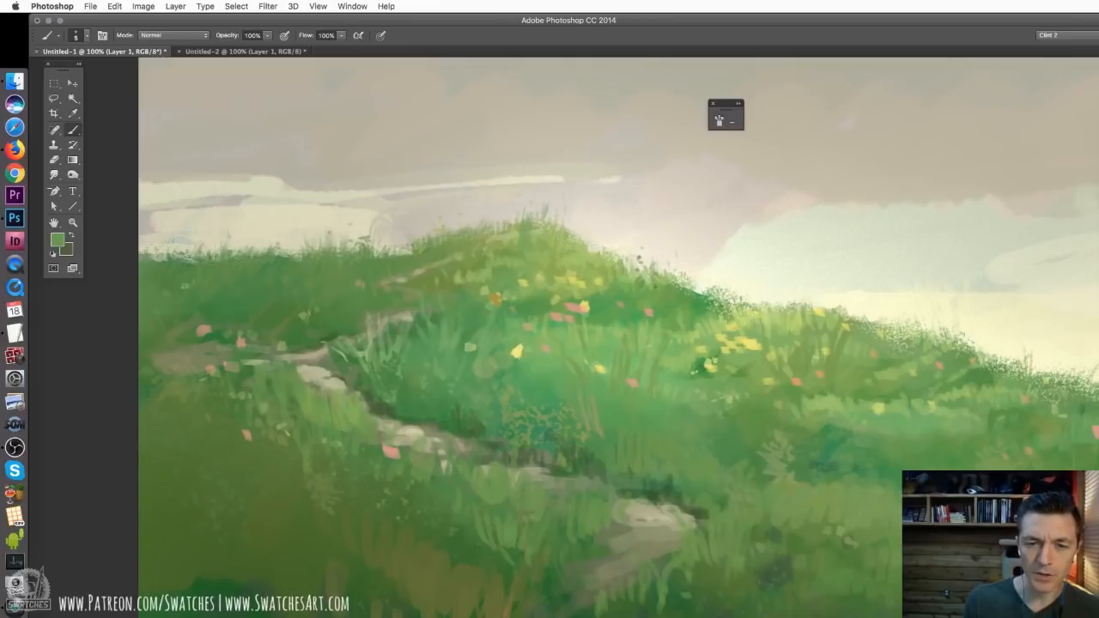
Paint thin orange flower spikes rising above the skyline on both sides of the central hill and along the slope beyond it
drag(771, 302, 666, 249)
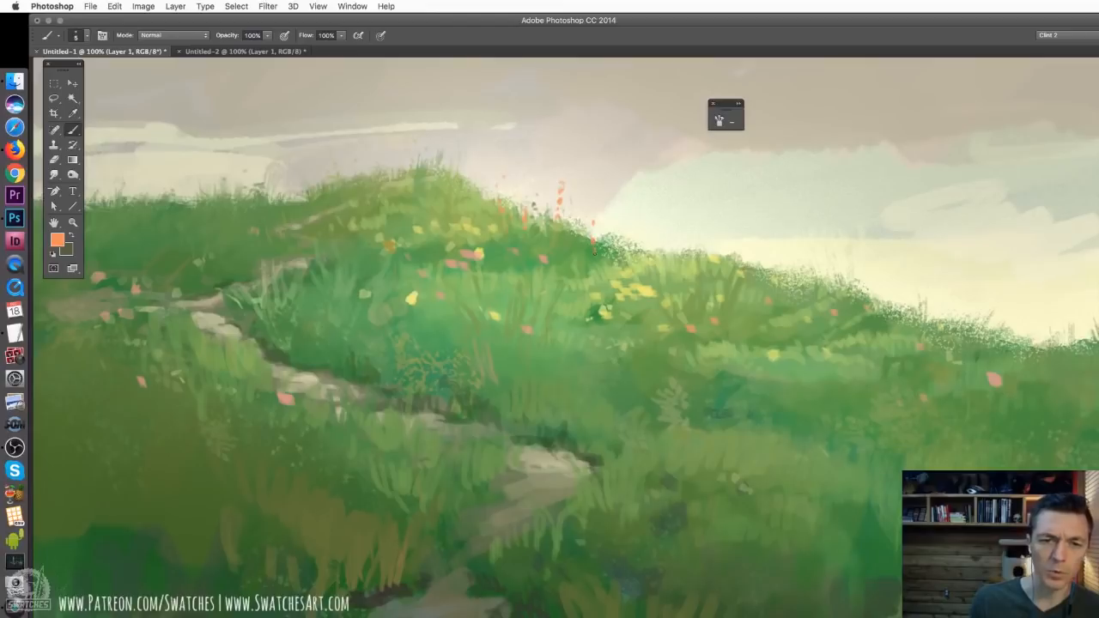
drag(516, 227, 603, 327)
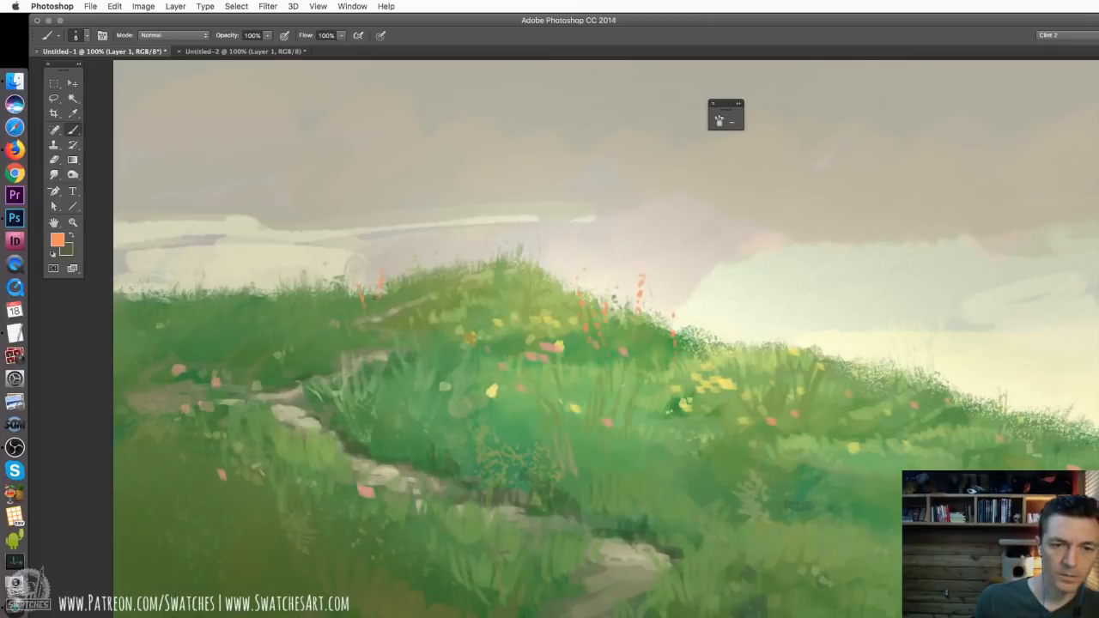
drag(618, 340, 365, 268)
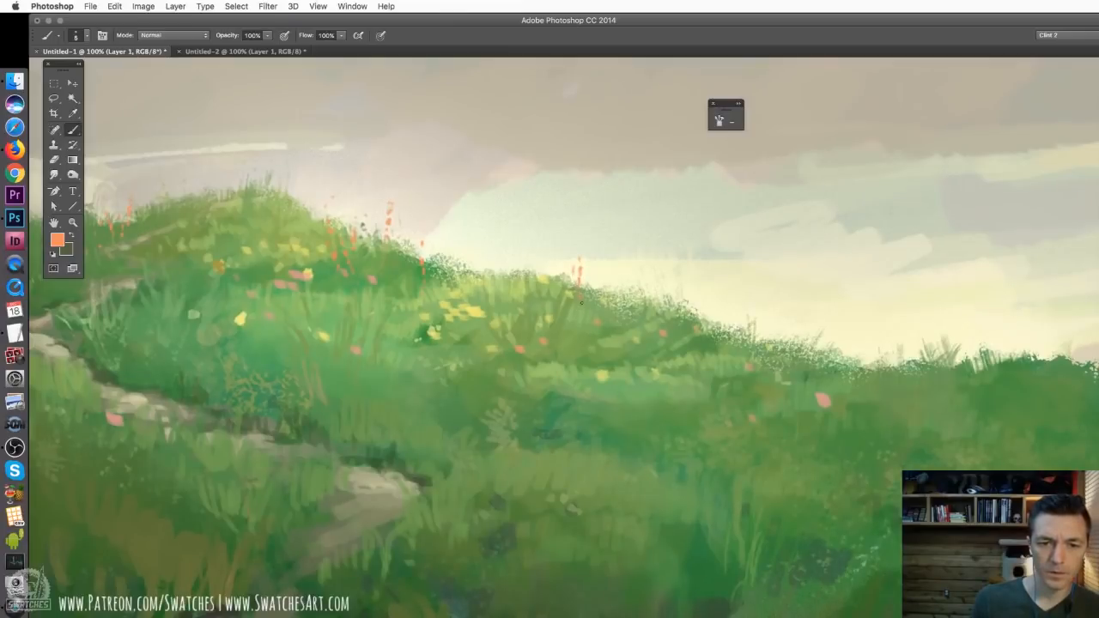
key(super+minus)
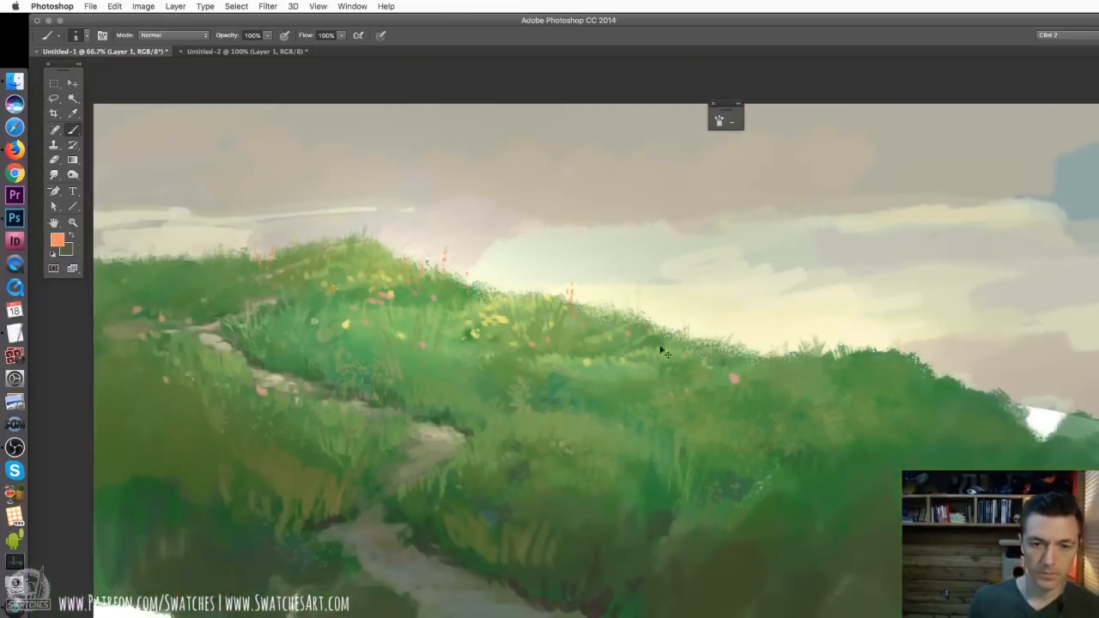
drag(604, 319, 516, 248)
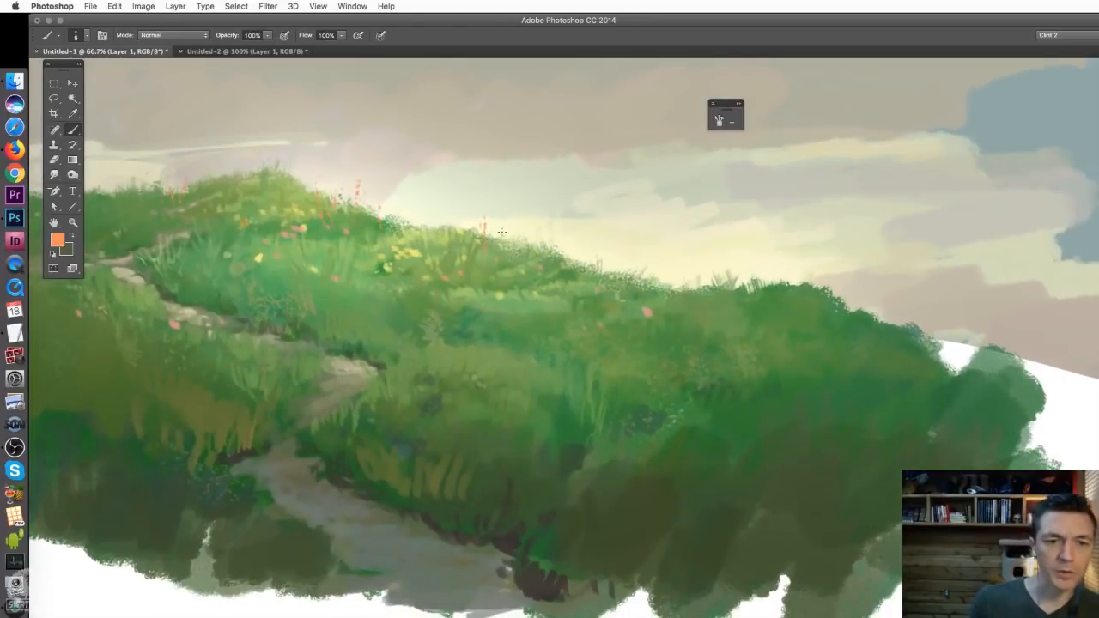
drag(546, 330, 630, 333)
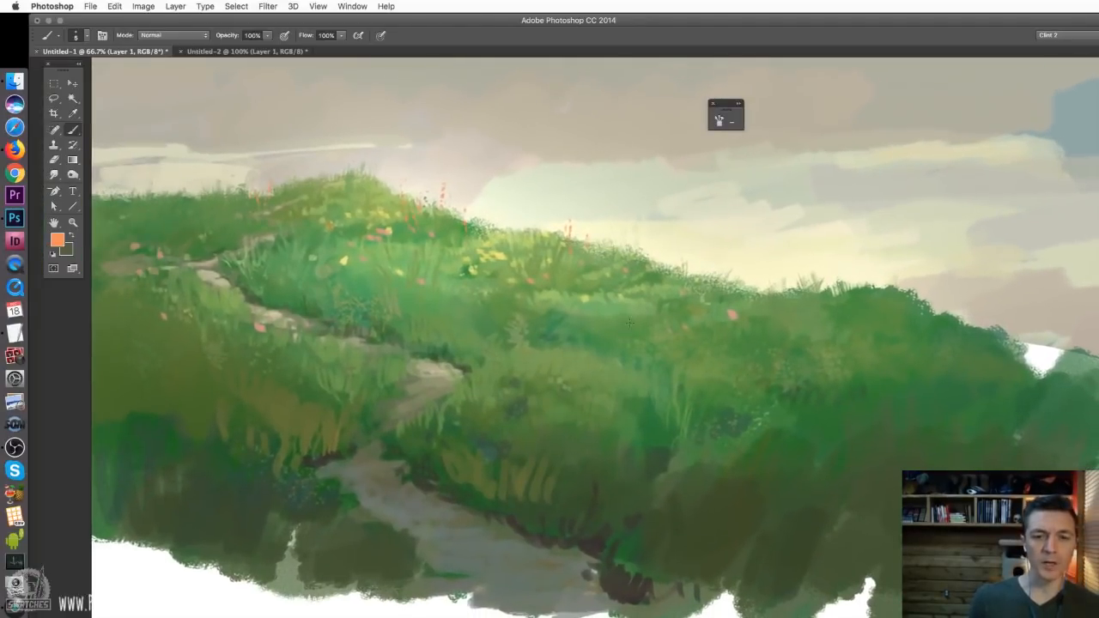
Sketch orange figure, oval and arrow annotations over the hillside, undoing each one
mouse_move(705, 367)
mouse_down()
mouse_move(785, 379)
mouse_move(702, 479)
mouse_up()
key(super+z)
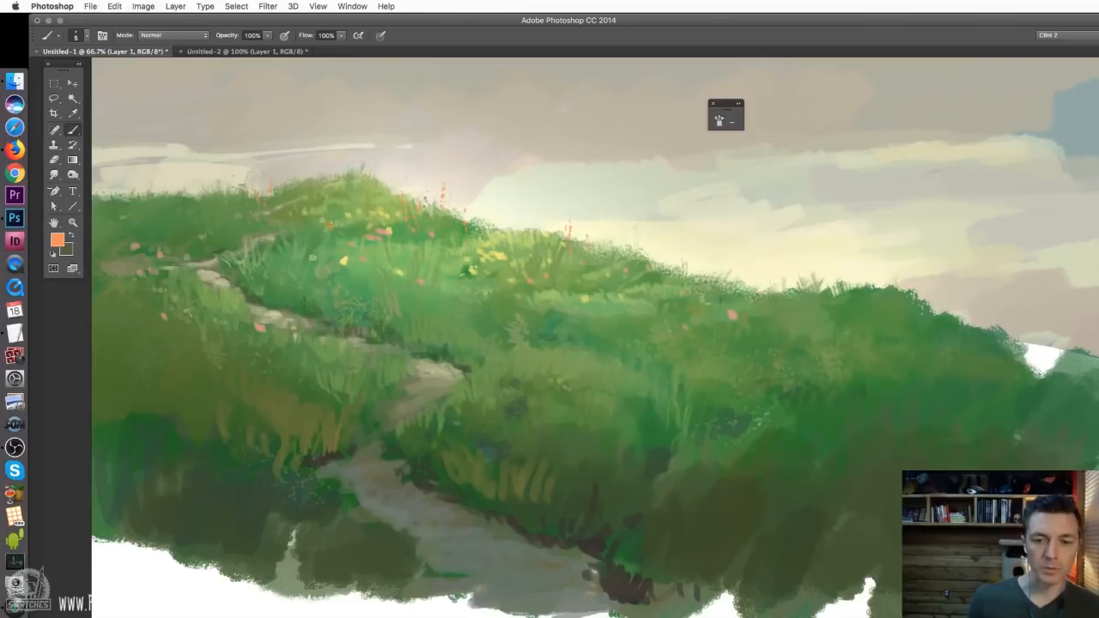
mouse_move(722, 361)
mouse_down()
mouse_move(708, 406)
mouse_move(732, 410)
mouse_move(711, 500)
mouse_up()
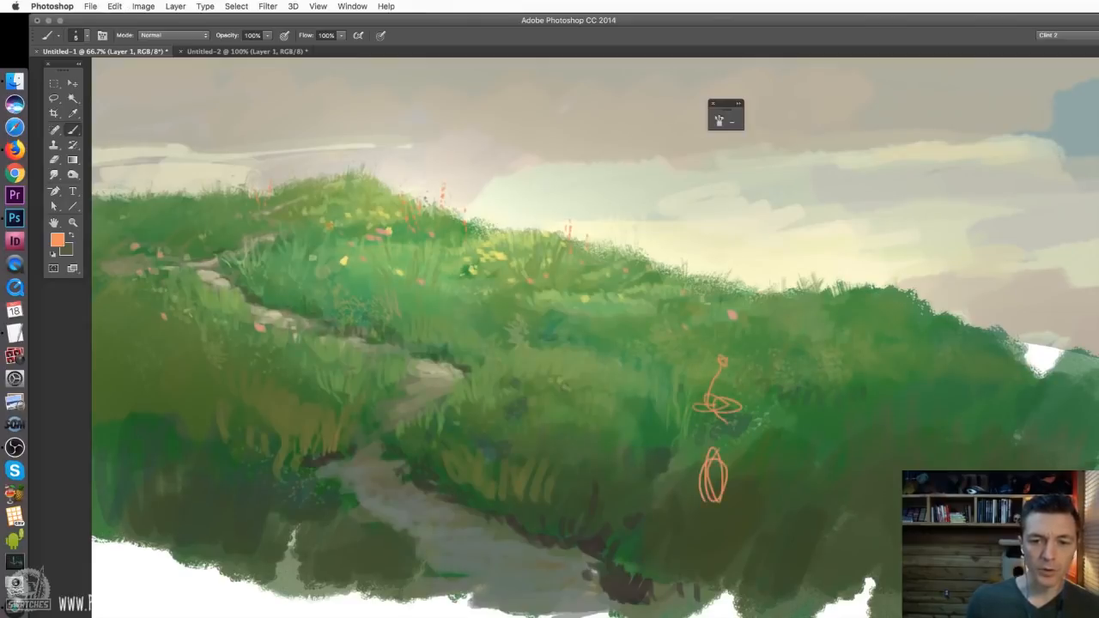
key(alt+super+z)
key(alt+super+z)
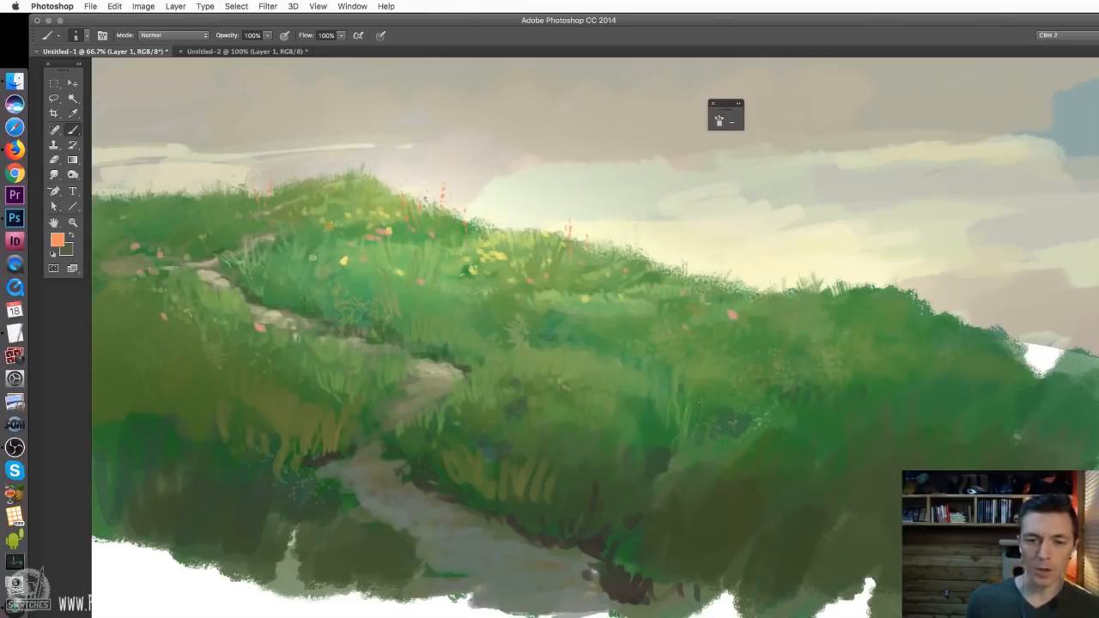
mouse_move(717, 425)
mouse_down()
mouse_move(562, 215)
mouse_move(584, 273)
mouse_up()
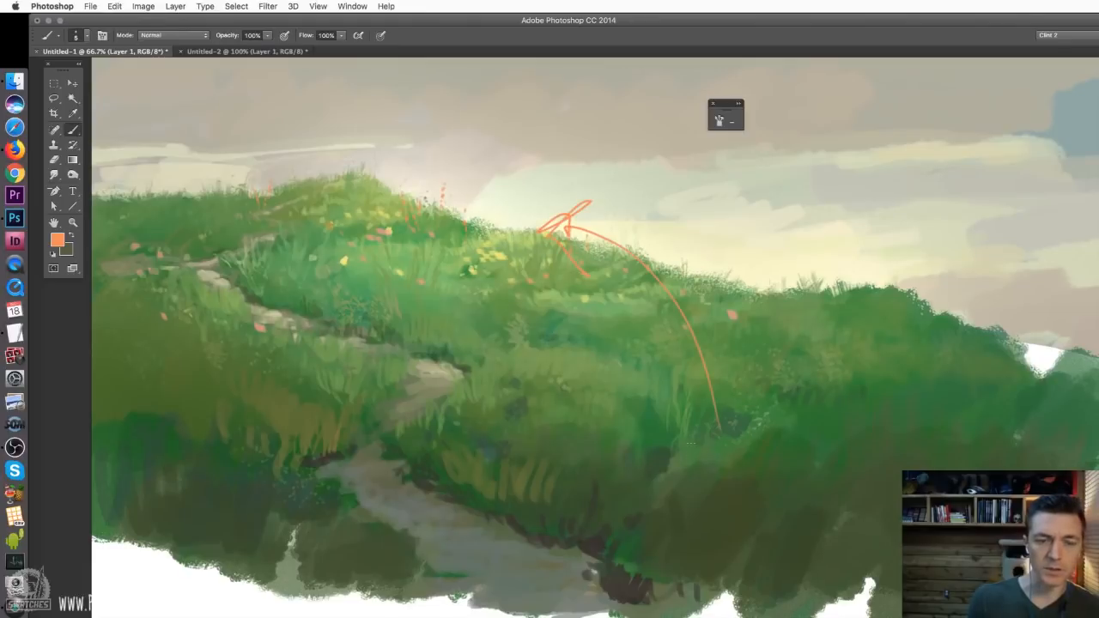
key(alt+super+z)
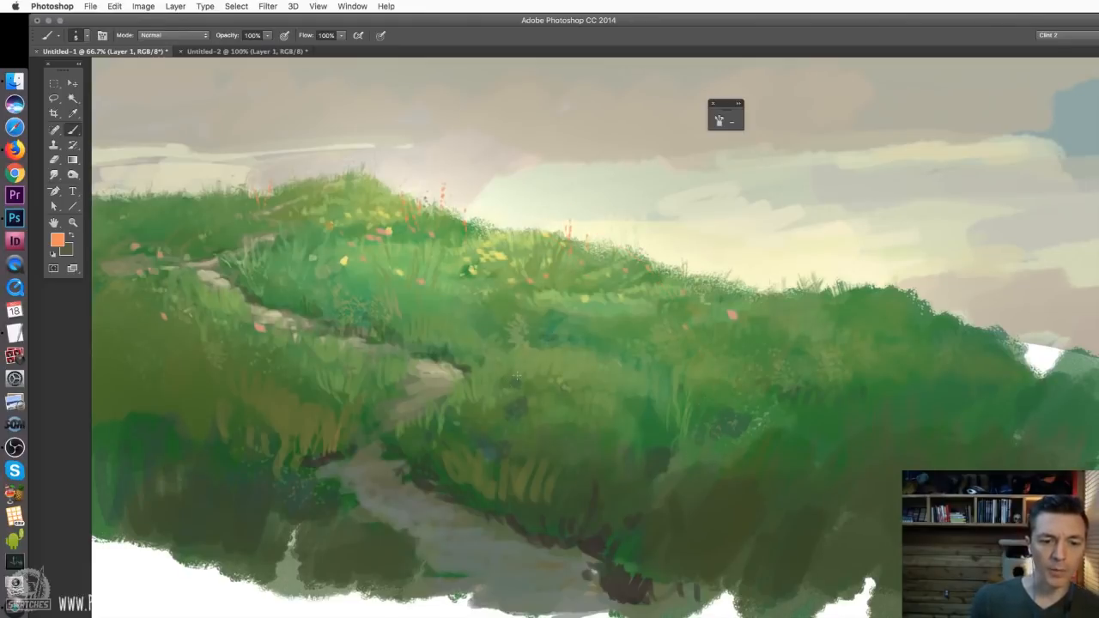
Choose a round brush with 100% hardness, sample dark brown-green beside the path and dab it onto the lower path at 7 px
right_click(517, 376)
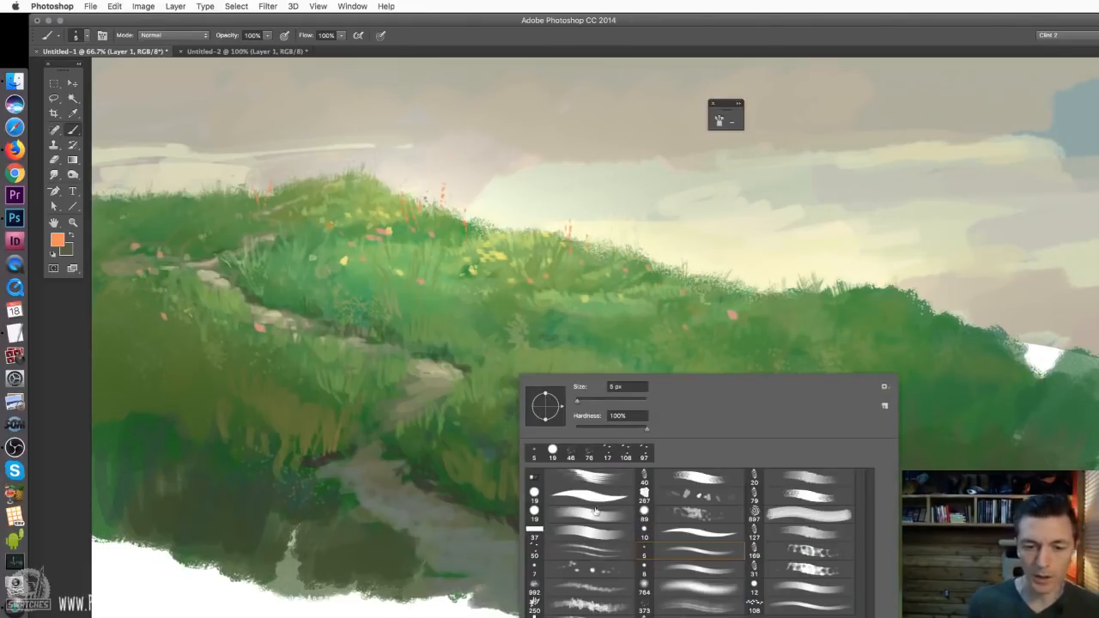
click(594, 511)
click(580, 405)
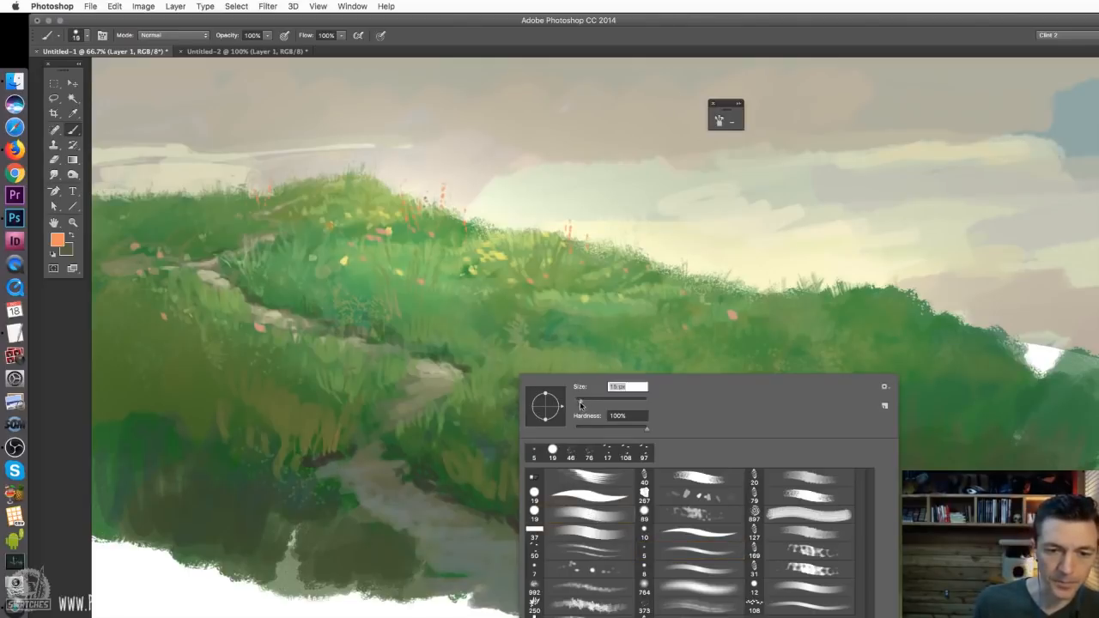
drag(580, 405, 577, 404)
alt+click(333, 456)
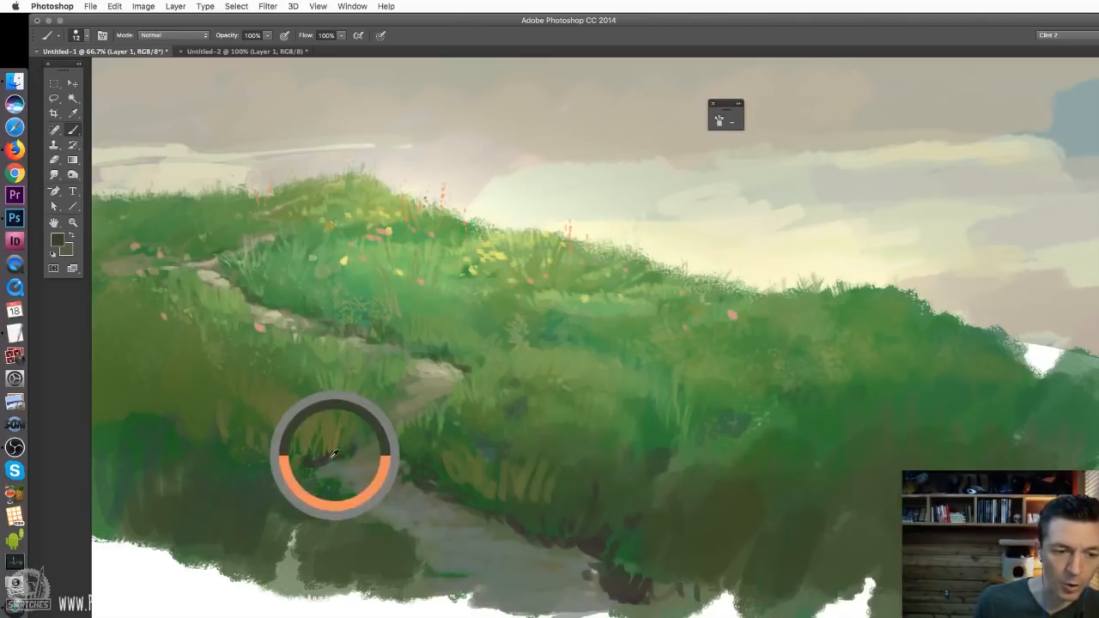
right_click(374, 479)
drag(477, 486, 475, 486)
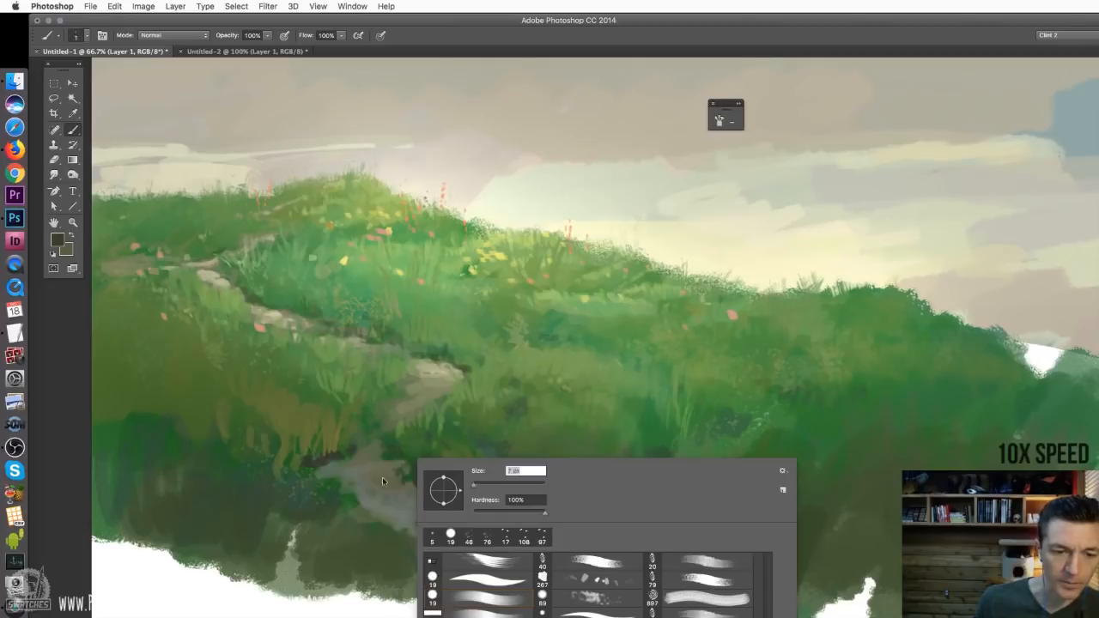
drag(405, 491, 421, 491)
Enlarge the brush to about 15 px and paint olive-green strokes along the lower path's bank and surface
right_click(466, 541)
alt+click(460, 515)
alt+click(481, 485)
right_click(464, 537)
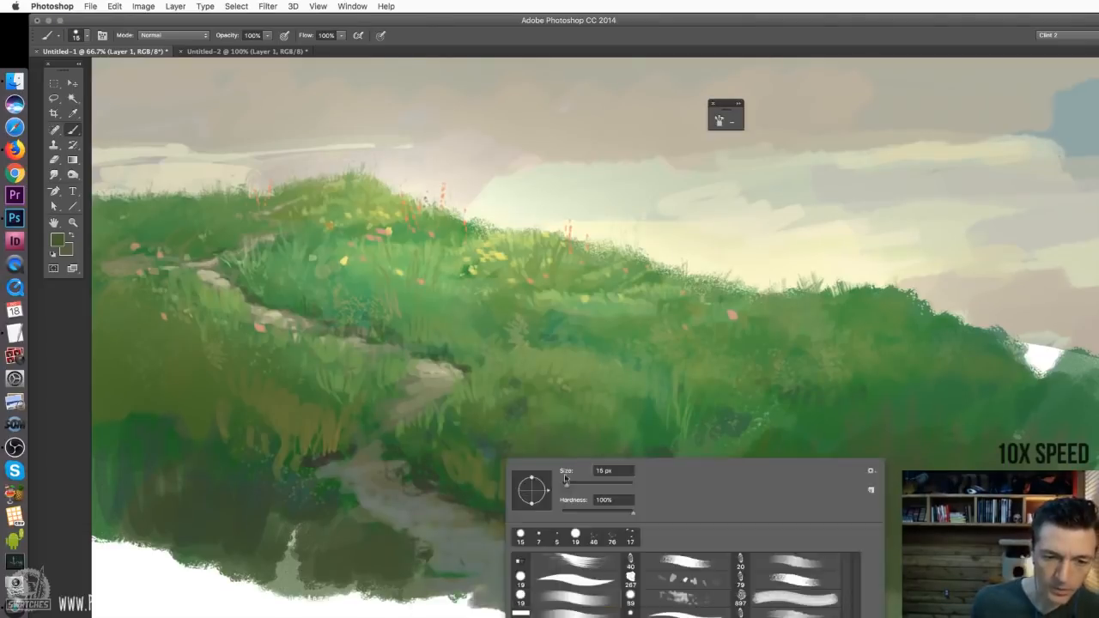
drag(566, 486, 569, 486)
drag(477, 534, 498, 537)
drag(584, 557, 585, 569)
Sample a blue-grey and paint cool reflected-light strokes along the winding path, using a larger brush on its foreground
alt+click(310, 486)
drag(408, 514, 425, 519)
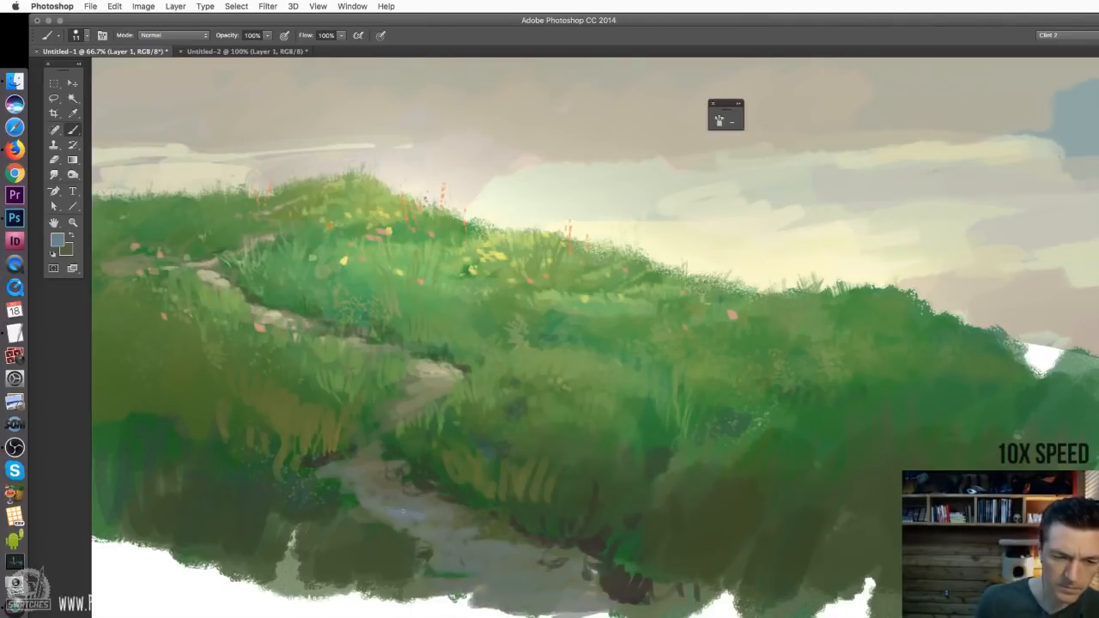
drag(336, 487, 373, 502)
drag(386, 465, 399, 481)
drag(371, 448, 382, 457)
drag(396, 407, 394, 395)
drag(443, 345, 446, 354)
right_click(468, 549)
drag(455, 549, 550, 585)
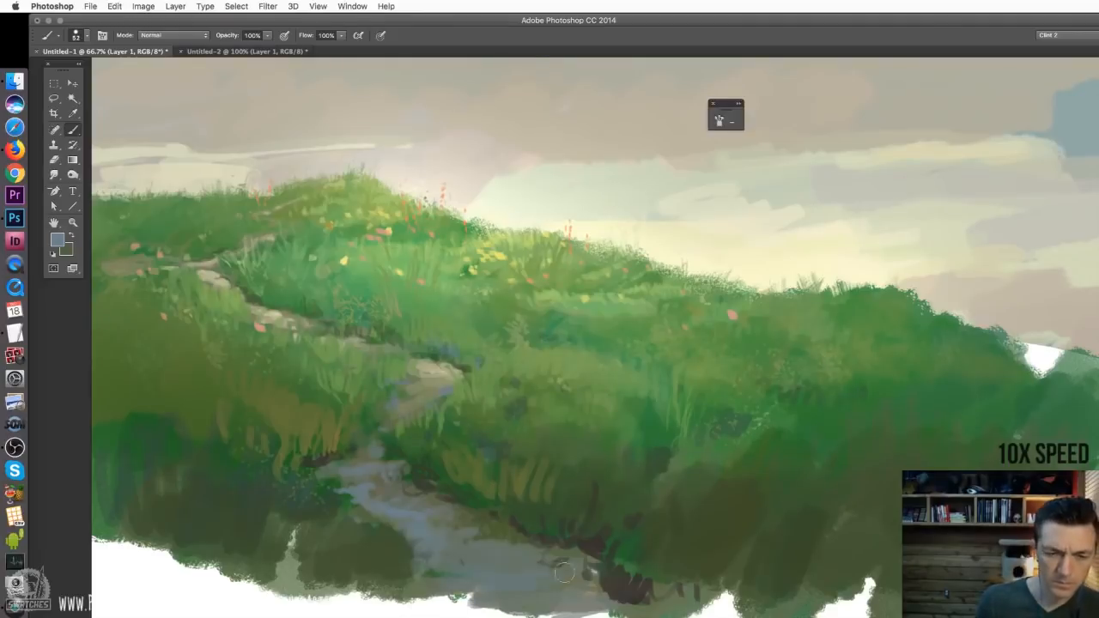
Paint blue-teal grass blades on the shaded bank beside the foreground end of the path
right_click(658, 425)
right_click(590, 550)
drag(578, 478, 581, 495)
alt+click(593, 507)
mouse_move(596, 470)
mouse_down()
mouse_move(585, 493)
mouse_move(607, 525)
mouse_up()
drag(642, 525, 614, 554)
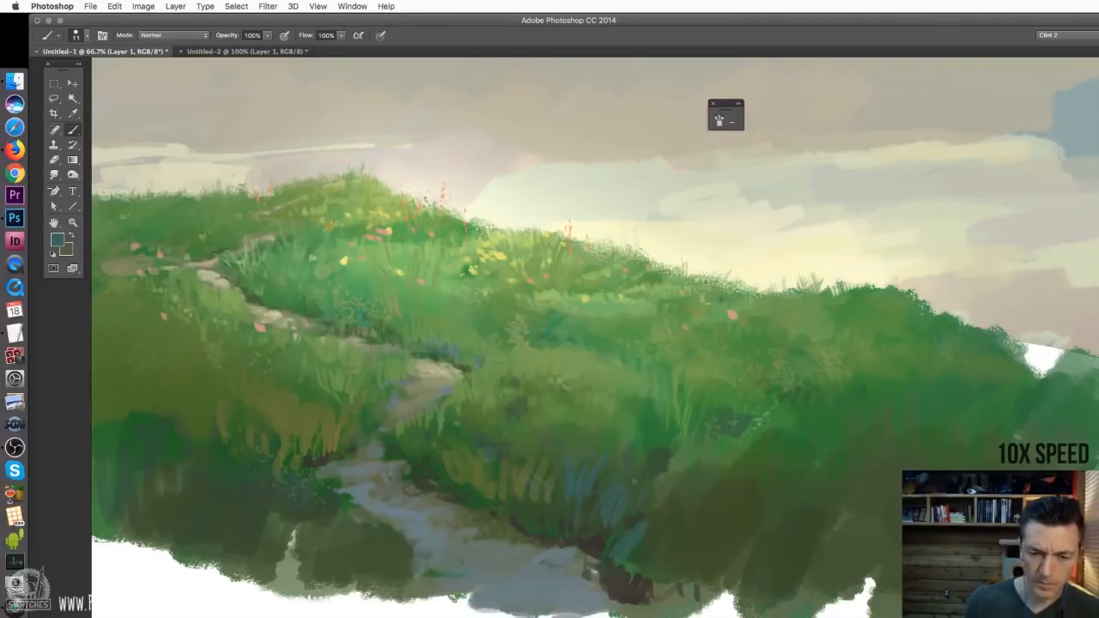
Paint broader blue-teal grass strokes across the dark slope on the right side of the path with the 30 px grass brush
right_click(637, 540)
drag(670, 508, 655, 575)
drag(740, 482, 755, 520)
drag(820, 472, 779, 525)
drag(749, 525, 719, 559)
drag(796, 517, 748, 579)
Extend the blue-teal grass strokes across the shadowed slope on the left side of the path
drag(330, 480, 302, 524)
drag(268, 474, 264, 497)
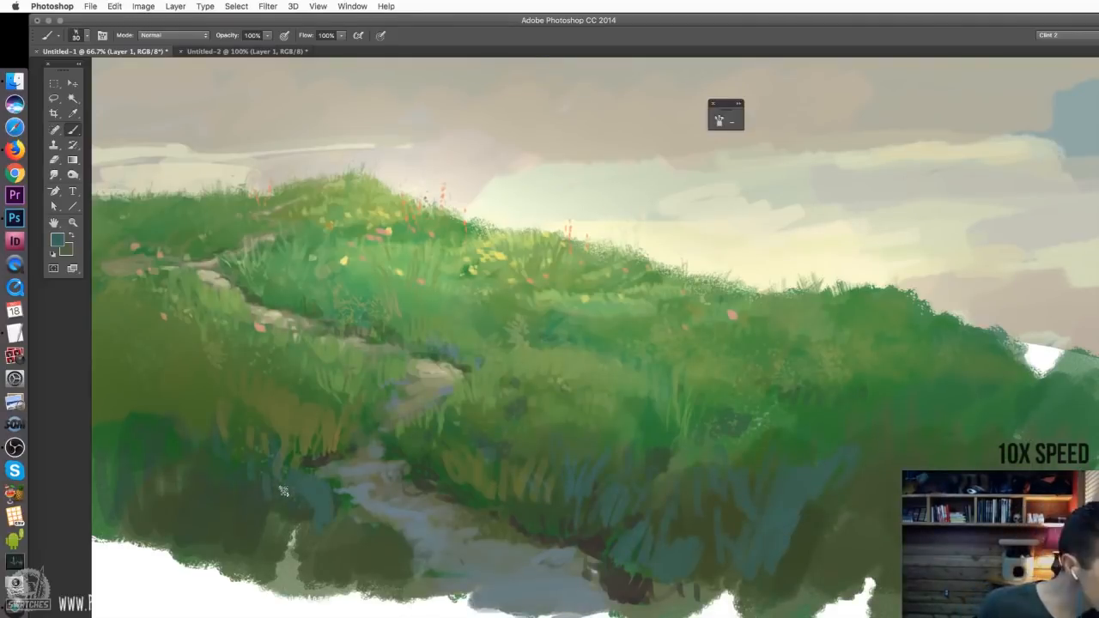
drag(184, 441, 221, 468)
drag(129, 421, 142, 452)
Resize the grass brush, sample a light green and paint grass touches on the sunlit middle slope
right_click(260, 418)
click(323, 440)
alt+click(570, 352)
right_click(573, 359)
click(634, 380)
mouse_move(593, 353)
mouse_down()
mouse_move(594, 337)
mouse_move(637, 300)
mouse_move(613, 294)
mouse_up()
alt+click(612, 300)
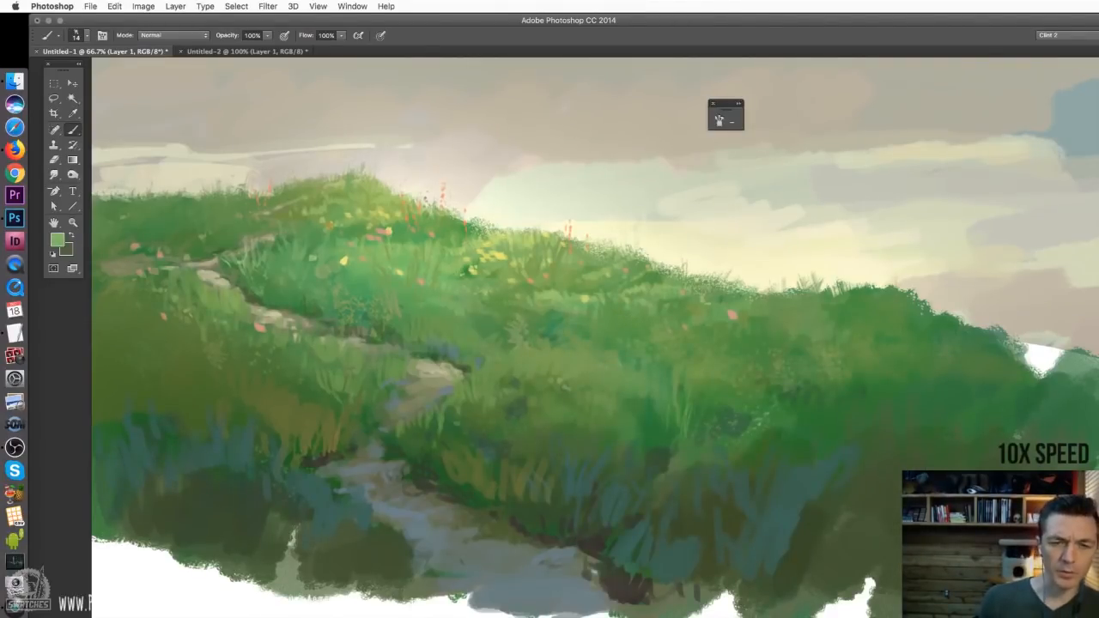
Set the grass brush to 23 px and check the whole hillside painting
right_click(301, 361)
drag(368, 391, 364, 389)
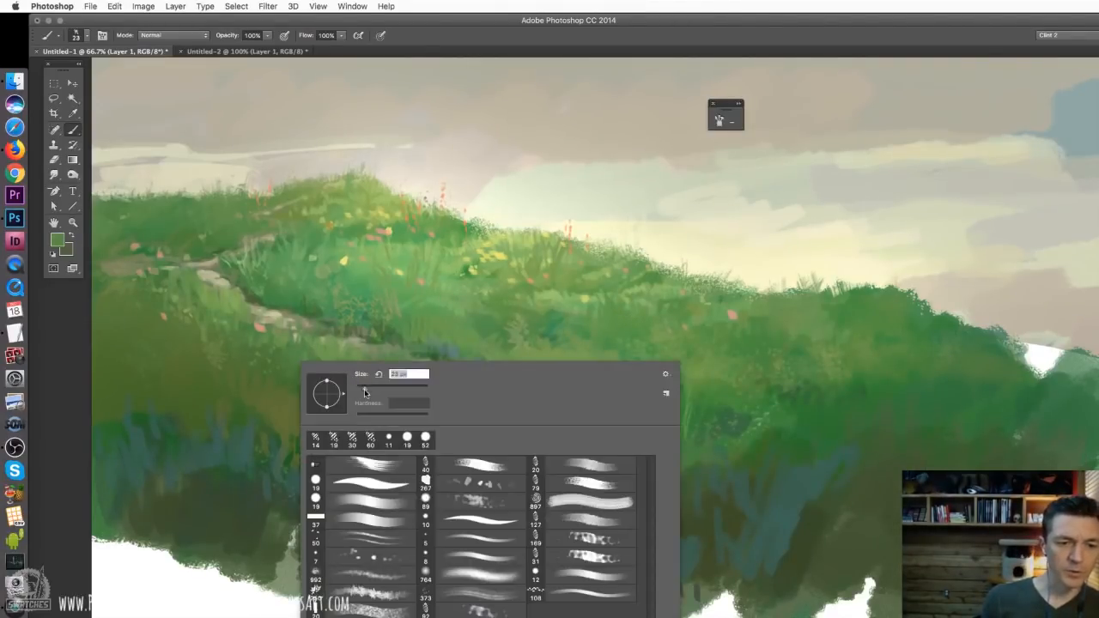
click(216, 366)
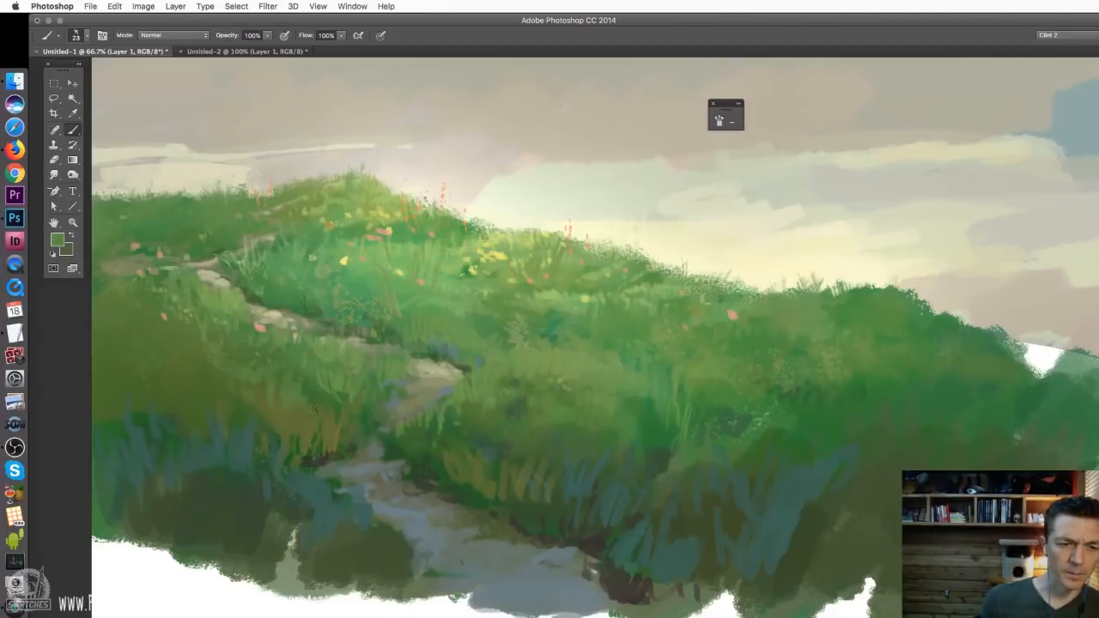
key(super+minus)
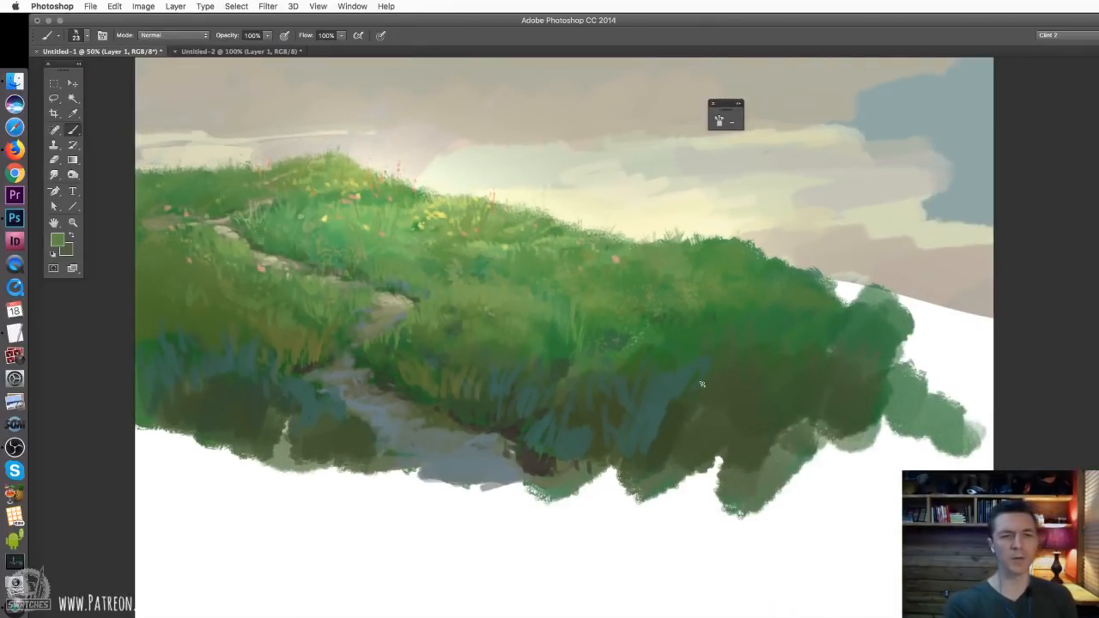
key(super+plus)
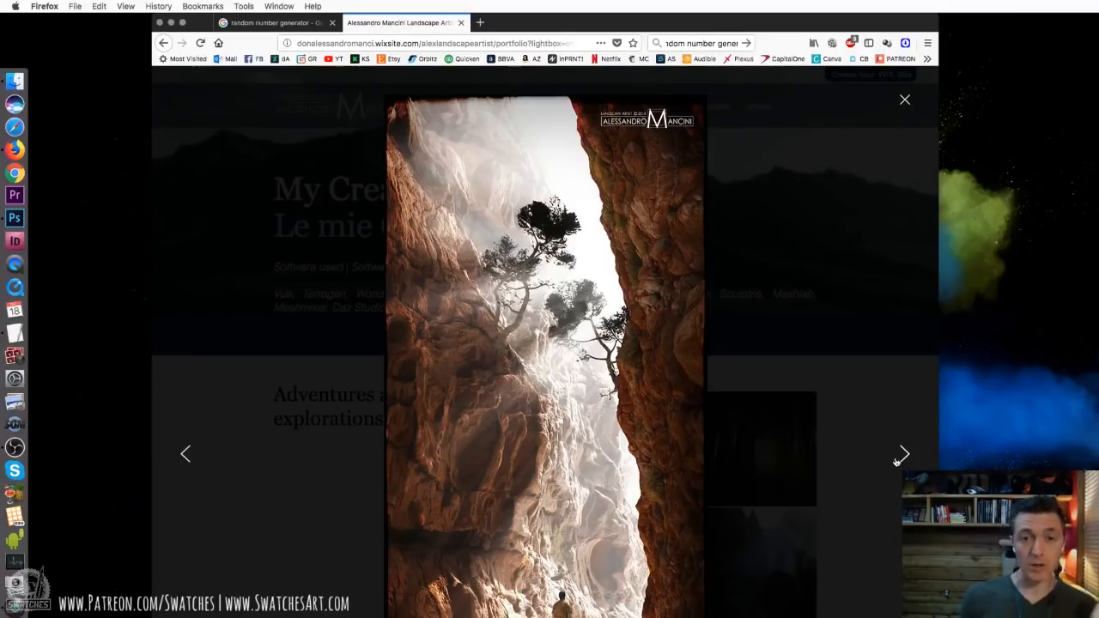
Switch to the artist's portfolio in Firefox, close the canyon image and open Ice escapees from Adventures and explorations
click(903, 101)
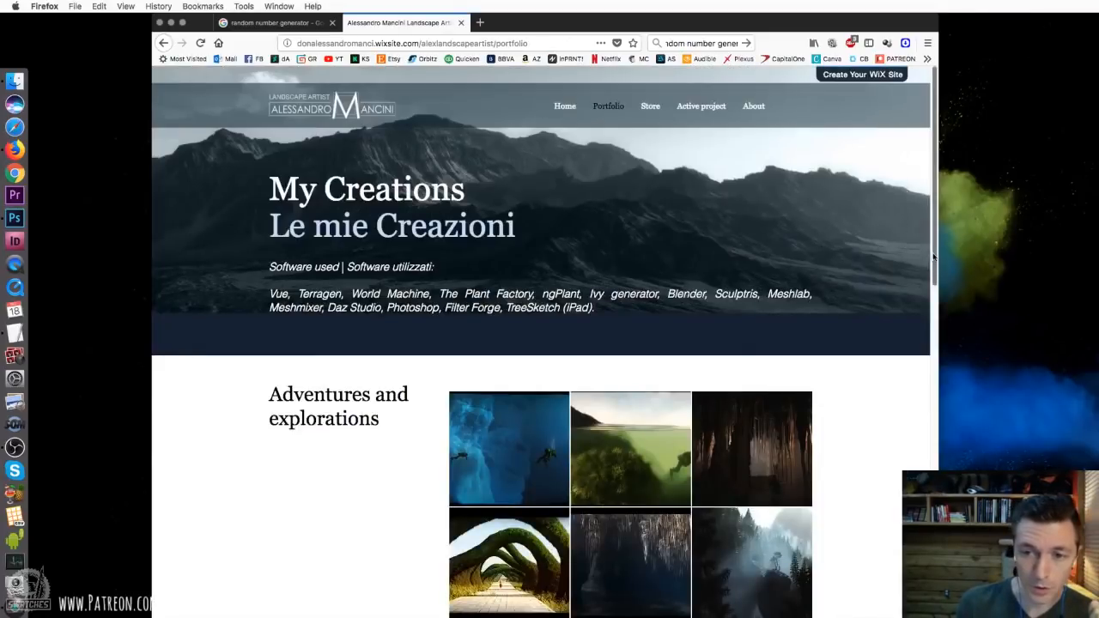
drag(933, 262, 903, 234)
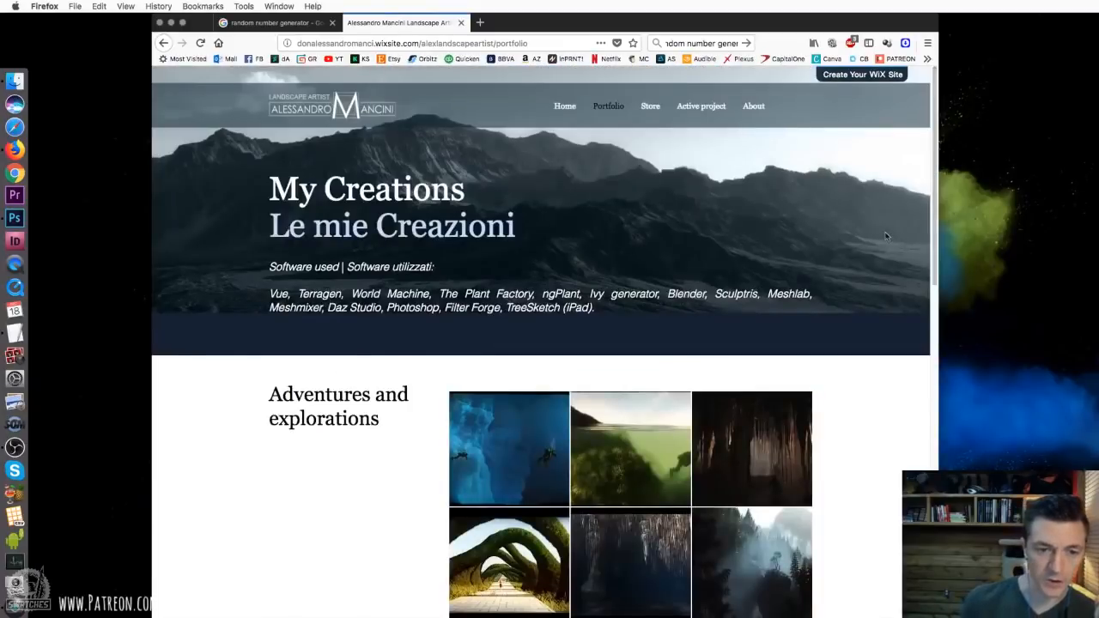
click(496, 487)
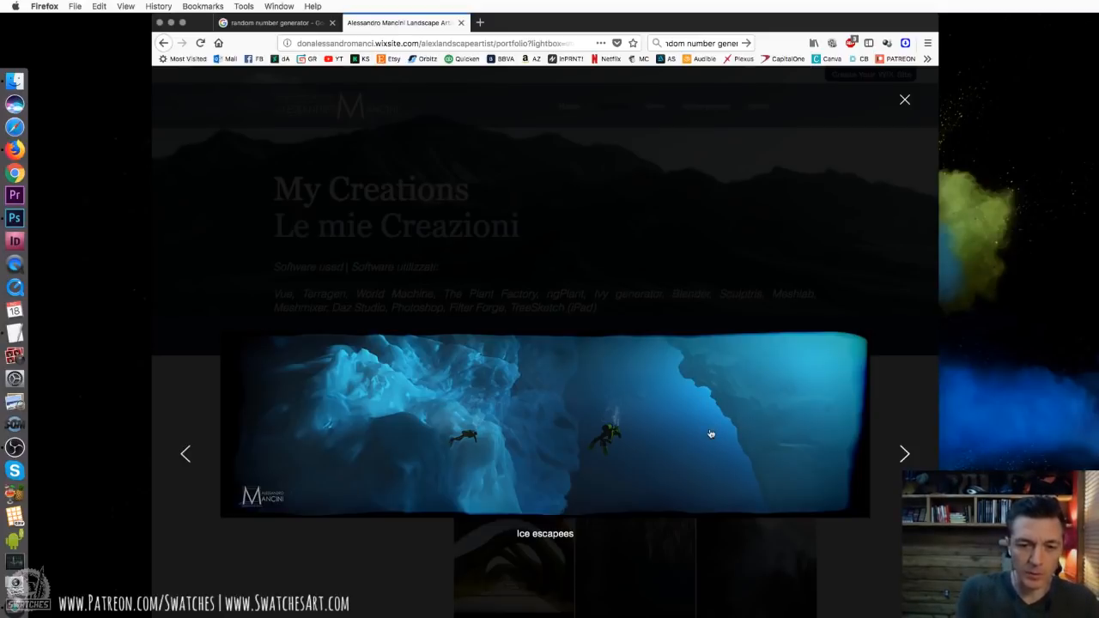
Examine the Adventures and explorations artworks one by one from Cold immersion to An epic journey, and close the viewer
click(904, 453)
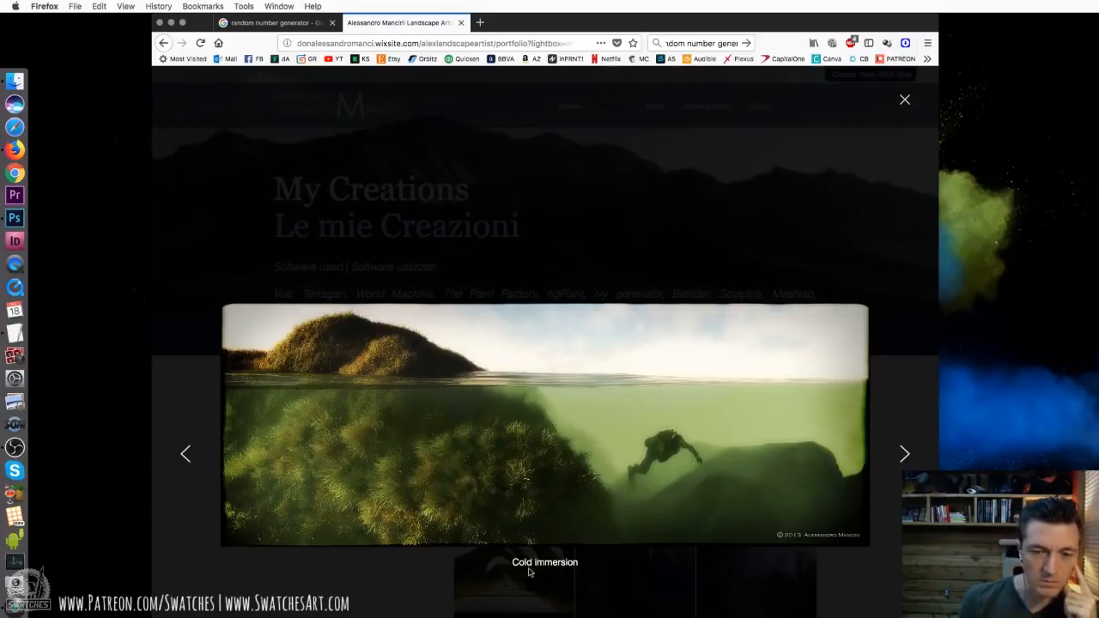
click(904, 453)
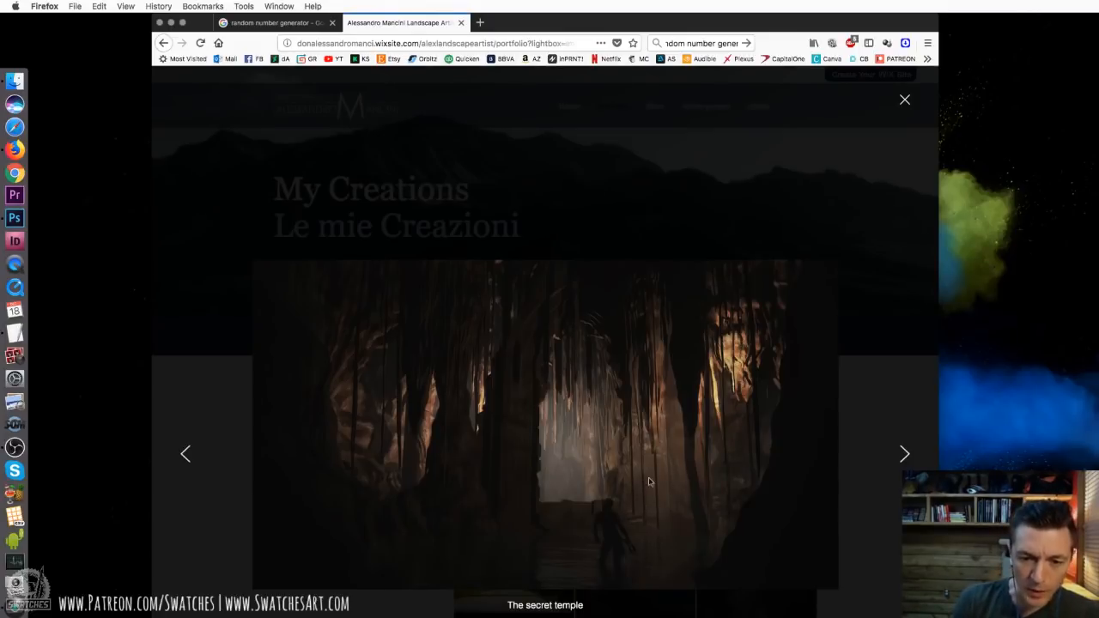
key(Right)
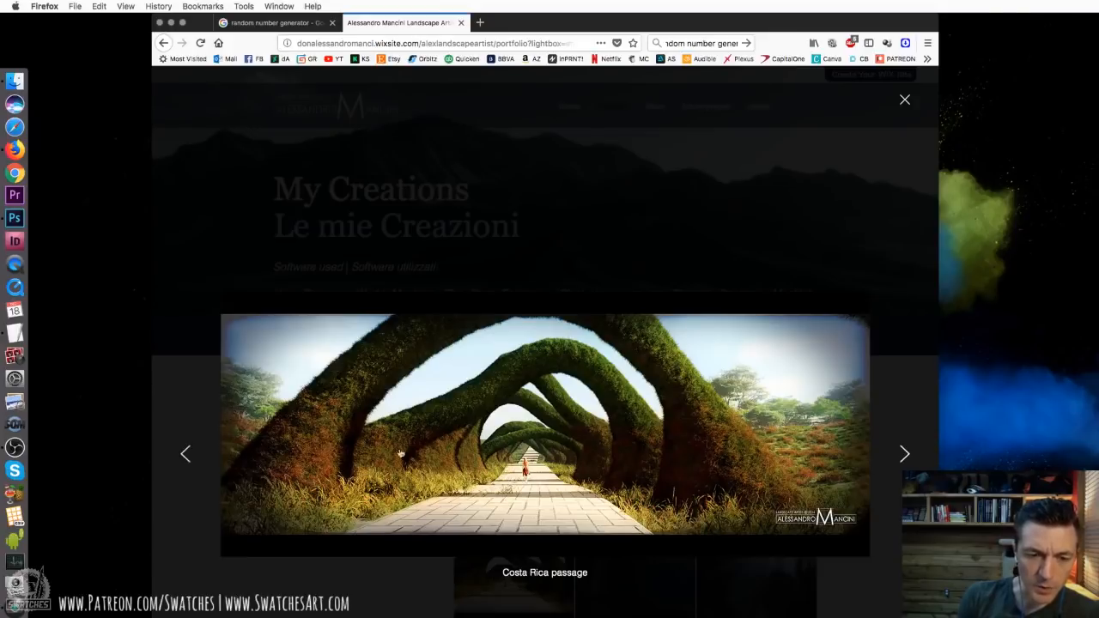
click(899, 460)
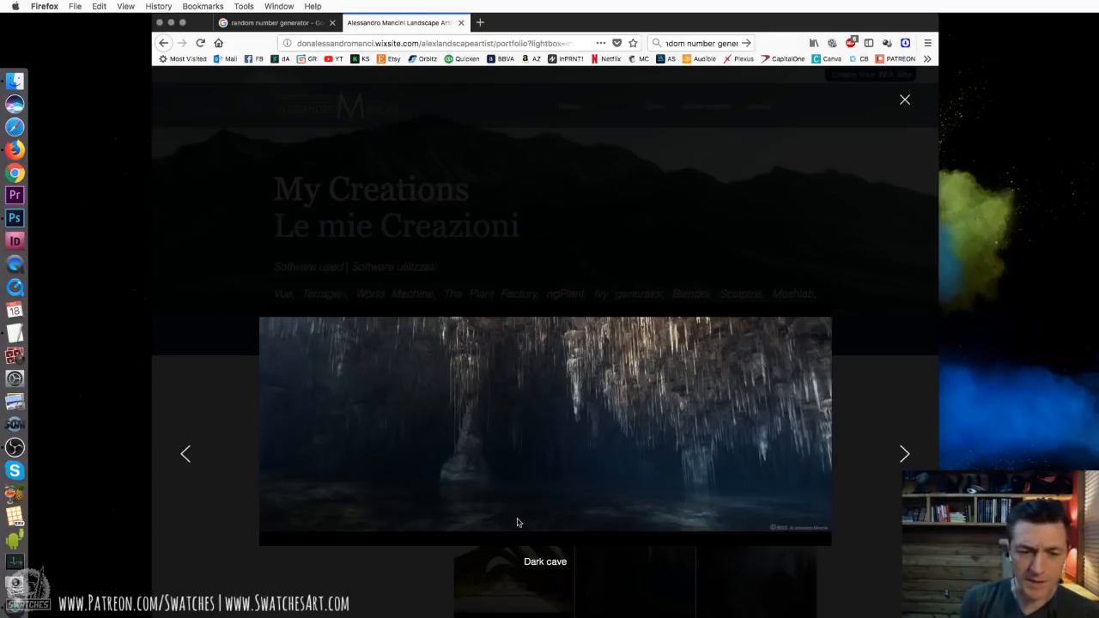
click(546, 479)
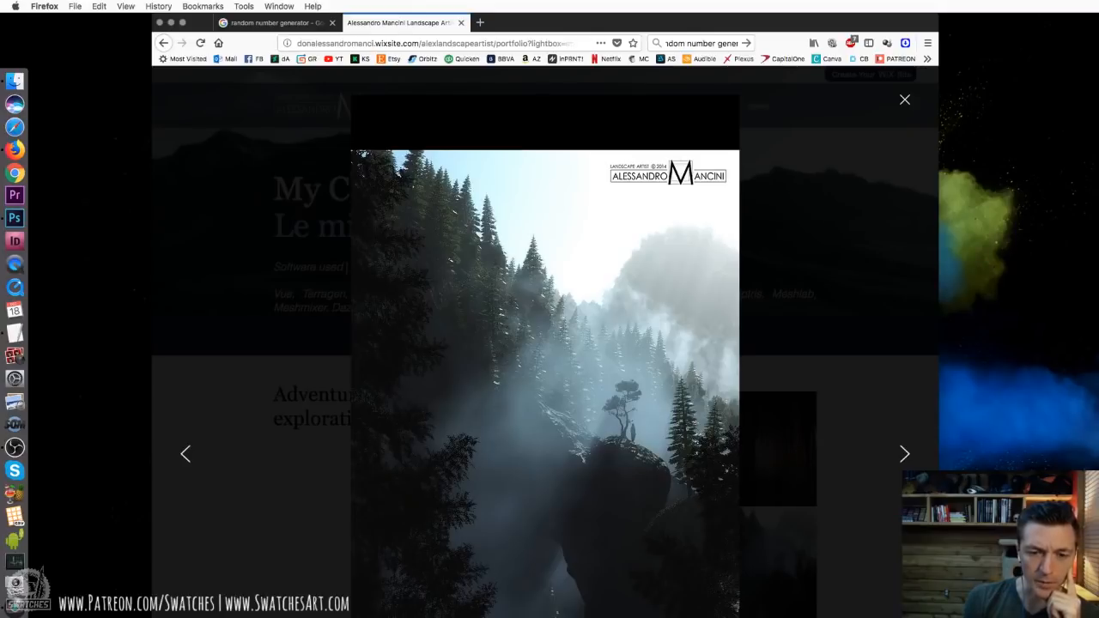
click(895, 457)
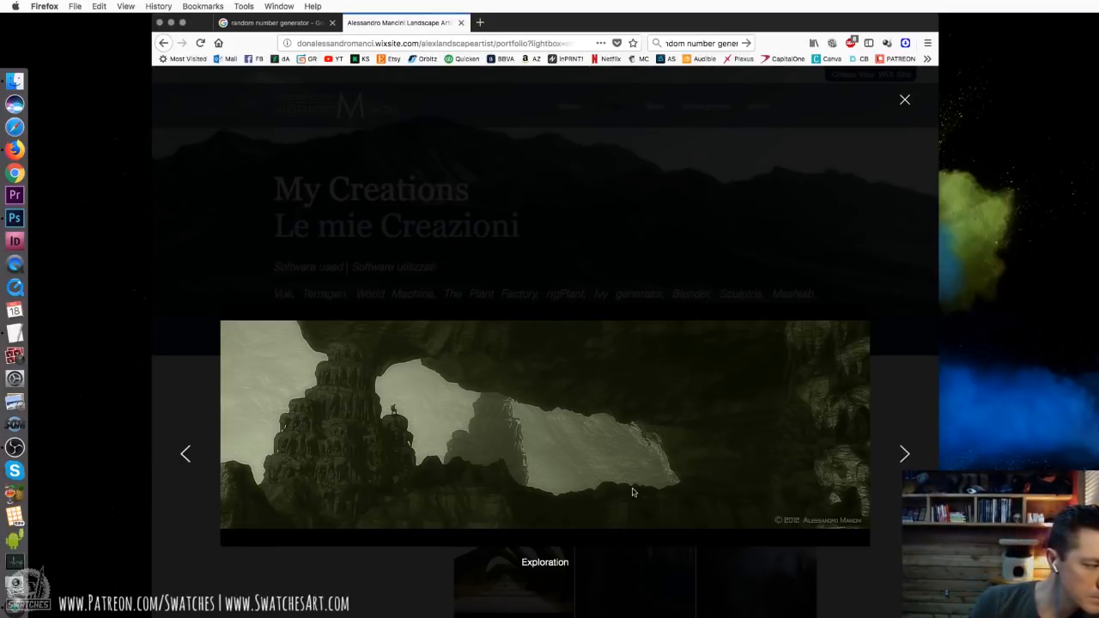
click(905, 458)
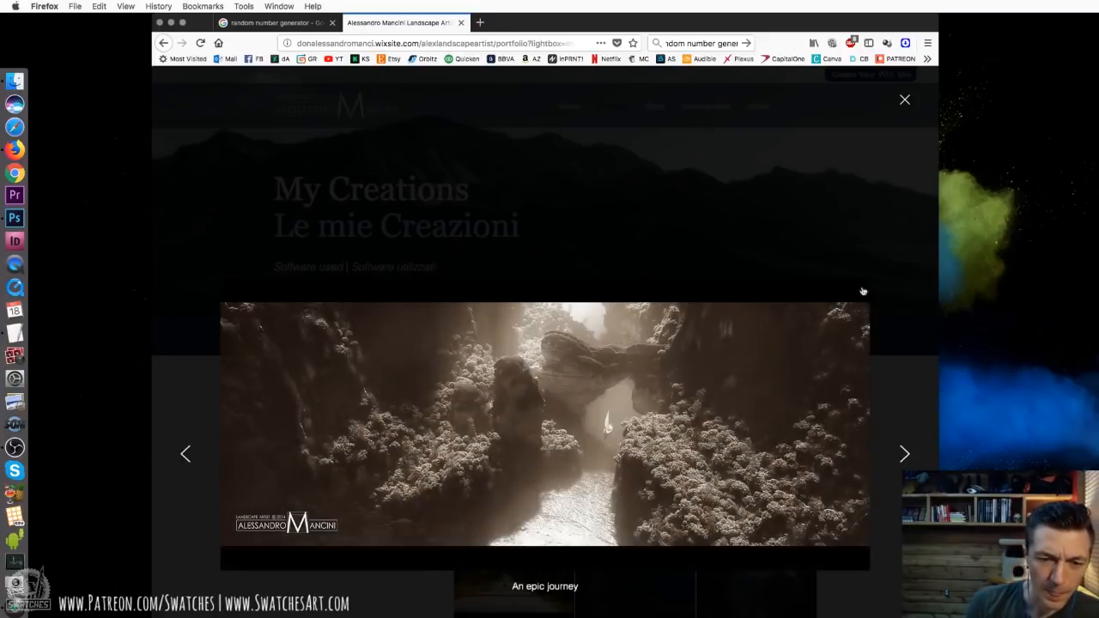
click(904, 100)
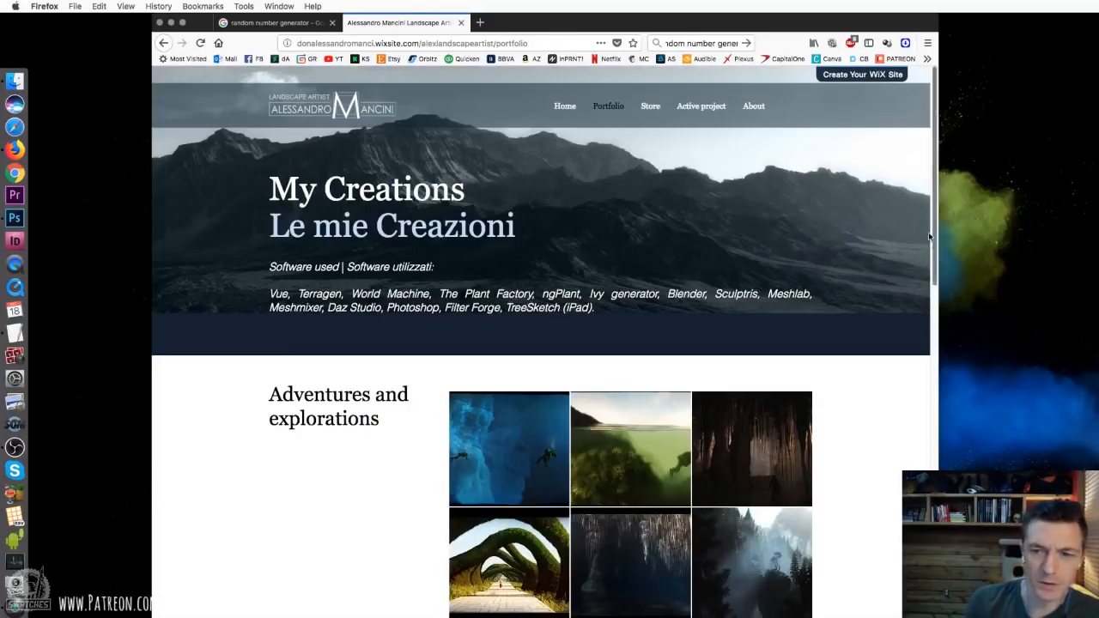
Go to the portfolio's Fantasy section and examine The waterfall of Ilmadris at full size
scroll(934, 246, down, 1)
drag(934, 247, 941, 439)
click(507, 332)
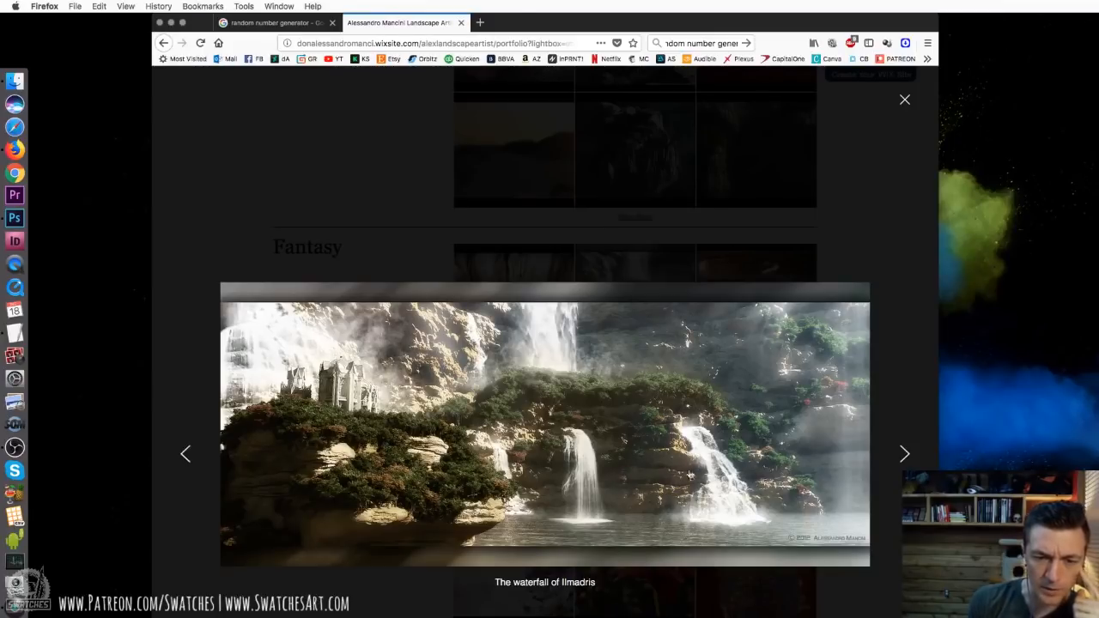
click(868, 530)
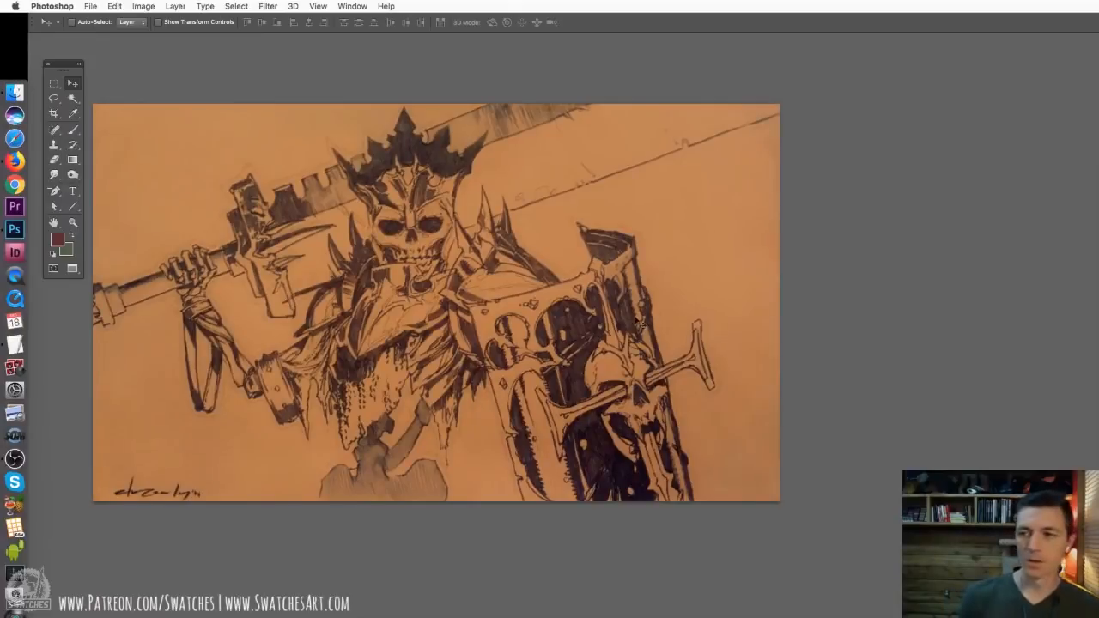
Resize the skeleton king drawing in Photoshop to a width of 4000 pixels, keeping its proportions
key(super+alt+i)
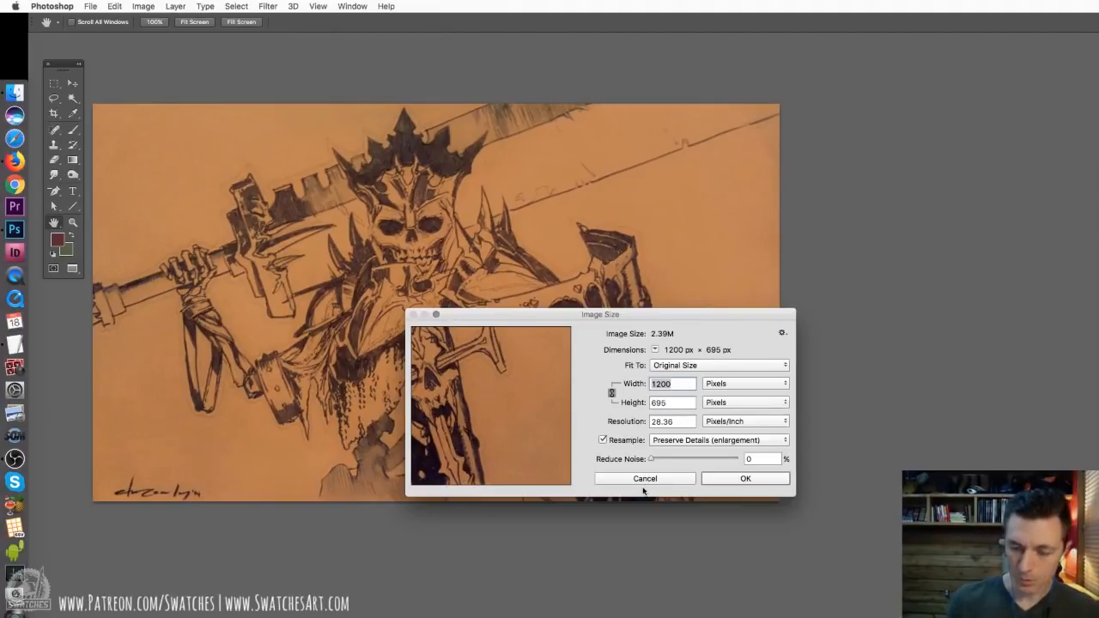
text(4000)
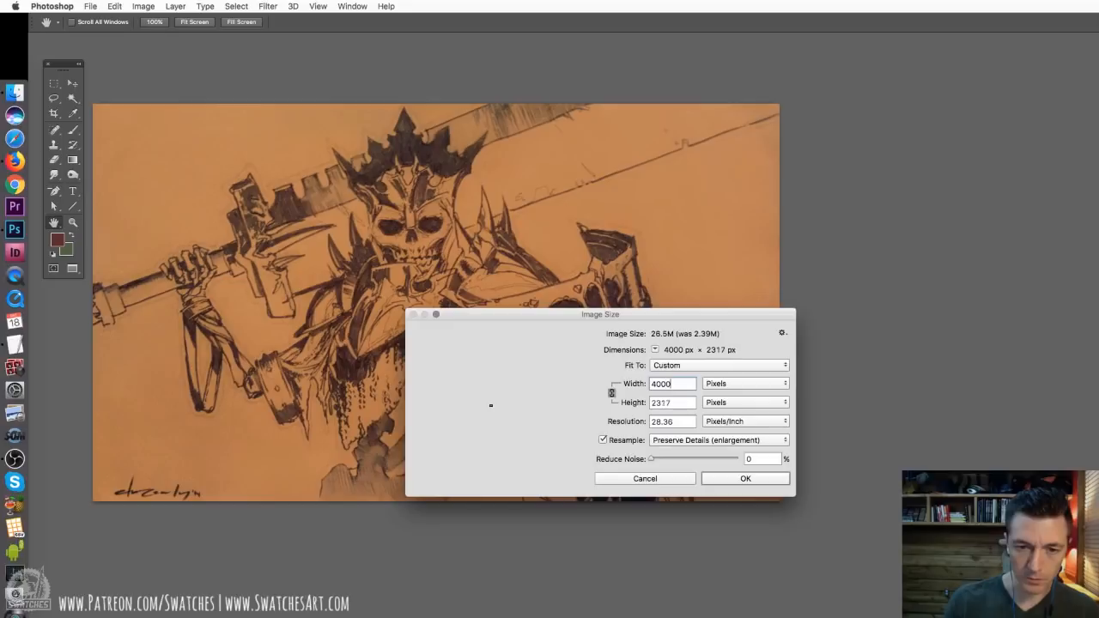
key(Return)
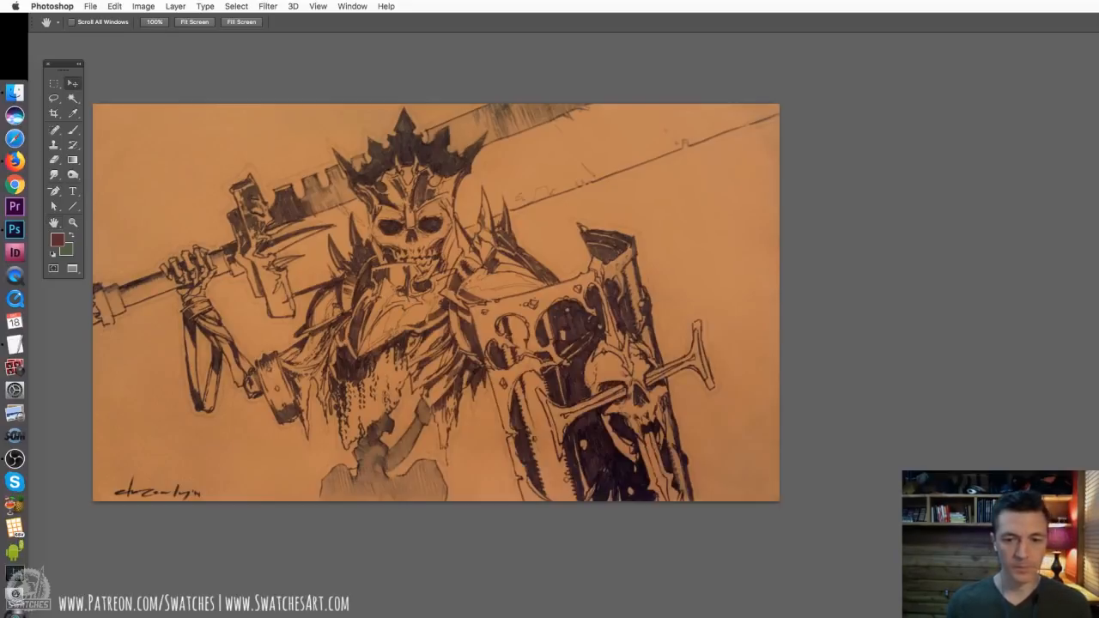
key(super+minus)
key(super+minus)
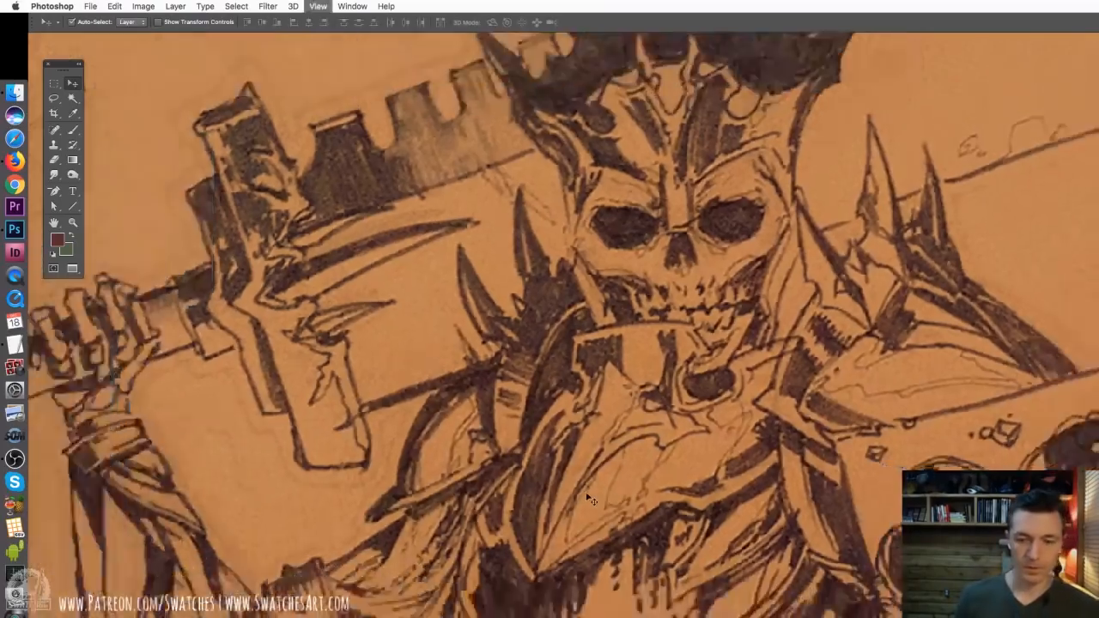
key(super+minus)
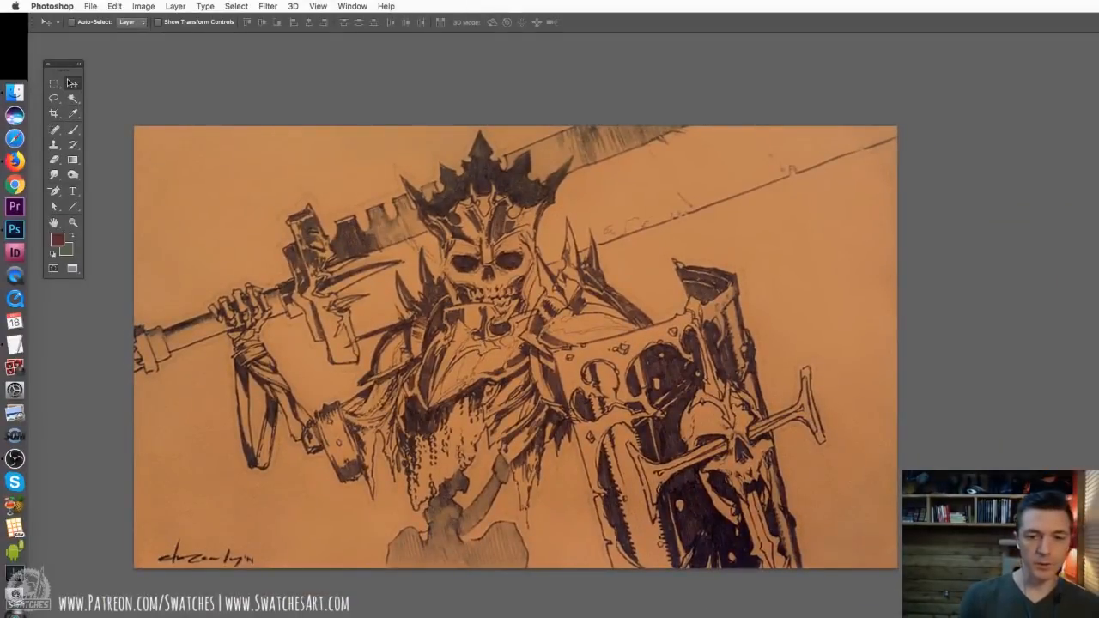
key(super+u)
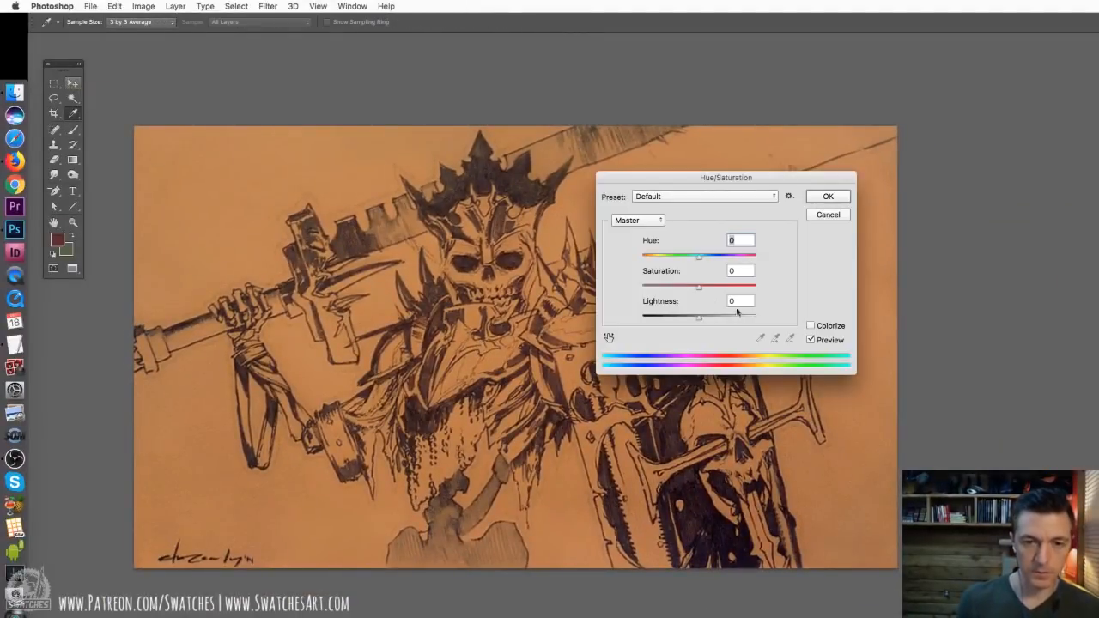
drag(676, 287, 646, 287)
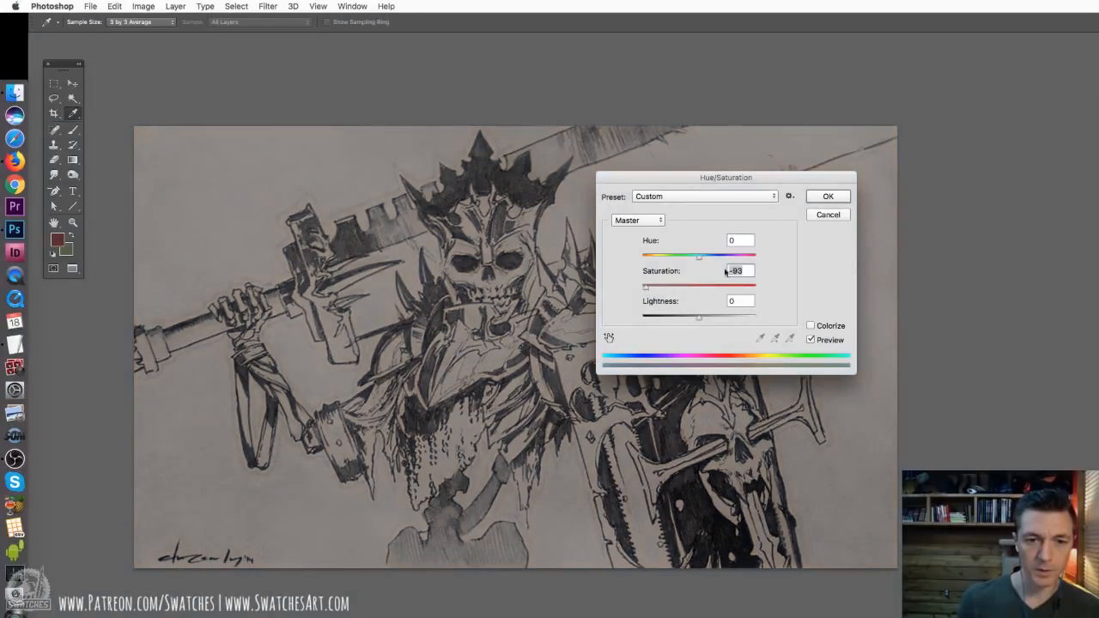
drag(655, 289, 664, 293)
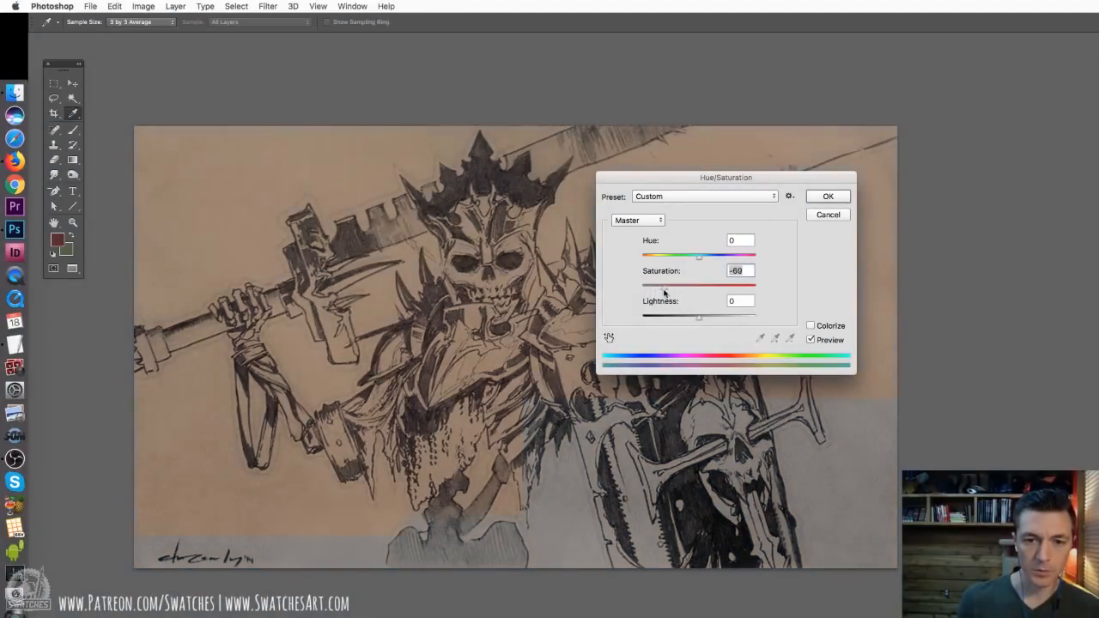
click(669, 255)
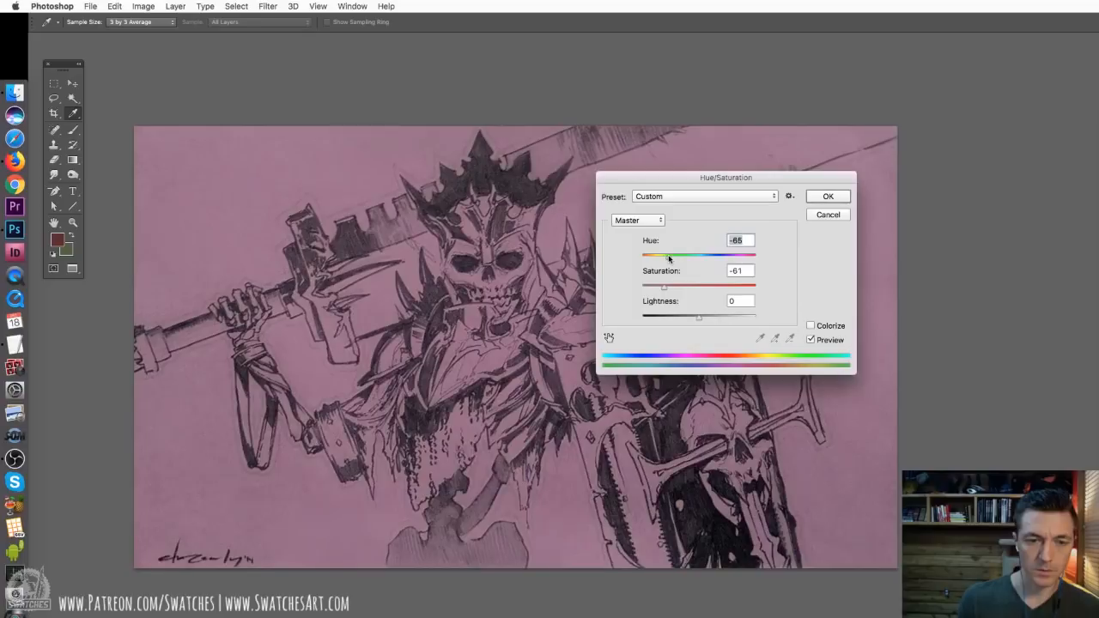
click(826, 216)
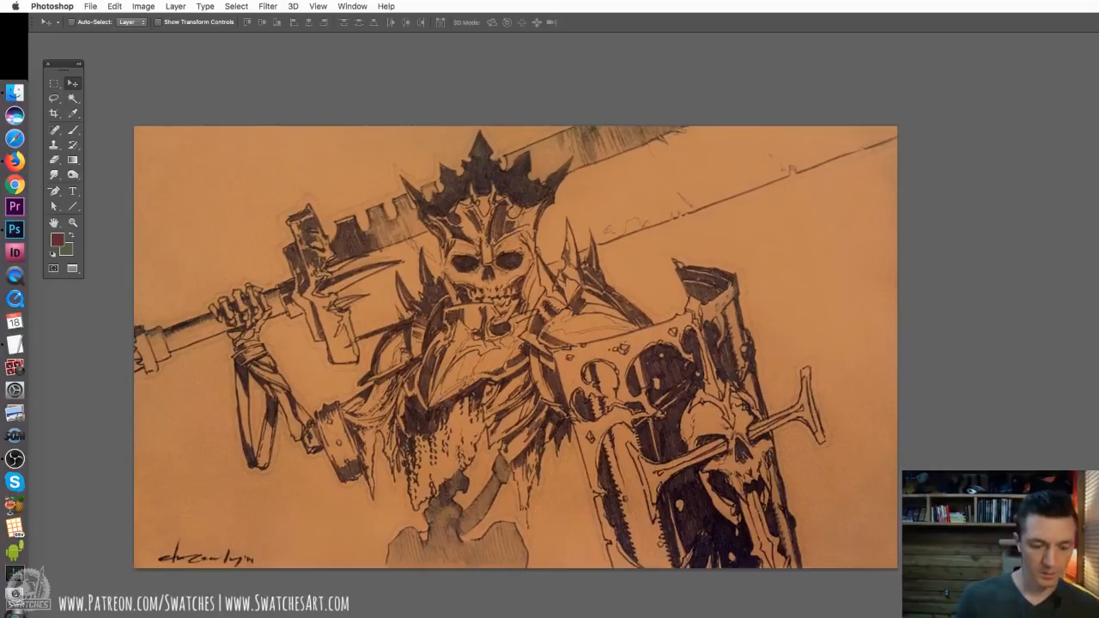
Reset the colours to default and neutralise the orange paper on the Background copy layer by sampling it as the Levels white point
key(d)
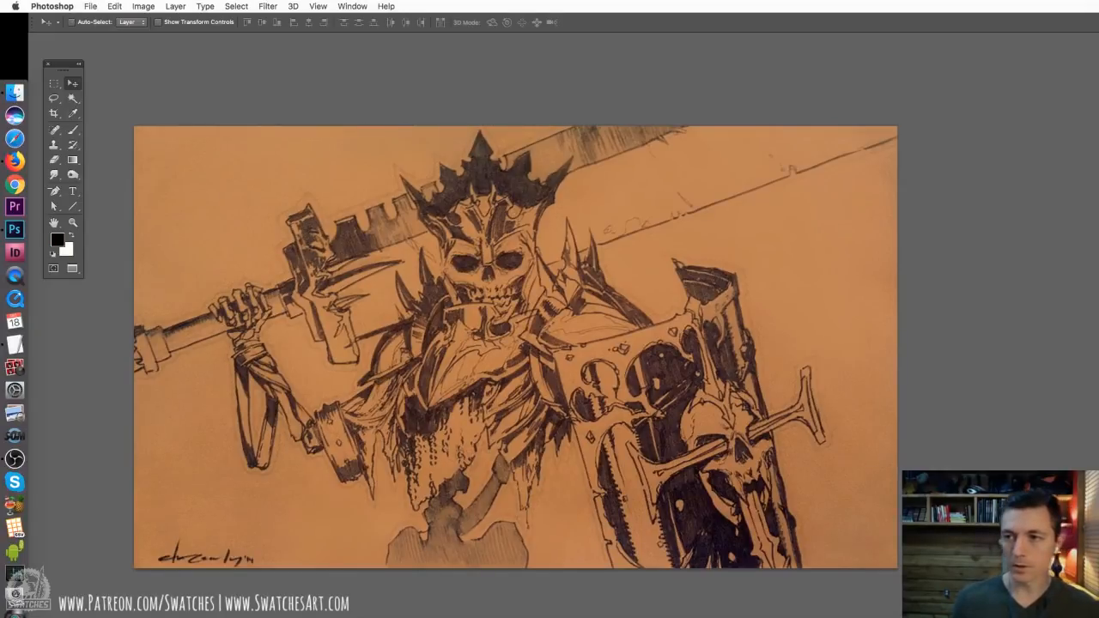
drag(1098, 86, 986, 46)
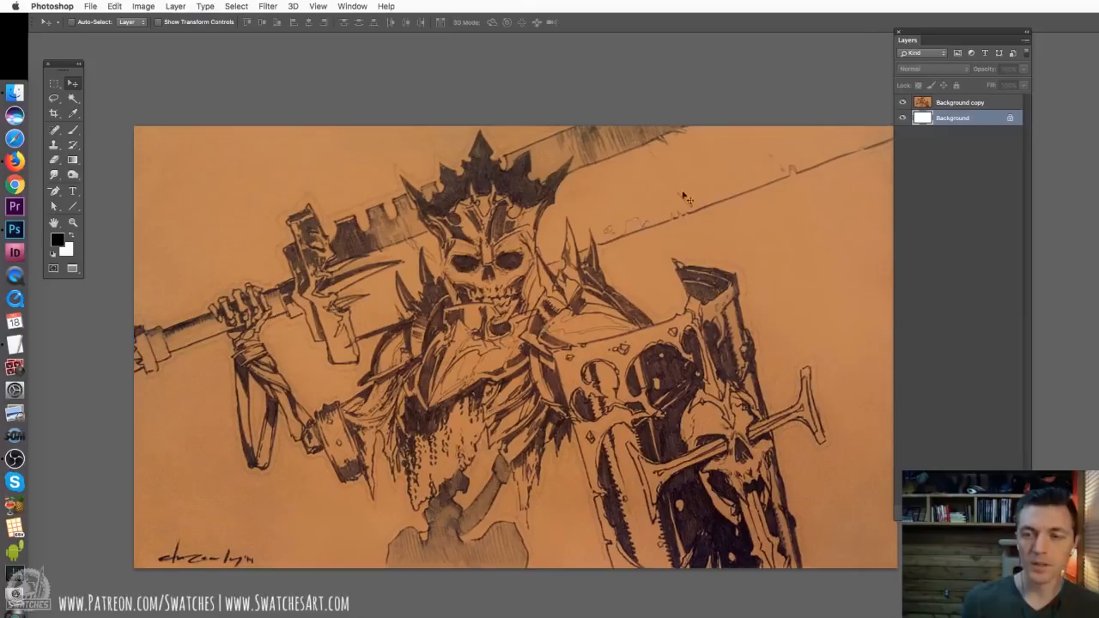
click(960, 105)
drag(681, 265, 631, 225)
key(super+l)
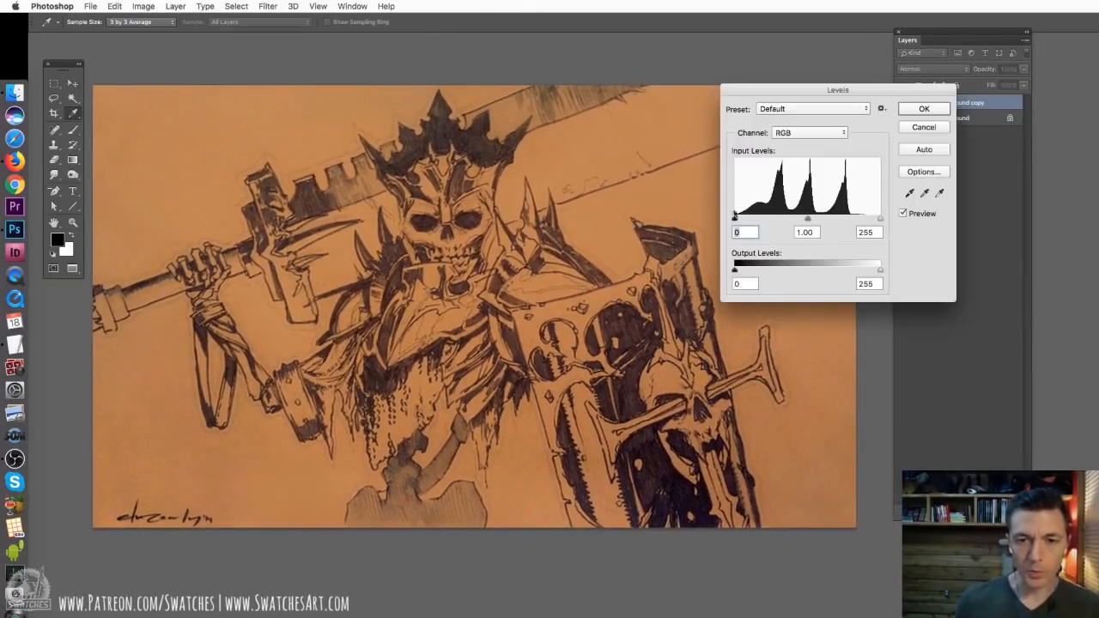
click(938, 193)
click(671, 208)
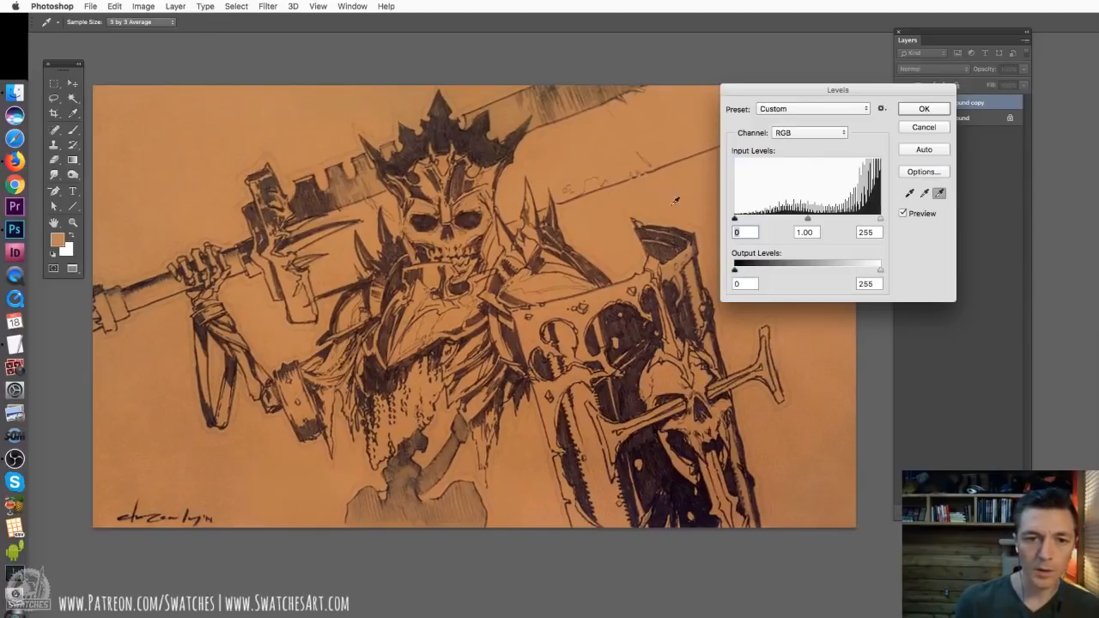
click(922, 109)
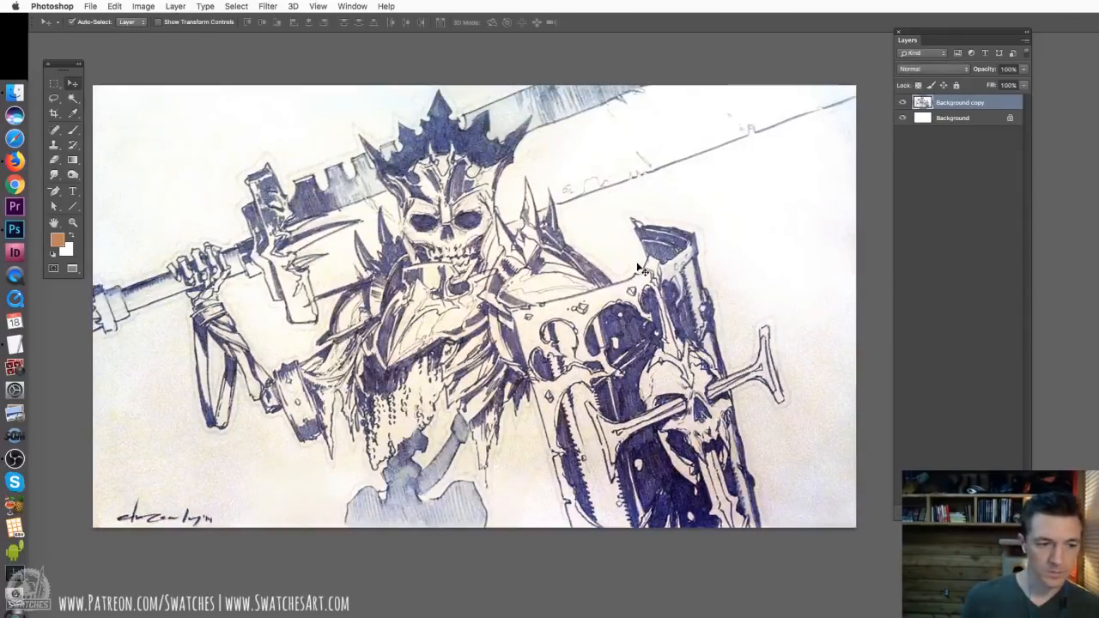
Lower the white input level of the drawing to 238 in Levels and desaturate the layer completely
key(ctrl+l)
drag(881, 221, 870, 221)
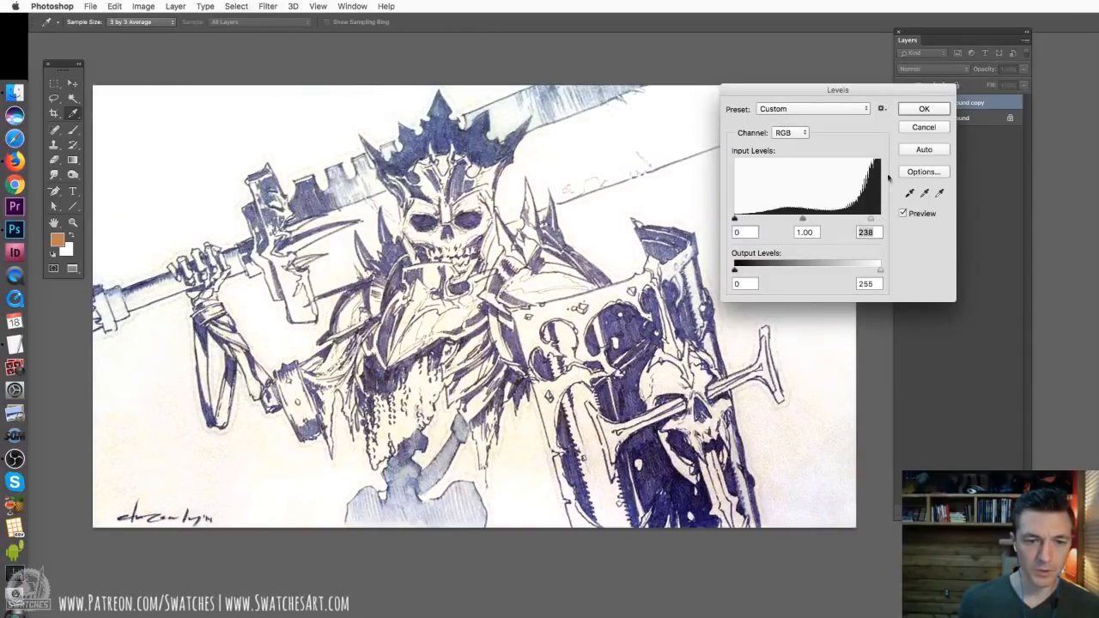
click(919, 110)
key(super+shift+u)
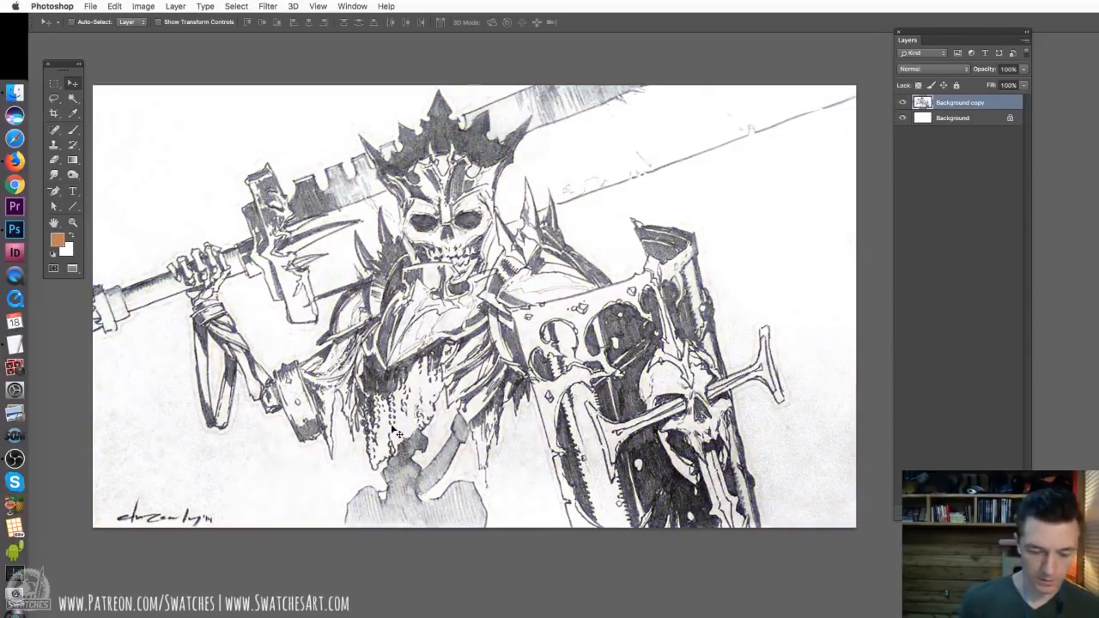
Erase the signature and the grainy paper around the raised arm with an enlarged eraser brush
key(e)
right_click(244, 470)
click(325, 570)
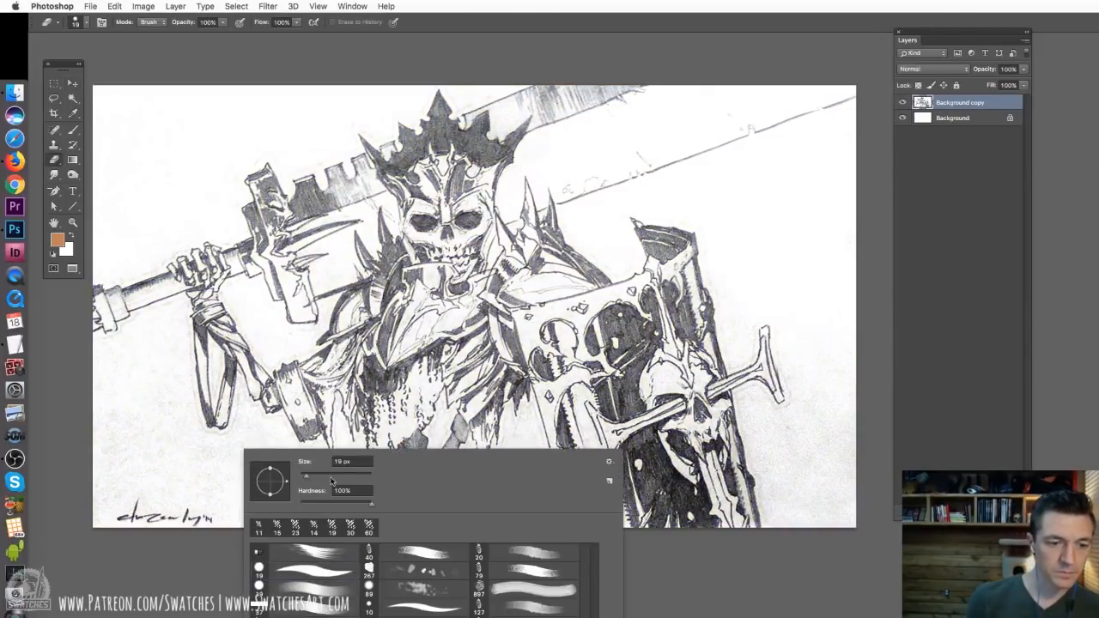
click(334, 476)
mouse_move(138, 490)
mouse_down()
mouse_move(112, 451)
mouse_move(148, 511)
mouse_move(193, 481)
mouse_move(208, 502)
mouse_up()
mouse_move(246, 447)
mouse_down()
mouse_move(240, 393)
mouse_move(234, 469)
mouse_move(233, 432)
mouse_move(194, 480)
mouse_move(169, 441)
mouse_move(170, 482)
mouse_move(192, 512)
mouse_move(172, 451)
mouse_move(179, 432)
mouse_move(214, 442)
mouse_move(166, 397)
mouse_move(176, 382)
mouse_move(184, 423)
mouse_move(152, 371)
mouse_move(100, 398)
mouse_move(122, 434)
mouse_move(107, 472)
mouse_move(94, 430)
mouse_move(144, 377)
mouse_move(173, 468)
mouse_move(189, 441)
mouse_move(182, 354)
mouse_move(279, 439)
mouse_move(252, 471)
mouse_move(255, 422)
mouse_move(281, 424)
mouse_move(272, 473)
mouse_move(295, 494)
mouse_move(325, 477)
mouse_move(314, 507)
mouse_move(285, 452)
mouse_move(271, 452)
mouse_move(279, 430)
mouse_move(251, 447)
mouse_move(240, 502)
mouse_up()
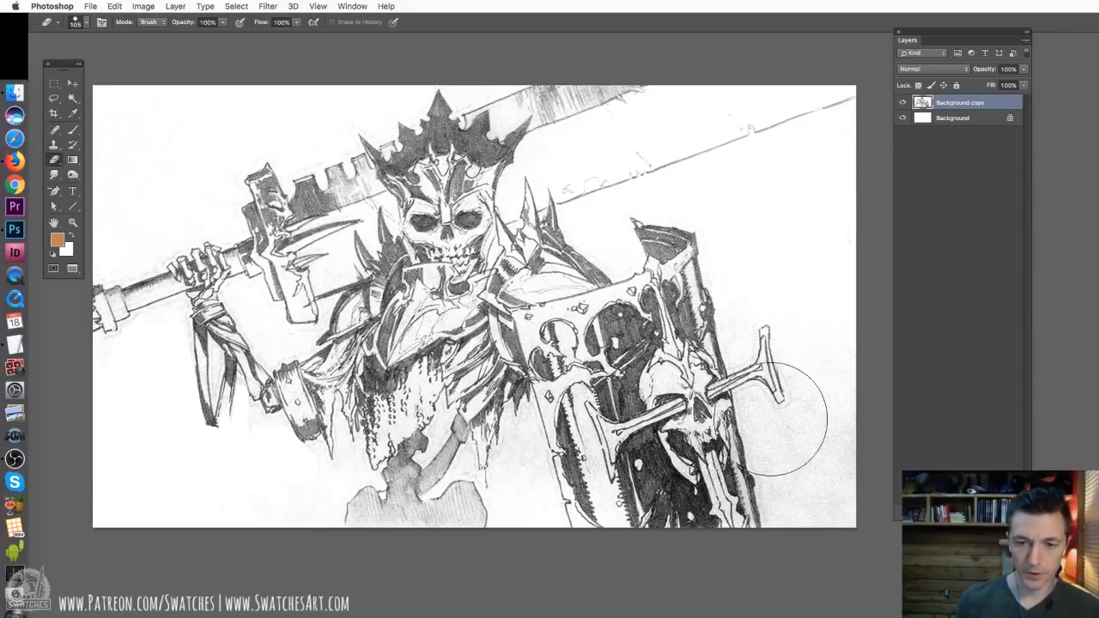
Dodge the grey paper tone around the shield, lower body and arm to white with a soft brush of about 348 px
key(o)
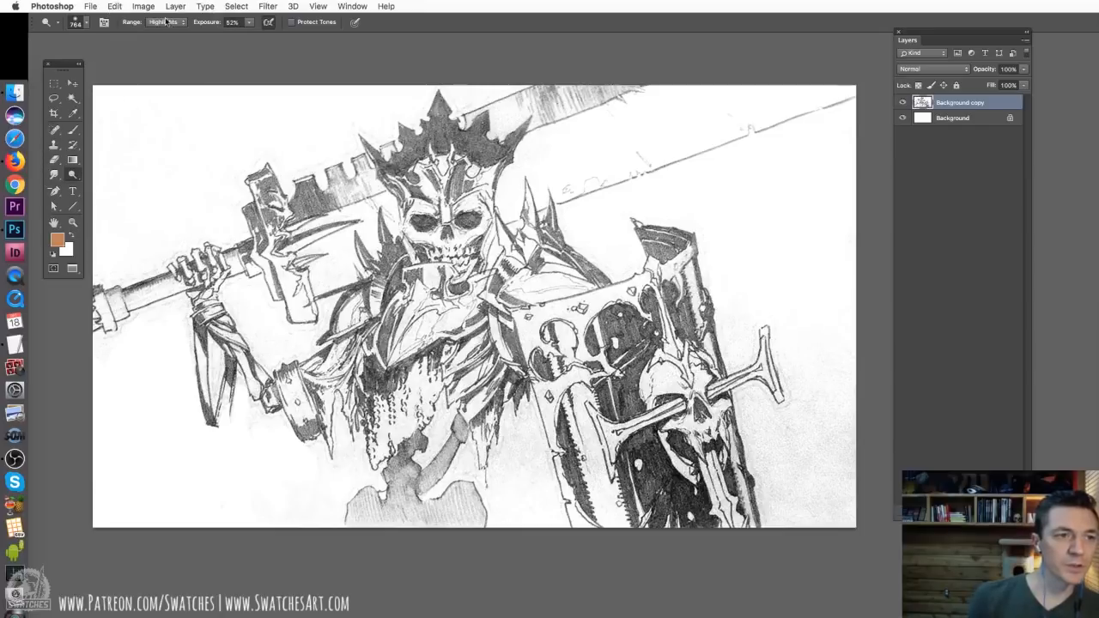
right_click(597, 378)
drag(707, 408, 697, 408)
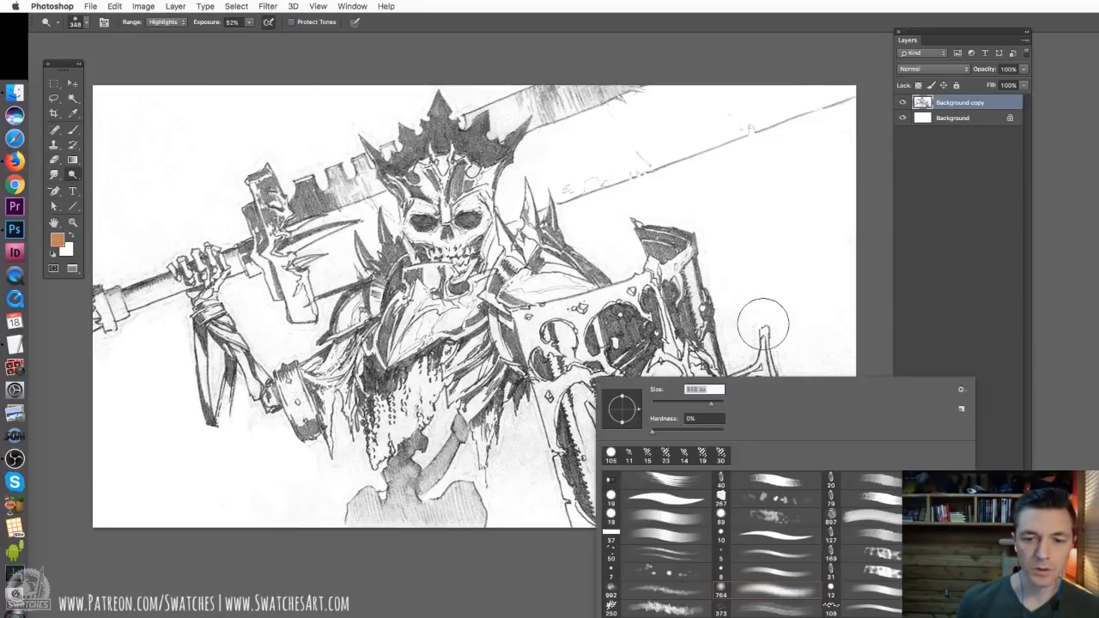
click(747, 316)
mouse_move(753, 364)
mouse_down()
mouse_move(796, 510)
mouse_move(789, 474)
mouse_move(785, 540)
mouse_move(802, 519)
mouse_move(815, 525)
mouse_move(842, 477)
mouse_move(800, 561)
mouse_up()
mouse_move(511, 497)
mouse_down()
mouse_move(507, 455)
mouse_move(584, 421)
mouse_move(687, 421)
mouse_move(746, 449)
mouse_move(741, 589)
mouse_up()
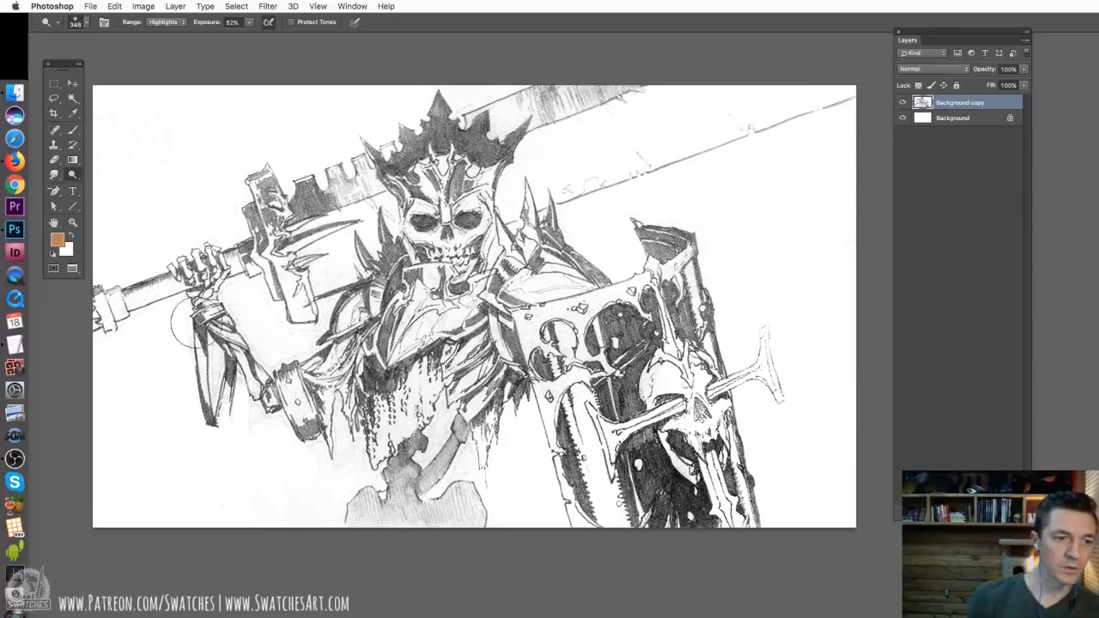
mouse_move(292, 343)
mouse_down()
mouse_move(373, 180)
mouse_move(356, 429)
mouse_move(376, 455)
mouse_move(490, 434)
mouse_move(507, 450)
mouse_move(495, 537)
mouse_up()
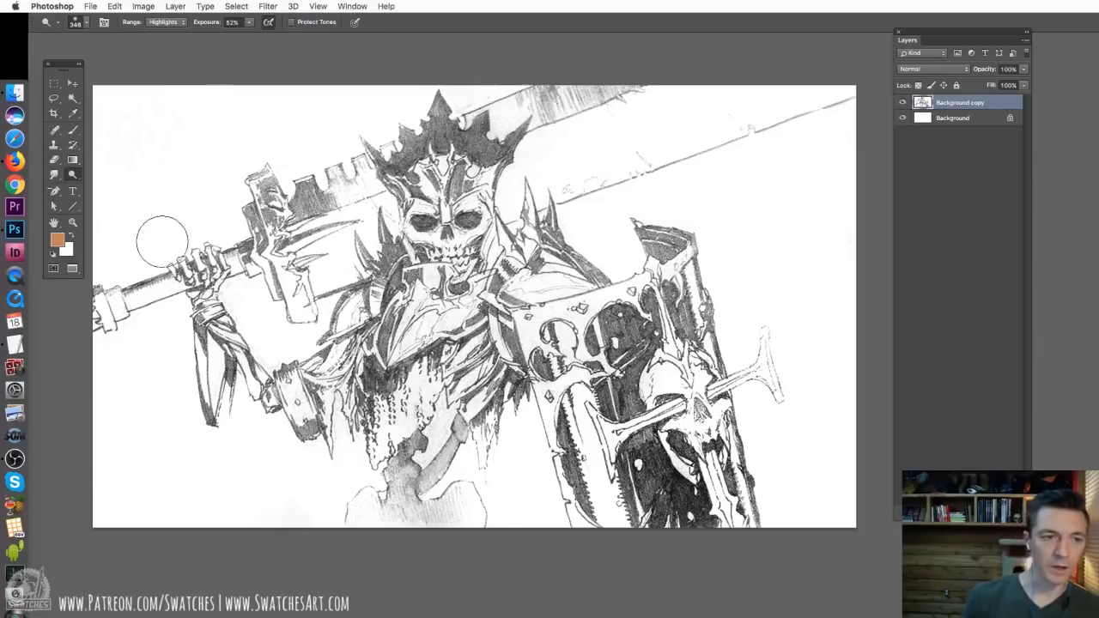
Set the Background copy layer's blend mode to Multiply and shorten the Layers panel
click(953, 119)
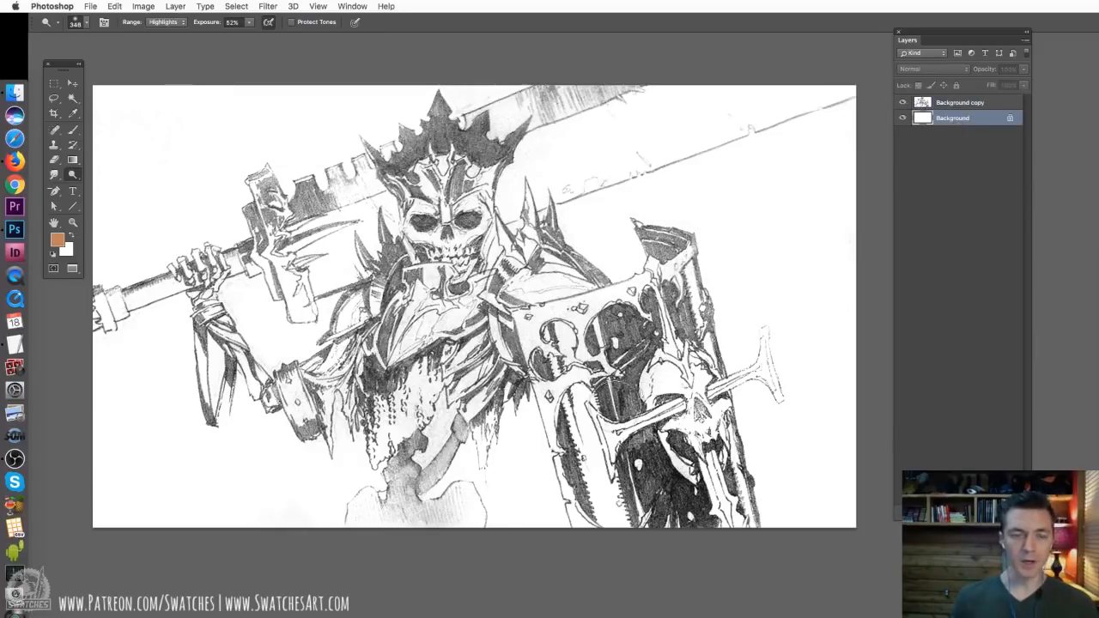
click(955, 104)
click(926, 72)
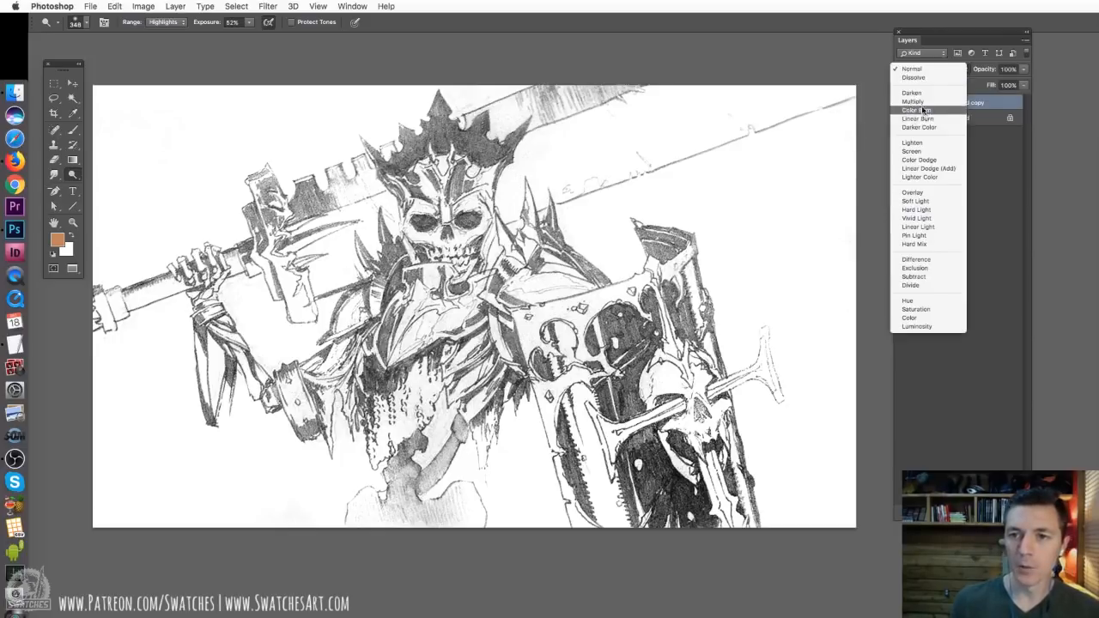
click(926, 104)
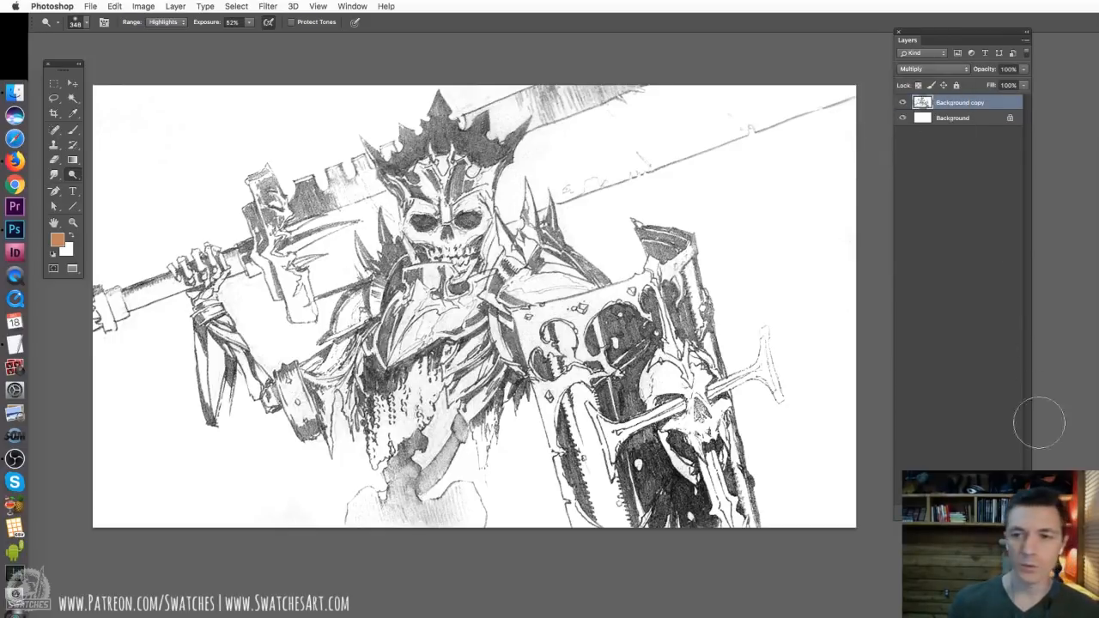
drag(996, 515, 1000, 403)
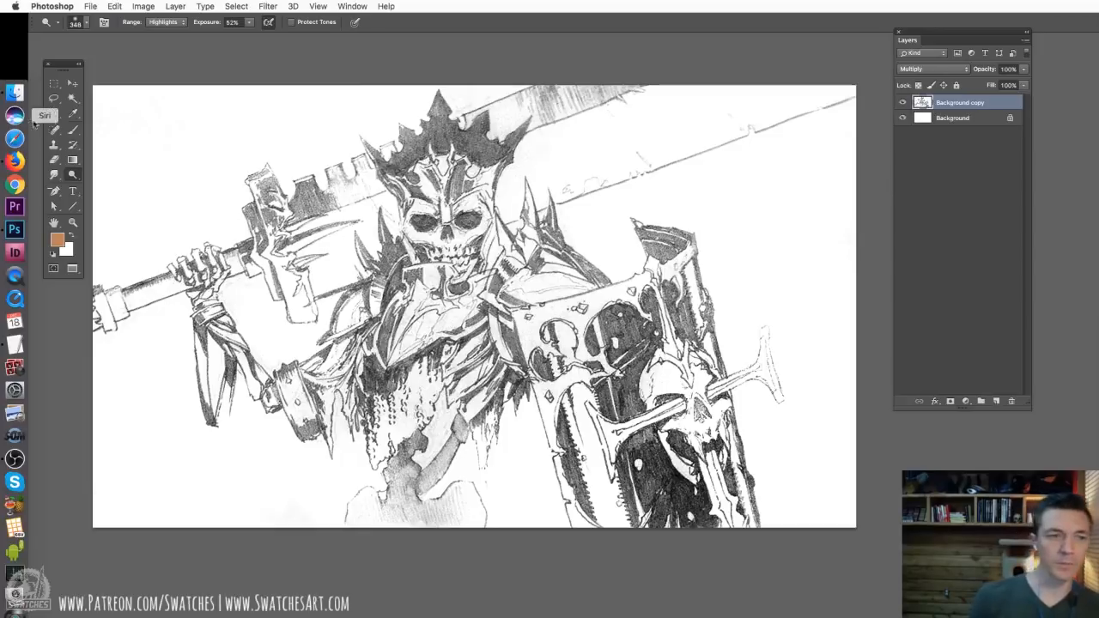
click(54, 98)
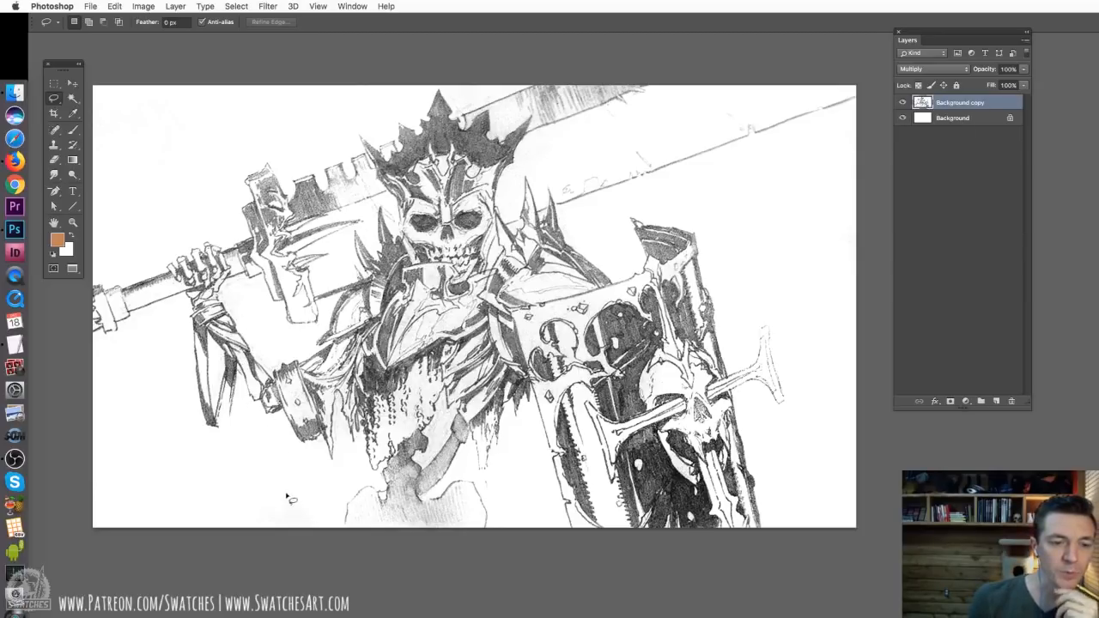
key(super+a)
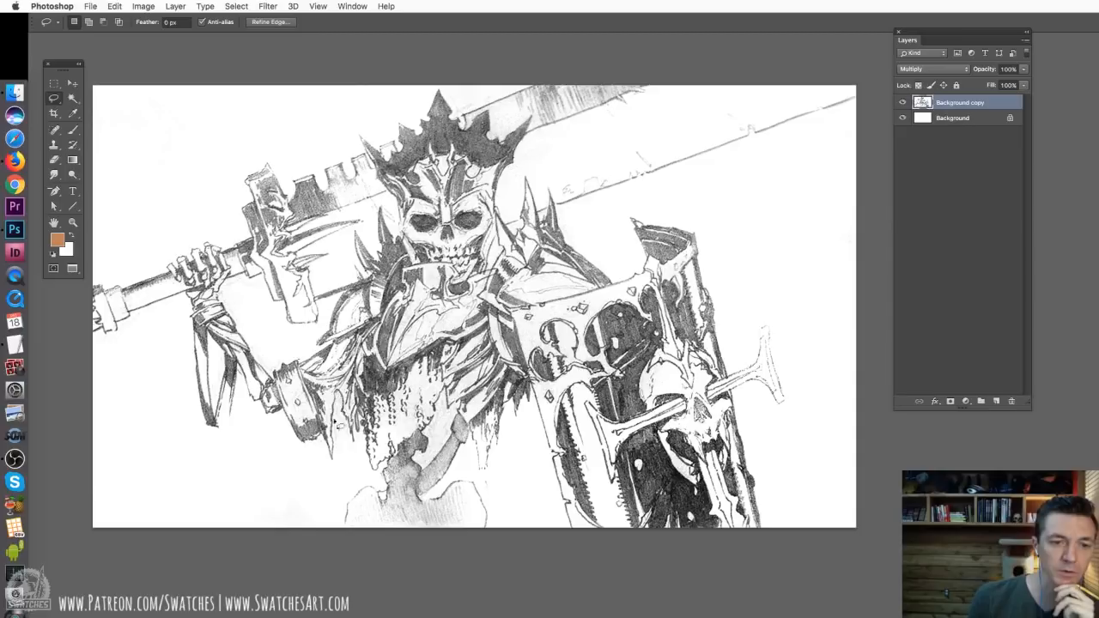
mouse_move(273, 368)
mouse_down()
mouse_move(312, 470)
mouse_move(344, 465)
mouse_move(356, 434)
mouse_move(340, 358)
mouse_move(273, 361)
mouse_up()
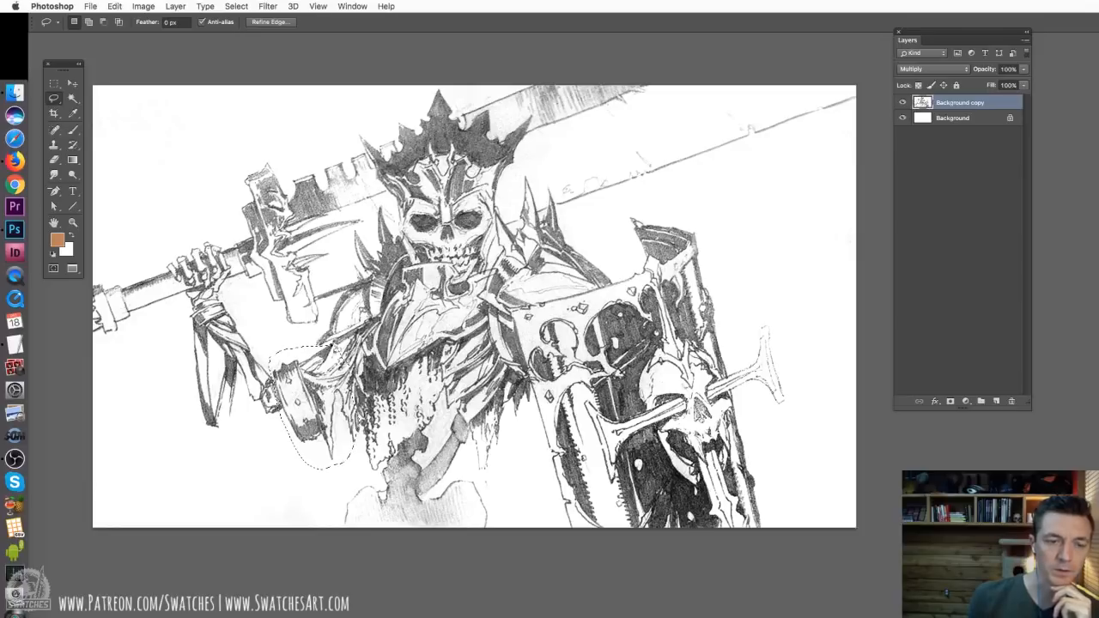
click(199, 392)
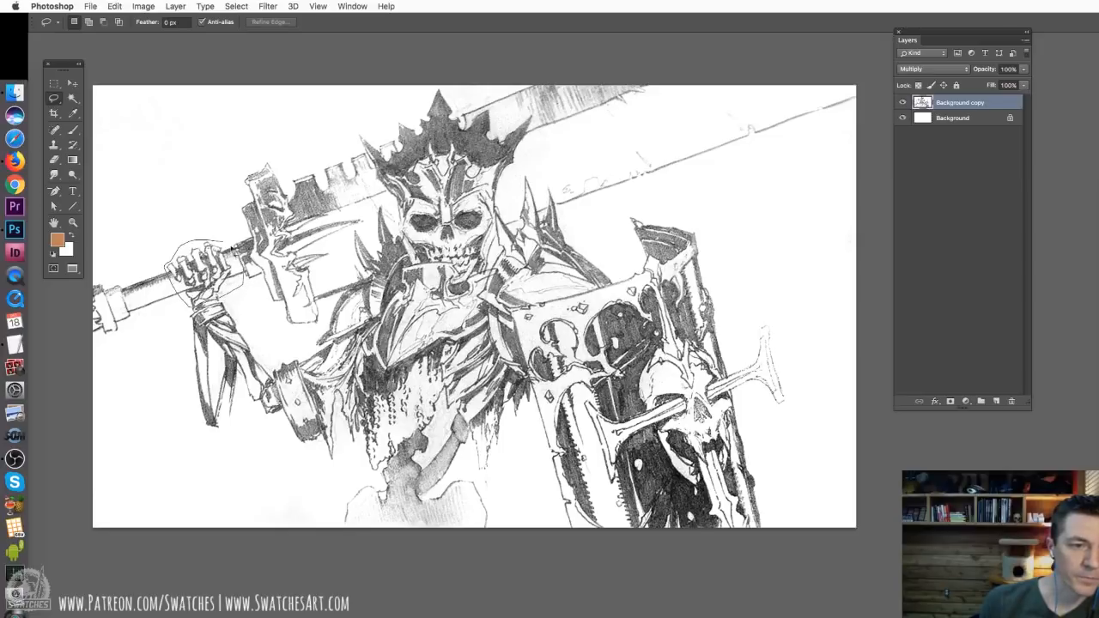
Lasso the skeletal hand, copy it to a new layer and move the copy along the sword grip toward the pommel
drag(232, 249, 225, 244)
key(super+c)
key(super+v)
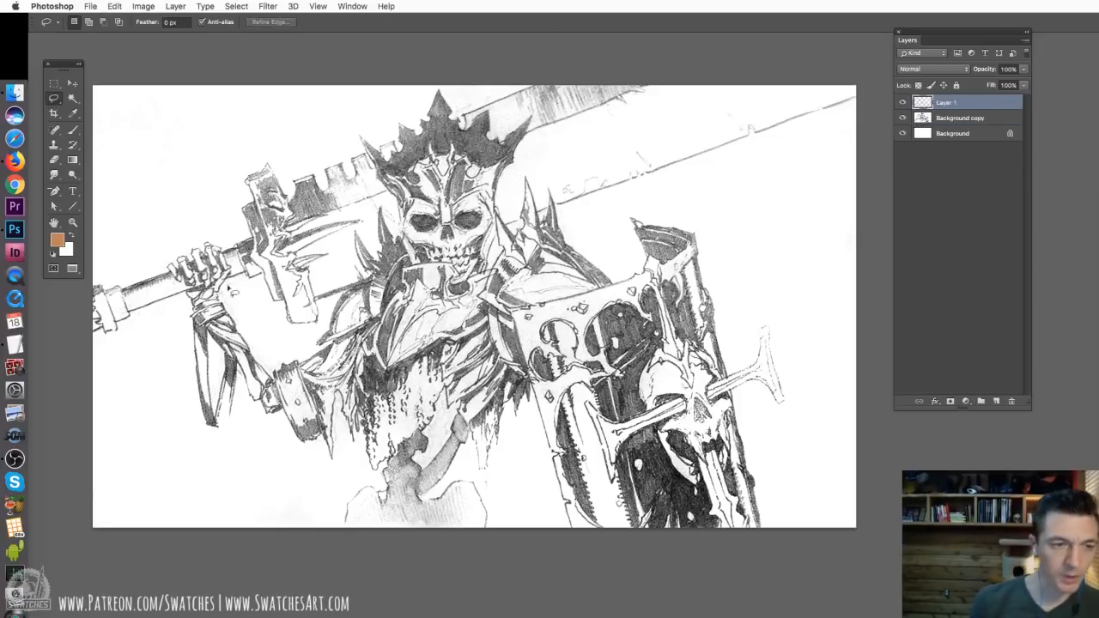
key(v)
mouse_move(231, 292)
mouse_down()
mouse_move(203, 273)
mouse_move(163, 283)
mouse_up()
Hide the moved hand, copy a piece of the sword grip from Background copy to a new layer and place it over the original hand
click(902, 102)
click(939, 119)
key(l)
drag(231, 249, 225, 245)
key(super+c)
key(super+v)
key(v)
mouse_move(202, 281)
mouse_down()
mouse_move(169, 415)
mouse_move(230, 297)
mouse_up()
Set up a brush with white as the foreground colour for covering the original hand, and show the moved hand layer again
key(b)
right_click(198, 234)
key(d)
key(x)
key(v)
click(902, 102)
click(946, 102)
Copy the forearm from Background copy to a new layer and place that layer at the top of the stack
key(l)
click(959, 133)
key(super+c)
key(super+v)
key(v)
click(902, 118)
click(903, 102)
drag(946, 133, 946, 97)
Transform the copied forearm, rotating and repositioning it so it joins the moved hand to the elbow
key(super+t)
key(Return)
key(super+t)
drag(202, 370, 203, 372)
drag(251, 474, 286, 461)
drag(225, 402, 207, 399)
key(Return)
key(super+t)
drag(268, 462, 267, 450)
key(Return)
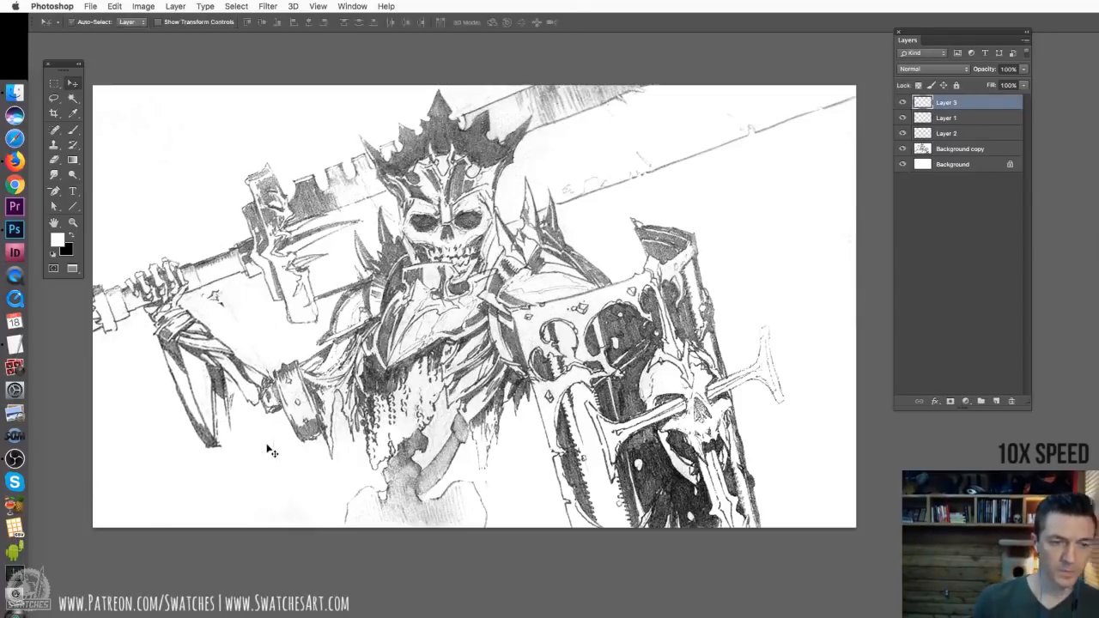
Merge Layer 3, Layer 1, Layer 2 and Background copy into one layer
key(b)
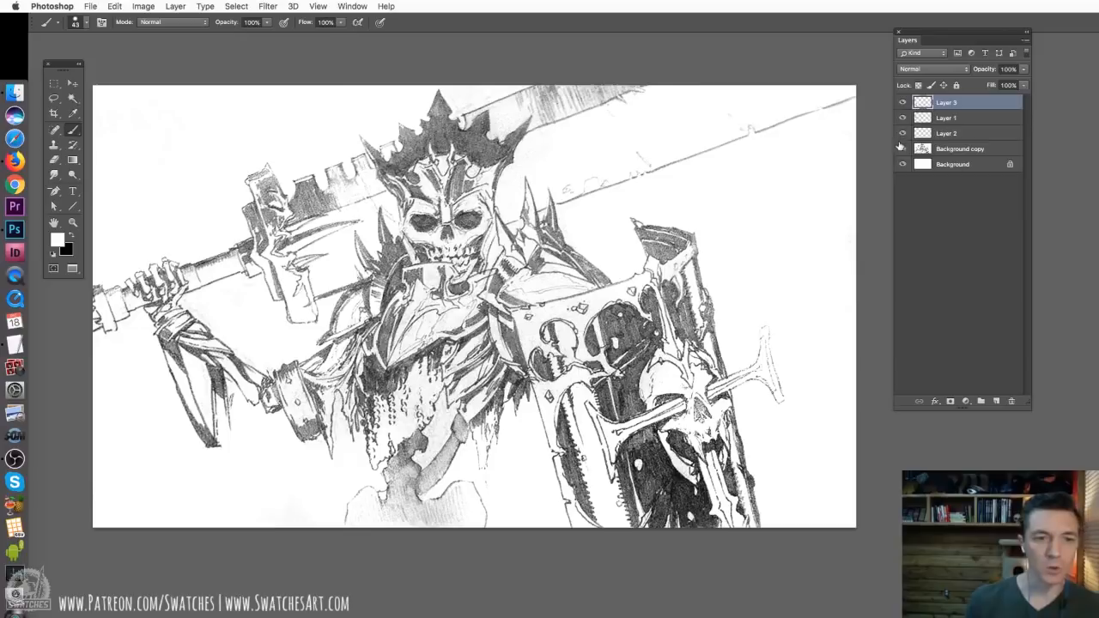
shift+click(954, 153)
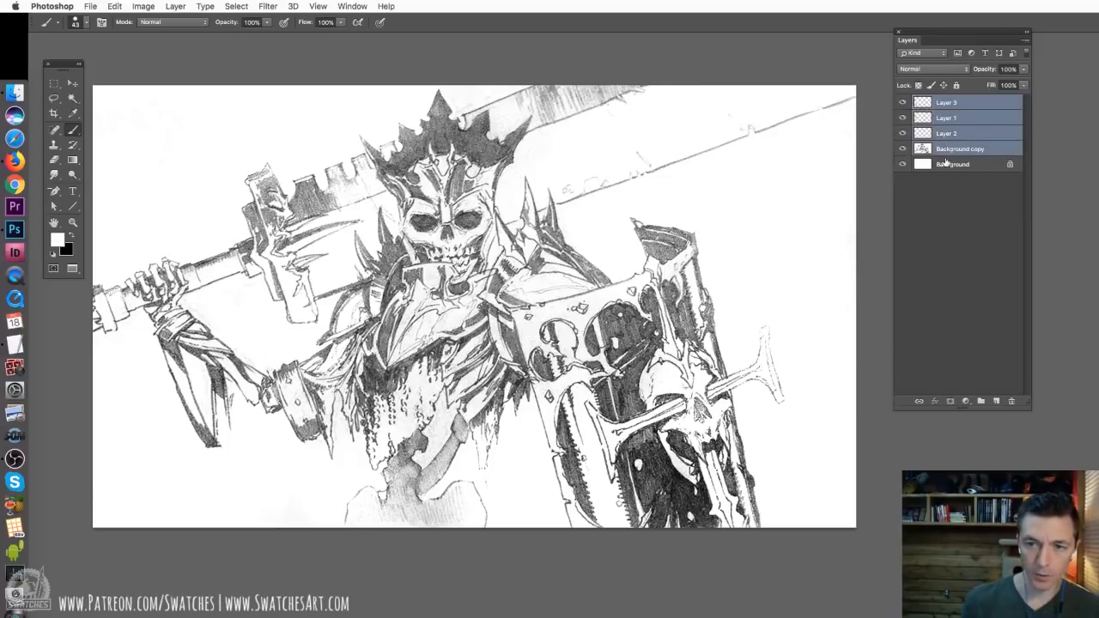
key(super+e)
Select the elbow and upper-arm armour and transform it narrower and slightly slanted, then deselect it
key(l)
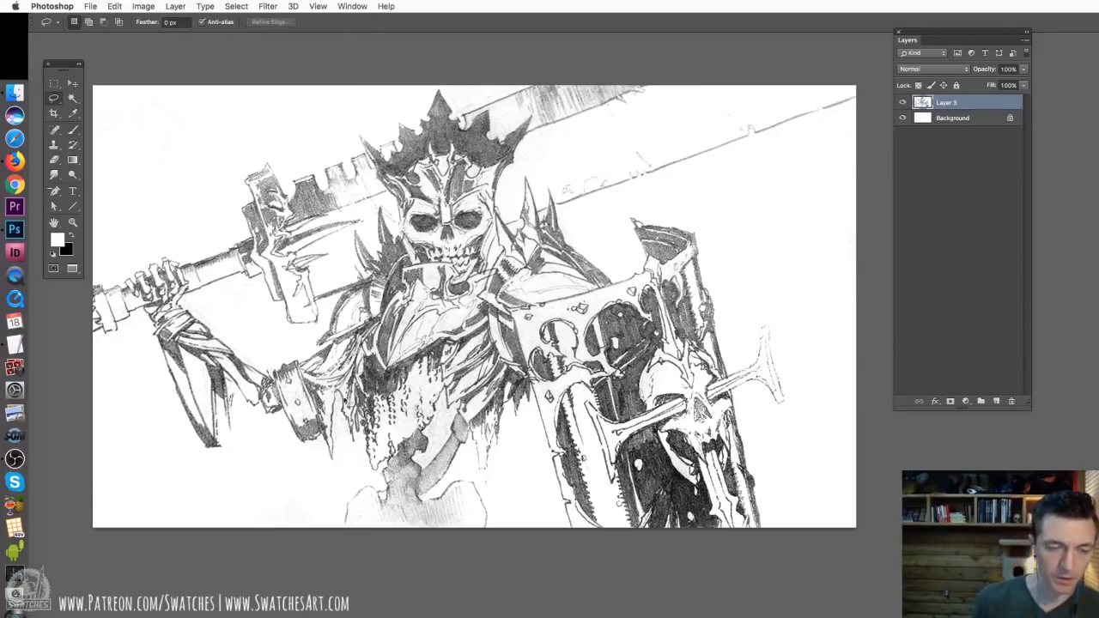
mouse_move(261, 360)
mouse_down()
mouse_move(305, 474)
mouse_move(364, 391)
mouse_up()
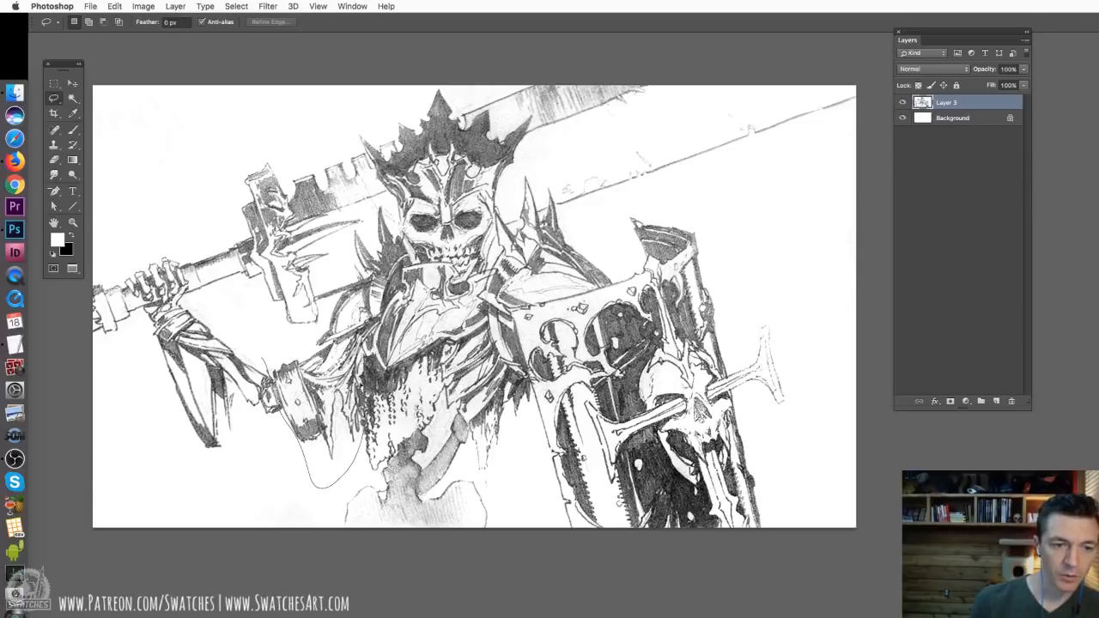
drag(293, 353, 293, 353)
key(super+t)
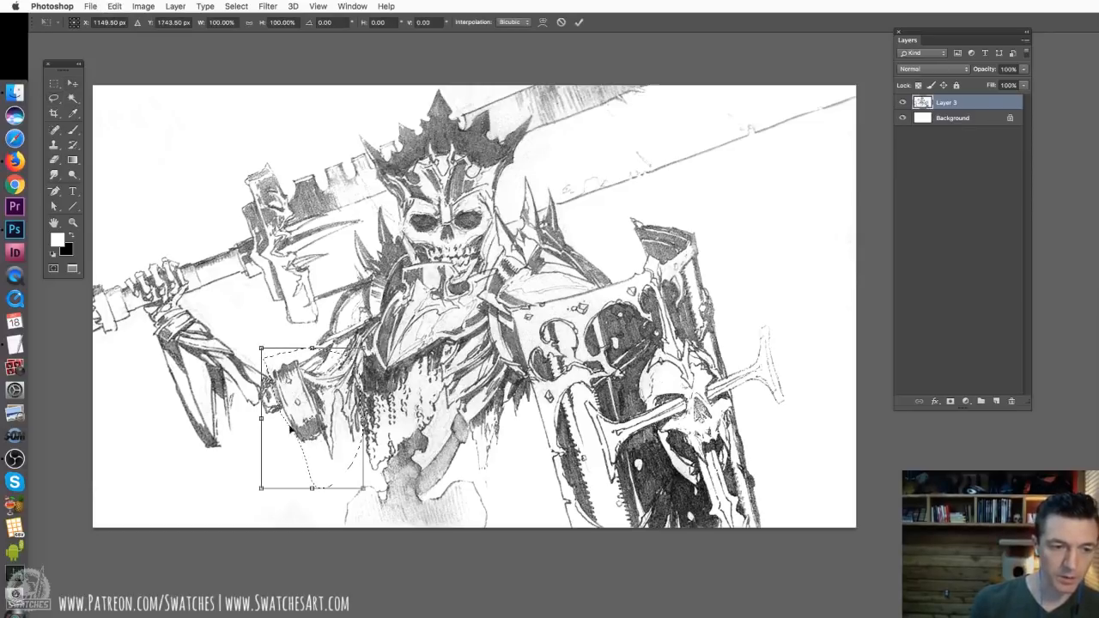
drag(263, 421, 276, 429)
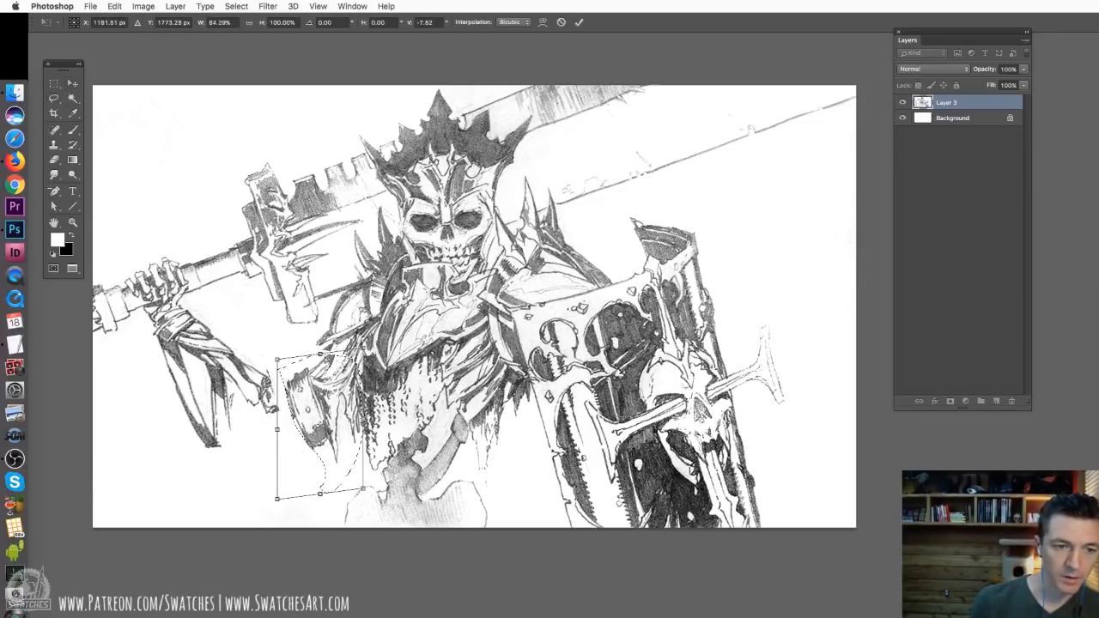
drag(320, 353, 316, 348)
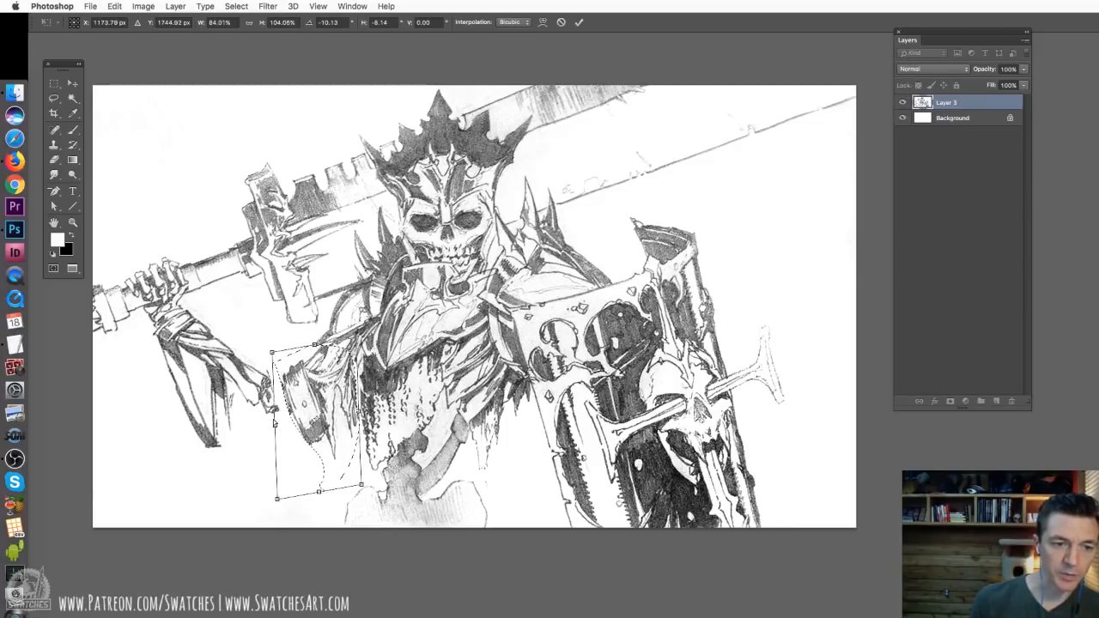
drag(274, 422, 271, 425)
key(Return)
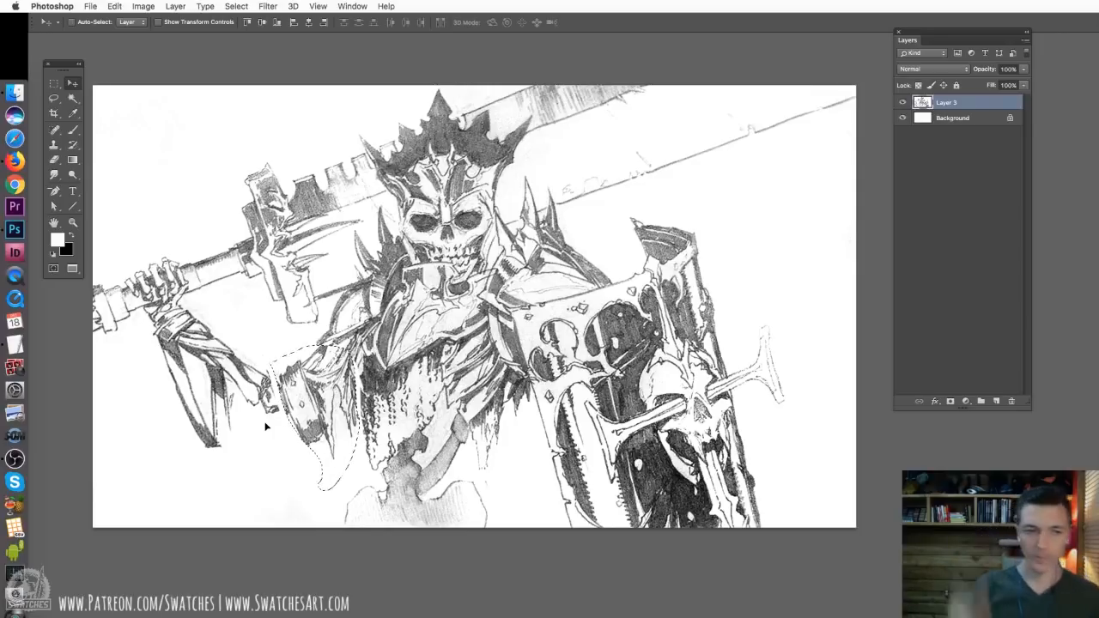
key(super+d)
Redraw the elbow armour as a rounded plate with a 10 px brush, using a dark grey sampled from the drawing
key(b)
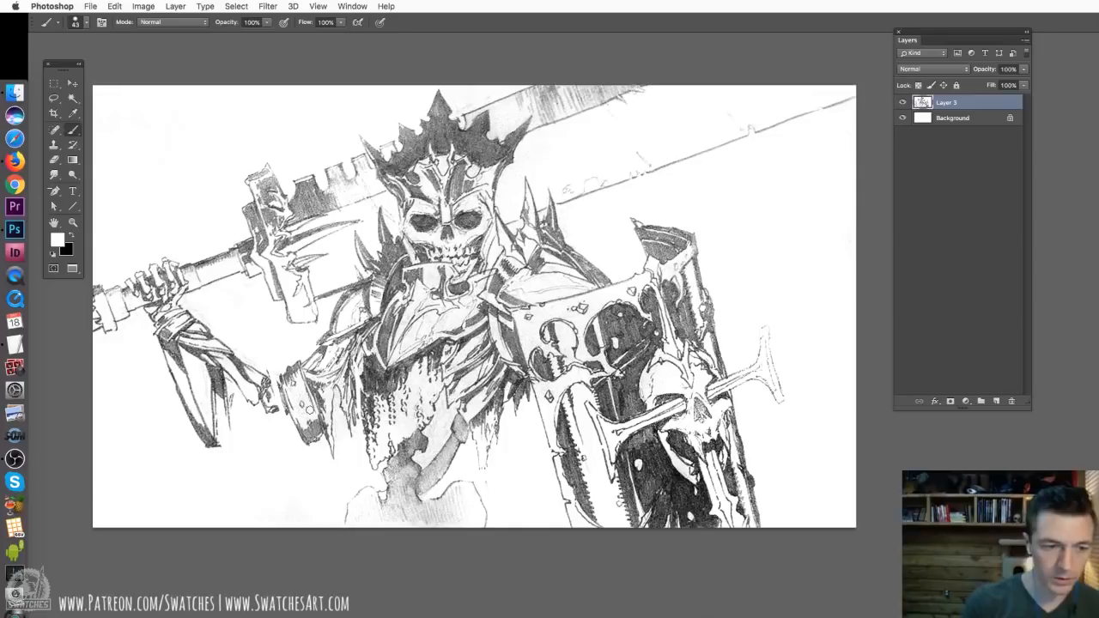
right_click(337, 442)
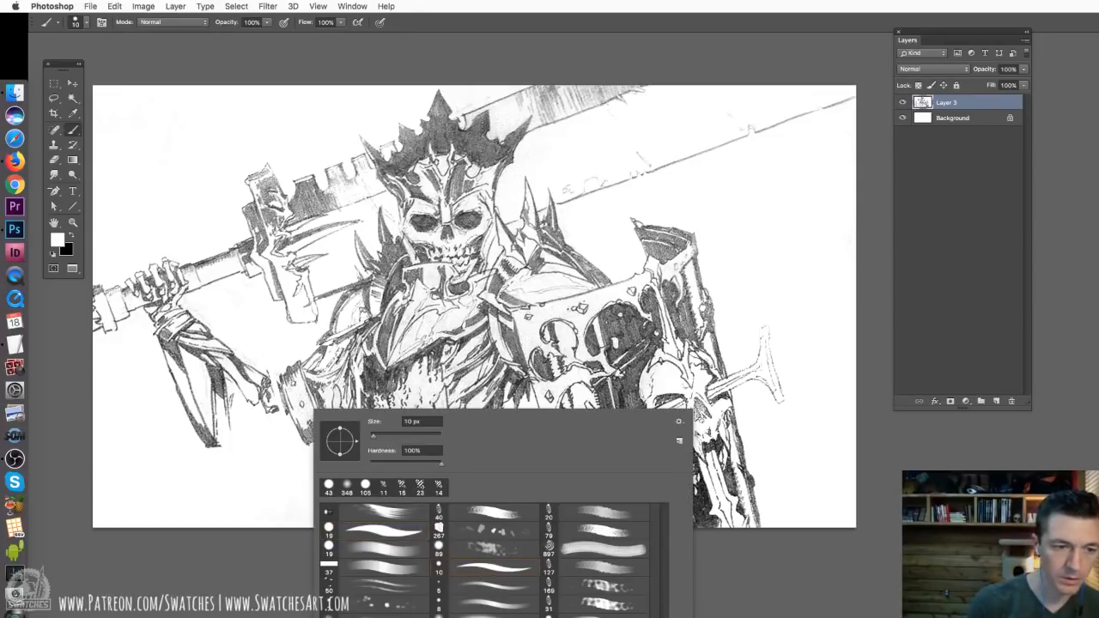
alt+click(368, 352)
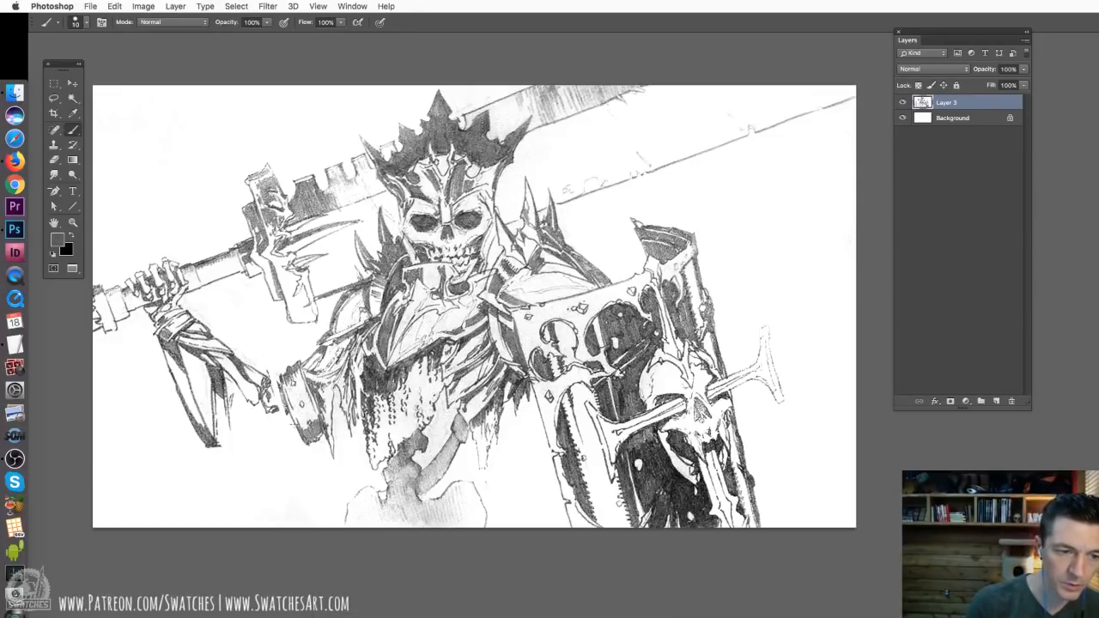
drag(307, 391, 292, 433)
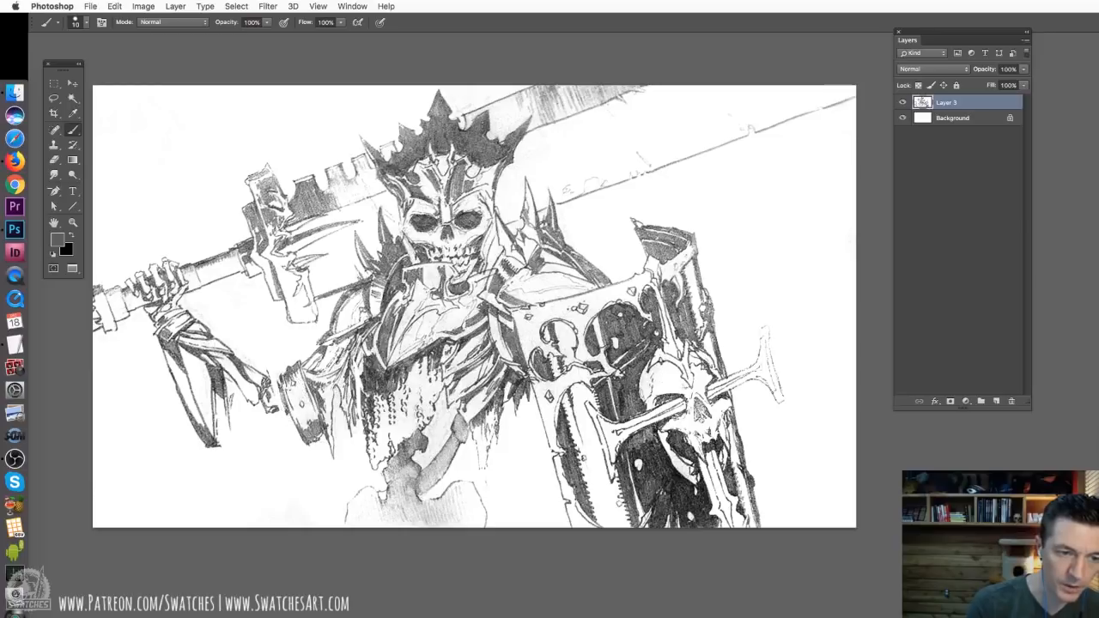
drag(291, 386, 301, 429)
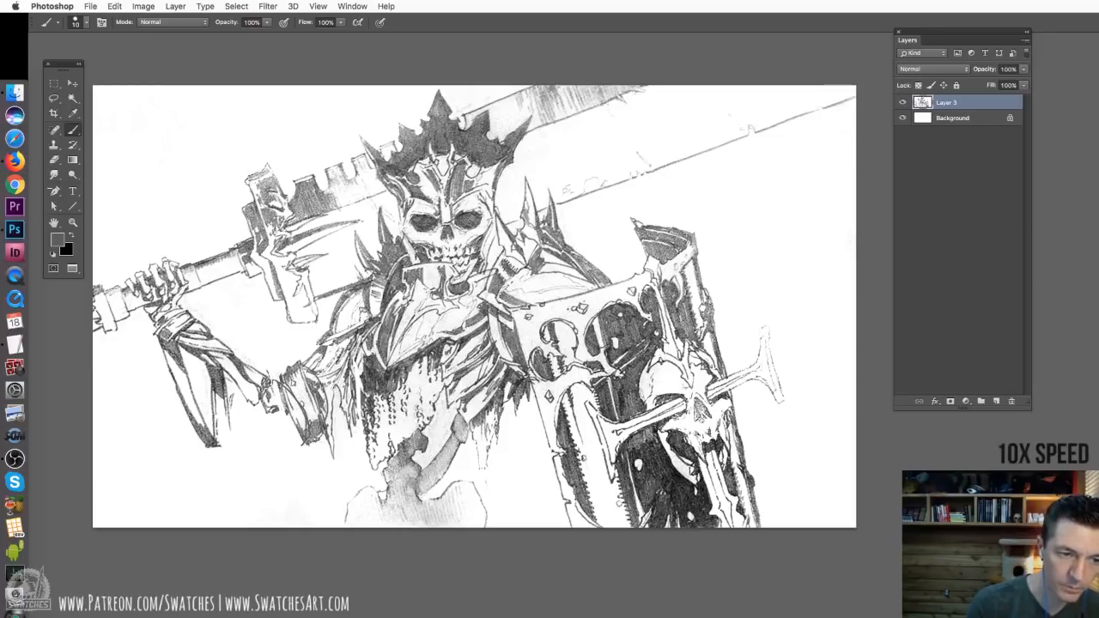
drag(314, 371, 328, 433)
drag(287, 386, 301, 448)
Copy the sword to a new layer and transform the copy, shortening and repositioning it
key(l)
drag(275, 149, 340, 294)
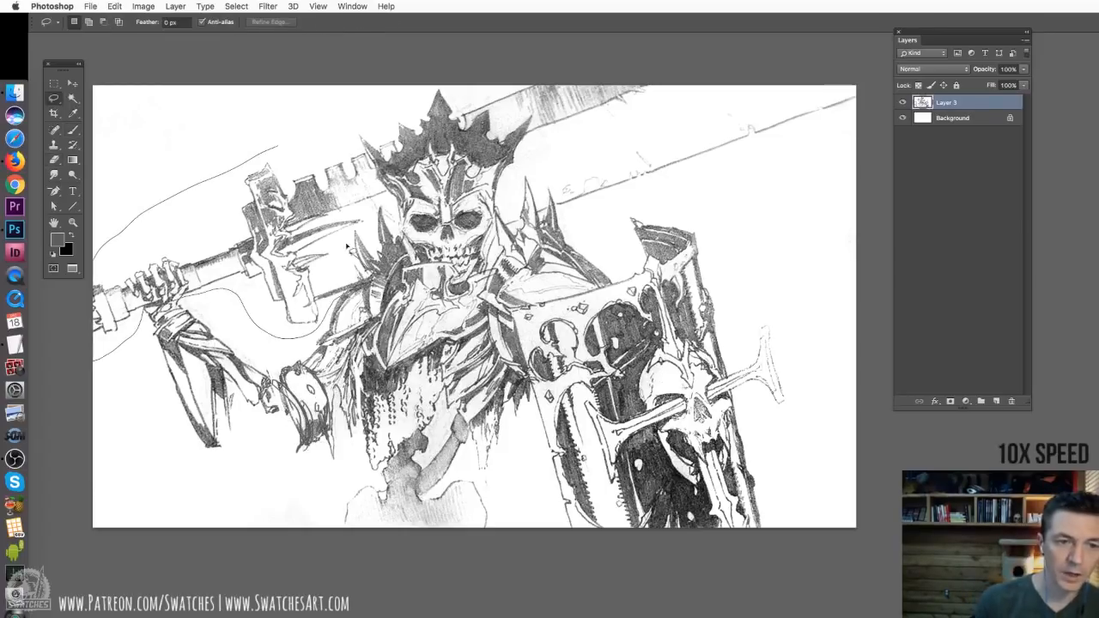
mouse_move(369, 149)
mouse_down()
mouse_move(519, 93)
mouse_move(850, 119)
mouse_up()
key(super+j)
key(v)
key(super+t)
drag(855, 224, 753, 223)
drag(107, 228, 112, 275)
drag(753, 223, 818, 159)
key(Return)
Compare the sword copy with the original, adjust its transform again and hide Layer 4
click(902, 102)
click(902, 102)
key(super+t)
drag(842, 215, 840, 231)
key(Return)
click(902, 103)
Add a new layer above Layer 3 and sketch the outline of the sword's crossguard on it with dark brush strokes
click(946, 117)
key(b)
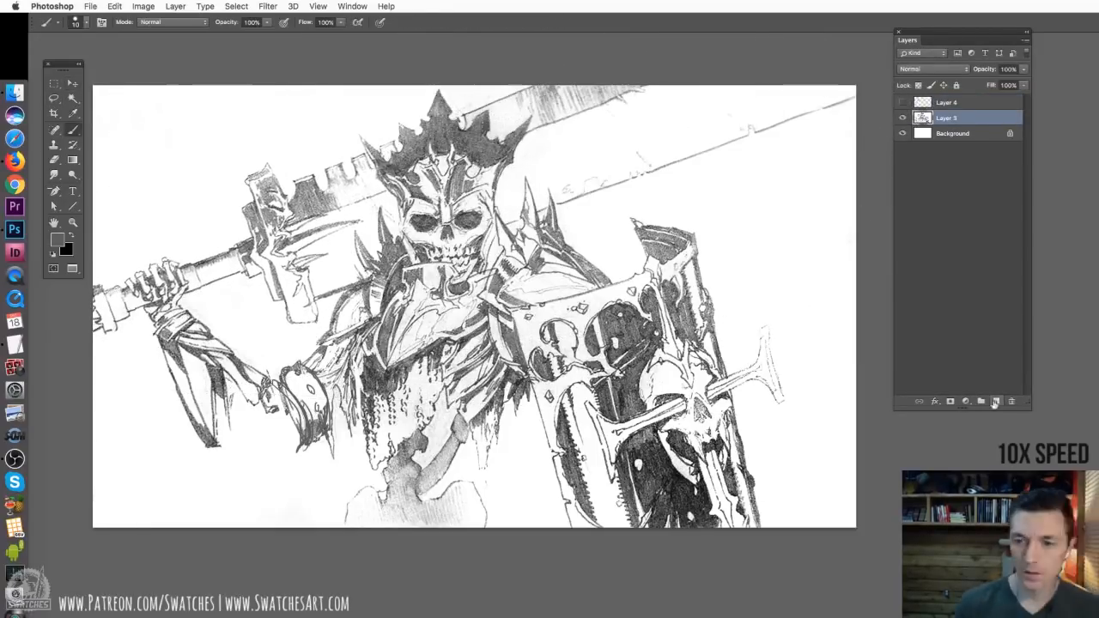
click(996, 401)
drag(249, 182, 303, 322)
mouse_move(247, 207)
mouse_down()
mouse_move(242, 241)
mouse_move(255, 257)
mouse_up()
key(d)
alt+click(221, 376)
drag(255, 258, 277, 304)
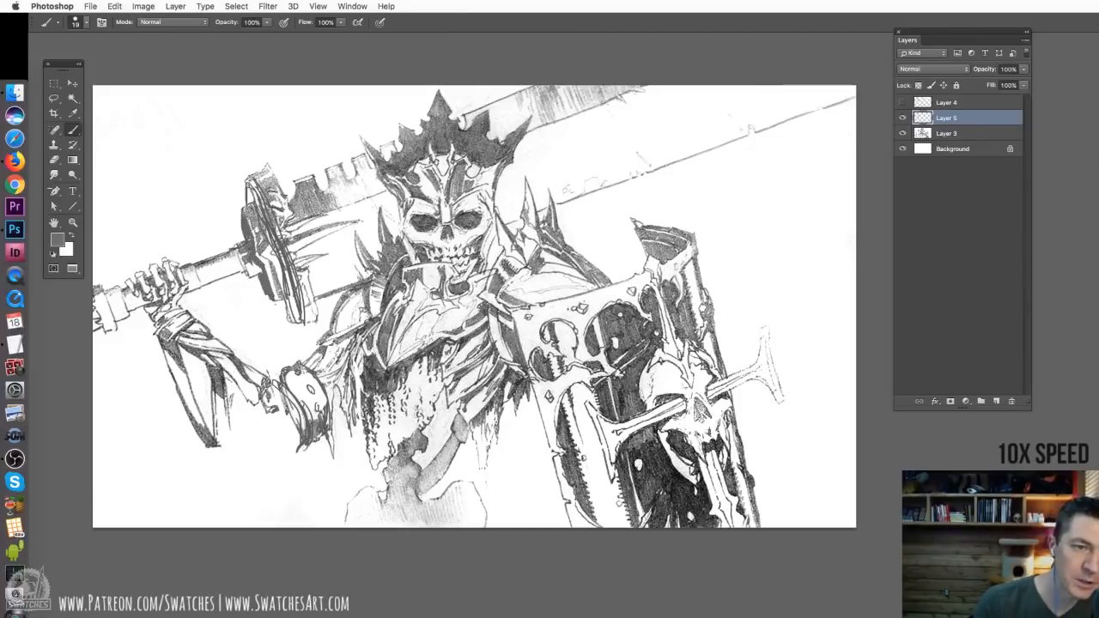
Build up the crossguard as a solid shape, alternating dark grey shadows and white highlights with a 19 px brush
mouse_move(250, 181)
mouse_down()
mouse_move(288, 283)
mouse_move(287, 257)
mouse_up()
key(x)
key(x)
drag(287, 277, 295, 319)
key(x)
key(x)
mouse_move(249, 180)
mouse_down()
mouse_move(265, 247)
mouse_move(282, 243)
mouse_up()
key(x)
key(x)
drag(287, 255, 306, 324)
mouse_move(240, 209)
mouse_down()
mouse_move(249, 279)
mouse_move(205, 286)
mouse_up()
Redraw the sword's pommel rings and refine the crossguard's light and dark faces
key(x)
key(x)
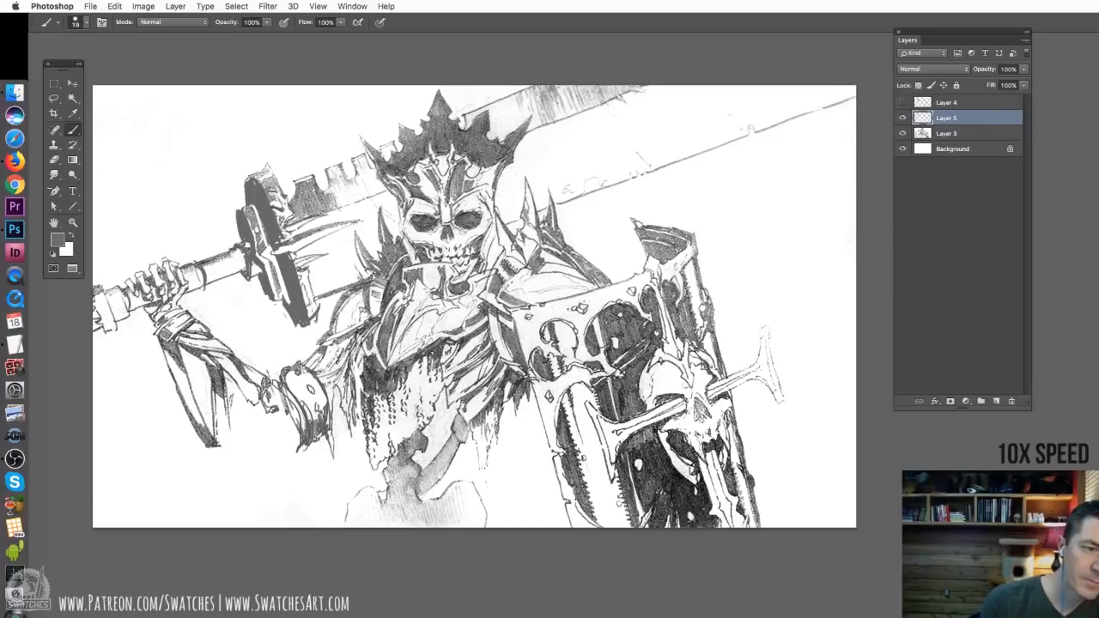
drag(103, 289, 115, 322)
Reshape the elbow joint on Layer 5, repainting the rounded guard's outline and shading in dark grey and white
key(x)
key(x)
drag(288, 250, 309, 314)
Clean up the crown's spikes and the sword edge behind them with white and dark grey brush strokes
key(x)
key(x)
key(x)
drag(251, 199, 295, 297)
click(946, 102)
click(946, 118)
key(x)
key(l)
drag(270, 411, 293, 422)
key(b)
key(x)
key(x)
drag(288, 381, 304, 453)
drag(474, 498, 476, 501)
Copy the merged head and crown to a new layer and transform it slightly smaller and lower
key(l)
mouse_move(509, 247)
mouse_down()
mouse_move(419, 110)
mouse_move(510, 247)
mouse_up()
key(super+shift+c)
key(super+v)
key(super+t)
drag(534, 94, 521, 111)
drag(483, 184, 472, 213)
key(Return)
key(v)
key(b)
key(x)
drag(443, 91, 439, 102)
drag(467, 137, 493, 122)
key(x)
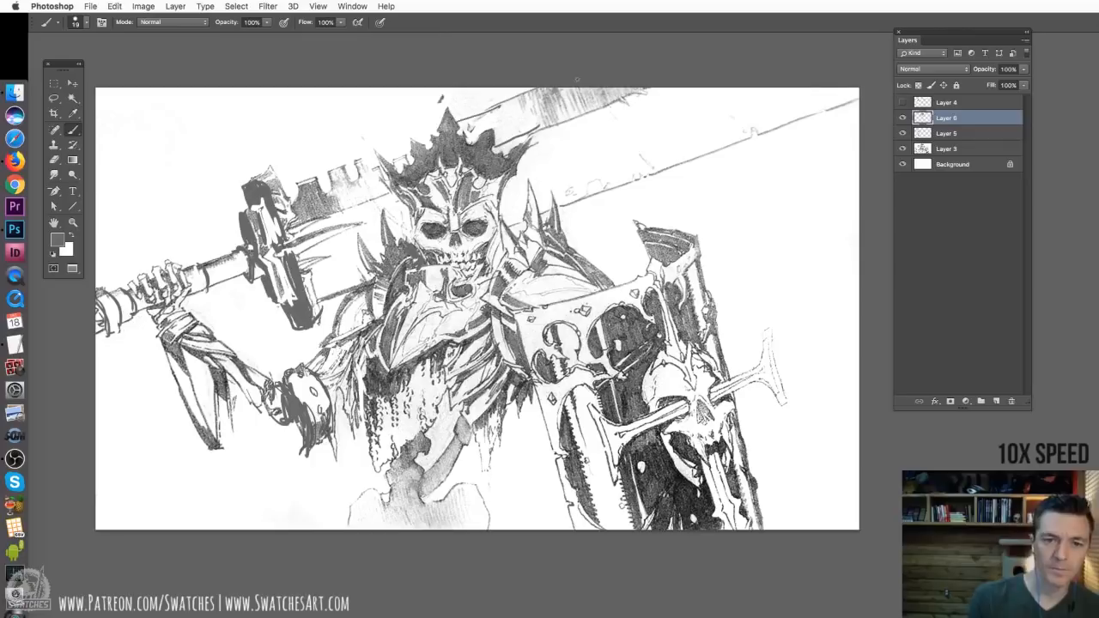
Put a copy of the shield's skull emblem and crossbar on a new layer and transform it to slant more steeply across the shield
key(l)
key(super+shift+alt+n)
key(super+t)
drag(795, 421, 782, 355)
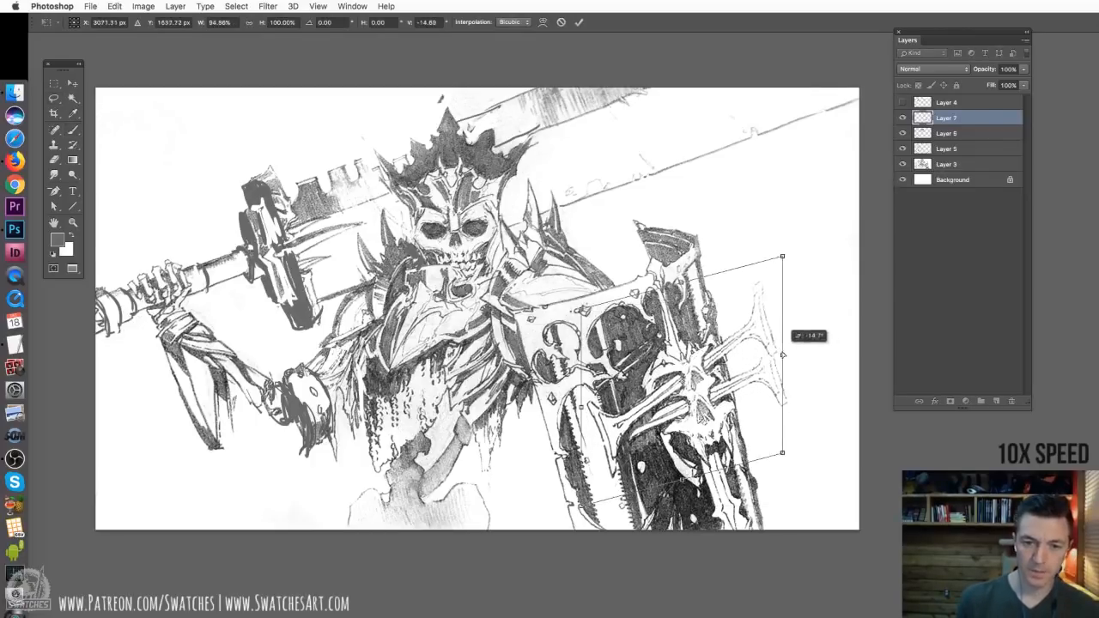
drag(714, 378, 634, 289)
drag(702, 267, 688, 256)
drag(635, 296, 745, 387)
drag(797, 296, 800, 271)
drag(781, 414, 764, 430)
drag(780, 286, 798, 273)
drag(770, 344, 758, 351)
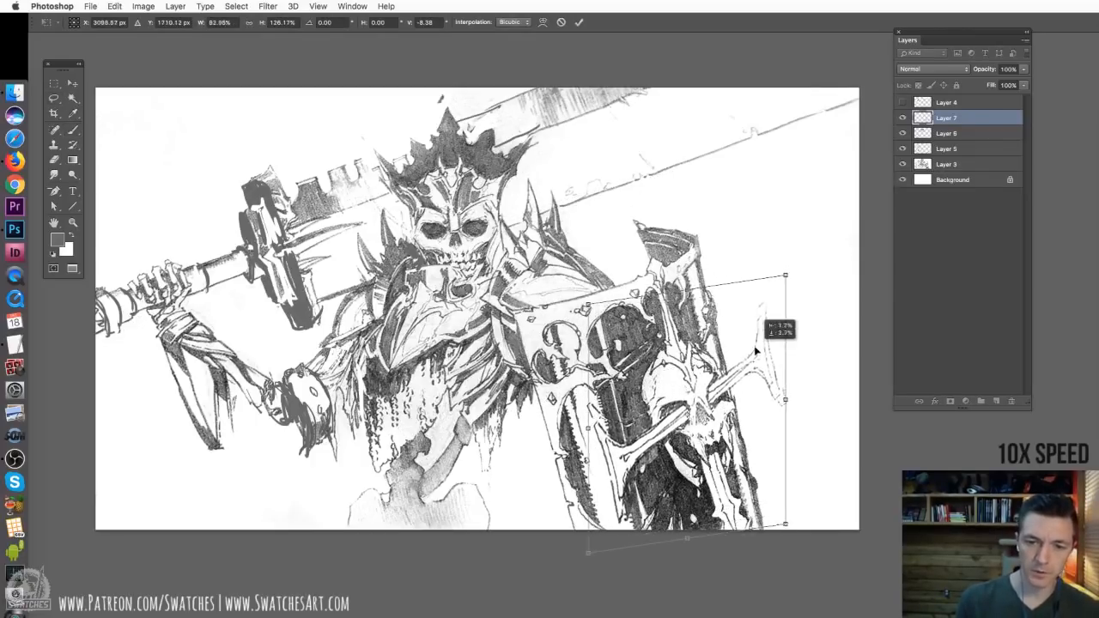
key(Return)
Merge Layer 7, Layer 6, Layer 5 and Layer 3 into one layer, leaving Layer 4 and Background separate
key(b)
key(x)
key(l)
shift+click(953, 164)
key(super+e)
Select the forearm below the sword hand and transform it to sit closer to the elbow
mouse_move(153, 327)
mouse_down()
mouse_move(225, 496)
mouse_move(156, 321)
mouse_up()
key(super+t)
mouse_move(145, 307)
mouse_down()
mouse_move(189, 302)
mouse_move(179, 323)
mouse_up()
key(Return)
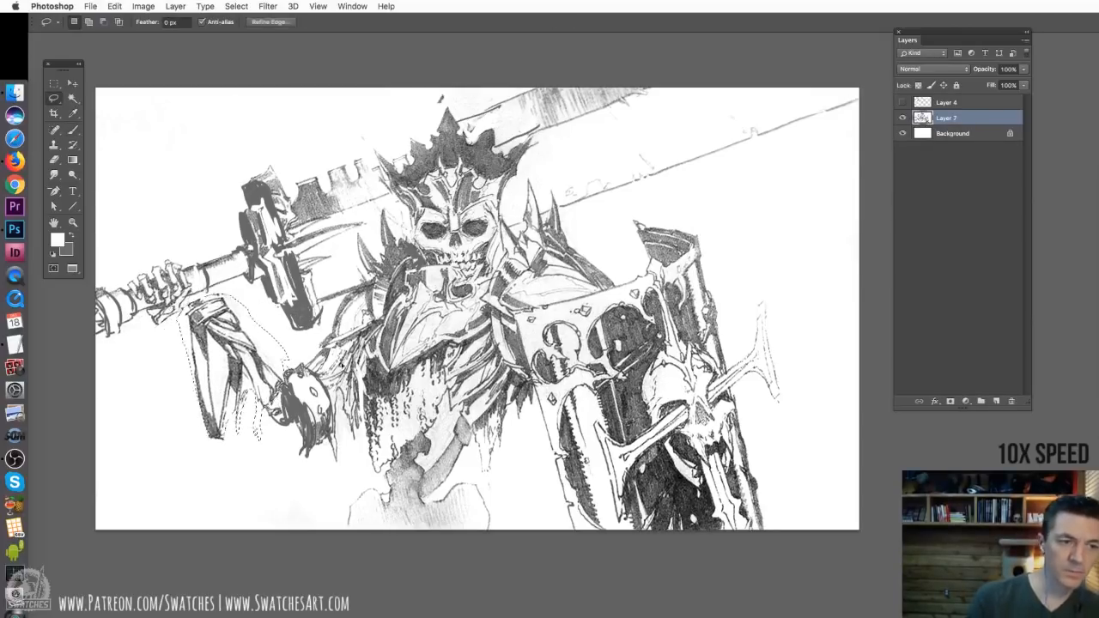
Copy the hand gripping the sword to a new layer, move it along the handle and reshape it to fit the wrist
drag(130, 268, 140, 257)
key(super+j)
key(v)
drag(196, 318, 232, 297)
key(super+equal)
click(114, 6)
mouse_move(134, 250)
click(302, 322)
drag(390, 177, 347, 252)
drag(243, 176, 261, 200)
key(Return)
key(super+minus)
Redraw the sword handle and pommel around the moved hand, covering the leftover lines with white and redrawing edges in dark grey
drag(420, 359, 360, 453)
key(b)
key(x)
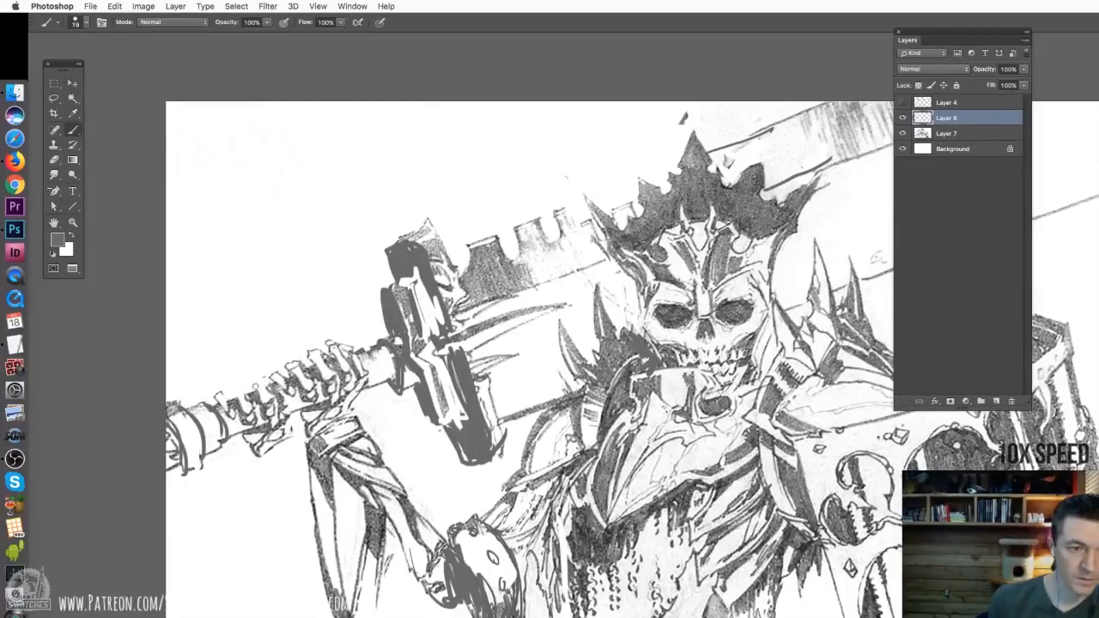
drag(228, 435, 316, 405)
key(x)
key(x)
drag(198, 443, 170, 469)
key(x)
drag(289, 396, 225, 403)
key(x)
key(super+minus)
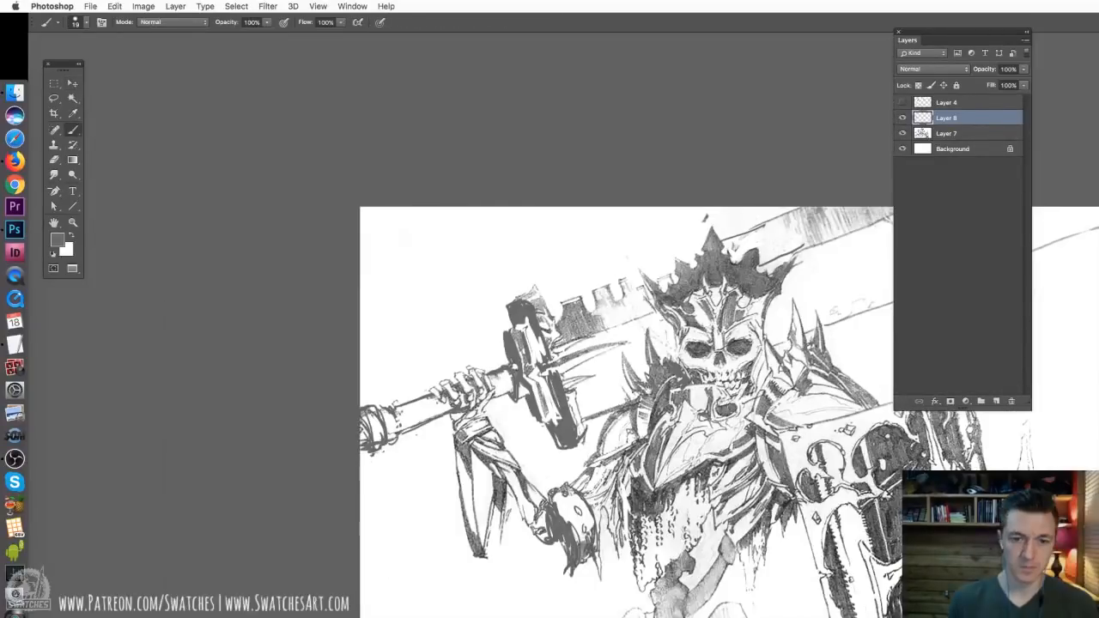
drag(758, 216, 511, 165)
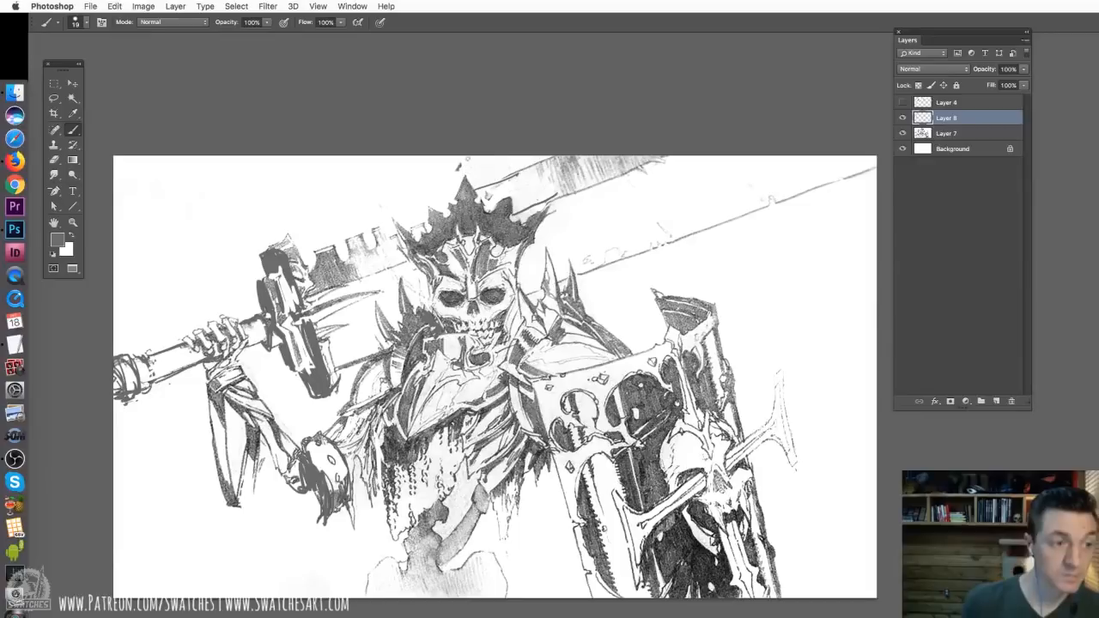
Merge Layer 8 with the retouched hand and handle into Layer 7
key(x)
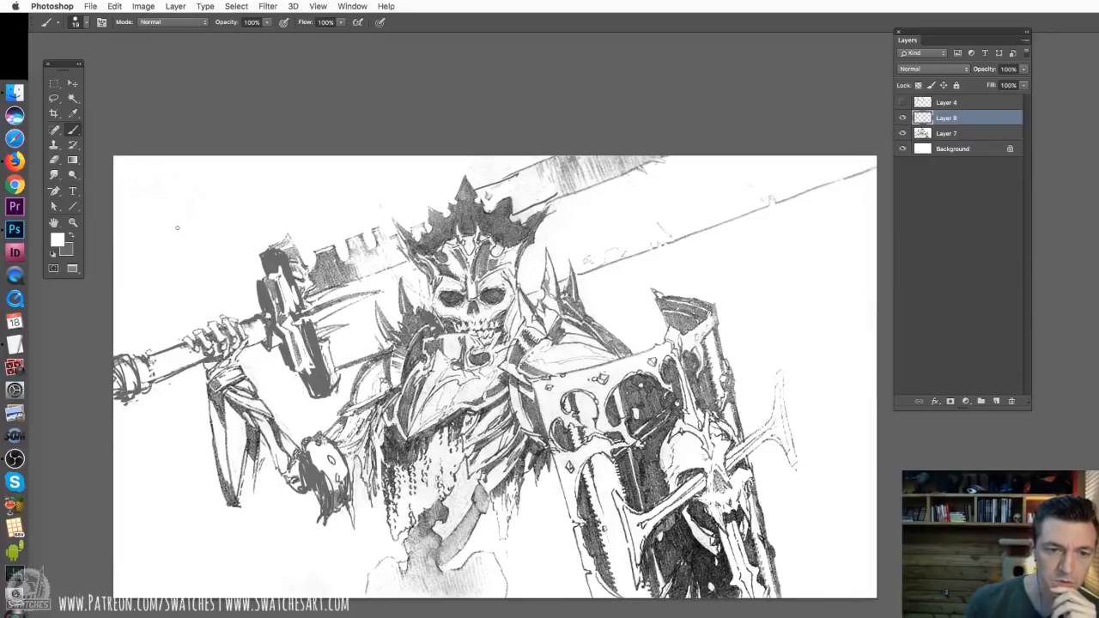
click(53, 97)
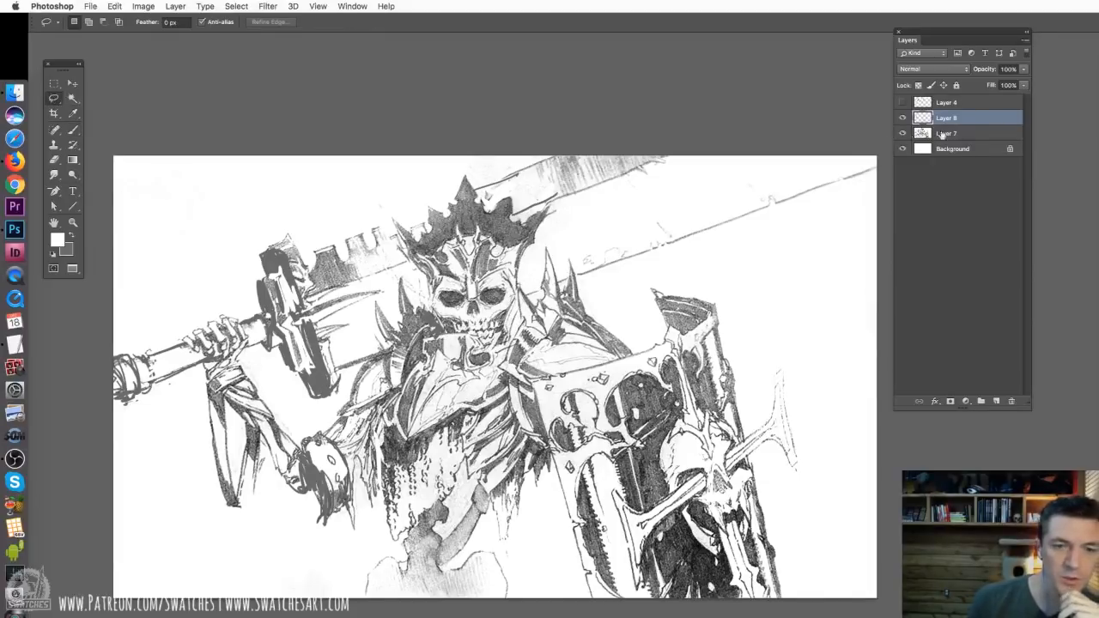
key(super+e)
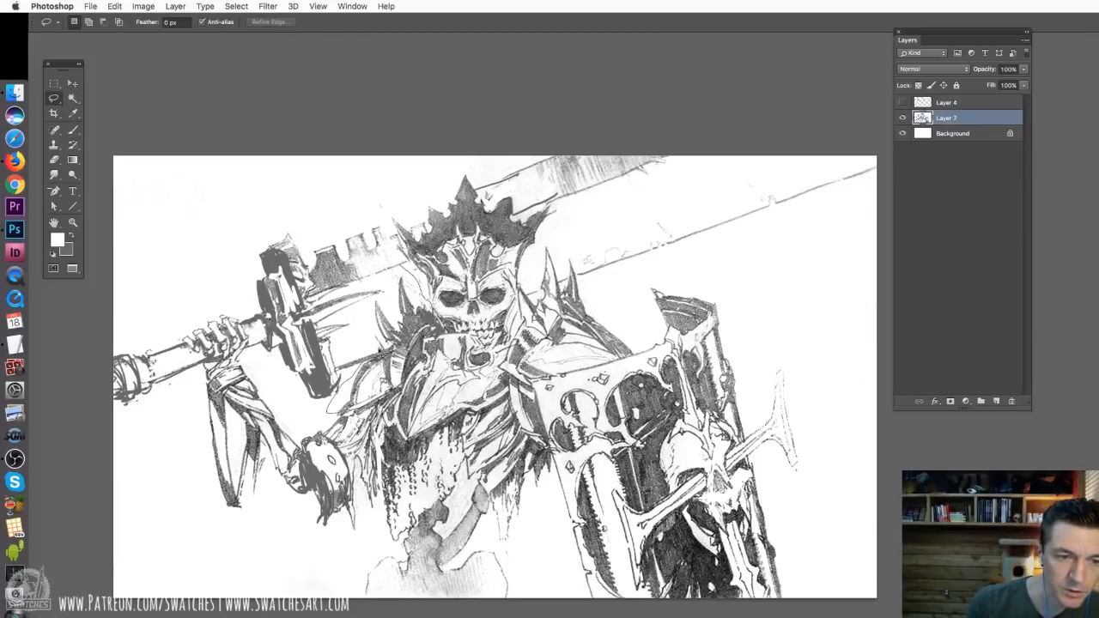
Copy the spiked shoulder armour on the sword-arm side to a new layer and enlarge it to about 115%
mouse_move(372, 304)
mouse_down()
mouse_move(395, 266)
mouse_move(417, 262)
mouse_up()
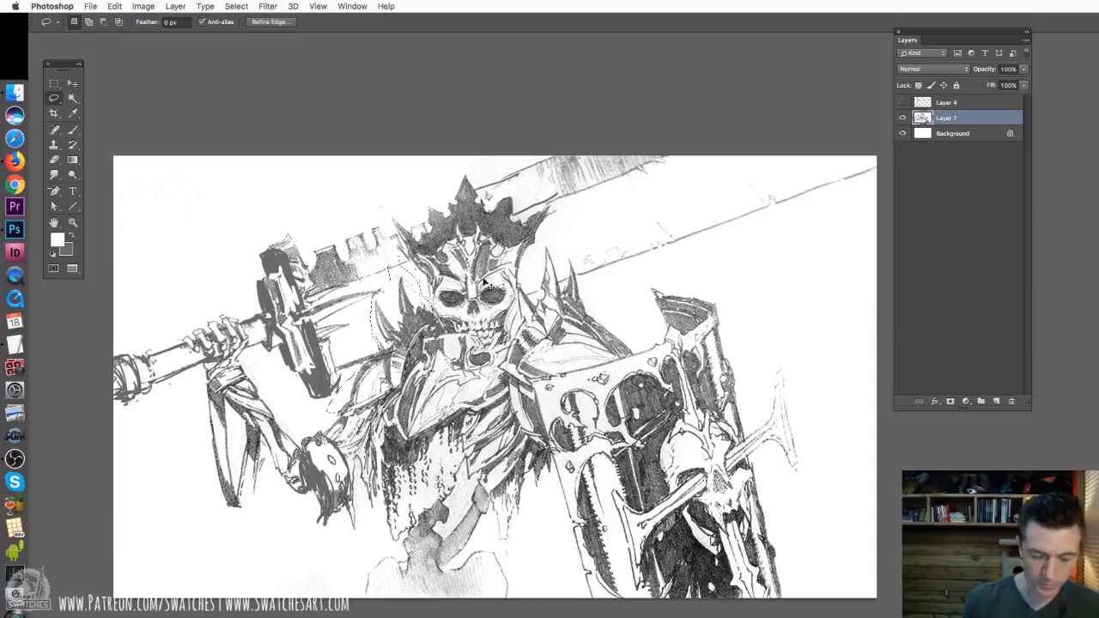
key(super+c)
key(super+v)
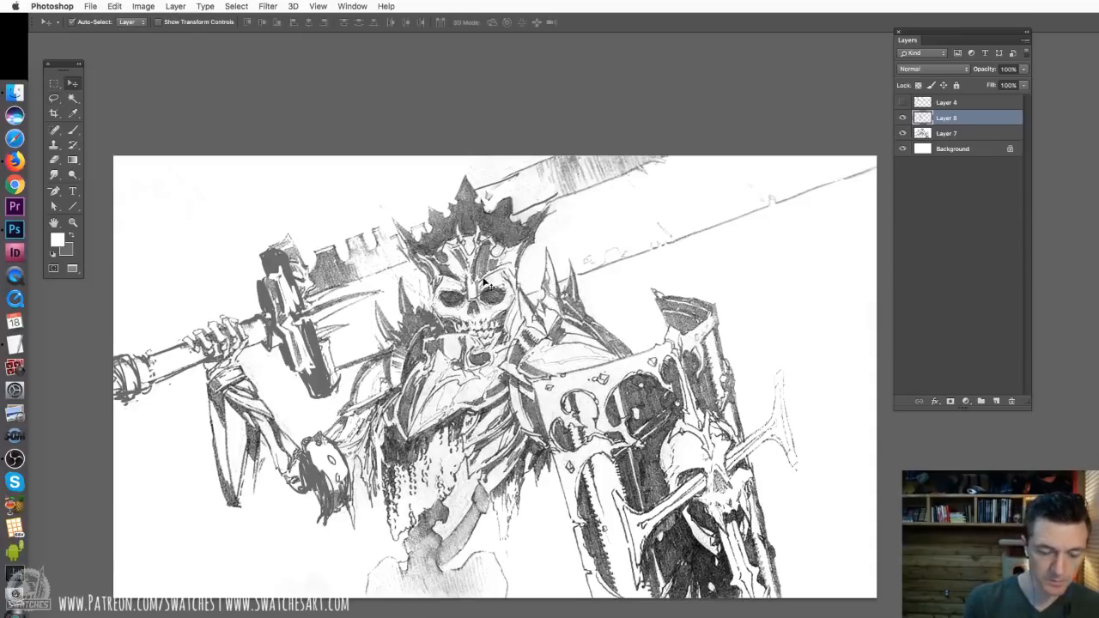
key(super+t)
drag(326, 256, 307, 232)
drag(362, 349, 361, 341)
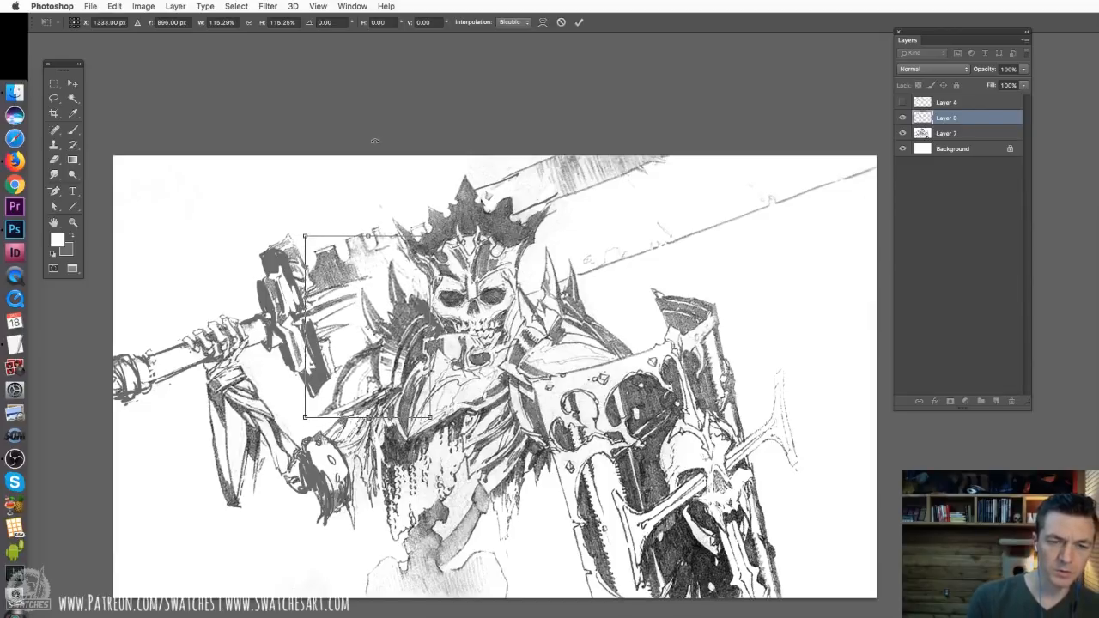
key(Return)
Clean up the enlarged shoulder armour with a 55 px eraser and darken its lower edge with a 19 px dark grey brush
key(e)
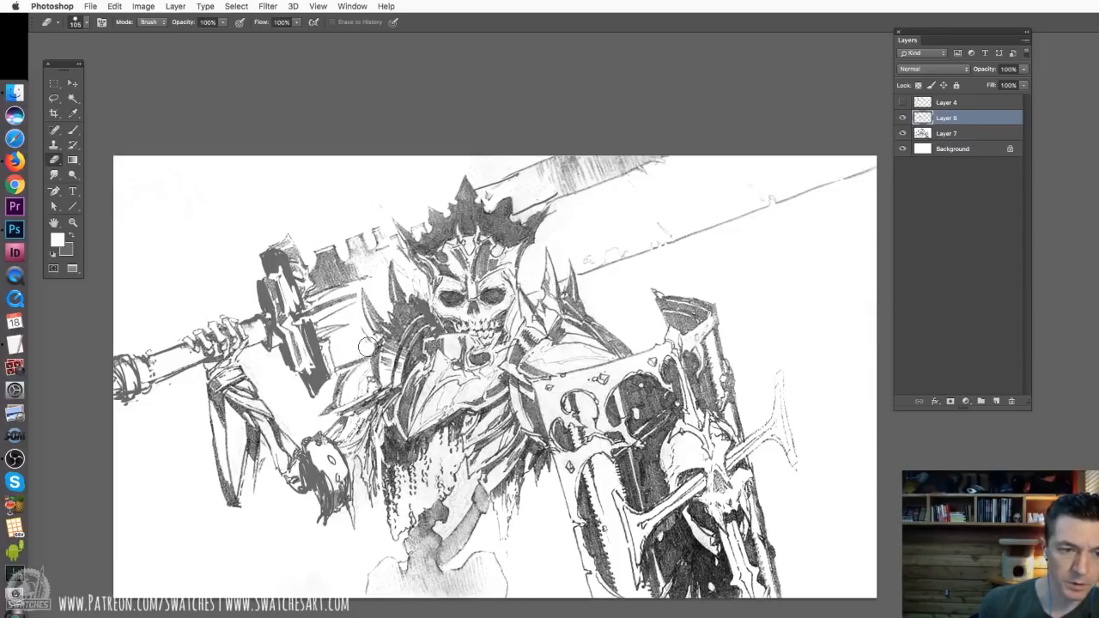
right_click(378, 340)
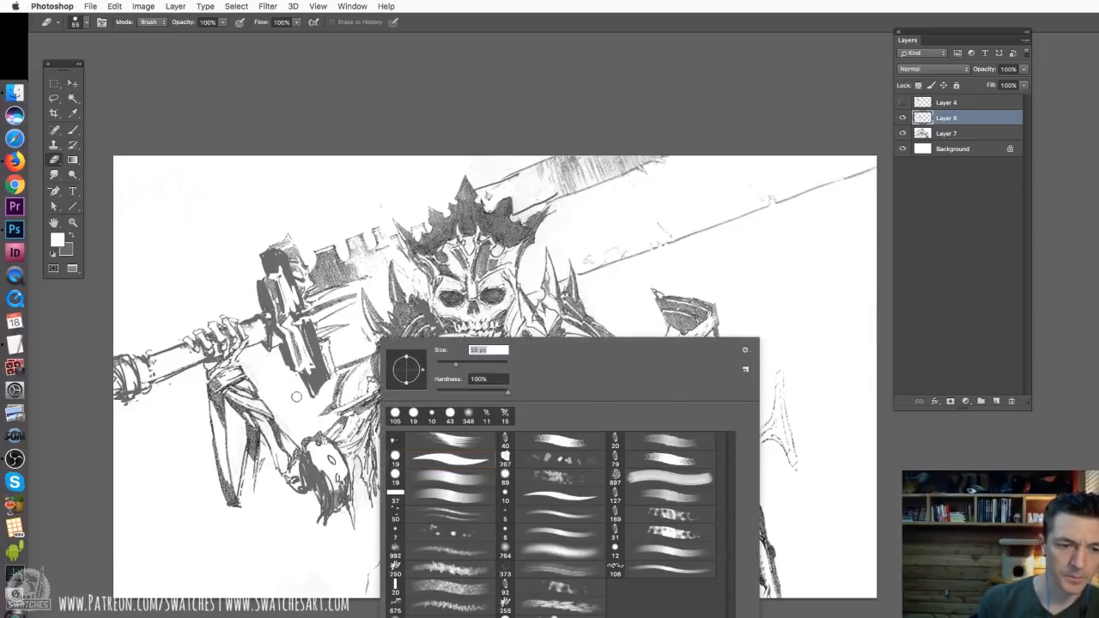
key(Escape)
key(b)
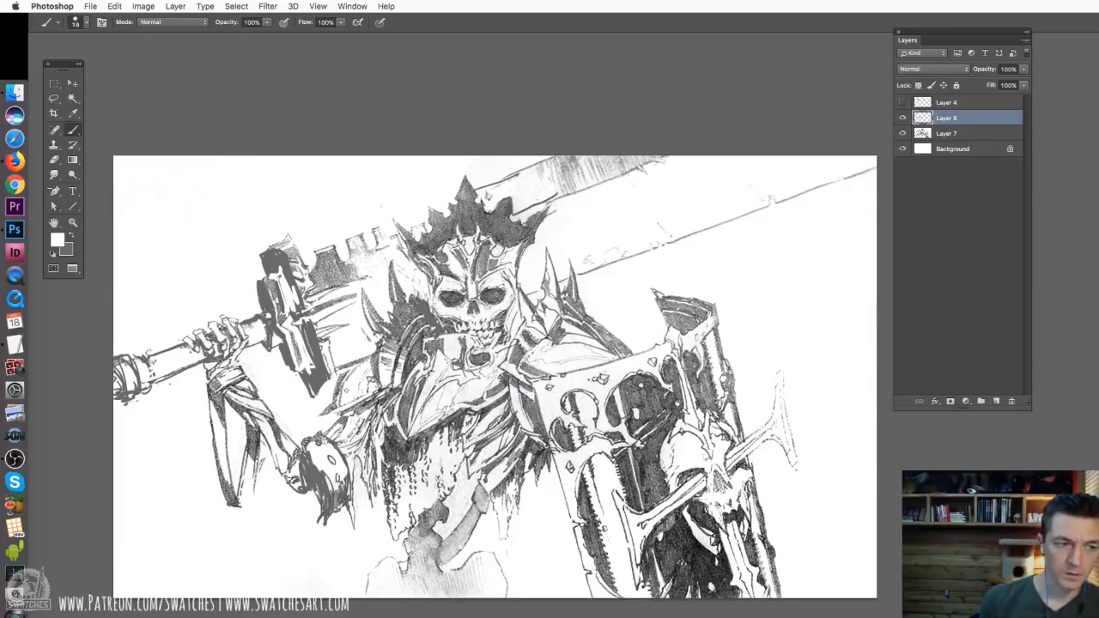
key(x)
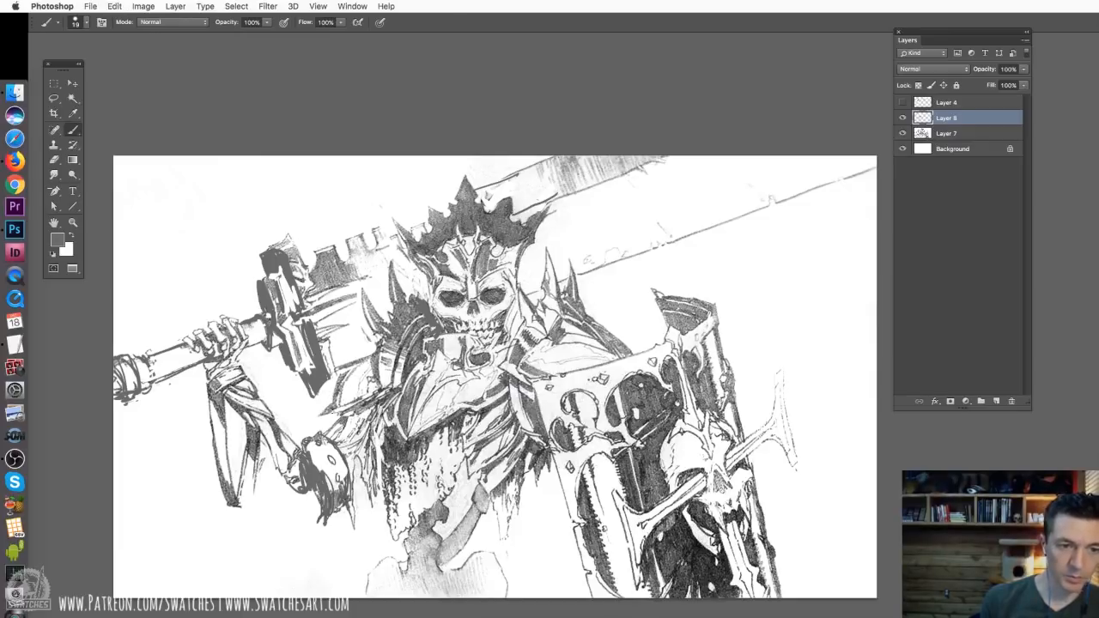
drag(328, 412, 371, 398)
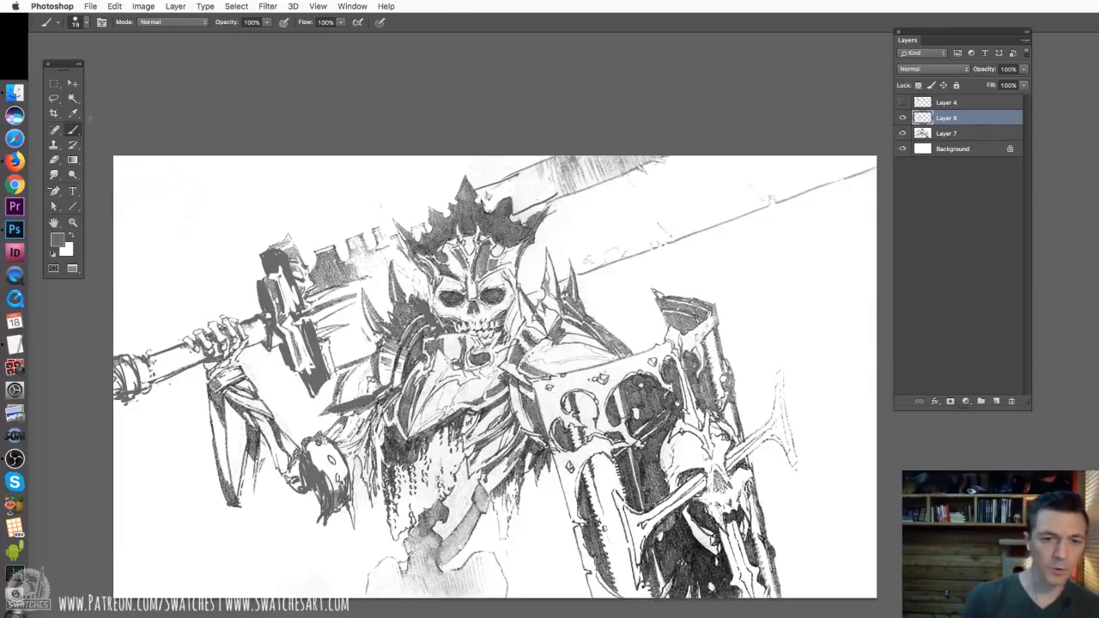
Copy the spiked shoulder armour on the shield side to a new layer, enlarge it to about 117% by 112% and rotate it about -3.9°
click(55, 98)
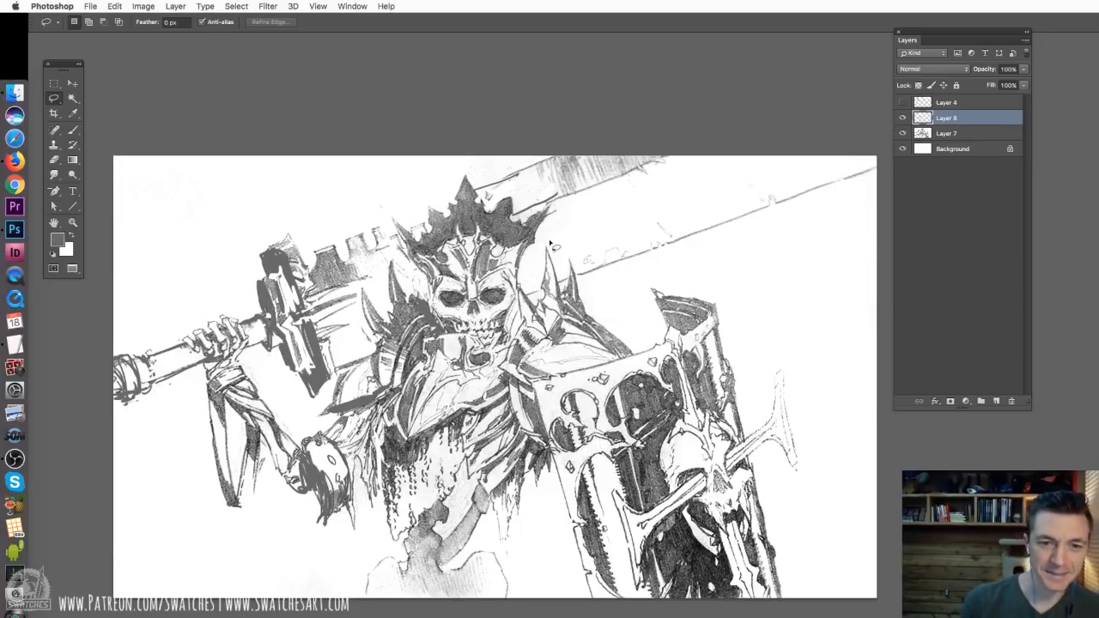
drag(550, 243, 500, 354)
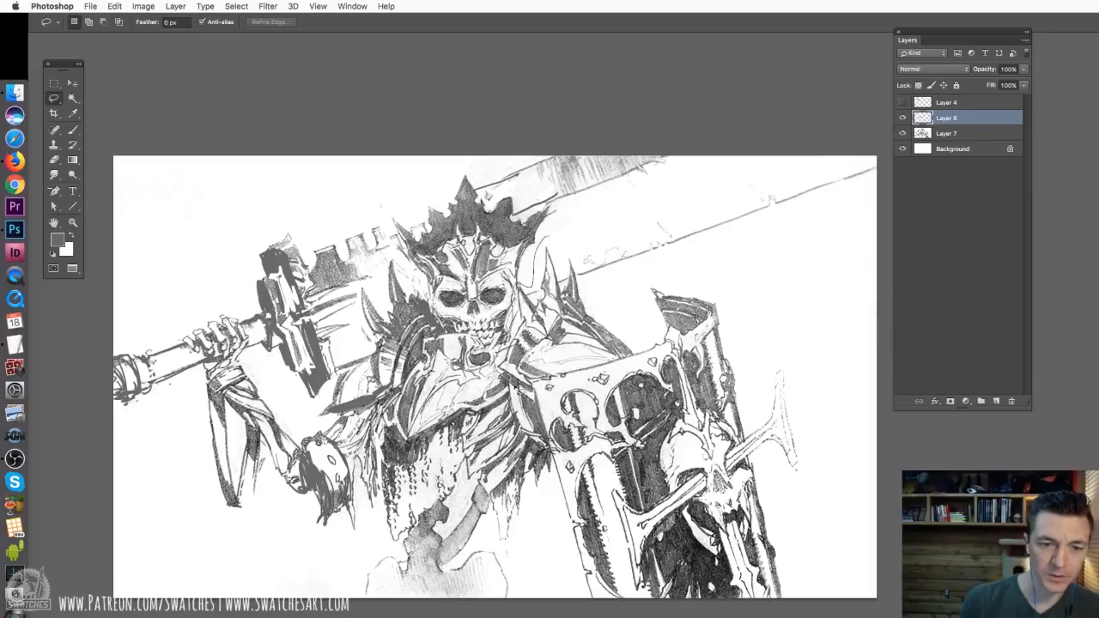
mouse_move(633, 354)
mouse_down()
mouse_move(593, 271)
mouse_move(550, 240)
mouse_up()
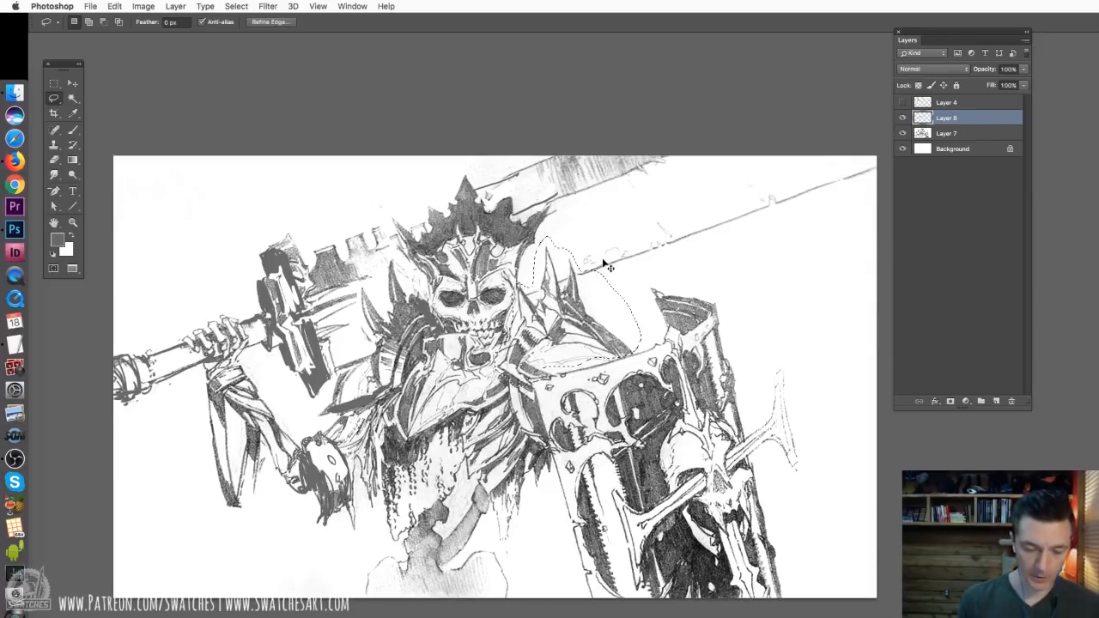
key(super+t)
key(super+j)
key(super+t)
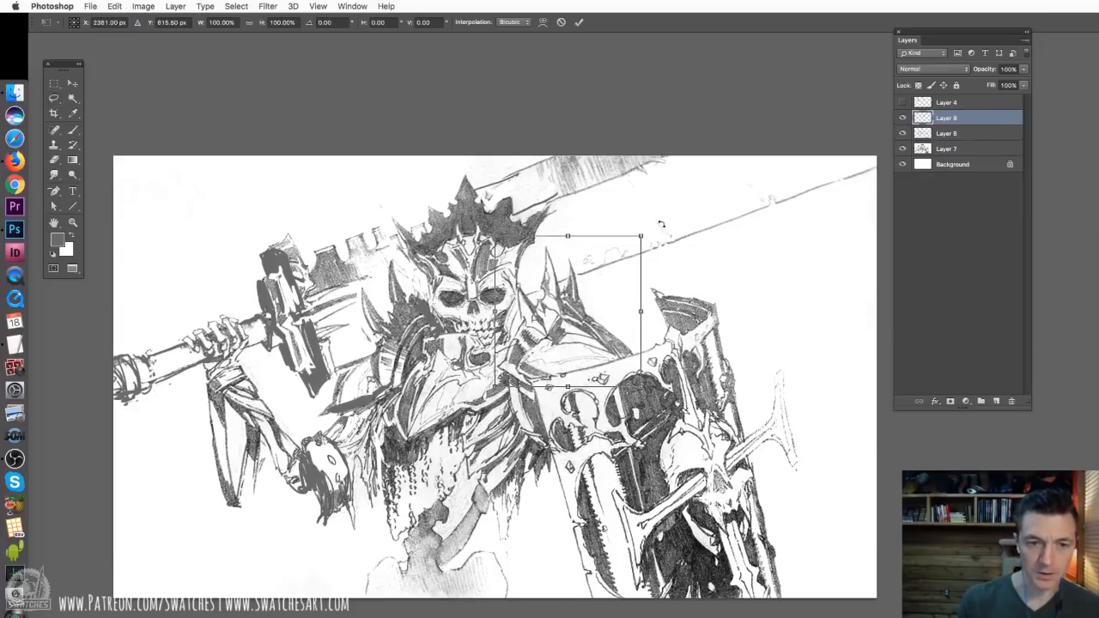
mouse_move(661, 224)
mouse_down()
mouse_move(678, 217)
mouse_move(641, 226)
mouse_move(657, 211)
mouse_up()
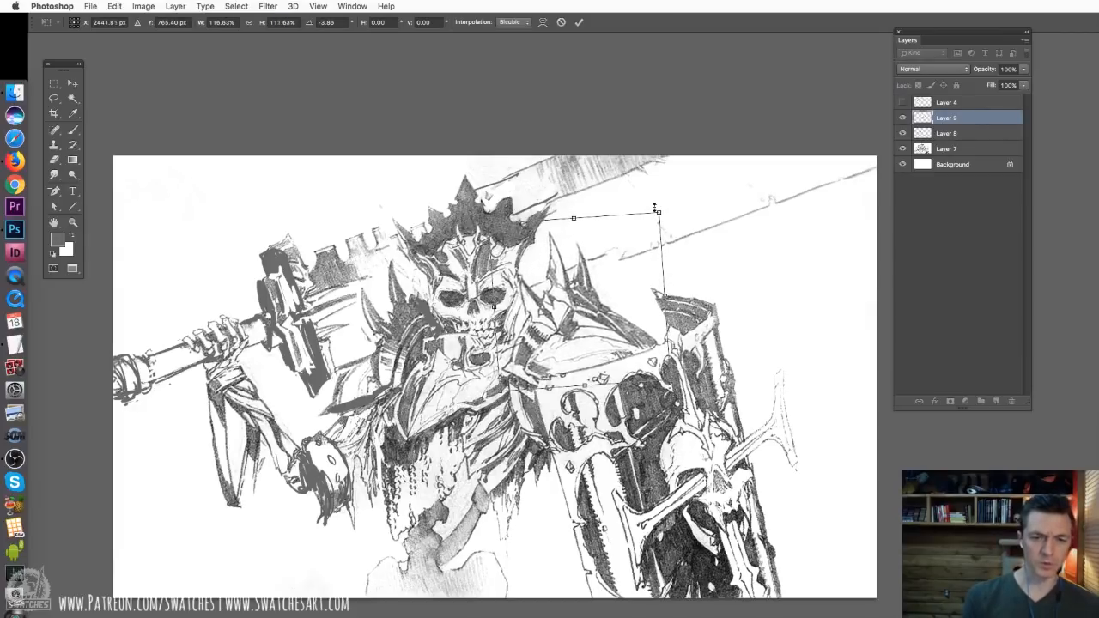
key(Return)
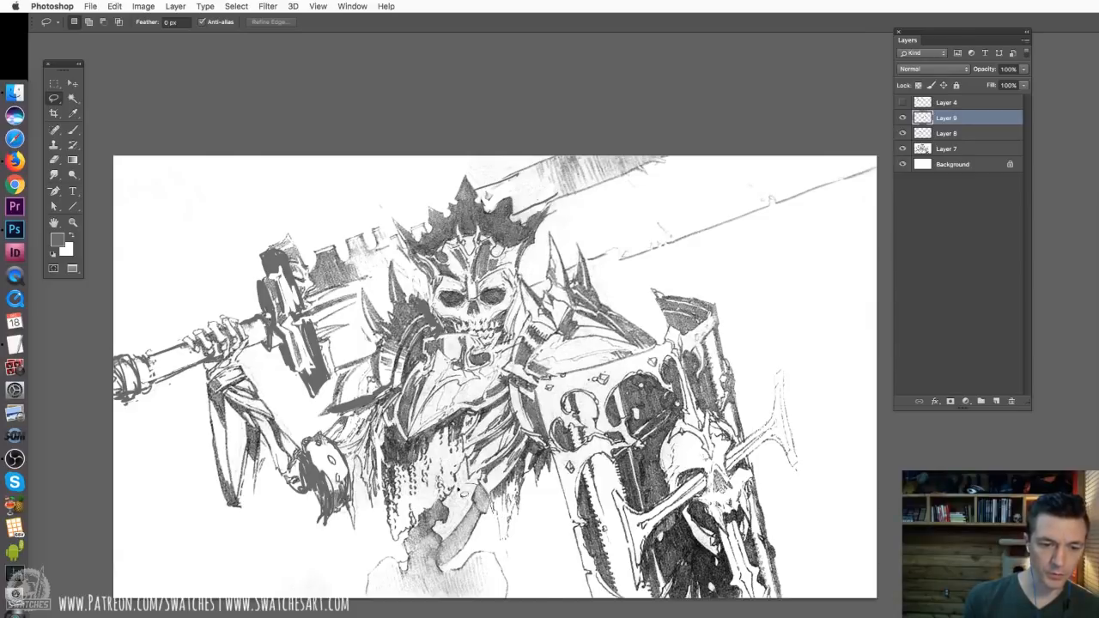
Copy the lower spine and pelvis to a new layer, then shift the copy toward the shield side and rotate it slightly
mouse_move(414, 526)
mouse_down()
mouse_move(347, 612)
mouse_move(490, 506)
mouse_up()
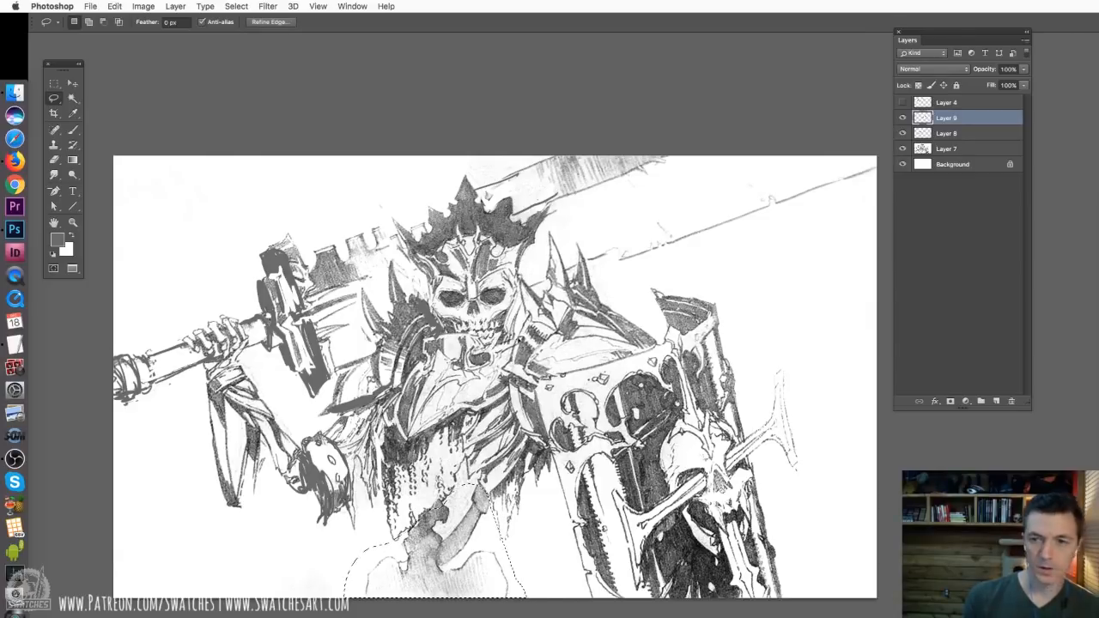
key(super+j)
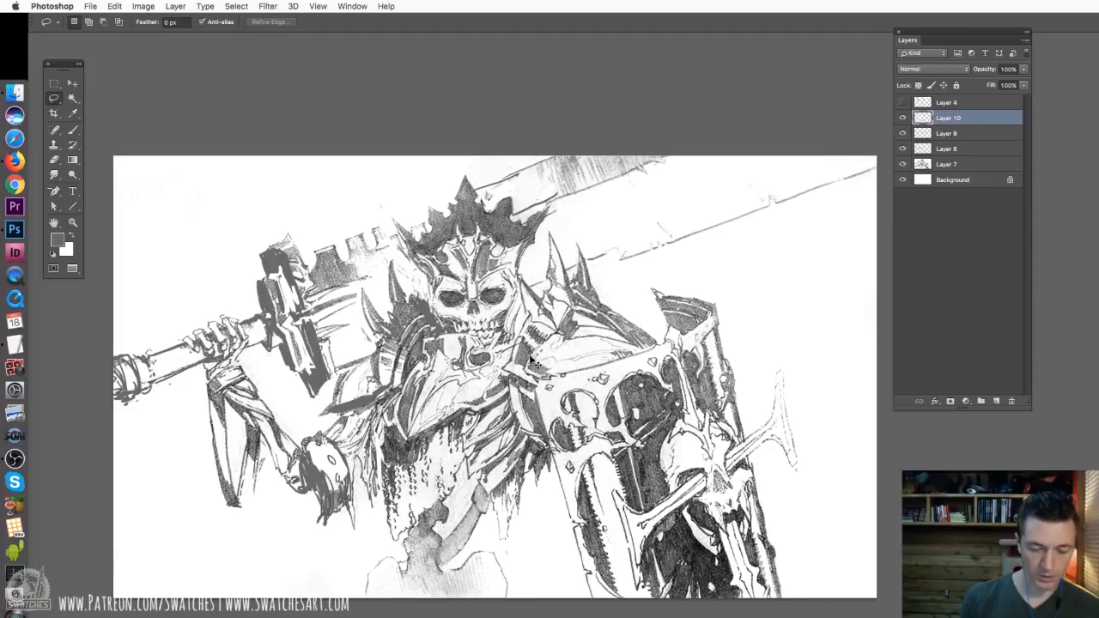
key(super+t)
drag(459, 588, 481, 589)
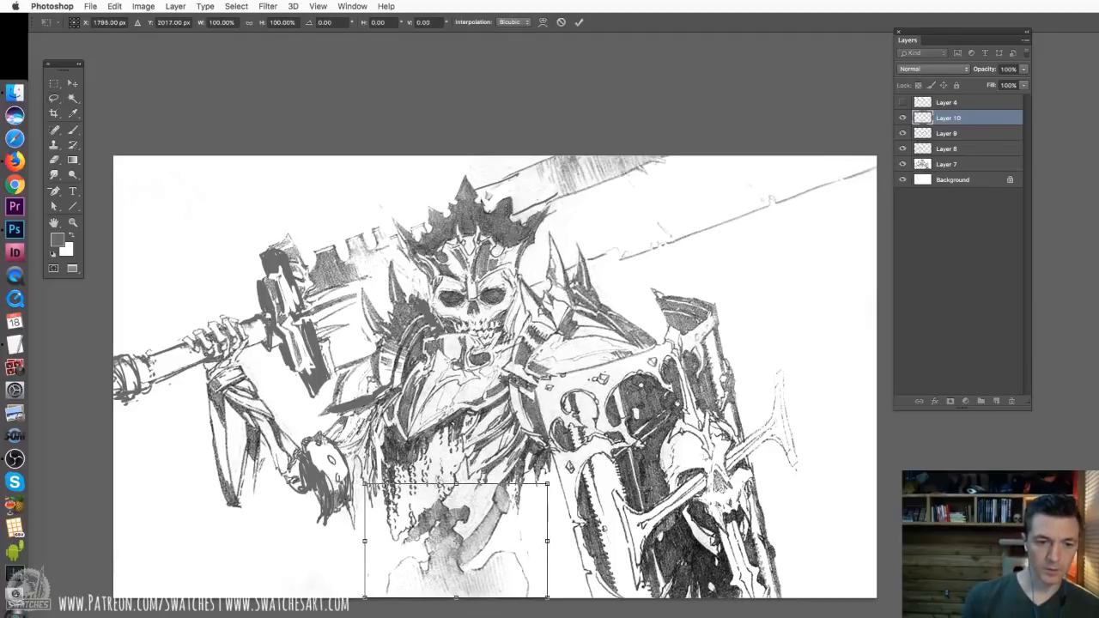
drag(562, 465, 568, 452)
drag(502, 558, 512, 558)
drag(564, 450, 568, 446)
drag(516, 566, 533, 568)
drag(530, 573, 510, 575)
key(Return)
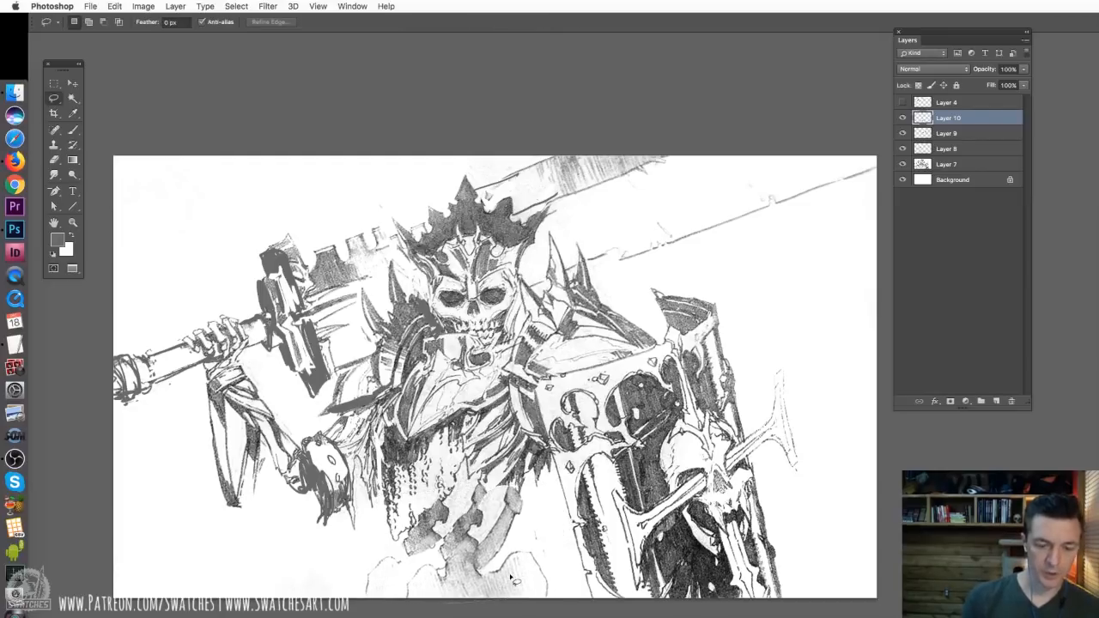
Darken the upper part of the moved spine with a 19 px dark grey brush, giving it a jagged silhouette
key(b)
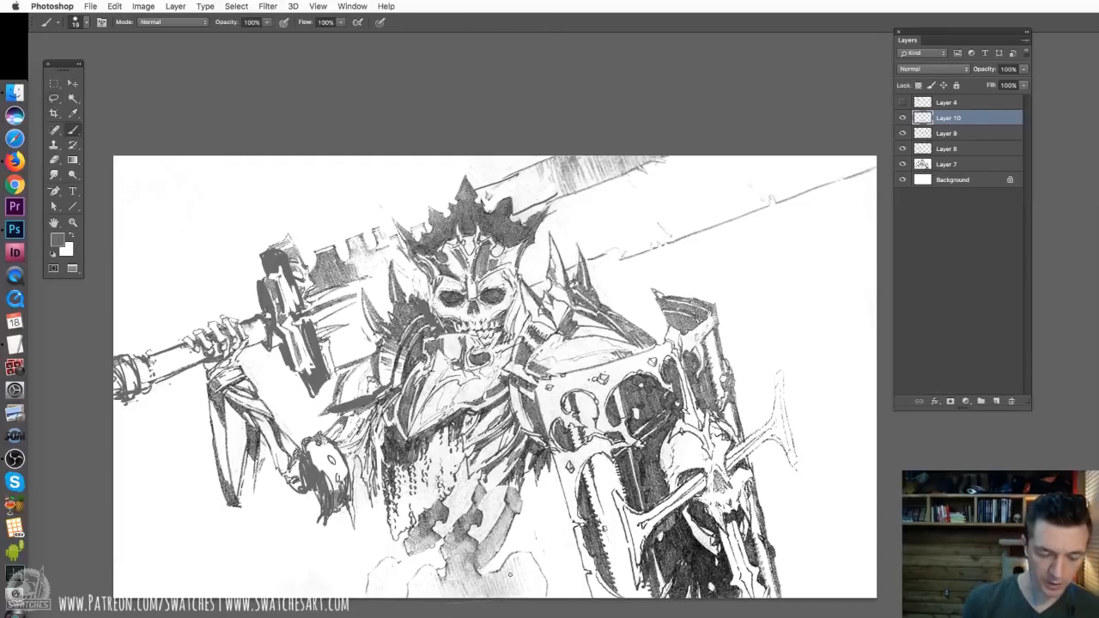
alt+click(459, 516)
alt+click(457, 512)
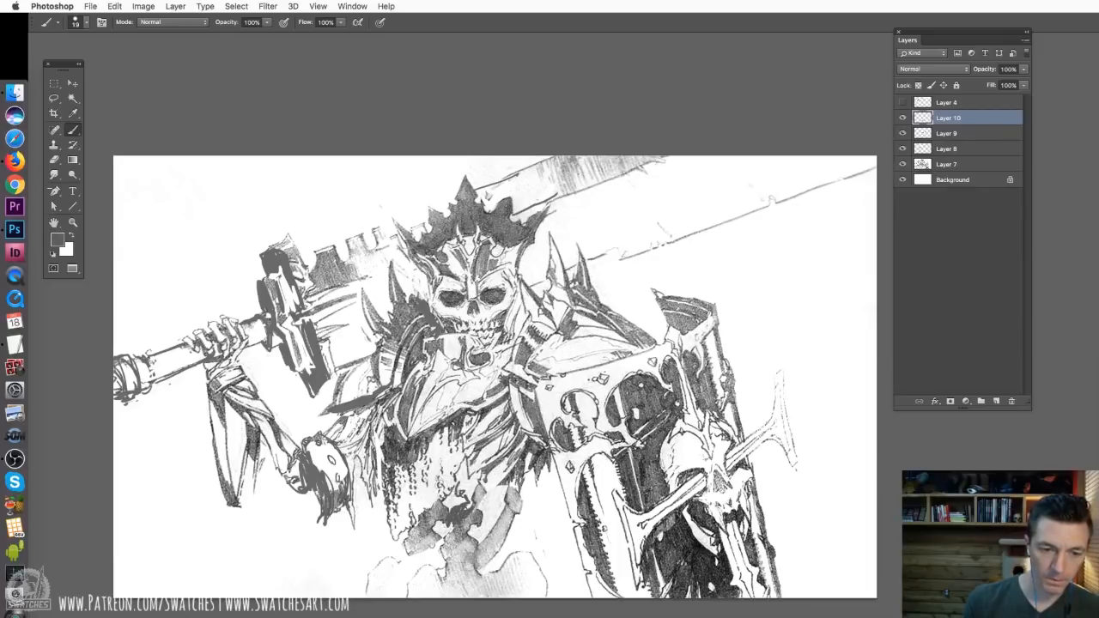
mouse_move(457, 504)
mouse_down()
mouse_move(475, 481)
mouse_move(472, 517)
mouse_up()
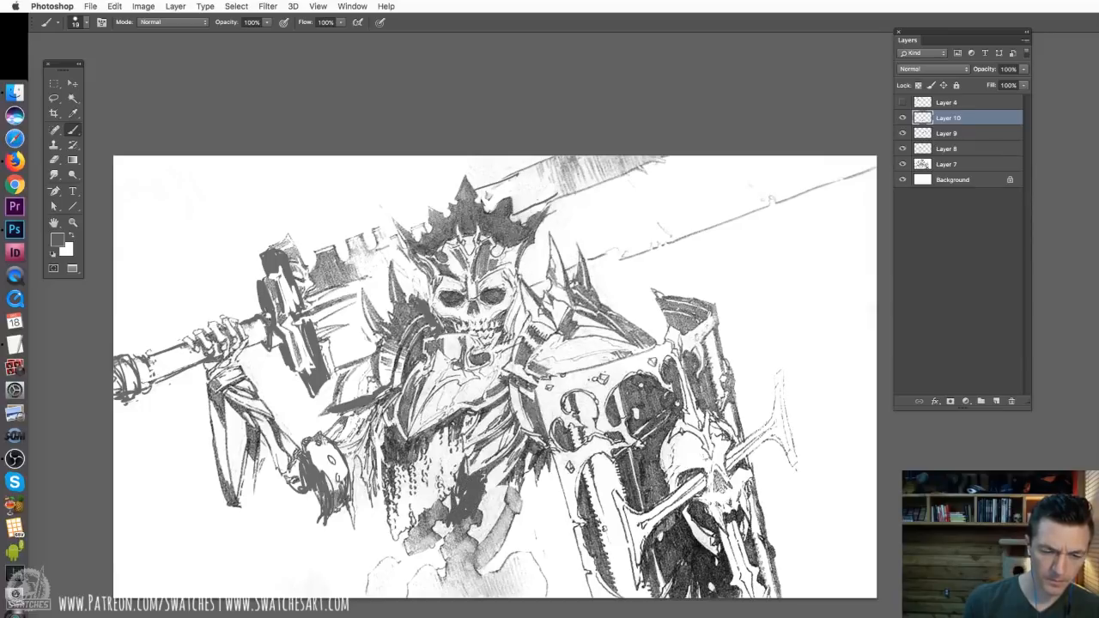
right_click(454, 458)
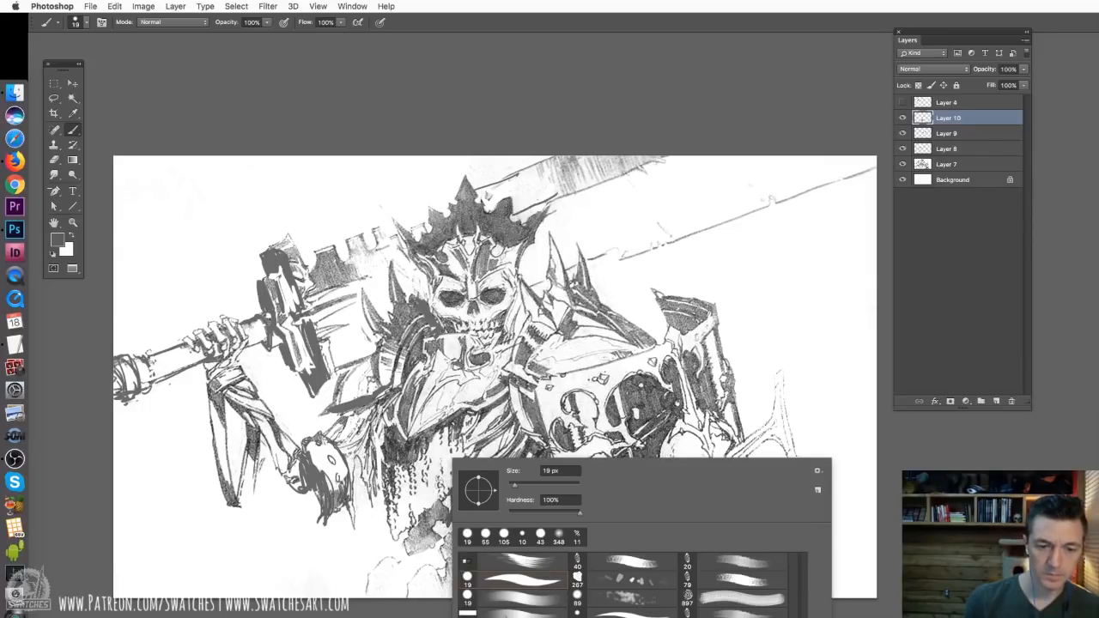
key(Return)
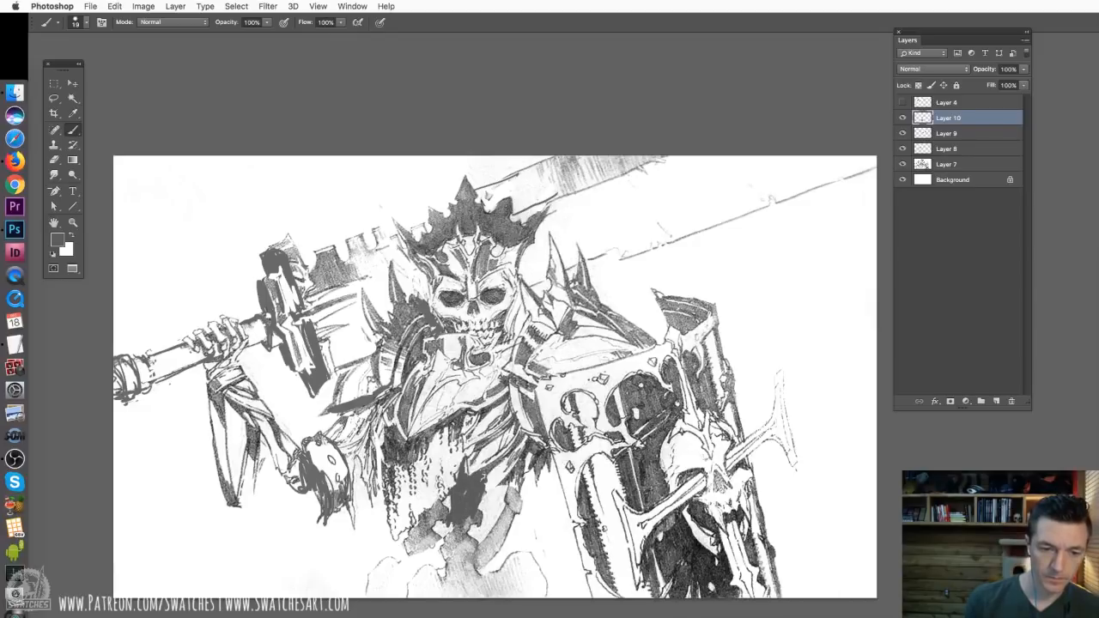
drag(468, 517, 462, 542)
Paint over the leftover grey shapes on both sides of the spine with white
alt+click(522, 521)
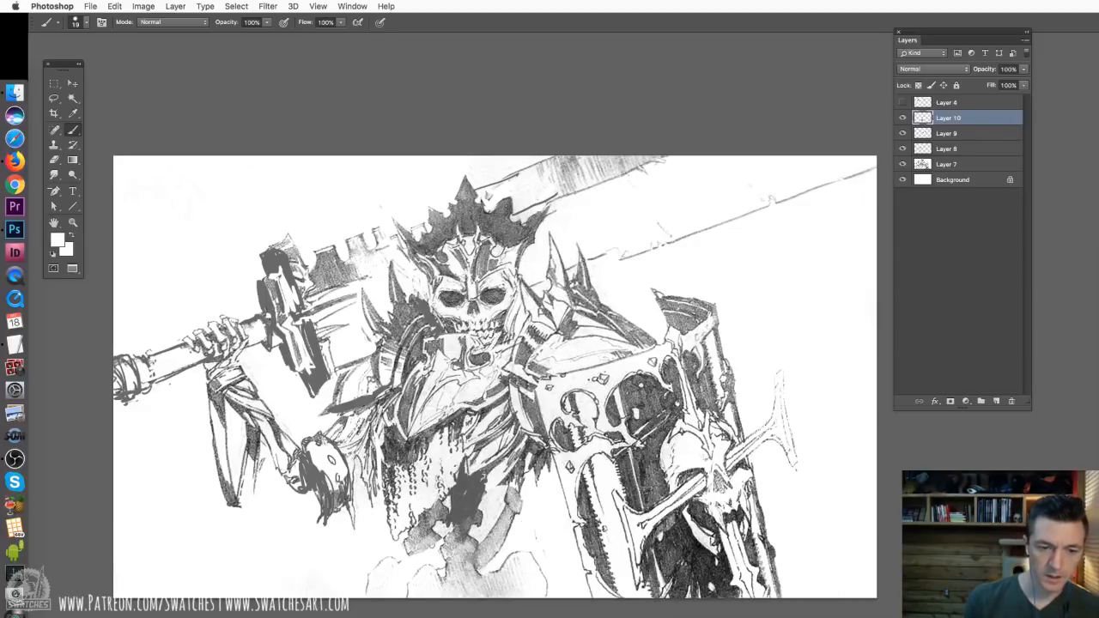
mouse_move(515, 493)
mouse_down()
mouse_move(512, 522)
mouse_move(489, 550)
mouse_move(495, 567)
mouse_move(494, 526)
mouse_up()
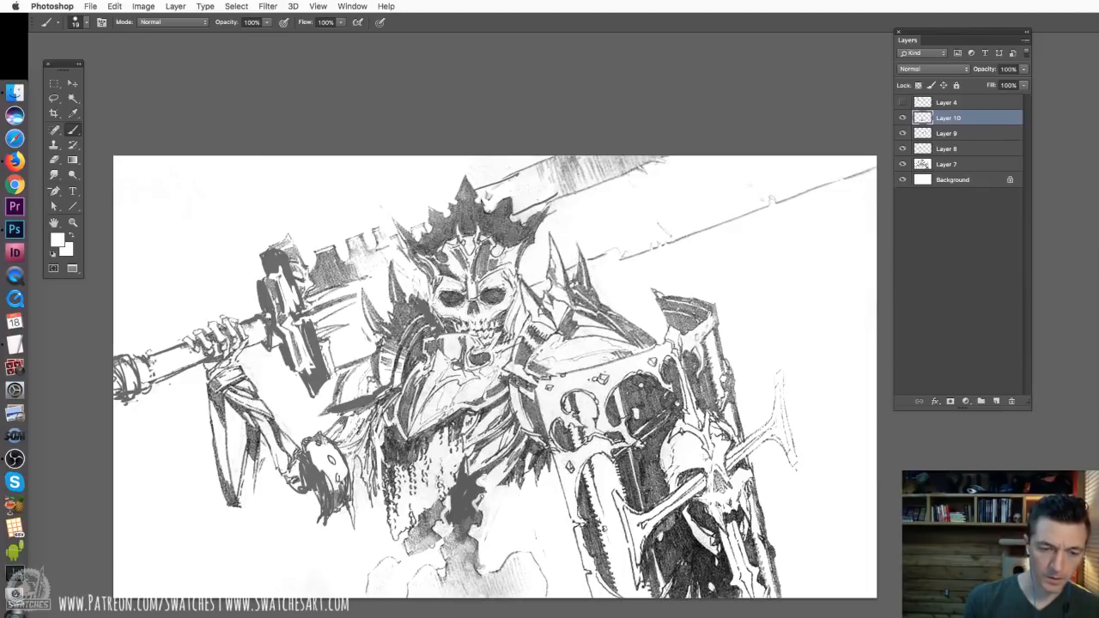
mouse_move(442, 508)
mouse_down()
mouse_move(418, 539)
mouse_move(429, 558)
mouse_move(436, 519)
mouse_up()
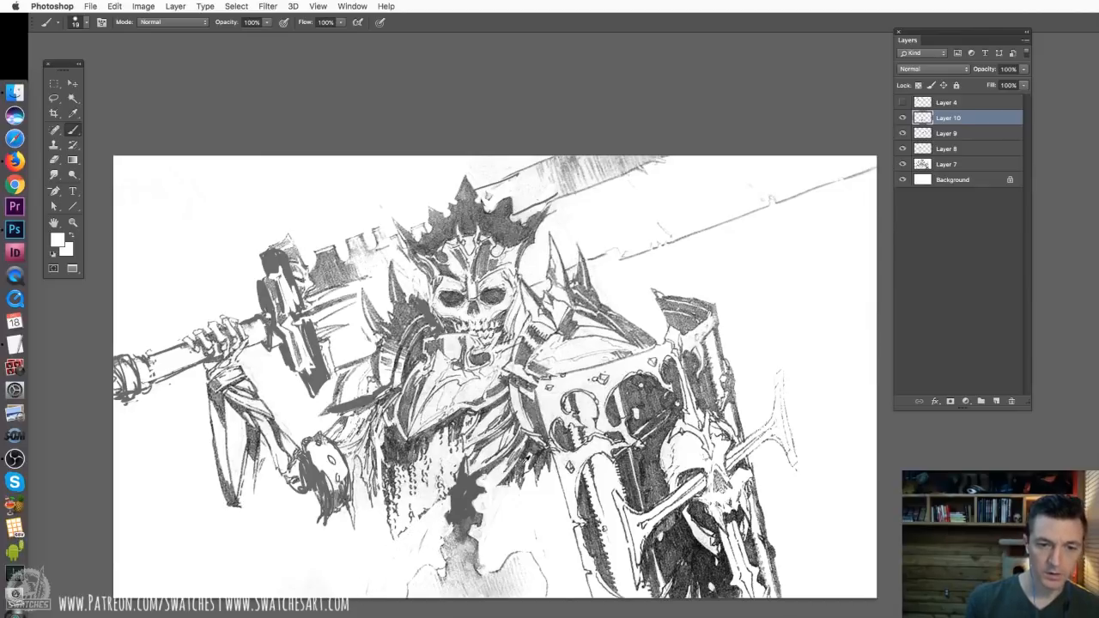
Sketch curved lower ribs from the spine toward the shield with a 12 px dark grey brush
alt+click(520, 466)
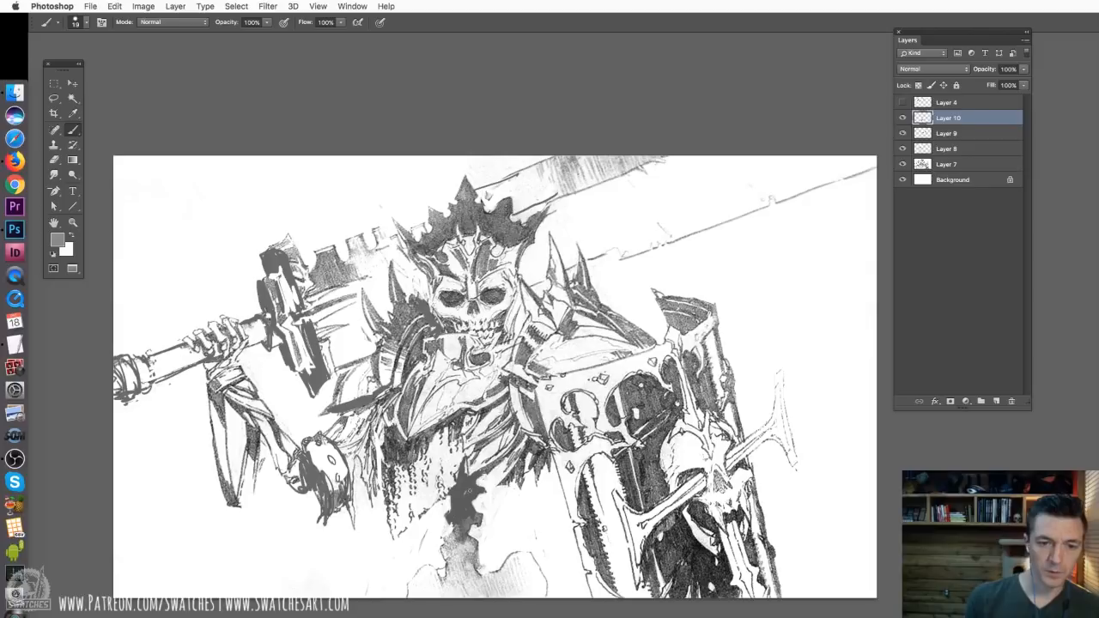
drag(469, 493, 510, 469)
right_click(529, 487)
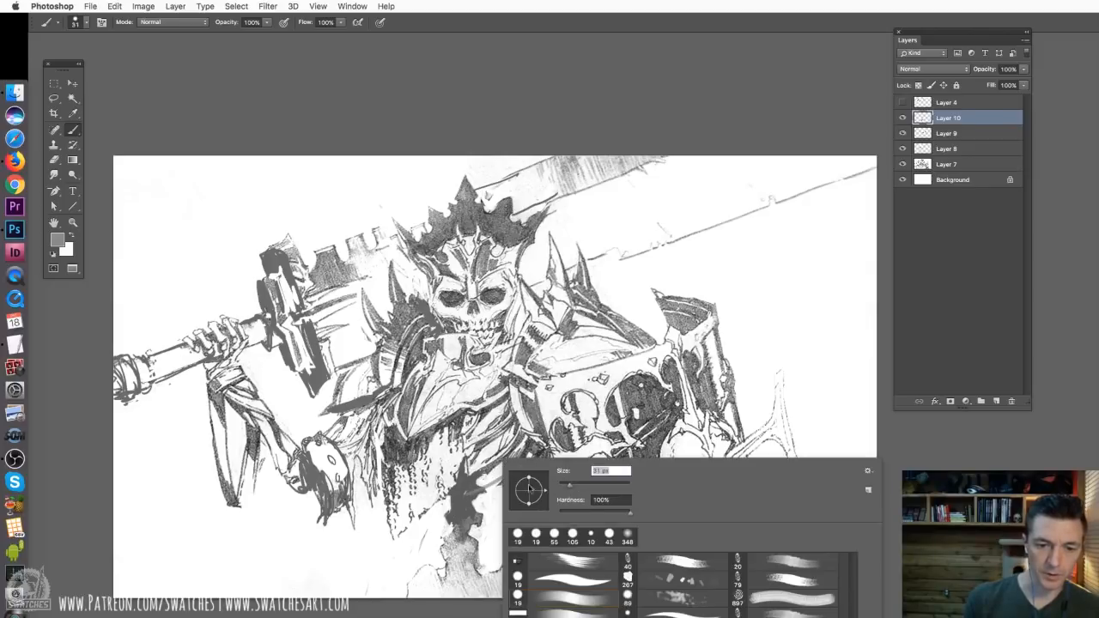
drag(565, 489, 563, 488)
click(464, 486)
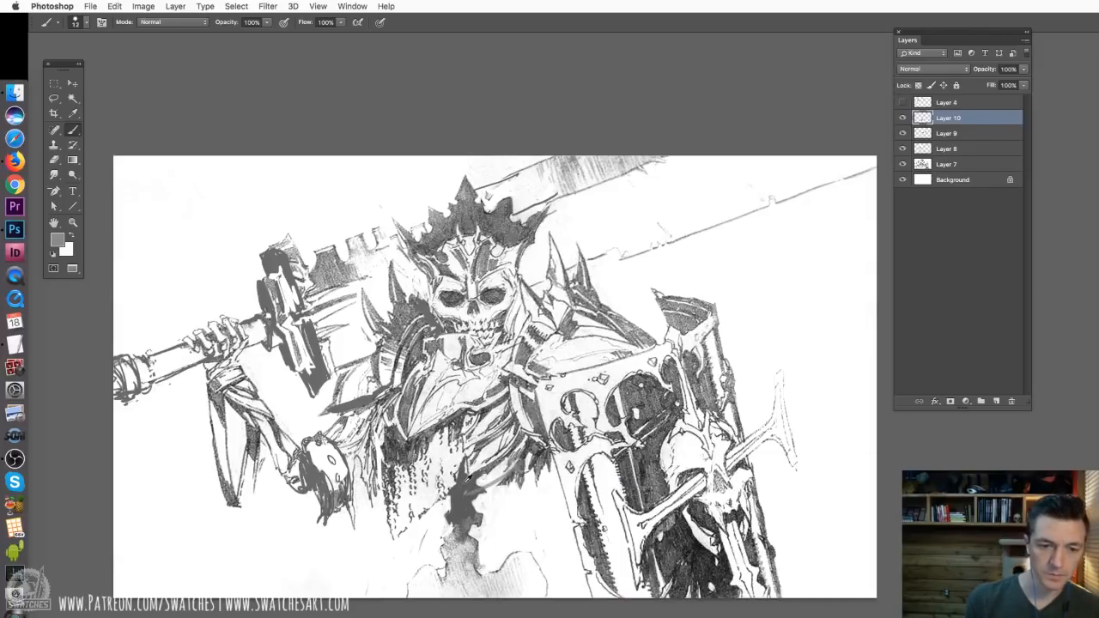
alt+click(464, 493)
mouse_move(474, 504)
mouse_down()
mouse_move(514, 489)
mouse_move(521, 472)
mouse_move(491, 522)
mouse_move(529, 493)
mouse_move(491, 522)
mouse_up()
mouse_move(491, 522)
mouse_down()
mouse_move(544, 460)
mouse_move(496, 517)
mouse_up()
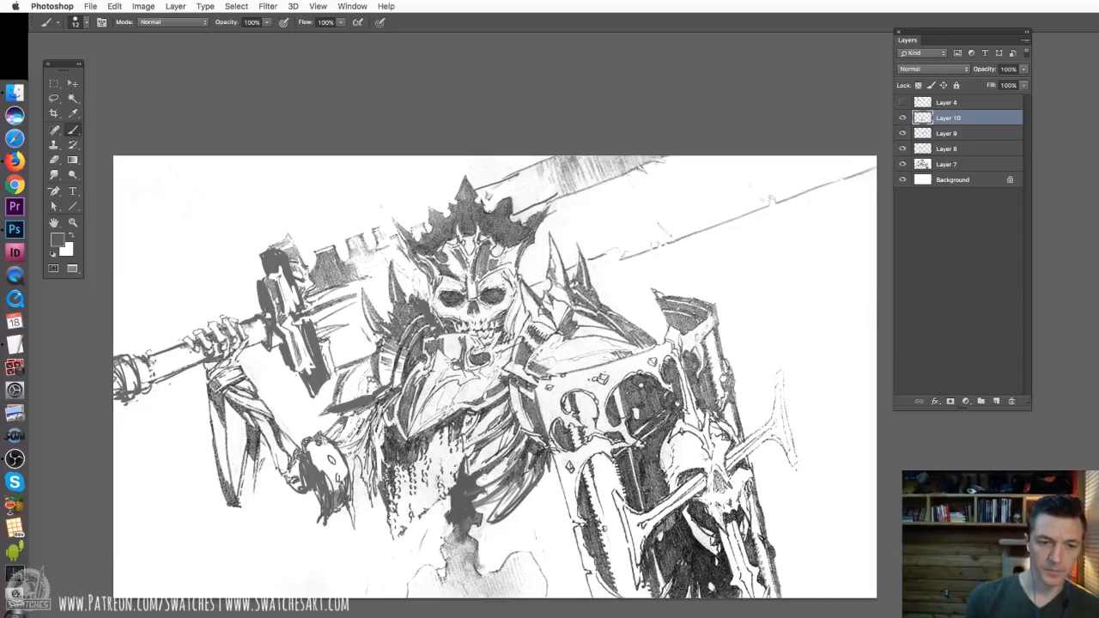
Sketch the curved pelvis bones on both sides of the spine with the 12 px dark grey brush
drag(539, 520, 499, 596)
drag(526, 537, 487, 597)
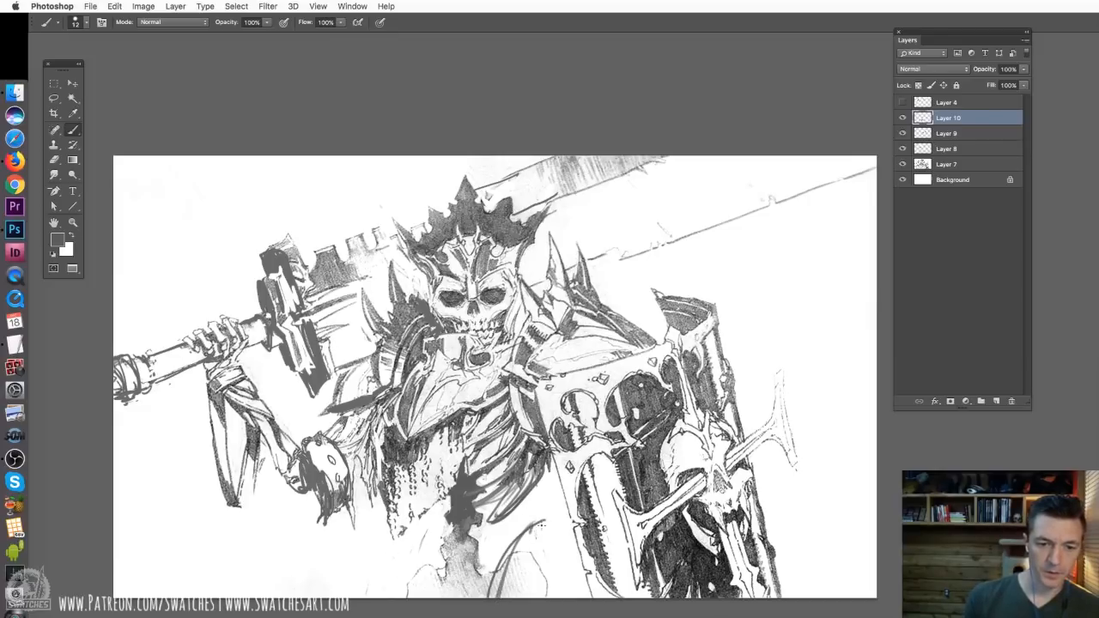
drag(549, 524, 524, 556)
mouse_move(535, 538)
mouse_down()
mouse_move(501, 597)
mouse_move(567, 568)
mouse_up()
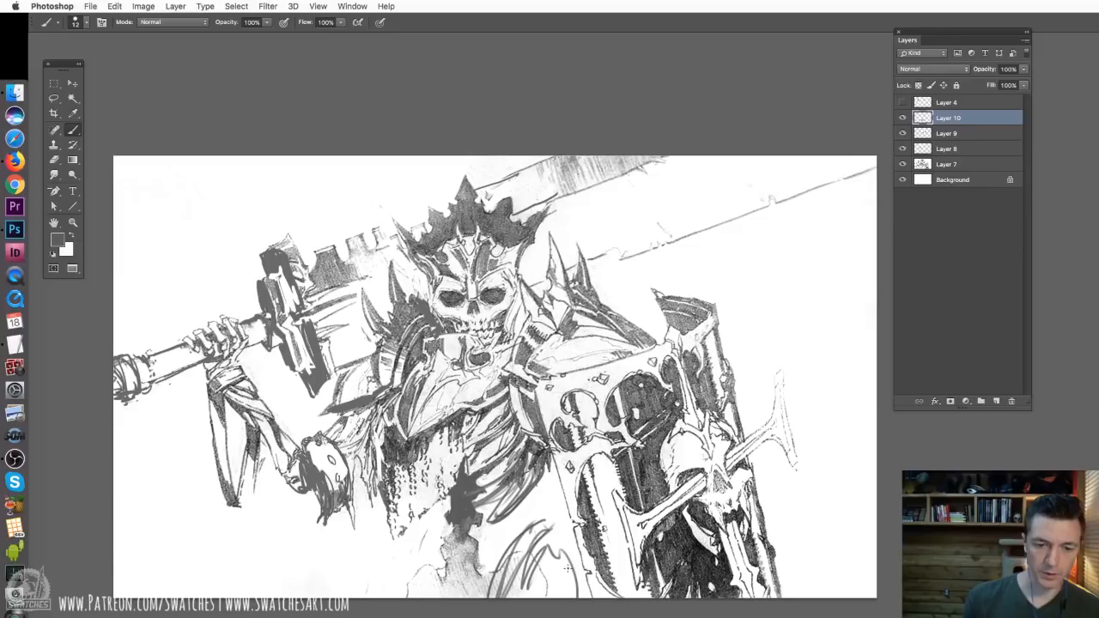
mouse_move(405, 539)
mouse_down()
mouse_move(400, 594)
mouse_move(378, 598)
mouse_move(393, 599)
mouse_up()
drag(458, 584, 420, 596)
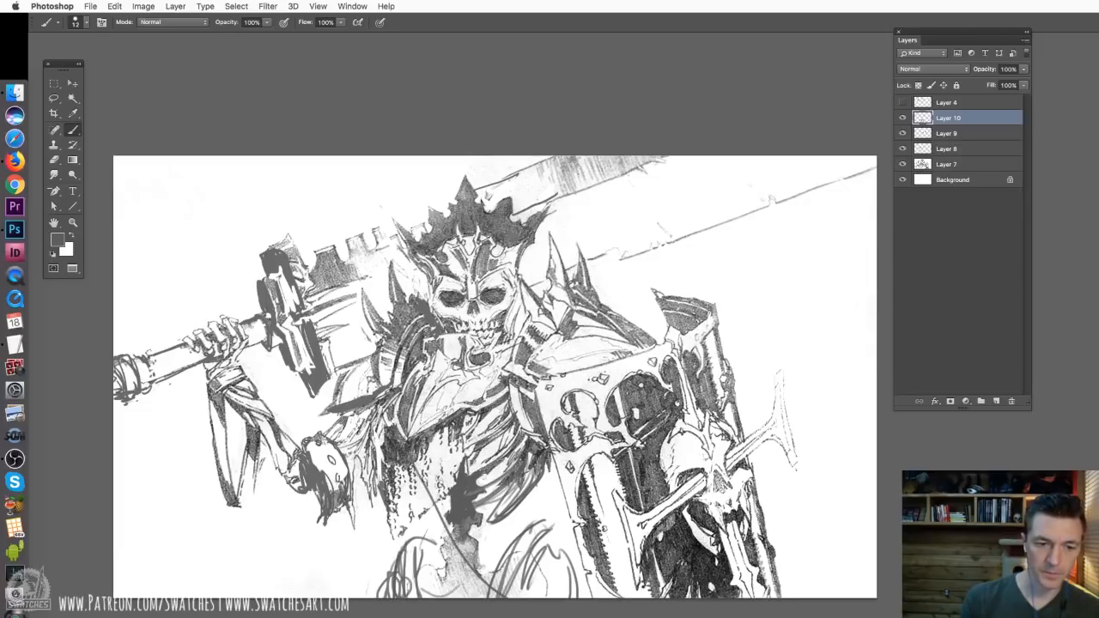
Draw several long diagonal lines from the sword-arm side of the waist down across the spine and pelvis
drag(404, 471, 467, 597)
mouse_move(396, 394)
mouse_down()
mouse_move(401, 437)
mouse_move(446, 542)
mouse_move(486, 595)
mouse_up()
drag(422, 513, 495, 597)
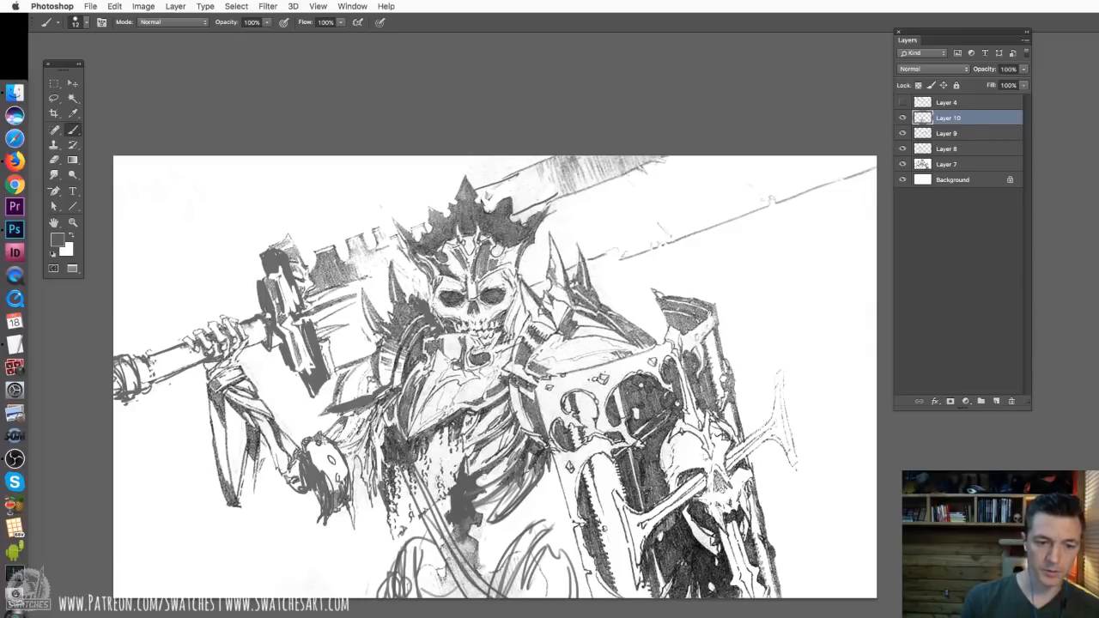
drag(444, 538, 506, 598)
drag(427, 532, 496, 597)
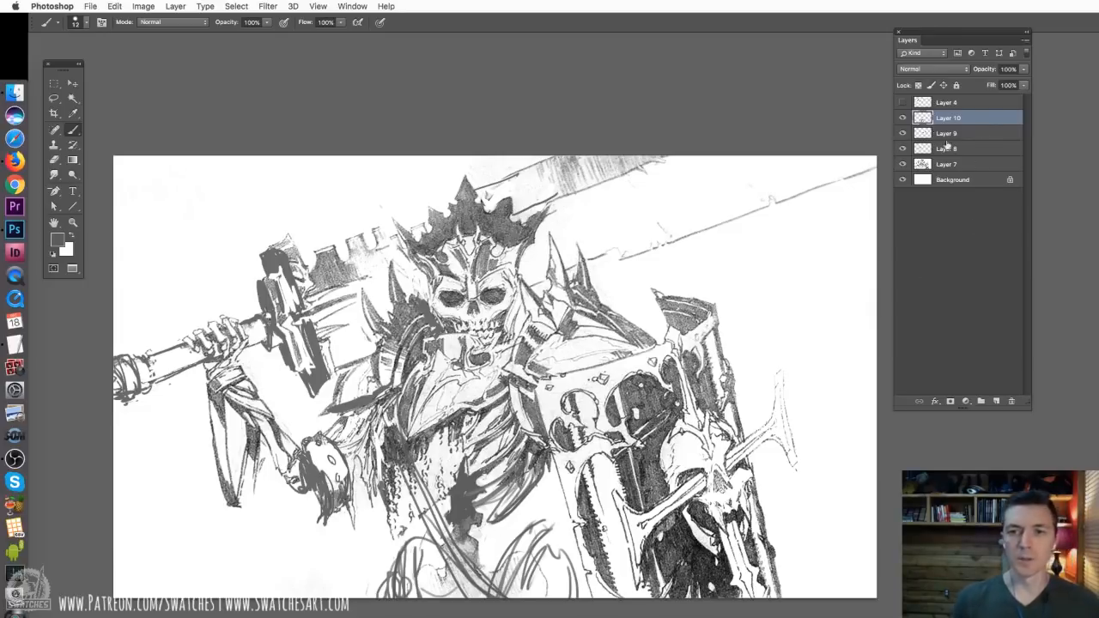
Merge Layers 7 to 10 into one layer and set it to Multiply at 24% opacity
shift+click(954, 168)
key(super+e)
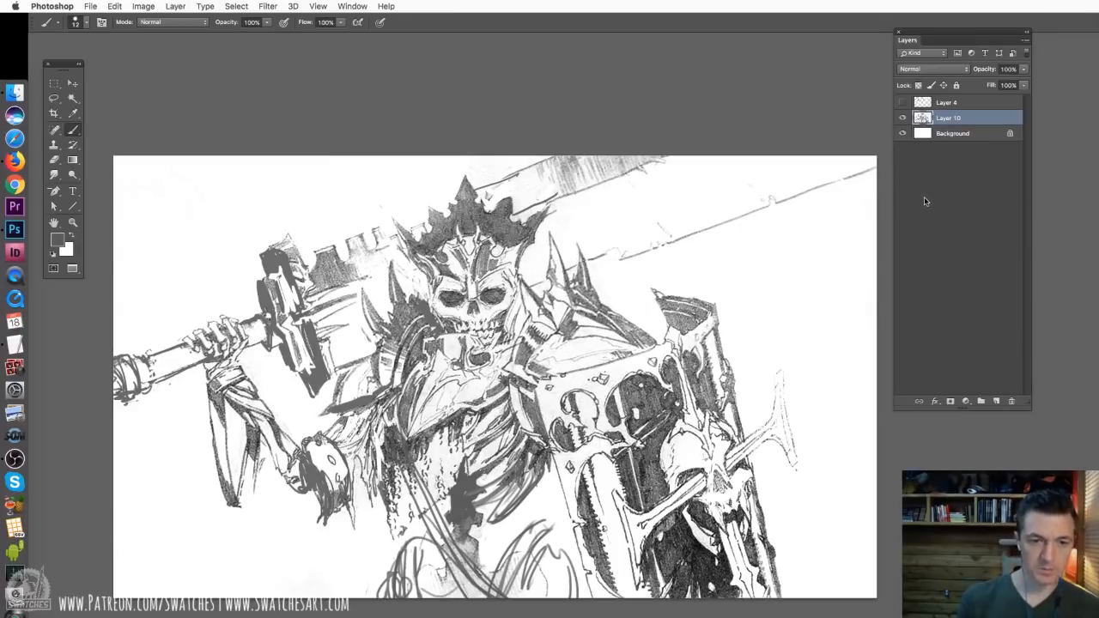
click(932, 68)
click(913, 109)
click(1022, 87)
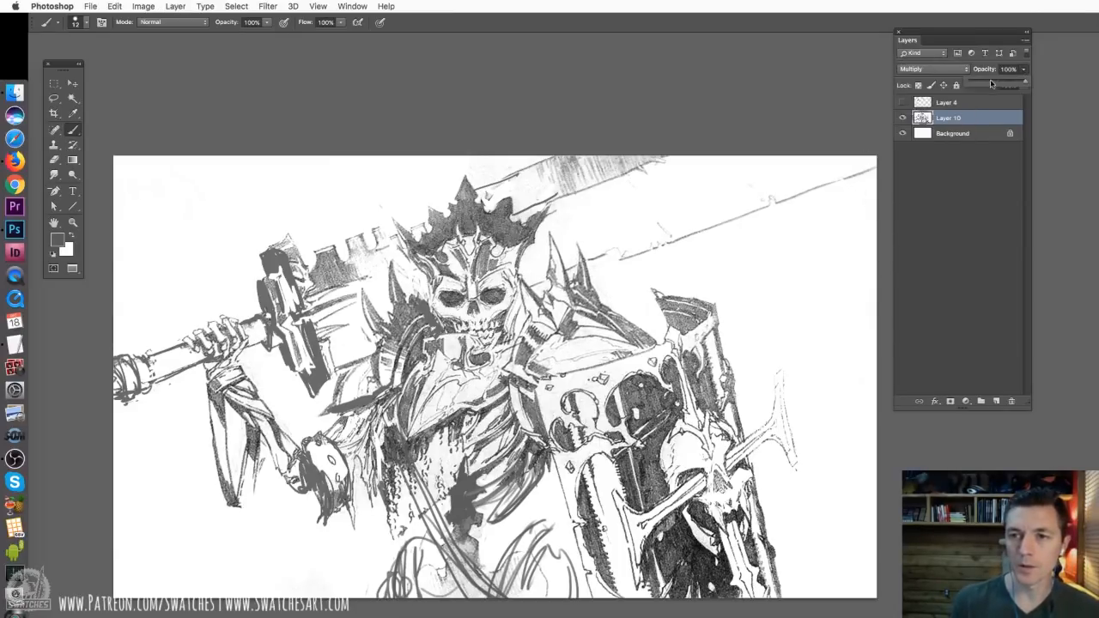
drag(984, 84, 984, 84)
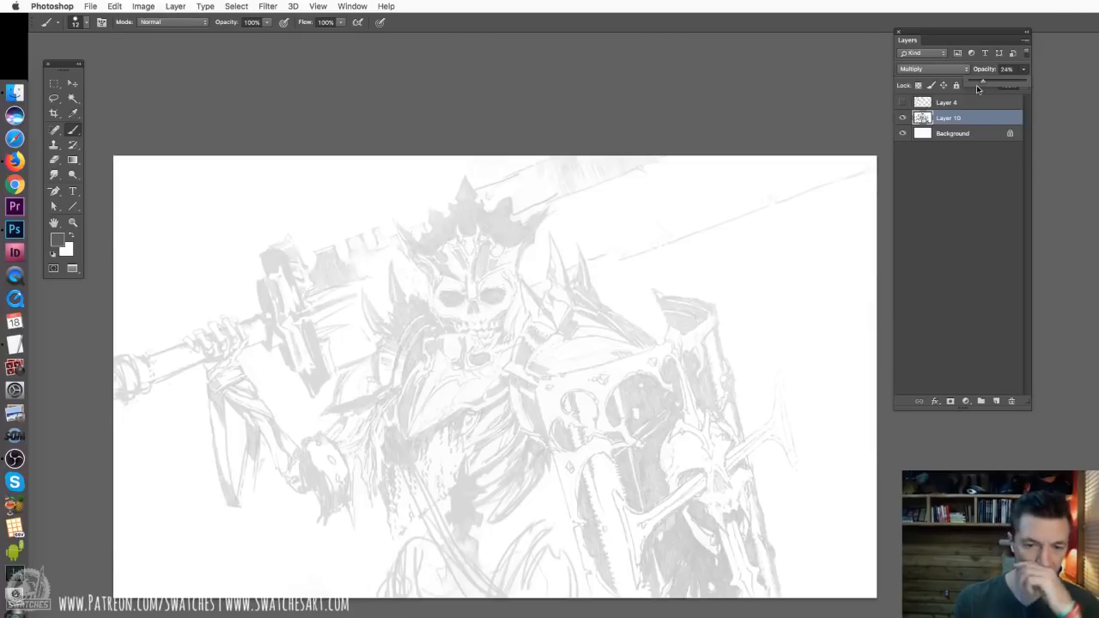
Add an empty layer between the Background and the faded sketch, then select the Background and the Gradient tool
click(968, 134)
click(996, 401)
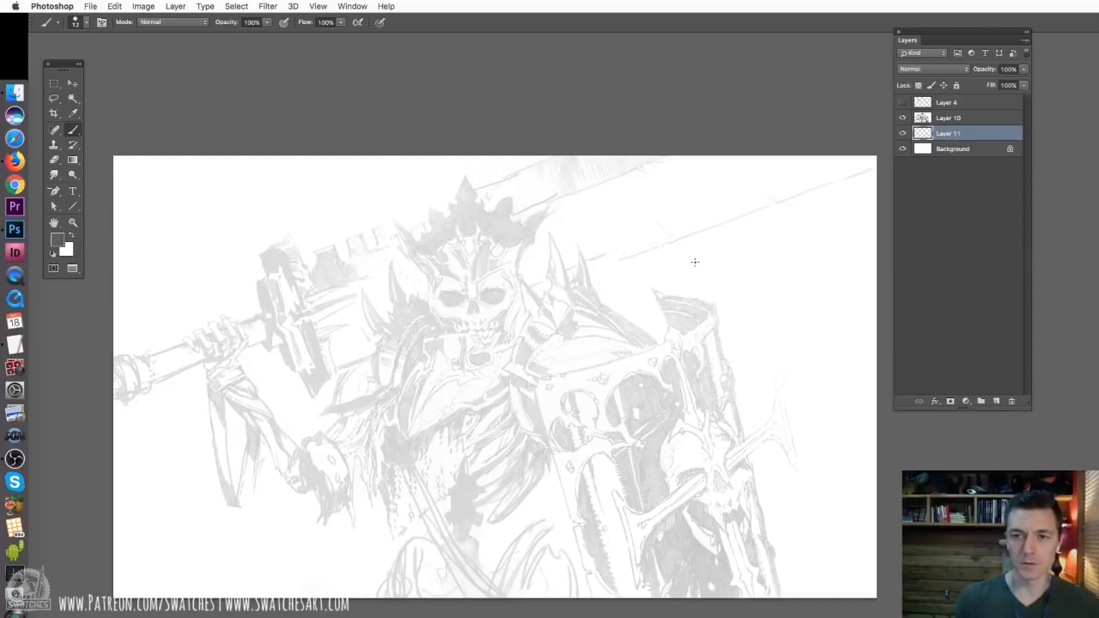
click(952, 148)
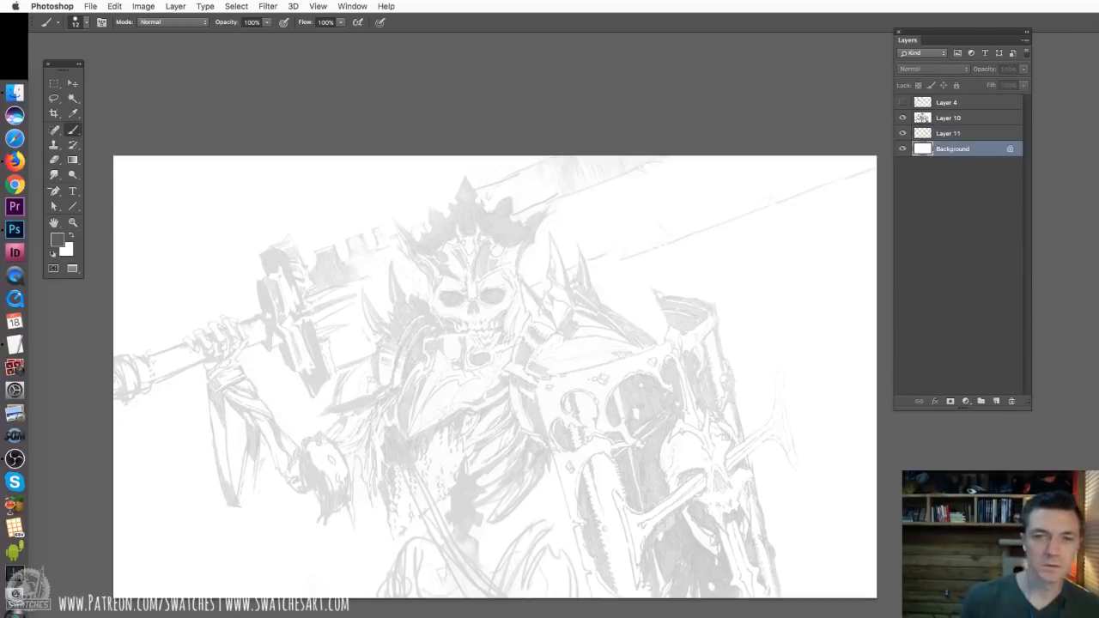
click(72, 160)
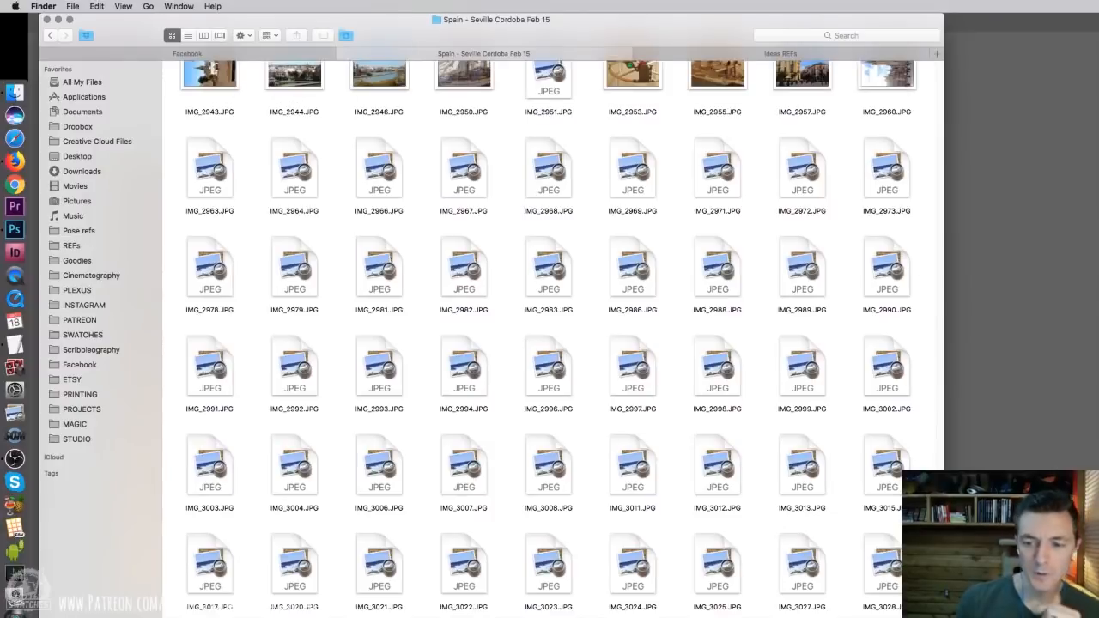
Browse the Spain - Seville Cordoba Feb 15 photo folder and open the dusk city photo IMG_3061.JPG in Photoshop
scroll(550, 343, up, 5)
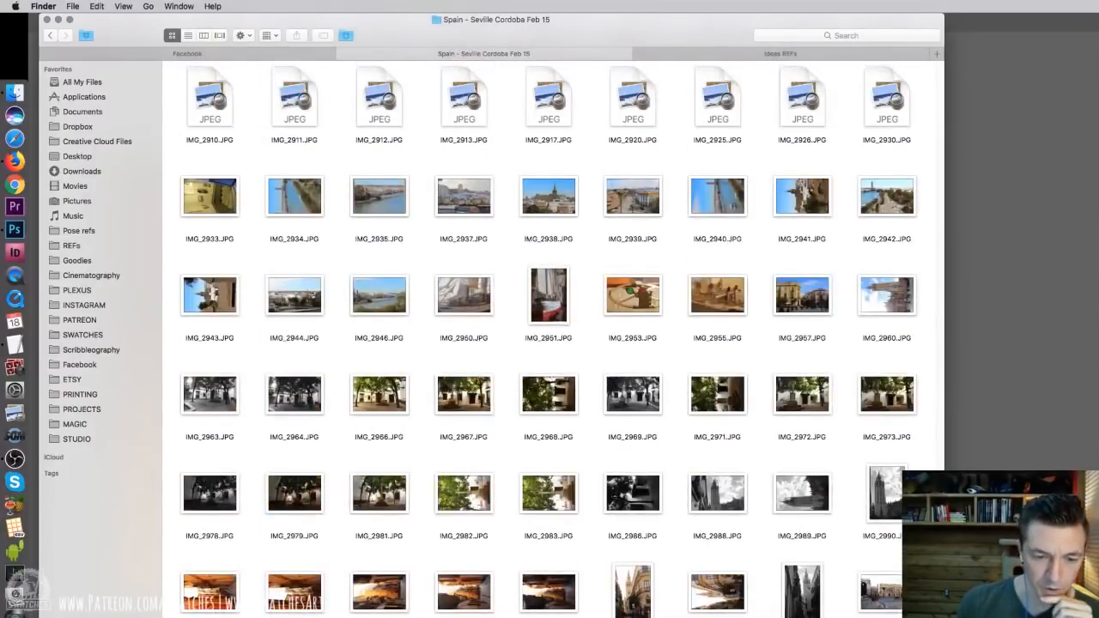
scroll(549, 343, down, 6)
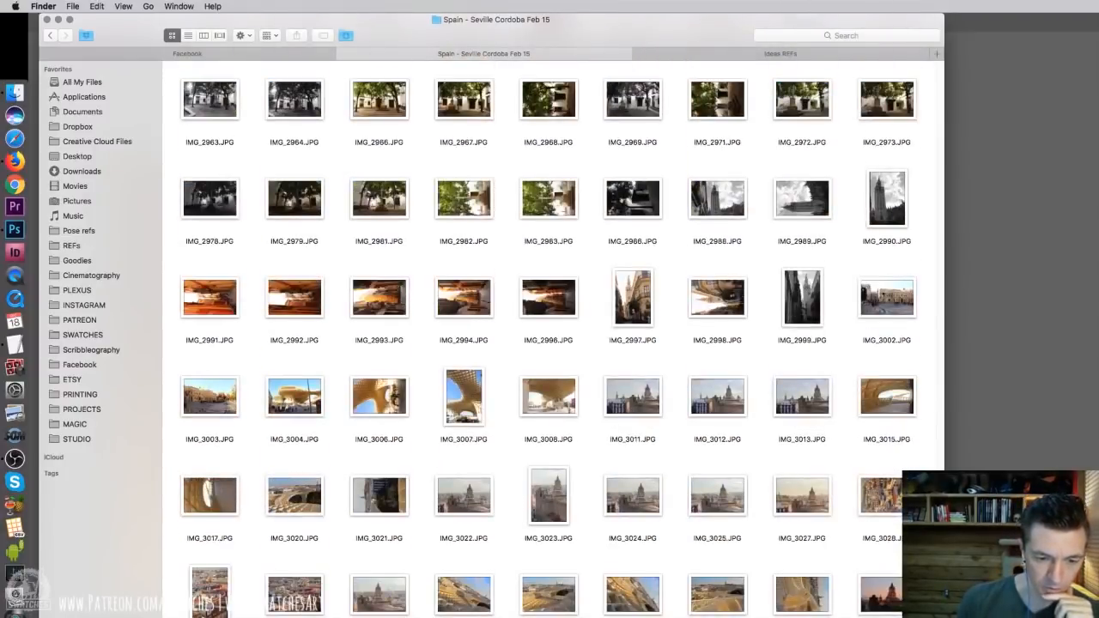
scroll(549, 343, down, 4)
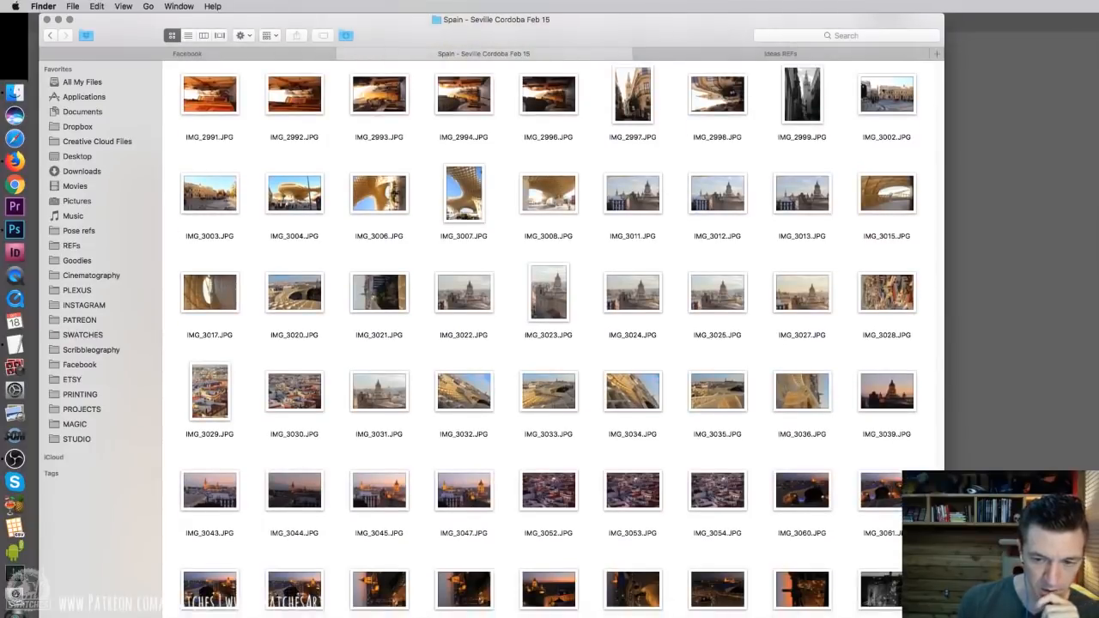
scroll(549, 343, down, 2)
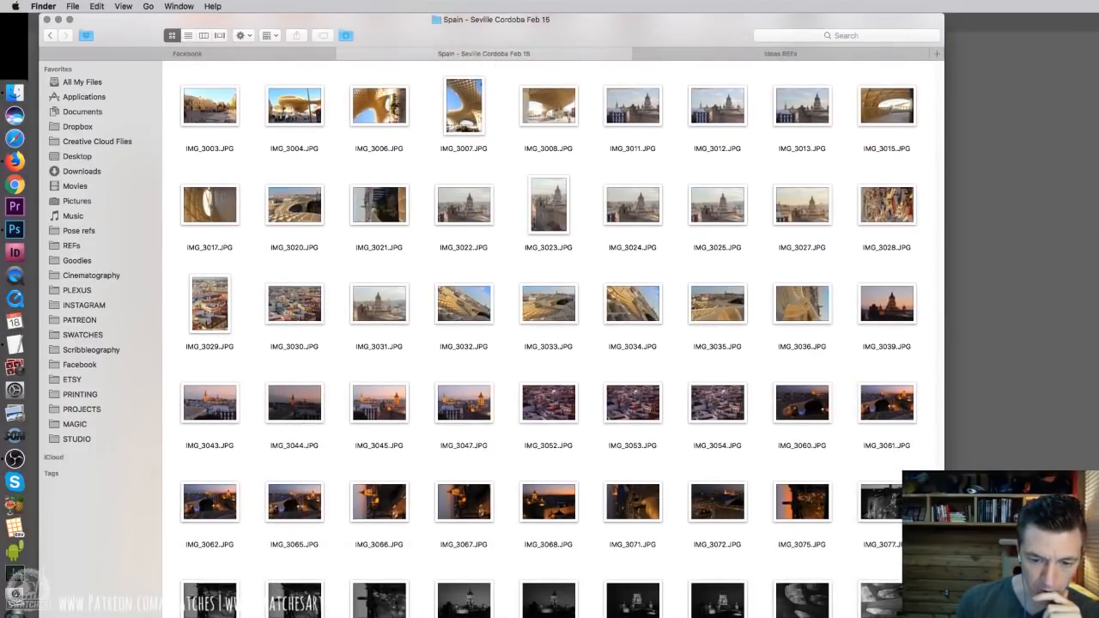
scroll(550, 344, down, 2)
scroll(550, 343, up, 10)
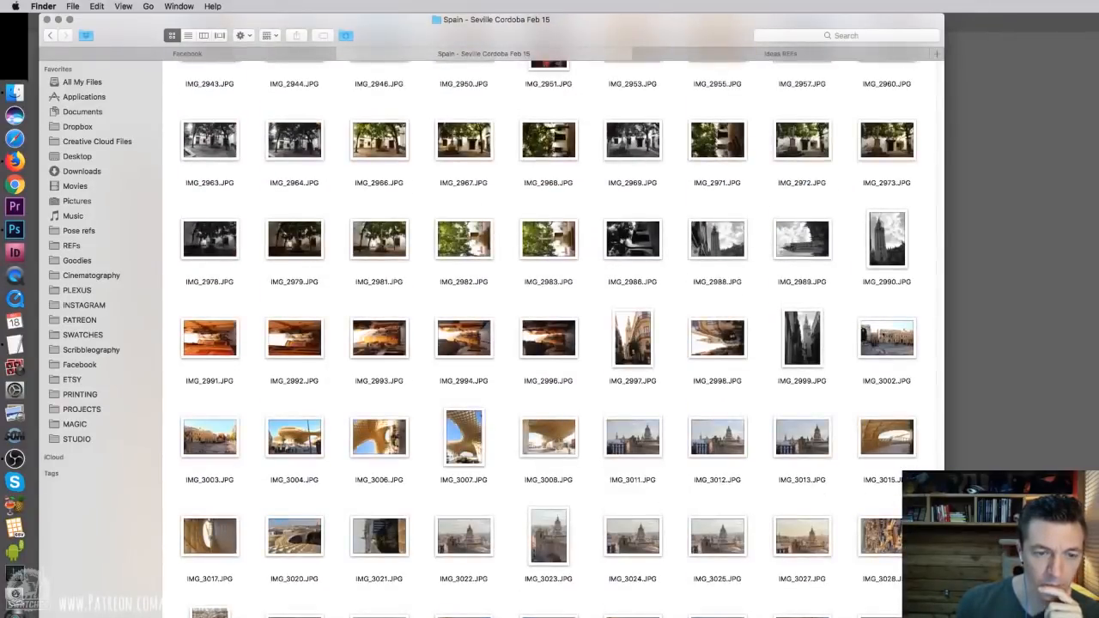
scroll(550, 343, up, 6)
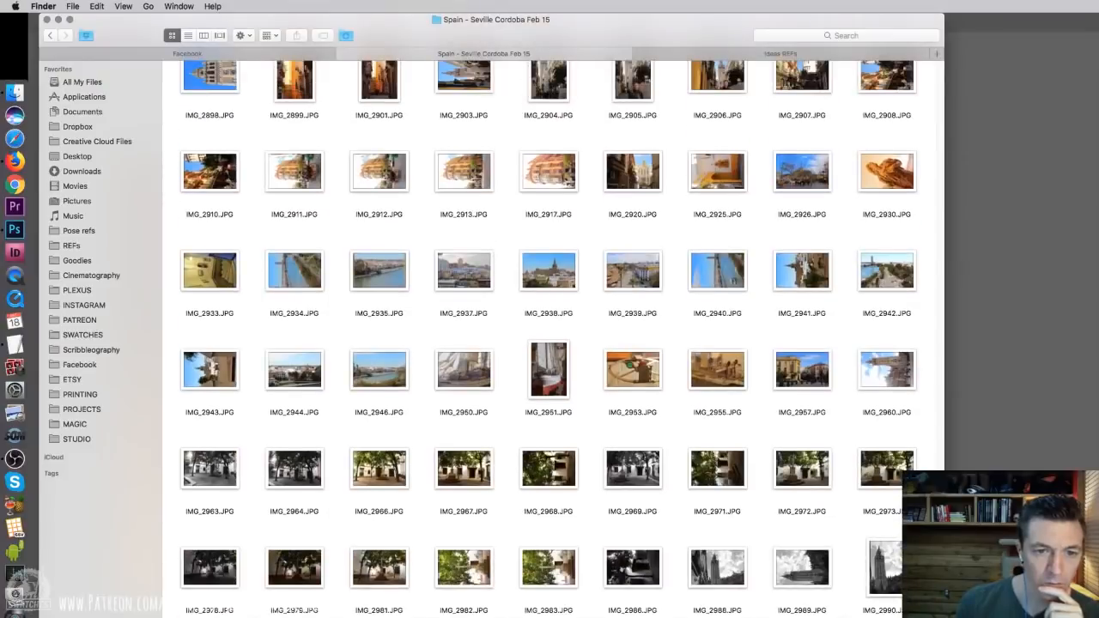
scroll(549, 344, down, 5)
scroll(894, 589, down, 3)
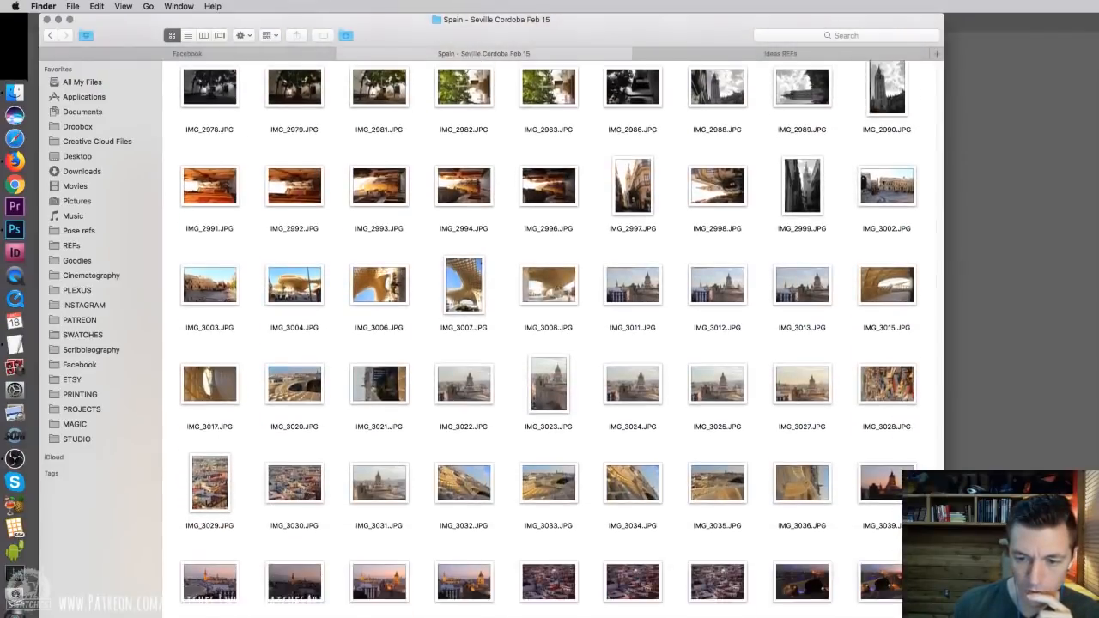
click(876, 556)
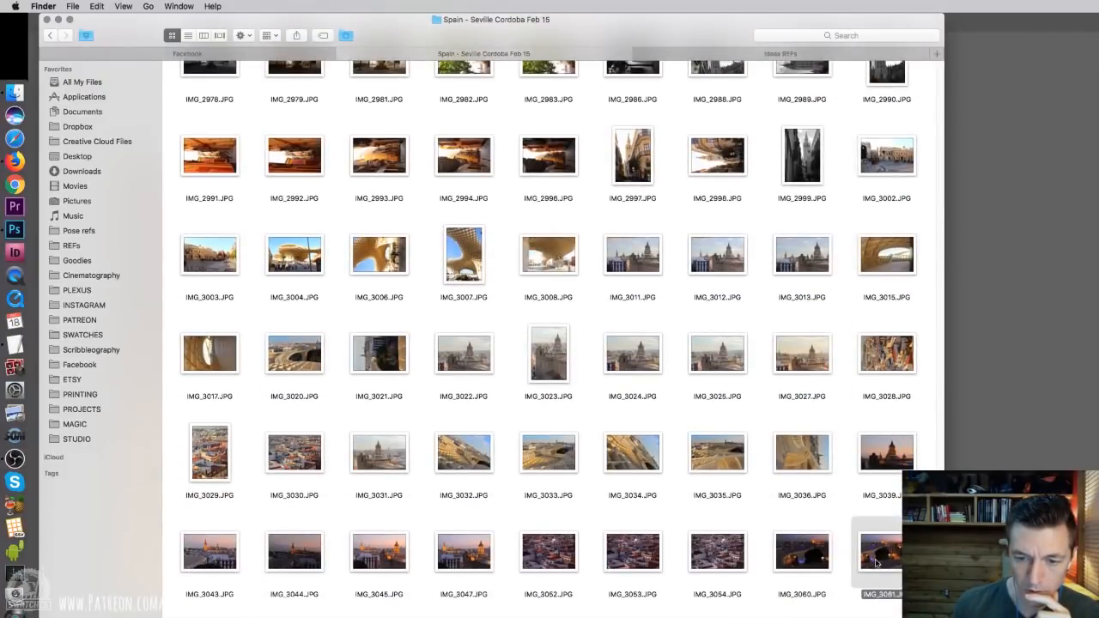
right_click(876, 562)
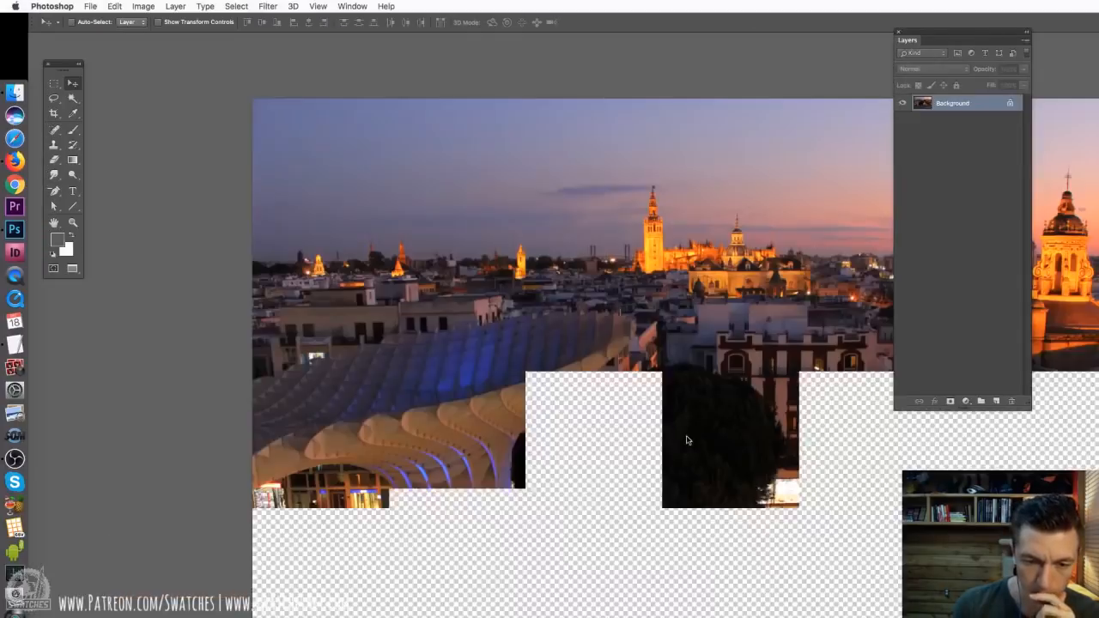
Copy the entire city photo into the skeleton painting just above the Background and scale it to fit the canvas
key(super+a)
key(super+c)
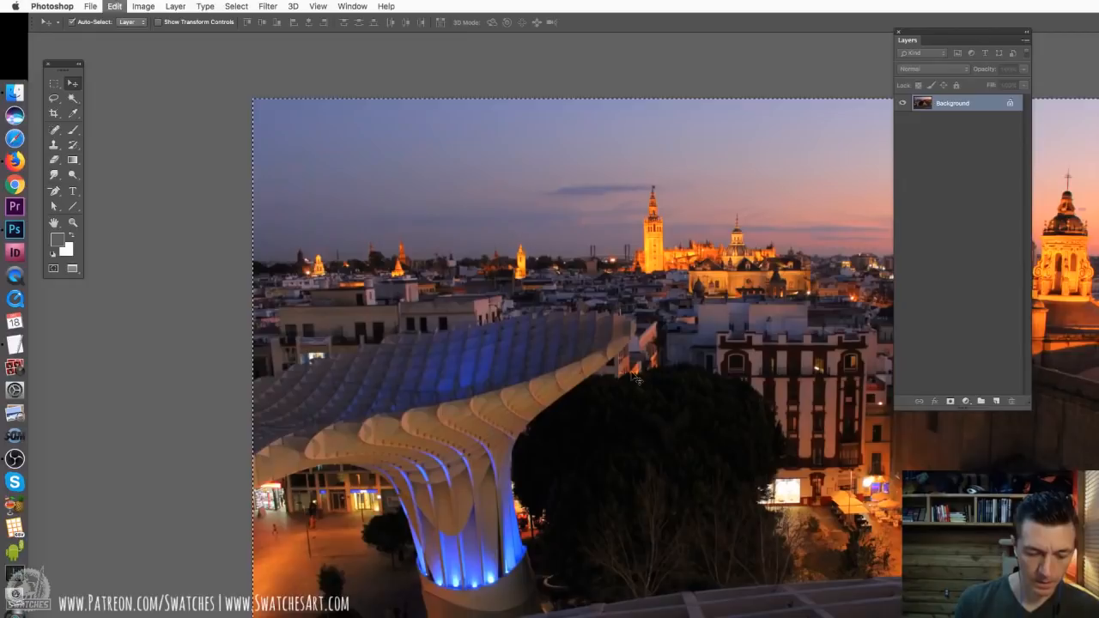
key(super+w)
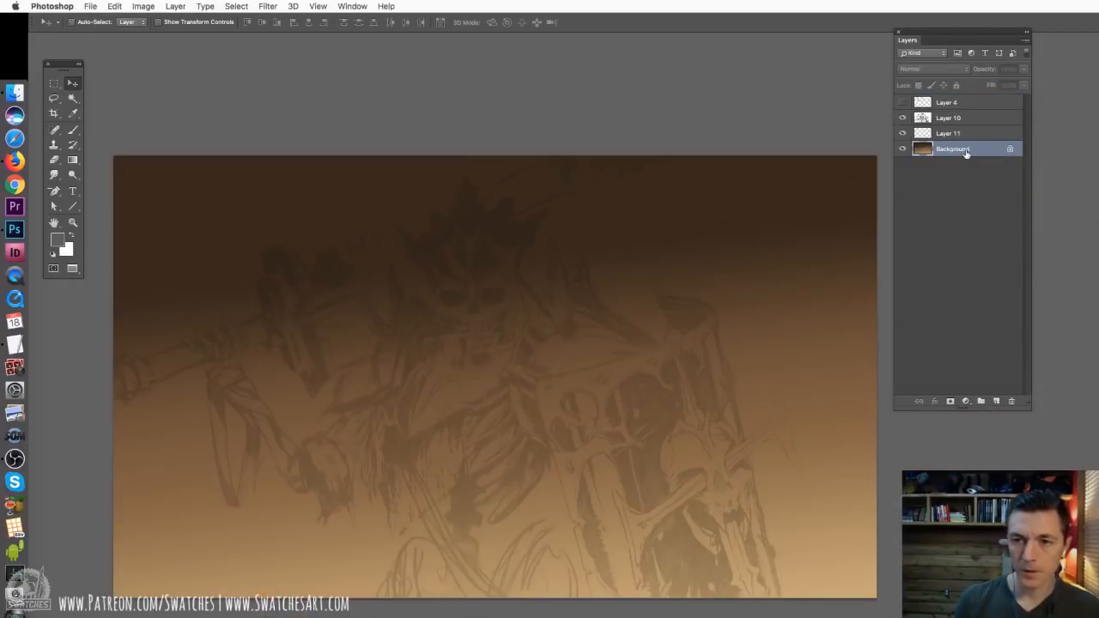
key(super+v)
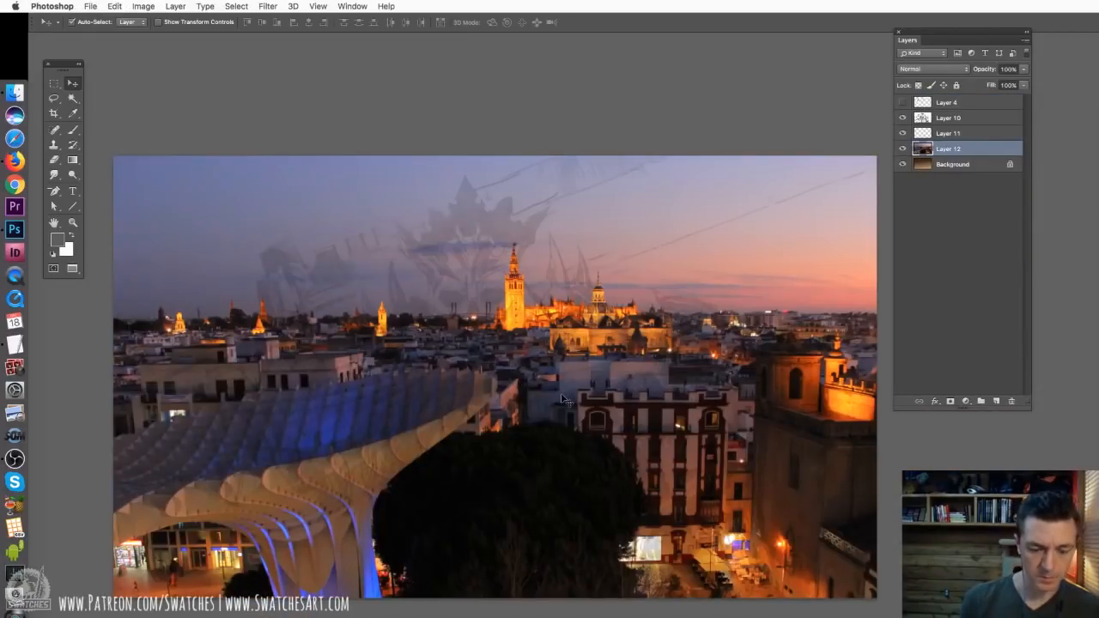
key(super+t)
mouse_move(887, 606)
mouse_down()
mouse_move(866, 599)
mouse_move(876, 598)
mouse_up()
key(Return)
Clone buildings and lights with a large splatter Clone Stamp brush to break up the photo's middle and foreground
key(s)
alt+click(290, 268)
click(590, 220)
drag(590, 266, 592, 360)
drag(292, 515, 498, 506)
alt+click(648, 426)
drag(693, 496, 369, 502)
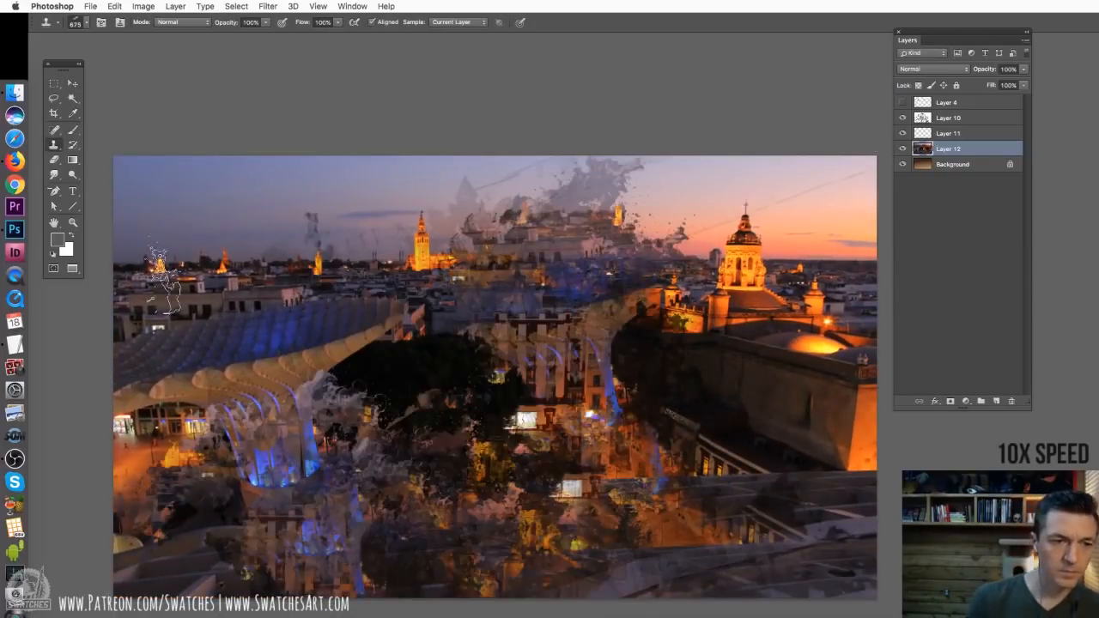
Clone the skyline and the domed tower into the left side, right edge and lower left of the city photo
drag(206, 275, 438, 320)
alt+click(707, 374)
drag(806, 335, 803, 446)
click(173, 496)
drag(420, 378, 369, 420)
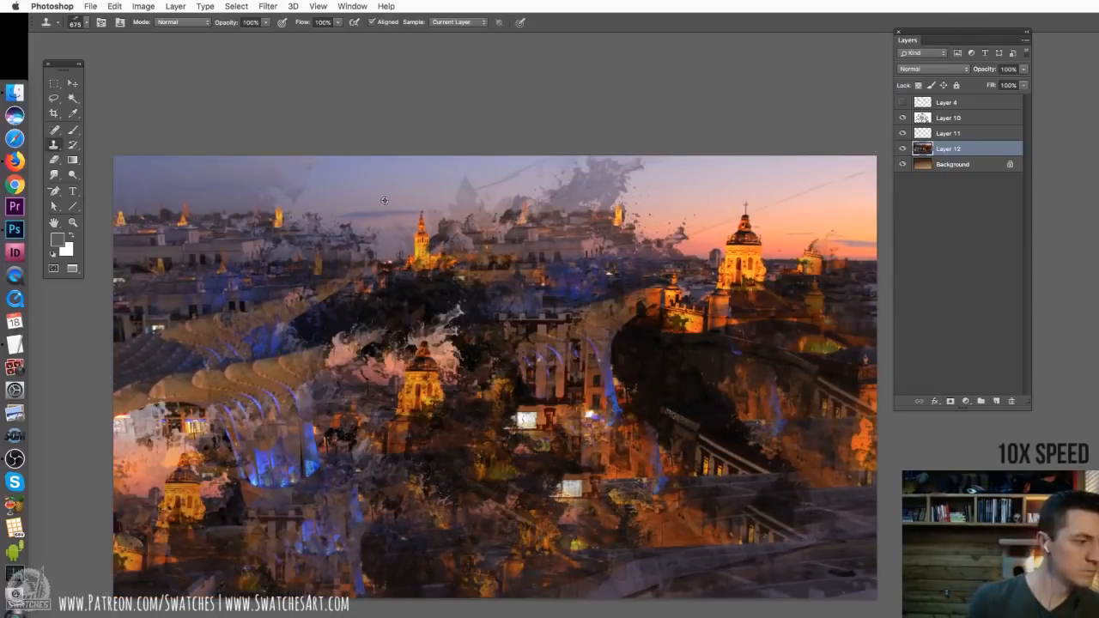
drag(402, 267, 301, 335)
Glaze pink over the upper middle sky and blue-violet over the lower left with a soft 764 px brush at 32% opacity
key(b)
right_click(604, 345)
alt+click(679, 199)
drag(605, 194, 592, 283)
drag(649, 339, 595, 340)
alt+click(270, 403)
drag(168, 391, 301, 558)
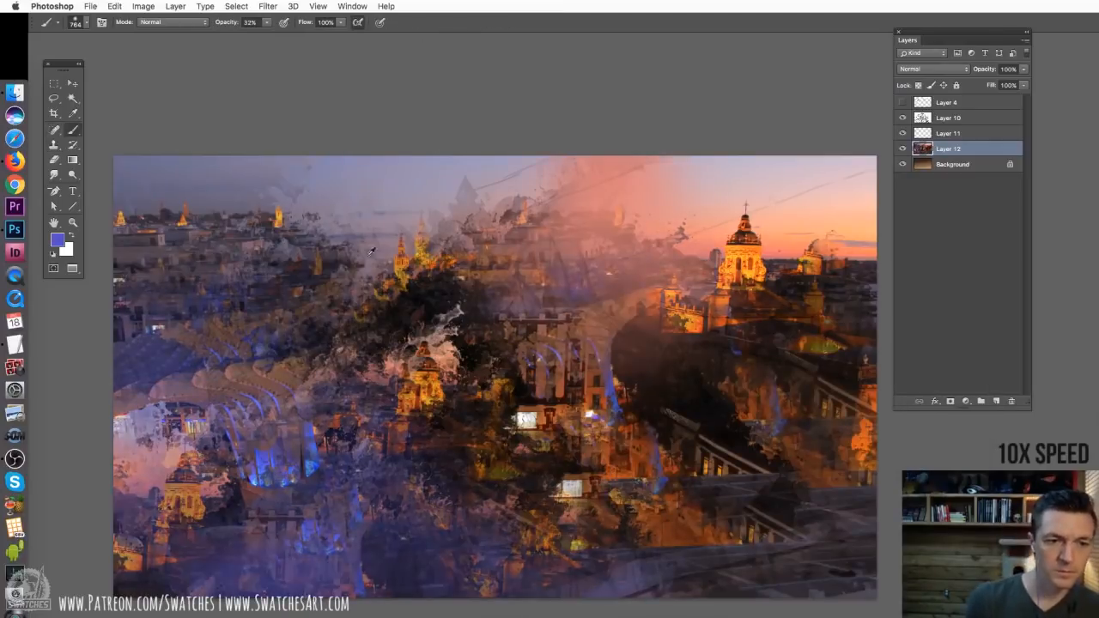
Glaze greyish purple over the middle of the photo and warm orange around the domed tower and right side
alt+click(515, 249)
drag(412, 292, 558, 515)
alt+click(744, 249)
mouse_move(747, 318)
mouse_down()
mouse_move(798, 480)
mouse_move(592, 515)
mouse_up()
alt+click(755, 227)
alt+click(771, 230)
drag(735, 213, 766, 244)
drag(252, 168, 226, 170)
click(811, 307)
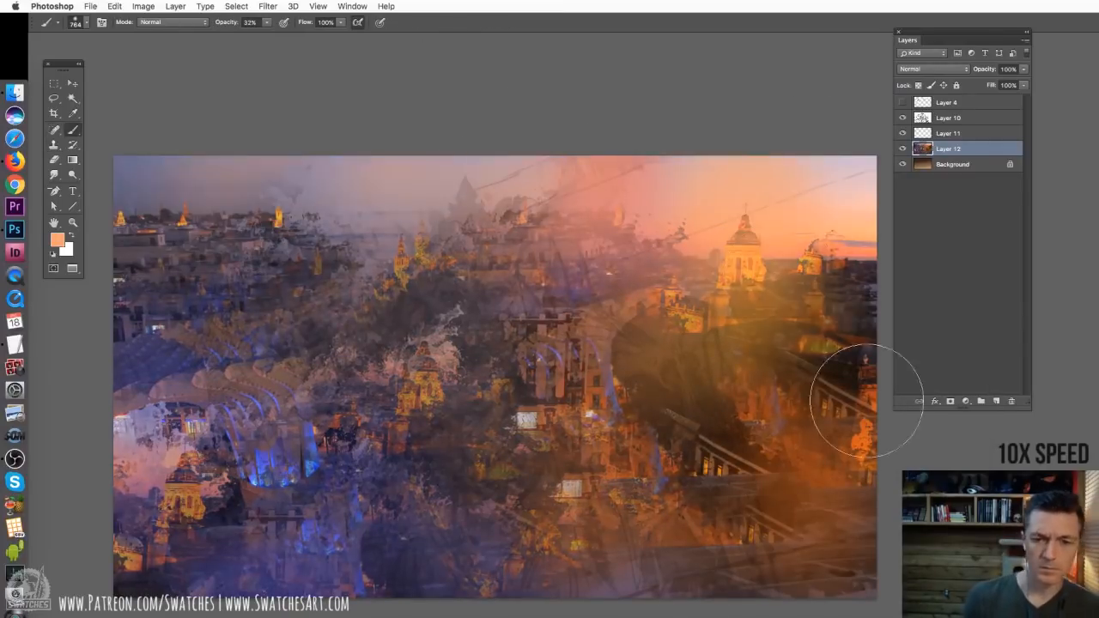
Raise the opacity of the sketch on Layer 10 and return to the photo on Layer 12
click(949, 119)
drag(984, 70, 1013, 69)
click(950, 150)
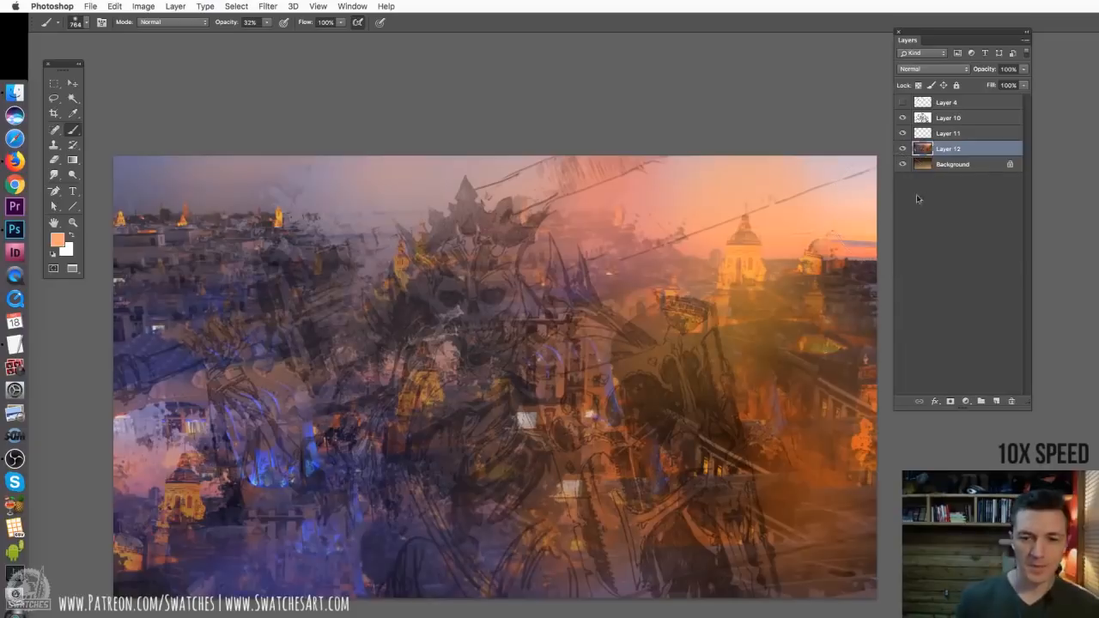
Glaze hazy orange over the left skyline and lower right and violet over the lower middle with the soft 764 px brush
right_click(684, 327)
click(703, 405)
alt+click(343, 193)
mouse_move(301, 283)
mouse_down()
mouse_move(145, 234)
mouse_move(326, 344)
mouse_up()
alt+click(752, 261)
drag(730, 284, 601, 370)
drag(781, 526, 807, 429)
drag(515, 532, 382, 528)
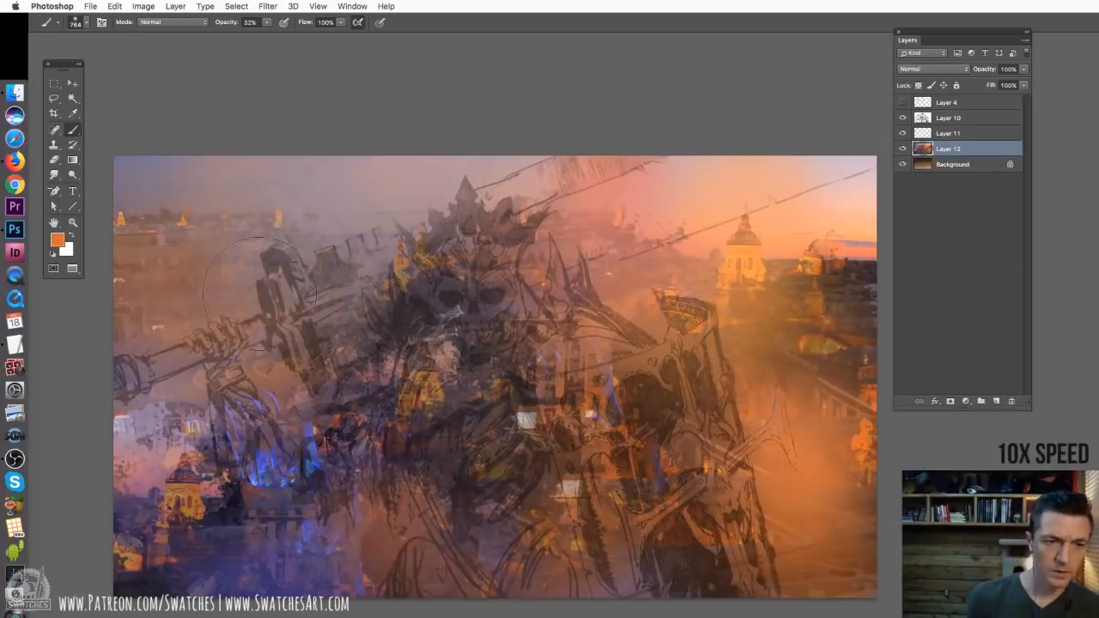
alt+click(300, 472)
drag(309, 437, 485, 515)
Add a layer above the photo and start blocking in the shield in dark purple with a hard brush at 100% opacity
click(996, 401)
right_click(565, 447)
click(858, 558)
drag(267, 22, 333, 44)
drag(593, 481, 622, 593)
mouse_move(670, 442)
mouse_down()
mouse_move(747, 588)
mouse_move(661, 453)
mouse_up()
Block in the torso, shoulder armour, shield edge, head and sword blade in flat dark purple with the hard 162 px brush
right_click(616, 424)
drag(408, 416, 570, 448)
drag(566, 326, 652, 352)
drag(674, 309, 725, 434)
drag(498, 214, 446, 318)
mouse_move(555, 251)
mouse_down()
mouse_move(704, 167)
mouse_move(368, 283)
mouse_move(373, 331)
mouse_move(413, 321)
mouse_move(372, 355)
mouse_move(397, 386)
mouse_move(363, 422)
mouse_move(420, 379)
mouse_move(393, 499)
mouse_move(404, 515)
mouse_move(462, 417)
mouse_move(395, 473)
mouse_move(454, 456)
mouse_move(523, 361)
mouse_move(539, 391)
mouse_up()
Fill the spine, pelvis, sword arm, hand, hilt, blade notches and crown tip in dark purple to finish the silhouette
right_click(568, 363)
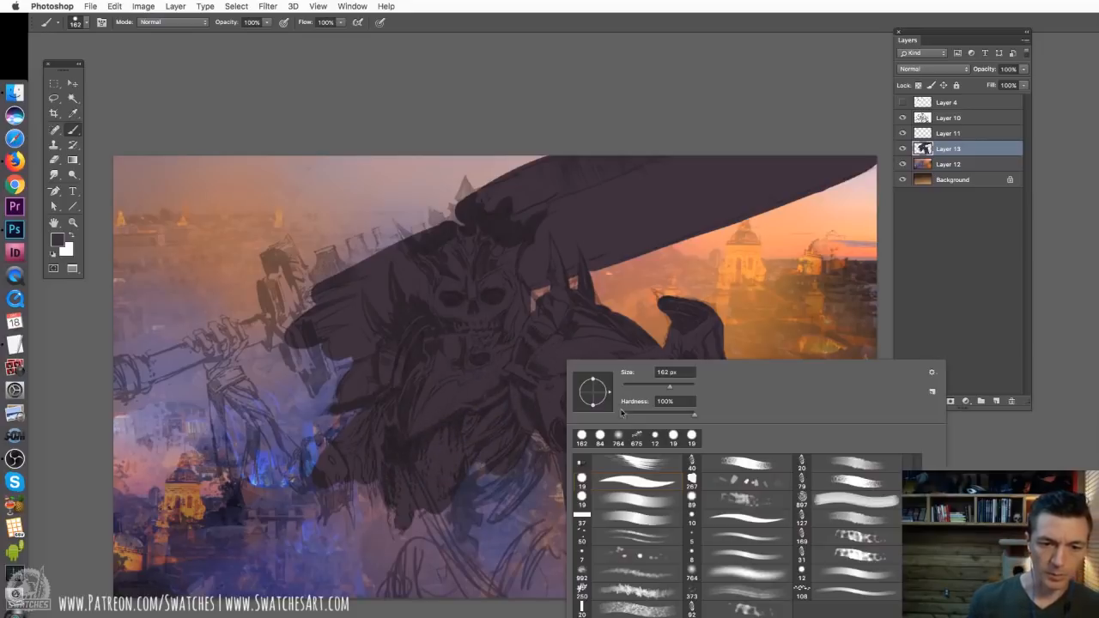
click(467, 490)
mouse_move(462, 558)
mouse_down()
mouse_move(474, 450)
mouse_move(472, 495)
mouse_move(512, 504)
mouse_move(472, 468)
mouse_move(516, 533)
mouse_move(507, 584)
mouse_move(567, 584)
mouse_move(437, 532)
mouse_move(483, 604)
mouse_move(429, 564)
mouse_move(403, 569)
mouse_move(478, 606)
mouse_up()
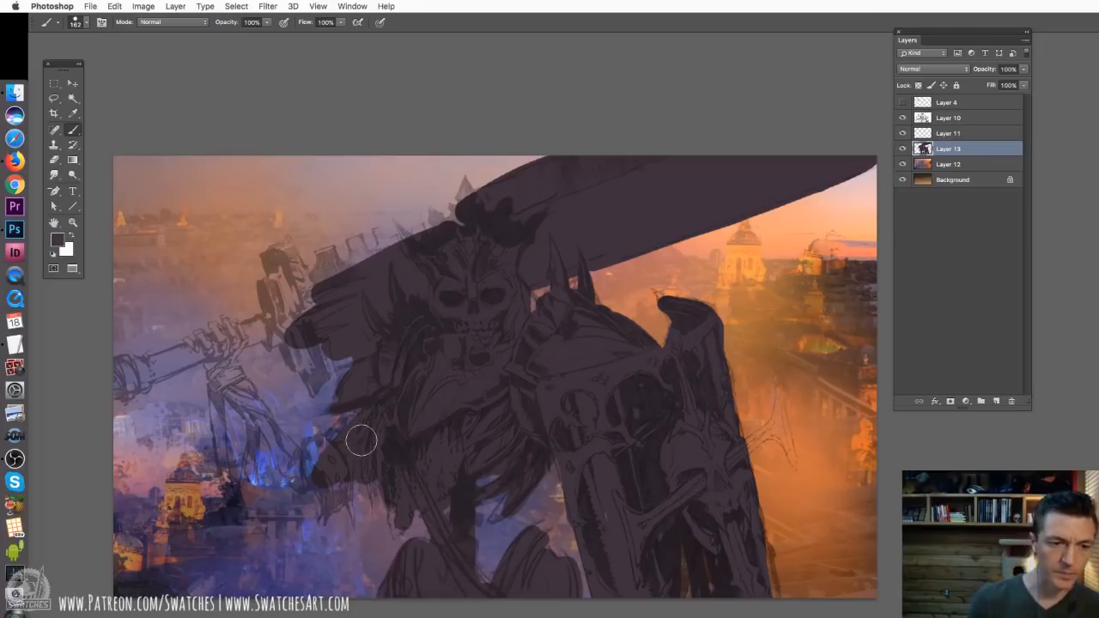
drag(321, 453, 324, 502)
mouse_move(236, 375)
mouse_down()
mouse_move(307, 482)
mouse_move(229, 464)
mouse_move(244, 429)
mouse_move(216, 347)
mouse_move(222, 369)
mouse_move(225, 329)
mouse_move(239, 342)
mouse_move(249, 330)
mouse_move(122, 384)
mouse_up()
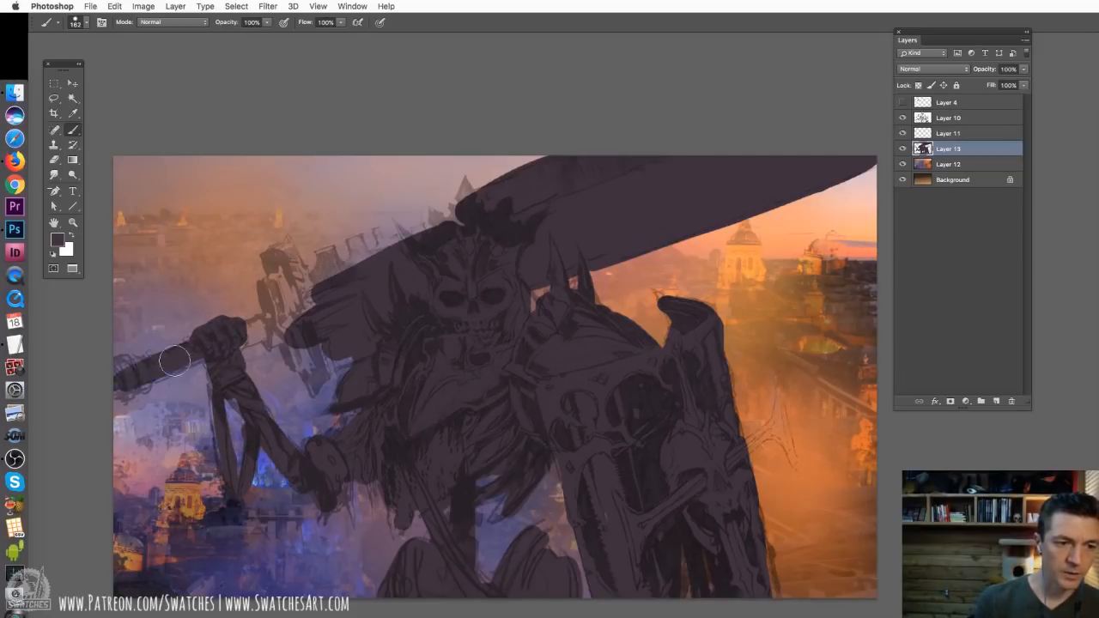
drag(202, 342, 112, 378)
mouse_move(242, 337)
mouse_down()
mouse_move(377, 249)
mouse_move(490, 220)
mouse_move(463, 184)
mouse_up()
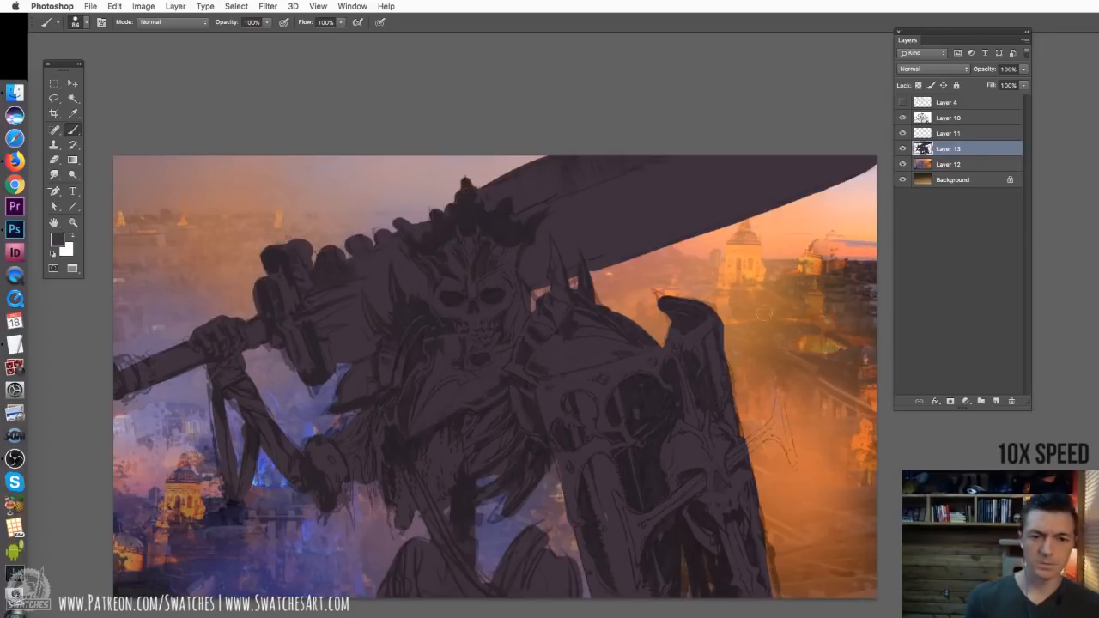
Load the silhouette as a selection, hide its layer and darken Layer 12 inside it with Hue/Saturation
ctrl+click(922, 148)
click(901, 149)
key(v)
click(948, 164)
key(super+u)
drag(698, 316, 675, 316)
click(829, 197)
Apply a Cooling Filter (LBB) photo filter at 25% density to the selected figure, copy it to a new layer and lock its transparency
click(143, 6)
click(664, 144)
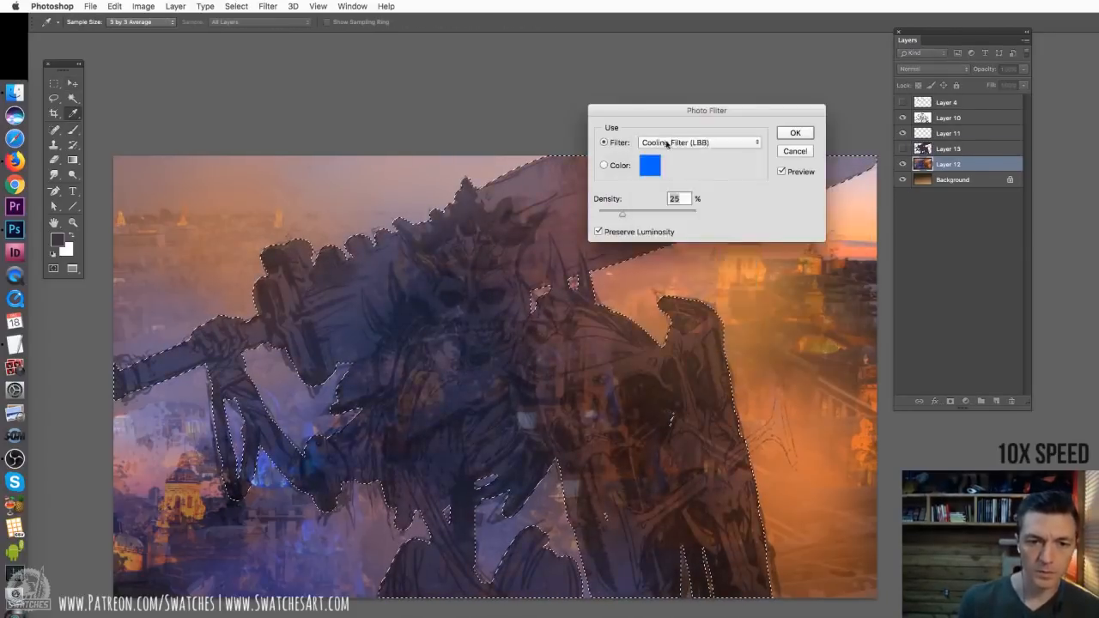
click(794, 132)
key(super+j)
key(b)
click(917, 85)
Paint soft orange-brown haze over the sky and background around the figure on Layer 12 with the 764 px brush
click(948, 179)
right_click(643, 263)
mouse_move(687, 258)
mouse_down()
mouse_move(847, 294)
mouse_move(773, 258)
mouse_up()
alt+click(850, 335)
drag(729, 317, 825, 386)
drag(309, 189, 498, 185)
alt+click(343, 206)
drag(343, 184, 455, 181)
alt+click(846, 438)
Paint textured orange haze over the background beside the shield with a 1760 px brush and sample violet from the lower left
right_click(704, 386)
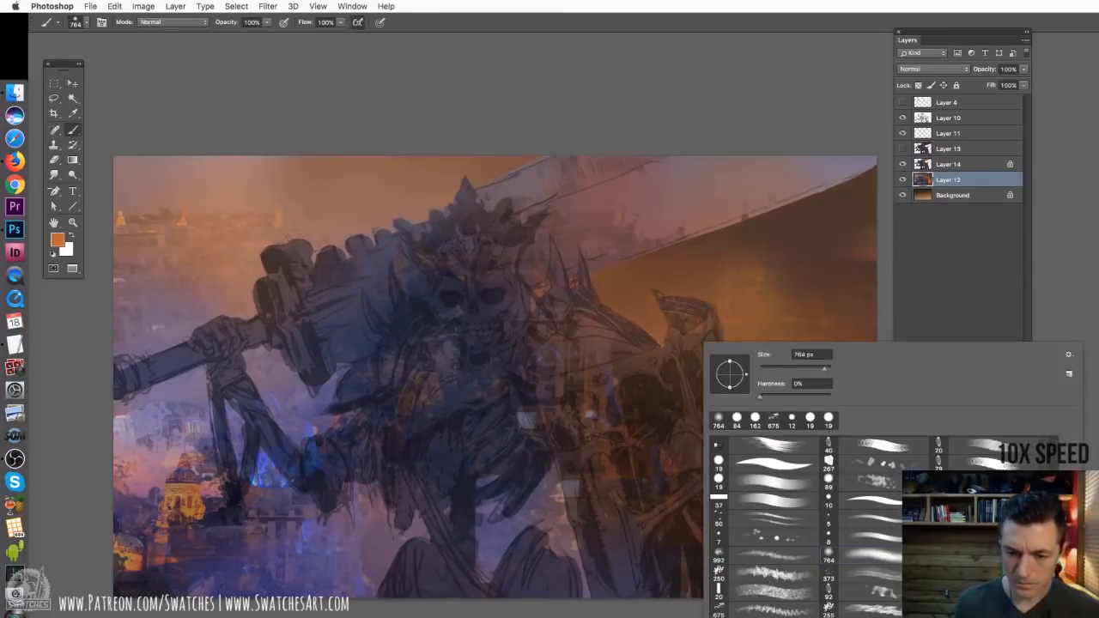
click(774, 590)
drag(738, 343, 824, 412)
drag(790, 266, 820, 395)
alt+click(206, 464)
click(144, 6)
click(699, 143)
click(655, 209)
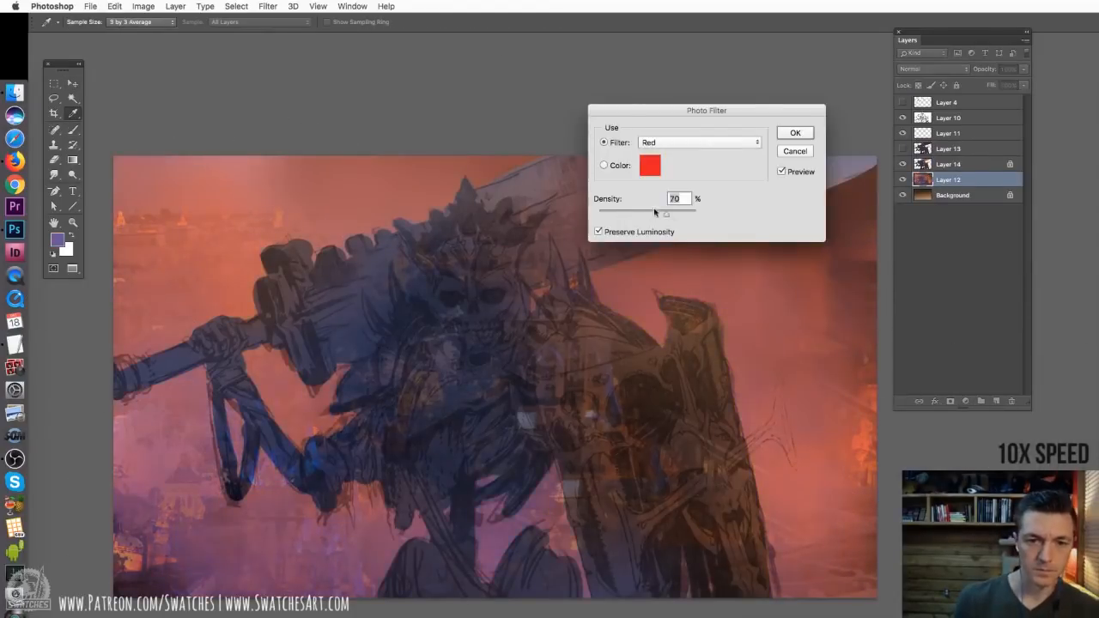
click(678, 142)
click(670, 232)
click(781, 173)
click(795, 151)
Paint pale grey planes on the skull's brow, eye sockets, cheekbones and jaw on Layer 14 with a hard 27 px brush
click(948, 164)
right_click(581, 309)
click(649, 430)
key(super+plus)
alt+click(436, 375)
mouse_move(419, 290)
mouse_down()
mouse_move(453, 273)
mouse_move(451, 337)
mouse_move(419, 318)
mouse_move(485, 354)
mouse_up()
mouse_move(470, 306)
mouse_down()
mouse_move(467, 323)
mouse_move(477, 302)
mouse_up()
mouse_move(482, 344)
mouse_down()
mouse_move(480, 277)
mouse_move(507, 254)
mouse_up()
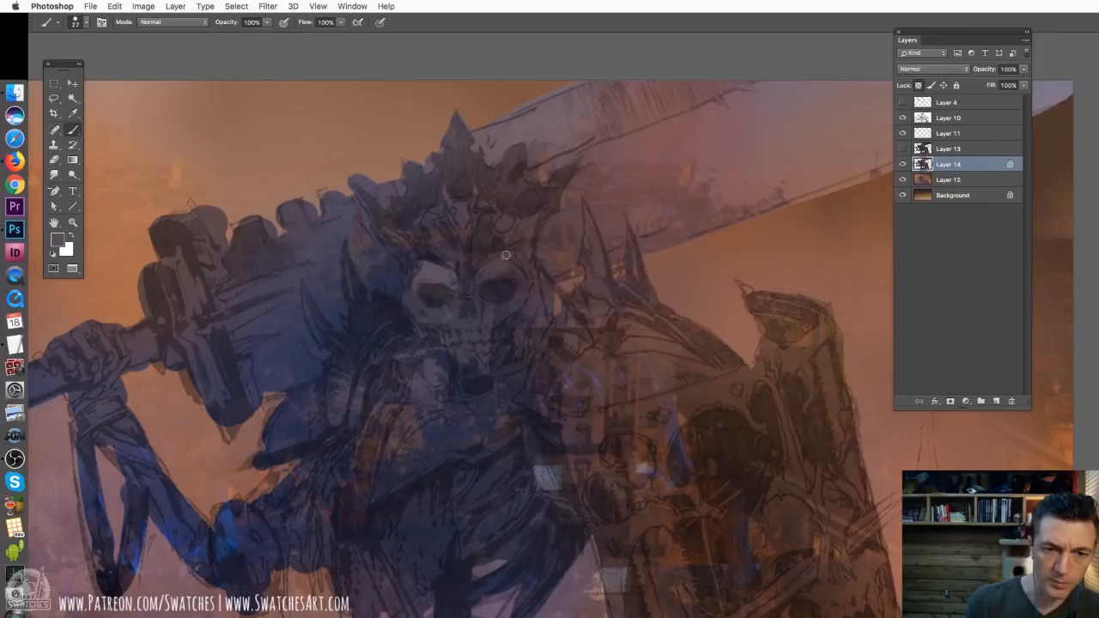
mouse_move(498, 292)
mouse_down()
mouse_move(515, 266)
mouse_move(475, 362)
mouse_up()
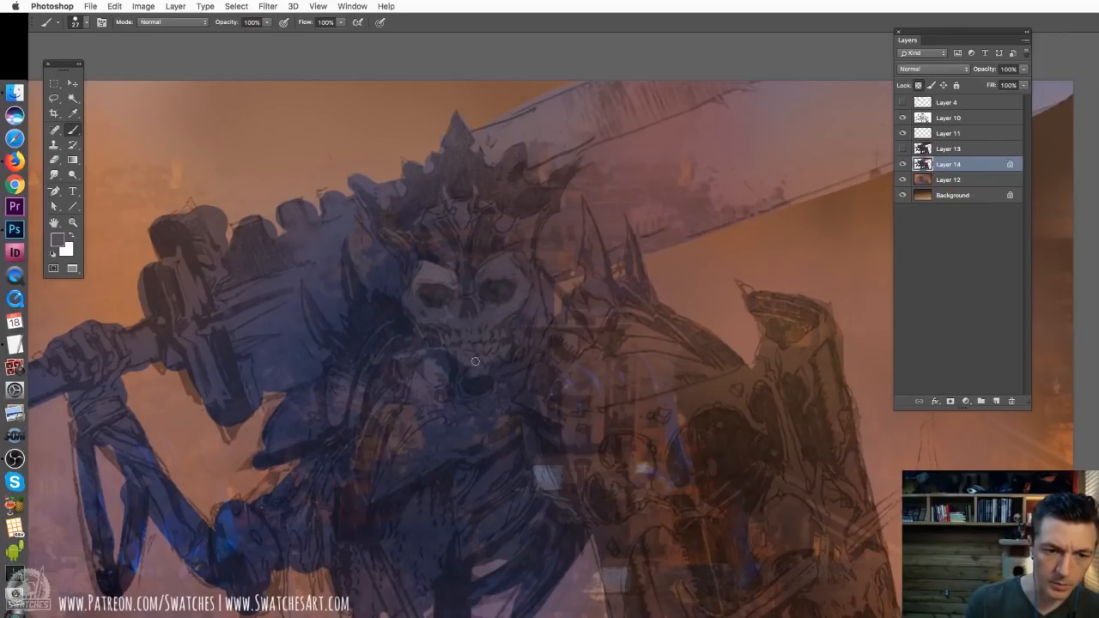
Set the brush to 23 px and brighten the skull's brow, cheekbones and teeth
right_click(503, 309)
drag(566, 330, 562, 329)
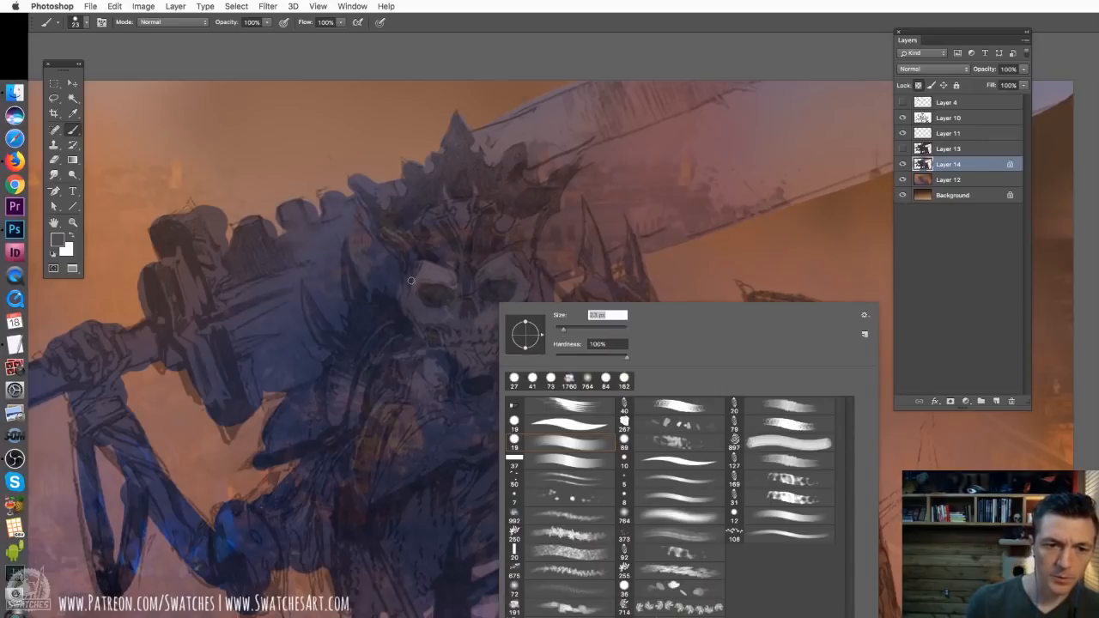
alt+click(434, 270)
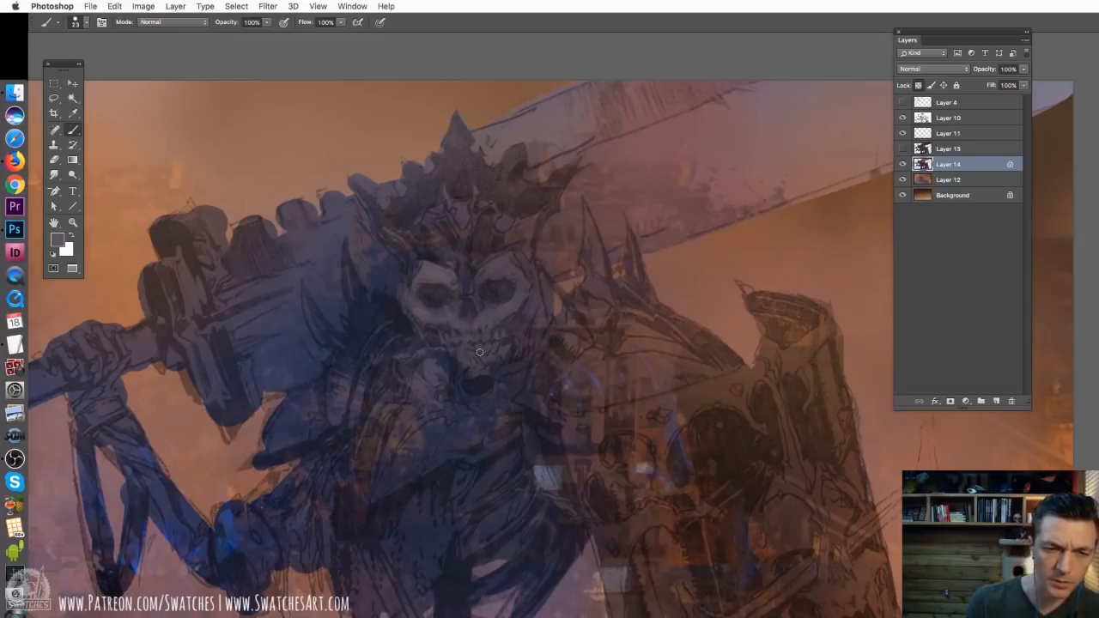
Enlarge the brush to 35 px and paint golden brown on the crown and warm brown on the shield's inner edge
right_click(502, 292)
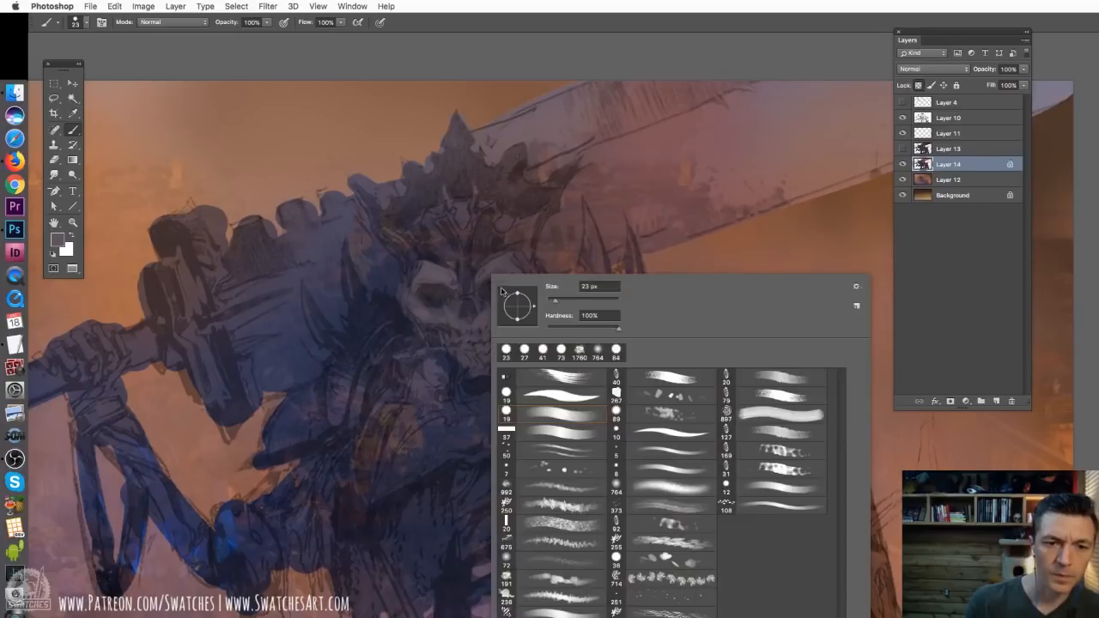
drag(559, 297, 563, 298)
key(Return)
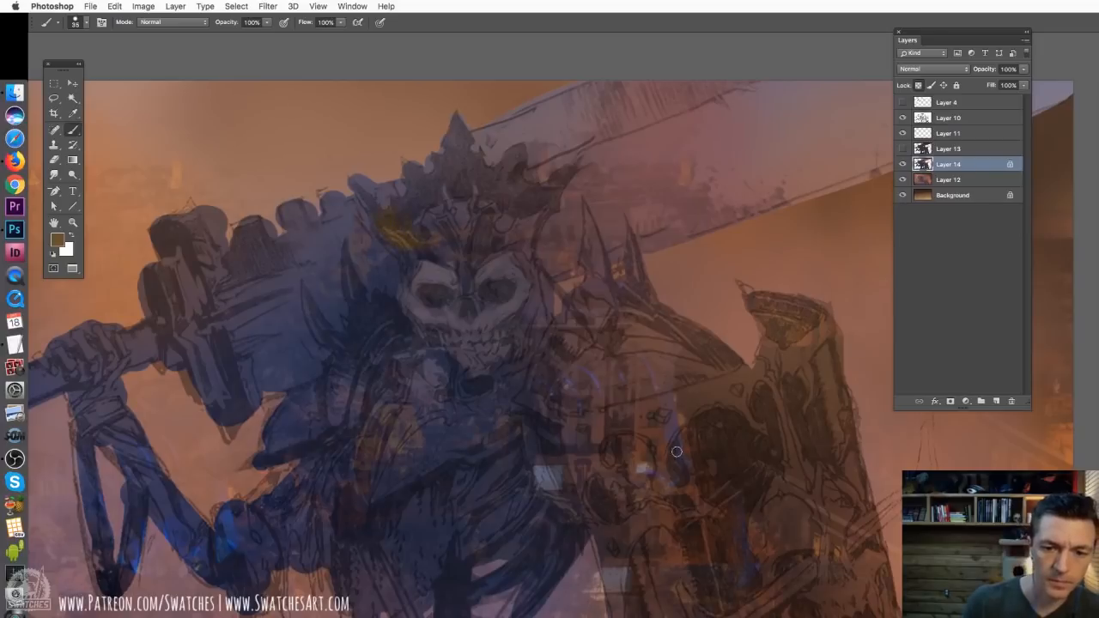
mouse_move(702, 401)
alt+mouse_down()
mouse_move(687, 409)
mouse_move(655, 498)
mouse_move(669, 513)
alt+mouse_up()
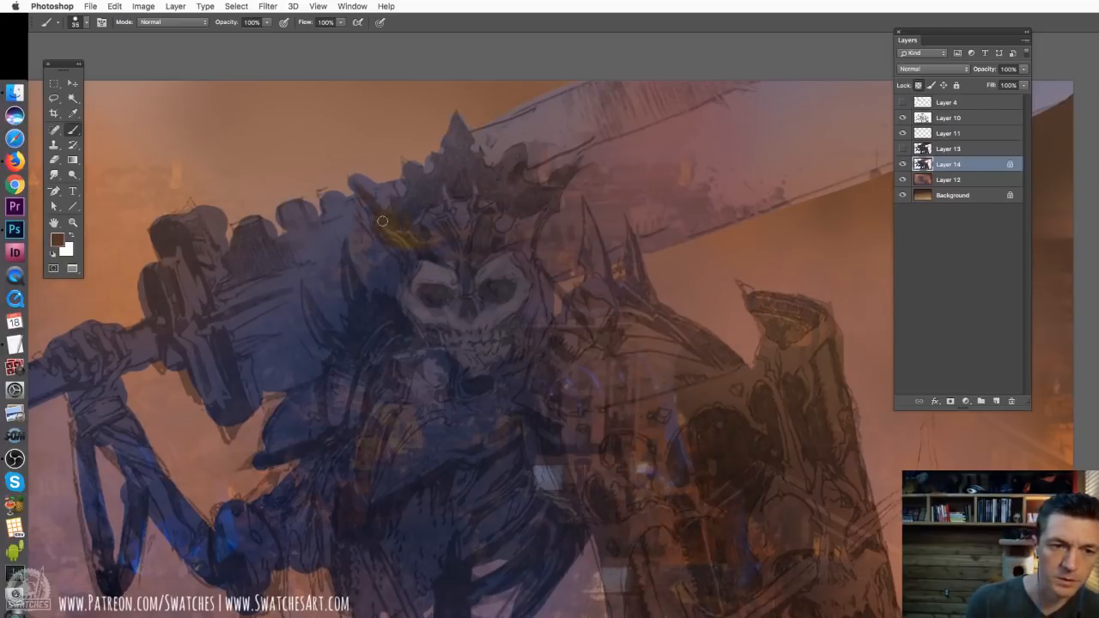
mouse_move(432, 195)
mouse_down()
mouse_move(437, 254)
mouse_move(479, 230)
mouse_move(471, 138)
mouse_move(552, 191)
mouse_up()
Sample orange from the background and glaze it over the sword blade beyond the crown with soft and textured brushes
key(super+minus)
alt+click(635, 249)
right_click(613, 259)
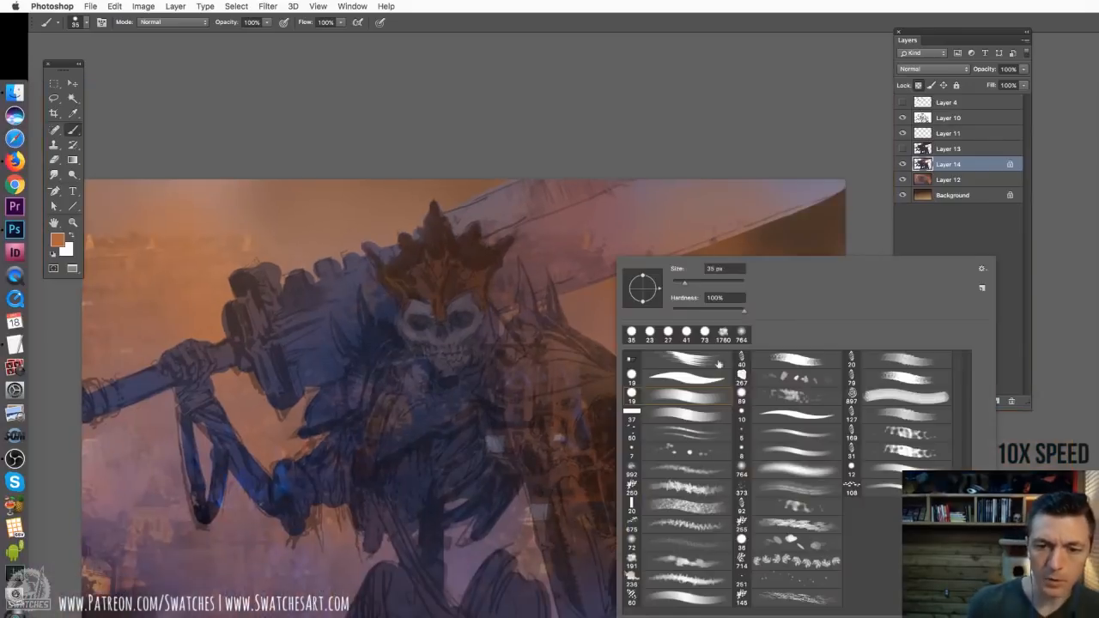
double_click(779, 471)
drag(670, 214, 514, 296)
right_click(579, 241)
double_click(742, 455)
drag(516, 221, 469, 221)
Paint brighter orange strokes along the sword blade's edge and tip with a 105 px textured brush
right_click(541, 227)
double_click(705, 441)
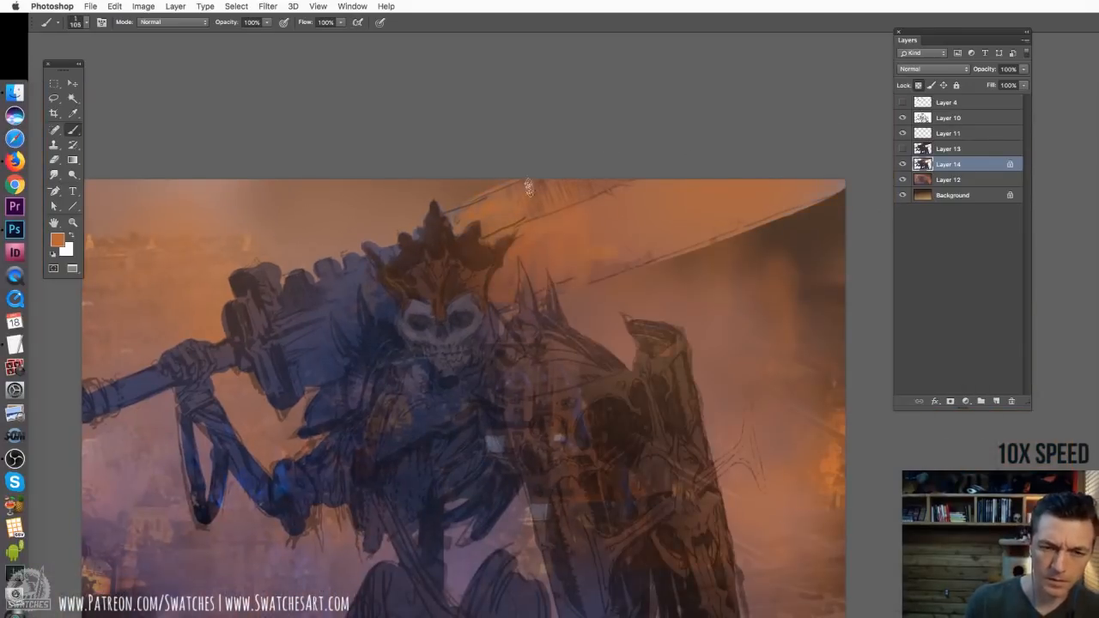
drag(594, 280, 635, 266)
mouse_move(726, 222)
mouse_down()
mouse_move(751, 224)
mouse_move(779, 205)
mouse_up()
drag(618, 215, 565, 197)
Sample a dark brown and paint the blade section between the hilt and the skull with a smaller textured brush
right_click(499, 276)
double_click(662, 488)
alt+click(481, 283)
drag(291, 304, 363, 304)
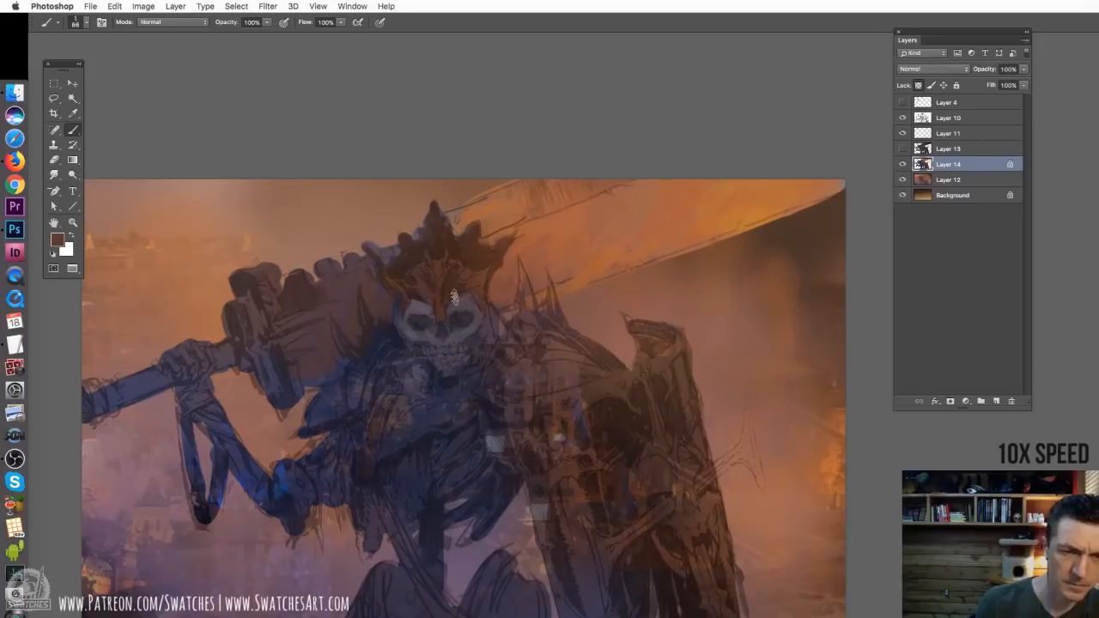
Adjust the textured brush to 41 px and check the painting with the line art of Layer 10 hidden and shown again
right_click(471, 281)
double_click(633, 493)
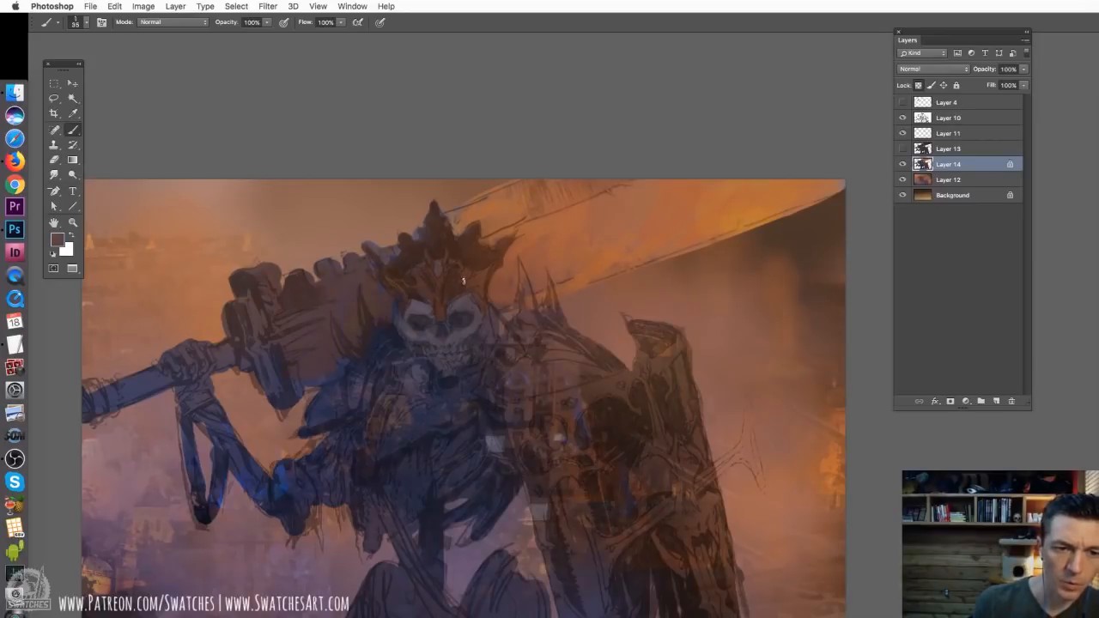
drag(527, 323, 567, 275)
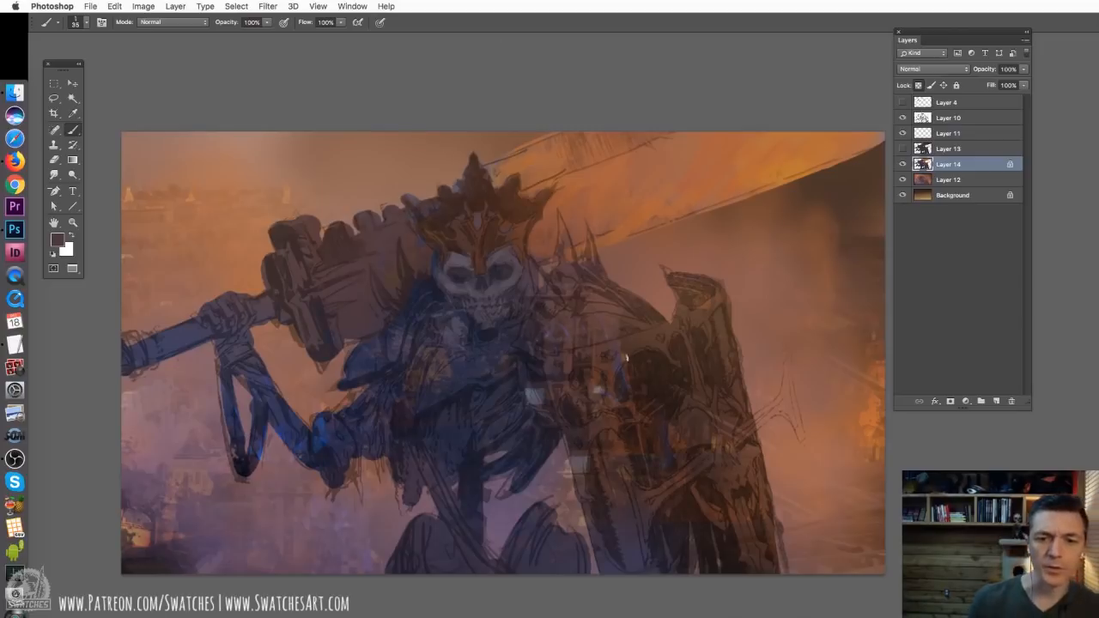
right_click(628, 359)
drag(701, 388, 704, 387)
click(675, 292)
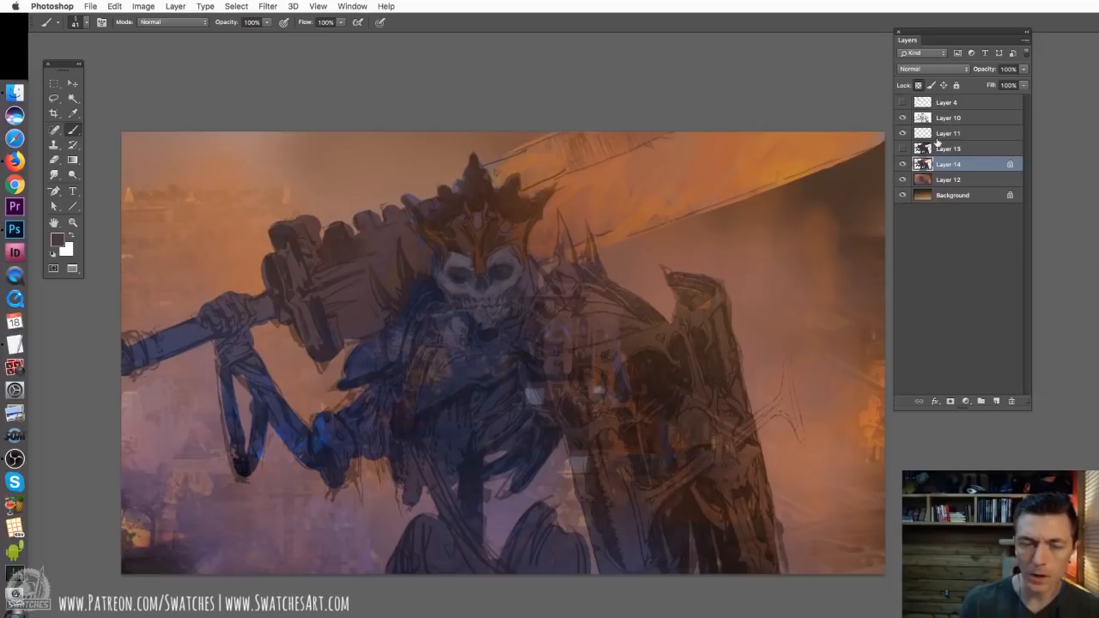
click(902, 119)
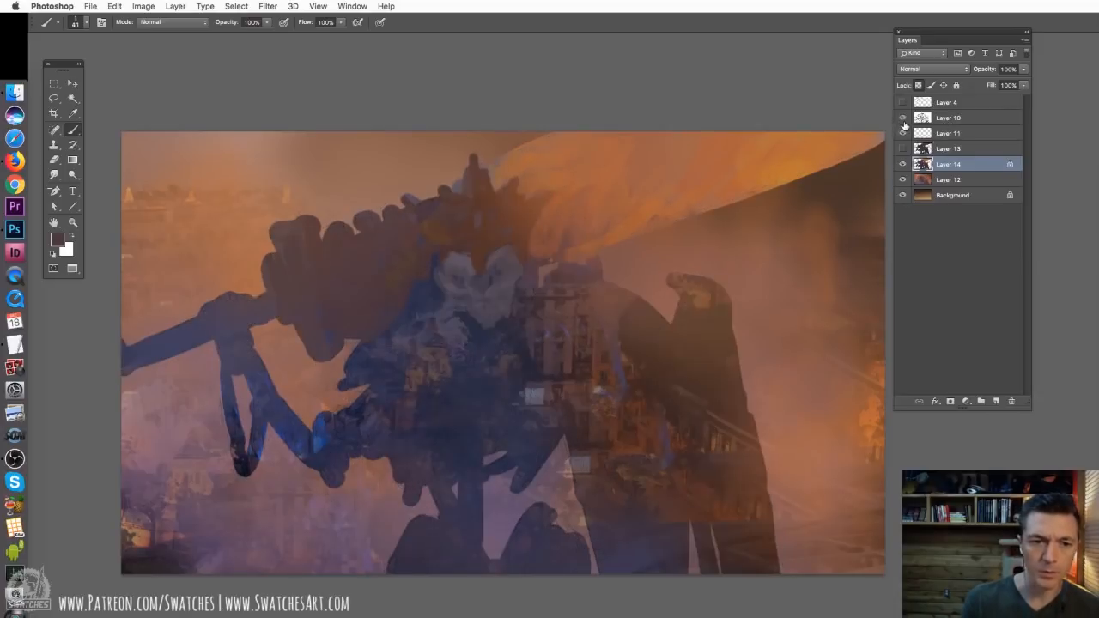
click(902, 119)
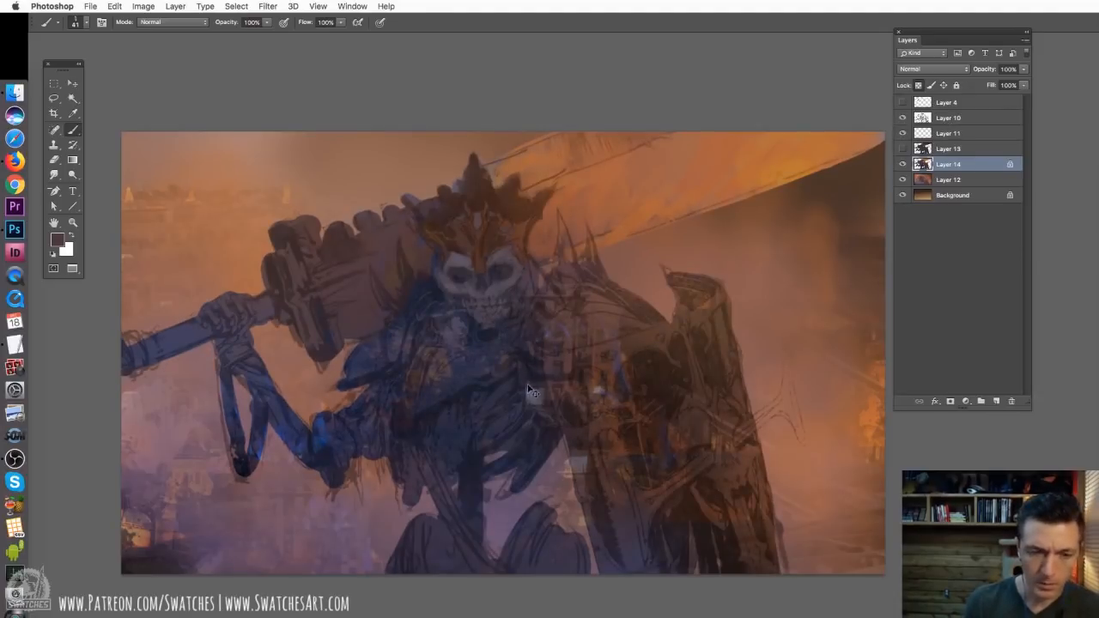
Sample the light grey-blue patch beside the ribs and paint the hanging cloth below the chest with a 27 px brush
key(super+plus)
drag(455, 315, 596, 336)
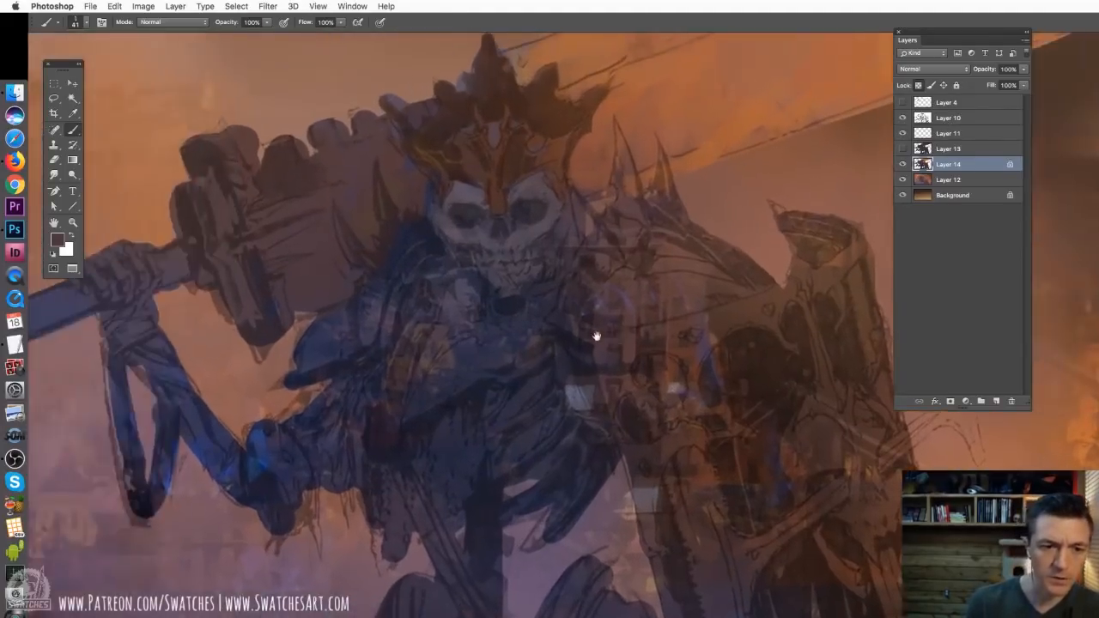
alt+click(580, 397)
right_click(524, 426)
click(591, 451)
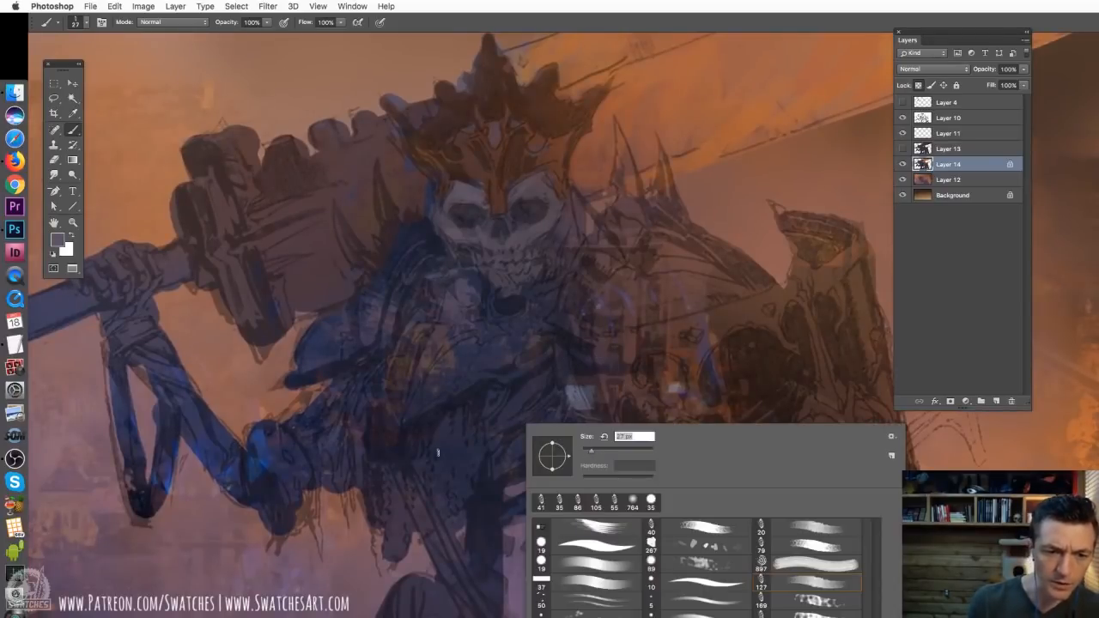
click(382, 457)
mouse_move(383, 474)
mouse_down()
mouse_move(399, 518)
mouse_move(387, 515)
mouse_move(416, 541)
mouse_up()
mouse_move(429, 479)
mouse_down()
mouse_move(435, 436)
mouse_move(442, 476)
mouse_move(462, 441)
mouse_move(462, 491)
mouse_move(477, 458)
mouse_up()
Sample blue from the elbow and glaze it over the hanging cloth strips with a 33 px brush
alt+click(265, 458)
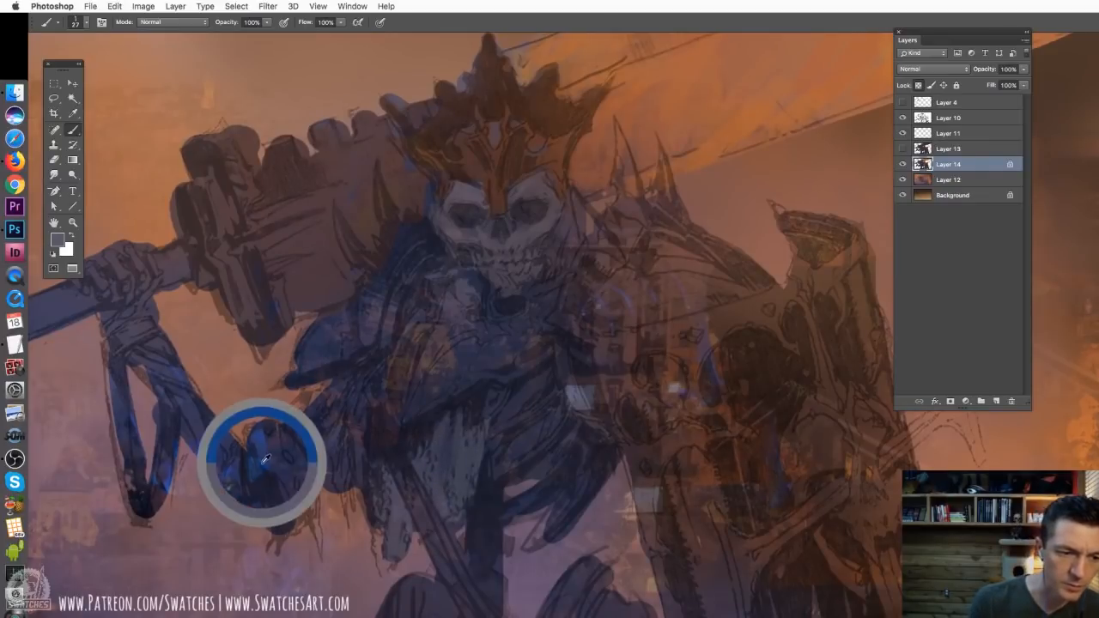
right_click(487, 452)
drag(536, 485, 540, 485)
click(447, 443)
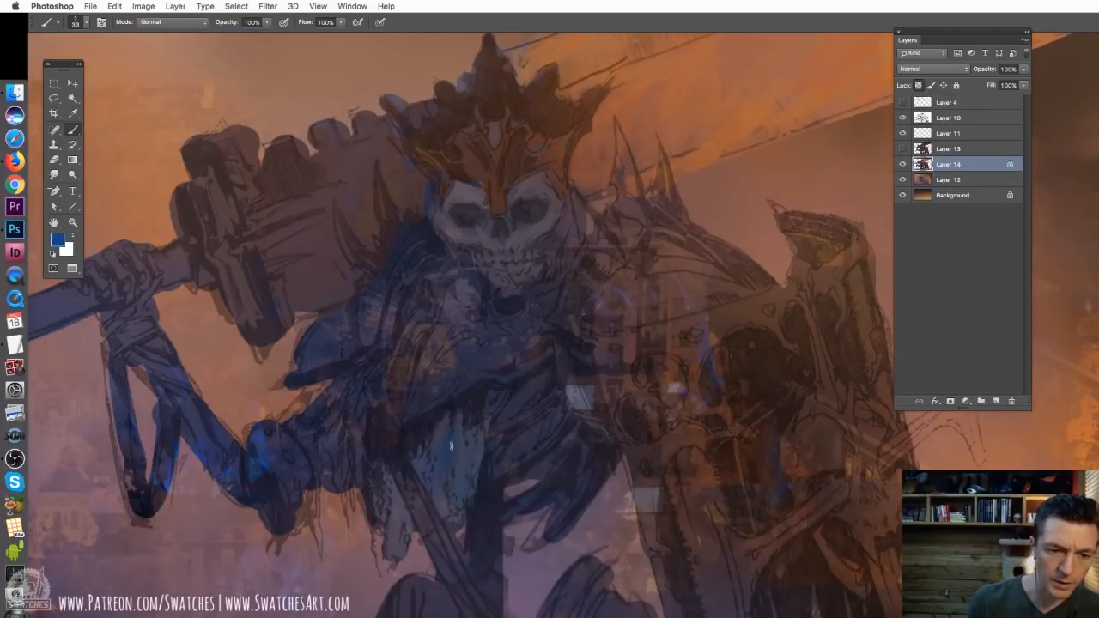
alt+click(434, 448)
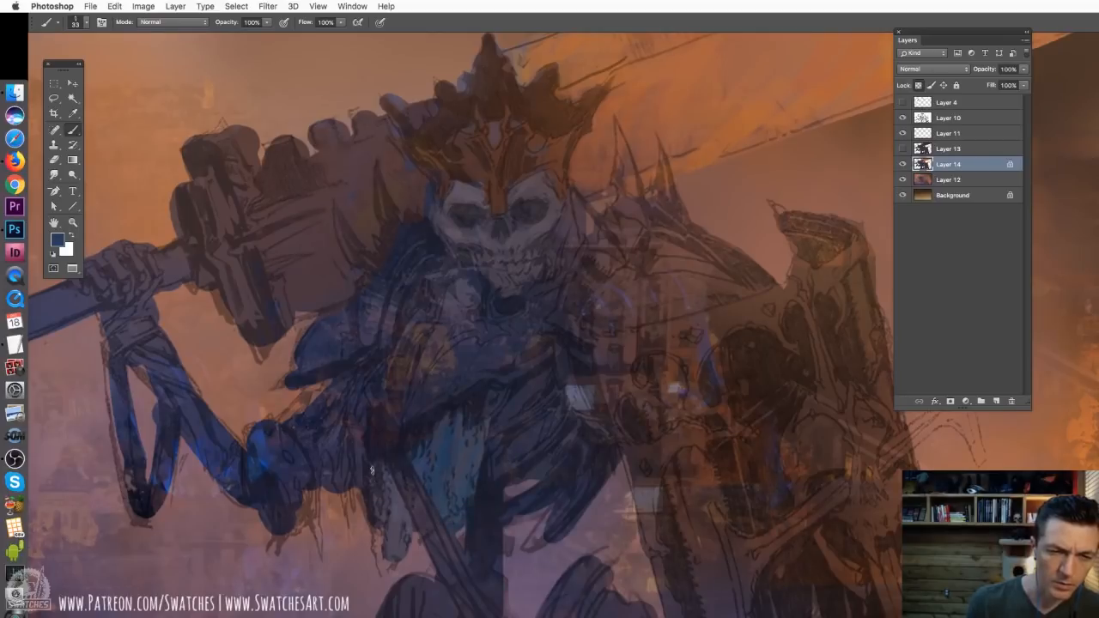
mouse_move(393, 533)
mouse_down()
mouse_move(405, 541)
mouse_move(393, 557)
mouse_up()
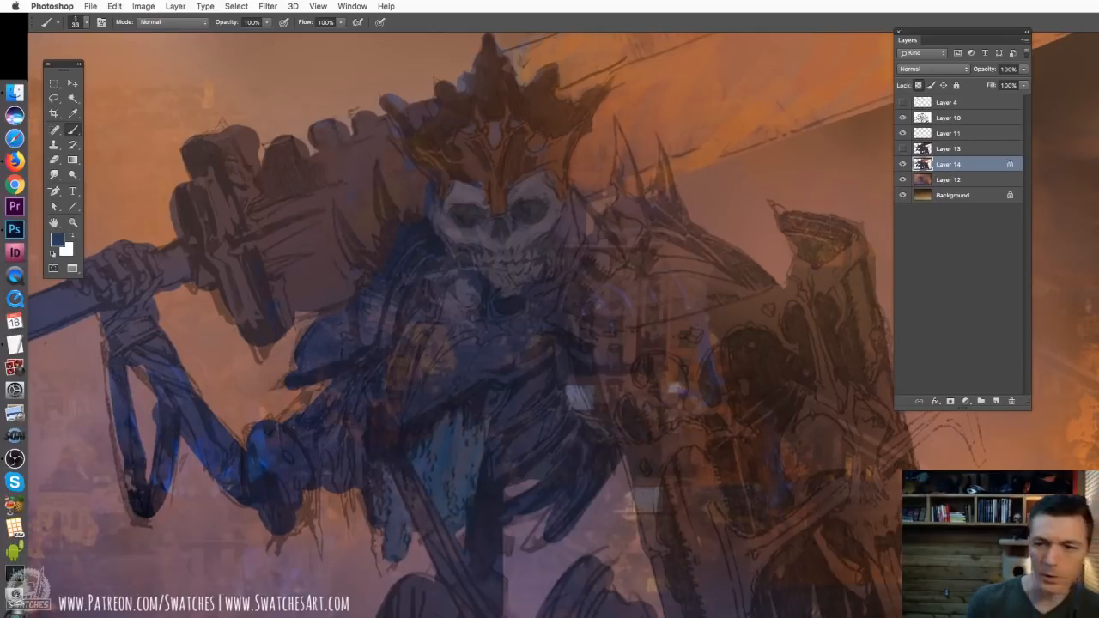
Pick an olive green and glaze the blade section behind the hilt, the crown and the shield's inner edge, enlarging the brush to 220 px
alt+click(433, 364)
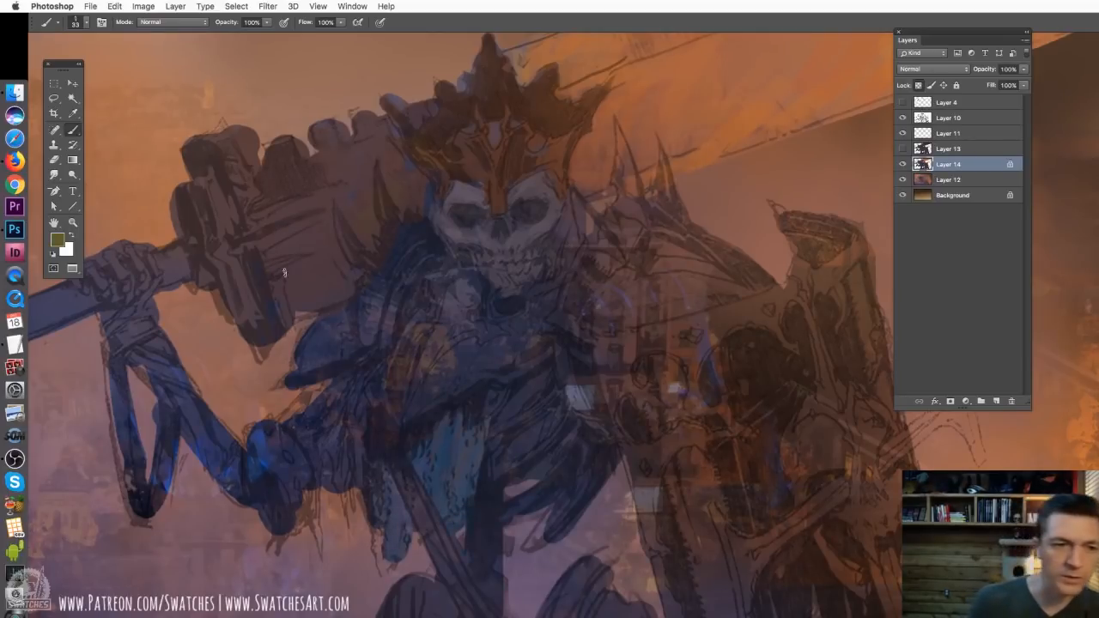
drag(302, 244, 297, 295)
right_click(370, 303)
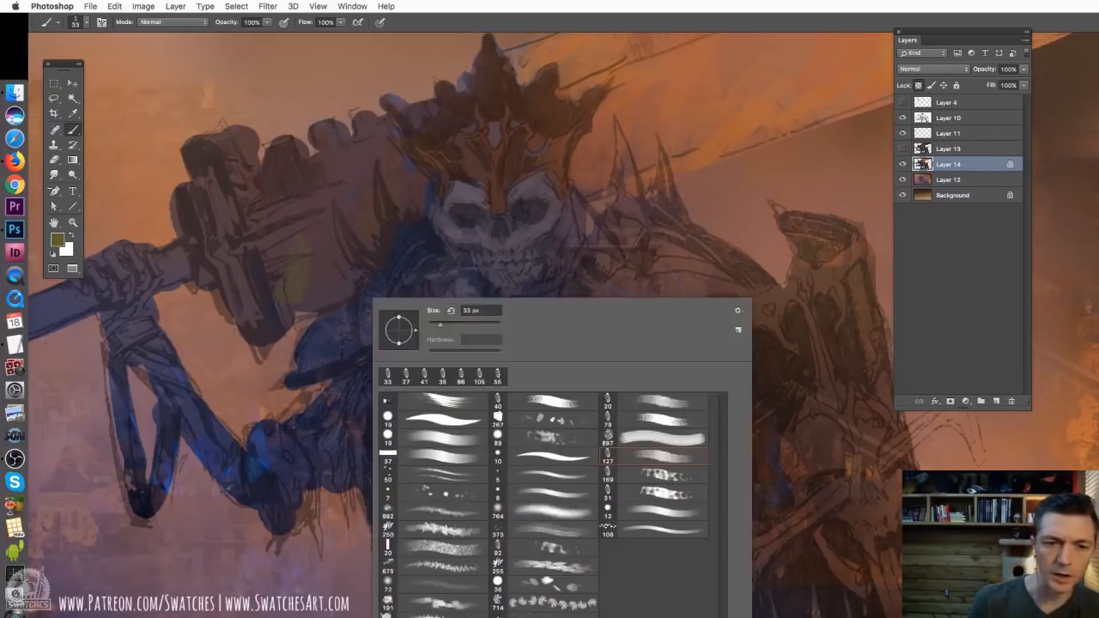
drag(484, 326, 481, 326)
mouse_move(288, 219)
mouse_down()
mouse_move(321, 261)
mouse_move(359, 155)
mouse_move(301, 181)
mouse_move(312, 150)
mouse_up()
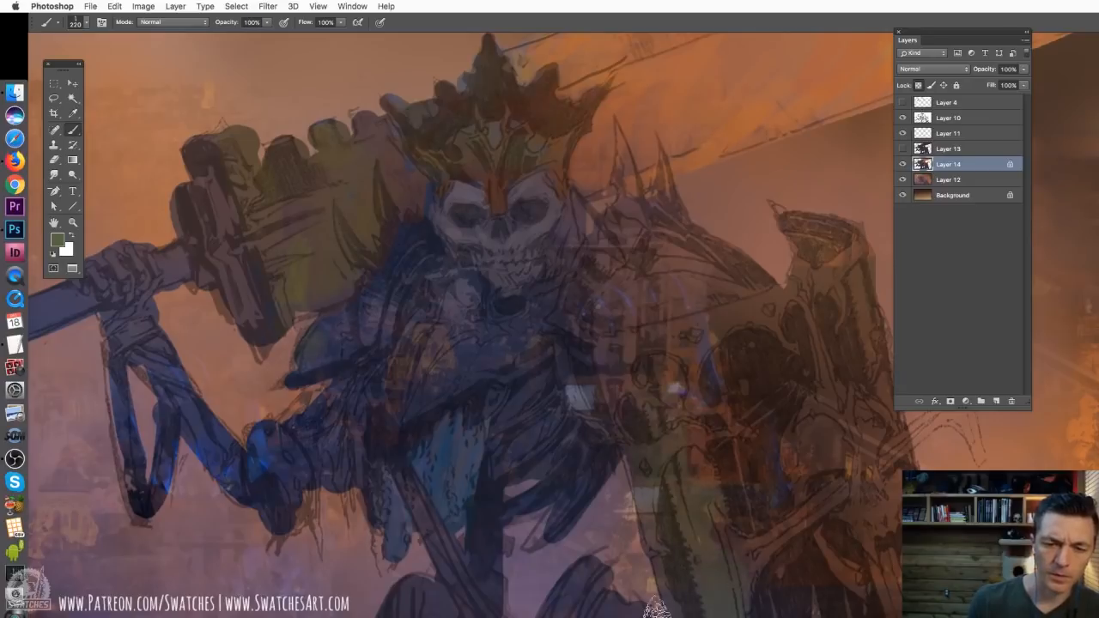
key(super+0)
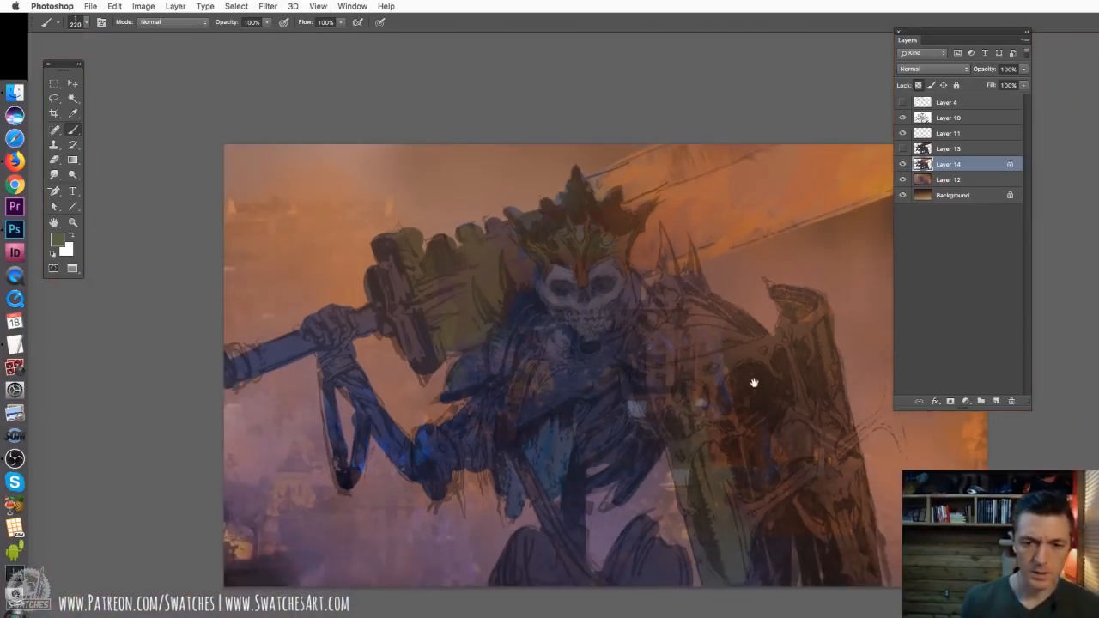
Reduce the brush to 55 px, choose a deep red and paint it down the shield's lower inner panel
right_click(676, 420)
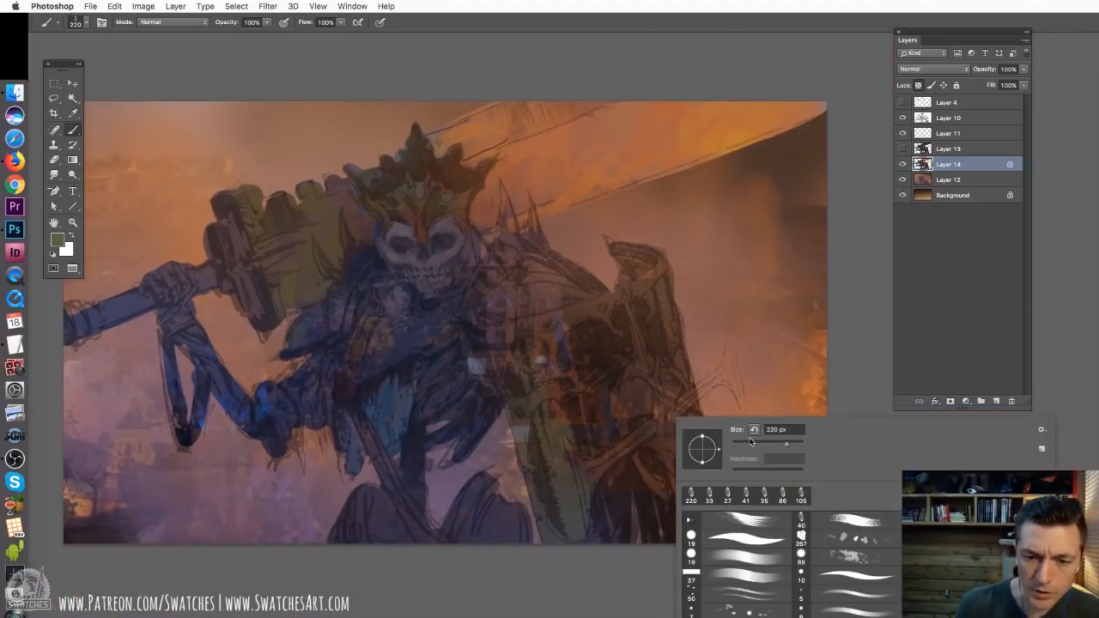
click(754, 443)
click(615, 396)
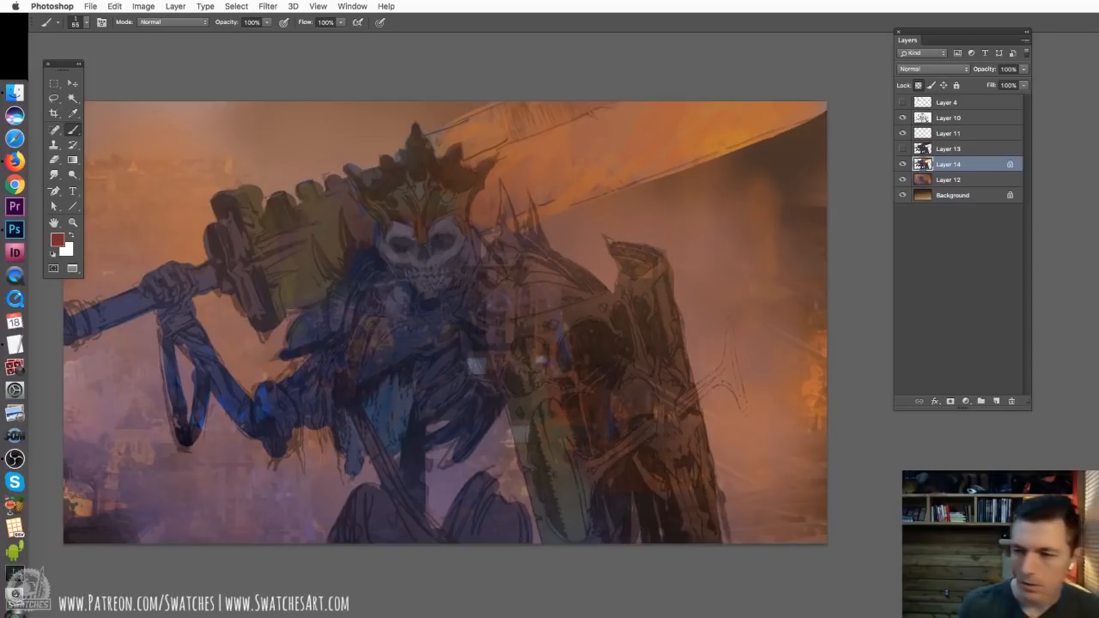
key(x)
click(58, 240)
click(792, 229)
click(925, 116)
drag(547, 408, 560, 515)
Sample darker reds for the shield's inner panels and paint a bright red stroke along its upper outer edge
alt+click(565, 484)
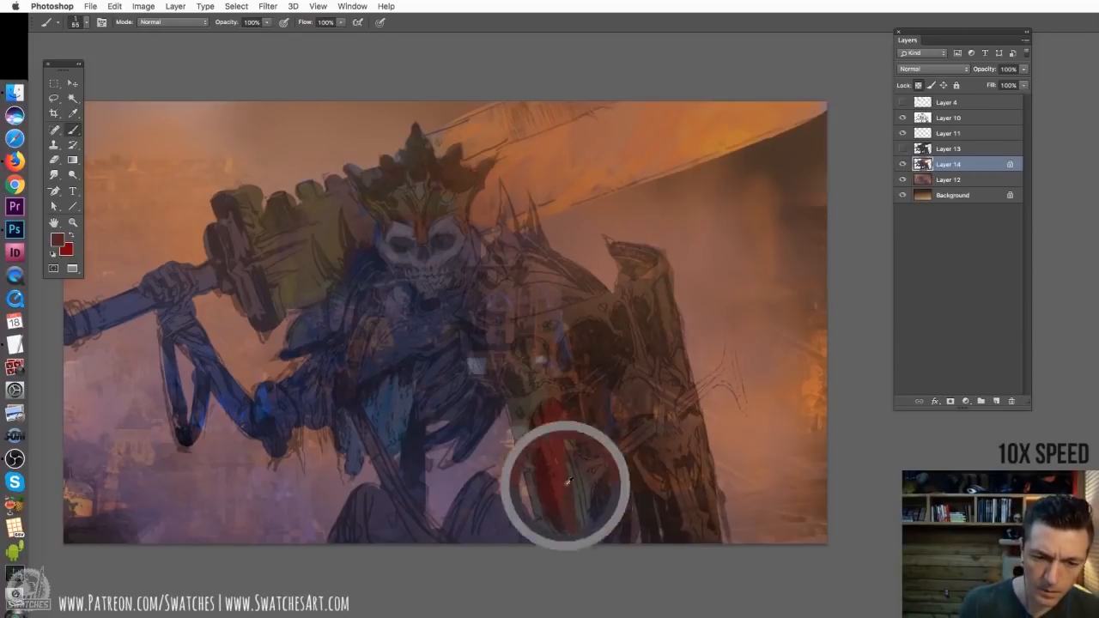
drag(575, 423, 570, 539)
drag(608, 395, 606, 443)
drag(532, 342, 541, 374)
drag(661, 283, 667, 337)
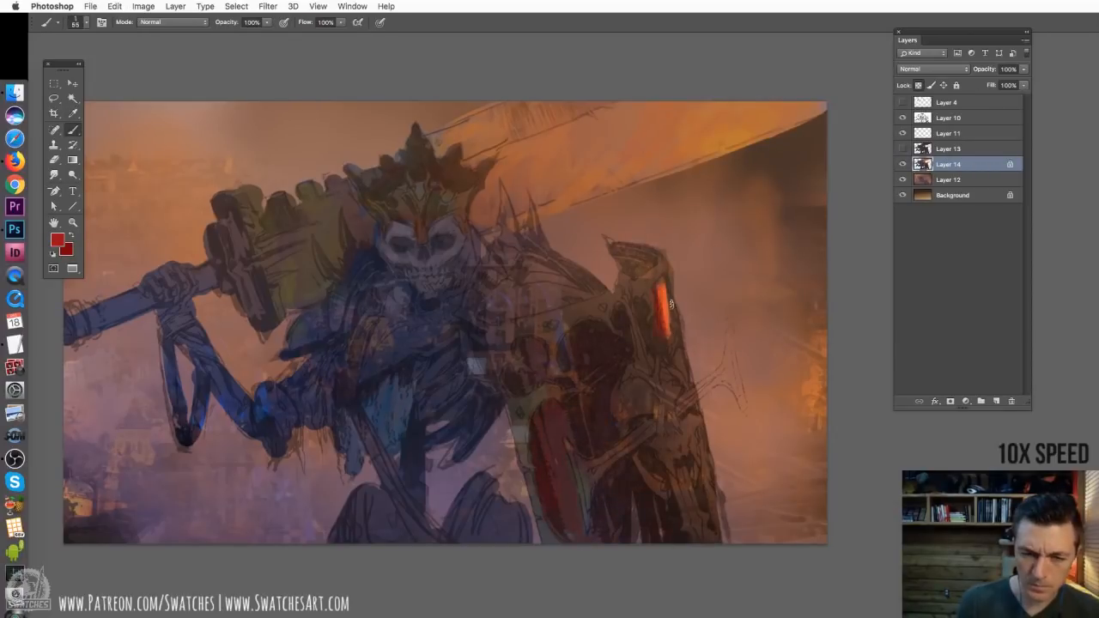
Add a layer set to Linear Dodge (Add) and paint warm highlights on the shield's rim, outer edge and protruding spike
click(996, 400)
click(933, 68)
click(941, 170)
alt+click(678, 259)
mouse_move(649, 278)
mouse_down()
mouse_move(666, 266)
mouse_move(633, 281)
mouse_move(653, 319)
mouse_up()
alt+click(659, 272)
drag(635, 304, 659, 373)
drag(684, 312, 671, 357)
drag(682, 410, 706, 388)
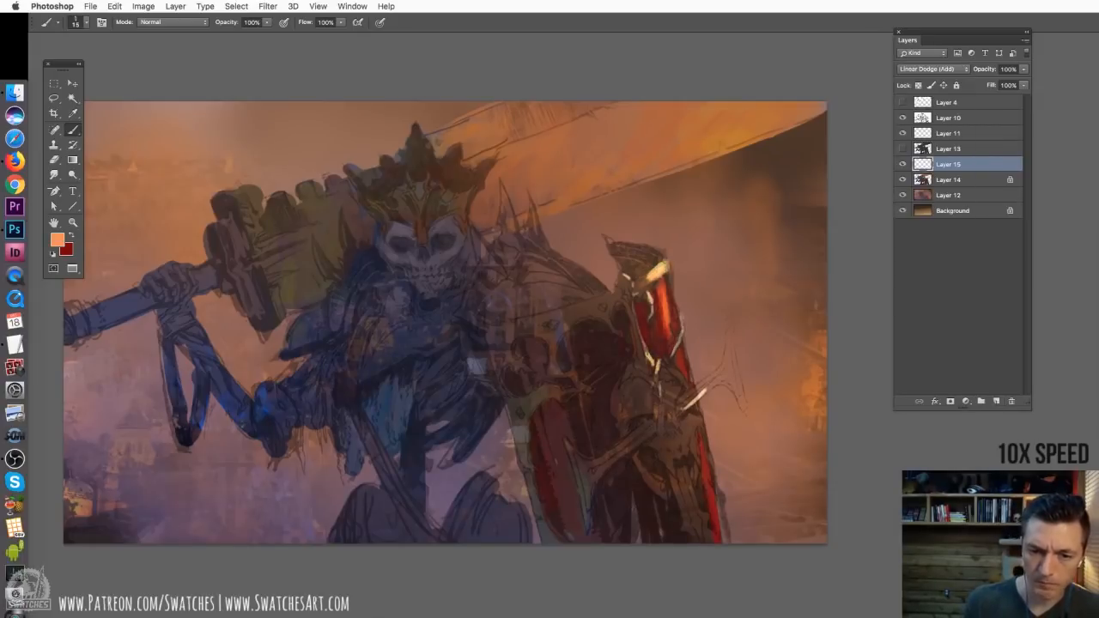
drag(686, 467, 698, 512)
Return to Layer 14, unlock its transparent pixels and paint dark brown over the shield's outer part and protruding spike
click(948, 180)
click(918, 85)
mouse_move(652, 423)
mouse_down()
mouse_move(563, 394)
mouse_move(639, 338)
mouse_up()
alt+click(563, 394)
mouse_move(641, 292)
mouse_down()
mouse_move(636, 356)
mouse_move(657, 377)
mouse_up()
drag(628, 448, 638, 512)
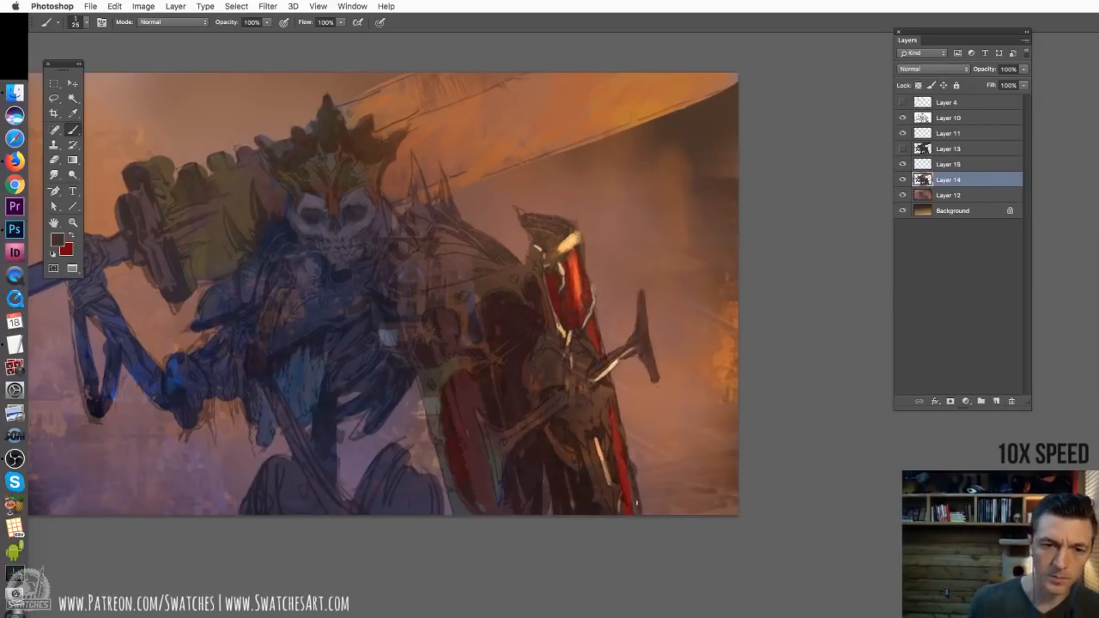
Paint dark brown on the shield's upper tip and around its lower skull ornament, and set the brush to 33 px
drag(520, 210, 573, 225)
drag(509, 385, 584, 373)
alt+click(584, 372)
drag(633, 412, 649, 433)
drag(666, 429, 678, 420)
right_click(640, 340)
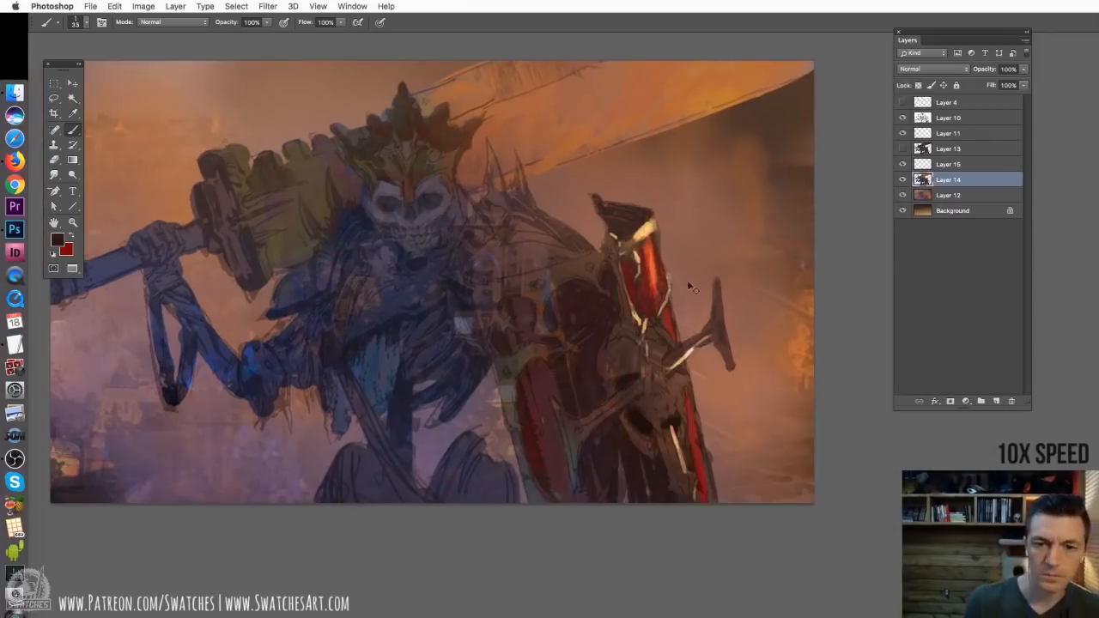
alt+click(693, 288)
Sample greyish and reddish browns and paint the forms of the lower skull ornament on the shield
mouse_move(656, 345)
mouse_down()
mouse_move(674, 401)
mouse_move(659, 414)
mouse_up()
alt+click(766, 359)
drag(680, 398, 685, 443)
mouse_move(641, 351)
mouse_down()
mouse_move(630, 366)
mouse_move(627, 349)
mouse_move(626, 359)
mouse_move(644, 409)
mouse_up()
alt+click(640, 358)
drag(625, 420, 649, 451)
drag(620, 378, 630, 368)
drag(621, 389, 633, 398)
alt+click(563, 443)
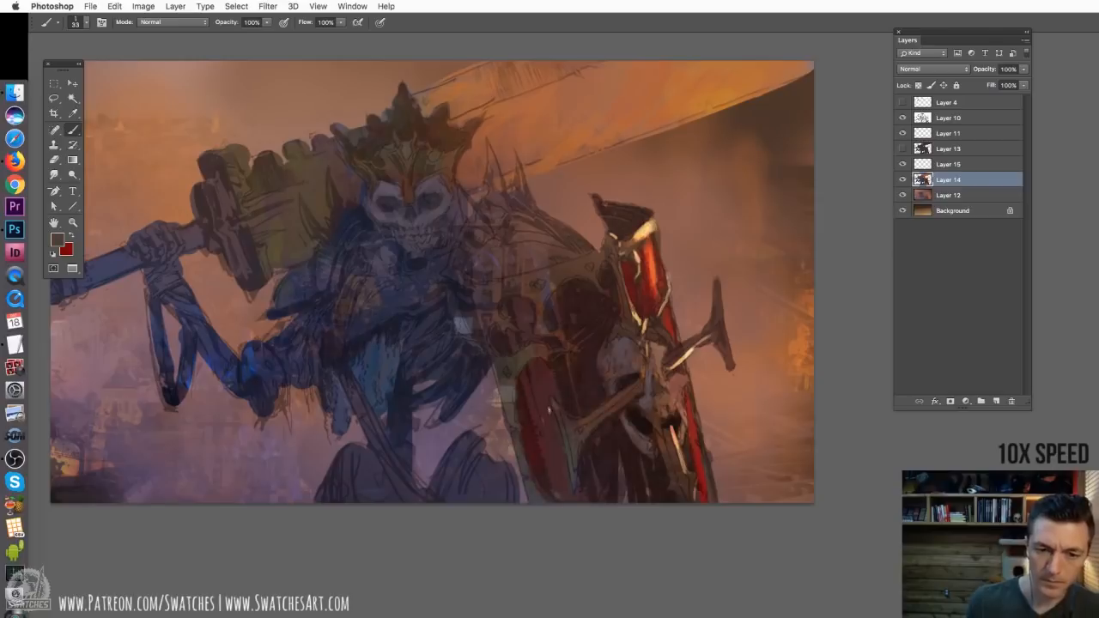
Paint ochre brown on the shield's upper frame and dark purple over the shoulder armour and spikes with a 43 px brush
drag(512, 286, 498, 313)
alt+click(553, 286)
right_click(522, 256)
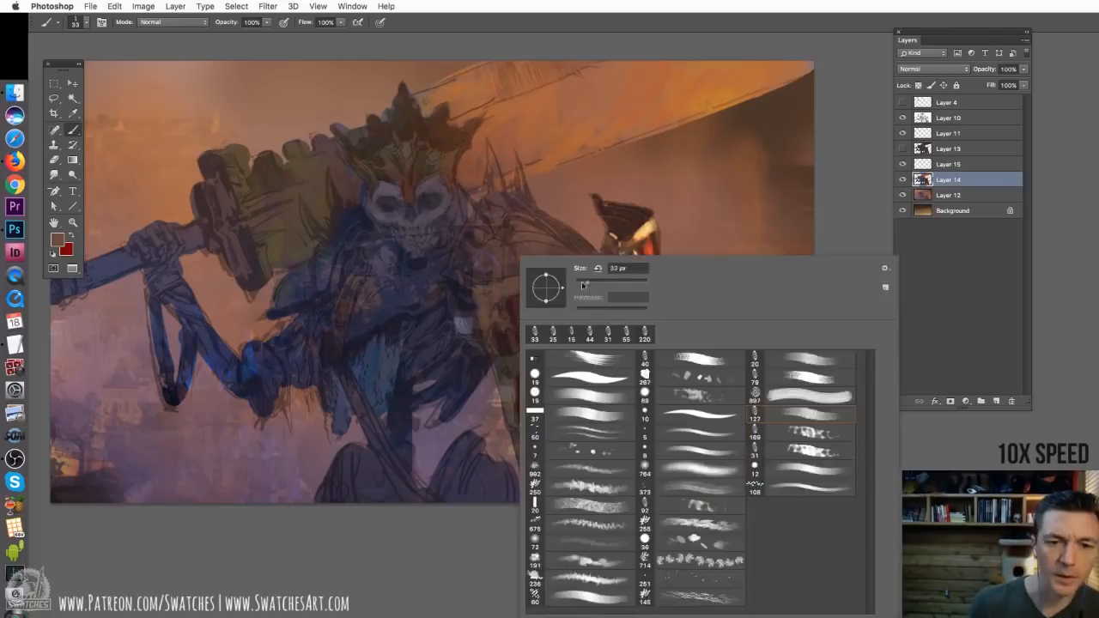
click(693, 540)
alt+click(515, 249)
mouse_move(480, 274)
mouse_down()
mouse_move(526, 261)
mouse_move(557, 228)
mouse_up()
key(super+z)
drag(490, 148, 529, 225)
drag(520, 191, 580, 254)
drag(516, 268, 592, 249)
alt+click(468, 196)
drag(464, 198, 462, 213)
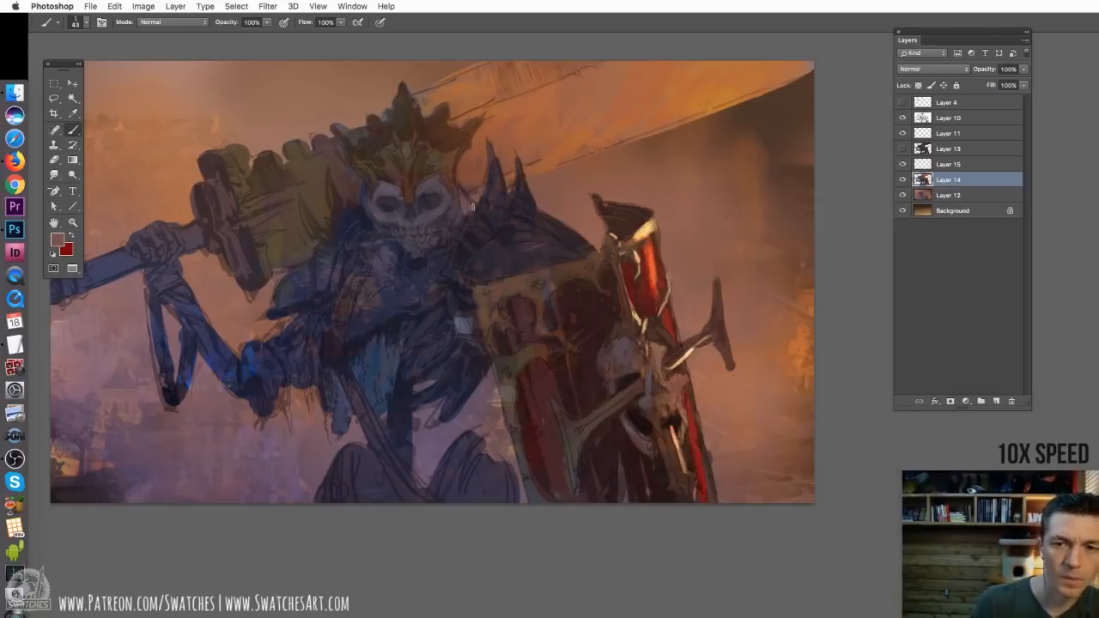
Switch to Layer 15, sample the shield's pale yellow highlight and paint glints on the crown with a 19 px brush
right_click(473, 213)
click(950, 164)
alt+click(644, 230)
drag(451, 153, 451, 187)
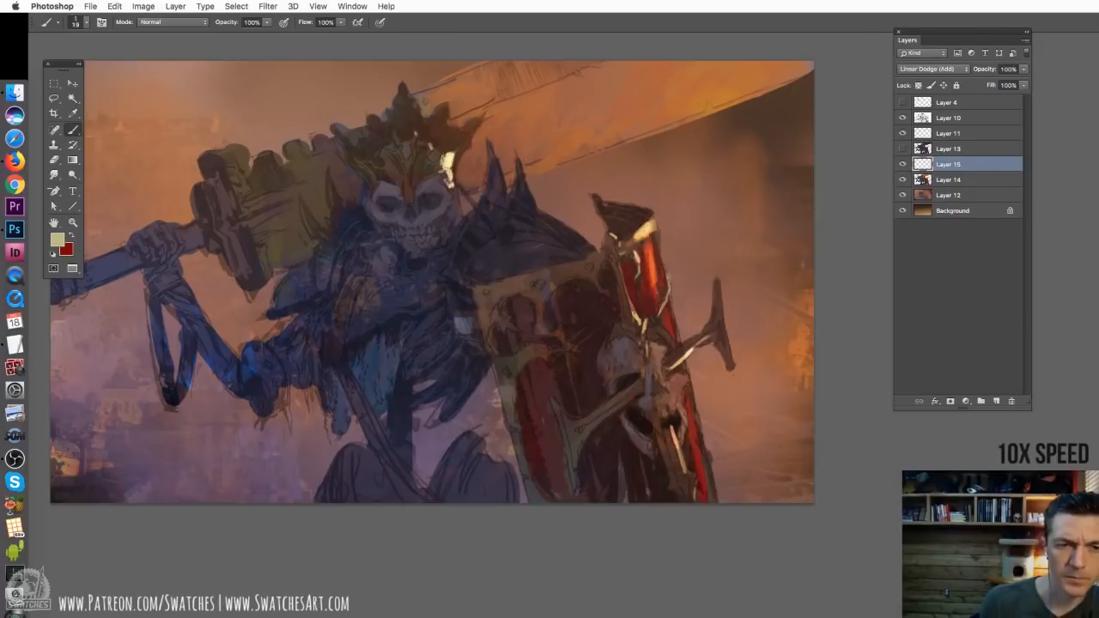
drag(486, 114, 477, 126)
drag(451, 105, 449, 122)
drag(410, 99, 414, 108)
Strengthen the crown's side highlights and paint a bright yellow edge along the sword blade near its tip
alt+click(448, 160)
alt+click(730, 85)
drag(456, 149, 452, 170)
drag(445, 159, 436, 173)
drag(474, 128, 458, 153)
drag(655, 133, 788, 80)
drag(492, 317, 554, 326)
On Layer 14, sample the pale patch by the shield, adjust it to a greyish blue and paint the skull's brow and cheek
click(950, 180)
alt+click(527, 324)
click(57, 239)
click(704, 179)
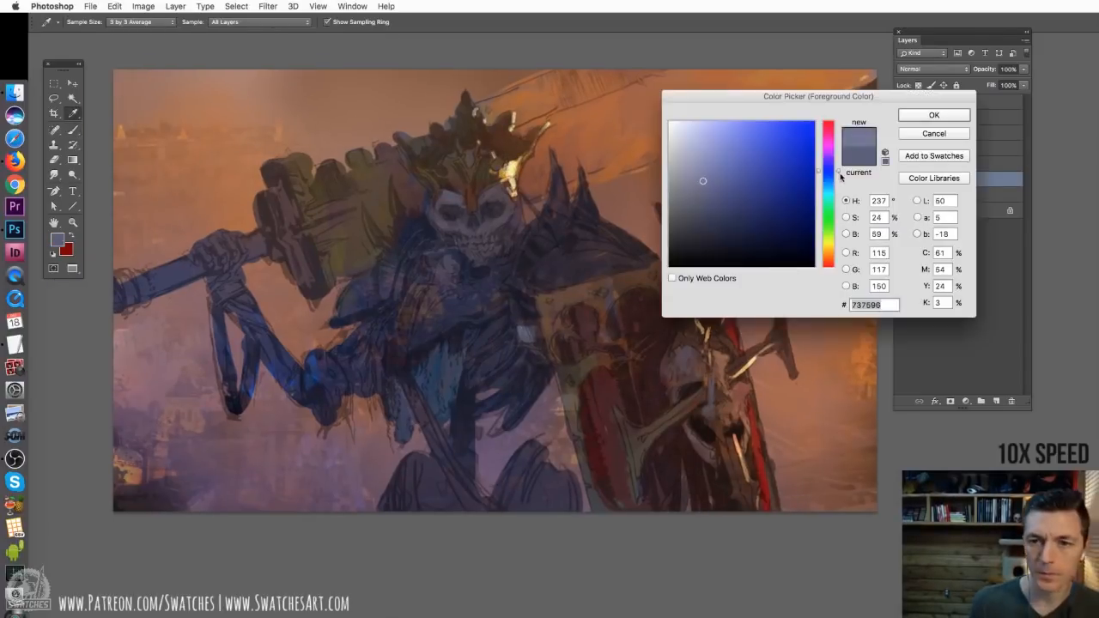
click(933, 115)
drag(456, 192, 444, 197)
drag(506, 211, 495, 221)
Choose another textured brush at about 30 px and paint a pale blue plate on the chest
right_click(480, 225)
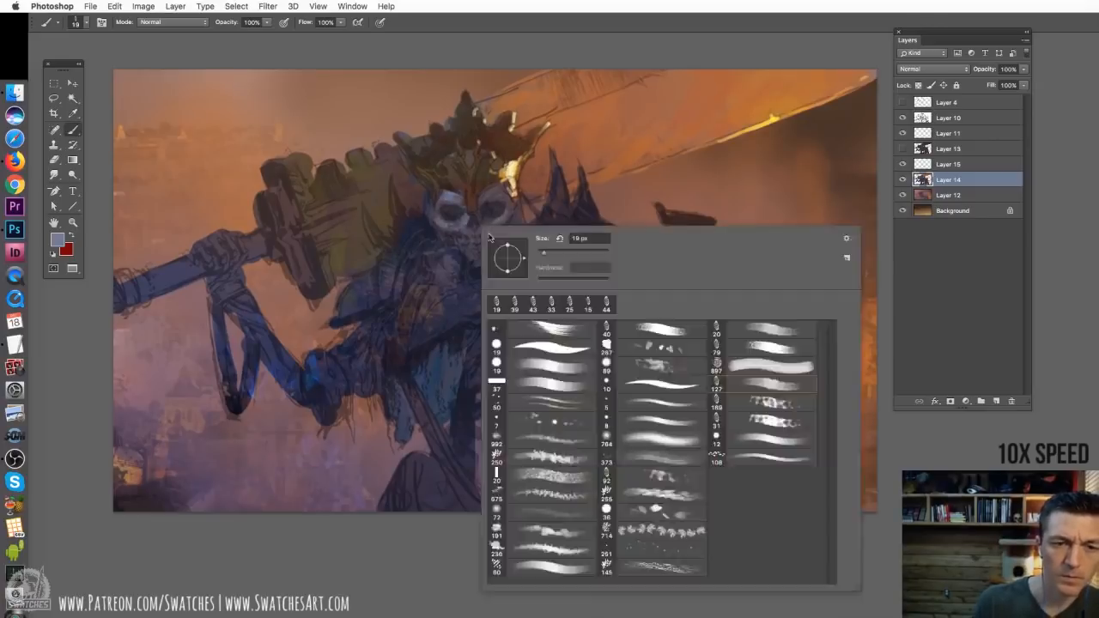
double_click(775, 367)
right_click(446, 247)
drag(422, 281, 404, 345)
Lower the opacity of the line art on Layer 10 and reselect Layer 14
click(970, 118)
drag(1024, 69, 1000, 84)
click(955, 164)
click(955, 180)
key(super+plus)
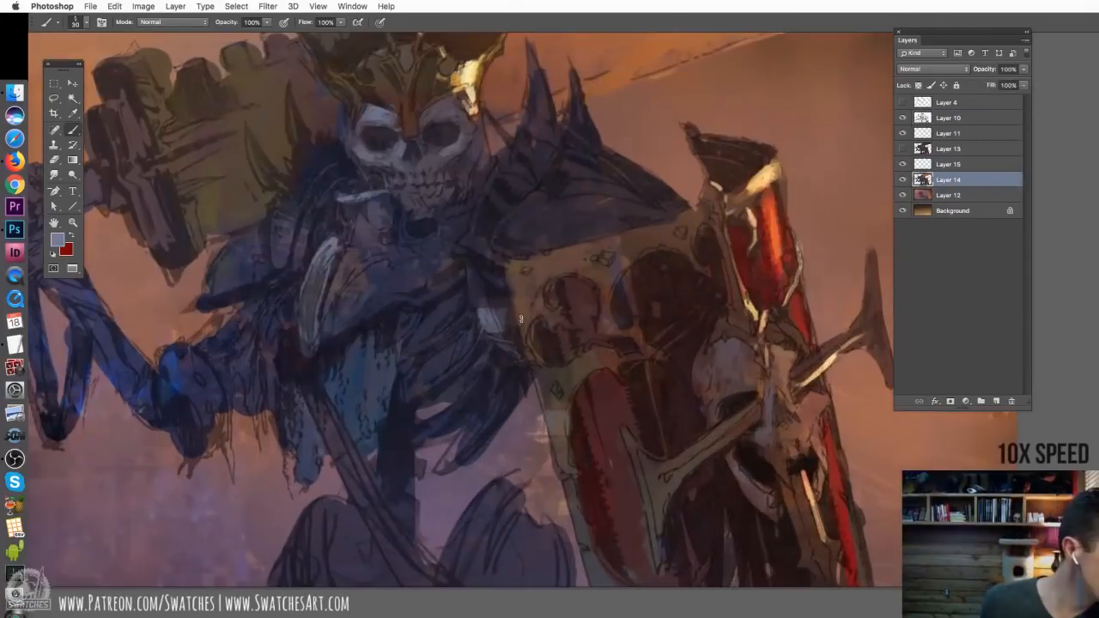
Refine the pale blue chest plate and its dark edge with a 22 px brush
drag(446, 283, 543, 352)
alt+click(417, 434)
drag(419, 425, 415, 443)
alt+click(419, 417)
right_click(509, 358)
mouse_move(453, 360)
mouse_down()
mouse_move(464, 347)
mouse_move(446, 407)
mouse_up()
drag(522, 369, 455, 414)
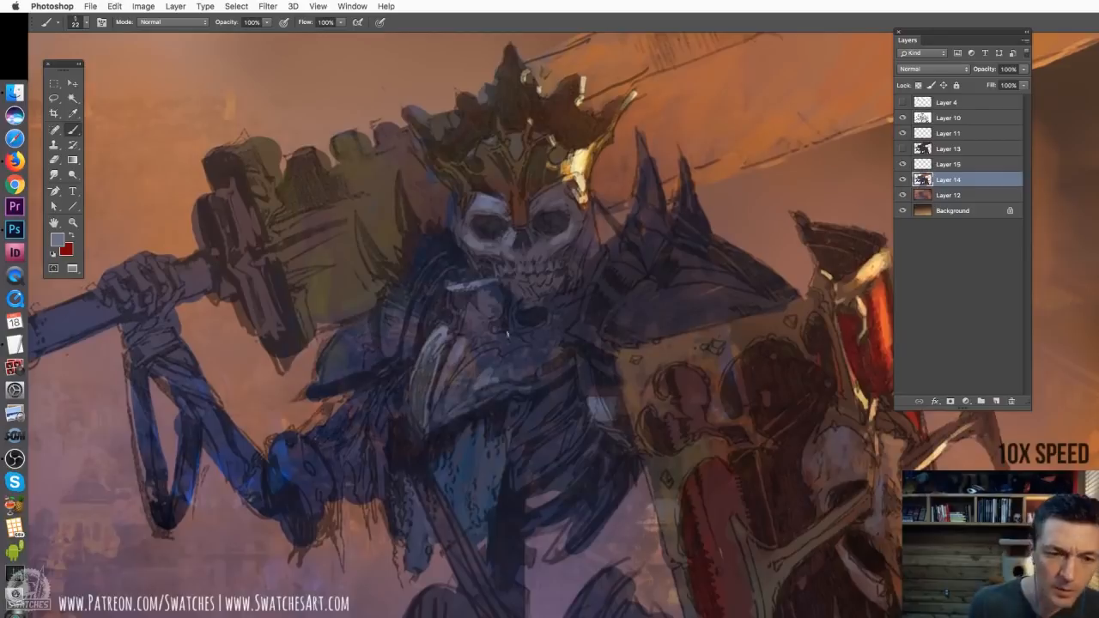
Paint golden brown along the collar trim beside the pale chest plate
alt+click(455, 355)
drag(454, 357, 435, 400)
alt+click(459, 345)
Sample a neutral tone from the shield's edge, resize the brush and darken the skull's jaw, cheek and eye sockets
alt+click(667, 520)
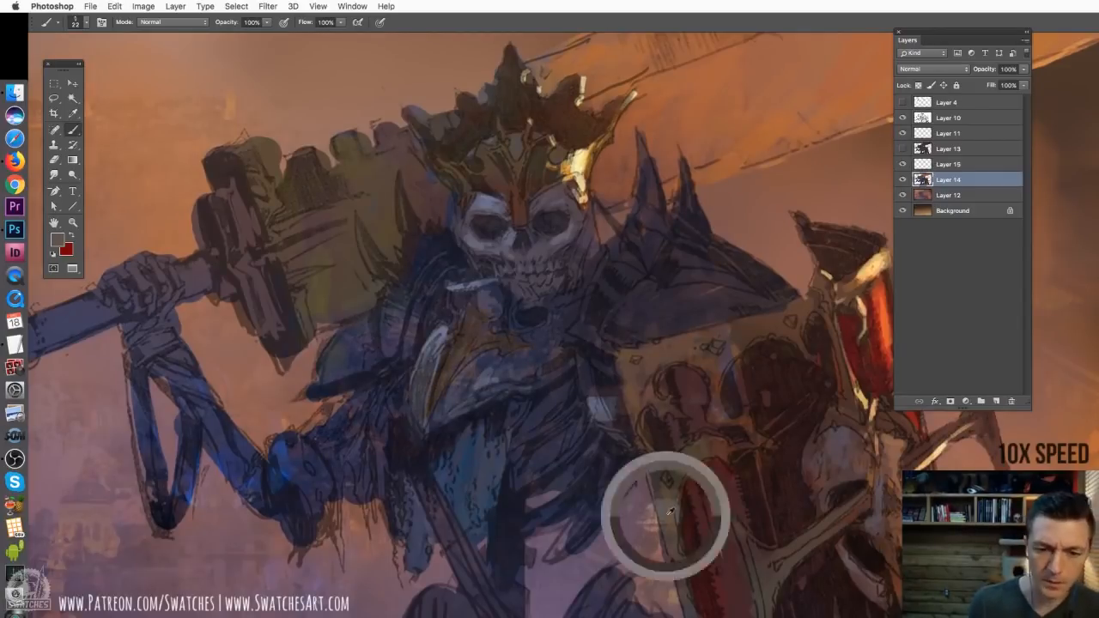
right_click(477, 340)
mouse_move(526, 285)
mouse_down()
mouse_move(515, 258)
mouse_move(554, 297)
mouse_up()
alt+click(548, 267)
mouse_move(567, 240)
mouse_down()
mouse_move(524, 262)
mouse_move(538, 221)
mouse_move(564, 220)
mouse_up()
drag(568, 213, 520, 245)
drag(477, 219, 504, 230)
Resize the brush and refine the crown's lower edge and the dark areas below the skull's jaw
right_click(531, 183)
click(568, 263)
mouse_move(542, 146)
mouse_down()
mouse_move(525, 187)
mouse_move(476, 188)
mouse_up()
drag(480, 288, 456, 302)
key(super+minus)
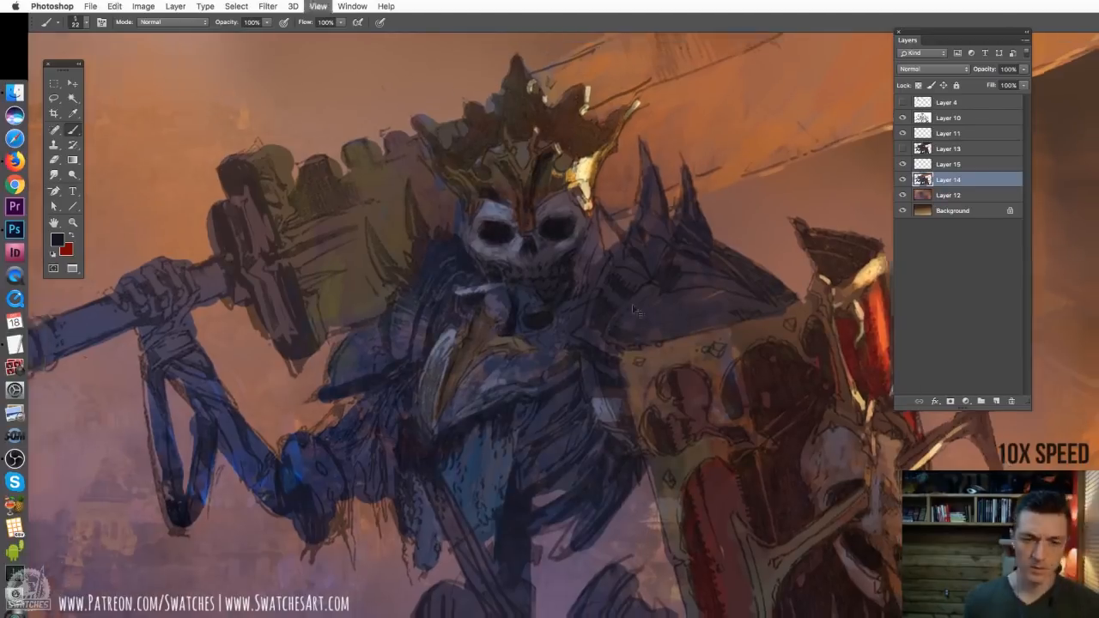
Enlarge the brush to 25 px and paint reddish brown and orange over the crown's middle and shield-side points
key(super+equal)
drag(487, 340, 385, 388)
drag(754, 224, 793, 254)
key(])
mouse_move(518, 92)
mouse_down()
mouse_move(565, 176)
mouse_move(534, 220)
mouse_up()
alt+click(592, 176)
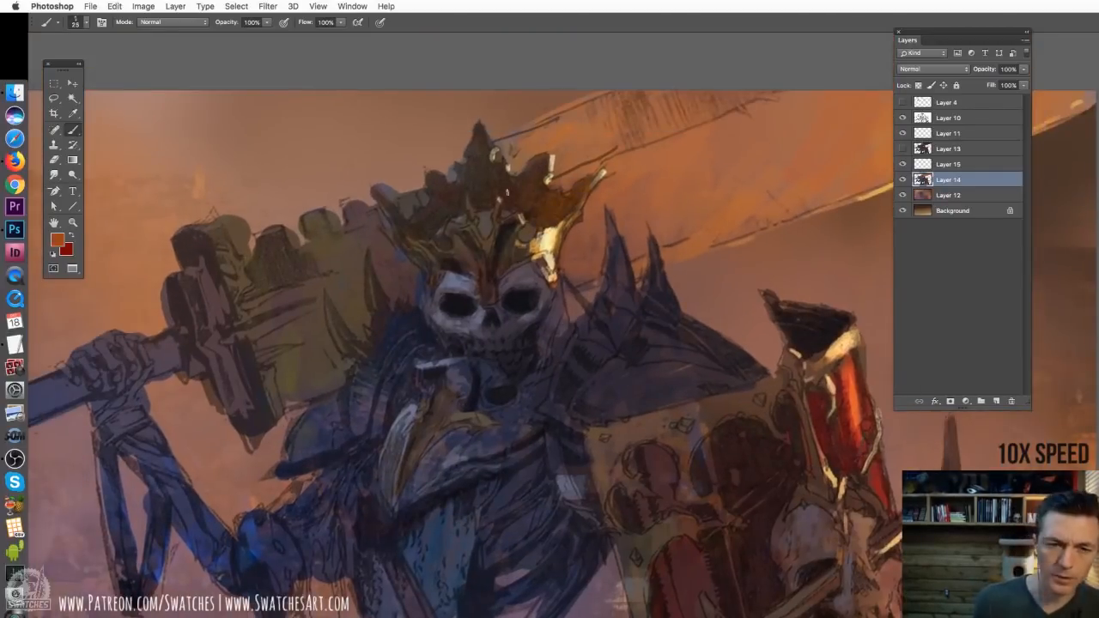
drag(589, 186, 549, 223)
Sample warm tones and paint orange over the crown's hammer-side prongs and its central point
alt+click(850, 395)
mouse_move(391, 214)
mouse_down()
mouse_move(420, 239)
mouse_move(457, 179)
mouse_up()
key(super+z)
alt+click(558, 202)
drag(414, 230, 445, 189)
drag(441, 217, 455, 182)
drag(407, 262, 417, 270)
alt+click(421, 259)
alt+click(485, 225)
drag(484, 215, 487, 236)
Choose a pale teal, paint the crown's shield-side point, and add teal accents along its lower edge with a 14 px brush
click(58, 239)
mouse_move(539, 172)
mouse_down()
mouse_move(520, 206)
mouse_move(551, 186)
mouse_up()
drag(517, 194, 543, 163)
key([)
key([)
key([)
key([)
key([)
key([)
key([)
key([)
key([)
key([)
key([)
mouse_move(445, 232)
mouse_down()
mouse_move(452, 224)
mouse_move(464, 264)
mouse_up()
key(super+minus)
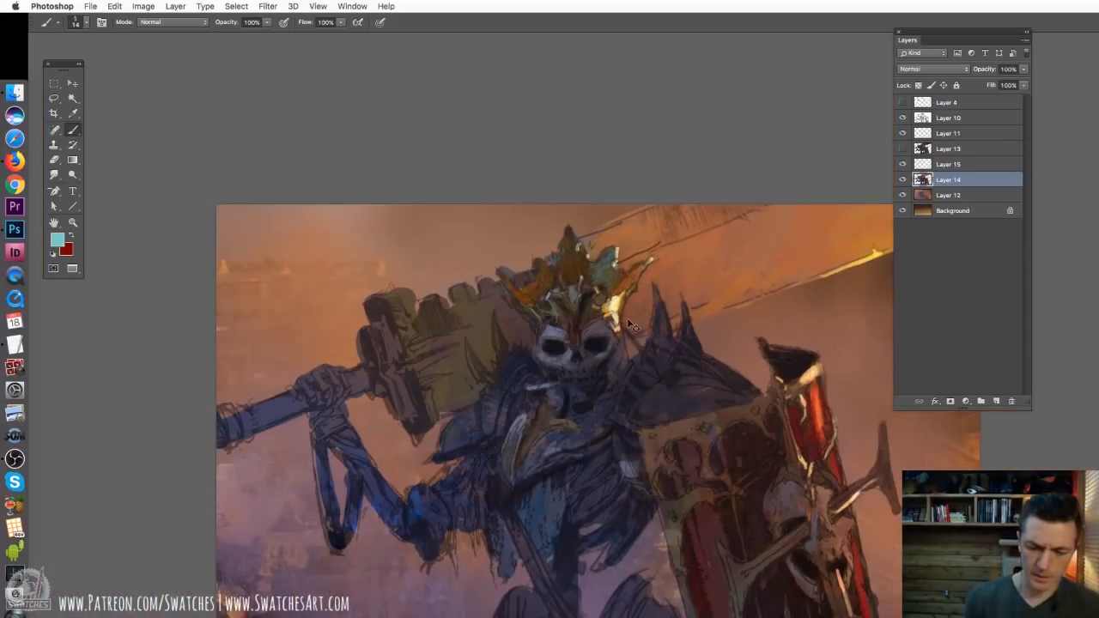
With a 17 px brush, sample a dark tone and paint solid dark spikes on the shoulder beside the hammer
key(super+plus)
mouse_move(519, 354)
mouse_down()
mouse_move(556, 297)
mouse_move(511, 288)
mouse_up()
right_click(448, 267)
click(400, 254)
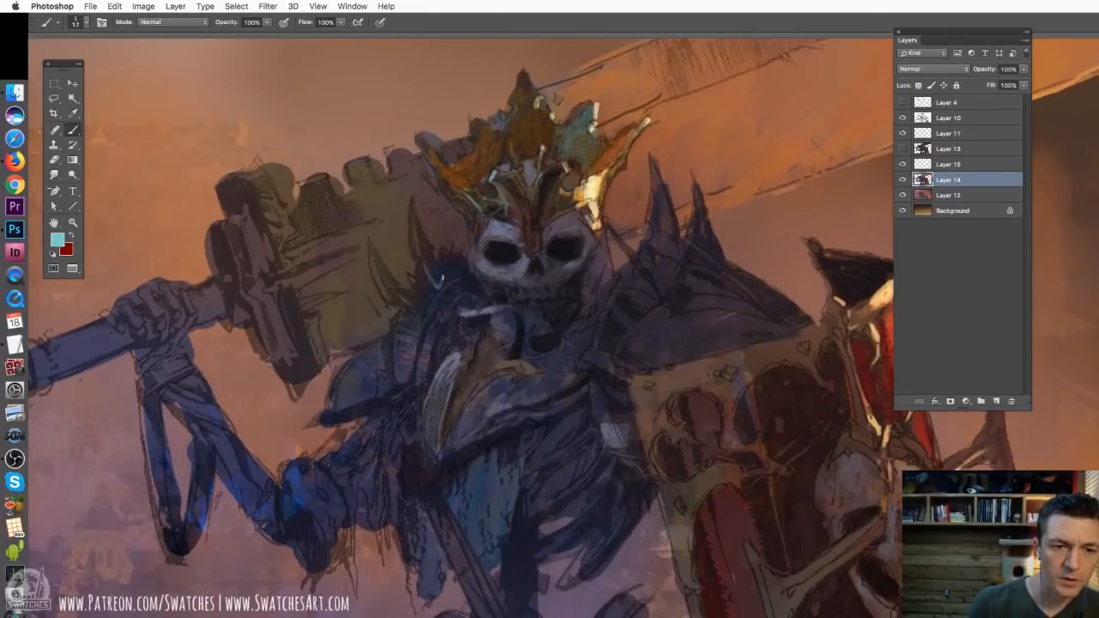
alt+click(417, 333)
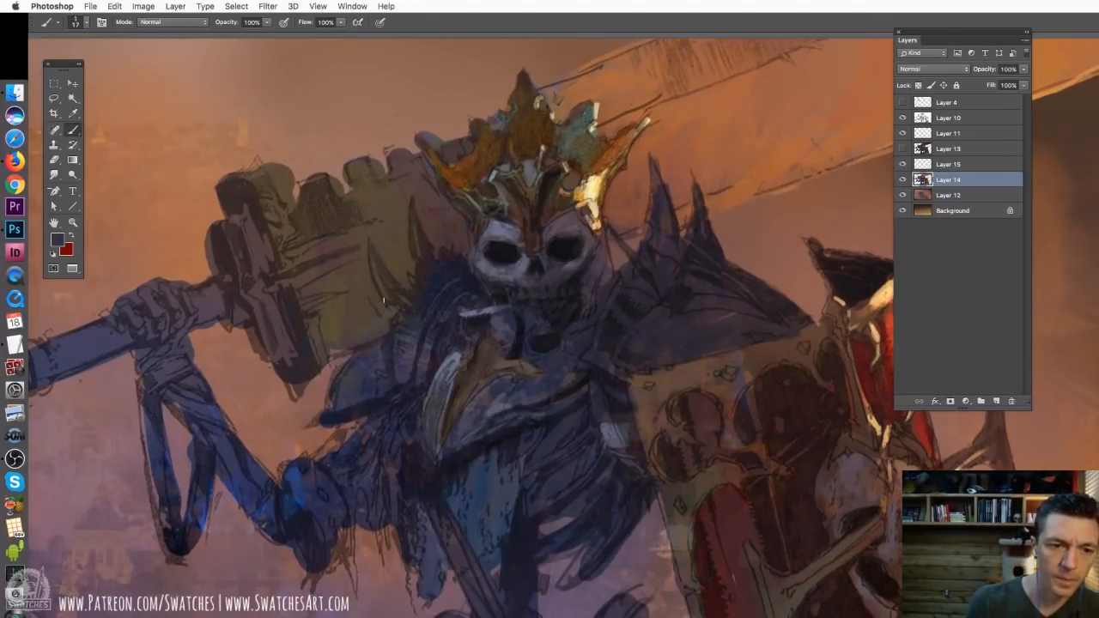
mouse_move(434, 286)
mouse_down()
mouse_move(461, 283)
mouse_move(383, 273)
mouse_move(370, 247)
mouse_move(386, 286)
mouse_move(423, 285)
mouse_up()
mouse_move(417, 244)
mouse_down()
mouse_move(409, 249)
mouse_move(429, 264)
mouse_move(412, 251)
mouse_up()
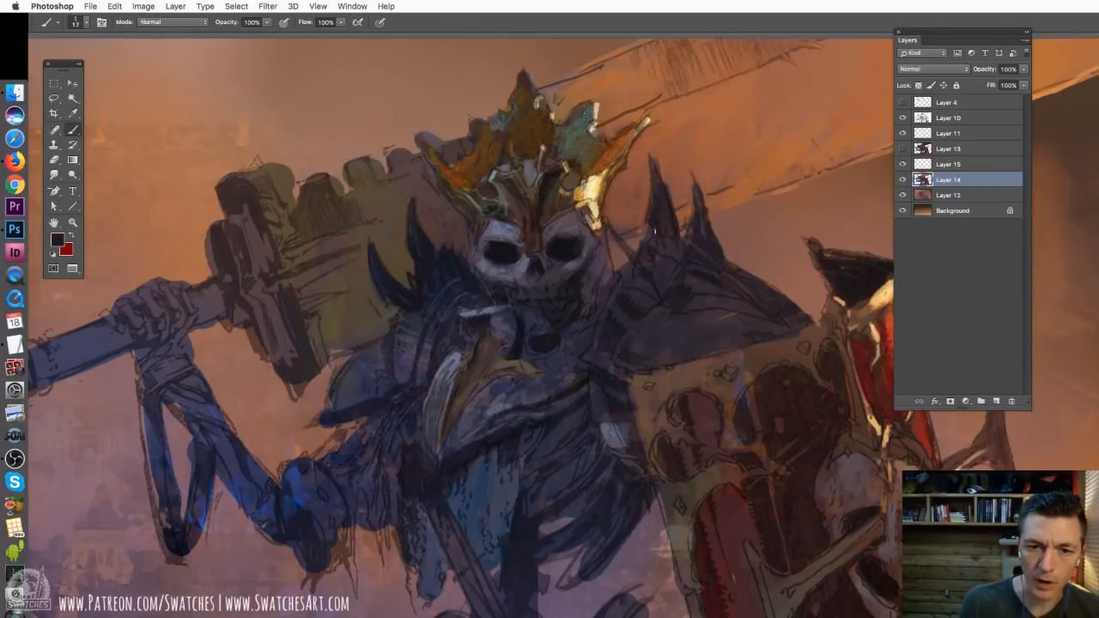
Set the brush to 31 px and darken the spiked shoulder armour beside the shield, the opposite shoulder plate and the torso
right_click(684, 286)
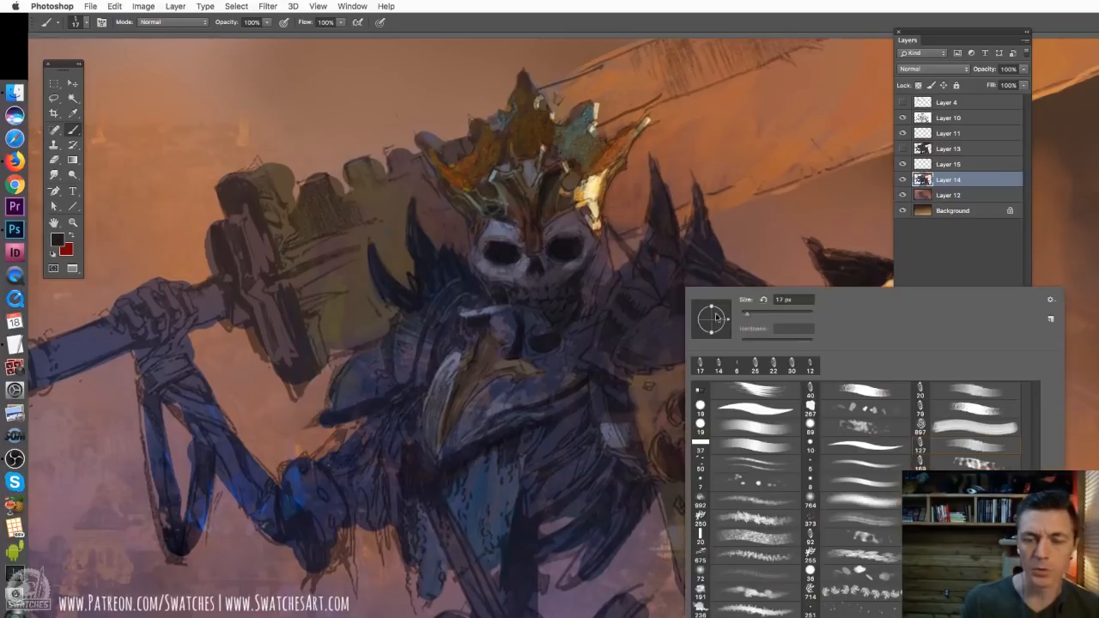
drag(748, 318, 752, 318)
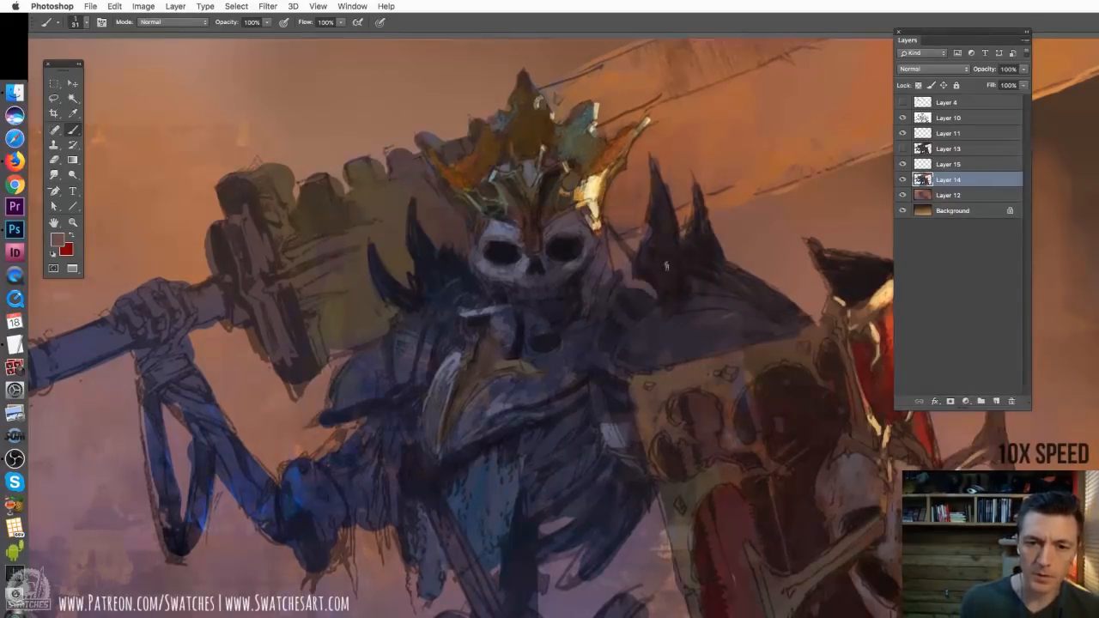
mouse_move(462, 301)
mouse_down()
mouse_move(419, 357)
mouse_move(330, 402)
mouse_up()
mouse_move(569, 505)
mouse_down()
mouse_move(383, 412)
mouse_move(537, 413)
mouse_up()
drag(513, 480, 512, 500)
drag(604, 434, 555, 486)
drag(557, 407, 513, 429)
Set the brush to 22 px and paint dark shadows between and around the ribs beside the shield
right_click(588, 358)
drag(657, 389, 654, 389)
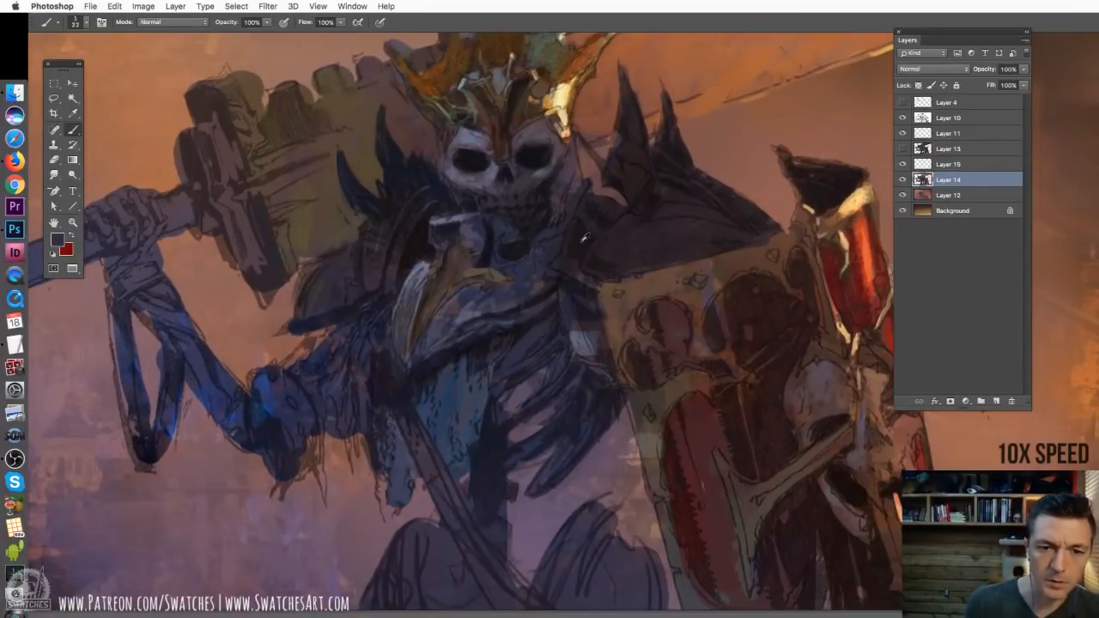
alt+click(554, 291)
drag(567, 353, 501, 413)
drag(591, 357, 553, 417)
drag(614, 388, 522, 498)
key(super+minus)
Enlarge the brush and block in both legs at the canvas's lower edge with a dark tone
right_click(623, 404)
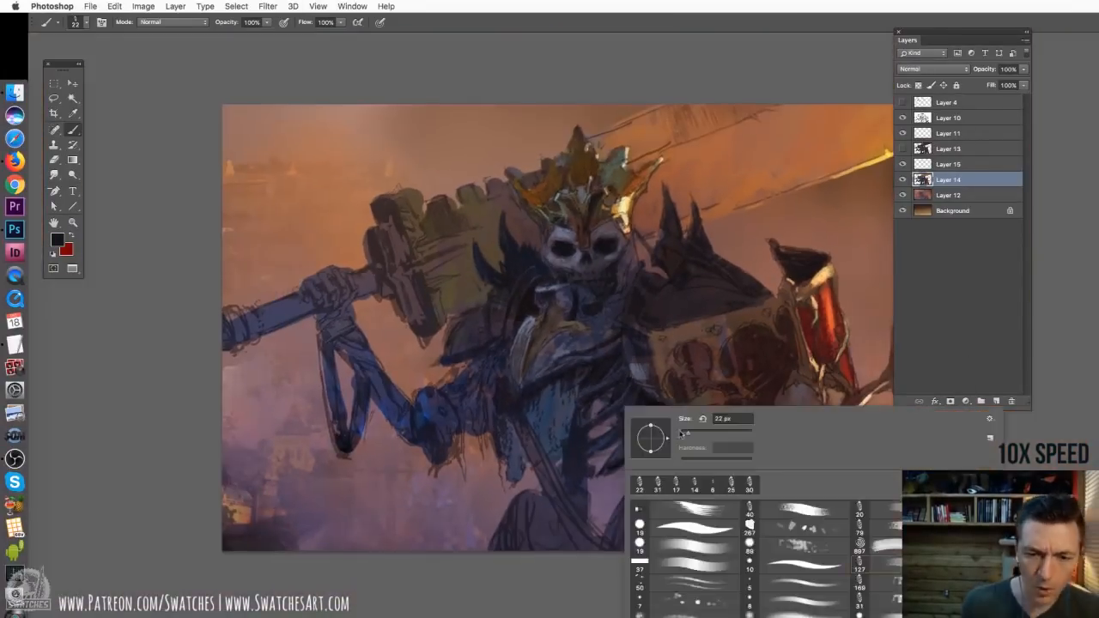
drag(688, 435, 696, 435)
mouse_move(549, 495)
mouse_down()
mouse_move(507, 548)
mouse_move(583, 539)
mouse_up()
drag(650, 491, 620, 542)
drag(723, 455, 592, 404)
Resize the brush and add purple and dark maroon tones to the shield's front and its edge beside the ribs
right_click(594, 405)
mouse_move(744, 396)
mouse_down()
mouse_move(752, 491)
mouse_move(739, 381)
mouse_up()
right_click(672, 351)
alt+click(669, 354)
drag(577, 362, 596, 403)
key(super+z)
drag(567, 300, 561, 340)
alt+click(570, 335)
drag(499, 289, 574, 312)
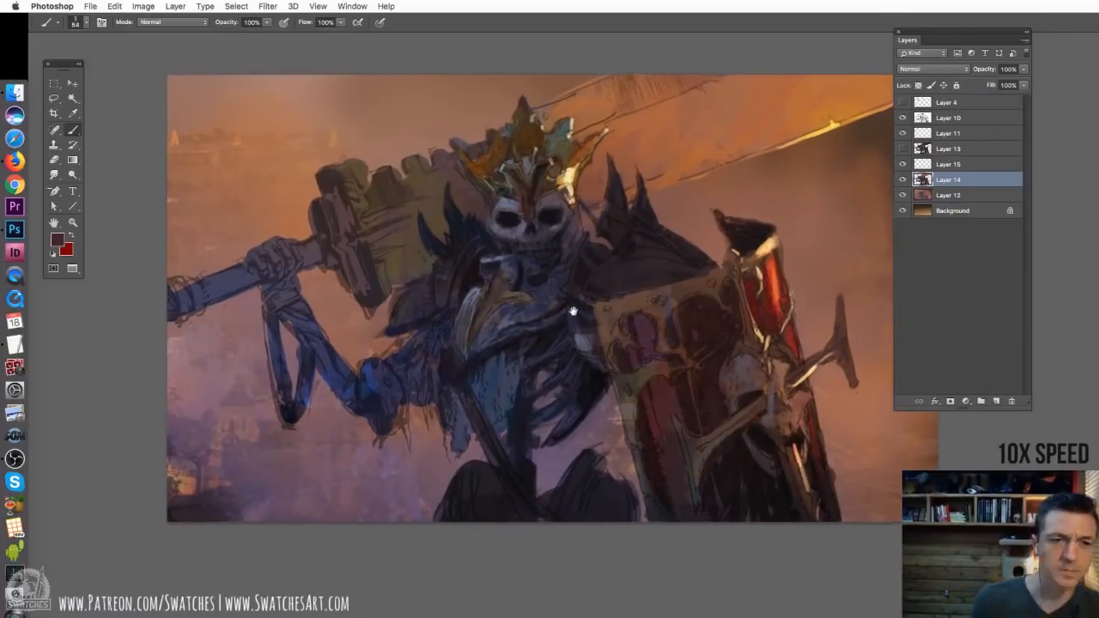
Sample a grey teal and paint it over the top of the hammer head with a 35 px brush
drag(672, 269, 620, 276)
right_click(479, 191)
alt+click(453, 177)
right_click(440, 222)
drag(503, 253, 496, 253)
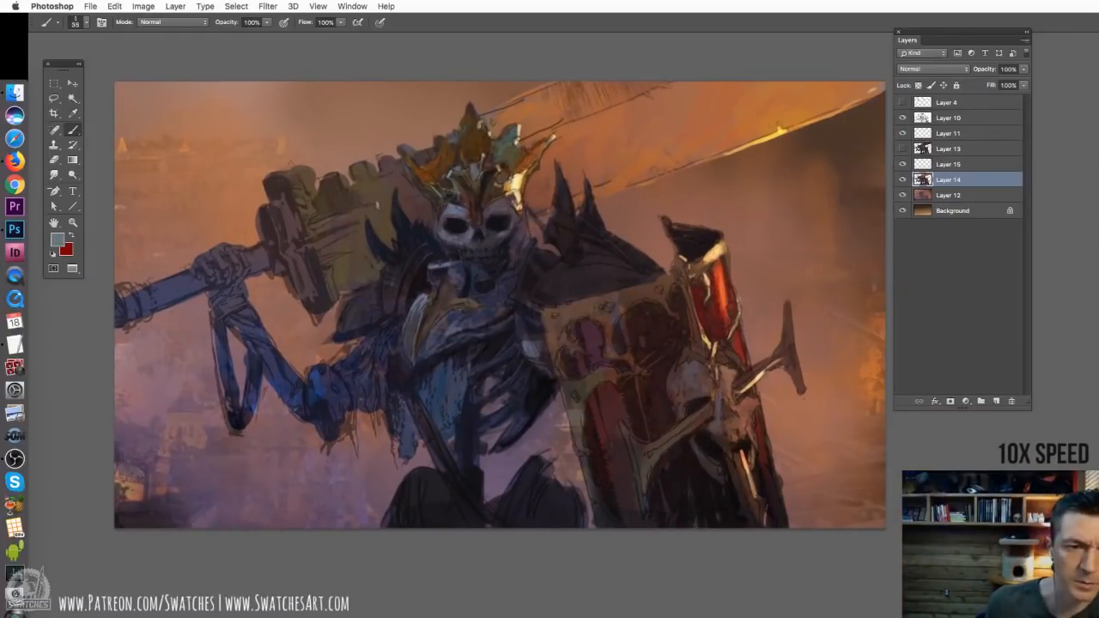
drag(403, 177, 329, 224)
key(super+z)
drag(407, 185, 411, 204)
mouse_move(403, 163)
mouse_down()
mouse_move(339, 221)
mouse_move(373, 184)
mouse_move(320, 196)
mouse_move(313, 213)
mouse_move(361, 199)
mouse_up()
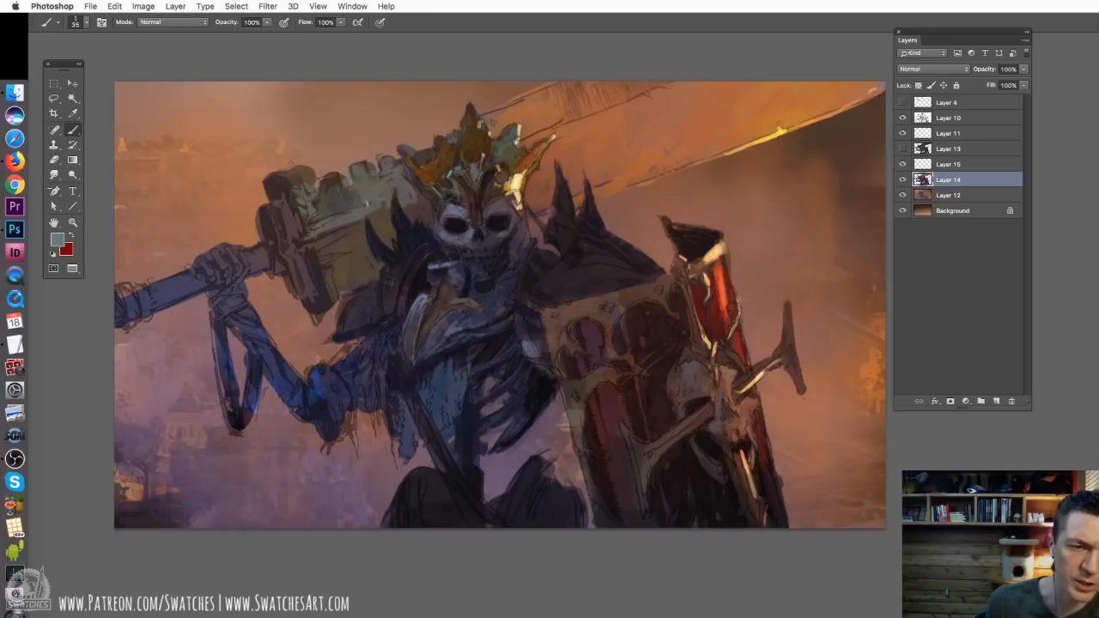
Sample a dark tone, deepen the hammer's shadow beside the shoulder spikes, and pick up brown from the crown
alt+click(486, 183)
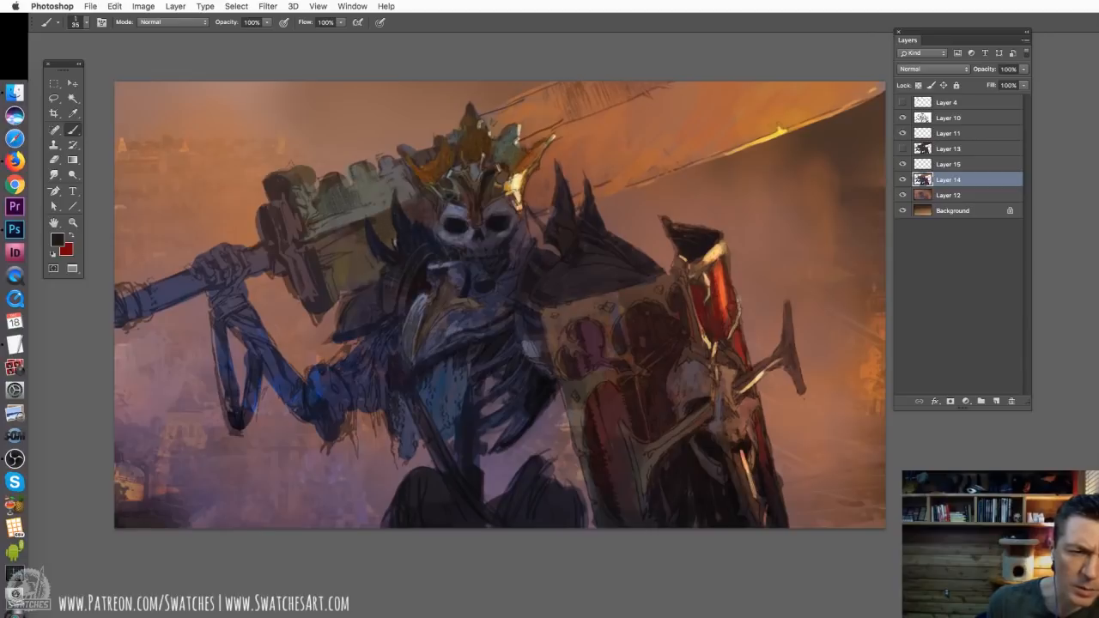
mouse_move(394, 242)
mouse_down()
mouse_move(337, 246)
mouse_move(380, 227)
mouse_up()
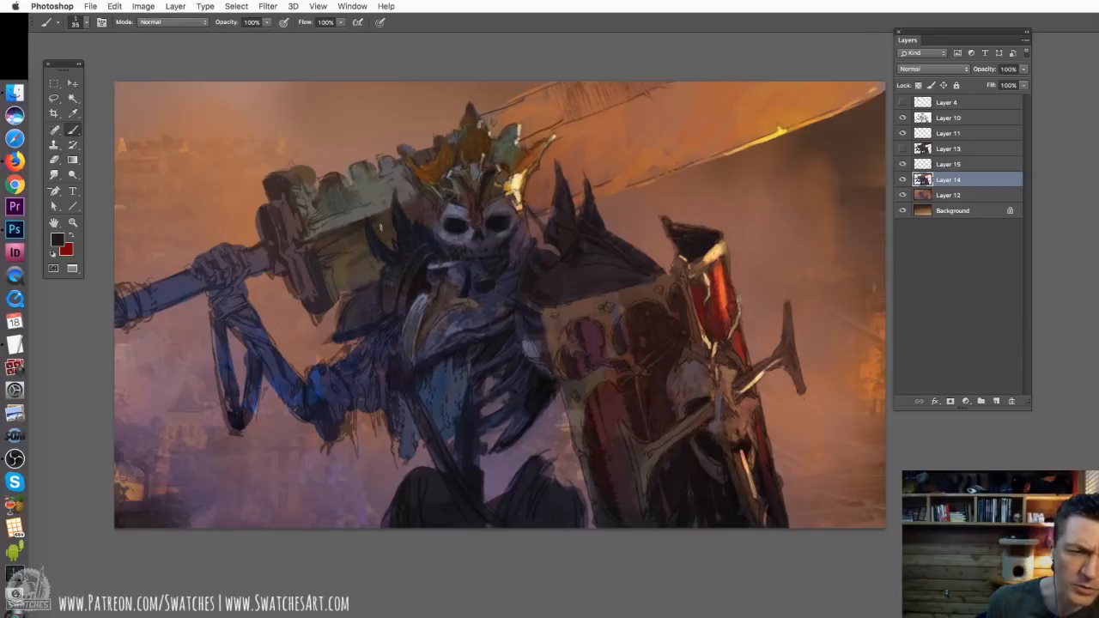
alt+click(433, 166)
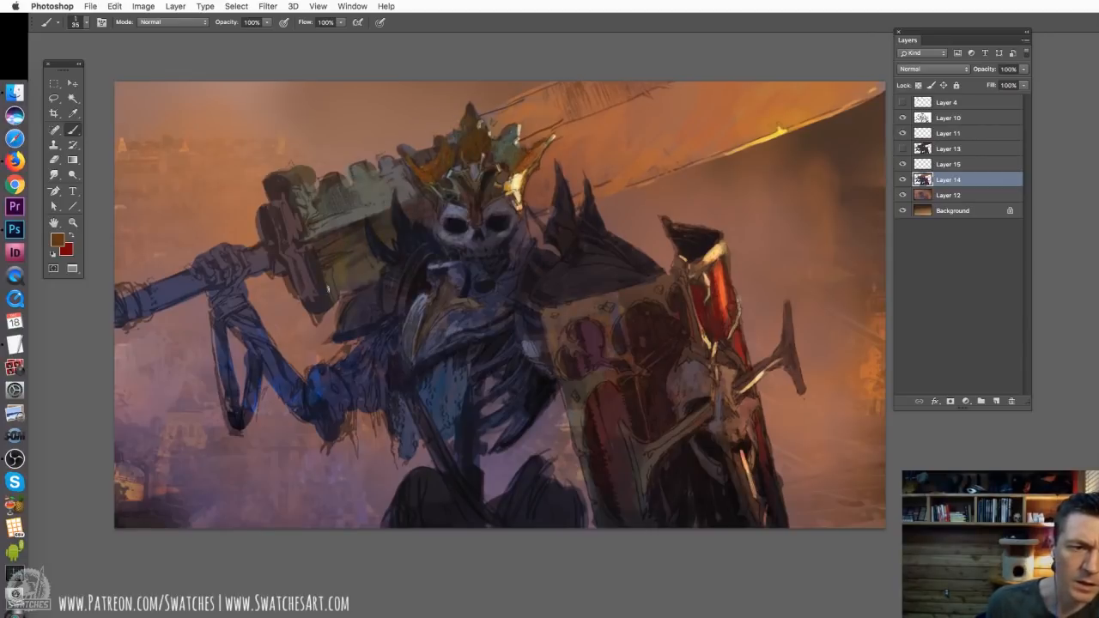
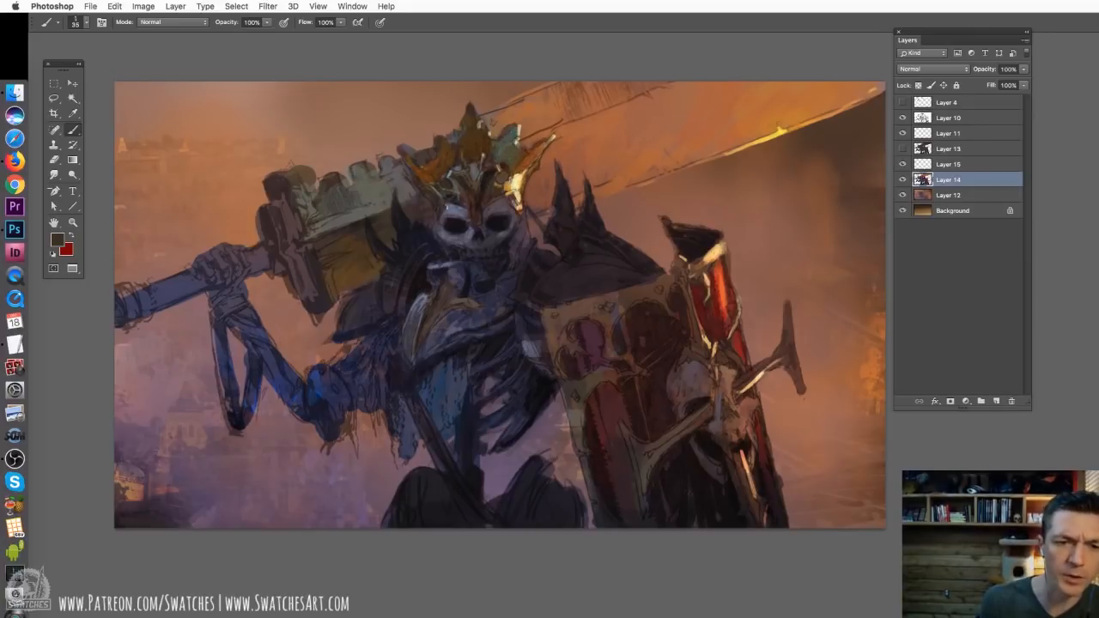
Select Layer 15, enlarge the brush to 201 px and paint a bright yellow glow across the blade behind the crown
right_click(542, 194)
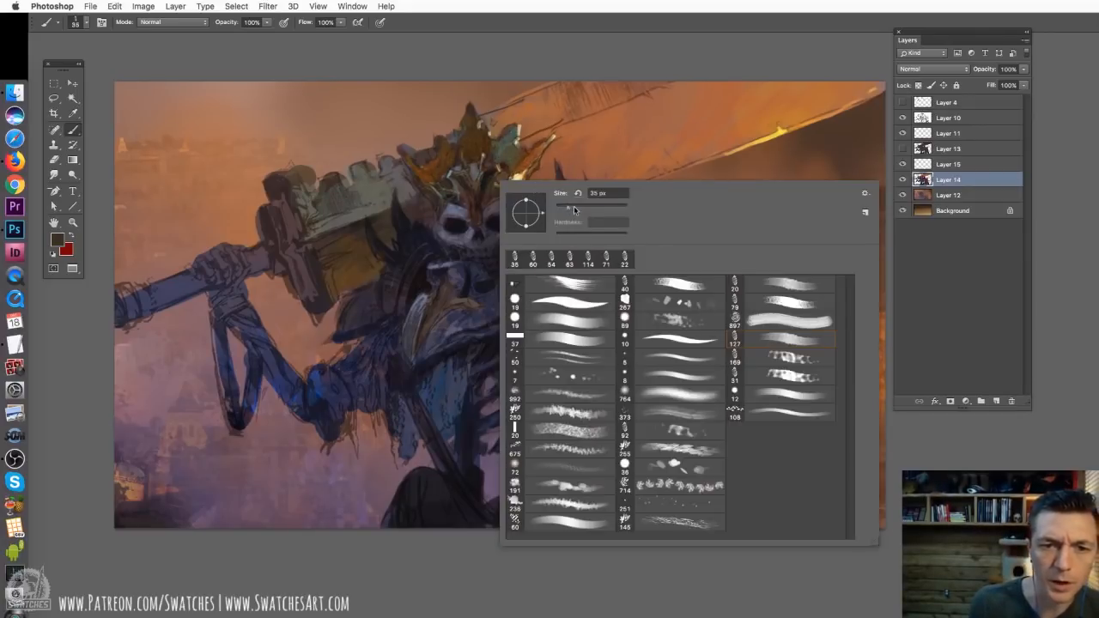
drag(573, 210, 583, 210)
click(963, 169)
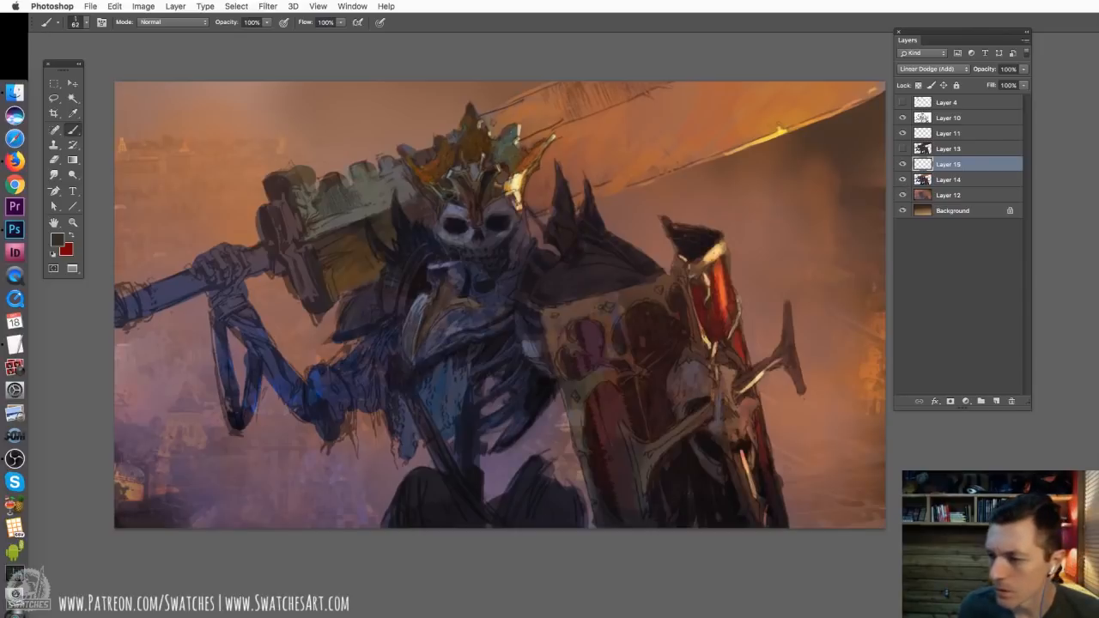
right_click(690, 142)
click(807, 160)
drag(638, 122, 756, 84)
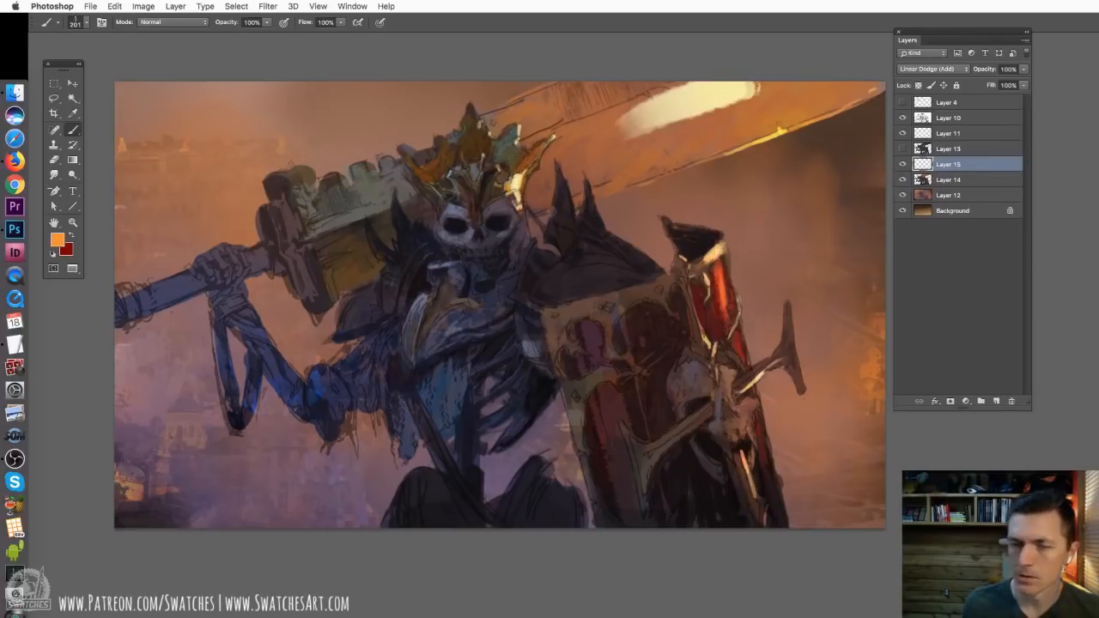
drag(640, 132, 805, 84)
drag(704, 121, 817, 89)
drag(750, 113, 797, 79)
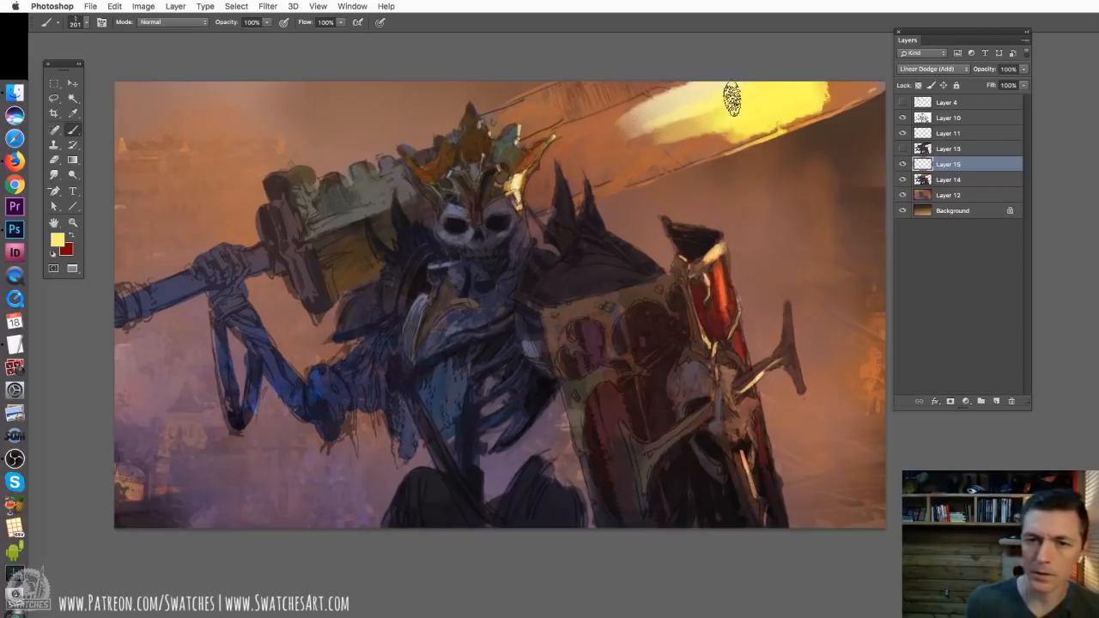
mouse_move(730, 98)
mouse_down()
mouse_move(761, 97)
mouse_move(730, 122)
mouse_move(763, 118)
mouse_move(777, 100)
mouse_move(742, 95)
mouse_move(799, 76)
mouse_move(689, 123)
mouse_move(792, 98)
mouse_move(747, 109)
mouse_move(688, 147)
mouse_move(820, 84)
mouse_up()
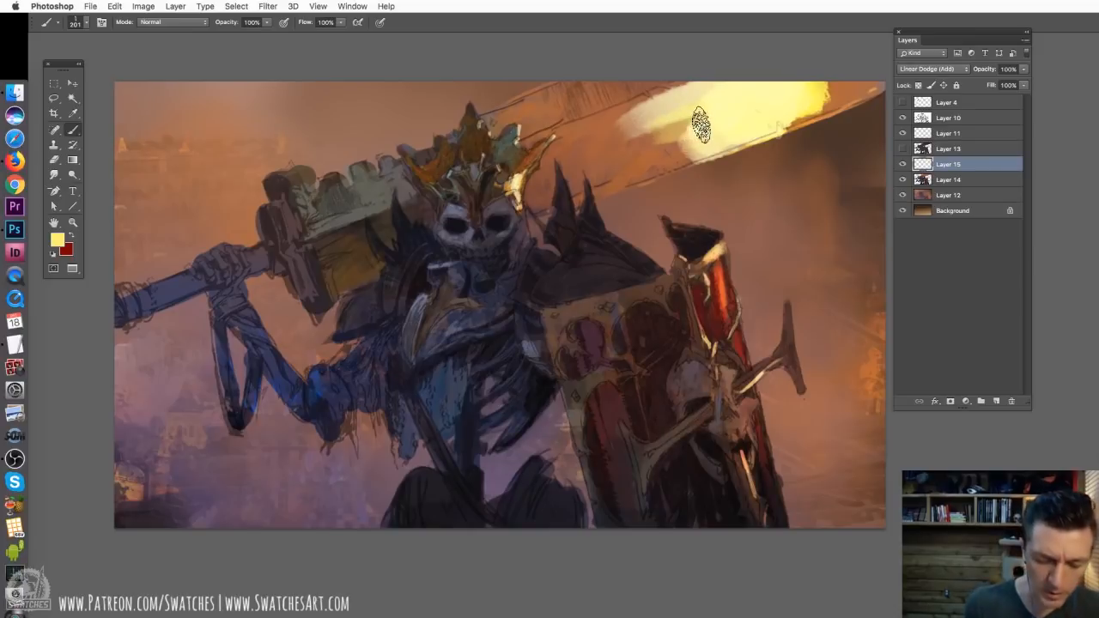
Erase the glow from the blade's surface, leaving only a thin highlight along its lower edge
key(e)
mouse_move(697, 115)
mouse_down()
mouse_move(728, 55)
mouse_move(678, 124)
mouse_move(808, 86)
mouse_move(703, 148)
mouse_move(821, 101)
mouse_move(684, 134)
mouse_move(654, 126)
mouse_move(715, 67)
mouse_up()
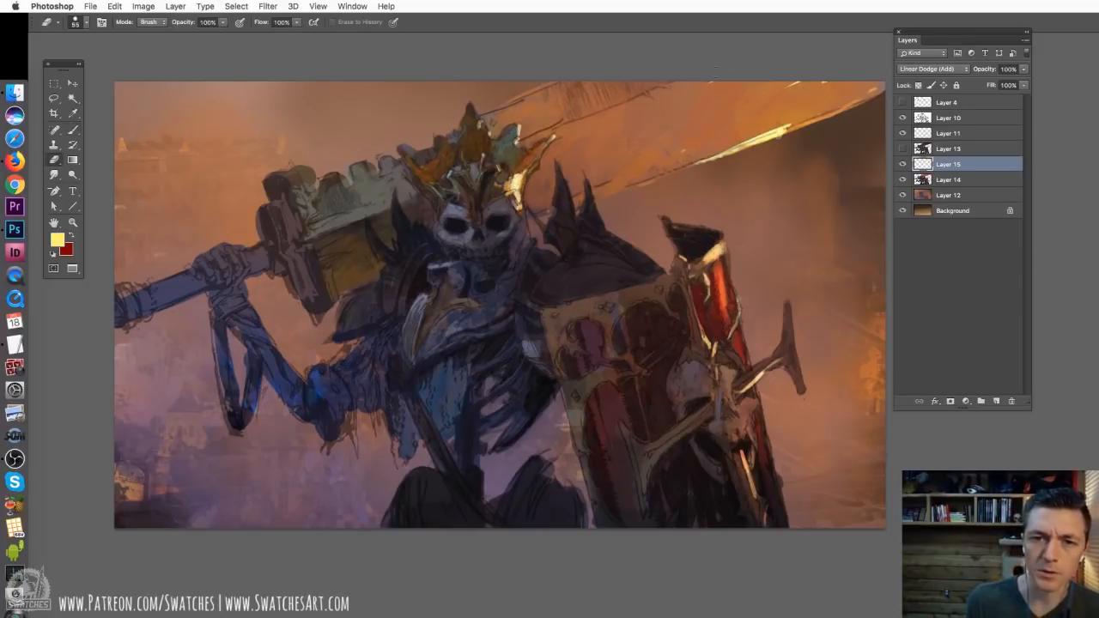
key(b)
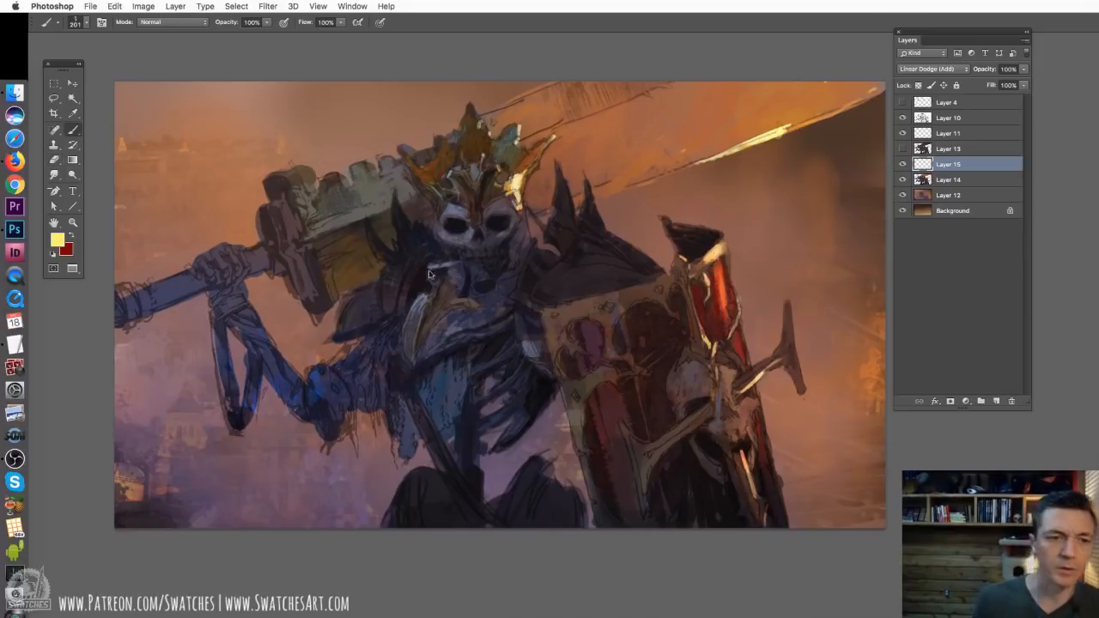
Sample a dark tone from the armour beside the hammer and reduce the brush to 38 px
right_click(430, 273)
click(500, 280)
click(361, 199)
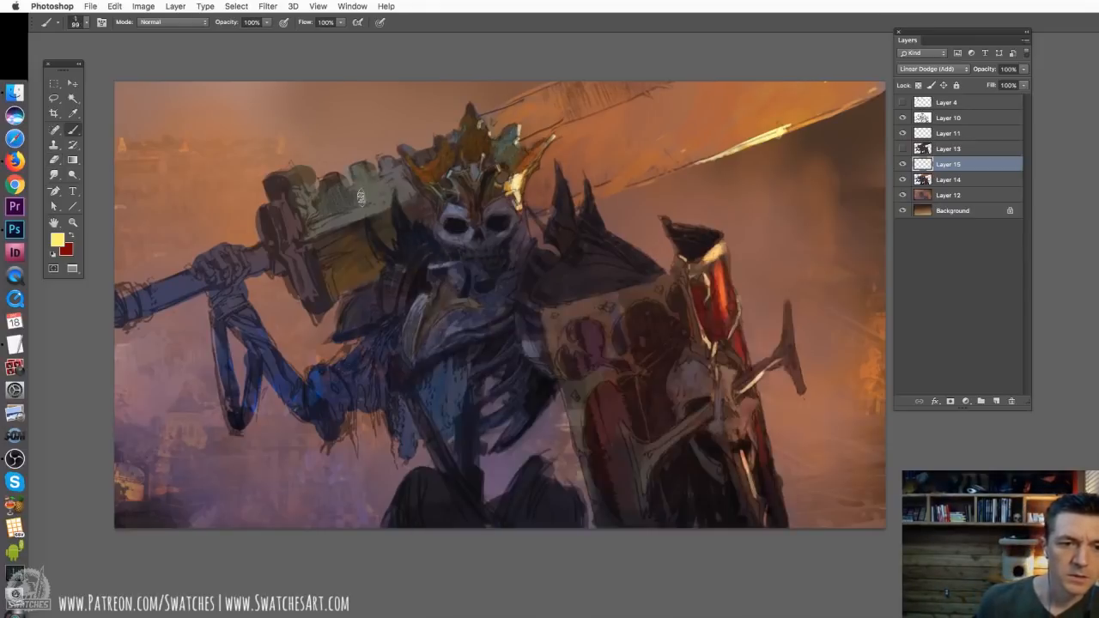
alt+click(391, 296)
right_click(416, 274)
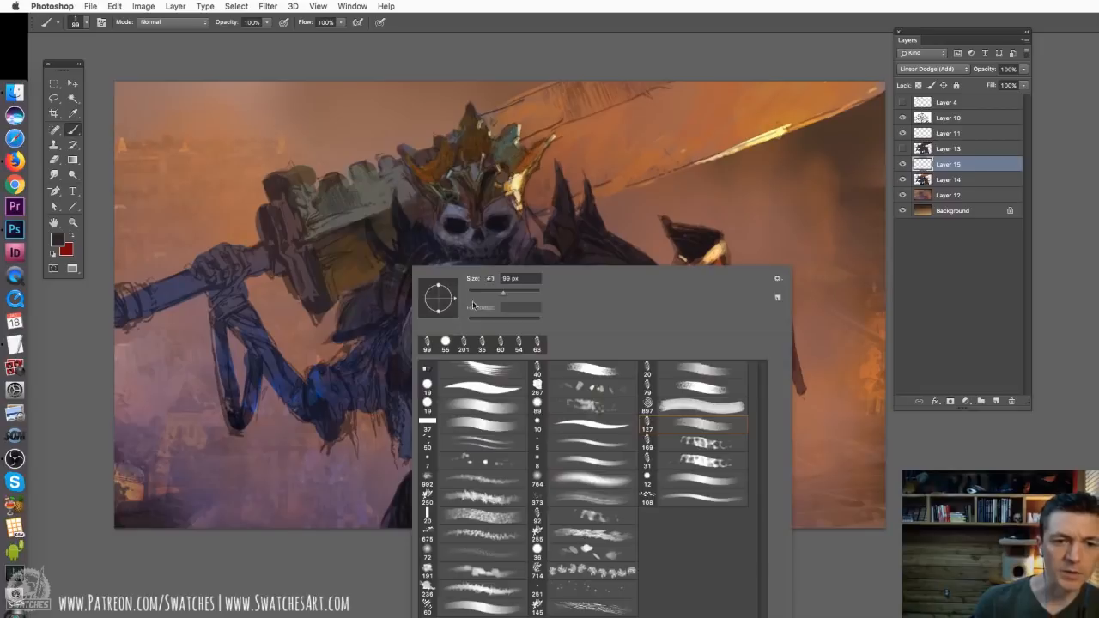
click(494, 291)
click(400, 250)
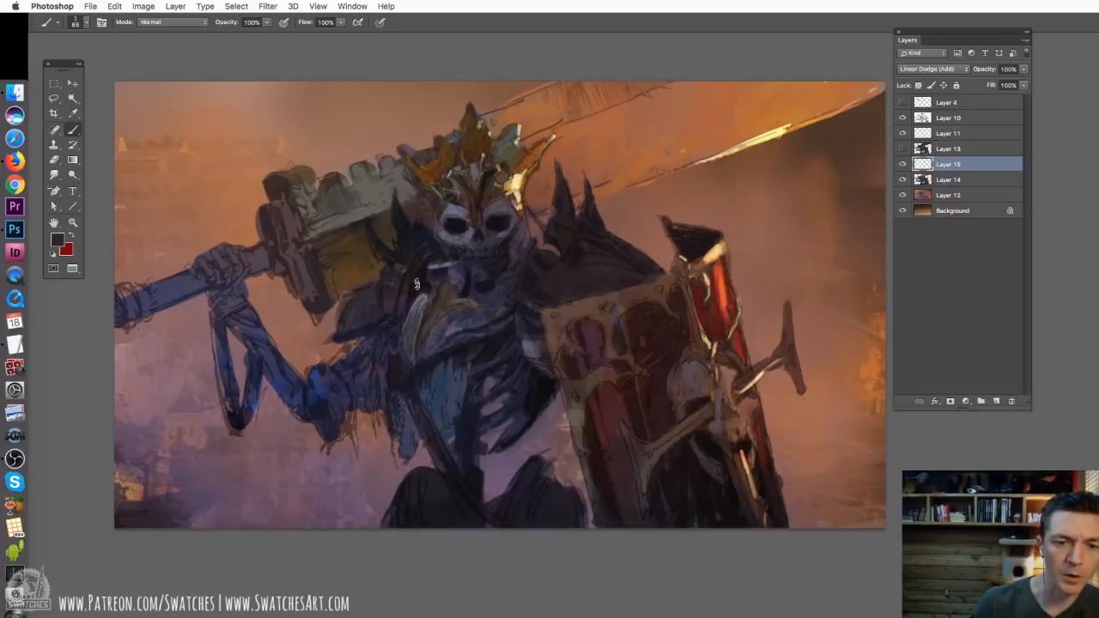
right_click(416, 284)
click(489, 308)
key(Return)
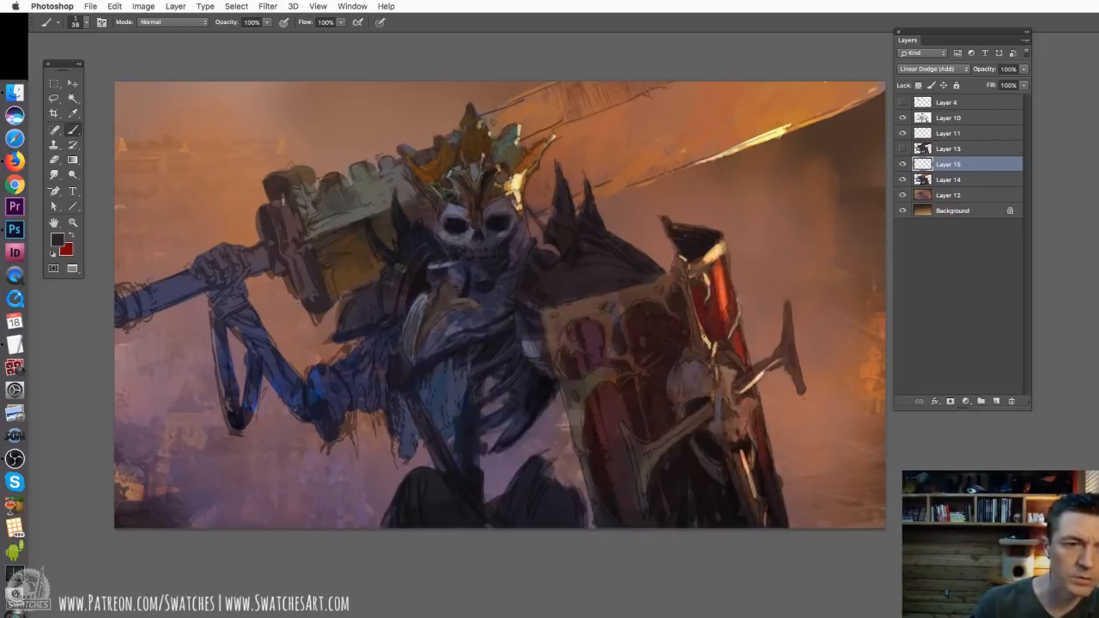
Darken the end plates of the hammer head and the pommel of its handle on Layer 14
drag(283, 196, 302, 245)
key(super+z)
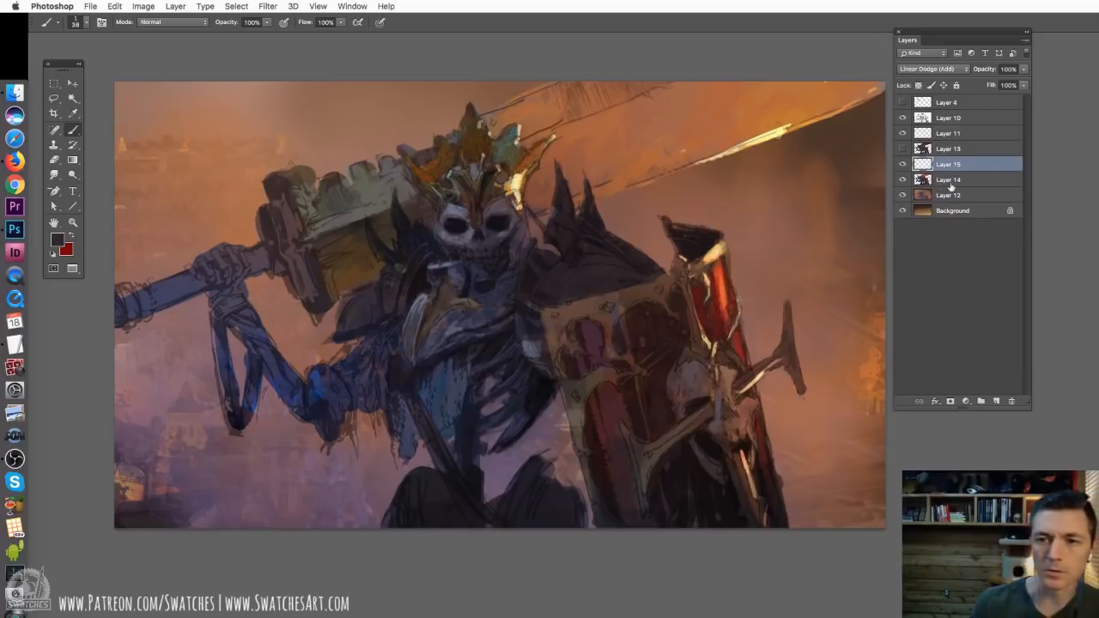
click(949, 180)
drag(277, 199, 311, 292)
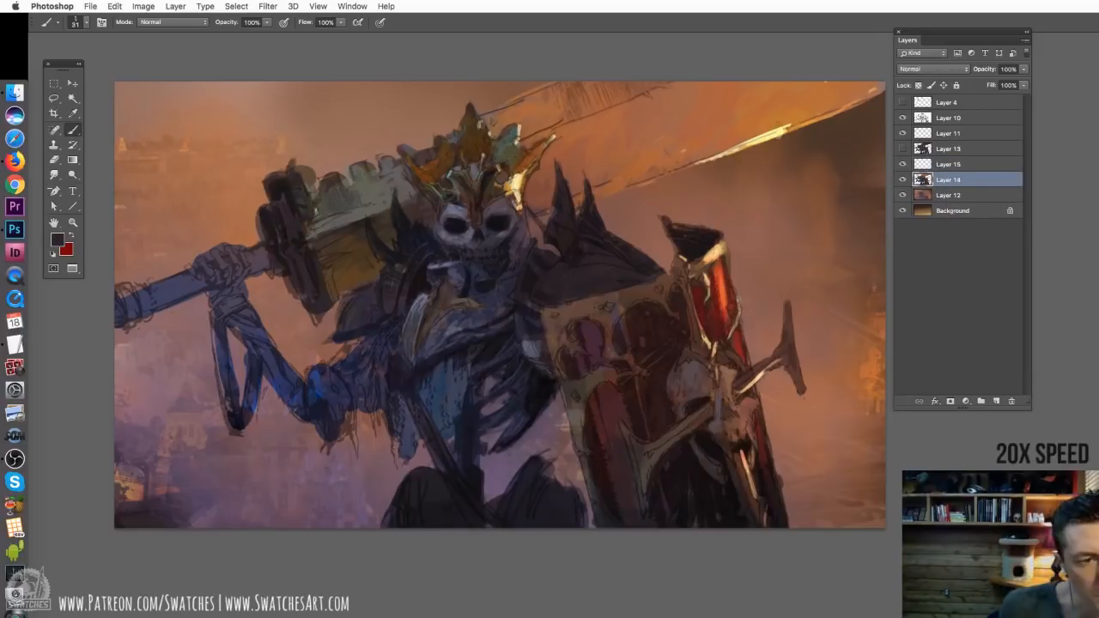
drag(320, 249, 334, 307)
drag(122, 290, 144, 330)
Sample the hammer head's brown and paint the handle shaft in a golden brown metal tone
alt+click(357, 268)
drag(158, 299, 192, 278)
alt+click(365, 262)
alt+click(144, 302)
drag(156, 300, 204, 282)
drag(244, 271, 271, 261)
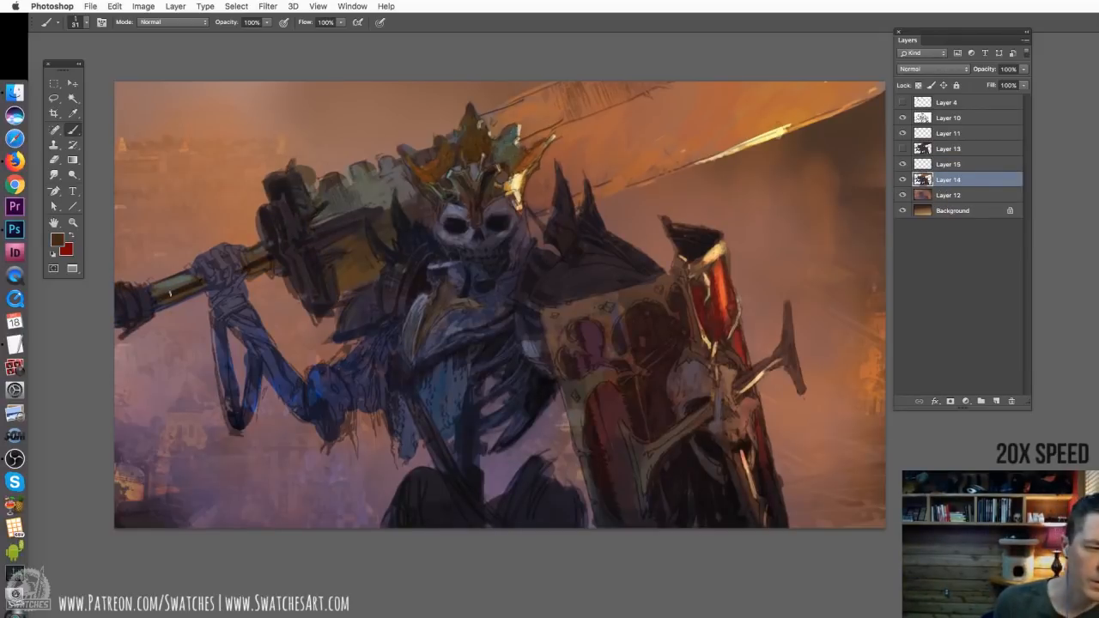
drag(158, 294, 195, 279)
Pick a dark red and paint the forearm wraps and the sash across the waist
drag(218, 330, 230, 420)
drag(218, 305, 270, 345)
click(57, 240)
click(748, 226)
click(932, 114)
mouse_move(378, 342)
mouse_down()
mouse_move(373, 391)
mouse_move(442, 469)
mouse_up()
Check the painting by toggling the lower layers and add the red cloth beside the skull and neck
key(super+plus)
key(super+plus)
drag(902, 179, 902, 210)
key(super+minus)
drag(563, 251, 544, 331)
key(super+minus)
Lock Layer 14's transparent pixels and paint a glow on the blade with a 764 px soft brush in Linear Dodge (Add) mode
click(918, 85)
drag(592, 176, 474, 179)
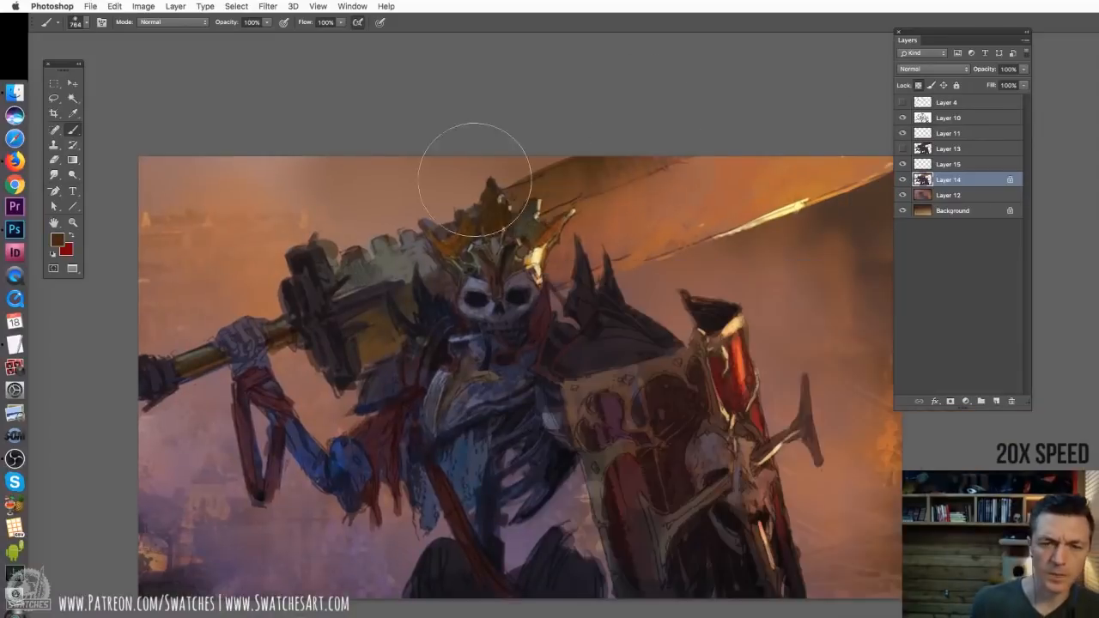
click(173, 22)
click(170, 144)
mouse_move(601, 257)
mouse_down()
mouse_move(528, 272)
mouse_move(777, 185)
mouse_up()
key(l)
mouse_move(500, 228)
mouse_down()
mouse_move(533, 265)
mouse_move(502, 229)
mouse_up()
key(b)
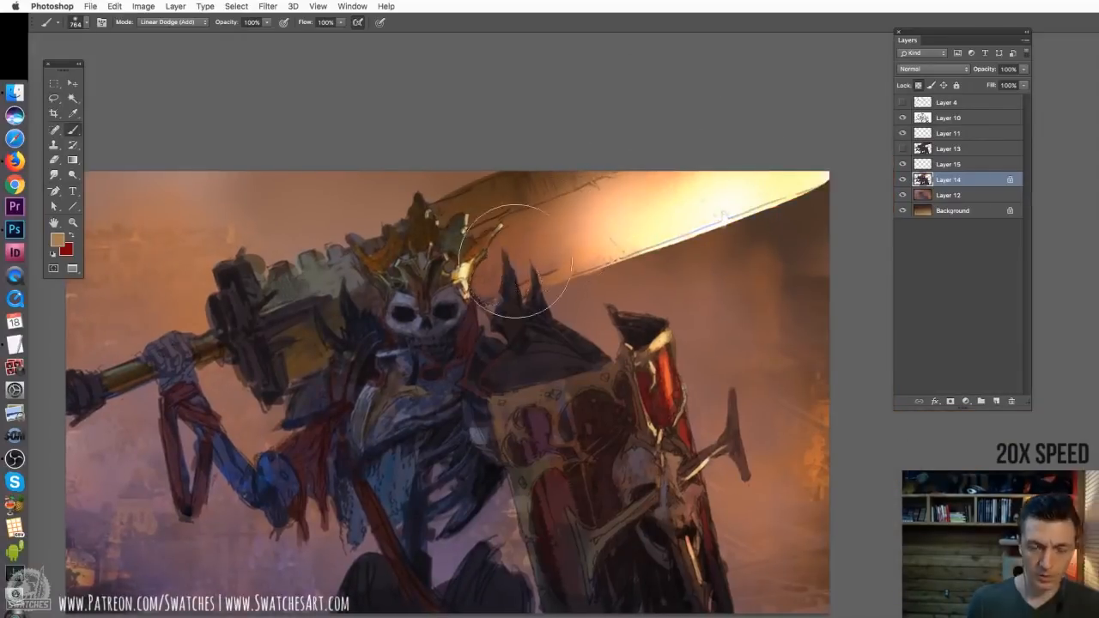
Flip the whole canvas horizontally
click(143, 6)
mouse_move(177, 115)
click(301, 166)
Add a new layer above Layer 14 in Linear Dodge (Add) mode at 42% opacity
click(996, 401)
click(932, 69)
click(932, 190)
drag(1023, 69, 980, 79)
Sample a grey blue, paint soft light over the shoulder plates, crown and hammer, and erase the excess on skull and chest
alt+click(515, 404)
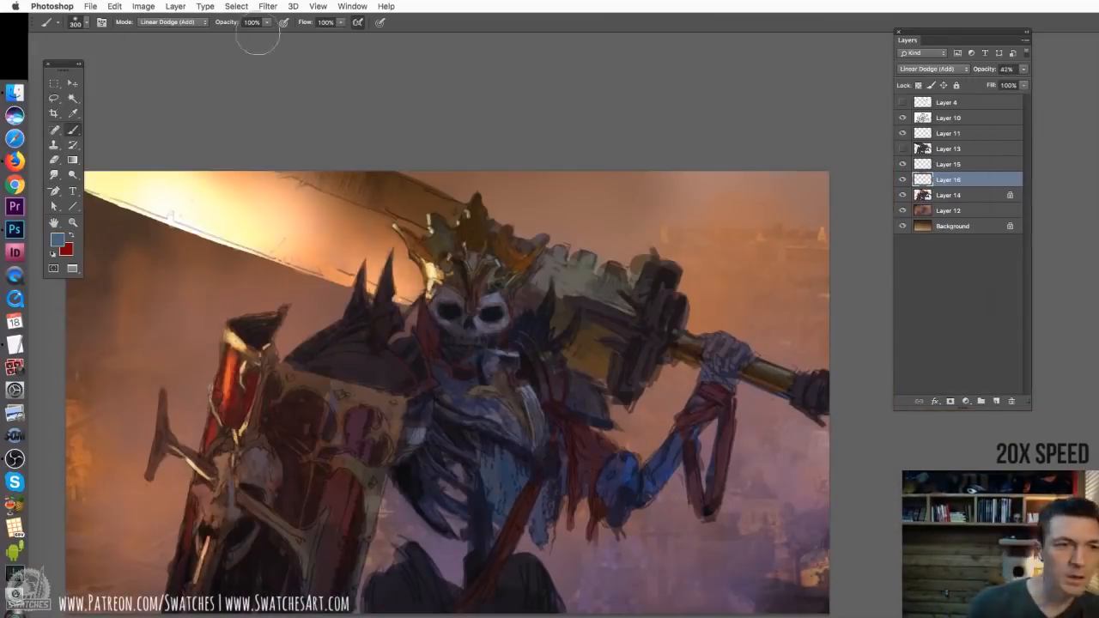
drag(345, 378, 411, 383)
drag(433, 225, 477, 261)
drag(558, 369, 602, 412)
key(e)
drag(496, 447, 537, 503)
mouse_move(446, 296)
mouse_down()
mouse_move(480, 300)
mouse_move(470, 330)
mouse_up()
key(b)
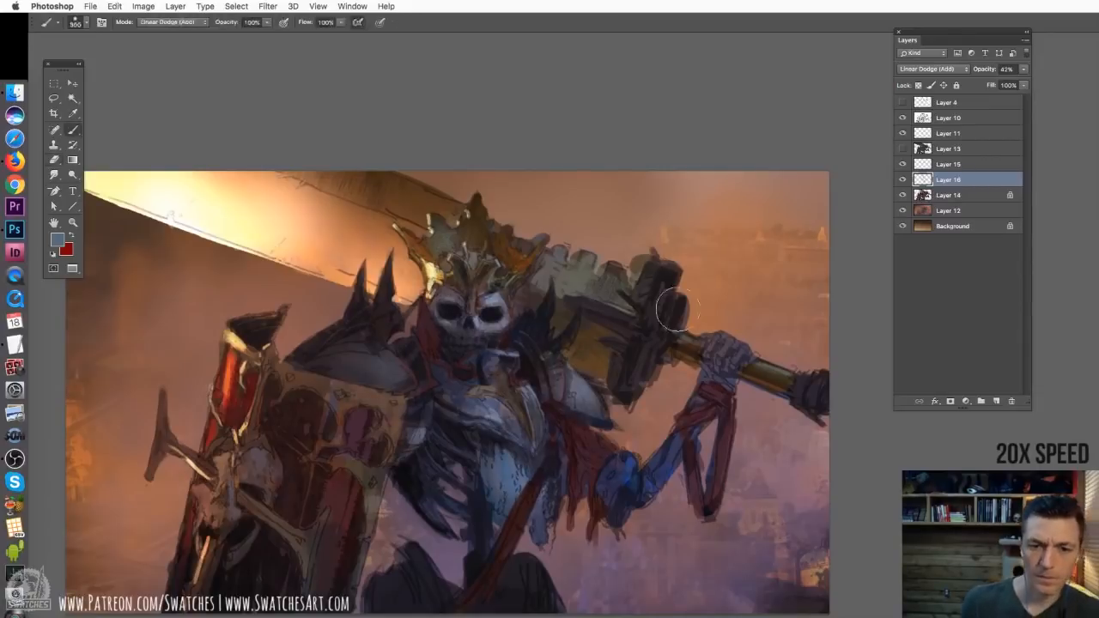
drag(659, 288, 674, 344)
click(58, 239)
click(934, 115)
key(o)
right_click(606, 457)
On Layer 14, switch the brush to Normal mode and paint thin brown-gold trim along the spiked shoulder armour
click(948, 195)
key(b)
key(super+plus)
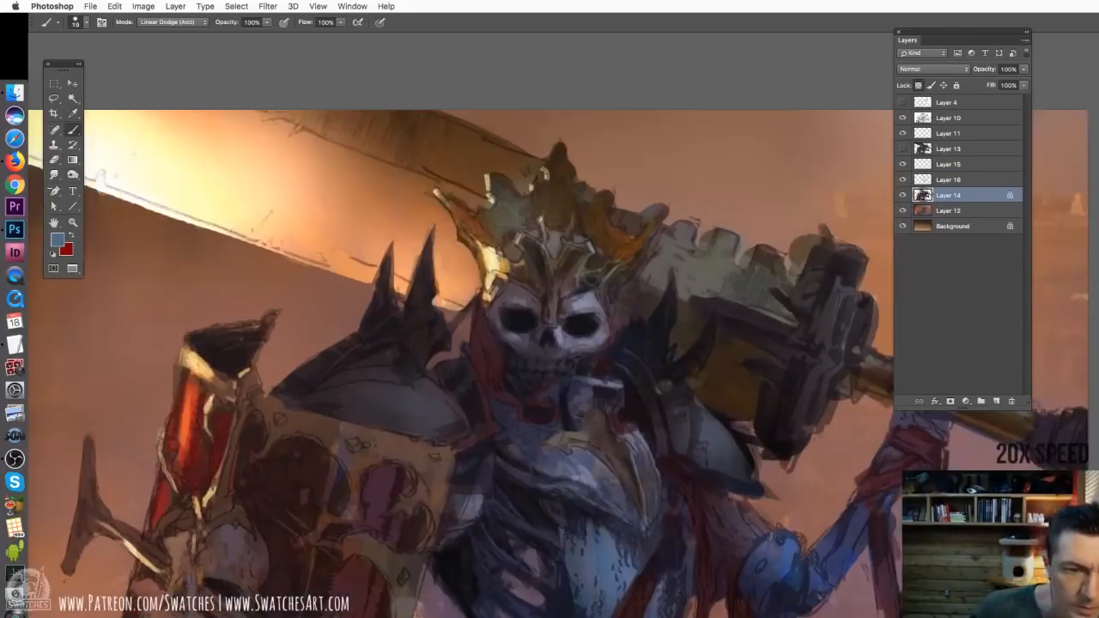
drag(532, 326, 497, 265)
drag(344, 323, 284, 330)
click(172, 22)
mouse_move(386, 190)
mouse_down()
mouse_move(373, 249)
mouse_move(386, 296)
mouse_up()
drag(377, 296, 267, 322)
drag(512, 284, 490, 276)
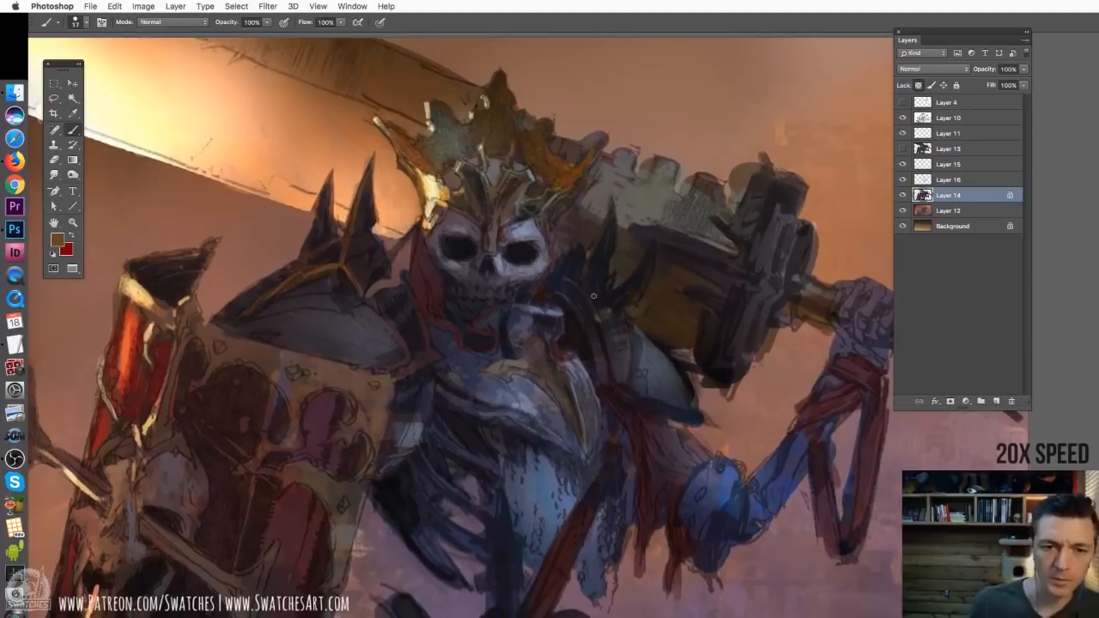
drag(357, 297, 254, 306)
drag(515, 292, 486, 283)
Compare the painting with its layers hidden and merge Layer 16 into Layer 14
key(super+minus)
key(super+minus)
click(902, 195)
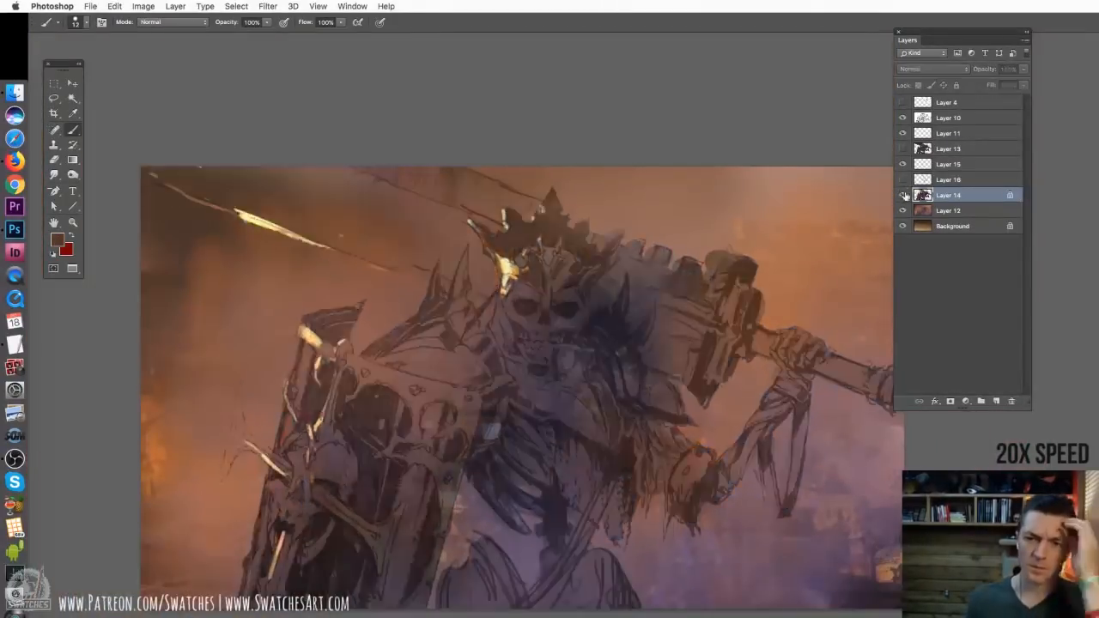
key(super+e)
Darken the sky behind the hammer on Layer 12 with the Burn tool and blend it with a 764 px soft mauve brush
click(948, 195)
key(o)
right_click(499, 208)
drag(738, 198, 518, 171)
key(b)
alt+click(760, 529)
drag(760, 529, 828, 563)
Apply Hue/Saturation to the background on Layer 12 with saturation -60 and lightness -29
key(super+u)
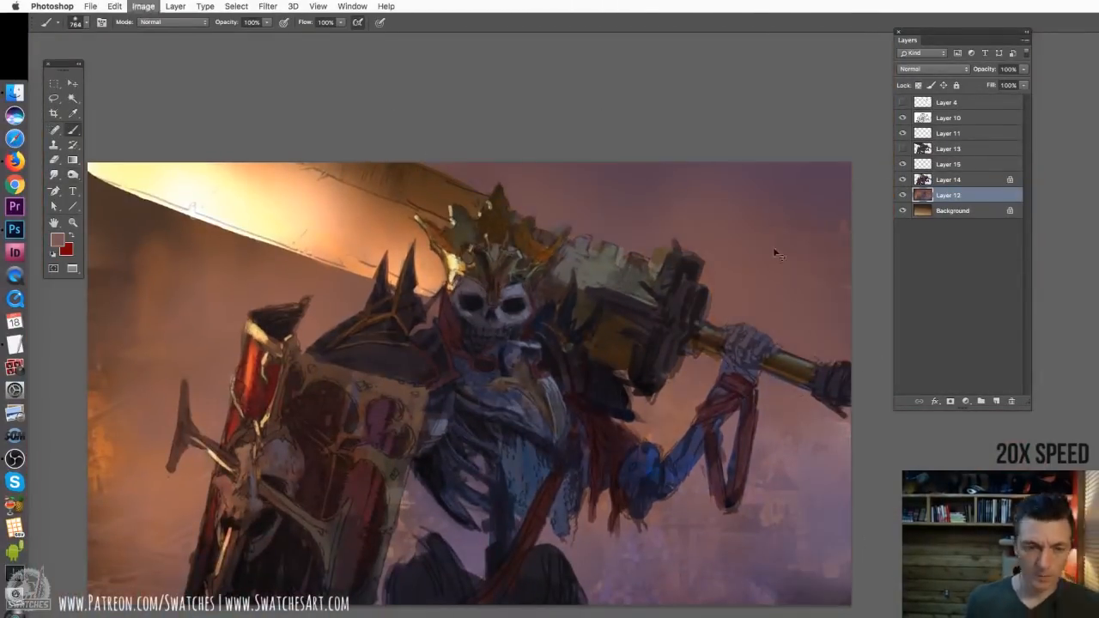
drag(824, 306, 808, 307)
drag(824, 276, 790, 279)
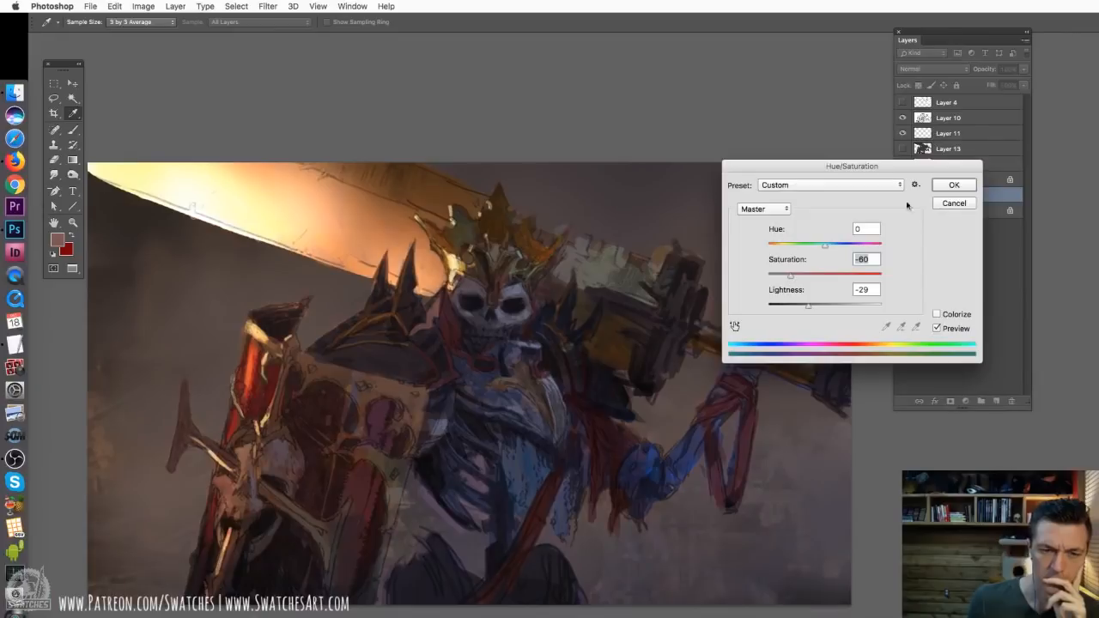
click(953, 185)
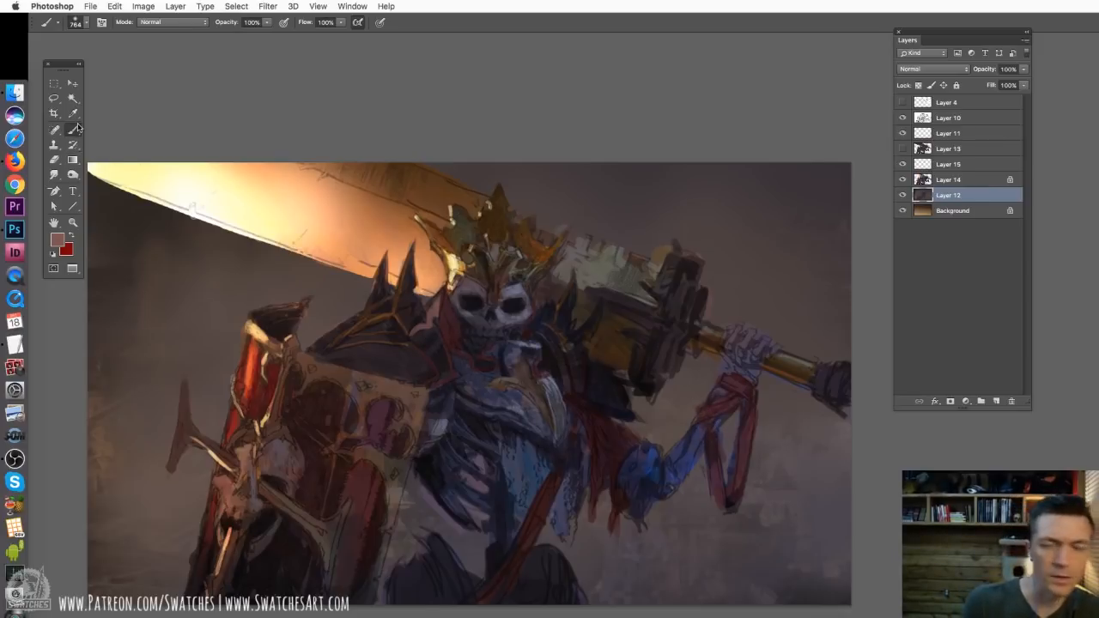
Burn the raised hand and hammer head on Layer 14 with a 428 px Burn tool, range Highlights, exposure 49%
shift+click(947, 179)
key(o)
click(170, 23)
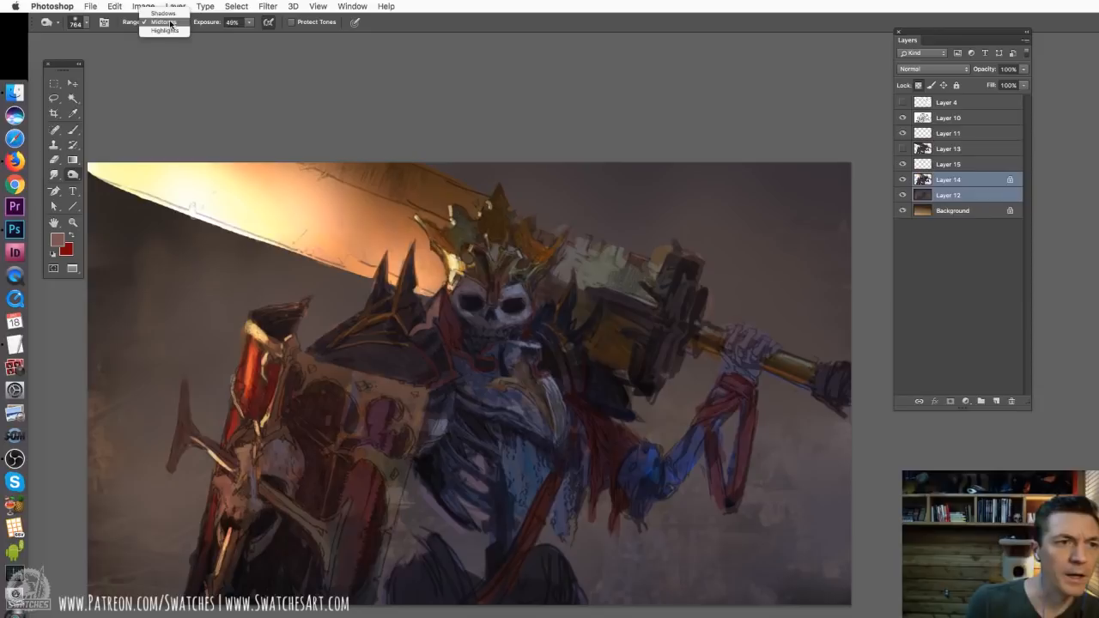
click(165, 30)
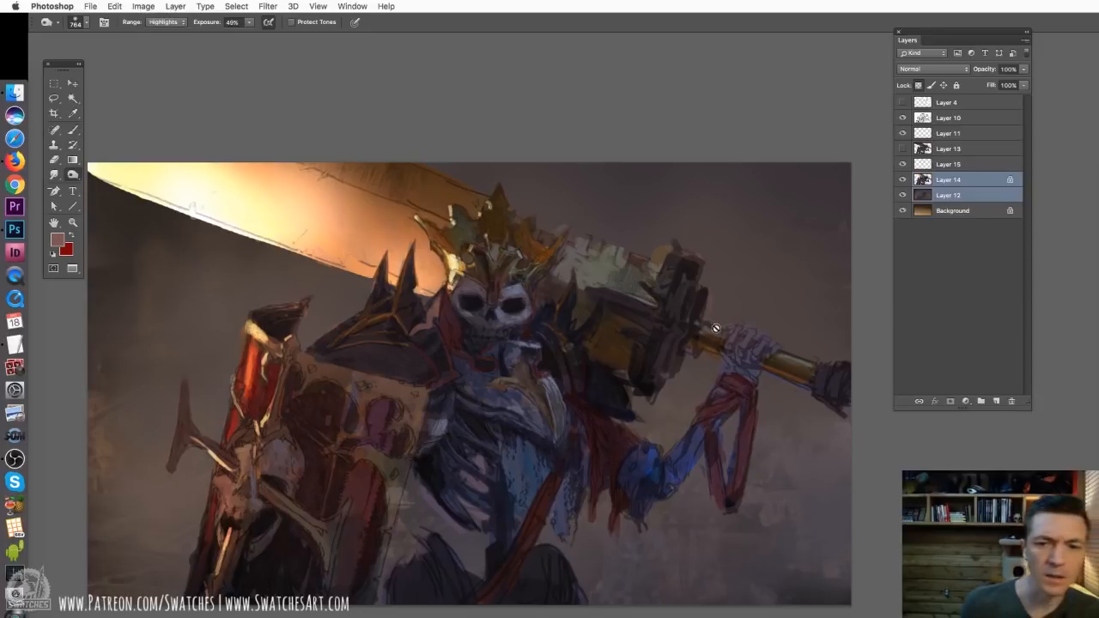
click(953, 185)
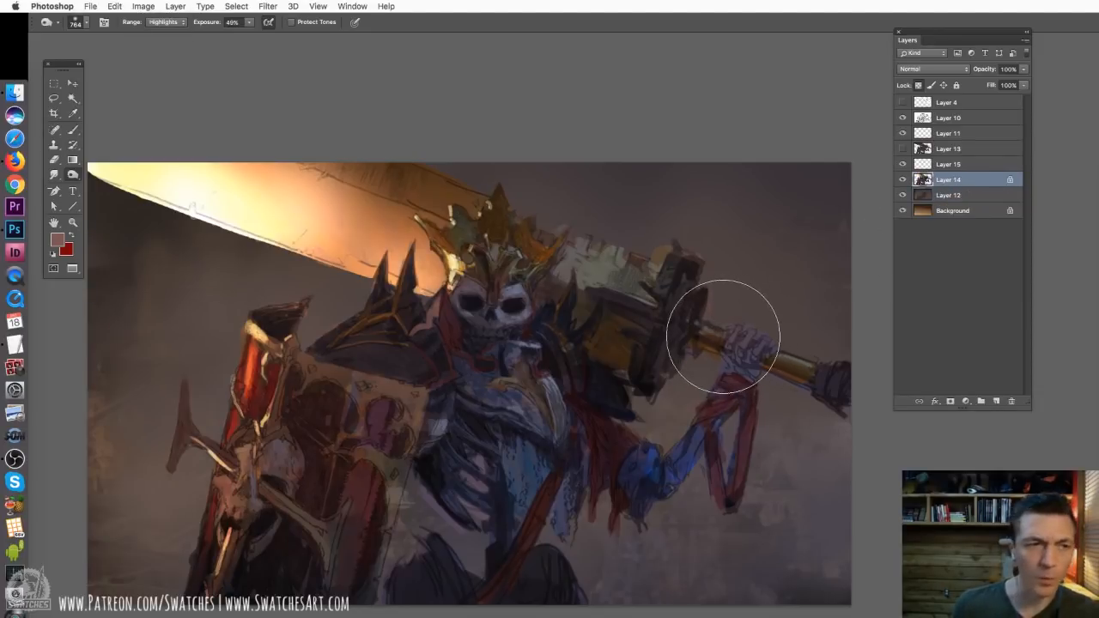
right_click(730, 326)
drag(852, 354, 849, 355)
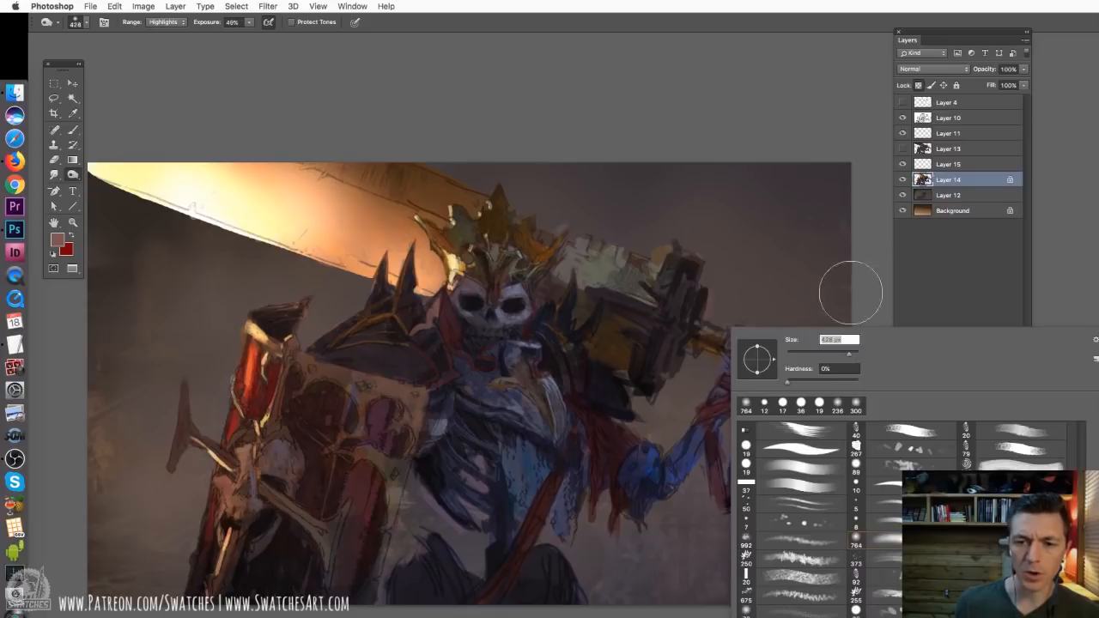
click(713, 347)
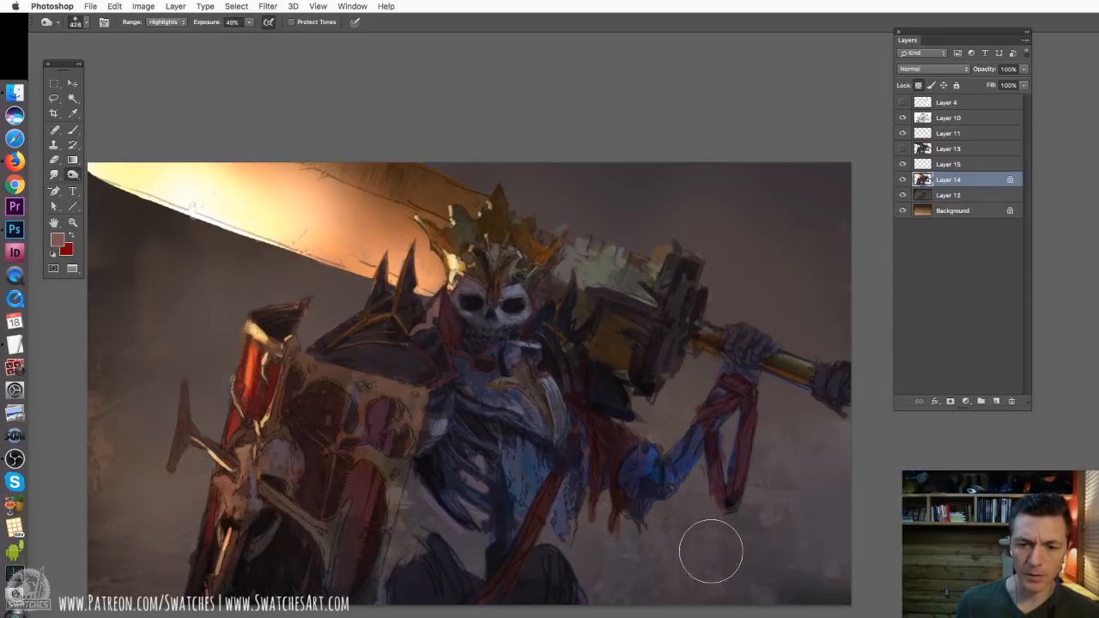
drag(562, 247, 599, 285)
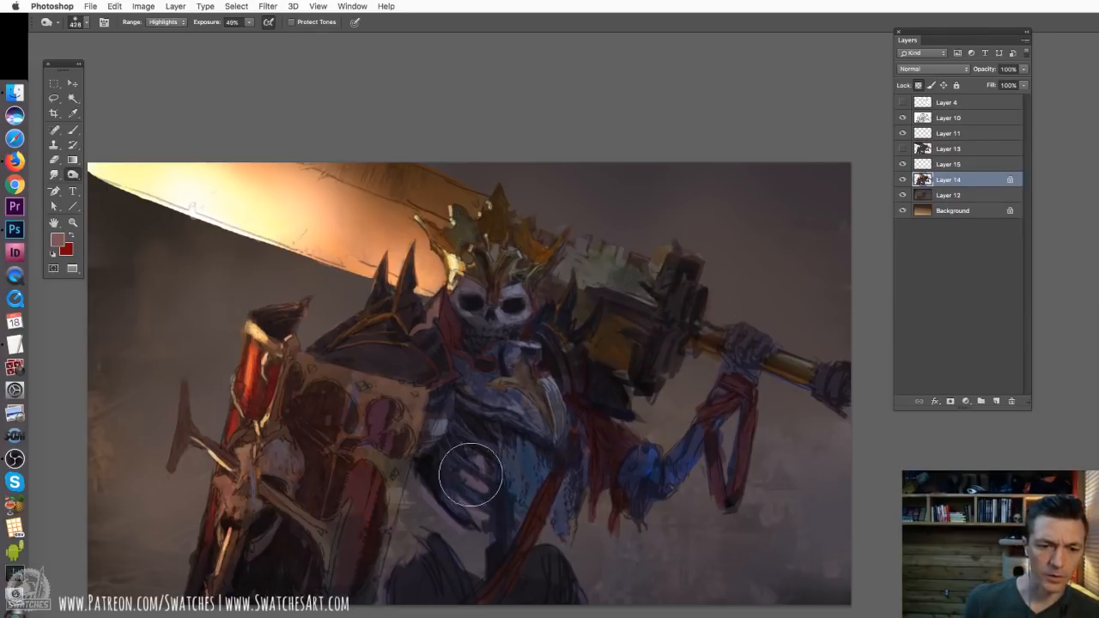
Brighten the T-shaped spike beside the shield with a 348 px soft brush in Linear Dodge (Add) mode
click(73, 174)
click(110, 175)
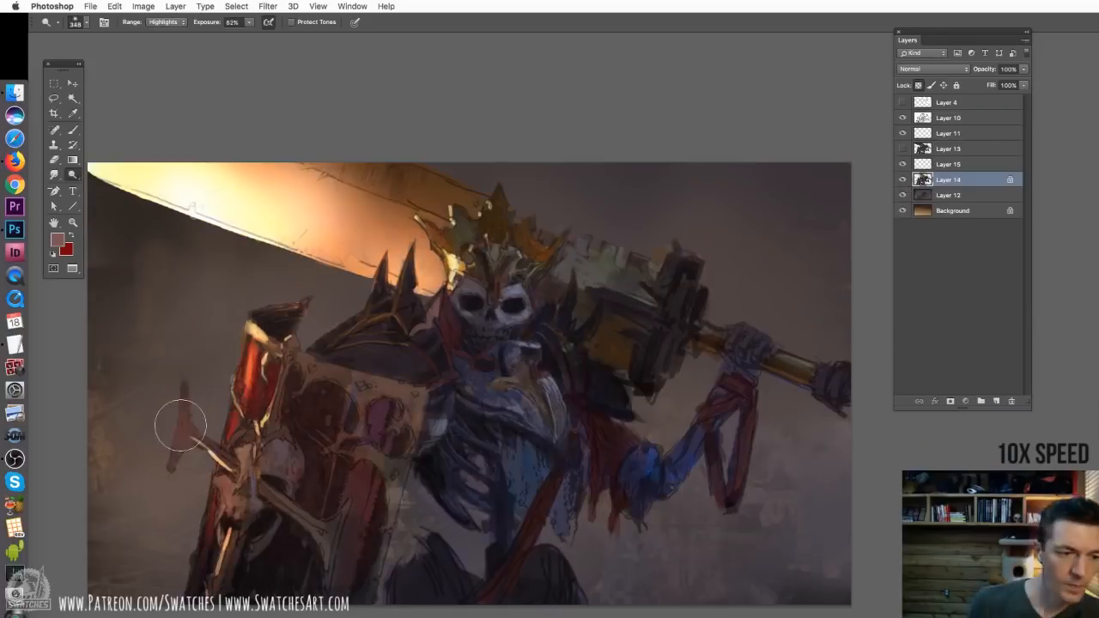
key(b)
right_click(317, 256)
click(172, 23)
click(168, 153)
right_click(404, 415)
drag(183, 391, 179, 460)
Choose a 19 px brush and add glowing rim highlights along both shoulder spikes
right_click(303, 439)
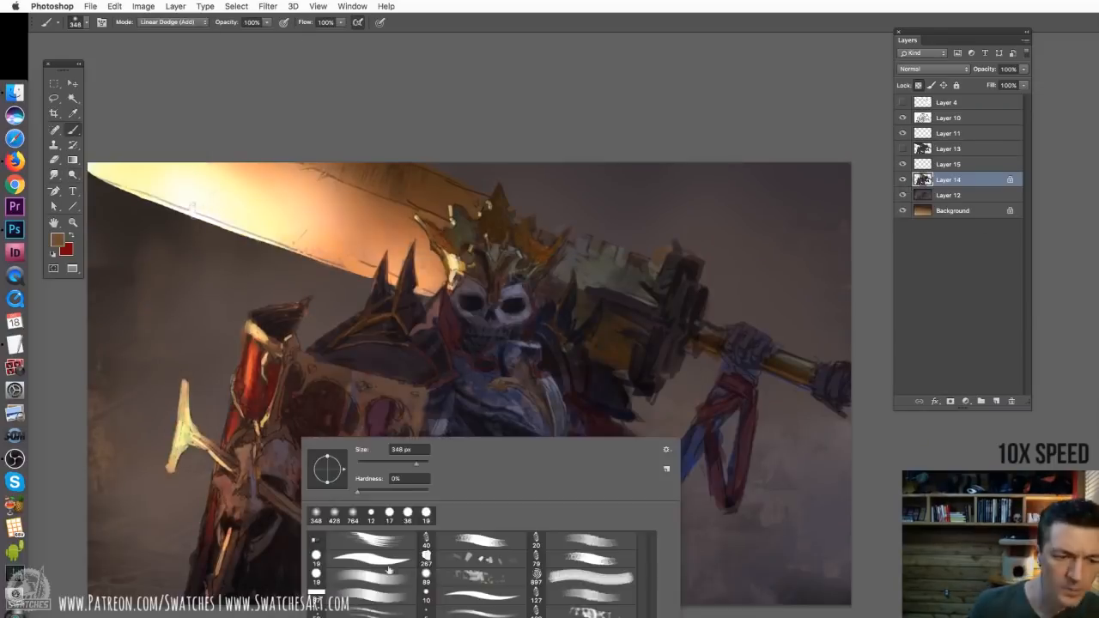
double_click(388, 569)
drag(412, 247, 401, 285)
drag(383, 262, 374, 290)
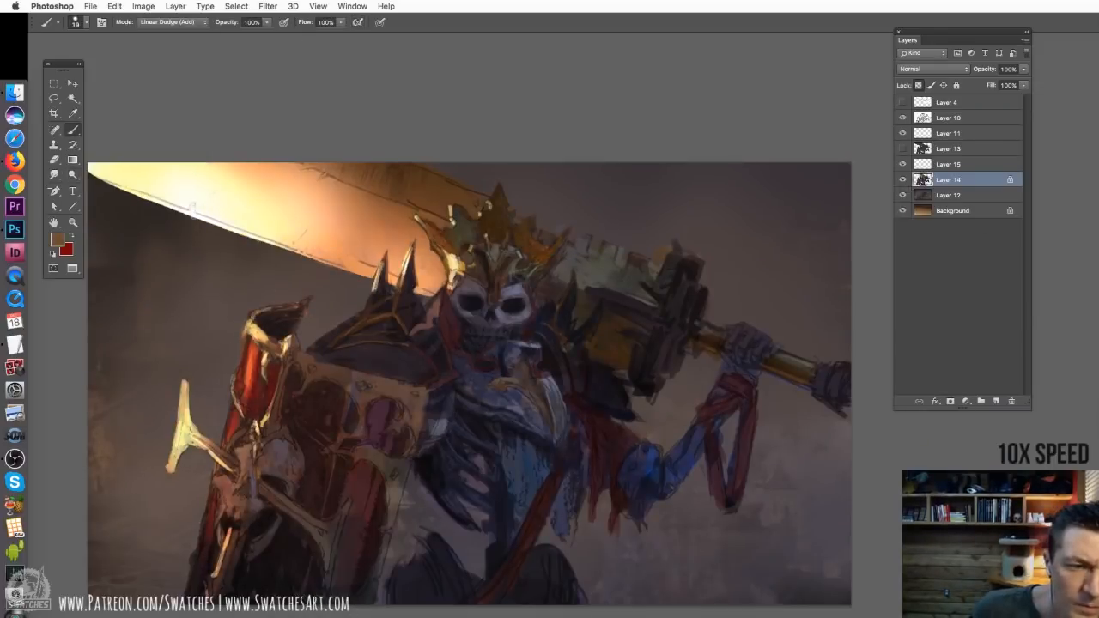
Paint bright warm highlights along the blade's upper and lower edges and touch up the raised arm's elbow
drag(297, 165, 449, 226)
drag(342, 258, 390, 278)
drag(297, 248, 331, 263)
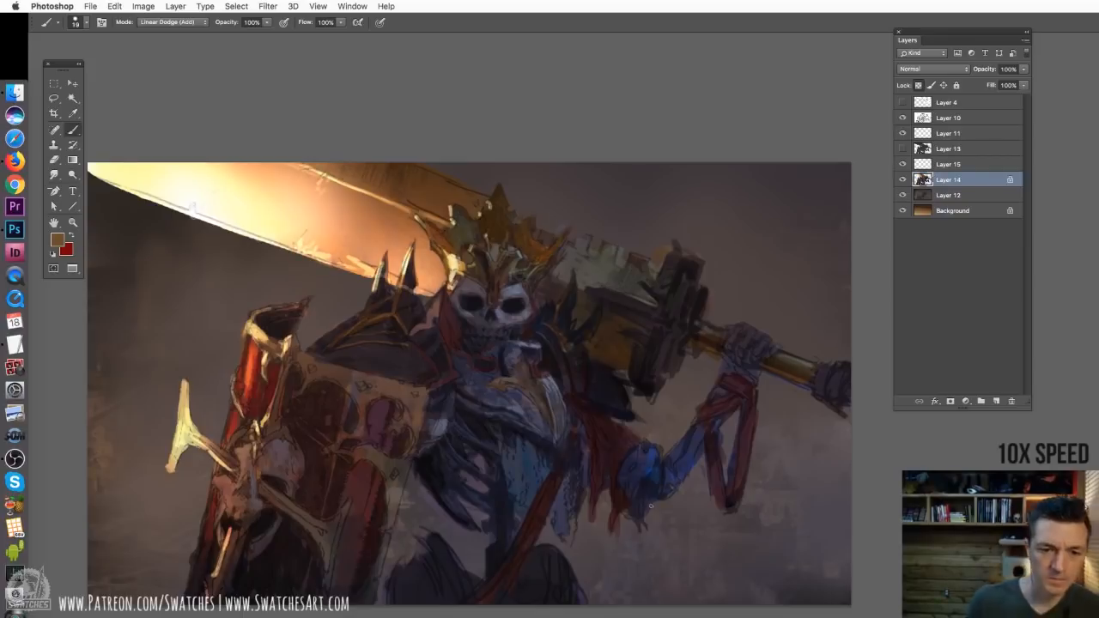
drag(651, 506, 609, 479)
Reset the default colours, choose a textured brush and paint background tones below the elbow and beside the ribs
key(d)
super+click(609, 479)
right_click(415, 455)
double_click(515, 568)
drag(624, 522, 695, 527)
alt+click(446, 515)
mouse_move(447, 493)
mouse_down()
mouse_move(458, 535)
mouse_move(446, 449)
mouse_move(486, 555)
mouse_up()
Switch the brush to Normal mode, sample a mauve grey and paint light mist around the legs and beside the shield
click(172, 22)
click(156, 10)
super+click(522, 500)
super+click(522, 501)
drag(592, 515, 634, 558)
drag(214, 470, 195, 513)
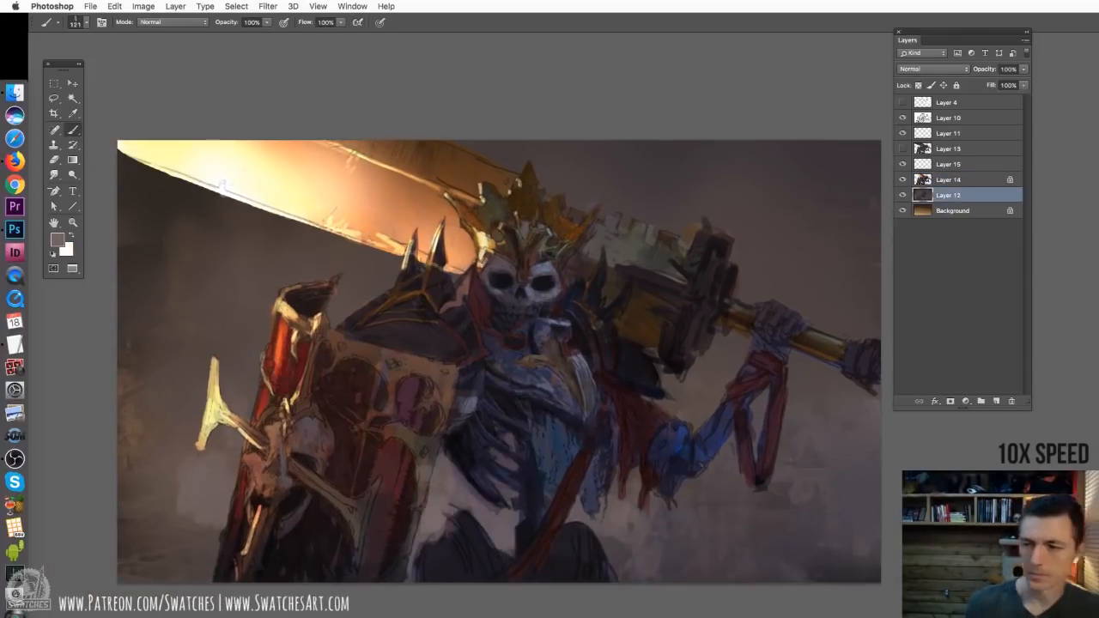
Undo the last stroke and paint warm pinkish-brown mist in the background beside the shield
key(super+z)
mouse_move(137, 446)
mouse_down()
mouse_move(174, 456)
mouse_move(234, 431)
mouse_up()
alt+click(185, 464)
drag(205, 497, 155, 568)
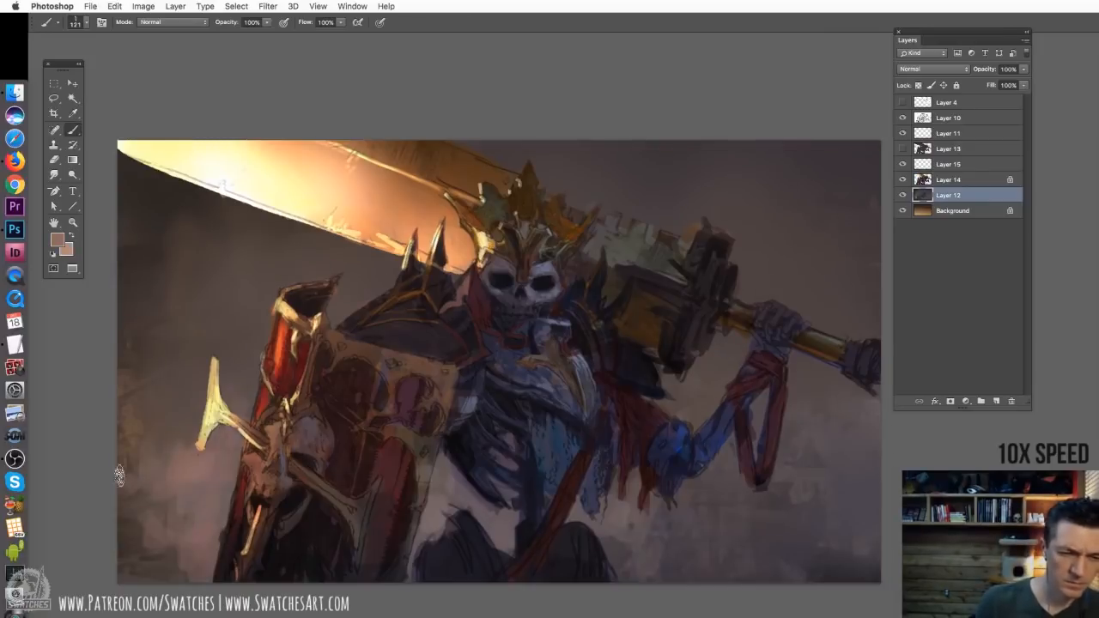
drag(126, 443, 127, 486)
Paint soft mist around the legs and below the ribs, and extend the warm haze up alongside the shield
drag(611, 570, 687, 543)
alt+click(496, 519)
drag(449, 481, 504, 537)
drag(615, 520, 682, 569)
alt+click(172, 446)
drag(144, 446, 172, 414)
drag(177, 529, 130, 570)
drag(234, 408, 251, 310)
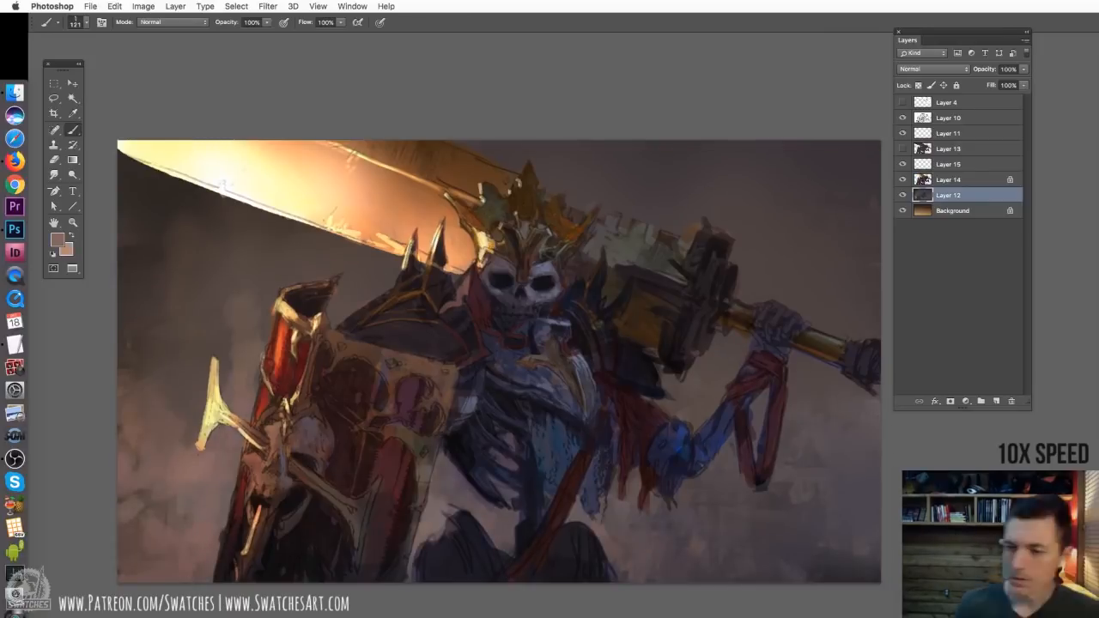
Enlarge the brush to 178 px and paint cool slate-grey mist in the background below the raised arm
drag(819, 503, 856, 463)
mouse_move(869, 521)
mouse_down()
mouse_move(838, 449)
mouse_move(862, 474)
mouse_up()
drag(859, 515, 832, 562)
drag(773, 530, 859, 567)
mouse_move(862, 532)
mouse_down()
mouse_move(800, 530)
mouse_move(828, 537)
mouse_up()
alt+click(825, 504)
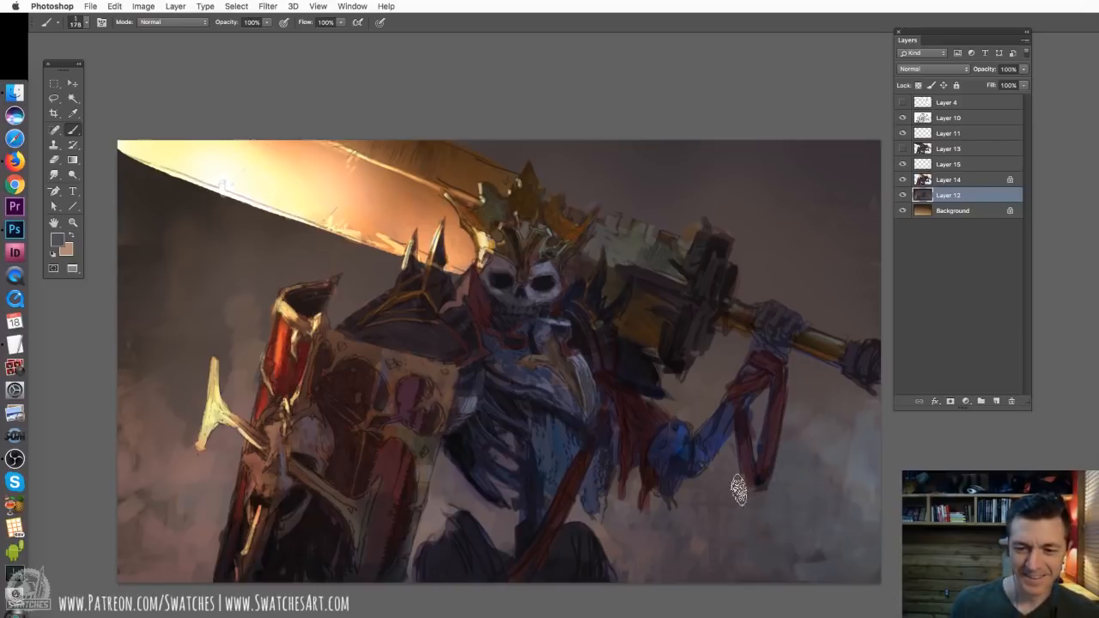
alt+click(847, 508)
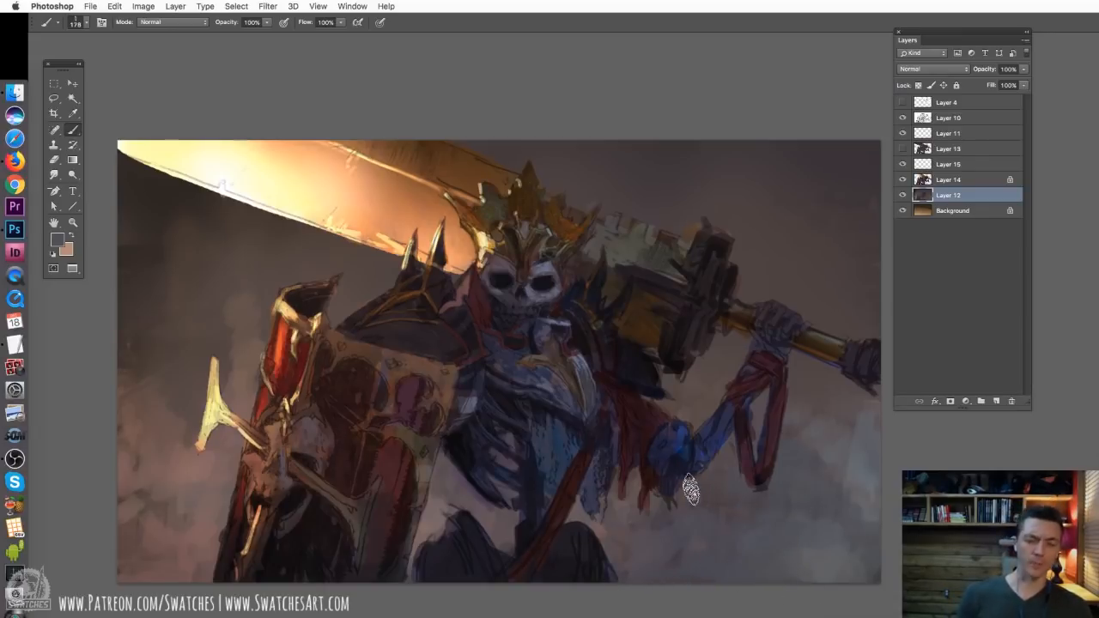
Compare the painting with Layer 14 and Layer 15 hidden and shown, and examine the whole composition at reduced size
key(super+minus)
key(super+equal)
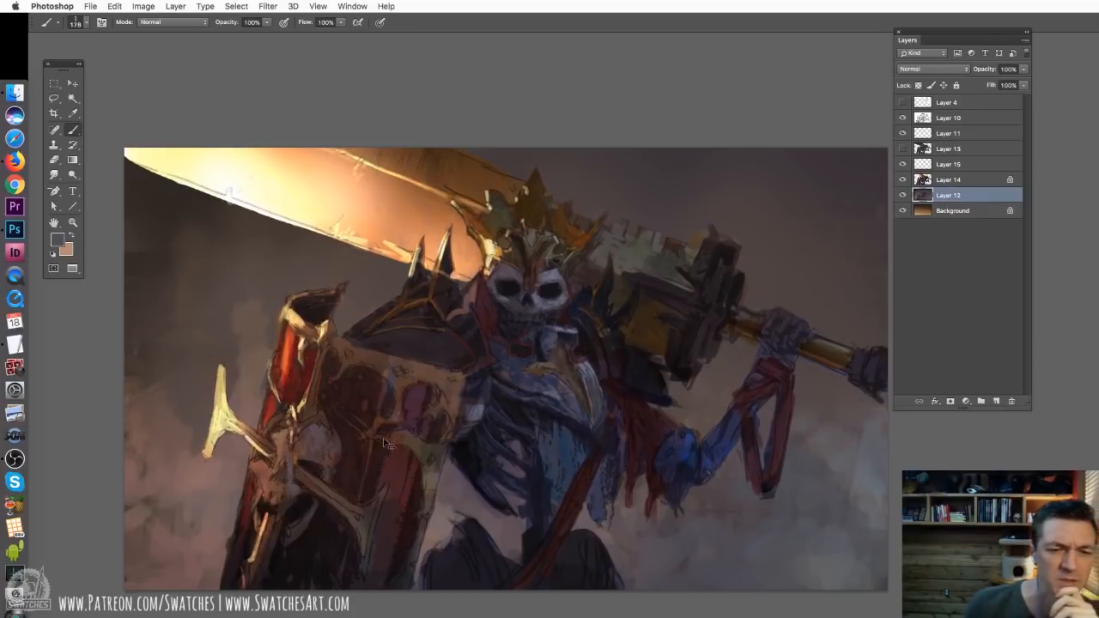
shift+click(947, 180)
click(902, 179)
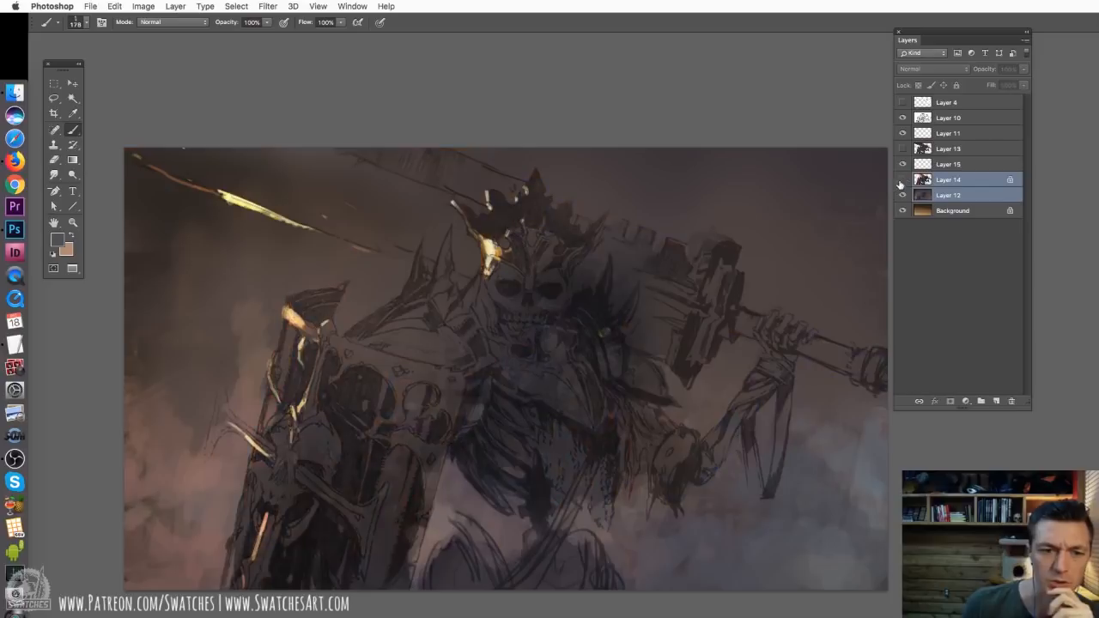
click(902, 179)
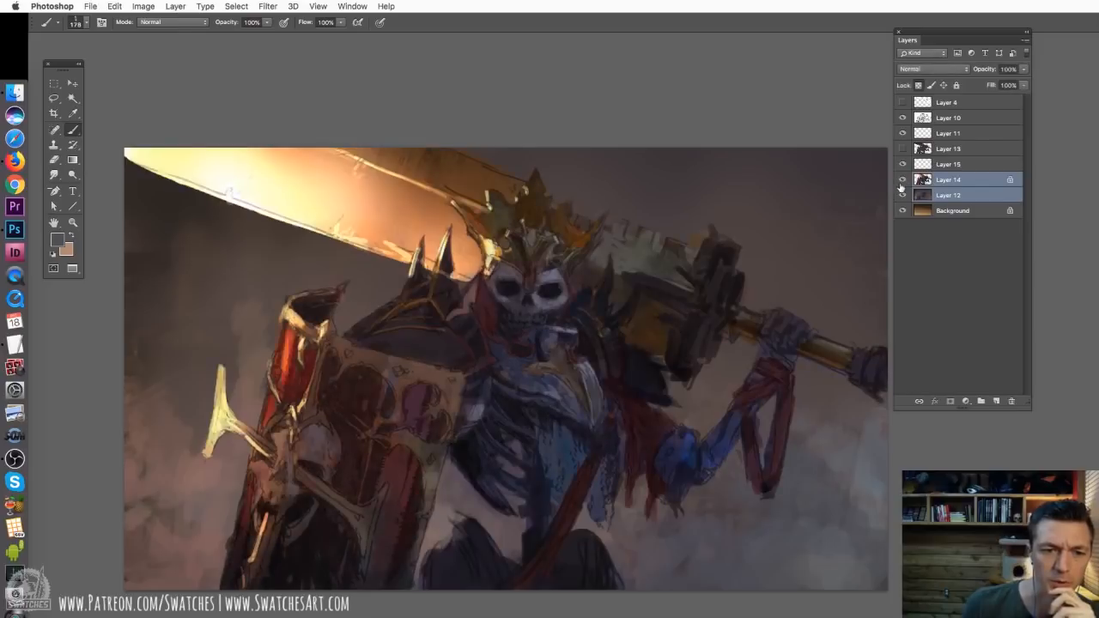
click(966, 182)
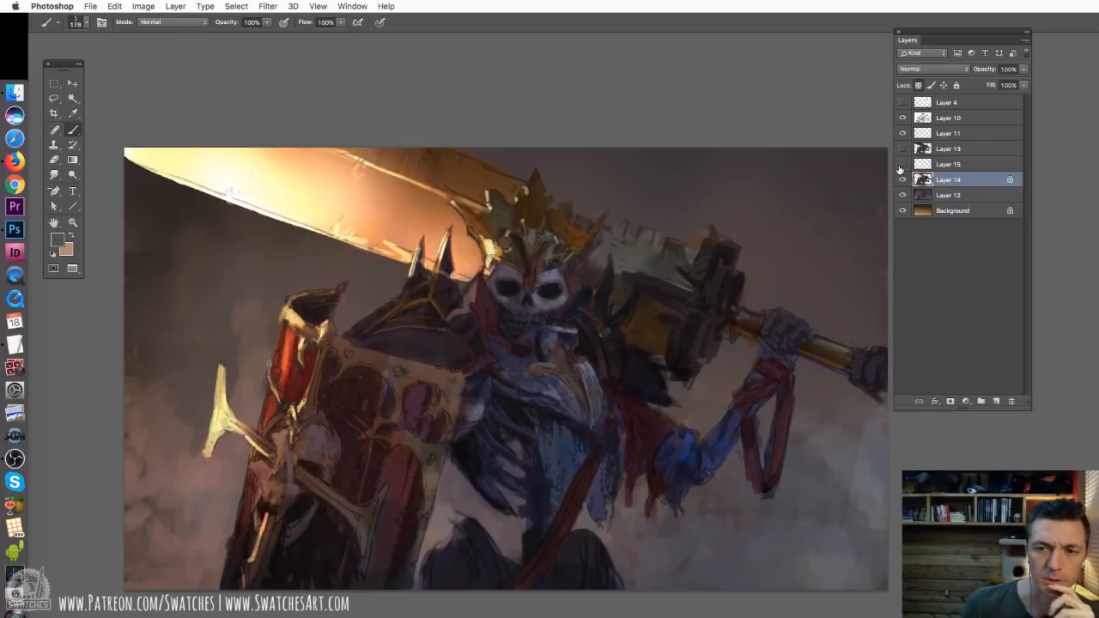
click(902, 166)
click(901, 166)
click(901, 166)
super+click(946, 183)
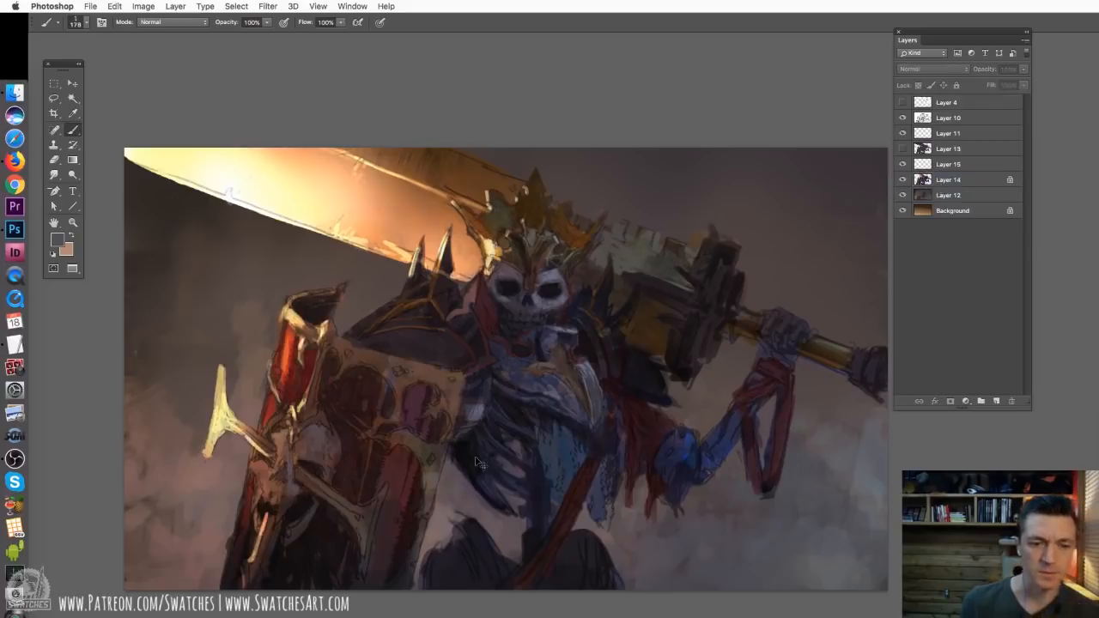
key(super+minus)
key(super+plus)
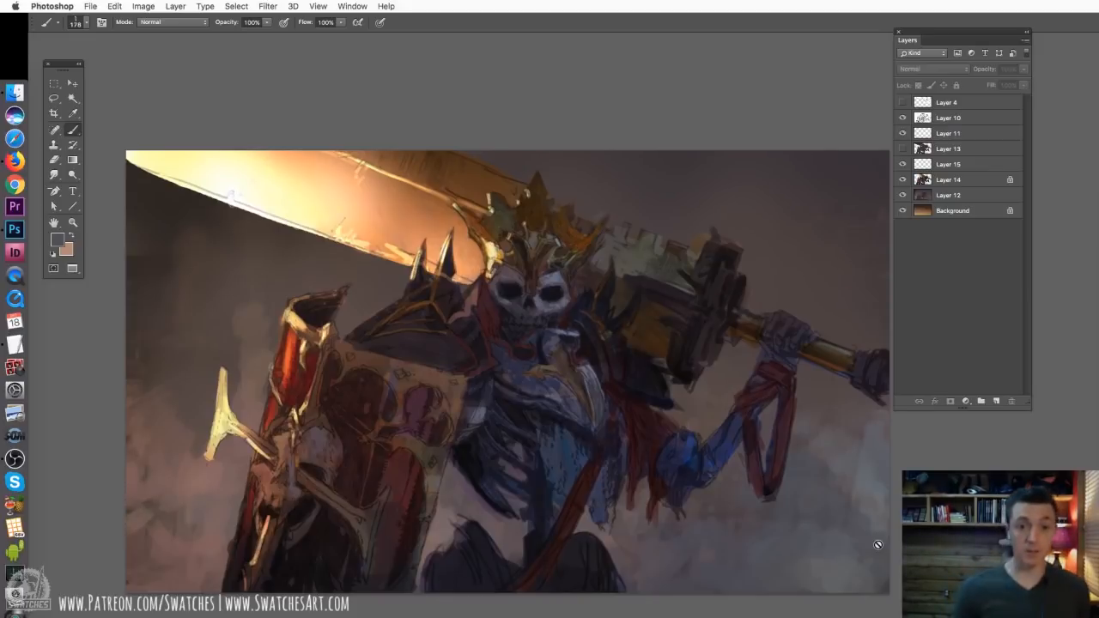
key(super+minus)
key(super+minus)
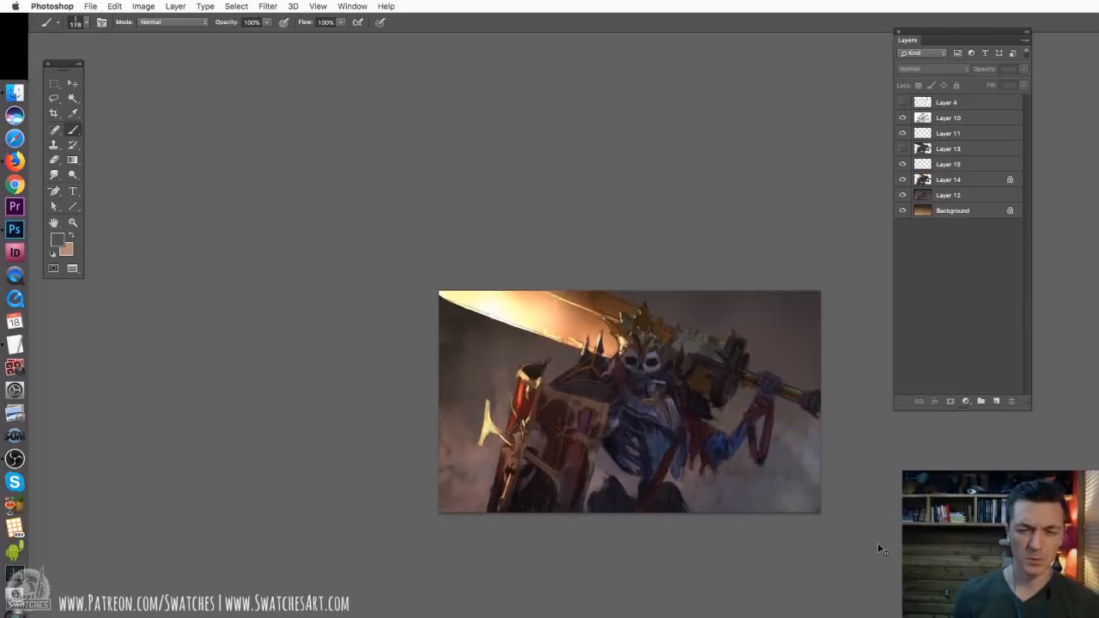
key(super+plus)
key(super+plus)
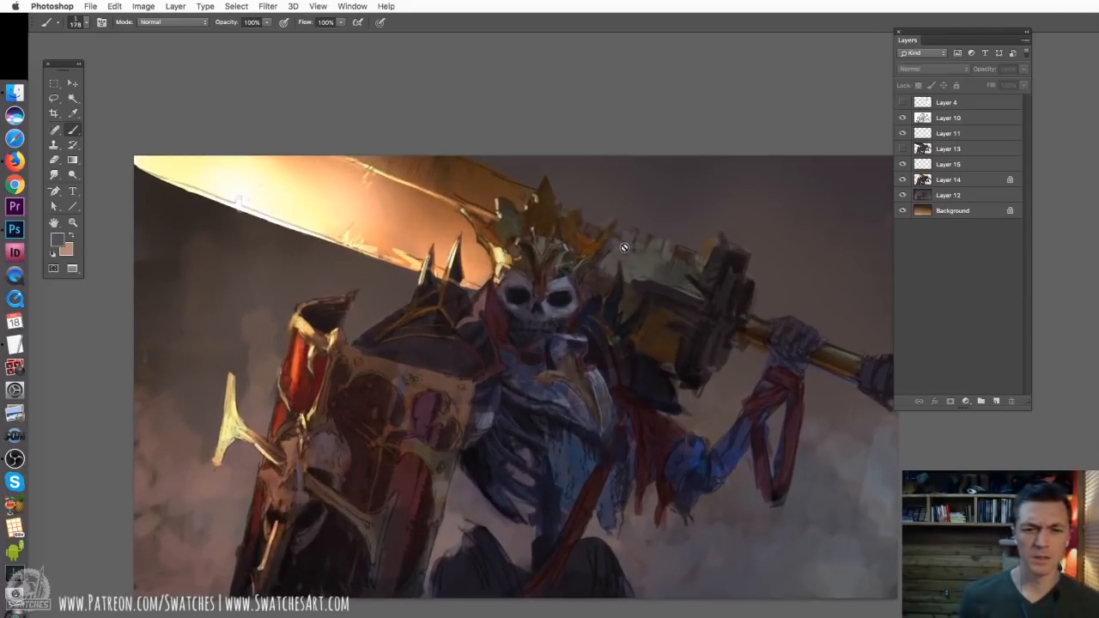
On Layer 14, use a brush of about 102 px and a sampled near-black to darken the pale green sword section behind the crown
click(960, 180)
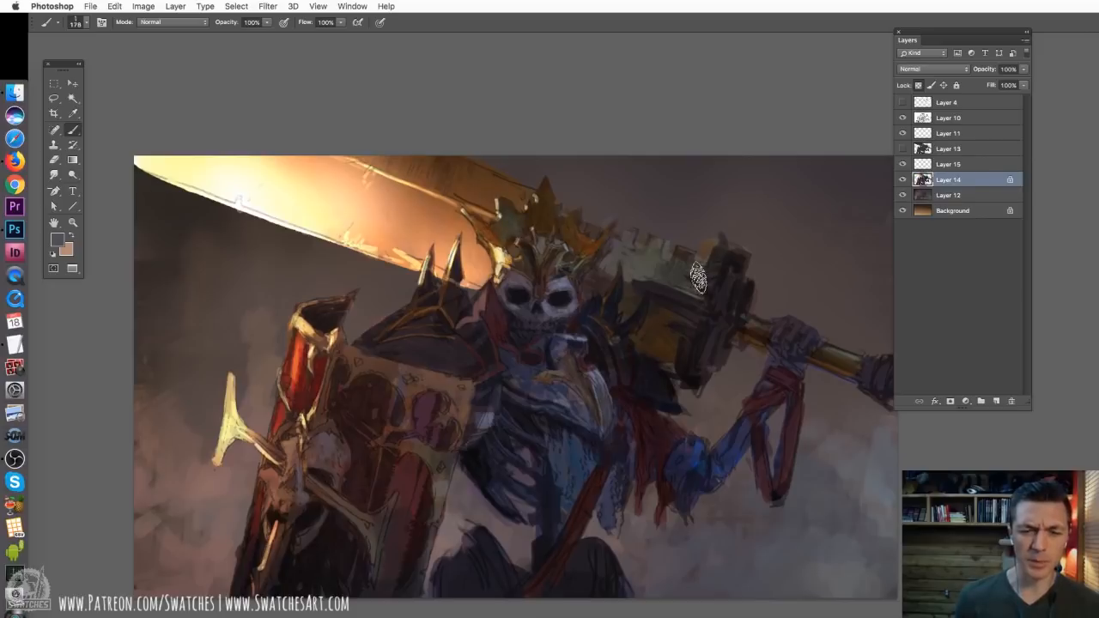
right_click(637, 274)
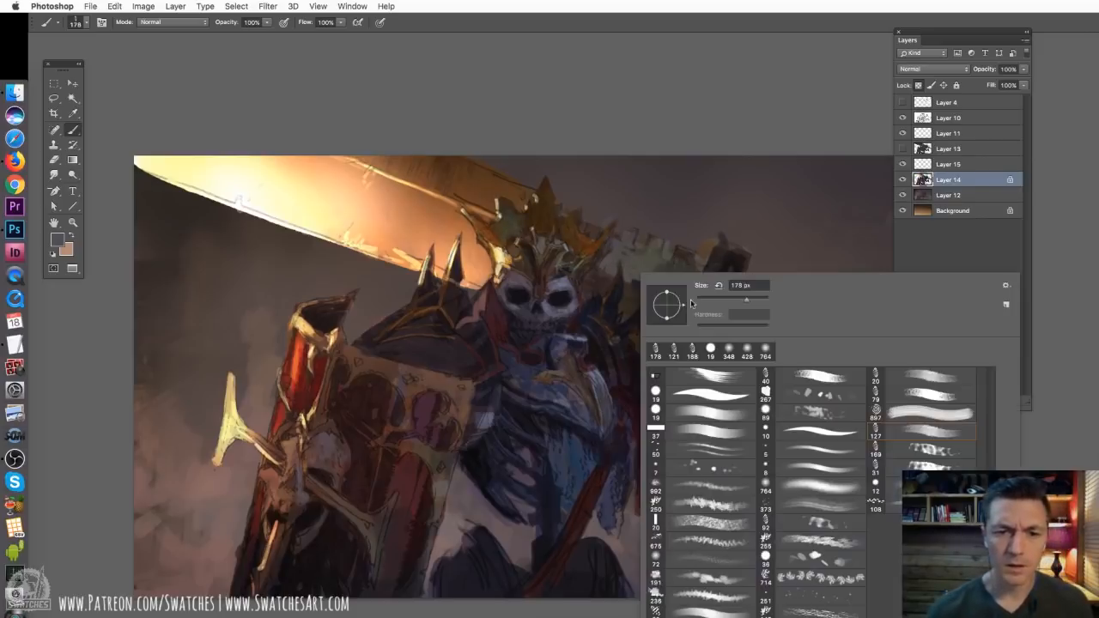
drag(732, 307, 727, 306)
click(651, 245)
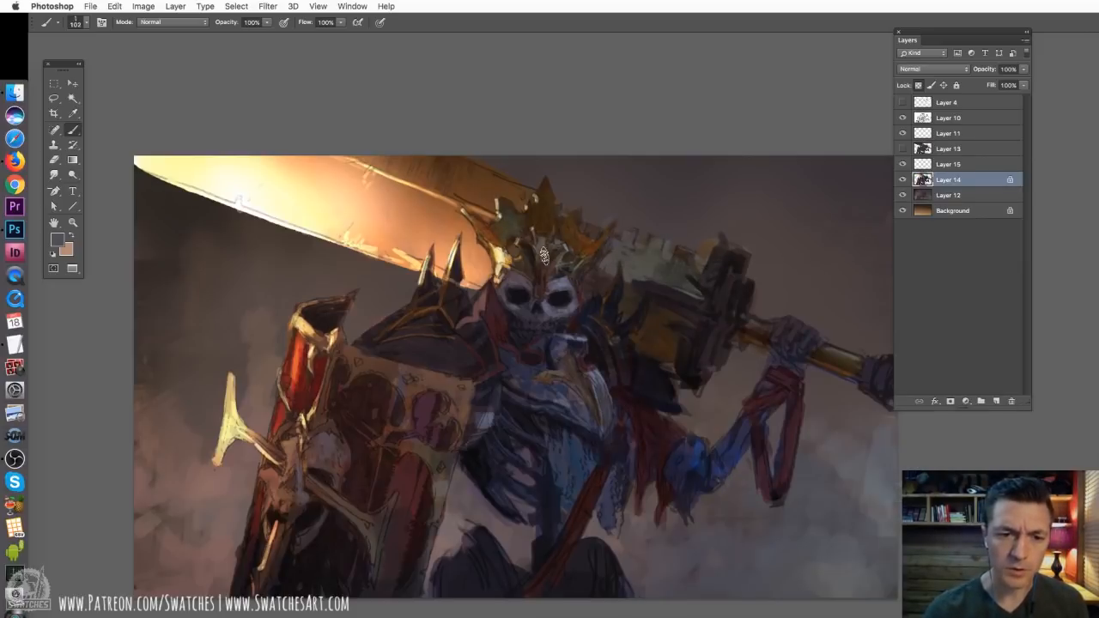
alt+click(538, 278)
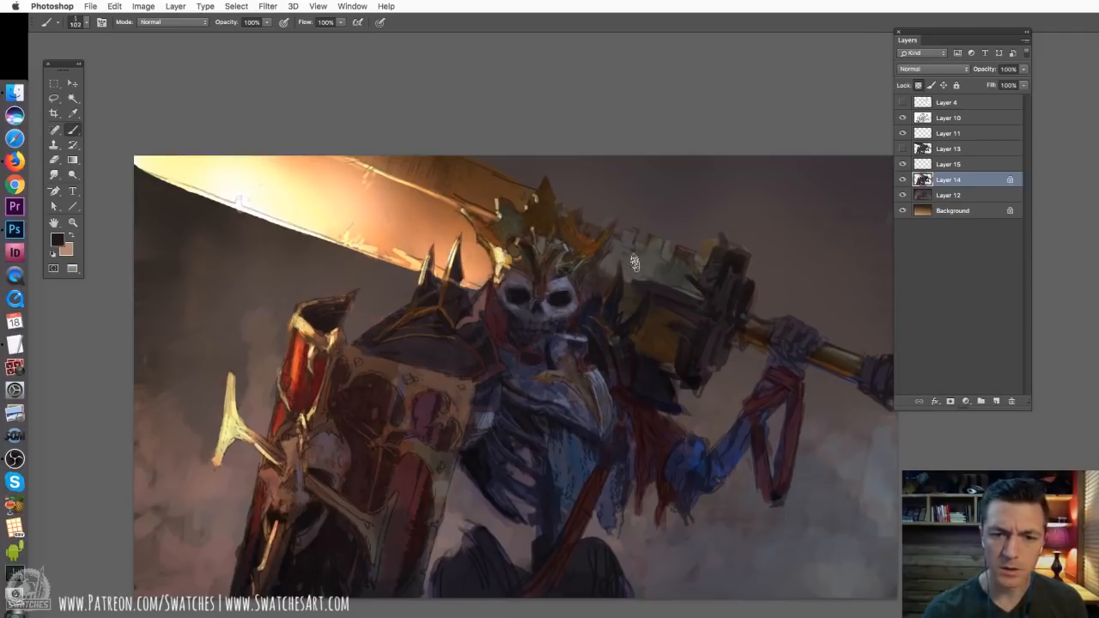
mouse_move(633, 262)
mouse_down()
mouse_move(616, 271)
mouse_move(657, 256)
mouse_move(637, 226)
mouse_up()
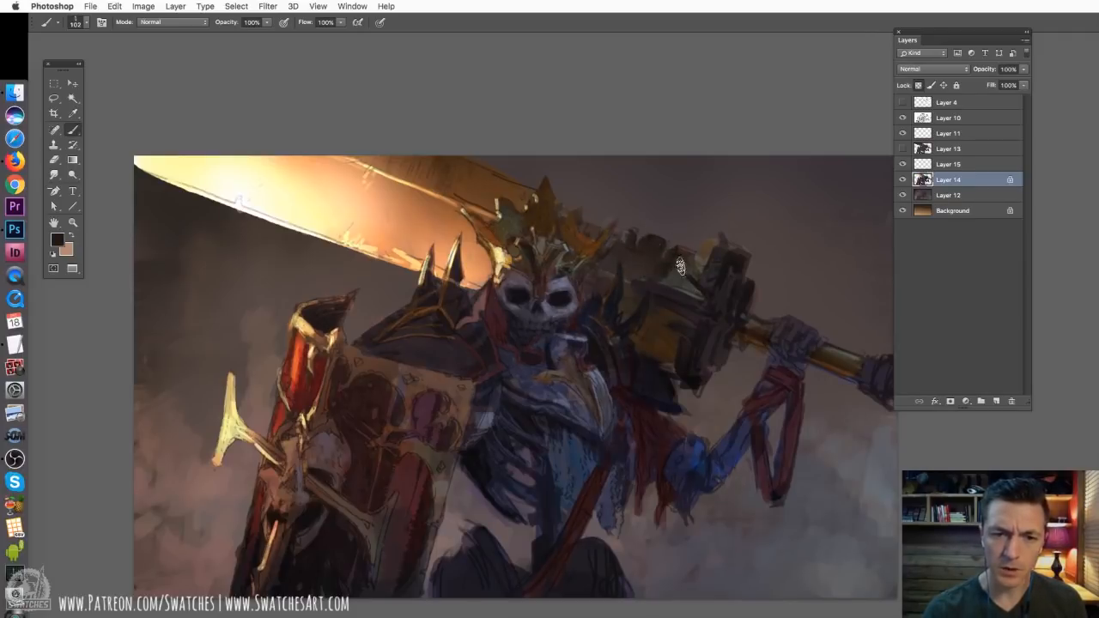
mouse_move(680, 266)
mouse_down()
mouse_move(693, 281)
mouse_move(692, 227)
mouse_up()
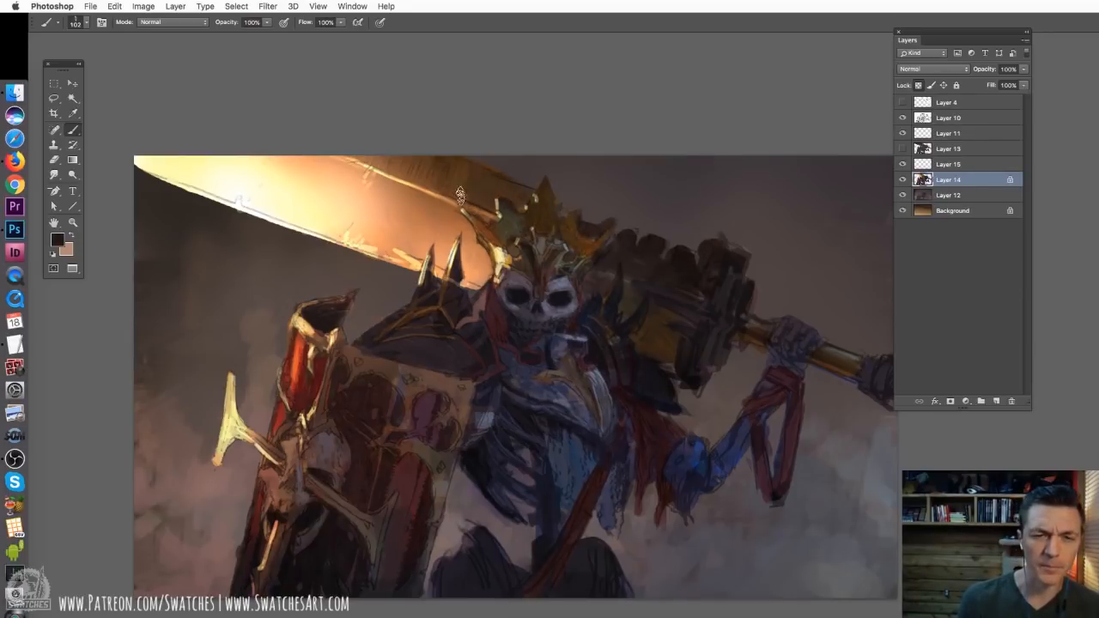
Reduce the brush size to 52 px and further to 39 px for finer work behind the crown
right_click(699, 285)
drag(771, 309, 766, 310)
click(669, 259)
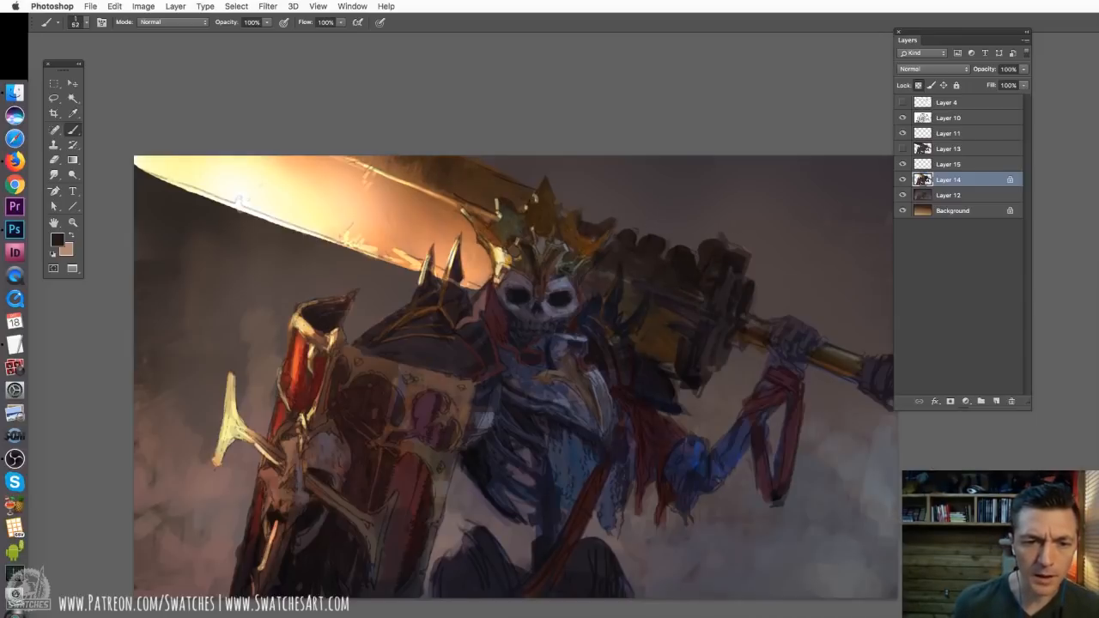
right_click(621, 265)
click(588, 259)
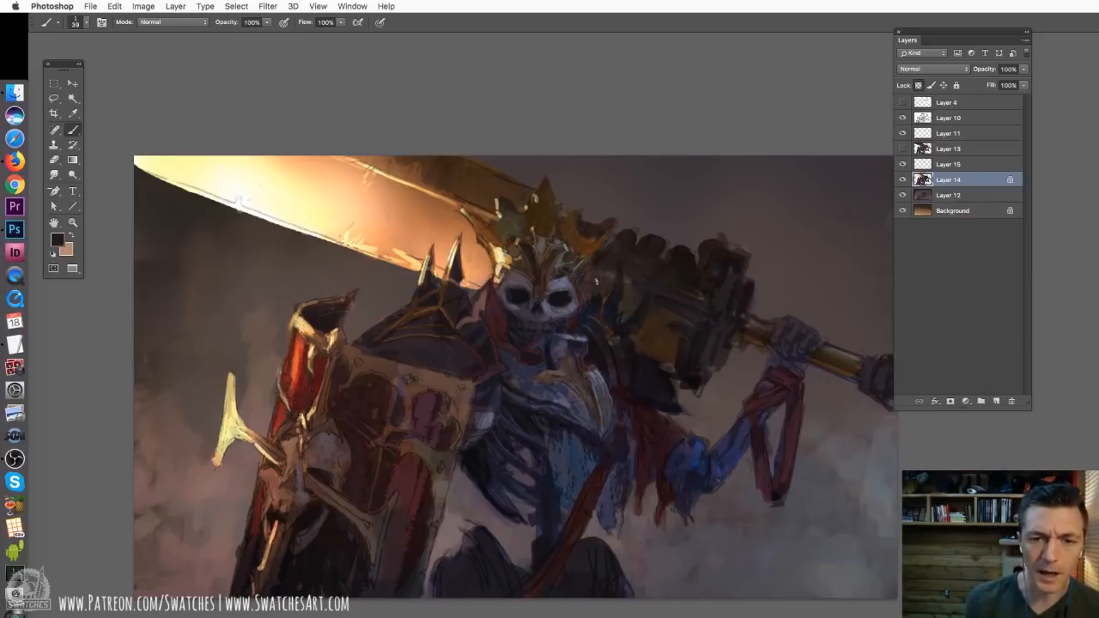
Try an orange-red glow, sampled from the shield, on the sword section beside the skull
alt+click(436, 212)
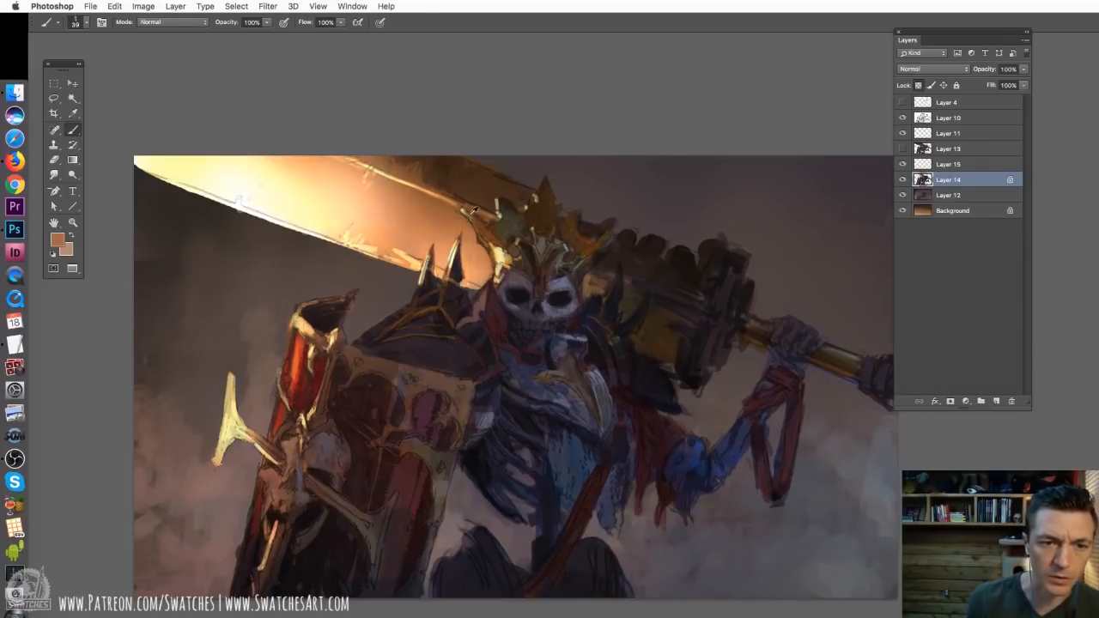
alt+click(296, 346)
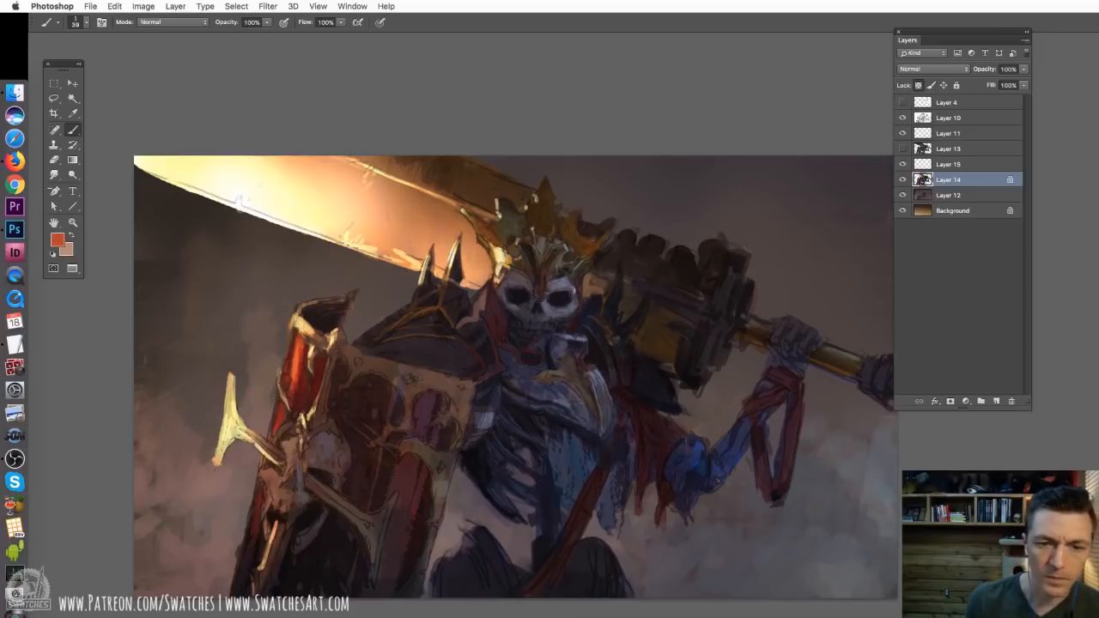
alt+click(591, 275)
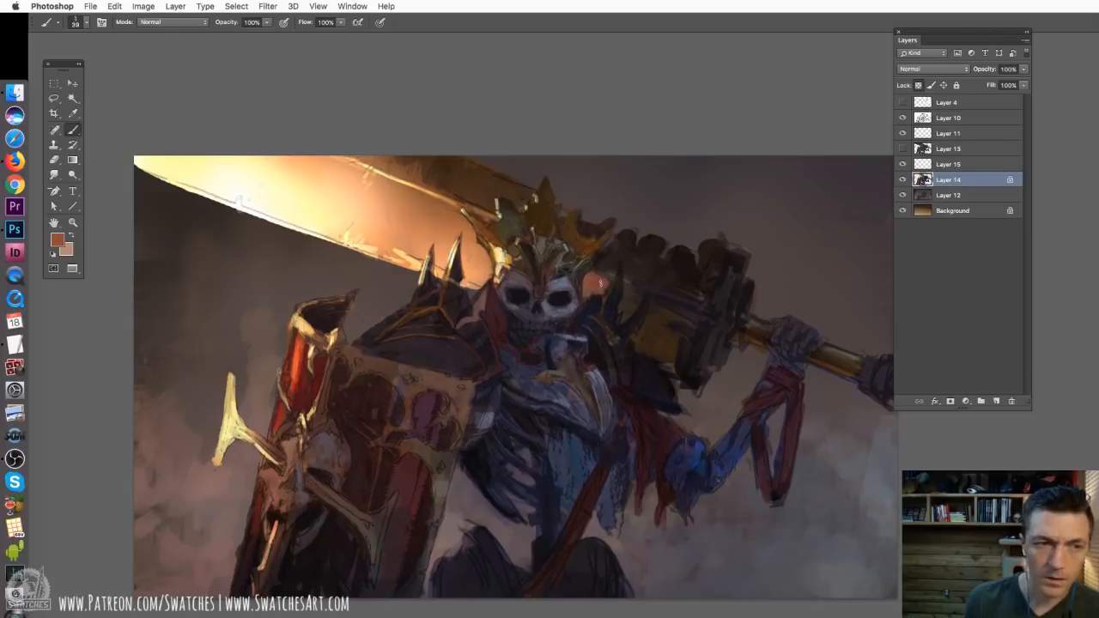
key(super+z)
Sample a golden brown from the blade, paint a warm patch beside the skull and refine it with a 28 px textured brush
alt+click(463, 209)
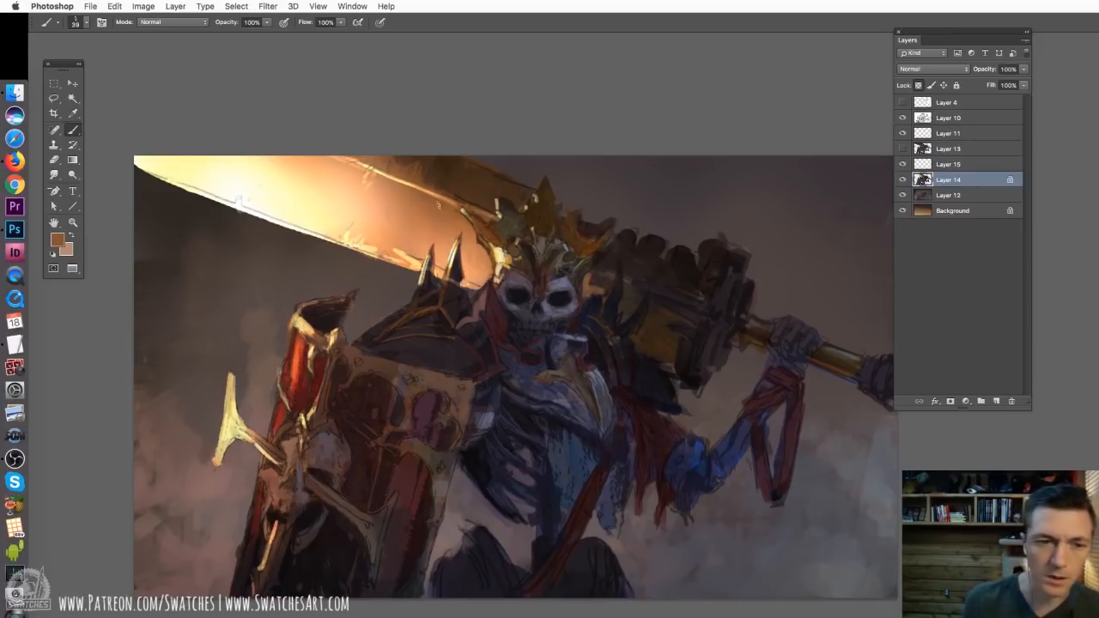
drag(596, 285, 602, 282)
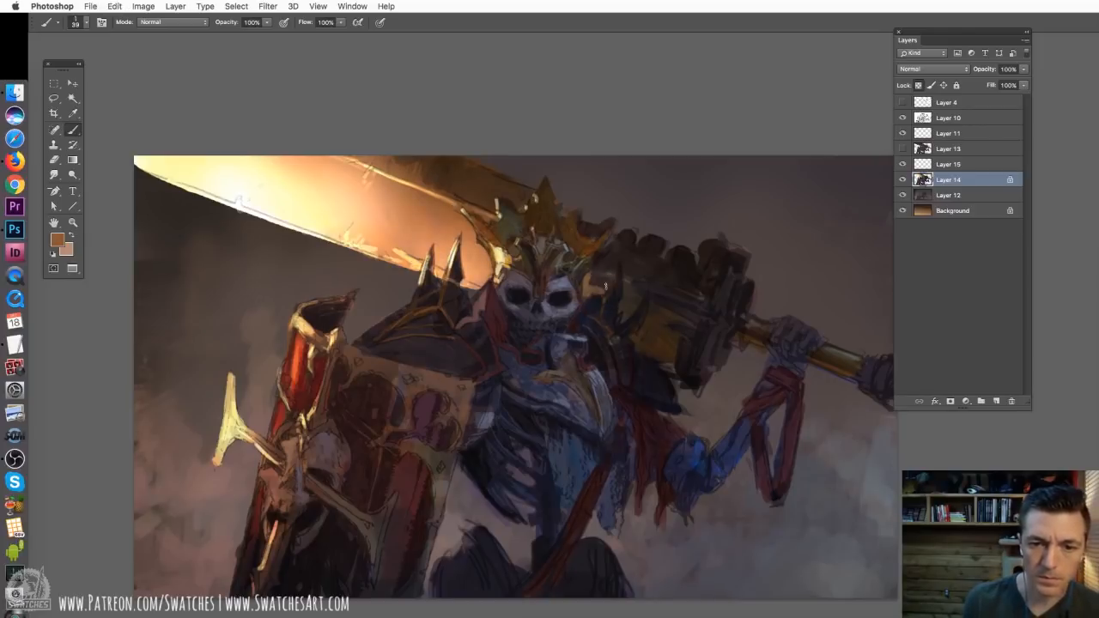
right_click(563, 292)
click(828, 399)
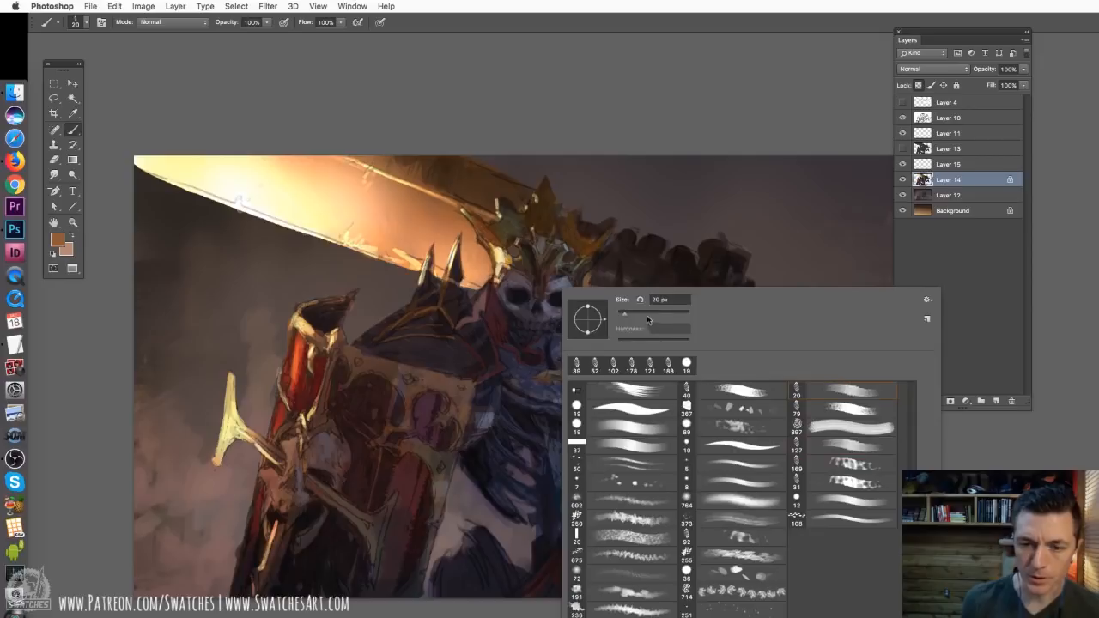
drag(627, 315, 629, 315)
click(592, 282)
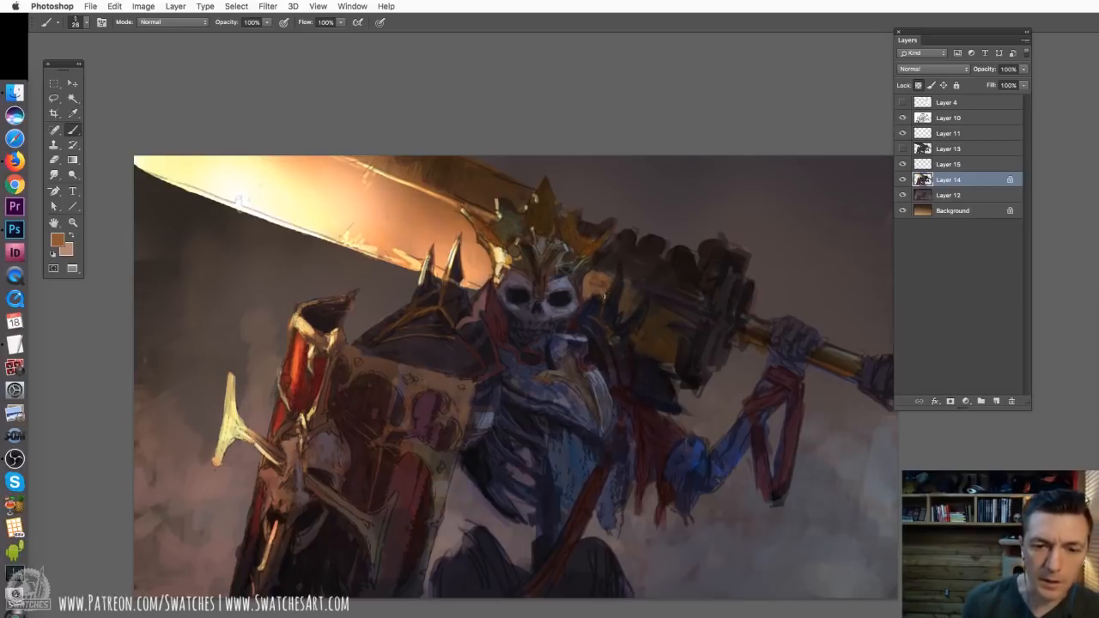
Examine the crown, skull, shoulder spikes and sword hilt up close, checking the layers' visibility
key(super+plus)
key(super+plus)
drag(481, 251, 535, 355)
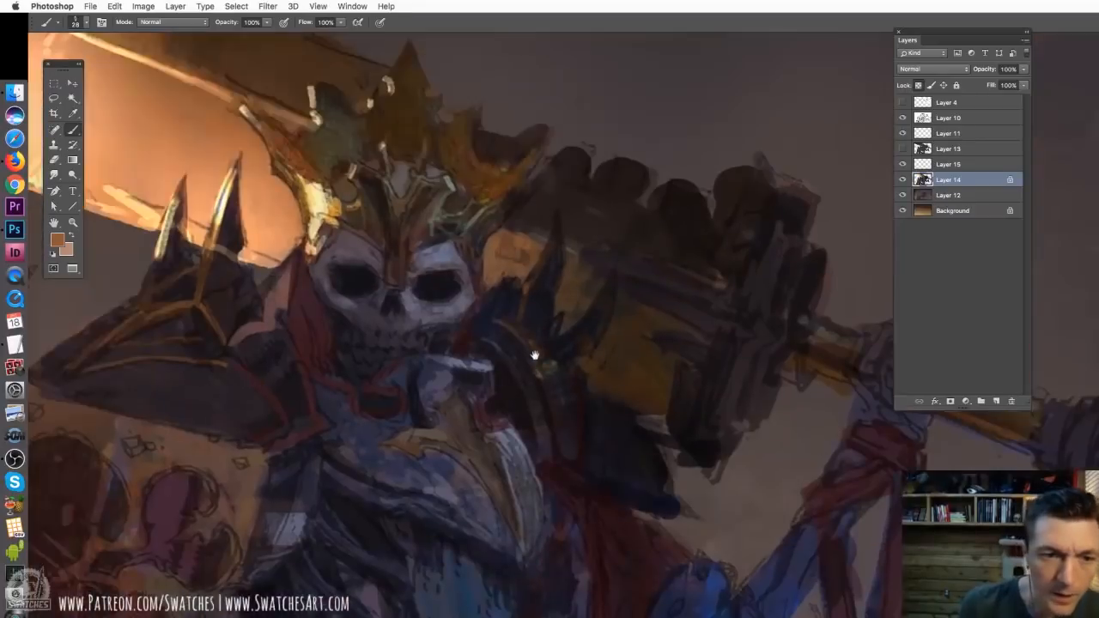
mouse_move(902, 179)
mouse_down()
mouse_move(903, 215)
mouse_move(902, 179)
mouse_up()
click(902, 213)
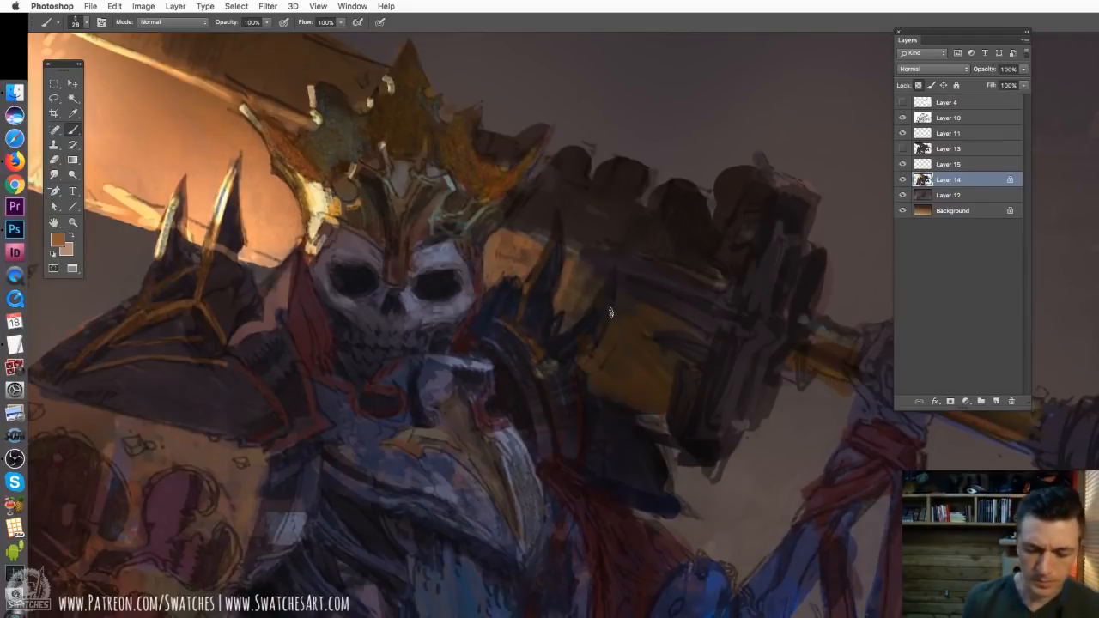
key(super+minus)
drag(280, 252, 638, 269)
drag(617, 317, 401, 296)
drag(632, 288, 494, 267)
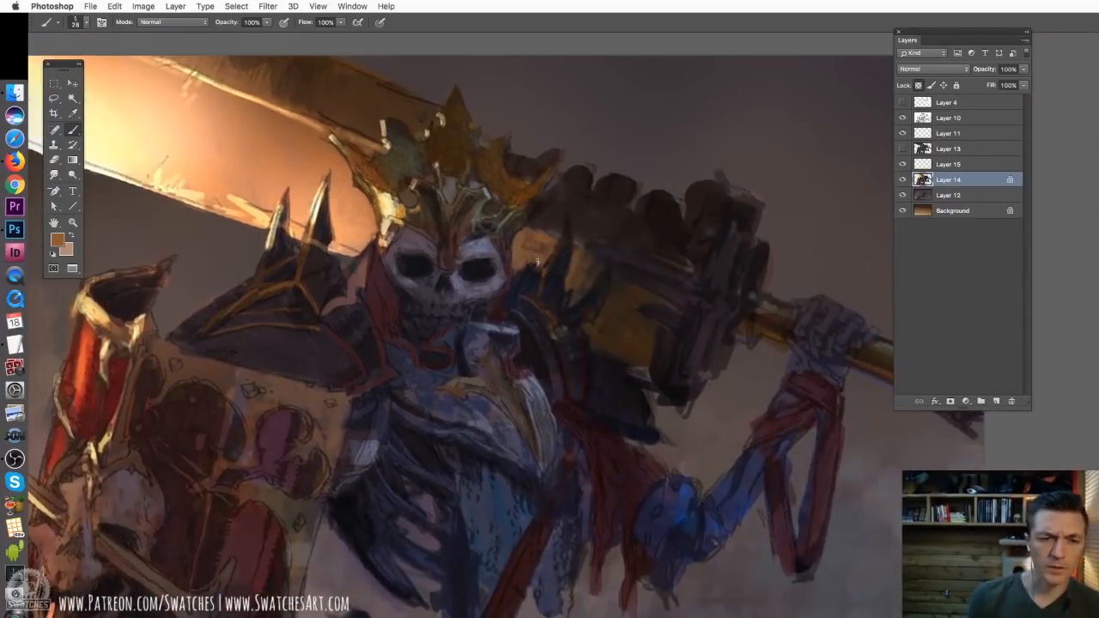
Reduce the brush to 22 px and refine the crown's edge beside the blade with a sampled dark brown
right_click(550, 176)
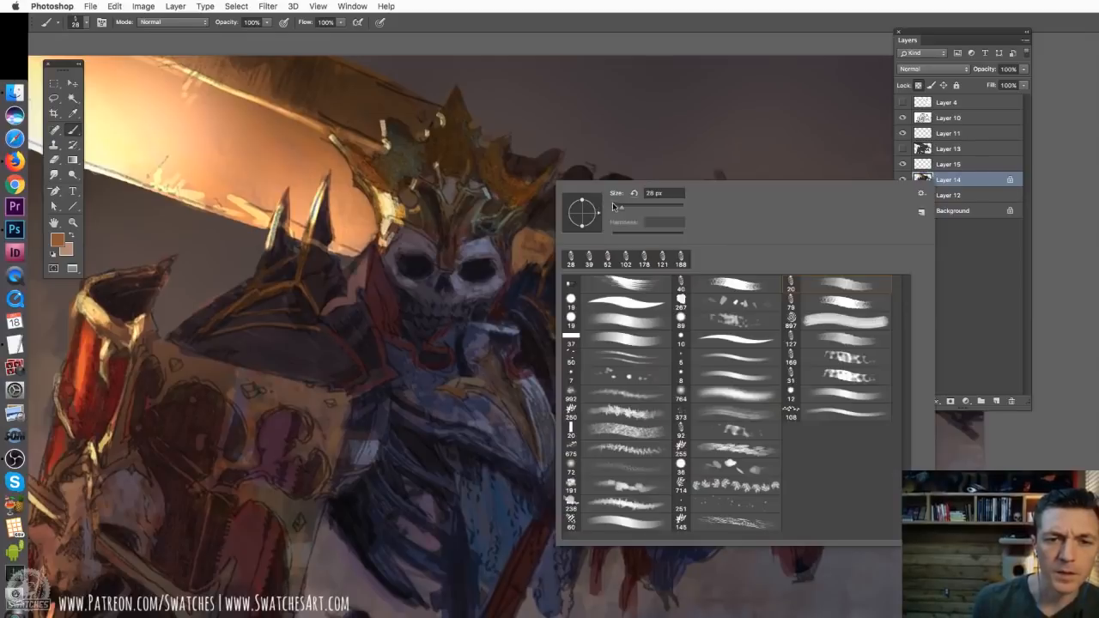
drag(618, 208, 612, 208)
click(558, 152)
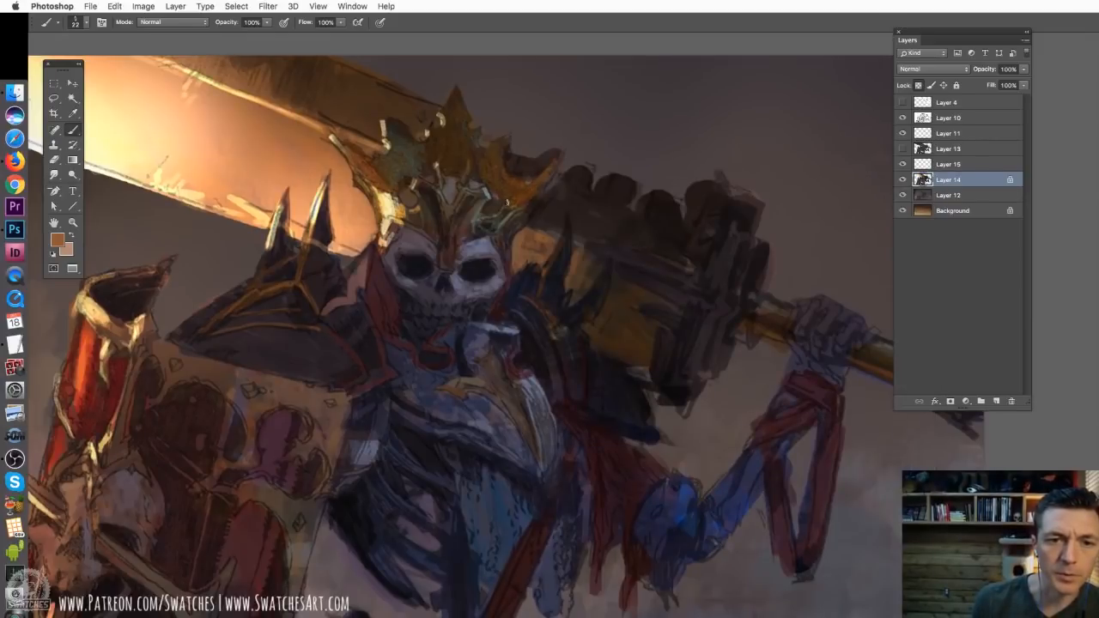
mouse_move(502, 155)
mouse_down()
mouse_move(495, 143)
mouse_move(503, 146)
mouse_up()
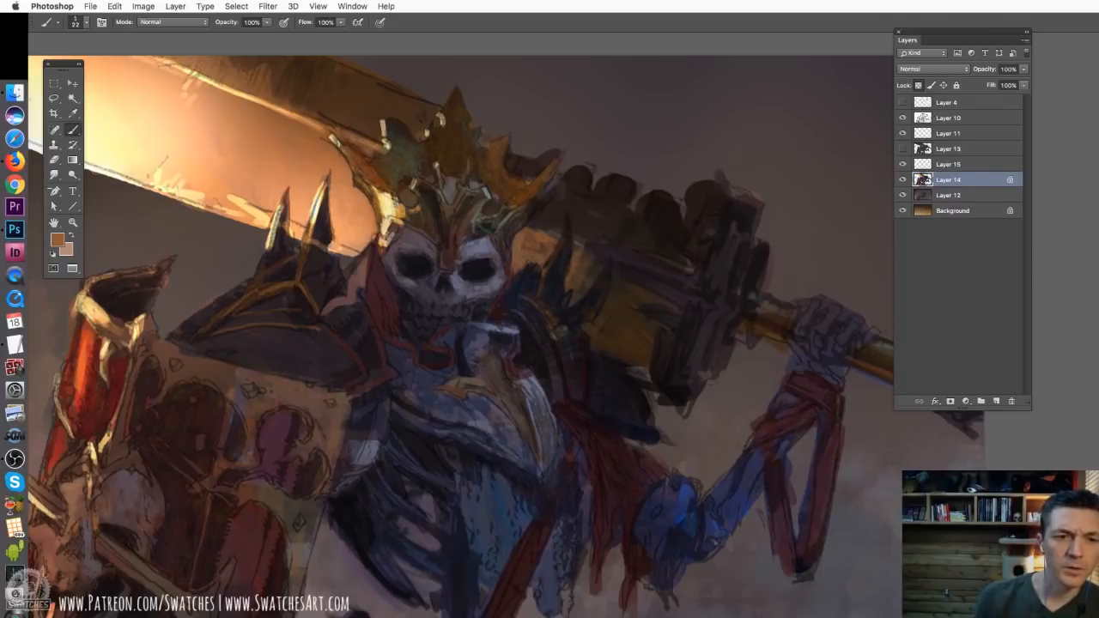
drag(375, 164, 407, 199)
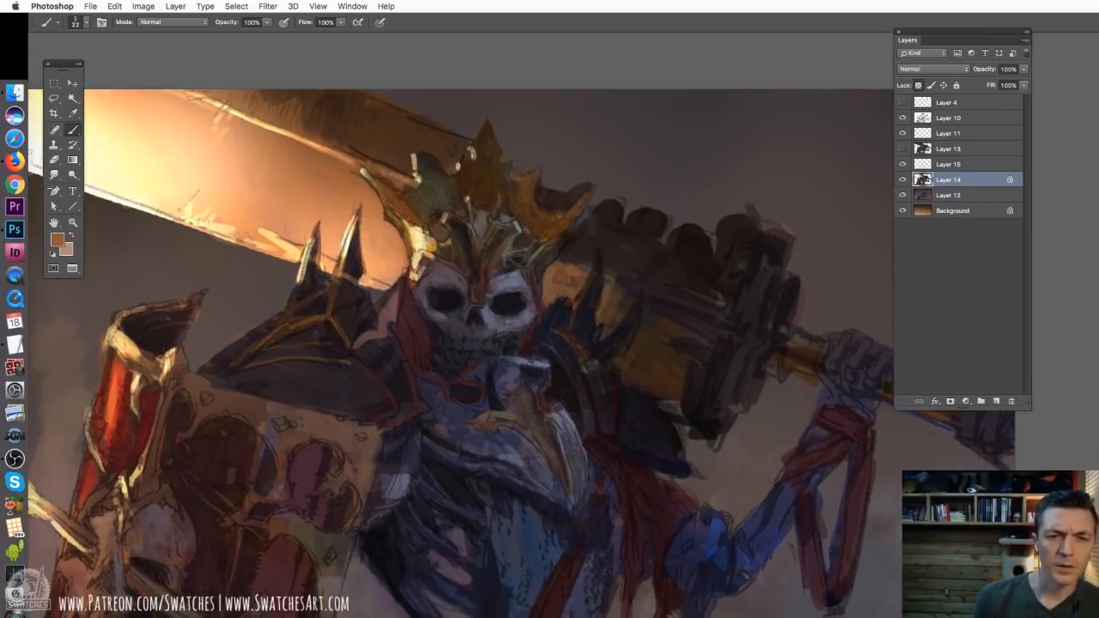
alt+click(433, 163)
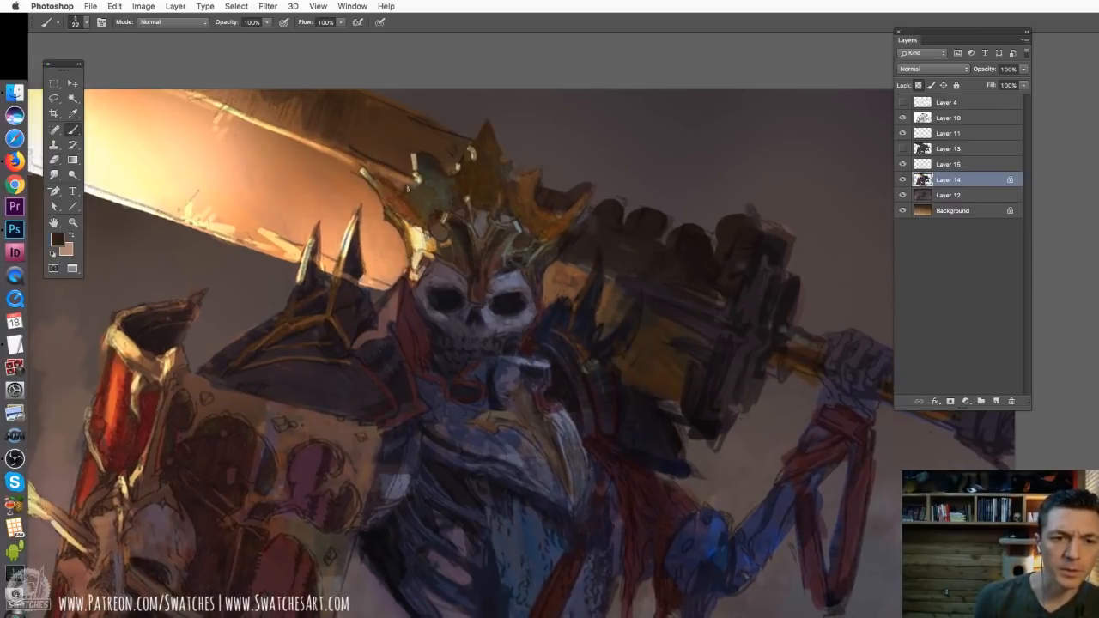
drag(408, 189, 417, 202)
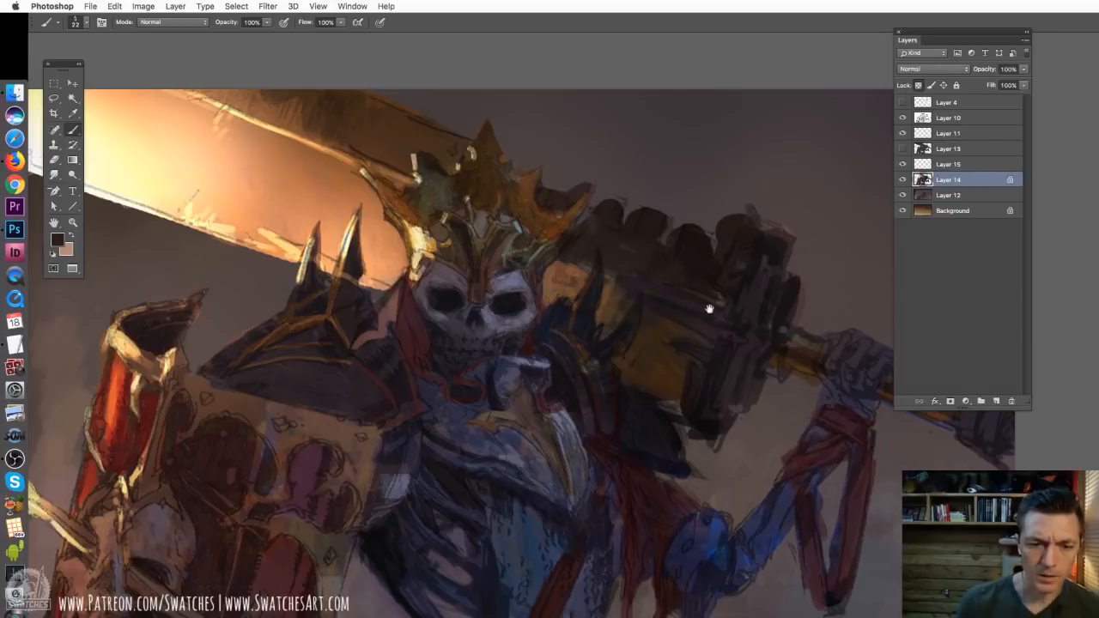
Set the brush to 27 px and paint a dark red cloth strip, sampled from the hood, over the upper arm beside the shield
drag(709, 309, 739, 223)
key(super+minus)
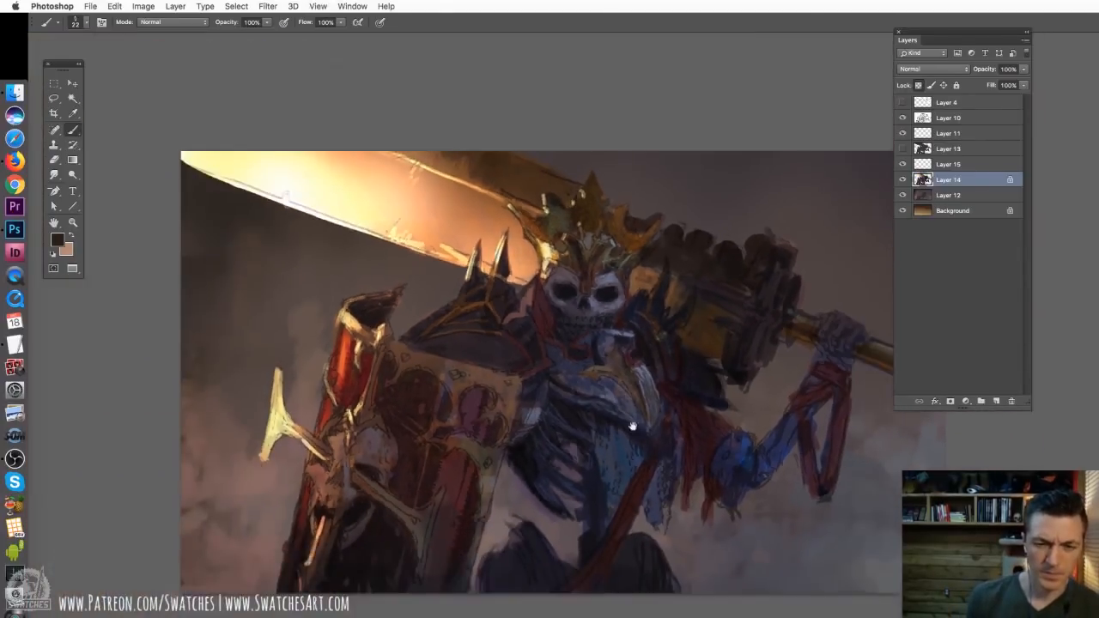
drag(632, 425, 570, 290)
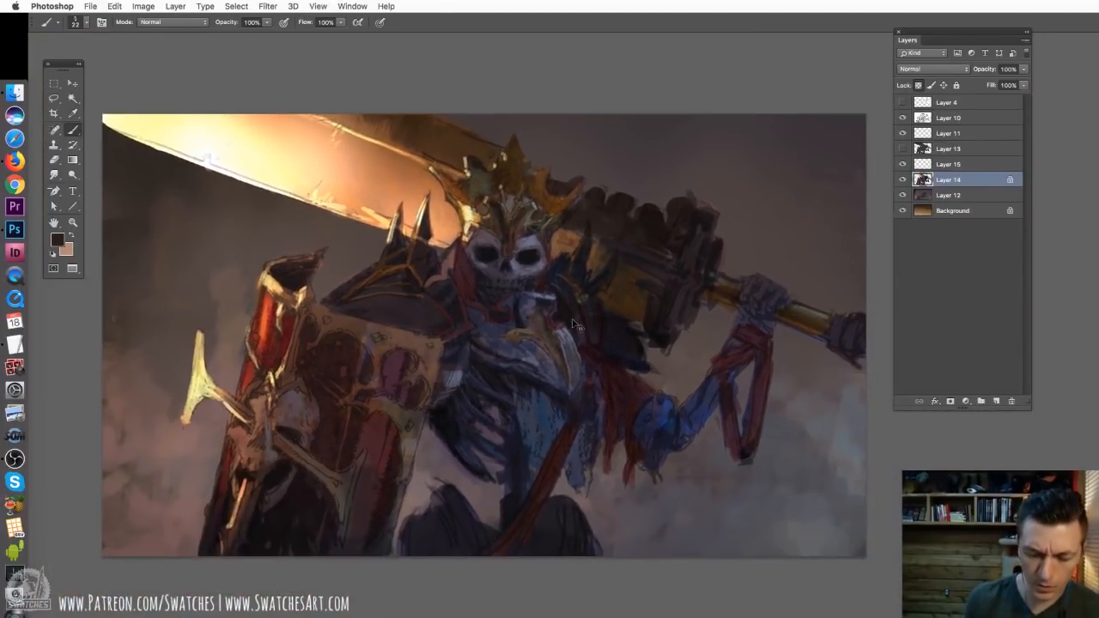
key(super+plus)
mouse_move(692, 323)
mouse_down()
mouse_move(566, 276)
mouse_move(550, 304)
mouse_up()
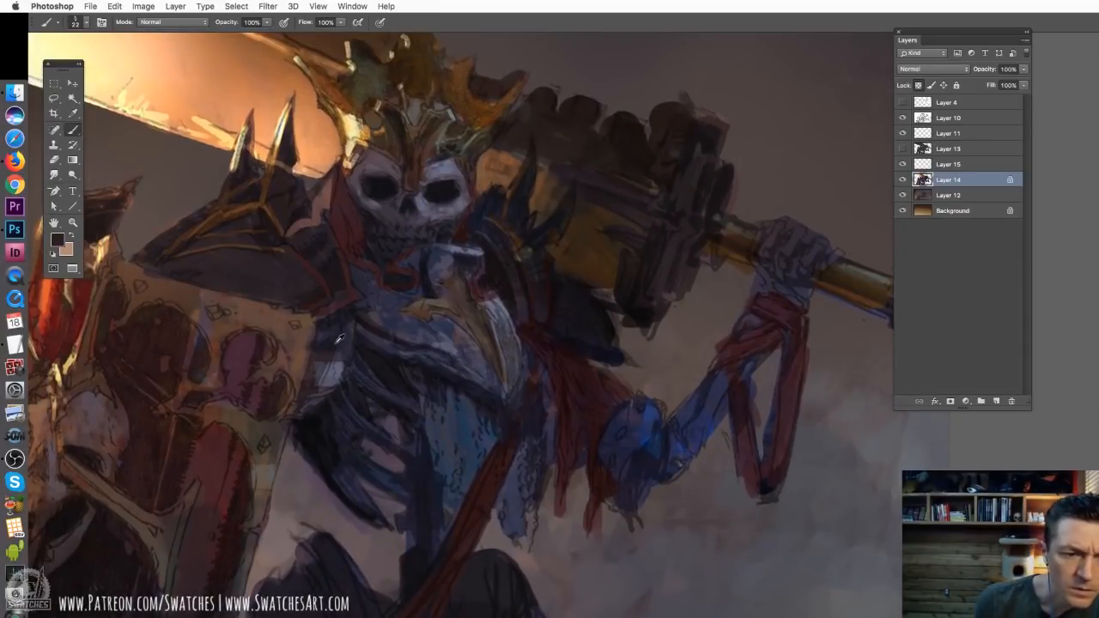
alt+click(326, 370)
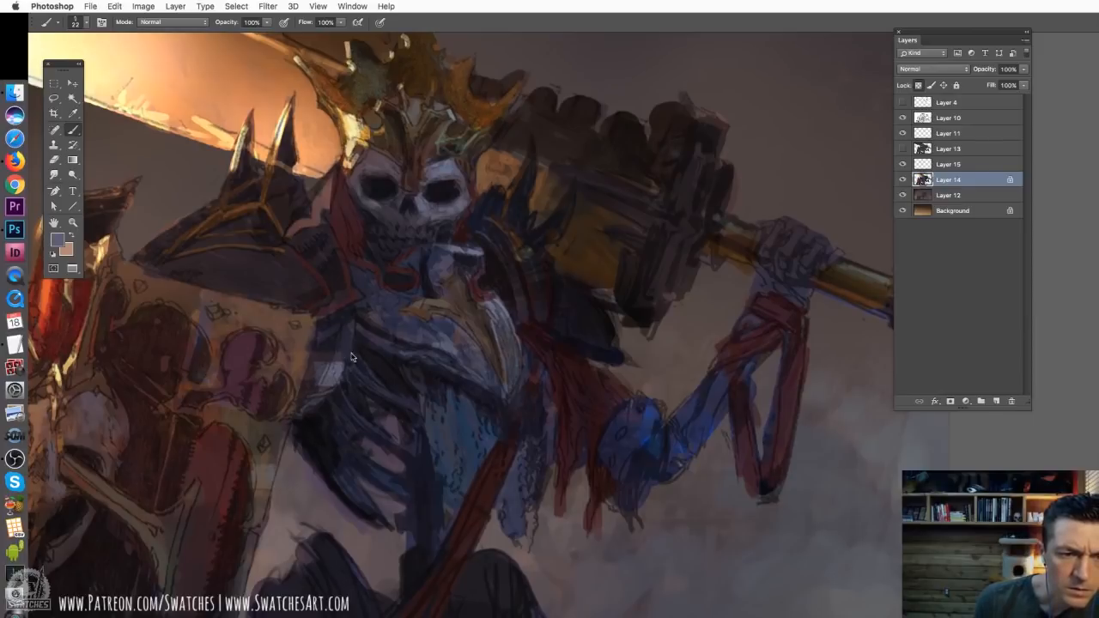
right_click(352, 356)
drag(406, 374, 410, 367)
key(Return)
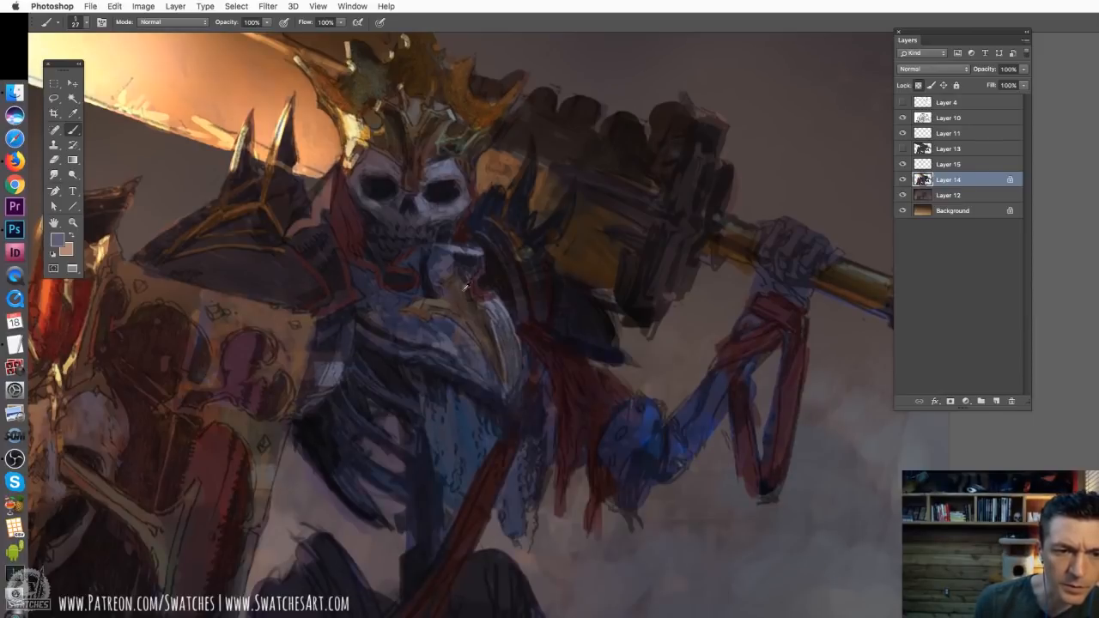
alt+click(262, 312)
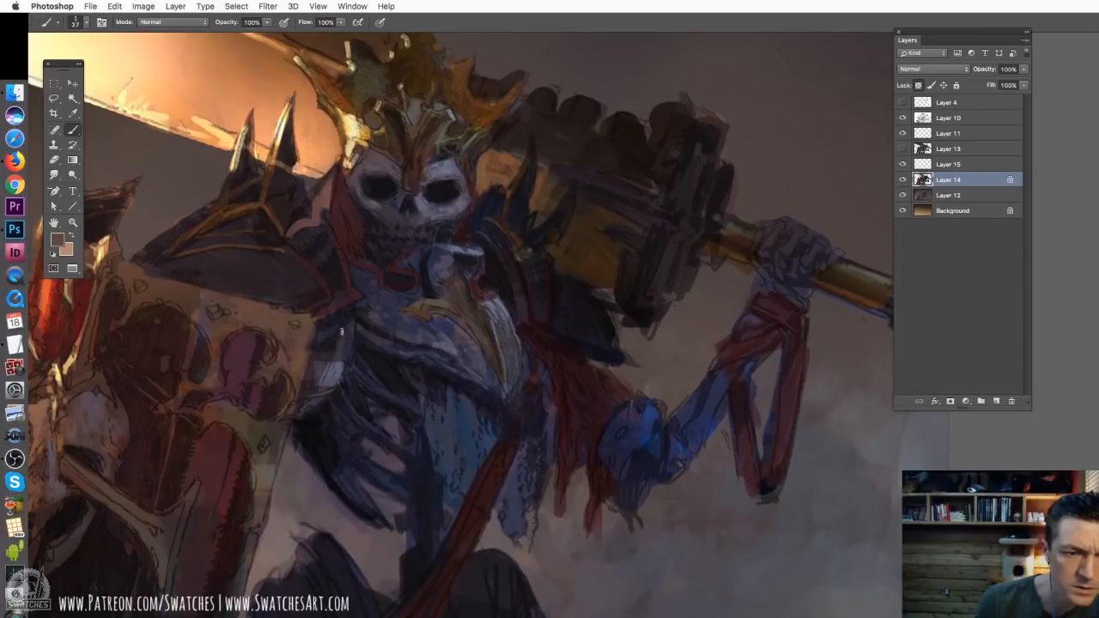
alt+click(342, 229)
drag(339, 353, 314, 409)
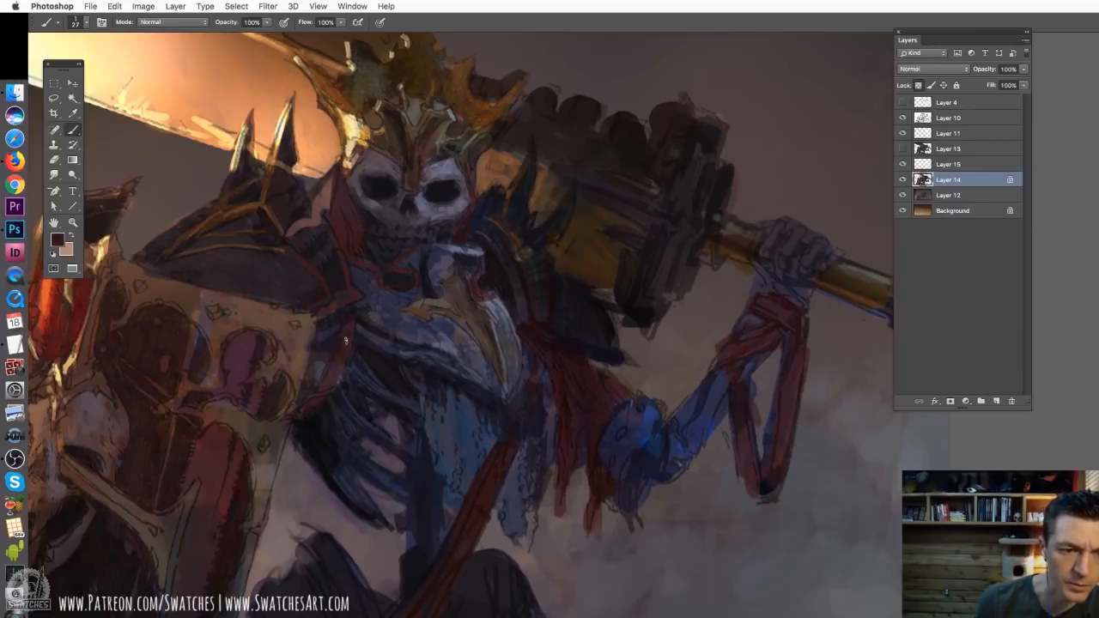
drag(340, 362, 322, 389)
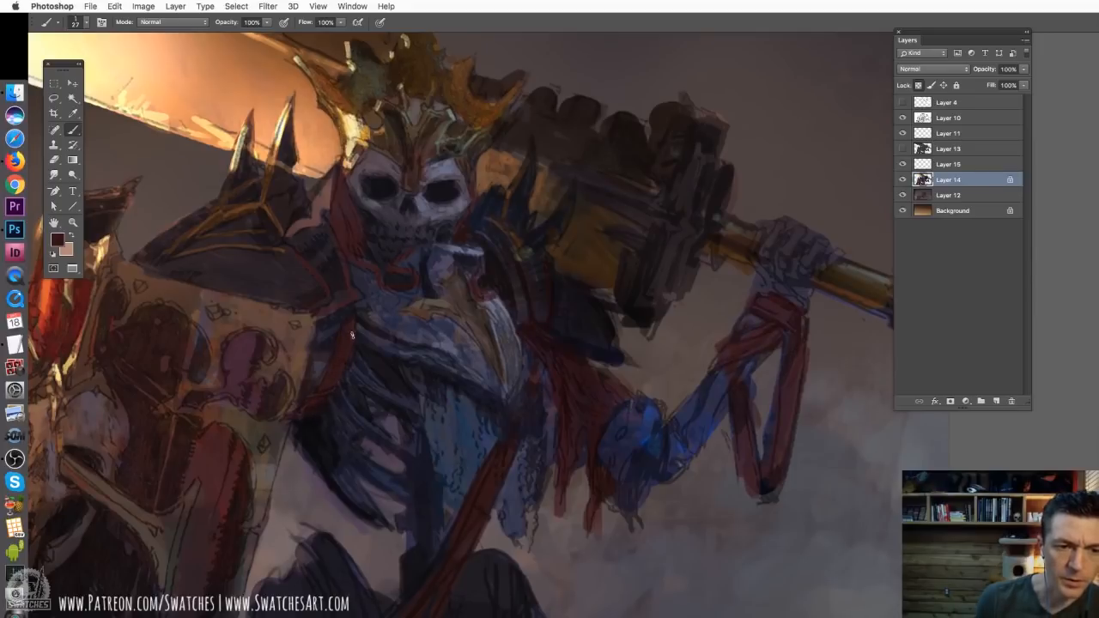
Define the ribs with a grey sampled from the skull's forehead, and tint the lower skull brown with a 63 px brush
alt+click(388, 156)
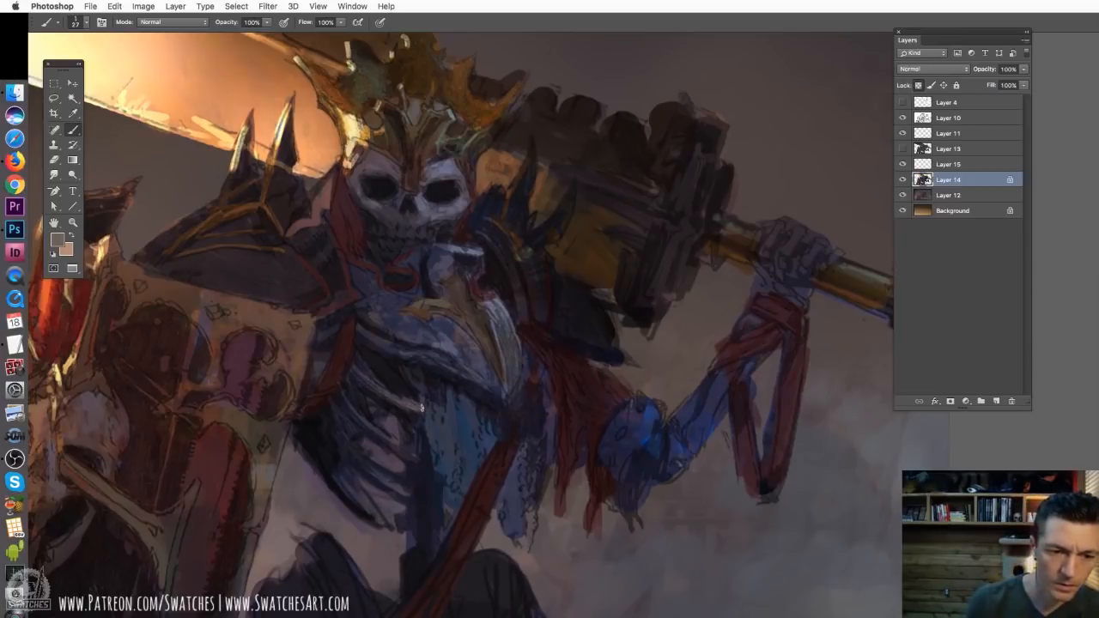
alt+click(367, 376)
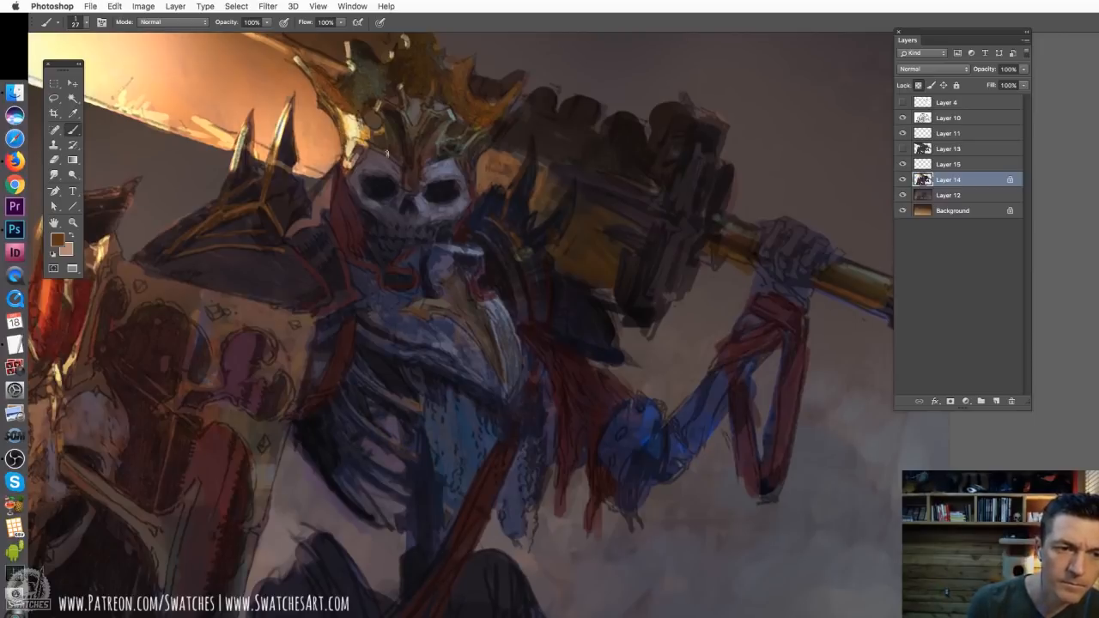
right_click(384, 199)
click(455, 220)
click(357, 163)
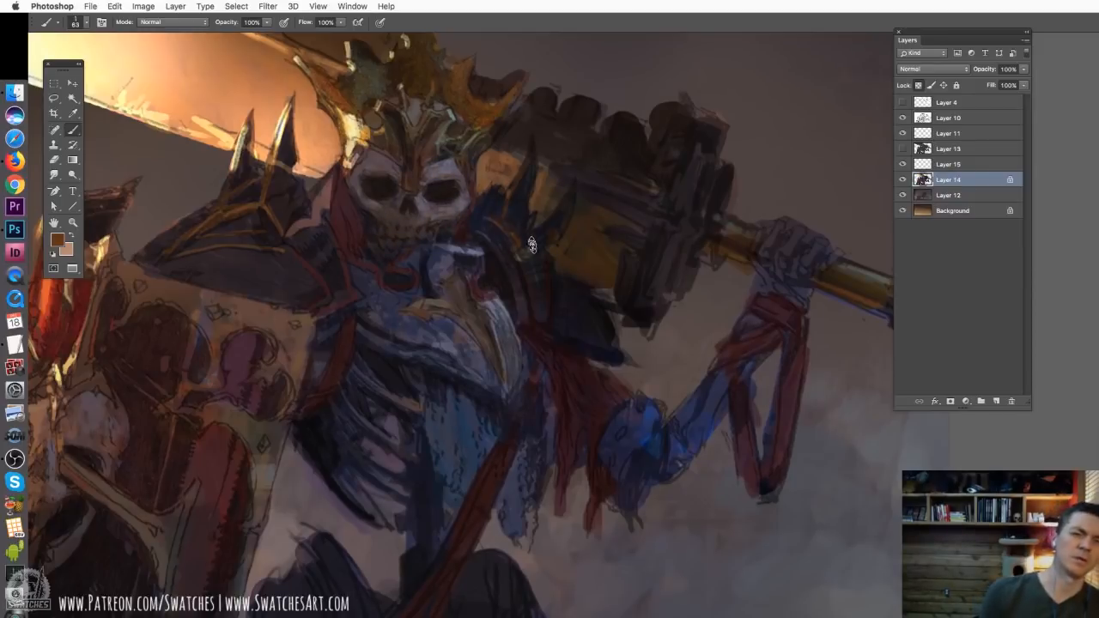
drag(531, 244, 630, 300)
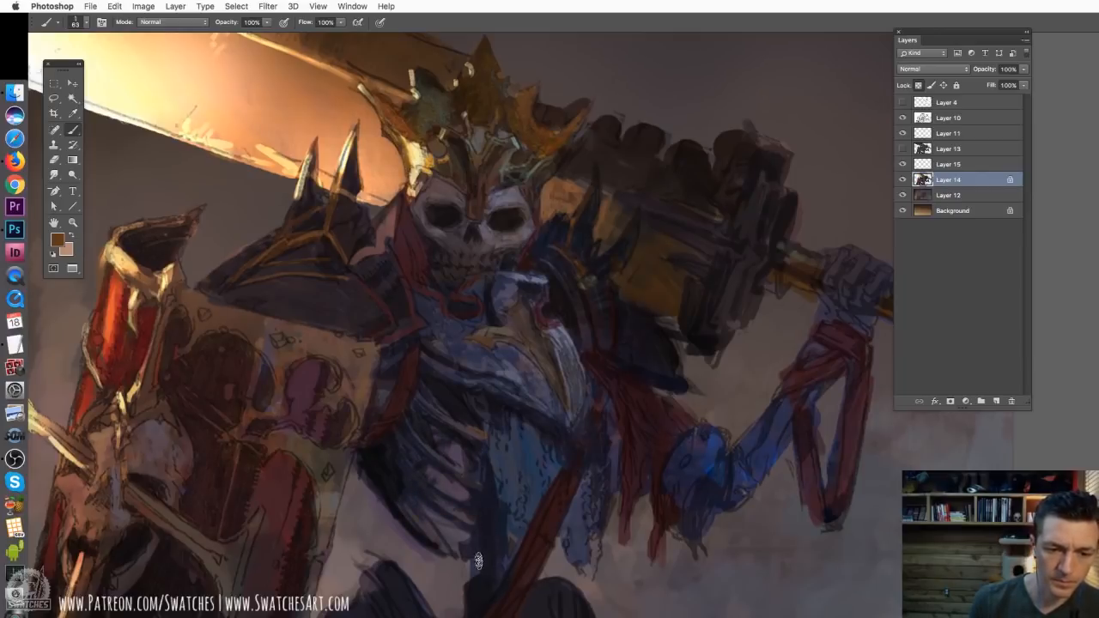
Try warm brown tinting on the hand gripping the sword and its forearm, undoing the unwanted strokes
key(super+minus)
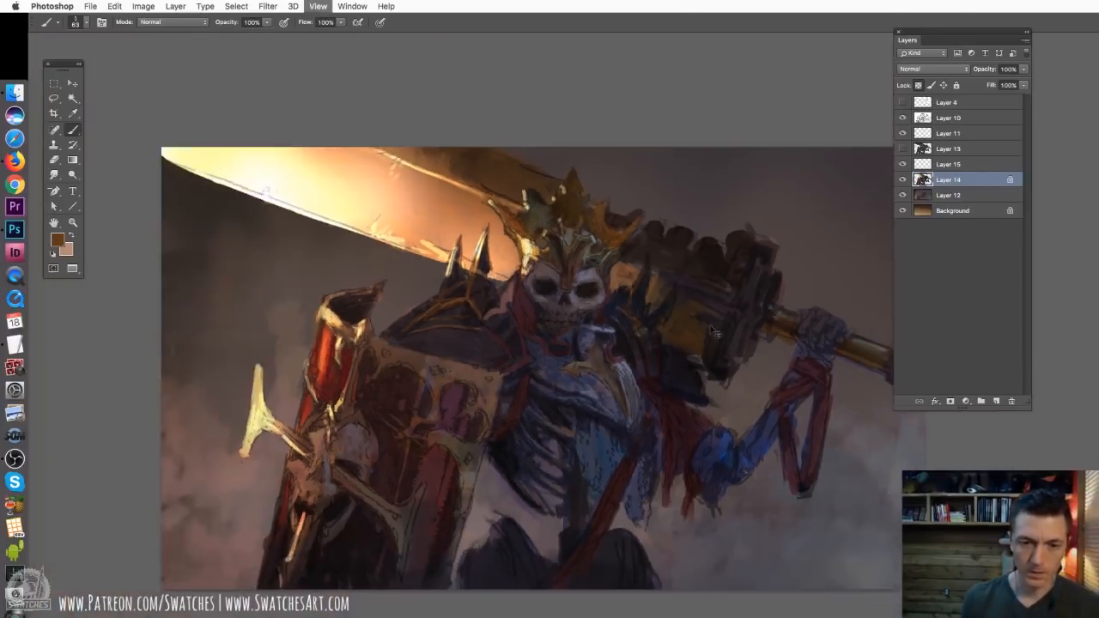
key(super+minus)
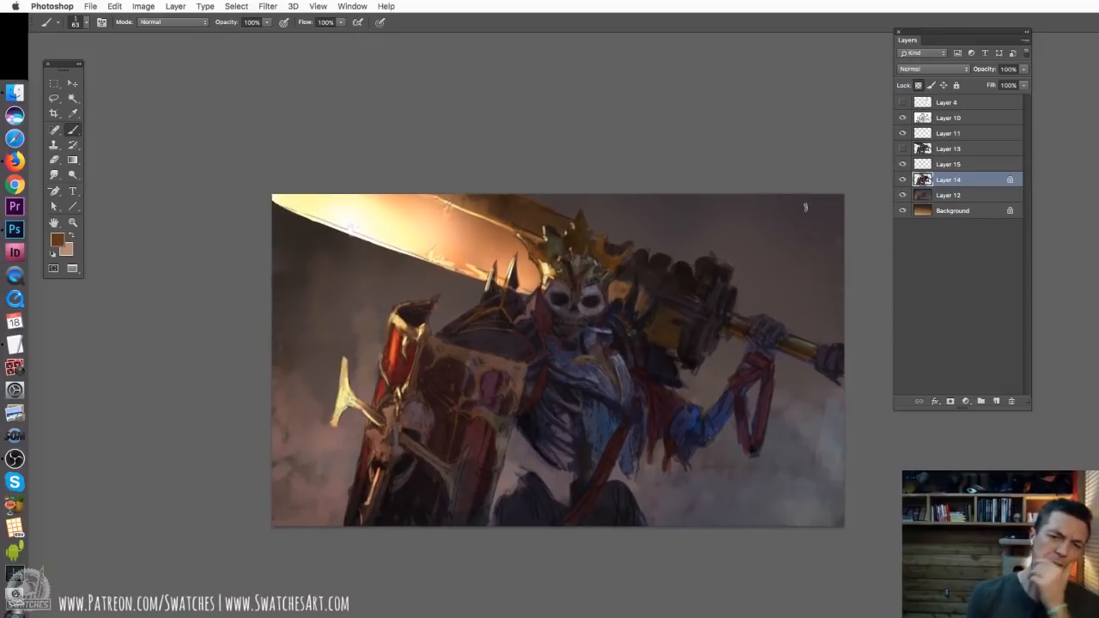
key(super+plus)
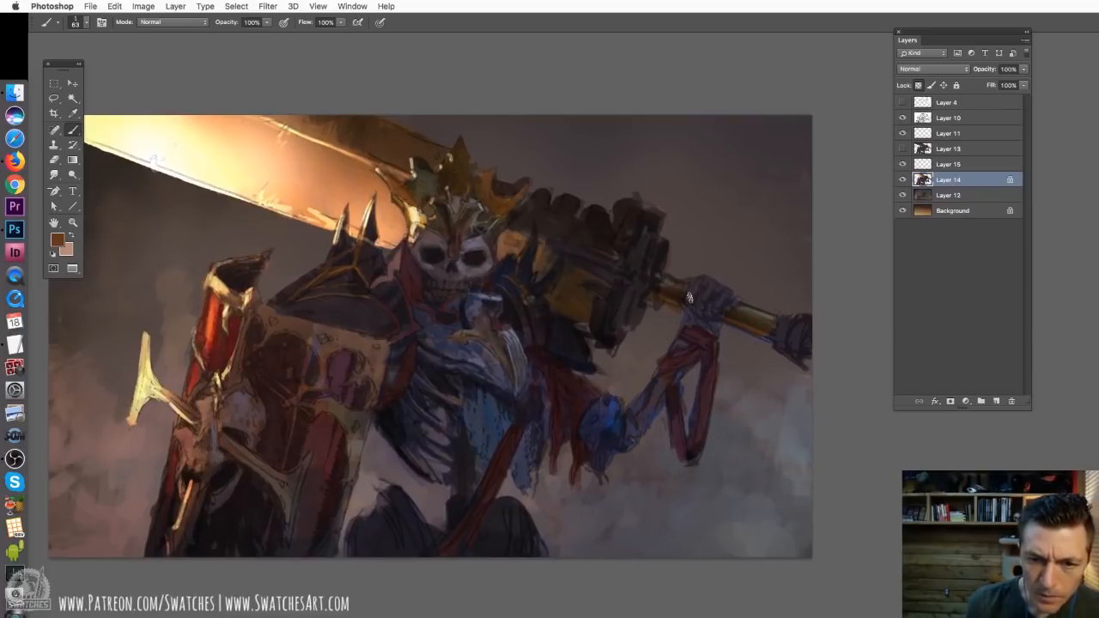
key(super+z)
drag(707, 290, 701, 295)
key(super+z)
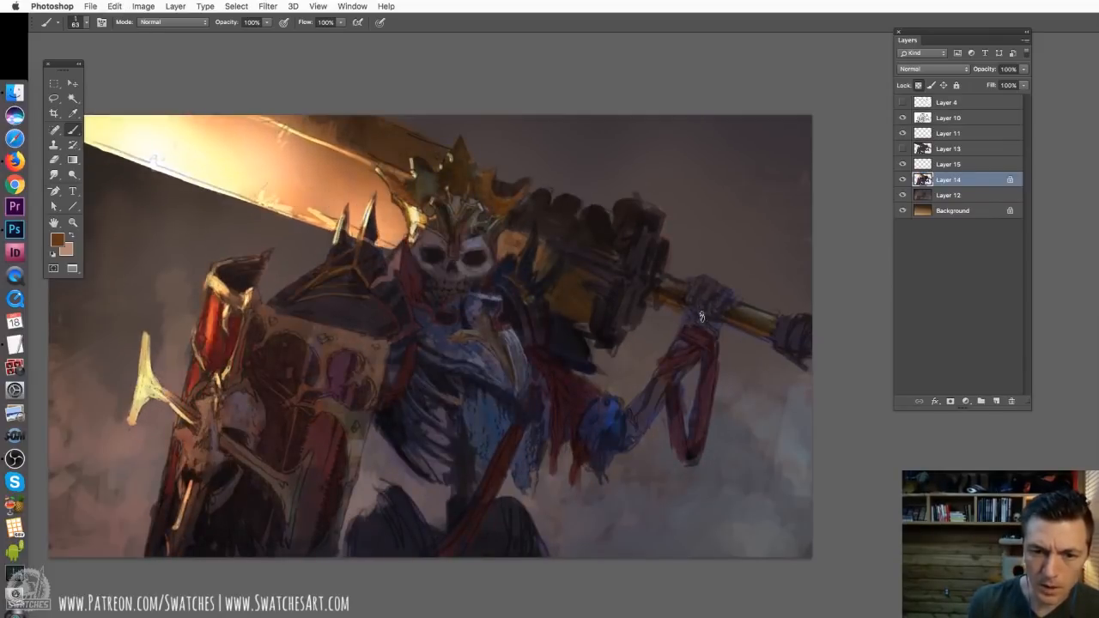
Set the brush to 25 px and paint the blue elbow of the sword arm with a brown sampled from the hilt
right_click(657, 387)
text(25)
key(Return)
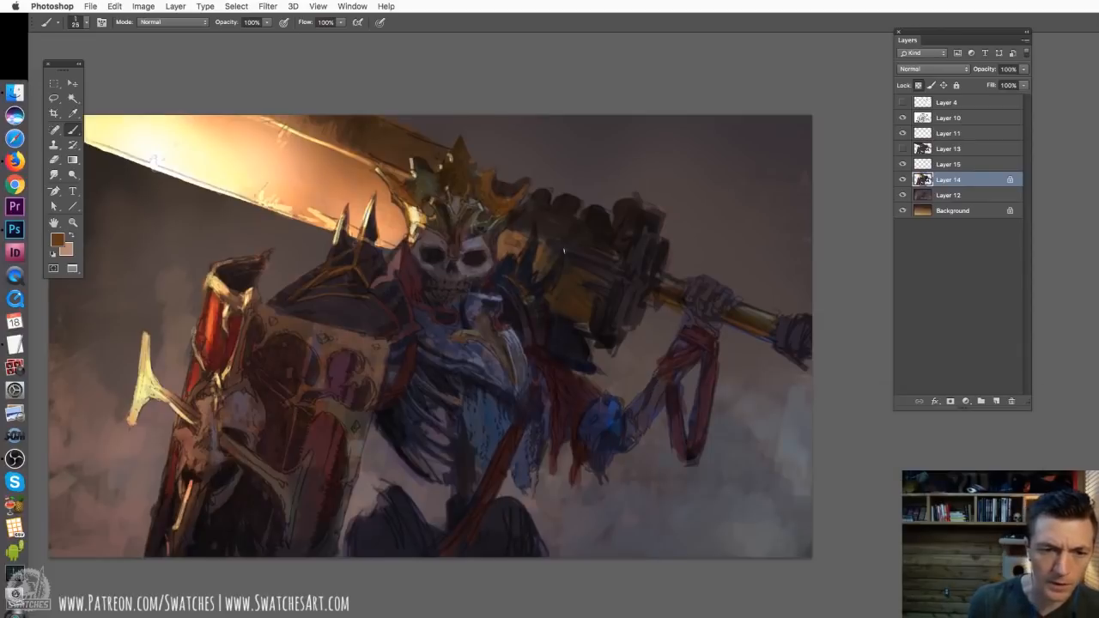
alt+click(568, 313)
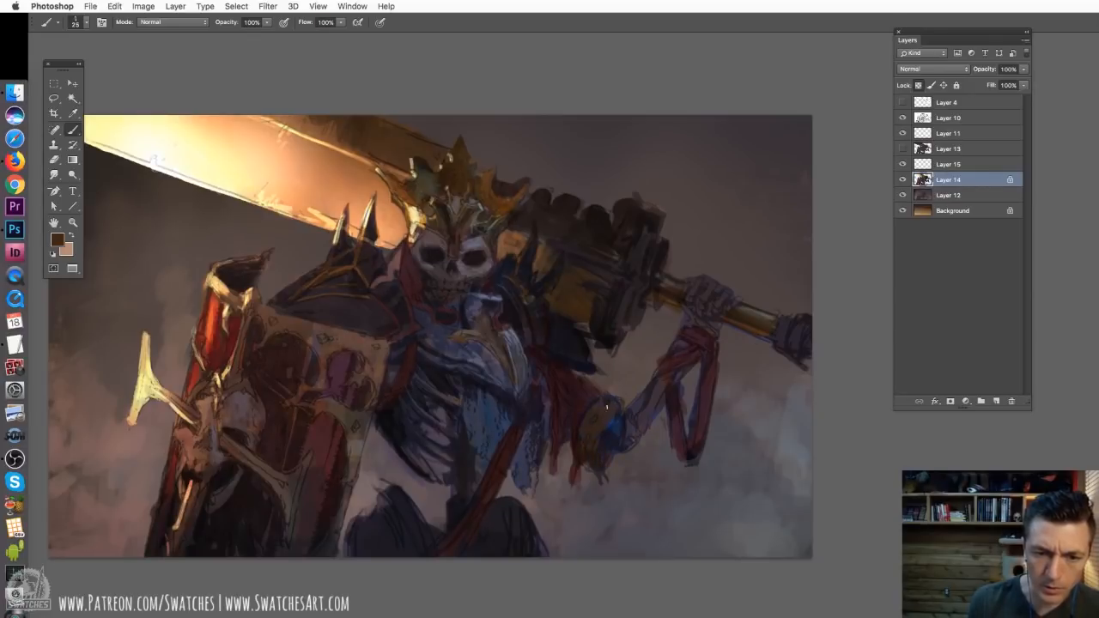
Enlarge the brush to 38 px and refine the brown elbow piece, sampling darker tones from the shield and sword hilt
right_click(648, 378)
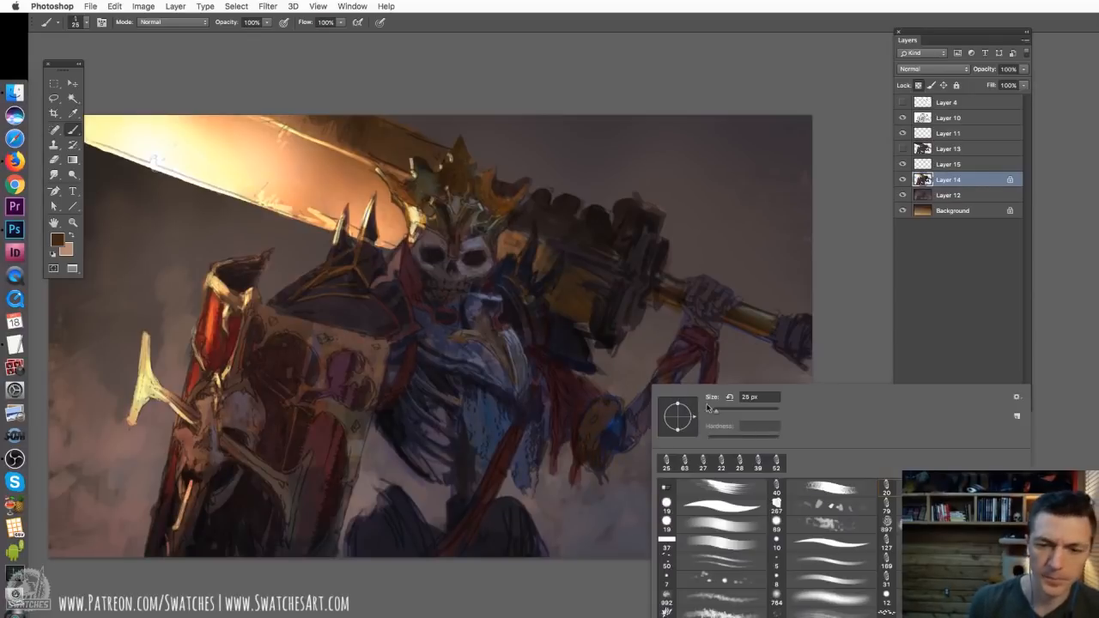
click(718, 414)
click(610, 427)
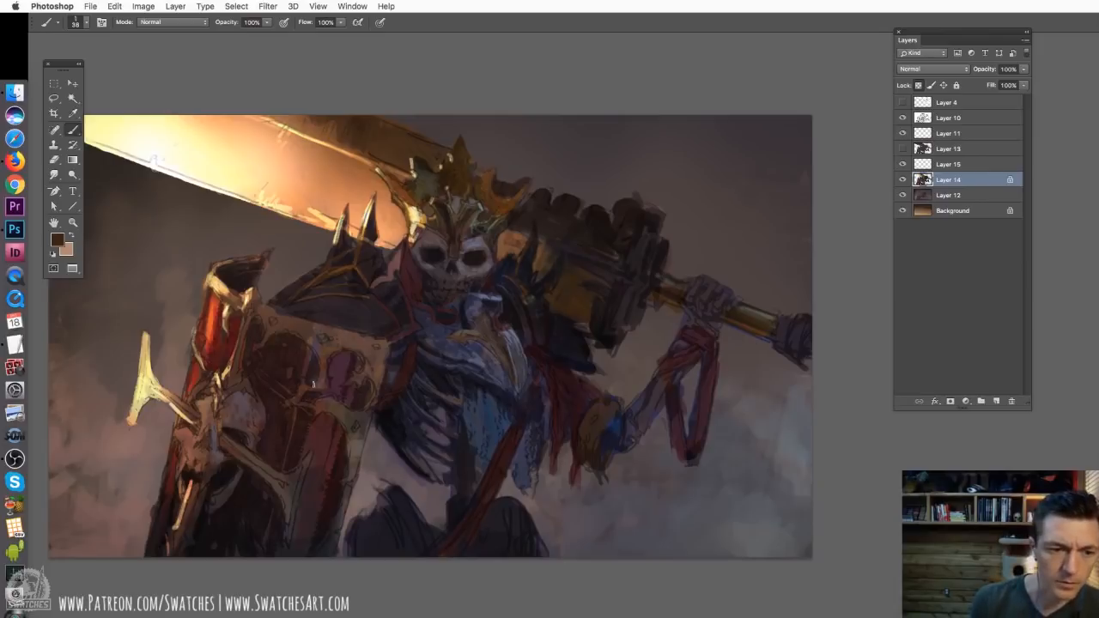
alt+click(349, 420)
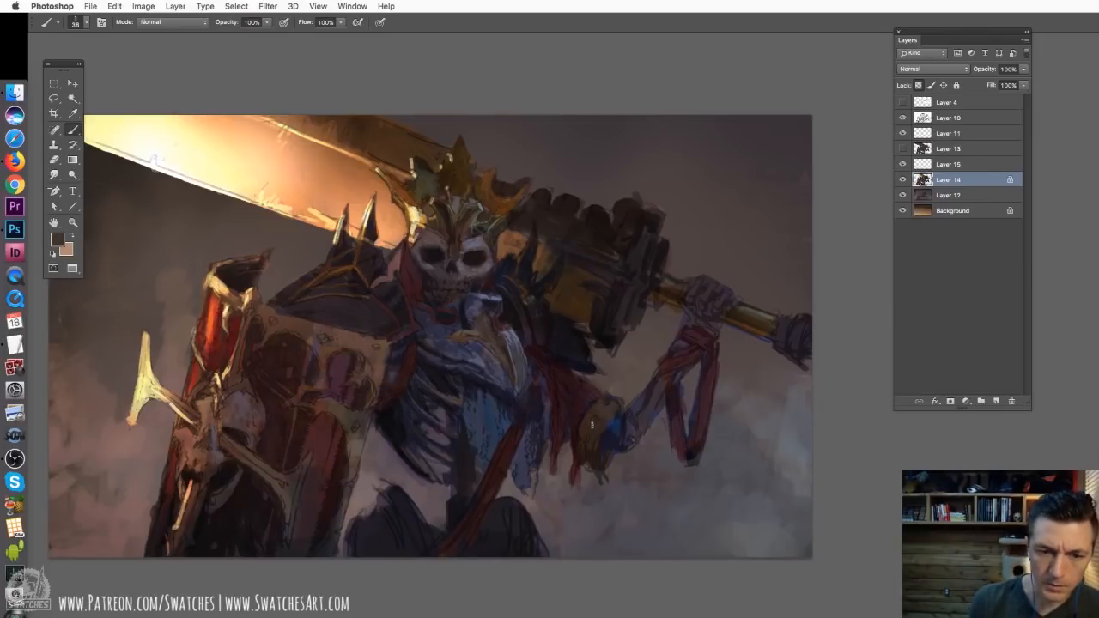
alt+click(575, 259)
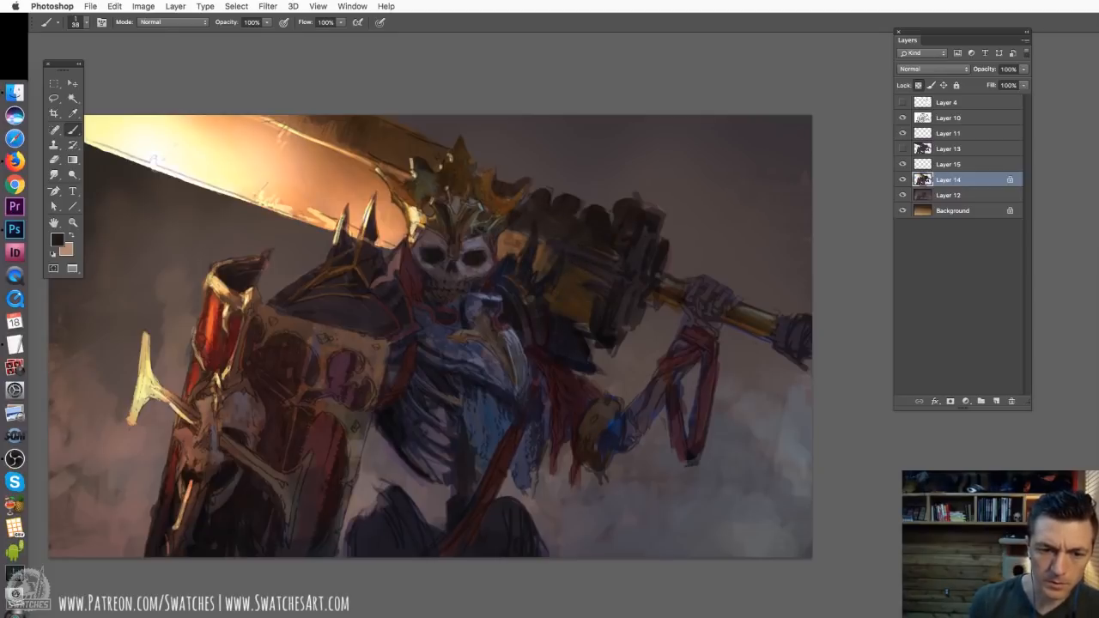
Flip the canvas horizontally to check the composition, and activate the Move tool
drag(668, 383, 674, 386)
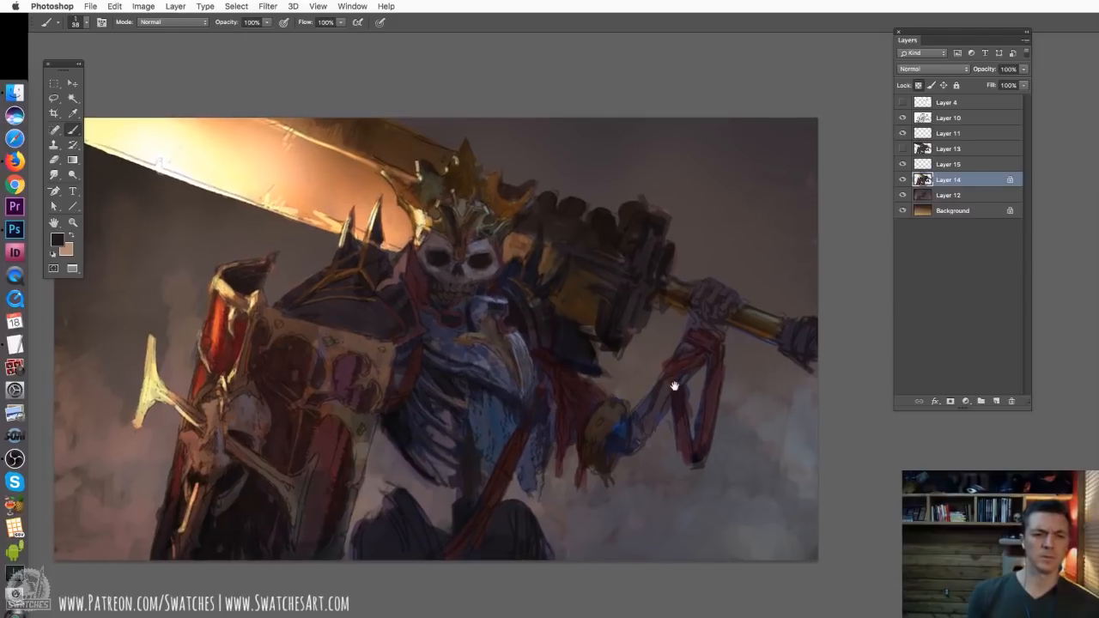
click(151, 7)
mouse_move(192, 120)
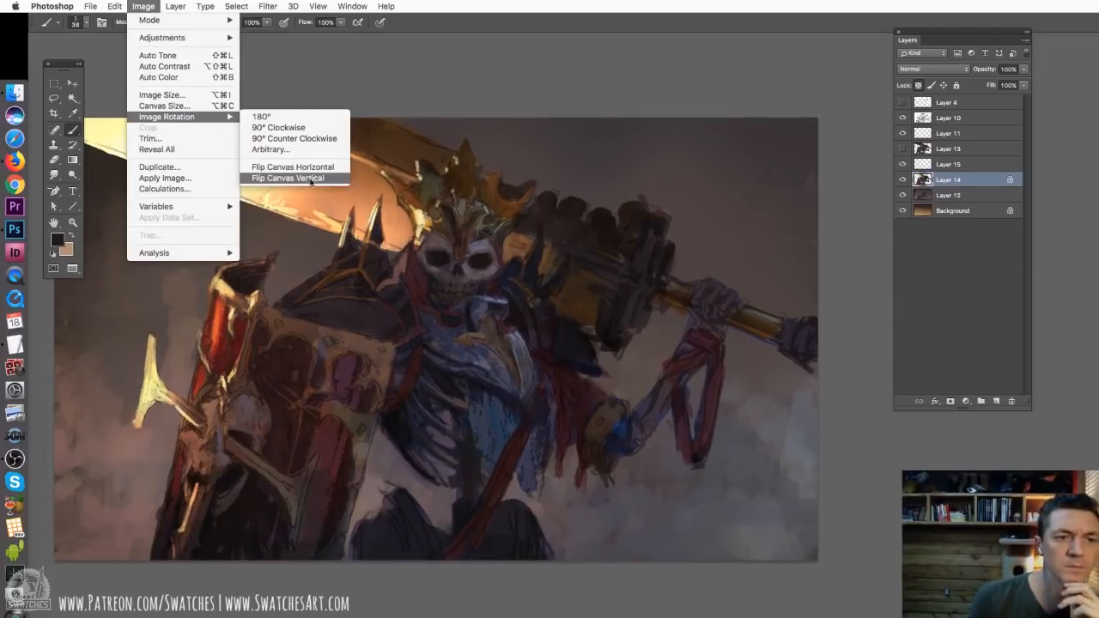
click(313, 172)
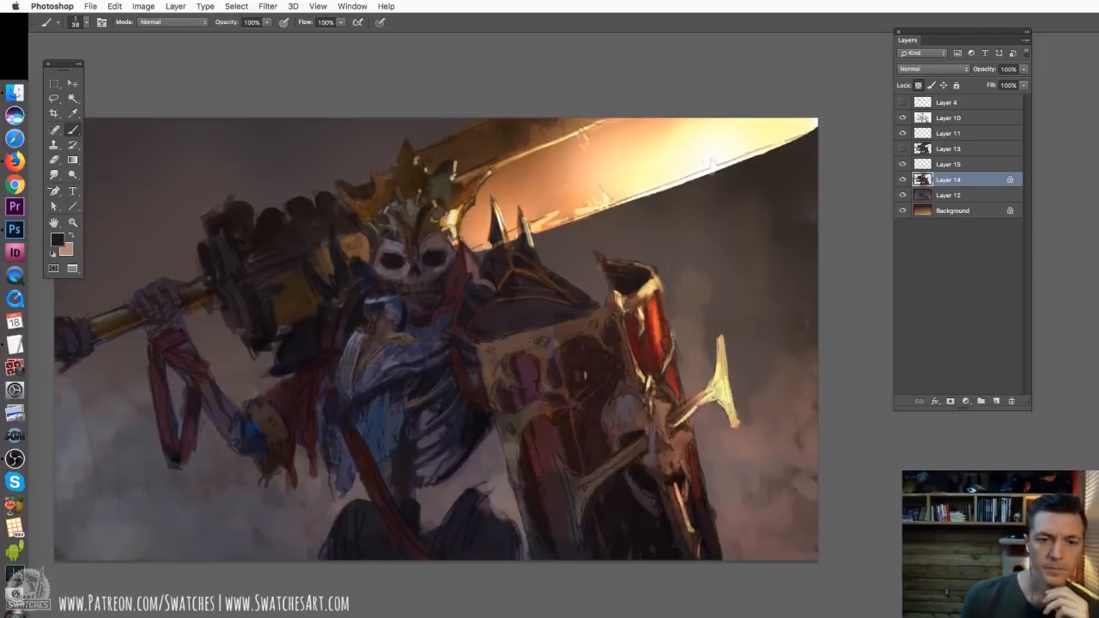
click(74, 83)
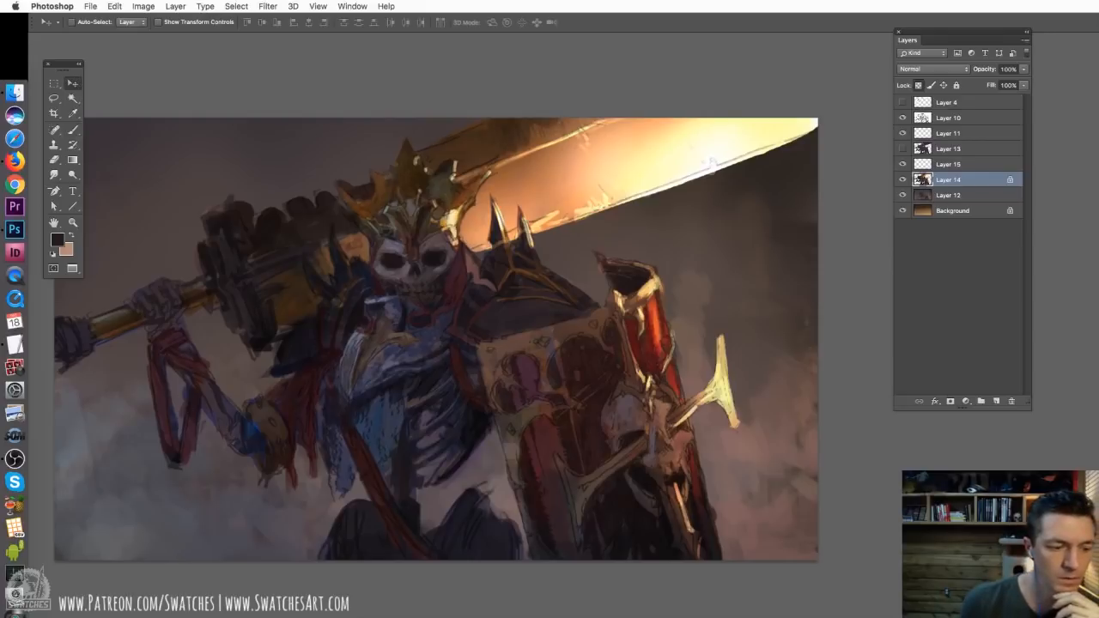
Switch briefly to OBS, return to Photoshop, and toggle Layer 14's visibility off and on to compare the painting
click(15, 459)
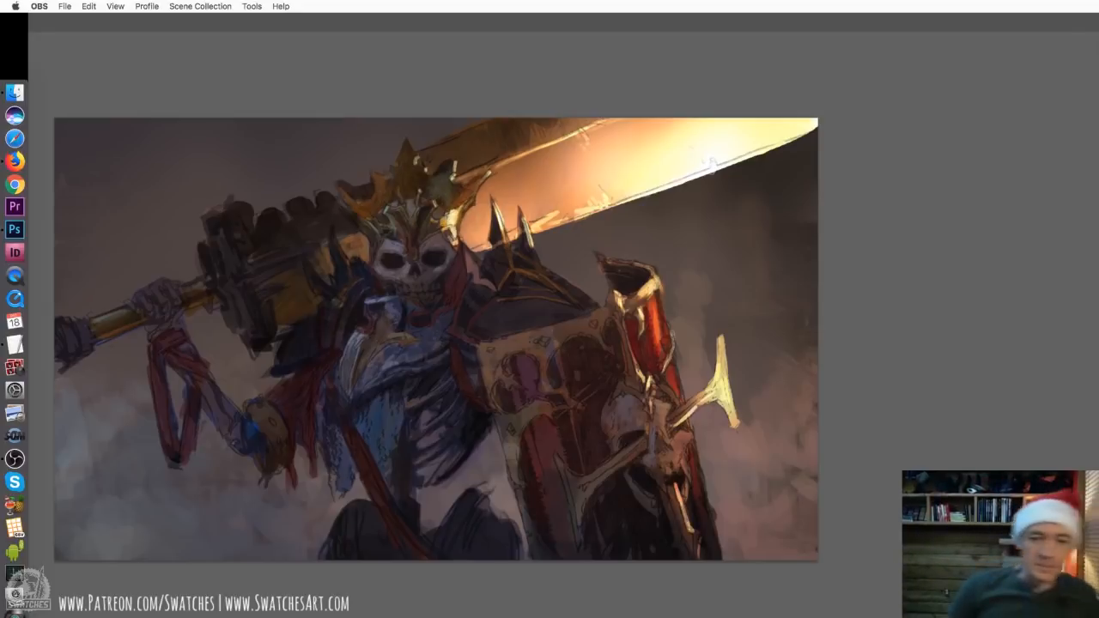
click(520, 420)
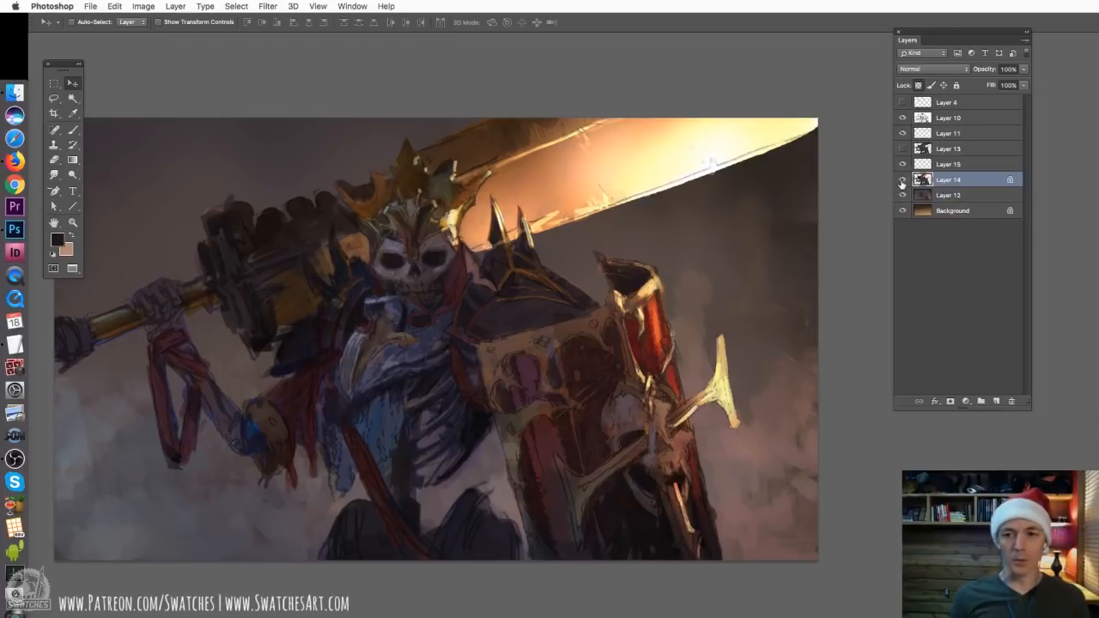
click(901, 179)
click(901, 180)
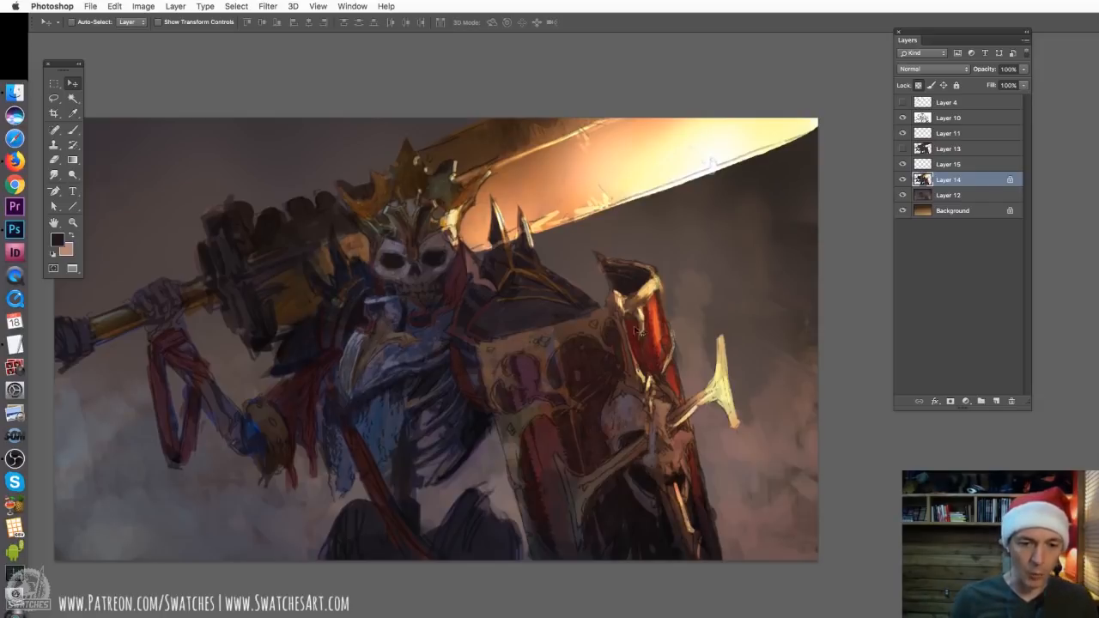
Activate the Brush tool and toggle Layer 10's line art off and on to compare the painting with and without it
click(73, 130)
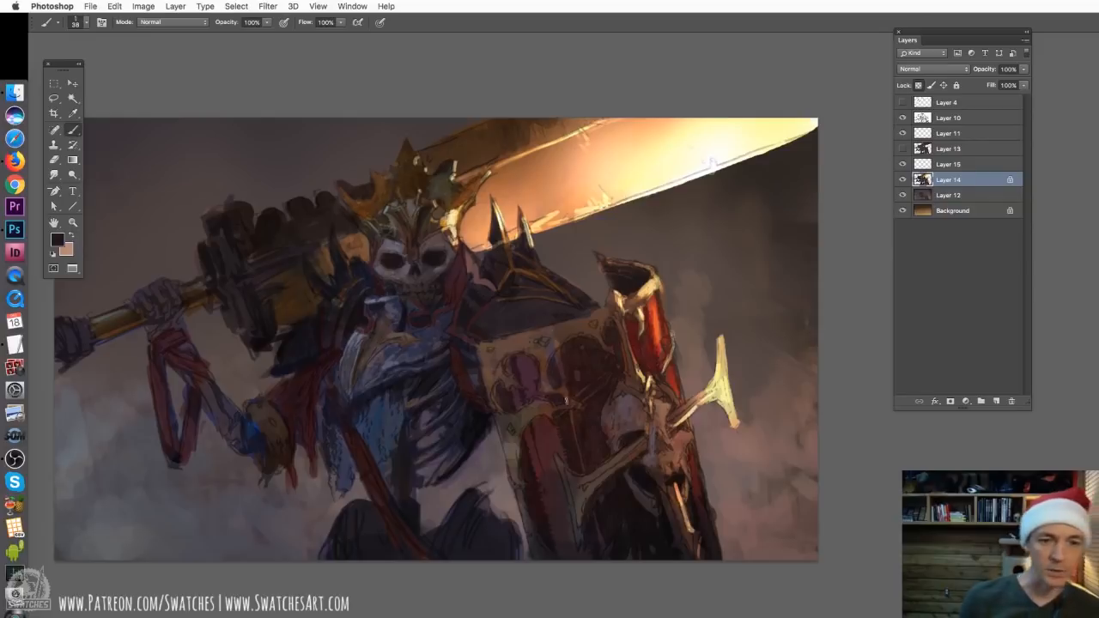
key(super+minus)
key(super+minus)
key(super+equal)
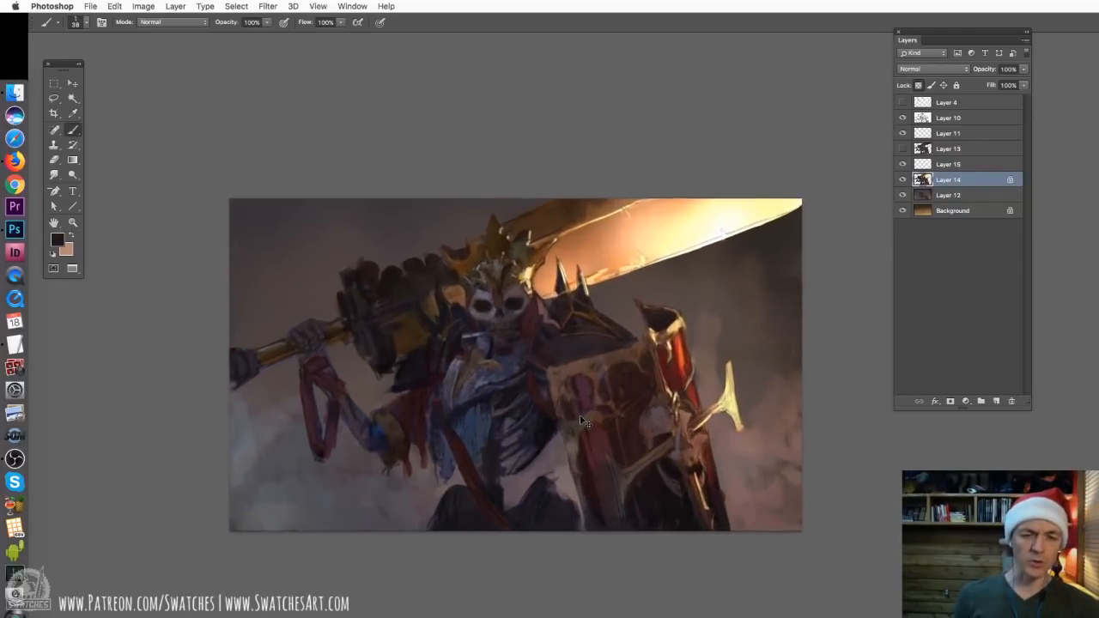
key(super+equal)
click(903, 118)
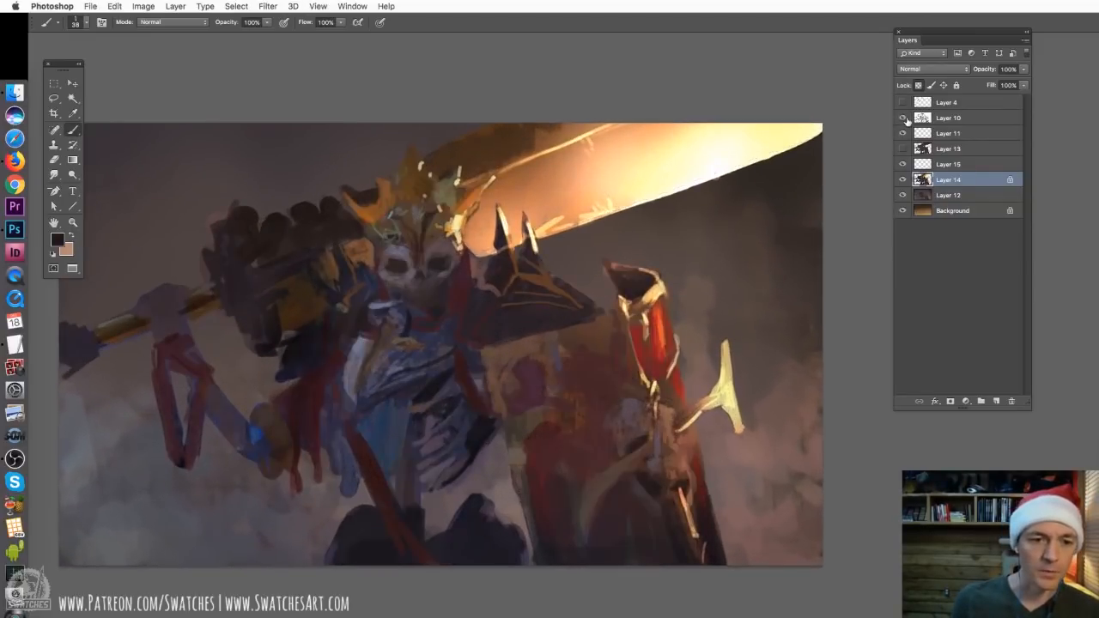
click(902, 119)
key(super+minus)
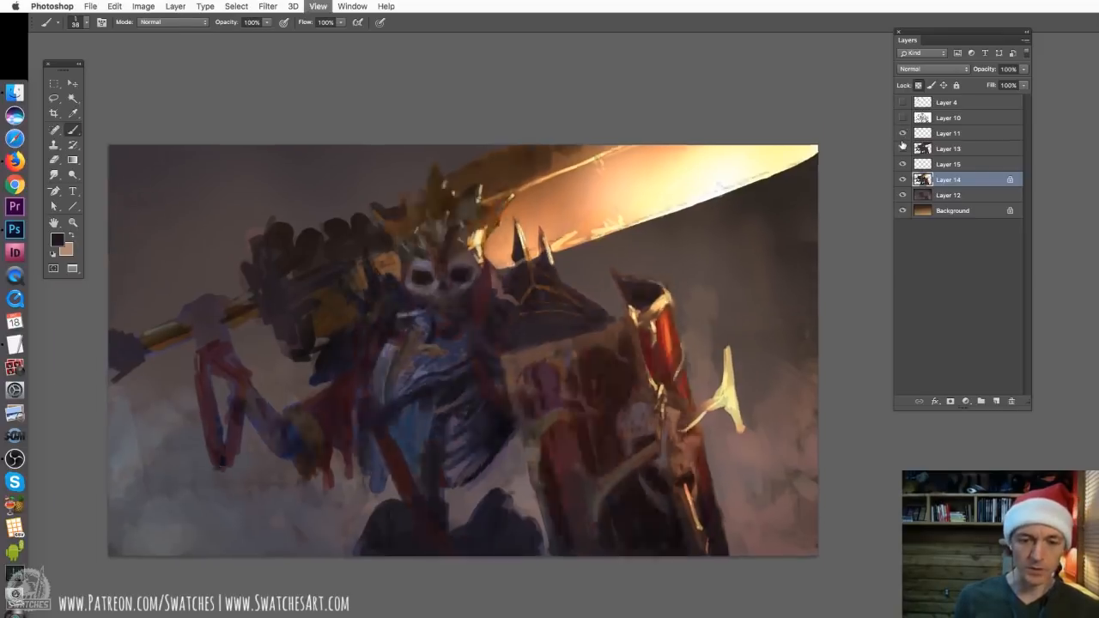
key(super+minus)
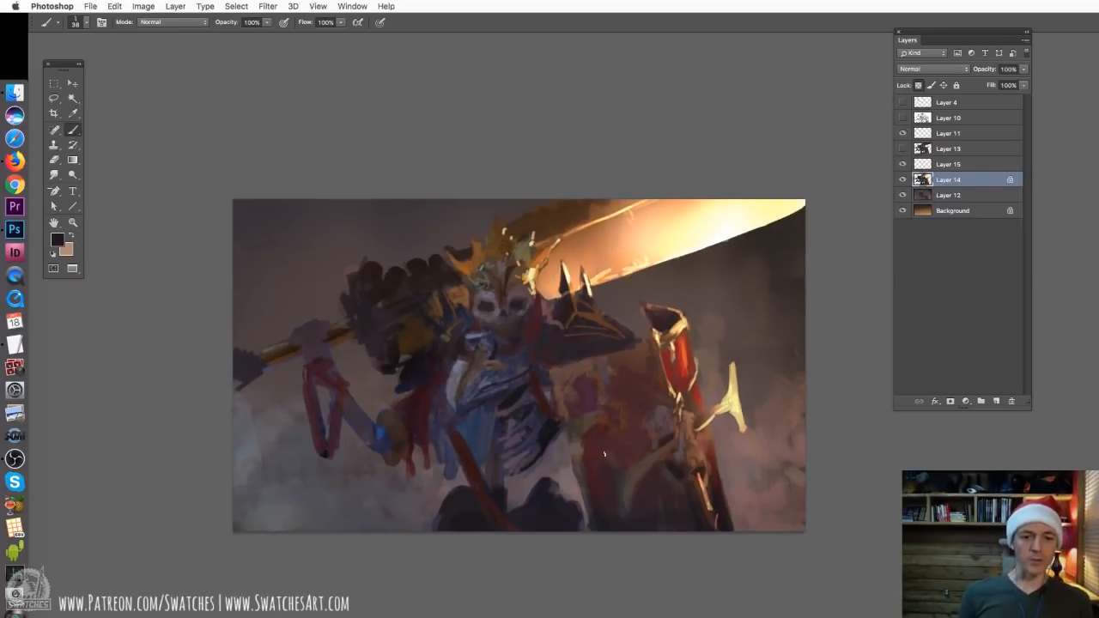
key(super+equal)
key(super+equal)
key(super+equal)
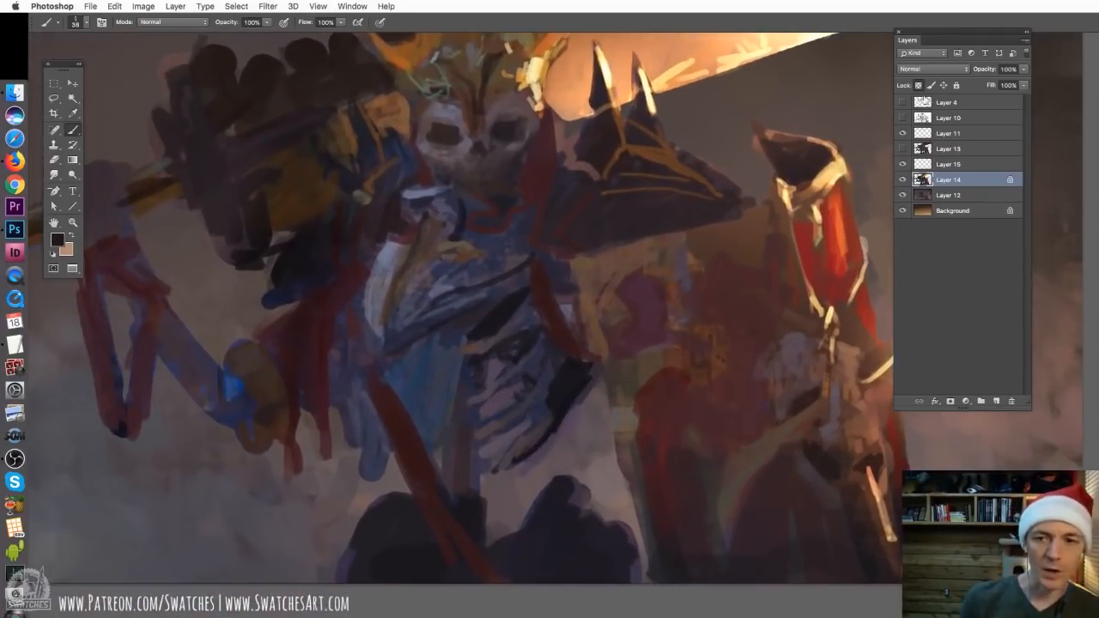
click(902, 118)
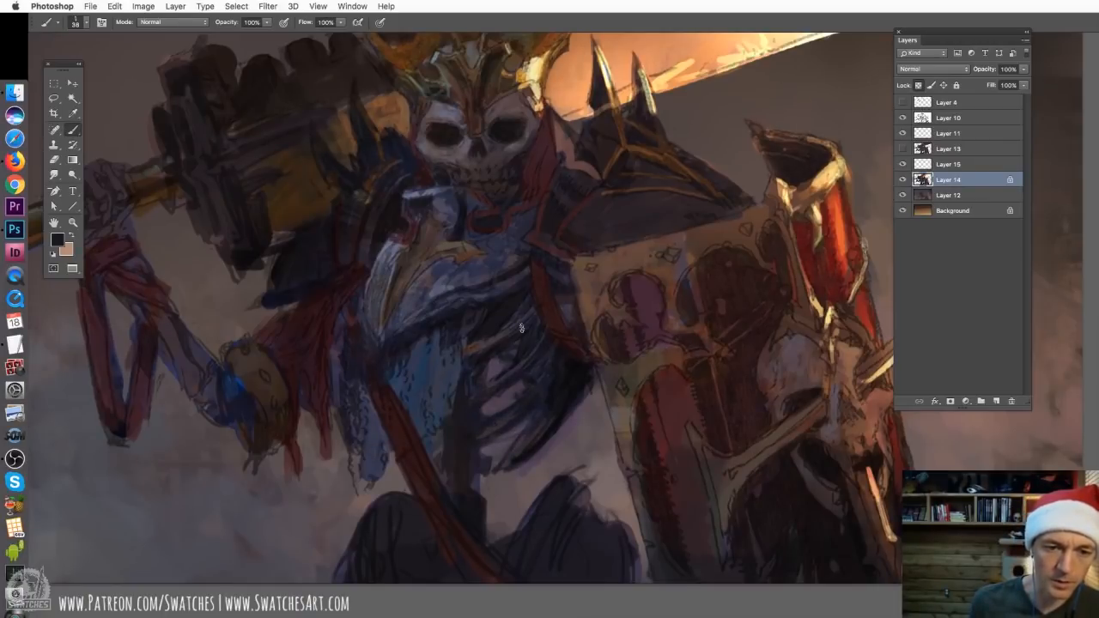
Paint over the bright blue chest wrap, its pale outer edge and the collar piece with a muted dark grey
drag(448, 250, 519, 296)
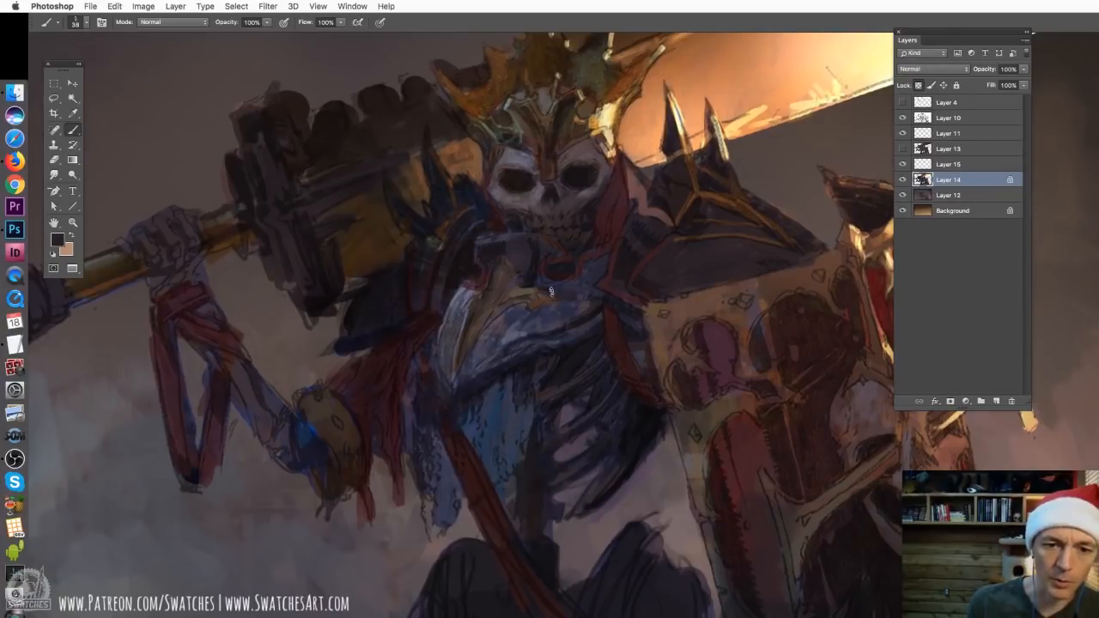
mouse_move(592, 265)
mouse_down()
mouse_move(556, 290)
mouse_move(585, 303)
mouse_move(489, 330)
mouse_move(468, 365)
mouse_move(577, 330)
mouse_move(556, 325)
mouse_up()
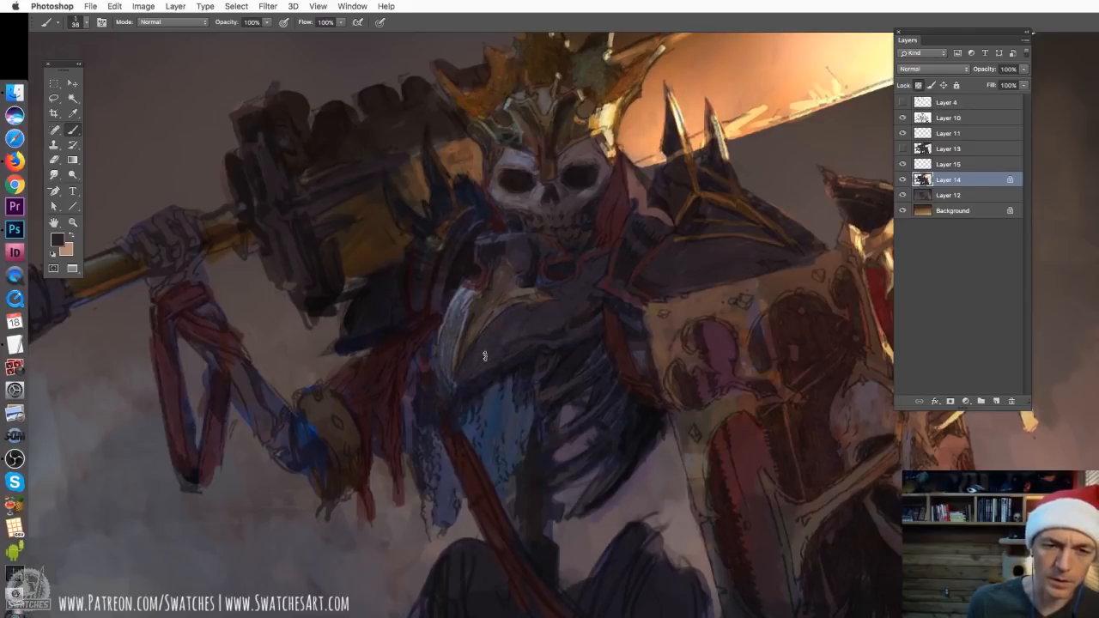
alt+click(587, 317)
mouse_move(463, 290)
mouse_down()
mouse_move(442, 357)
mouse_move(440, 382)
mouse_move(453, 389)
mouse_up()
drag(429, 350, 426, 364)
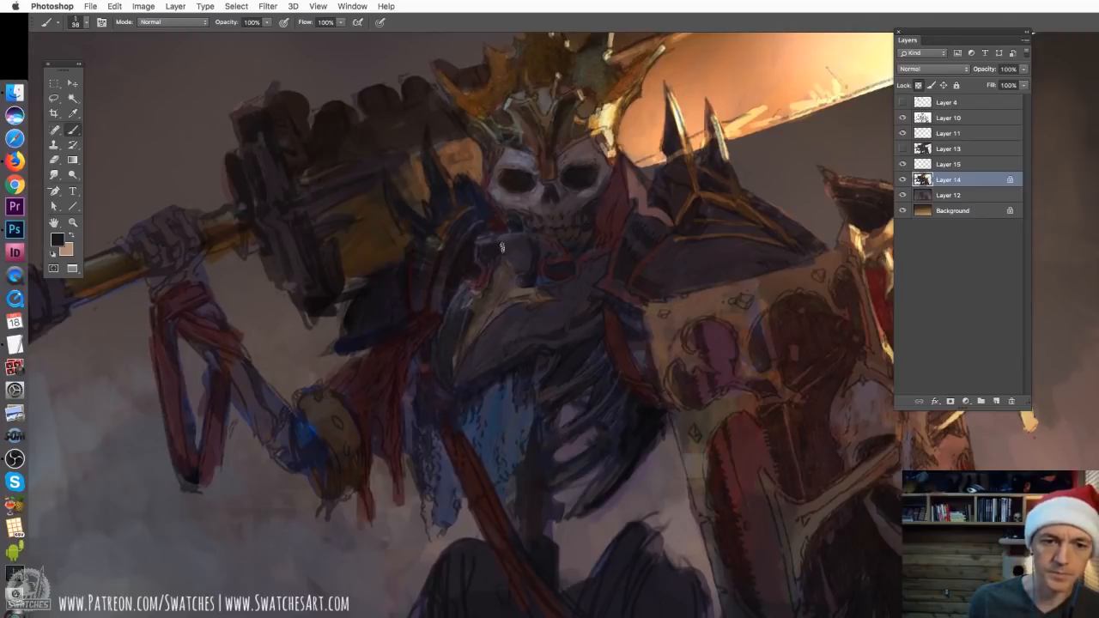
drag(479, 240, 514, 235)
scroll(522, 234, up, 2)
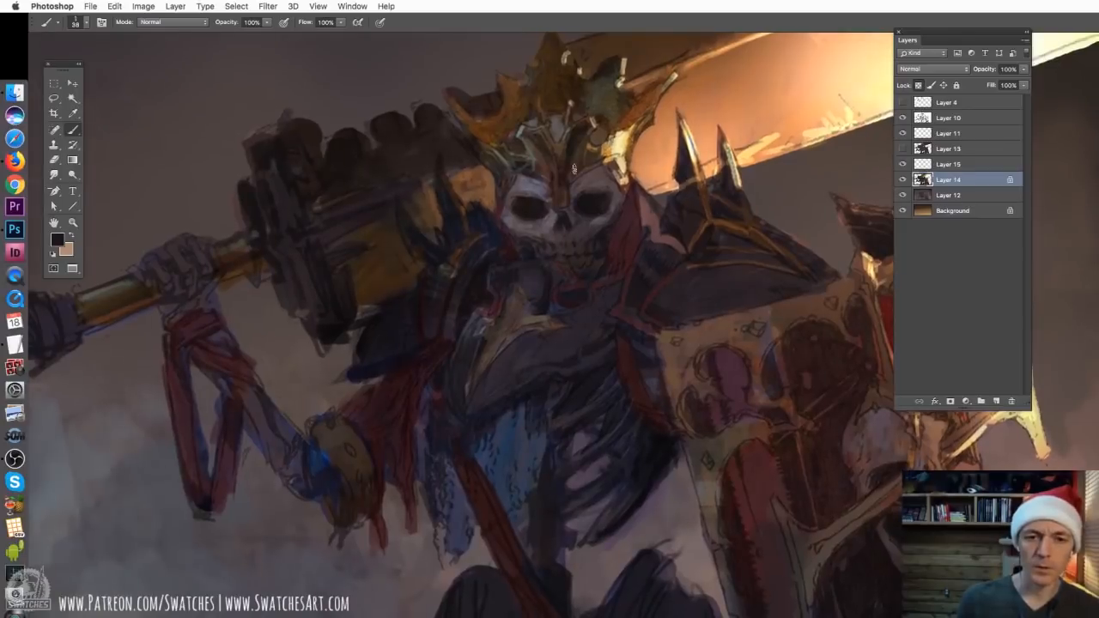
Darken the skull's brow, cheeks and eye area with grey tones sampled from the face, and check the whole figure
alt+click(520, 181)
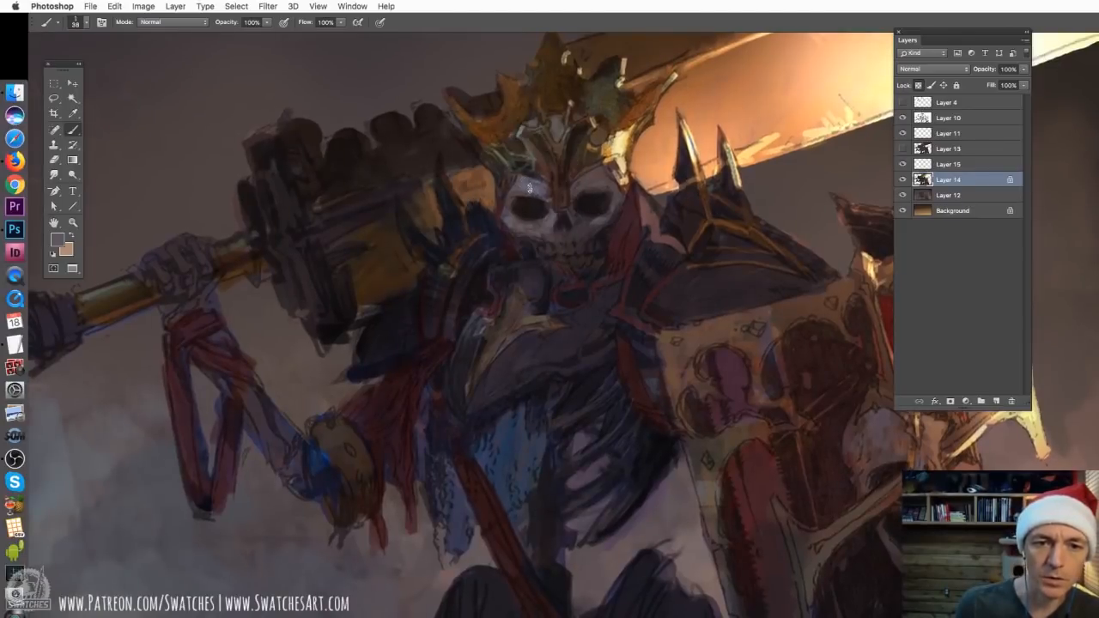
alt+click(591, 221)
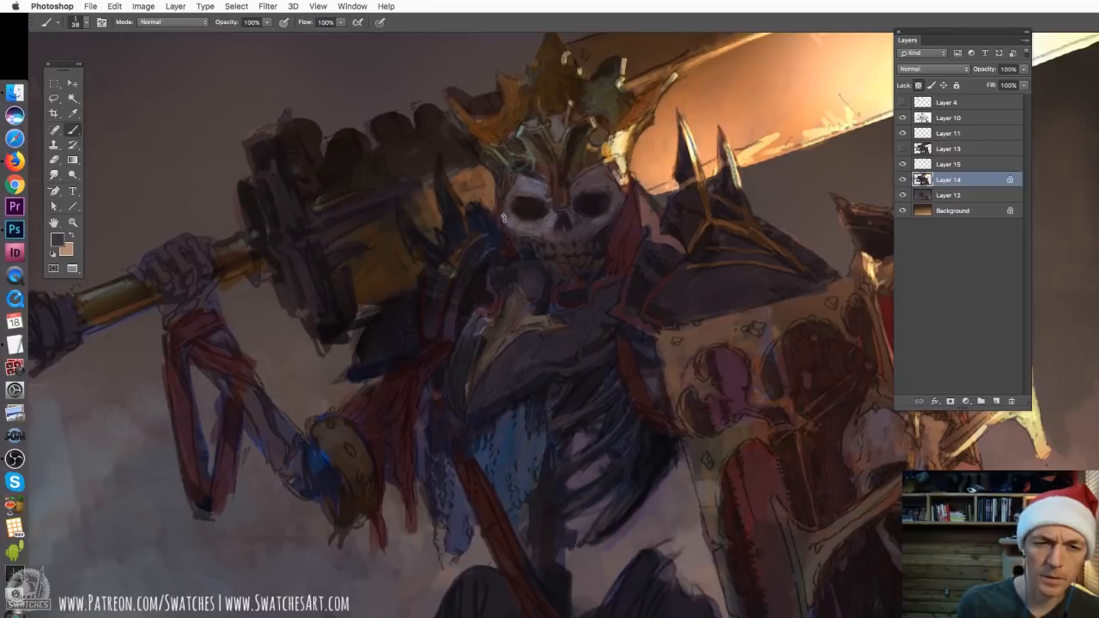
mouse_move(545, 194)
mouse_down()
mouse_move(515, 182)
mouse_move(546, 186)
mouse_up()
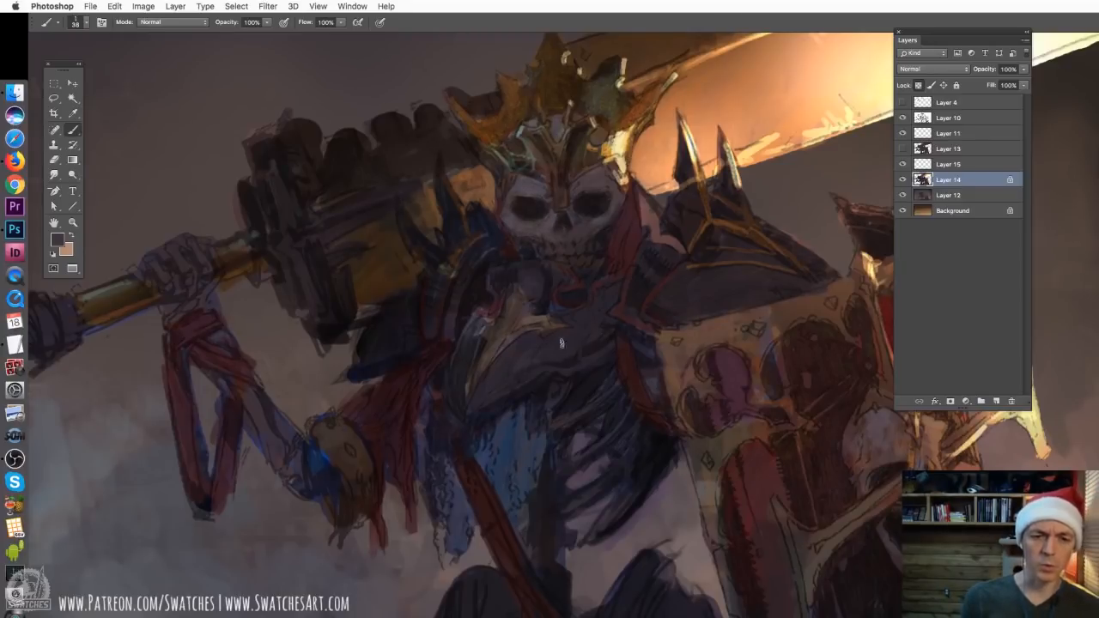
key(super+minus)
key(super+minus)
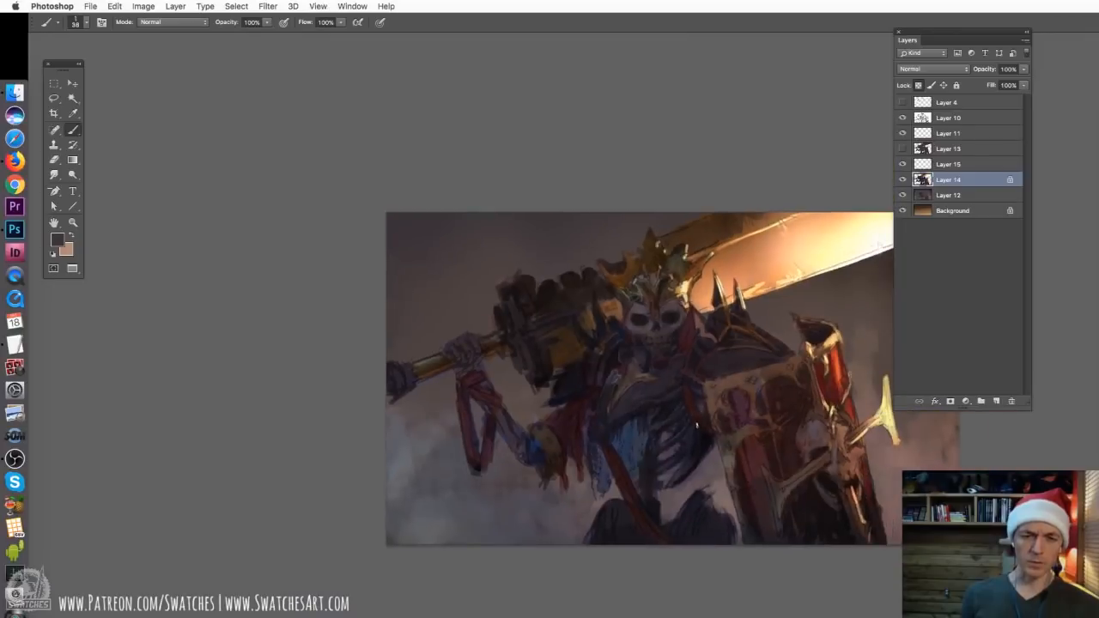
key(super+plus)
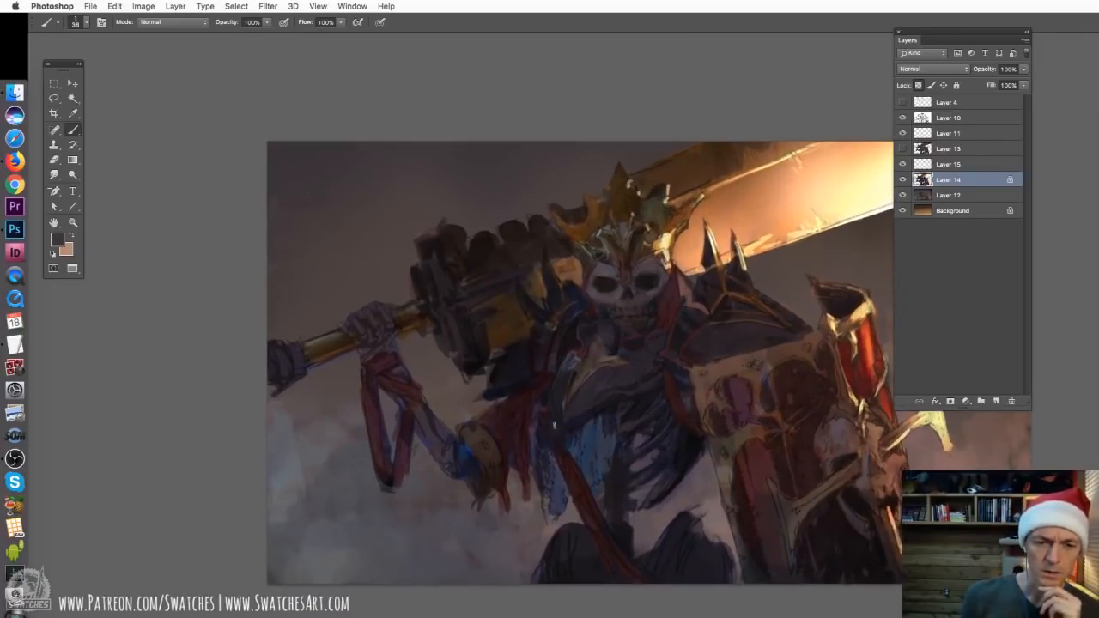
Mute the blue cloth hanging below the chest with greys sampled from the skull and the surrounding armour
key(super+plus)
key(super+plus)
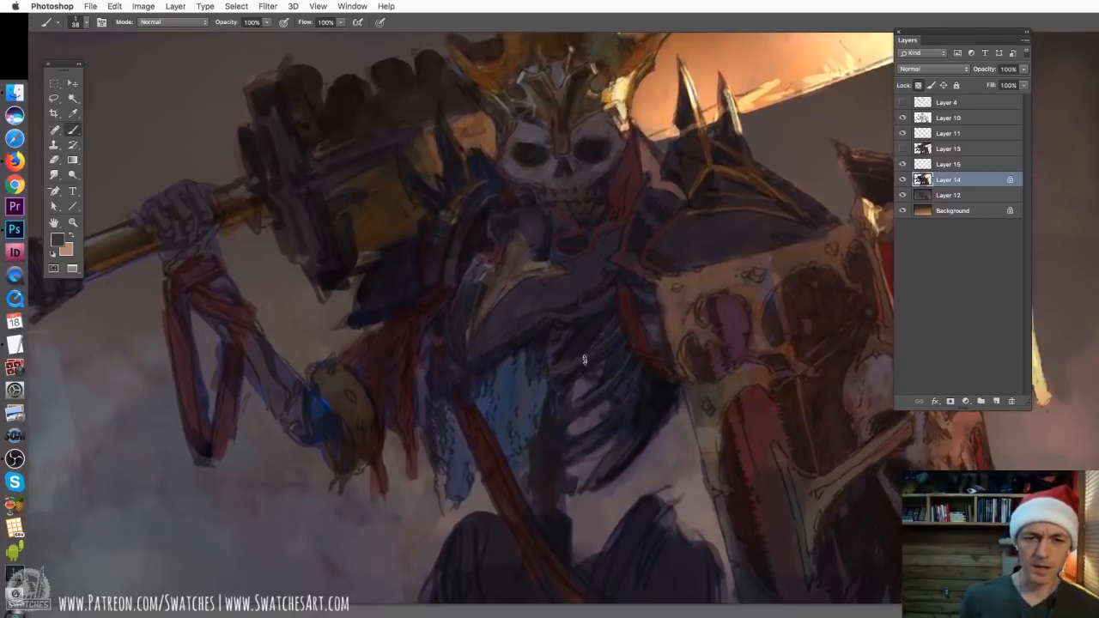
alt+click(550, 179)
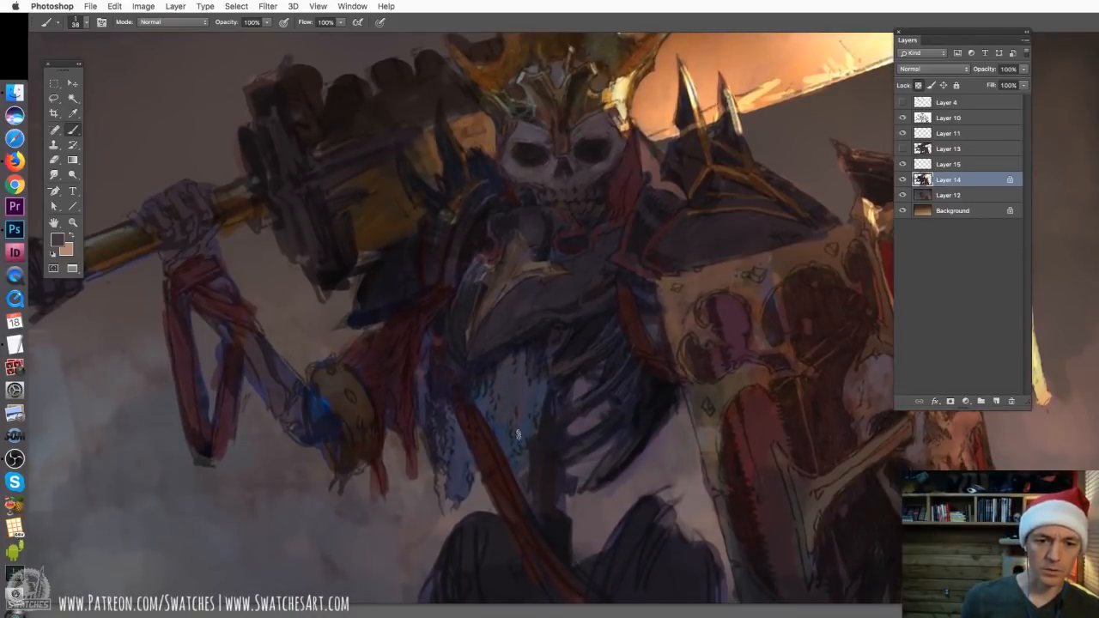
alt+click(542, 297)
drag(549, 271, 518, 267)
alt+click(503, 371)
alt+click(498, 406)
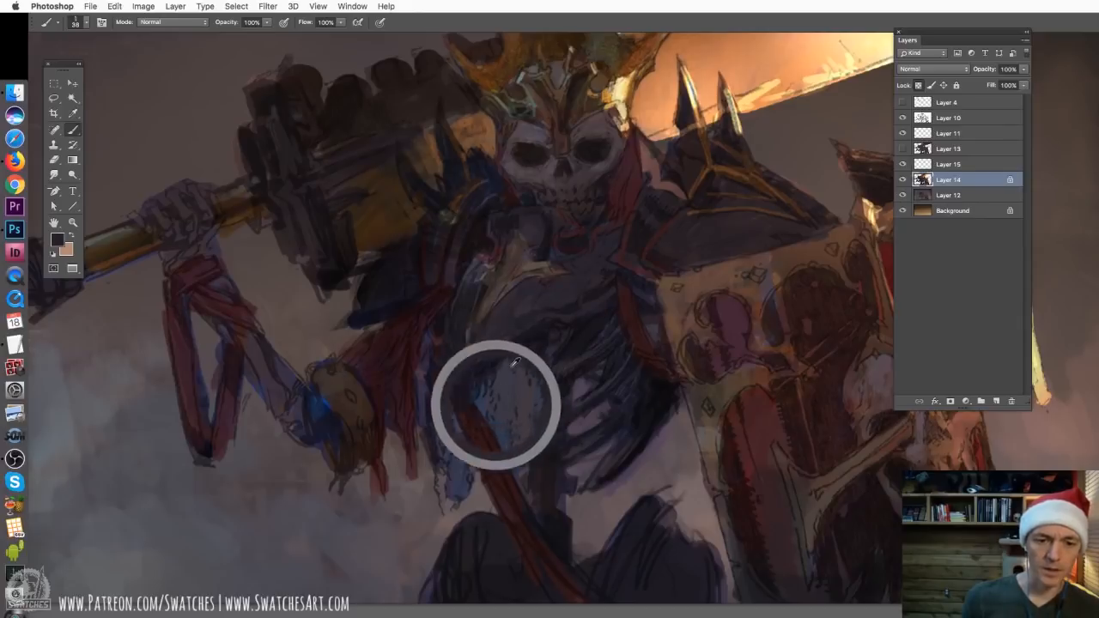
alt+click(519, 340)
drag(503, 356, 539, 345)
alt+click(514, 323)
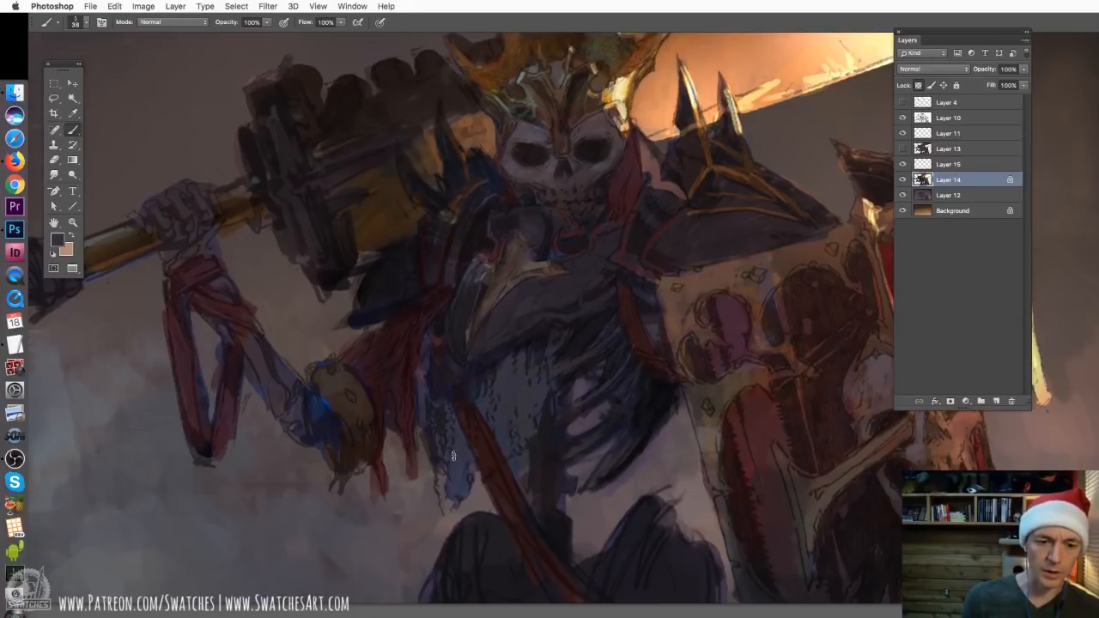
Turn off the transparent pixel lock on Layer 14 and review the whole painting
click(918, 85)
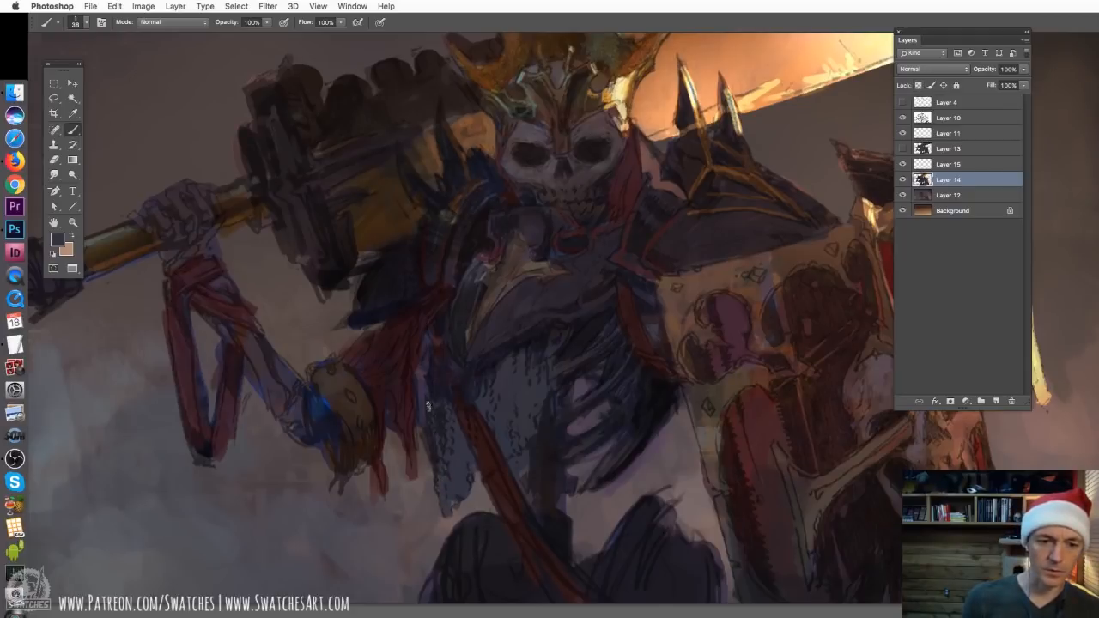
drag(420, 269, 459, 335)
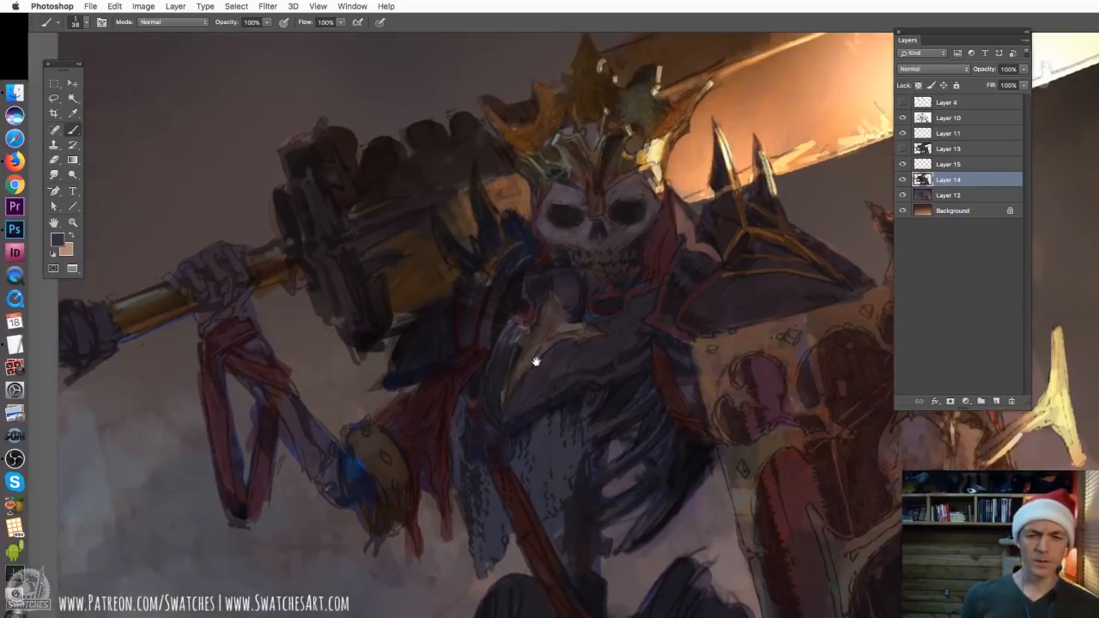
key(super+minus)
key(super+minus)
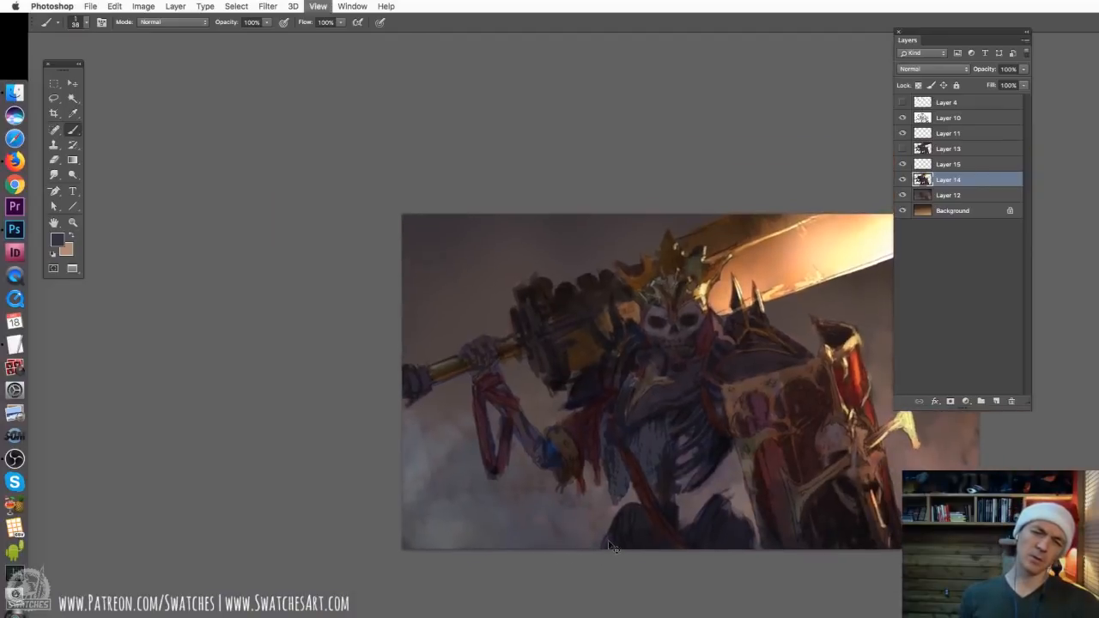
key(super+plus)
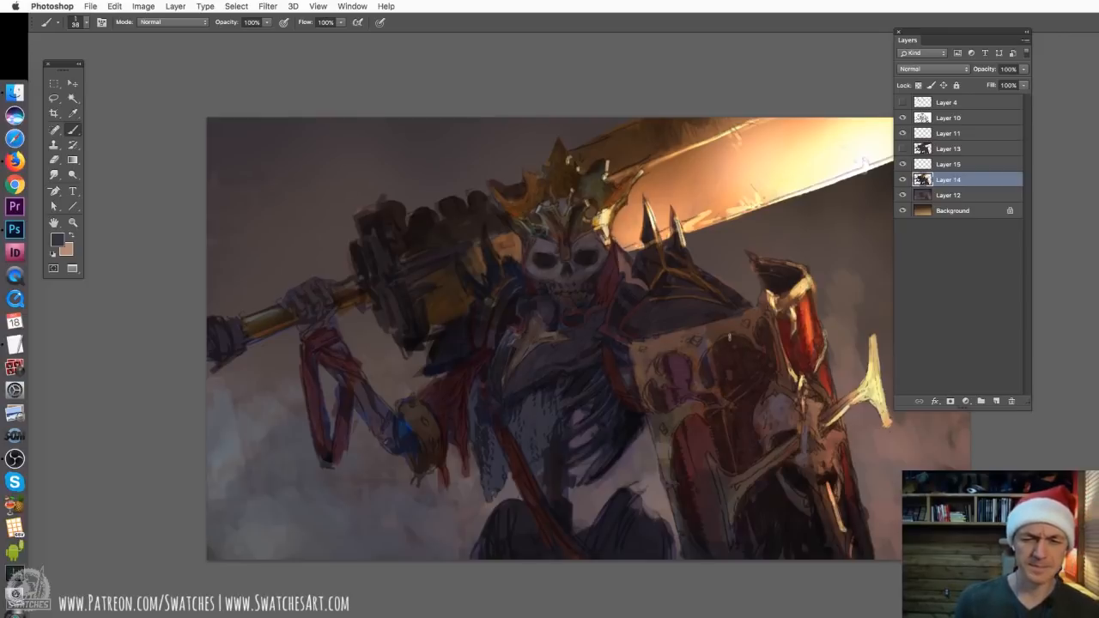
drag(751, 329, 686, 315)
Set the brush to 25 px and darken the shield's inner panels and lower edges with dark brown sampled from the crown
alt+click(505, 169)
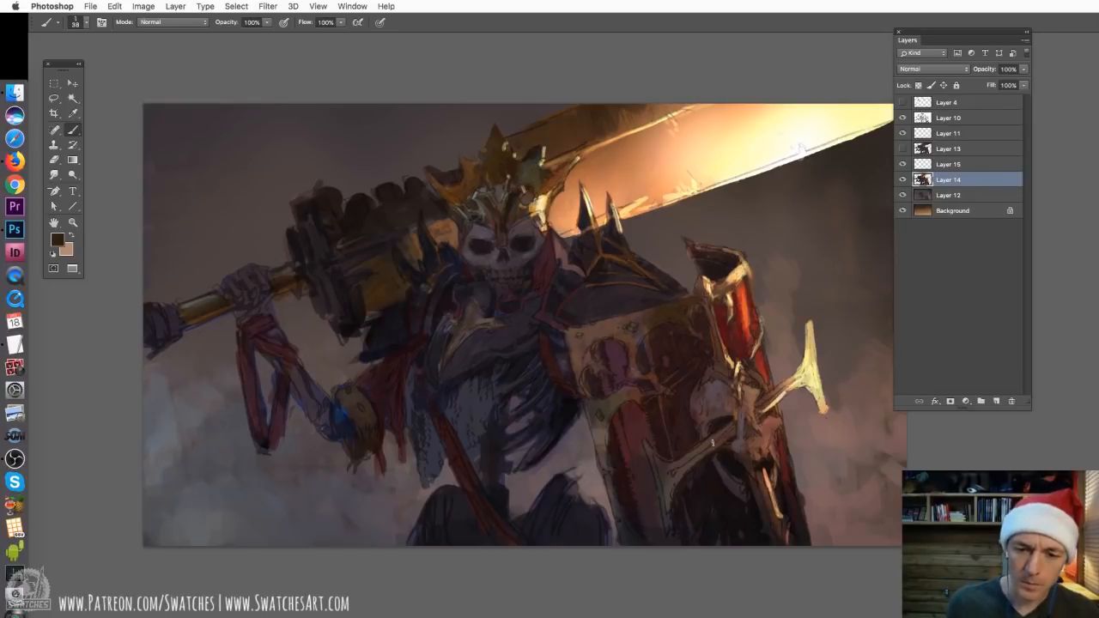
right_click(719, 350)
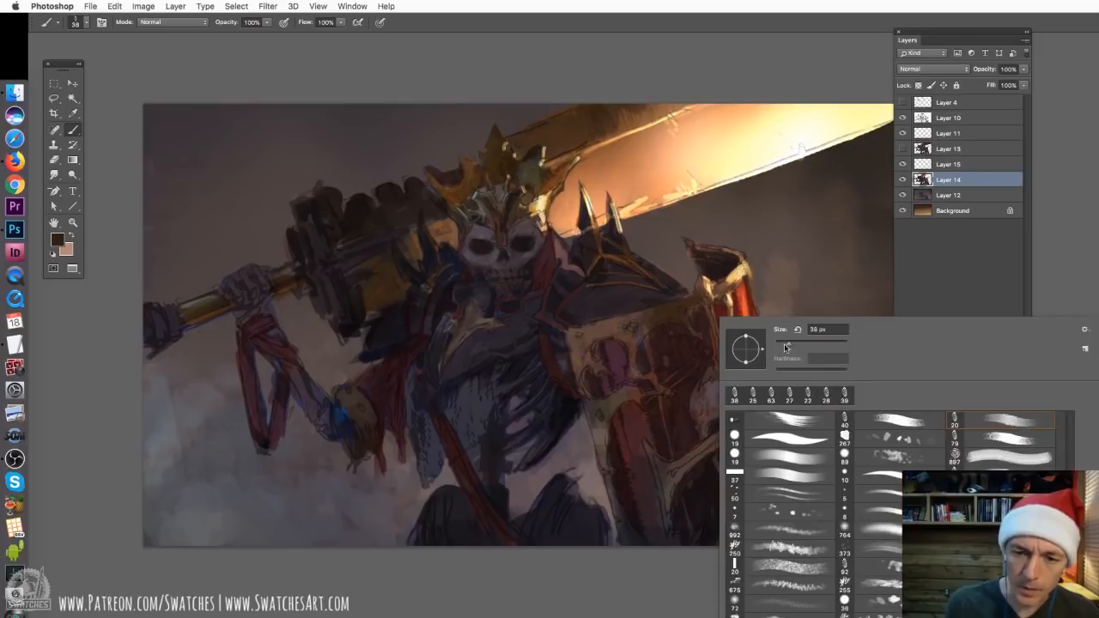
click(783, 344)
click(678, 297)
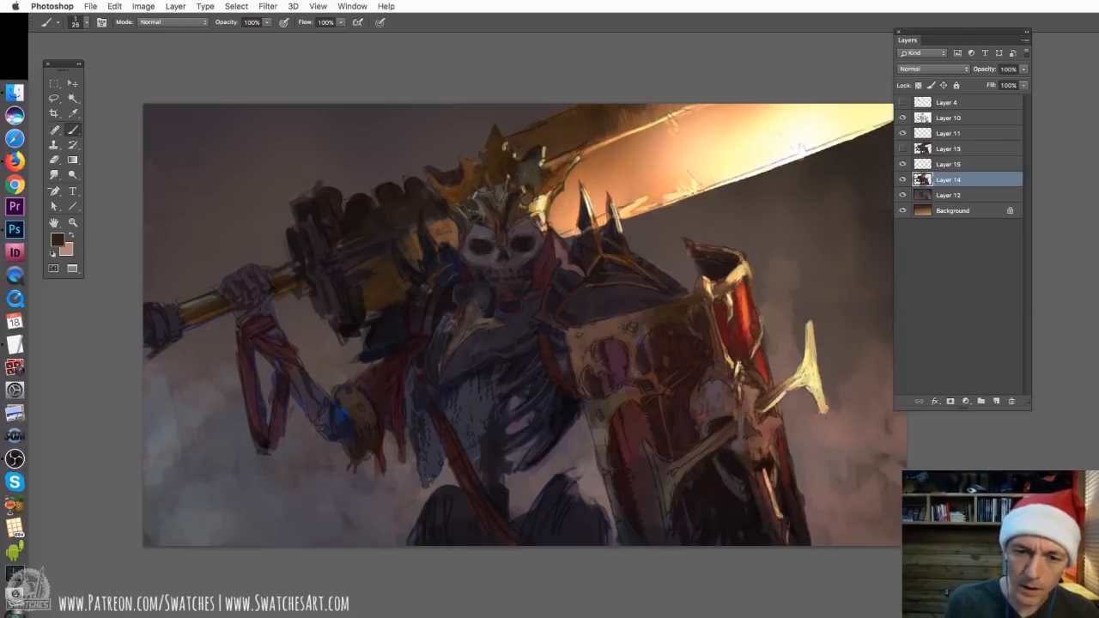
alt+click(514, 197)
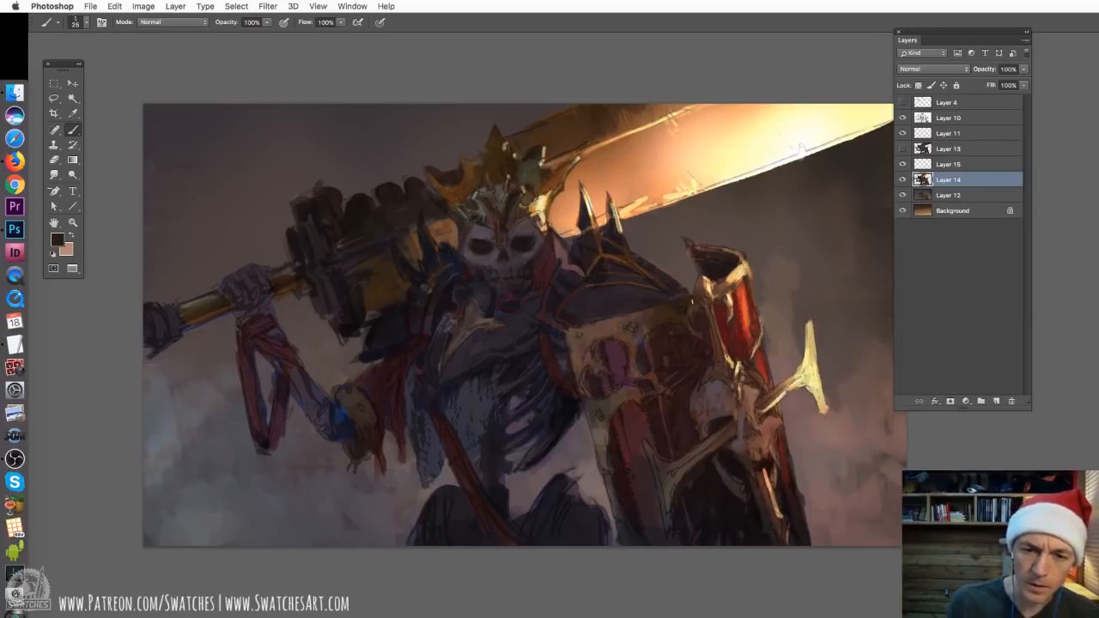
drag(713, 307, 721, 347)
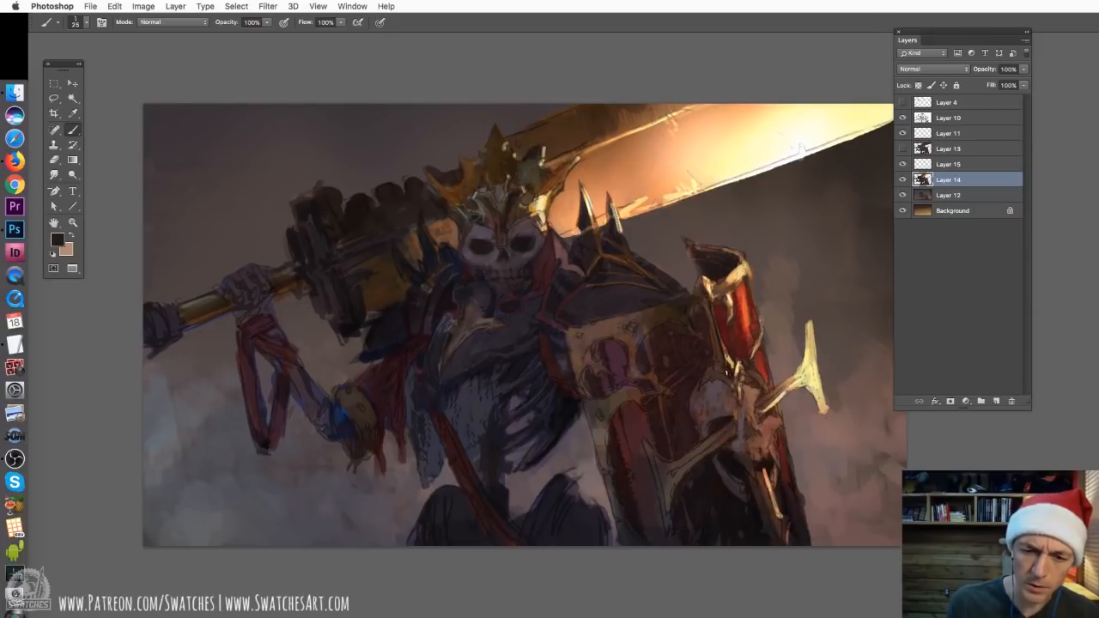
mouse_move(722, 376)
mouse_down()
mouse_move(734, 393)
mouse_move(712, 441)
mouse_up()
drag(663, 475, 666, 520)
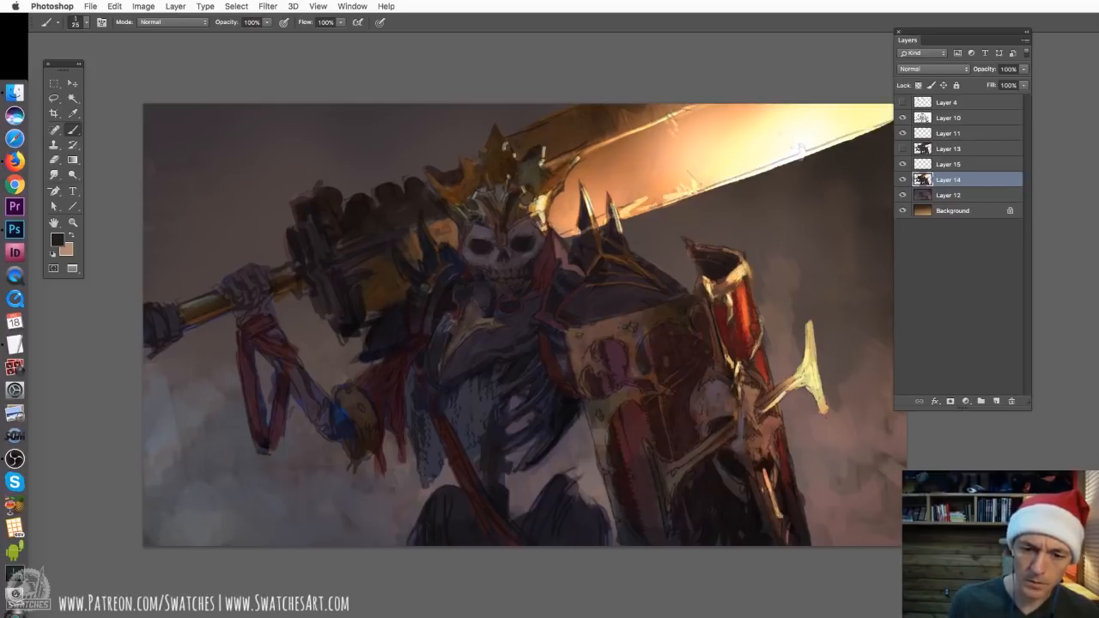
drag(759, 474, 776, 525)
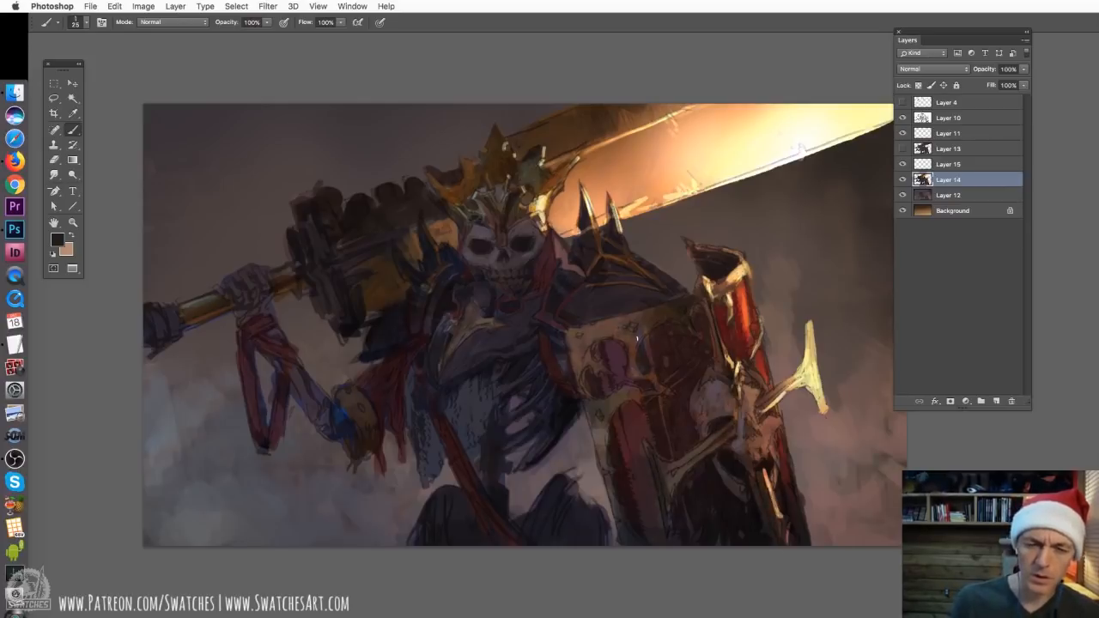
Set the brush to 43 px and mute the shield's gold trim with brown tones sampled from the crown and shoulder armour
right_click(637, 339)
click(712, 366)
click(591, 323)
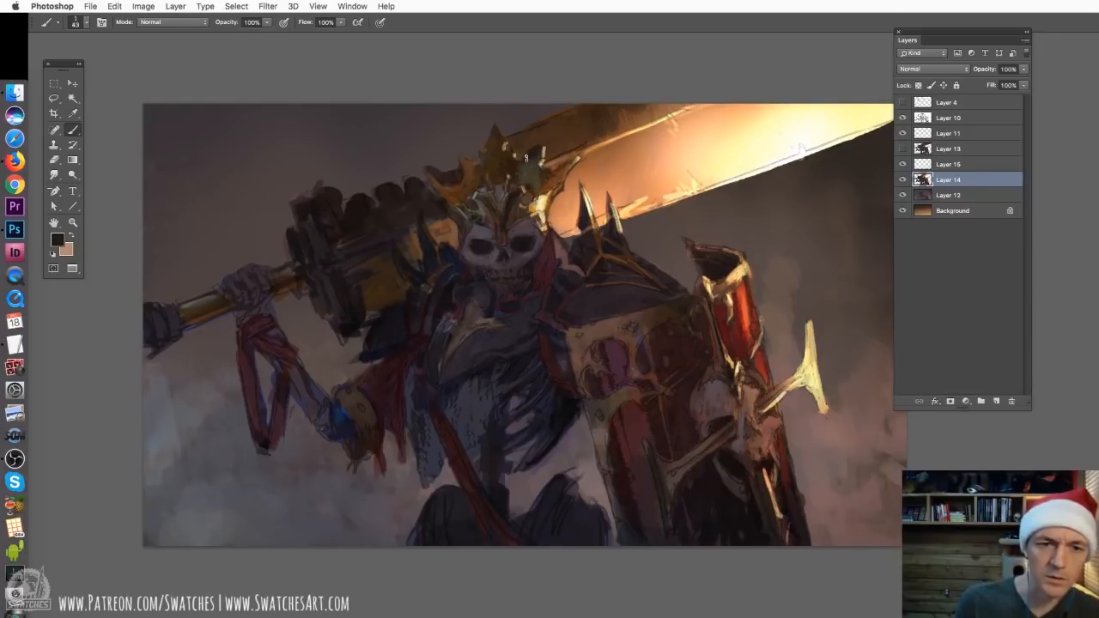
alt+click(525, 170)
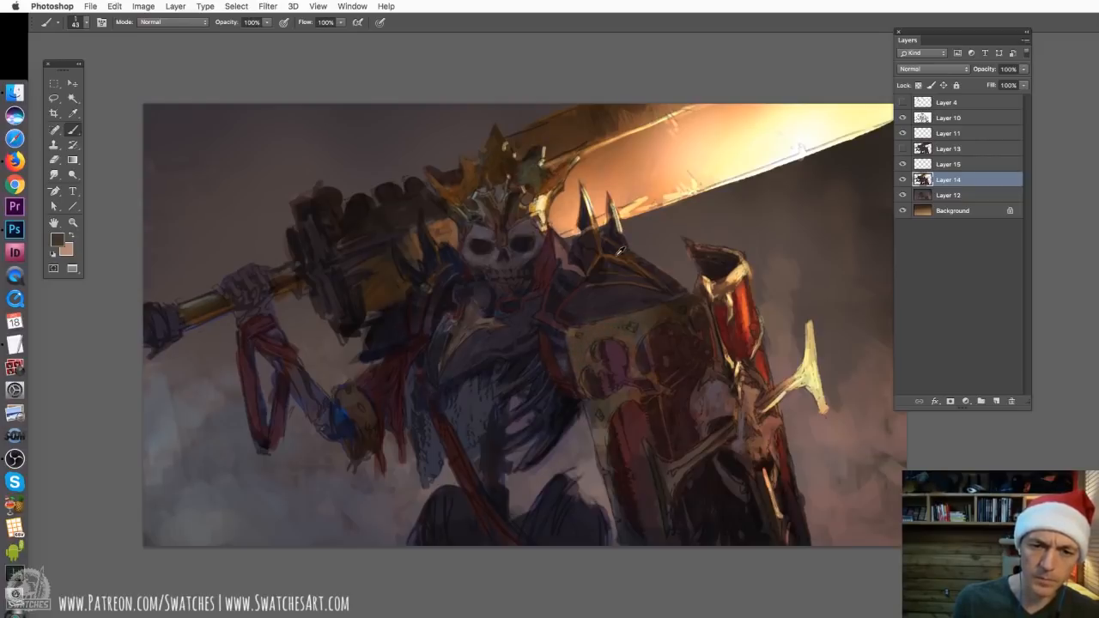
alt+click(618, 255)
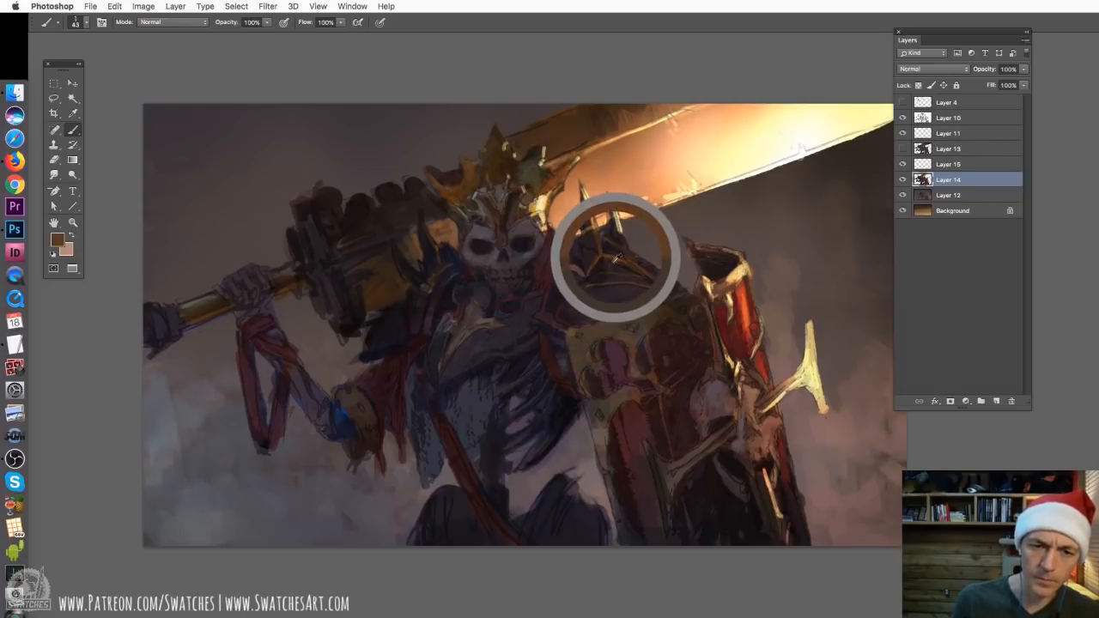
alt+click(582, 335)
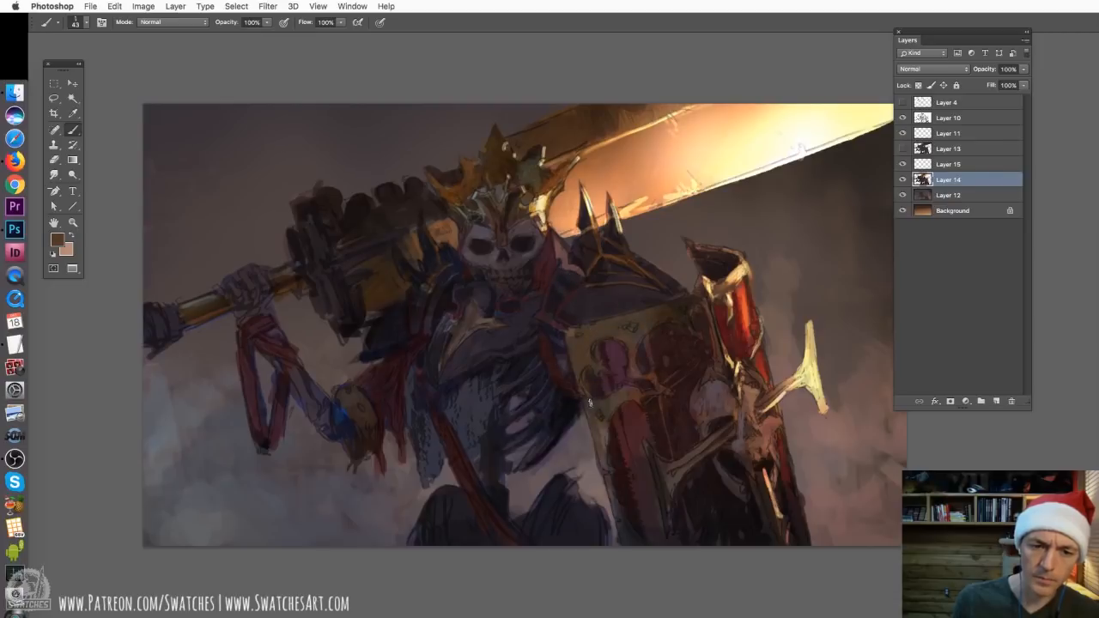
alt+click(669, 306)
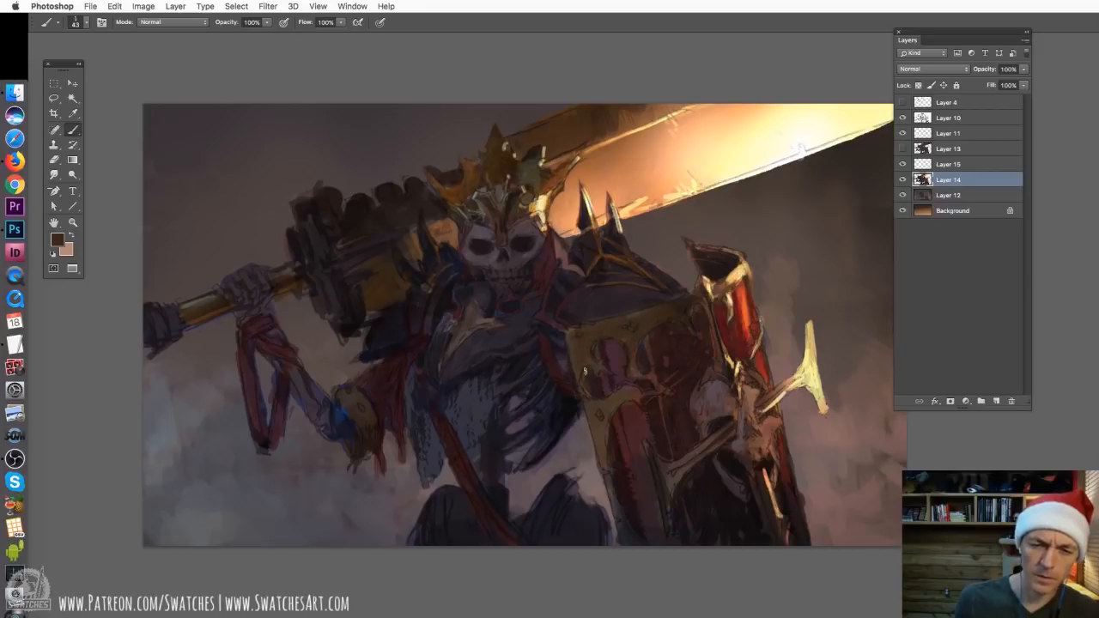
mouse_move(600, 429)
mouse_down()
mouse_move(605, 455)
mouse_move(617, 391)
mouse_move(641, 393)
mouse_up()
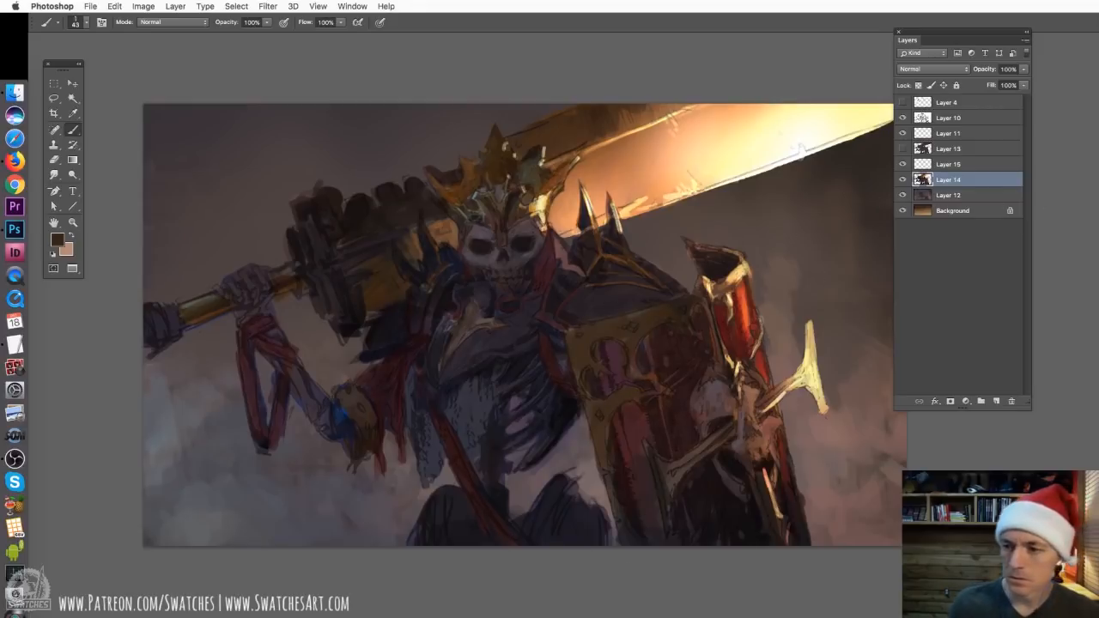
Repaint the shield's long red panel and skull recesses with a darker red, and check the whole painting at reduced size
alt+click(598, 431)
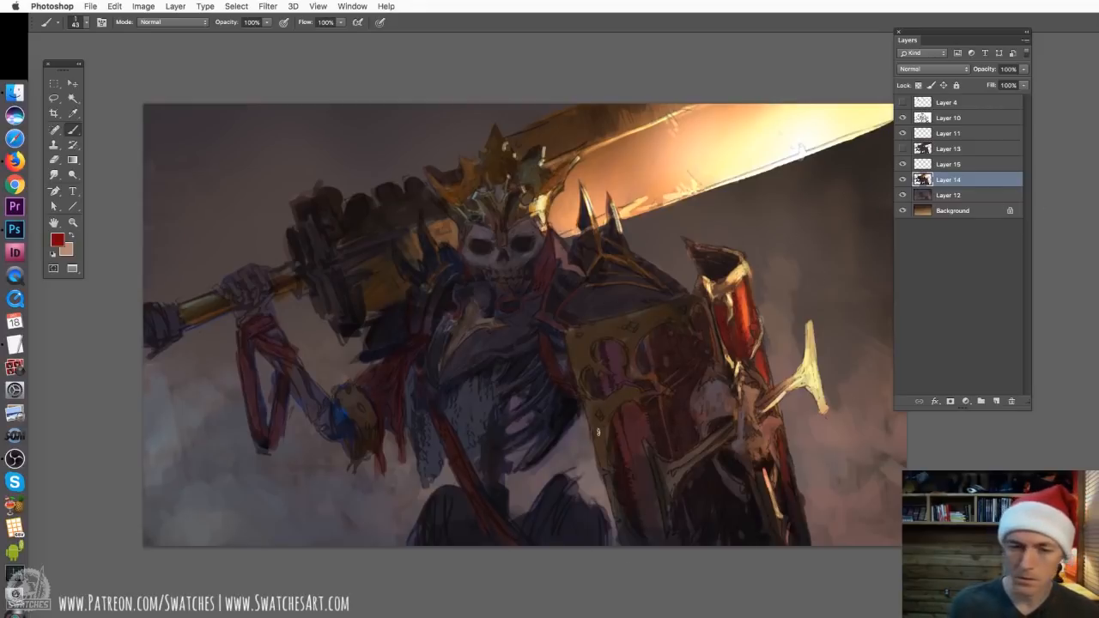
alt+click(641, 405)
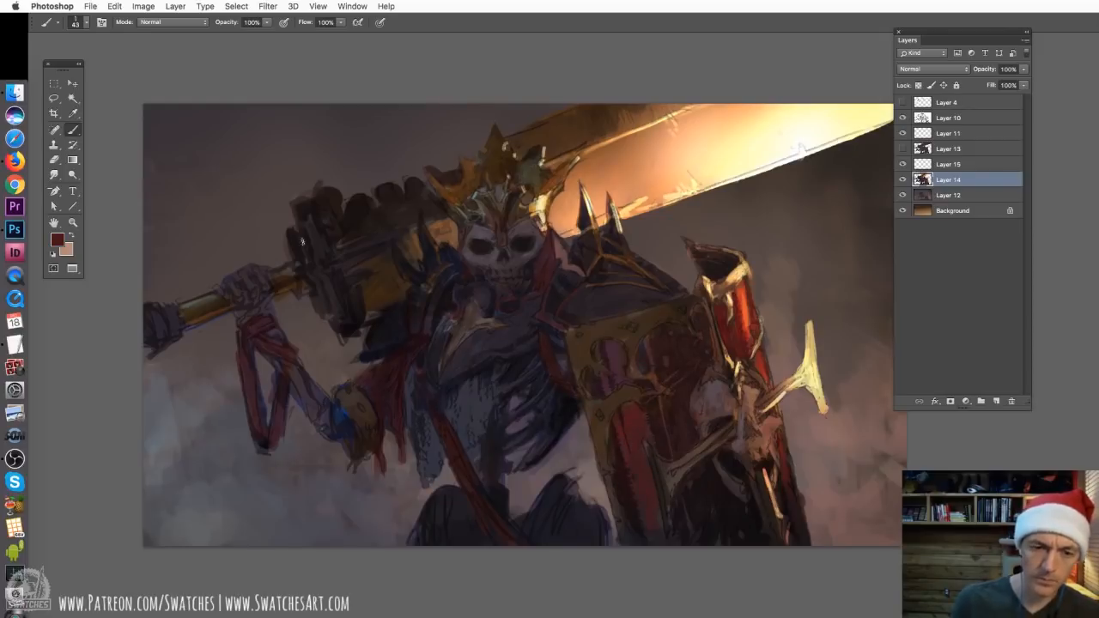
click(58, 239)
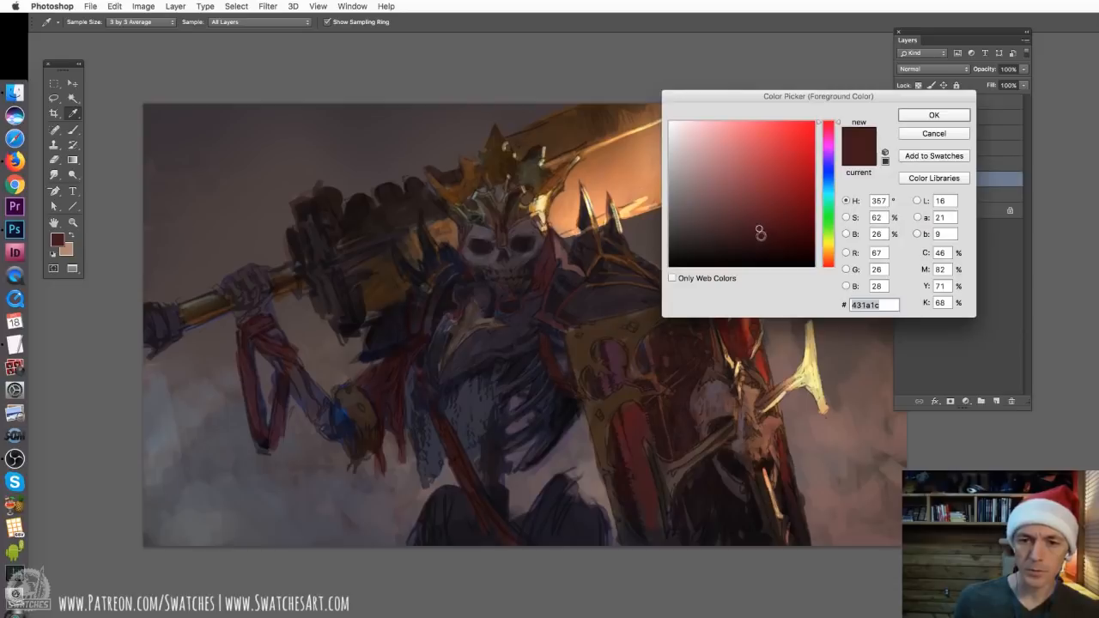
click(911, 117)
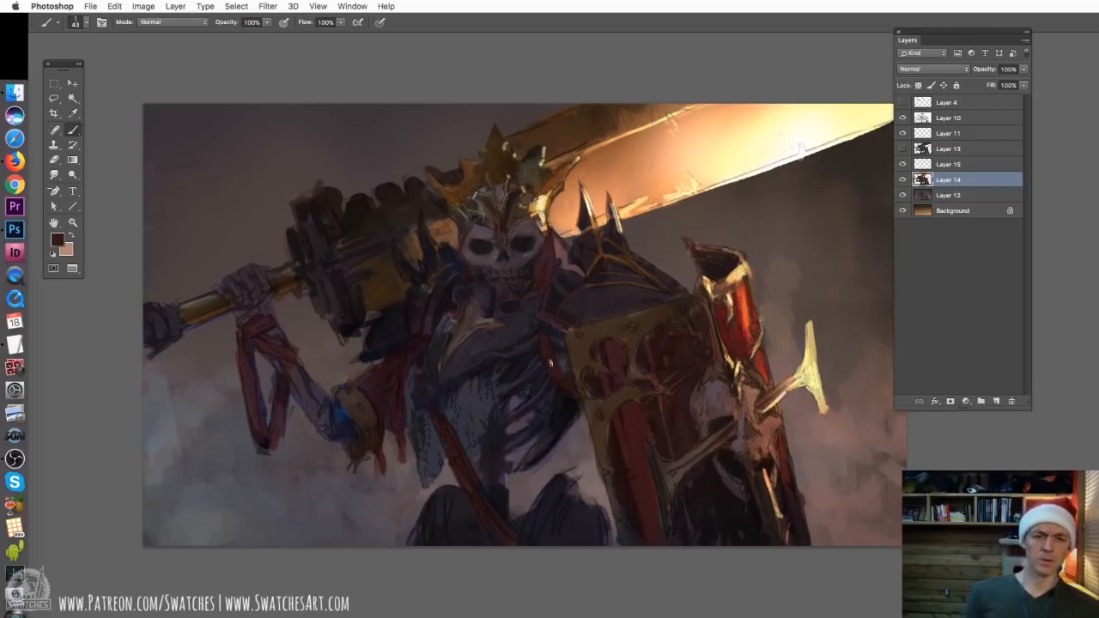
scroll(686, 416, down, 5)
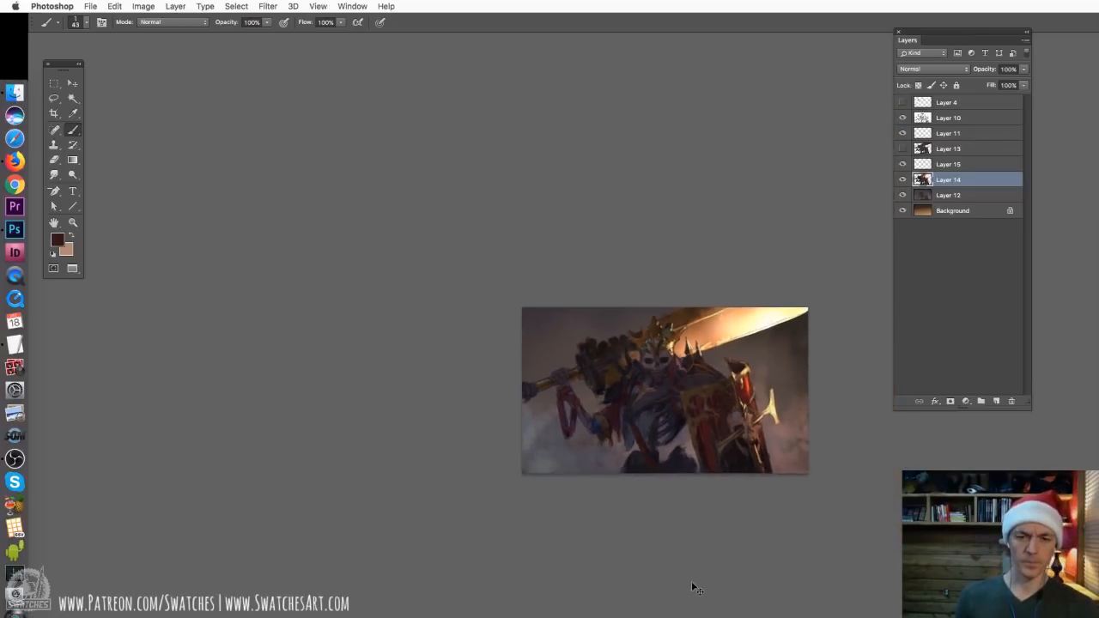
key(super+plus)
key(super+plus)
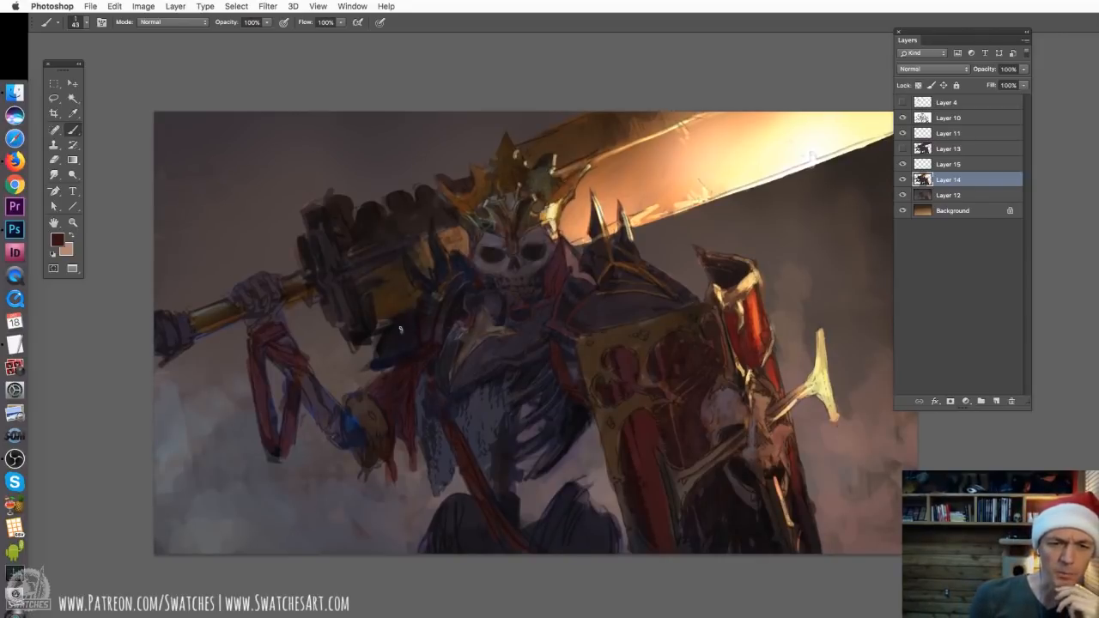
Circle the upper body and mark the lower torso as temporary composition notes, undoing each mark while reviewing the whole figure
mouse_move(457, 251)
mouse_down()
mouse_move(621, 403)
mouse_move(428, 244)
mouse_up()
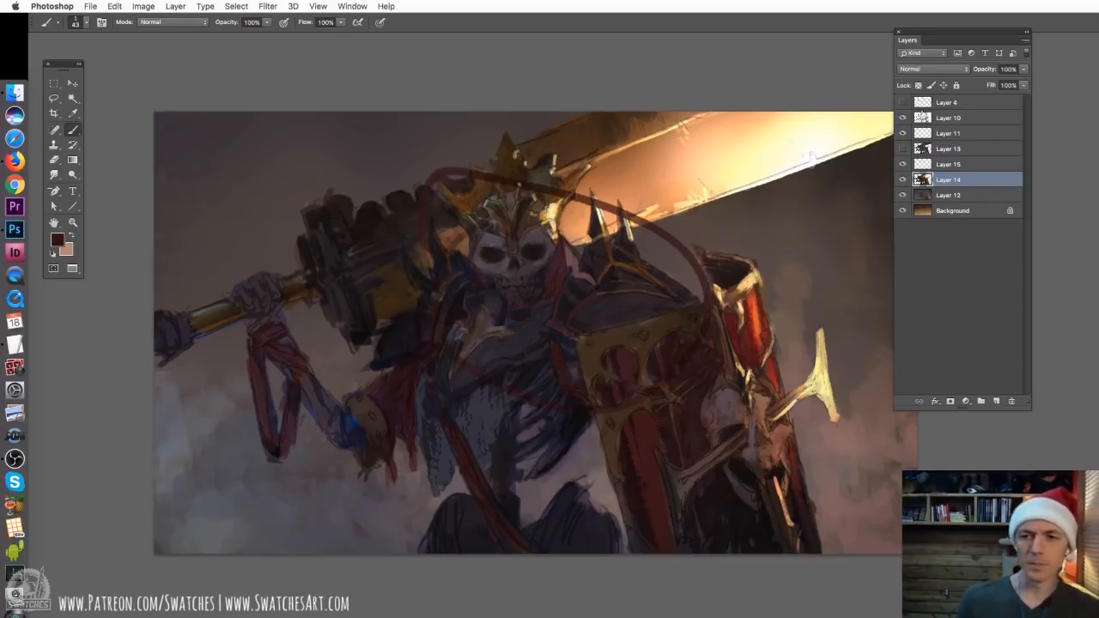
key(super+z)
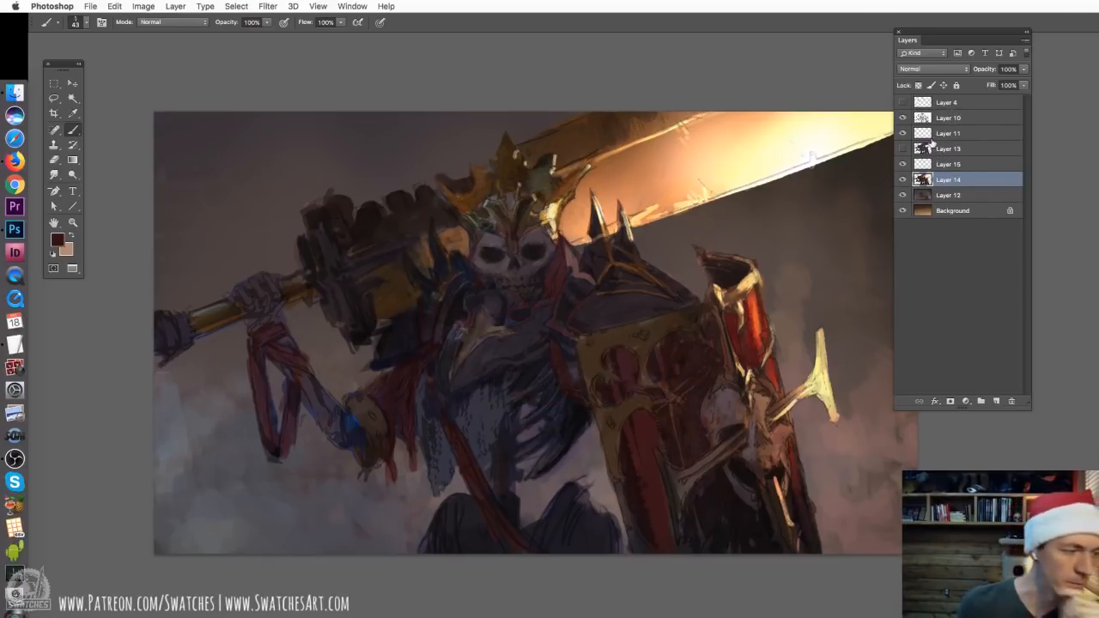
key(super+minus)
key(super+minus)
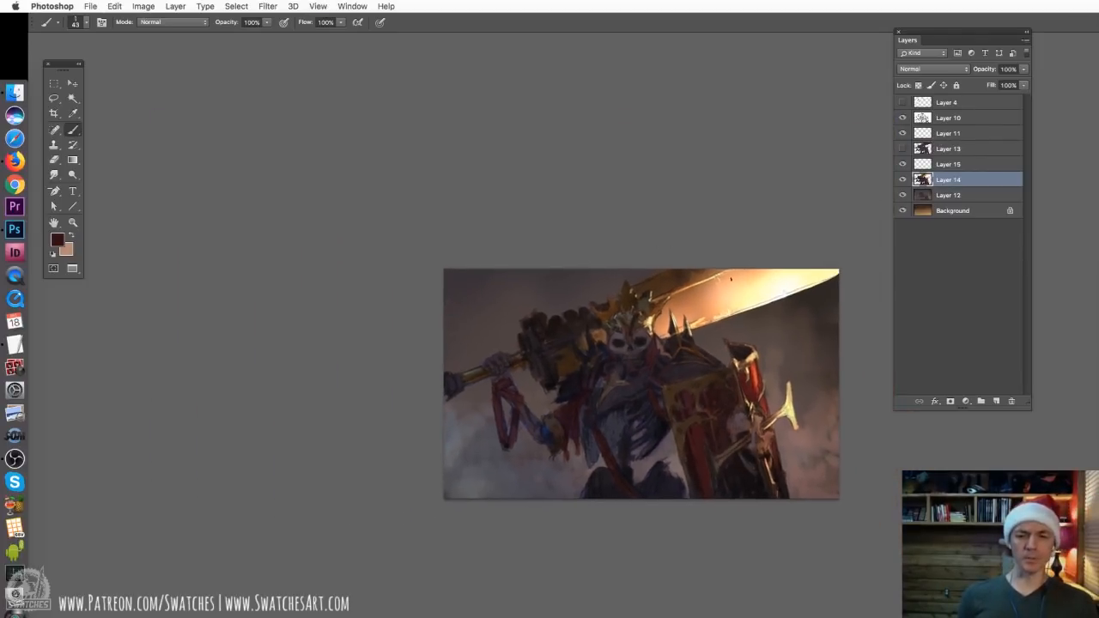
drag(731, 279, 631, 198)
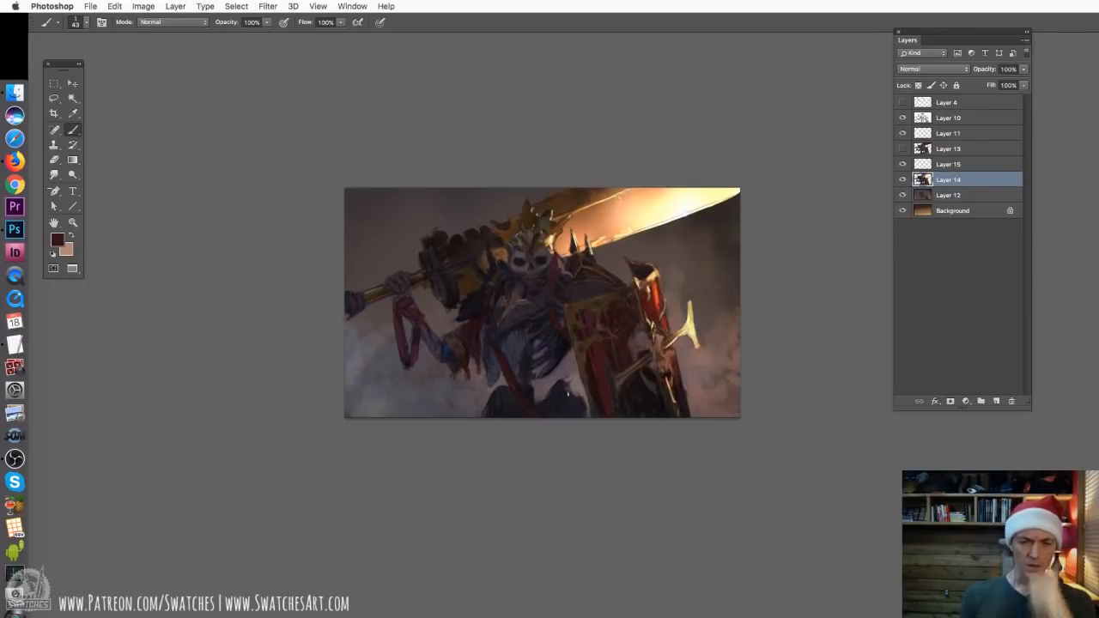
mouse_move(538, 352)
mouse_down()
mouse_move(541, 401)
mouse_move(577, 388)
mouse_up()
key(super+z)
key(super+plus)
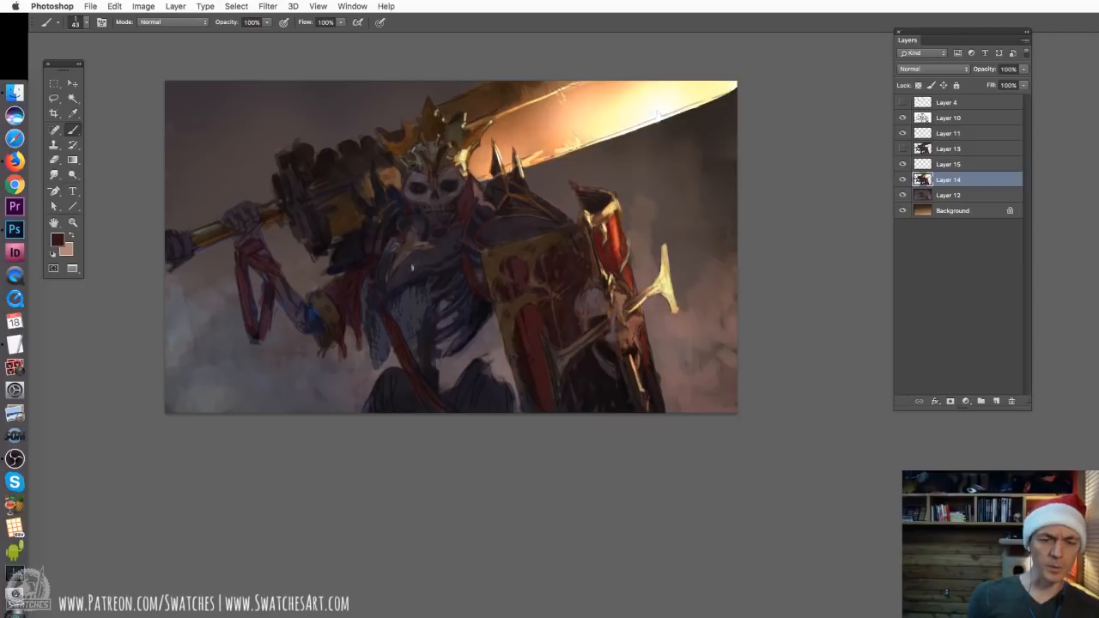
key(super+equal)
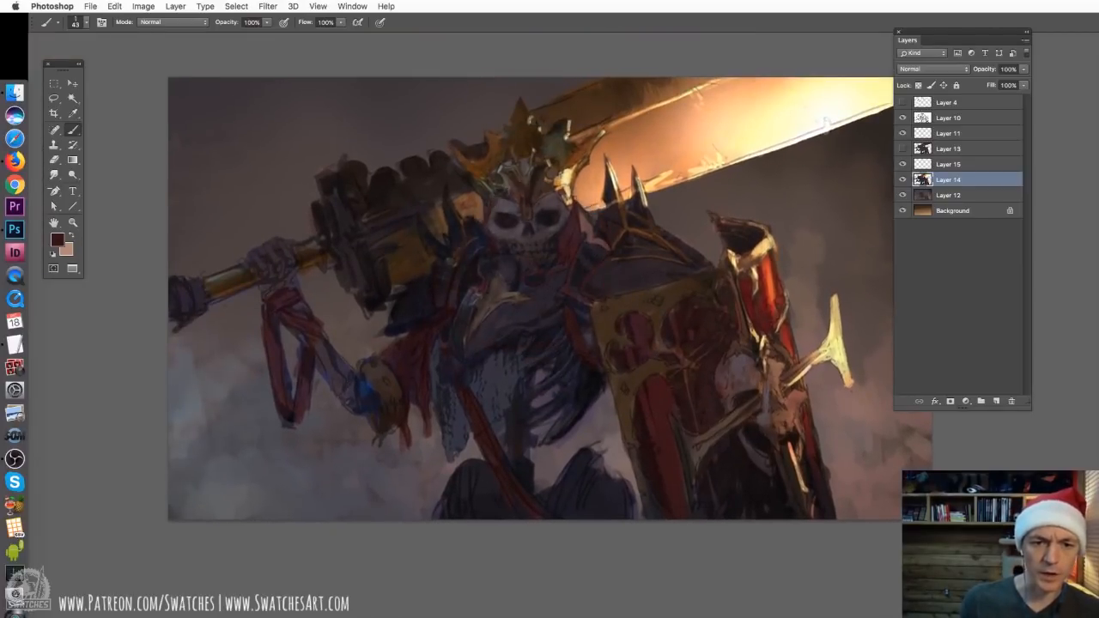
Circle the head and chest as the focal area in orange sampled from the glowing sword, and undo the circle
alt+click(596, 185)
drag(562, 178, 446, 207)
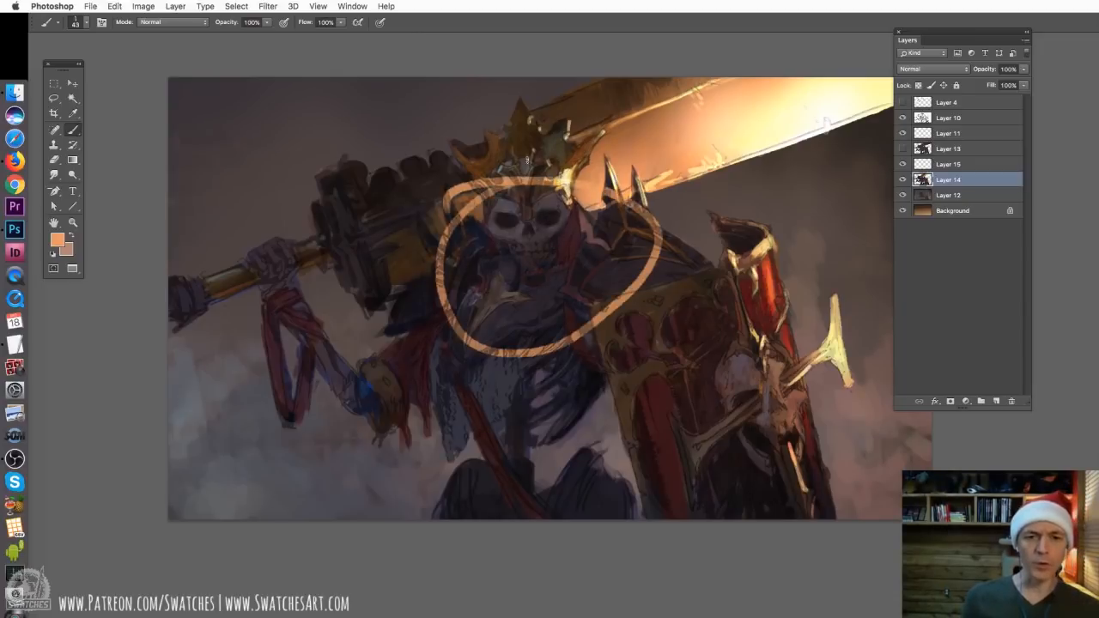
key(ctrl+z)
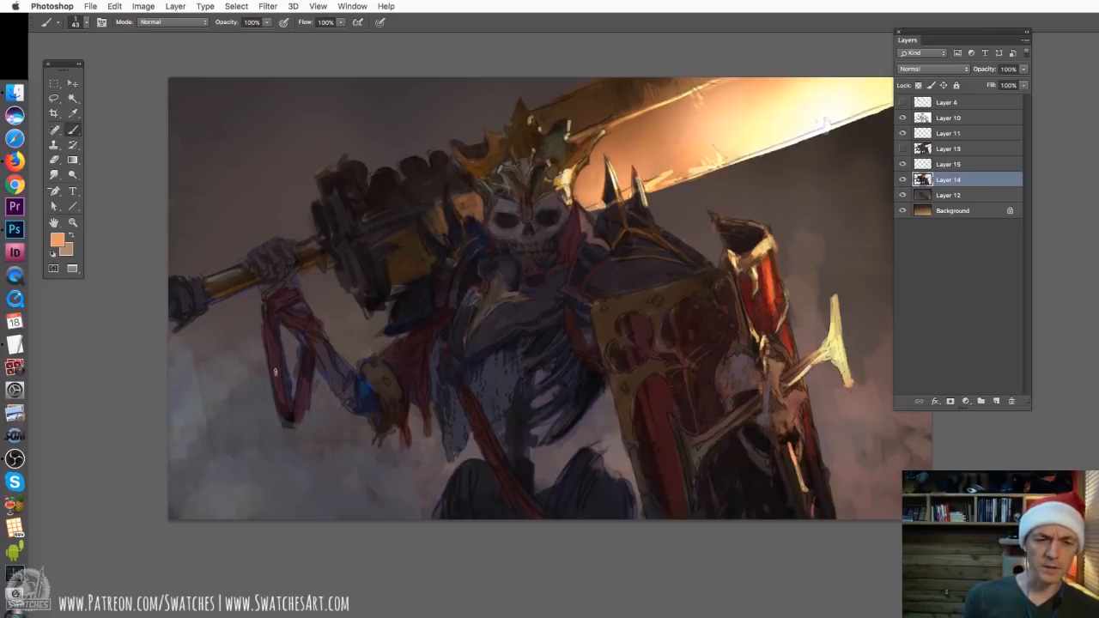
Mark the direction of the sword grip and raised forearm with temporary orange lines, and undo them
mouse_move(387, 207)
mouse_down()
mouse_move(265, 319)
mouse_move(336, 376)
mouse_move(326, 384)
mouse_move(150, 318)
mouse_move(249, 292)
mouse_move(403, 373)
mouse_move(245, 258)
mouse_move(334, 320)
mouse_up()
key(super+z)
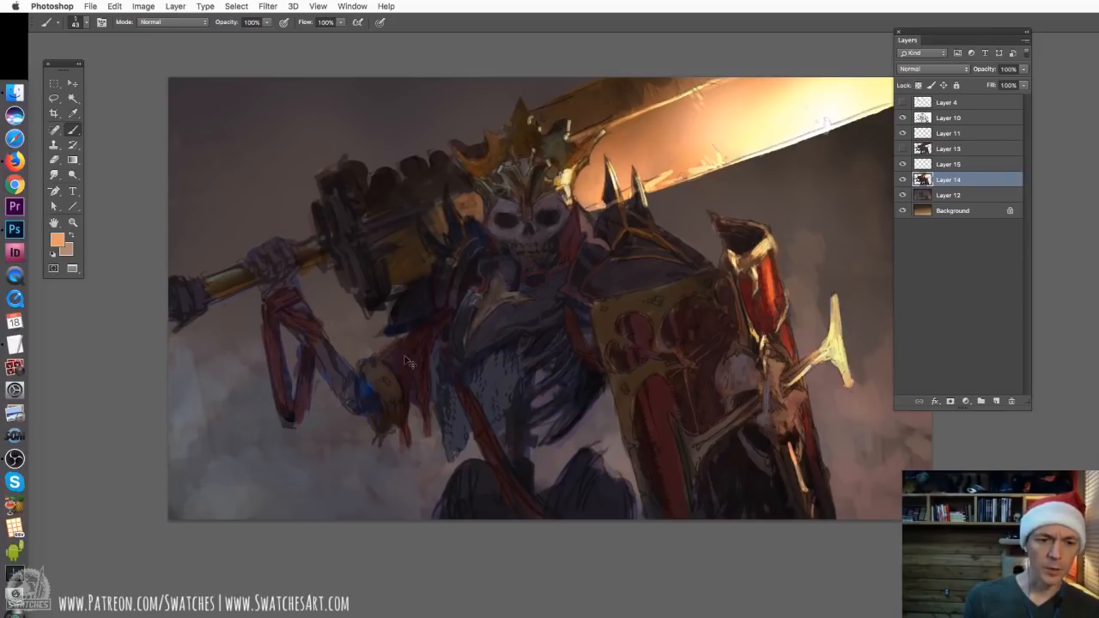
drag(385, 215, 182, 304)
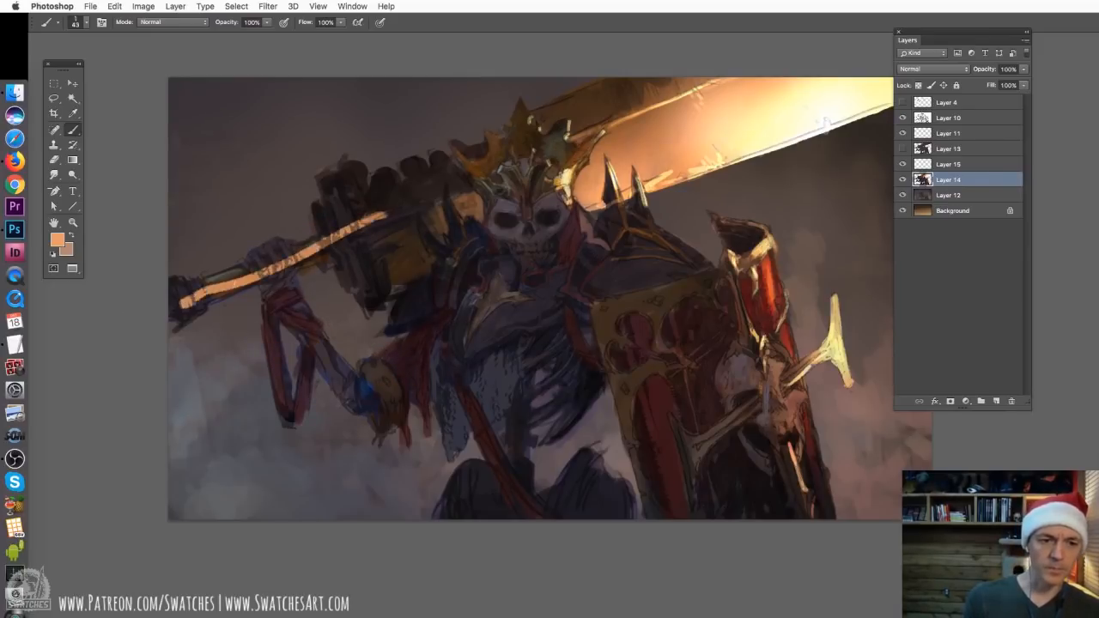
drag(260, 248, 379, 421)
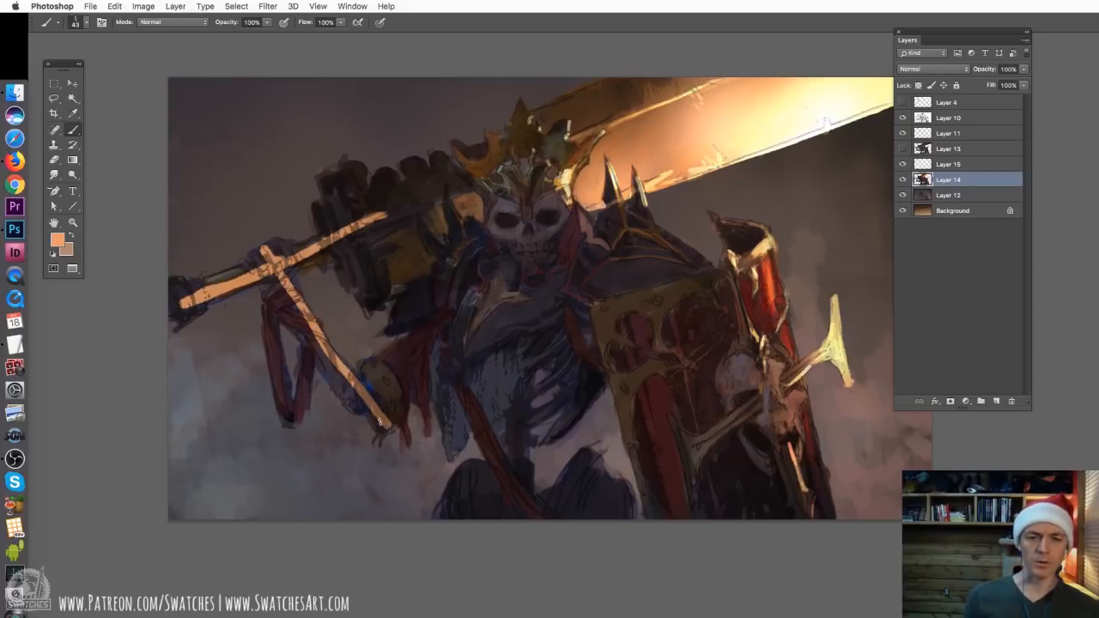
key(super+z)
Outline a temporary orange triangle linking the crown, chest and shield hand, and undo it
mouse_move(559, 176)
mouse_down()
mouse_move(498, 352)
mouse_move(651, 214)
mouse_move(429, 135)
mouse_move(577, 333)
mouse_move(455, 142)
mouse_move(427, 383)
mouse_move(640, 390)
mouse_move(661, 261)
mouse_move(496, 138)
mouse_up()
key(super+z)
key(super+z)
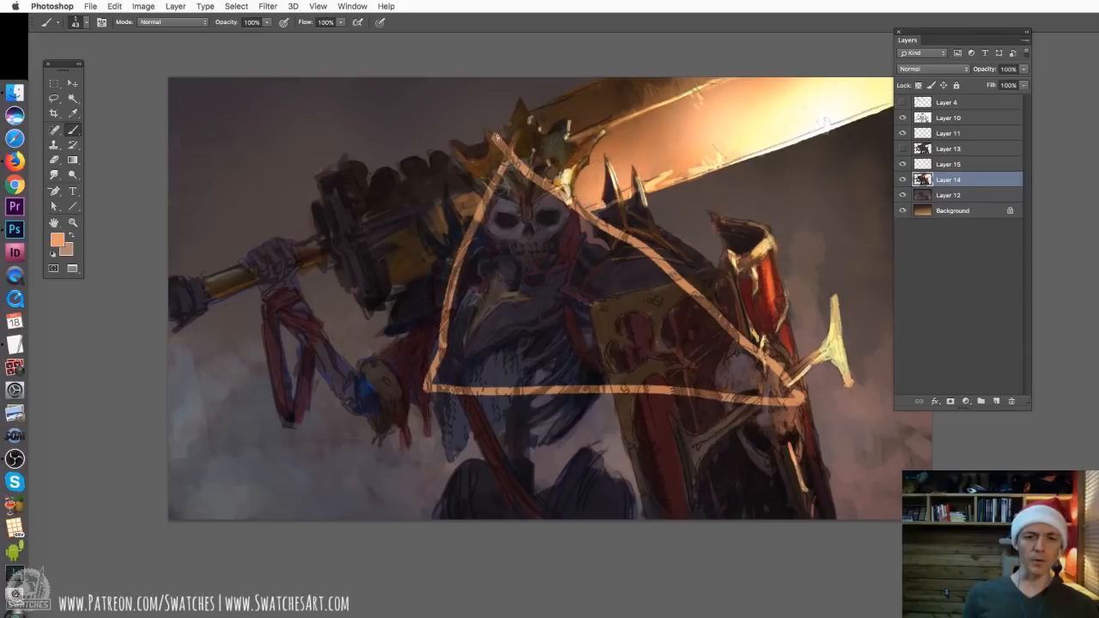
key(super+z)
Circle the chest, skull and shield hand one after another as the triangle's corner points, undoing each circle
mouse_move(486, 331)
mouse_down()
mouse_move(446, 347)
mouse_move(503, 335)
mouse_move(462, 343)
mouse_up()
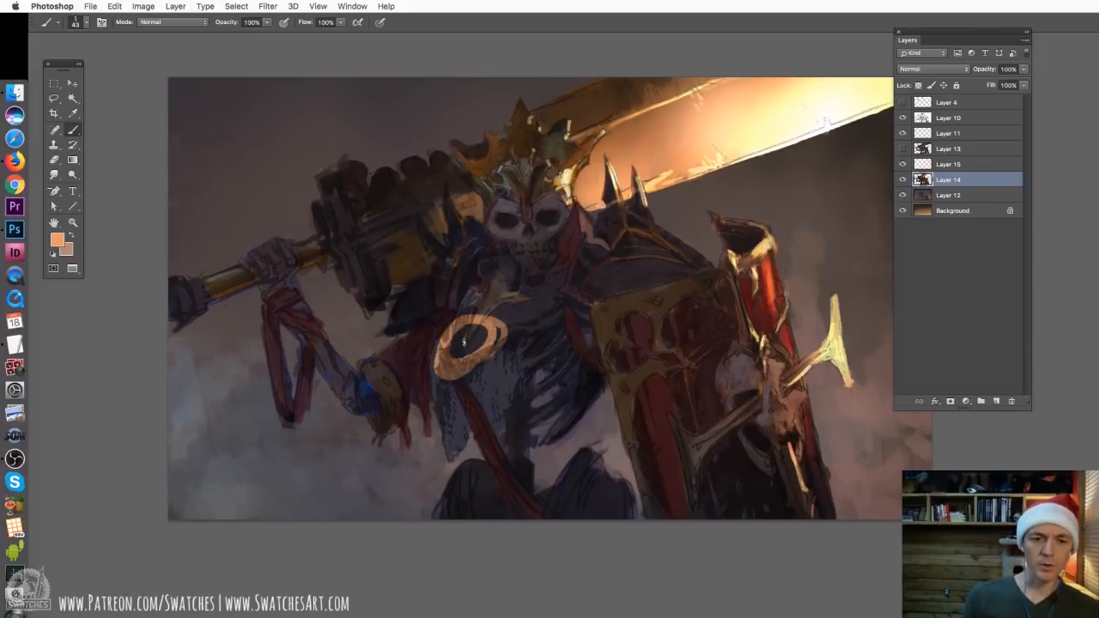
key(super+z)
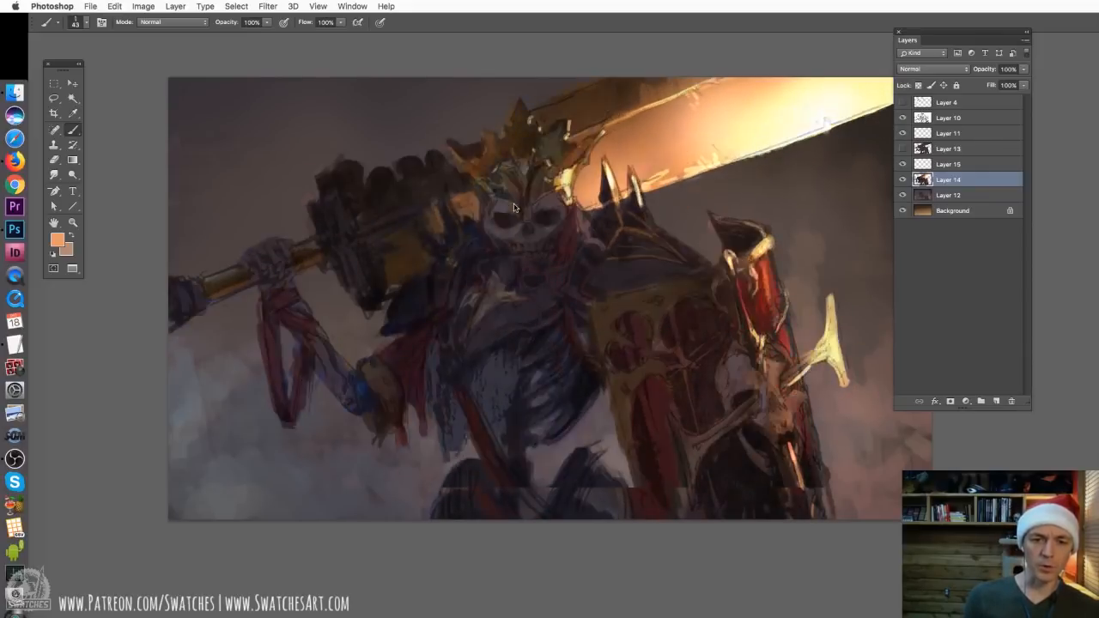
mouse_move(521, 192)
mouse_down()
mouse_move(524, 240)
mouse_move(551, 214)
mouse_move(520, 232)
mouse_up()
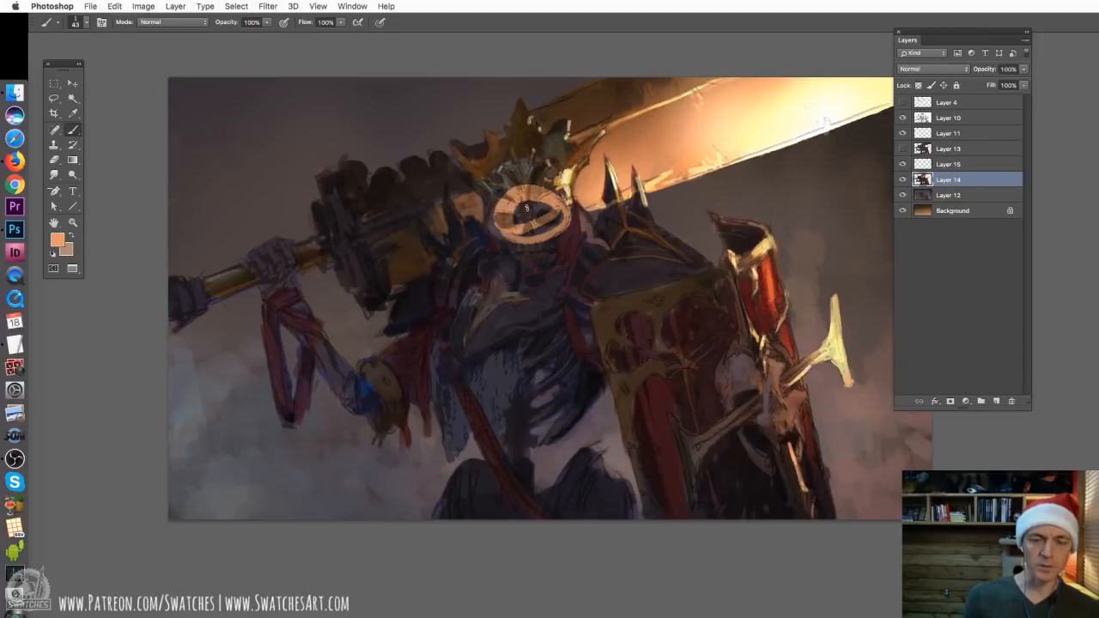
key(super+z)
mouse_move(735, 331)
mouse_down()
mouse_move(737, 404)
mouse_move(722, 361)
mouse_up()
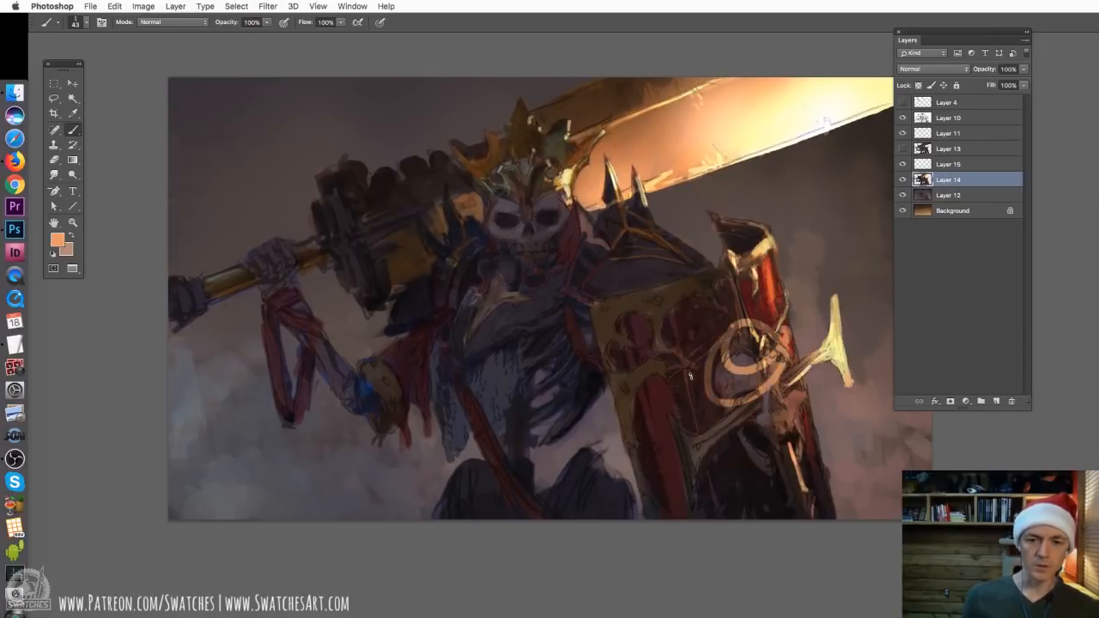
key(super+z)
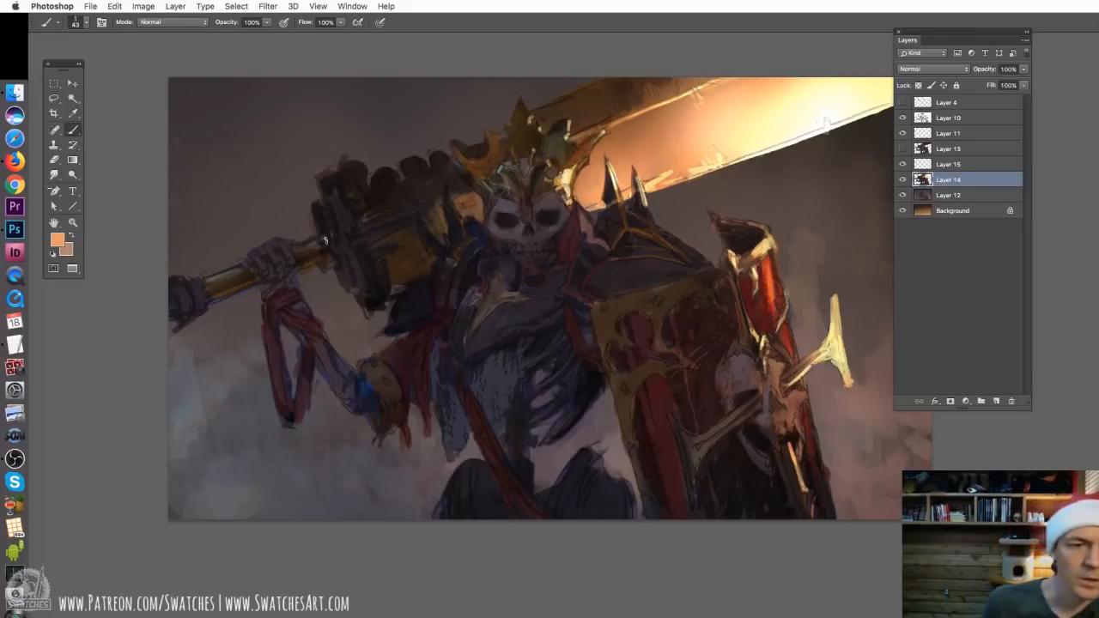
Darken the sword grip, both gripping hands, the raised forearm and its hanging cloth with near-black tones sampled from the sword guard
alt+click(312, 254)
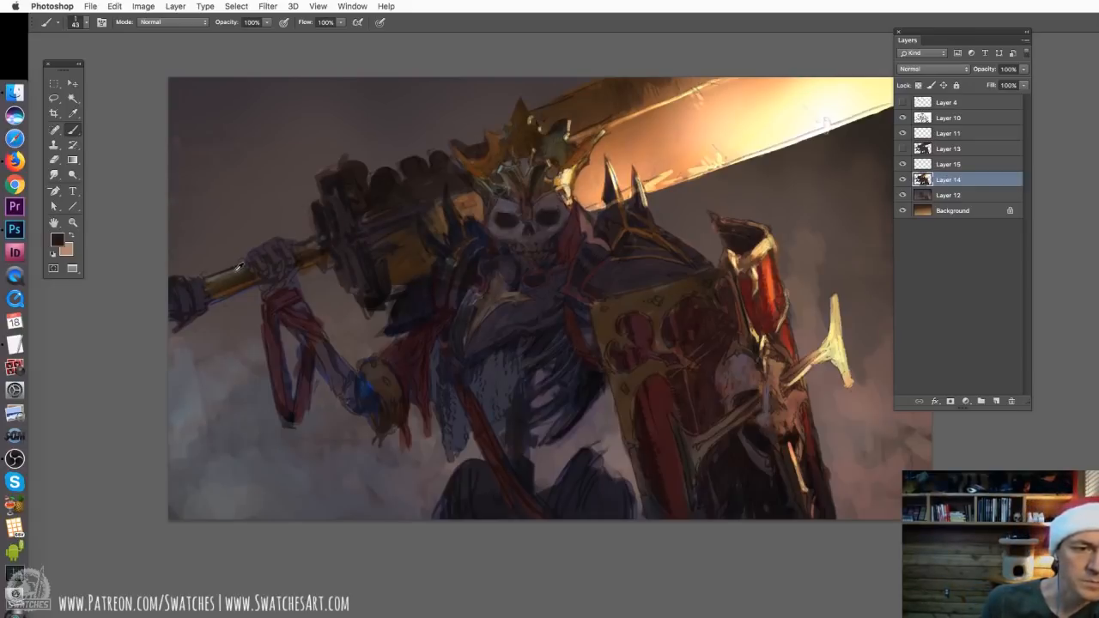
drag(236, 274, 204, 286)
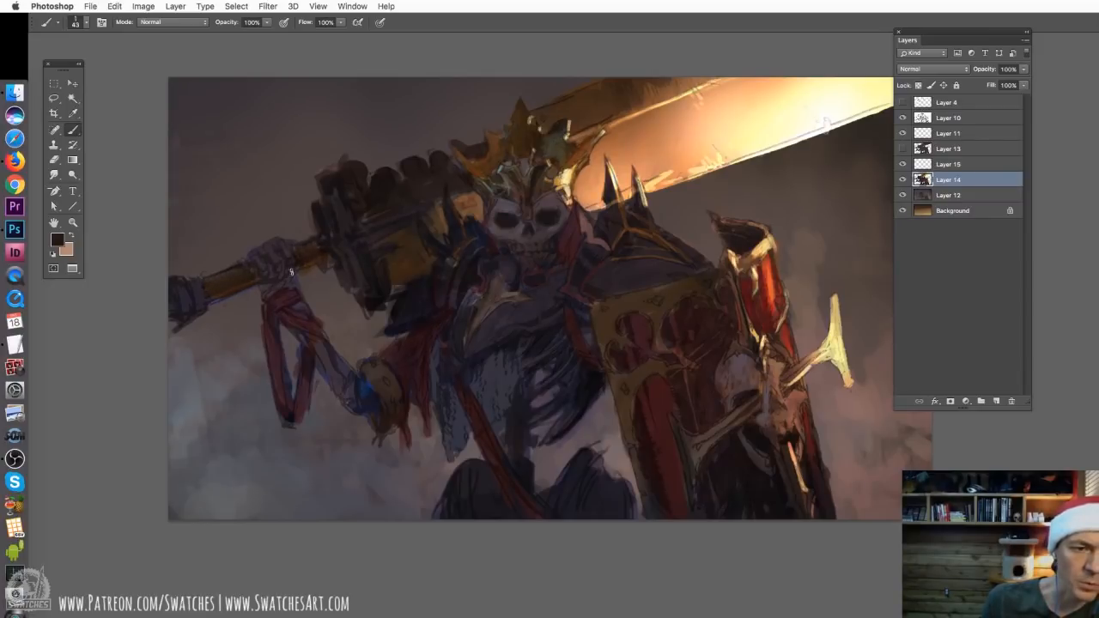
alt+click(344, 188)
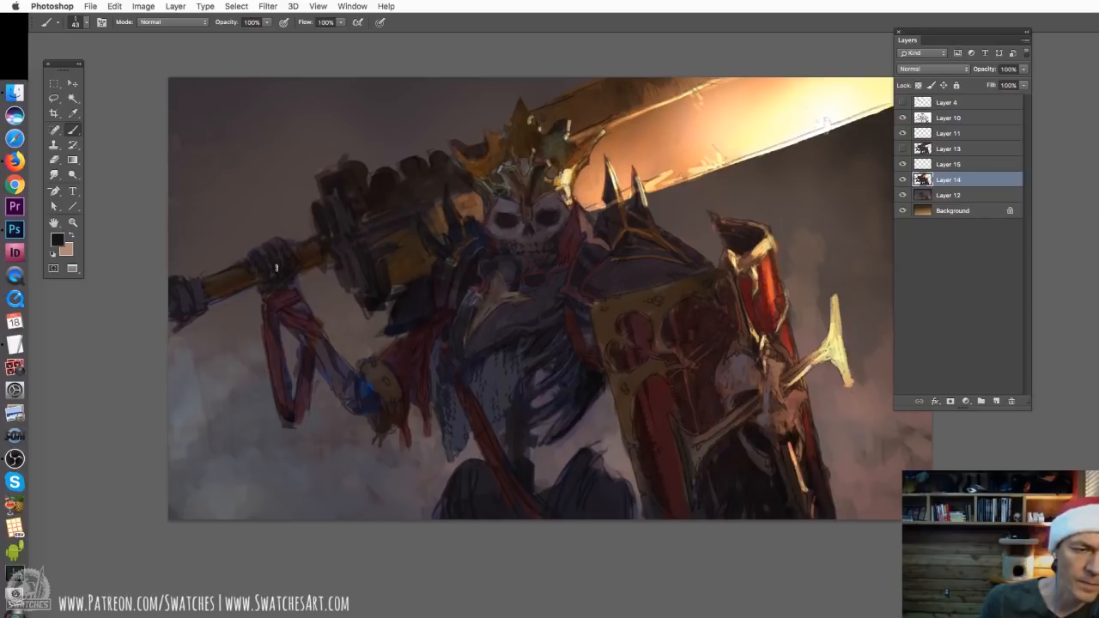
mouse_move(188, 282)
mouse_down()
mouse_move(200, 305)
mouse_move(171, 322)
mouse_up()
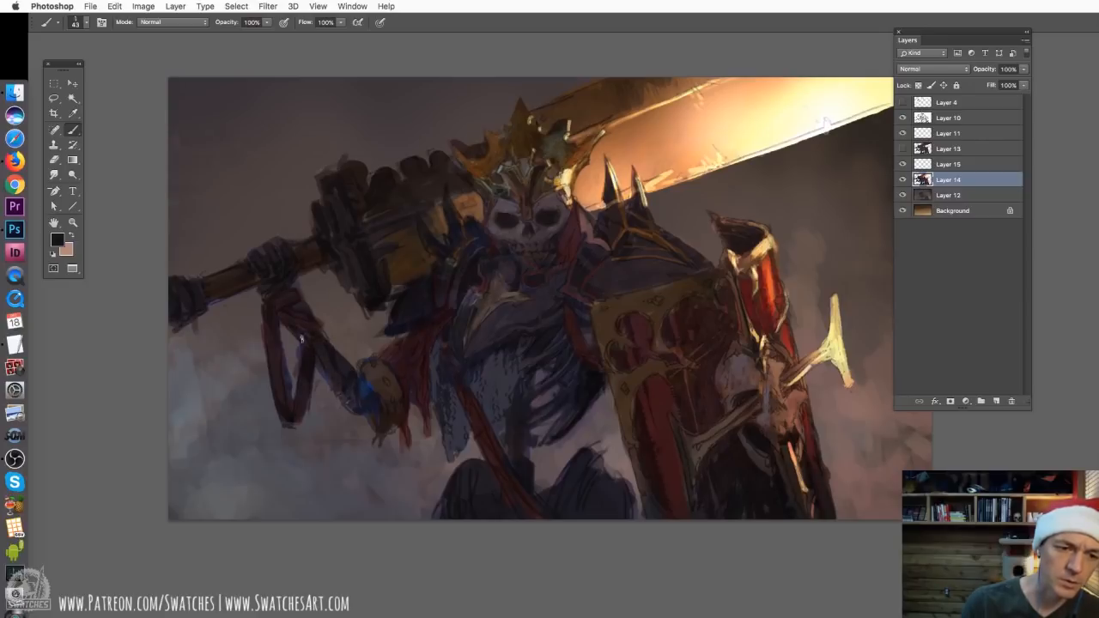
mouse_move(319, 366)
mouse_down()
mouse_move(373, 392)
mouse_move(384, 370)
mouse_up()
mouse_move(402, 427)
mouse_down()
mouse_move(436, 348)
mouse_move(418, 441)
mouse_up()
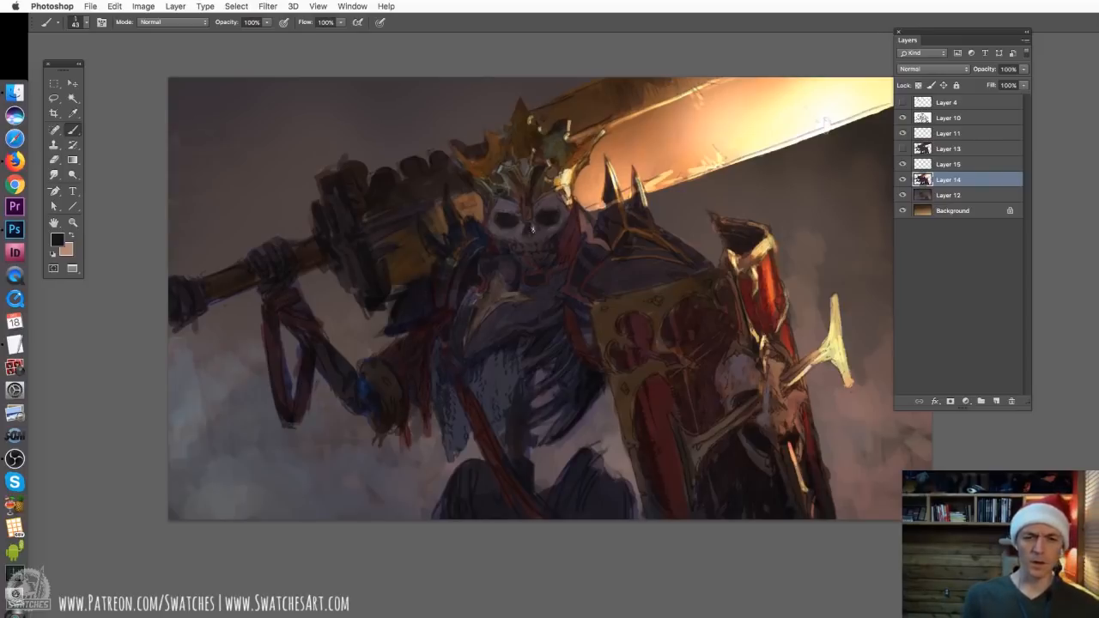
click(966, 404)
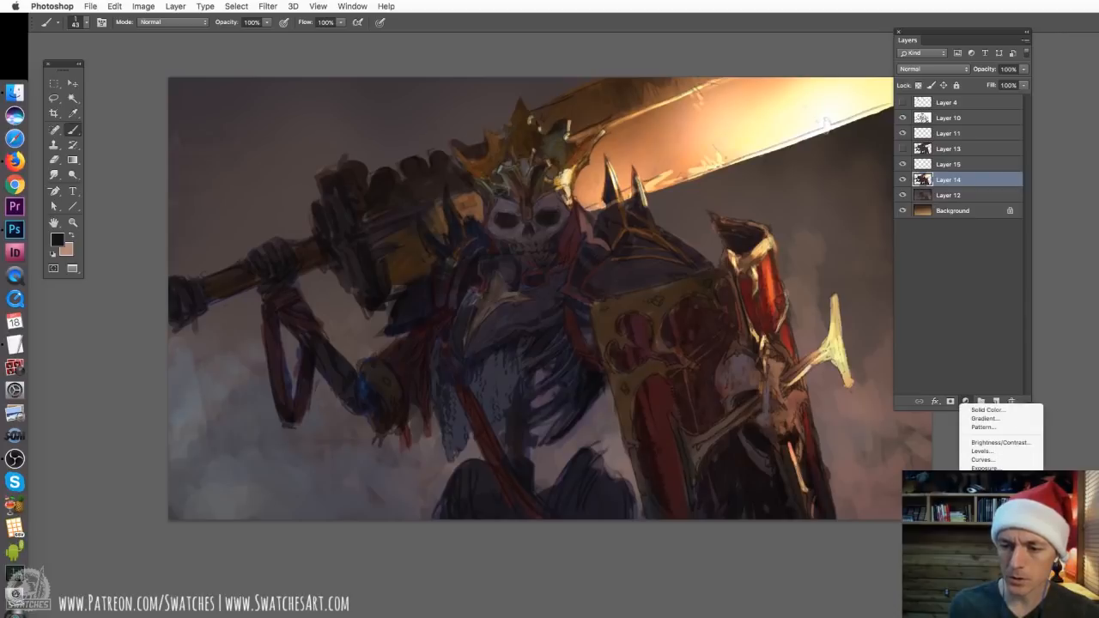
click(987, 466)
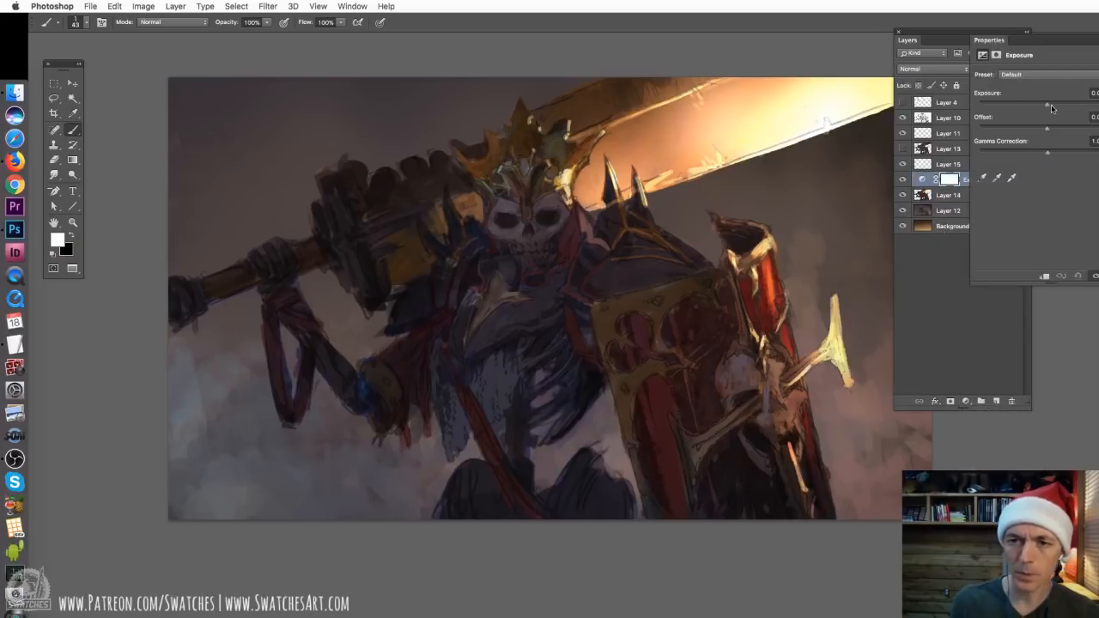
drag(1047, 105, 1058, 106)
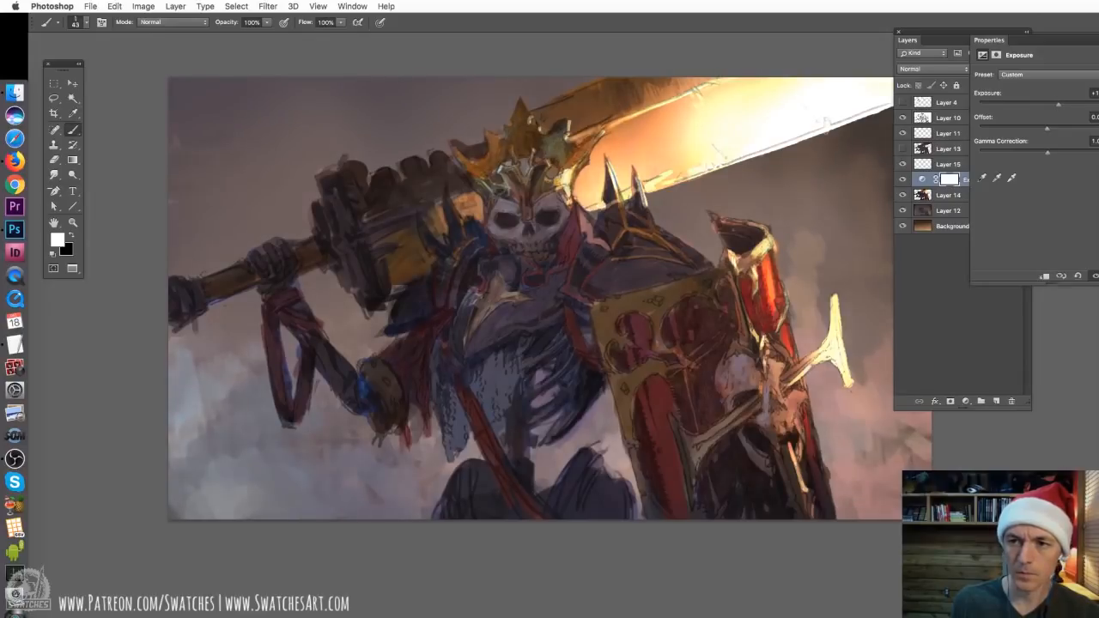
drag(974, 185, 1010, 401)
Add a Levels adjustment above Layer 14 with black input 14 and a lowered white input, and invert its mask to black
click(965, 401)
click(979, 451)
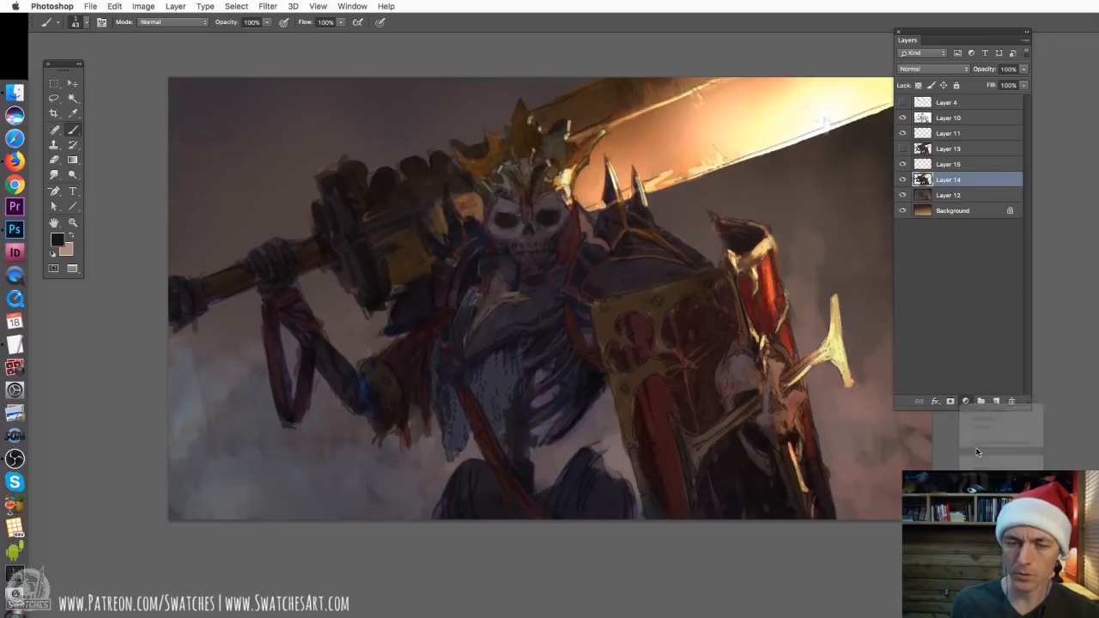
drag(1087, 160, 1074, 159)
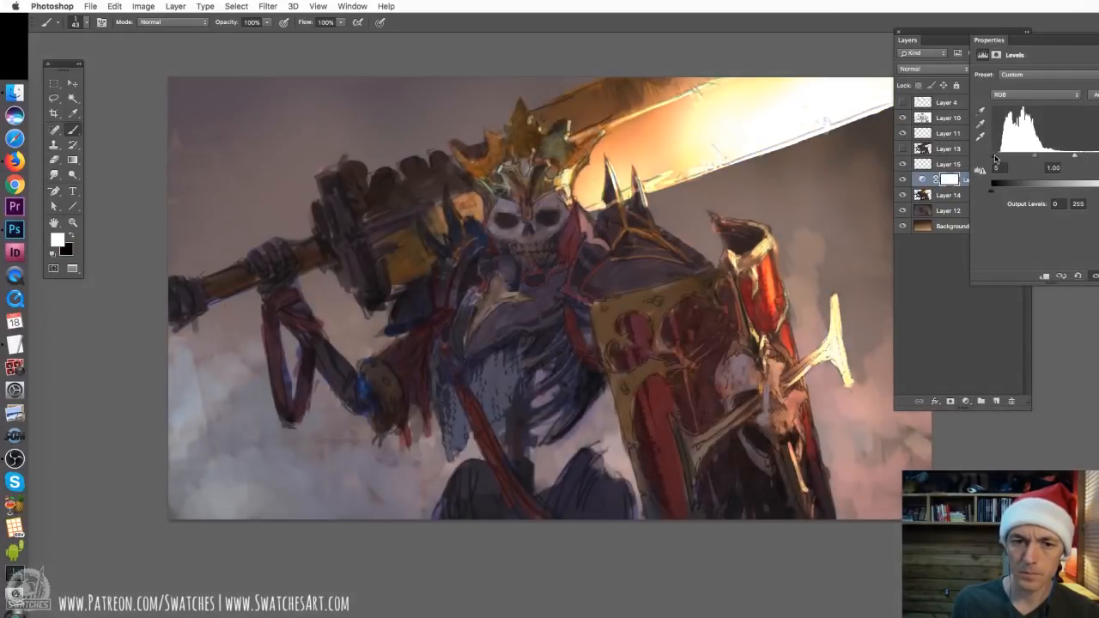
drag(994, 158, 998, 160)
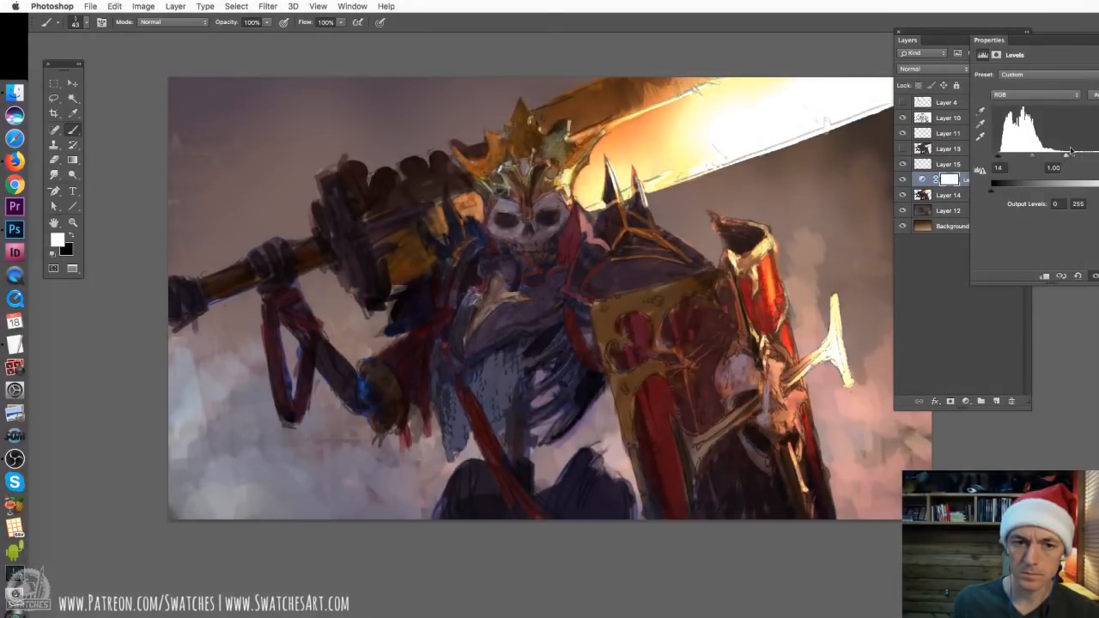
click(953, 180)
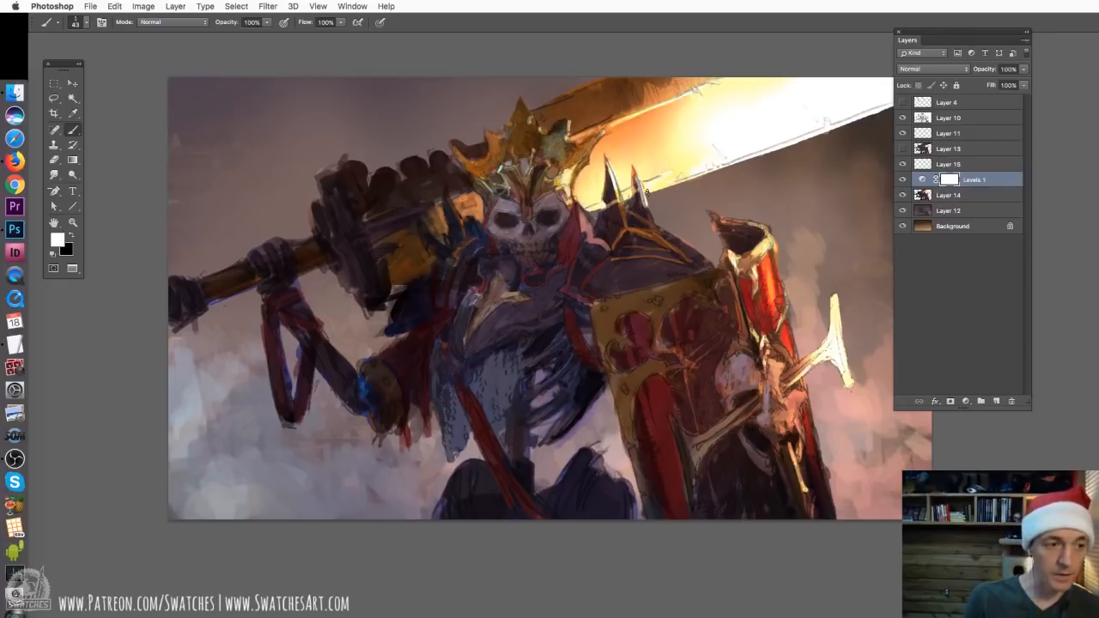
key(ctrl+i)
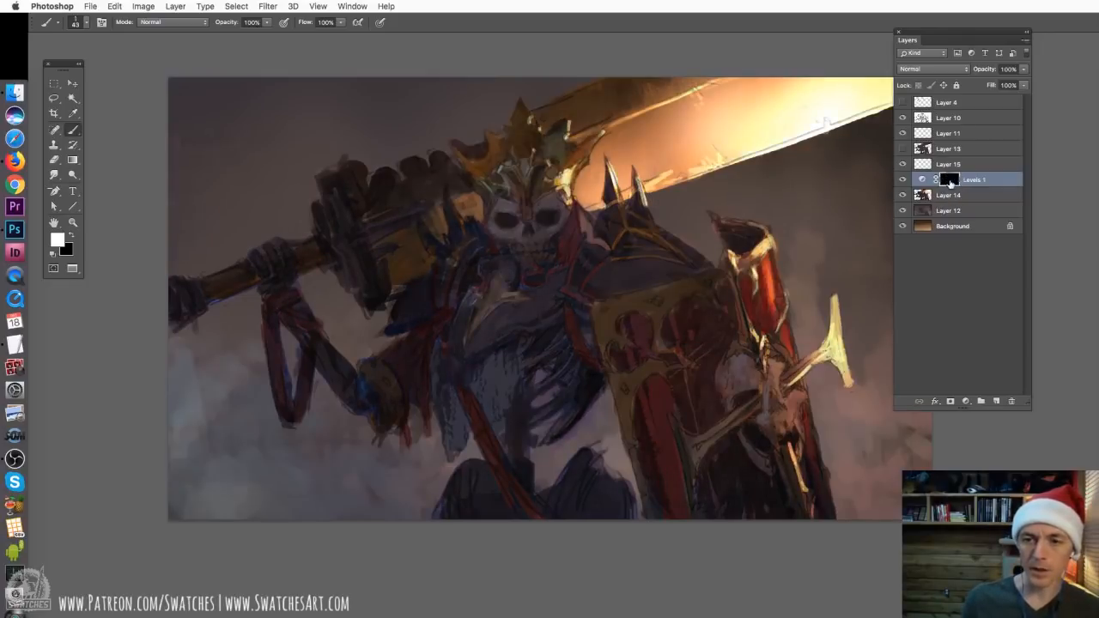
Reveal the Levels brightening on the skull through the mask with a soft round brush, and reduce the brush size to 300 px
right_click(446, 249)
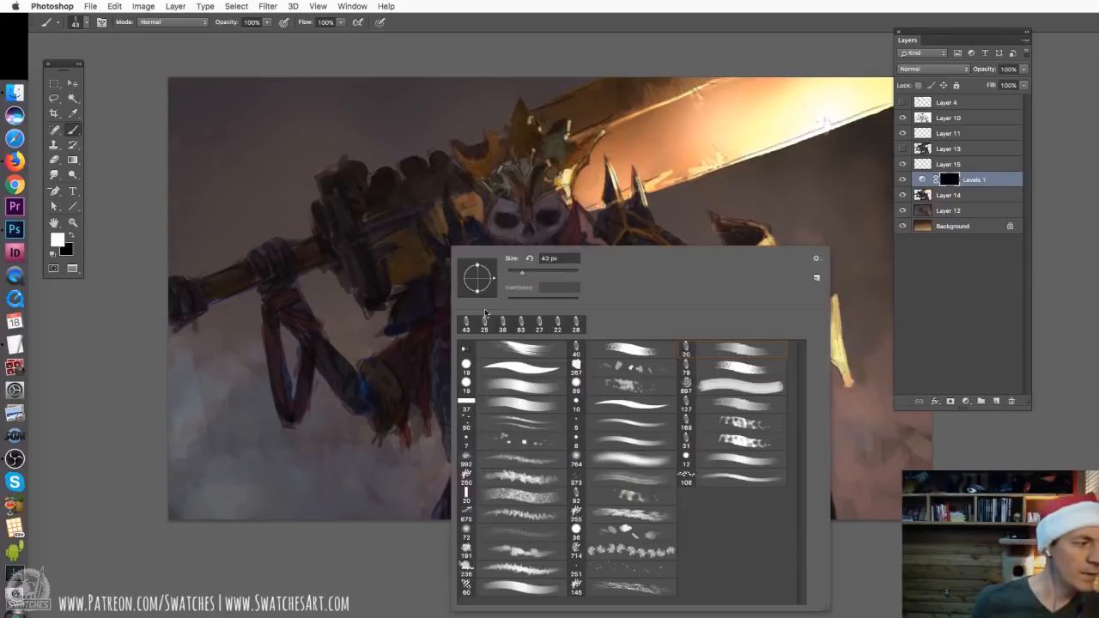
click(642, 467)
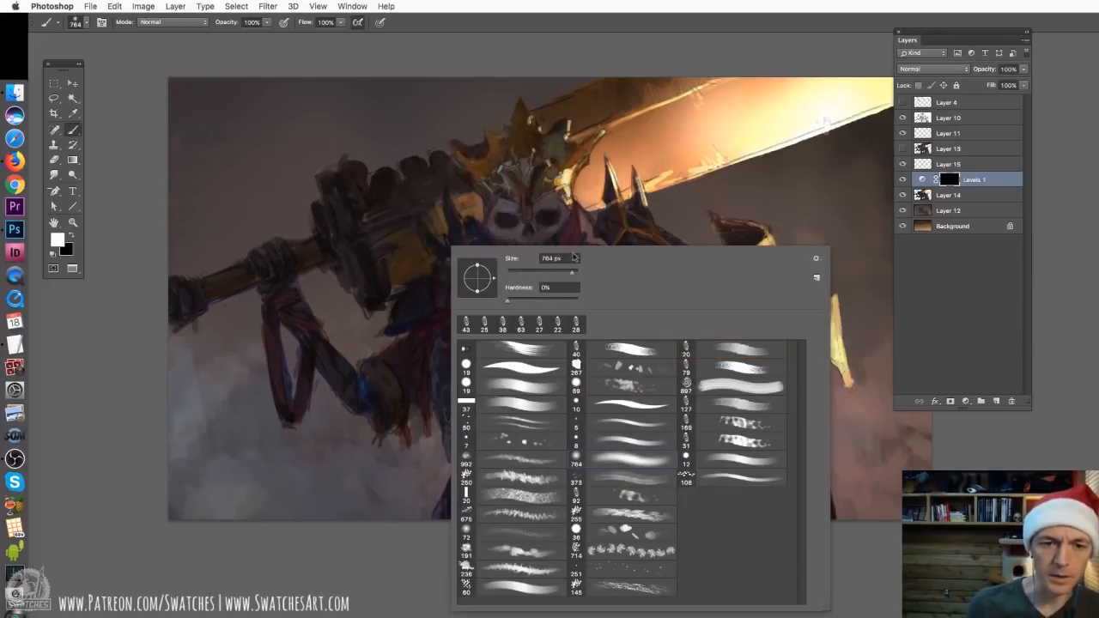
key(Return)
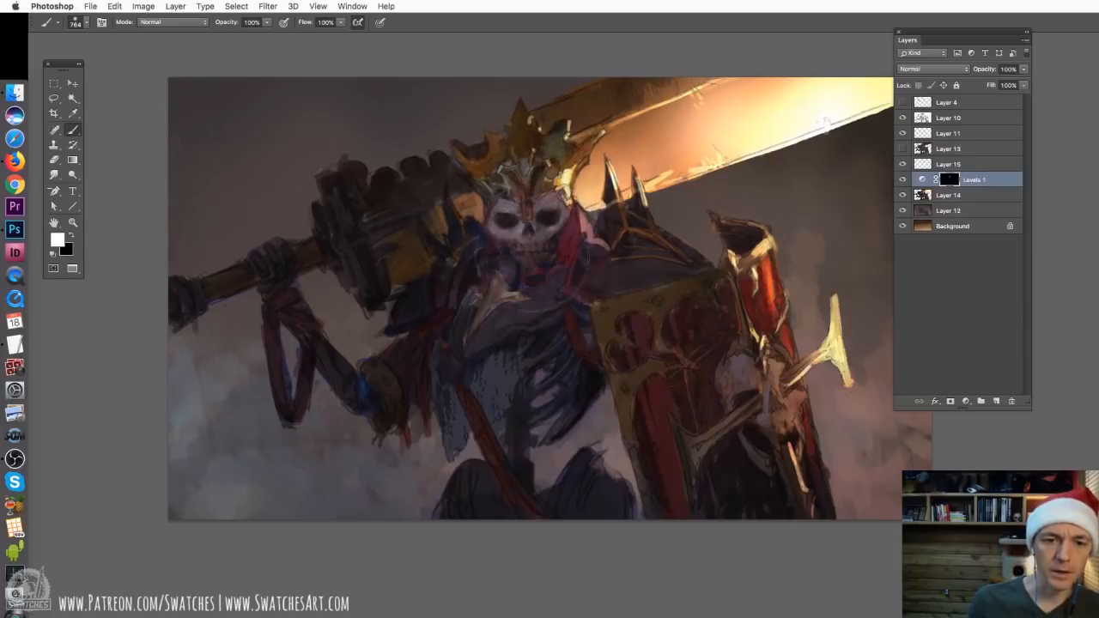
click(552, 245)
right_click(559, 249)
drag(675, 262, 590, 264)
text(300)
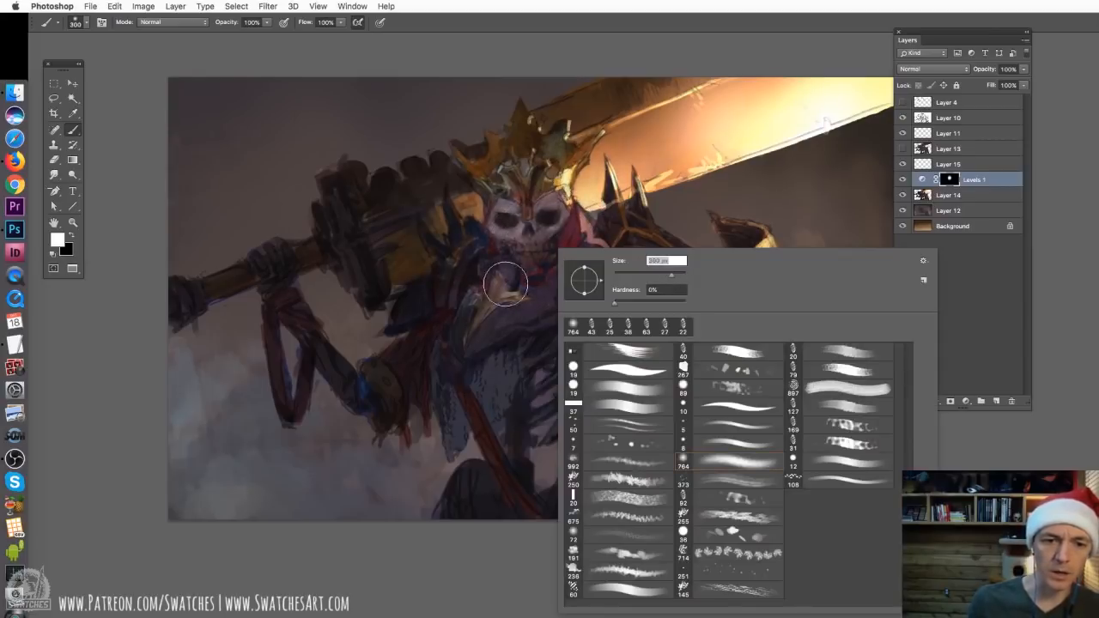
key(Return)
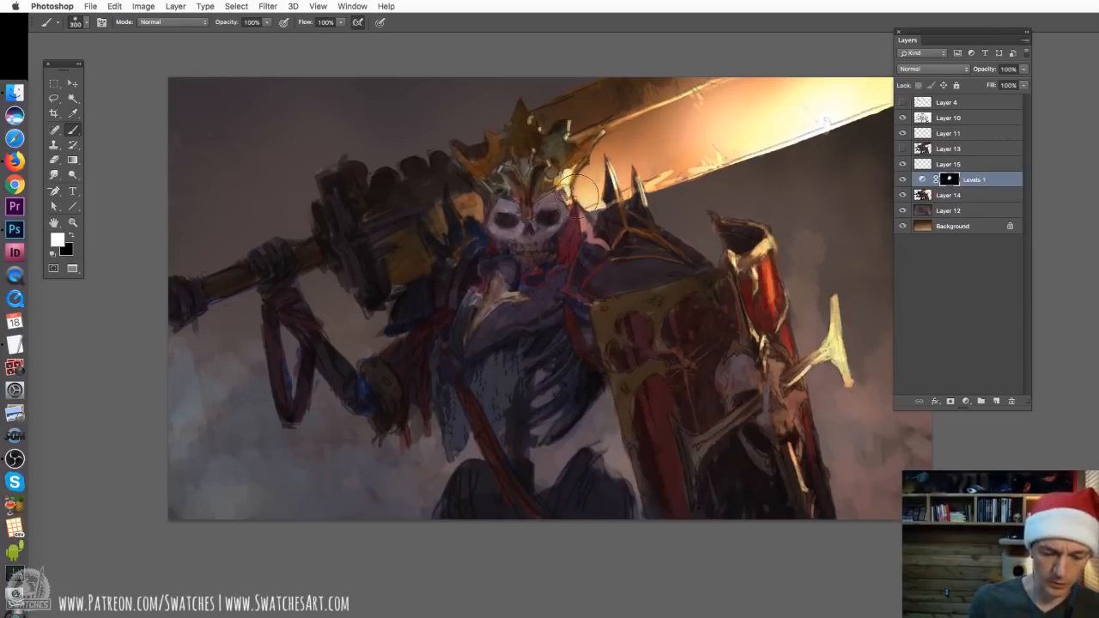
Paint black on the Levels mask to remove the brightening from the skull's forehead and the area beside its jaw
key(x)
drag(535, 185, 500, 177)
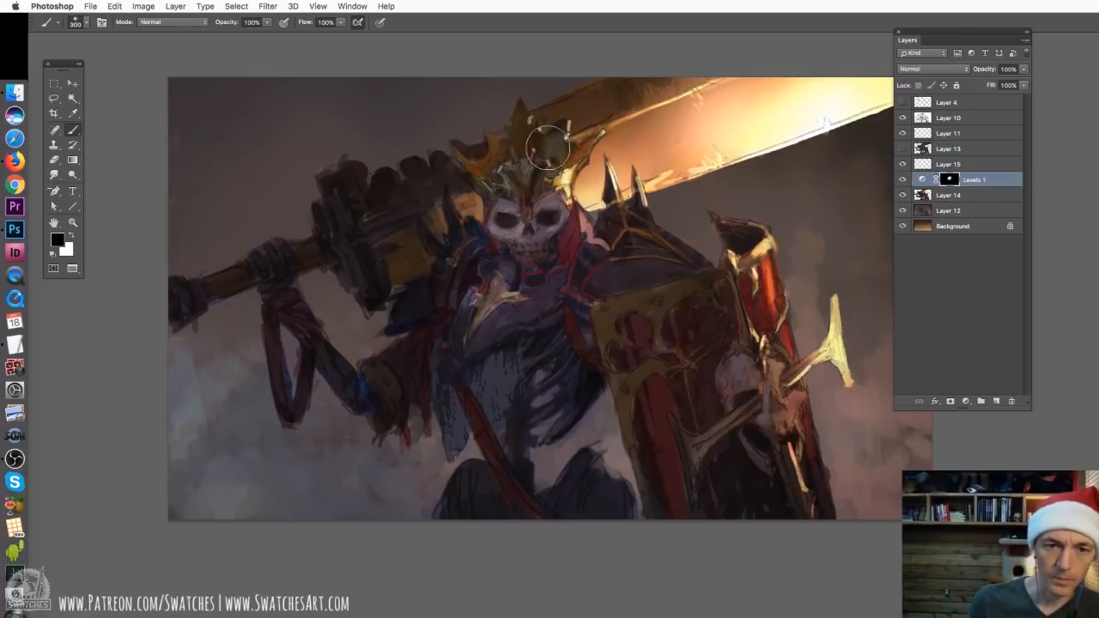
mouse_move(589, 202)
mouse_down()
mouse_move(613, 185)
mouse_move(571, 220)
mouse_up()
key(x)
key(x)
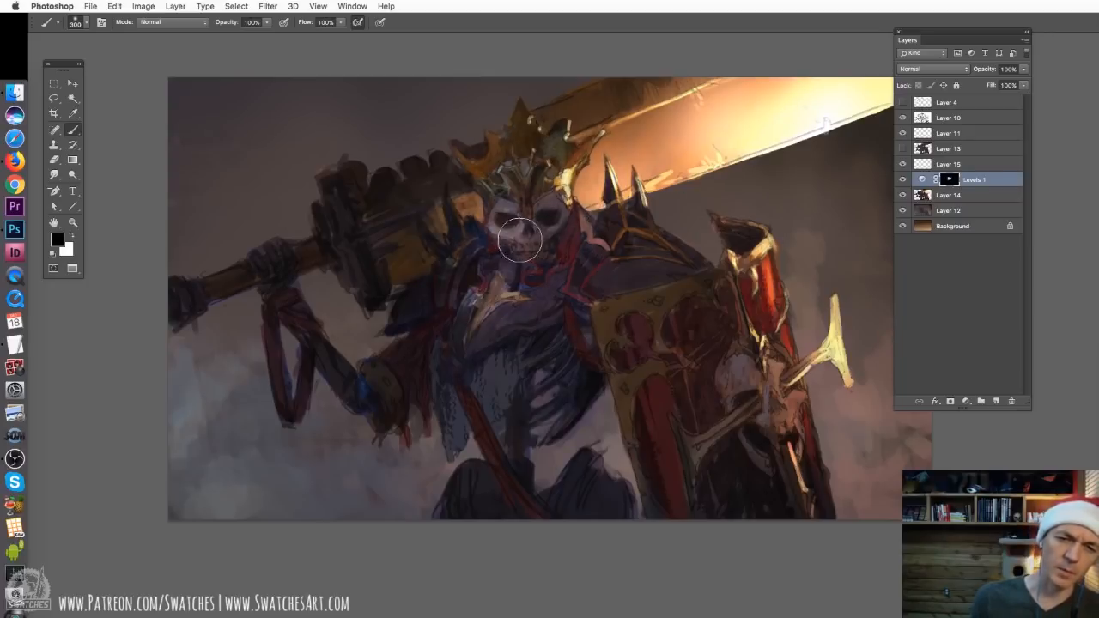
Paint white on the Levels mask to brighten the shield hand and the red and gold edge of the shield
key(x)
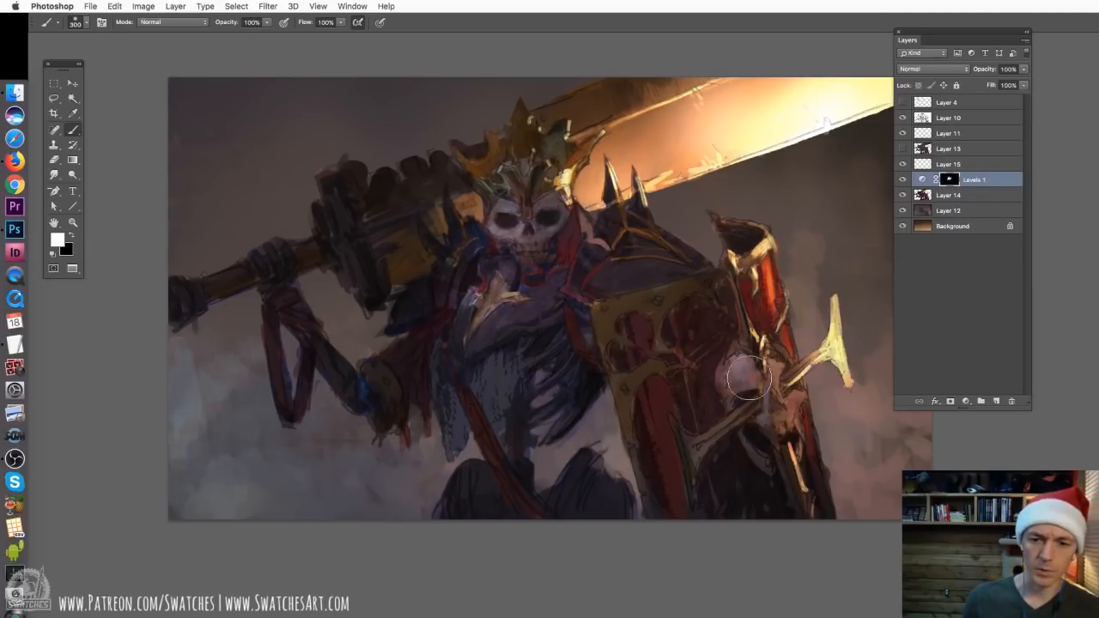
mouse_move(764, 368)
mouse_down()
mouse_move(794, 402)
mouse_move(780, 449)
mouse_up()
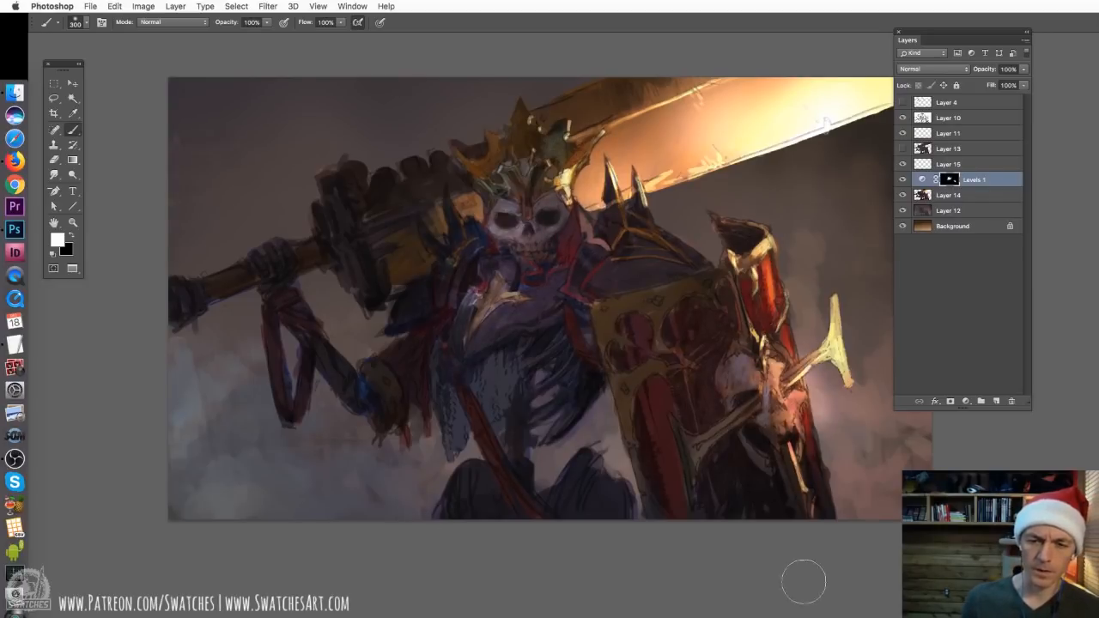
drag(763, 308, 801, 460)
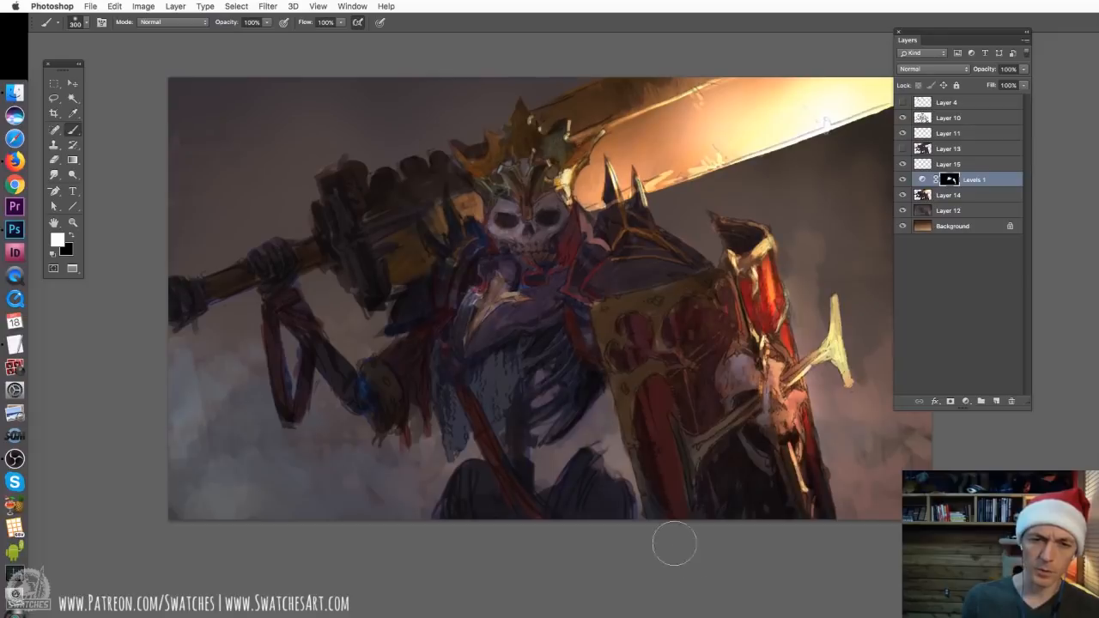
key(super+minus)
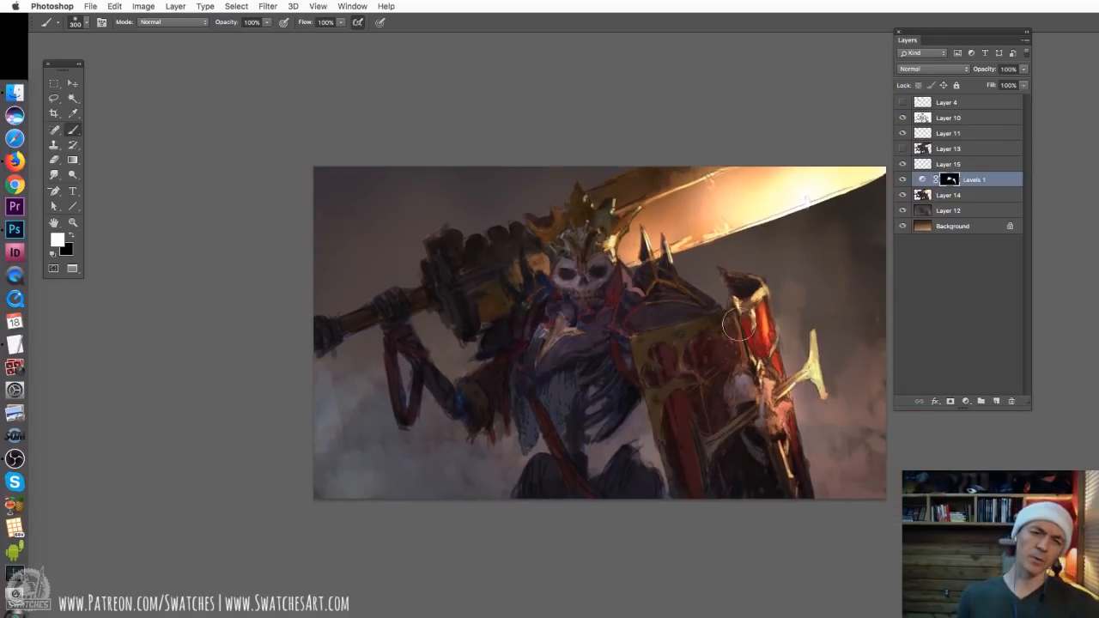
key(super+plus)
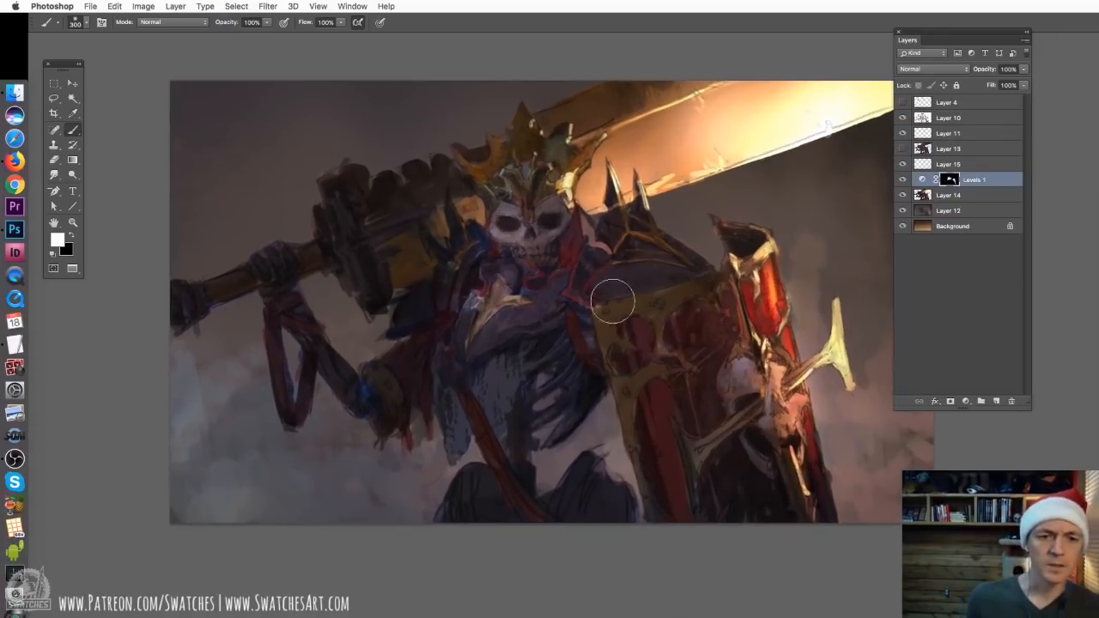
Compare the painting with and without the Levels adjustment, and merge the adjustment down into Layer 14
click(903, 182)
click(903, 182)
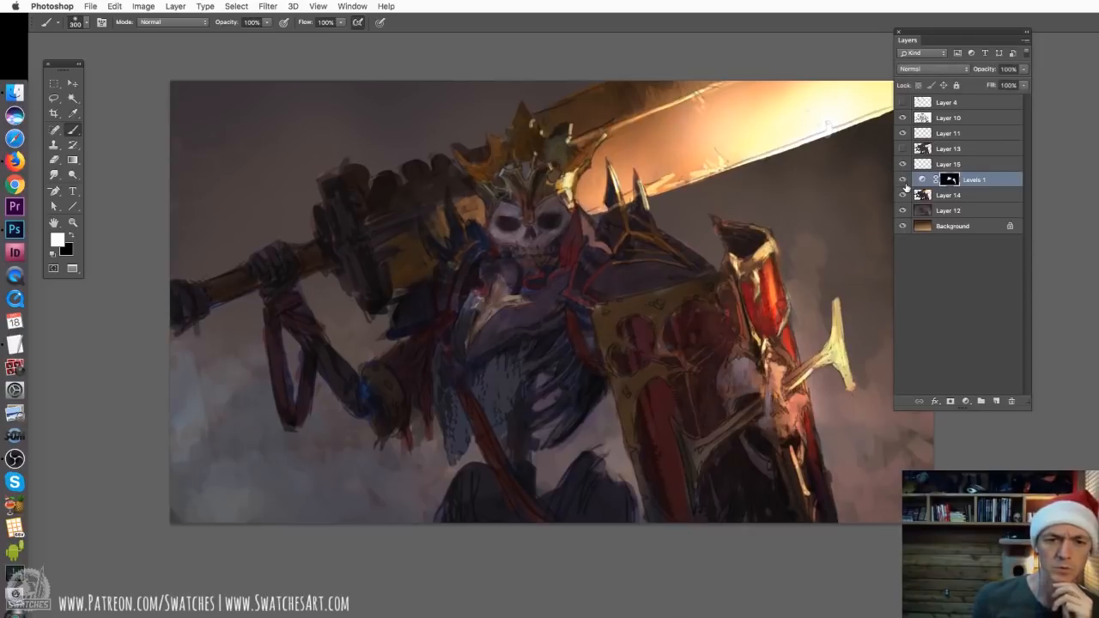
click(903, 182)
click(903, 182)
key(super+e)
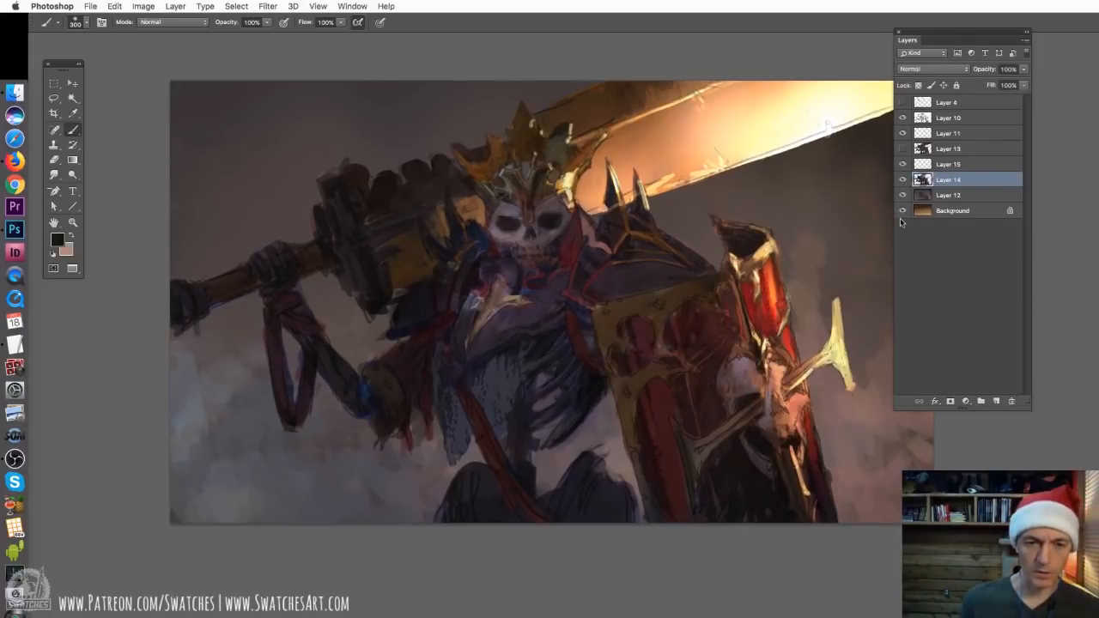
Compare the painting with Layer 14 and Layer 12 each hidden and shown
click(903, 182)
click(903, 182)
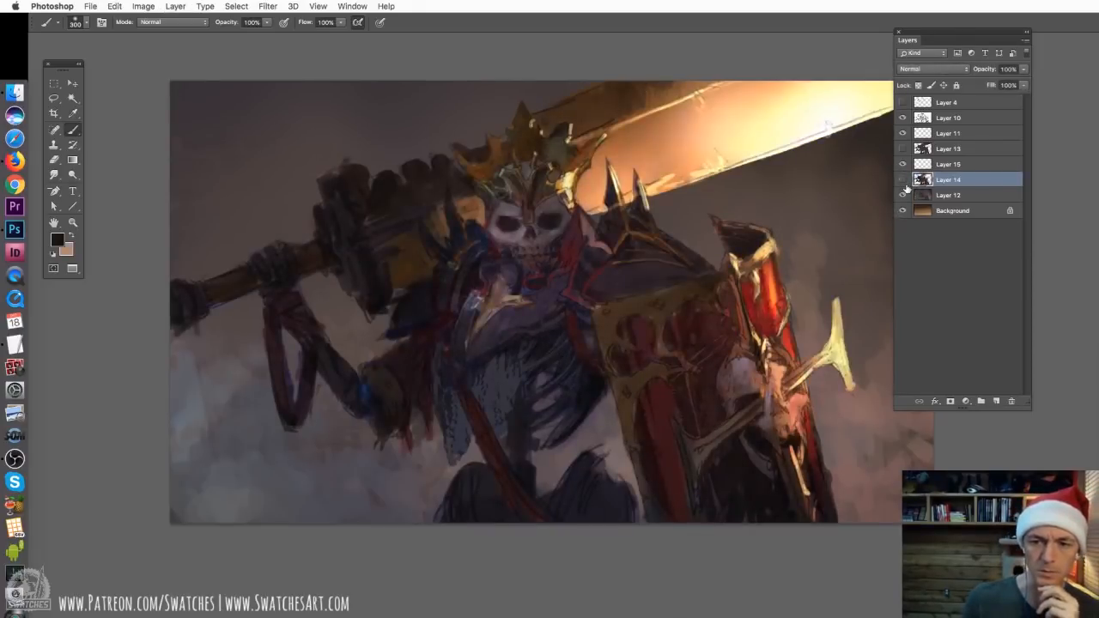
click(903, 196)
click(904, 196)
click(903, 197)
Select the smoky background on Layer 12, keep it visible, and activate the Dodge tool with its 764 px soft brush
click(912, 200)
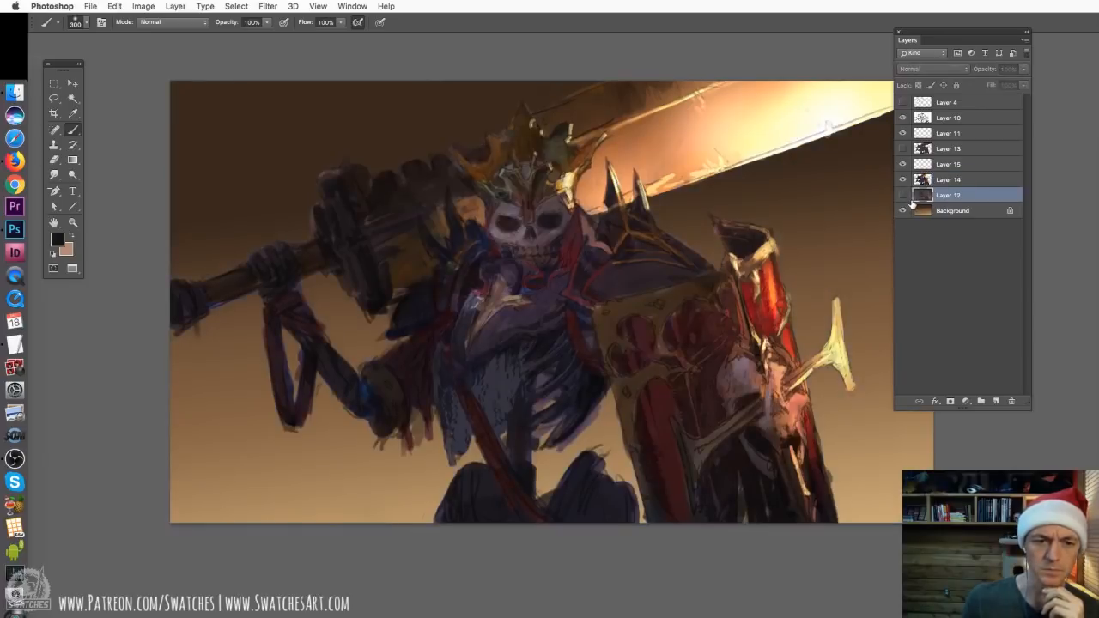
click(902, 196)
key(super+minus)
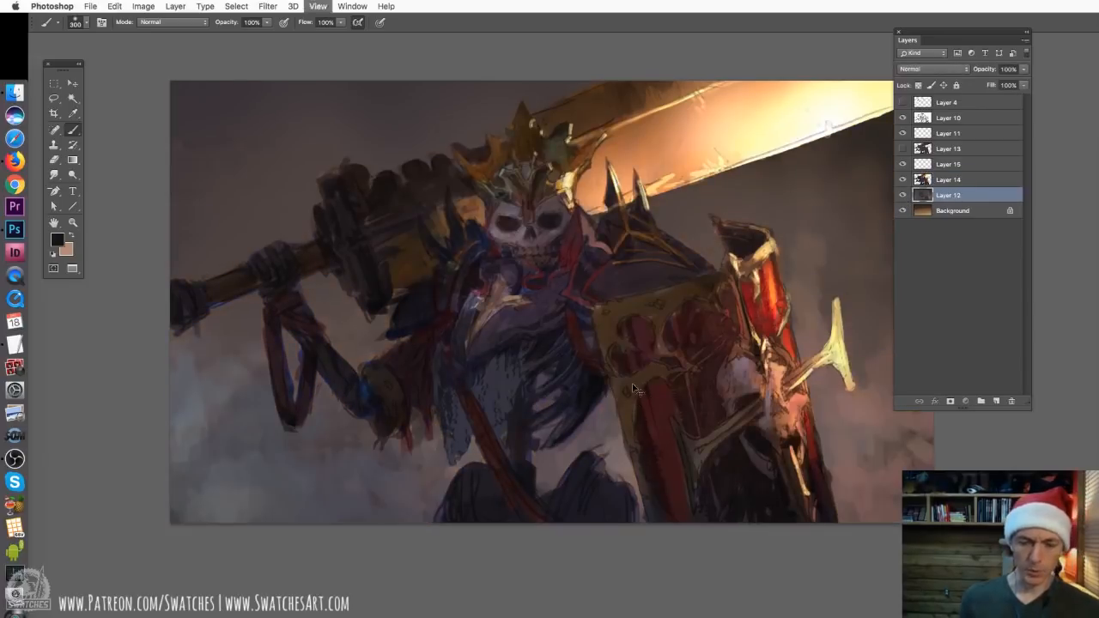
scroll(657, 334, right, 5)
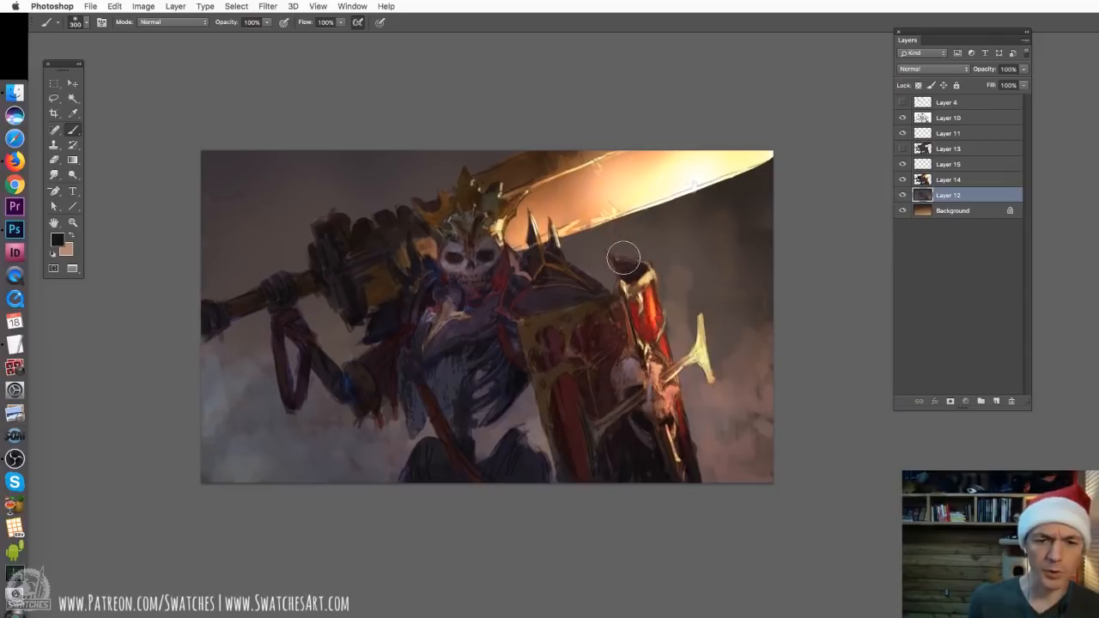
key(o)
right_click(590, 259)
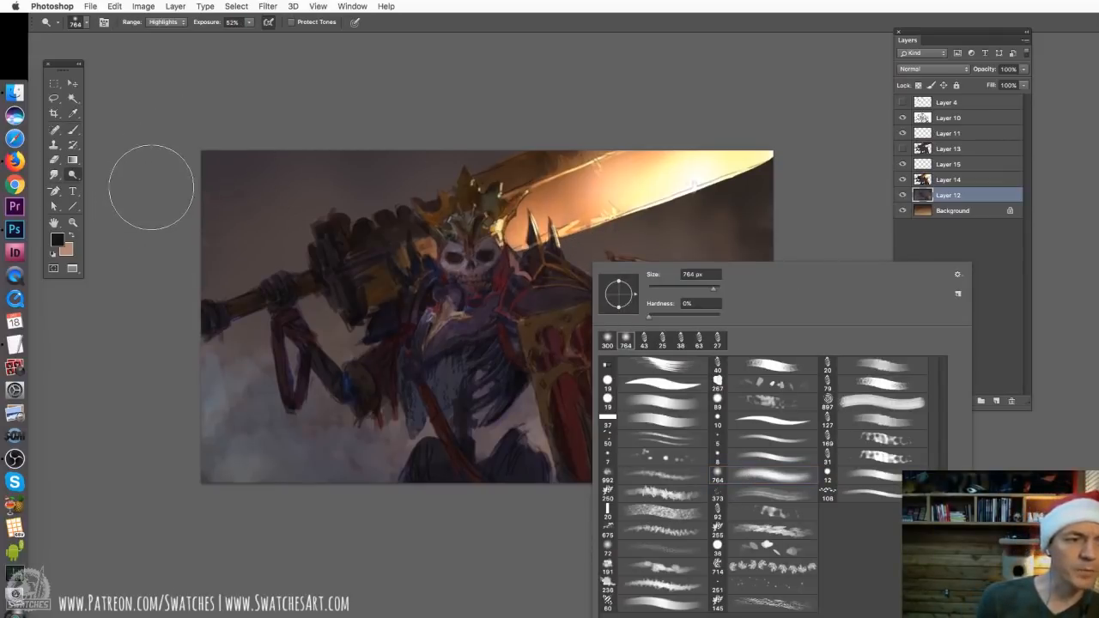
Try dodging the background smoke beside the shield with the range set to Highlights, and undo the stroke
click(166, 21)
click(167, 22)
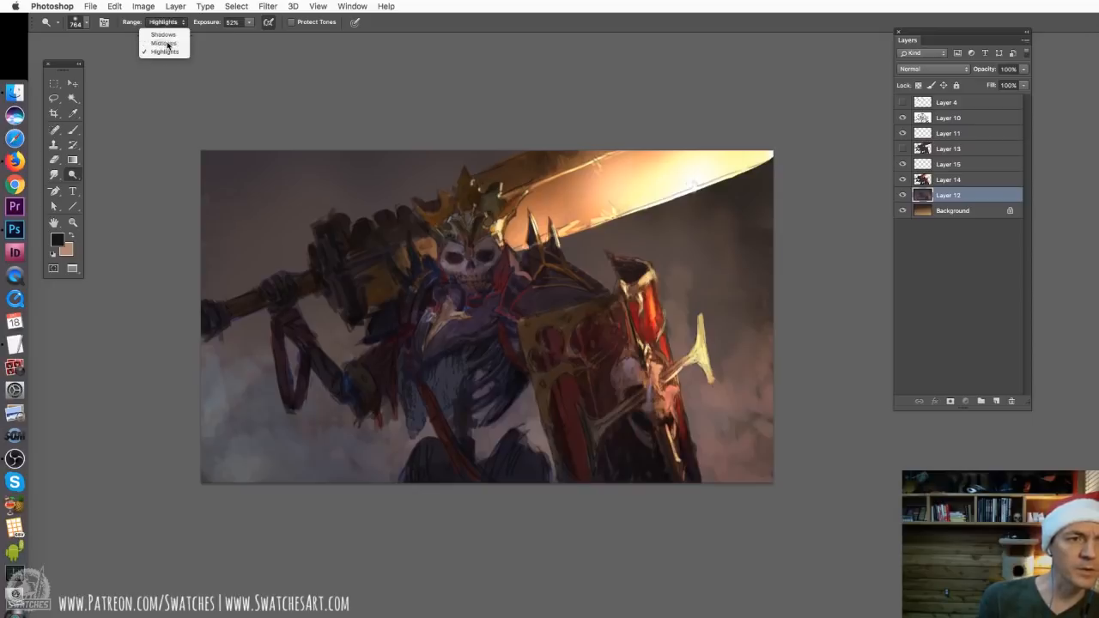
click(165, 43)
click(164, 21)
click(164, 32)
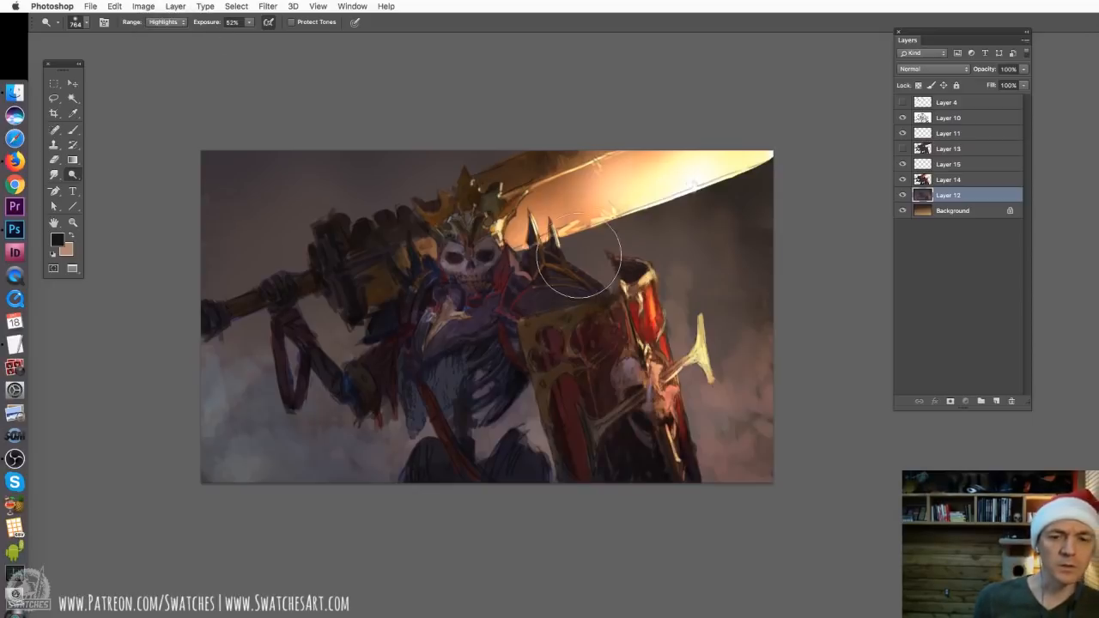
mouse_move(728, 406)
mouse_down()
mouse_move(706, 418)
mouse_move(700, 409)
mouse_up()
key(super+z)
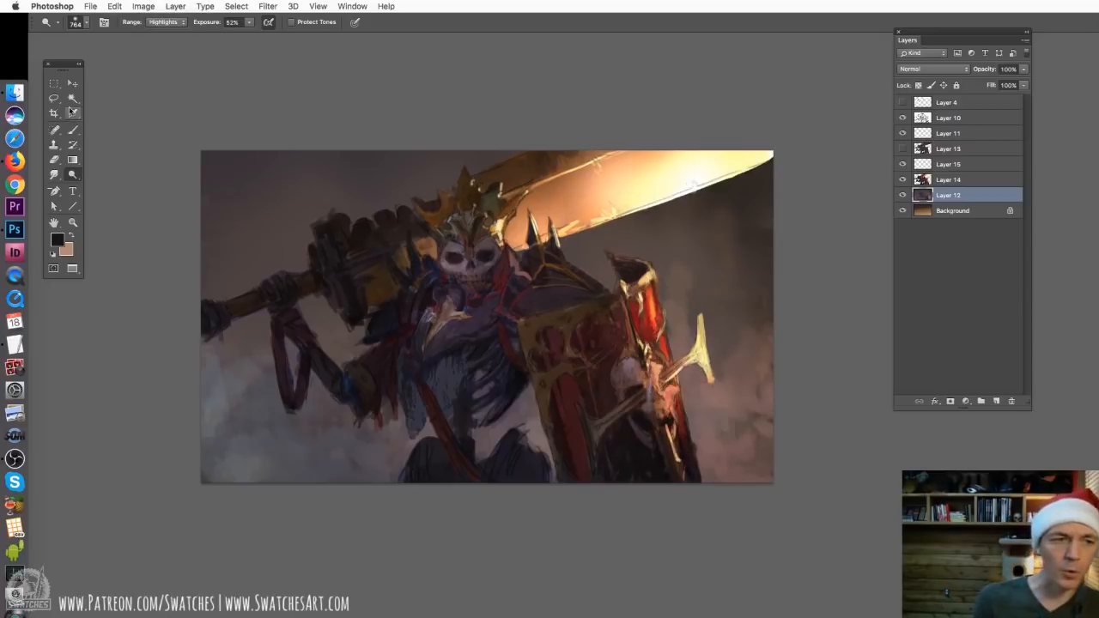
Set the Dodge tool's range to Midtones for the background layer
click(167, 22)
click(165, 43)
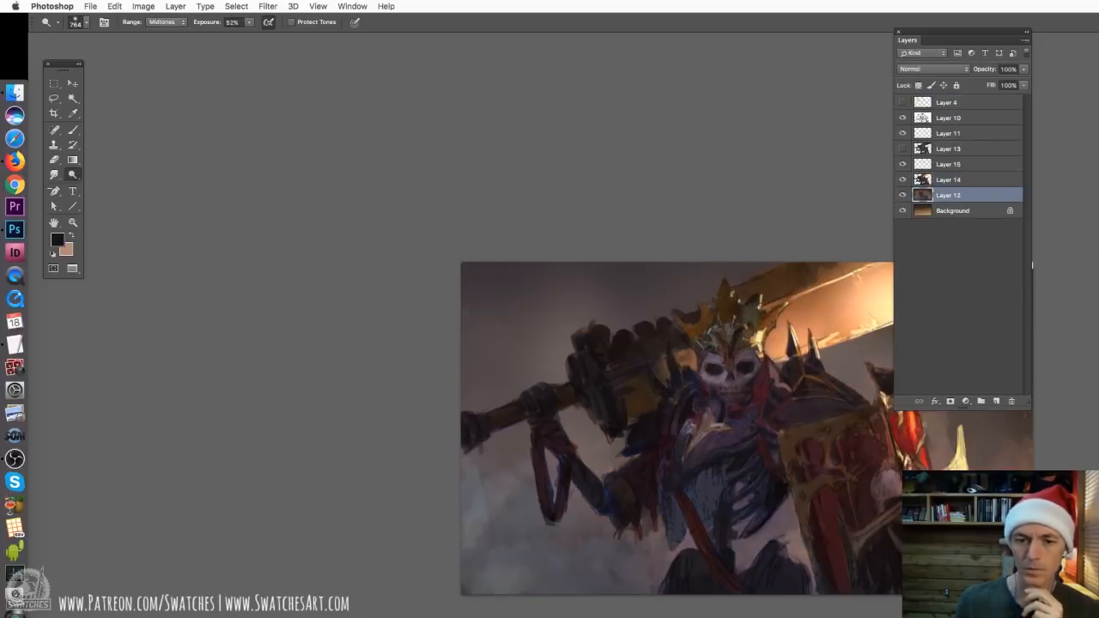
drag(716, 393, 419, 245)
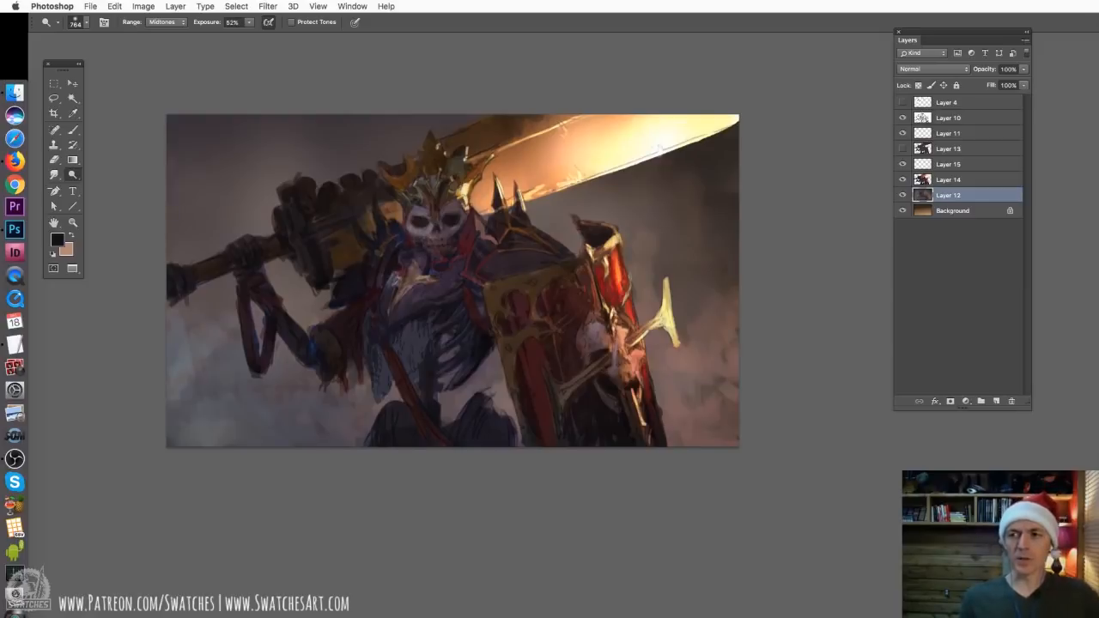
Bring up the history and compare Snapshot 1 with Snapshot 2 of the painting, and move the history back out of the way
drag(1098, 152, 618, 108)
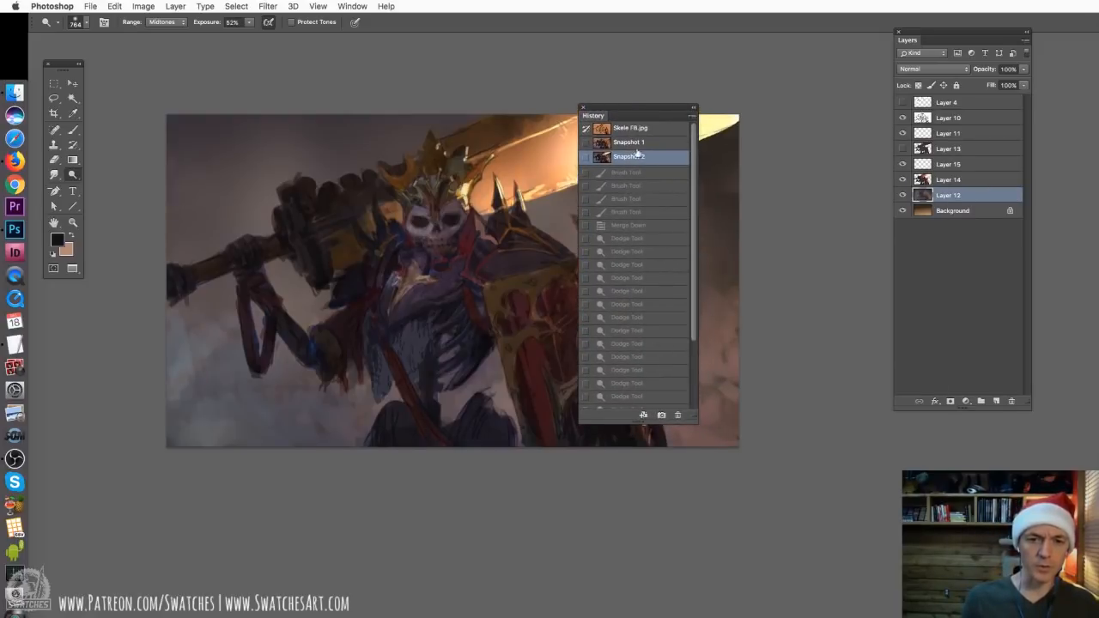
click(637, 142)
click(638, 159)
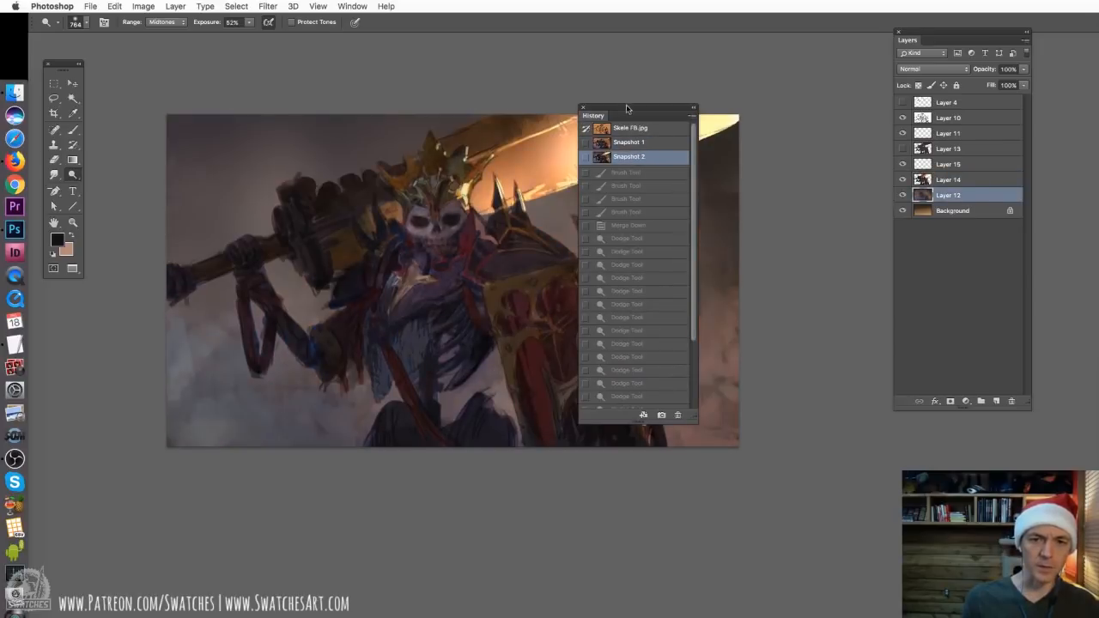
drag(627, 108, 1098, 111)
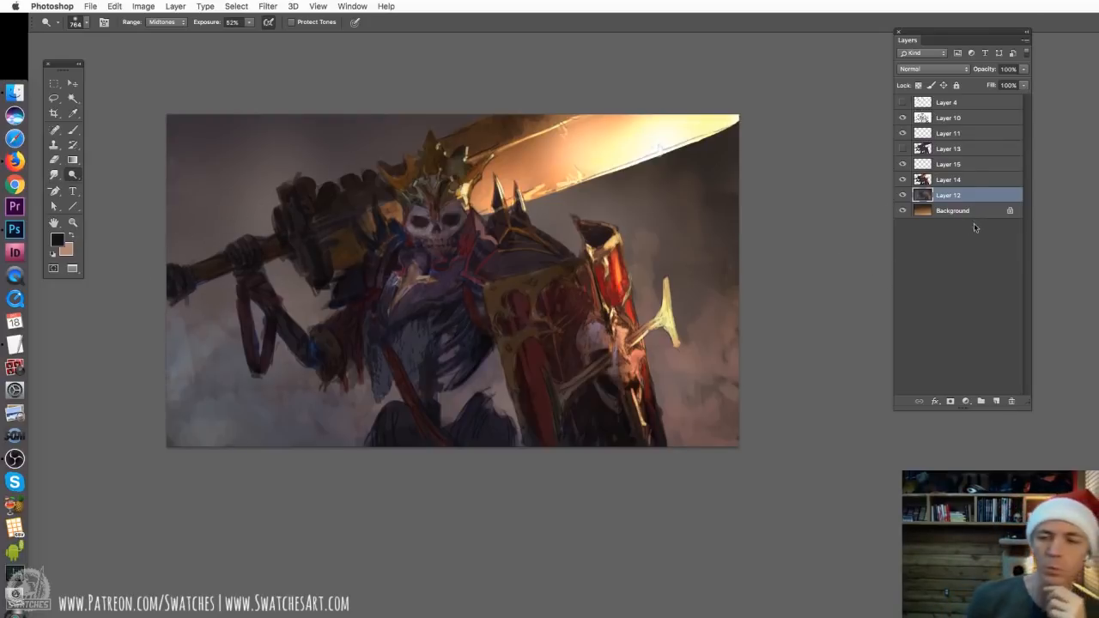
Compare the painting with Layers 13 and 15 shown and hidden, and merge Layer 15 down into Layer 14
click(954, 149)
click(901, 152)
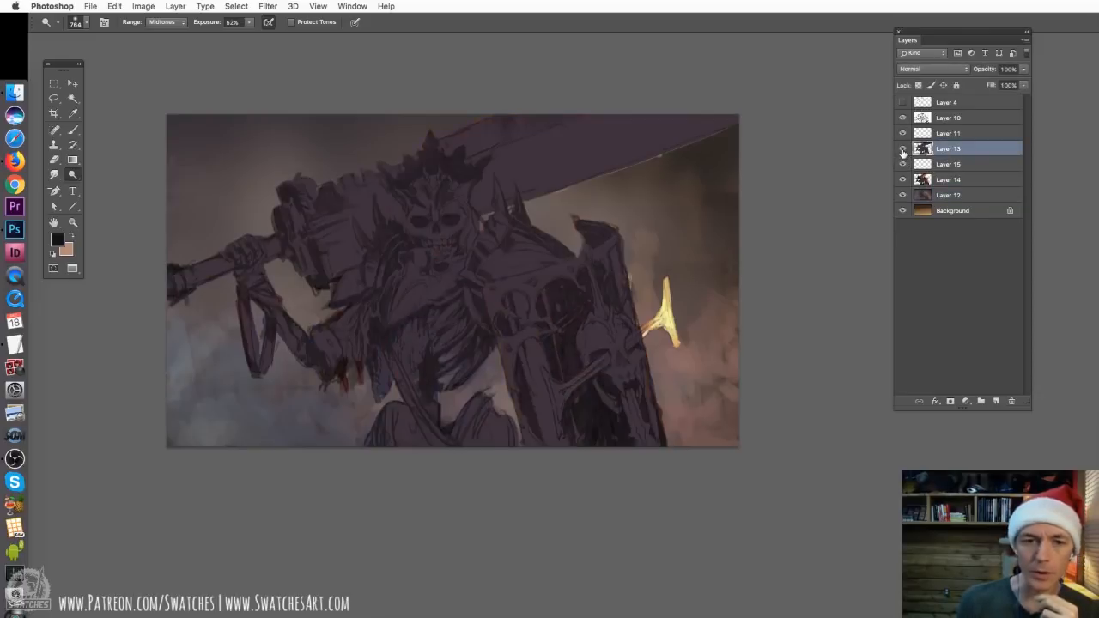
click(900, 153)
click(944, 163)
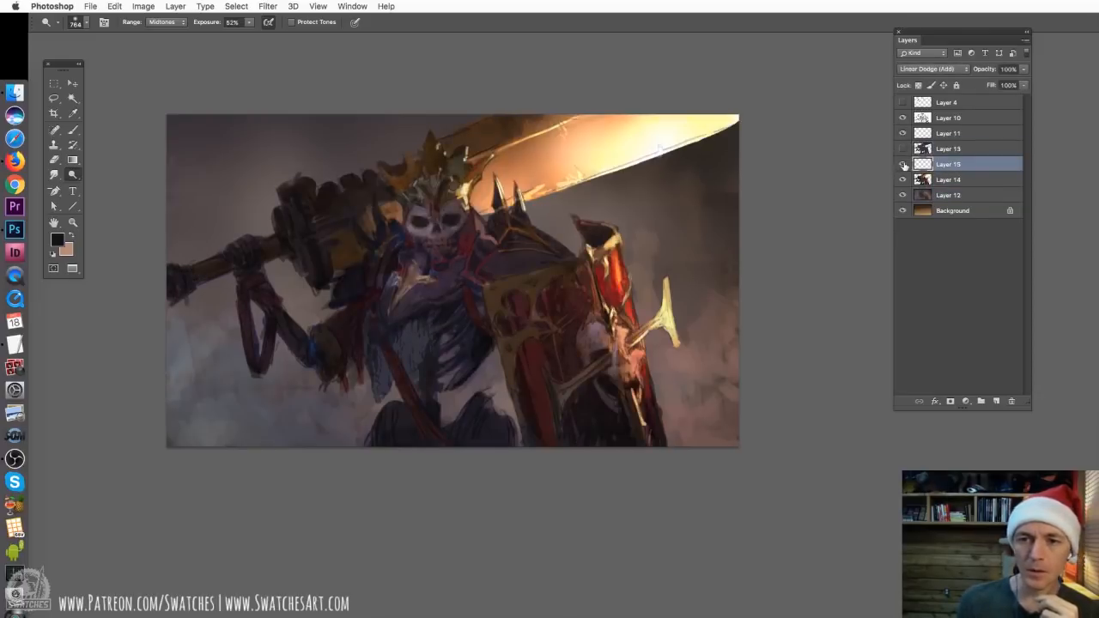
click(901, 164)
click(901, 164)
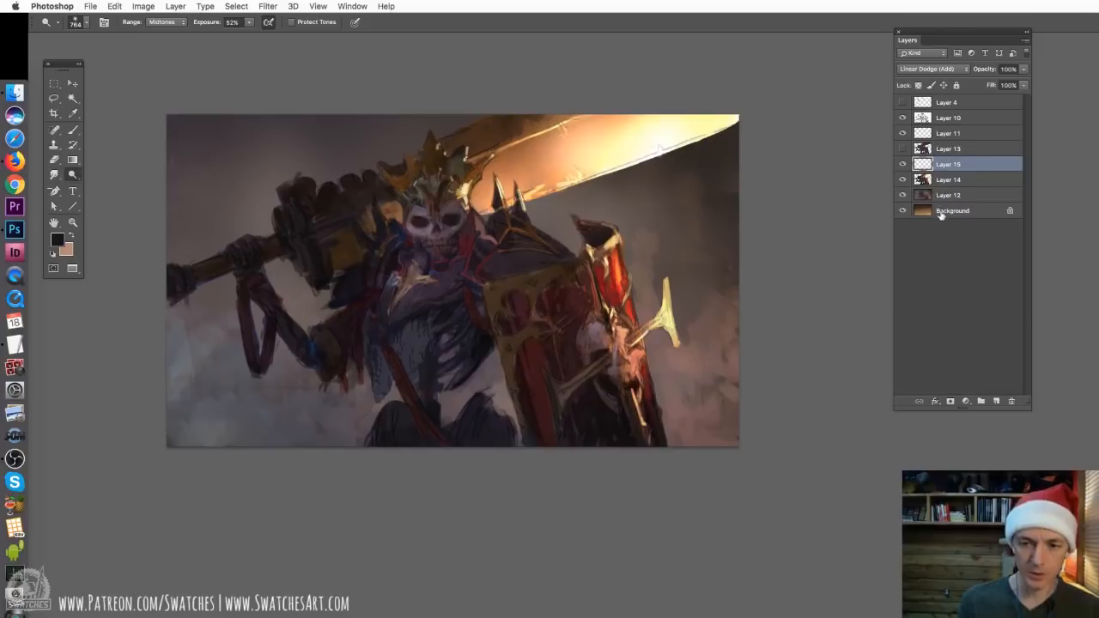
key(ctrl+e)
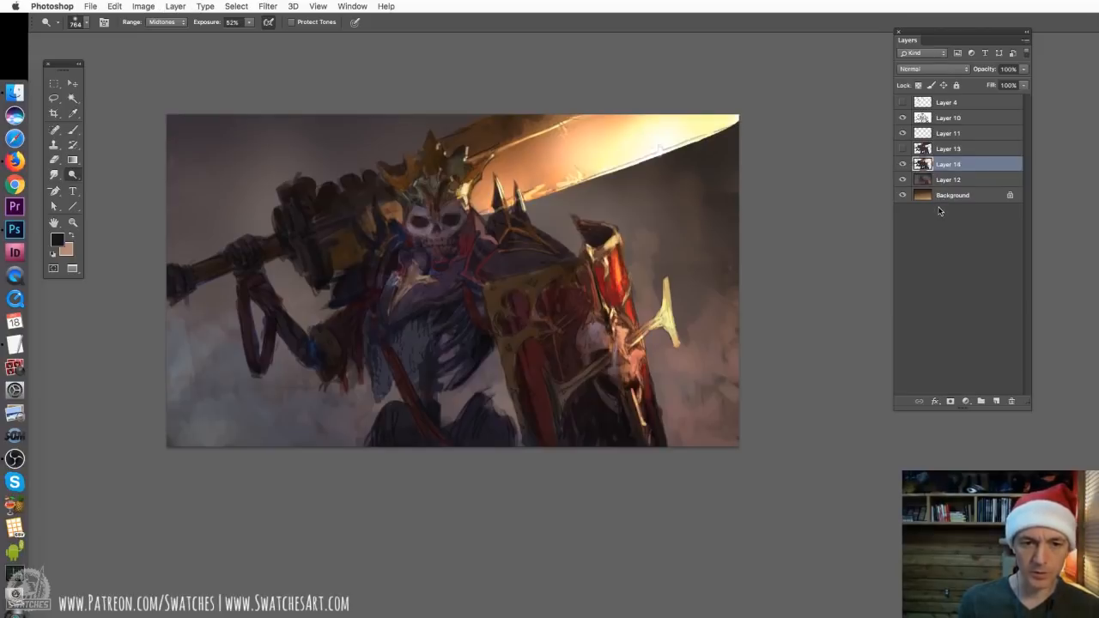
Add a new layer above Layer 10 and paint smoke-coloured haze over the shield's lower end with the 764 px soft brush
click(995, 400)
drag(951, 162, 948, 110)
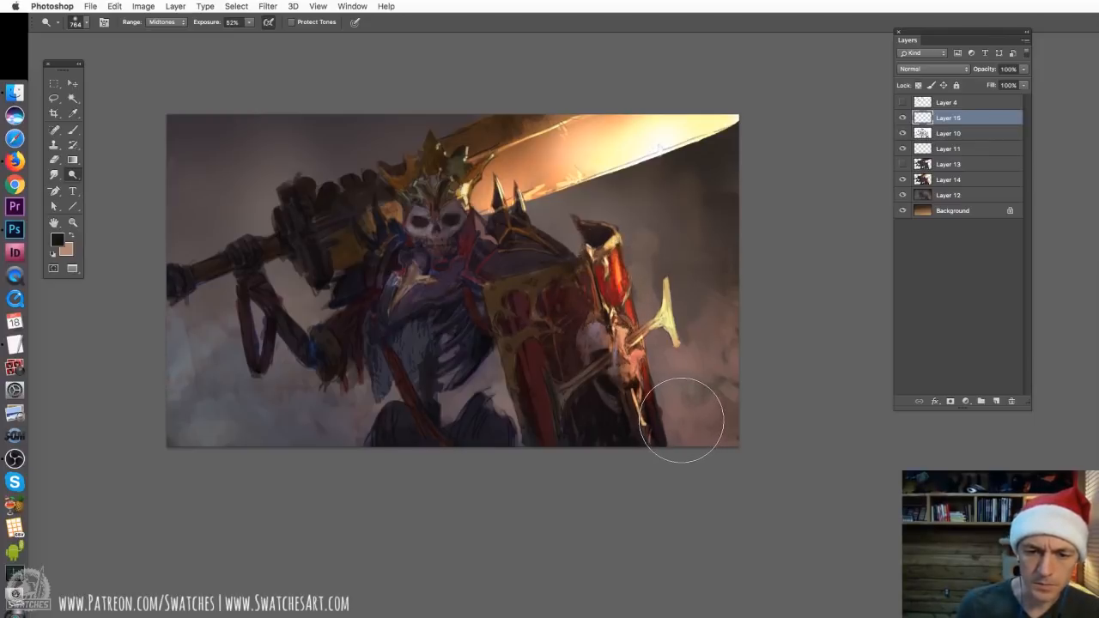
key(b)
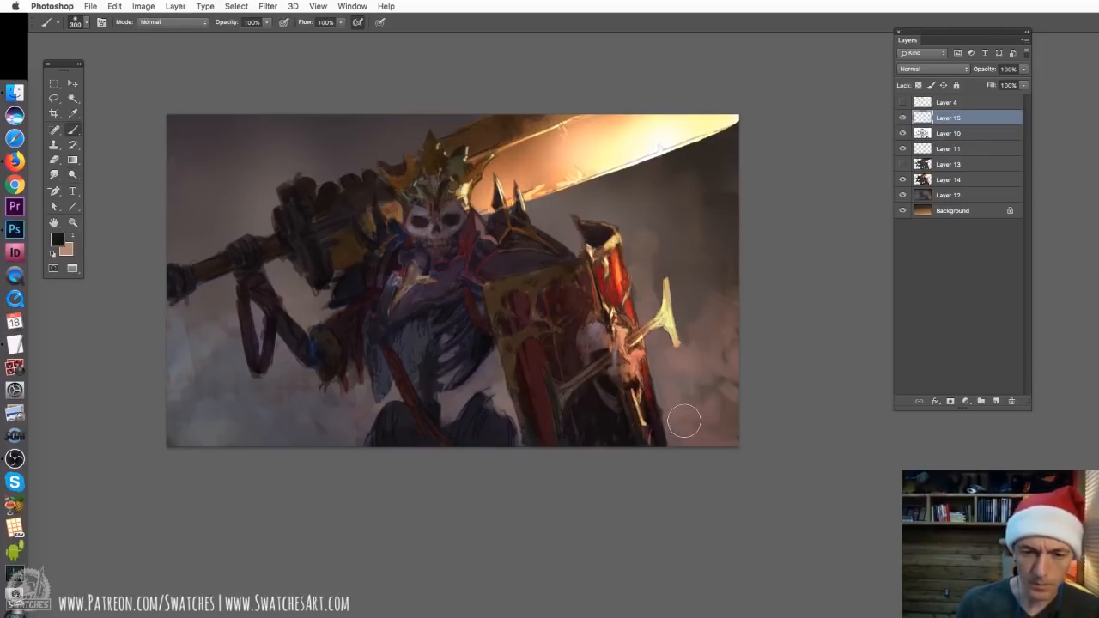
alt+click(727, 413)
right_click(674, 406)
click(683, 478)
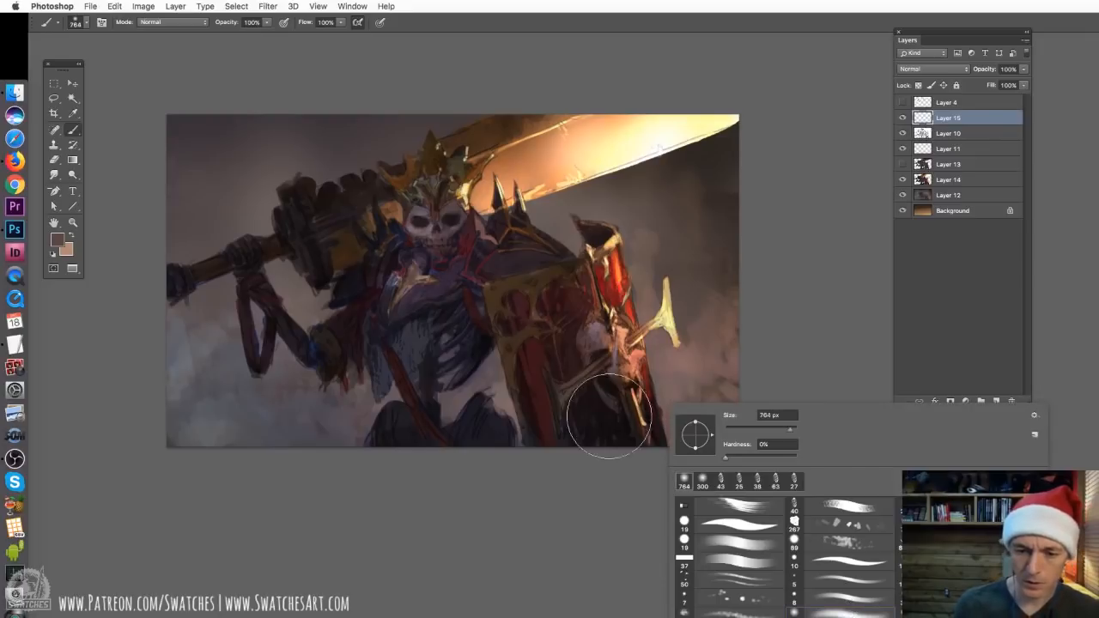
drag(642, 387, 660, 481)
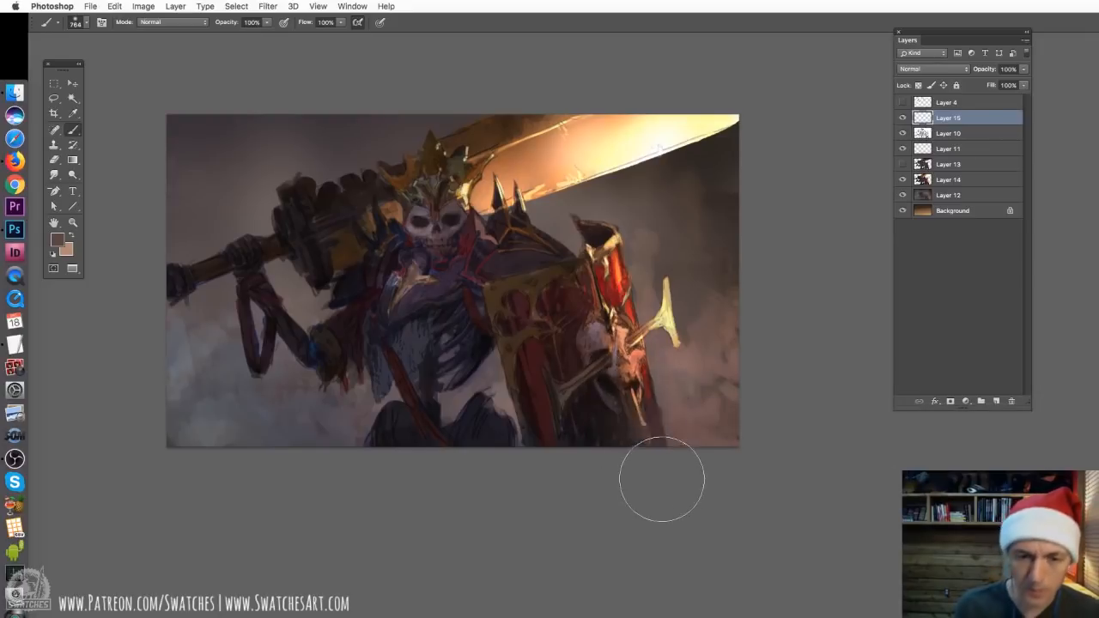
mouse_move(618, 412)
mouse_down()
mouse_move(653, 489)
mouse_move(584, 463)
mouse_up()
mouse_move(565, 424)
mouse_down()
mouse_move(604, 420)
mouse_move(574, 395)
mouse_move(598, 406)
mouse_move(642, 462)
mouse_up()
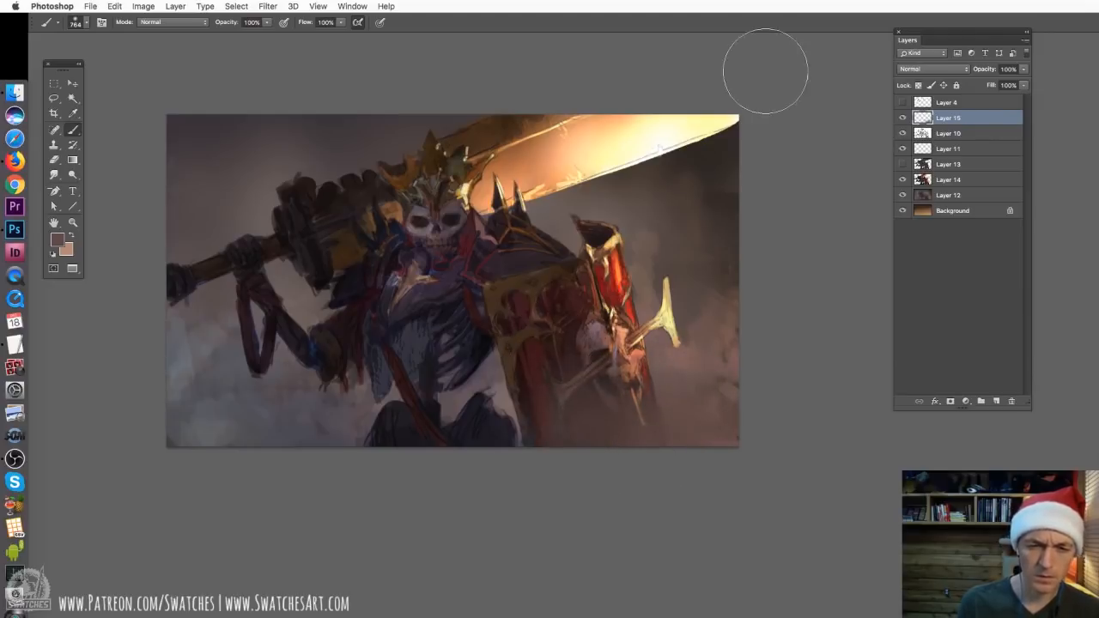
Apply a Hue/Saturation adjustment to the haze layer, shifting the hue slightly and raising saturation and lightness
key(ctrl+u)
mouse_move(824, 244)
mouse_down()
mouse_move(854, 275)
mouse_move(838, 304)
mouse_move(861, 277)
mouse_up()
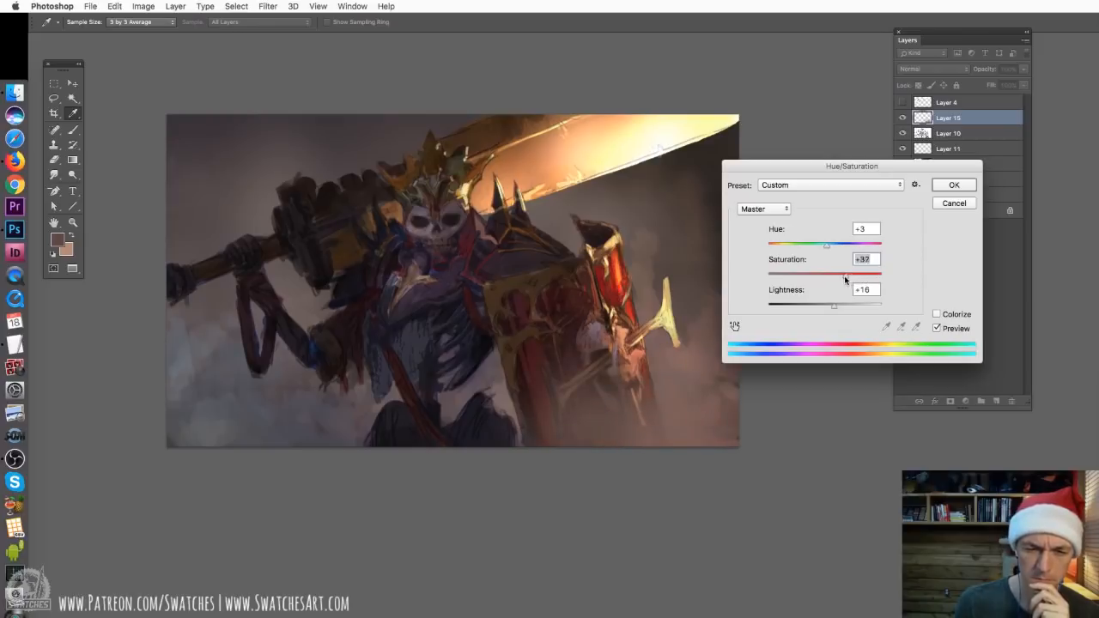
drag(826, 247, 852, 278)
click(941, 186)
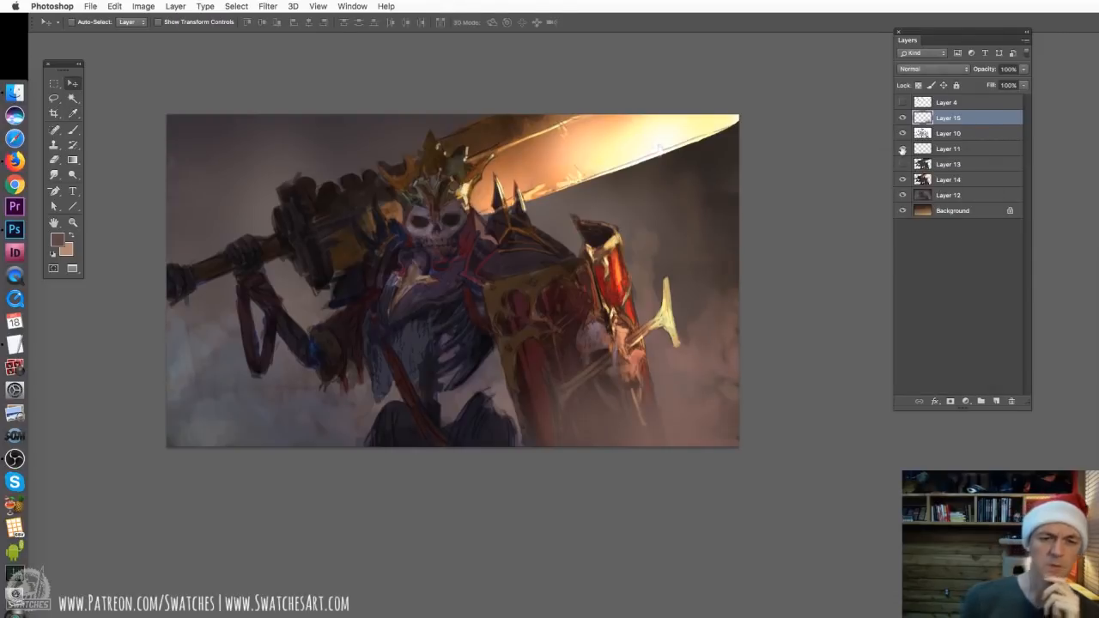
Erase part of the haze over the shield's lower inner side with the 764 px soft eraser
key(e)
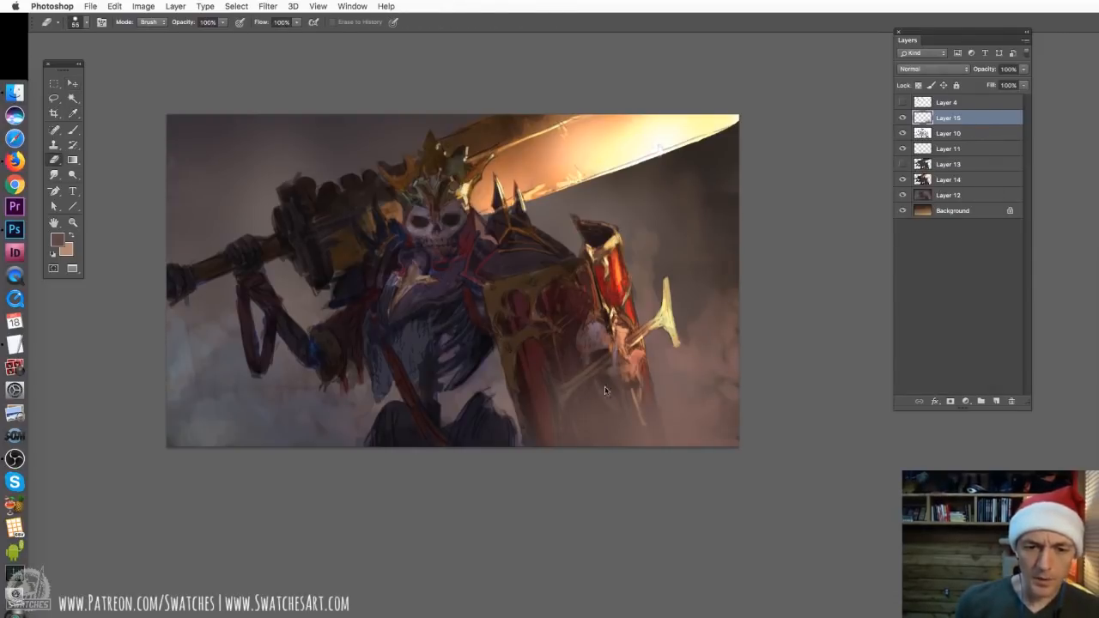
right_click(604, 388)
click(776, 586)
mouse_move(537, 388)
mouse_down()
mouse_move(582, 366)
mouse_move(559, 398)
mouse_move(587, 389)
mouse_move(558, 373)
mouse_move(636, 376)
mouse_move(678, 356)
mouse_move(693, 362)
mouse_move(554, 401)
mouse_up()
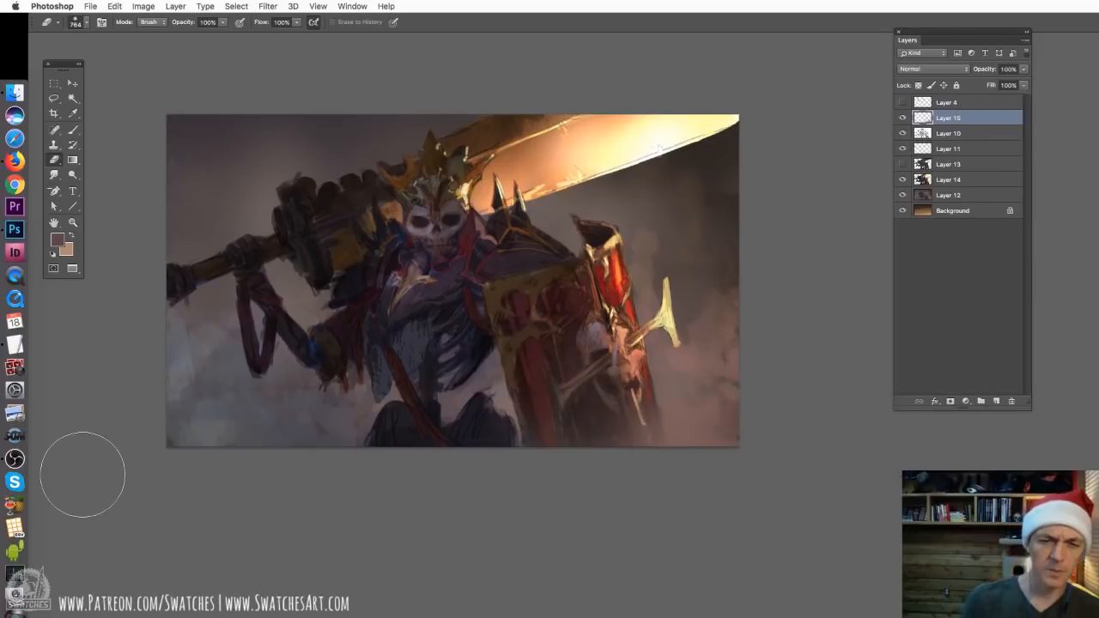
Paint soft haze over the sword's grip and the skeleton's raised arm with the 764 px brush
key(b)
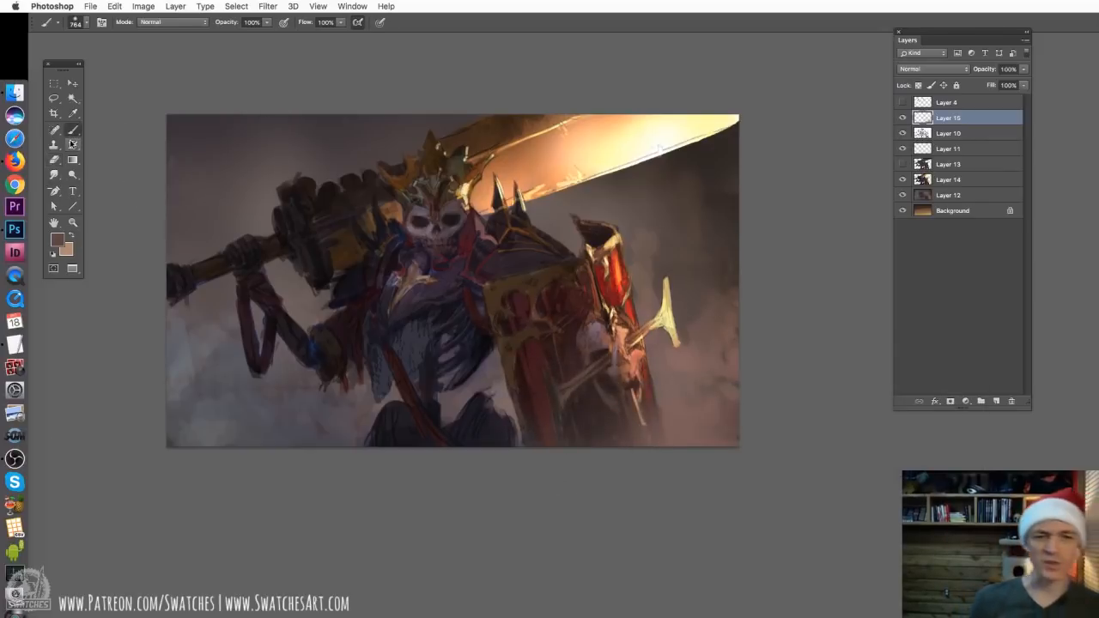
drag(409, 265, 469, 261)
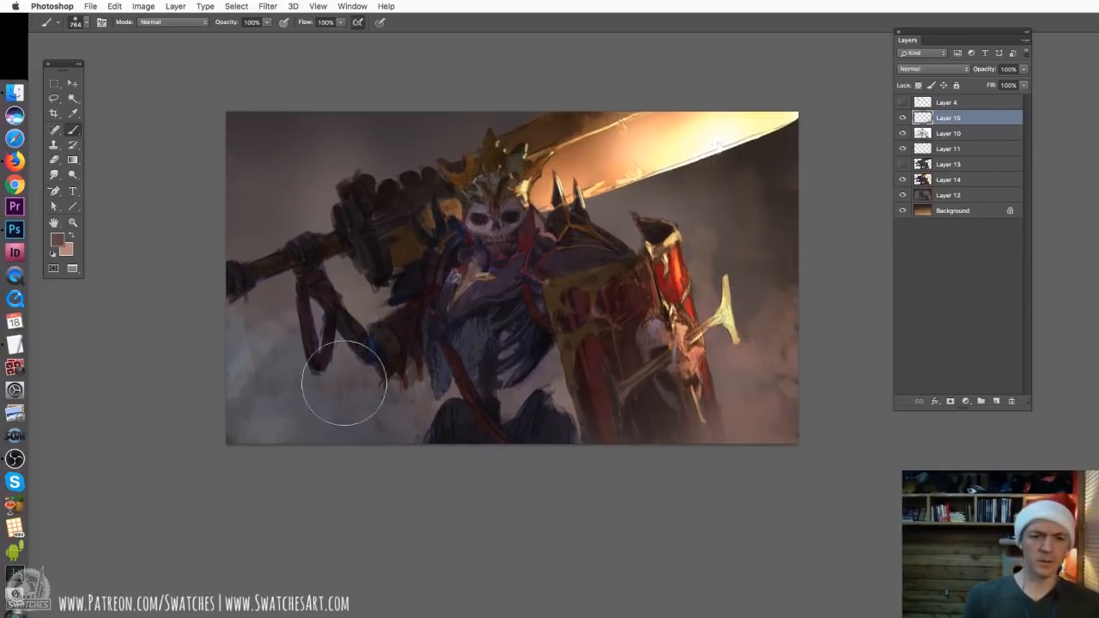
key(super+plus)
drag(344, 268, 457, 326)
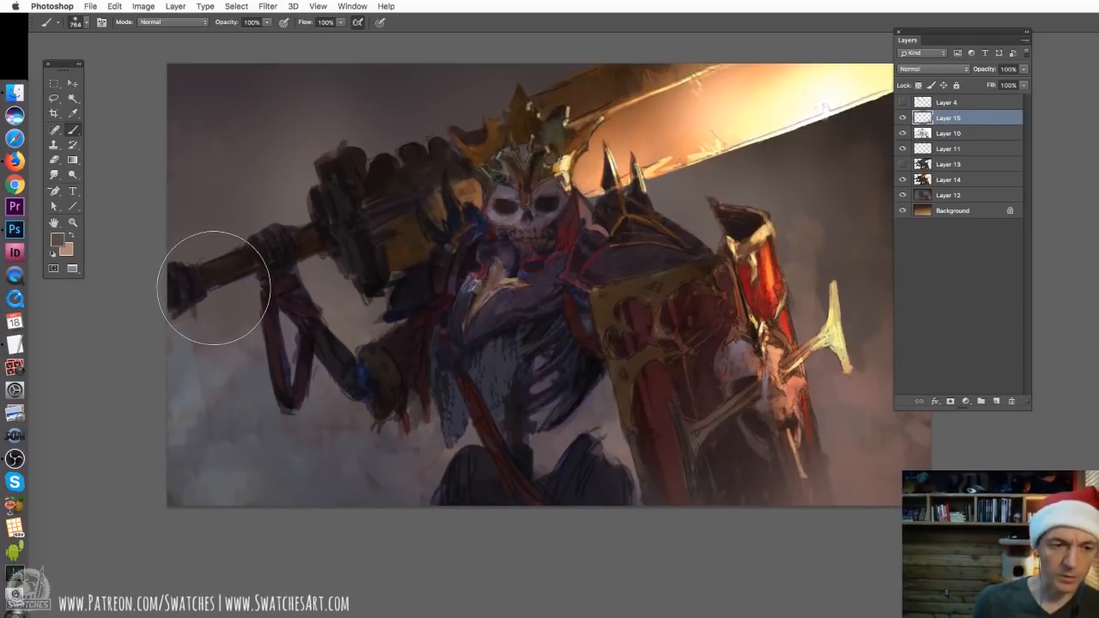
mouse_move(211, 278)
mouse_down()
mouse_move(261, 314)
mouse_move(289, 356)
mouse_move(331, 345)
mouse_move(350, 374)
mouse_move(294, 385)
mouse_up()
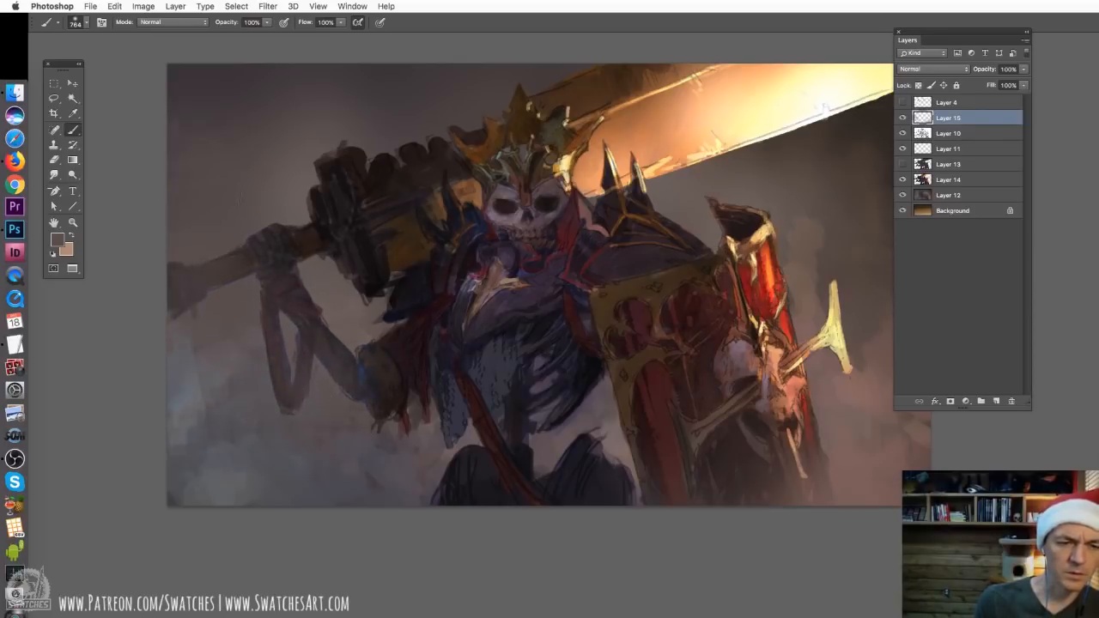
Set the haze layer's blend mode to Lighten and extend the haze over the sword guard, forearm and knee
click(928, 73)
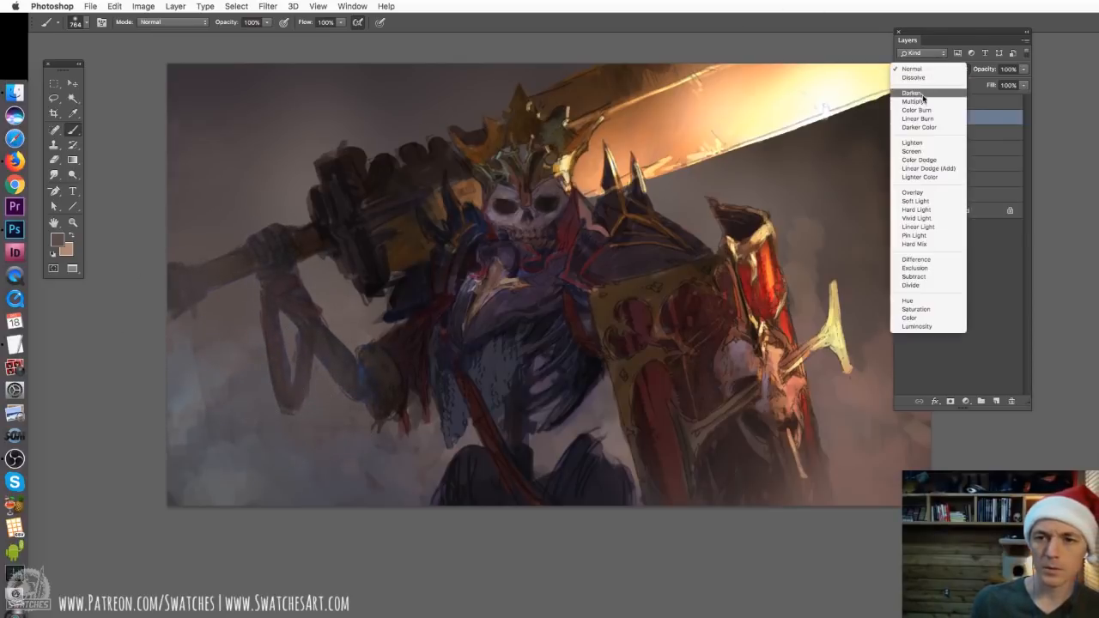
click(914, 144)
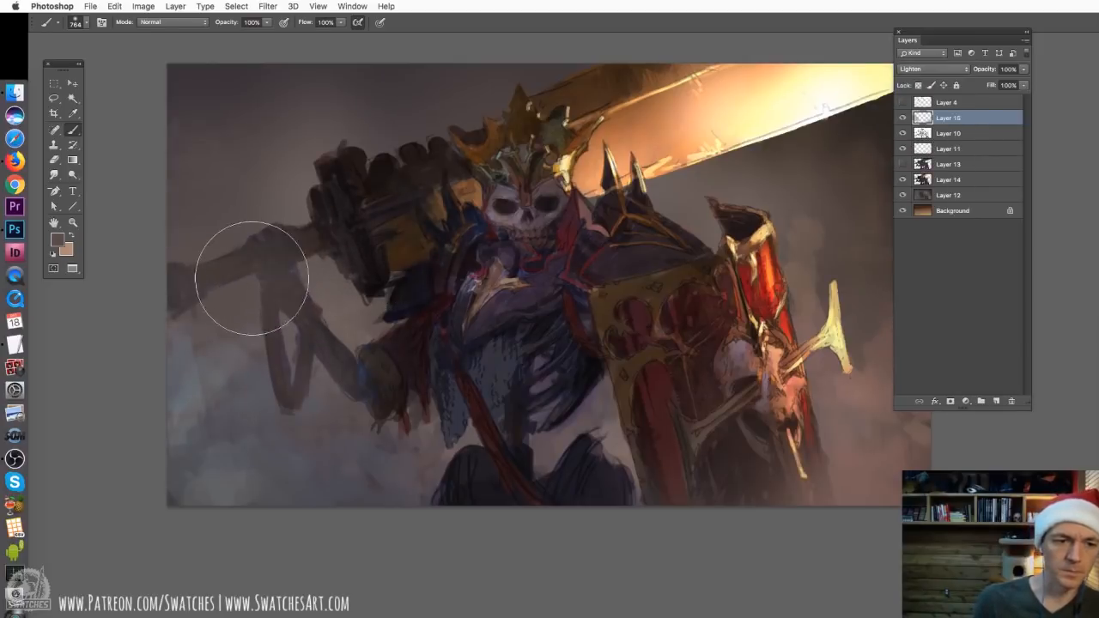
mouse_move(146, 448)
mouse_down()
mouse_move(295, 401)
mouse_move(380, 422)
mouse_move(370, 356)
mouse_move(258, 287)
mouse_move(344, 243)
mouse_move(330, 250)
mouse_move(416, 316)
mouse_move(381, 447)
mouse_move(483, 490)
mouse_up()
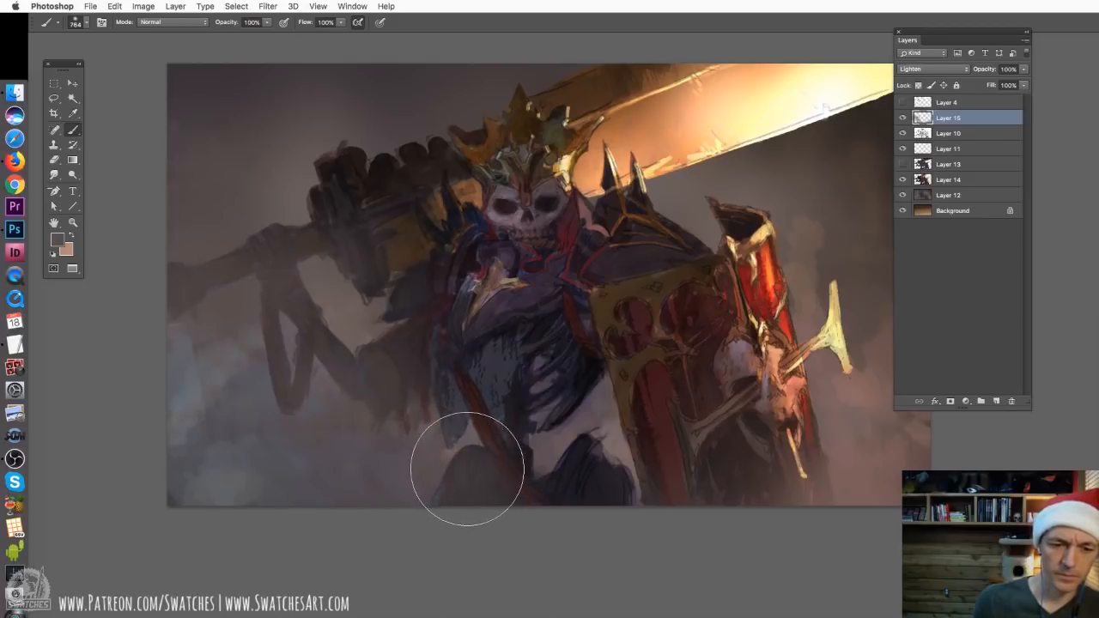
Try painting dark smoke around the forearm and knee on a new layer with a textured brush enlarged to 396 px
alt+click(994, 401)
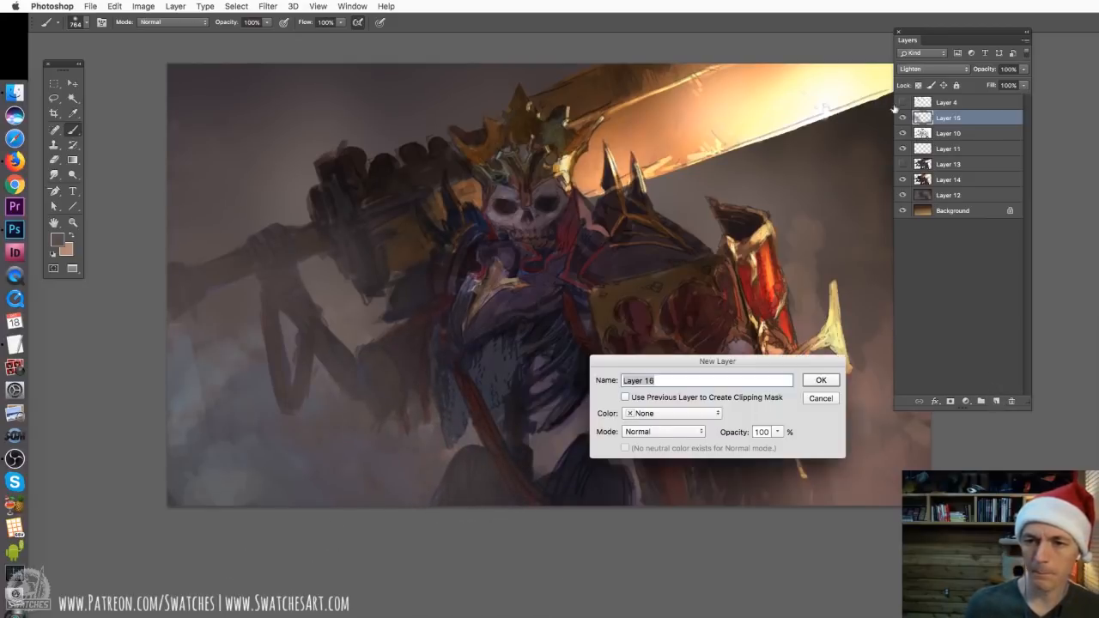
click(821, 398)
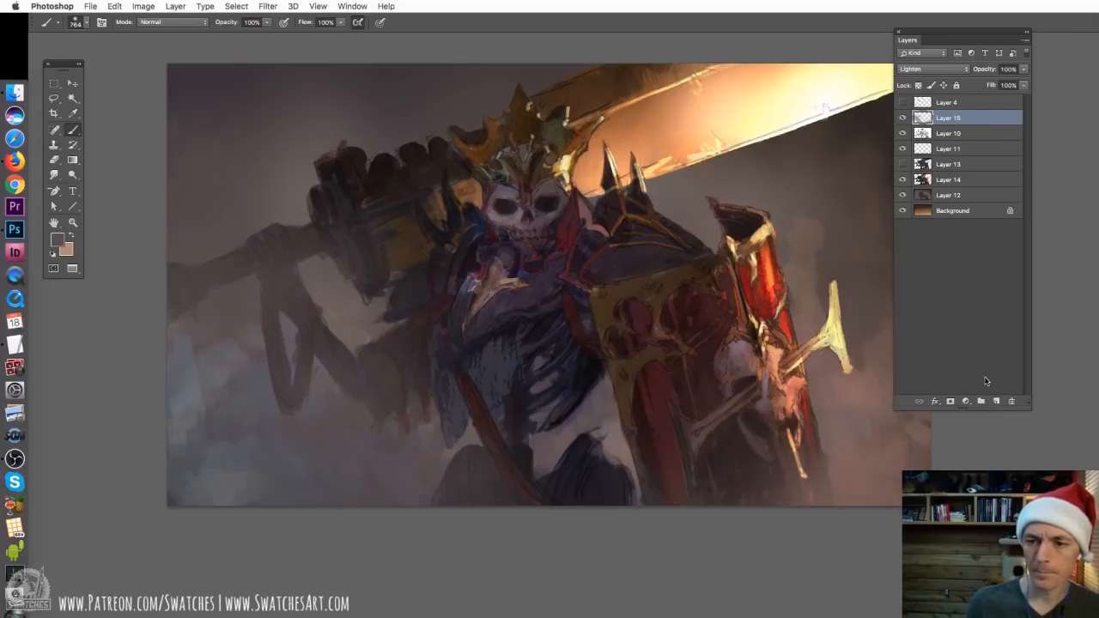
click(997, 401)
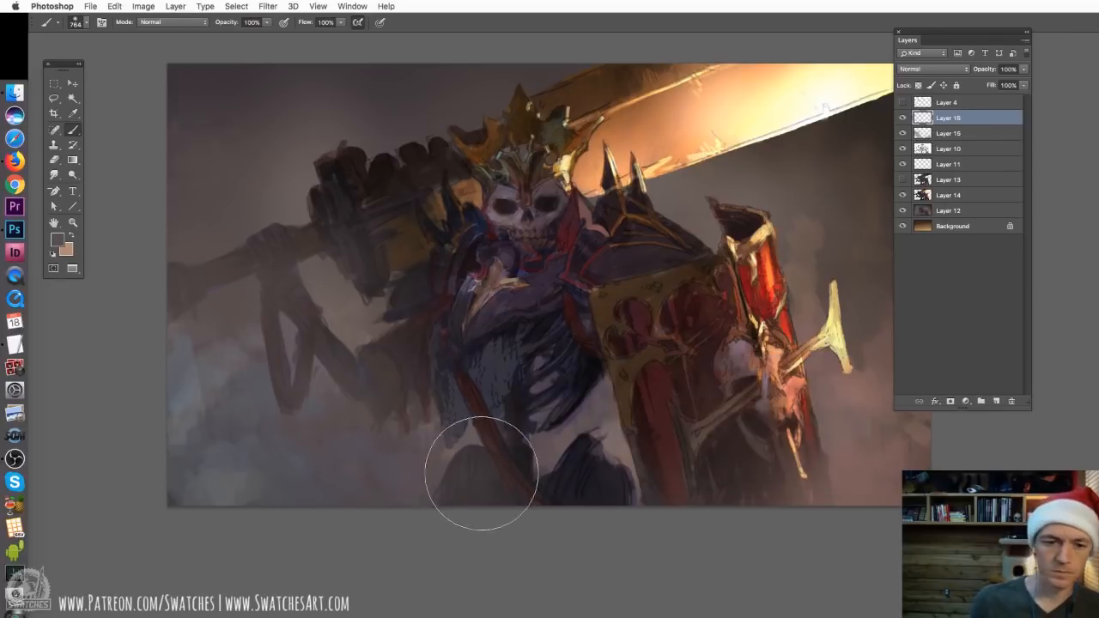
alt+click(435, 467)
alt+click(474, 472)
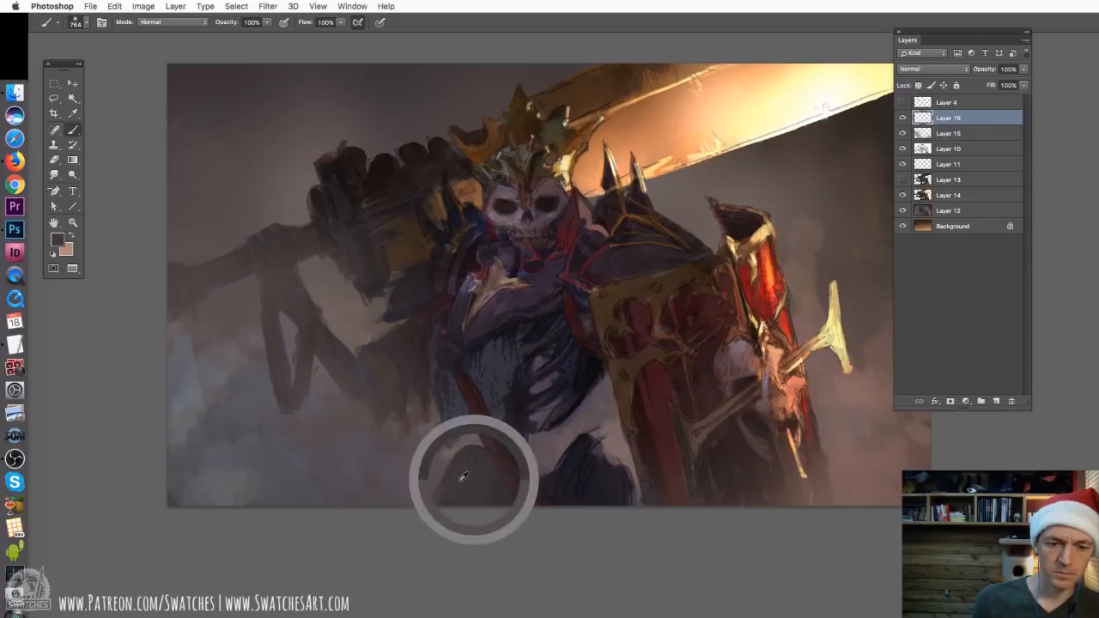
right_click(404, 461)
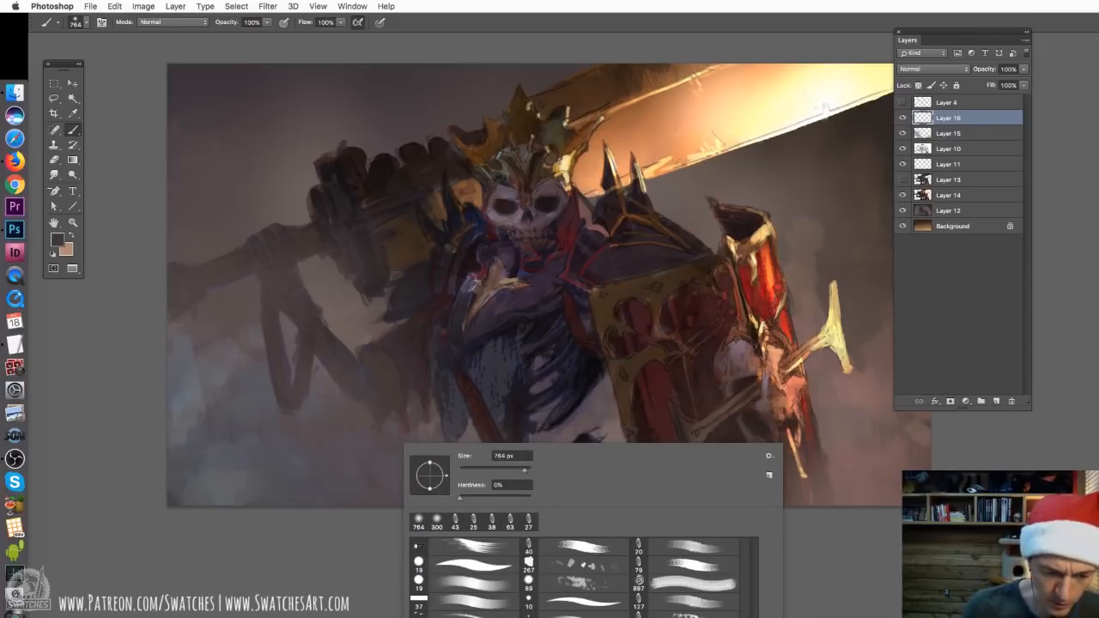
right_click(357, 191)
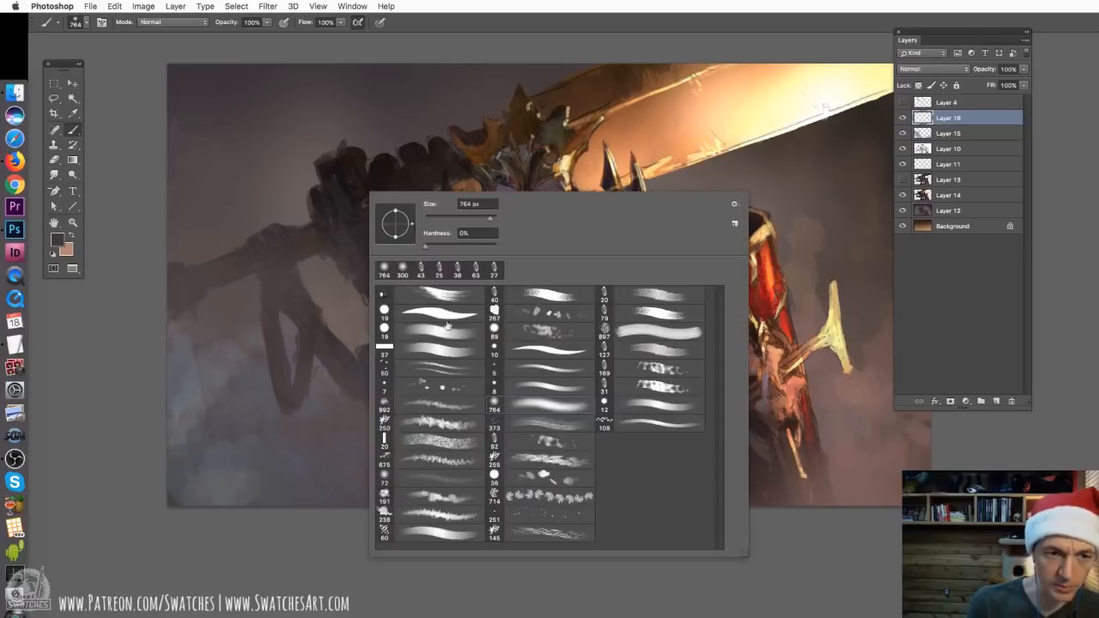
click(435, 495)
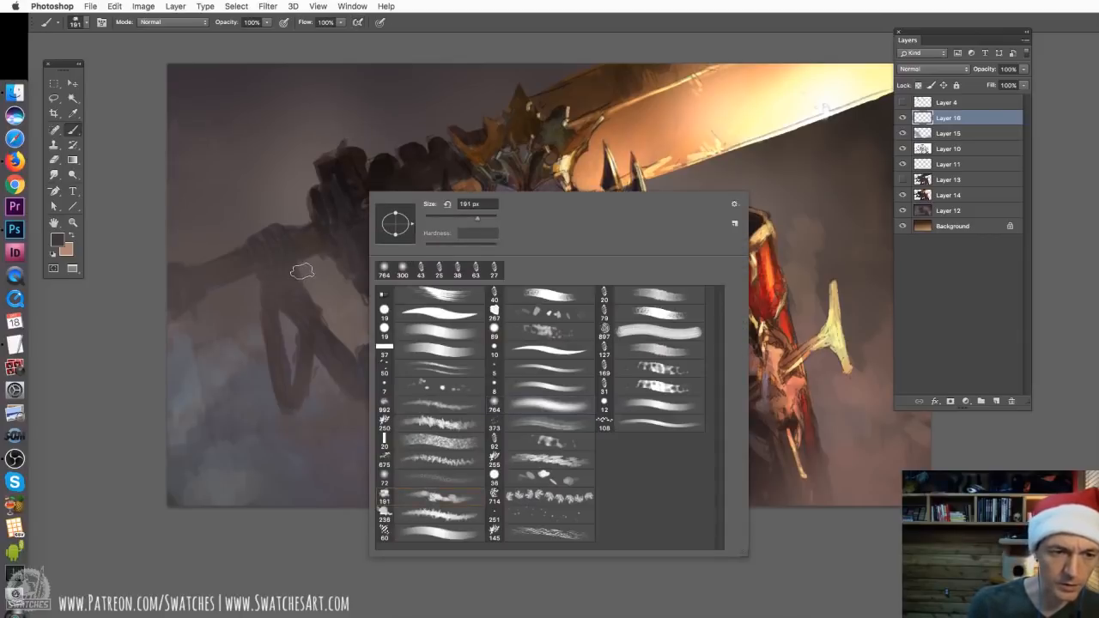
drag(477, 218, 479, 222)
click(241, 405)
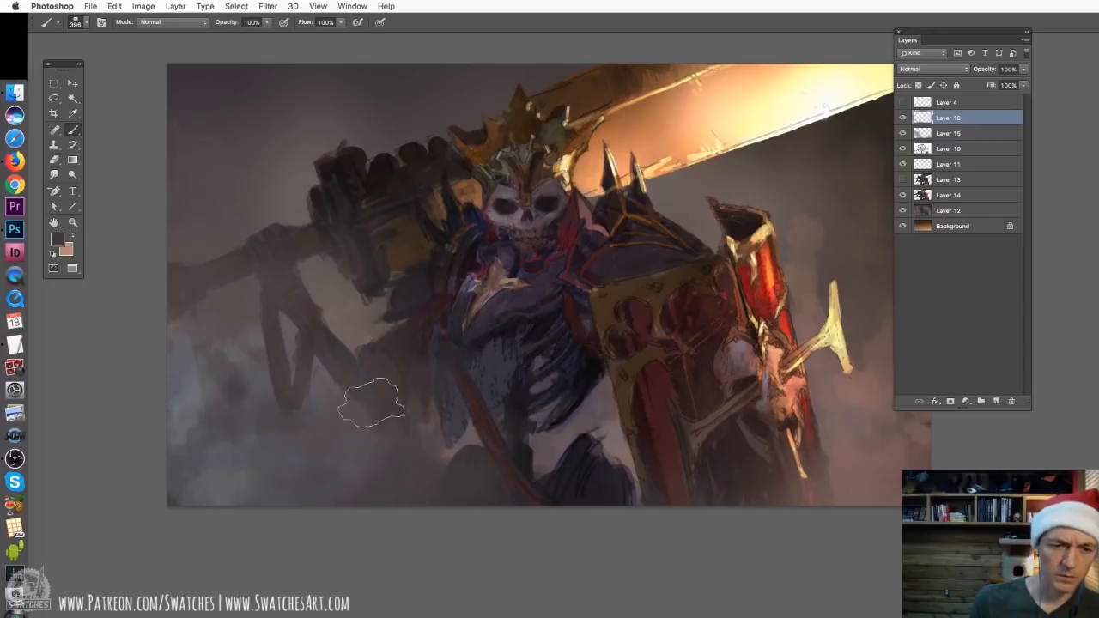
Delete Layer 16 with the textured smoke and check the Lighten haze layer's effect on the whole painting
key(super+minus)
key(super+minus)
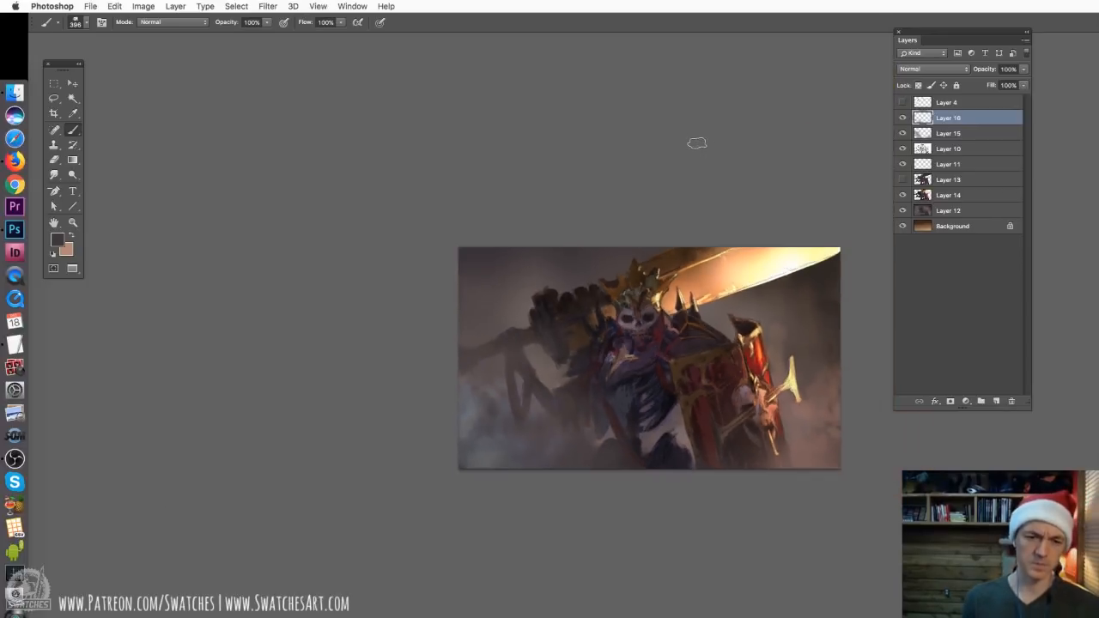
drag(978, 123, 1005, 403)
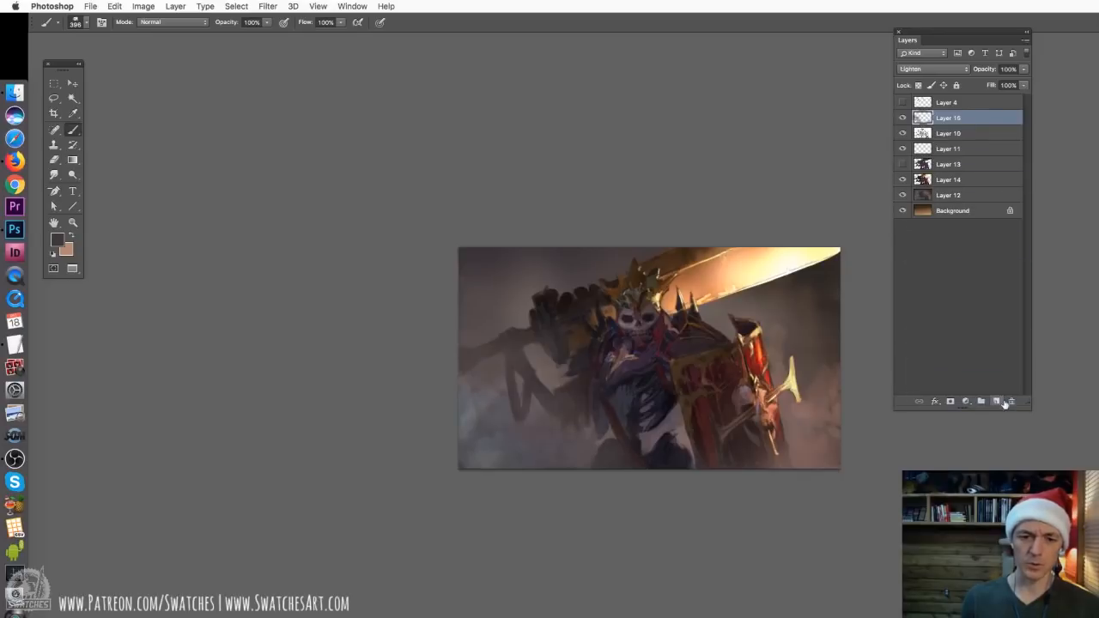
click(902, 119)
click(902, 118)
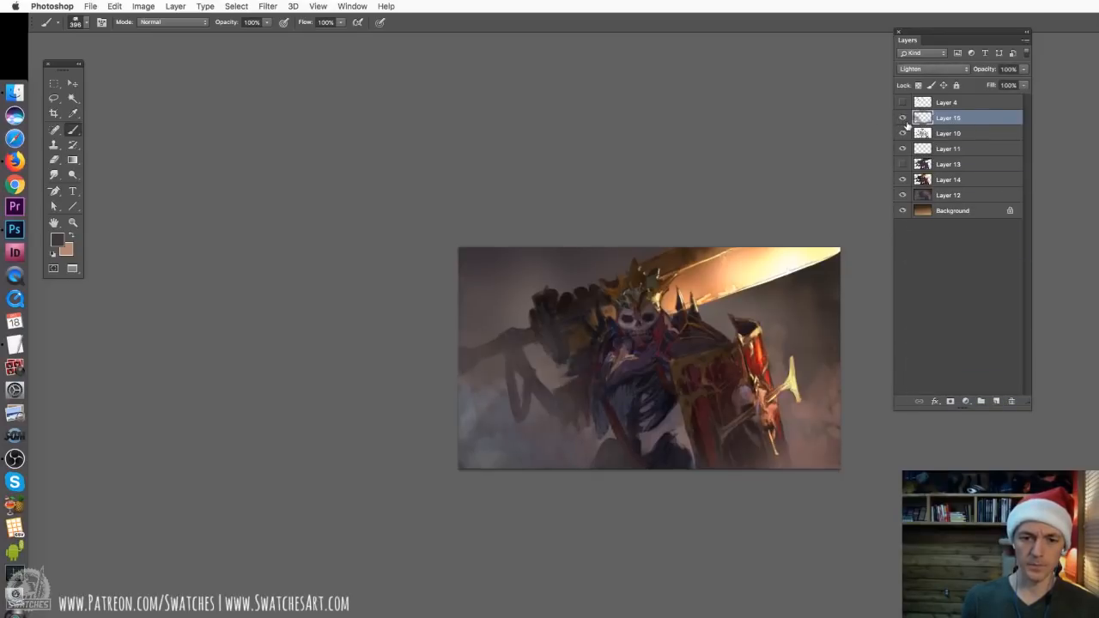
Paint subtle haze over the skeleton's ribs, waist and knee on Layer 15 with the round brush at 100 px
drag(718, 340, 642, 295)
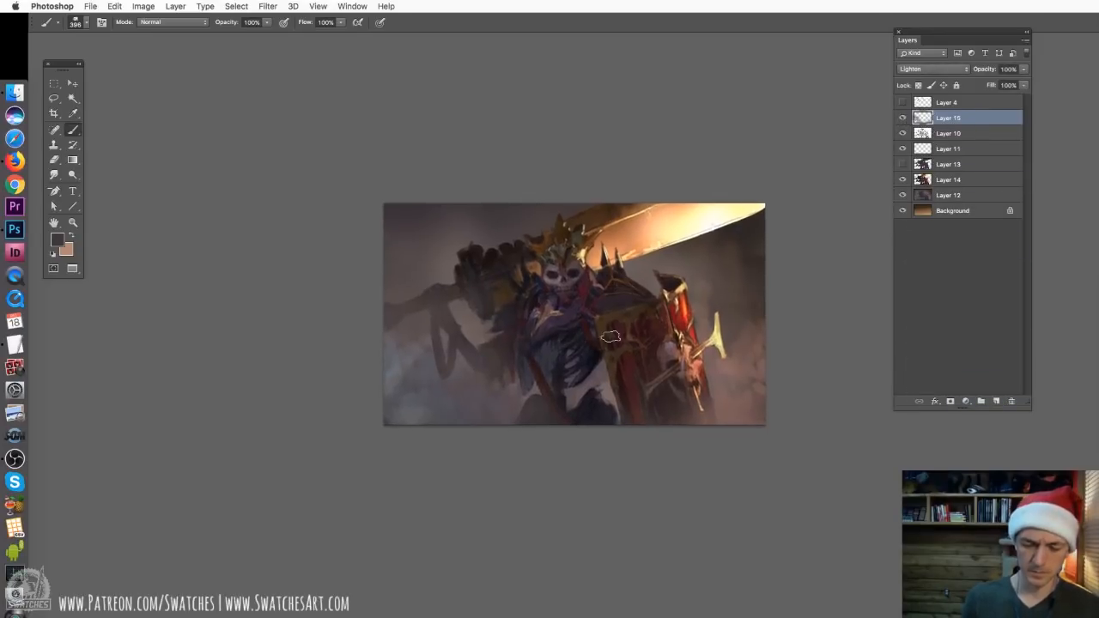
key(super+equal)
right_click(497, 337)
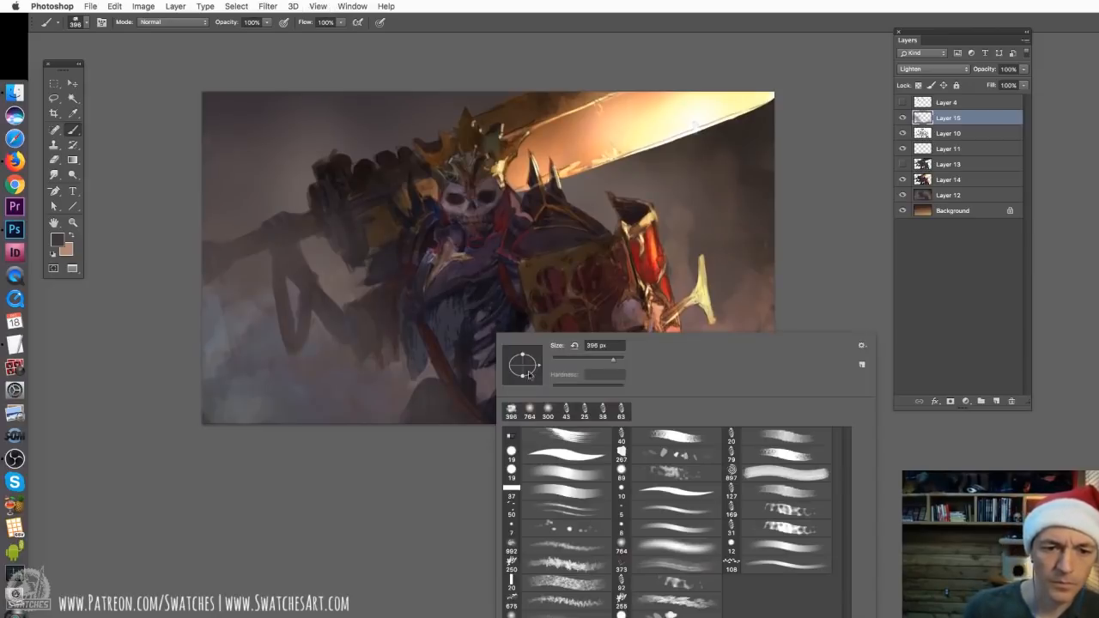
click(566, 478)
drag(569, 362, 589, 362)
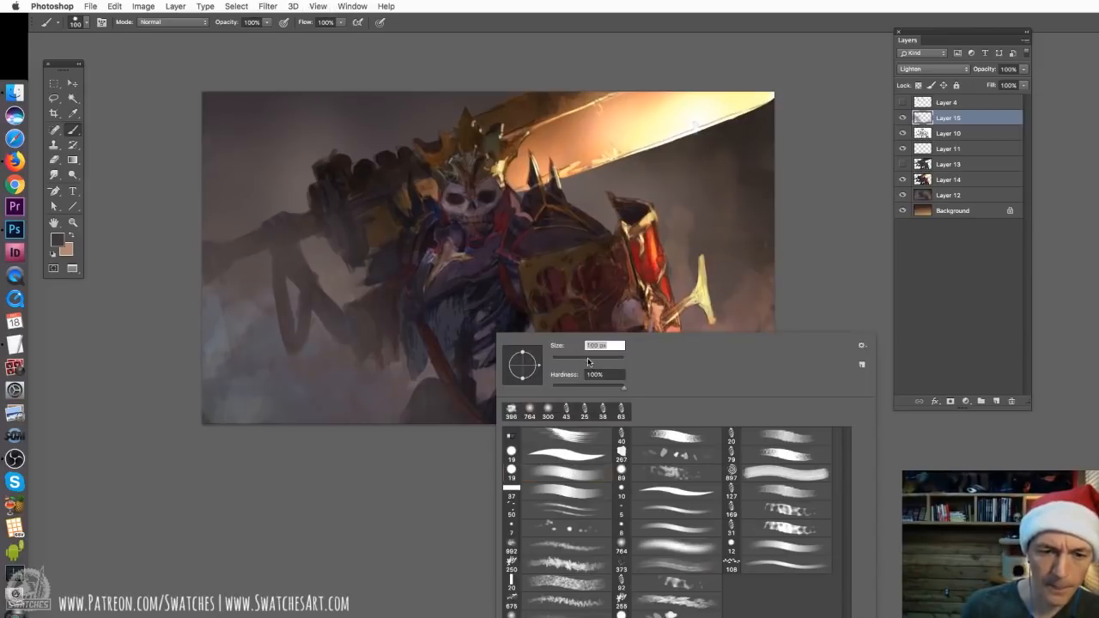
click(478, 320)
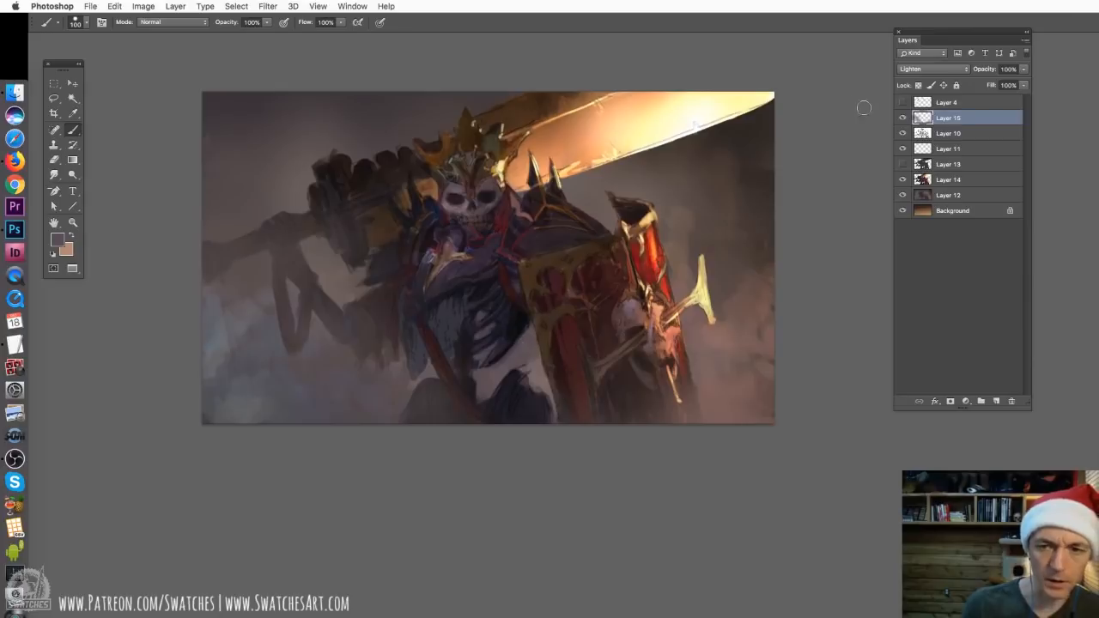
drag(930, 35, 891, 68)
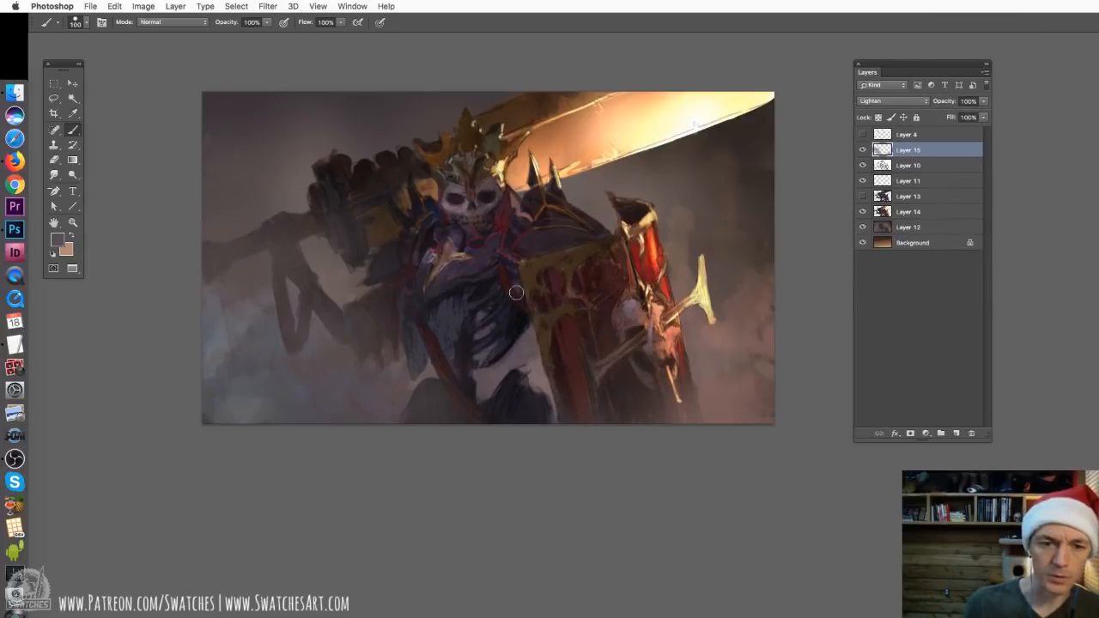
mouse_move(502, 319)
mouse_down()
mouse_move(509, 309)
mouse_move(521, 319)
mouse_up()
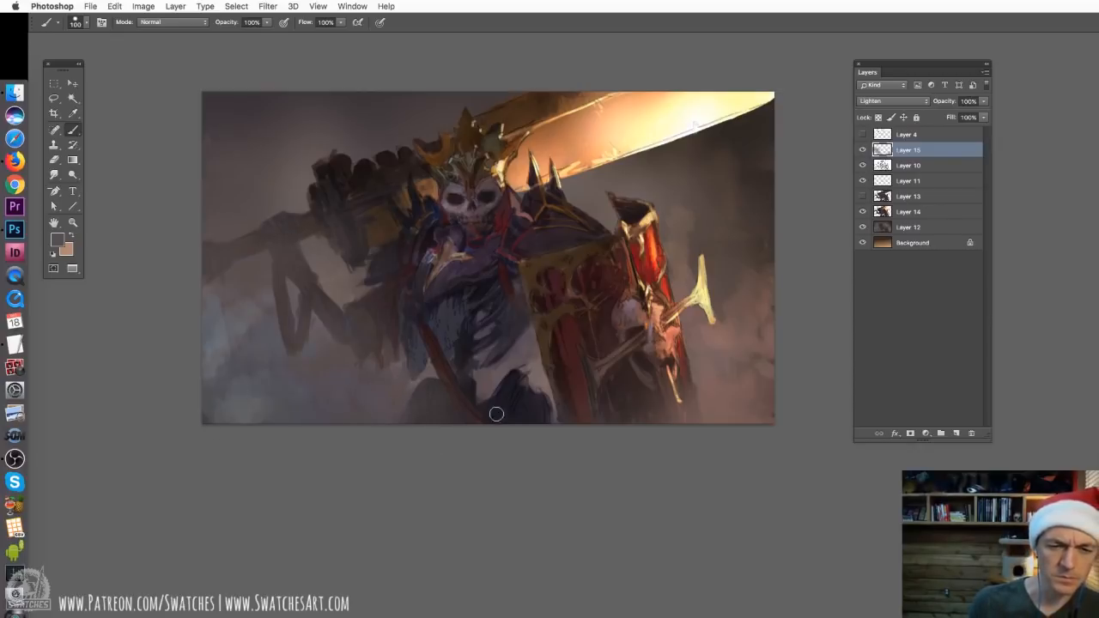
mouse_move(496, 414)
mouse_down()
mouse_move(527, 400)
mouse_move(536, 429)
mouse_move(550, 399)
mouse_up()
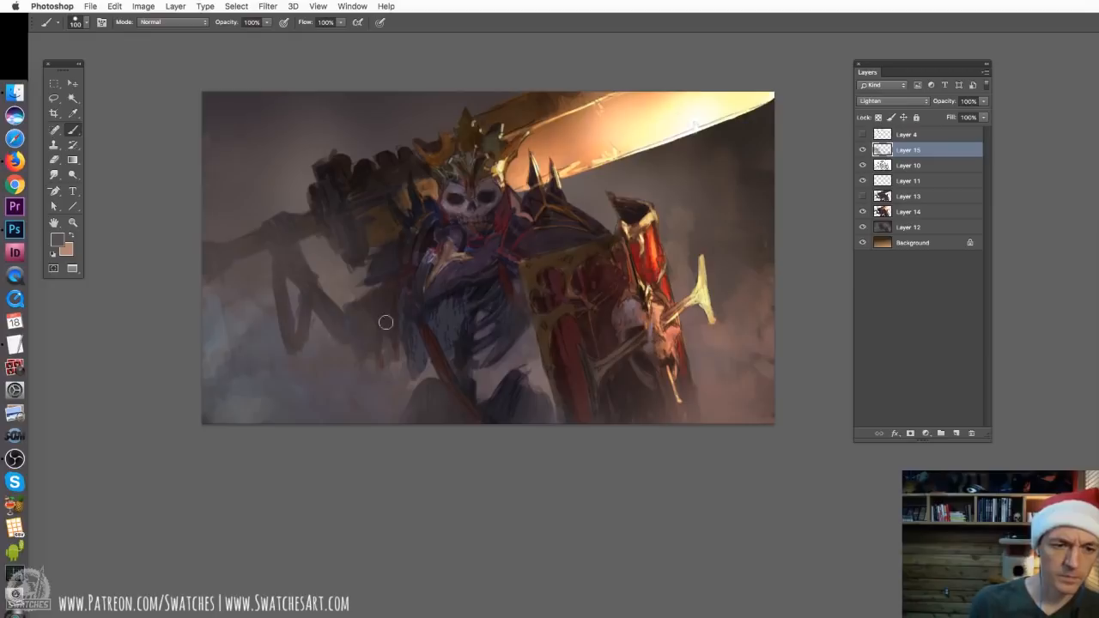
Reduce the round brush to 65 px and refine the haze around the raised forearm and sword grip
right_click(317, 255)
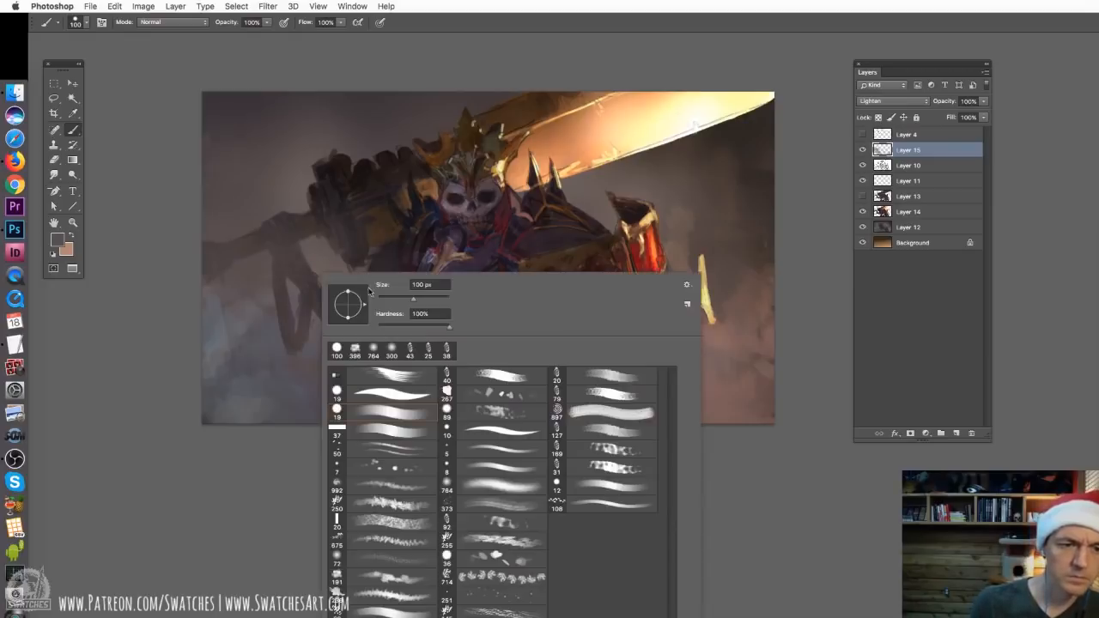
click(400, 298)
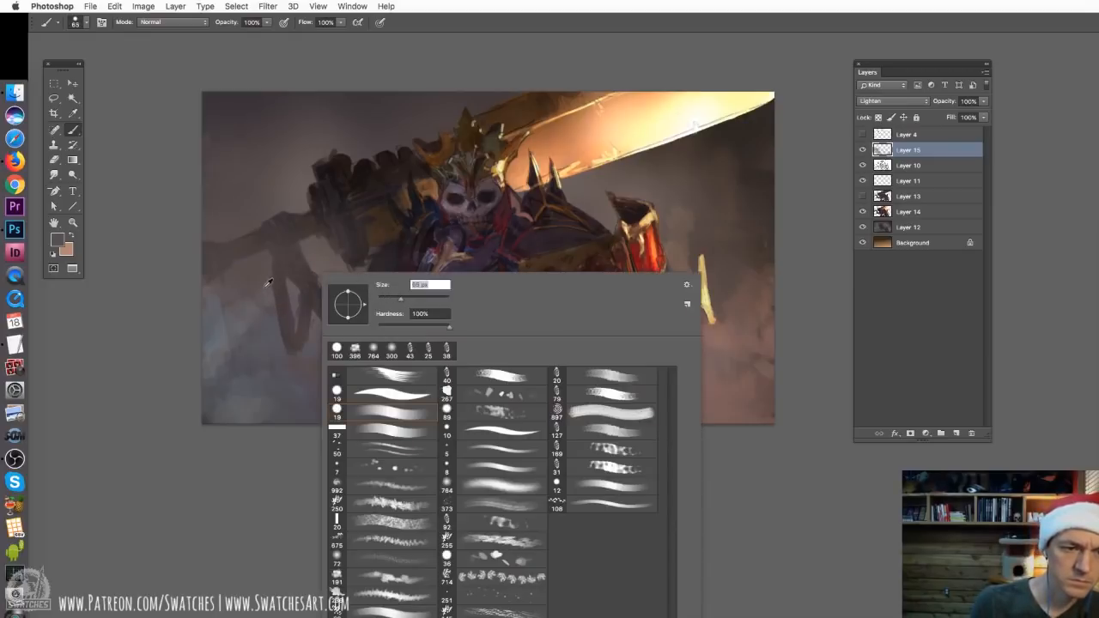
alt+click(274, 300)
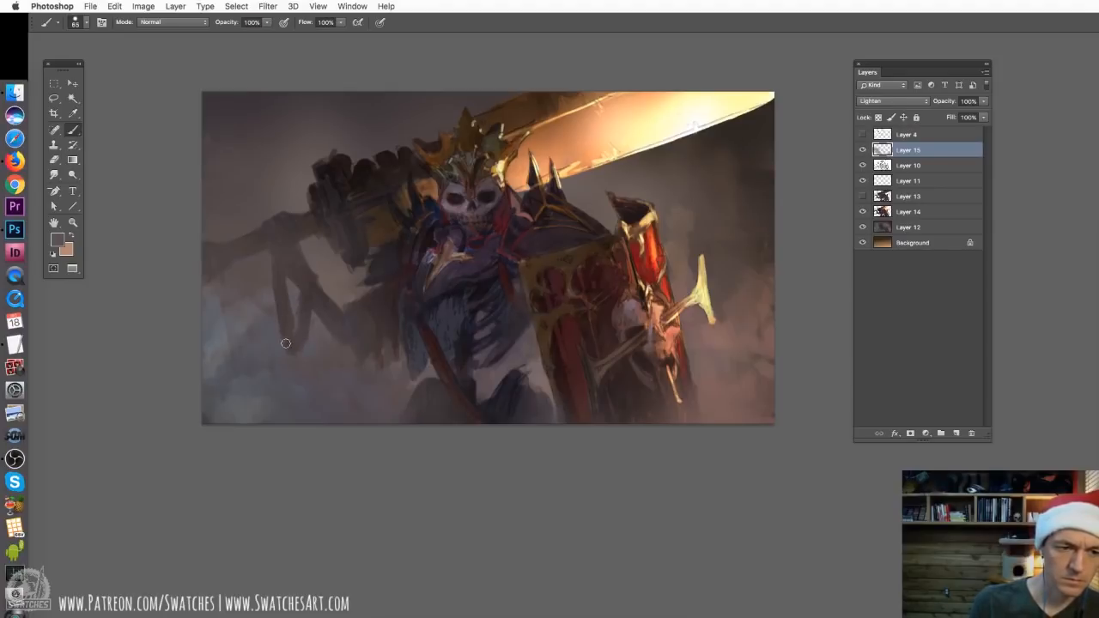
alt+click(266, 284)
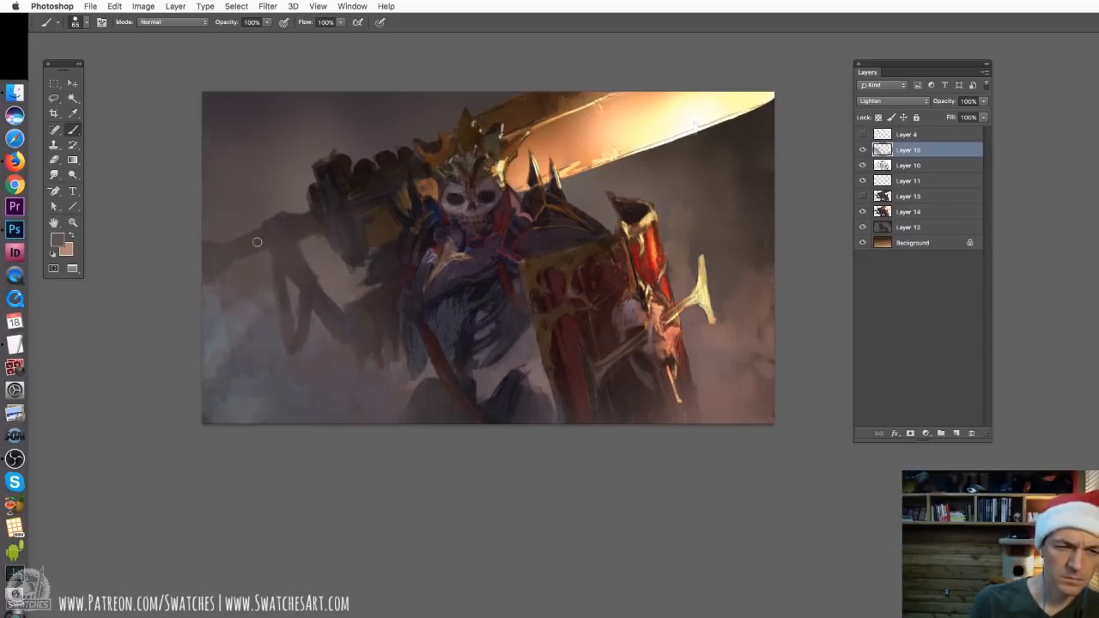
Enlarge the round brush to 127 px and examine the whole painting with and without Layer 12
right_click(701, 142)
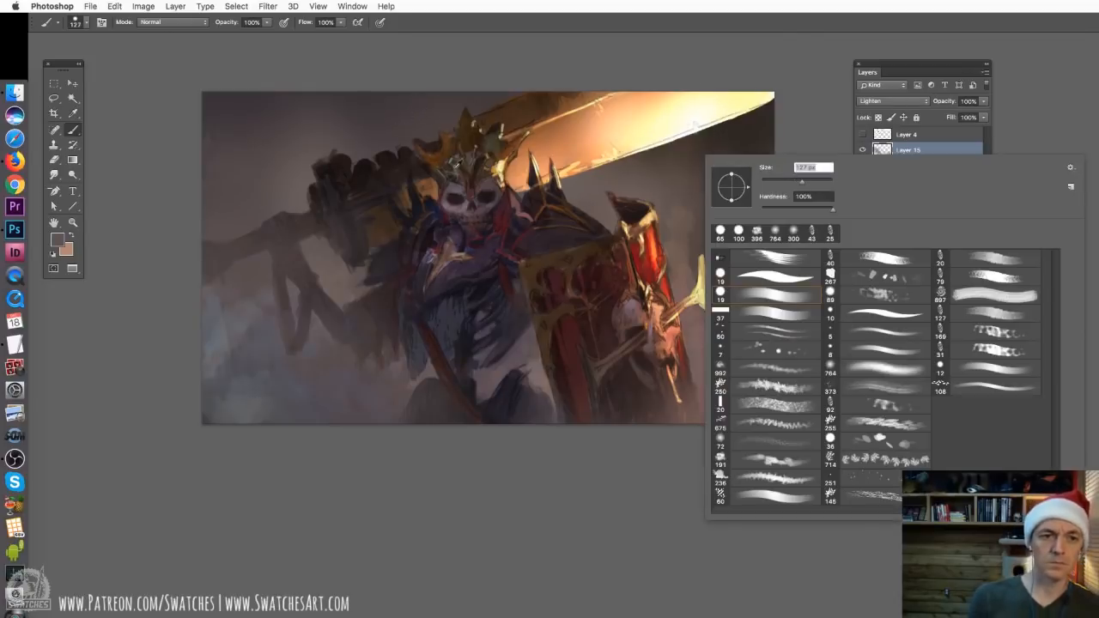
alt+click(561, 262)
key(super+minus)
key(super+minus)
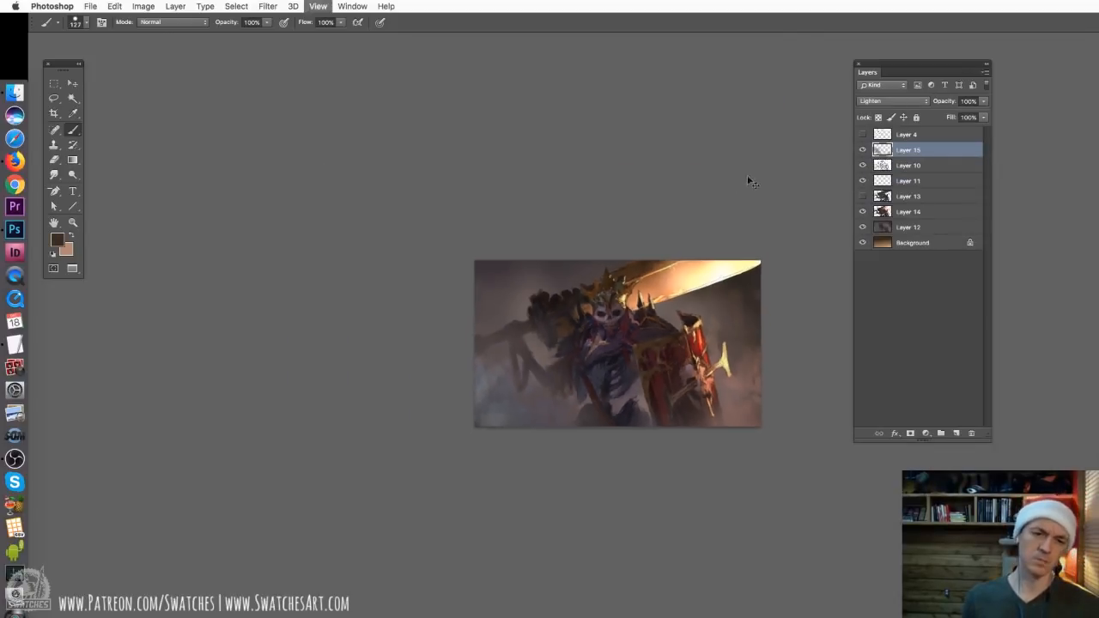
key(super+plus)
key(super+plus)
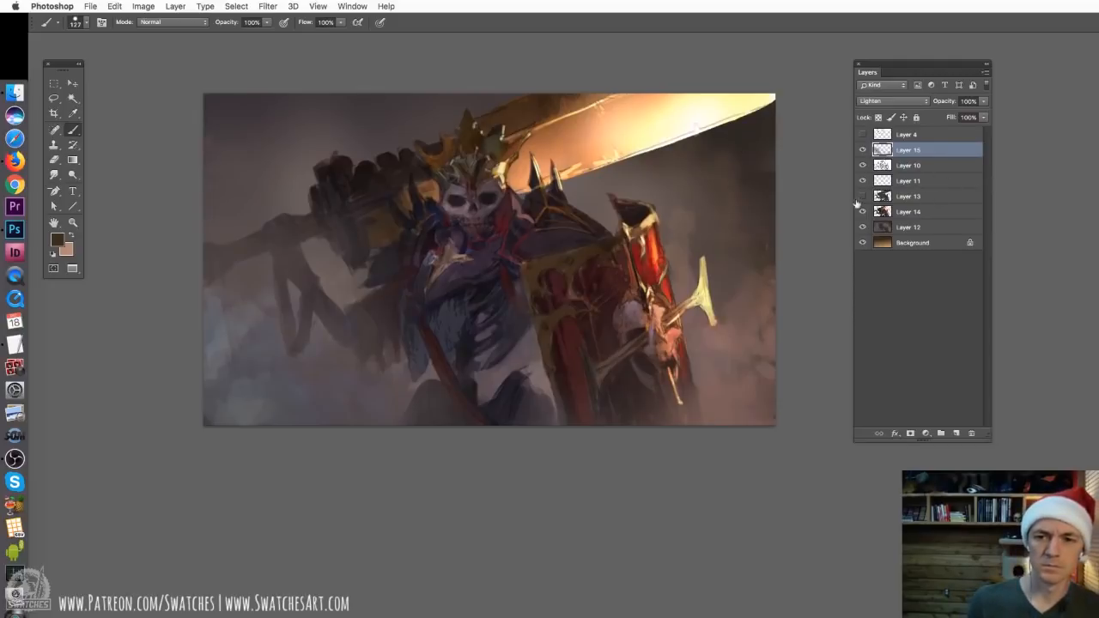
click(864, 229)
click(865, 229)
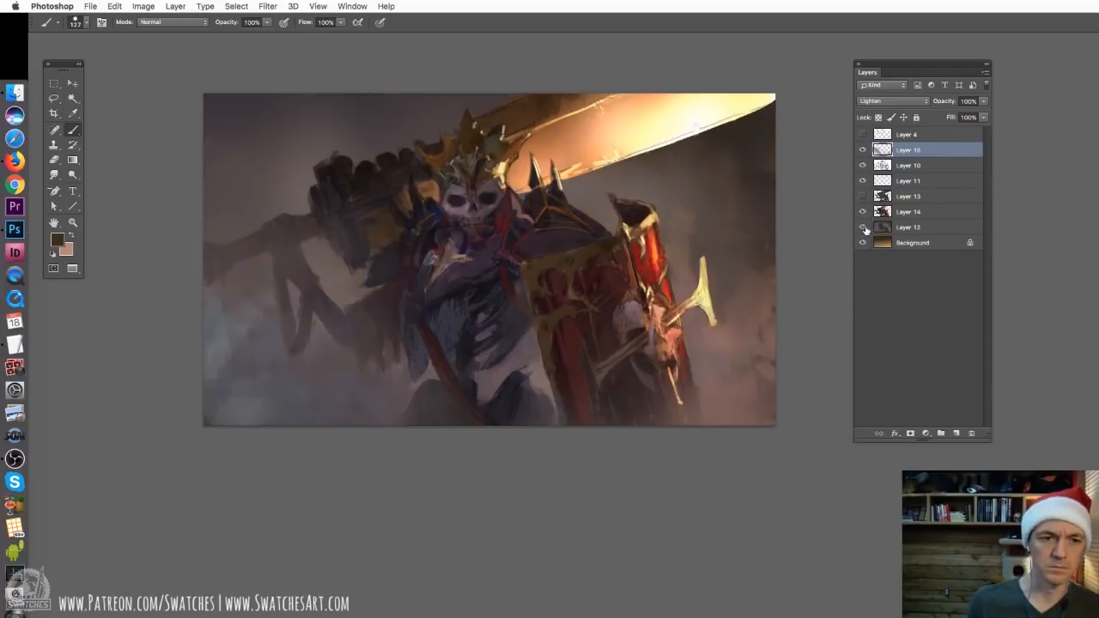
Select only Layer 12 and prepare the textured 191 px brush, enlarged to 348 px, with a muted grey sampled from the haze
super+click(921, 227)
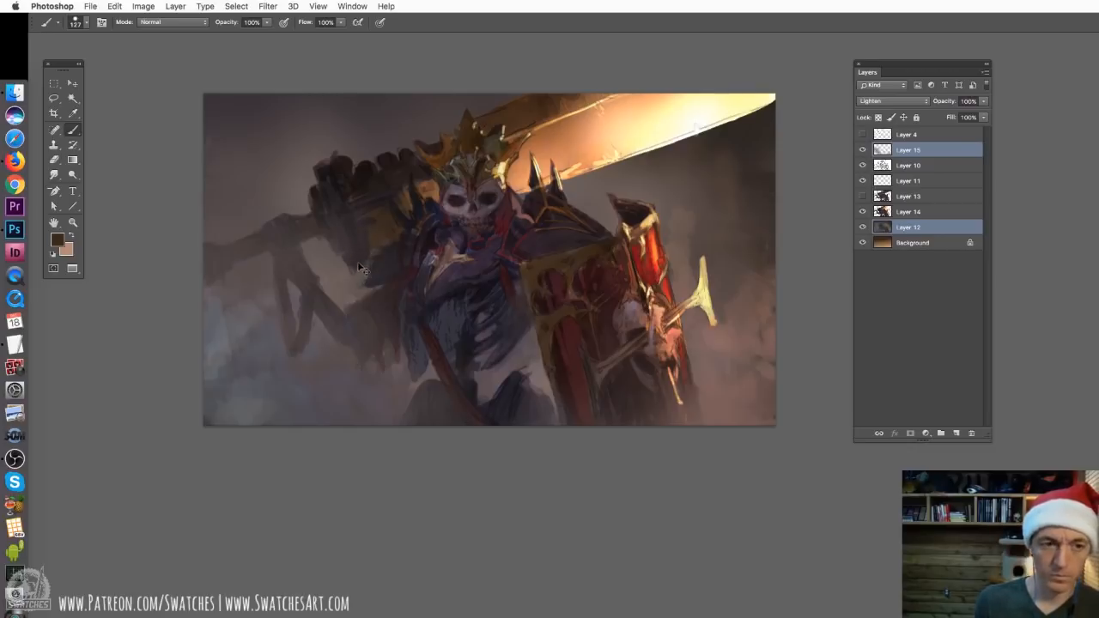
right_click(421, 270)
click(510, 576)
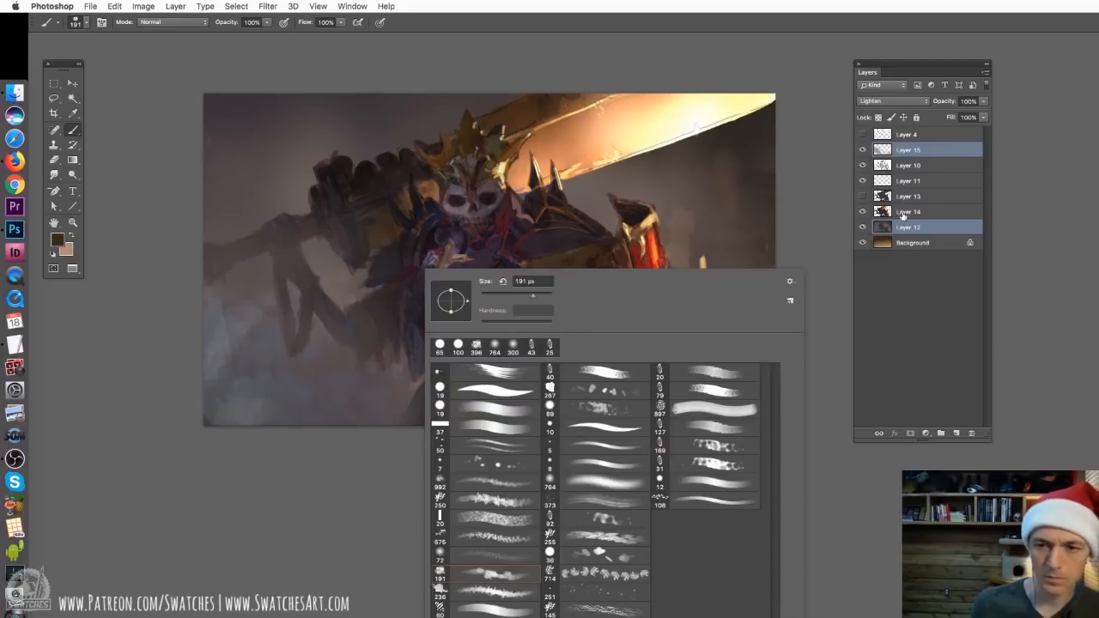
click(921, 229)
click(922, 227)
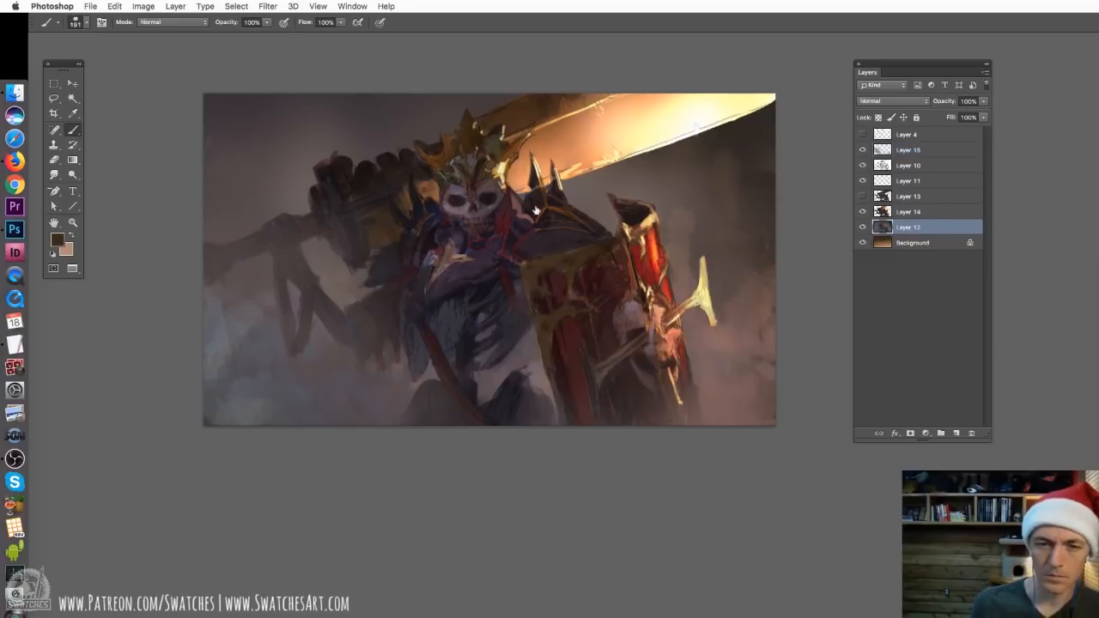
right_click(283, 221)
click(400, 247)
click(158, 201)
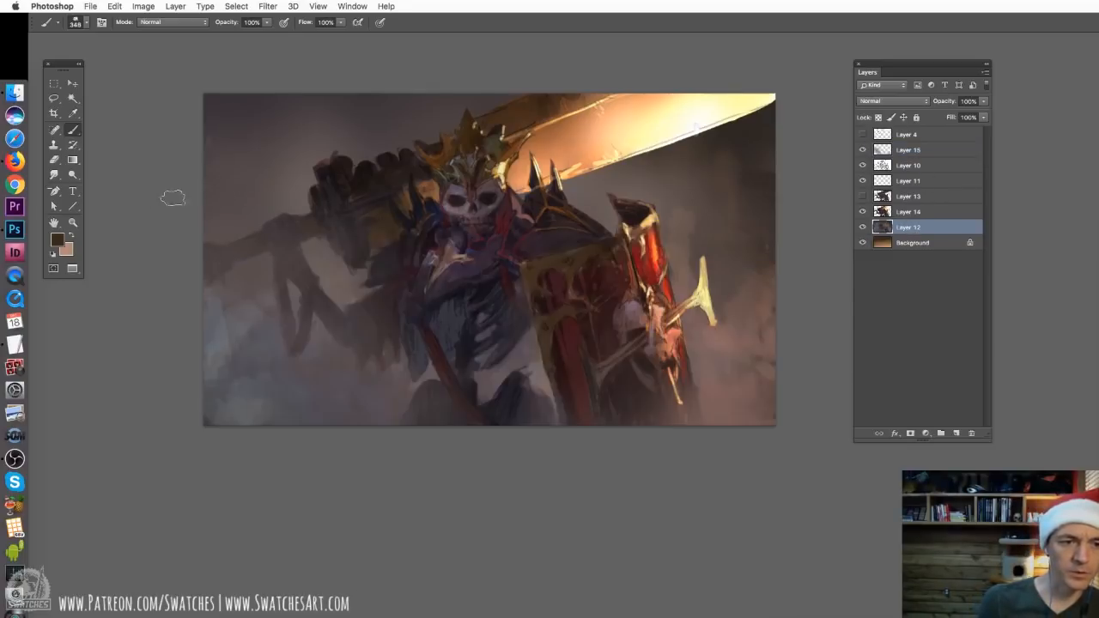
alt+click(341, 289)
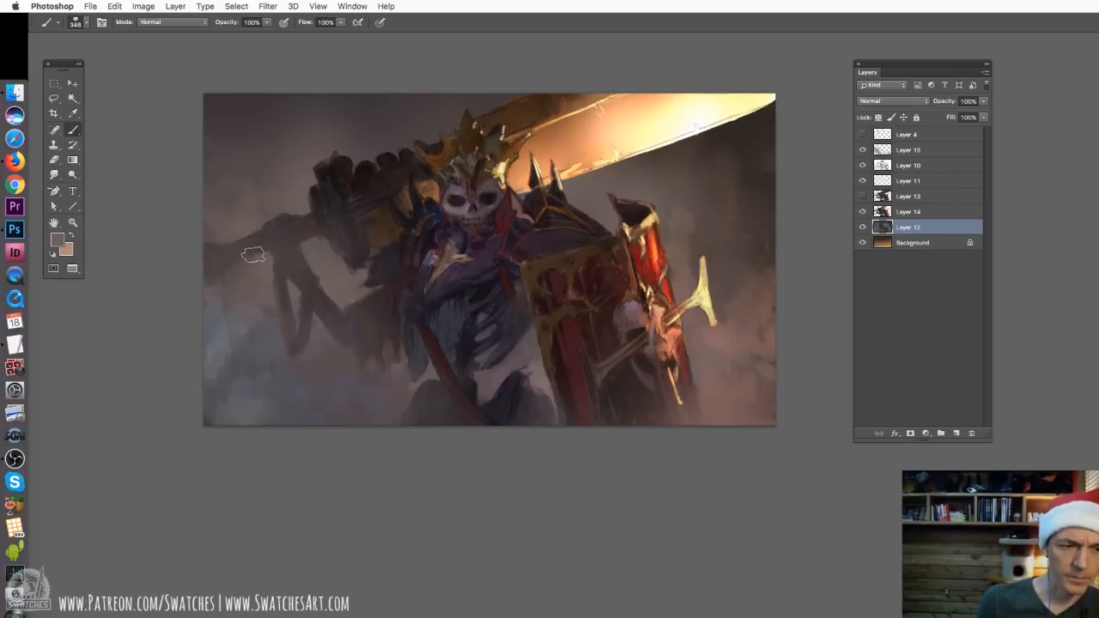
Set the brush mode to Color, neutralize the bluish smoke behind the skeleton on Layer 12, and check the layer's effect
click(157, 23)
click(156, 290)
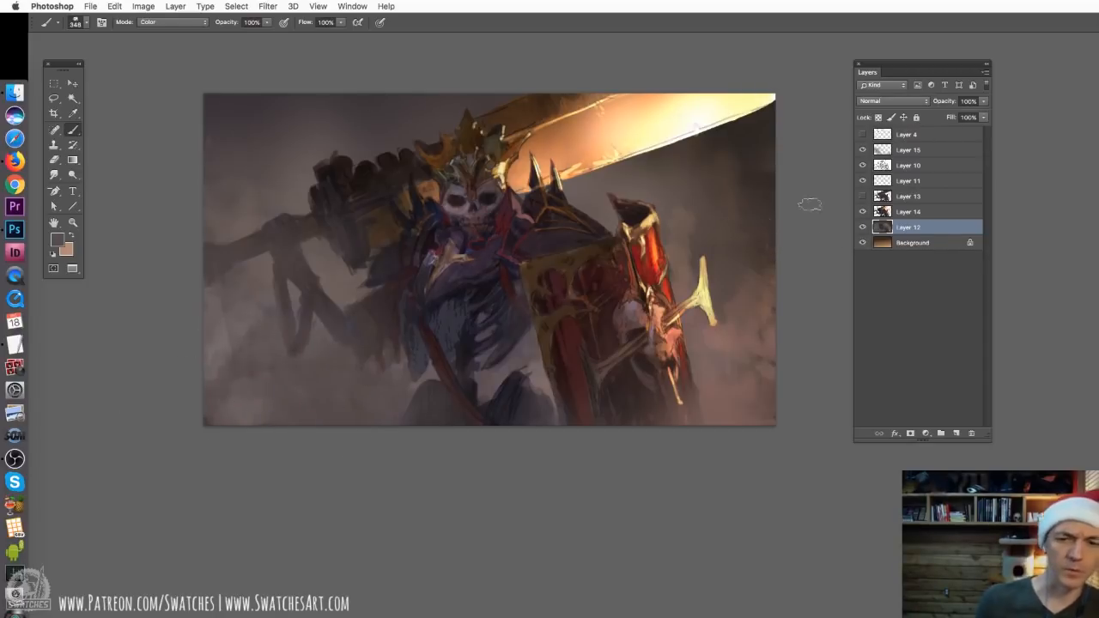
click(863, 228)
click(863, 229)
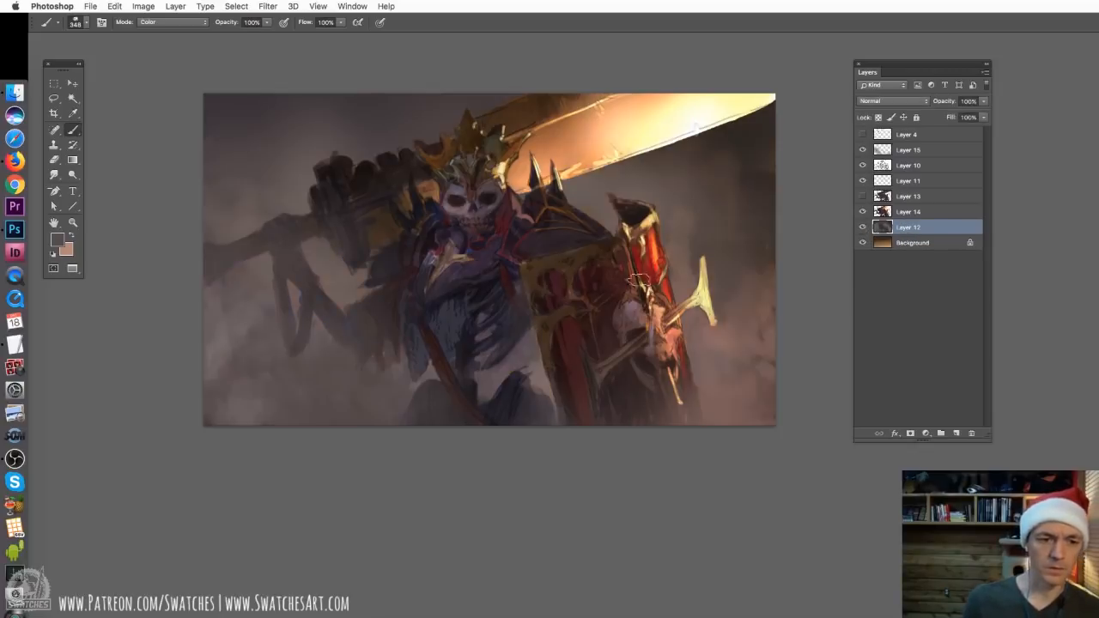
Apply a Photo Filter to Layer 12 using Warming Filter (81) at 23% density with luminosity preserved
key(super+shift+p)
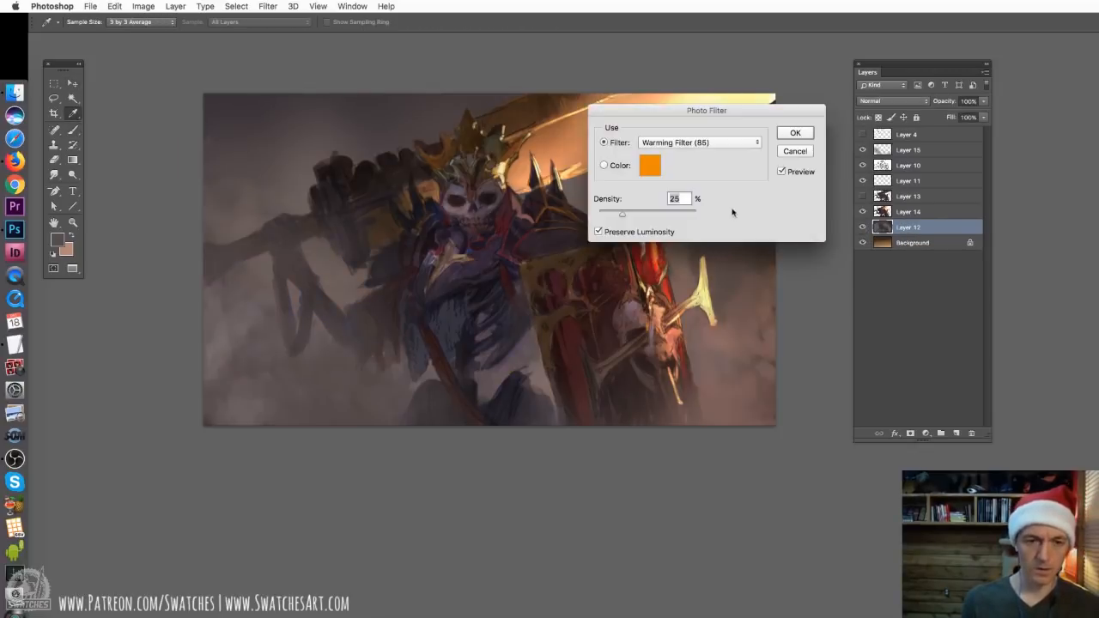
click(673, 144)
click(676, 163)
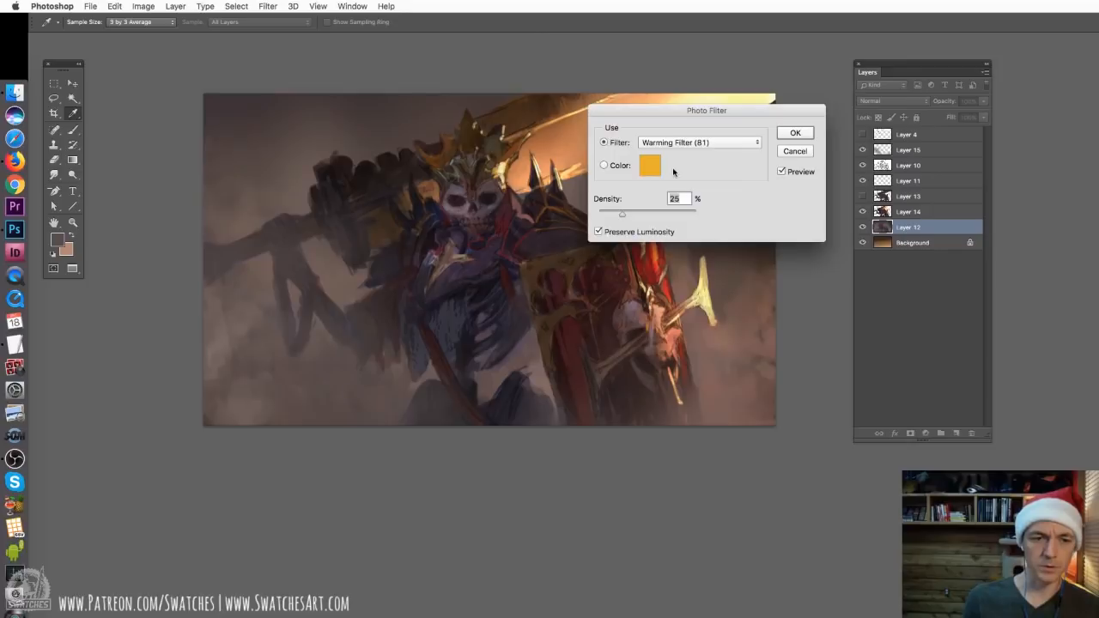
drag(687, 110, 910, 51)
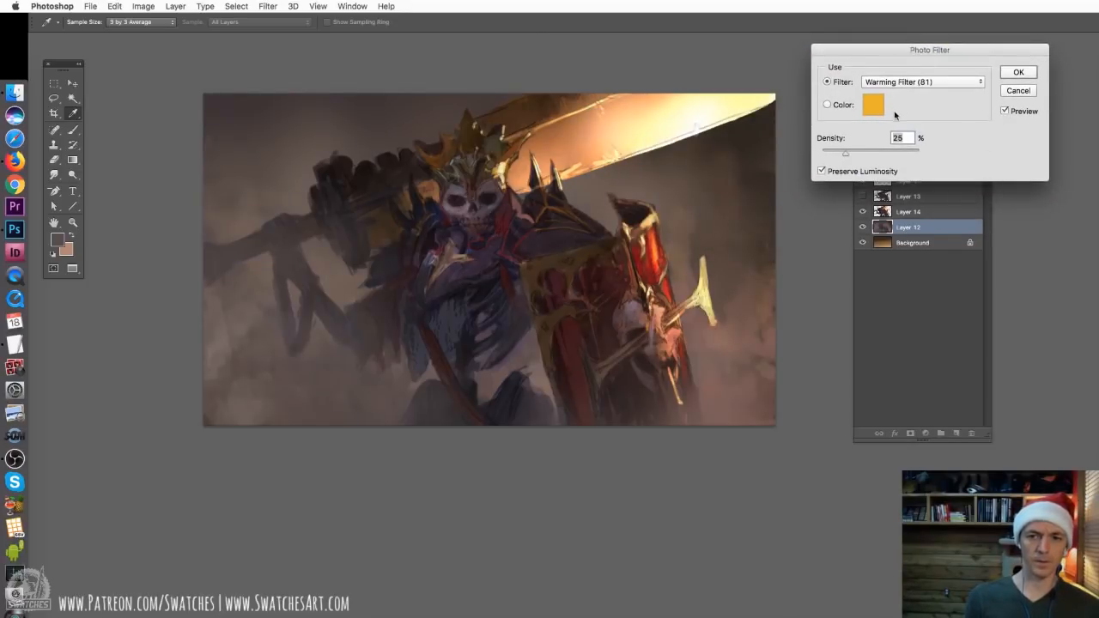
drag(851, 155, 842, 153)
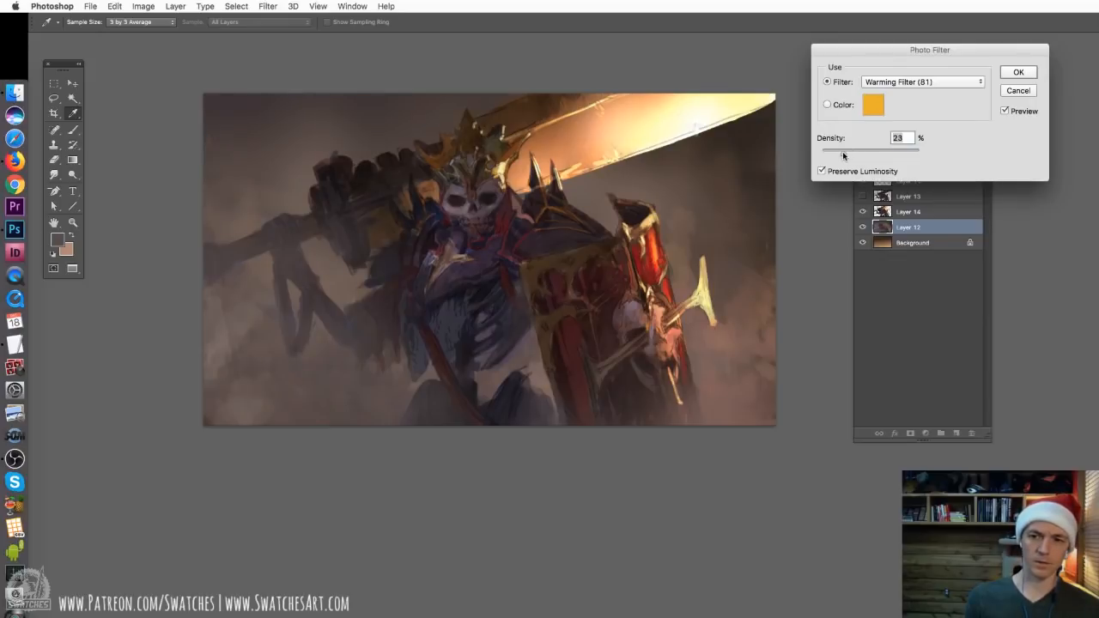
click(1016, 73)
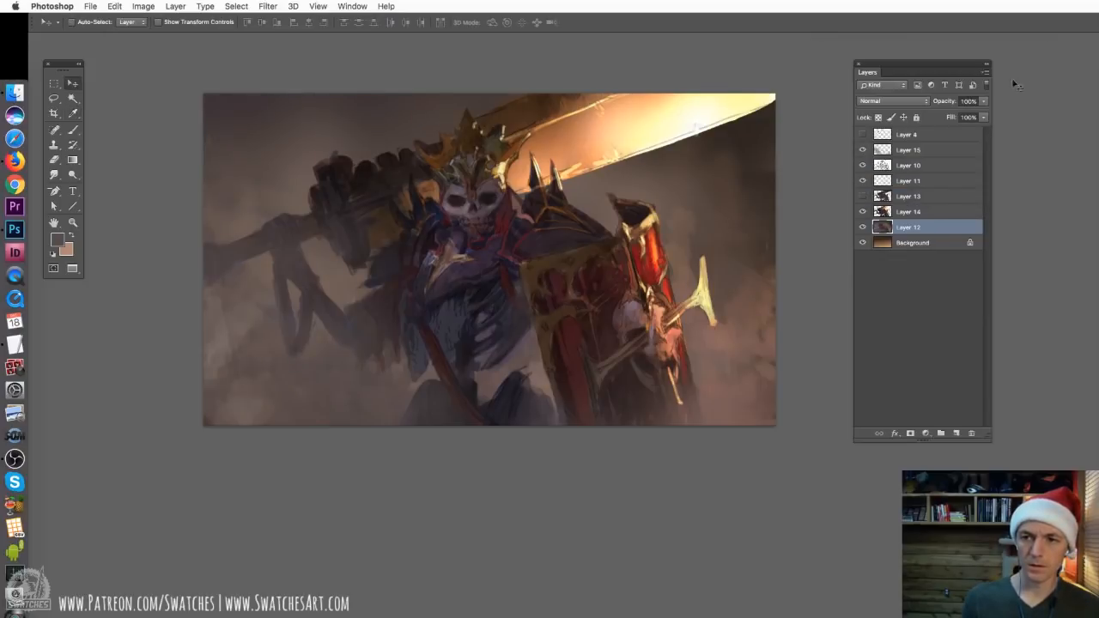
Apply a Color Balance to the shadows of Layer 14 with levels -2, +6 and -13, preserving luminosity
click(928, 211)
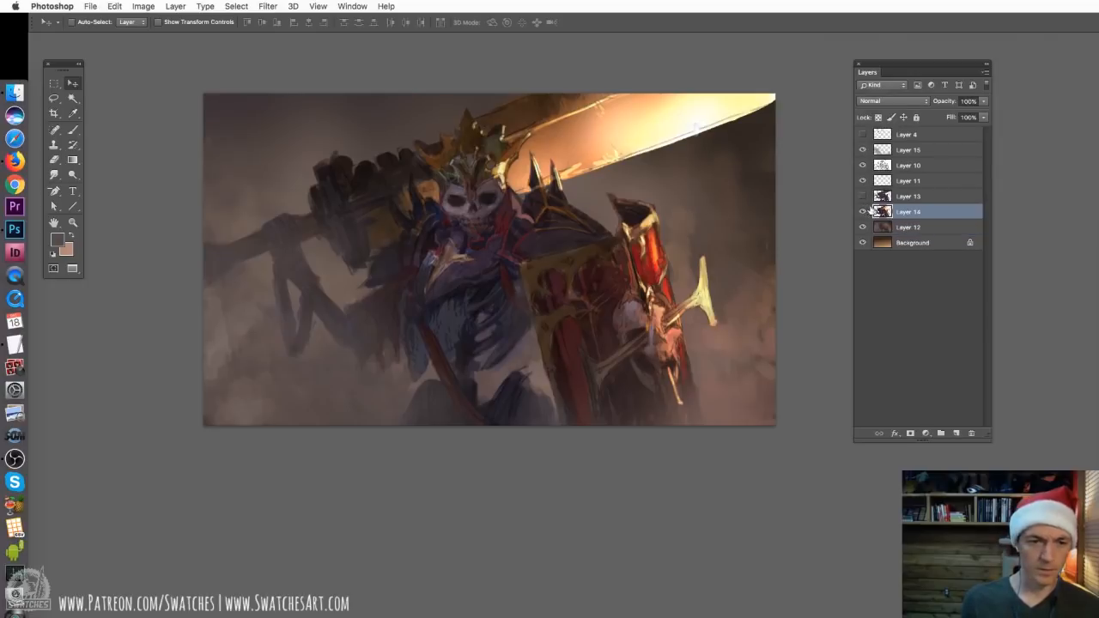
key(super+b)
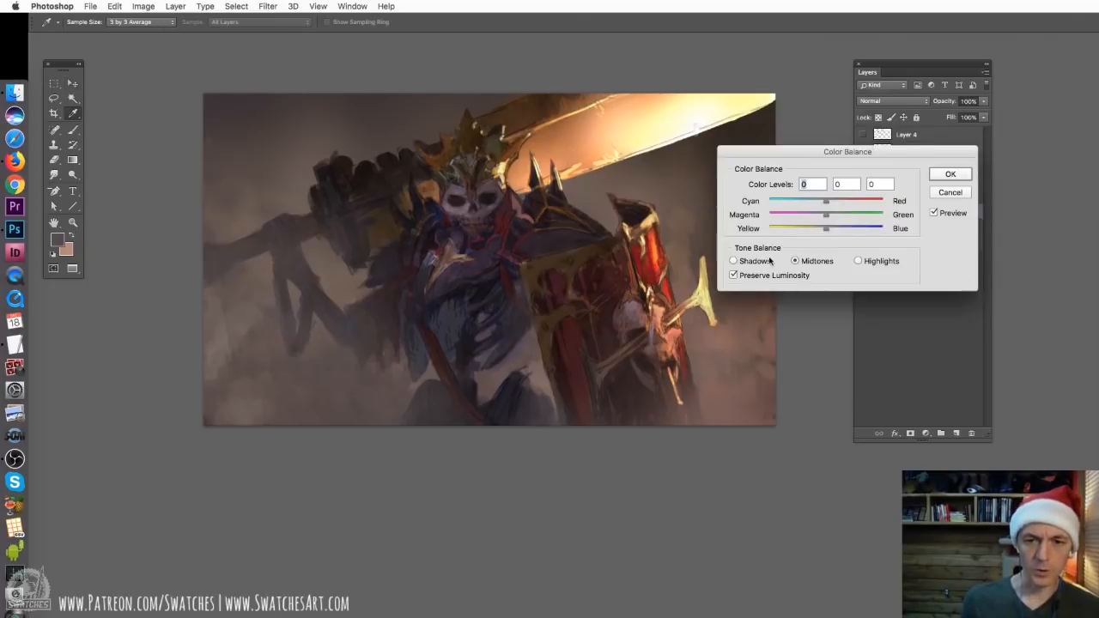
mouse_move(826, 230)
mouse_down()
mouse_move(816, 230)
mouse_move(834, 216)
mouse_up()
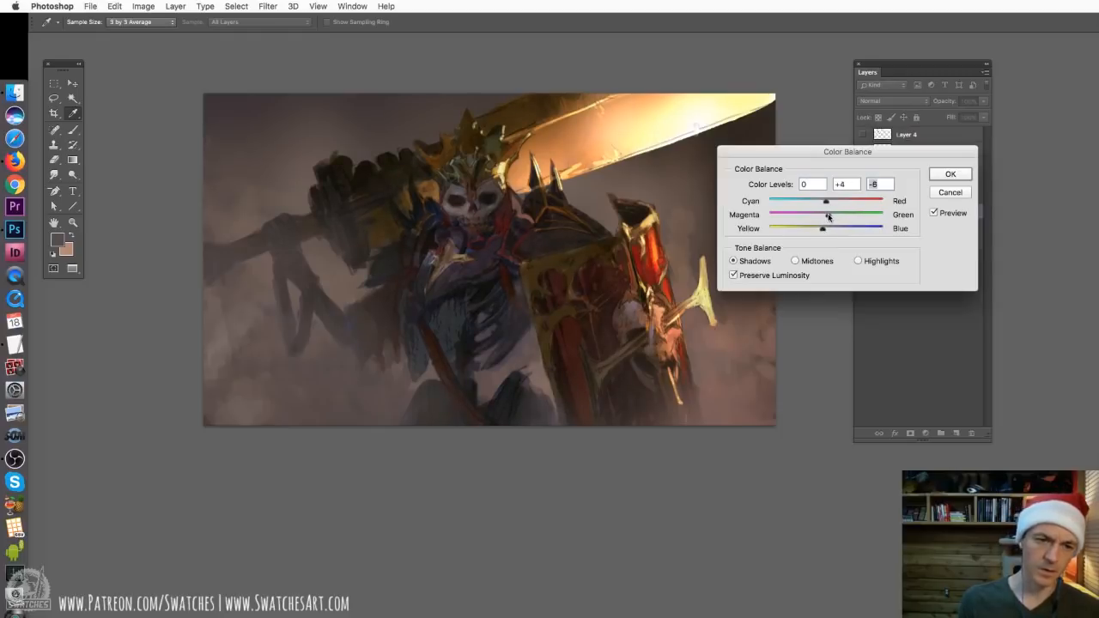
drag(830, 217, 832, 217)
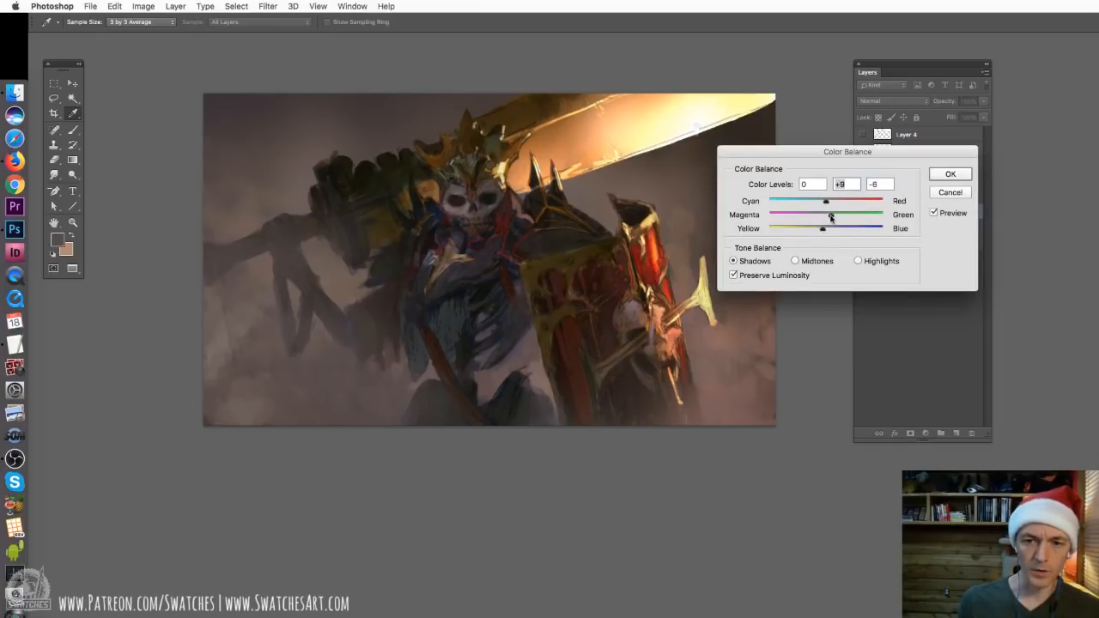
drag(830, 217, 822, 217)
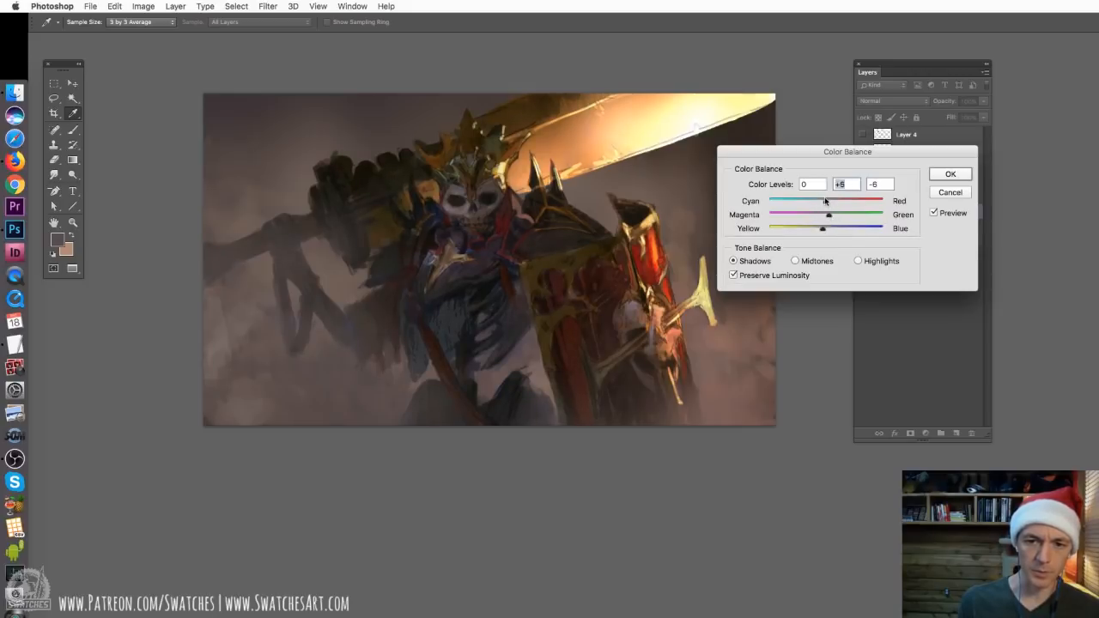
drag(831, 203, 822, 205)
drag(822, 228, 814, 232)
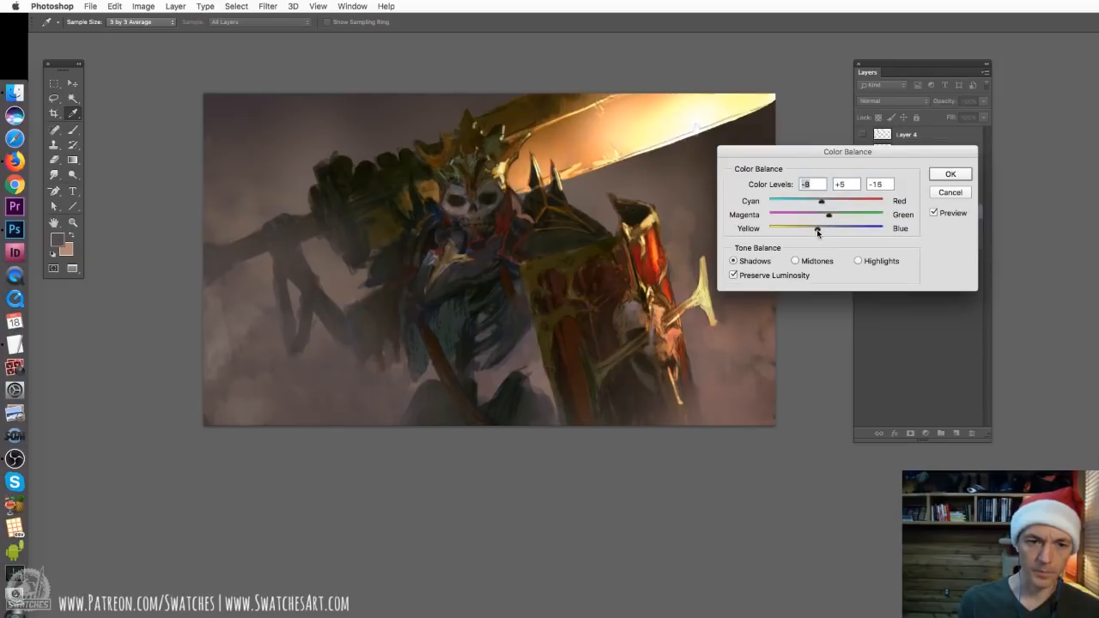
click(818, 229)
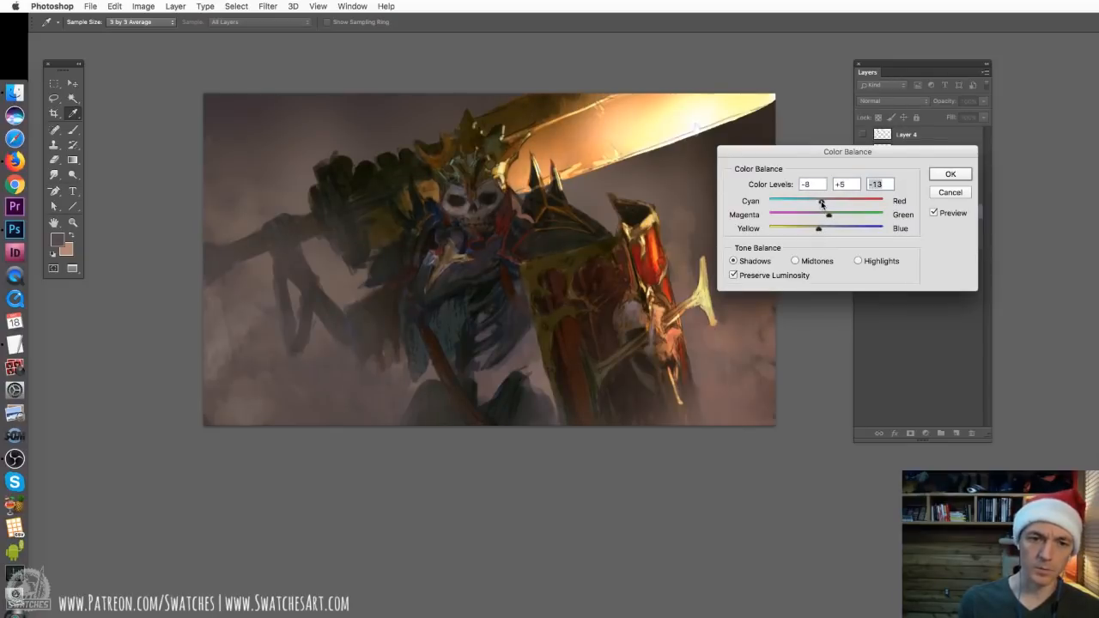
drag(829, 215, 822, 219)
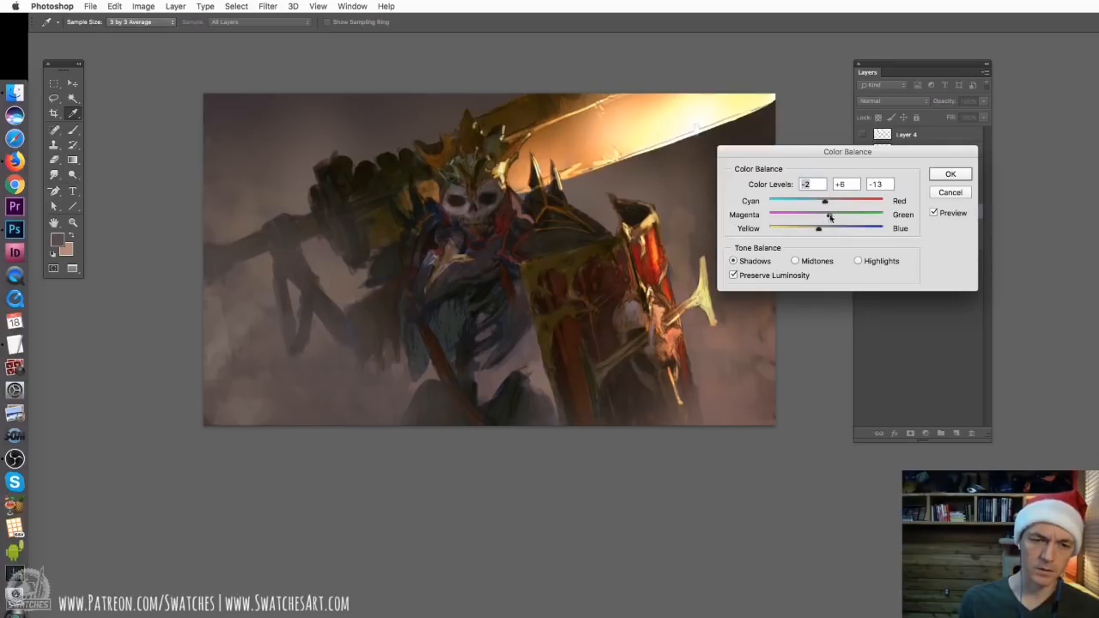
click(829, 218)
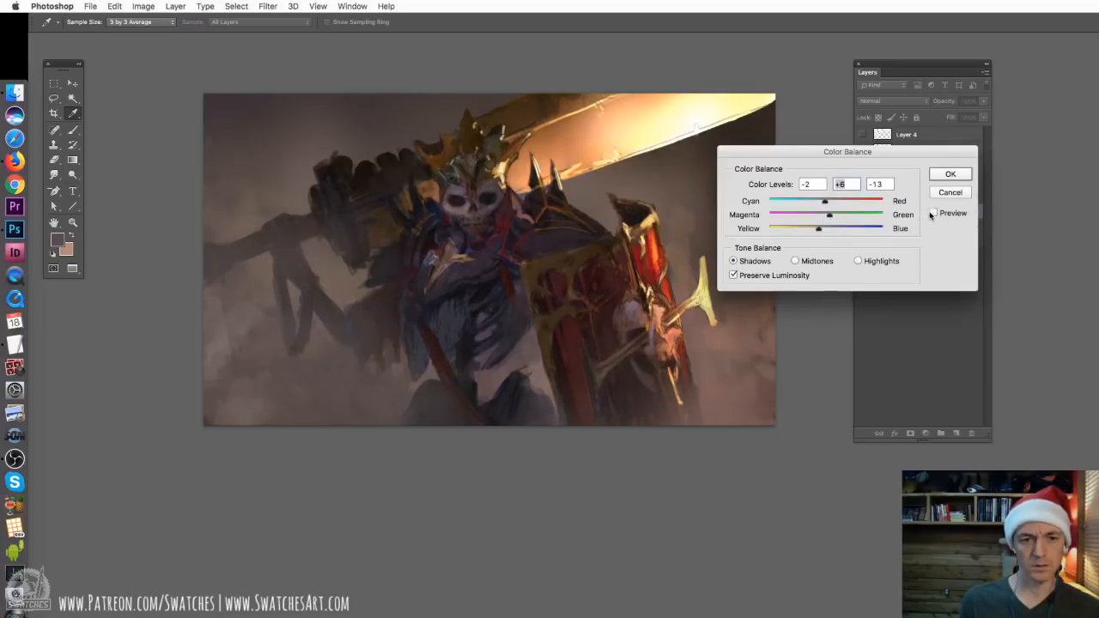
click(936, 174)
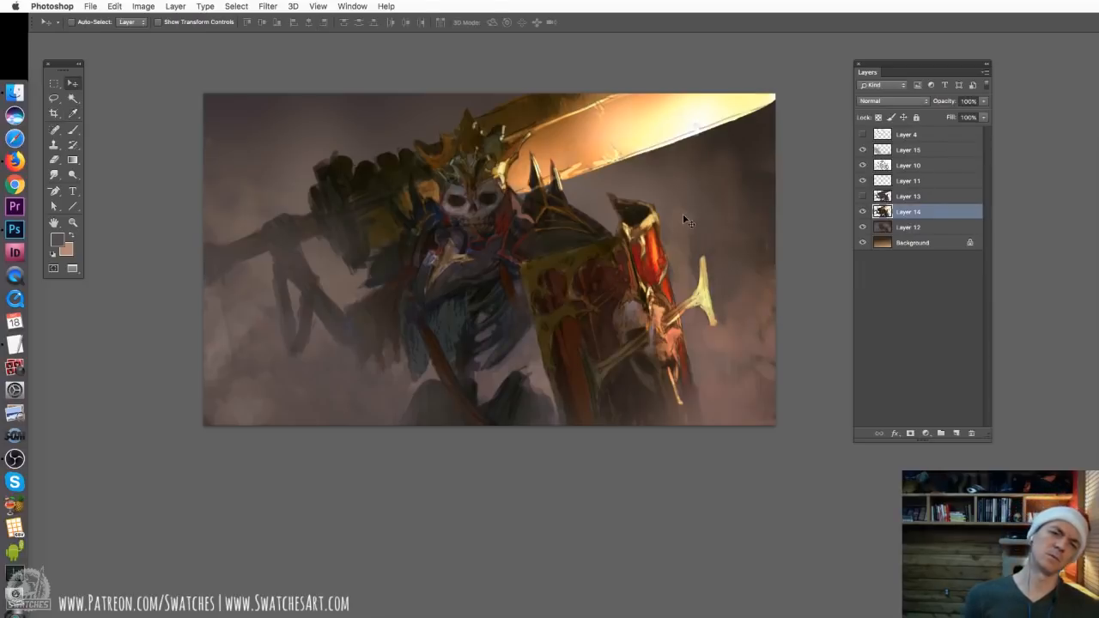
click(912, 227)
key(o)
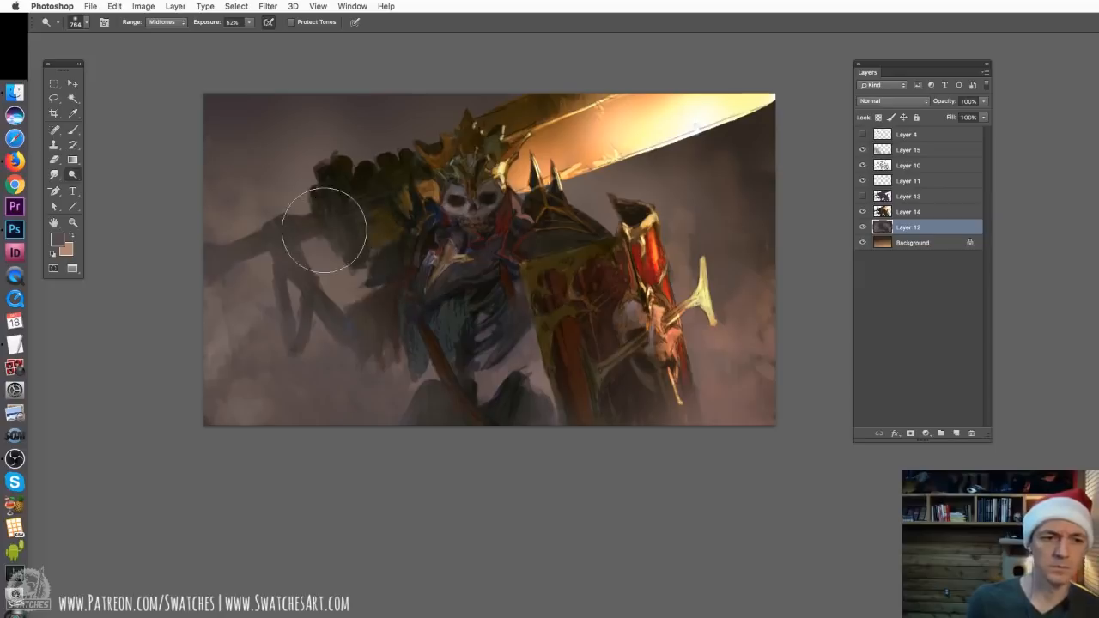
drag(335, 275, 368, 275)
key(super+z)
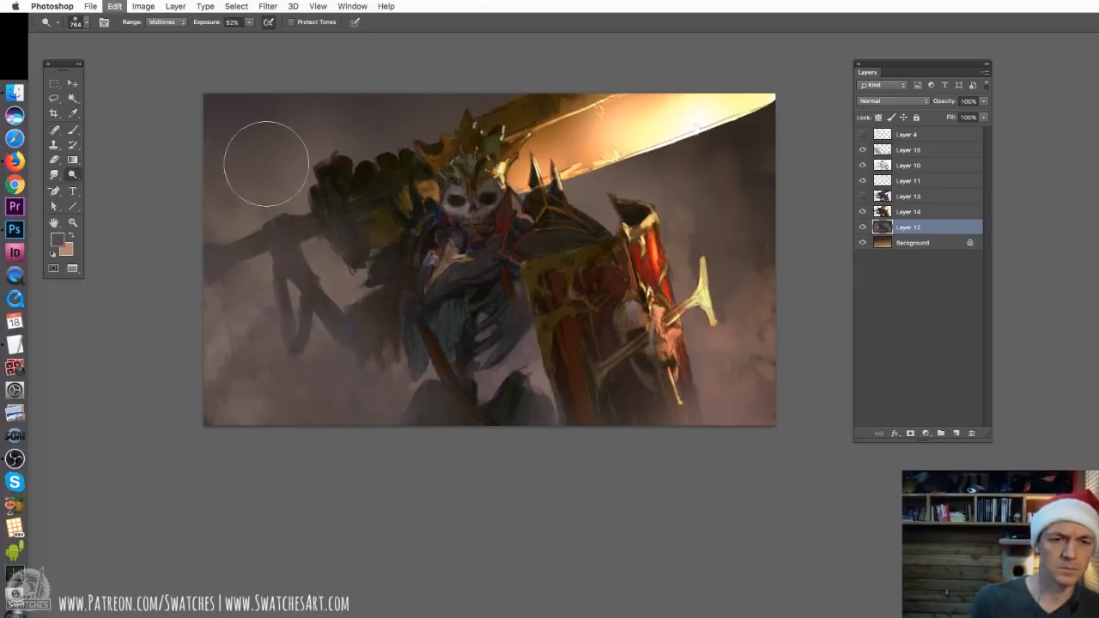
click(73, 129)
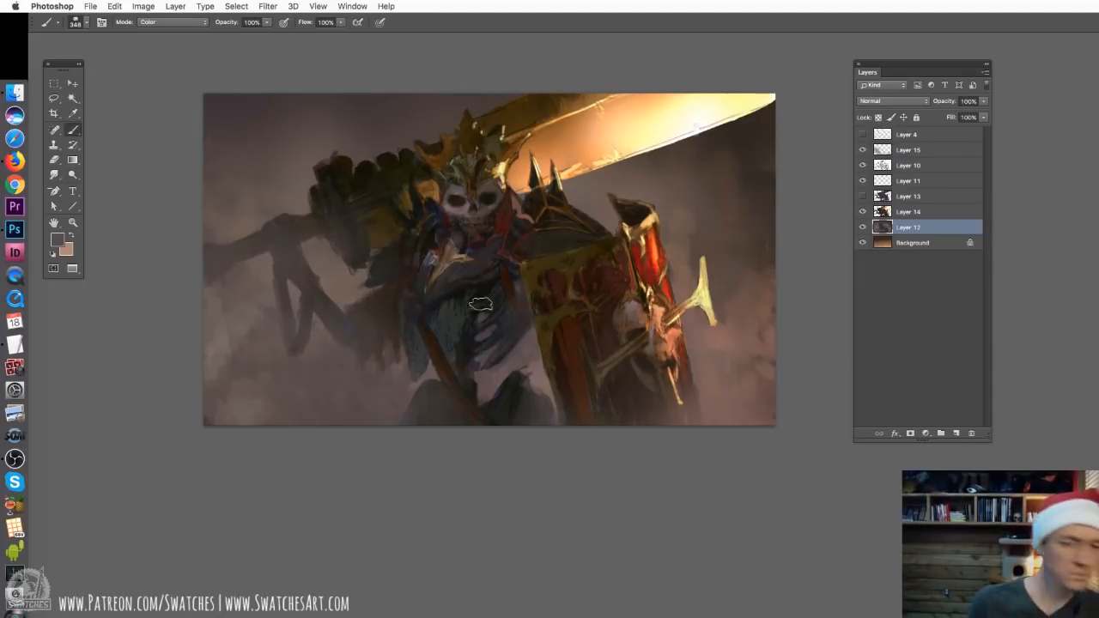
Apply a Color Balance to the midtones of Layer 14 with levels +6, 0 and +9, preserving luminosity
key(super+minus)
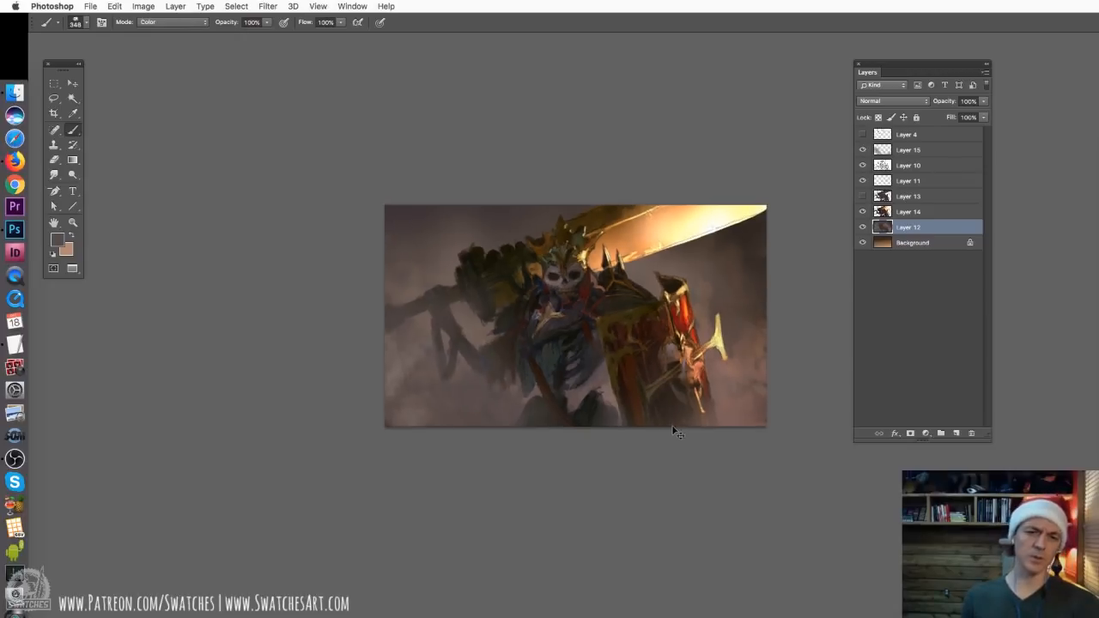
key(super+plus)
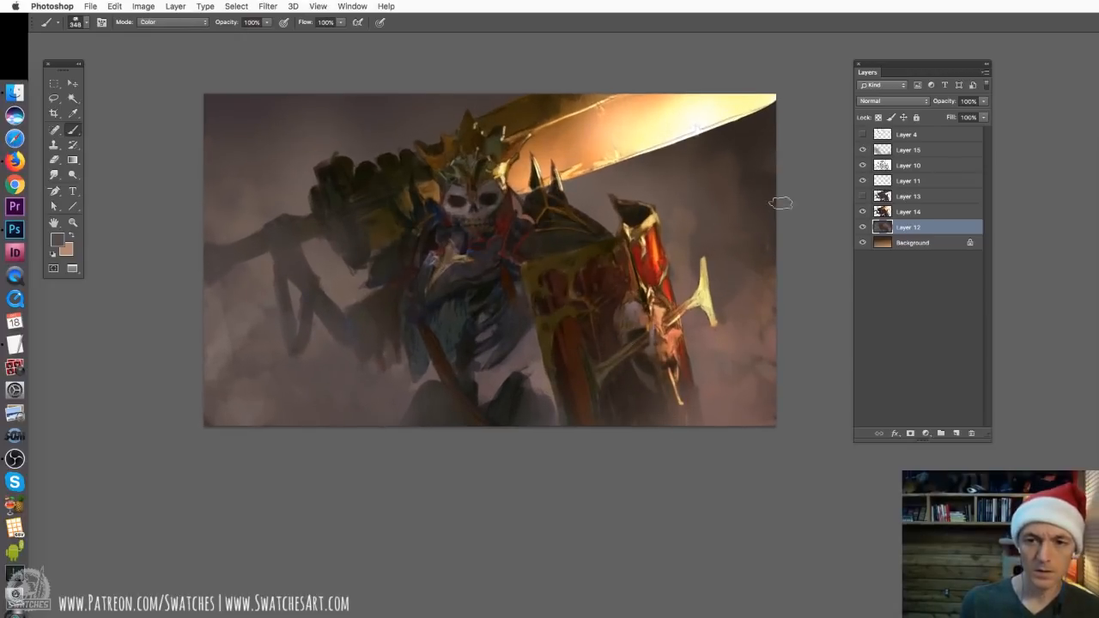
key(super+b)
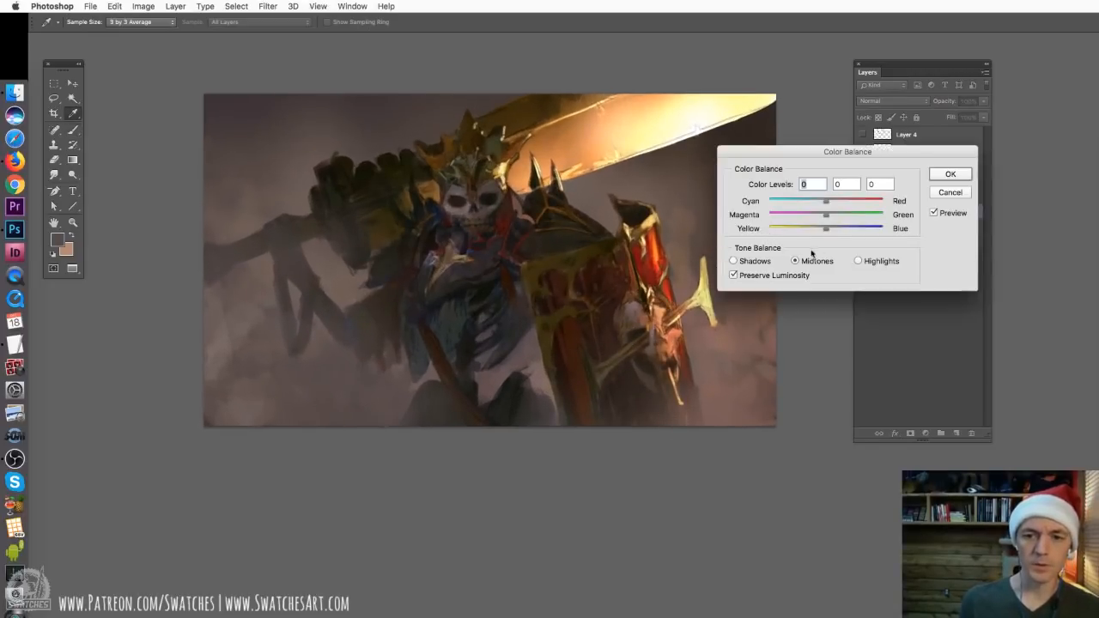
mouse_move(826, 229)
mouse_down()
mouse_move(814, 206)
mouse_move(838, 211)
mouse_move(832, 228)
mouse_up()
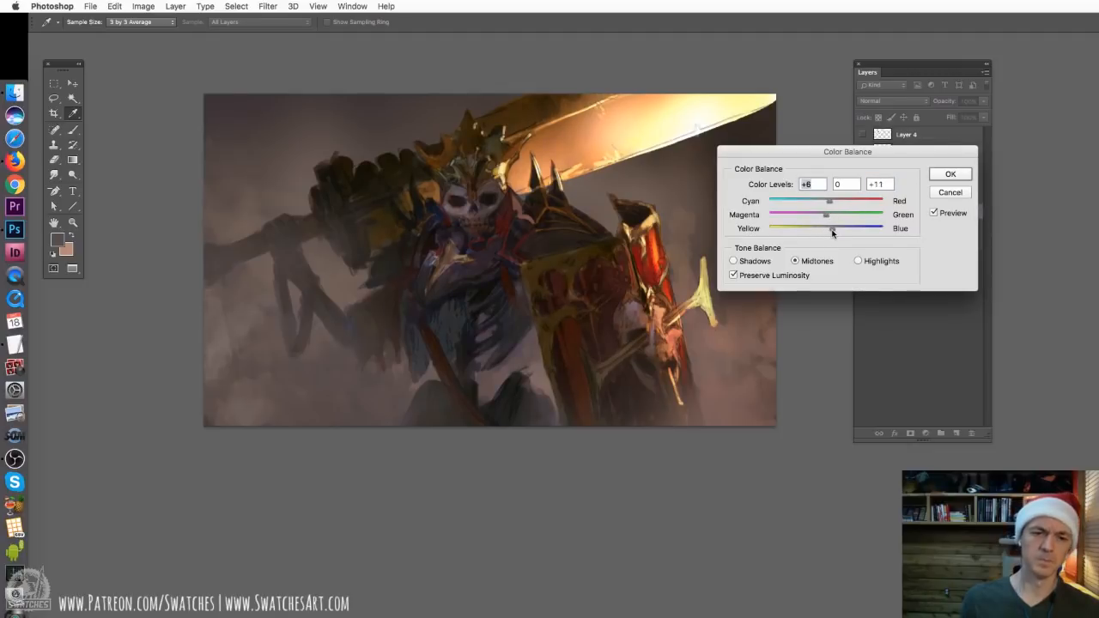
click(931, 214)
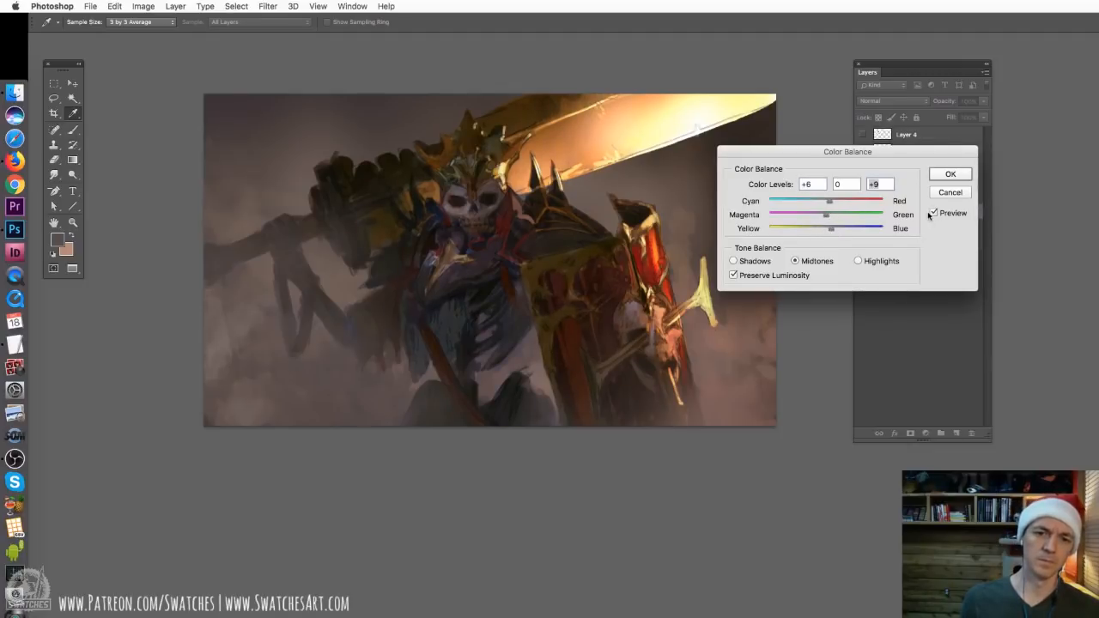
click(950, 174)
Flip the whole canvas horizontally and check how the mirrored painting reads at a small size
key(super+minus)
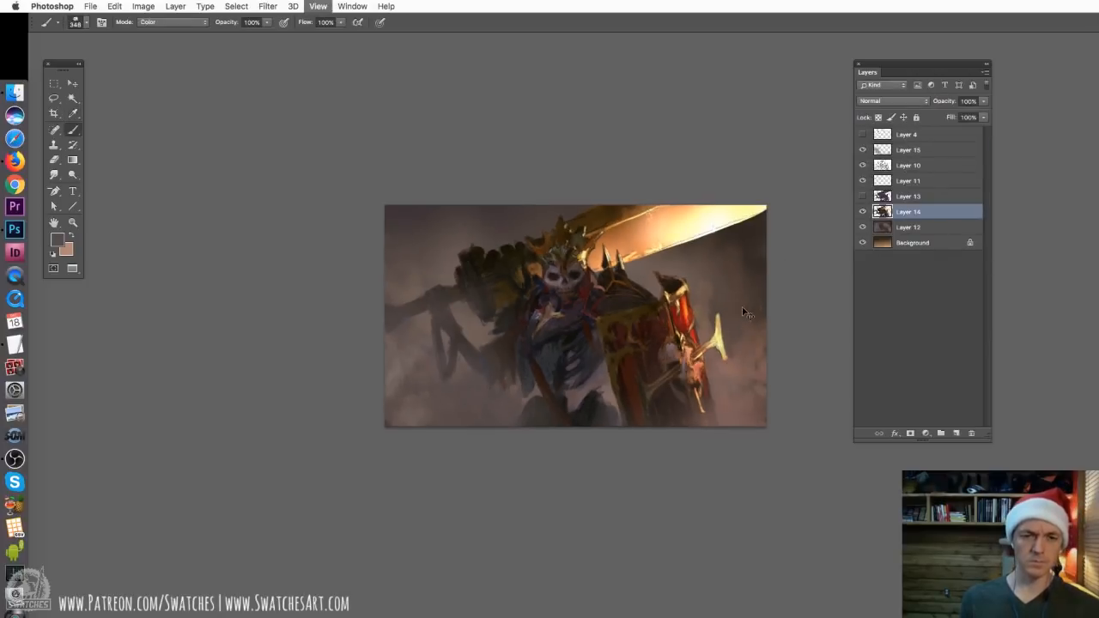
key(super+plus)
click(144, 6)
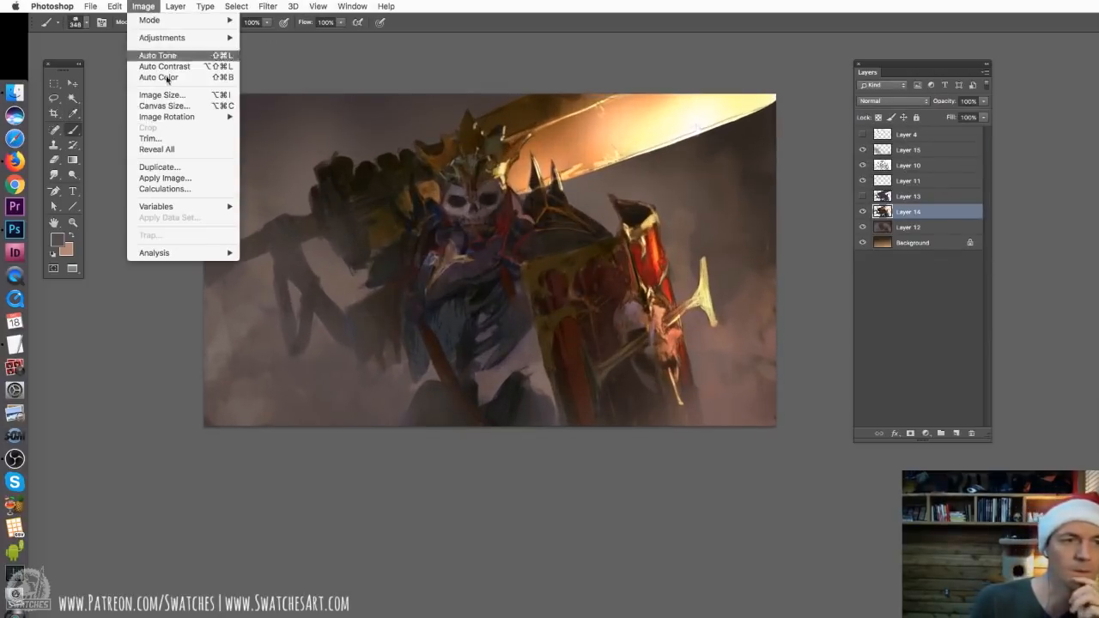
click(283, 167)
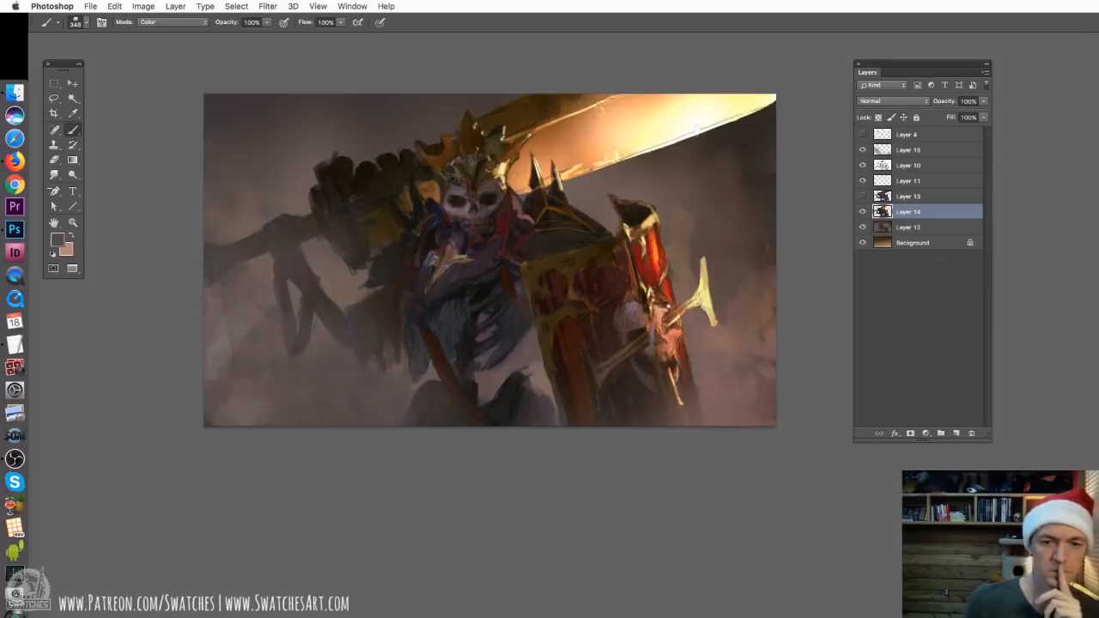
key(super+minus)
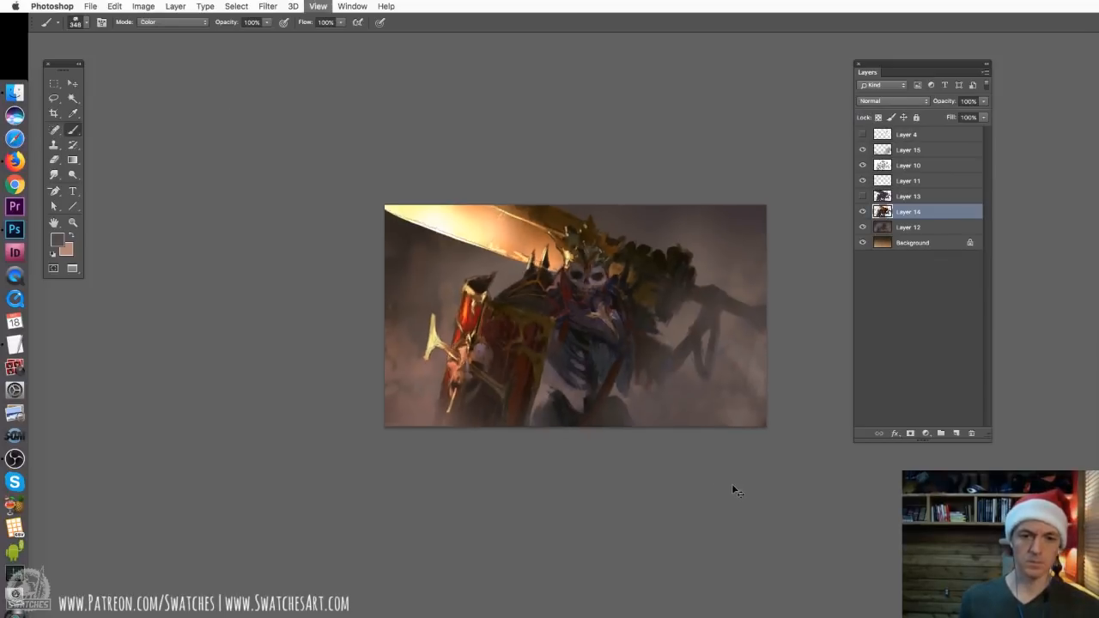
key(super+plus)
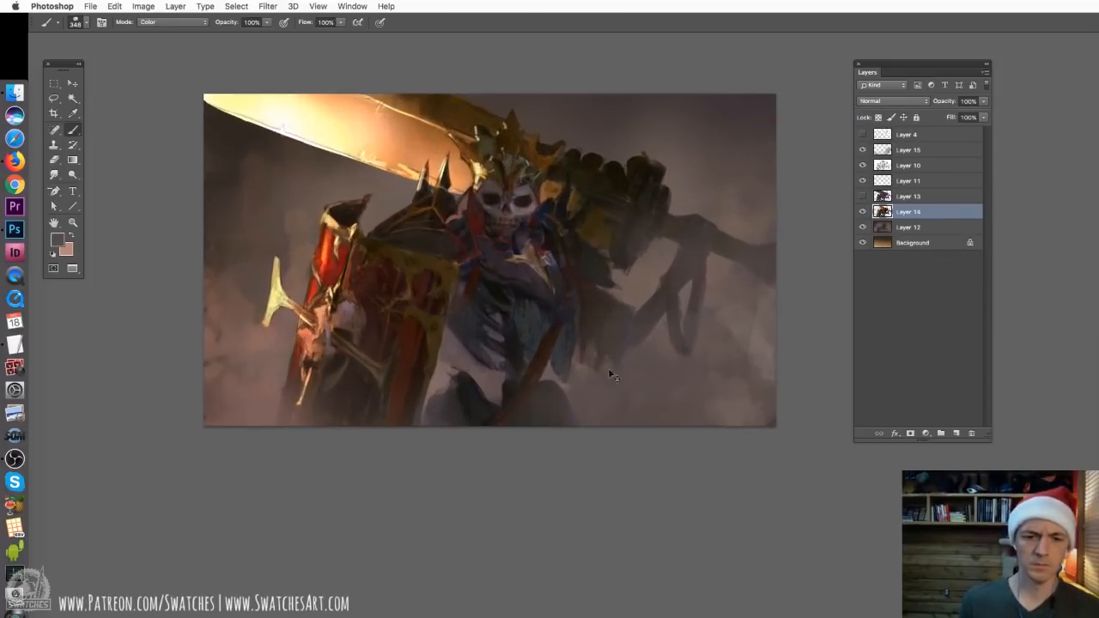
Compare the painting with and without Layer 12, and erase lightly on it beside the lower ribs with the 764 px eraser
key(o)
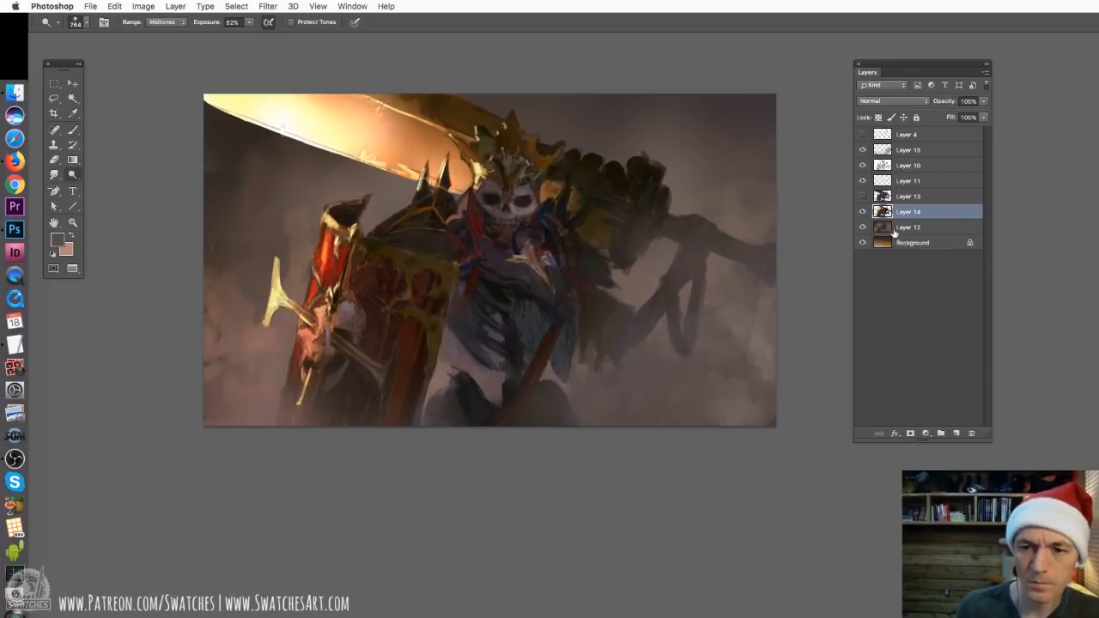
click(907, 229)
click(862, 229)
click(863, 228)
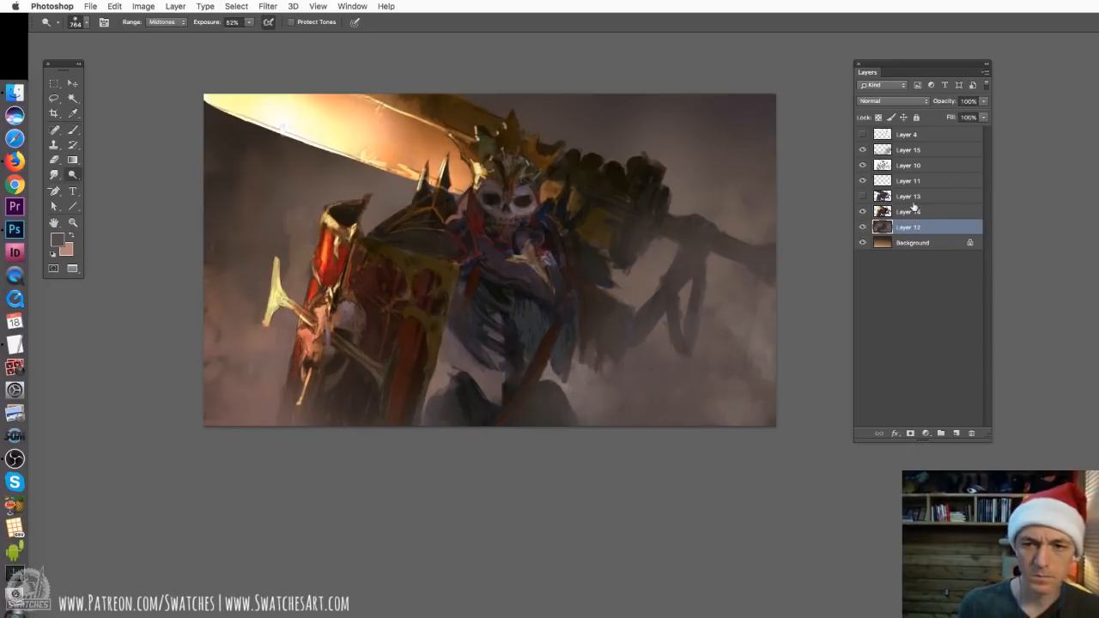
key(e)
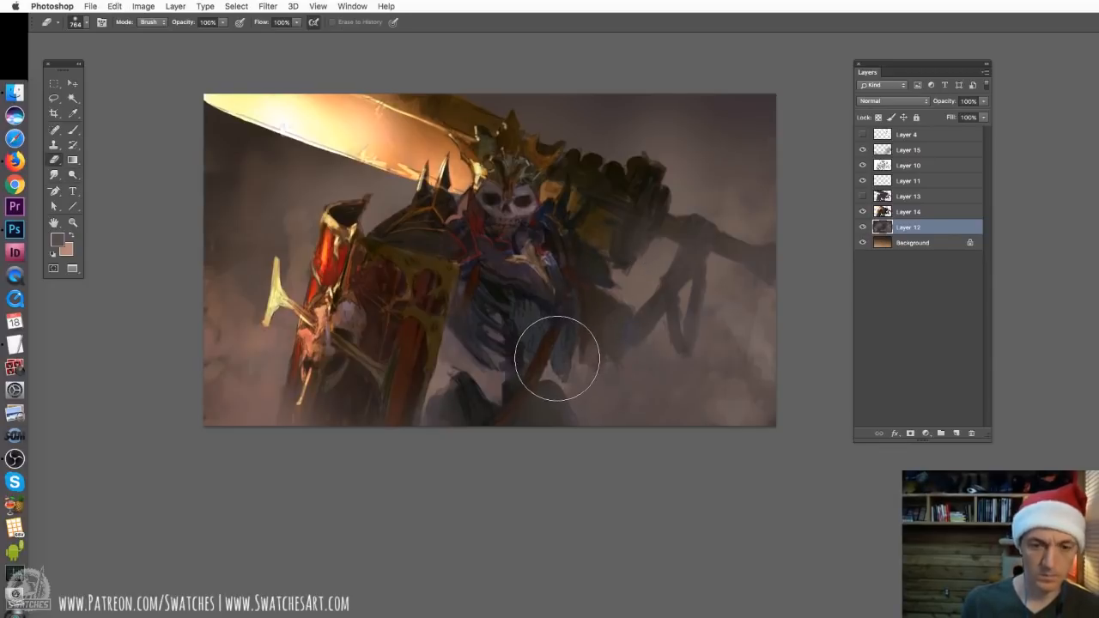
mouse_move(601, 387)
mouse_down()
mouse_move(560, 378)
mouse_move(503, 437)
mouse_move(724, 301)
mouse_move(563, 382)
mouse_move(580, 361)
mouse_up()
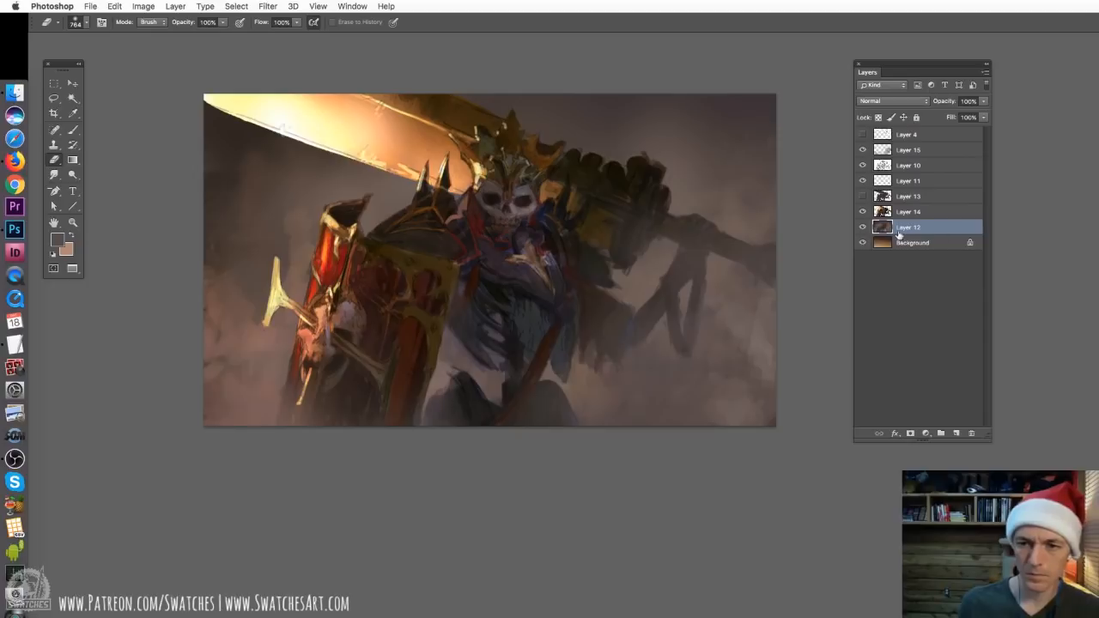
On a new layer above Layer 12, tint the smoke behind the skeleton with the soft 764 px Color-mode brush and a sampled reddish haze
click(956, 433)
key(b)
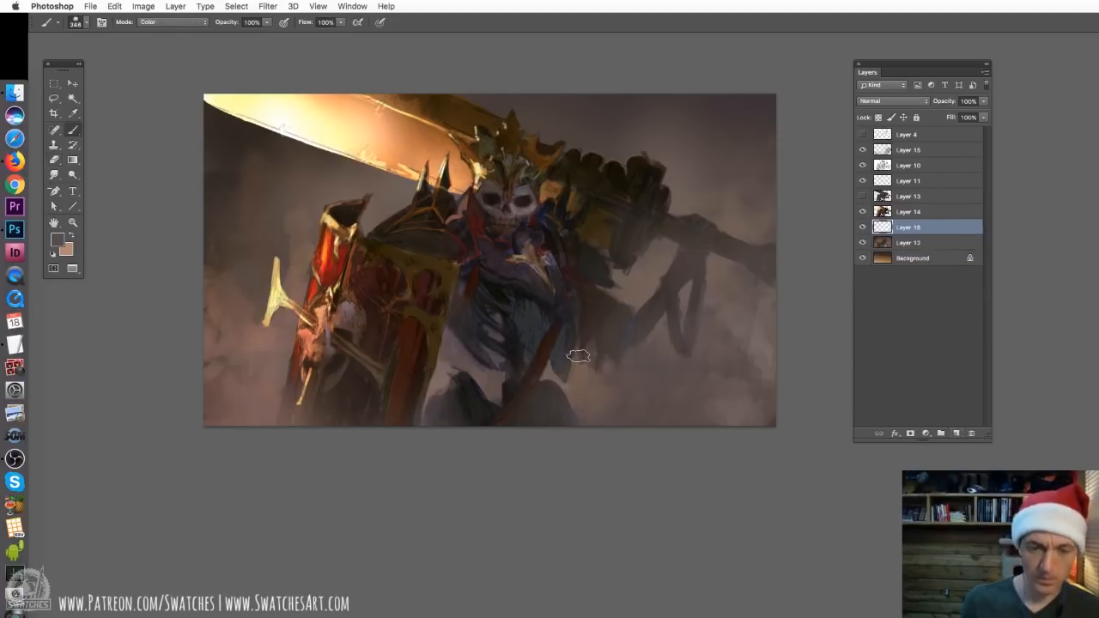
right_click(578, 356)
click(777, 568)
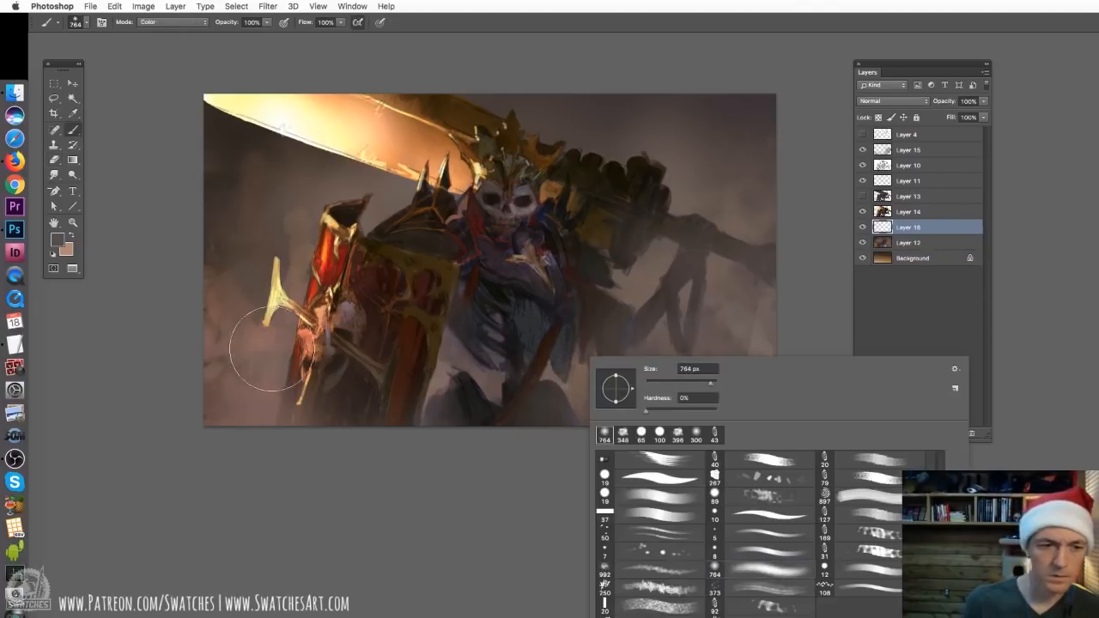
alt+click(268, 382)
alt+click(268, 342)
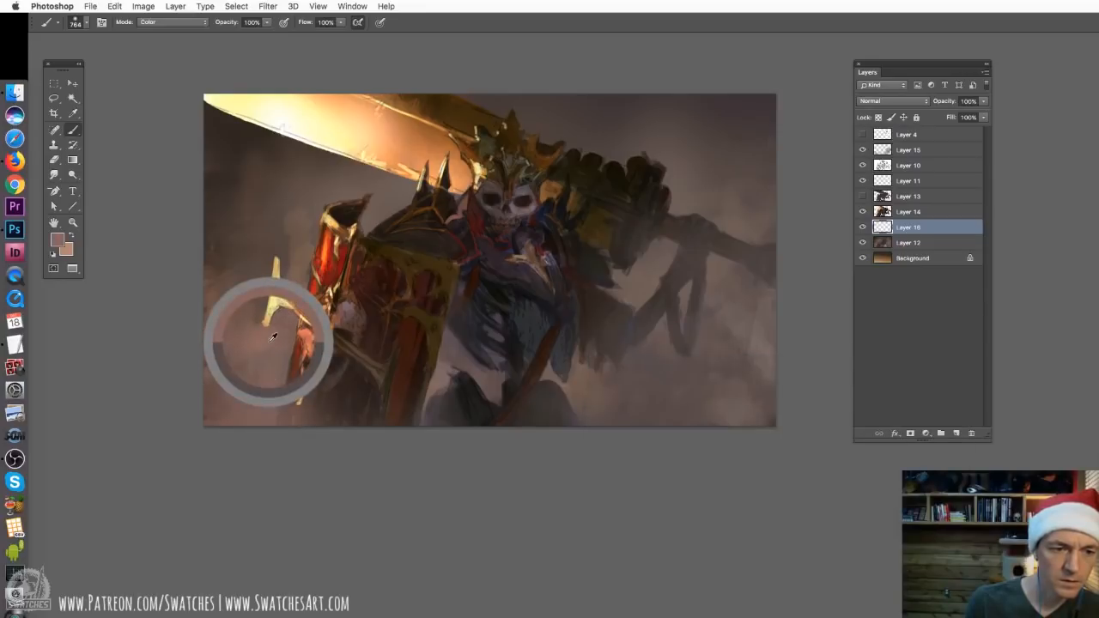
mouse_move(575, 383)
mouse_down()
mouse_move(615, 400)
mouse_move(638, 384)
mouse_move(655, 342)
mouse_move(605, 339)
mouse_move(619, 298)
mouse_move(660, 283)
mouse_up()
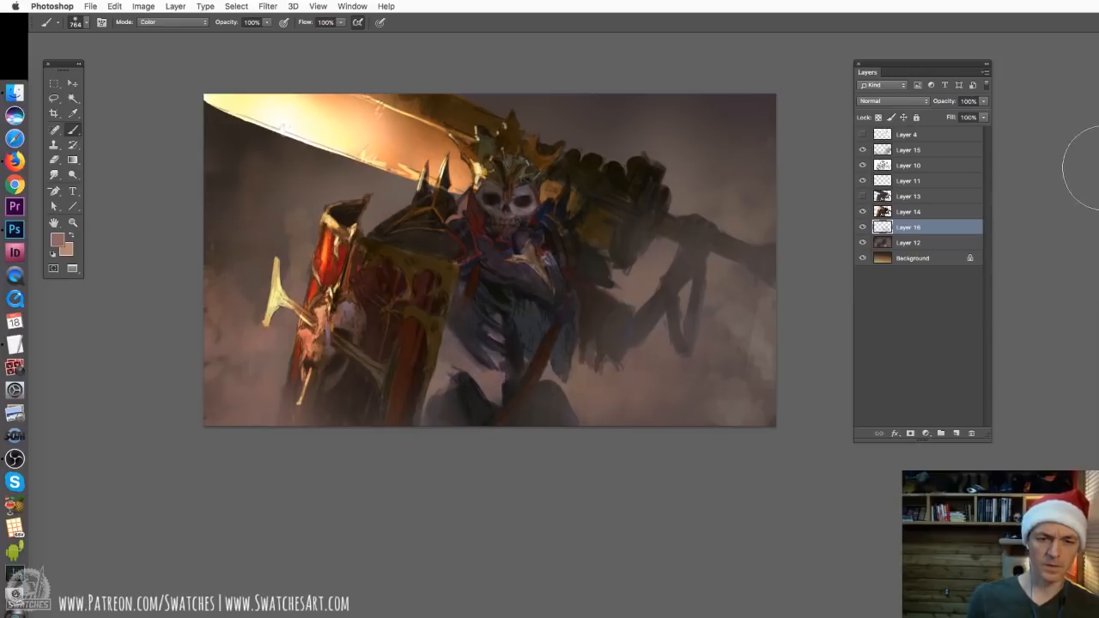
Compare the painting with and without Layer 14, keeping Layer 16 as the active layer
click(870, 215)
click(862, 211)
click(863, 212)
click(908, 226)
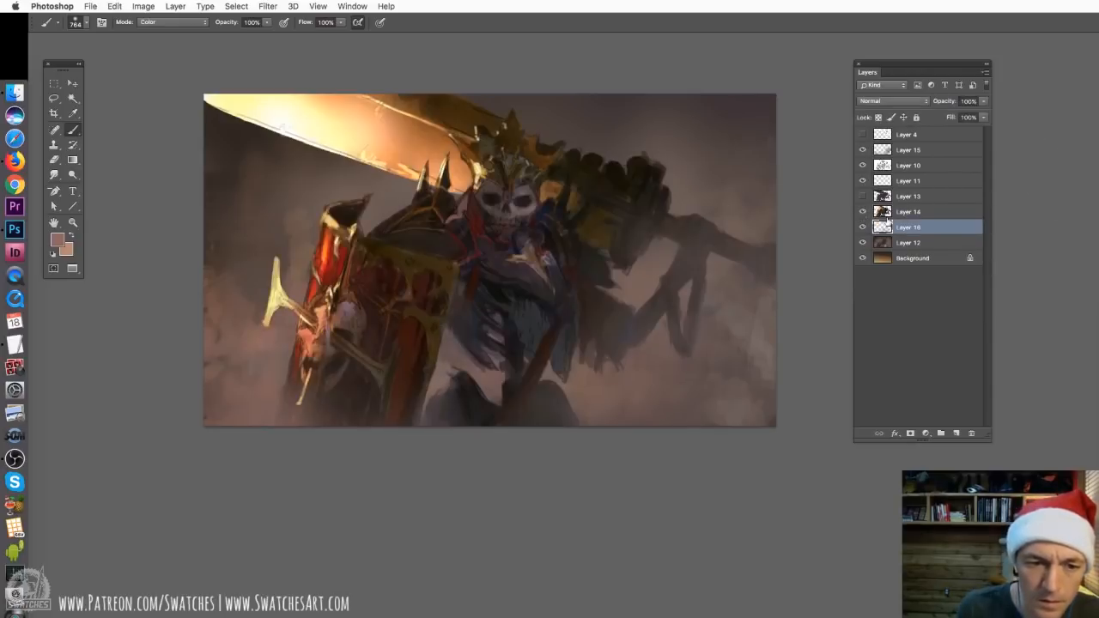
key(super+equal)
key(super+equal)
mouse_move(448, 306)
mouse_down()
mouse_move(542, 388)
mouse_move(598, 403)
mouse_up()
key(w)
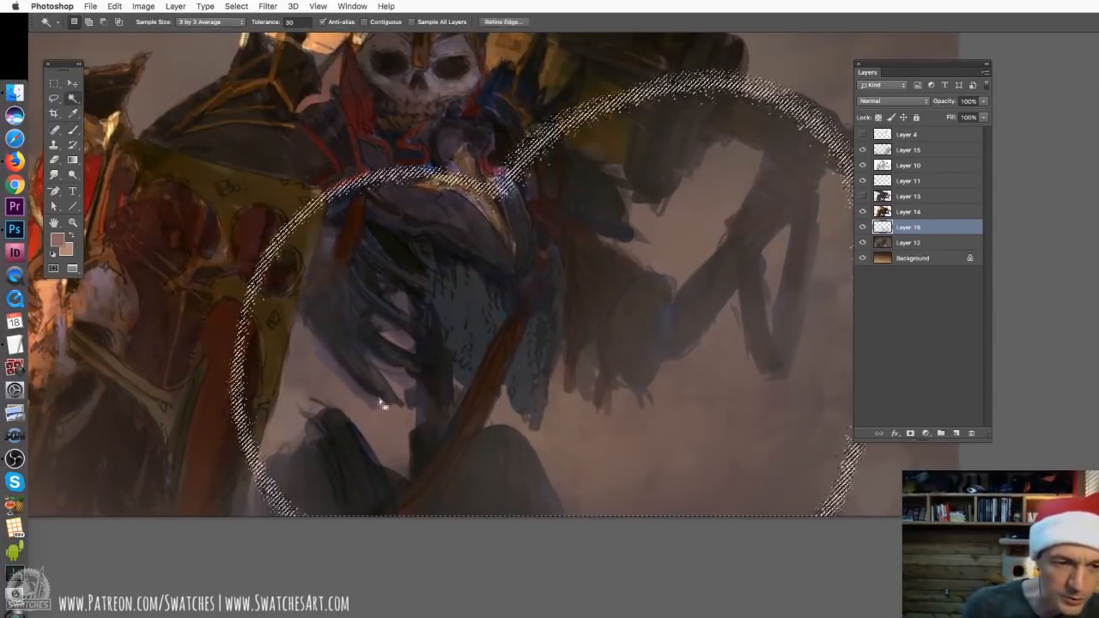
key(super+shift+d)
key(super+d)
Clear the selection and erase the gaps between the skeleton's lower ribs on Layer 14 with a hard round 73 px eraser
key(b)
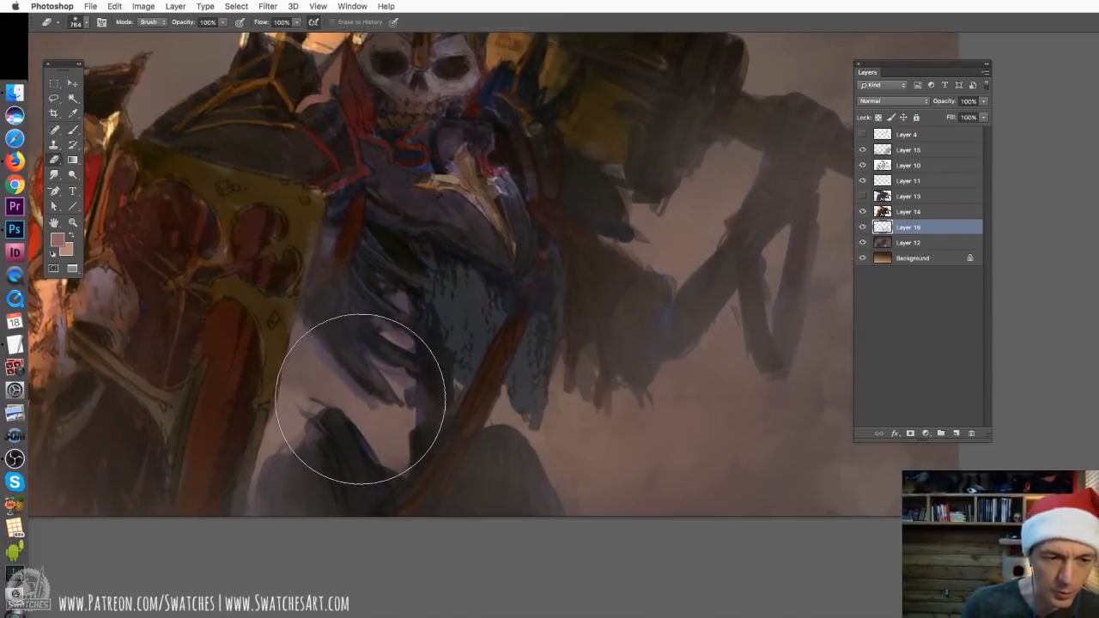
right_click(412, 401)
click(490, 521)
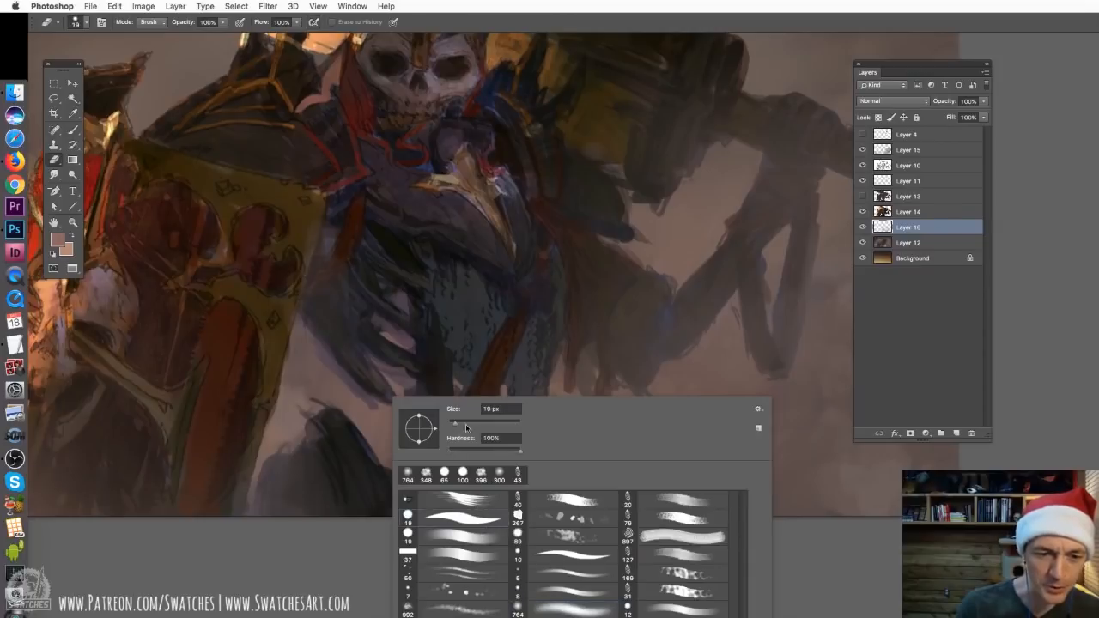
click(917, 212)
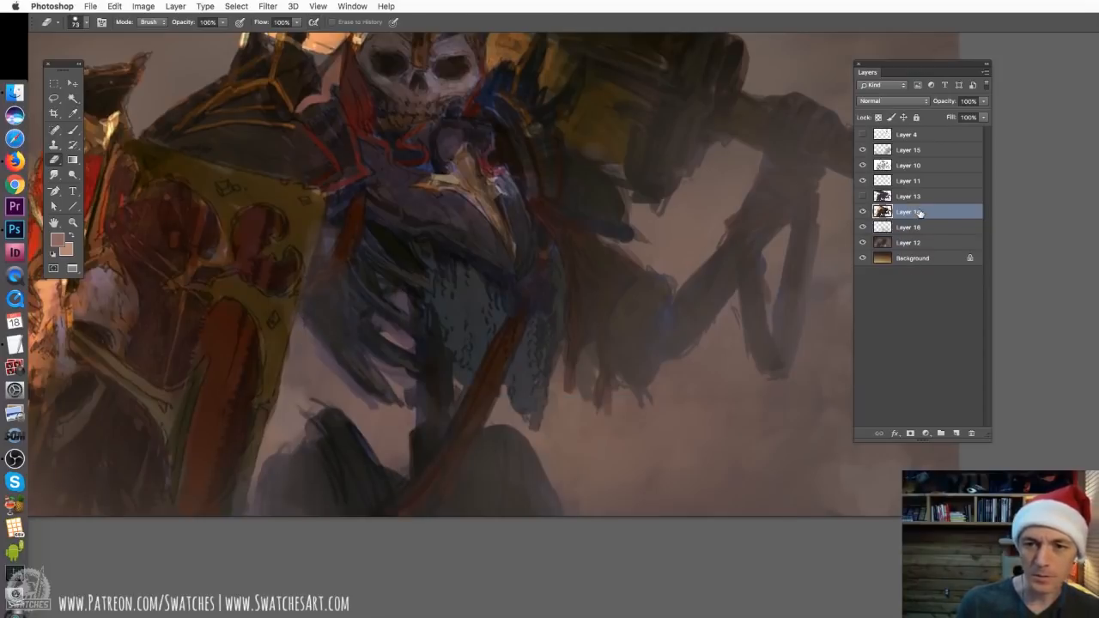
mouse_move(307, 363)
mouse_down()
mouse_move(301, 336)
mouse_move(375, 412)
mouse_up()
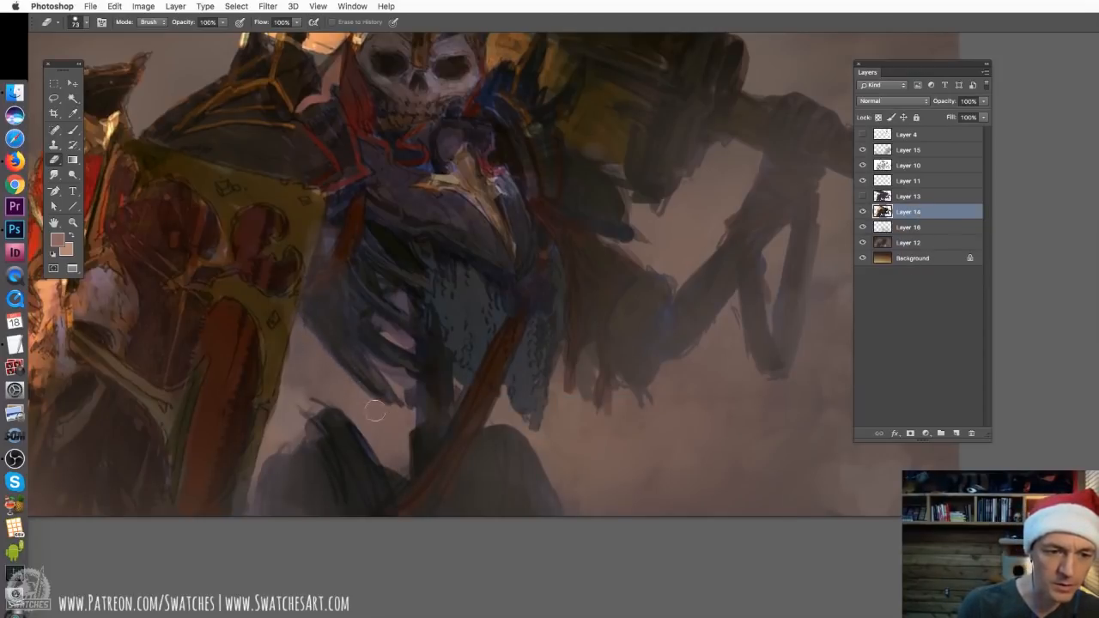
mouse_move(377, 367)
mouse_down()
mouse_move(406, 387)
mouse_move(404, 410)
mouse_up()
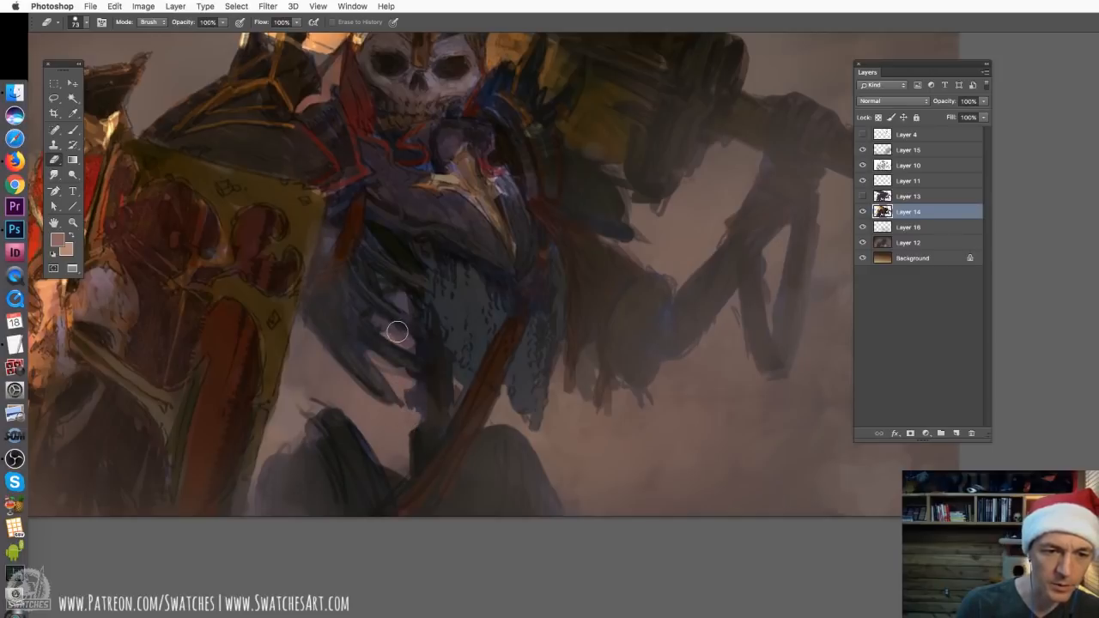
mouse_move(396, 331)
mouse_down()
mouse_move(385, 324)
mouse_move(400, 302)
mouse_move(373, 277)
mouse_move(410, 390)
mouse_move(404, 412)
mouse_up()
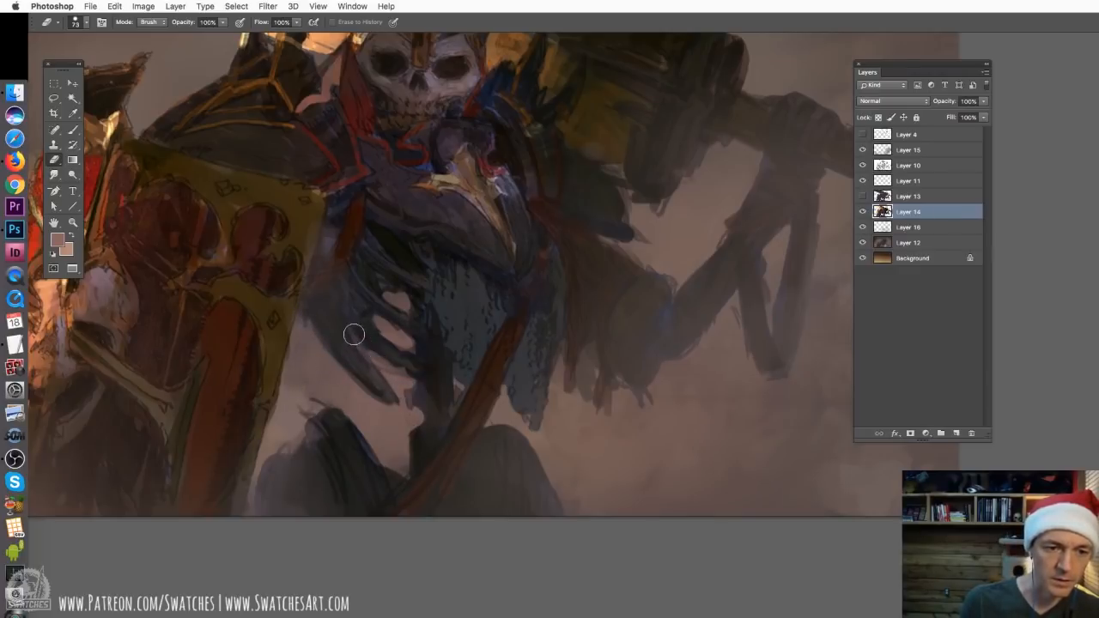
drag(586, 361, 584, 407)
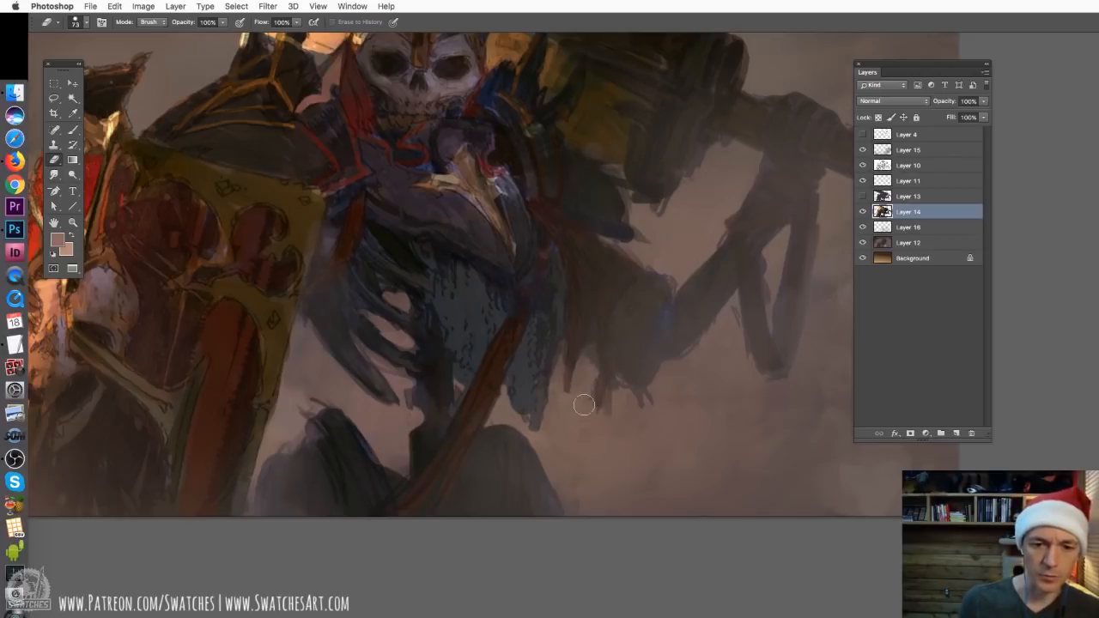
key(super+z)
mouse_move(585, 365)
mouse_down()
mouse_move(586, 394)
mouse_move(562, 386)
mouse_up()
key(super+z)
key(super+0)
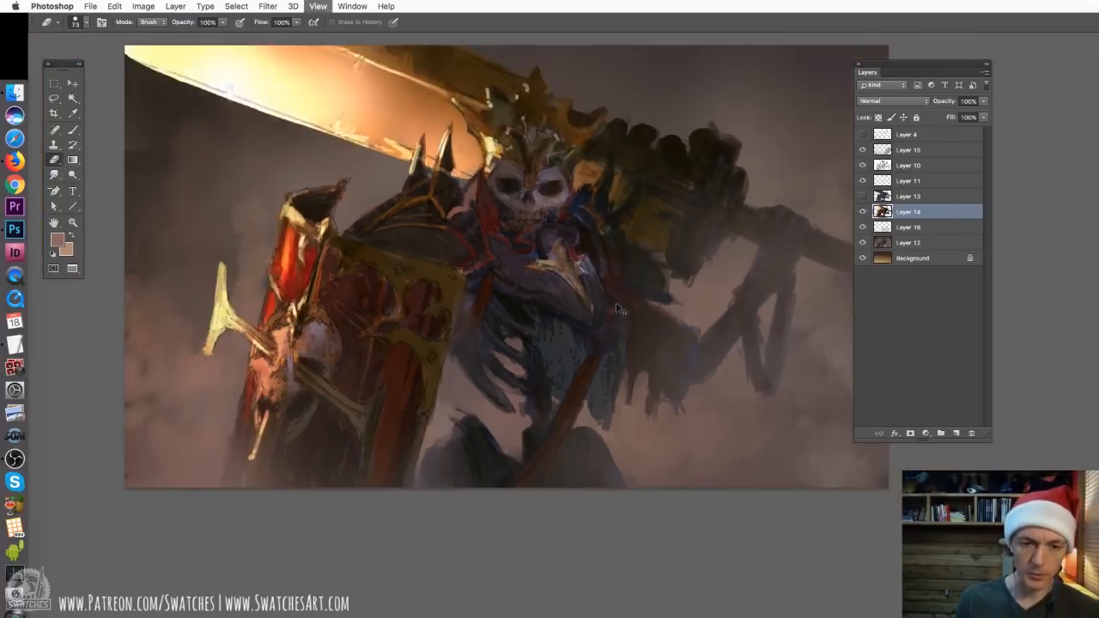
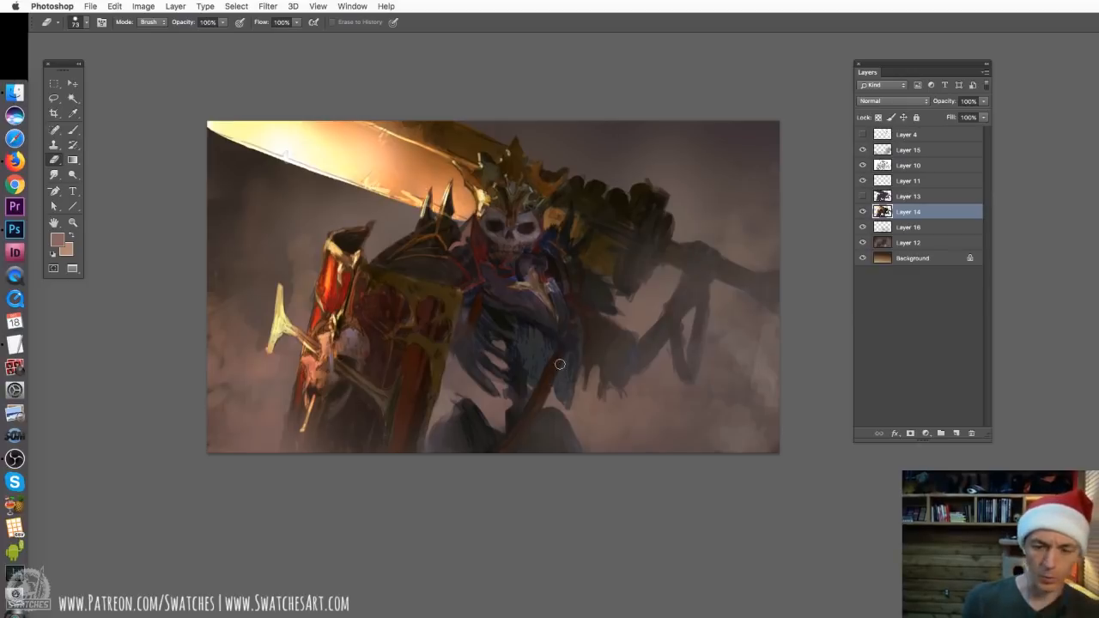
Switch from the Eraser to the Brush on Layer 14 and set the brush size to 43 px
key(super+plus)
key(super+plus)
drag(518, 285, 666, 517)
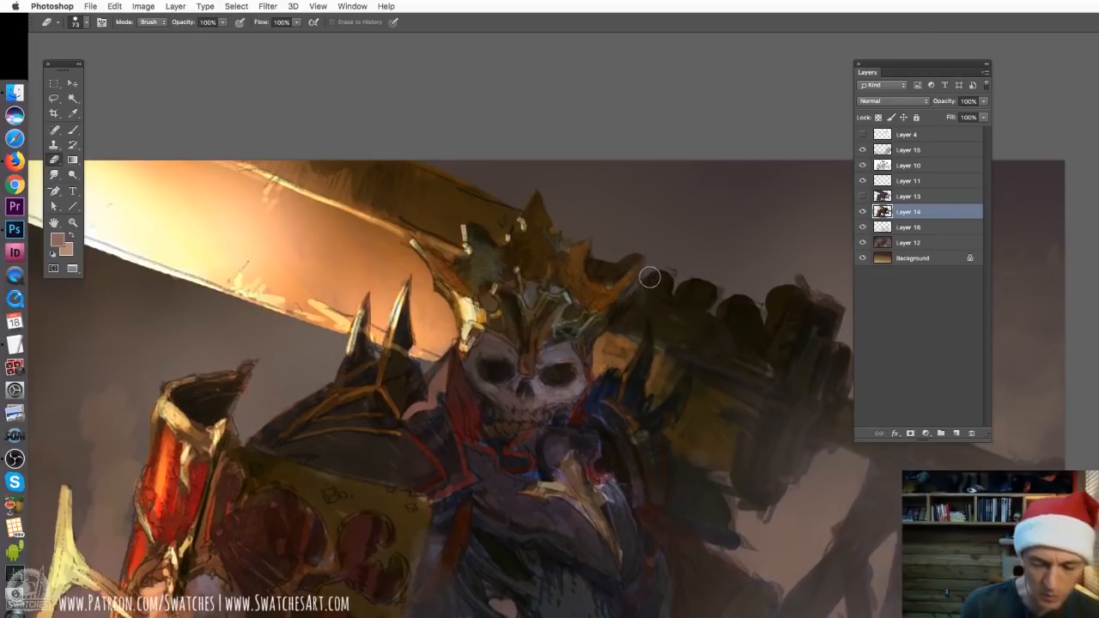
key(super+minus)
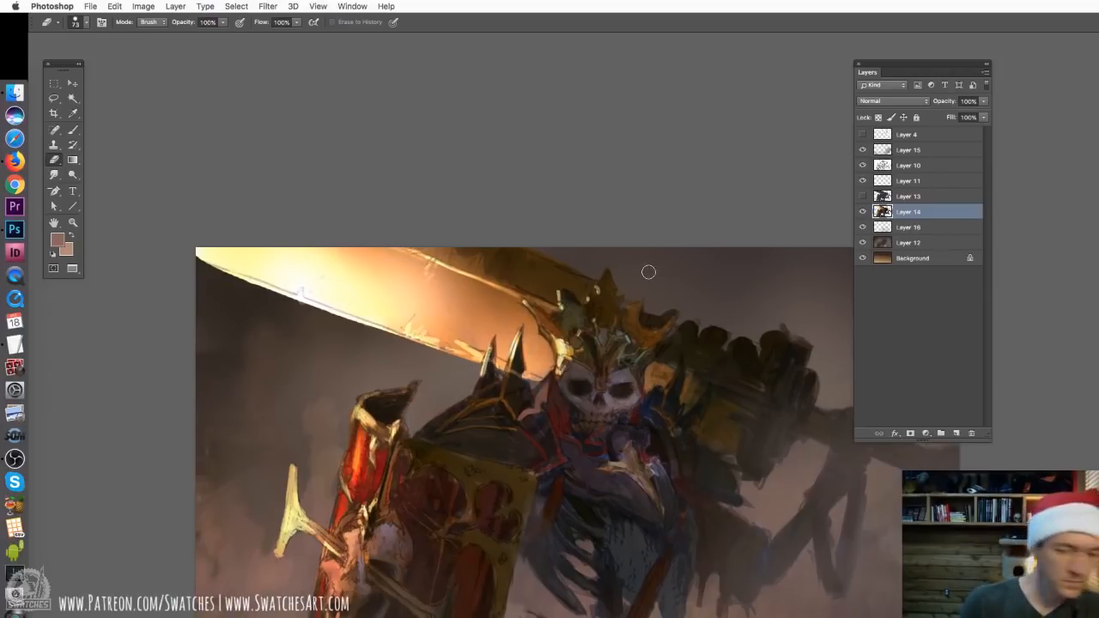
scroll(648, 272, down, 8)
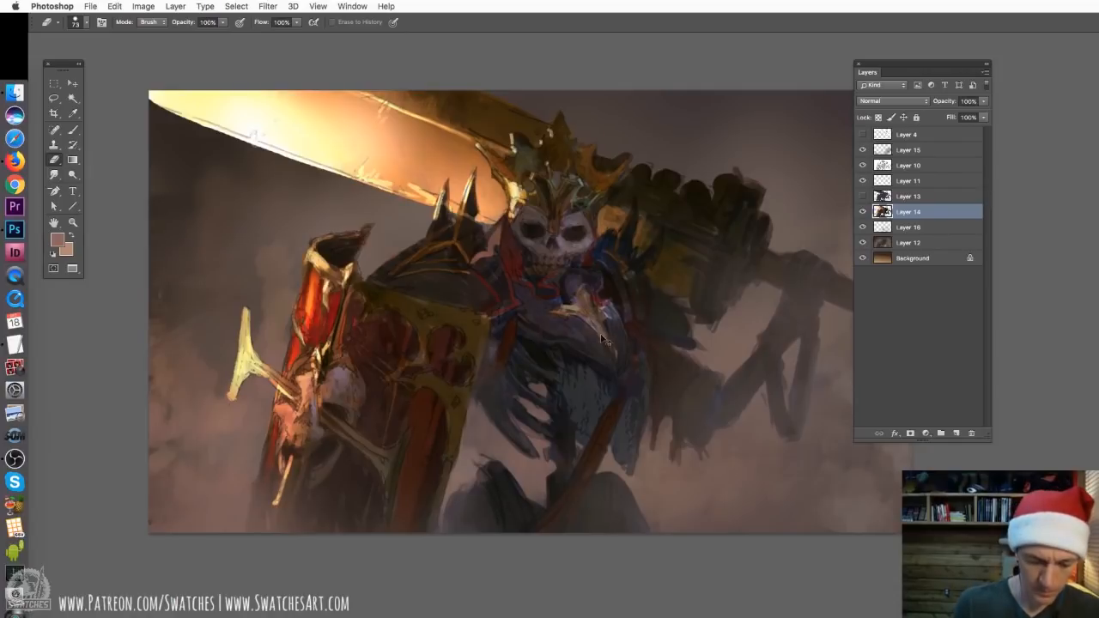
key(b)
right_click(604, 326)
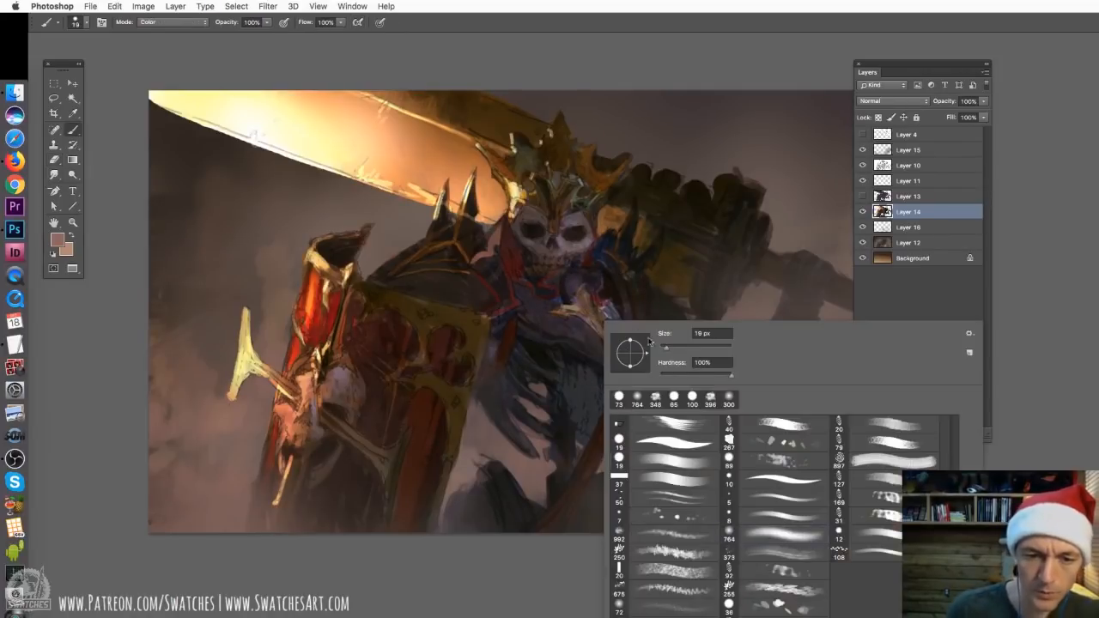
drag(665, 346, 667, 346)
click(553, 205)
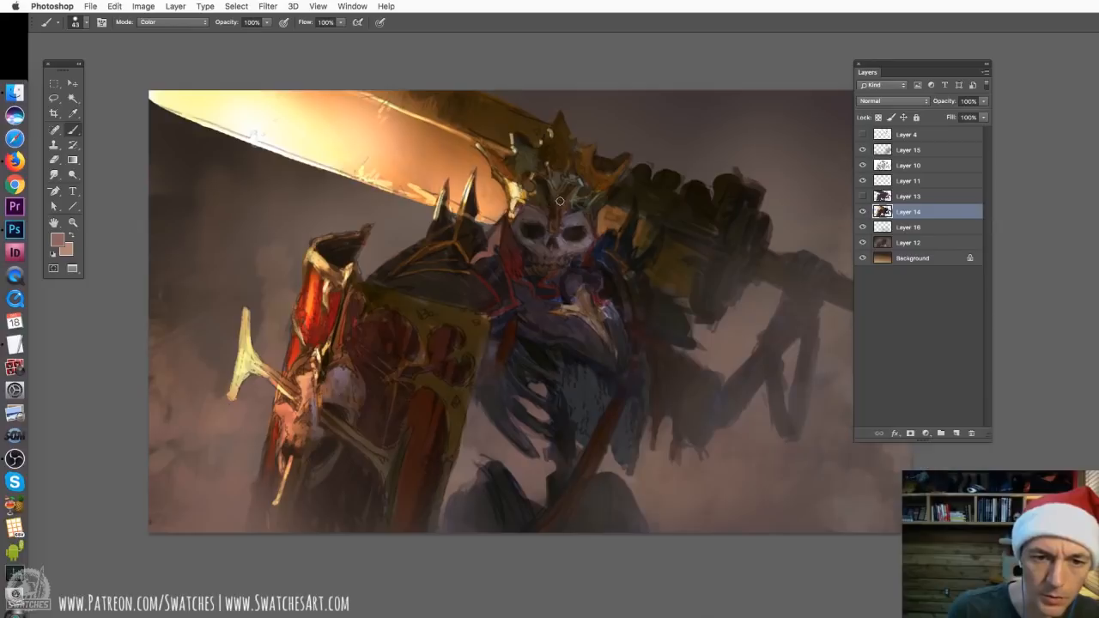
Sample a dark brown from the crown and set the brush blending mode to Normal
alt+click(542, 179)
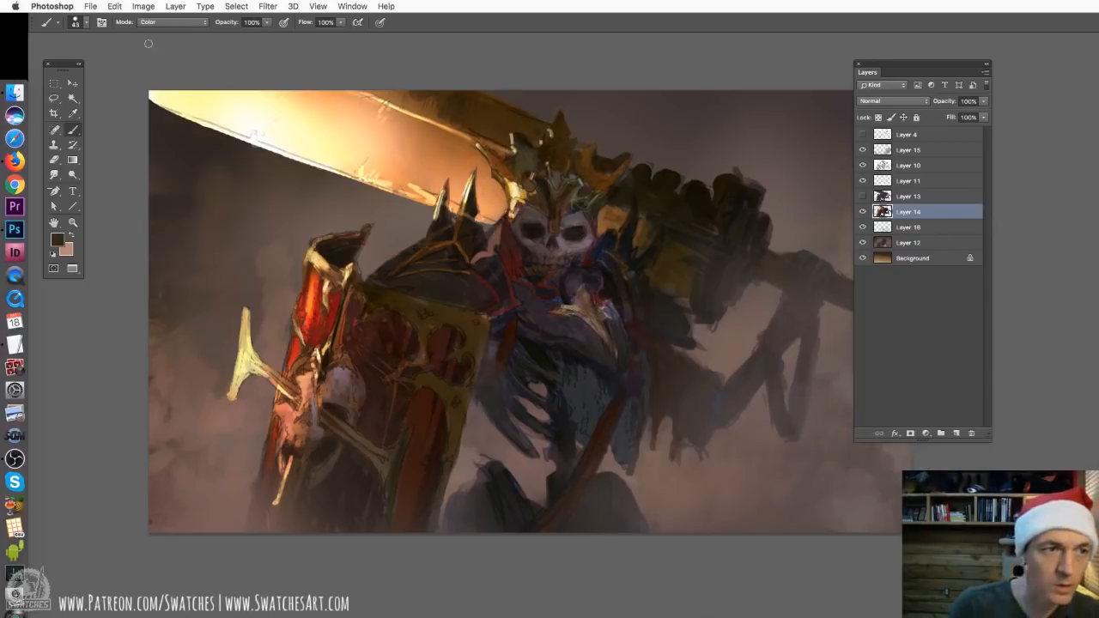
click(159, 22)
click(158, 37)
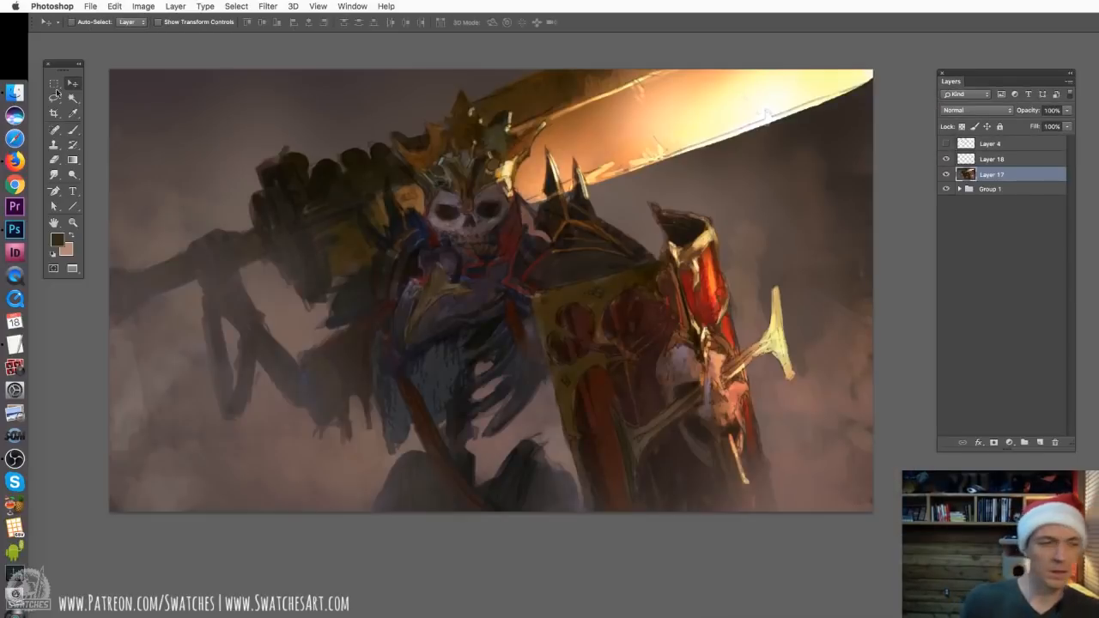
click(73, 129)
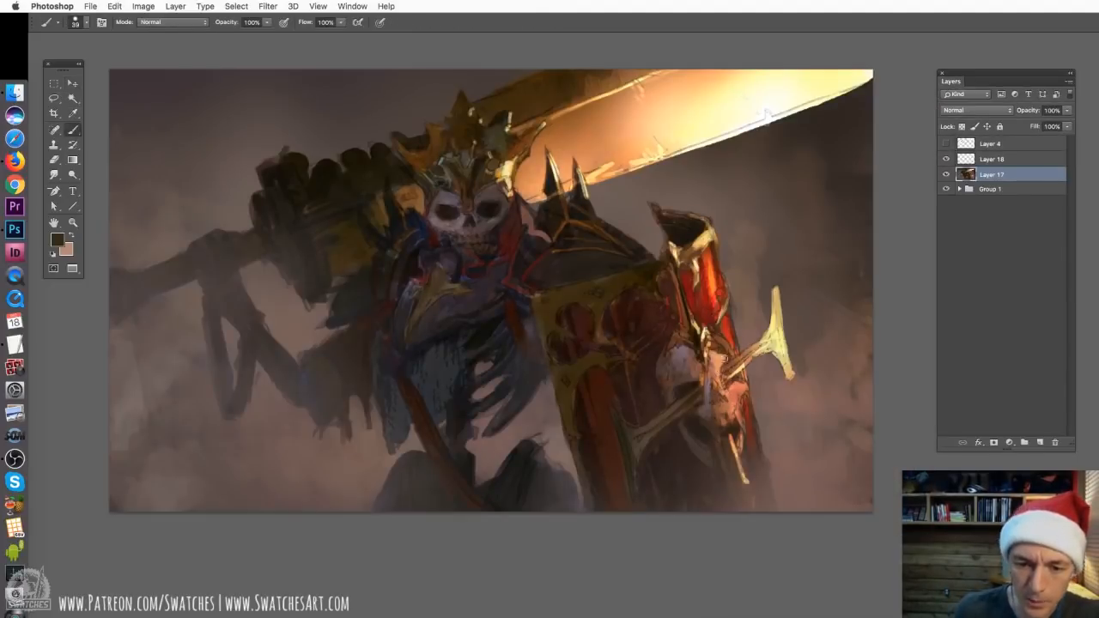
On Layer 18, paint the lower horn of the shield's skull in sampled orange with a 27 px brush
click(1001, 160)
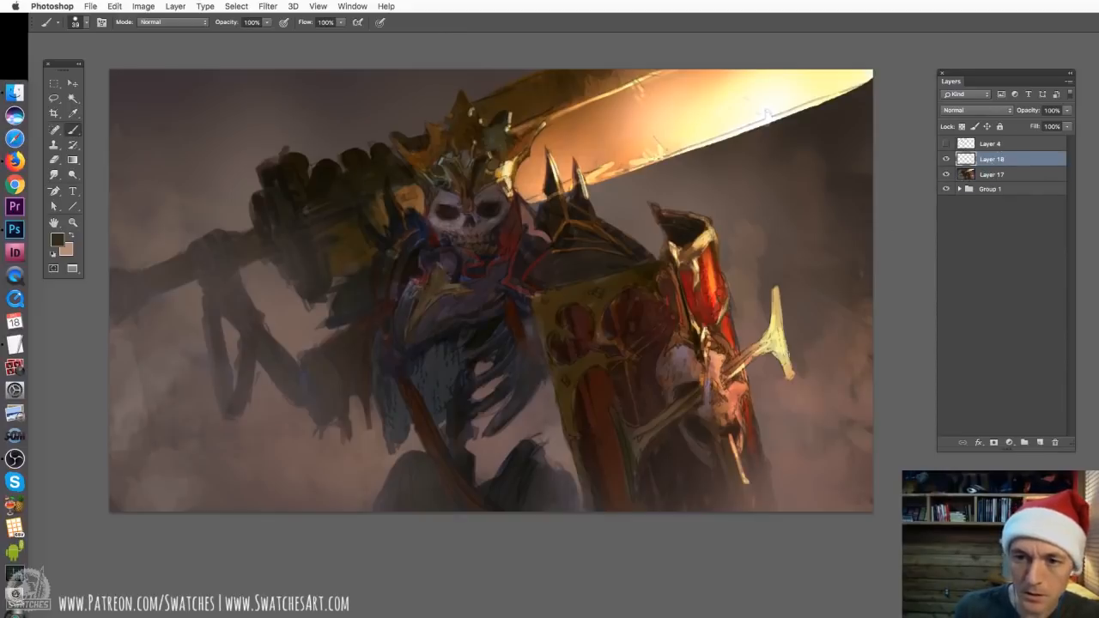
right_click(691, 425)
drag(758, 455, 756, 456)
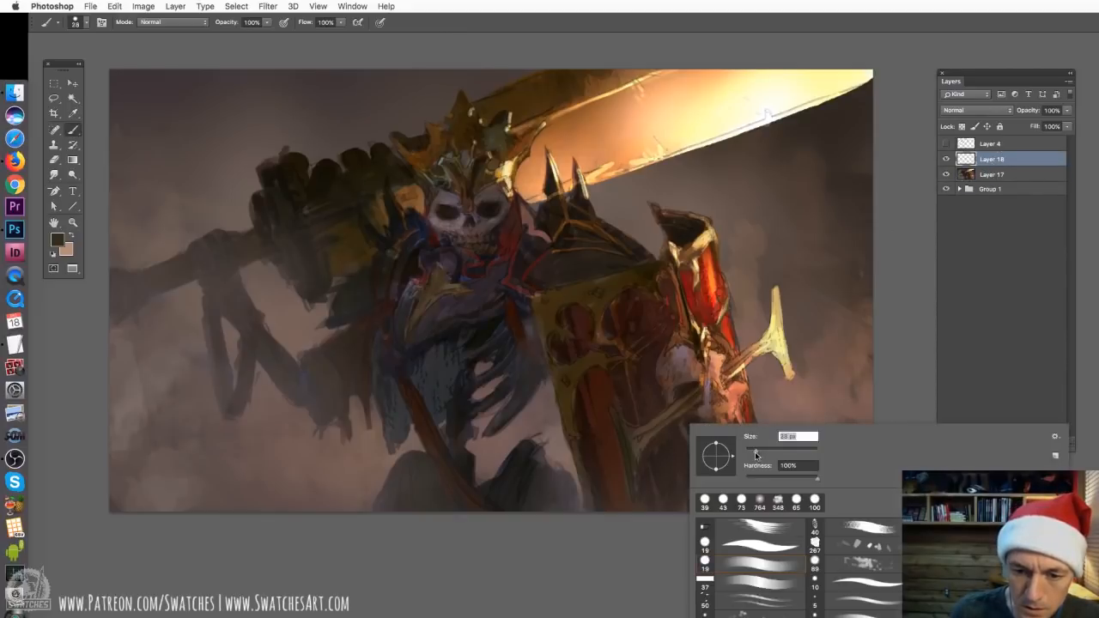
alt+click(705, 373)
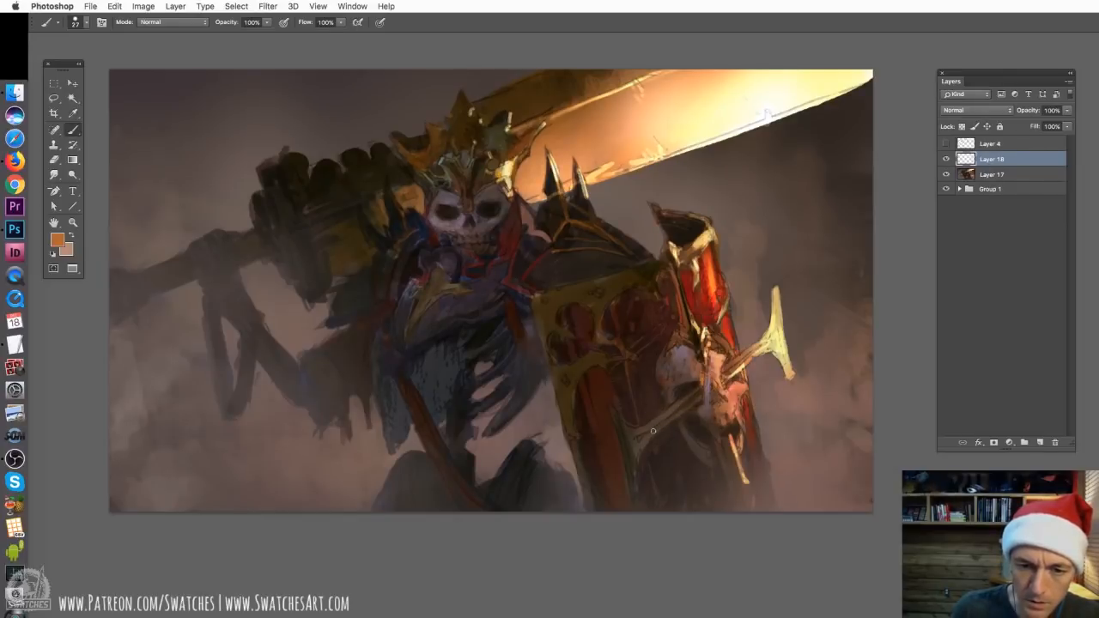
mouse_move(653, 431)
mouse_down()
mouse_move(700, 397)
mouse_move(636, 454)
mouse_move(650, 439)
mouse_move(632, 440)
mouse_move(643, 446)
mouse_move(646, 435)
mouse_move(633, 470)
mouse_up()
key(super+z)
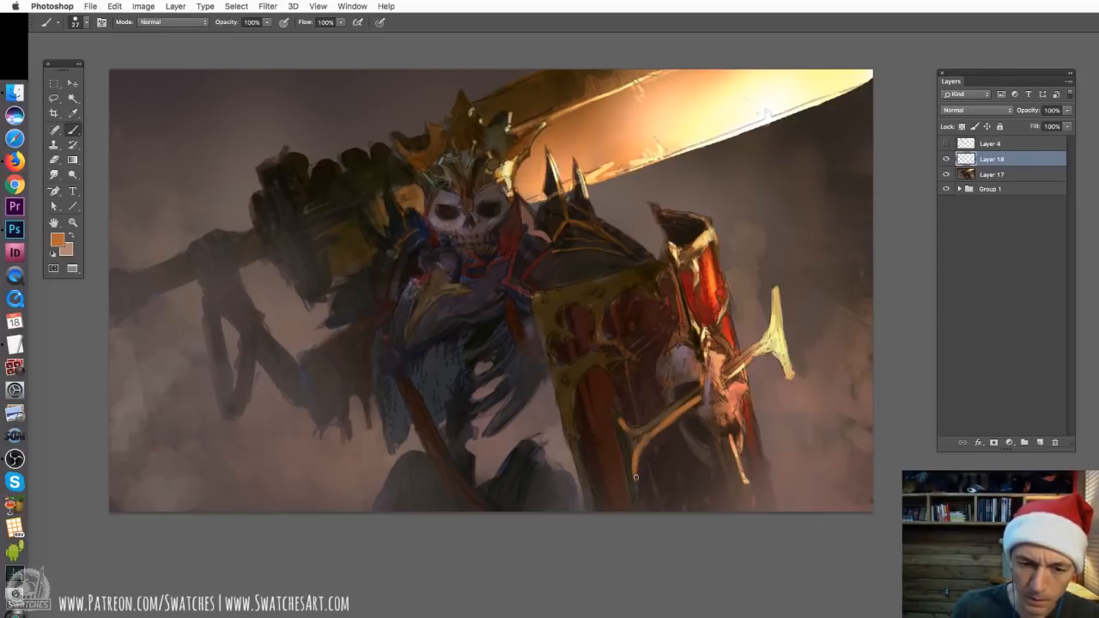
Paint the right-hand horn of the shield's skull orange with a 17 px brush and sample a brighter orange from the red armour
right_click(731, 361)
drag(736, 360, 766, 340)
mouse_move(775, 291)
mouse_down()
mouse_move(752, 348)
mouse_move(732, 360)
mouse_up()
alt+click(712, 287)
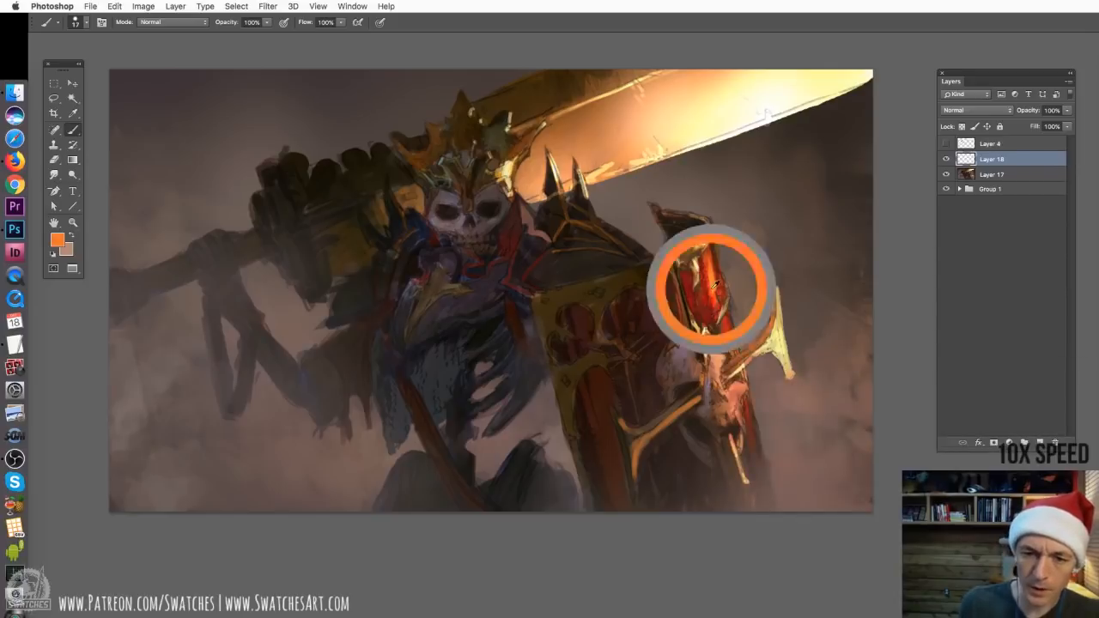
Copy the shield's skull from Layer 17 onto its own layer above Layer 18 and transform the copy
key(l)
key(alt+bracketleft)
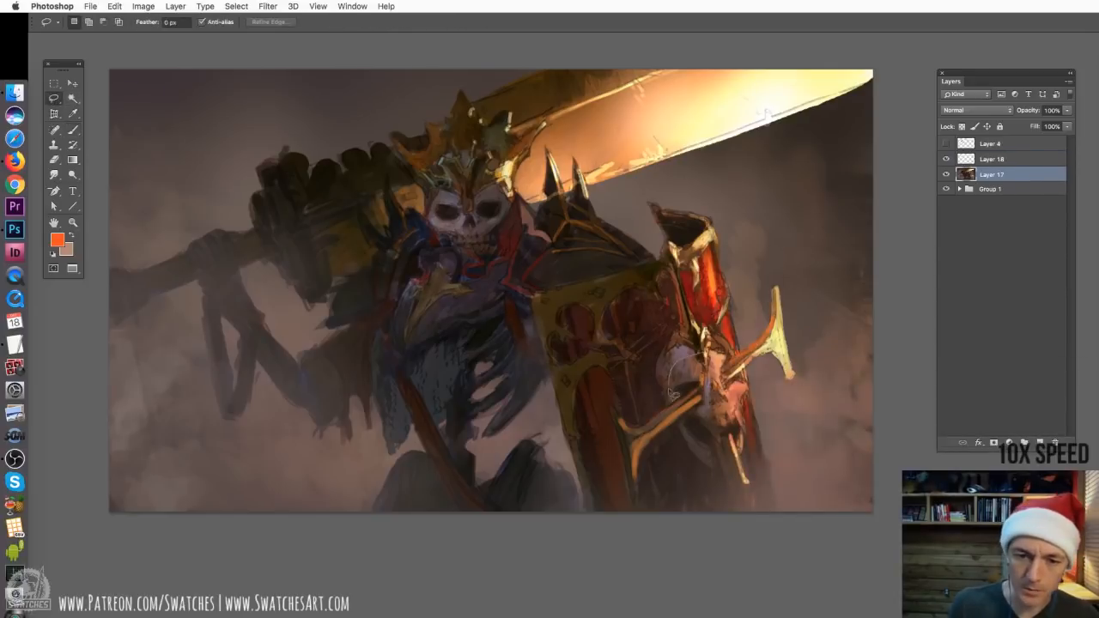
mouse_move(672, 394)
mouse_down()
mouse_move(711, 369)
mouse_move(703, 345)
mouse_move(735, 420)
mouse_move(700, 343)
mouse_move(734, 373)
mouse_move(718, 402)
mouse_up()
key(super+j)
key(v)
key(super+bracketright)
click(114, 6)
mouse_move(147, 250)
click(274, 322)
key(Return)
Erase the excess edges of the skull copy around the horns and shift the copy slightly into place
key(e)
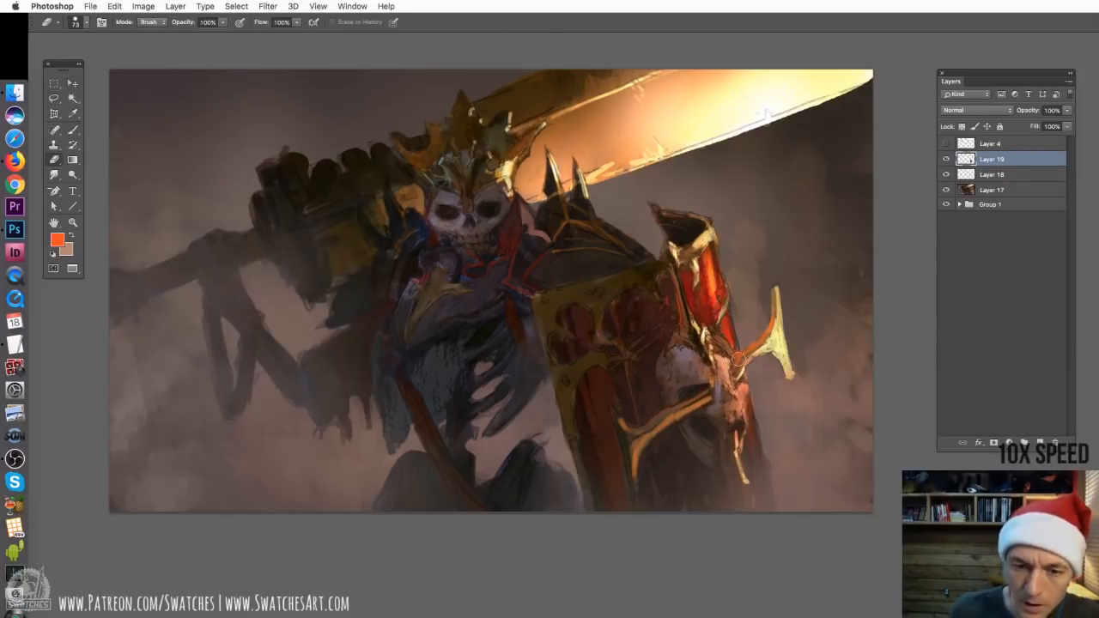
drag(738, 358, 732, 376)
key(v)
drag(721, 409, 713, 411)
key(e)
drag(672, 349, 689, 342)
key(b)
key(e)
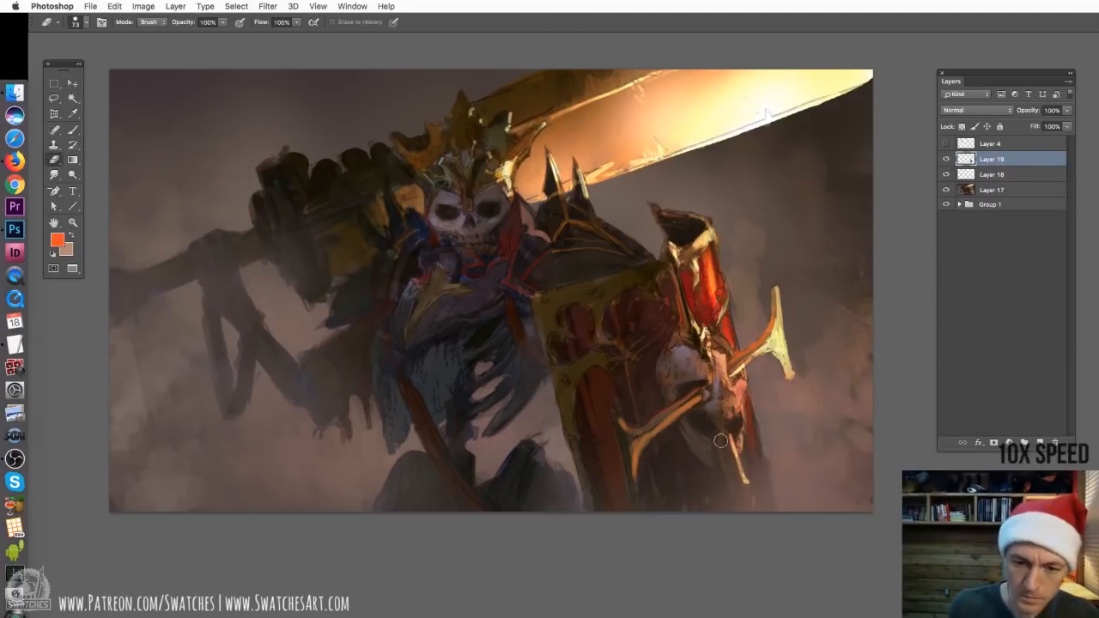
Touch up the crown and the shield's upper gold trim on Layer 19 with sampled brown and olive tones
key(b)
alt+click(450, 171)
drag(453, 164, 450, 180)
alt+click(568, 295)
mouse_move(561, 297)
mouse_down()
mouse_move(573, 294)
mouse_move(564, 297)
mouse_up()
mouse_move(540, 318)
mouse_down()
mouse_move(562, 413)
mouse_move(543, 332)
mouse_up()
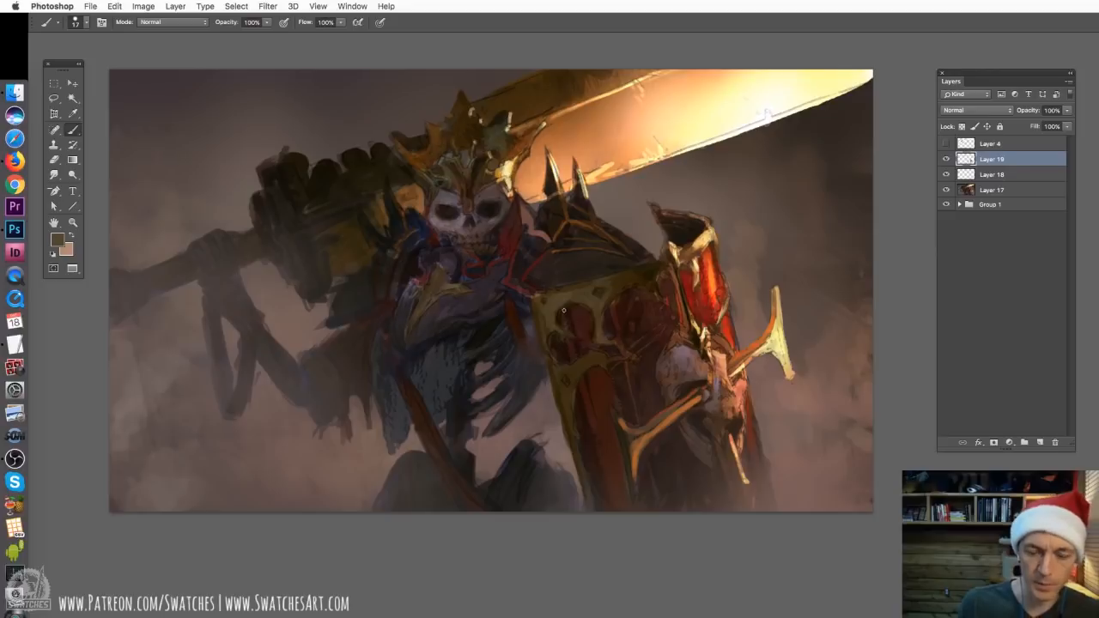
Refine the ornament between the shield's red panels with strokes of sampled dark brown
key(super+plus)
drag(512, 290, 529, 310)
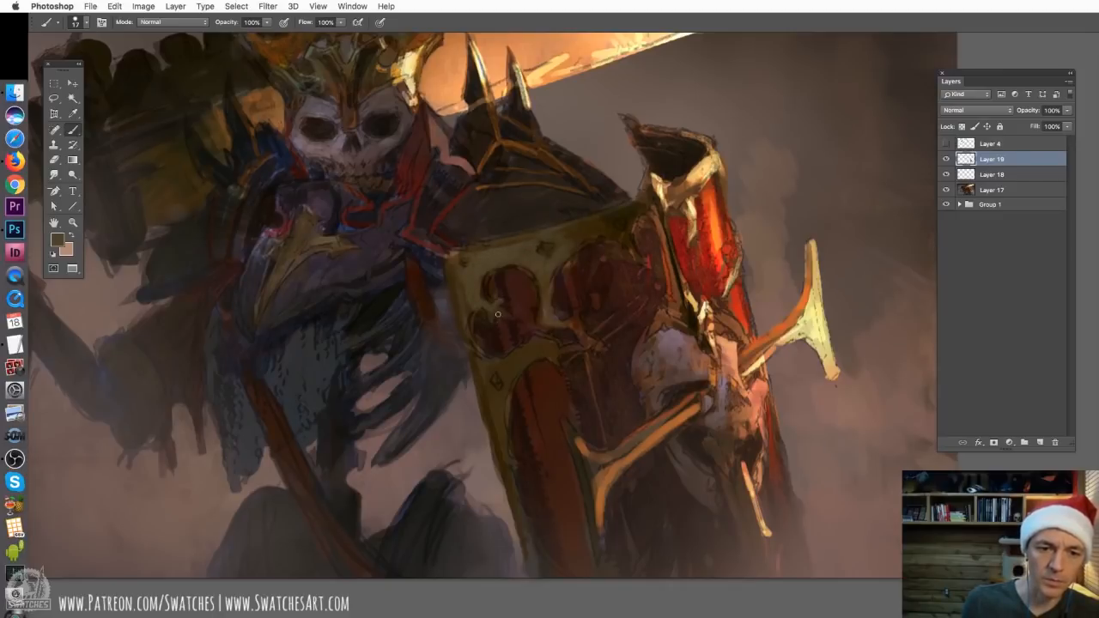
alt+click(581, 331)
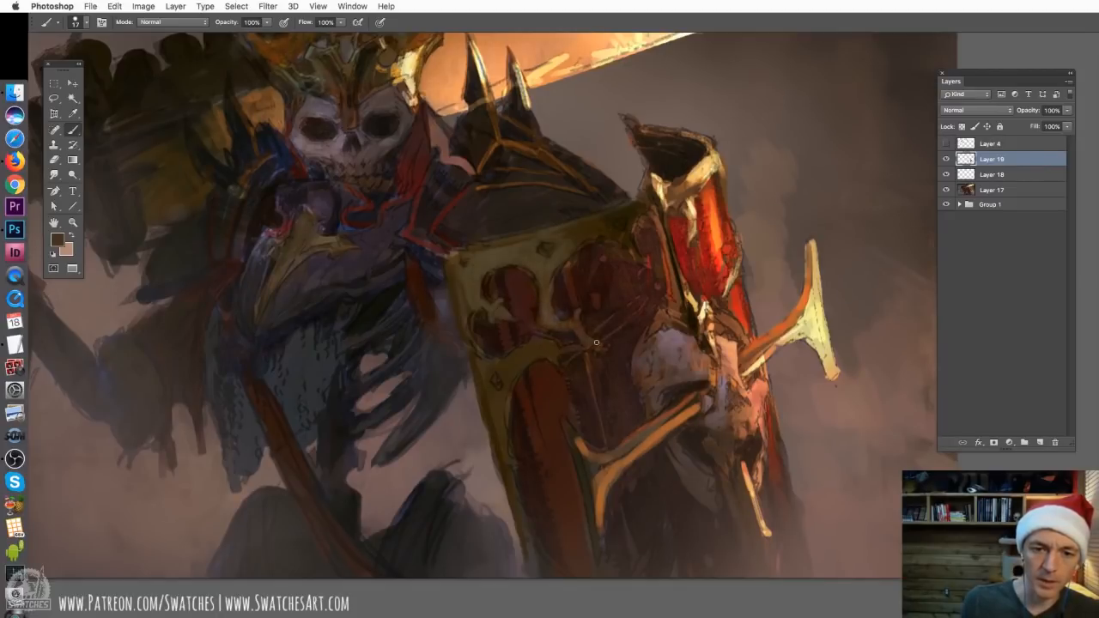
drag(541, 361, 574, 325)
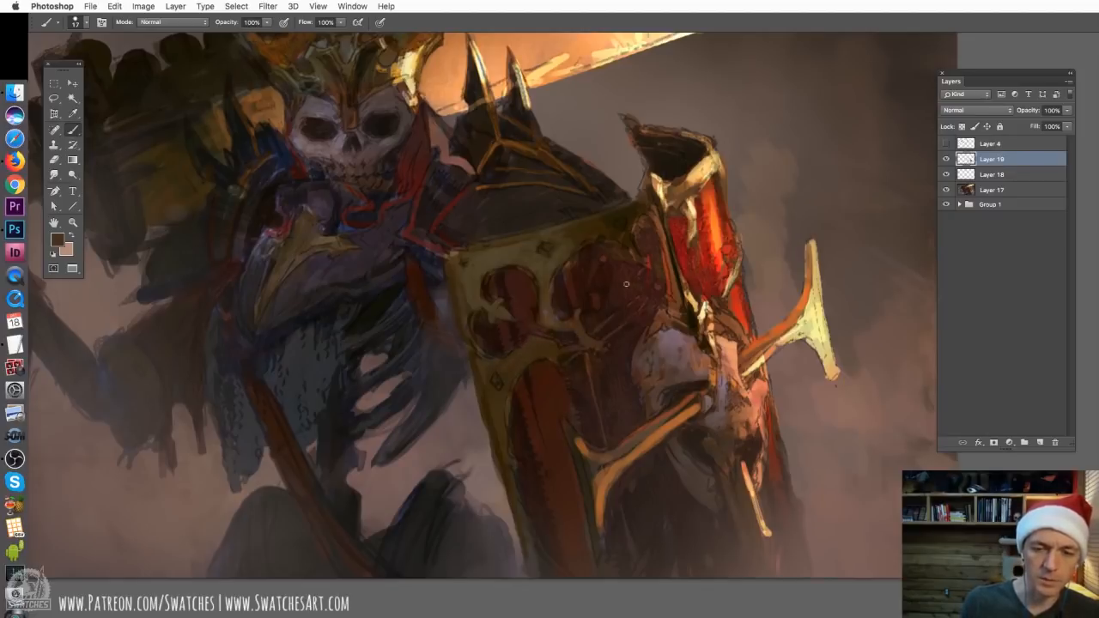
Paint rounded rivets on the shield's gold trim with sampled dark and olive tones, using an 11 px brush for the details
alt+click(621, 207)
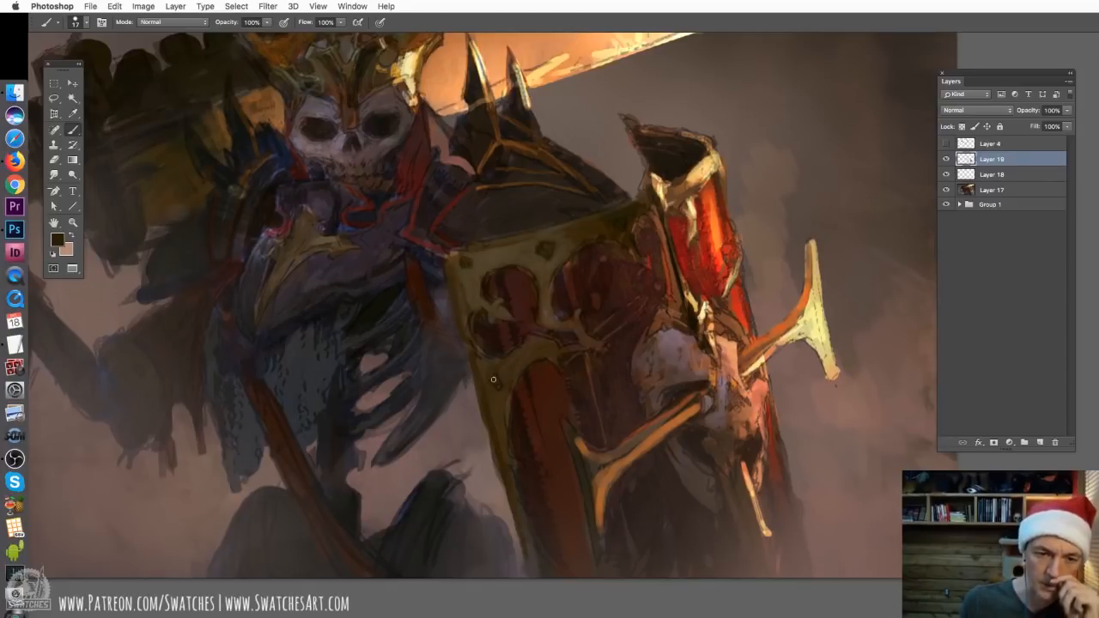
alt+click(504, 255)
right_click(500, 251)
drag(562, 284, 513, 265)
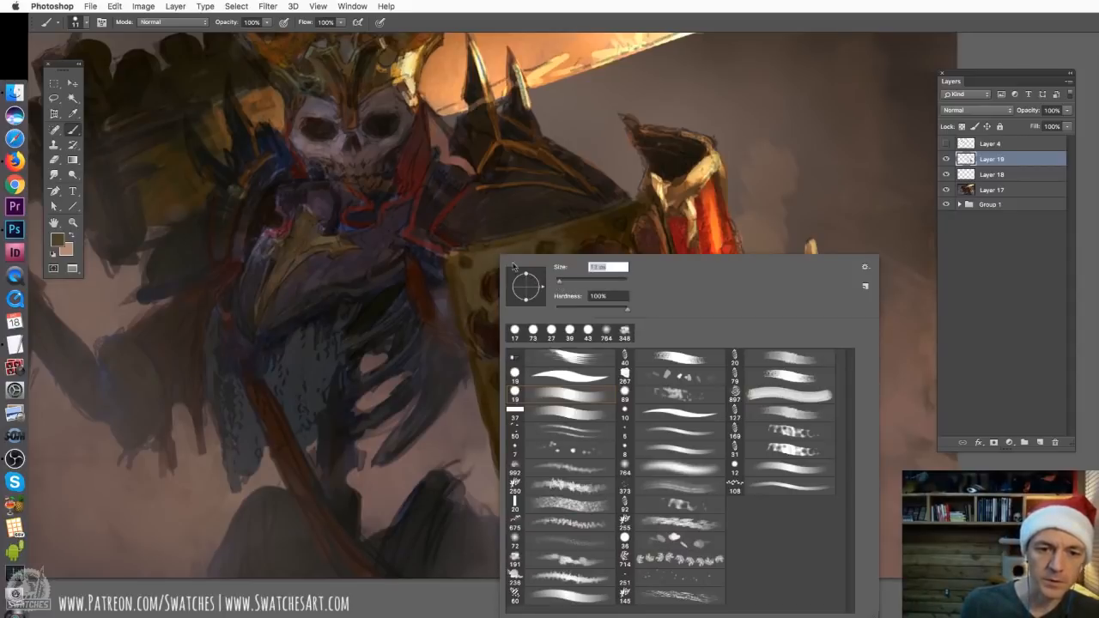
click(466, 259)
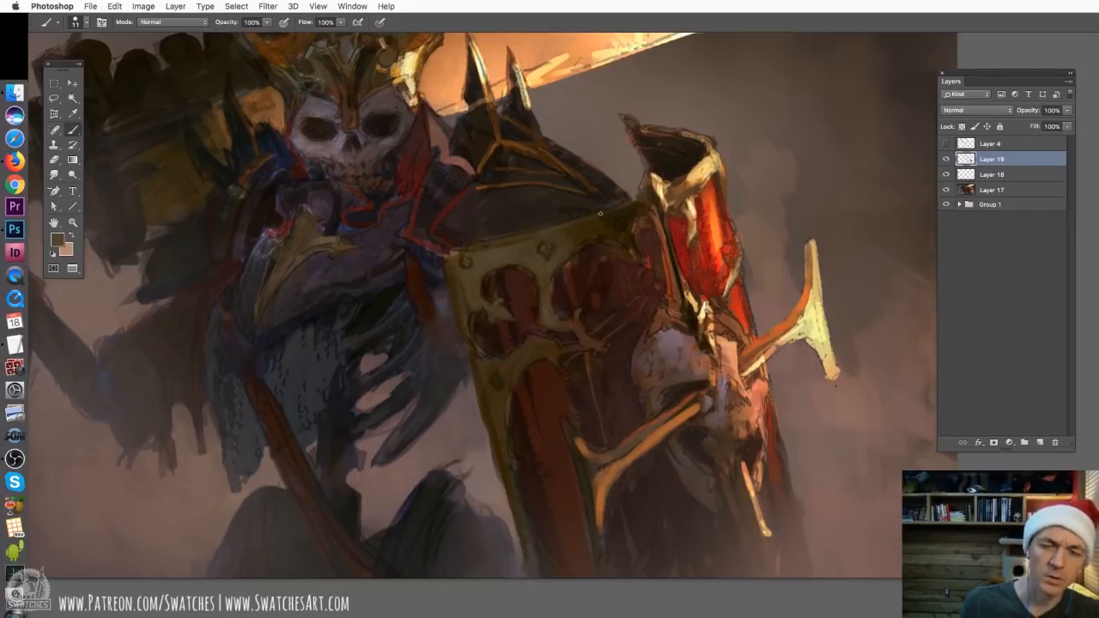
drag(582, 244, 602, 240)
Paint saturated red over the shield's upper right panel and the side of the red armour piece
drag(573, 424, 569, 462)
key(super+minus)
mouse_move(597, 280)
mouse_down()
mouse_move(601, 264)
mouse_move(595, 302)
mouse_up()
drag(604, 252, 608, 311)
alt+click(641, 239)
drag(690, 400, 701, 448)
drag(649, 235, 649, 254)
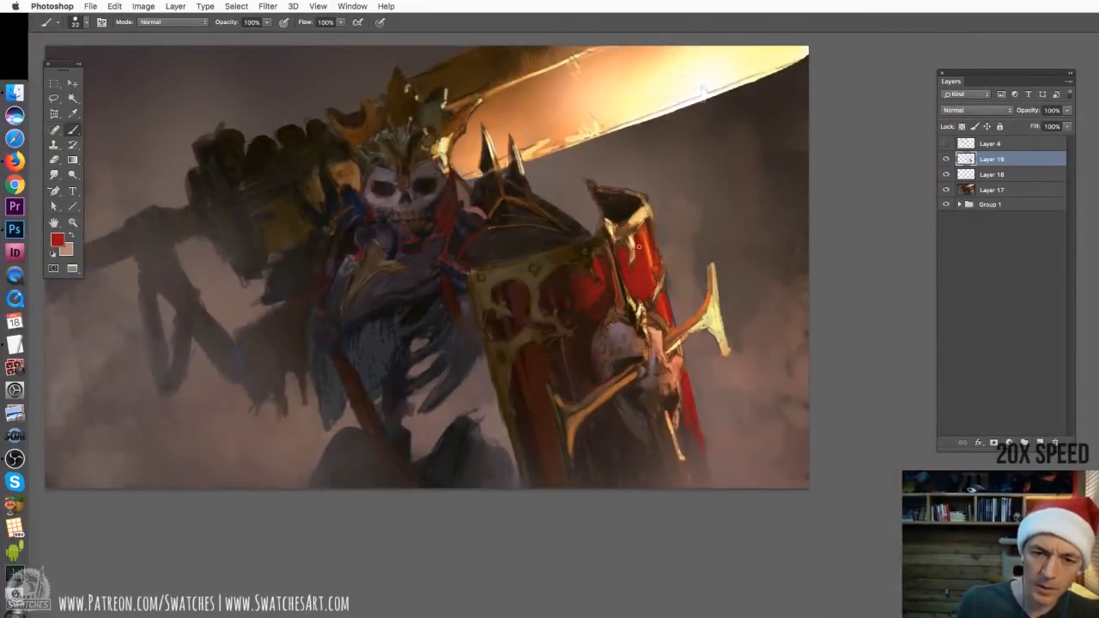
Repaint the red armour piece beside the shield, reworking its gold rim and dripping gold edge
alt+click(559, 287)
drag(568, 286, 573, 291)
drag(661, 281, 656, 303)
right_click(666, 272)
drag(664, 254, 661, 287)
drag(649, 217, 634, 237)
drag(616, 239, 627, 296)
alt+click(654, 249)
drag(655, 215, 657, 238)
Add branching gold ornament to the shield's upper left panel and repaint the area around the lower horn
drag(549, 343, 561, 347)
alt+click(529, 302)
mouse_move(526, 297)
mouse_down()
mouse_move(547, 399)
mouse_move(515, 310)
mouse_up()
drag(520, 326, 527, 337)
right_click(651, 428)
drag(582, 386, 609, 424)
alt+click(601, 412)
Blend rough brushwork on the figure with a resized Smudge tool and set its strength to 15%
key(r)
right_click(563, 419)
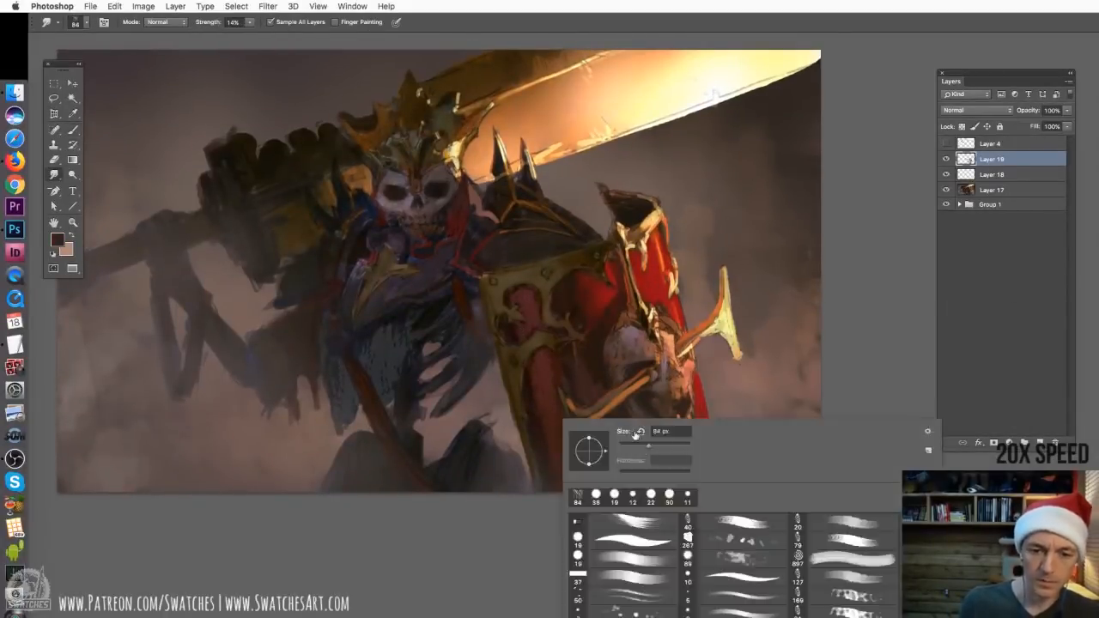
key(Return)
key(super+equal)
key(super+equal)
right_click(461, 367)
key(Return)
drag(418, 226, 376, 209)
mouse_move(386, 94)
mouse_down()
mouse_move(635, 583)
mouse_move(647, 329)
mouse_up()
key(1)
key(5)
Smudge the rough strokes across the robe, shield and surrounding background at 15% strength
drag(251, 202, 479, 268)
drag(711, 319, 387, 344)
drag(398, 571, 576, 414)
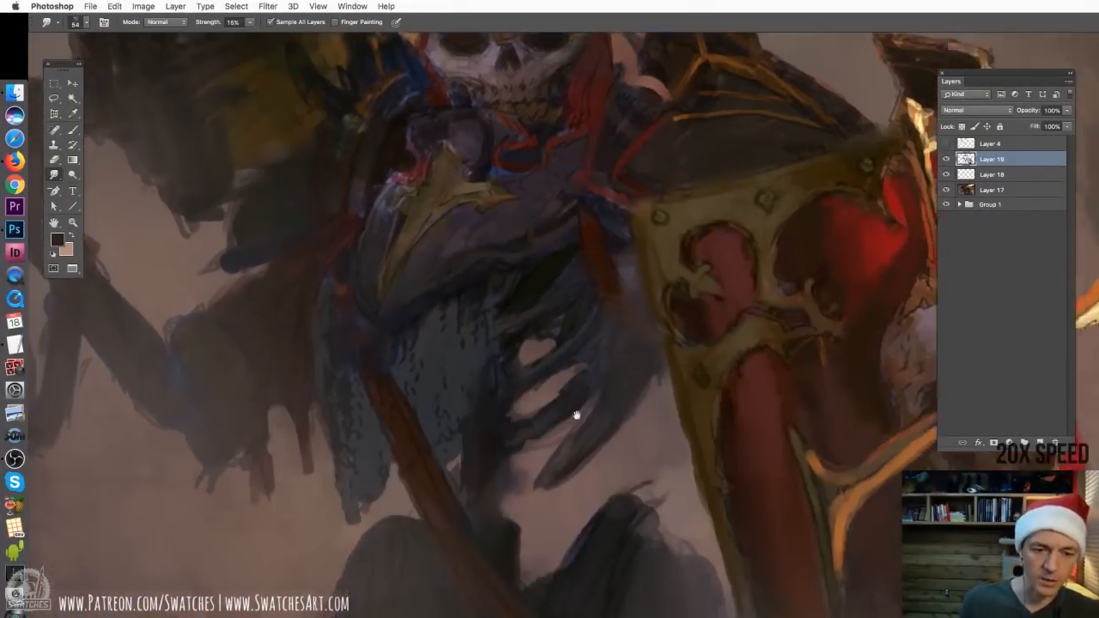
drag(94, 129, 466, 274)
key(super+minus)
key(super+minus)
Add a Photo Filter adjustment layer above Layer 17, invert its mask and adjust the filter's density
key(b)
click(991, 190)
click(1008, 442)
click(1034, 523)
key(super+i)
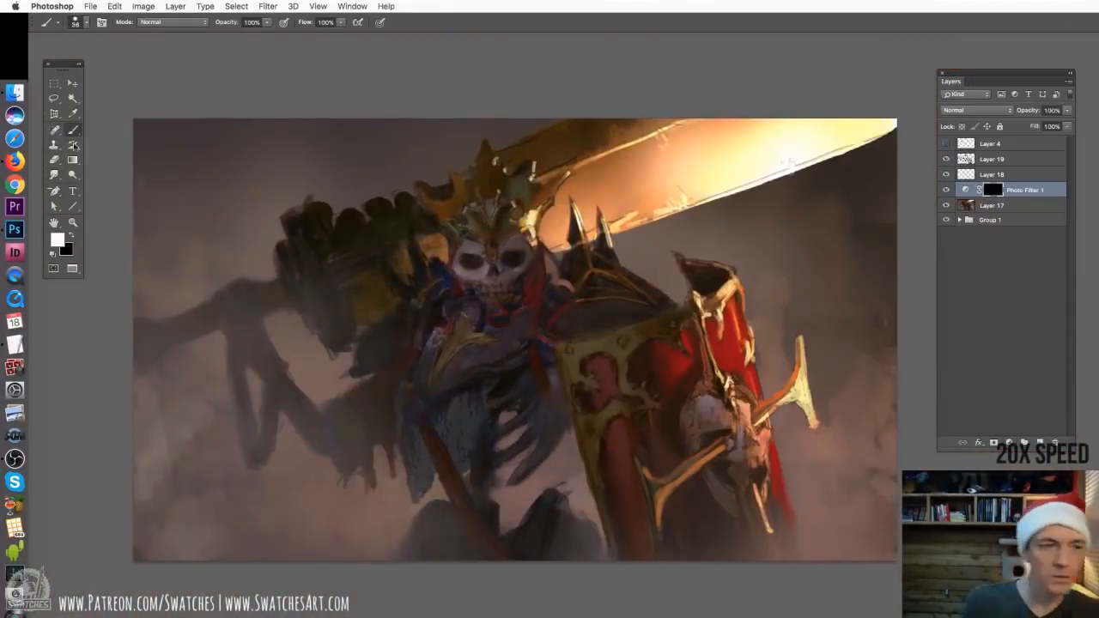
key(v)
double_click(965, 190)
drag(1006, 127, 1064, 127)
Try reducing Layer 17's saturation with Hue/Saturation and merge the Photo Filter adjustment into the layer
click(991, 206)
key(super+u)
drag(824, 274, 793, 276)
key(super+u)
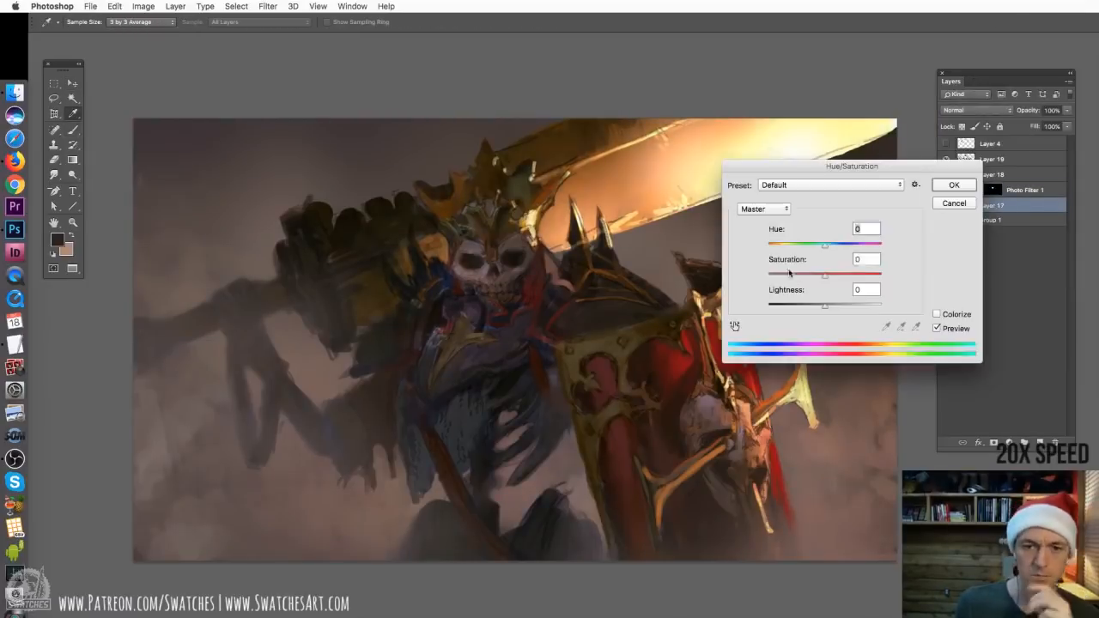
key(super+e)
Add a Vibrance adjustment layer above Layer 17 and lower its saturation
click(1009, 442)
click(1030, 483)
drag(1052, 110, 1001, 110)
double_click(966, 190)
key(super+minus)
drag(787, 250, 670, 260)
drag(1001, 110, 1017, 111)
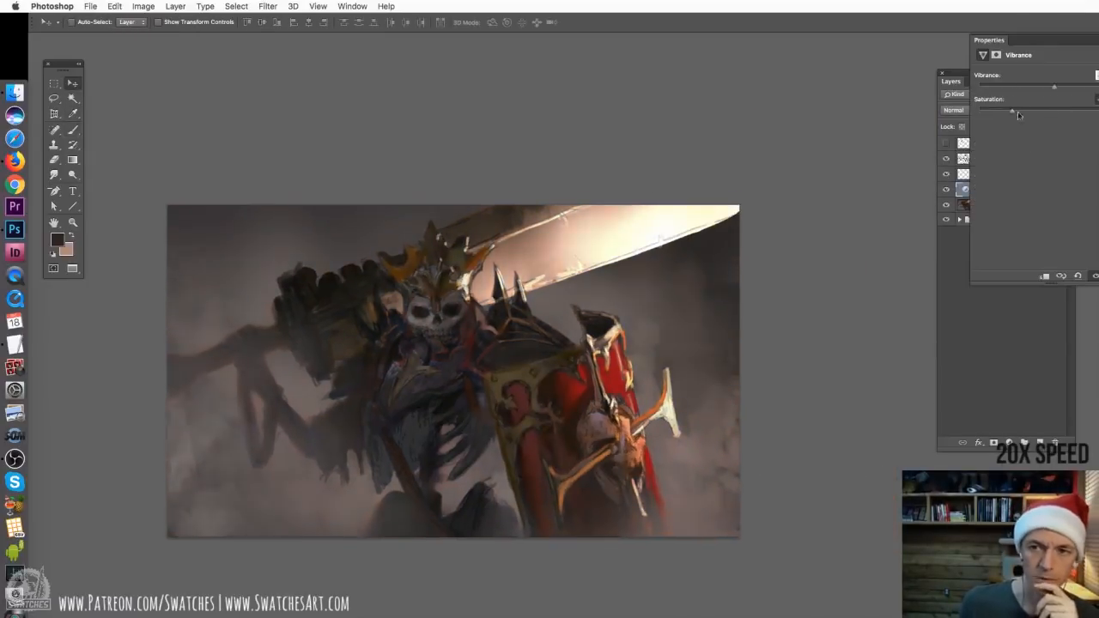
Paint on the Vibrance layer's mask with a 764 px soft brush to bring back colour in parts of the figure
drag(556, 324, 651, 275)
click(993, 190)
key(b)
key(super+plus)
drag(437, 169, 527, 265)
key(super+minus)
Merge the Vibrance adjustment and Layer 18 down into Layer 17
click(992, 206)
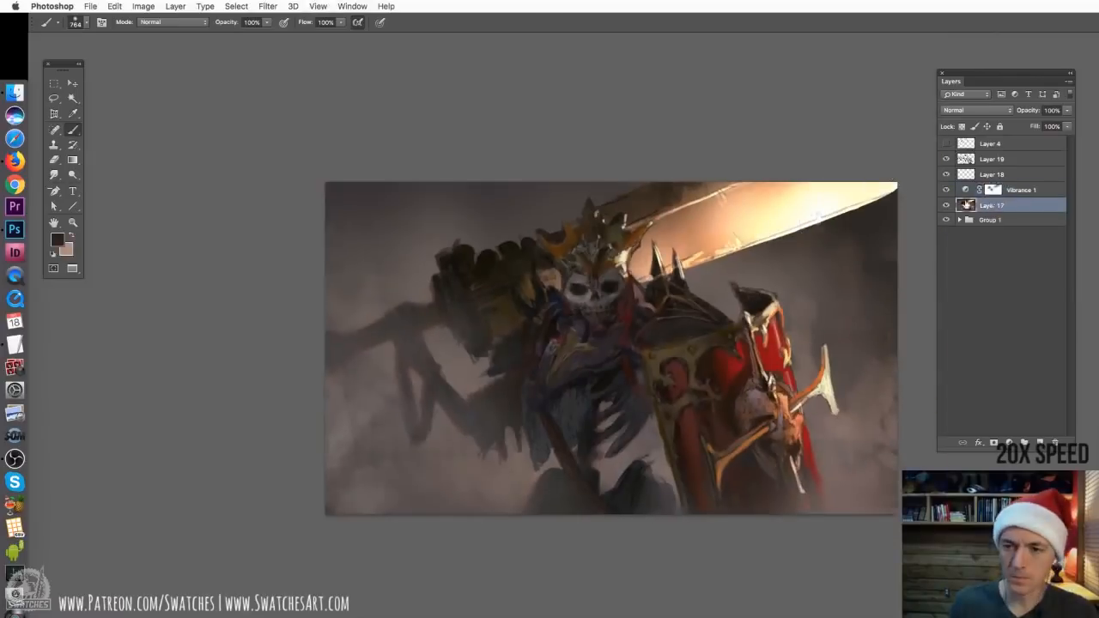
key(super+e)
key(super+e)
Shift the hue of Layer 17 slightly and adjust Layer 19 with Hue/Saturation
click(992, 159)
click(992, 174)
key(super+u)
drag(824, 247, 834, 246)
click(991, 158)
key(super+u)
Choose another brush at 51 px and paint the shield's lower red panel in a sampled brownish tone
key(o)
click(172, 22)
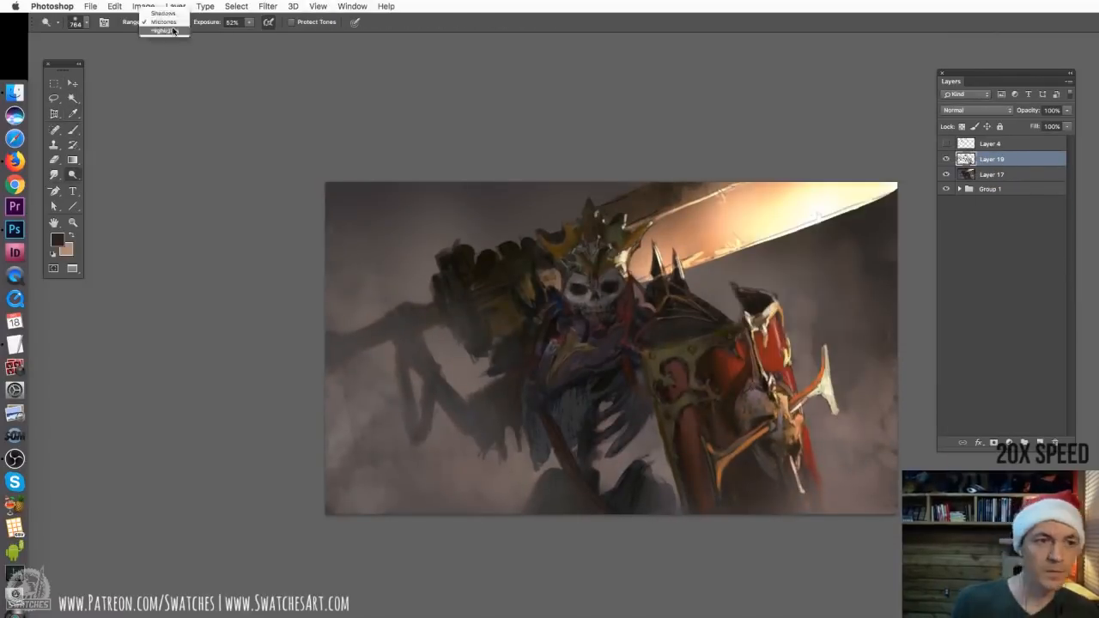
key(b)
right_click(723, 402)
double_click(788, 520)
alt+click(697, 429)
drag(697, 412, 702, 498)
drag(661, 360, 615, 345)
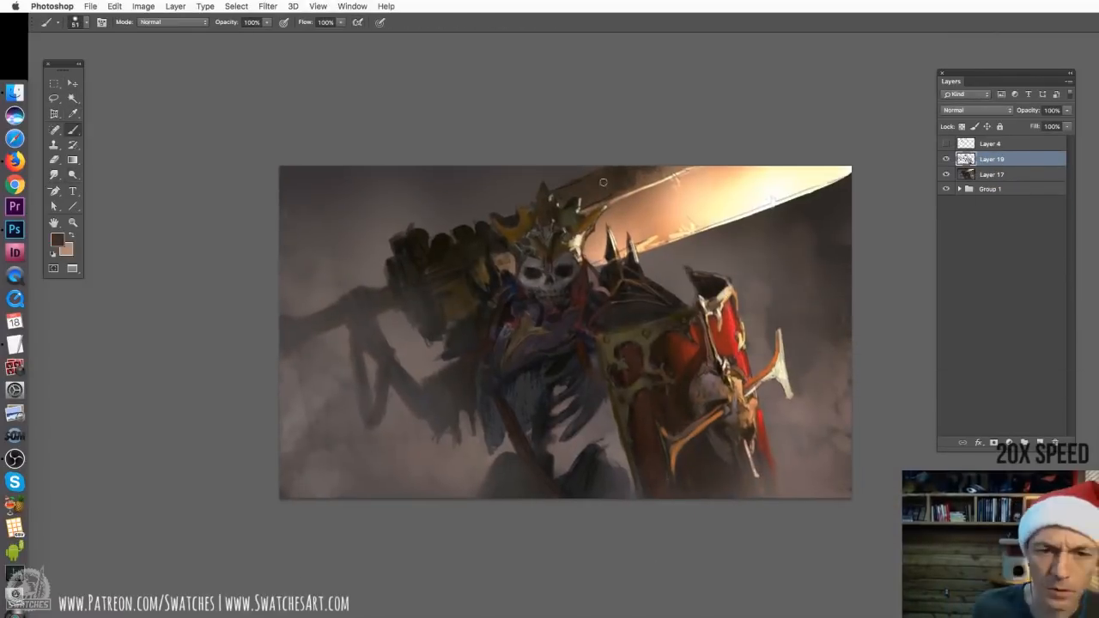
Paint over the glowing sword blade on Layer 19 in sampled warm tan and golden tones, muting its bright glow
mouse_move(687, 170)
mouse_down()
mouse_move(620, 194)
mouse_move(614, 219)
mouse_move(697, 185)
mouse_move(837, 172)
mouse_up()
alt+click(639, 206)
alt+click(687, 215)
alt+click(816, 176)
alt+click(760, 170)
drag(625, 234, 799, 172)
drag(782, 194, 845, 176)
alt+click(627, 193)
mouse_move(669, 206)
mouse_down()
mouse_move(751, 172)
mouse_move(789, 172)
mouse_up()
key(super+z)
drag(807, 187, 848, 175)
Reduce the brush to 20 px and refine the shield's red panels and ornate trim with sampled tones
key(super+equal)
drag(661, 464, 562, 371)
key(bracketleft)
key(bracketleft)
key(bracketleft)
key(bracketleft)
mouse_move(649, 366)
mouse_down()
mouse_move(610, 386)
mouse_move(611, 441)
mouse_up()
alt+click(669, 351)
alt+click(672, 332)
mouse_move(676, 347)
mouse_down()
mouse_move(657, 360)
mouse_move(708, 352)
mouse_move(687, 371)
mouse_up()
alt+click(703, 337)
mouse_move(719, 338)
mouse_down()
mouse_move(714, 373)
mouse_move(684, 406)
mouse_move(715, 393)
mouse_up()
alt+click(670, 386)
alt+click(714, 385)
alt+click(713, 388)
key(super+minus)
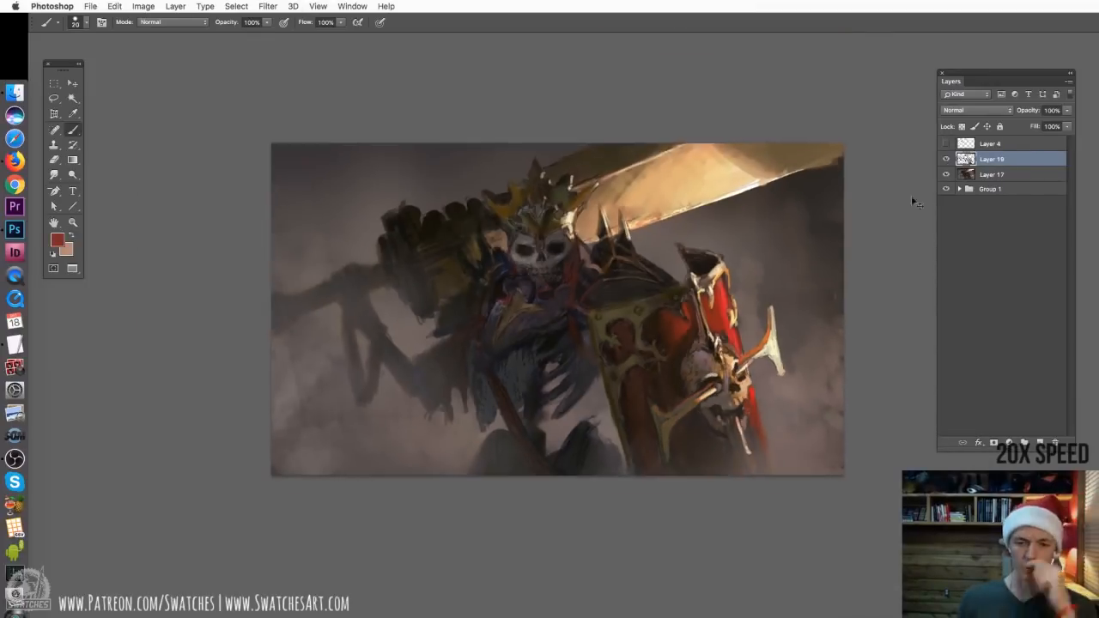
Lasso the skull's jaw on Layer 19, copy it to a new layer and warp its shape
click(995, 257)
click(992, 158)
key(super+equal)
key(super+equal)
key(super+equal)
key(super+equal)
key(super+minus)
key(l)
drag(584, 288, 587, 292)
key(super+j)
key(super+t)
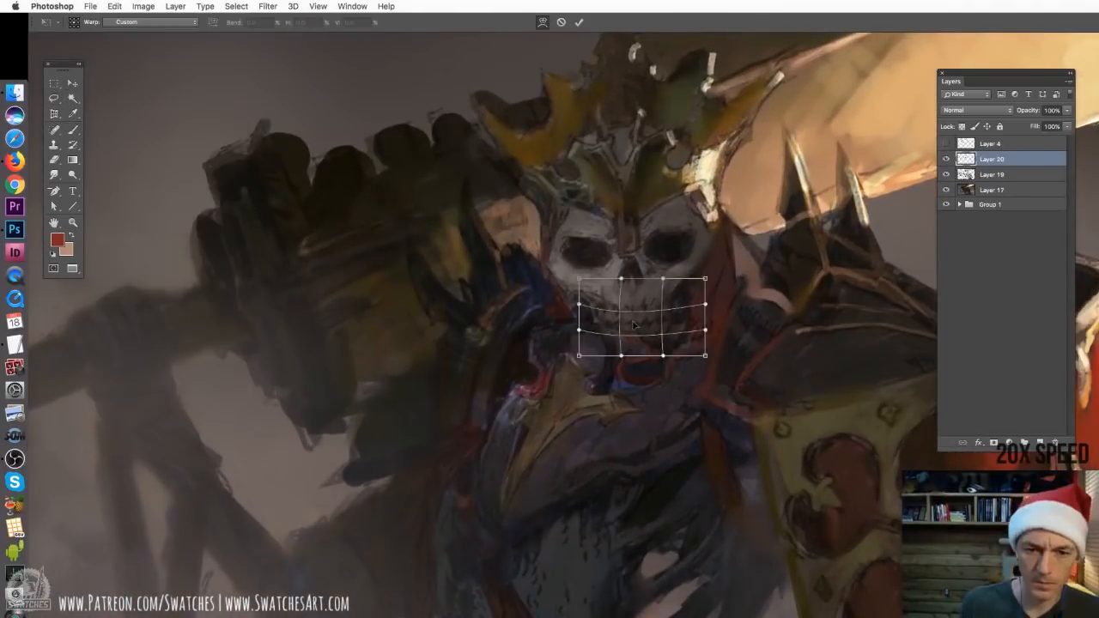
key(Return)
Erase the rough edges of the warped jaw copy and merge Layer 19 down into Layer 17
key(e)
mouse_move(604, 335)
mouse_down()
mouse_move(644, 331)
mouse_move(630, 345)
mouse_up()
key(b)
click(993, 174)
key(super+e)
Switch to the 12 px hard brush and sample a grey tone from the skull's cheek
key(super+equal)
right_click(557, 259)
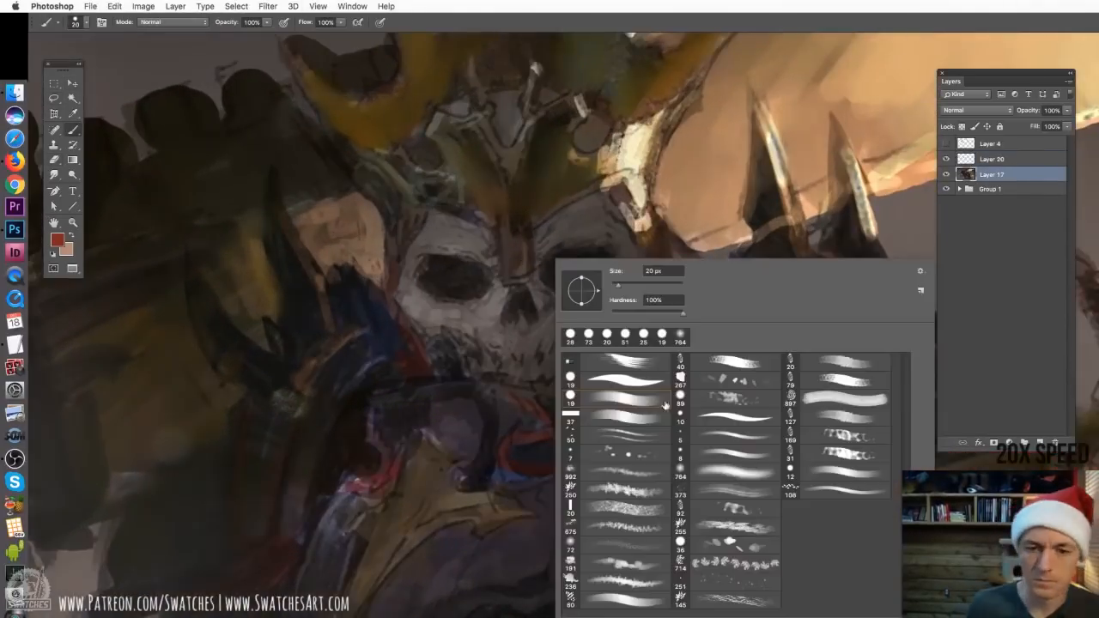
click(608, 406)
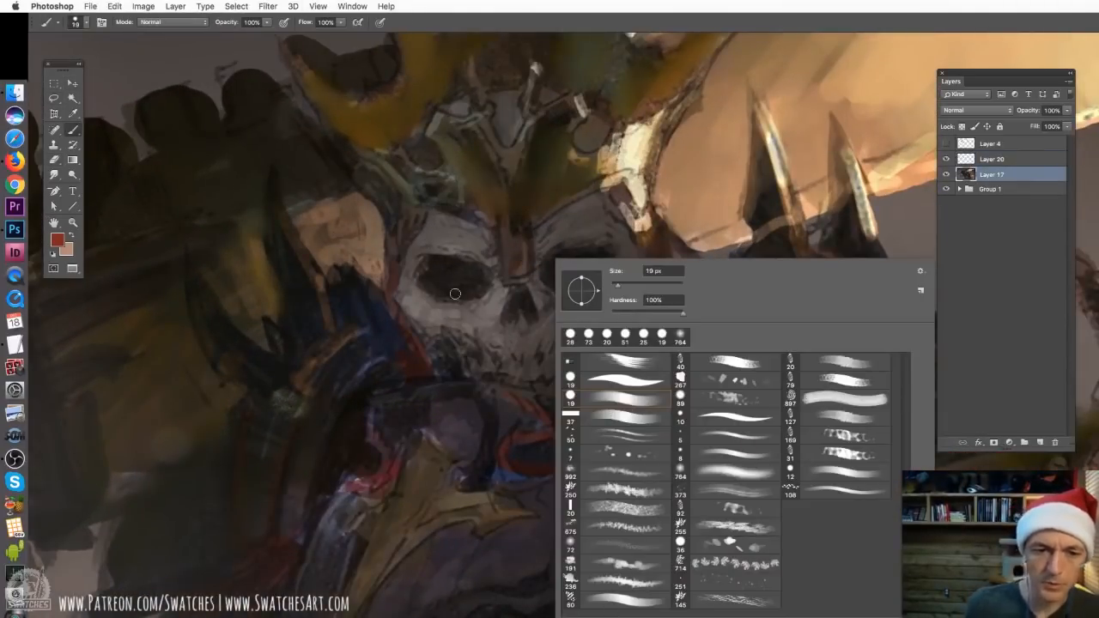
click(819, 492)
click(828, 474)
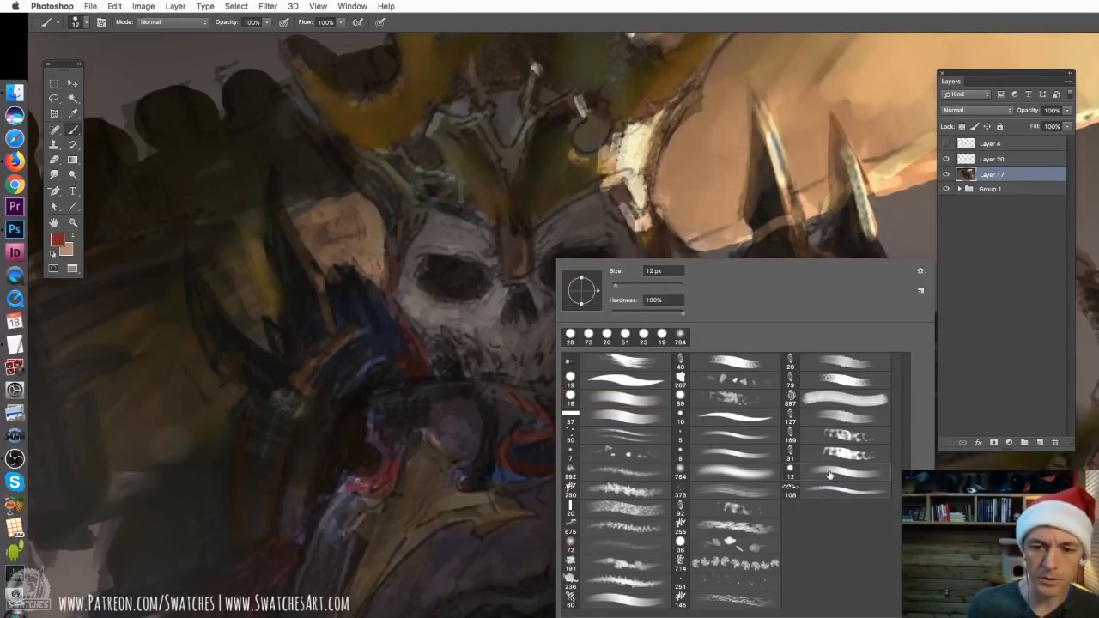
click(480, 249)
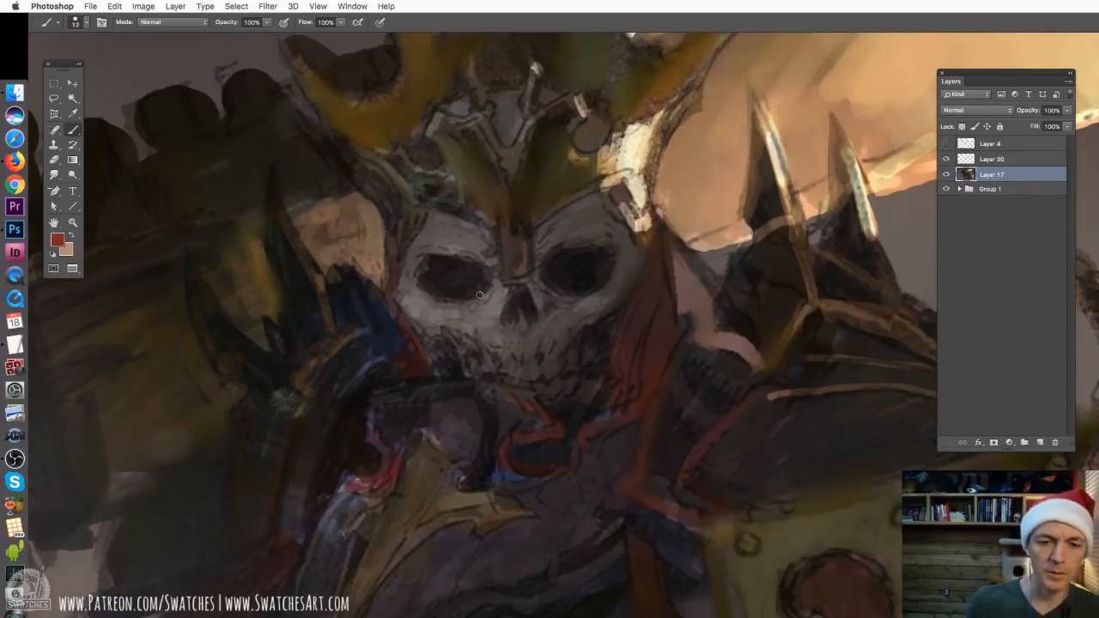
alt+click(415, 297)
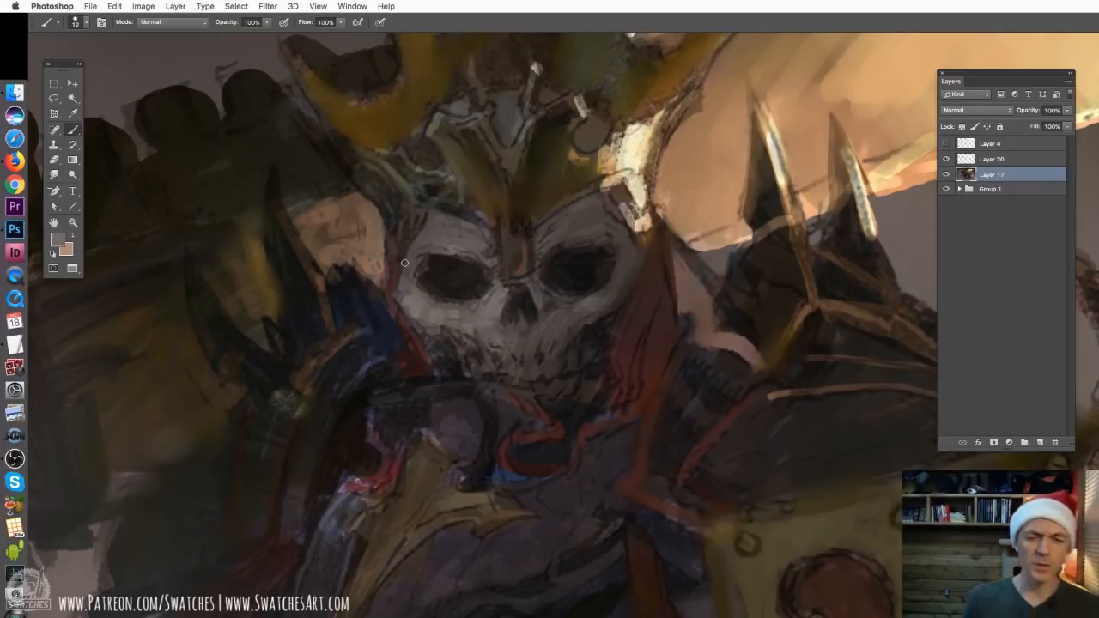
Repaint the skull's left eye socket on Layer 17 in a sampled near-black tone
key(super+minus)
key(super+minus)
key(super+minus)
key(super+minus)
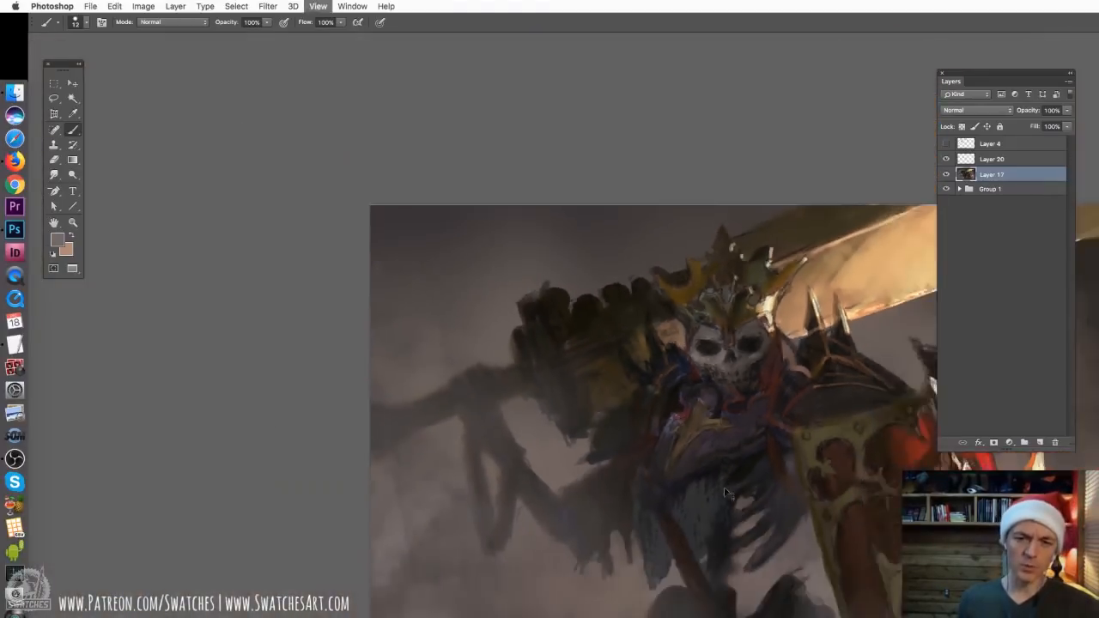
drag(765, 498, 650, 415)
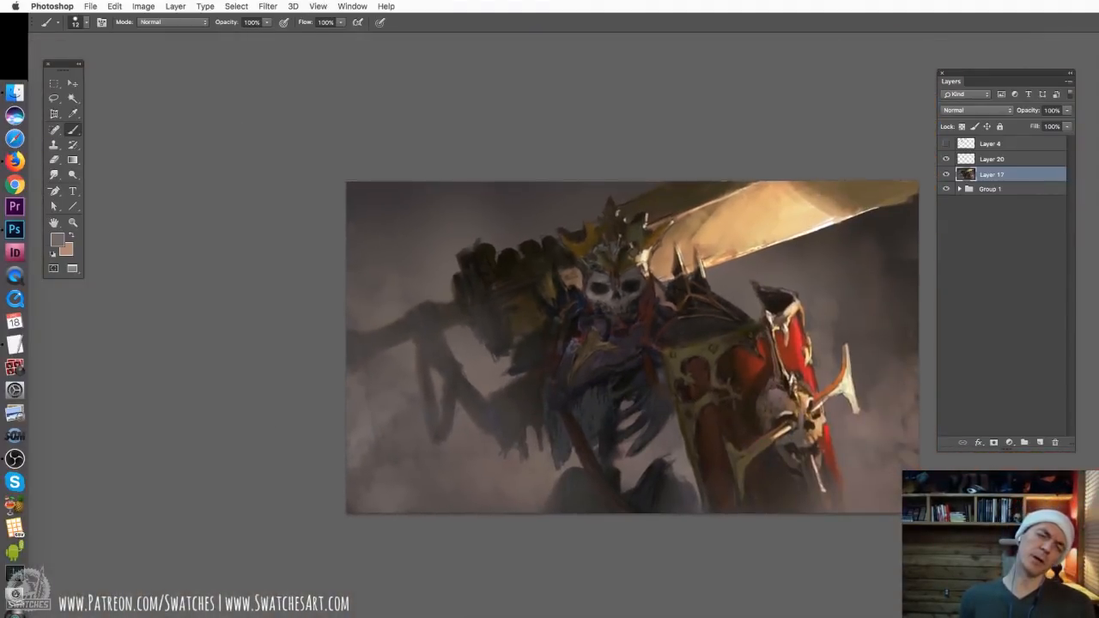
key(super+plus)
key(super+plus)
key(super+plus)
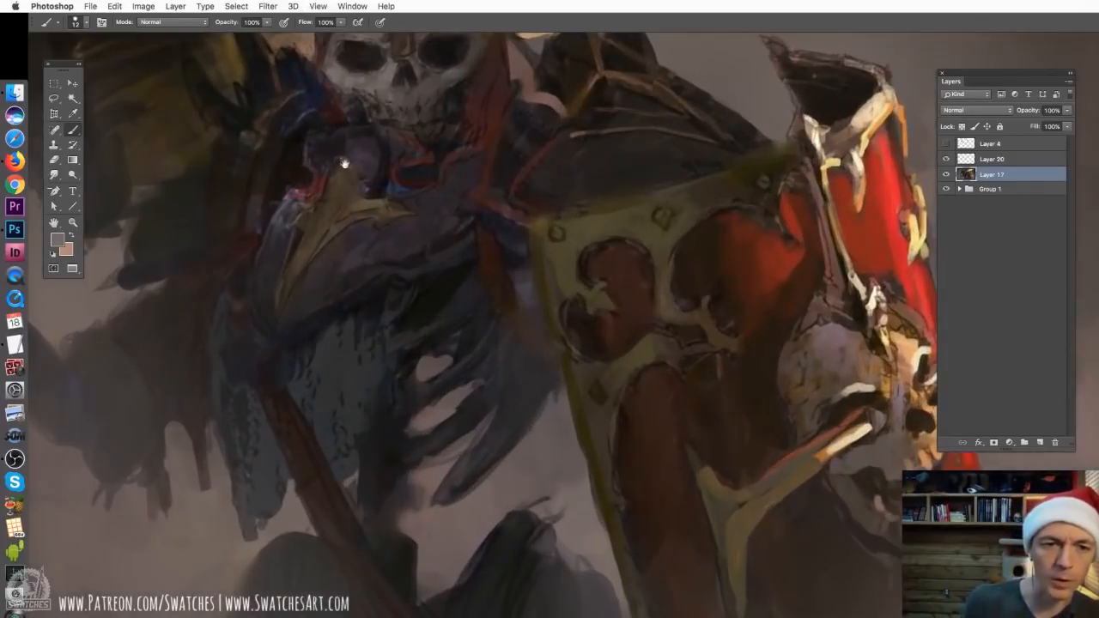
drag(345, 164, 534, 501)
key(super+plus)
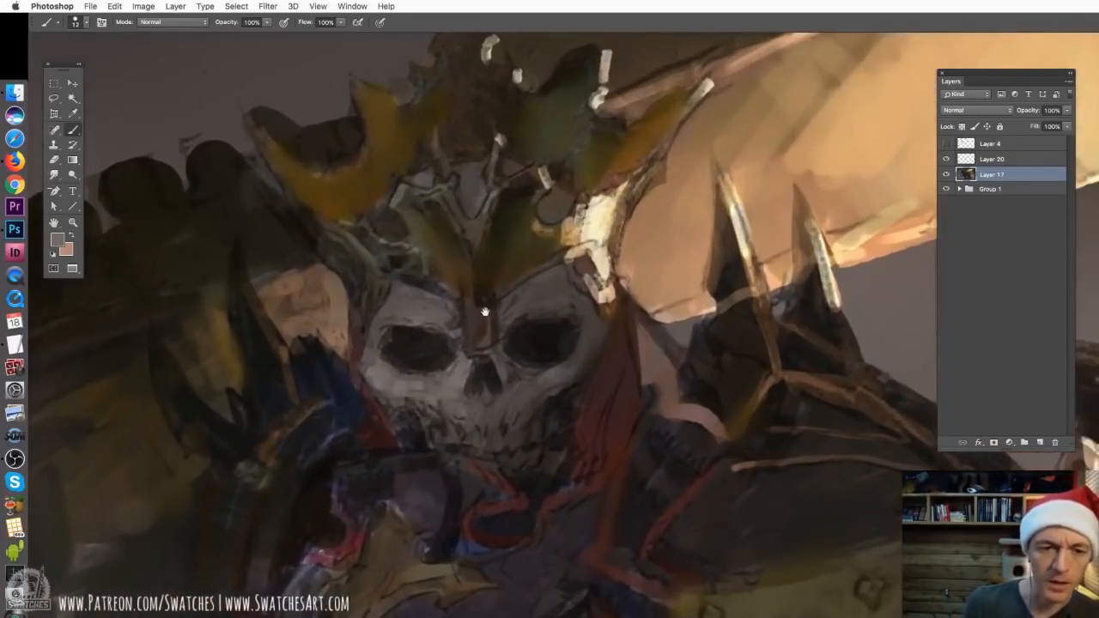
drag(486, 312, 542, 254)
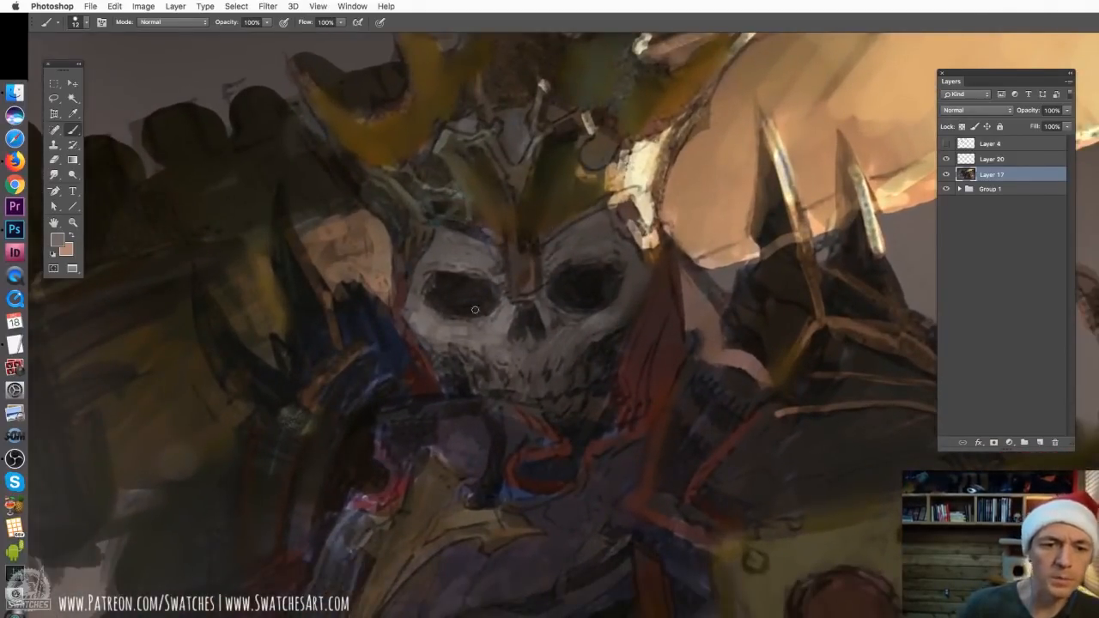
alt+click(451, 280)
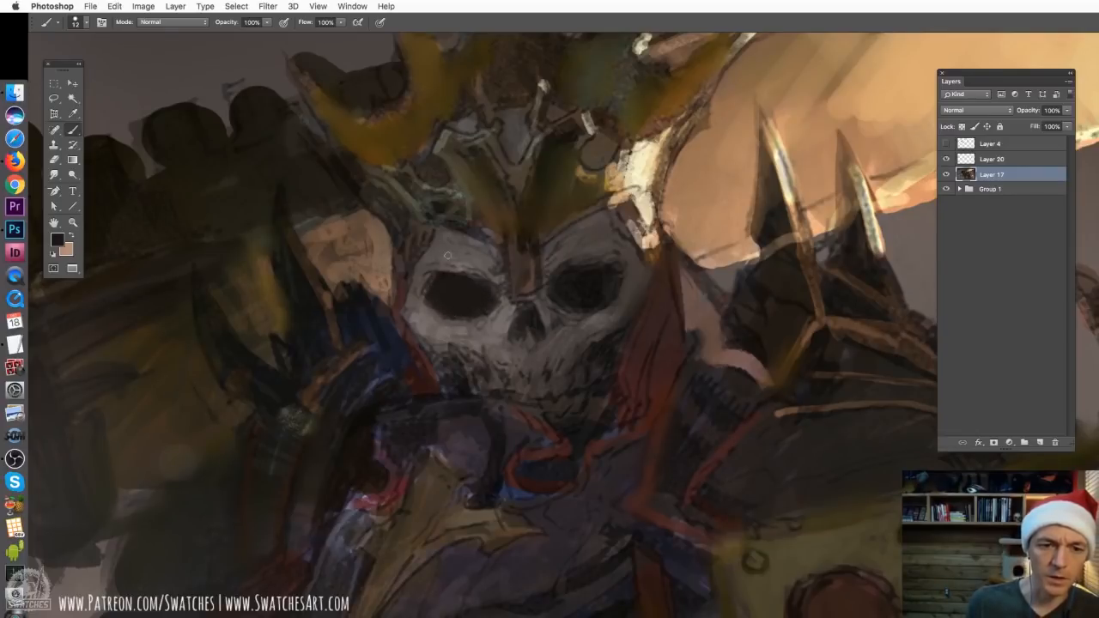
Merge Layer 20 down into Layer 17 and add a new empty layer above it
click(1001, 162)
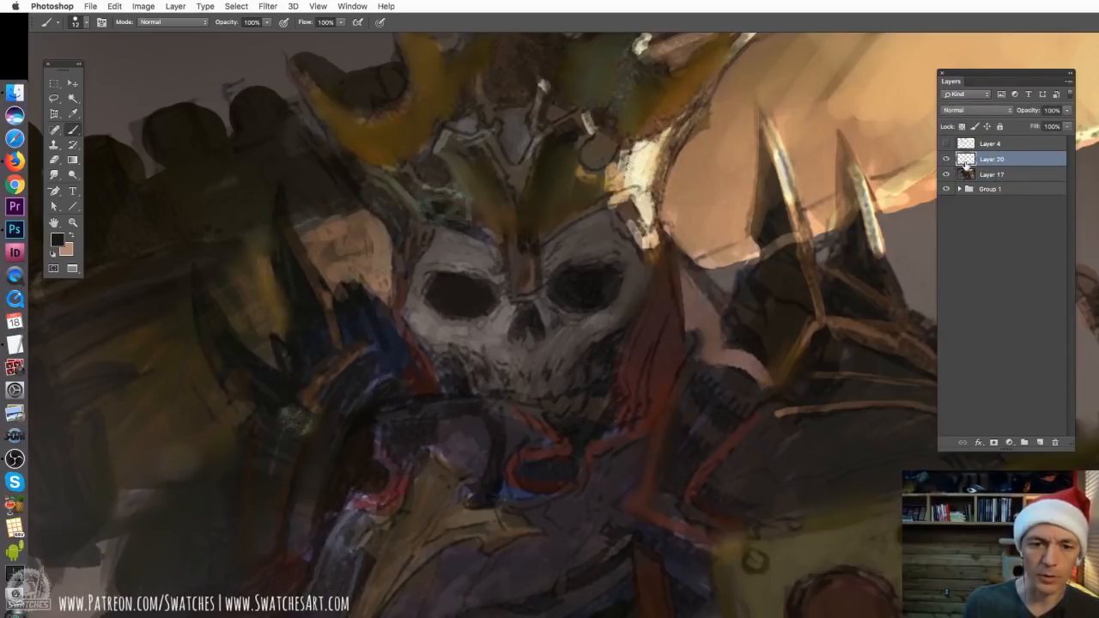
key(super+e)
key(super+alt+shift+n)
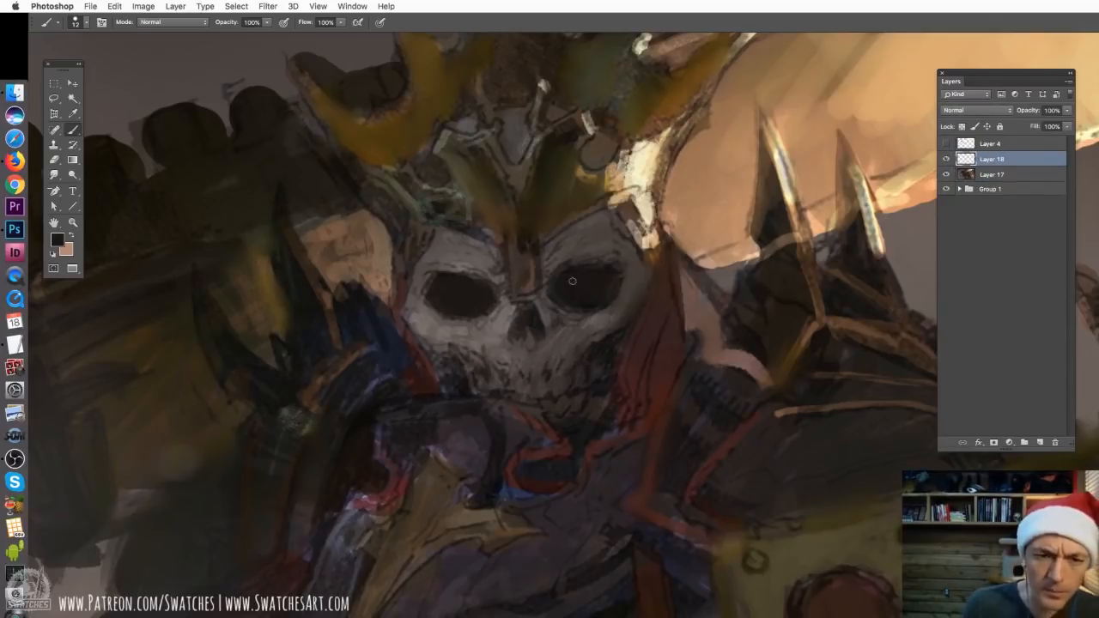
Paint the skull's right eye socket and nose cavity in the dark tone on Layer 18
mouse_move(482, 275)
mouse_down()
mouse_move(496, 296)
mouse_move(564, 263)
mouse_up()
mouse_move(501, 276)
mouse_down()
mouse_move(515, 344)
mouse_move(530, 344)
mouse_up()
drag(537, 328, 550, 347)
drag(522, 339, 508, 348)
Reduce the brush size and define the hollows under both cheekbones beside the jaw with small dark strokes
key(bracketleft)
key(bracketleft)
key(bracketleft)
mouse_move(433, 353)
mouse_down()
mouse_move(467, 362)
mouse_move(465, 372)
mouse_up()
alt+click(440, 364)
drag(440, 364, 462, 395)
alt+click(455, 364)
drag(440, 364, 460, 389)
alt+click(604, 370)
mouse_move(598, 340)
mouse_down()
mouse_move(595, 378)
mouse_move(610, 404)
mouse_up()
Define the skull's brow with dark strokes along the crown's lower edge above both eye sockets
alt+click(455, 254)
drag(445, 250, 492, 266)
alt+click(428, 286)
drag(418, 266, 438, 230)
drag(439, 230, 504, 259)
drag(551, 242, 603, 210)
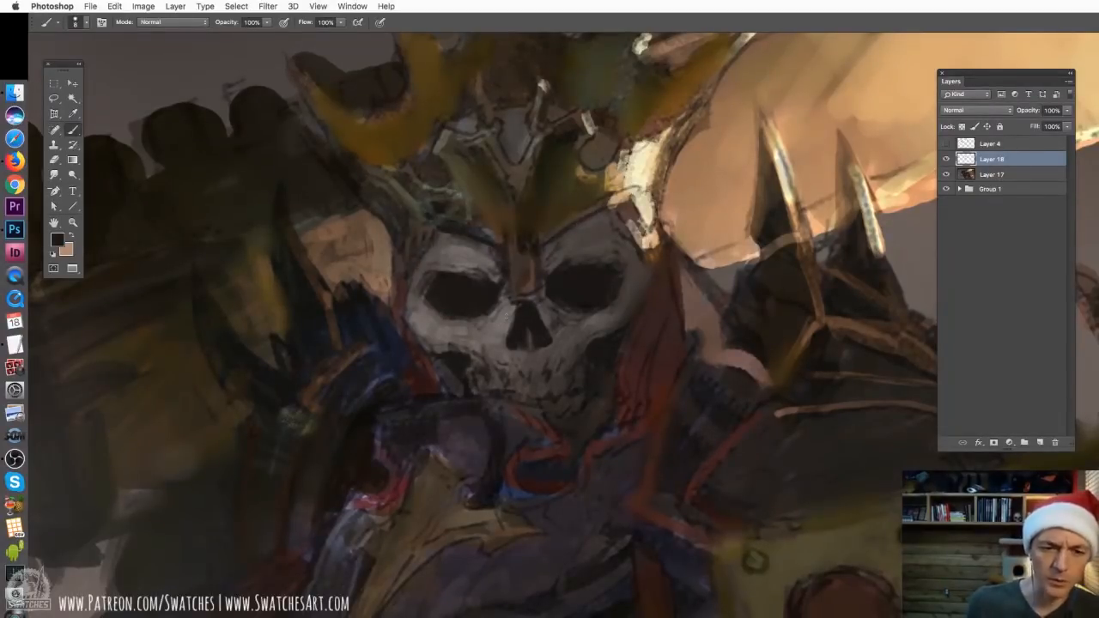
Sharpen the edges of the nose cavity and the cheekbones beneath the eye sockets with fine strokes
drag(507, 308, 509, 347)
mouse_move(549, 311)
mouse_down()
mouse_move(541, 347)
mouse_move(498, 372)
mouse_up()
drag(459, 320, 482, 343)
drag(491, 299, 501, 339)
drag(559, 313, 582, 326)
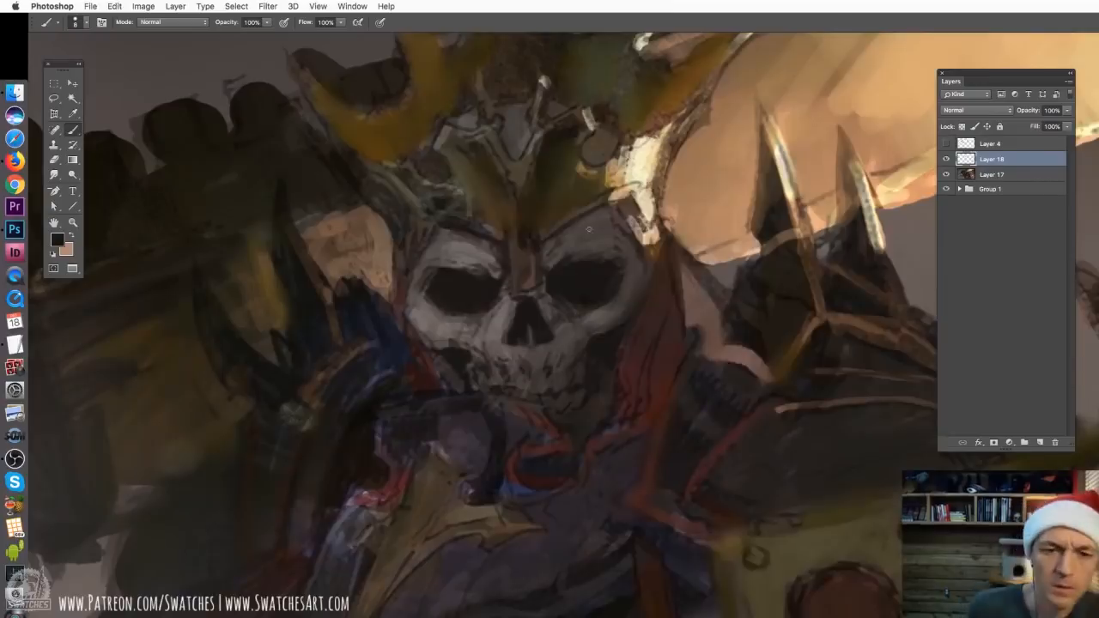
Paint the rim and brow of the skull's right eye socket in a sampled grey tone
alt+click(508, 308)
drag(632, 290, 611, 311)
drag(596, 308, 570, 314)
drag(621, 286, 587, 311)
mouse_move(552, 258)
mouse_down()
mouse_move(576, 235)
mouse_move(604, 228)
mouse_up()
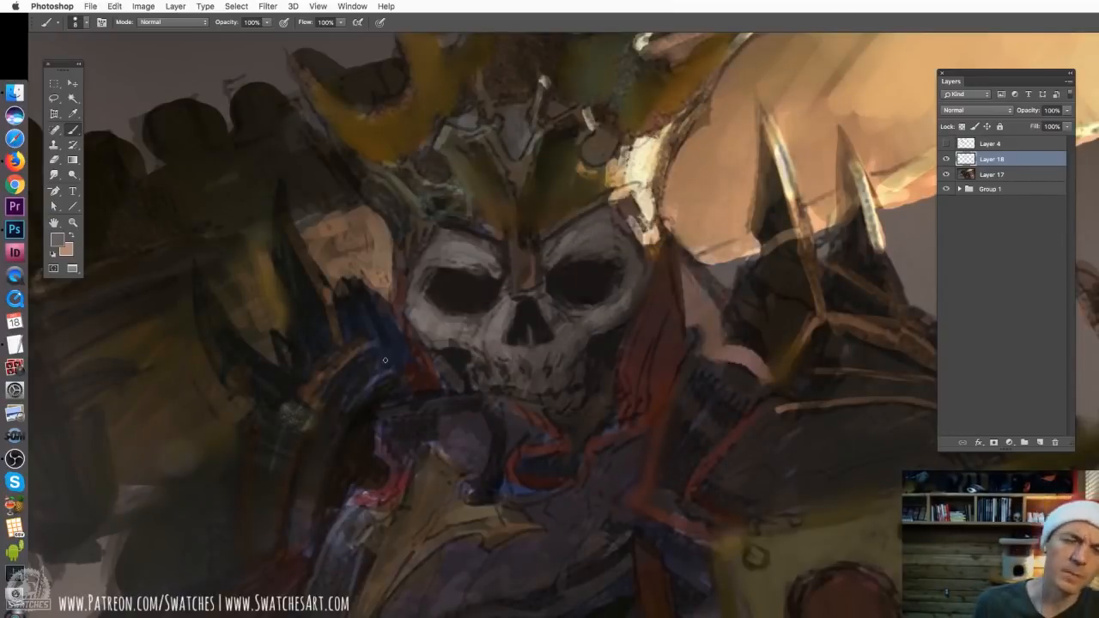
Touch up the left cheekbone and paint the crown's nose guard with a dark outline over the nose bridge
alt+click(424, 315)
drag(453, 320, 509, 295)
alt+click(517, 323)
drag(508, 275, 540, 297)
alt+click(520, 240)
drag(536, 248, 522, 294)
drag(469, 169, 472, 219)
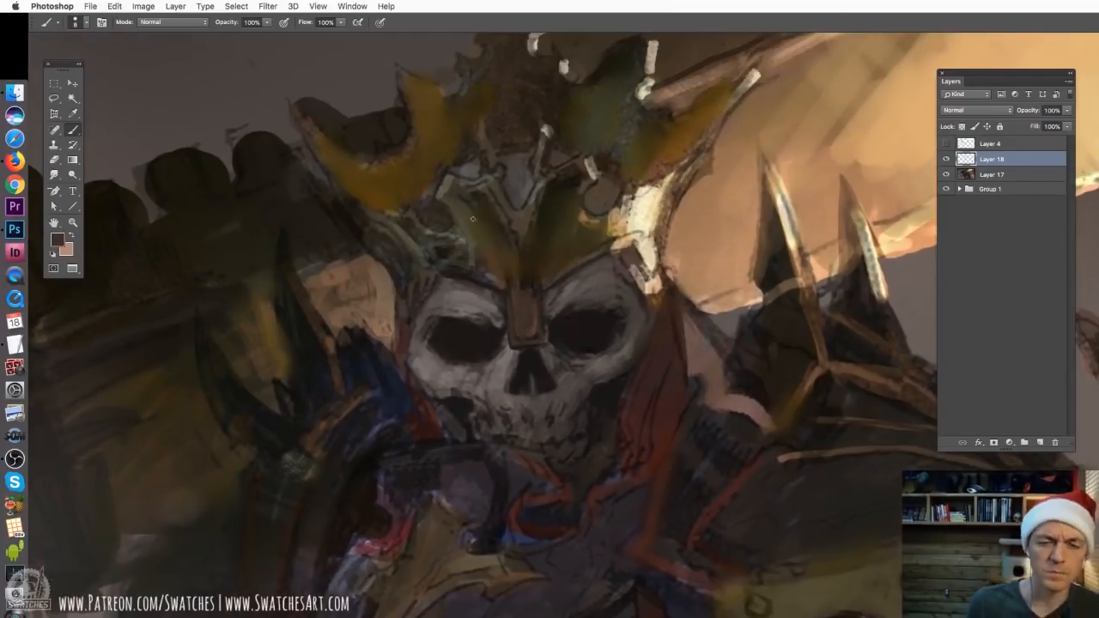
Choose a 22 px brush and soften the lower parts of both eye sockets with a sampled dark tone
drag(517, 344, 602, 302)
alt+click(540, 380)
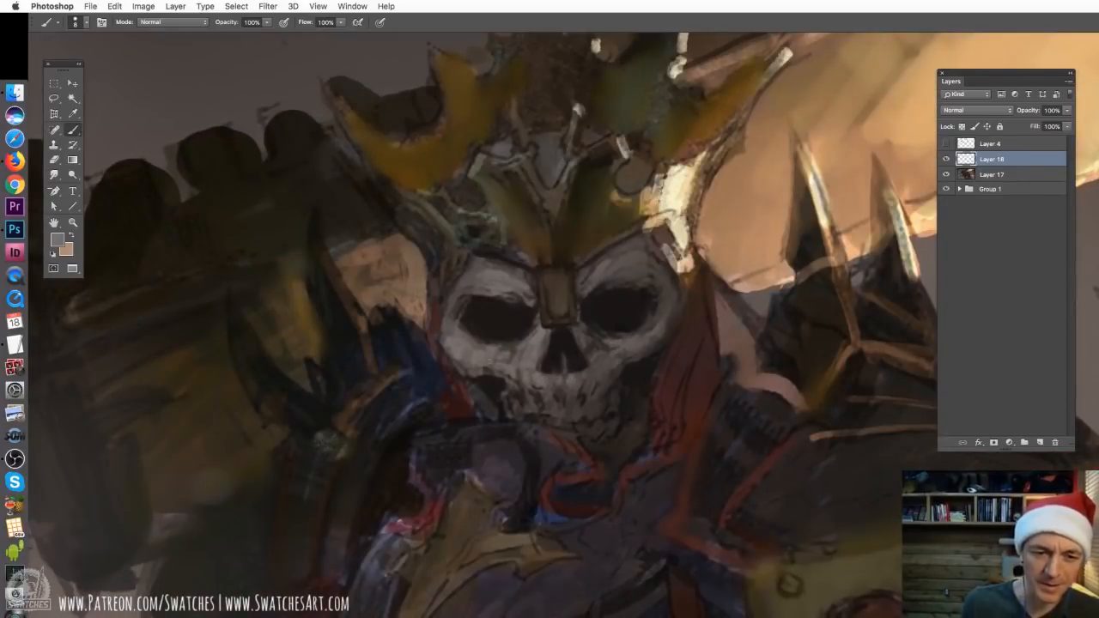
scroll(528, 408, down, 2)
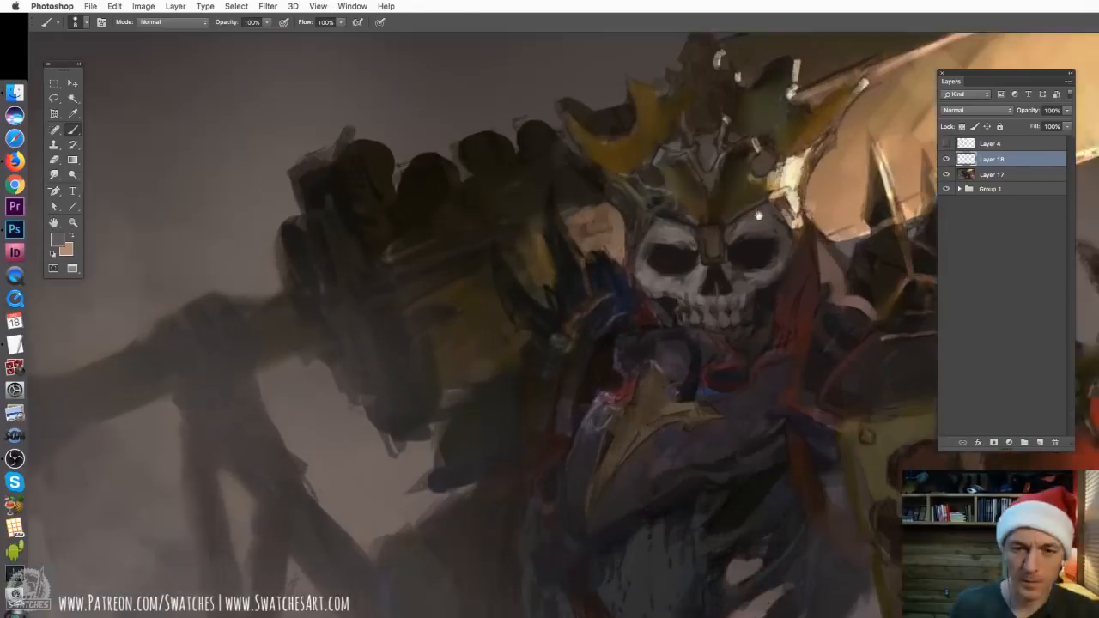
drag(758, 215, 607, 269)
alt+click(573, 365)
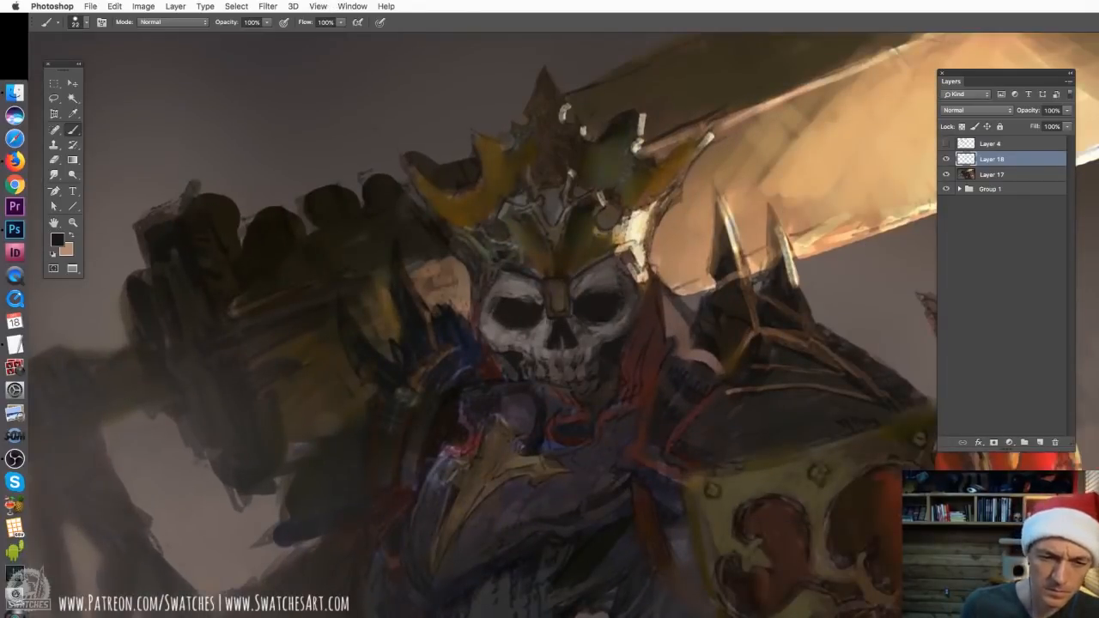
mouse_move(508, 330)
mouse_down()
mouse_move(615, 317)
mouse_move(604, 321)
mouse_up()
alt+click(526, 330)
alt+click(587, 321)
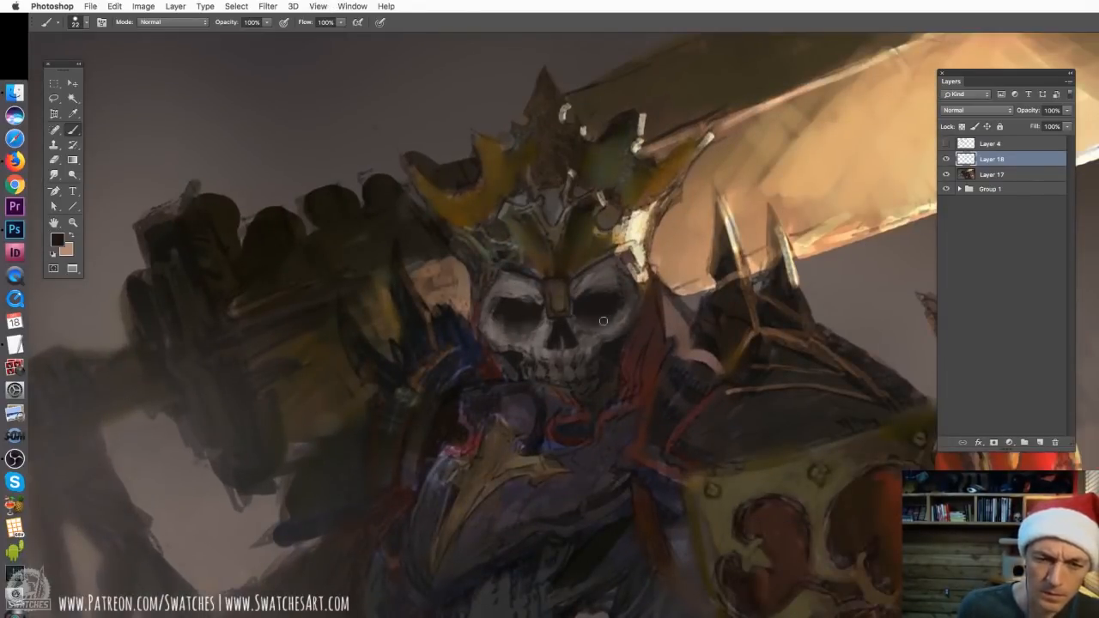
drag(528, 314, 481, 317)
Set the brush mode to Lighten and touch up the skull's brow on Layer 17 with a 12 px brush in sampled grey
click(171, 23)
click(163, 123)
alt+click(512, 286)
click(991, 174)
key(bracketleft)
alt+click(597, 282)
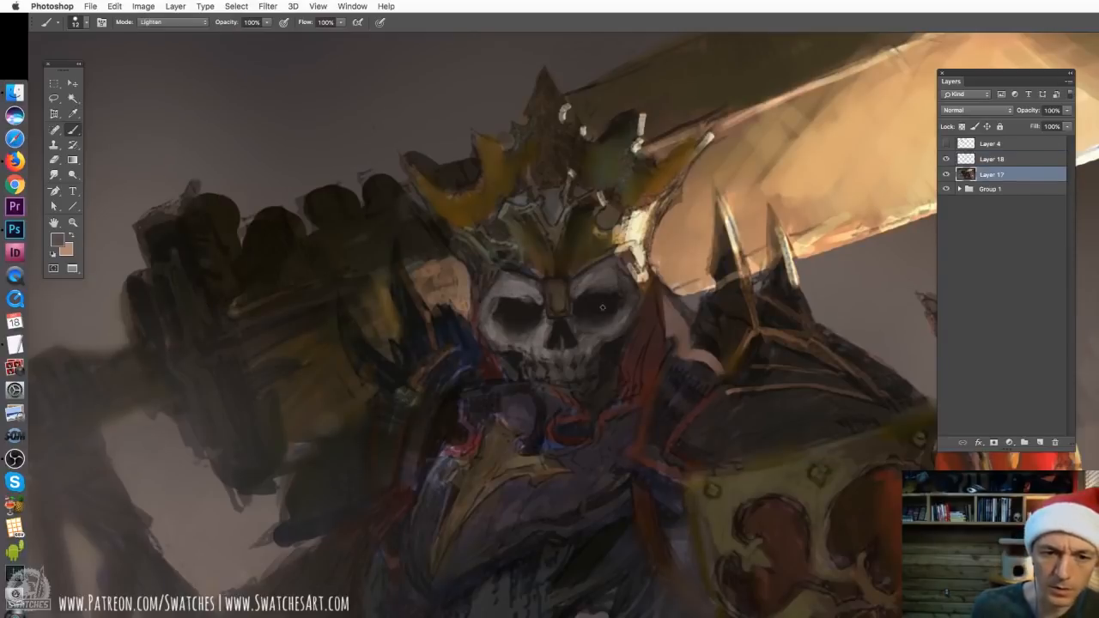
Sample dark red tones on Layer 18 and paint the red cloth beside the skull with a 14 px brush
key(alt+bracketright)
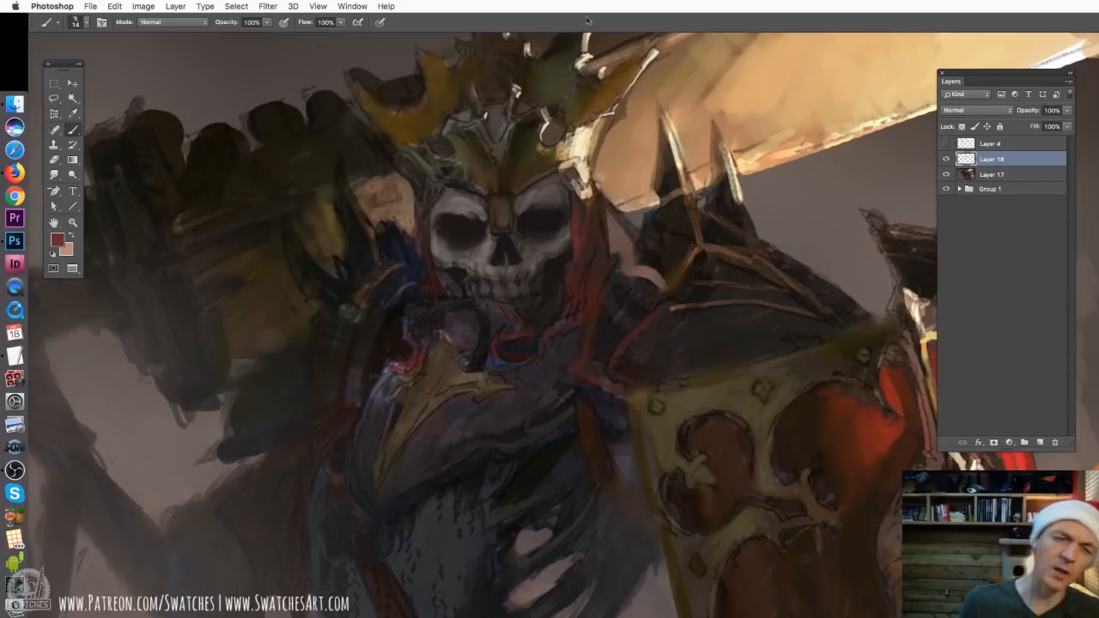
alt+click(597, 287)
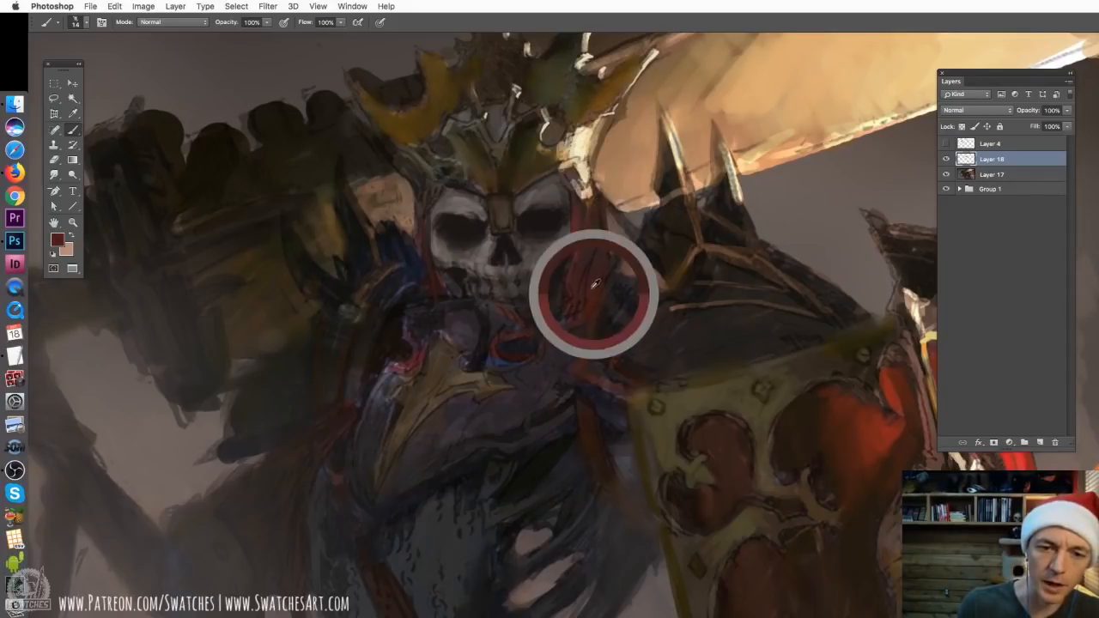
alt+click(579, 224)
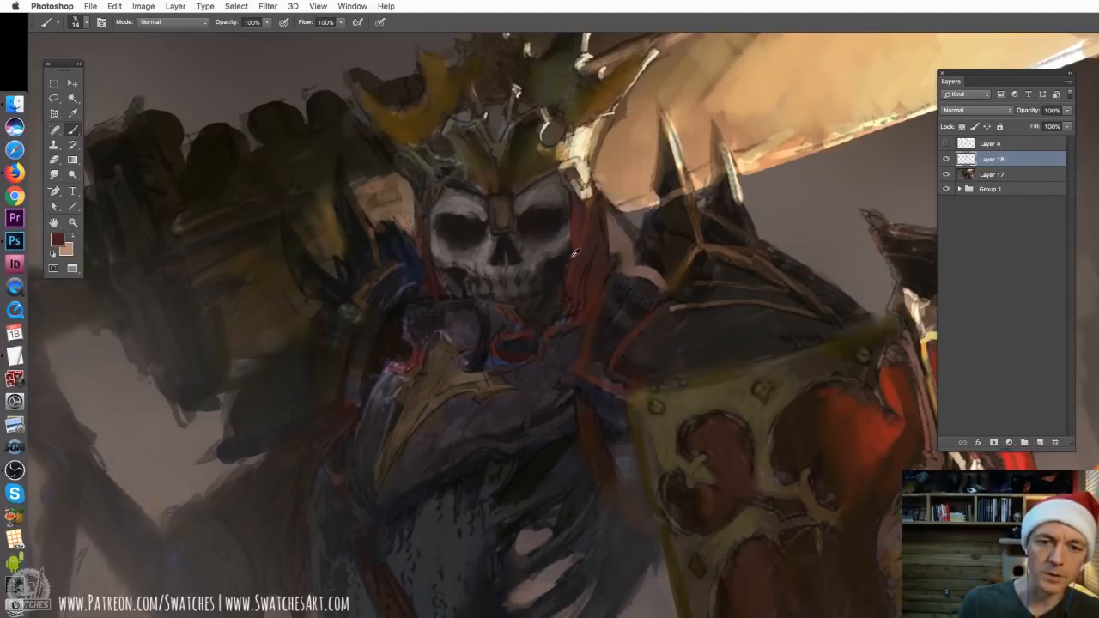